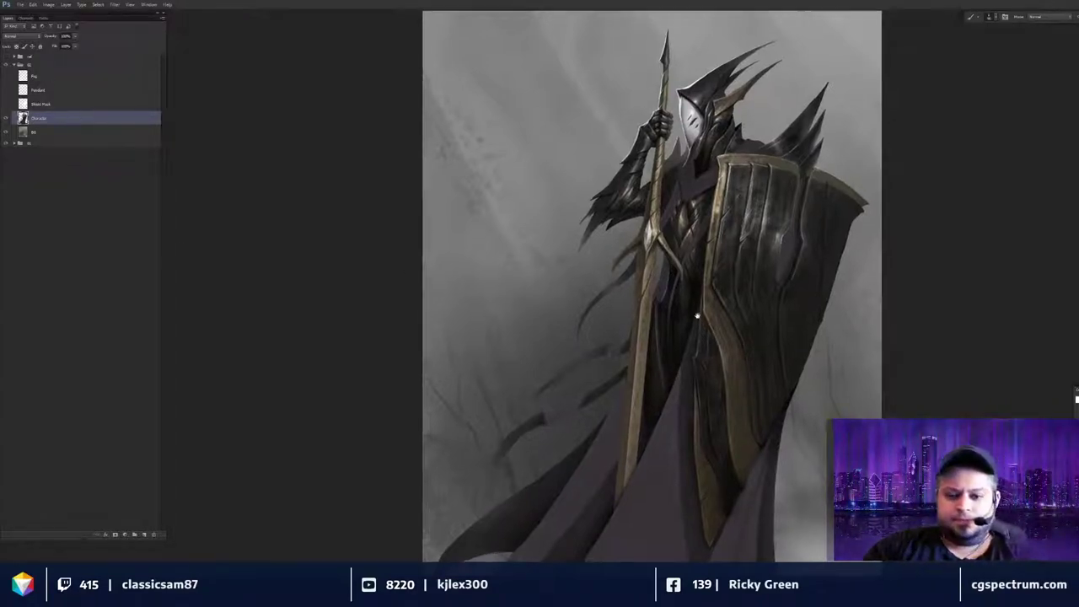
Load the hidden shield layer's outline as a selection and add a new layer above the Character layer.
drag(697, 315, 695, 320)
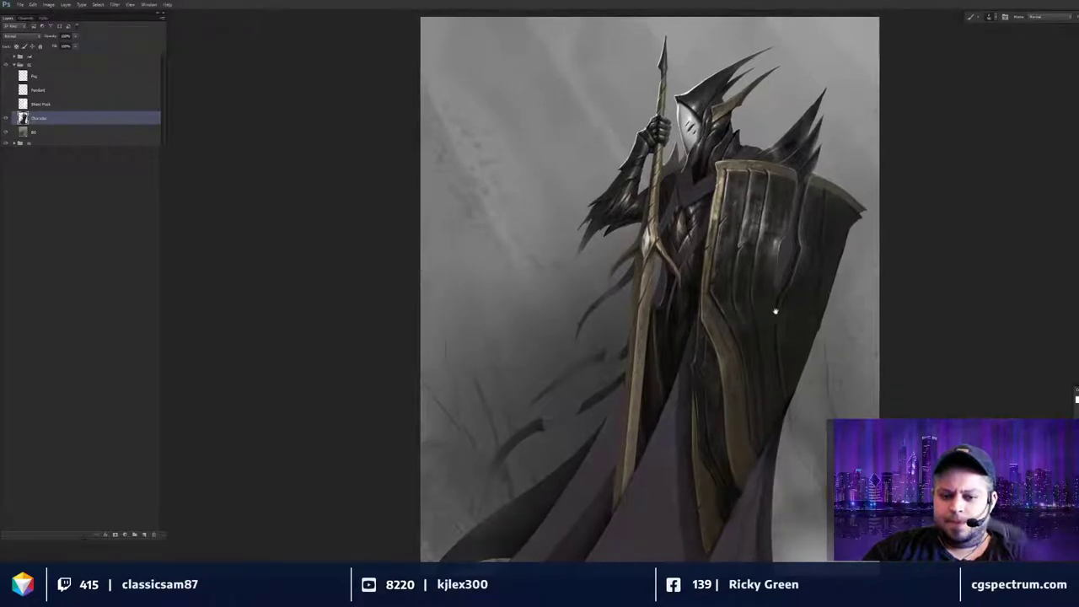
drag(776, 329, 795, 354)
key(ctrl+plus)
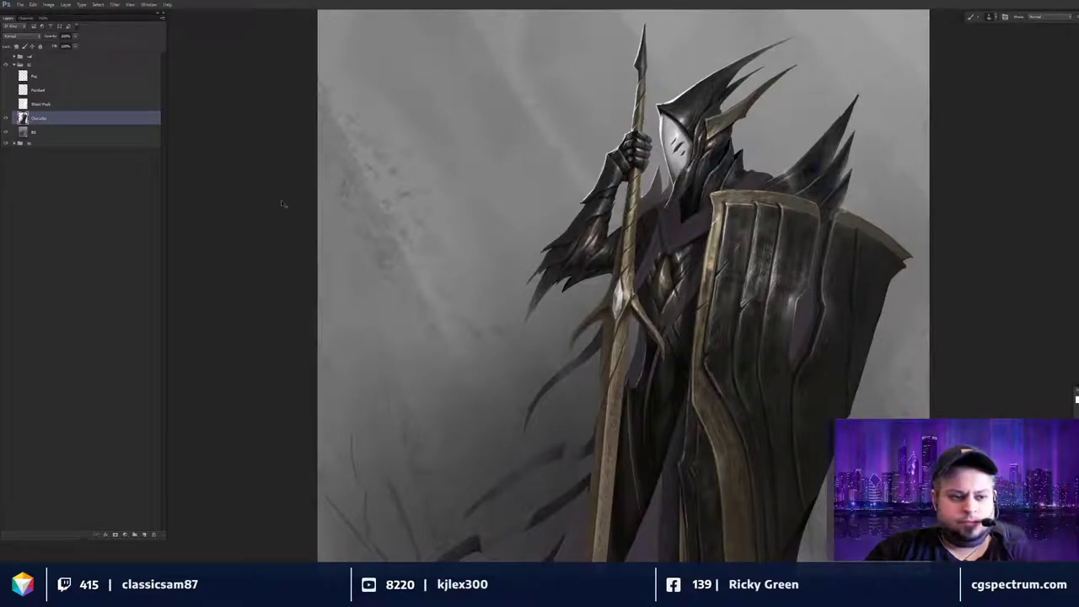
ctrl+click(25, 105)
key(ctrl+minus)
scroll(476, 258, down, 5)
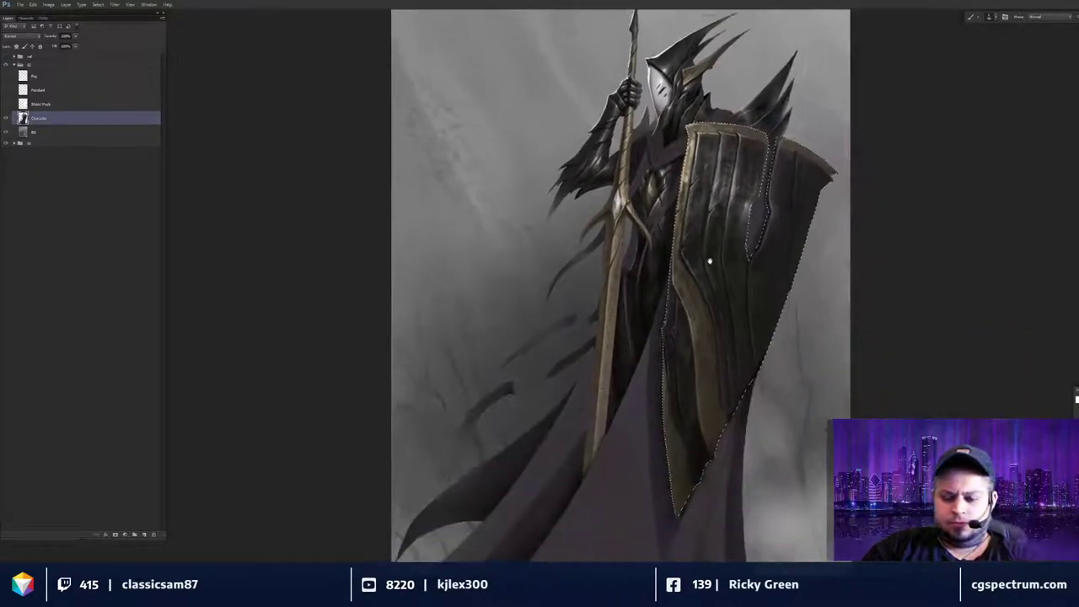
key(ctrl+shift+n)
key(Return)
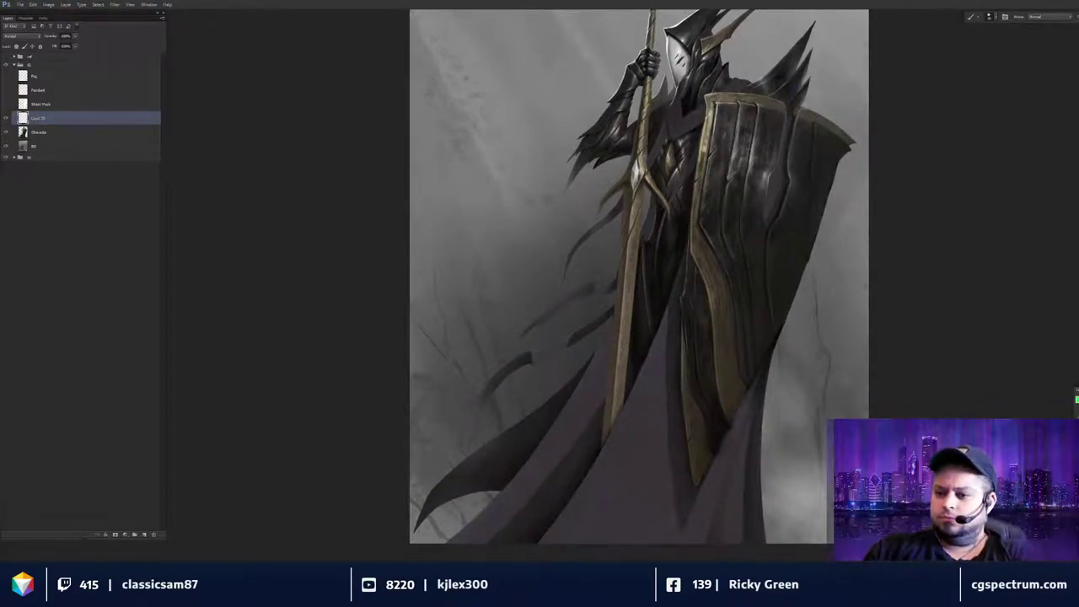
Paint soft dark shading over the lower and right parts of the shield with a large brush on the new layer.
drag(904, 237, 894, 241)
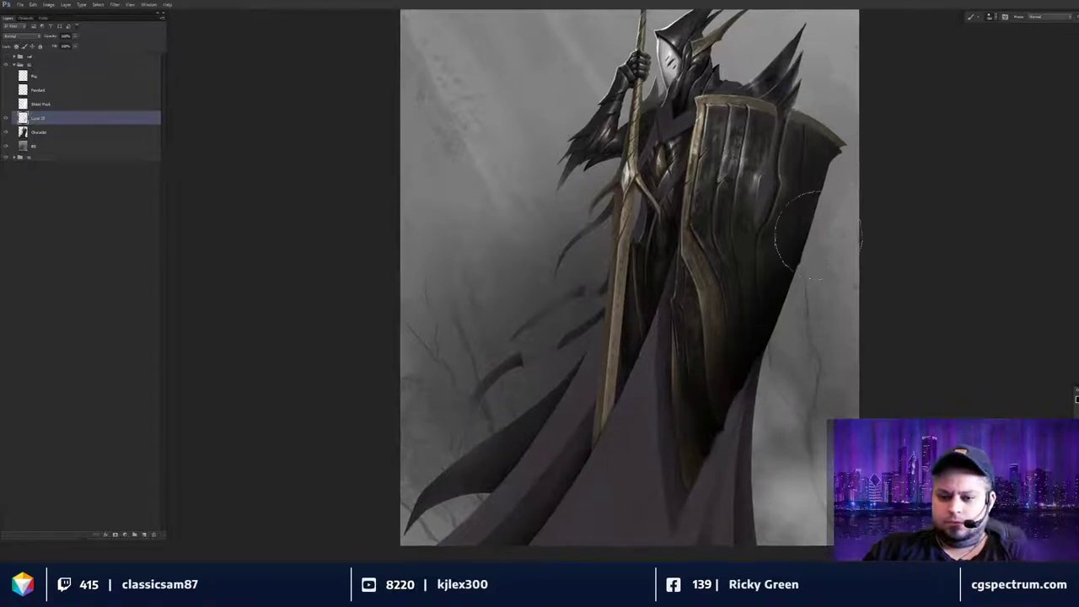
scroll(813, 384, down, 1)
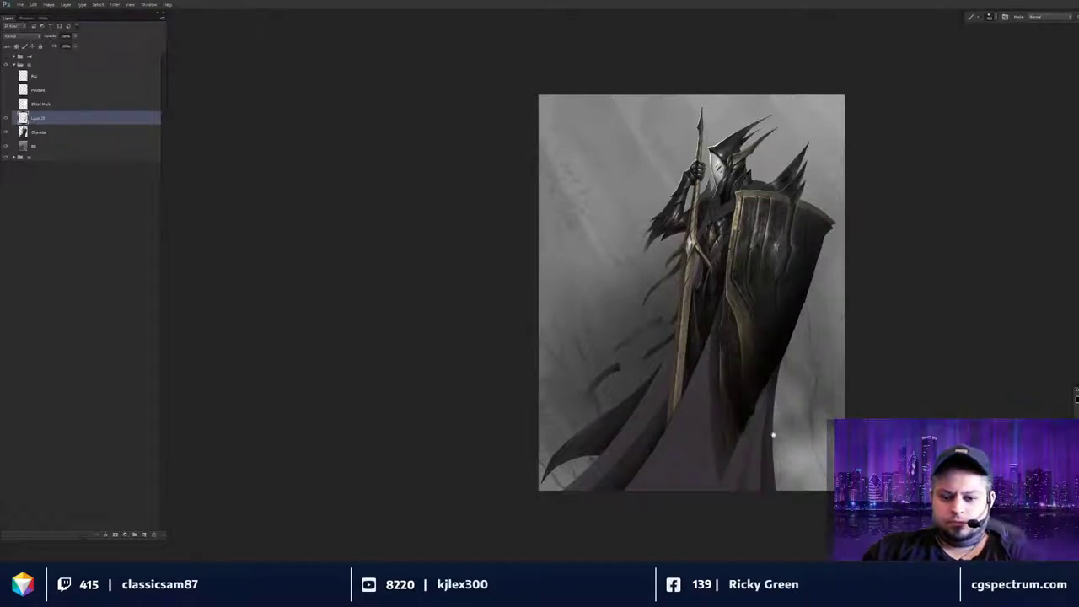
drag(773, 434, 768, 424)
key(ctrl+minus)
key(ctrl+plus)
key(ctrl+plus)
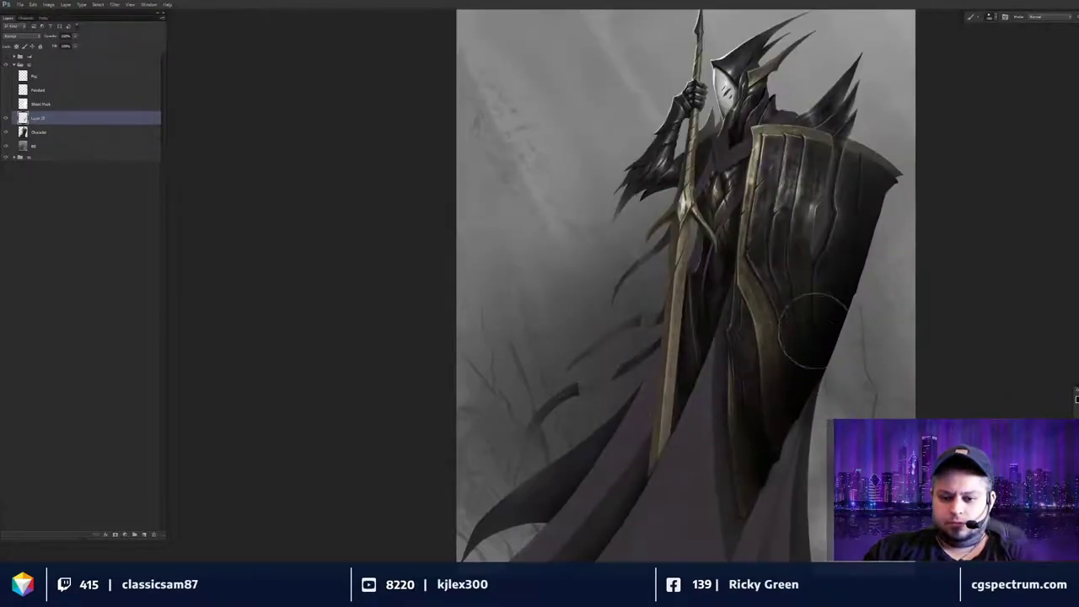
drag(796, 348, 786, 330)
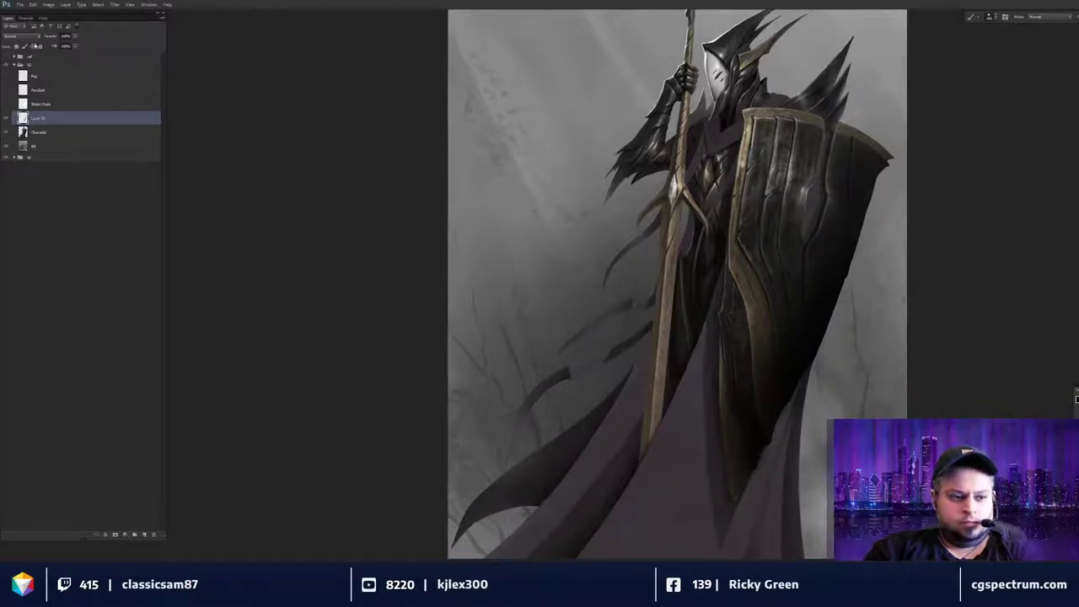
Set the shield shading layer's blend mode to Soft Light and reduce its opacity.
click(31, 37)
click(26, 134)
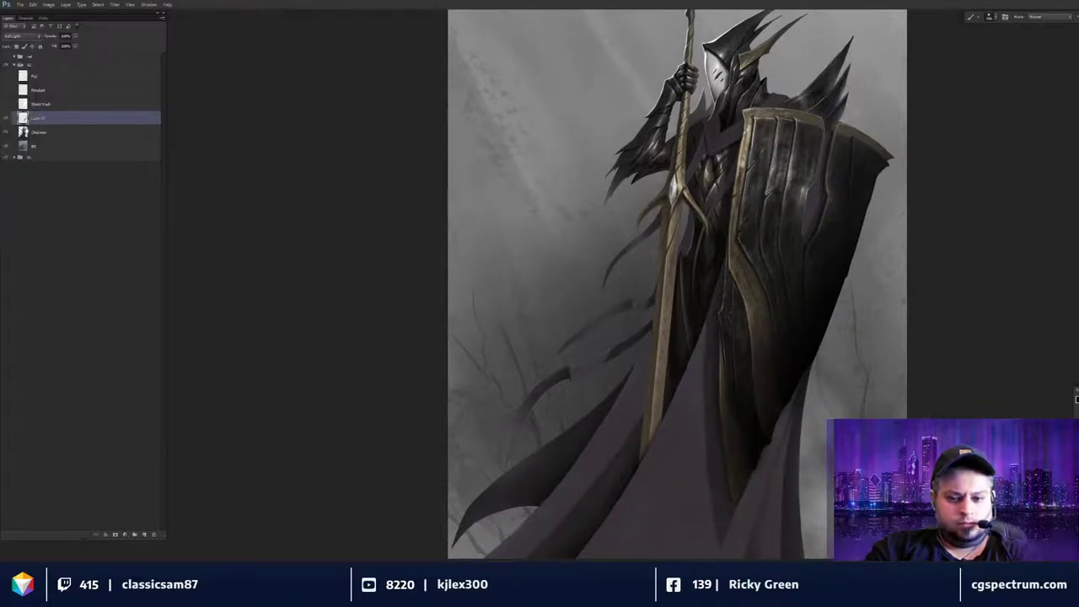
click(75, 37)
drag(72, 45, 56, 46)
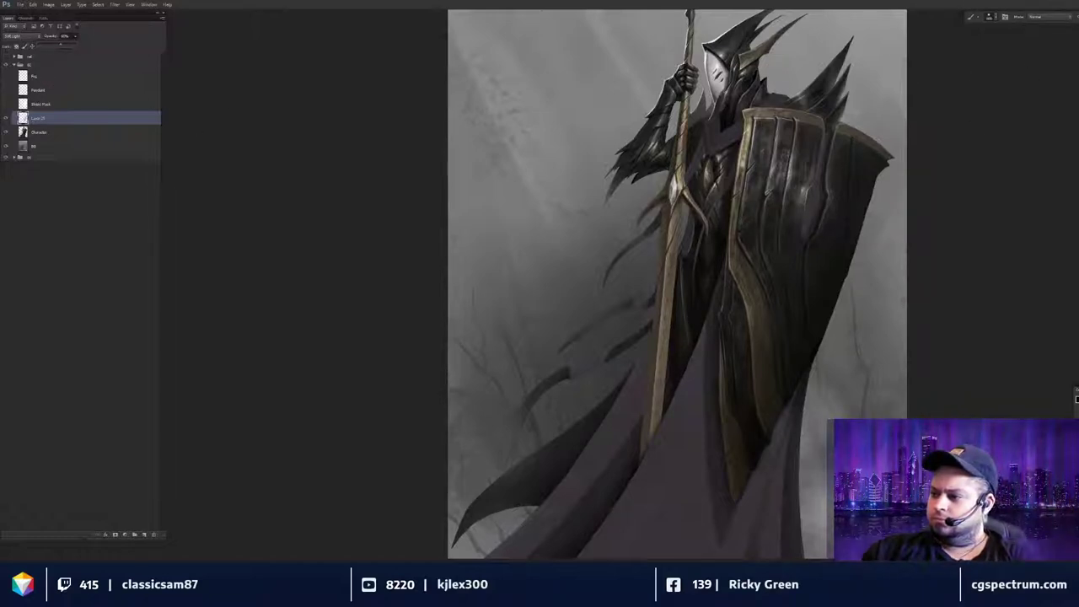
key(Return)
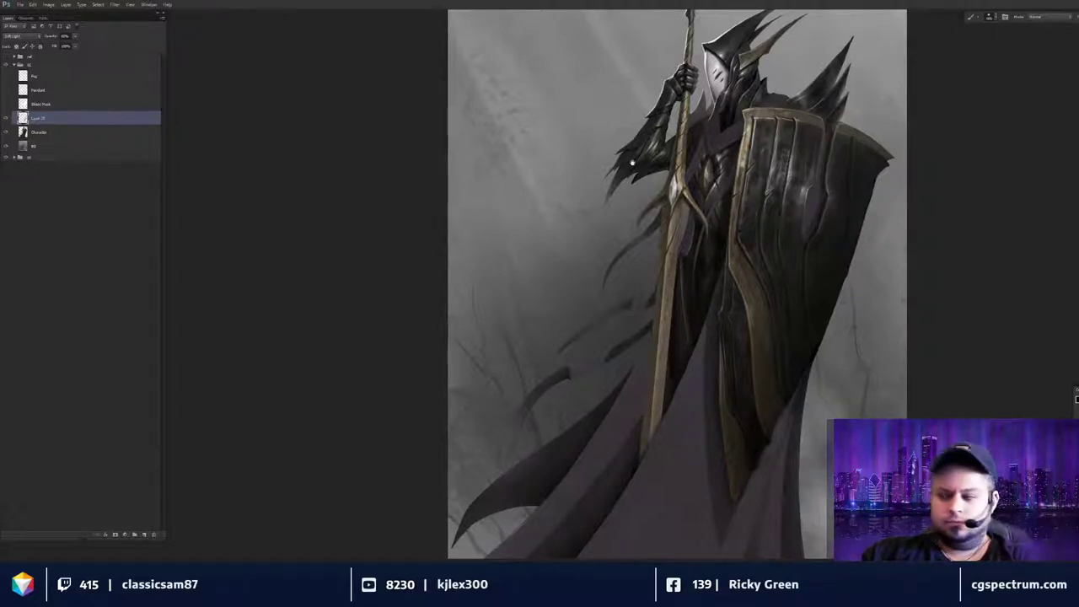
Shrink the brush considerably and add a new layer directly above the Character layer, beneath the shading layer.
drag(632, 163, 622, 164)
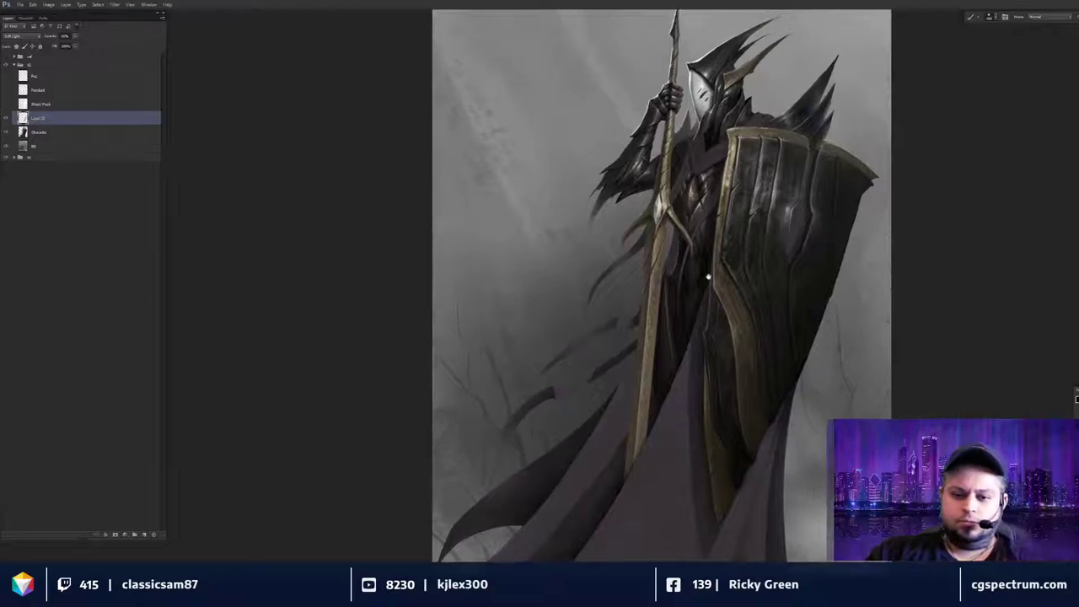
scroll(700, 287, up, 3)
click(101, 132)
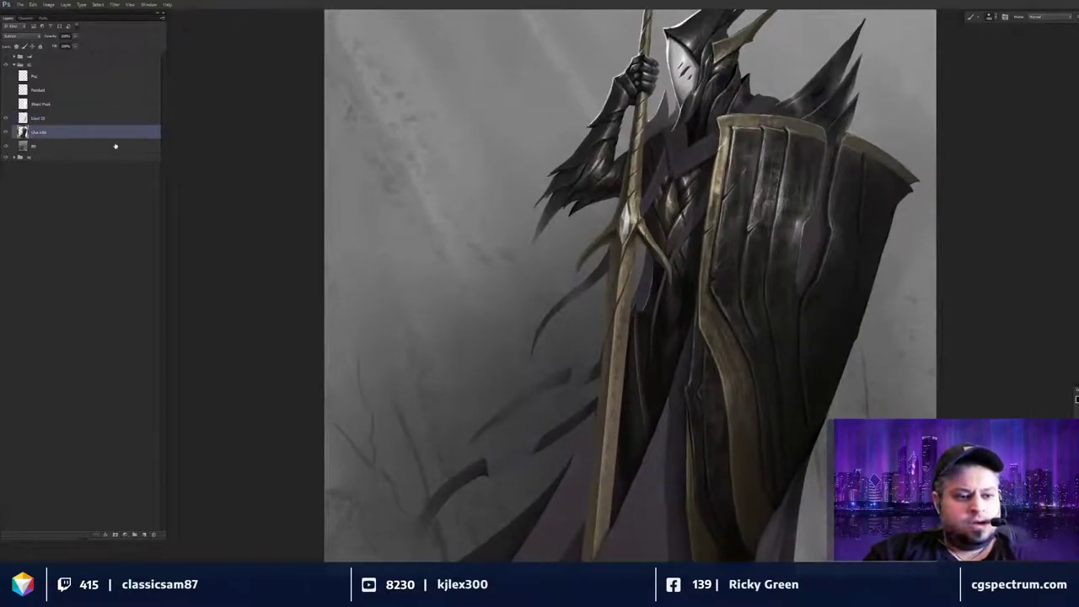
drag(681, 304, 694, 299)
key(bracketleft)
key(bracketleft)
key(bracketleft)
key(bracketleft)
key(bracketleft)
key(bracketleft)
key(bracketleft)
key(bracketleft)
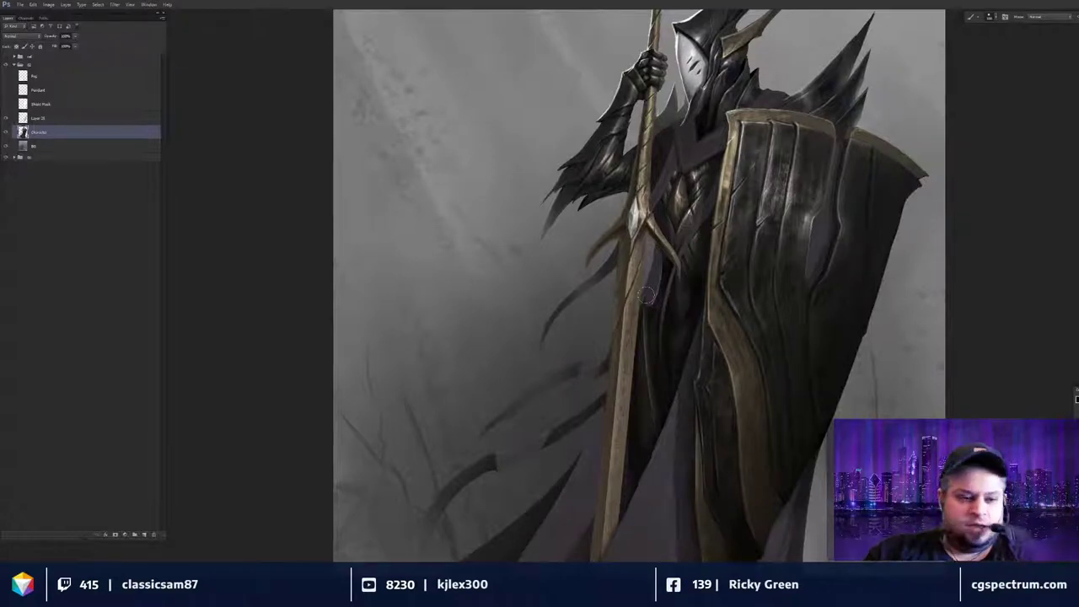
key(ctrl+shift+n)
key(Return)
Paint black rune glyphs down the upper part of the shield's first panel and at the top of its second panel.
drag(740, 237, 724, 316)
key(ctrl+plus)
scroll(747, 299, down, 4)
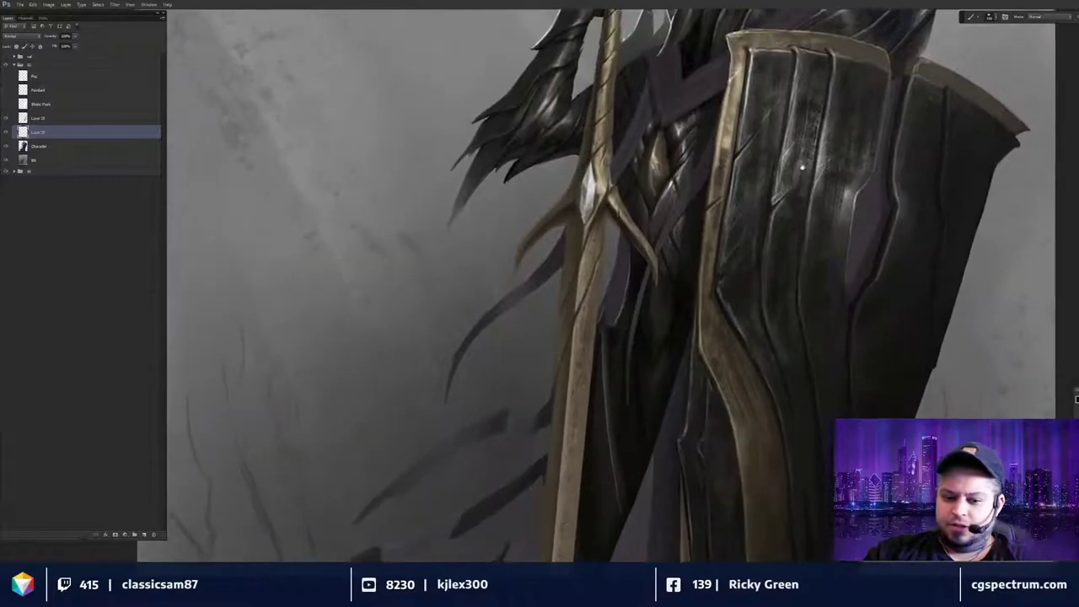
drag(802, 167, 803, 147)
drag(644, 402, 707, 269)
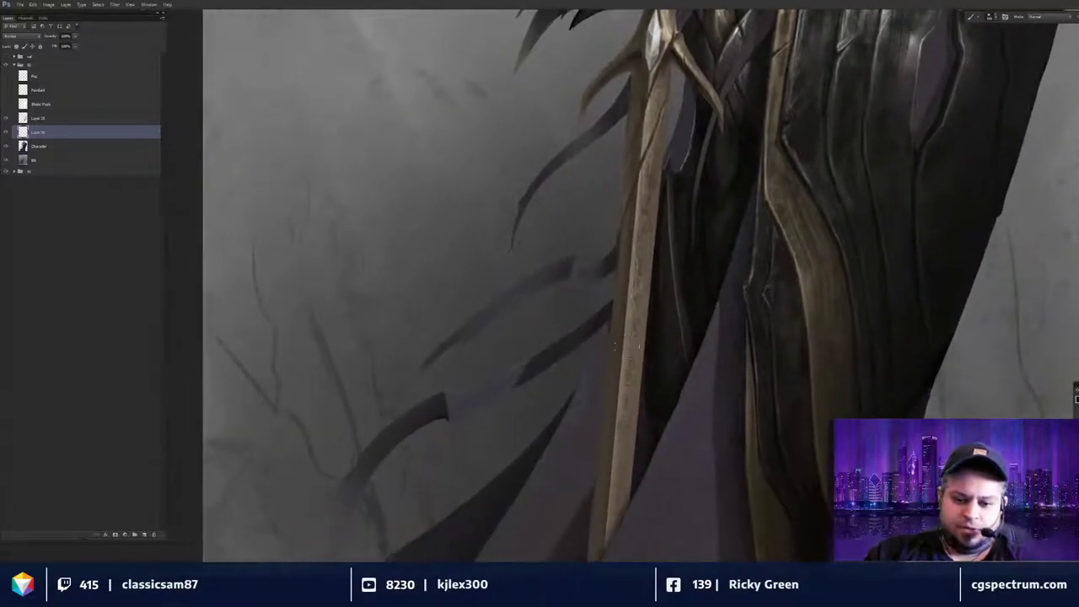
drag(802, 185, 757, 403)
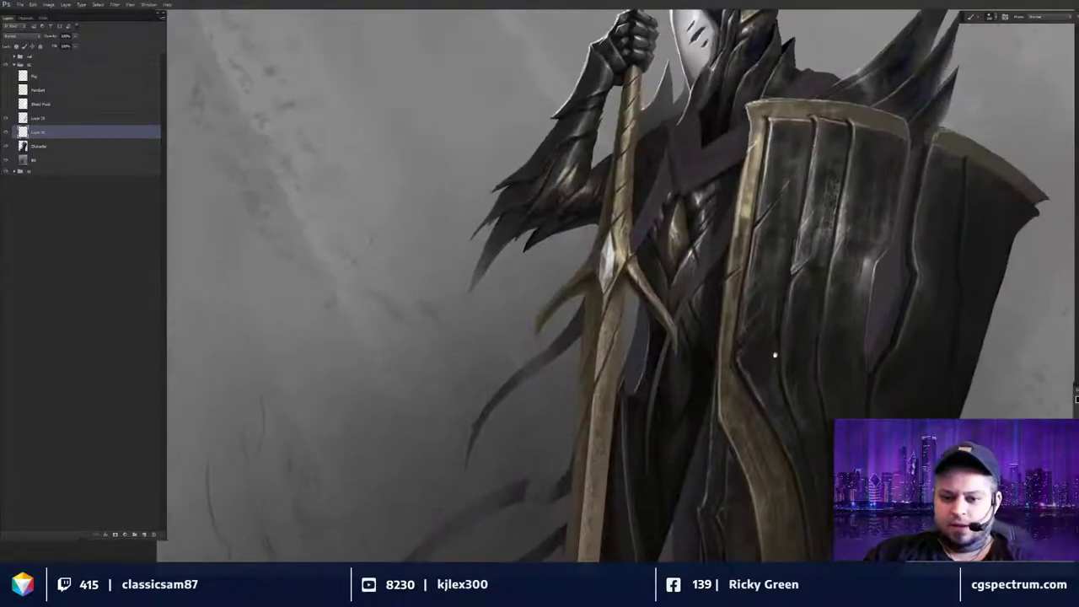
drag(813, 270, 758, 327)
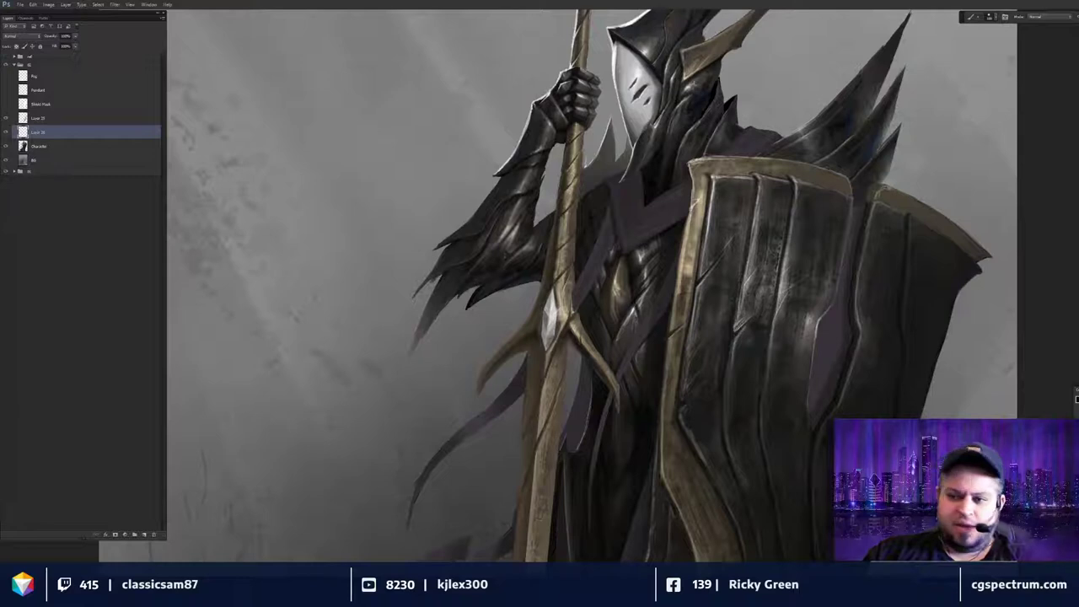
scroll(556, 287, down, 1)
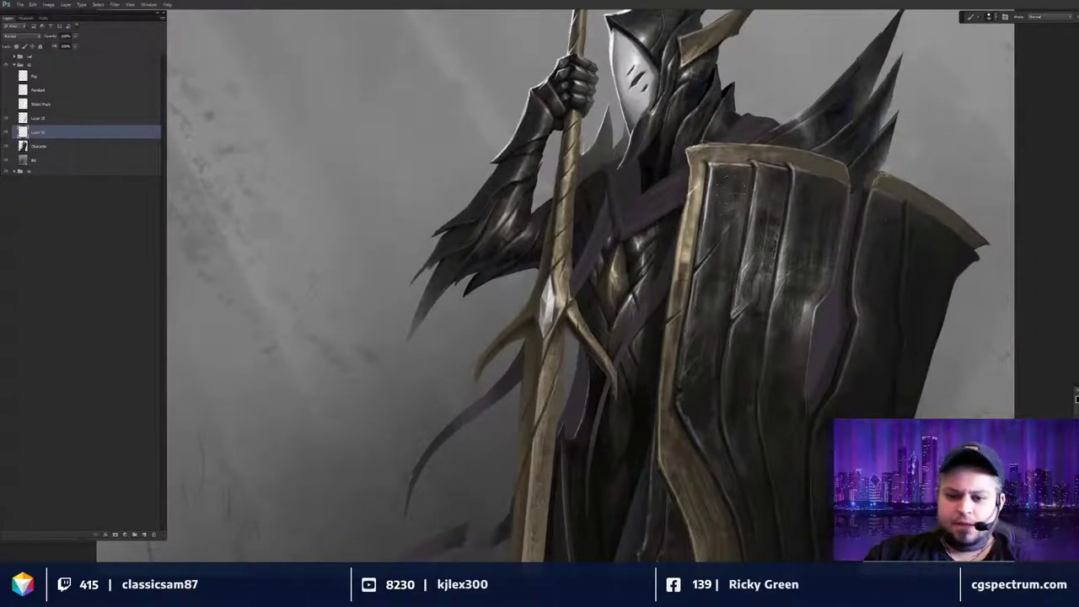
scroll(727, 189, down, 3)
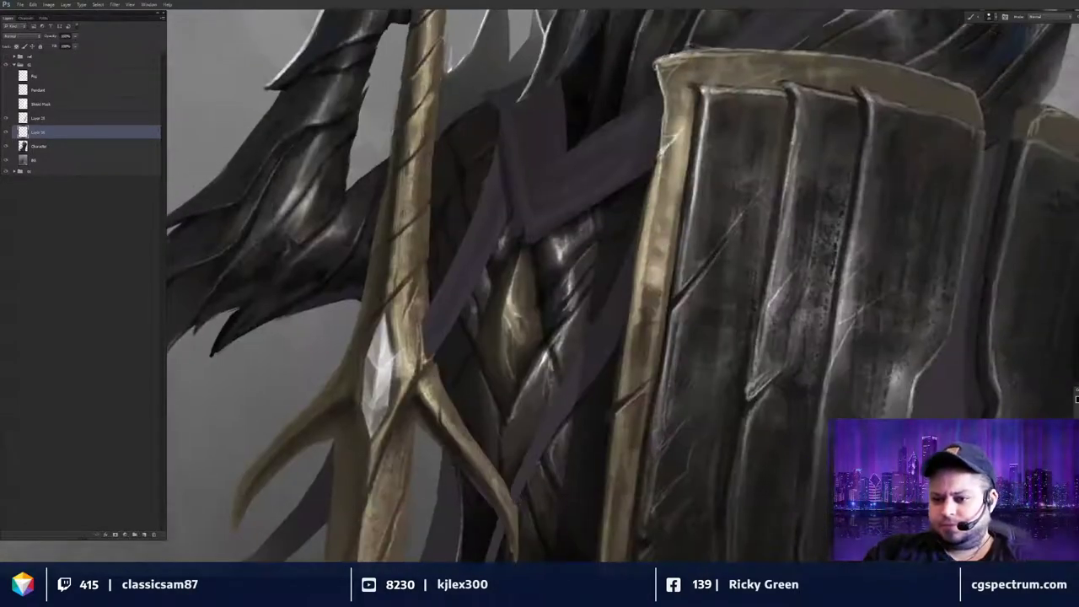
mouse_move(723, 149)
mouse_down()
mouse_move(744, 196)
mouse_move(717, 210)
mouse_move(735, 225)
mouse_move(732, 252)
mouse_up()
mouse_move(733, 308)
mouse_down()
mouse_move(752, 200)
mouse_move(725, 240)
mouse_up()
mouse_move(738, 194)
mouse_down()
mouse_move(706, 215)
mouse_move(714, 248)
mouse_move(735, 256)
mouse_up()
drag(718, 254, 710, 265)
drag(713, 253, 727, 284)
drag(711, 325, 627, 428)
mouse_move(756, 152)
mouse_down()
mouse_move(729, 180)
mouse_move(748, 171)
mouse_move(743, 258)
mouse_move(790, 289)
mouse_move(816, 177)
mouse_up()
key(ctrl+minus)
key(ctrl+minus)
key(ctrl+minus)
key(ctrl+minus)
drag(796, 219, 837, 228)
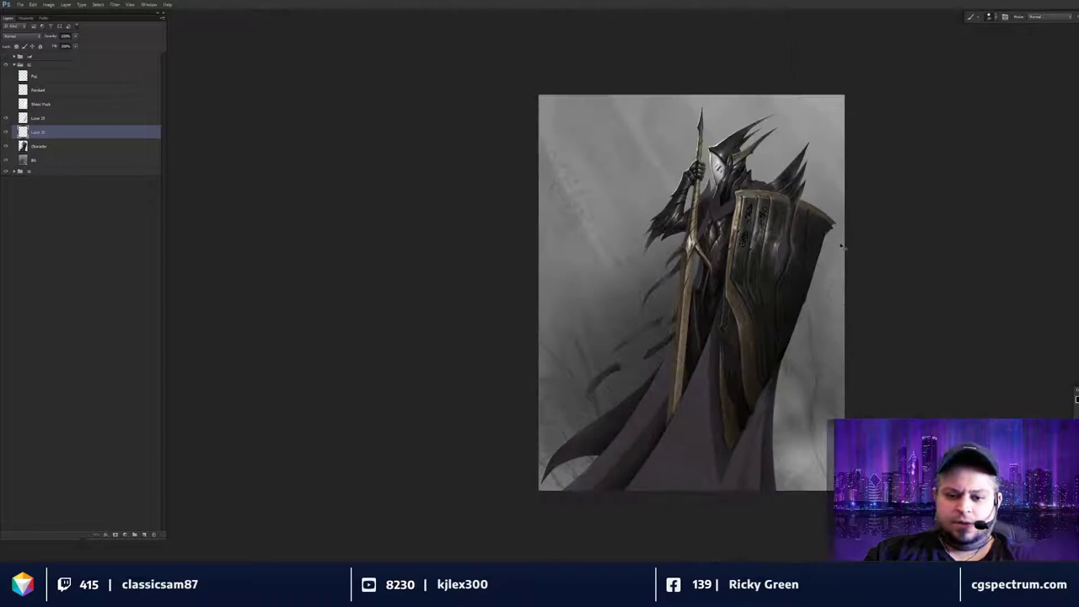
Paint a tall black rune with crossing strokes and a hooked tail near the top of the shield's third panel.
scroll(841, 247, up, 5)
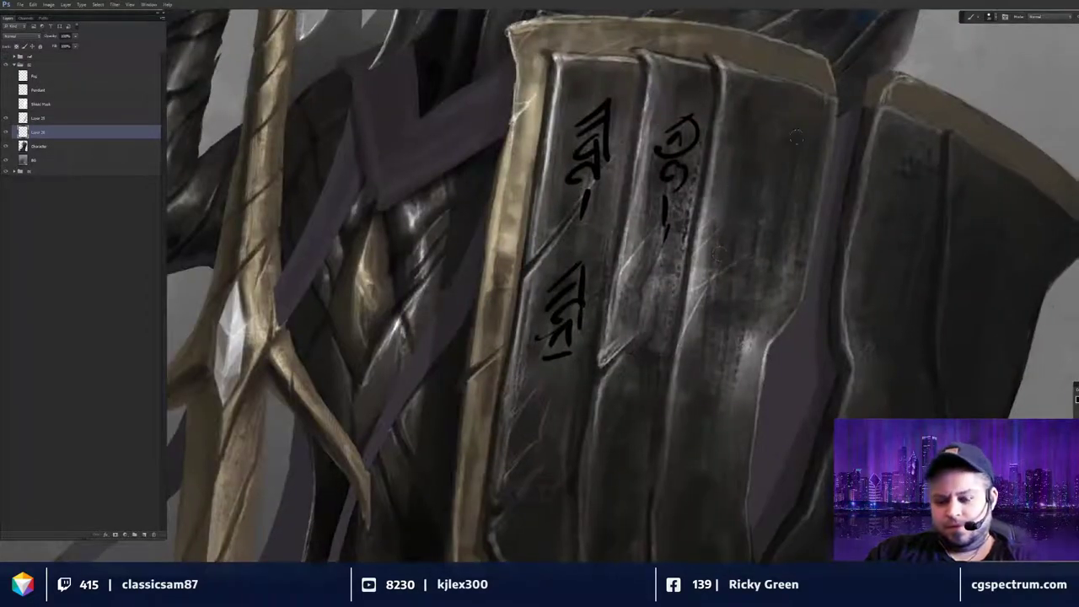
drag(796, 138, 731, 192)
mouse_move(741, 125)
mouse_down()
mouse_move(785, 169)
mouse_move(749, 219)
mouse_move(746, 251)
mouse_up()
click(725, 234)
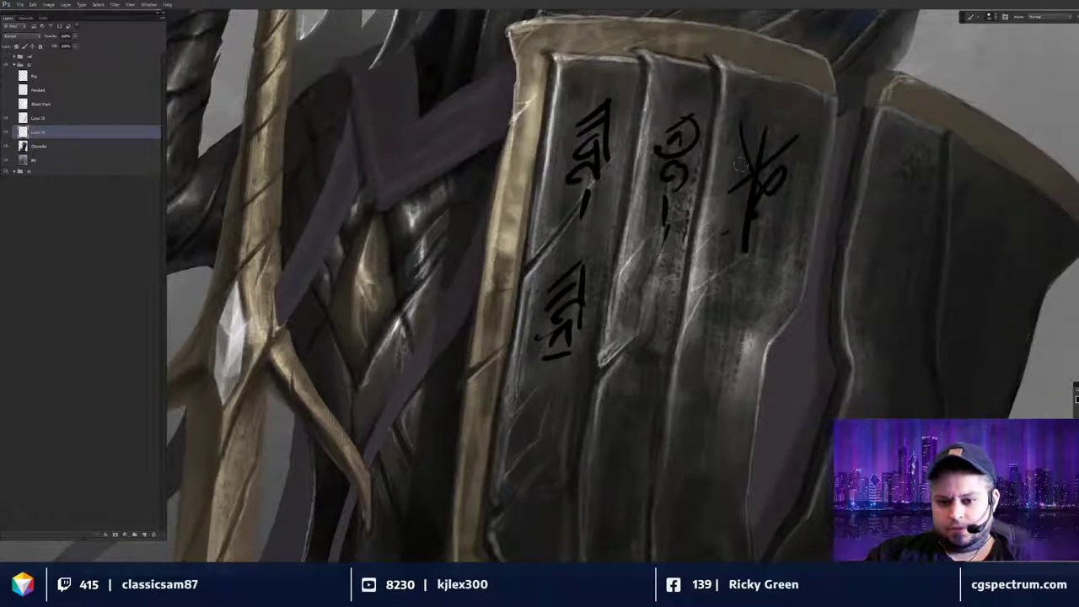
mouse_move(785, 125)
mouse_down()
mouse_move(722, 180)
mouse_move(727, 231)
mouse_move(769, 226)
mouse_up()
drag(722, 243, 769, 239)
drag(749, 247, 770, 277)
mouse_move(750, 311)
mouse_down()
mouse_move(764, 240)
mouse_move(719, 293)
mouse_up()
Paint a second black rune lower in the shield's third panel, beside the gap in the shield.
drag(739, 233, 725, 337)
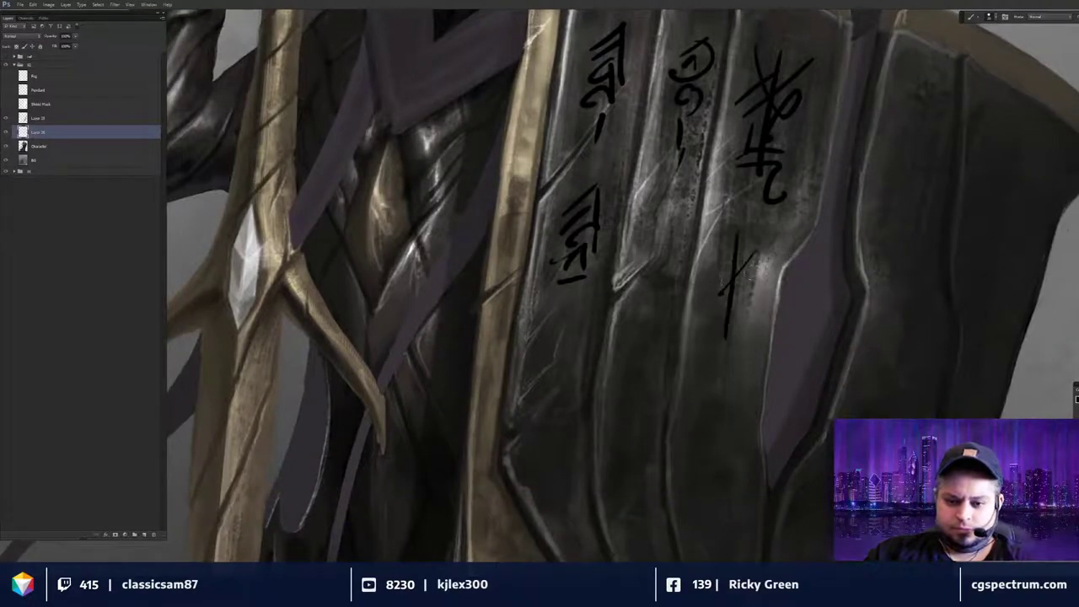
drag(738, 271, 749, 277)
mouse_move(702, 271)
mouse_down()
mouse_move(710, 297)
mouse_move(754, 300)
mouse_up()
mouse_move(753, 300)
mouse_down()
mouse_move(727, 338)
mouse_move(730, 306)
mouse_move(707, 316)
mouse_move(715, 348)
mouse_move(711, 308)
mouse_move(752, 297)
mouse_up()
key(ctrl+minus)
key(ctrl+minus)
key(ctrl+minus)
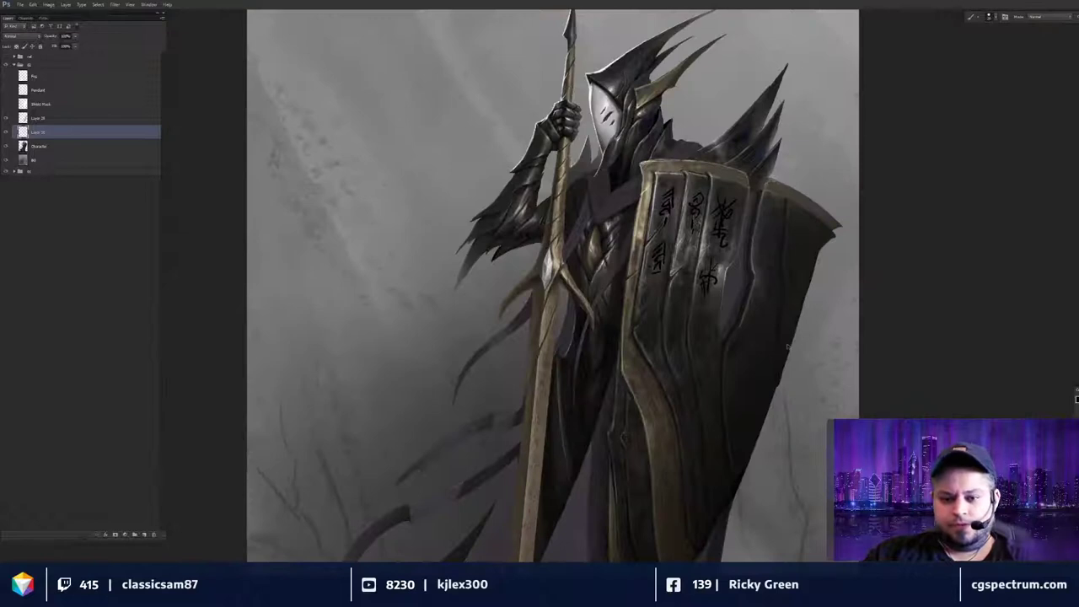
Paint two more groups of black runes down the middle and lower parts of the shield's second panel.
key(ctrl+plus)
key(ctrl+plus)
key(ctrl+plus)
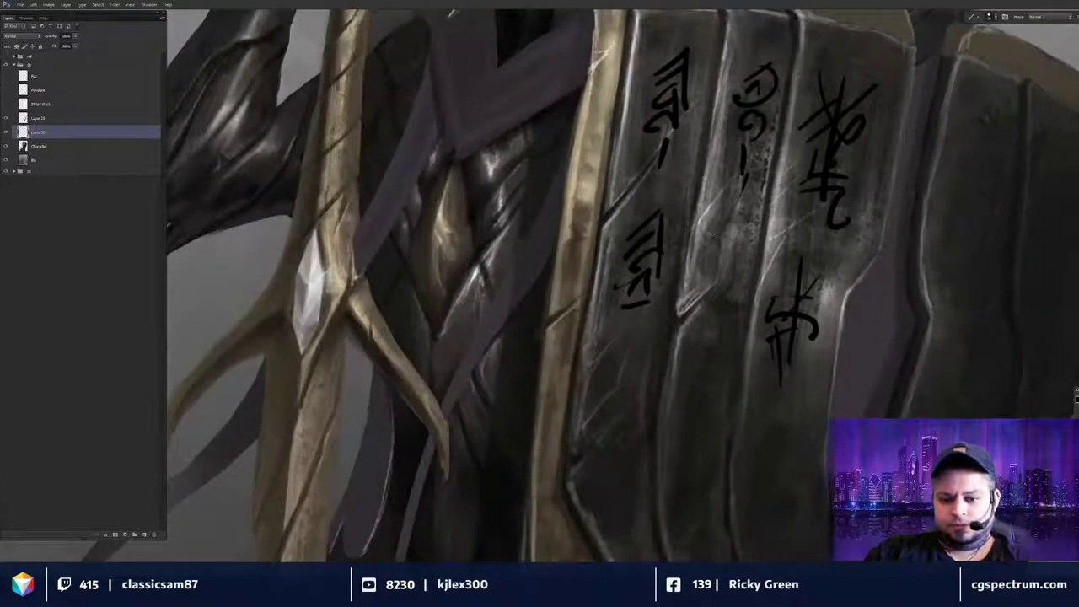
mouse_move(710, 246)
mouse_down()
mouse_move(738, 241)
mouse_move(708, 266)
mouse_up()
drag(727, 229, 728, 249)
mouse_move(713, 254)
mouse_down()
mouse_move(735, 290)
mouse_move(721, 308)
mouse_up()
drag(721, 300, 703, 335)
mouse_move(716, 282)
mouse_down()
mouse_move(705, 320)
mouse_move(725, 344)
mouse_move(777, 185)
mouse_up()
mouse_move(742, 224)
mouse_down()
mouse_move(753, 265)
mouse_move(748, 247)
mouse_move(757, 244)
mouse_move(744, 264)
mouse_move(753, 294)
mouse_move(736, 297)
mouse_move(766, 270)
mouse_up()
mouse_move(735, 303)
mouse_down()
mouse_move(760, 291)
mouse_move(717, 319)
mouse_move(752, 317)
mouse_move(733, 379)
mouse_up()
key(ctrl+minus)
key(ctrl+minus)
key(ctrl+minus)
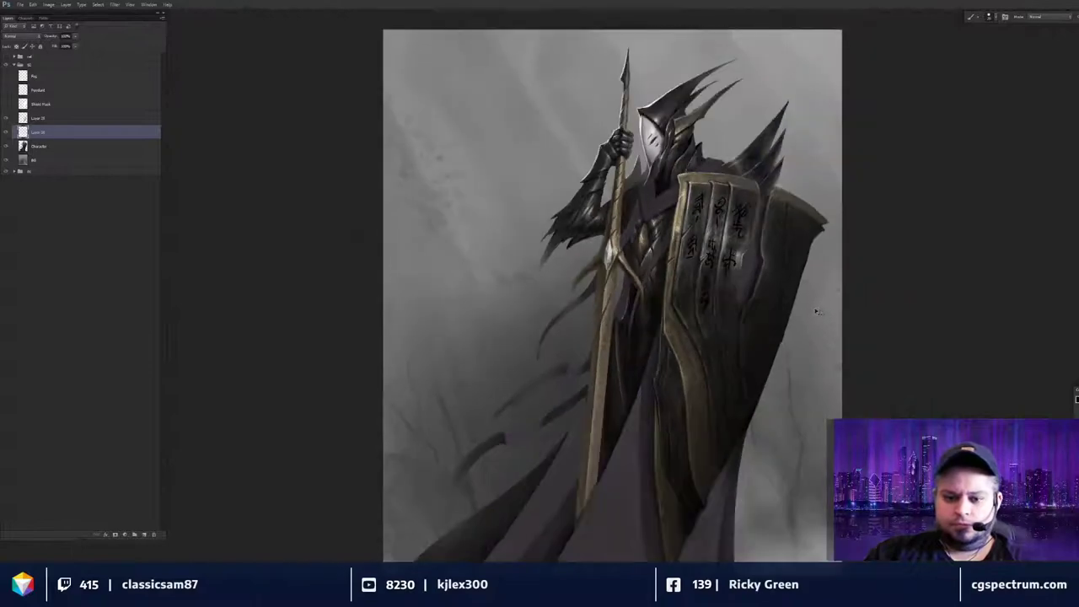
Paint a long black rune with a circular head and trailing strokes at the lower end of the shield's first panel.
key(ctrl+plus)
key(ctrl+plus)
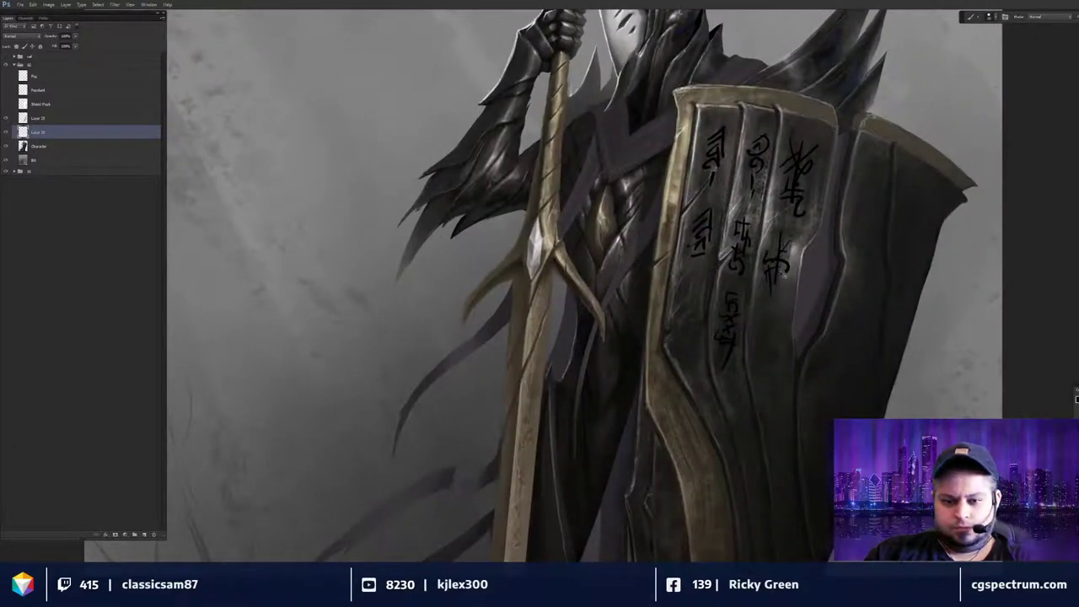
key(ctrl+plus)
mouse_move(687, 280)
mouse_down()
mouse_move(696, 310)
mouse_move(712, 299)
mouse_move(704, 281)
mouse_move(689, 291)
mouse_move(714, 280)
mouse_move(691, 294)
mouse_move(703, 293)
mouse_move(672, 413)
mouse_up()
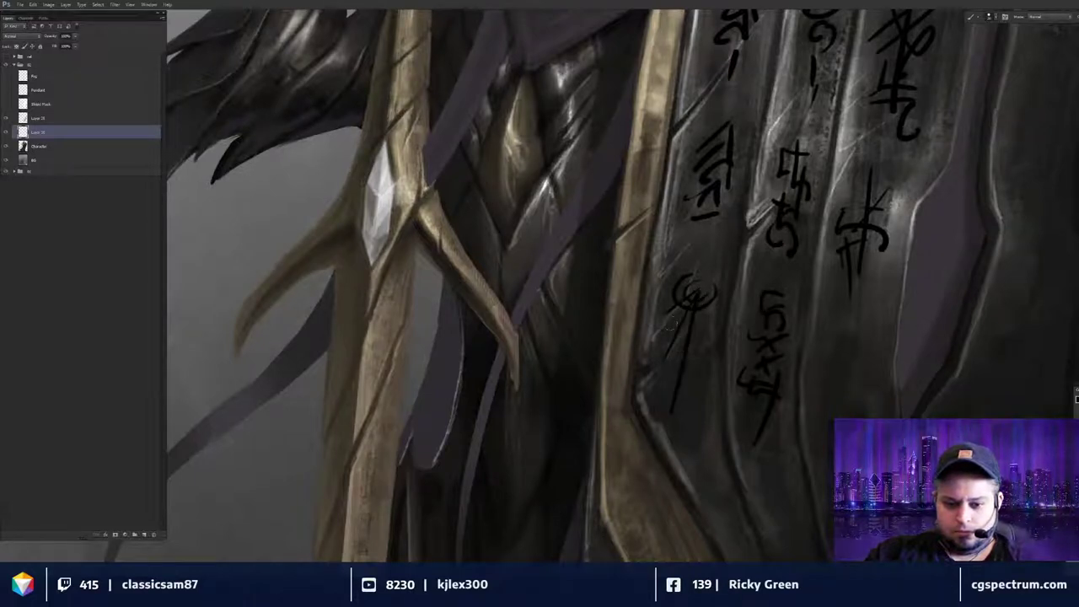
drag(662, 297, 684, 346)
mouse_move(688, 347)
mouse_down()
mouse_move(701, 350)
mouse_move(682, 418)
mouse_up()
drag(685, 370, 675, 428)
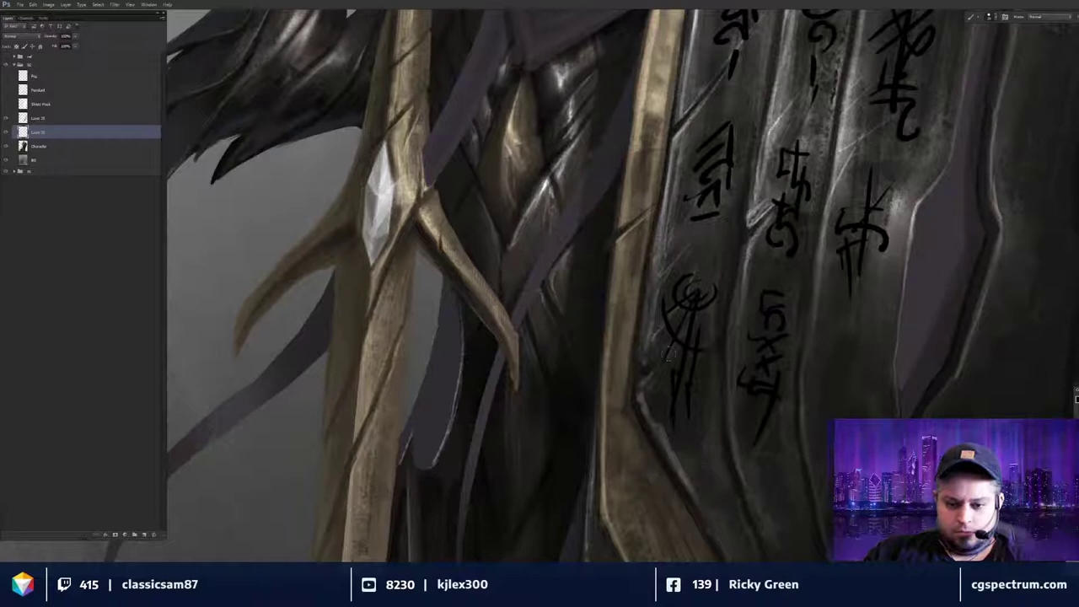
key(ctrl+0)
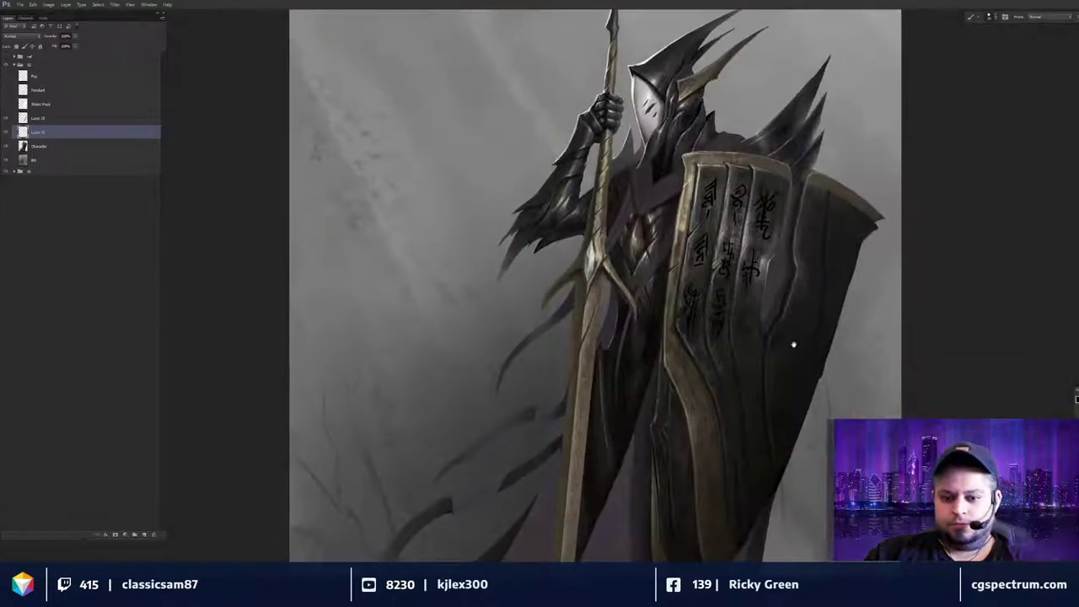
Paint a slanted black rune with several crossbars at the top of the shield panel just beyond the gap.
drag(788, 408, 697, 413)
drag(696, 288, 710, 321)
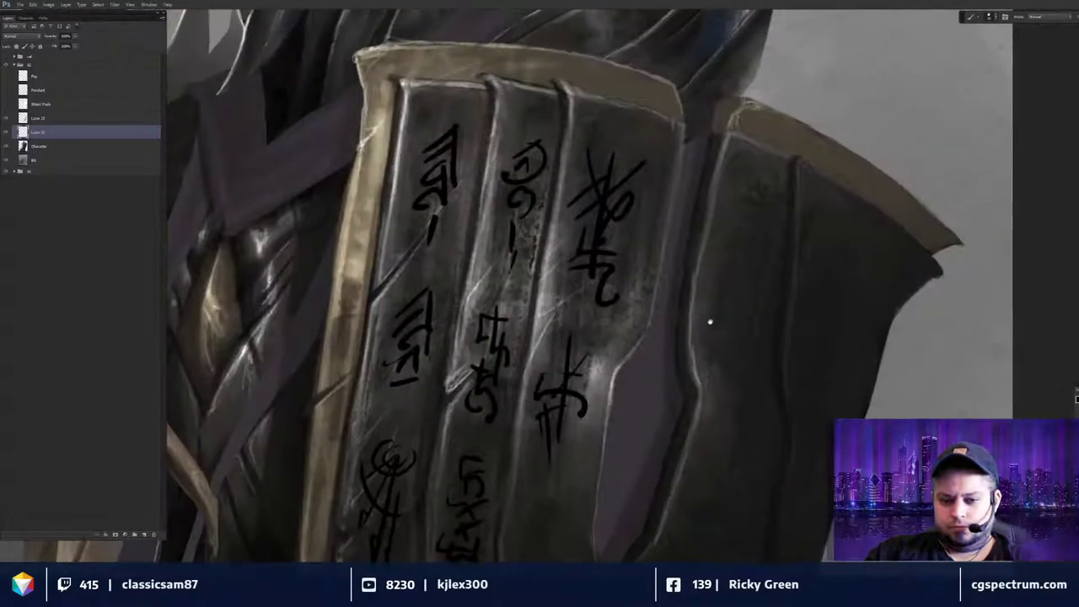
drag(762, 181, 724, 306)
mouse_move(739, 242)
mouse_down()
mouse_move(771, 227)
mouse_move(738, 297)
mouse_up()
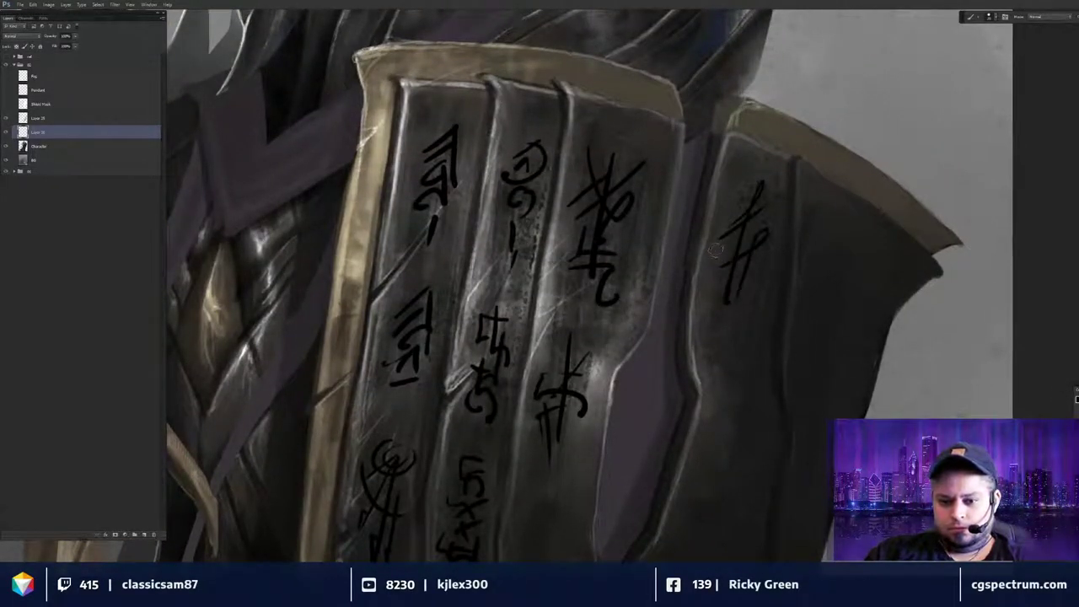
drag(717, 251, 754, 234)
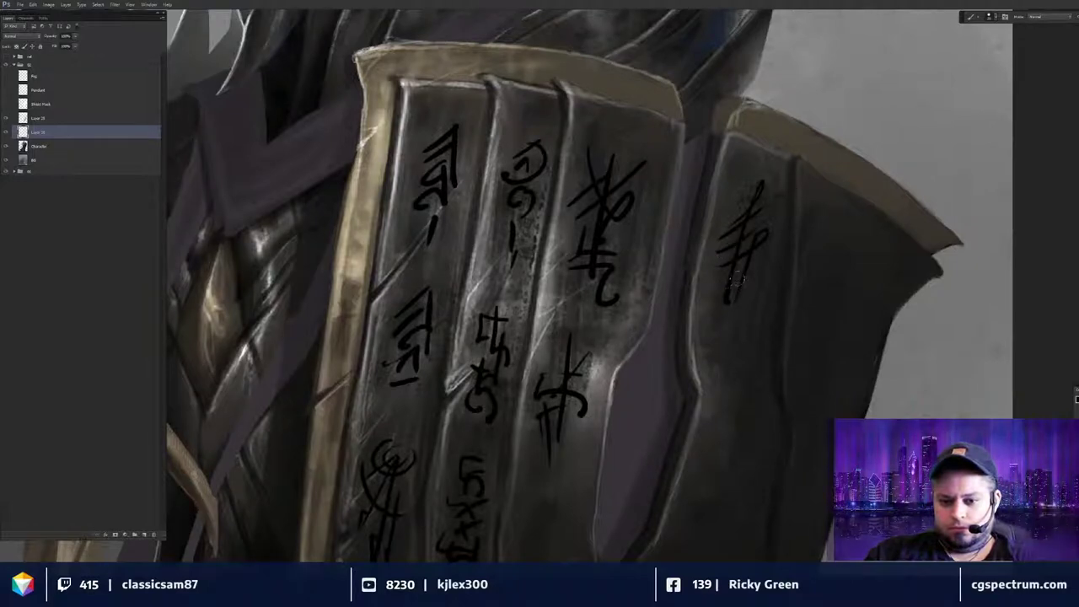
mouse_move(712, 287)
mouse_down()
mouse_move(765, 256)
mouse_move(763, 288)
mouse_move(771, 228)
mouse_up()
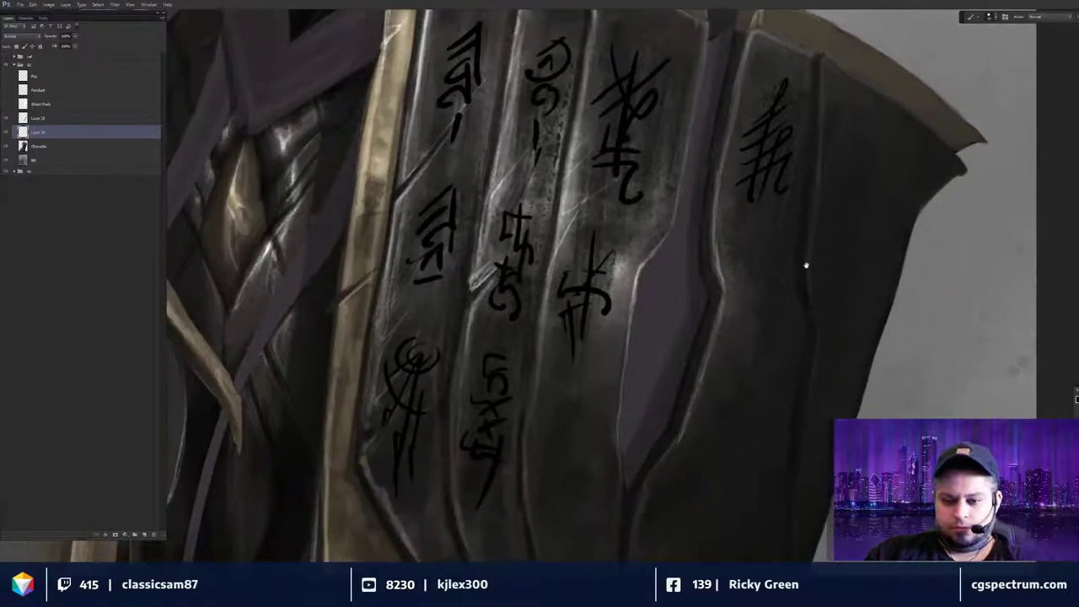
Paint a second black rune with crossbars and a long tail midway down the shield panel beyond the gap.
drag(750, 277, 770, 272)
mouse_move(759, 266)
mouse_down()
mouse_move(777, 263)
mouse_move(768, 285)
mouse_up()
mouse_move(752, 296)
mouse_down()
mouse_move(783, 294)
mouse_move(782, 303)
mouse_move(747, 313)
mouse_up()
mouse_move(747, 313)
mouse_down()
mouse_move(752, 341)
mouse_move(775, 306)
mouse_move(770, 335)
mouse_move(781, 318)
mouse_up()
mouse_move(762, 313)
mouse_down()
mouse_move(762, 383)
mouse_move(774, 269)
mouse_up()
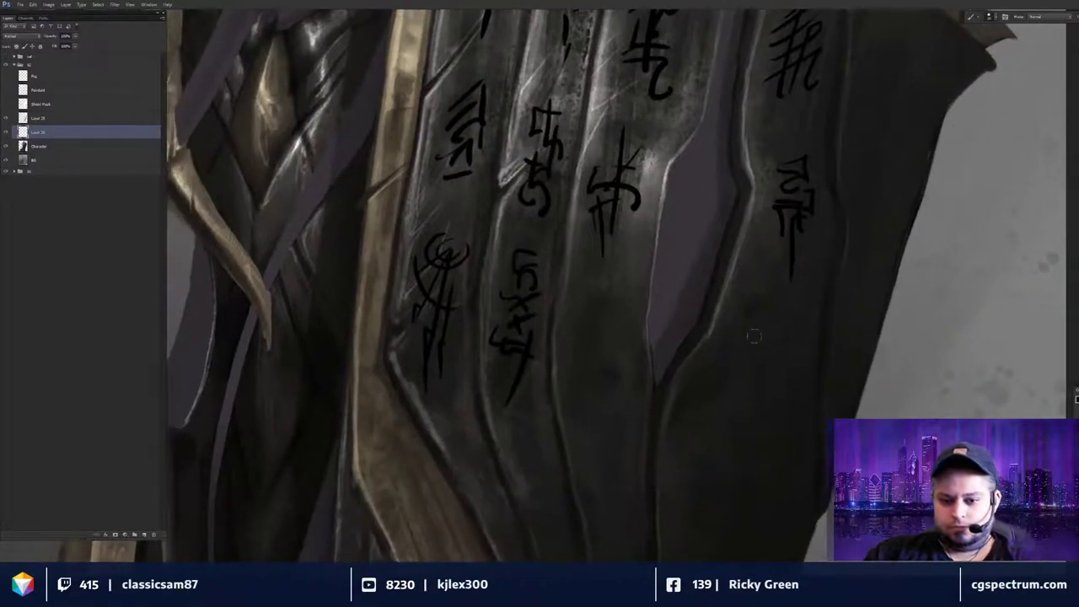
Paint a third black rune with crossed diagonal strokes and a curled centre lower in the same shield panel.
mouse_move(730, 344)
mouse_down()
mouse_move(807, 301)
mouse_move(740, 377)
mouse_move(789, 383)
mouse_move(769, 384)
mouse_move(788, 371)
mouse_move(716, 430)
mouse_up()
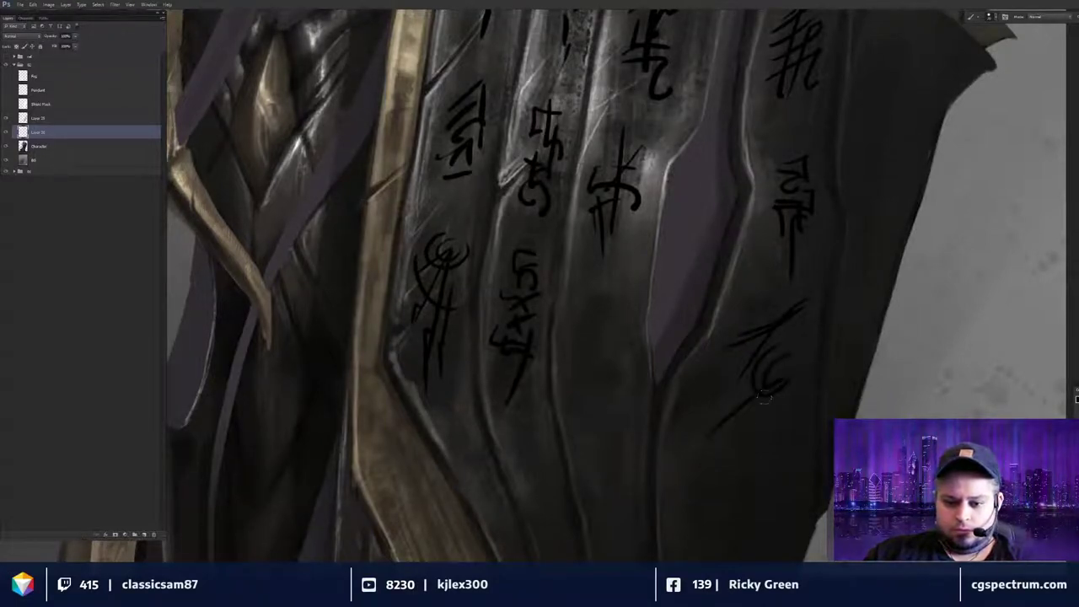
drag(764, 397, 707, 436)
drag(753, 313, 786, 423)
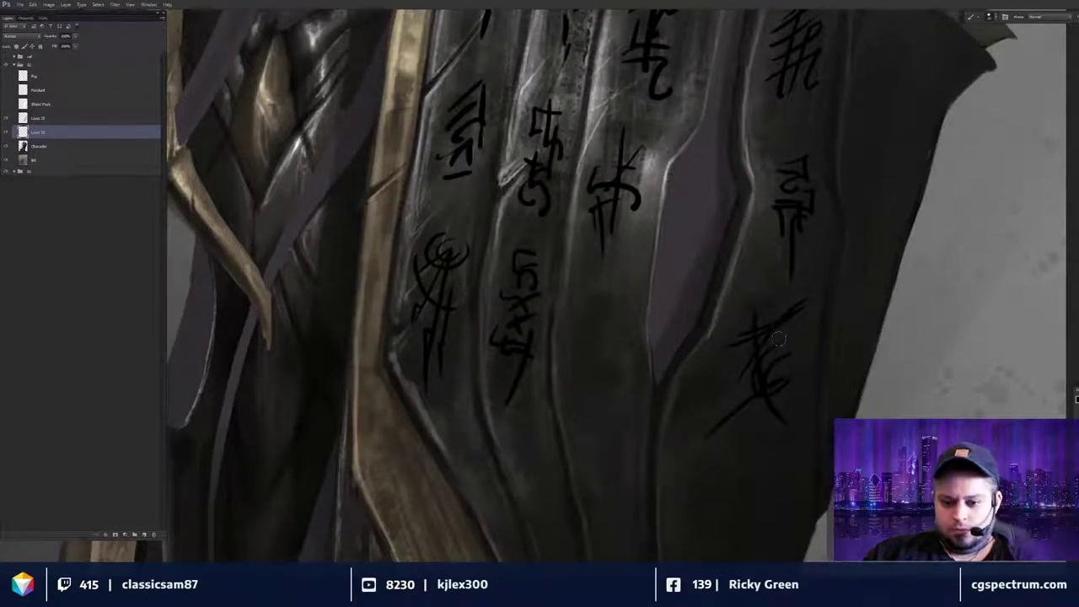
mouse_move(781, 341)
mouse_down()
mouse_move(809, 327)
mouse_move(792, 351)
mouse_up()
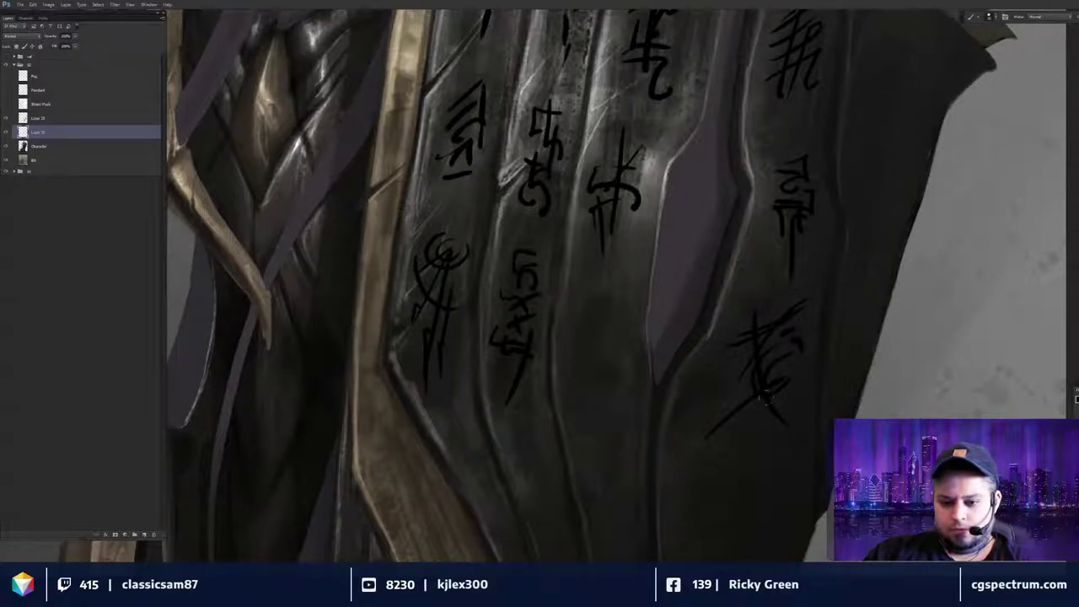
Lower the opacity of the rune layer so the black glyphs blend faintly into the shield.
key(ctrl+0)
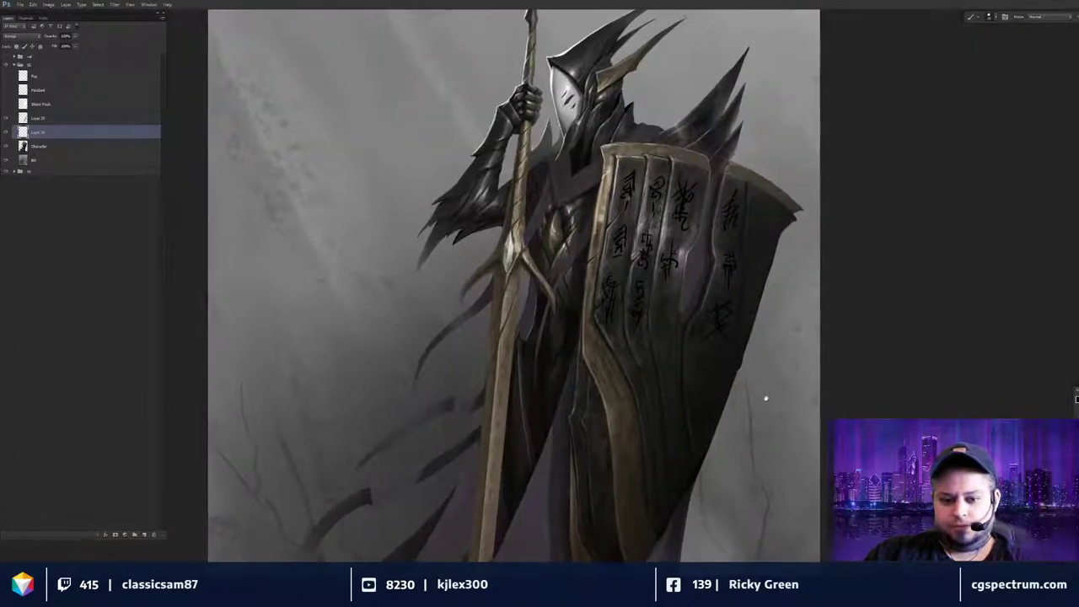
click(75, 37)
drag(72, 45, 51, 46)
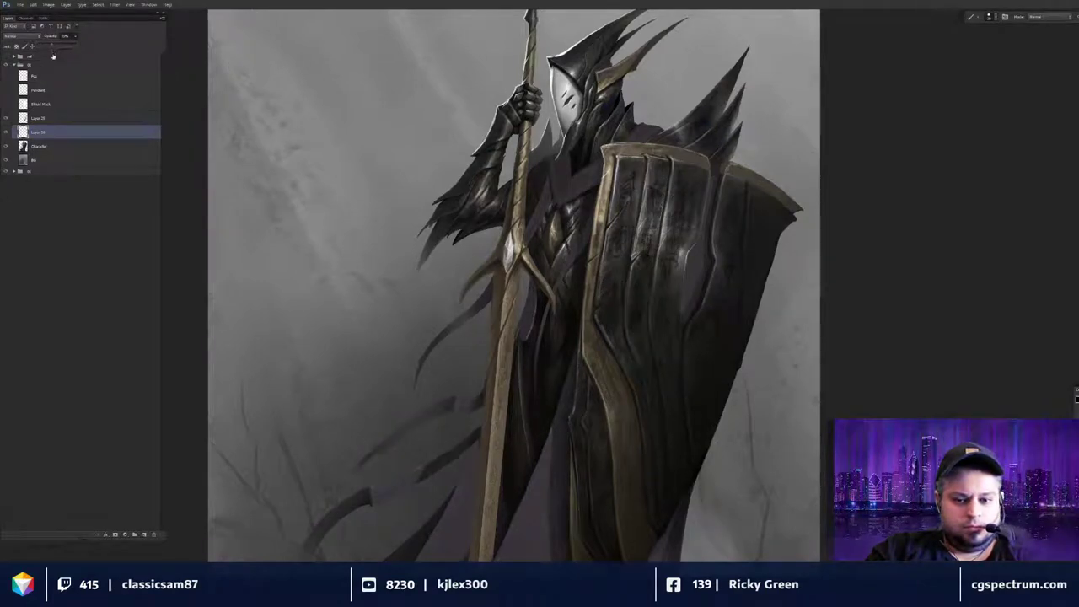
key(ctrl+minus)
drag(610, 375, 669, 381)
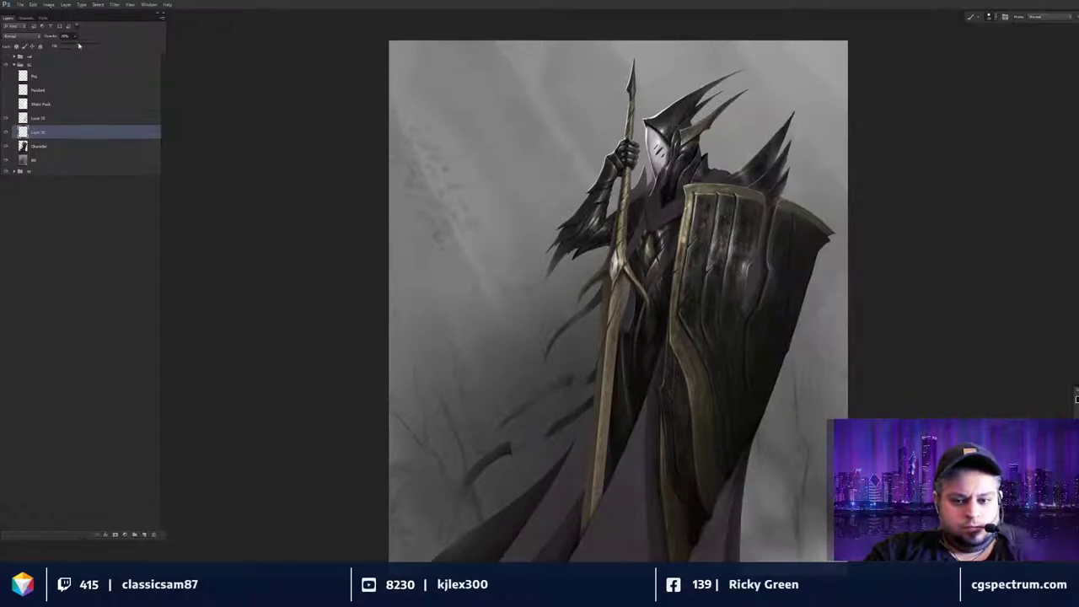
drag(294, 174, 297, 191)
key(ctrl+plus)
key(ctrl+plus)
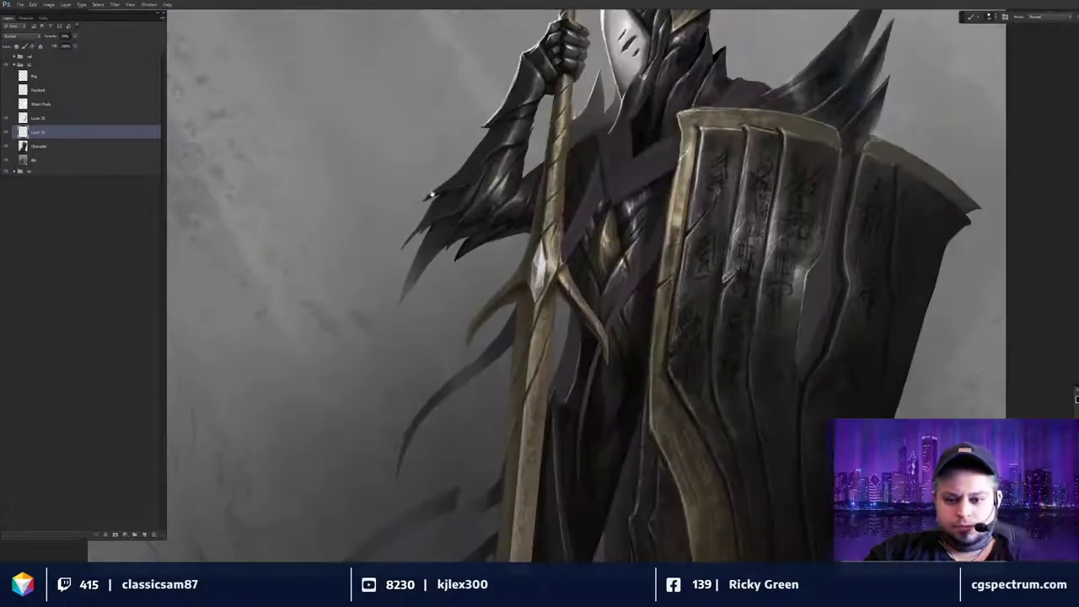
Add a Bevel & Emboss layer style to the rune layer so the glyphs look engraved.
double_click(89, 138)
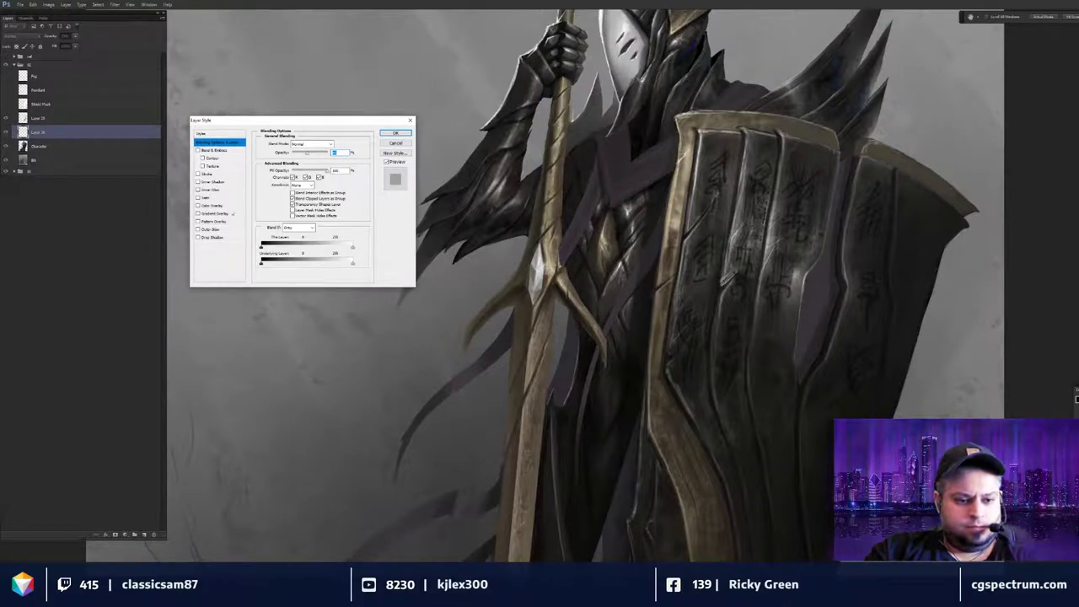
click(221, 152)
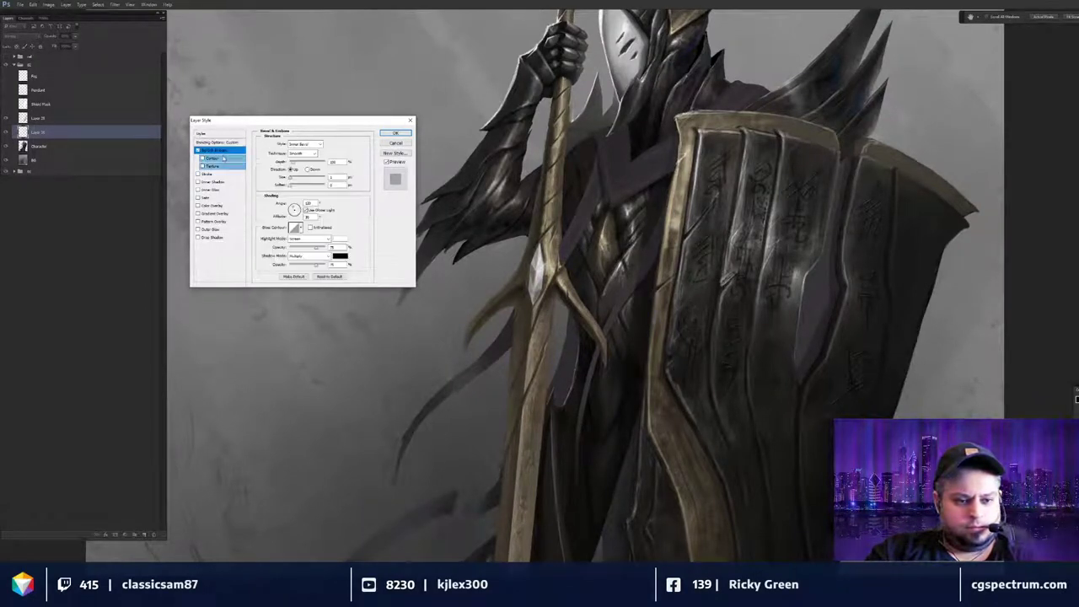
ctrl+click(656, 287)
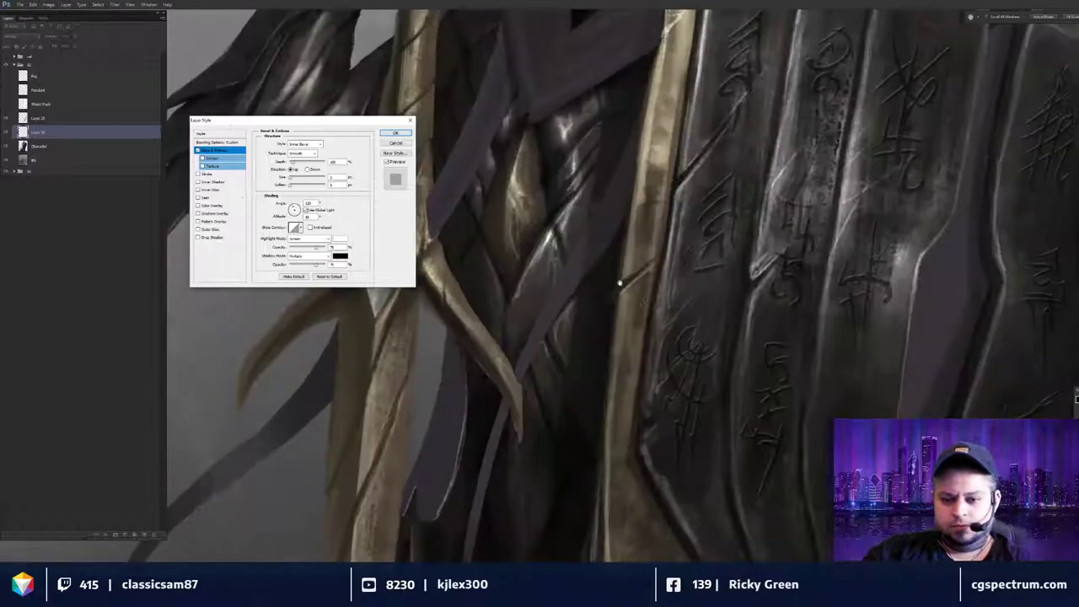
click(395, 133)
drag(698, 158, 585, 278)
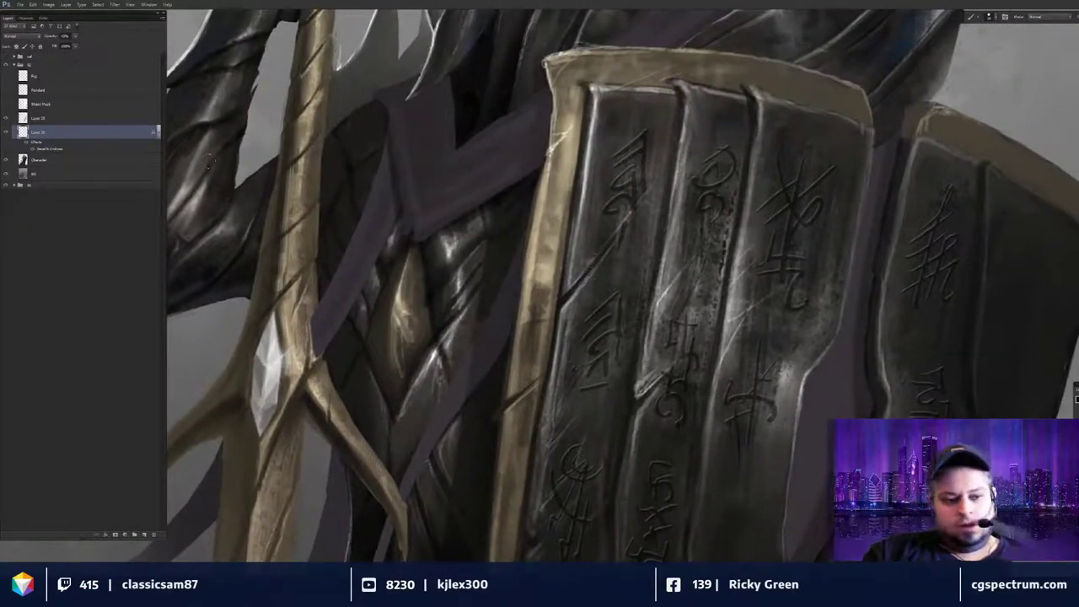
Change the light angle in the rune layer's Bevel & Emboss effect.
double_click(55, 149)
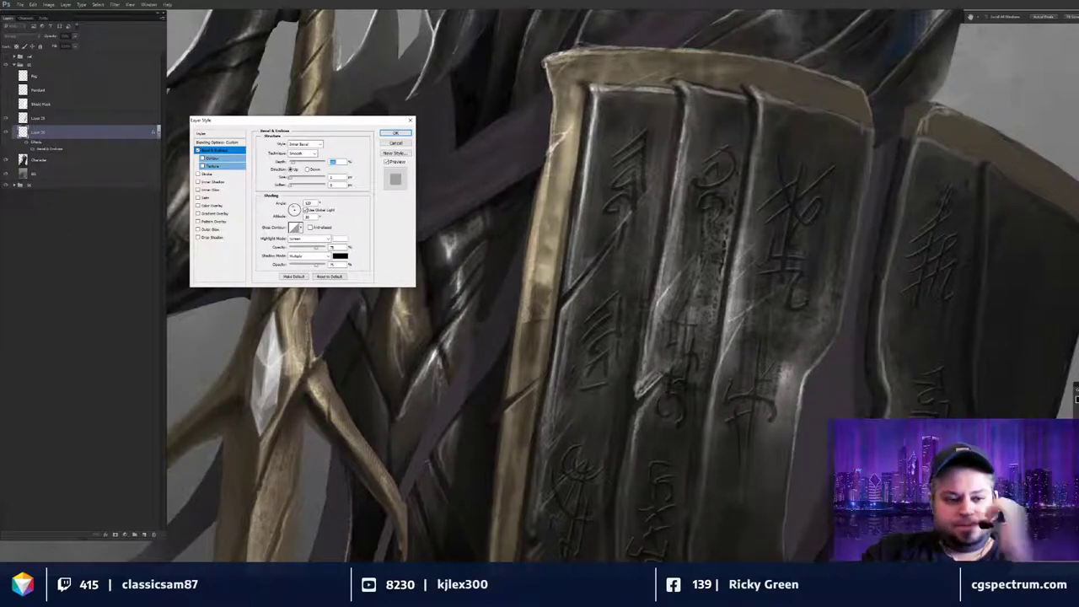
drag(332, 122, 334, 113)
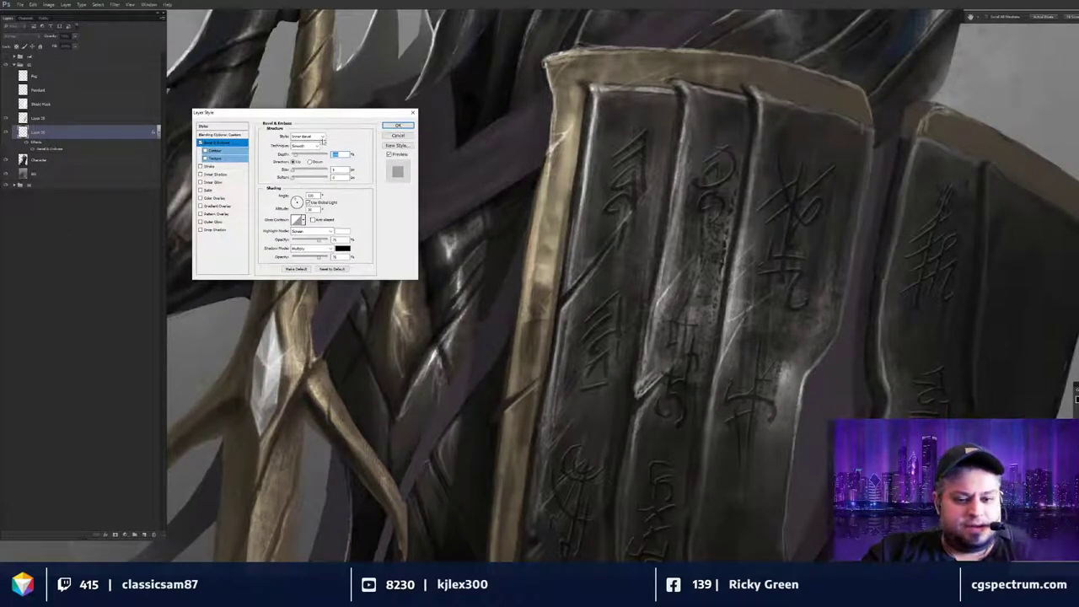
click(299, 209)
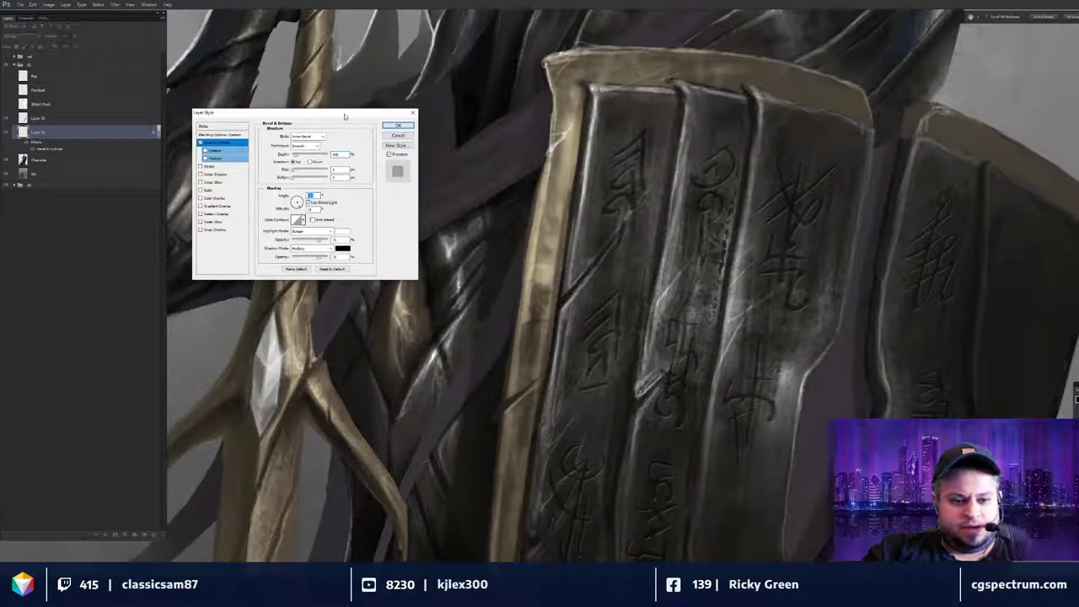
drag(343, 116, 338, 131)
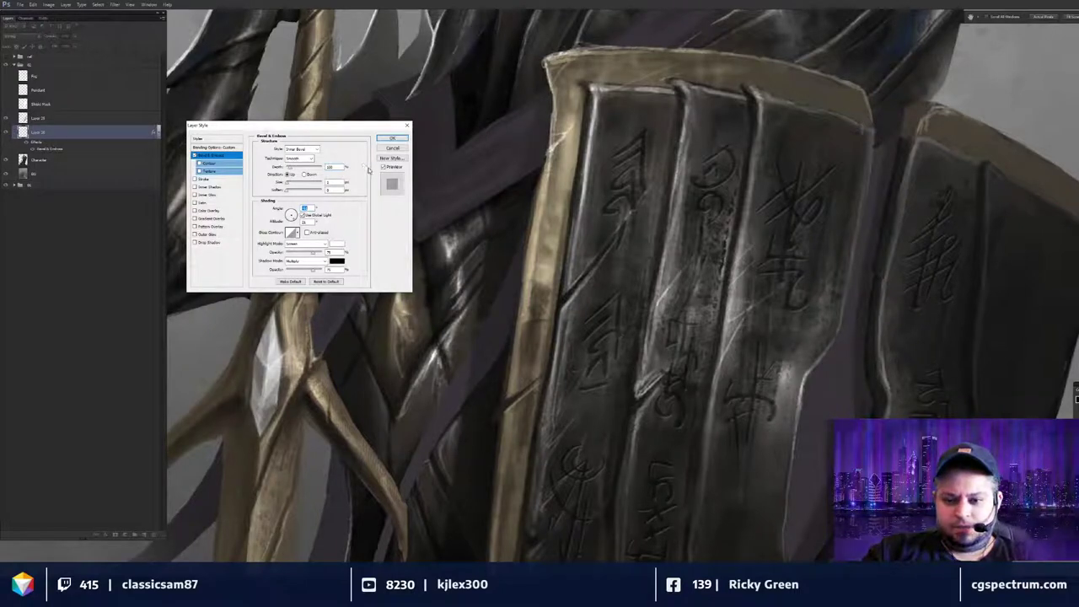
key(ctrl+0)
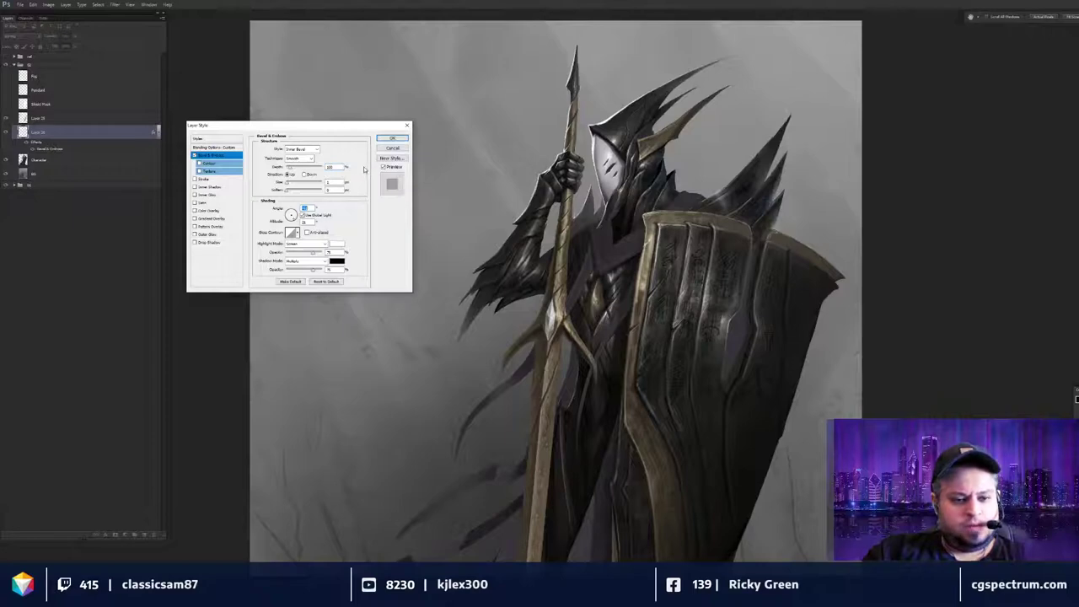
click(392, 138)
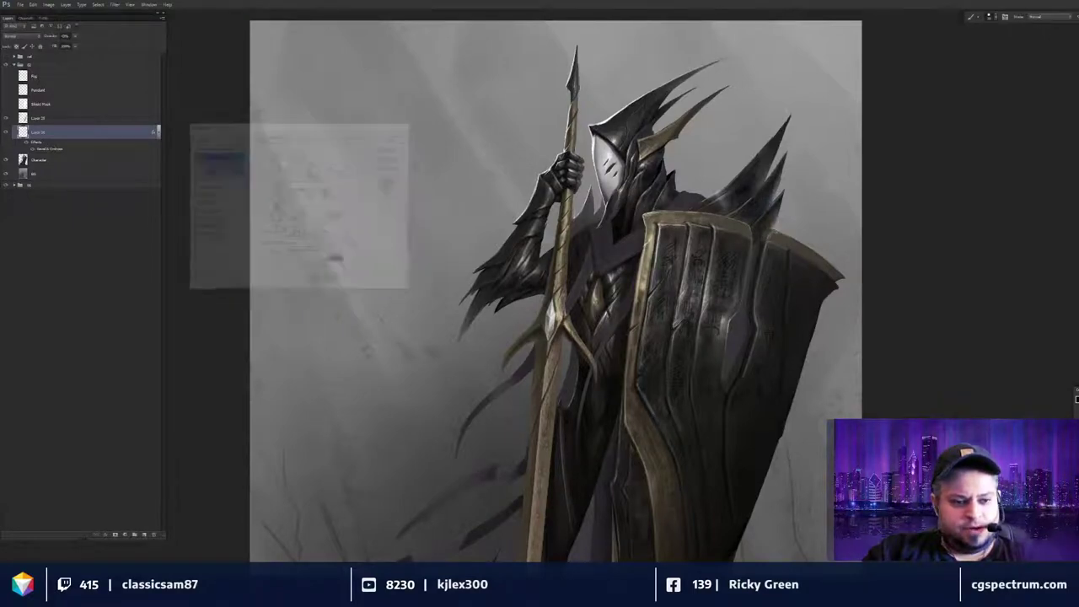
Set the rune layer's blend mode to Soft Light.
key(ctrl+minus)
scroll(769, 437, up, 5)
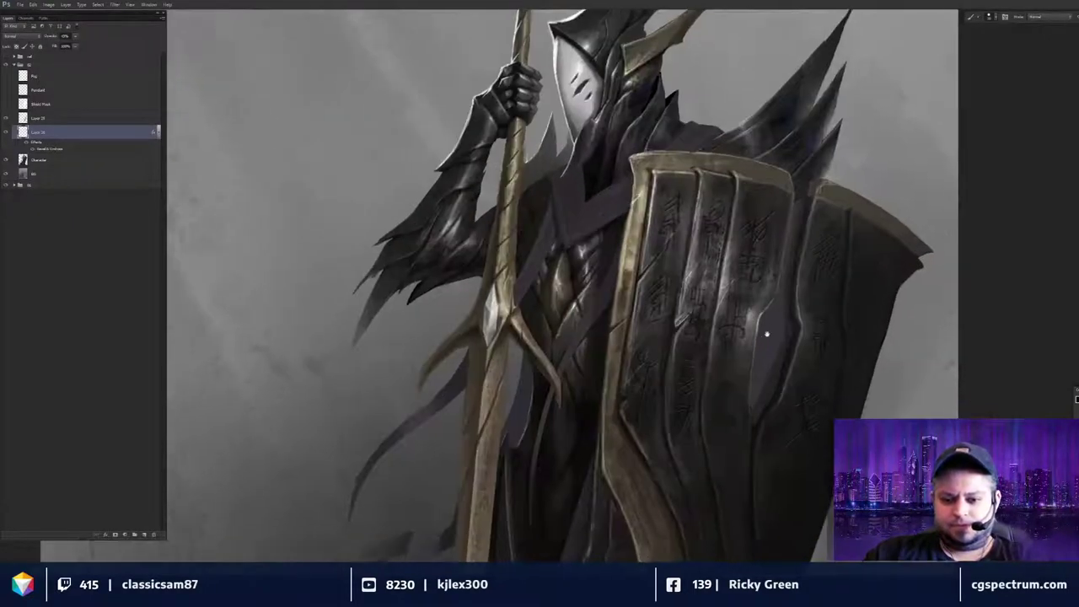
drag(770, 343, 764, 396)
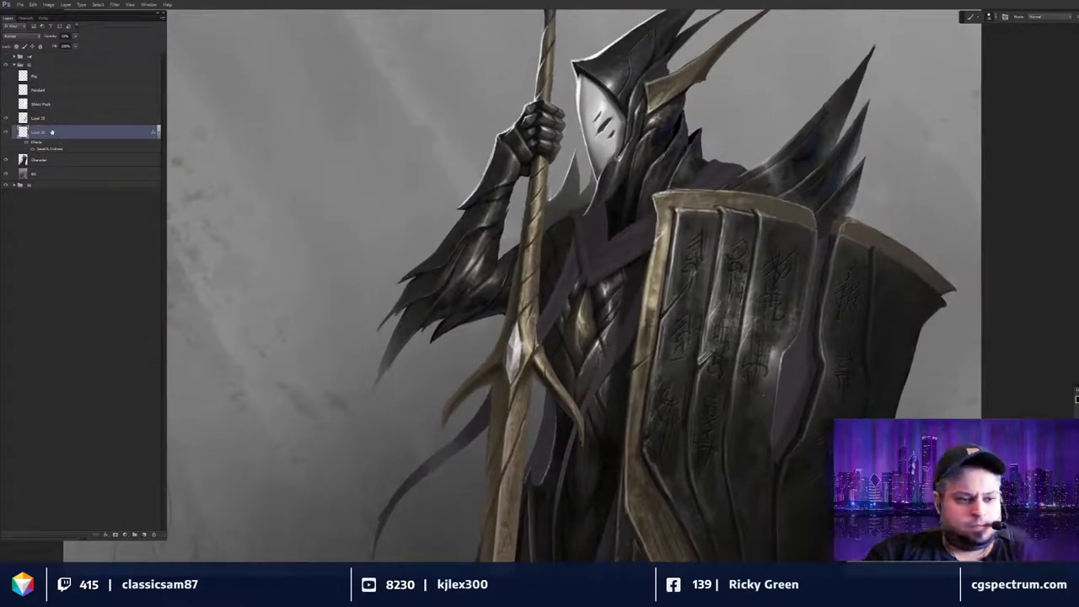
click(21, 35)
click(38, 108)
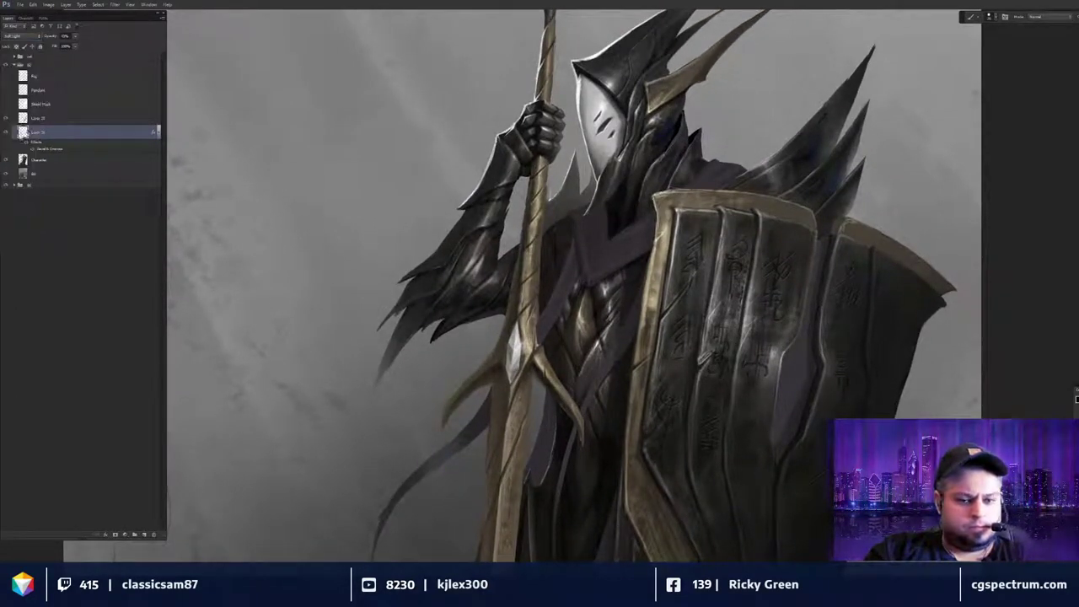
Examine how the engraved runes read on the shield within the whole character composition.
key(ctrl+minus)
key(ctrl+minus)
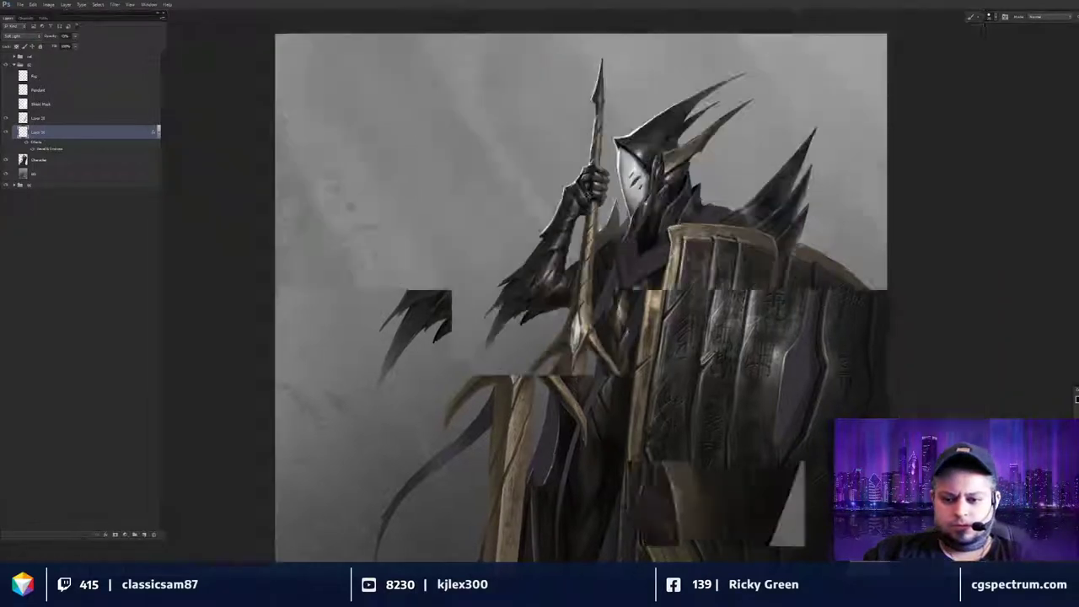
mouse_move(564, 393)
mouse_down()
mouse_move(590, 306)
mouse_move(591, 338)
mouse_up()
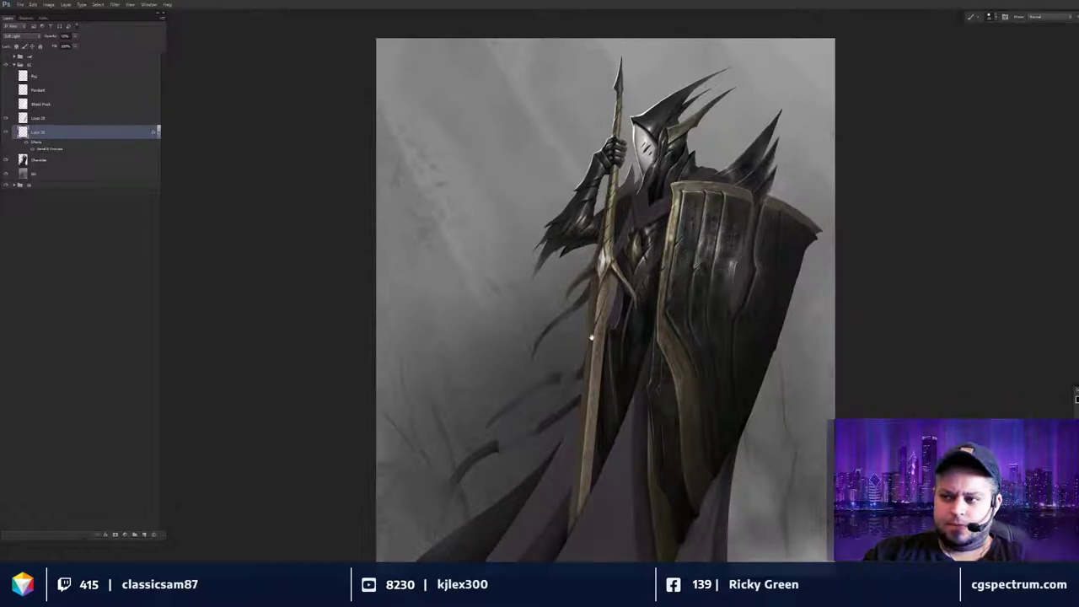
drag(583, 341, 584, 339)
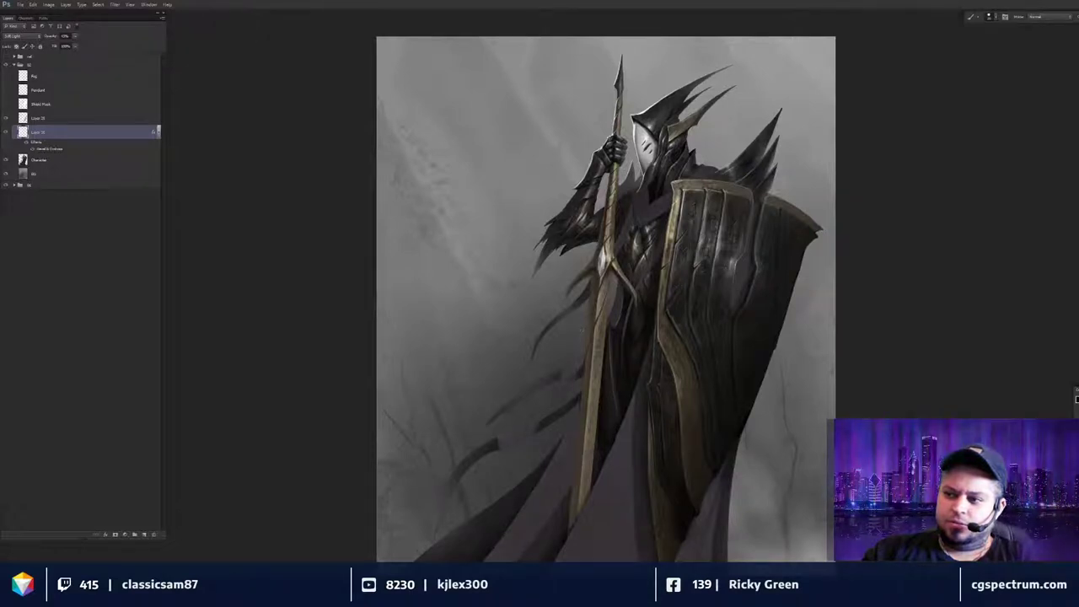
drag(580, 319, 580, 355)
key(ctrl+plus)
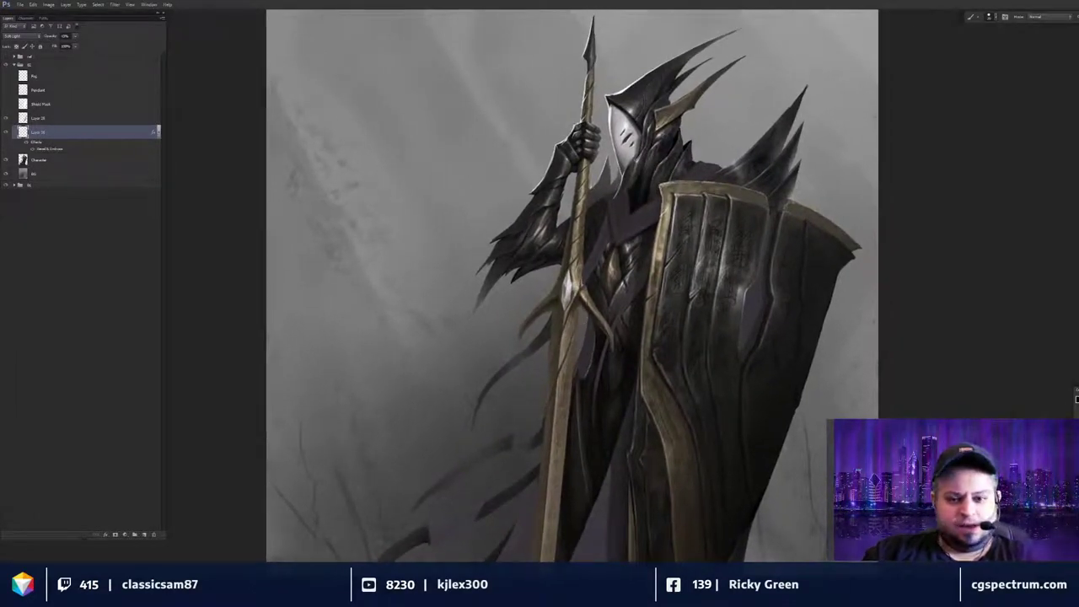
key(ctrl+alt+z)
key(ctrl+alt+z)
key(ctrl+alt+z)
key(ctrl+alt+z)
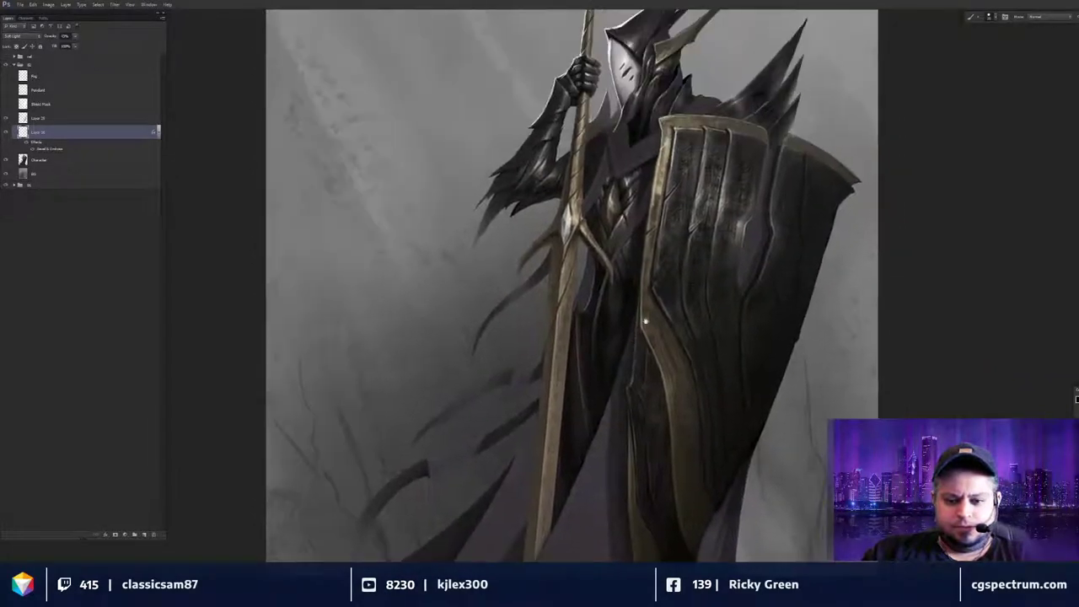
drag(653, 312, 637, 325)
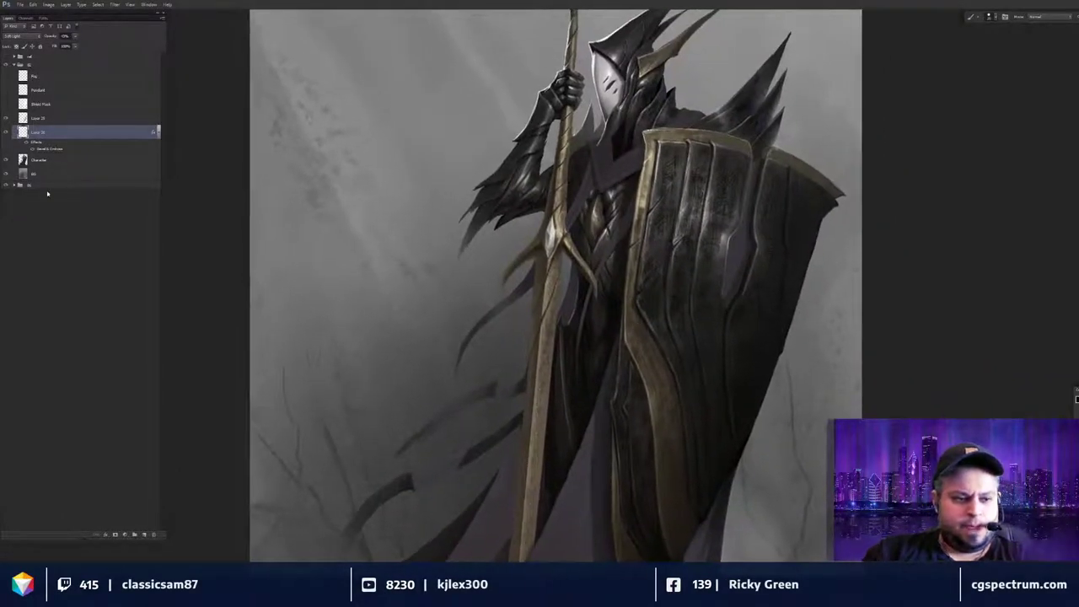
Duplicate the Character layer.
click(87, 161)
key(ctrl+minus)
key(ctrl+alt+z)
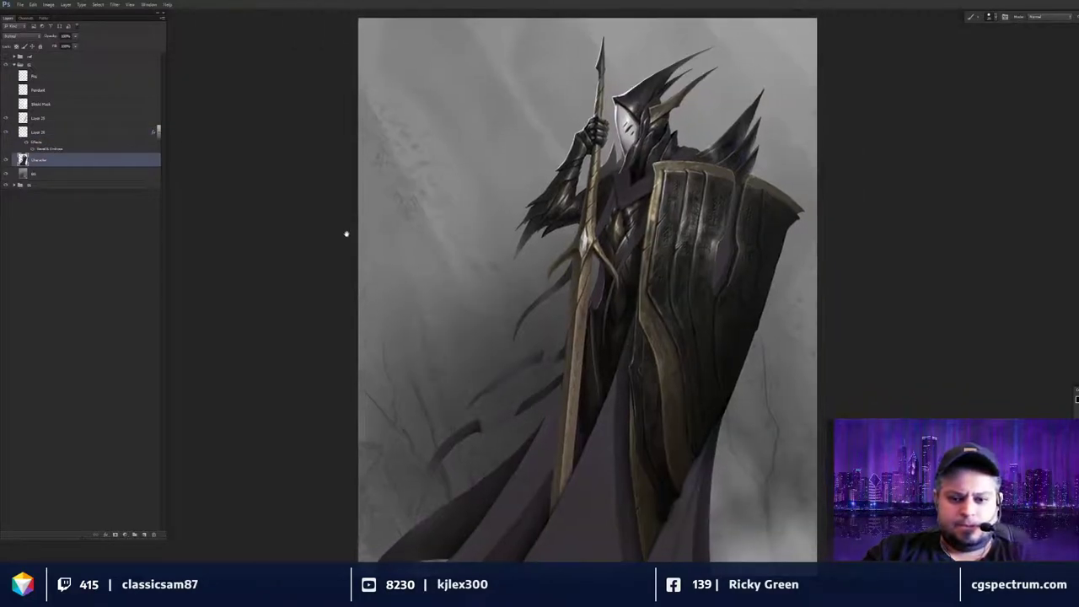
key(ctrl+shift+alt+n)
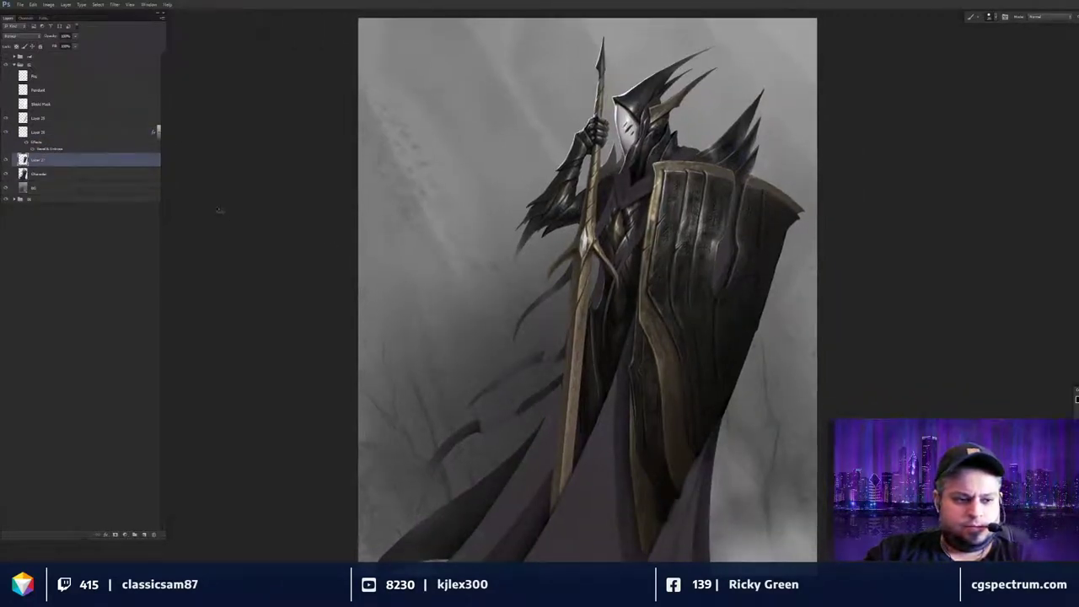
key(Delete)
click(70, 165)
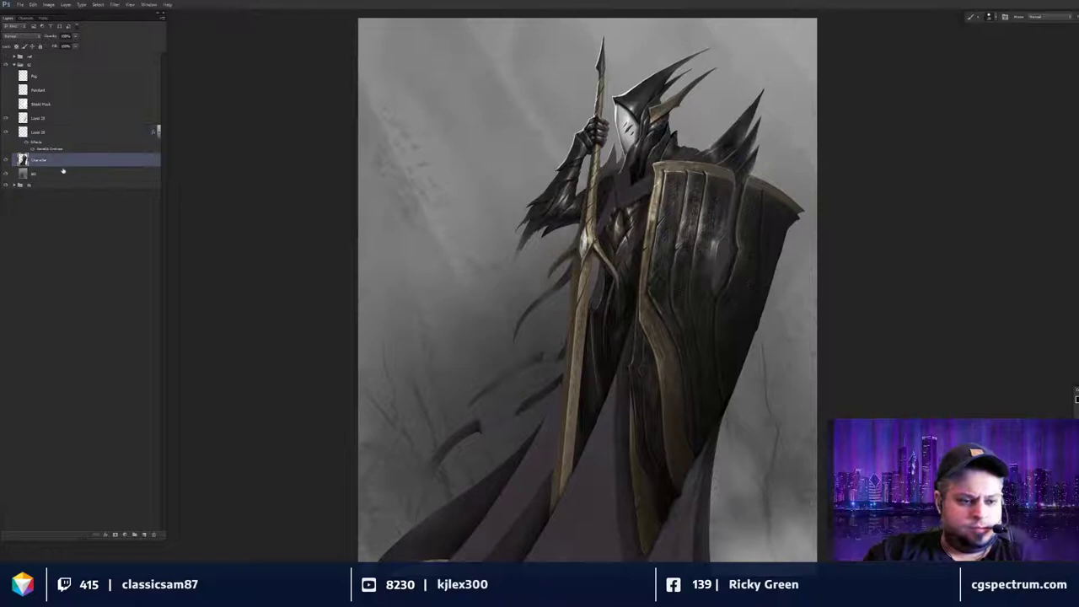
key(ctrl+j)
drag(221, 232, 217, 224)
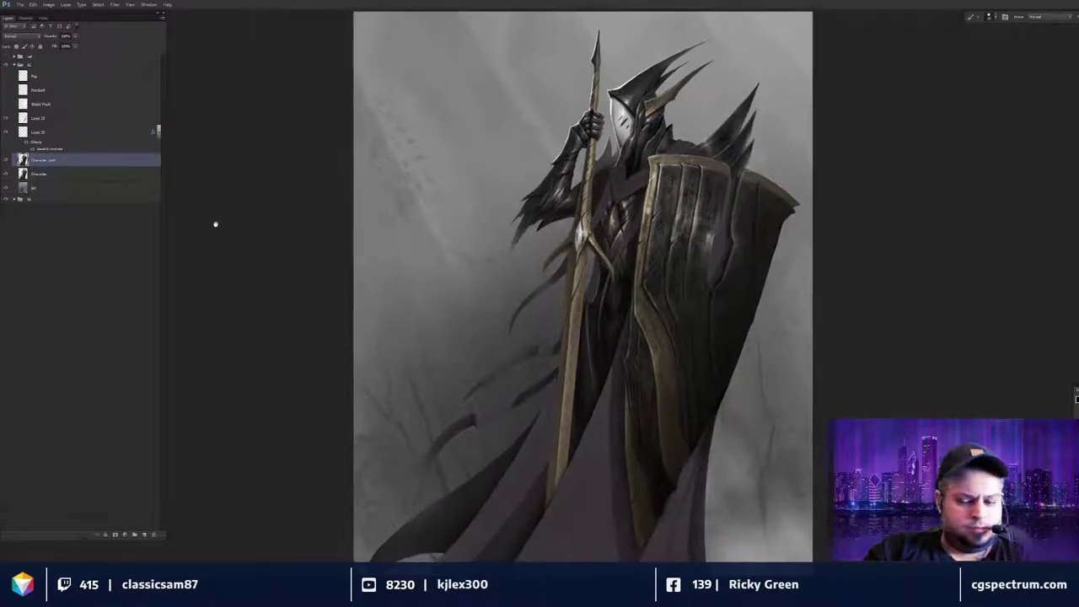
Apply Replace Color to the Character copy, sampling a dark colour from the image and reducing the fuzziness.
key(ctrl+plus)
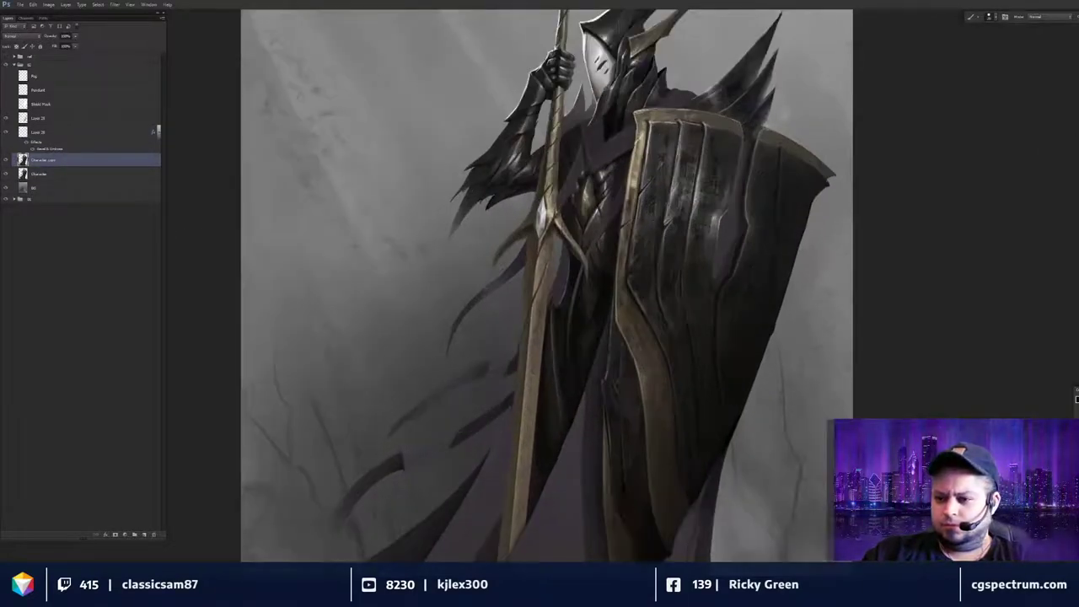
key(alt+i)
key(j)
key(r)
click(727, 140)
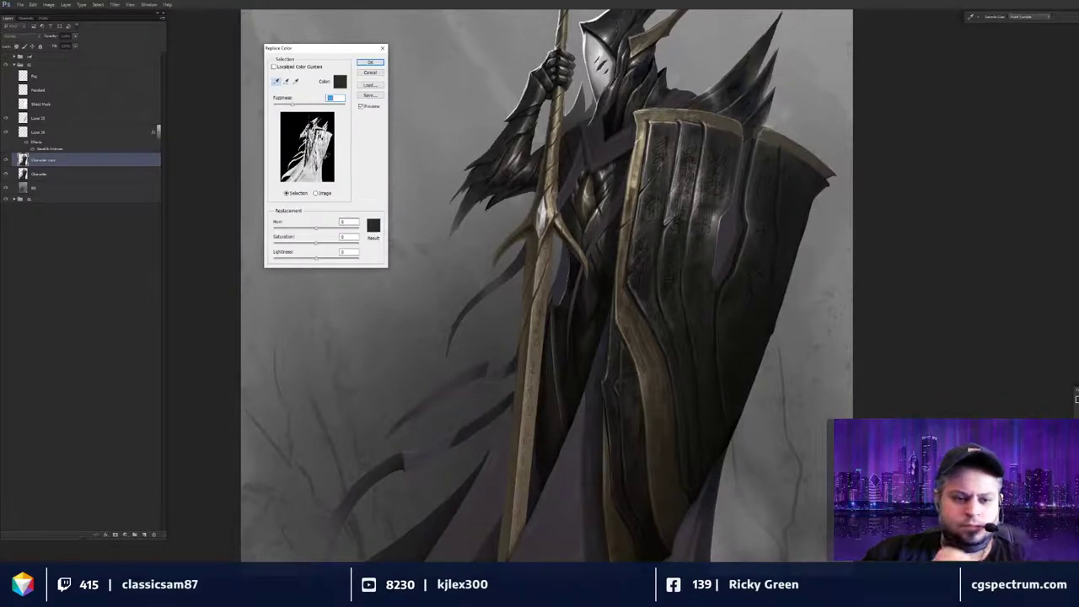
drag(293, 104, 281, 106)
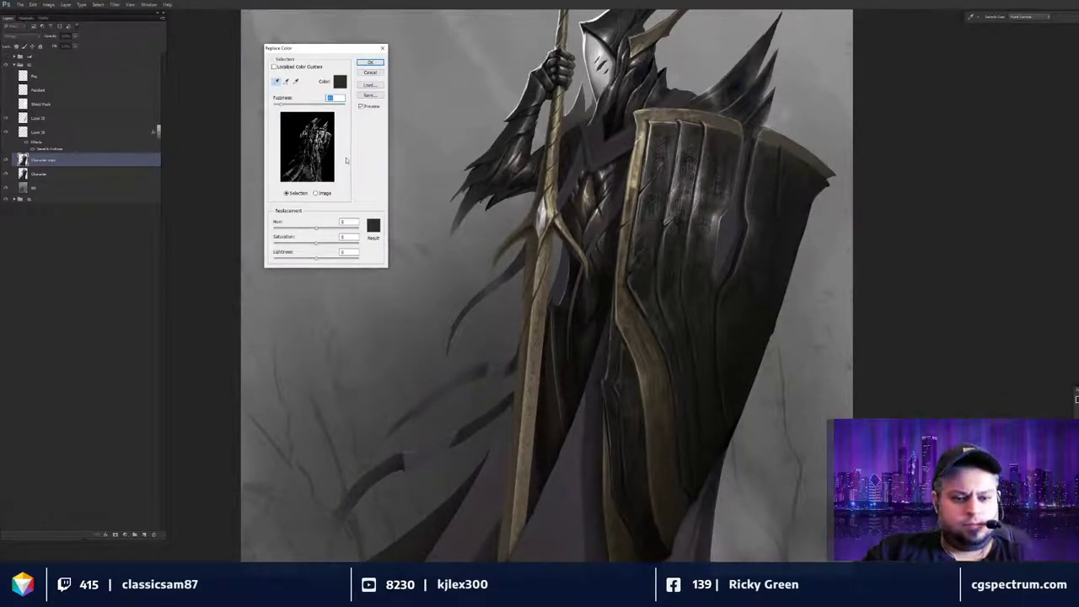
click(369, 63)
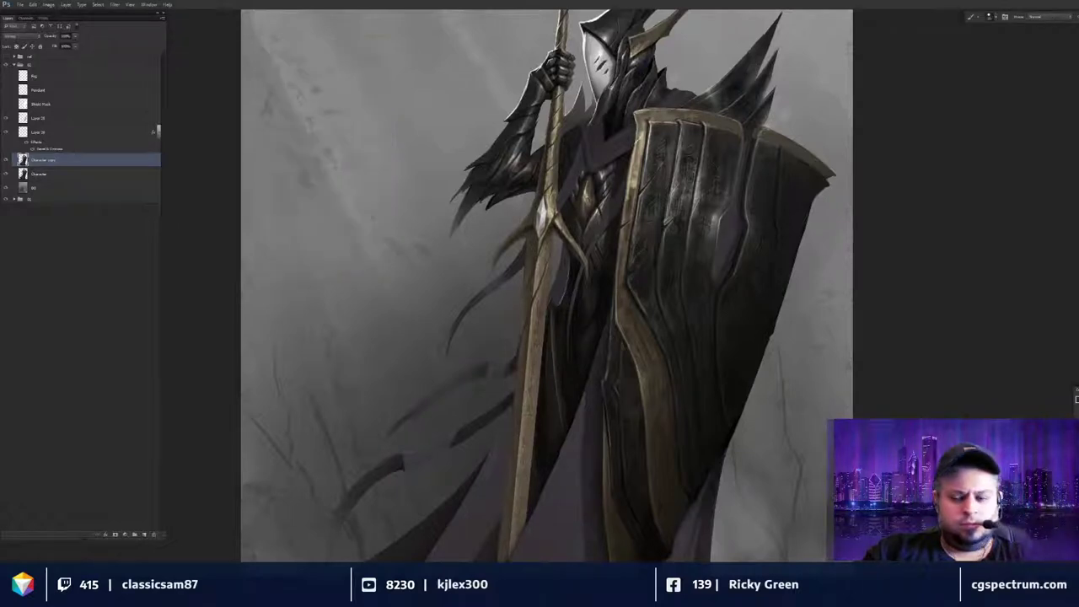
Copy the dark tones, selected by Color Range with reduced fuzziness, to a new layer, and merge the Character copy into the Character layer.
key(alt+s)
key(c)
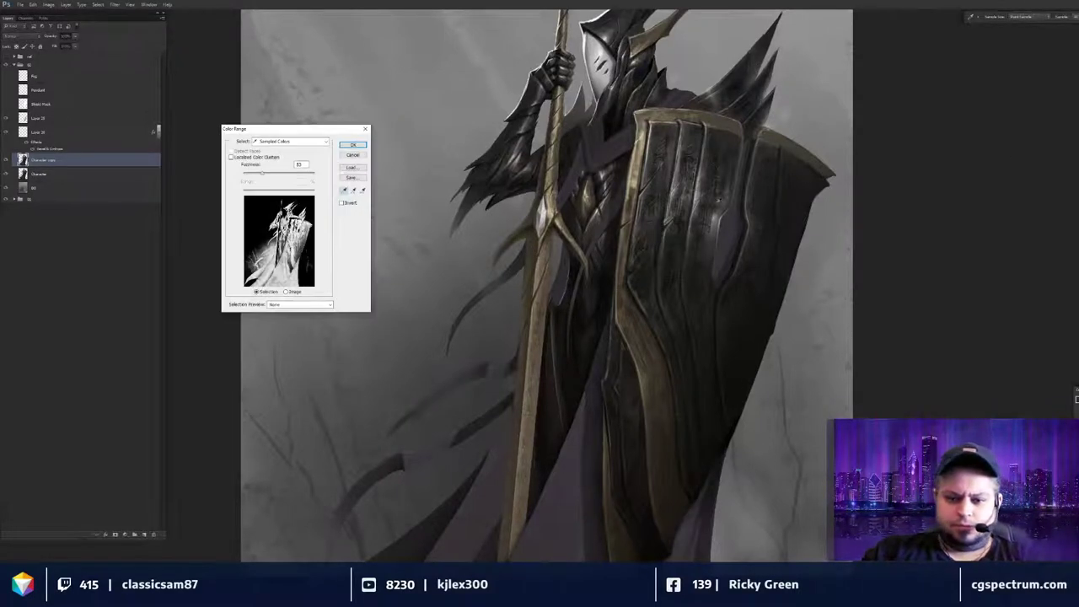
drag(262, 173, 251, 175)
click(353, 145)
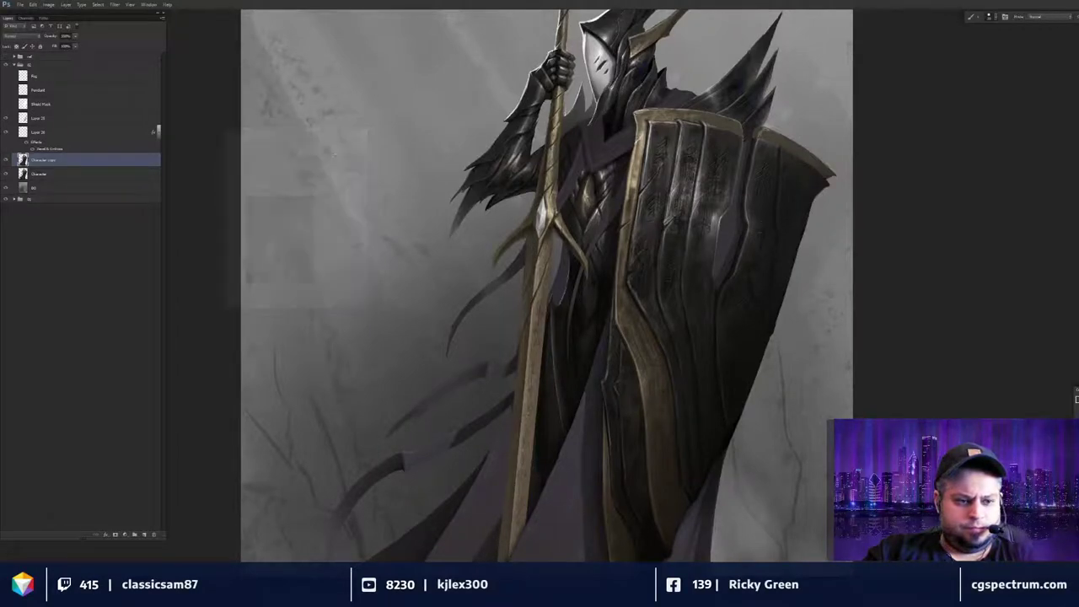
key(ctrl+j)
click(90, 177)
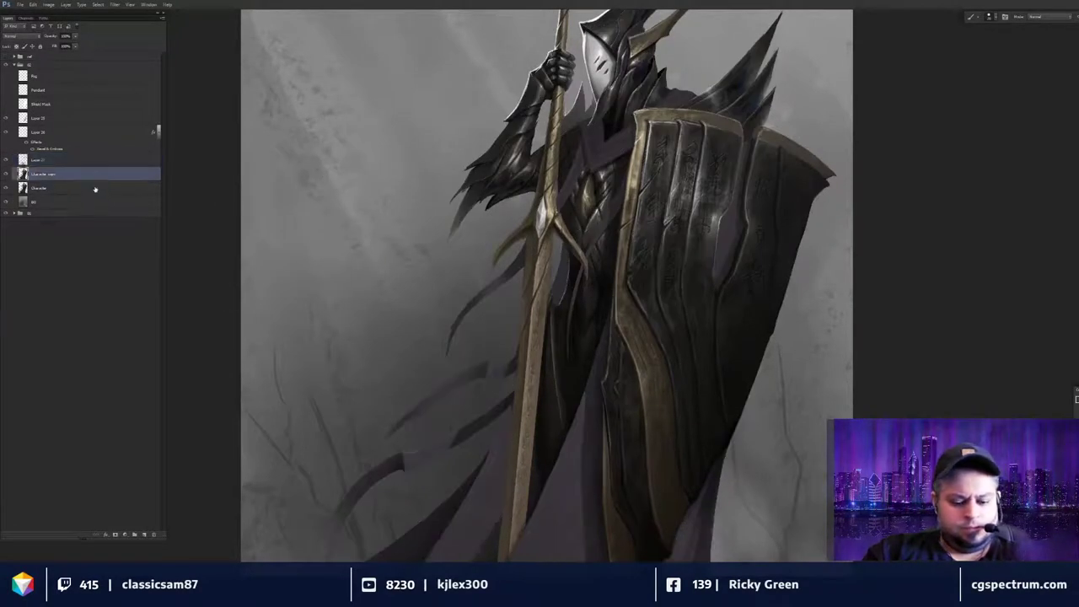
key(ctrl+e)
Colorize the new dark-tones layer blue with Hue/Saturation, keeping the saturation at 25.
click(83, 161)
key(ctrl+u)
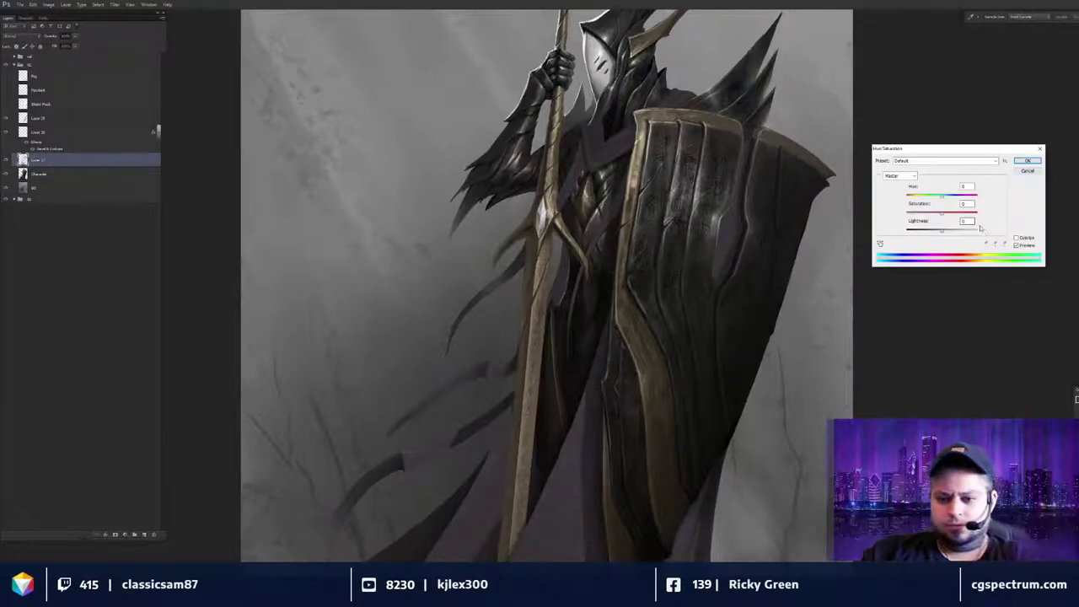
click(1015, 237)
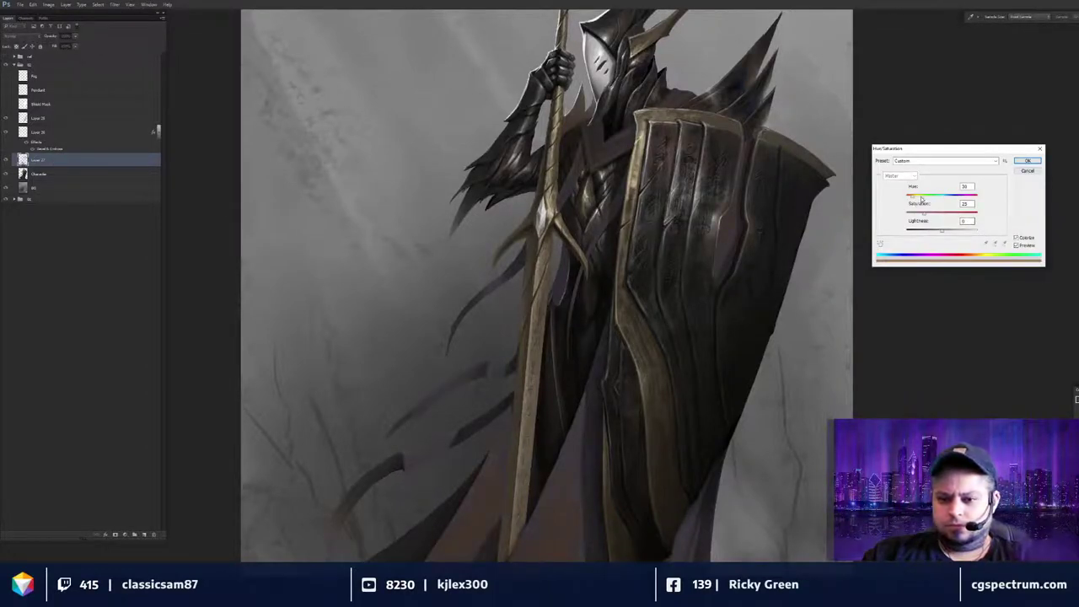
drag(922, 198, 948, 199)
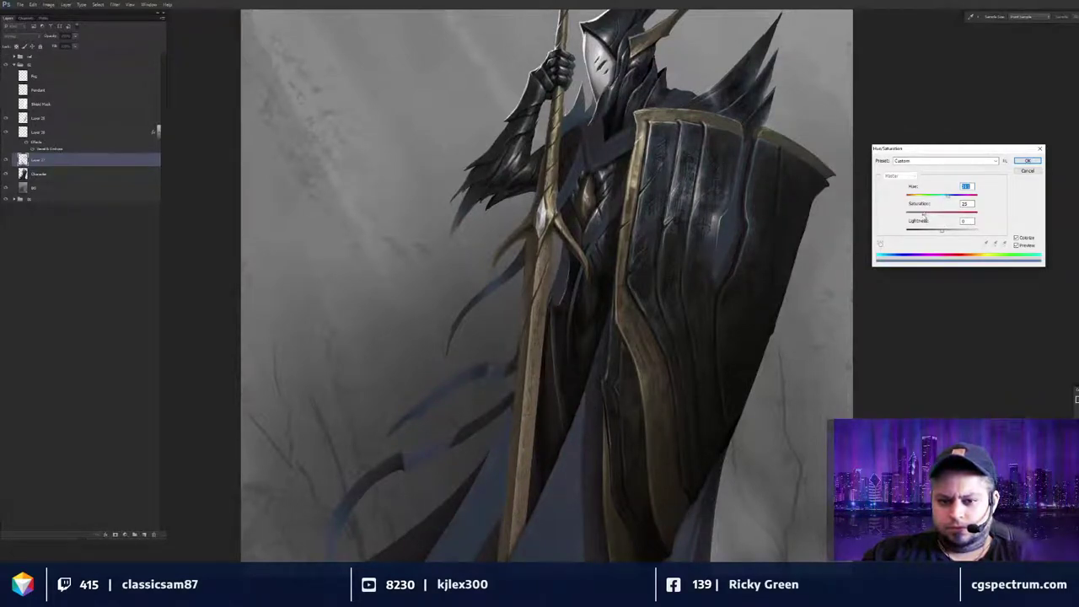
key(ctrl+minus)
key(ctrl+minus)
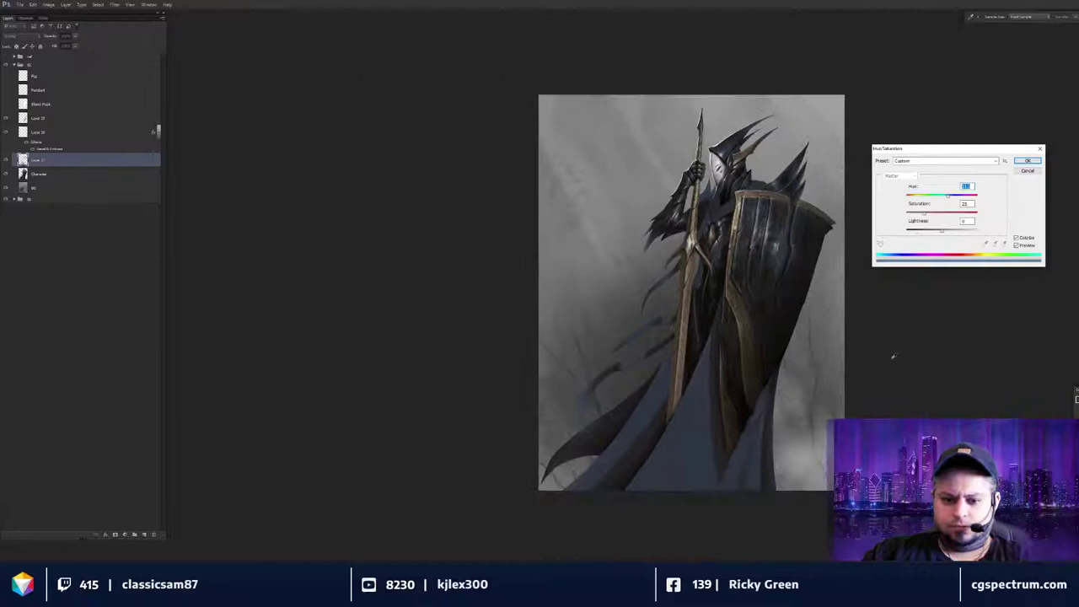
key(ctrl+plus)
key(ctrl+plus)
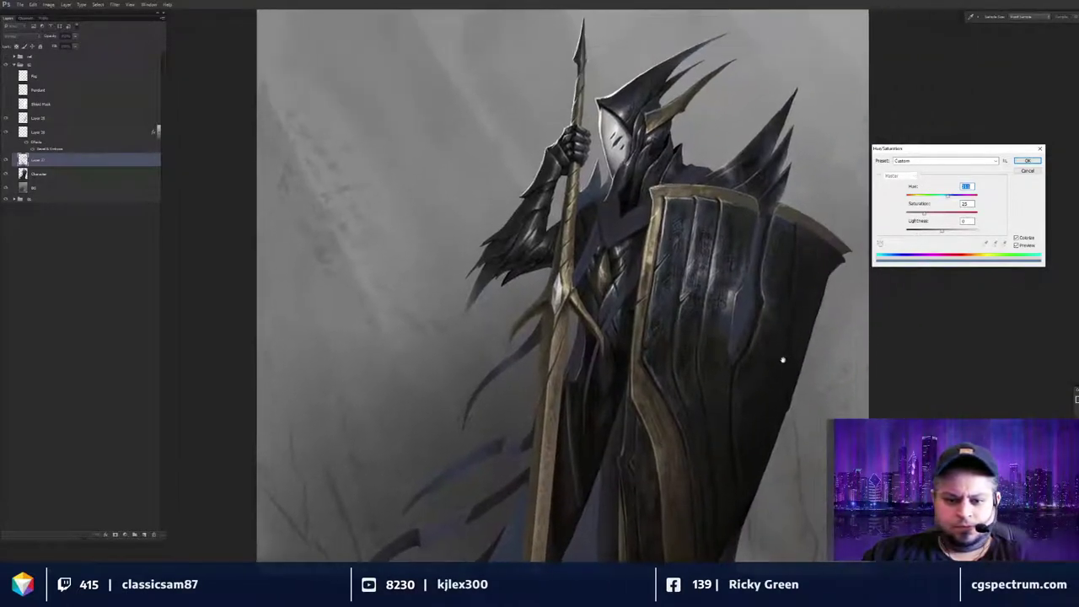
drag(789, 341, 785, 355)
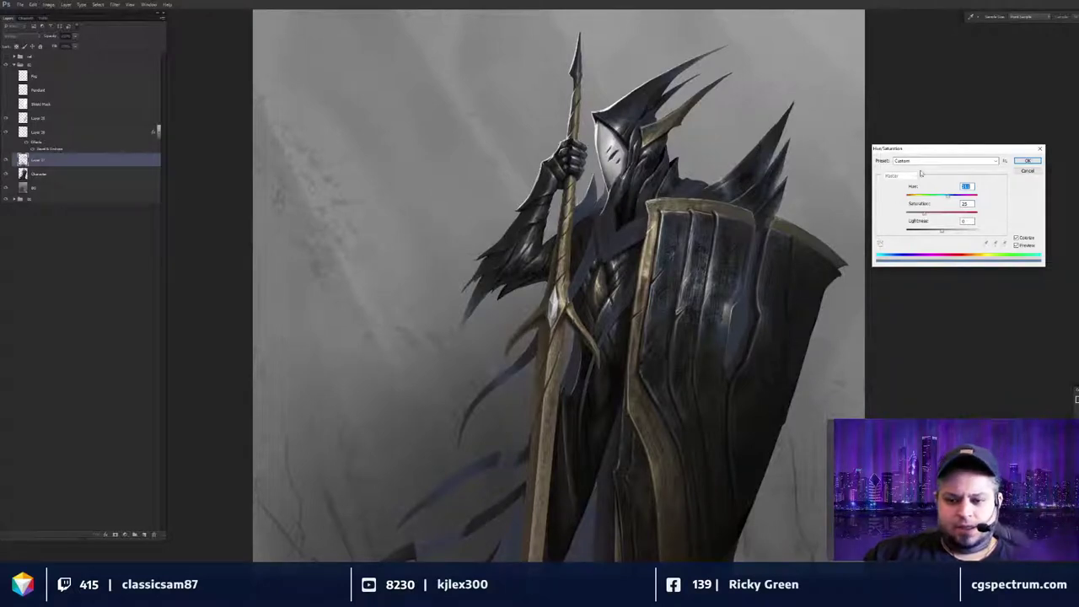
drag(968, 150, 969, 155)
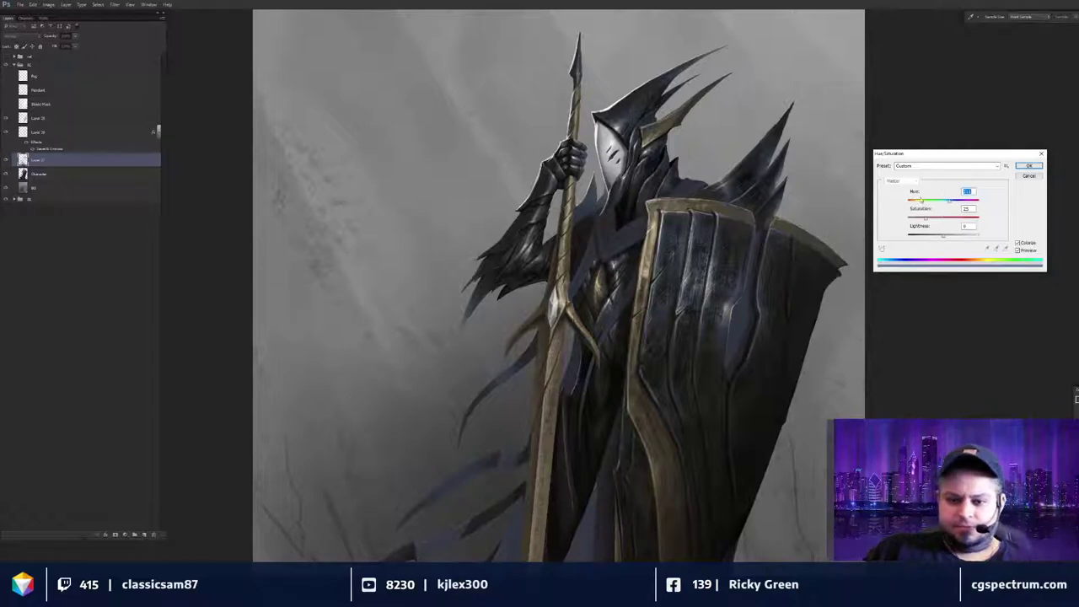
click(1027, 167)
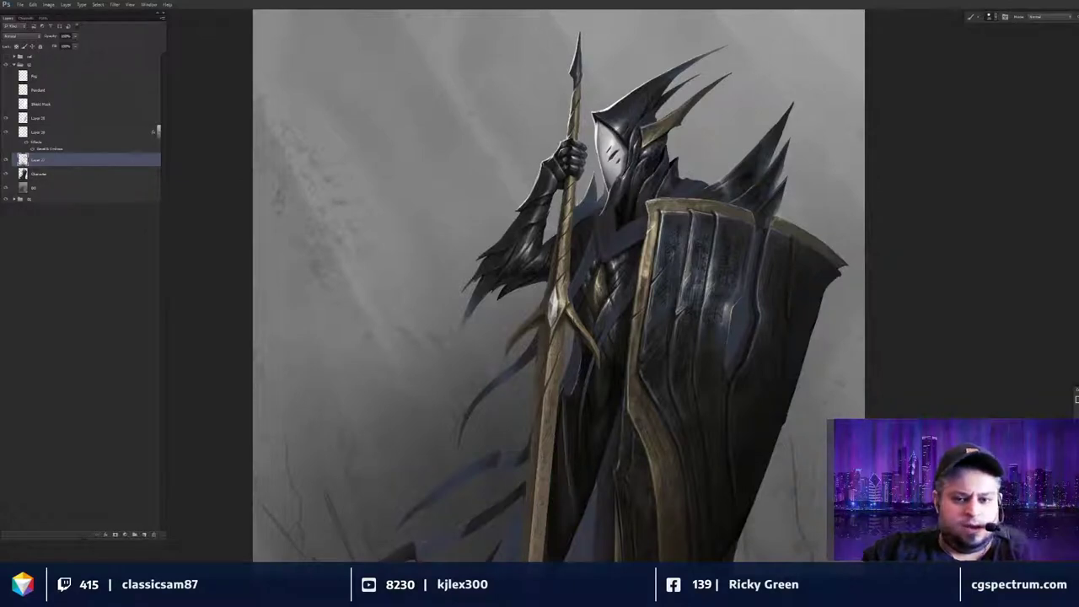
Examine the blue tint across the whole character, comparing the image with the tinted layer hidden and shown.
drag(632, 350, 634, 298)
key(ctrl+minus)
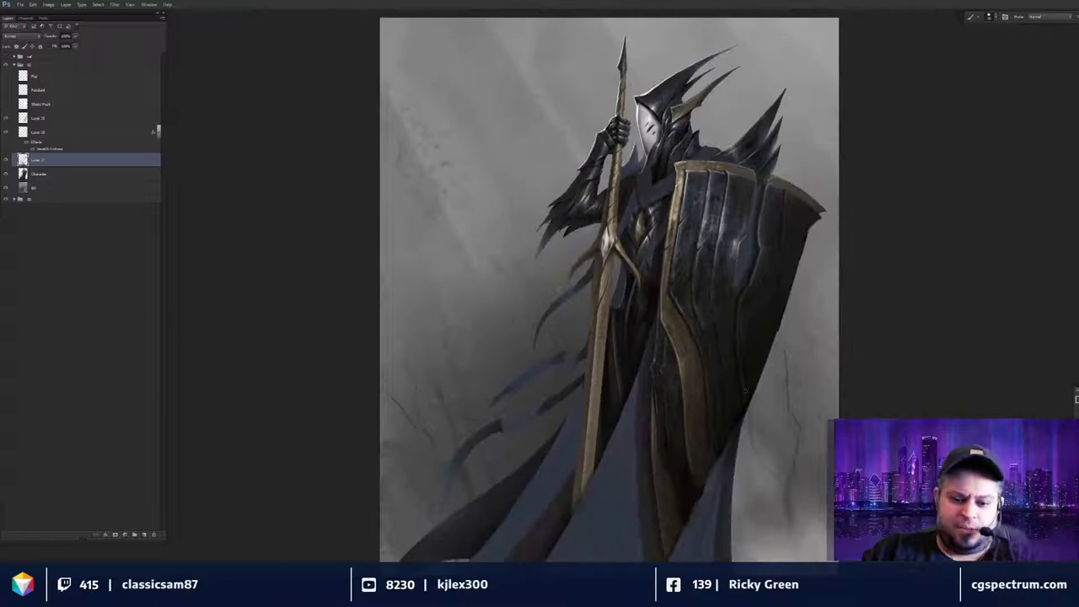
drag(717, 392, 734, 422)
key(ctrl+minus)
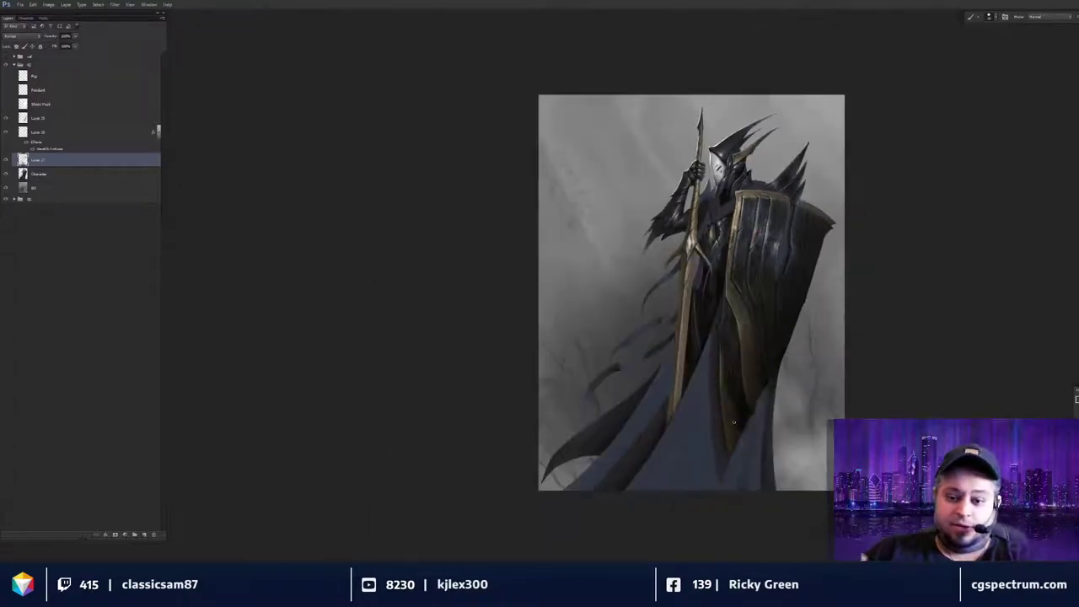
key(ctrl+plus)
drag(670, 369, 653, 398)
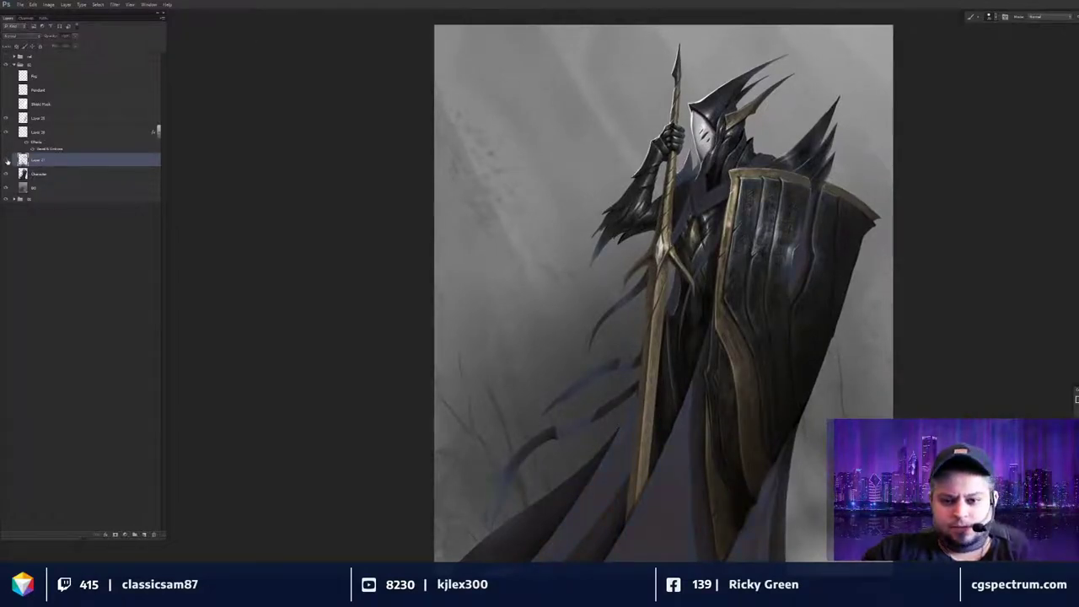
key(ctrl+minus)
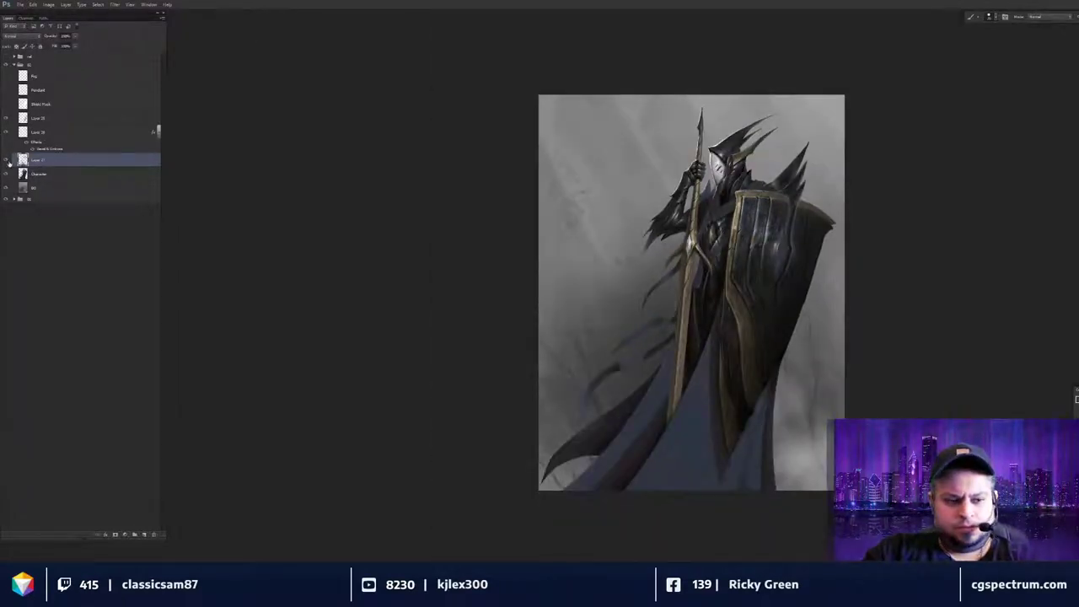
click(8, 160)
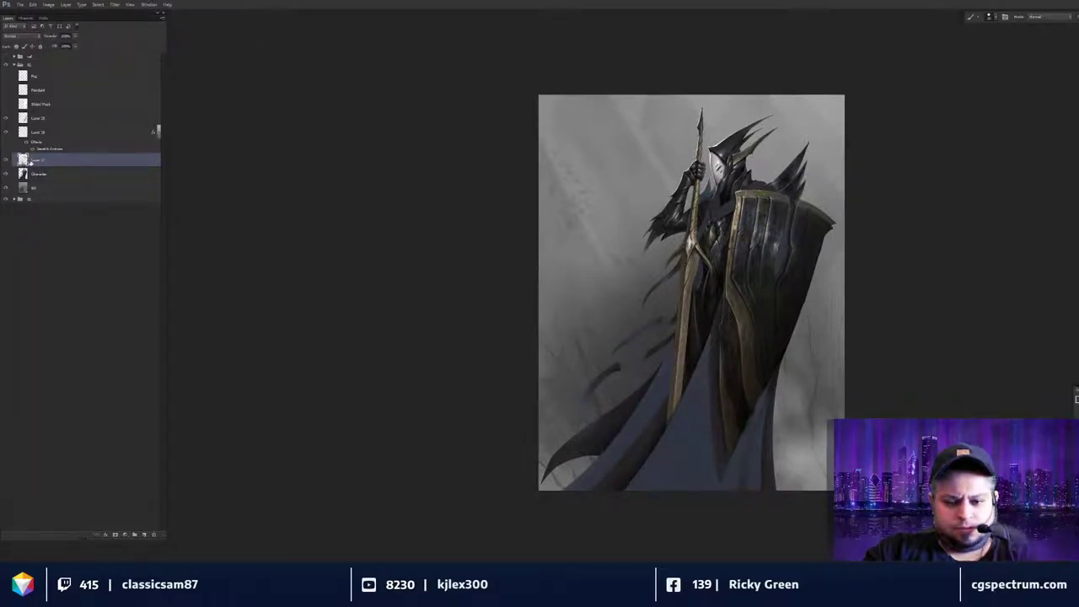
Shift the tinted layer's hue slightly toward a cooler, greener blue with Hue/Saturation.
key(ctrl+plus)
key(ctrl+u)
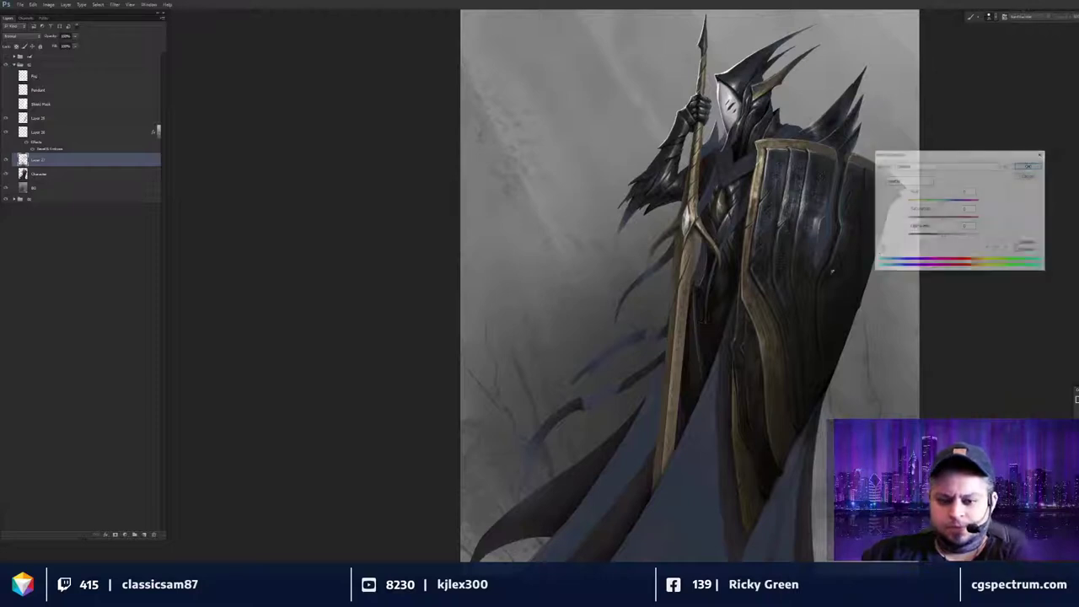
drag(943, 203, 953, 203)
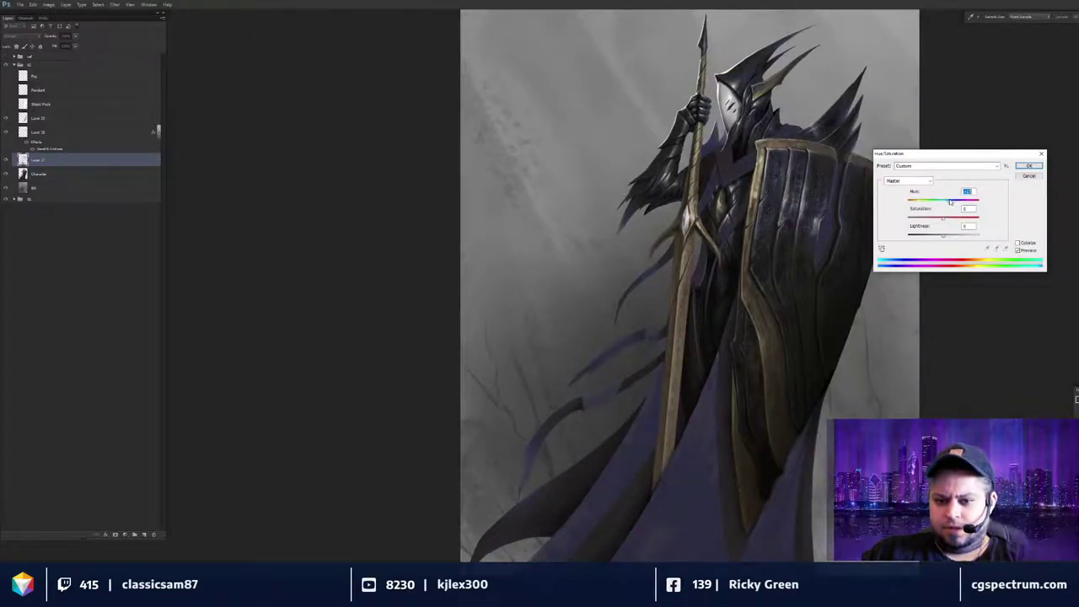
drag(950, 201, 938, 203)
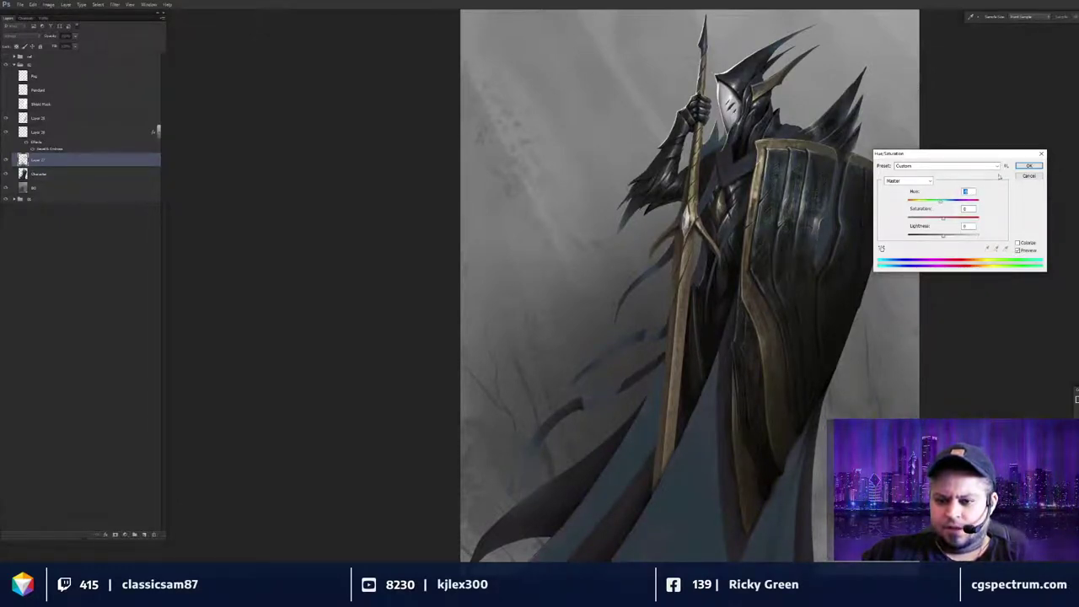
drag(948, 201, 942, 205)
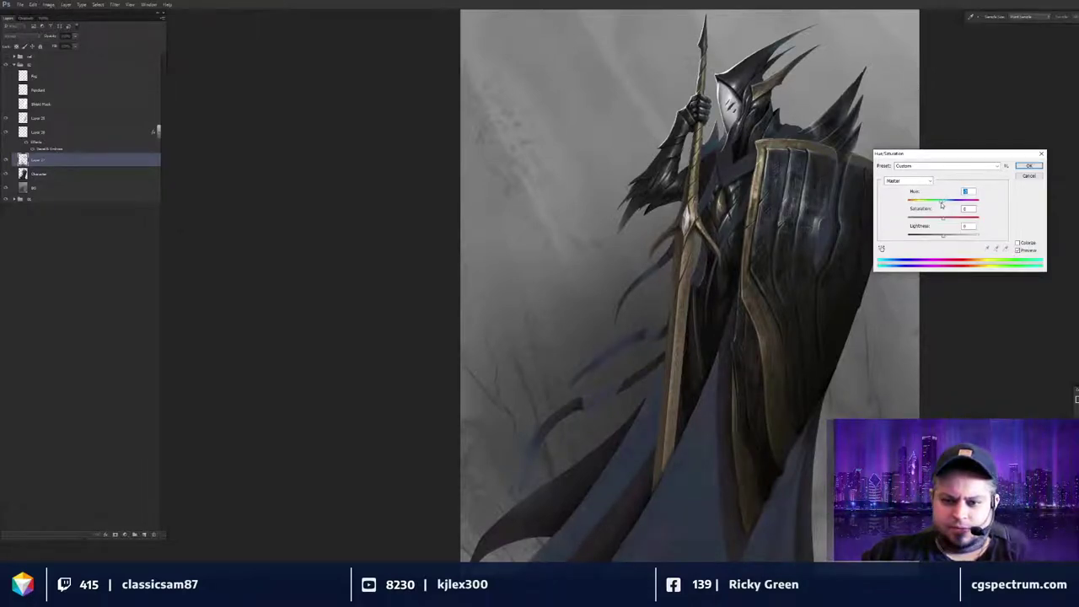
key(ctrl+minus)
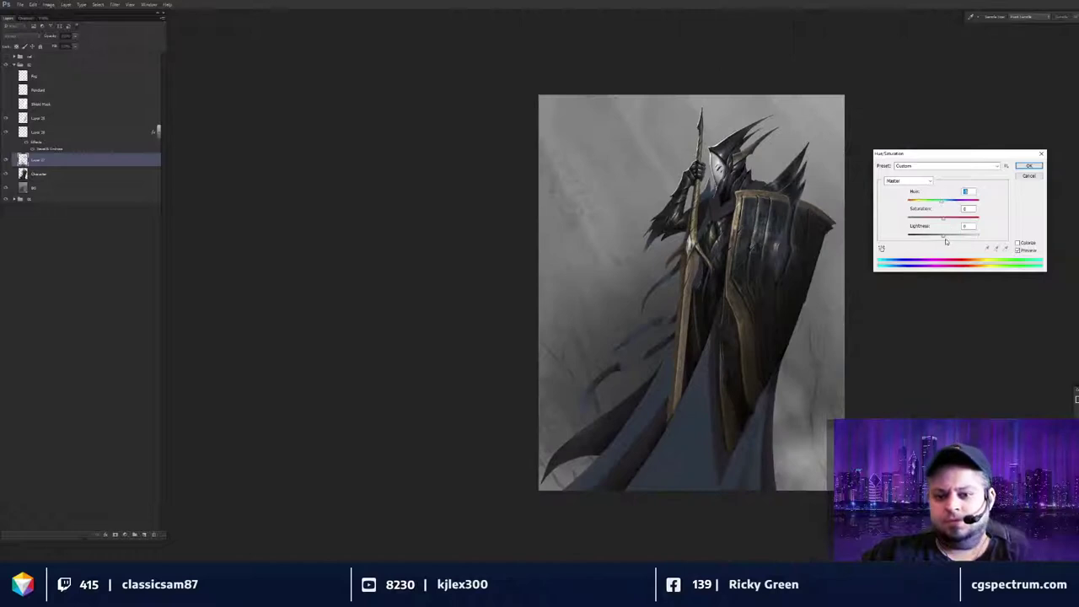
mouse_move(943, 204)
mouse_down()
mouse_move(933, 207)
mouse_move(942, 207)
mouse_up()
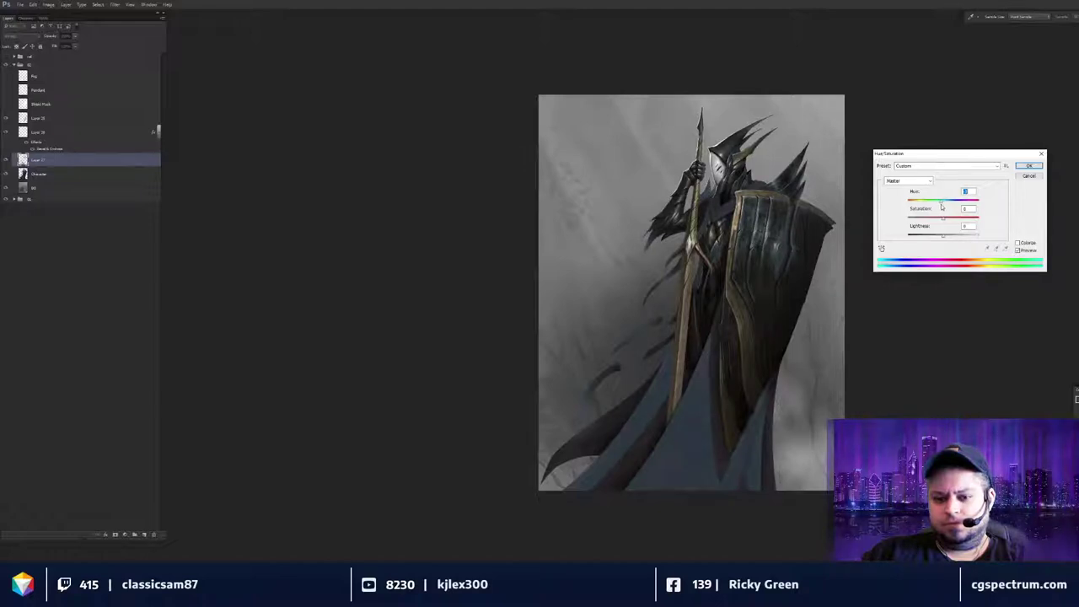
click(1028, 167)
Add a layer mask to the blue-tinted layer and invert it to black to hide the tint.
key(ctrl+plus)
drag(844, 338, 848, 289)
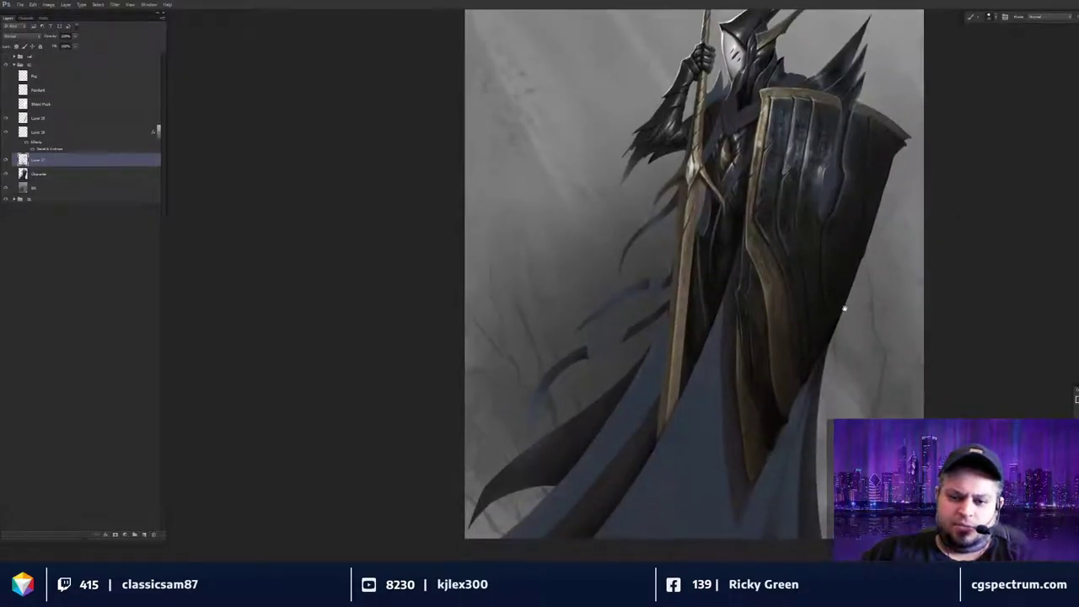
key(e)
drag(741, 388, 743, 355)
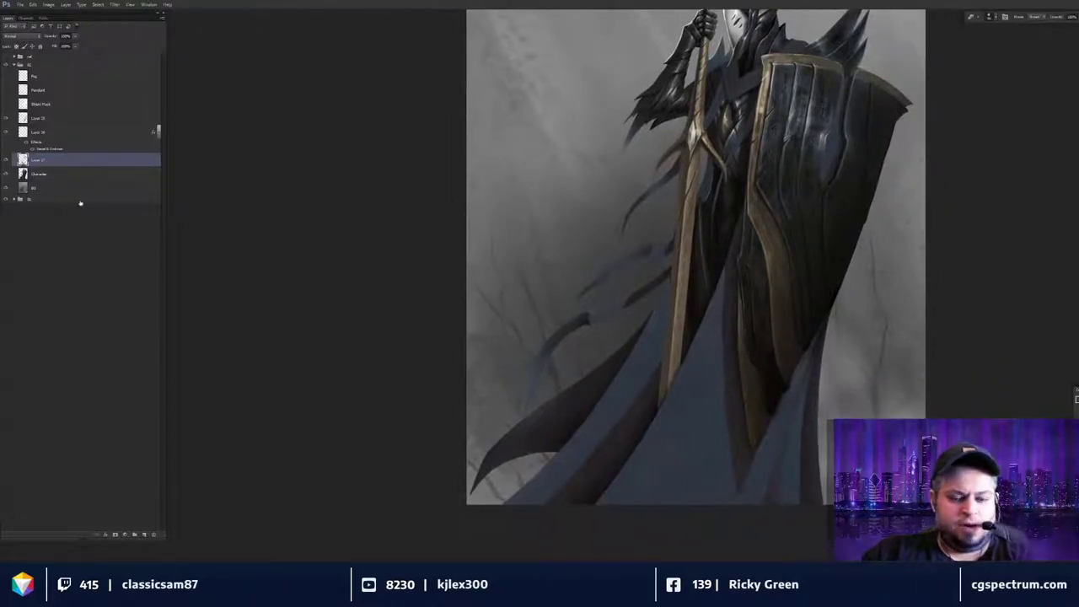
click(116, 536)
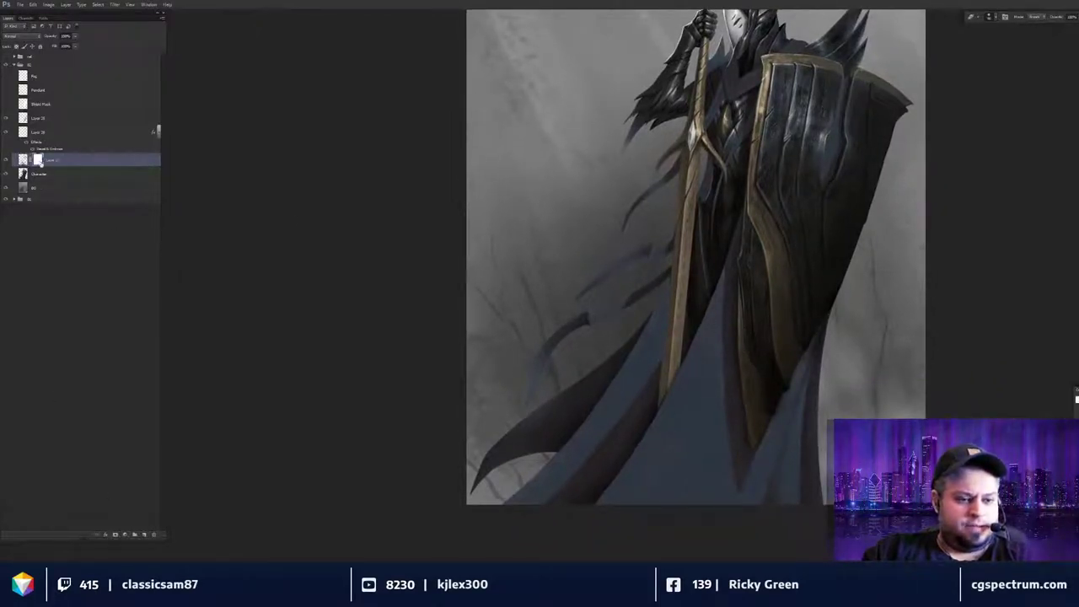
key(ctrl+i)
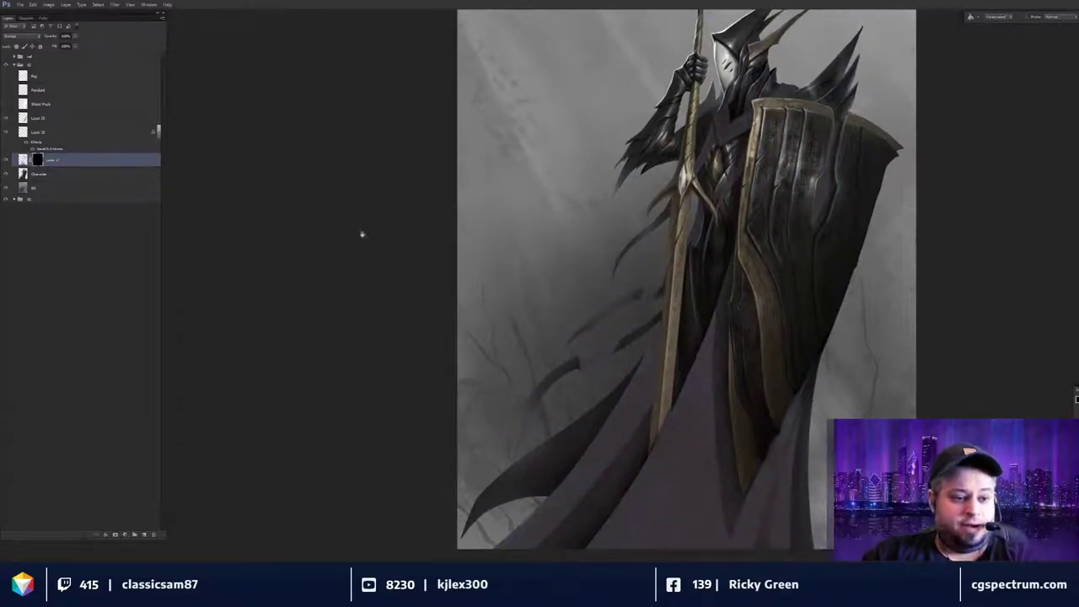
Paint on the layer mask in white with a smaller soft brush to reveal the blue tint on the shield's rune panels.
key(b)
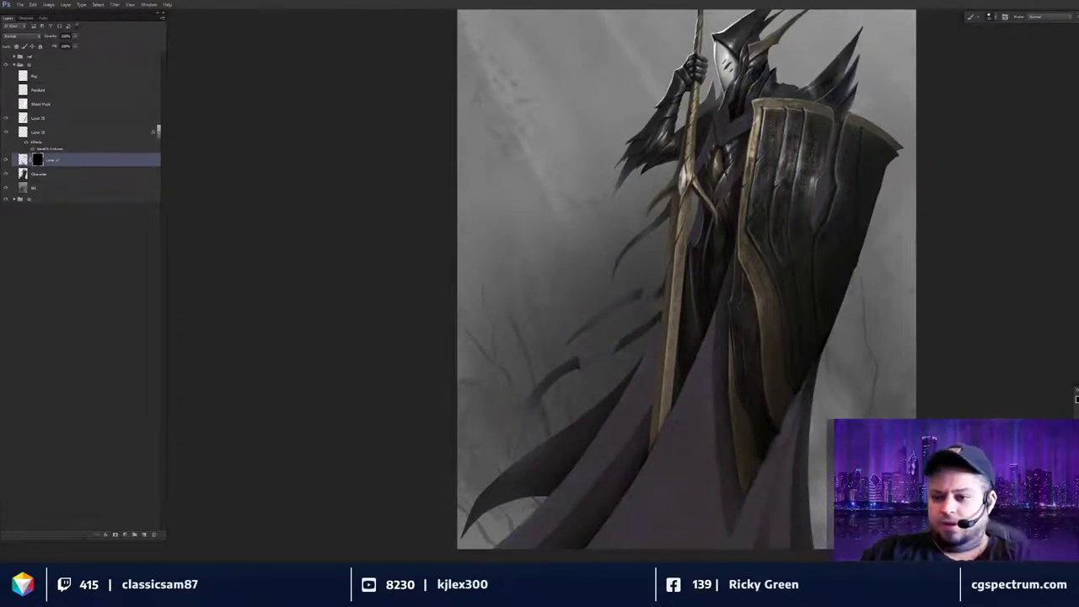
scroll(795, 342, down, 2)
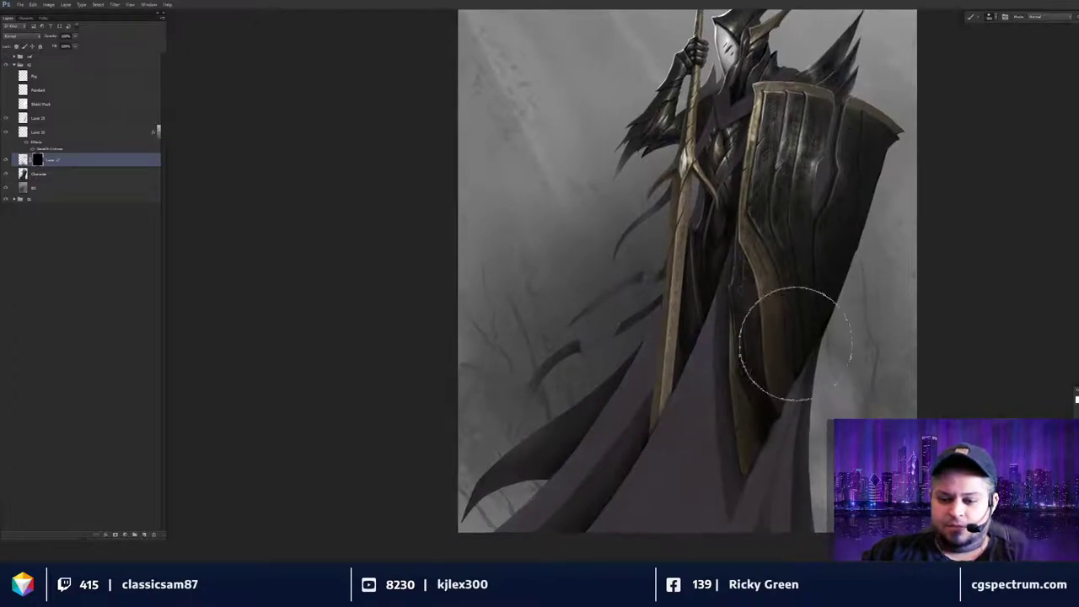
key(bracketleft)
key(bracketleft)
key(bracketleft)
key(bracketleft)
scroll(771, 379, down, 1)
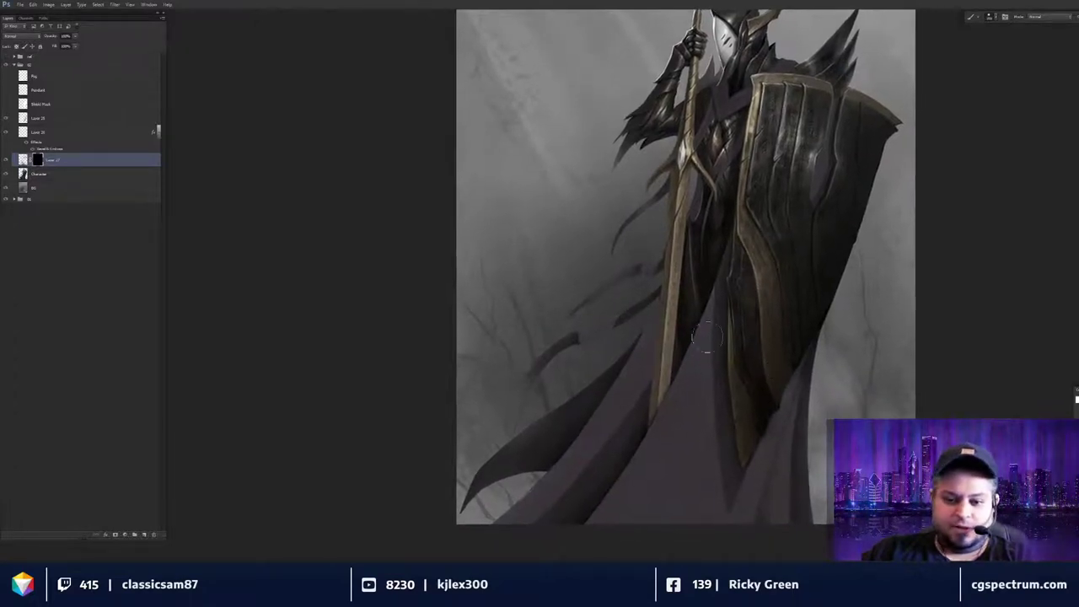
drag(778, 360, 761, 387)
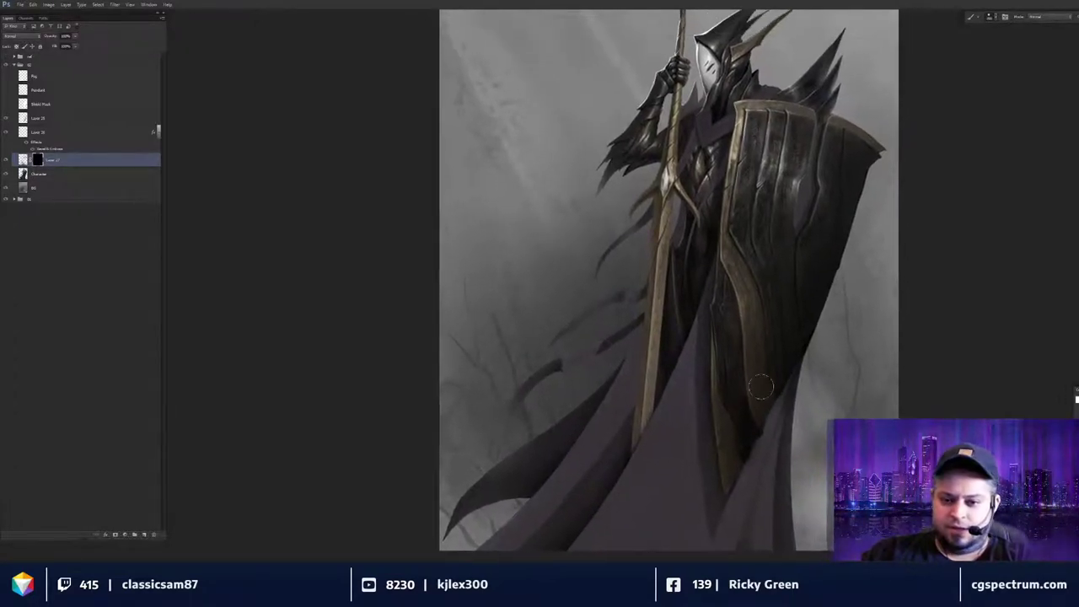
key(ctrl+plus)
drag(761, 292, 694, 424)
scroll(694, 424, down, 5)
scroll(680, 479, left, 1)
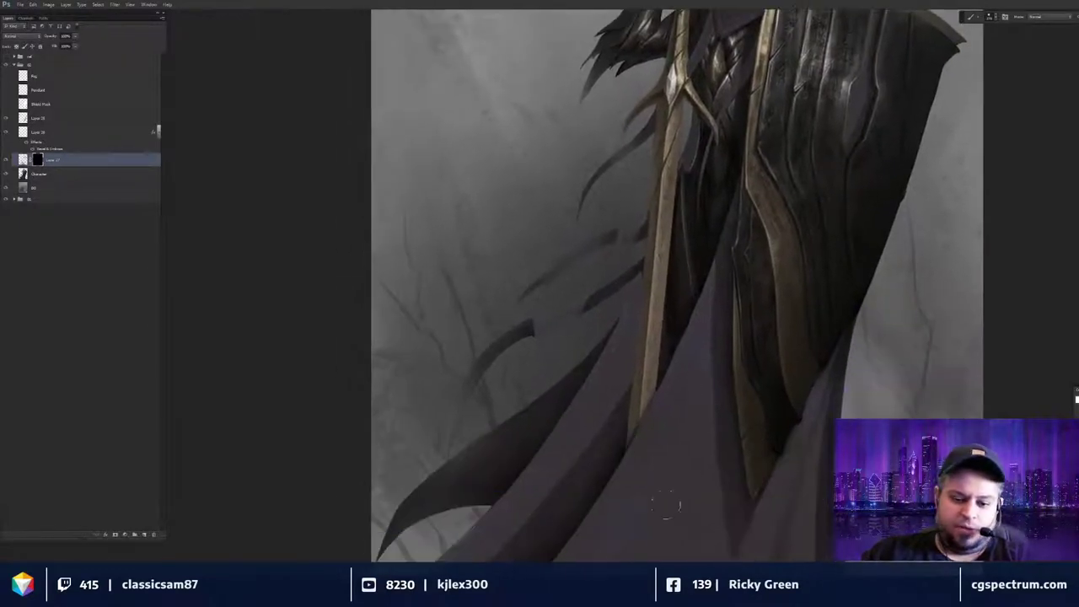
scroll(763, 287, down, 4)
scroll(717, 345, up, 5)
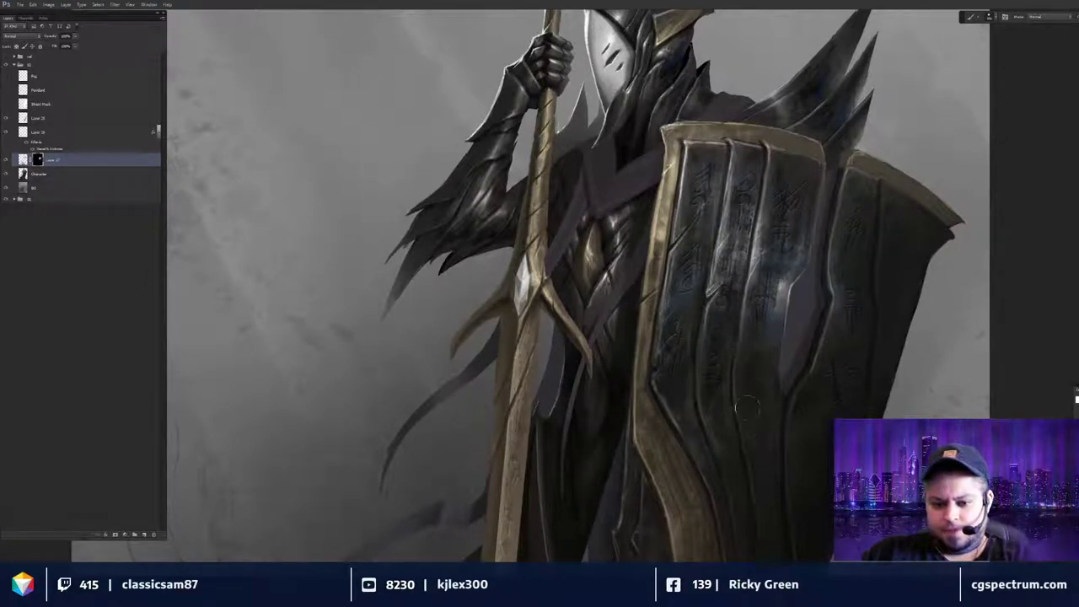
Reveal the blue tint across the shield's lower and far-side panels by painting white on the layer mask.
drag(649, 477, 666, 241)
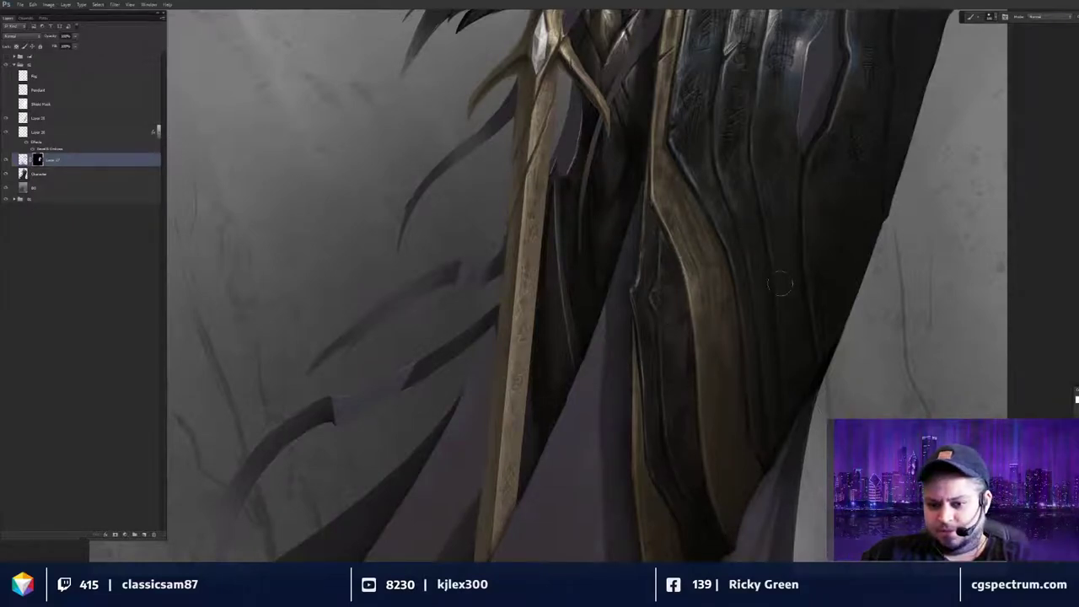
drag(770, 146, 763, 348)
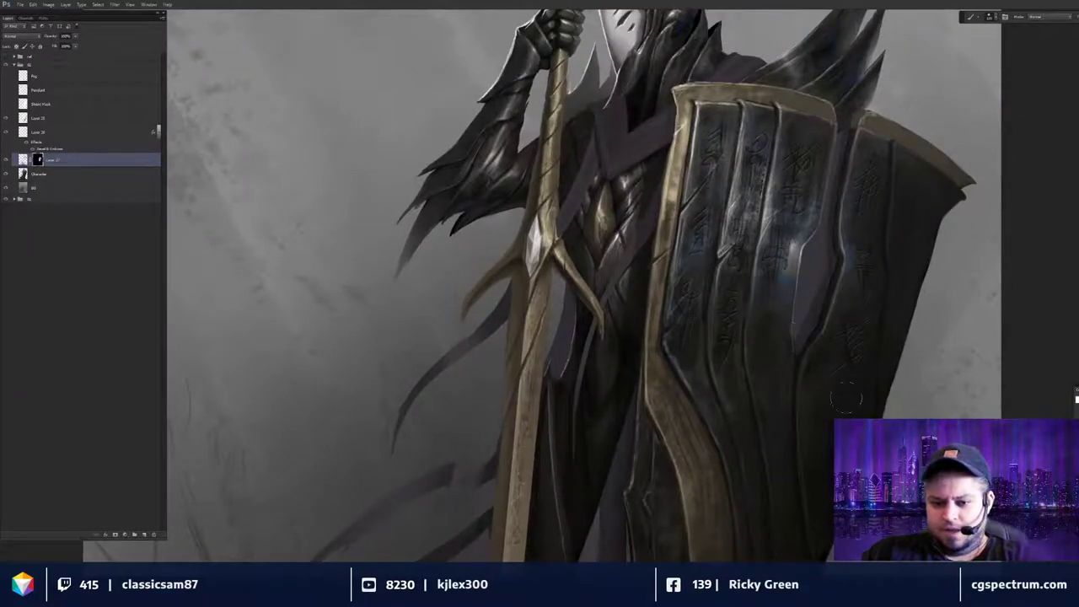
drag(627, 308, 671, 394)
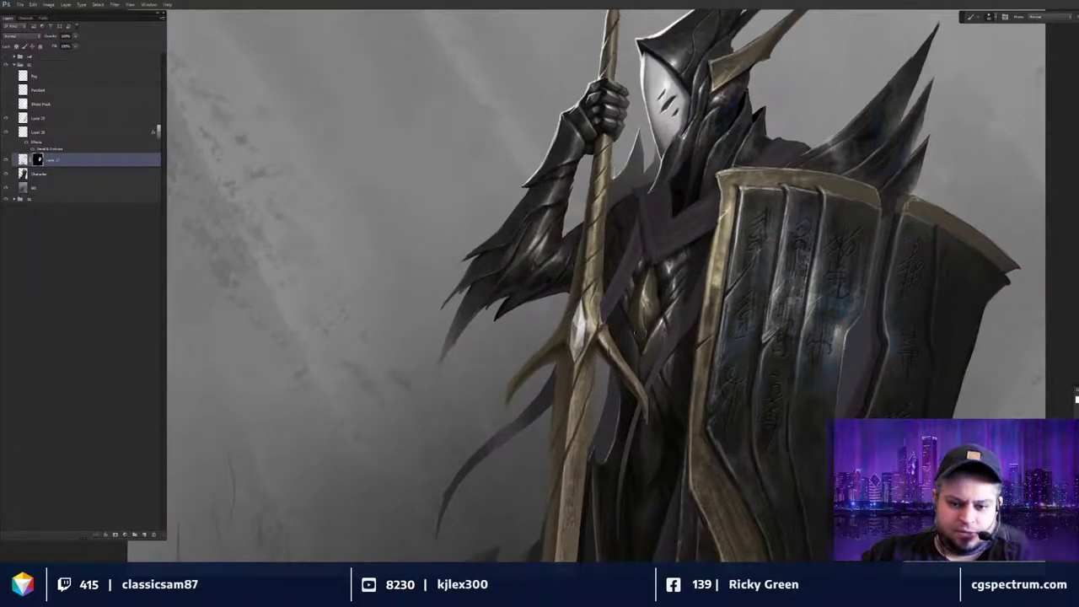
scroll(657, 358, up, 2)
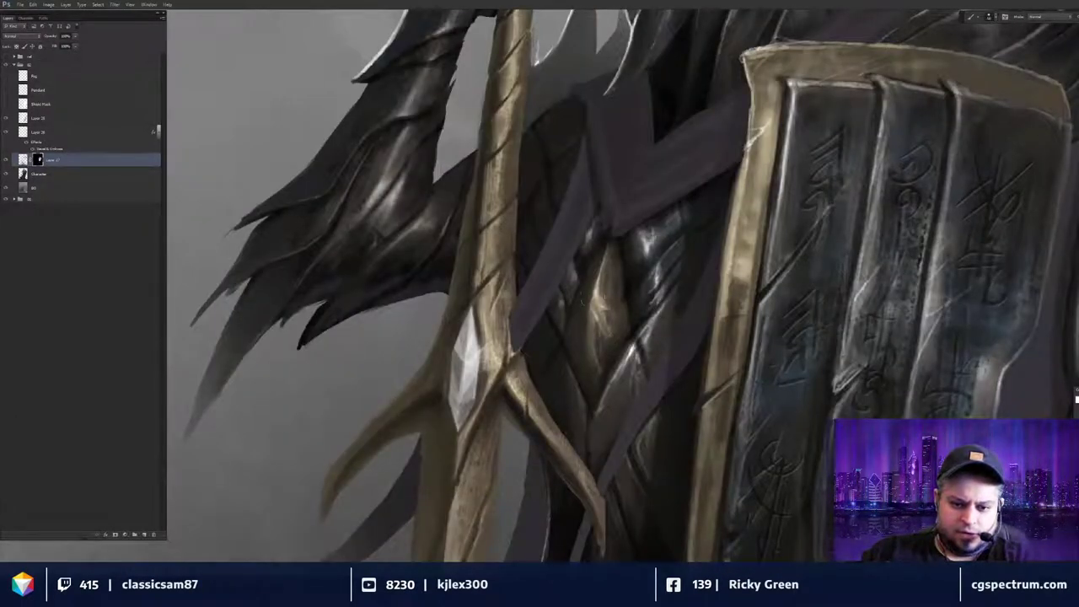
Paint the blue tint into the waist armour and the layered plates of the spear-holding arm on the layer mask.
drag(593, 338, 700, 305)
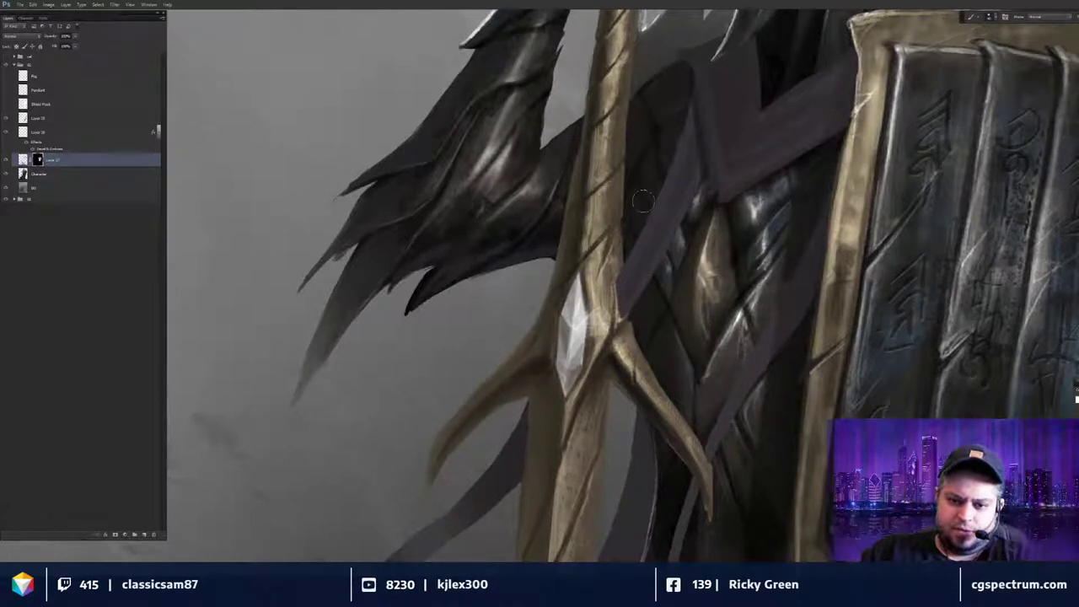
drag(736, 164, 801, 263)
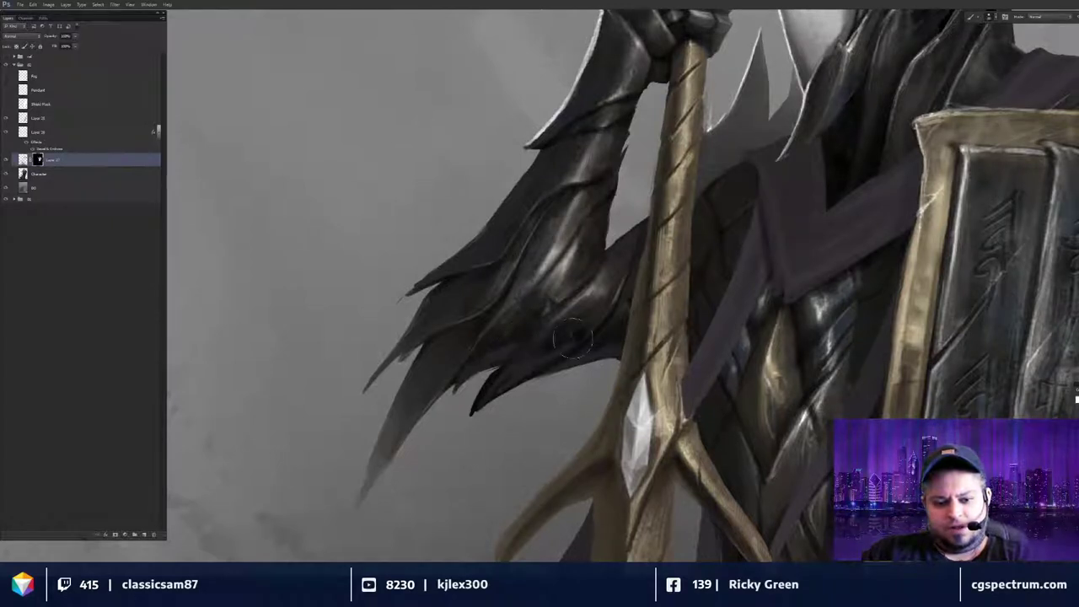
drag(505, 343, 507, 358)
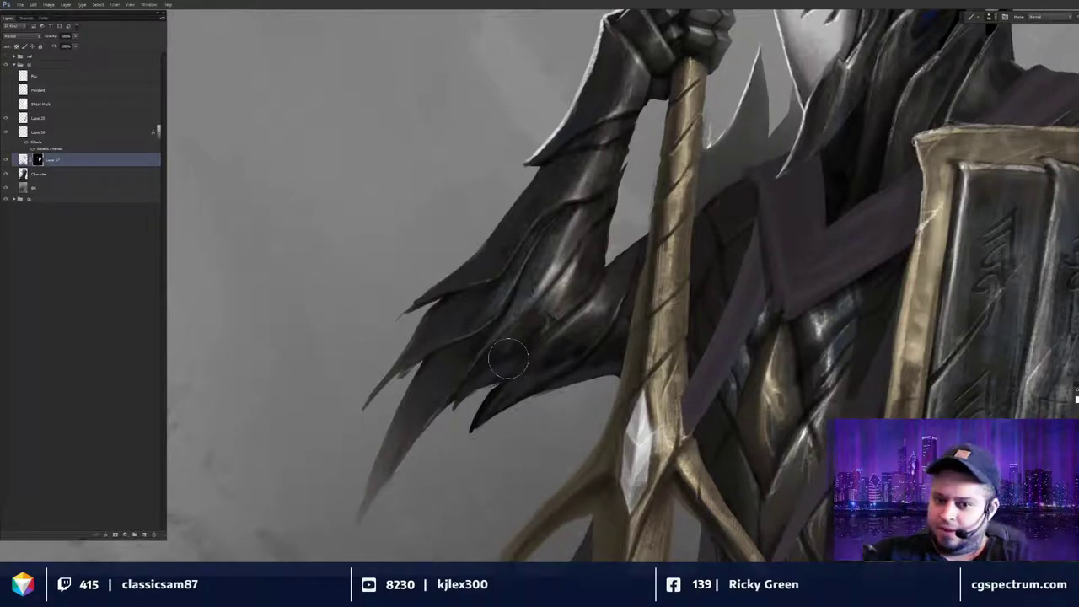
drag(495, 227, 499, 254)
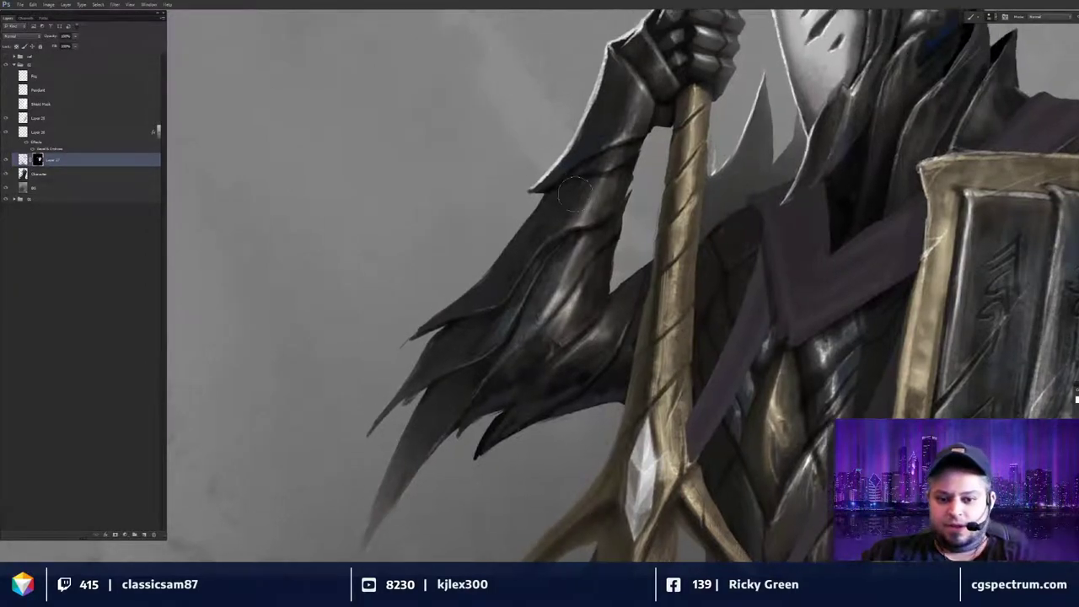
Paint the mask over the gauntlet, helmet, collar and shoulder spikes to bring blue into their dark areas.
drag(671, 55, 652, 143)
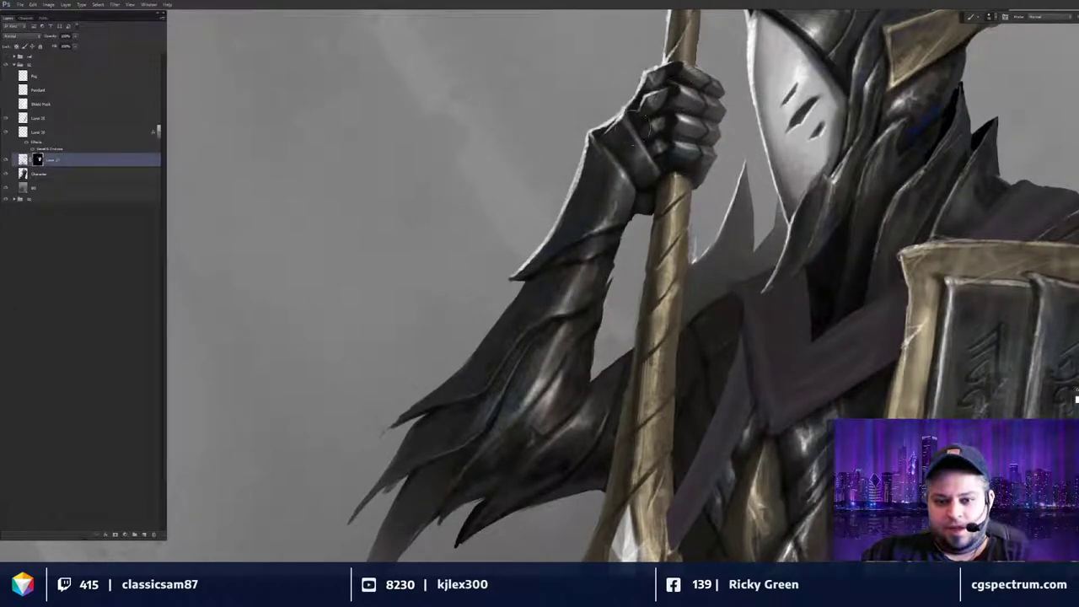
mouse_move(837, 243)
mouse_down()
mouse_move(802, 239)
mouse_move(731, 333)
mouse_move(721, 427)
mouse_up()
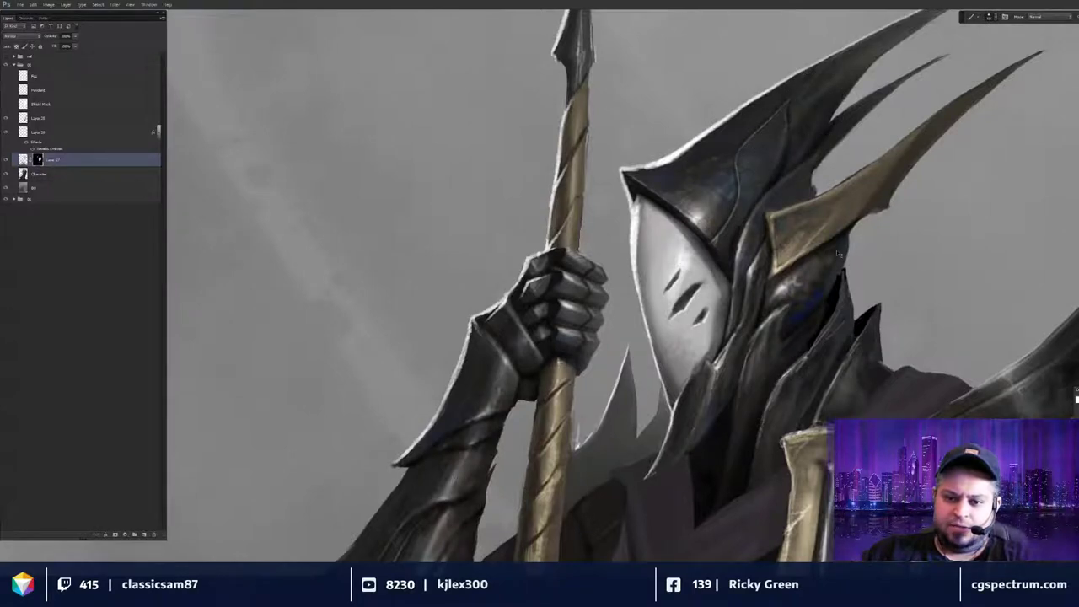
key(ctrl+minus)
key(ctrl+minus)
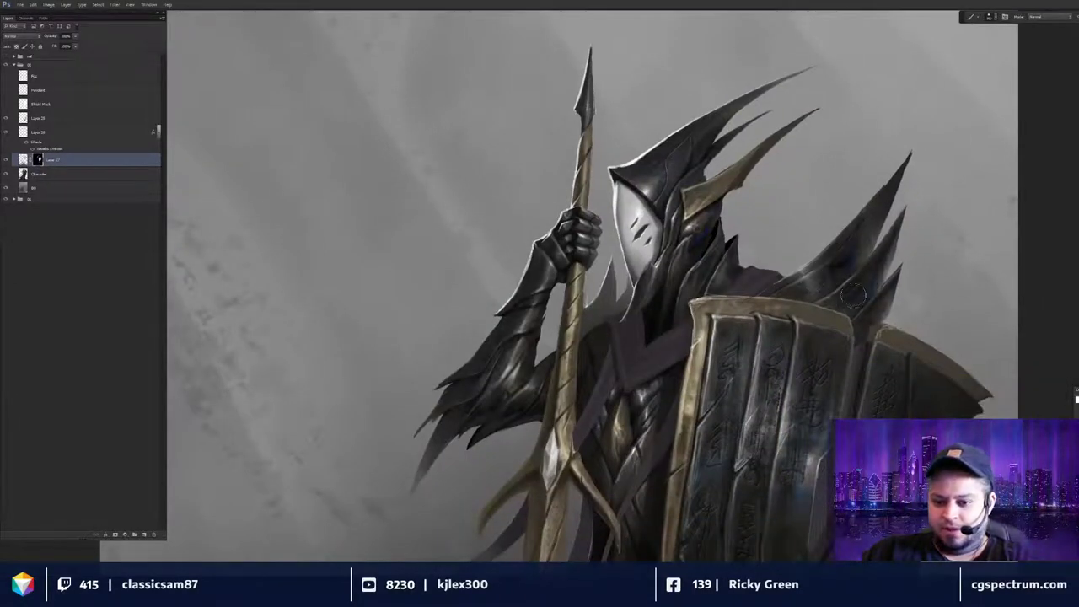
drag(709, 274, 708, 270)
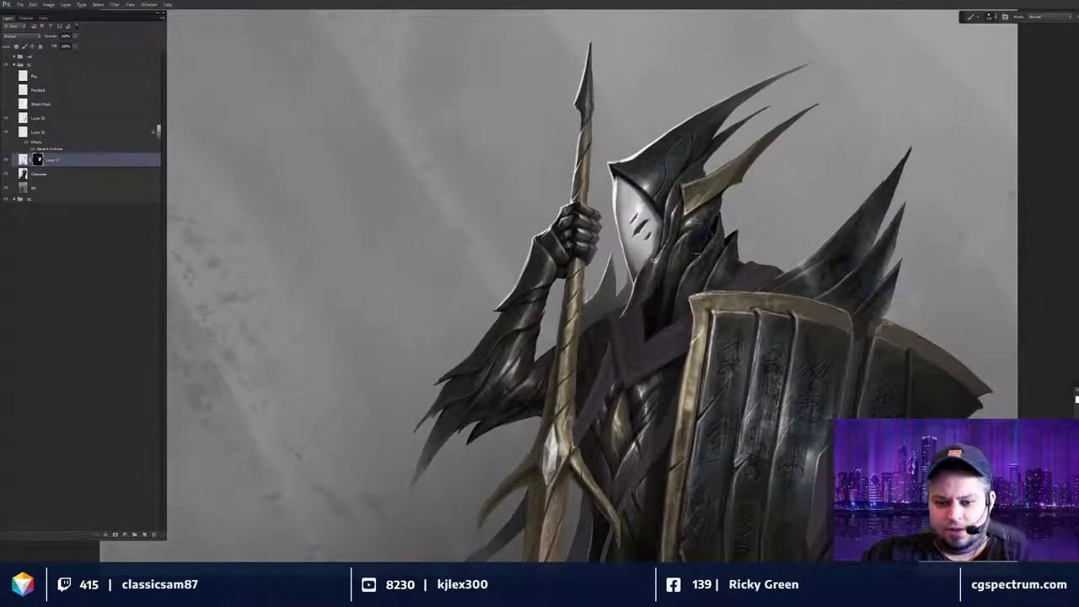
Extend the blue tint subtly over the shield's outer panel and the area below its central notch on the mask.
scroll(720, 341, down, 5)
scroll(784, 295, right, 3)
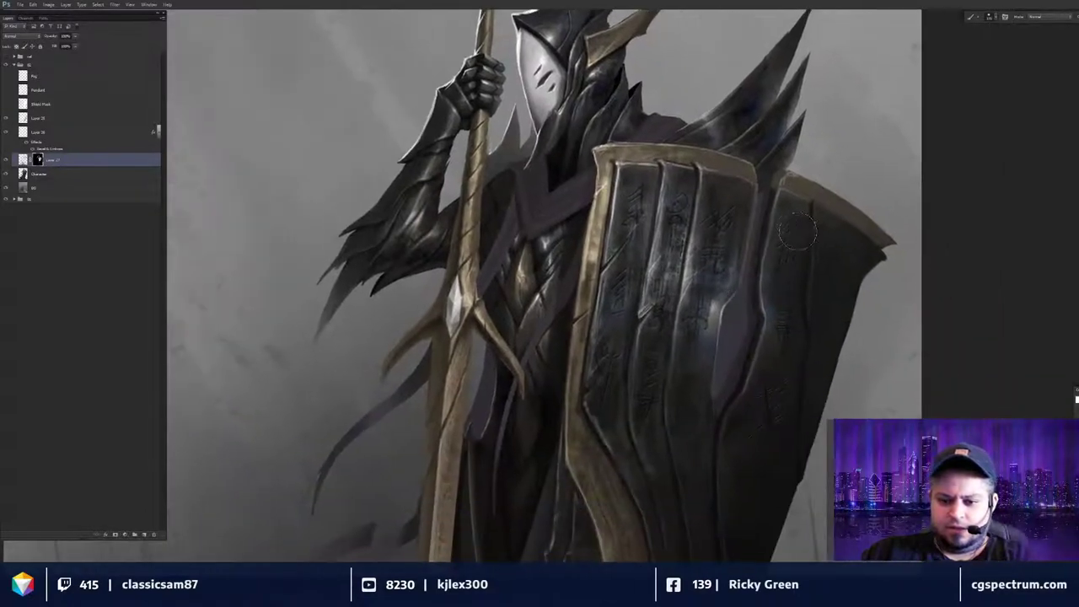
drag(764, 380, 797, 336)
key(ctrl+minus)
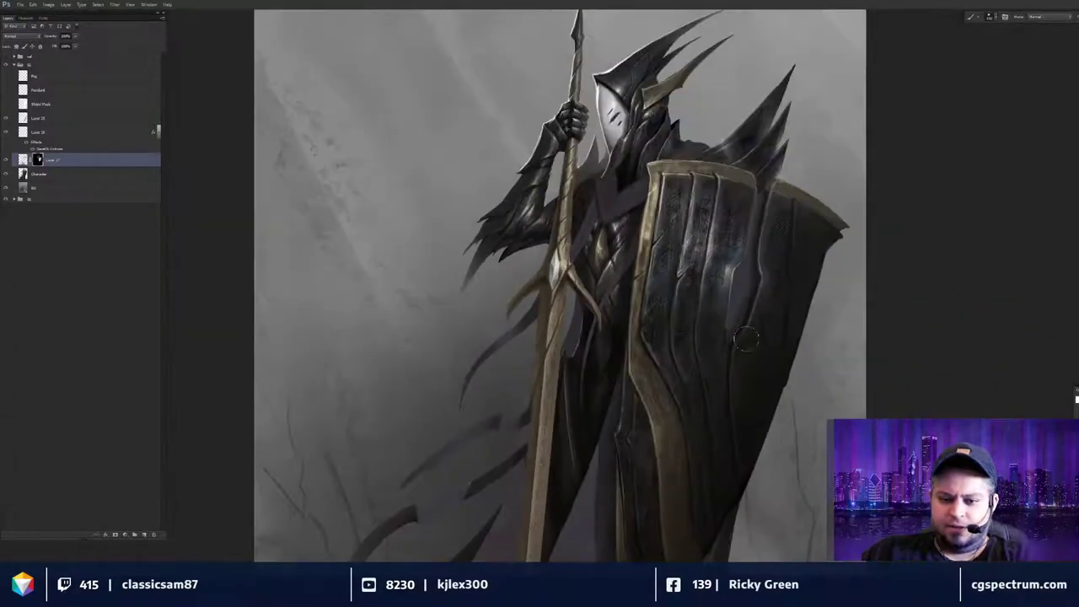
drag(734, 346, 754, 338)
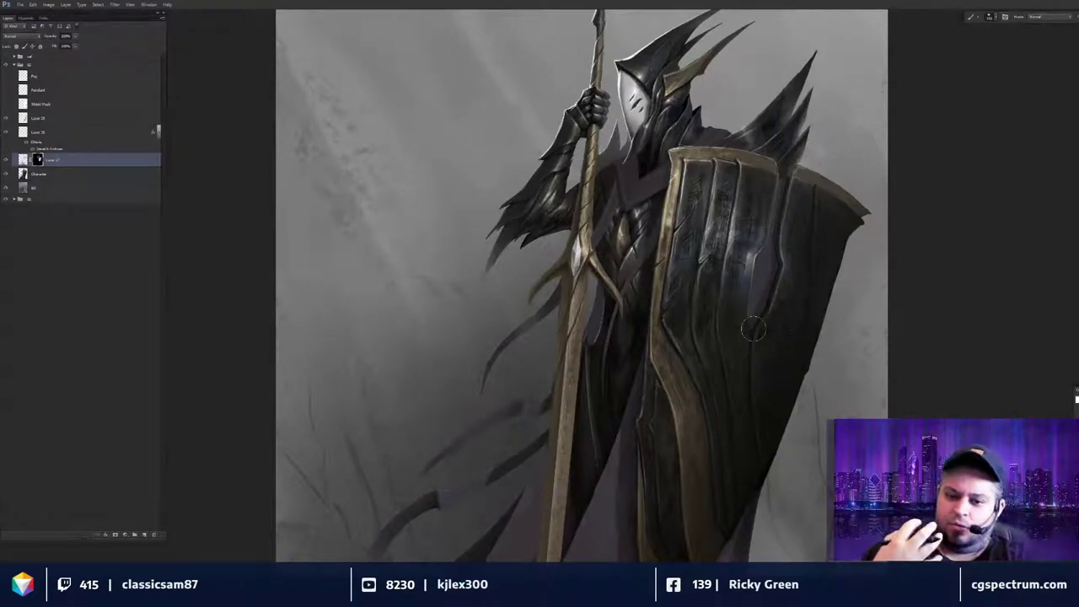
drag(678, 363, 694, 352)
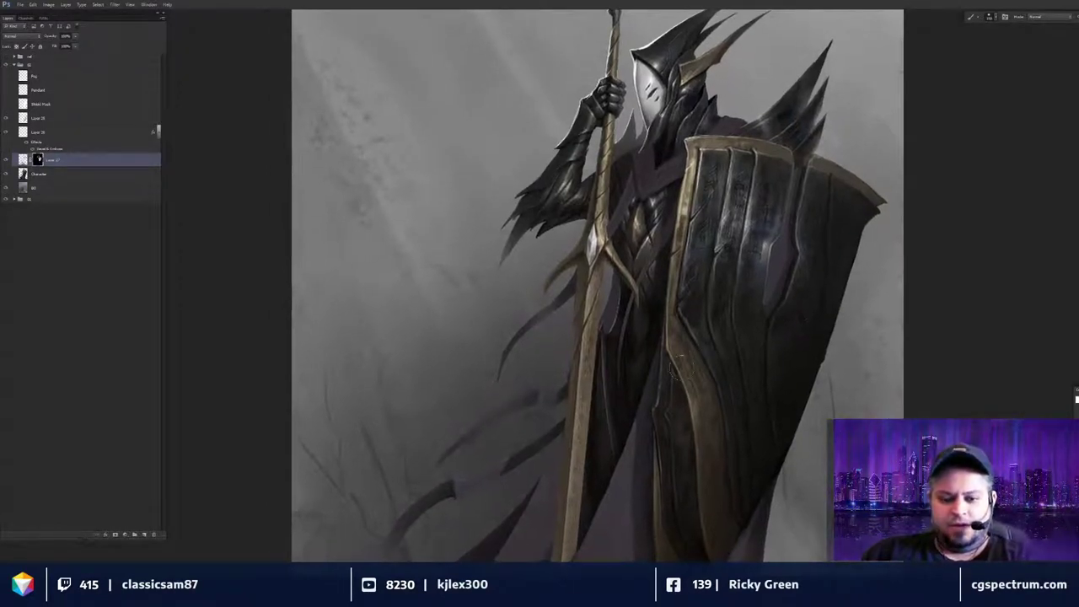
scroll(684, 358, down, 1)
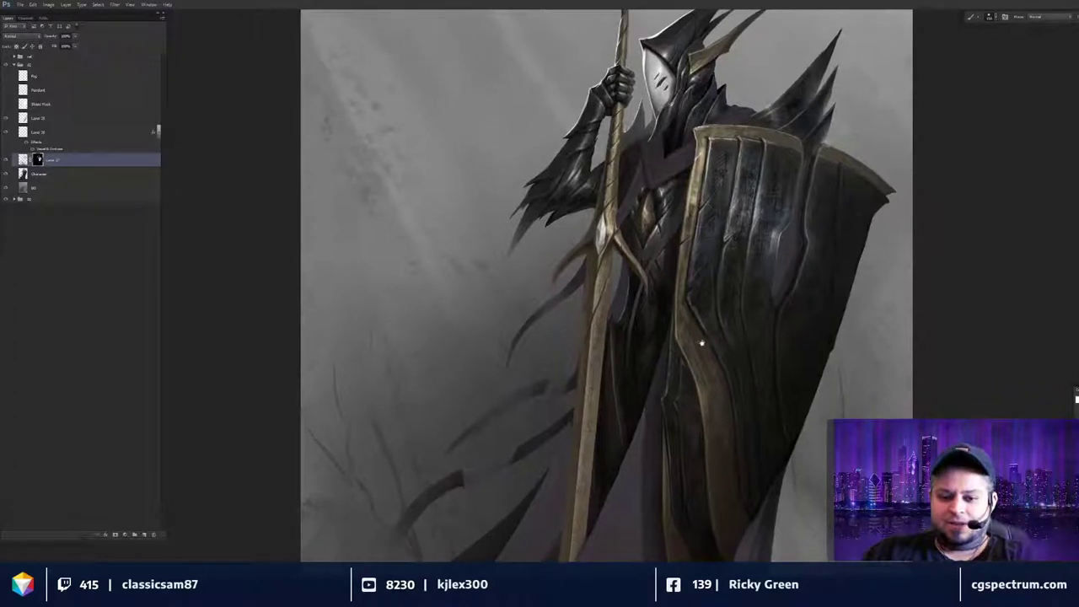
Soften the blue tint into the shield's lower half on the mask with a larger soft brush.
drag(661, 374, 689, 344)
key(bracketright)
key(bracketright)
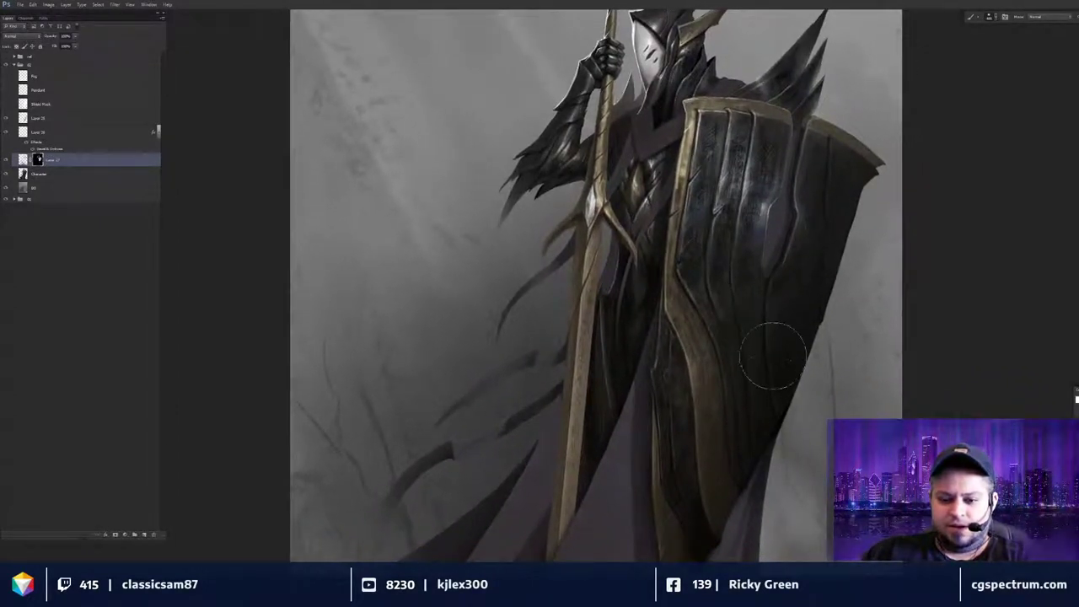
key(bracketleft)
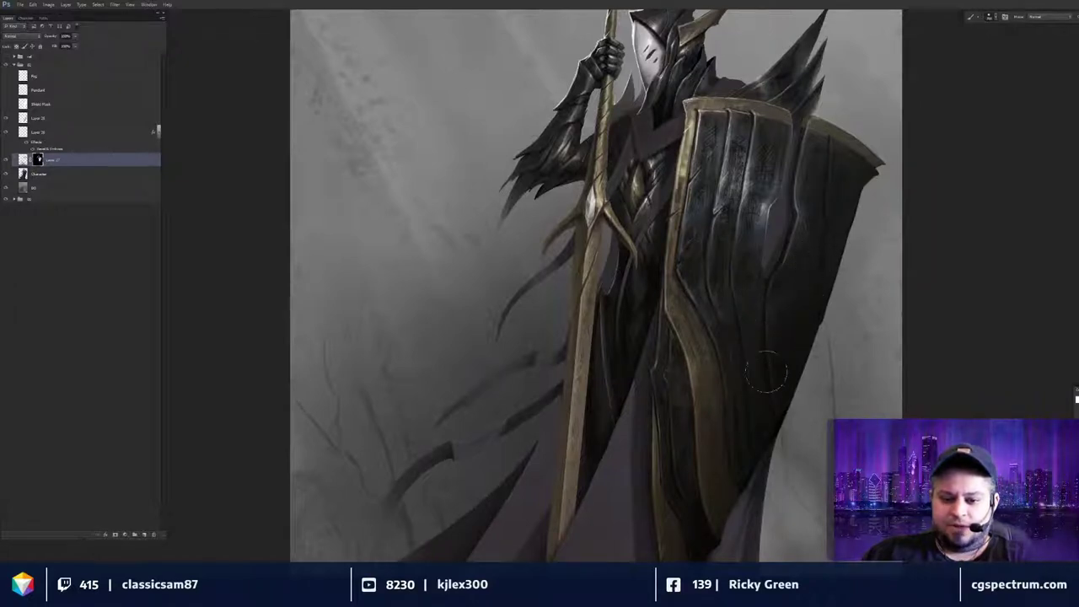
drag(638, 402, 643, 402)
scroll(643, 403, left, 1)
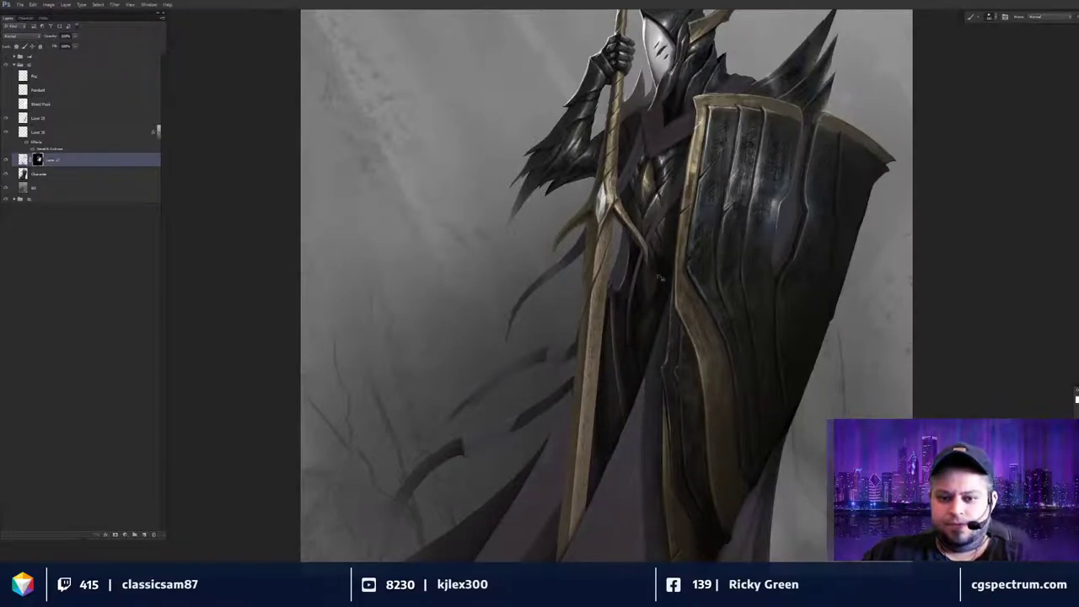
Clip the masked blue-tint layer to the Character layer and merge the two into one layer.
scroll(660, 279, down, 2)
key(ctrl+plus)
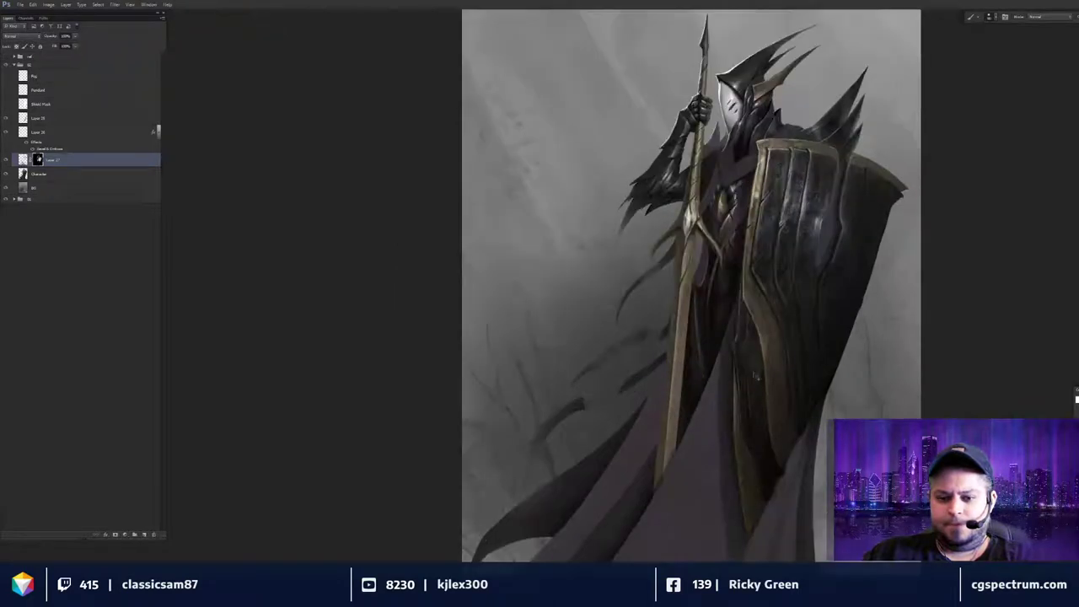
drag(728, 315, 696, 340)
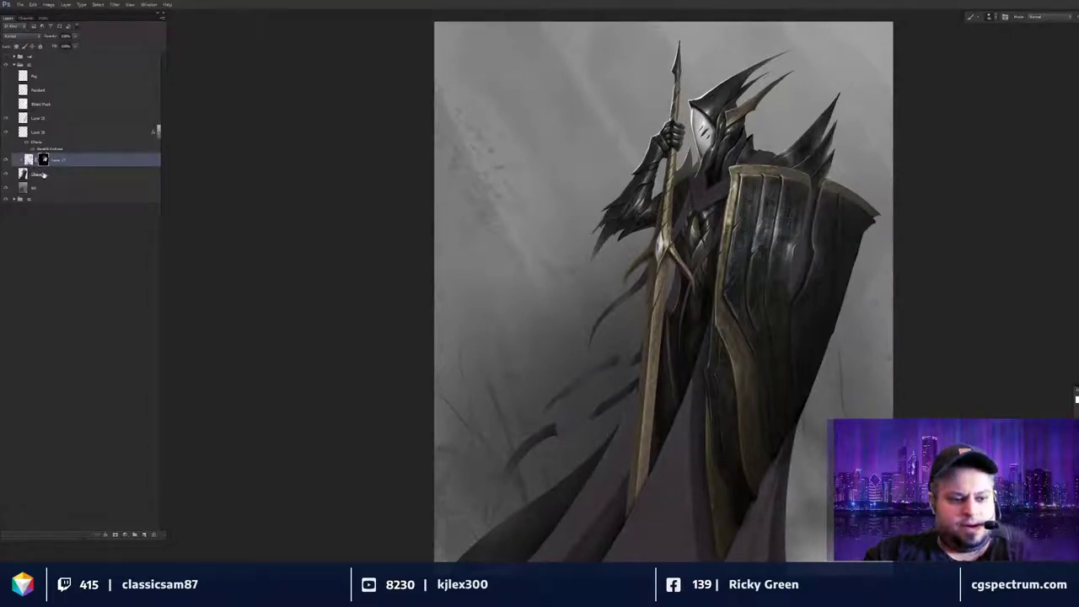
key(ctrl+e)
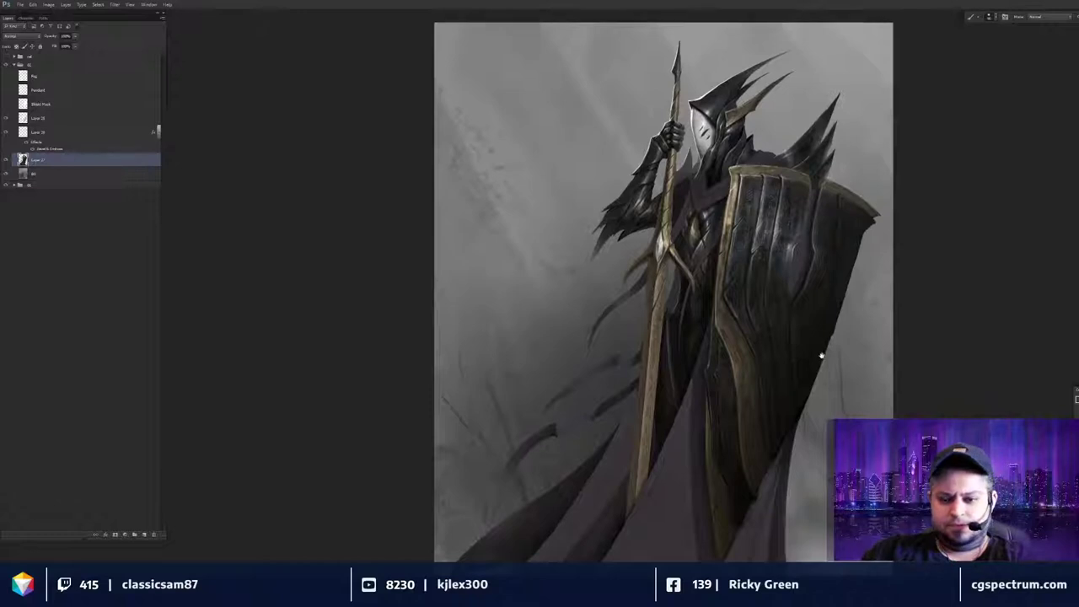
Select the character's dark tones with Color Range using sampled colors at a reduced fuzziness, and copy them to a new layer.
scroll(738, 297, up, 1)
drag(738, 297, 778, 324)
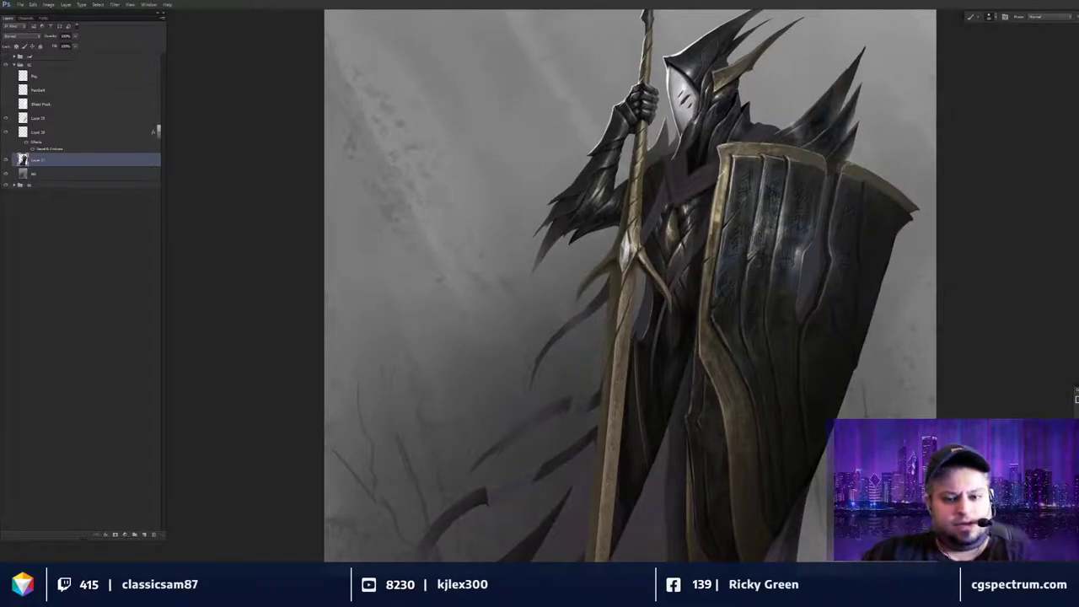
drag(574, 271, 573, 275)
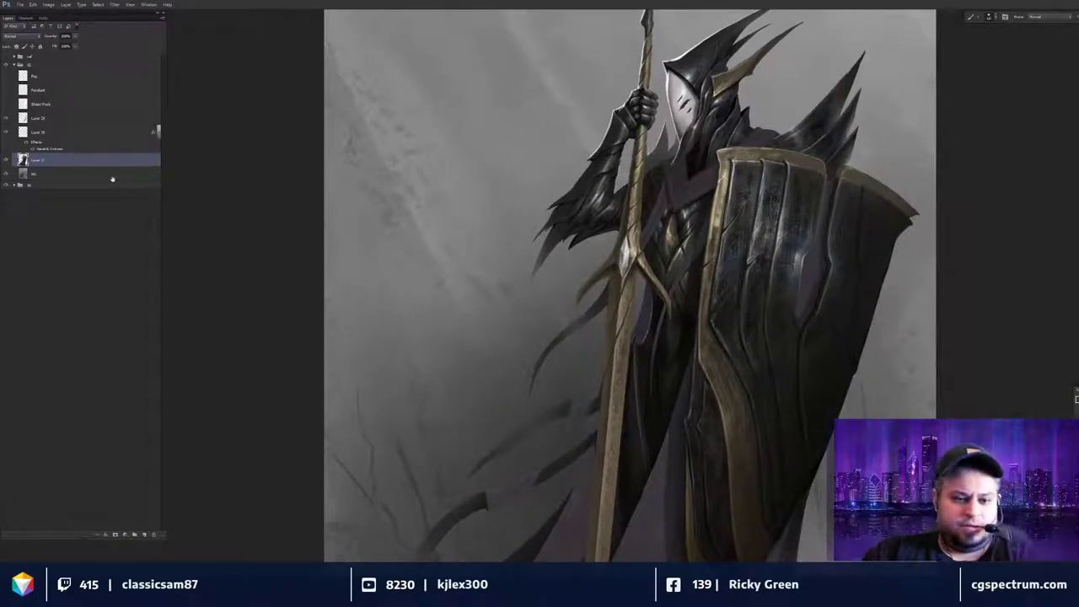
drag(453, 195, 450, 195)
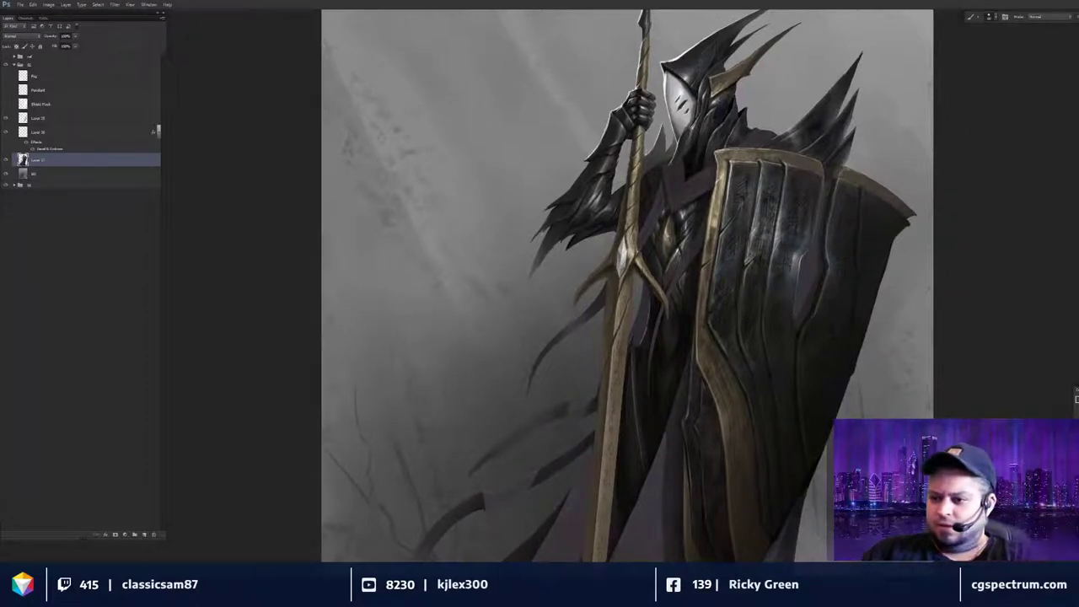
key(alt+s)
key(c)
click(809, 206)
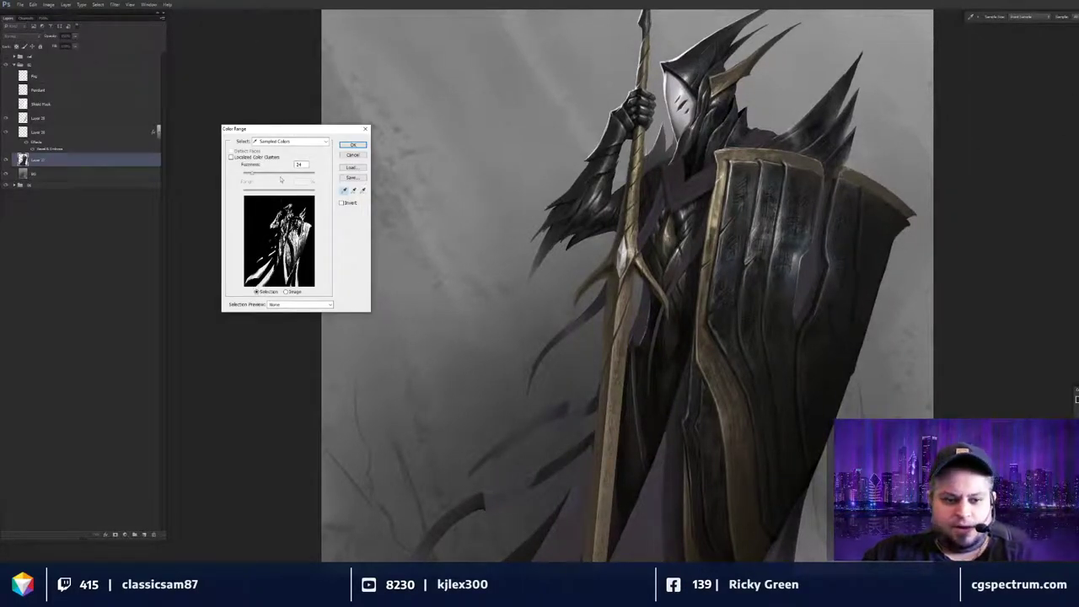
drag(249, 175, 245, 174)
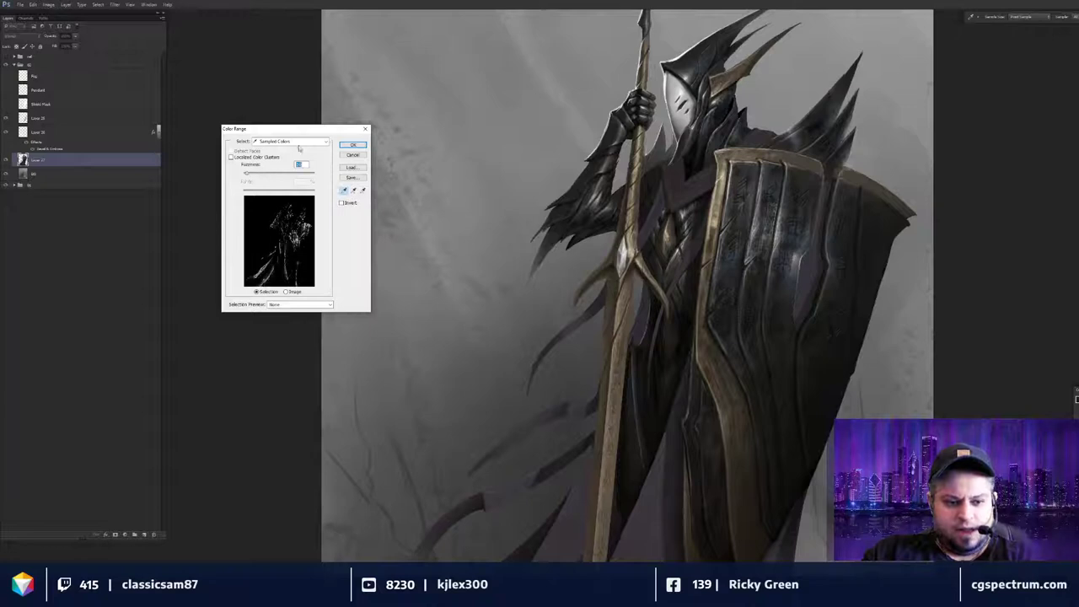
drag(312, 129, 513, 131)
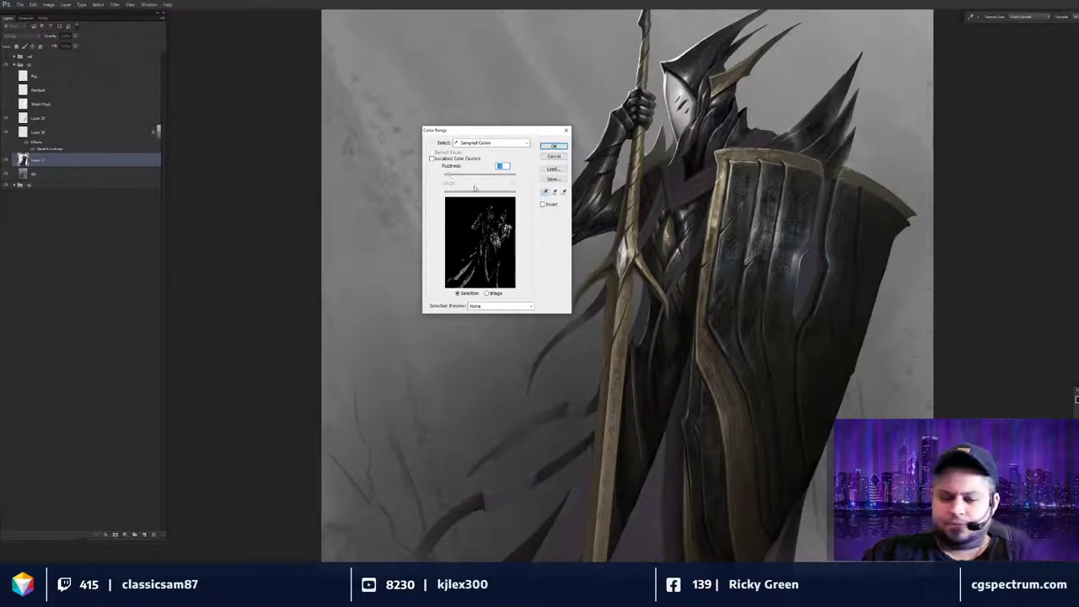
click(546, 147)
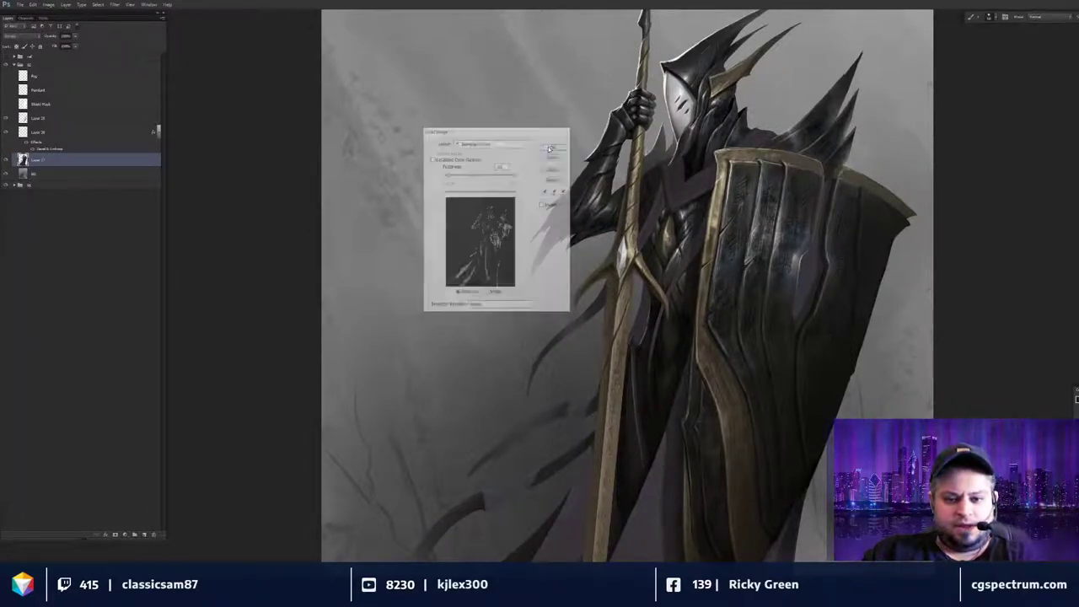
key(ctrl+j)
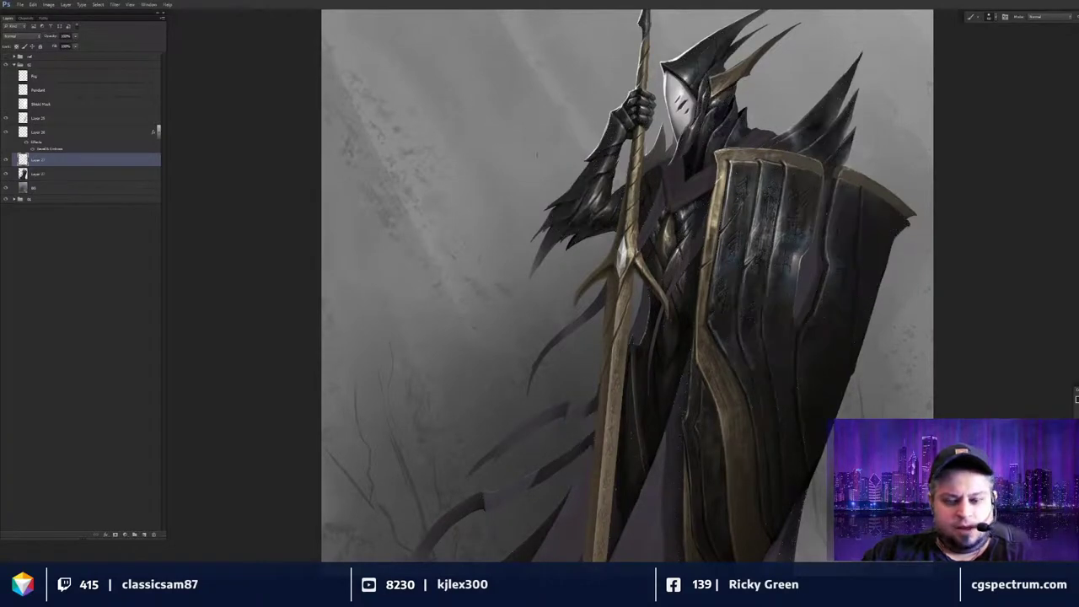
Colorize the copied dark-tone layer with Hue/Saturation, setting the hue to 229 and a low saturation for a muted blue.
key(ctrl+u)
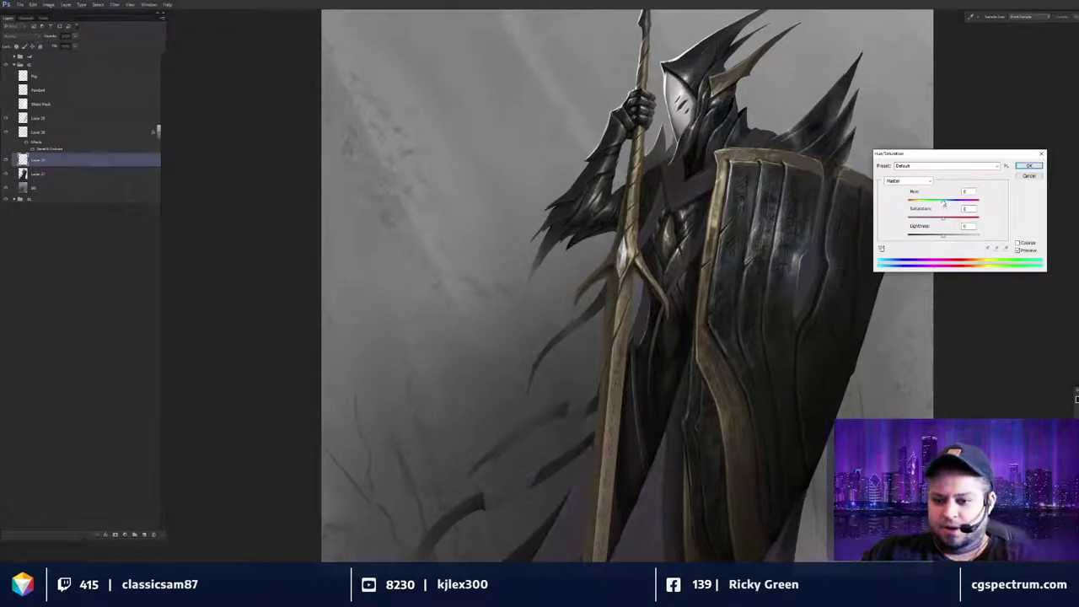
click(1019, 244)
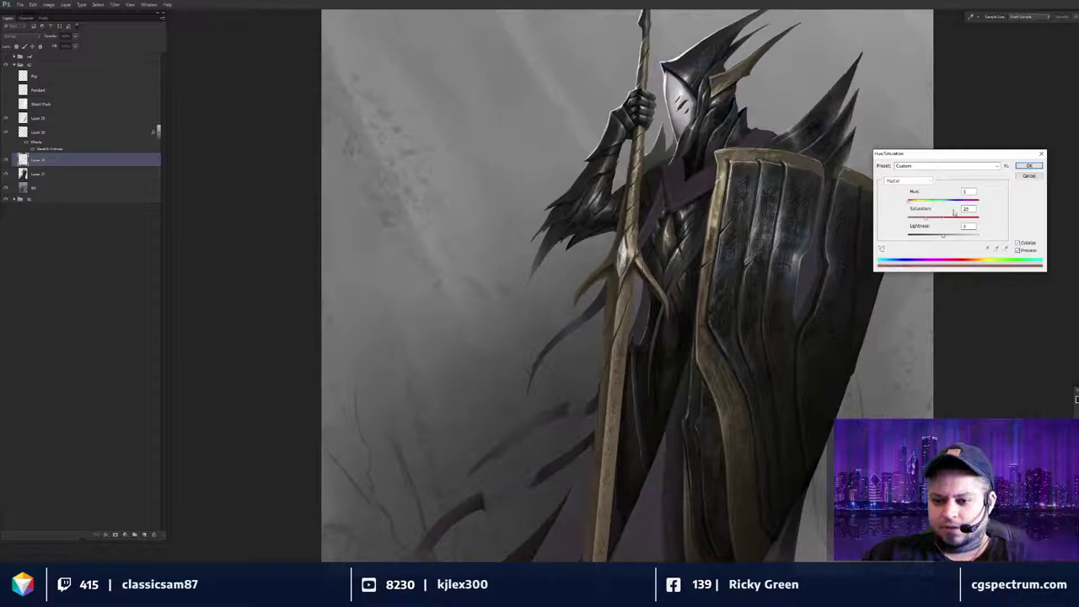
click(932, 202)
drag(928, 220, 953, 220)
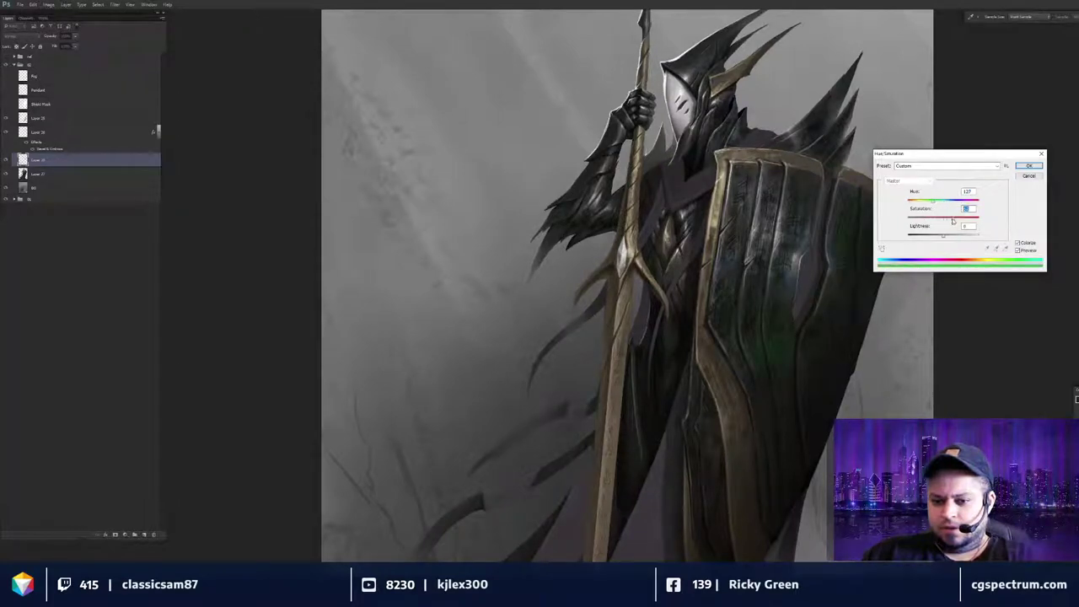
drag(963, 154, 1009, 155)
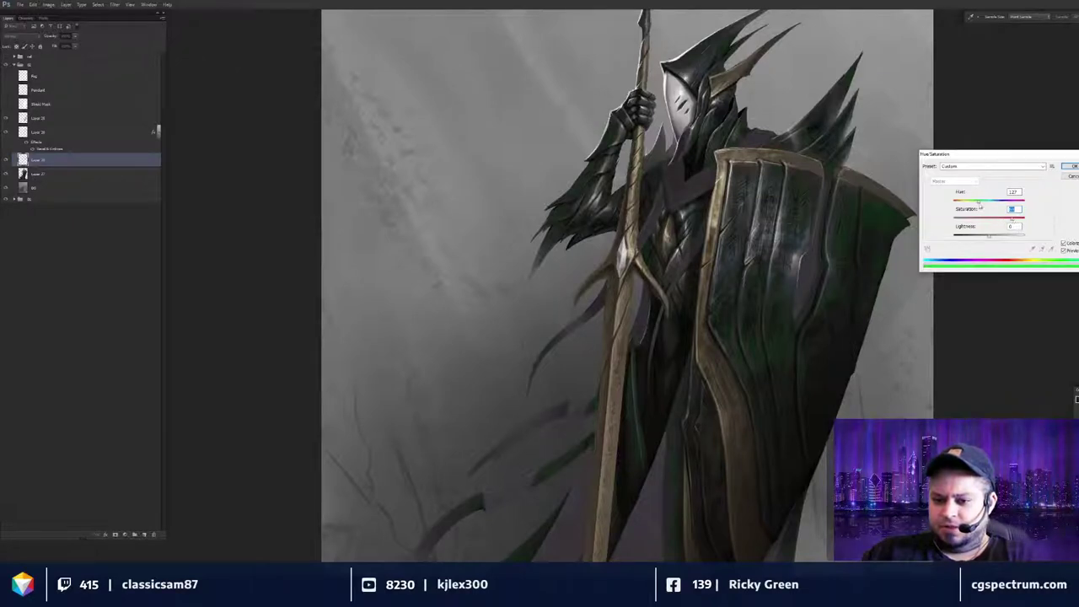
mouse_move(979, 205)
mouse_down()
mouse_move(1001, 204)
mouse_move(1008, 219)
mouse_move(988, 221)
mouse_up()
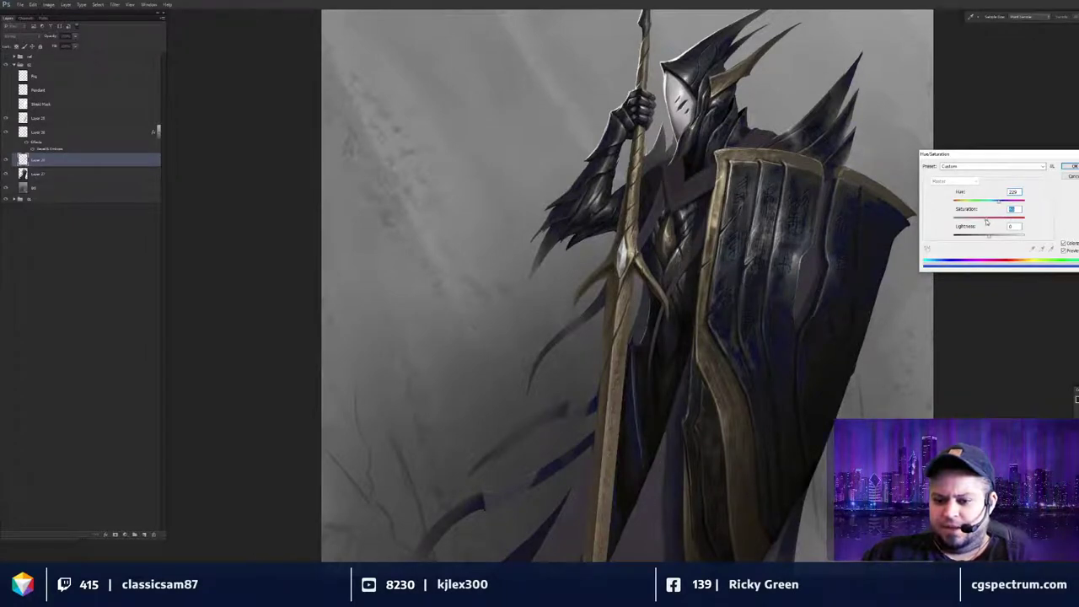
mouse_move(986, 221)
mouse_down()
mouse_move(974, 221)
mouse_move(994, 223)
mouse_up()
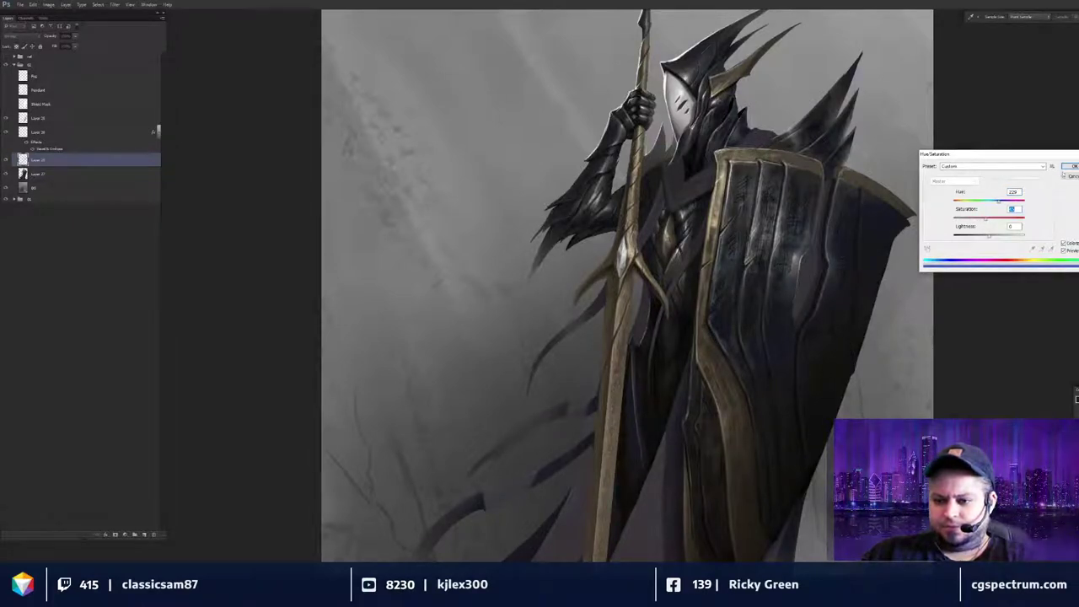
click(1069, 167)
Compare the character with the blue dark-tone layer hidden and shown, checking the armour, shield and cape folds.
key(ctrl+minus)
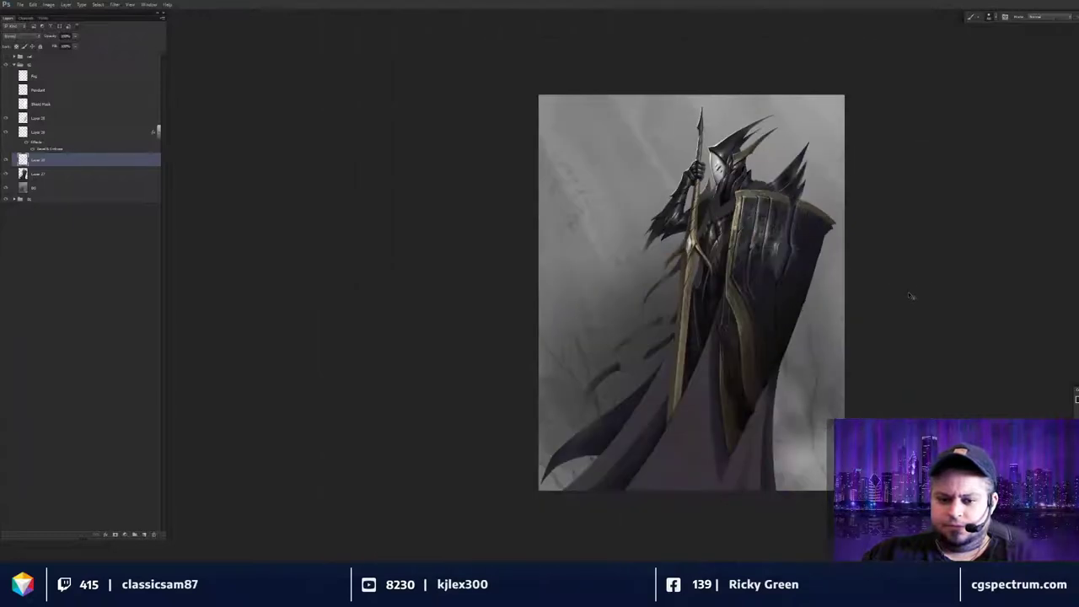
key(ctrl+plus)
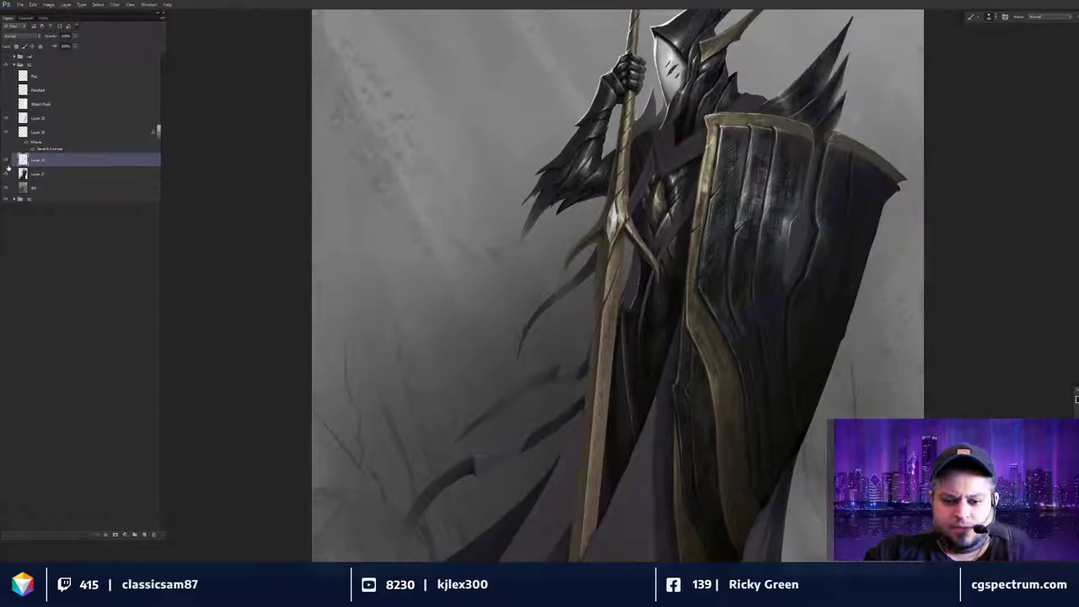
key(ctrl+minus)
key(ctrl+minus)
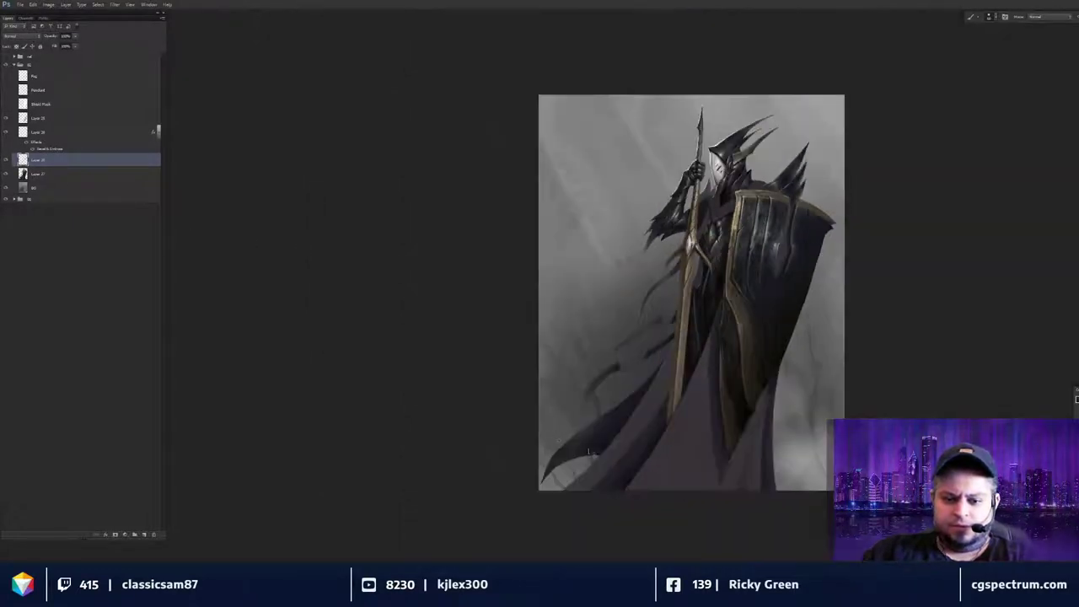
key(ctrl+plus)
key(ctrl+plus)
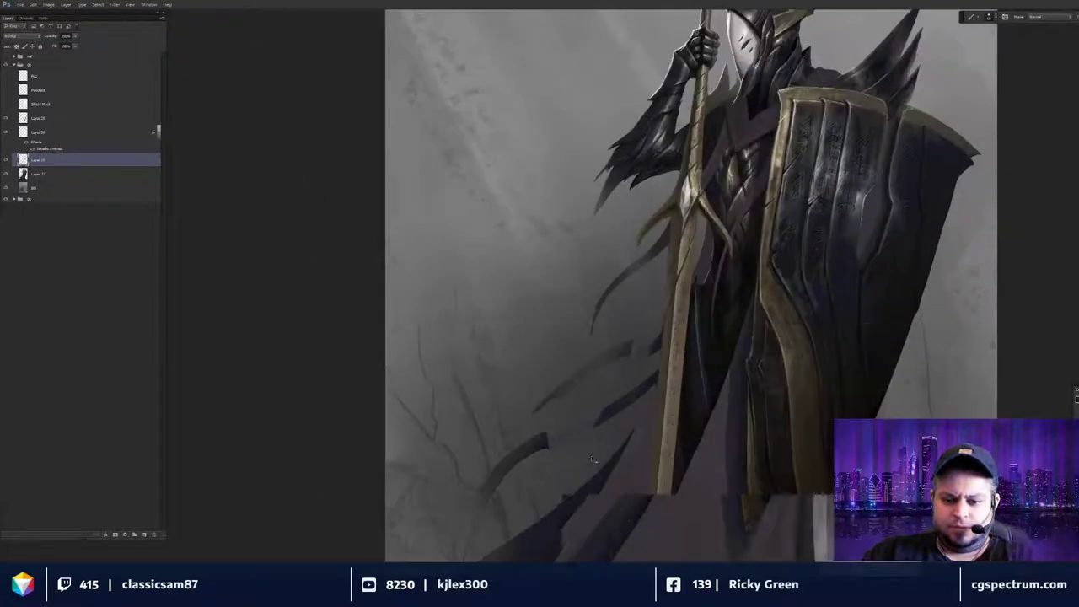
click(6, 162)
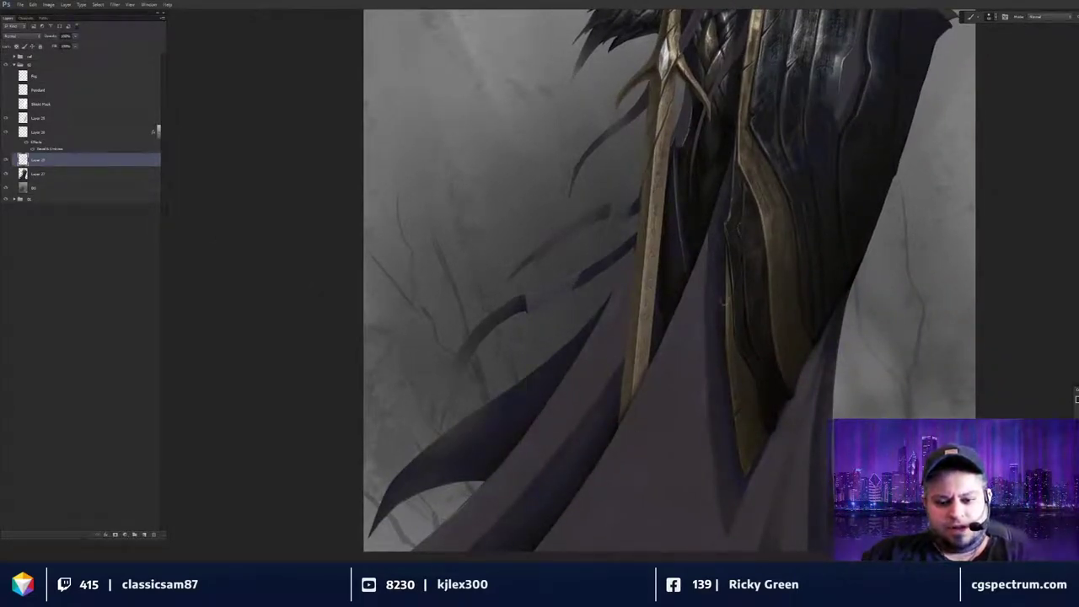
click(6, 160)
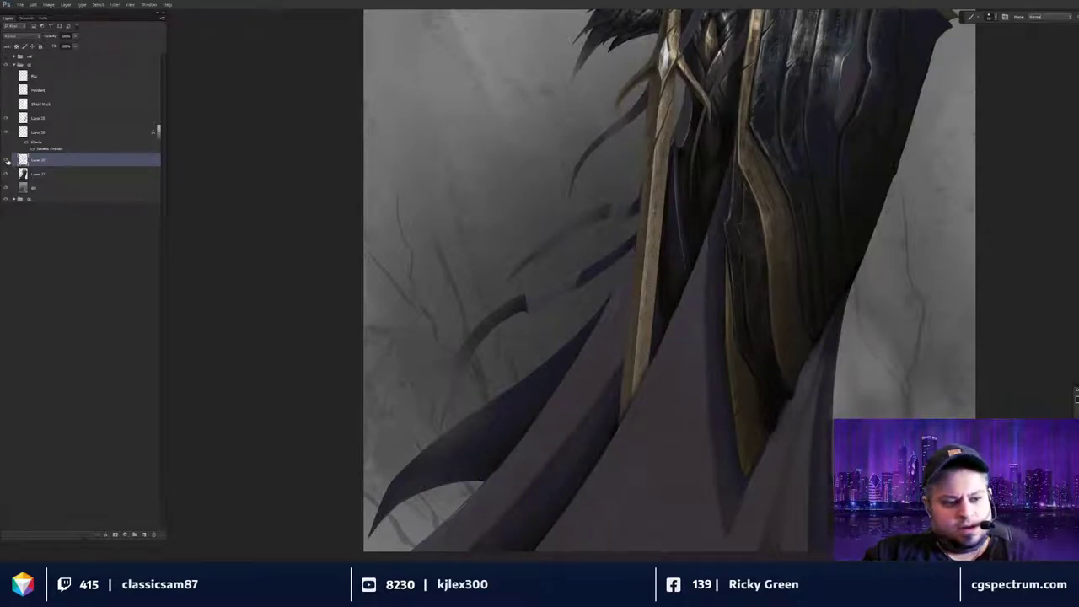
click(7, 160)
click(7, 160)
drag(258, 231, 247, 304)
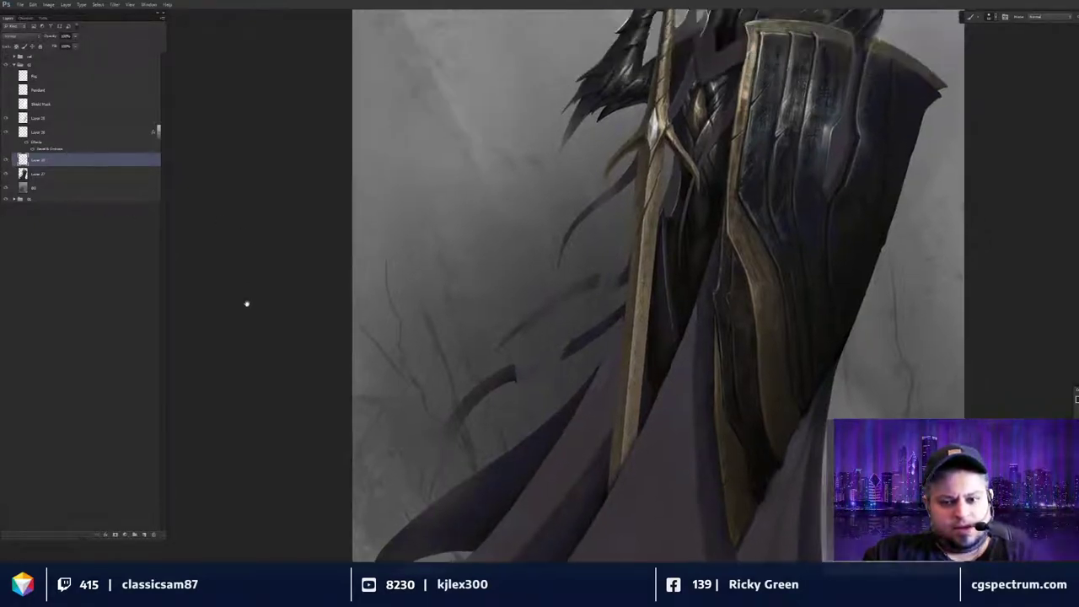
key(ctrl+0)
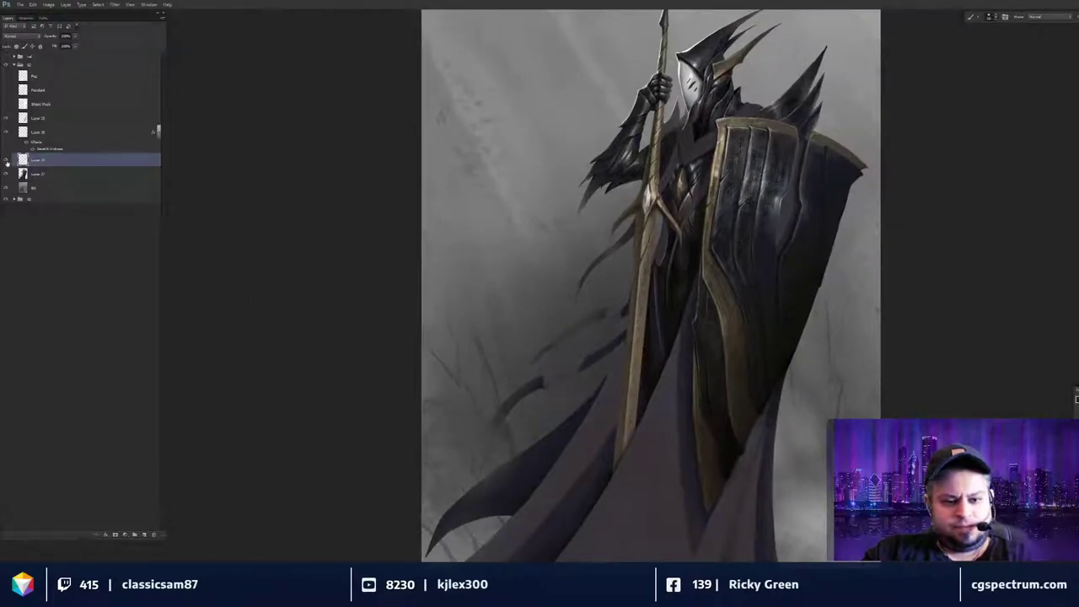
click(7, 161)
click(6, 161)
click(6, 161)
click(6, 161)
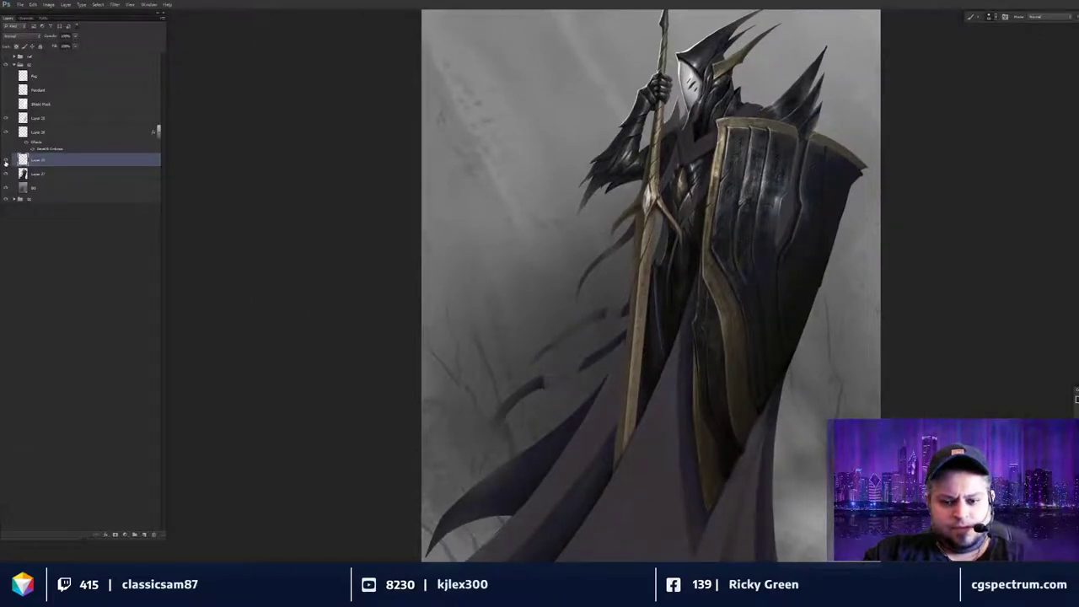
click(6, 161)
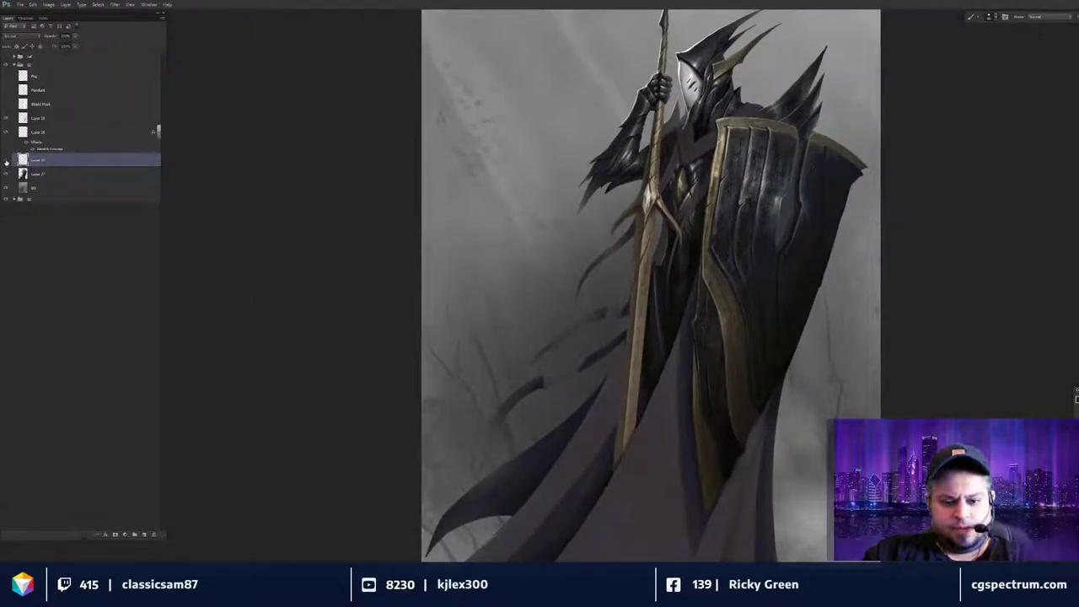
click(6, 162)
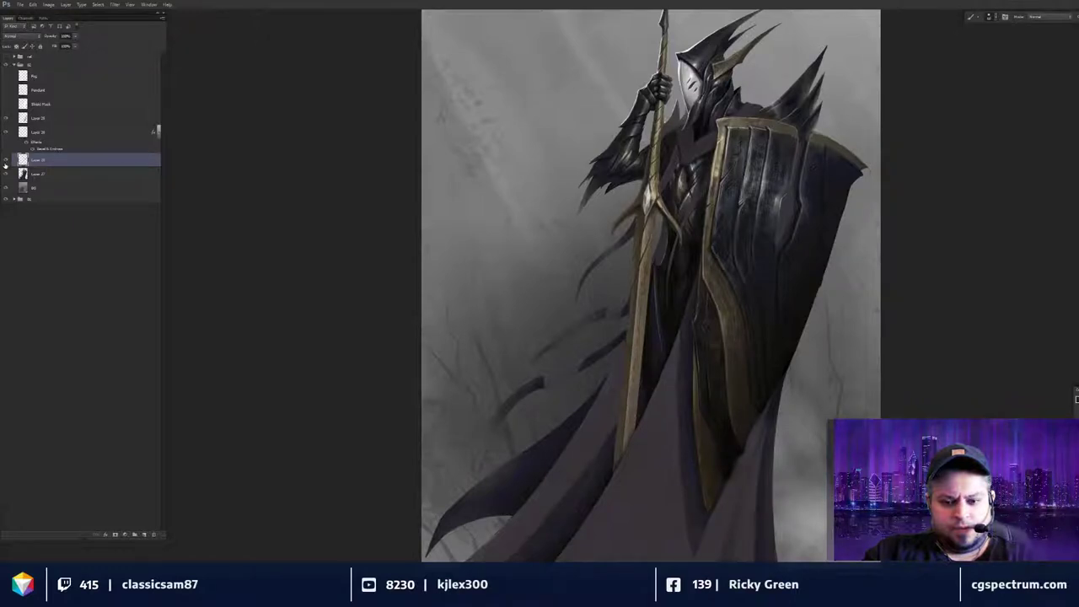
Examine the blue tint across the shield, torso, raised arm, helmet and lower cape, both close up and from a distance.
key(ctrl+minus)
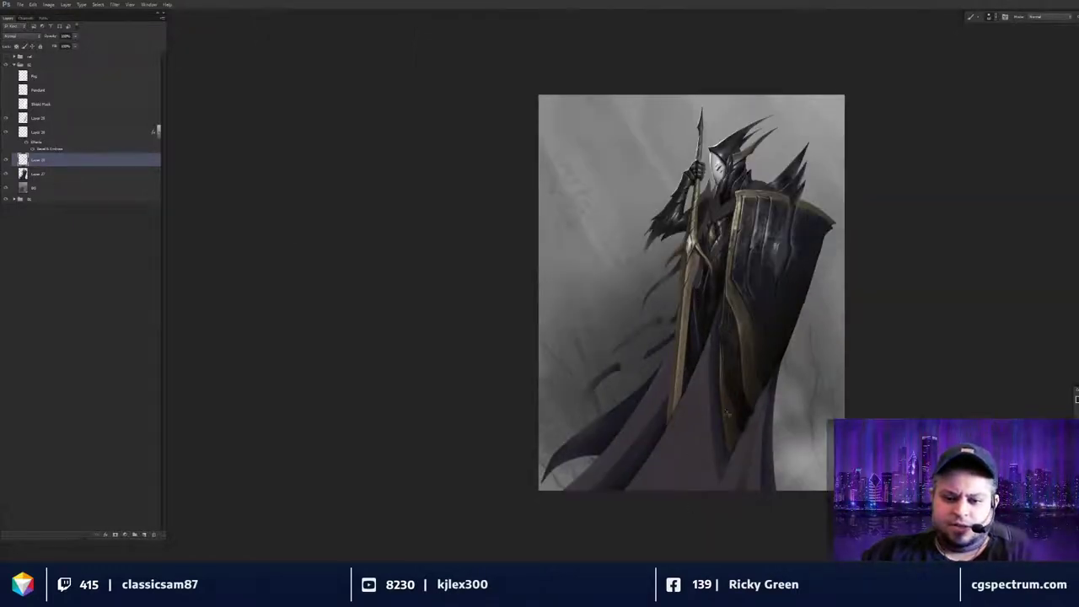
key(ctrl+plus)
key(ctrl+plus)
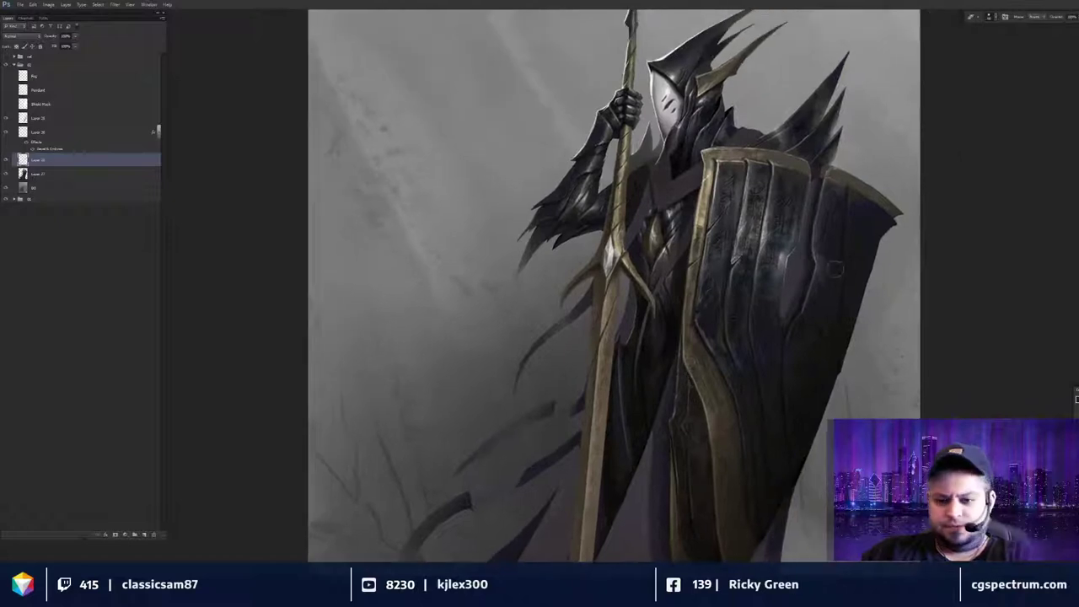
key(ctrl+plus)
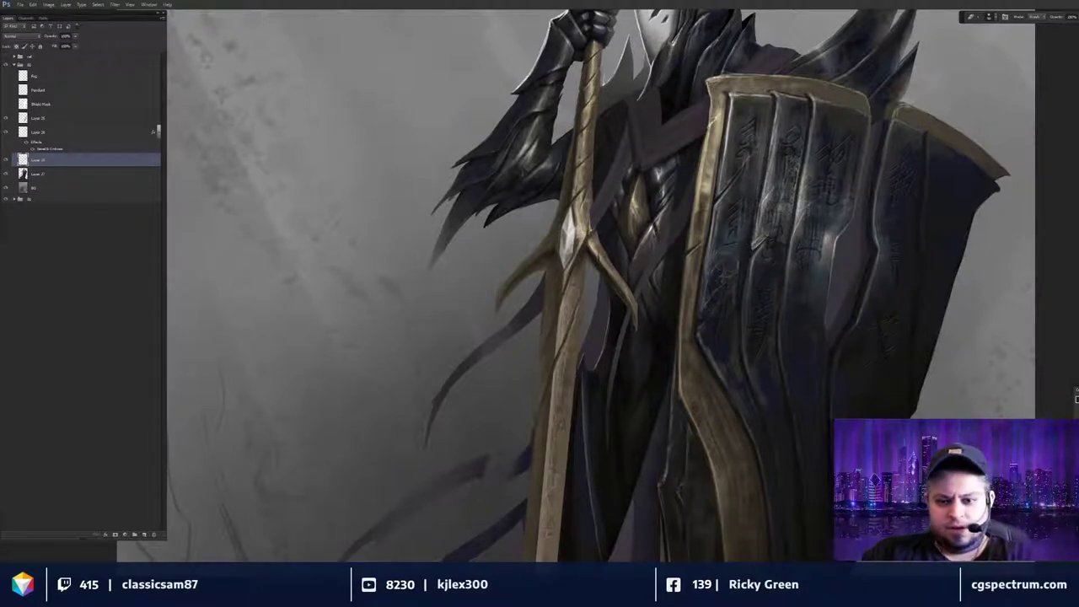
key(ctrl+minus)
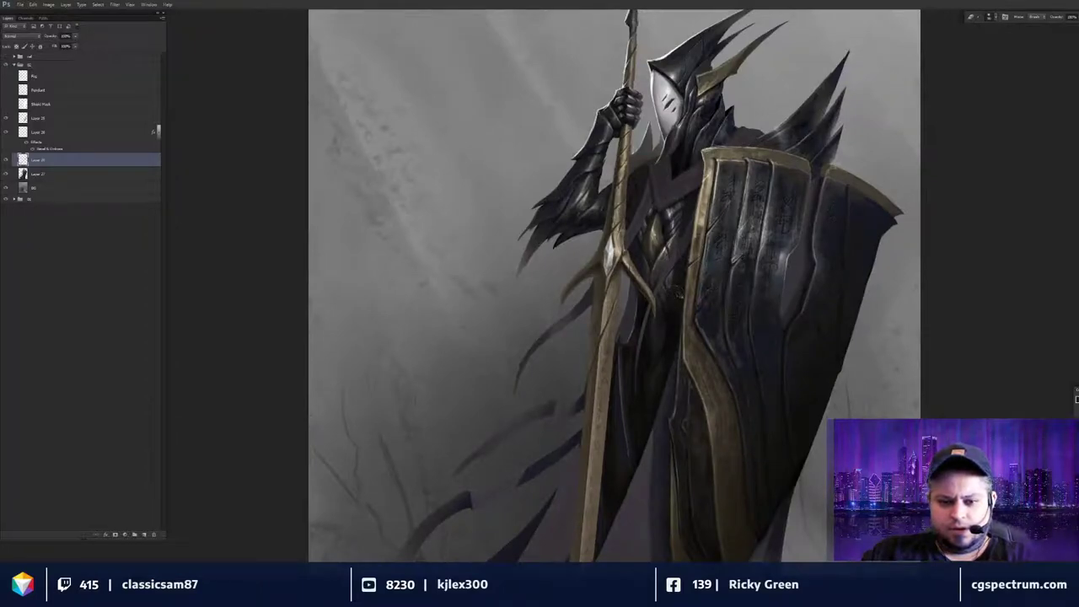
key(ctrl+plus)
key(ctrl+plus)
key(ctrl+plus)
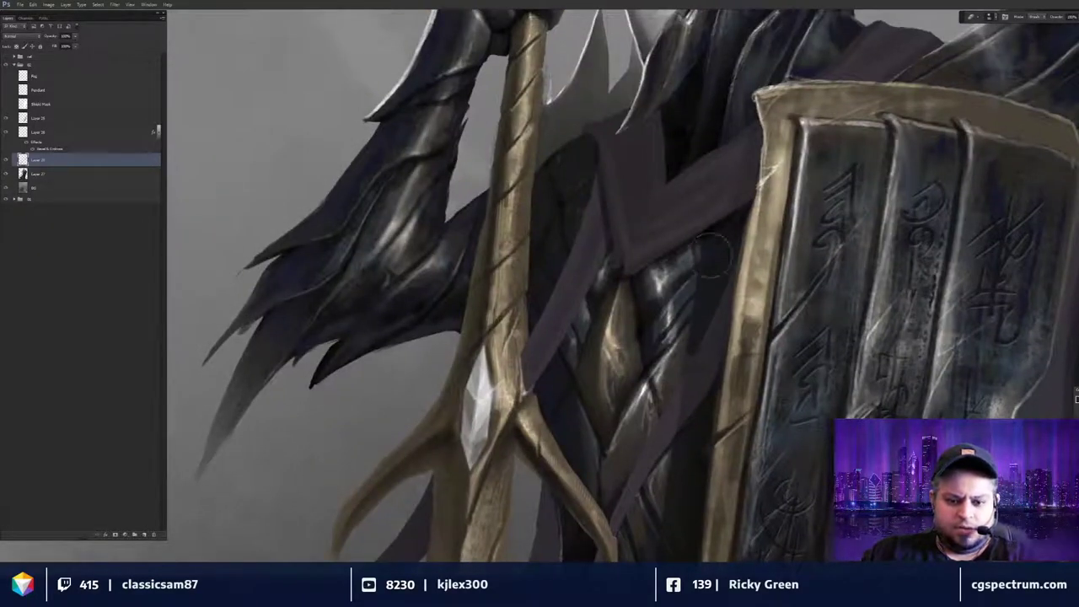
key(ctrl+minus)
drag(689, 312, 675, 363)
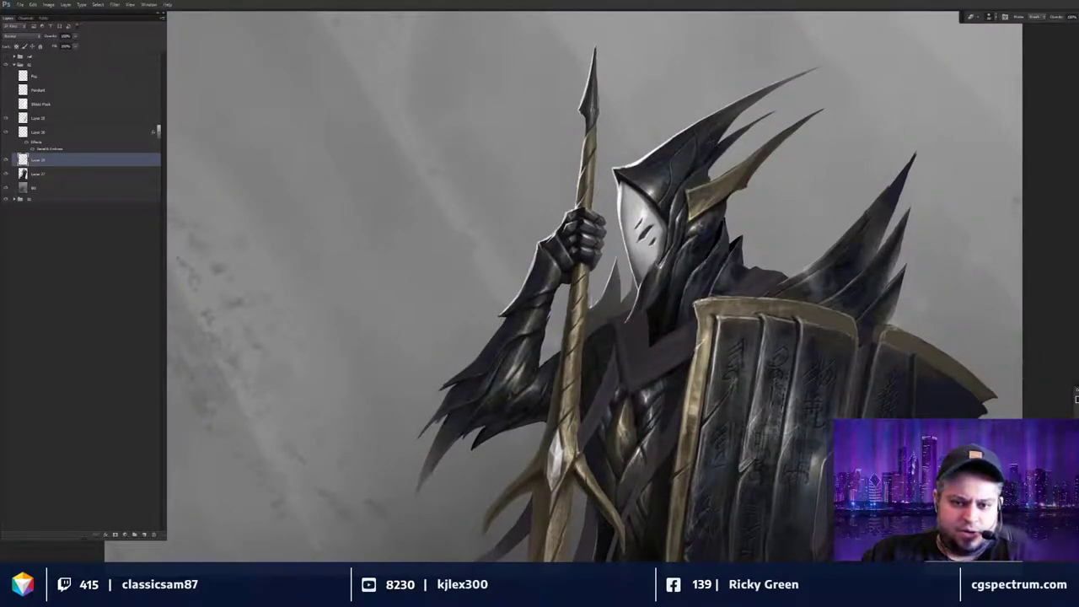
key(ctrl+minus)
drag(719, 361, 758, 50)
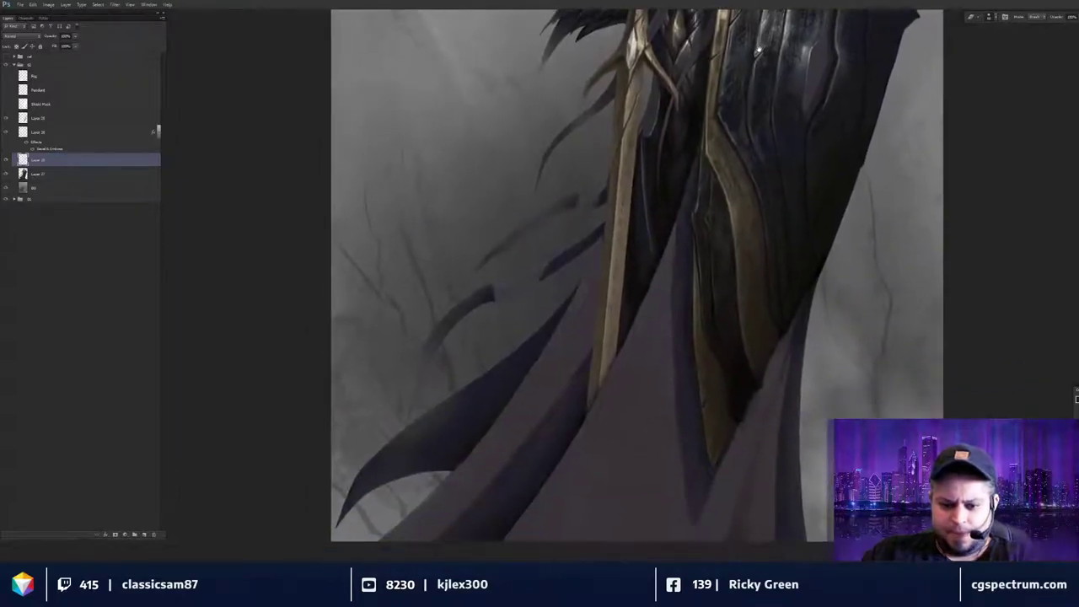
Merge the blue dark-tone layer with the character layer beneath it.
scroll(758, 51, down, 3)
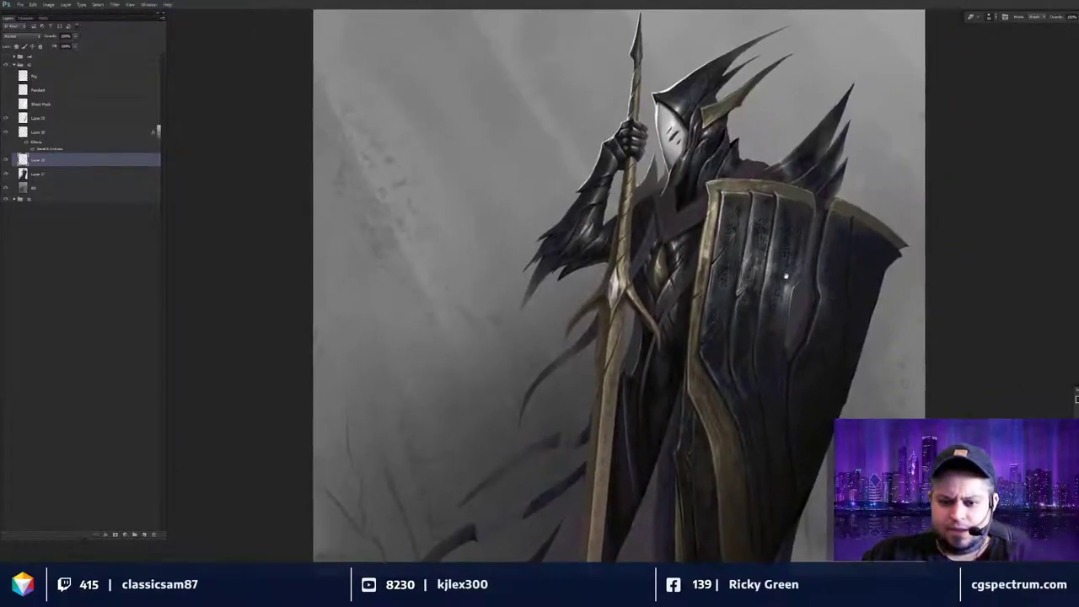
scroll(826, 275, down, 2)
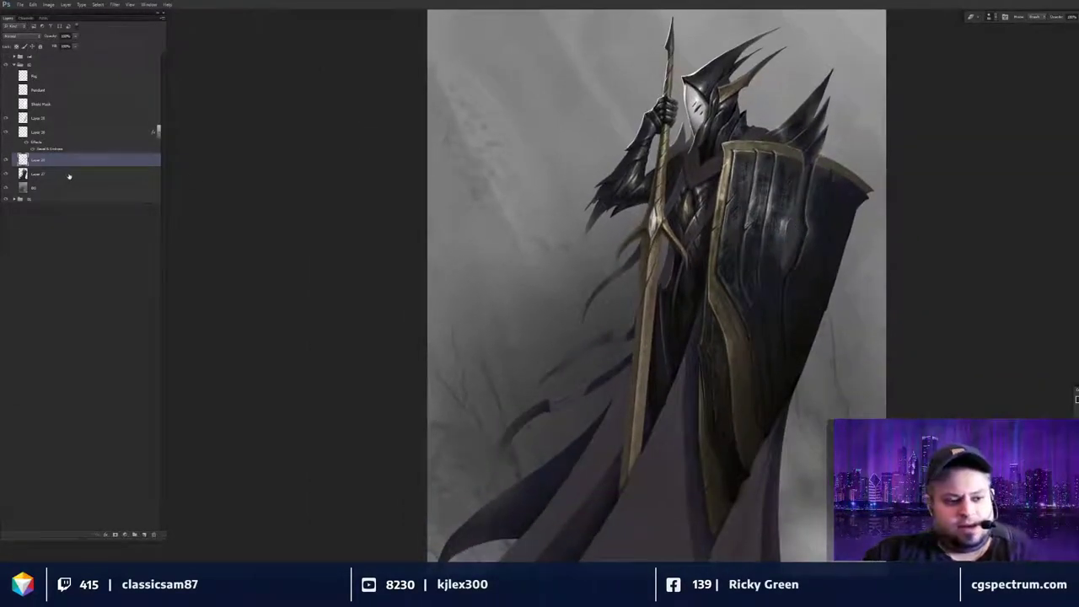
shift+click(71, 174)
key(ctrl+e)
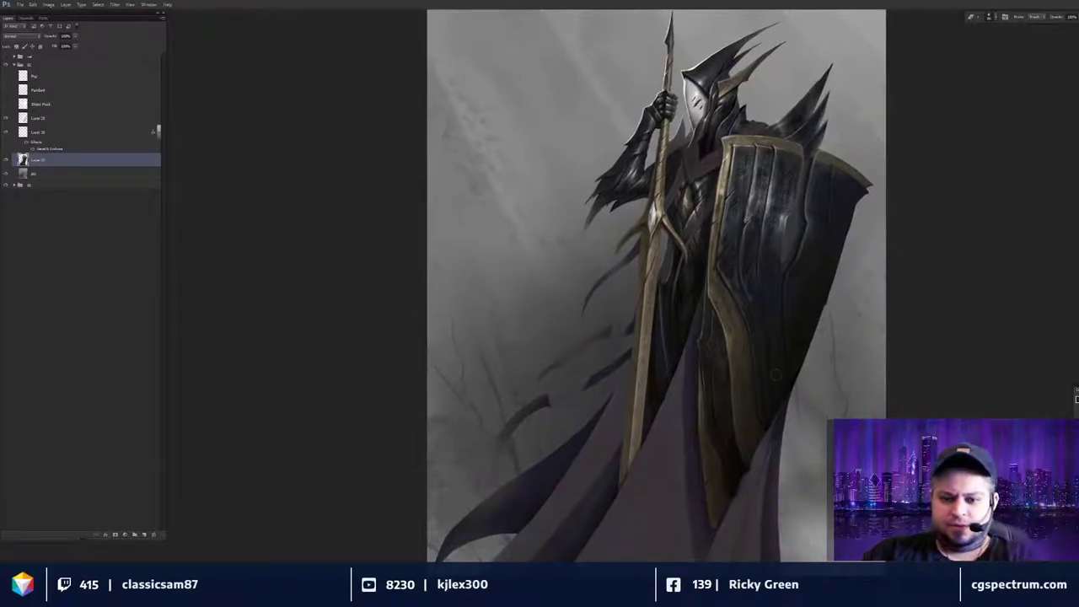
Inspect the merged colours on the shield's engraved panels, the spear guard and the torso armour up close.
scroll(804, 127, up, 3)
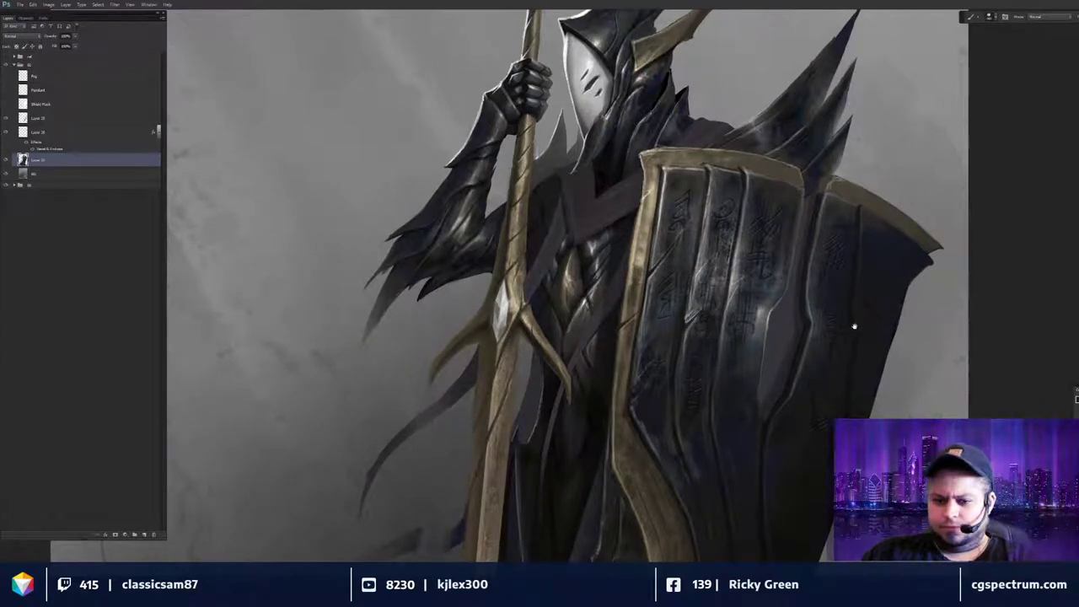
scroll(725, 335, up, 3)
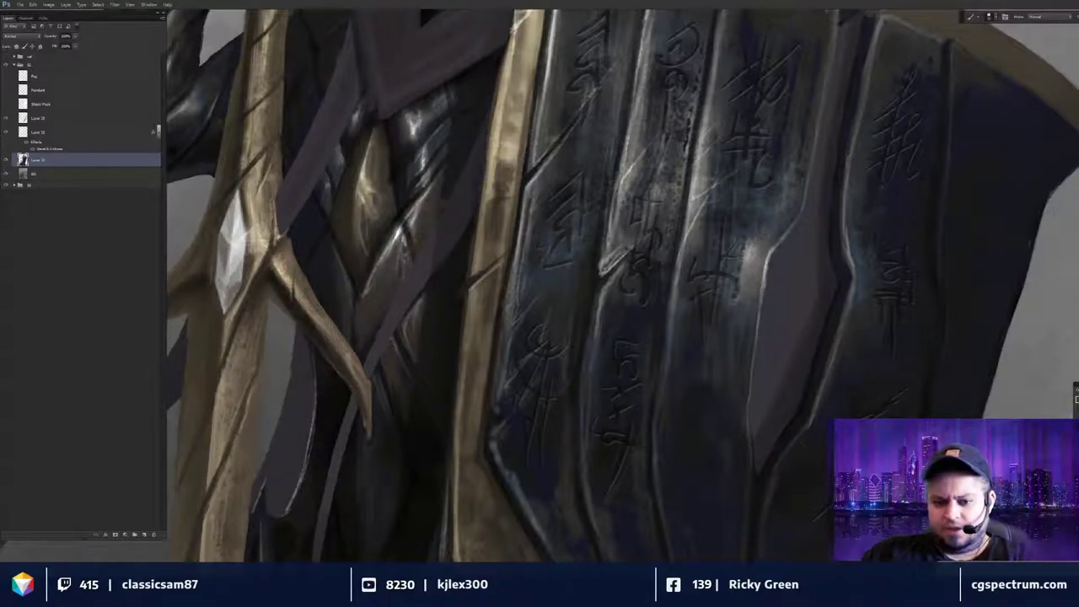
drag(732, 204, 736, 214)
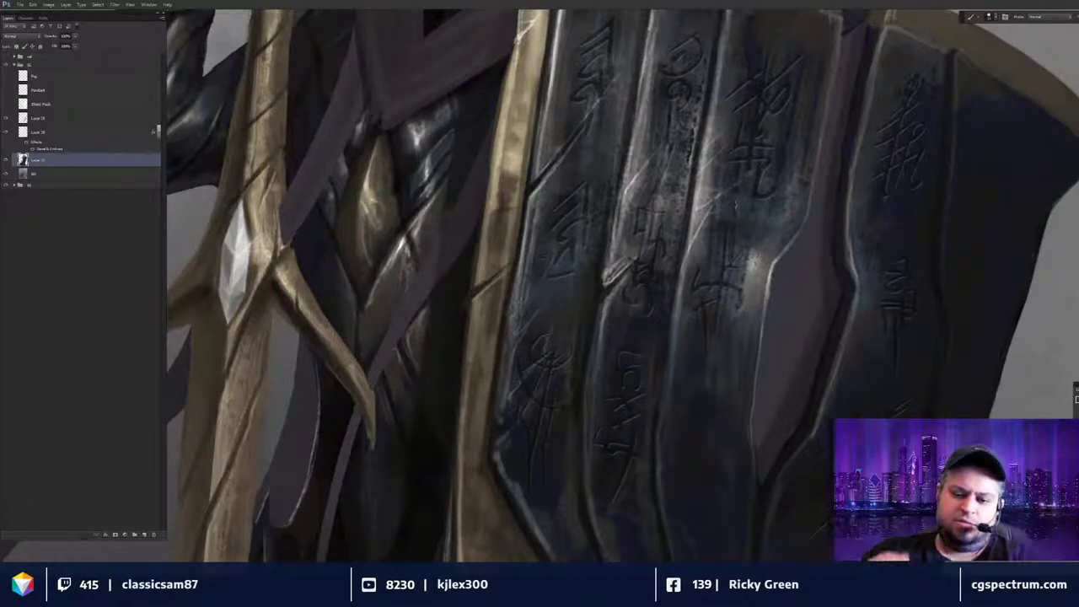
drag(610, 326, 646, 291)
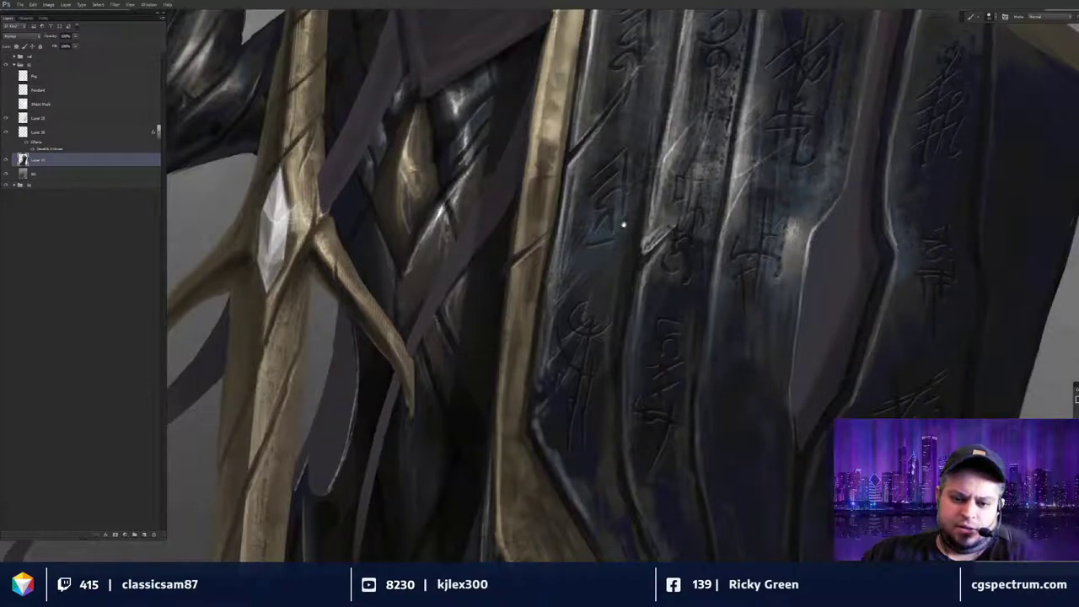
scroll(628, 221, up, 1)
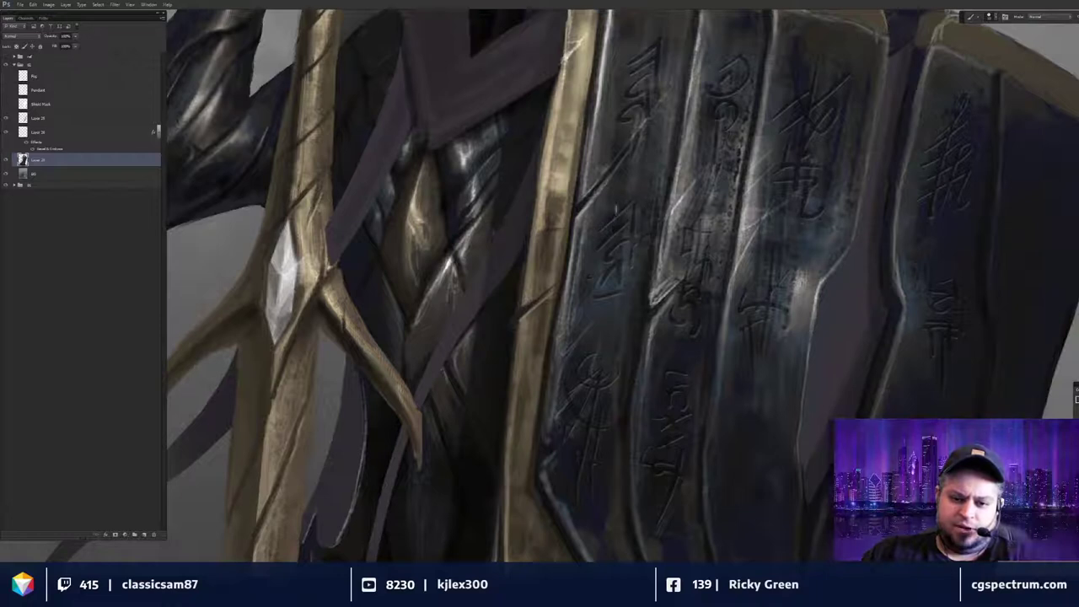
scroll(692, 323, down, 2)
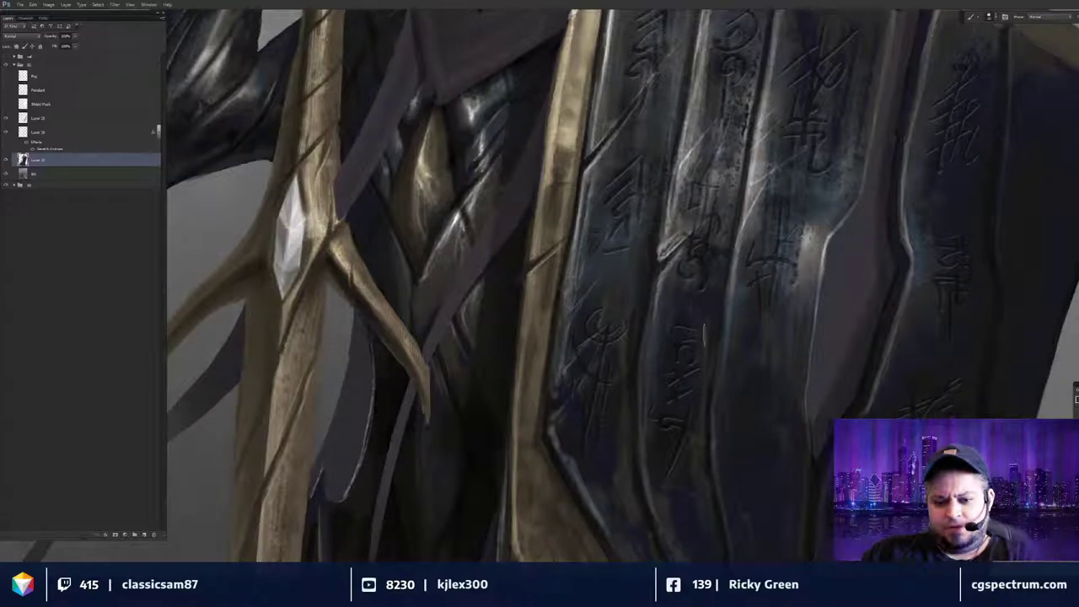
key(ctrl+minus)
key(ctrl+minus)
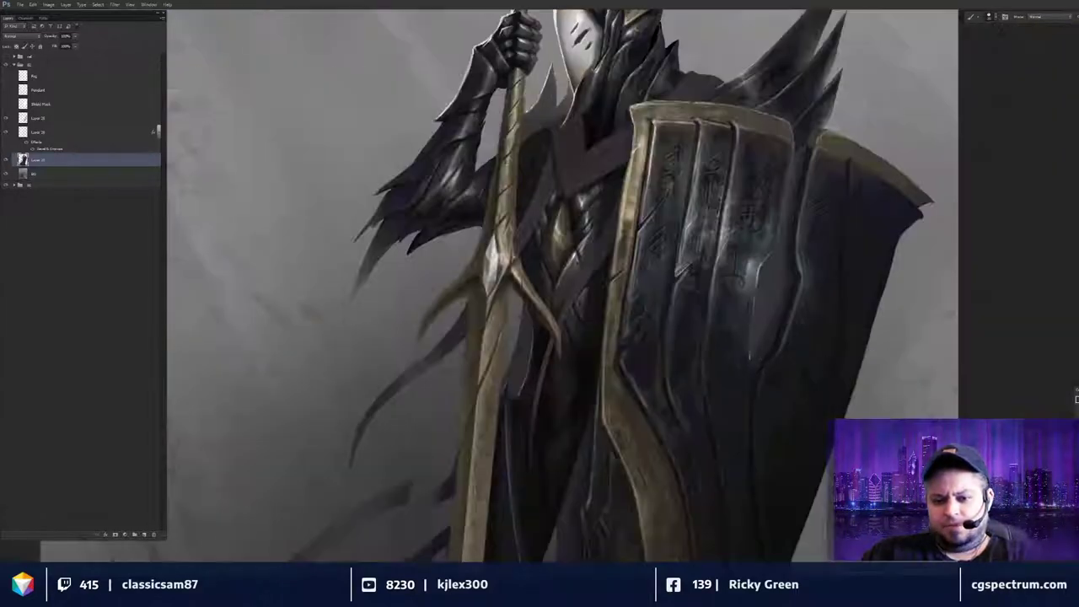
drag(737, 352, 742, 376)
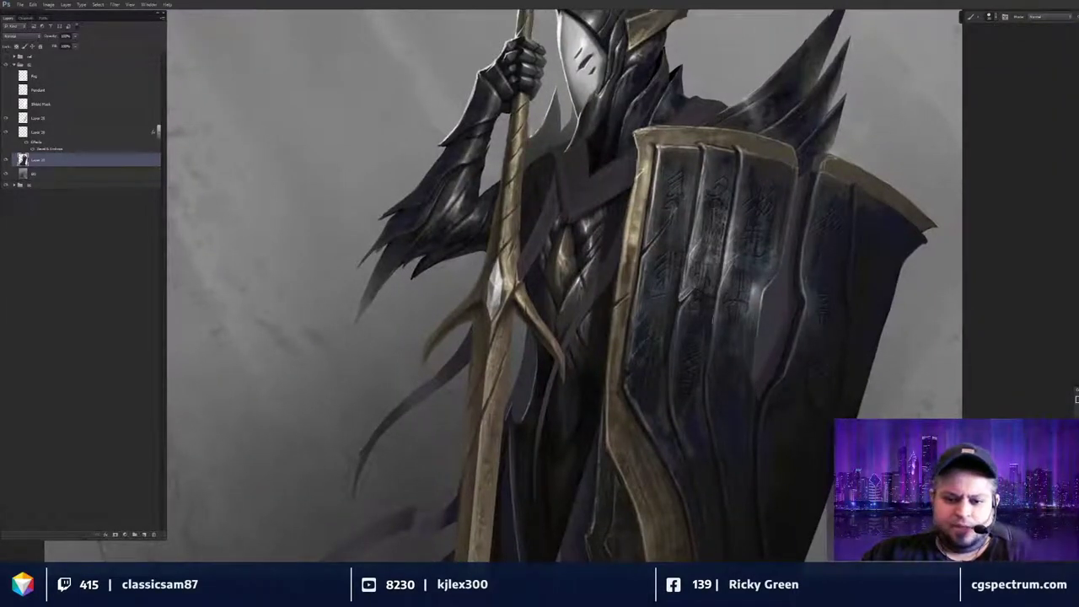
Examine the tinted armour, shield engravings, spear guard and chest scarf up close and from a distance.
scroll(672, 285, up, 4)
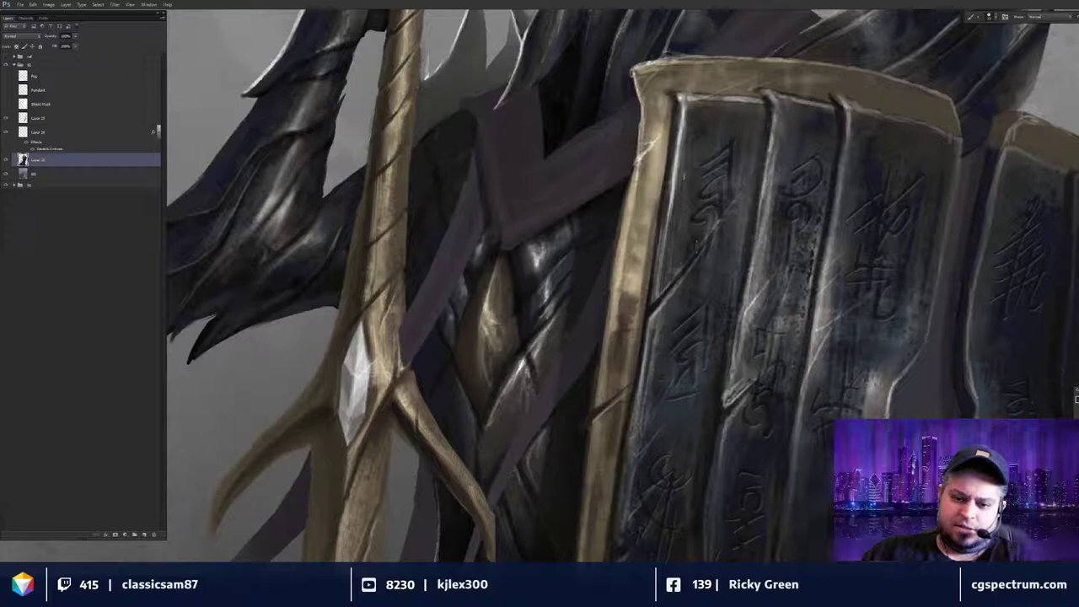
scroll(696, 407, down, 4)
scroll(715, 385, up, 2)
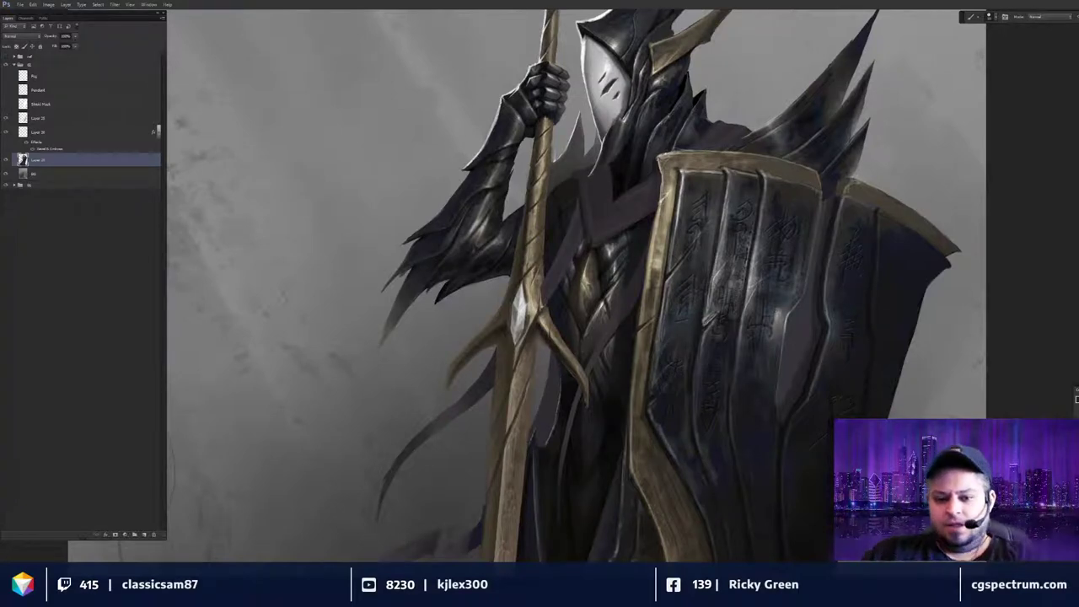
drag(645, 166, 644, 171)
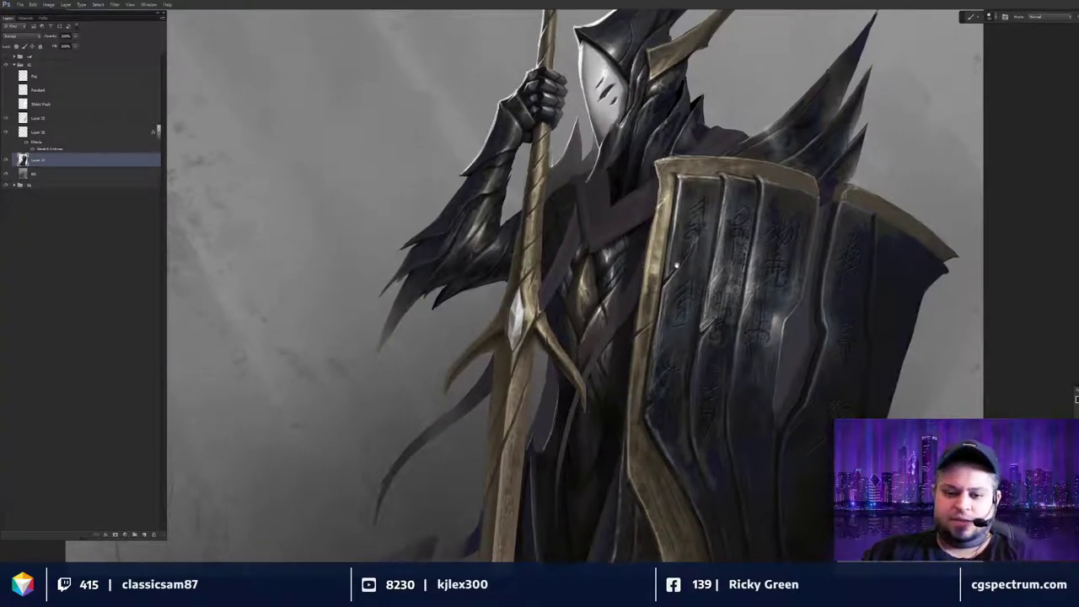
drag(676, 265, 662, 319)
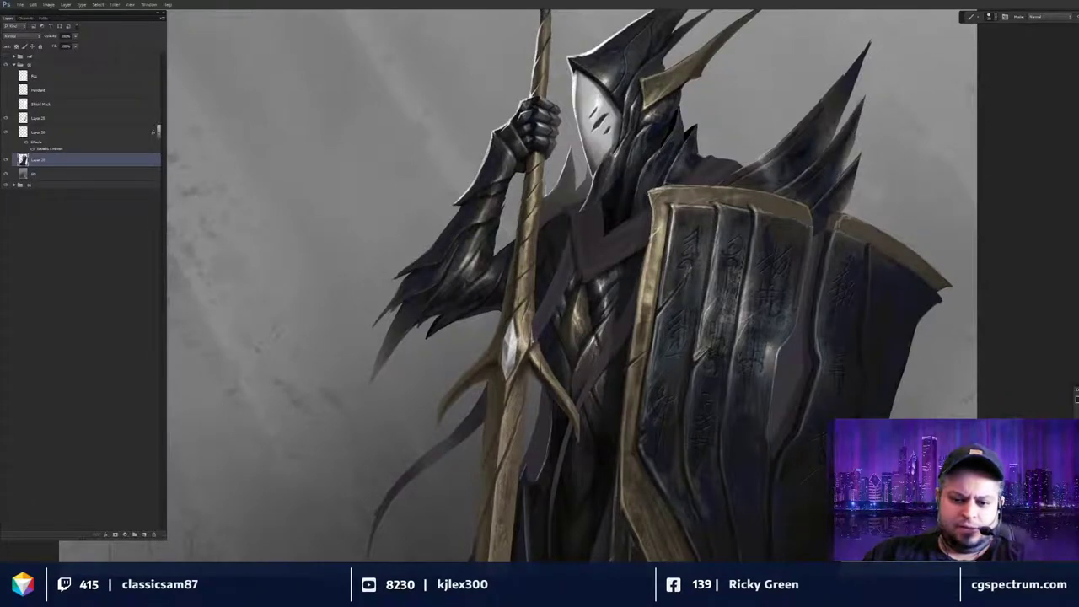
drag(673, 342, 686, 360)
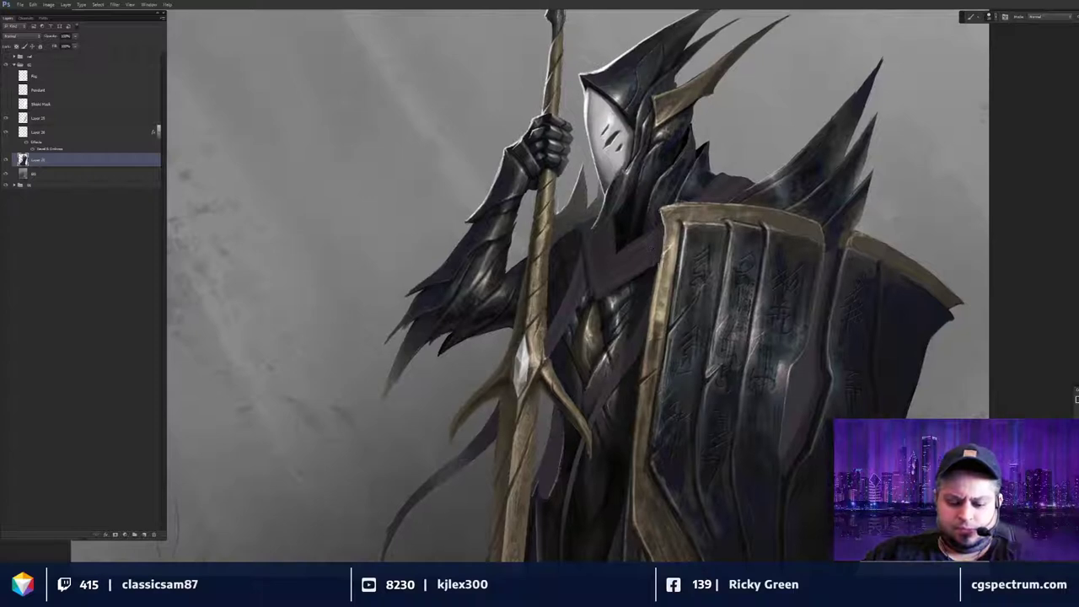
Choose a muted dark purple paint colour and brush a soft lighter fold onto the scarf across the chest.
key(n)
click(897, 144)
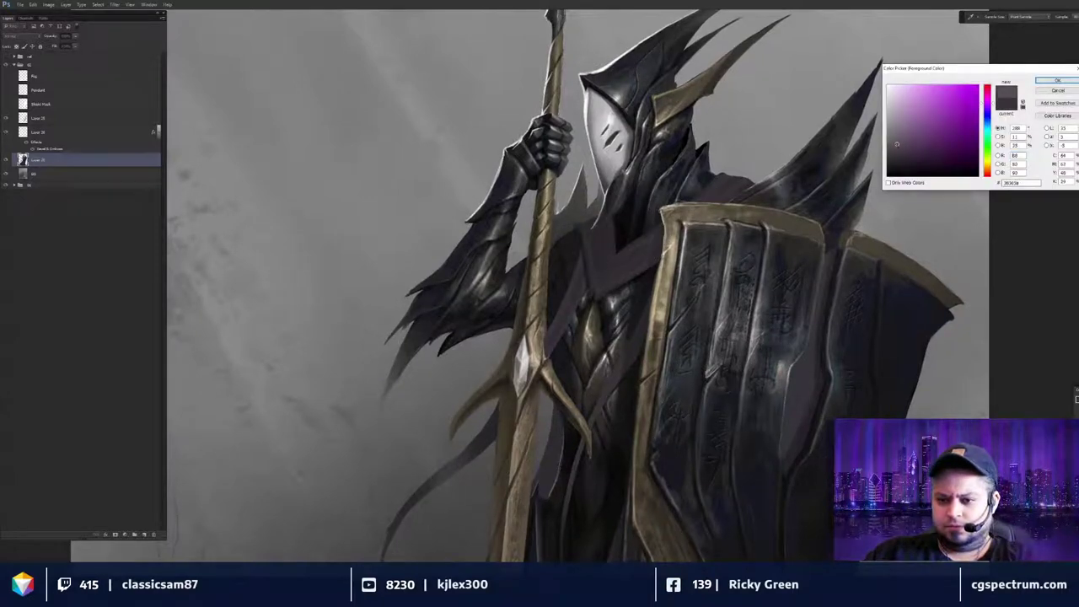
click(1050, 78)
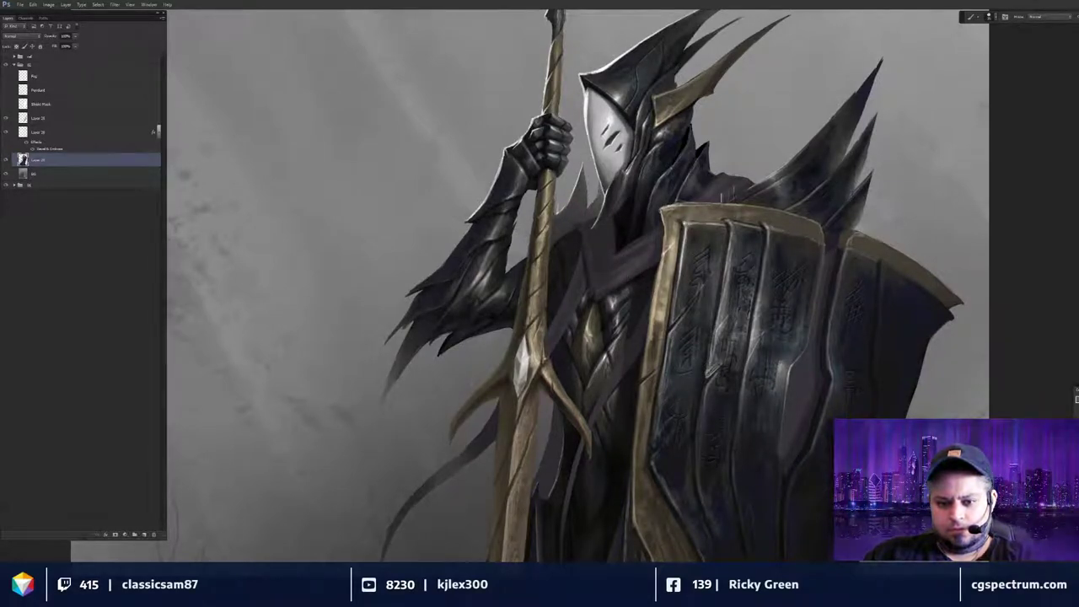
key(ctrl+minus)
key(ctrl+minus)
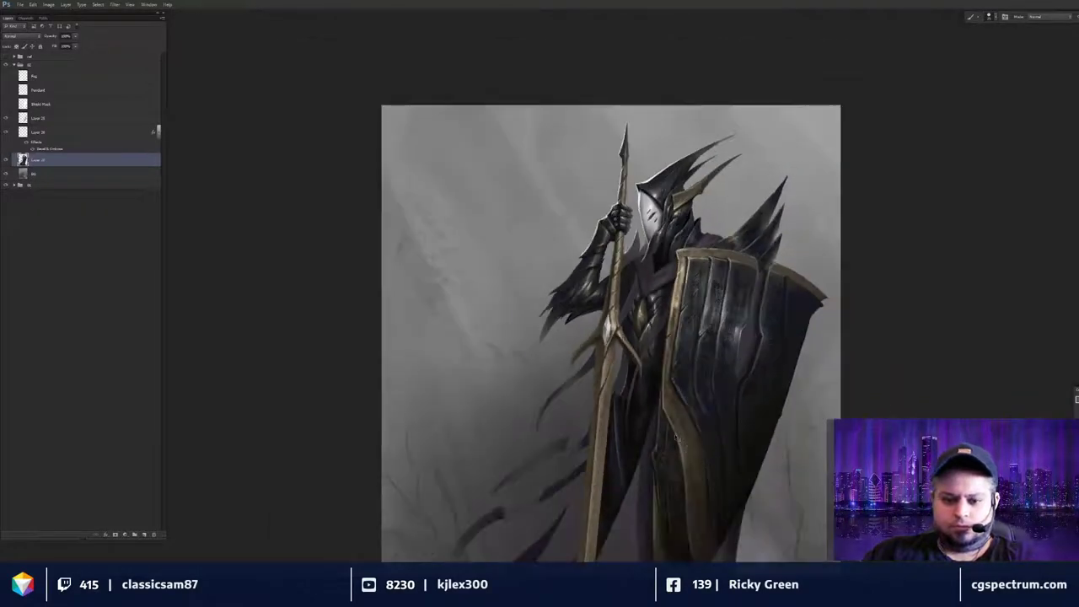
scroll(676, 433, up, 3)
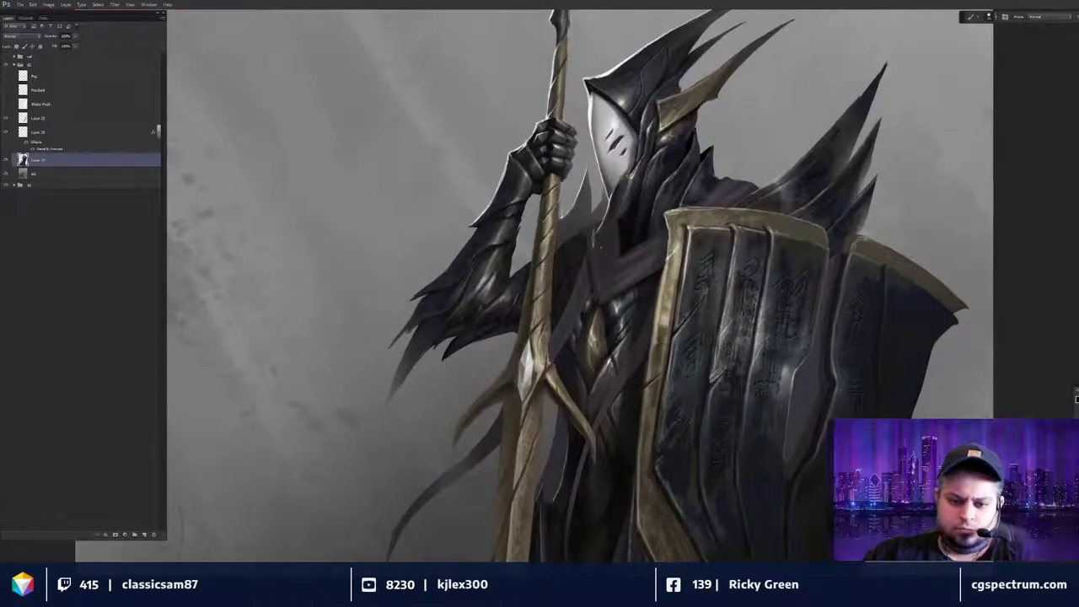
Pick a near-black reddish grey as the paint colour and deepen the shading around the scarf and neck opening.
click(1076, 399)
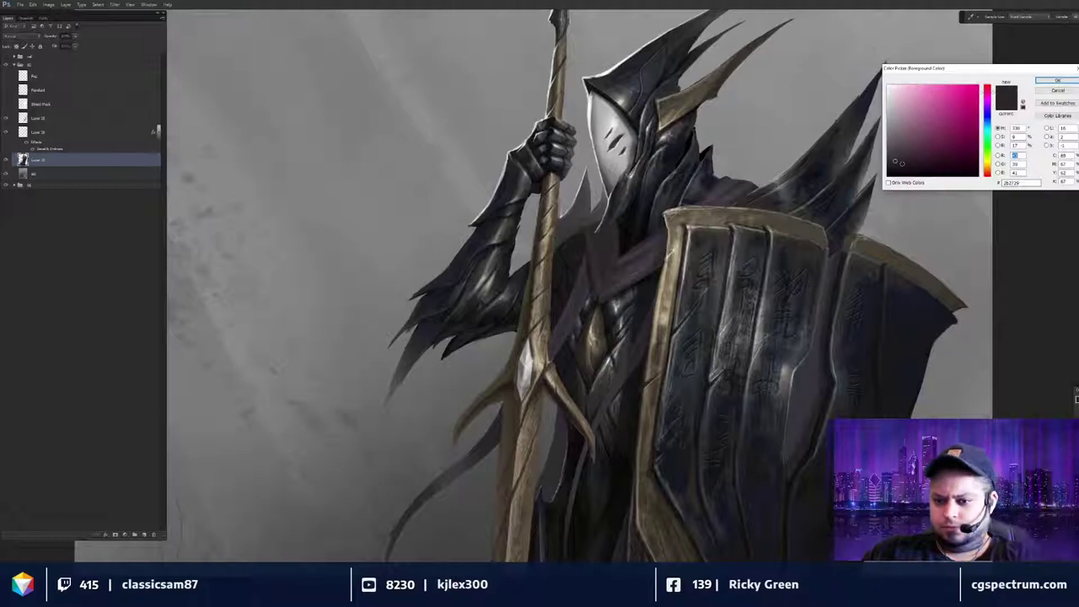
click(899, 162)
click(1056, 80)
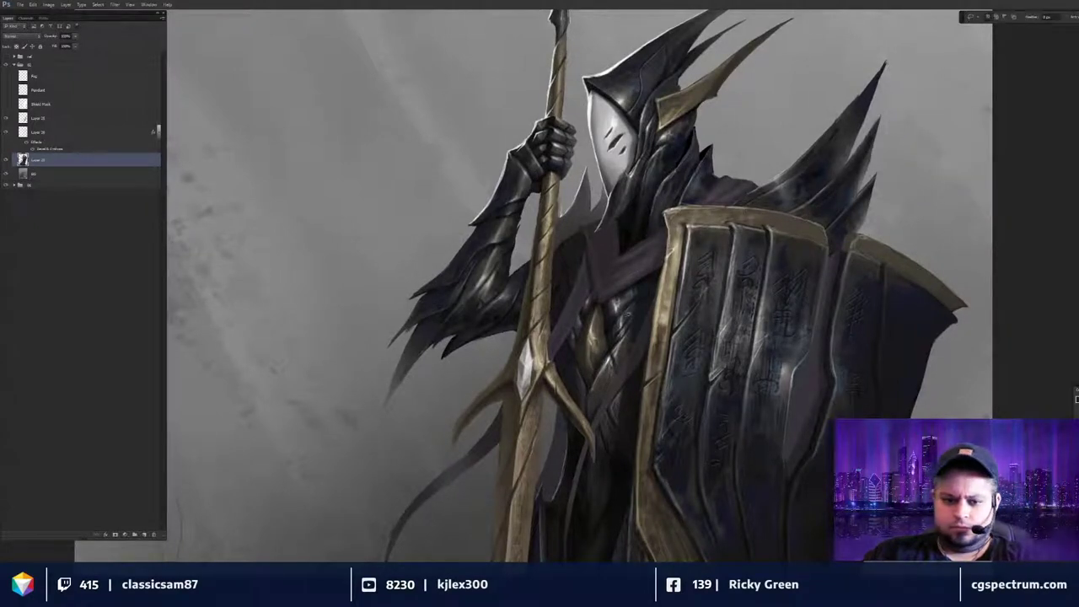
drag(654, 250, 682, 274)
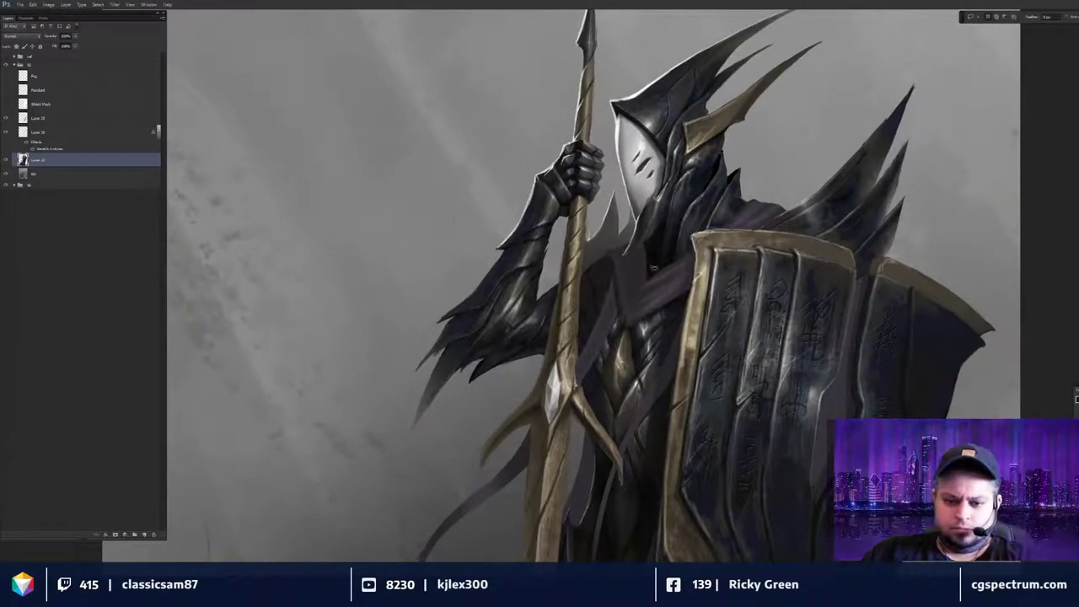
key(b)
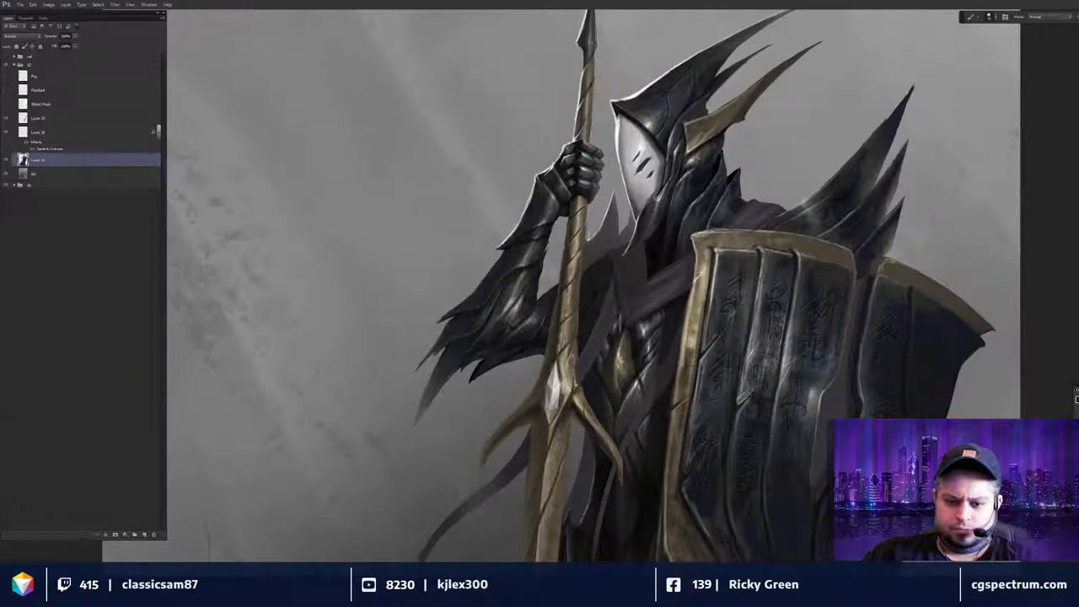
key(l)
key(b)
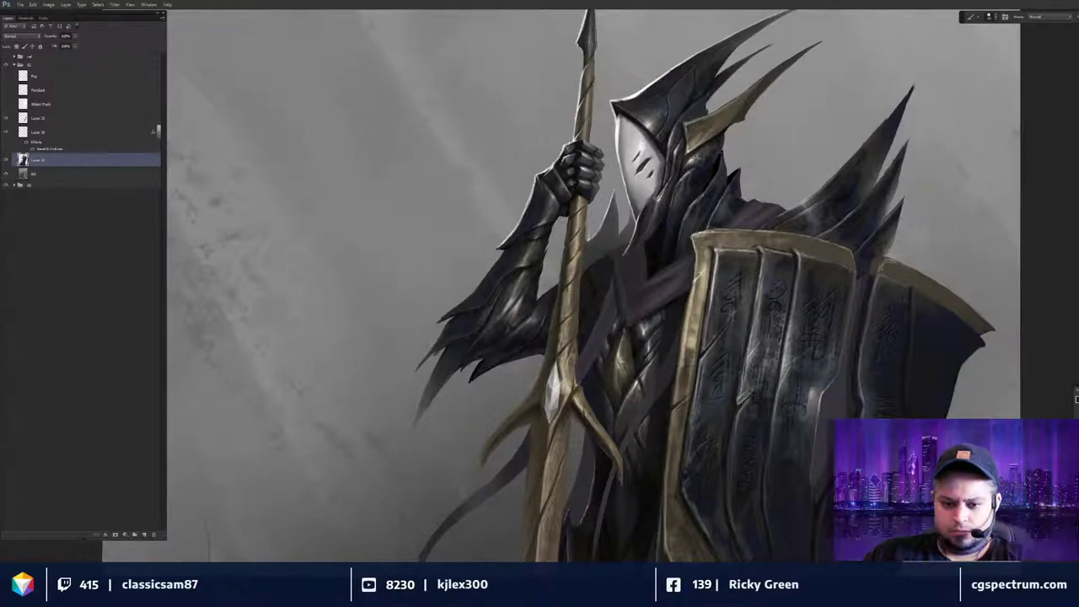
Check the shaded scarf, torso armour and spear guard up close against the rest of the figure.
key(ctrl+minus)
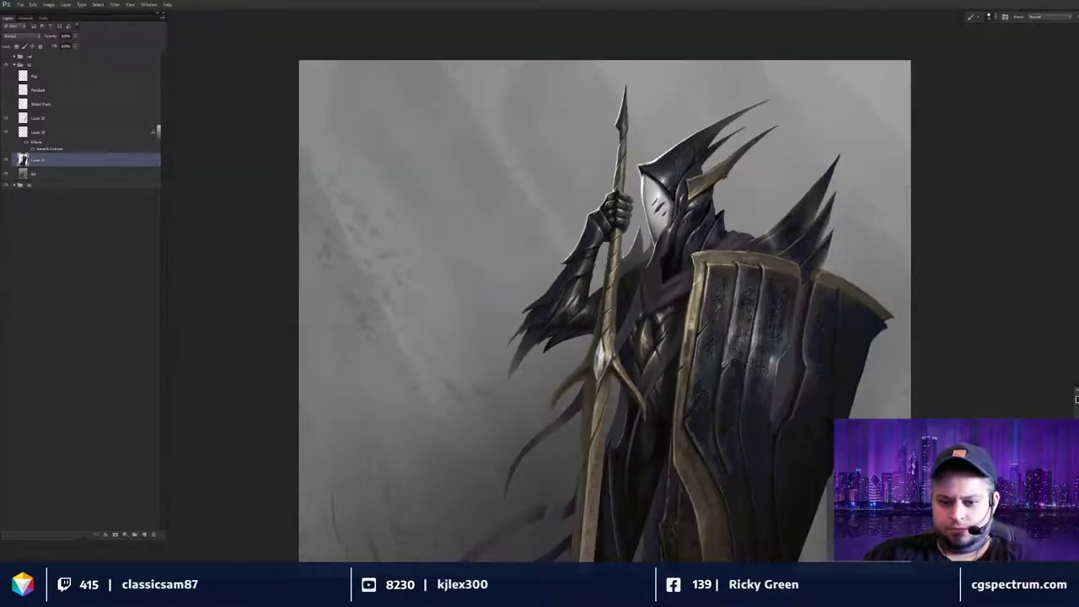
key(ctrl+plus)
key(ctrl+plus)
drag(671, 339, 707, 198)
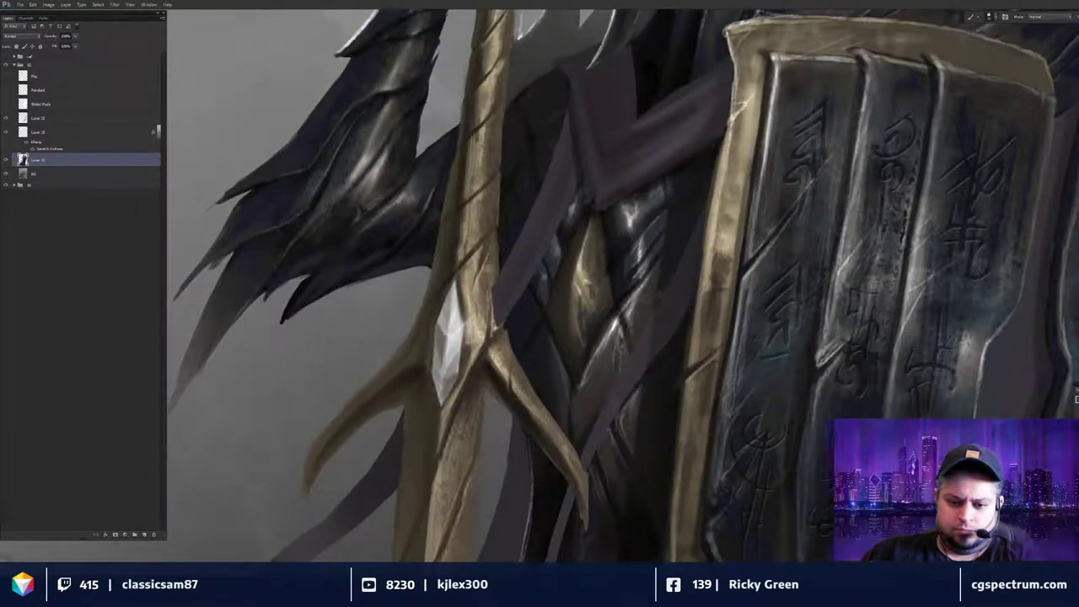
scroll(654, 319, down, 2)
scroll(653, 319, up, 2)
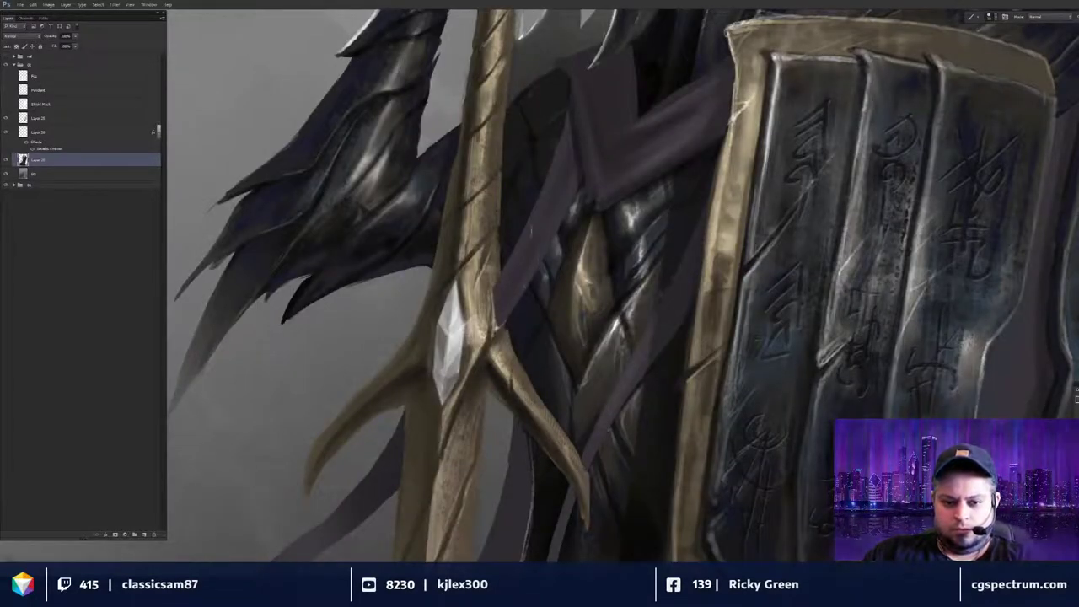
Review the whole figure's colour balance from the helmet and shield down to the spear shaft and lower cape.
key(ctrl+minus)
key(ctrl+minus)
key(ctrl+minus)
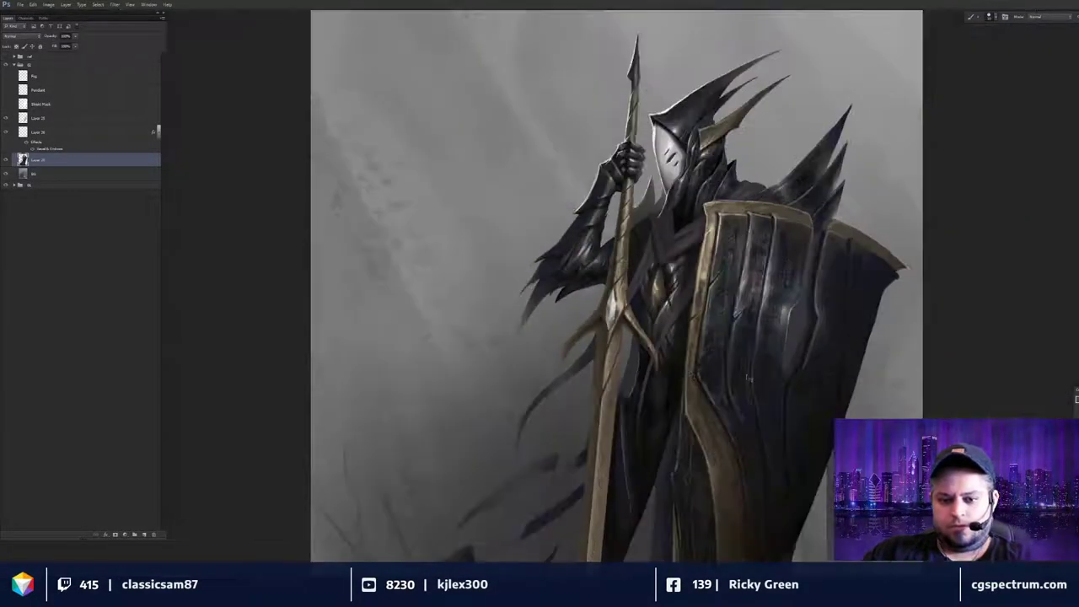
key(ctrl+minus)
drag(803, 378, 722, 364)
scroll(730, 358, up, 1)
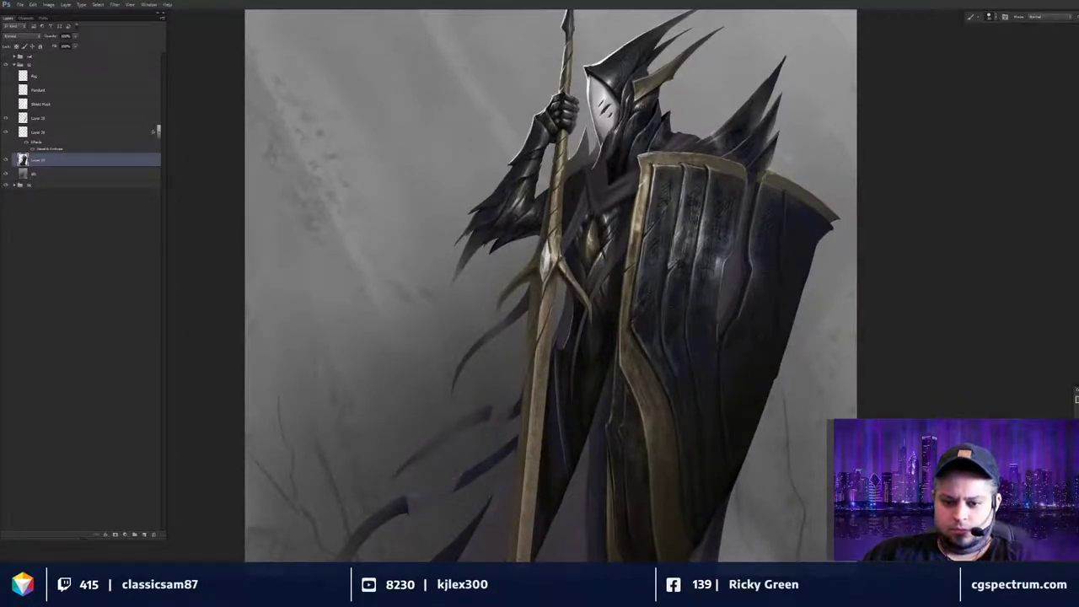
key(ctrl+minus)
key(ctrl+minus)
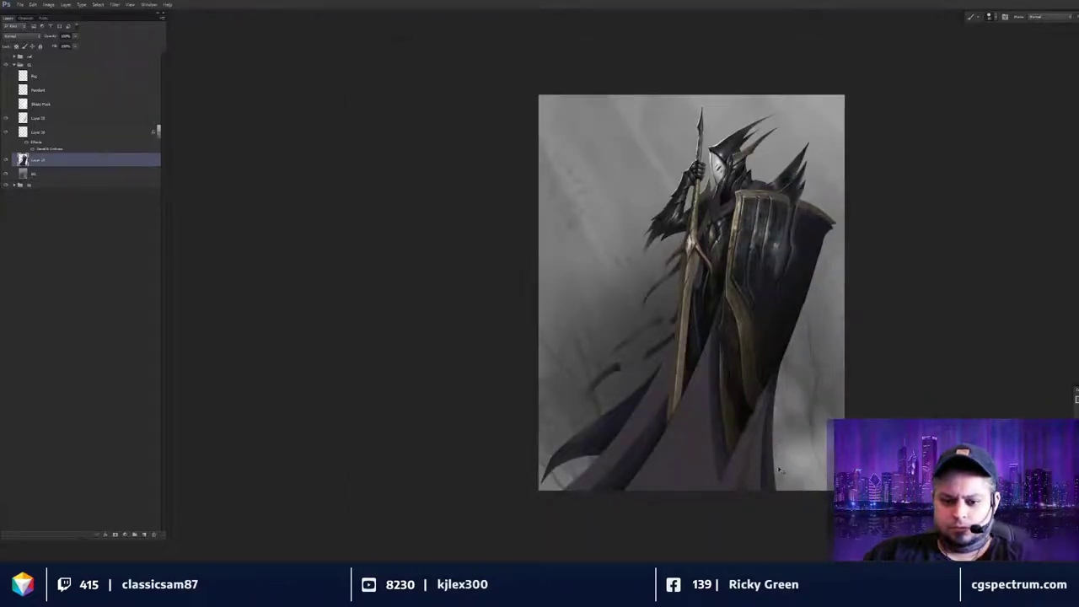
scroll(789, 377, up, 3)
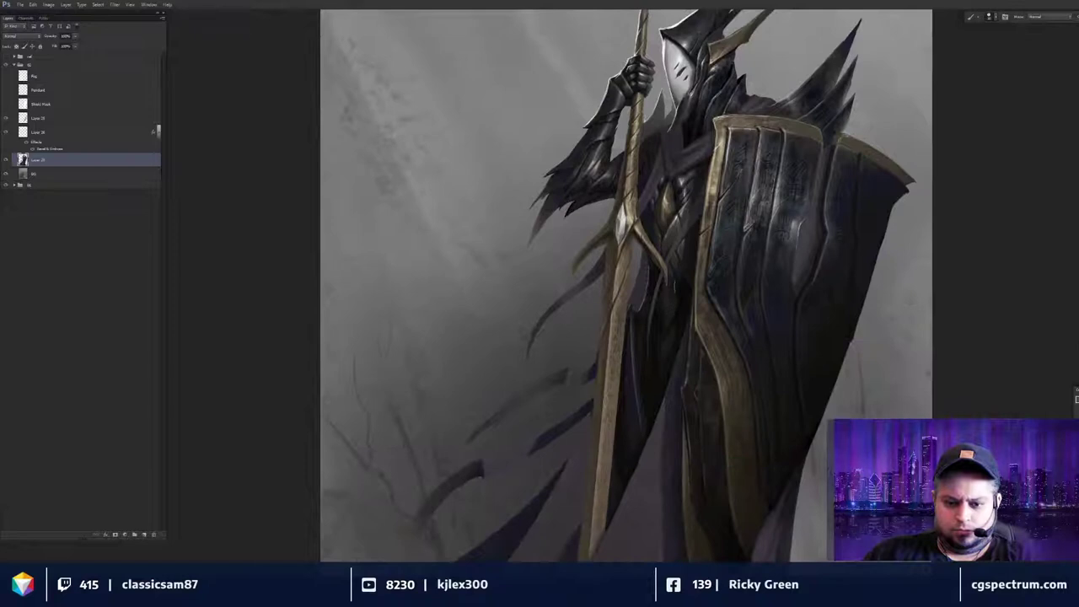
drag(681, 274, 653, 384)
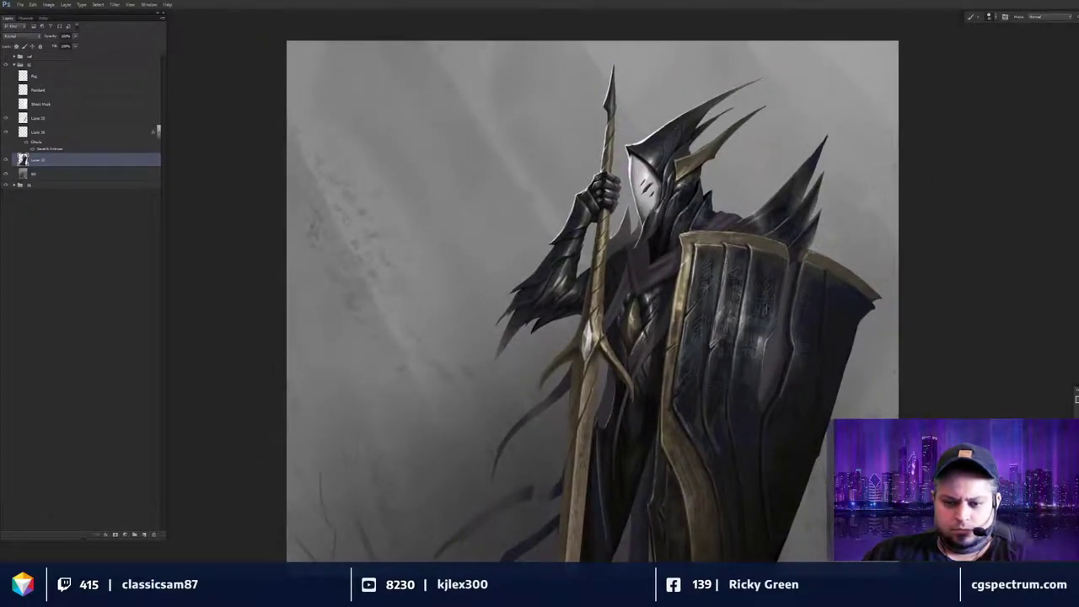
drag(707, 412, 689, 199)
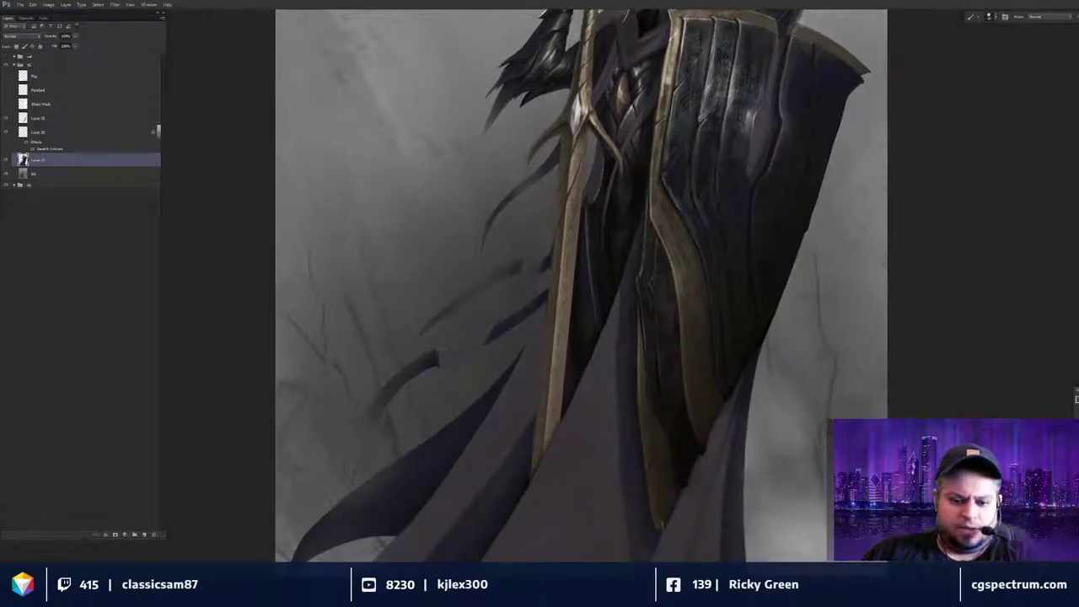
drag(677, 356, 670, 513)
key(ctrl+plus)
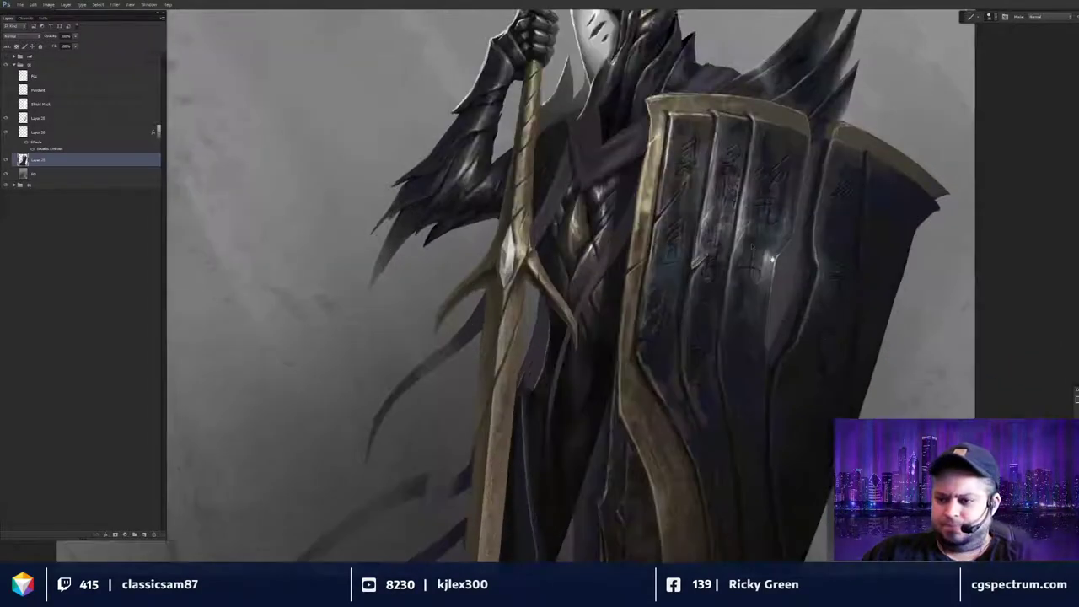
drag(773, 260, 725, 270)
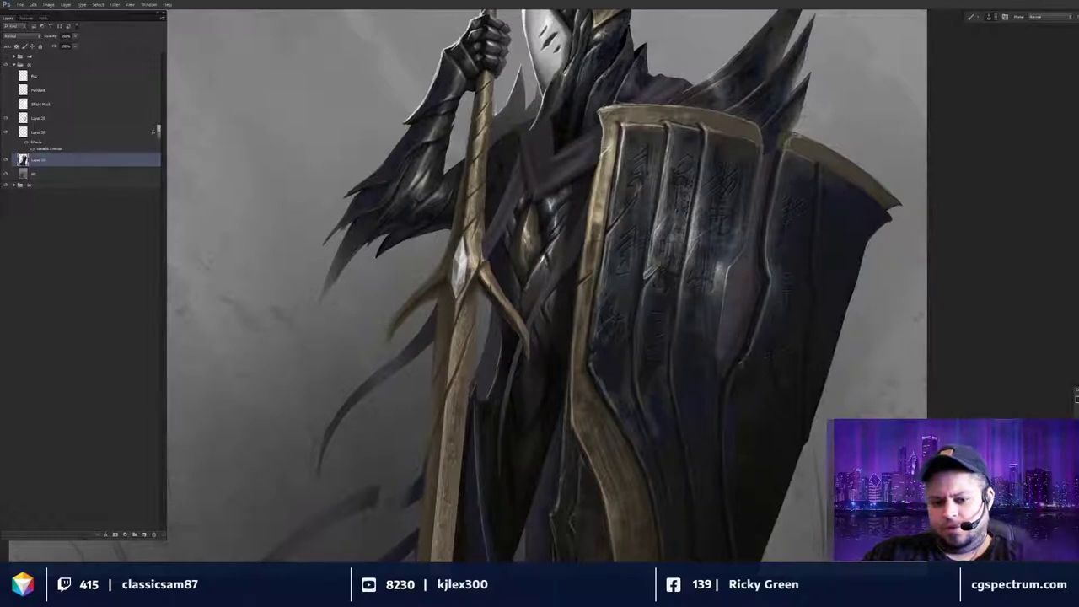
Toggle the last brush edit off and on to compare the torso and scarf tones.
drag(667, 292, 669, 296)
key(ctrl+z)
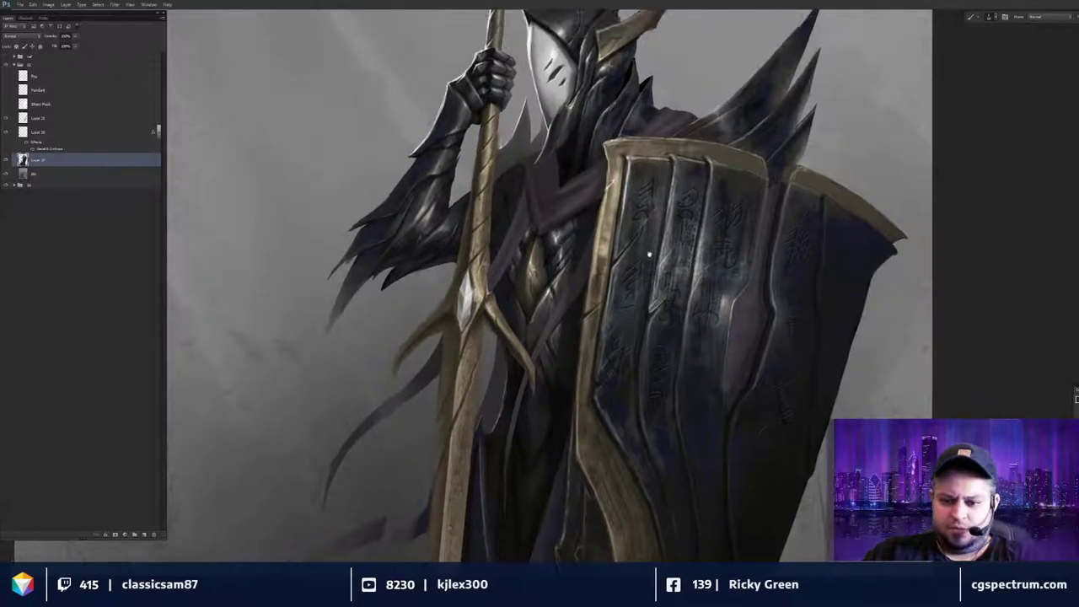
key(ctrl+z)
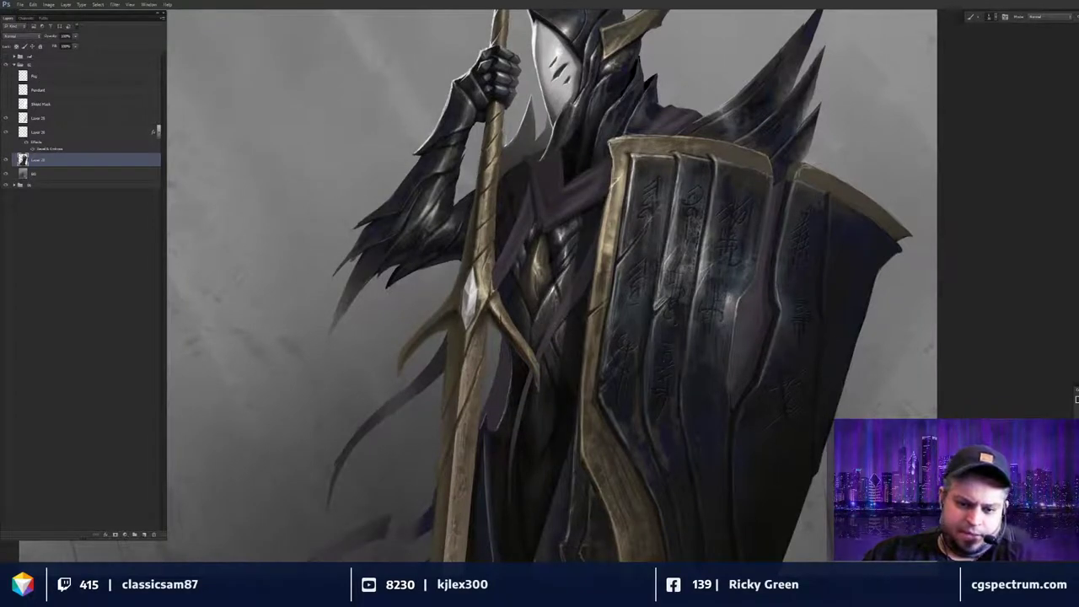
key(ctrl+z)
drag(579, 387, 667, 404)
drag(663, 354, 667, 374)
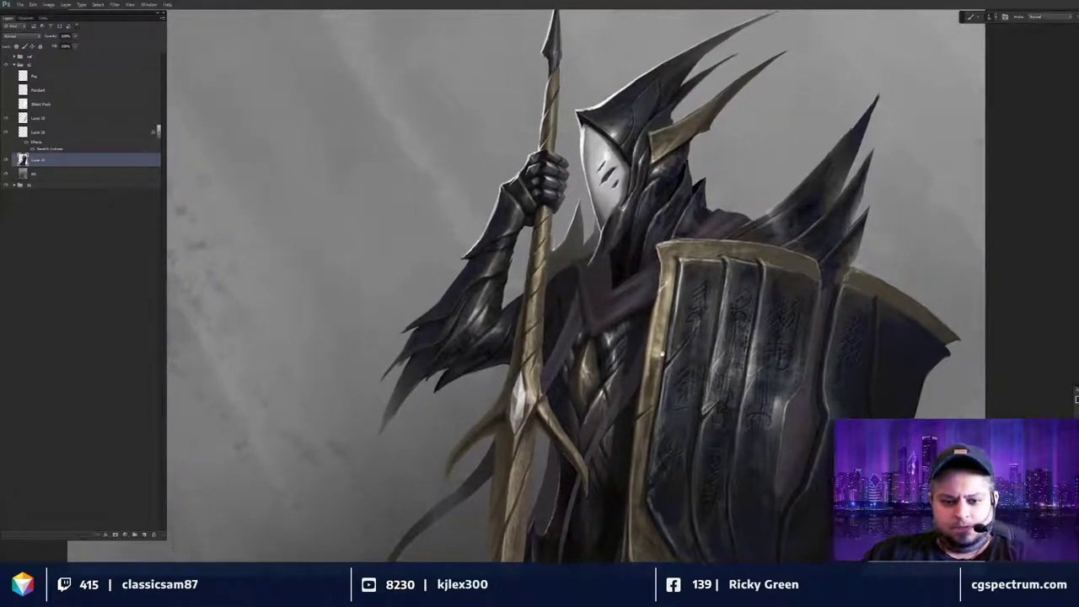
Inspect the scarf, neck area and torso armour up close and undo the last brush edit.
key(ctrl+plus)
key(ctrl+plus)
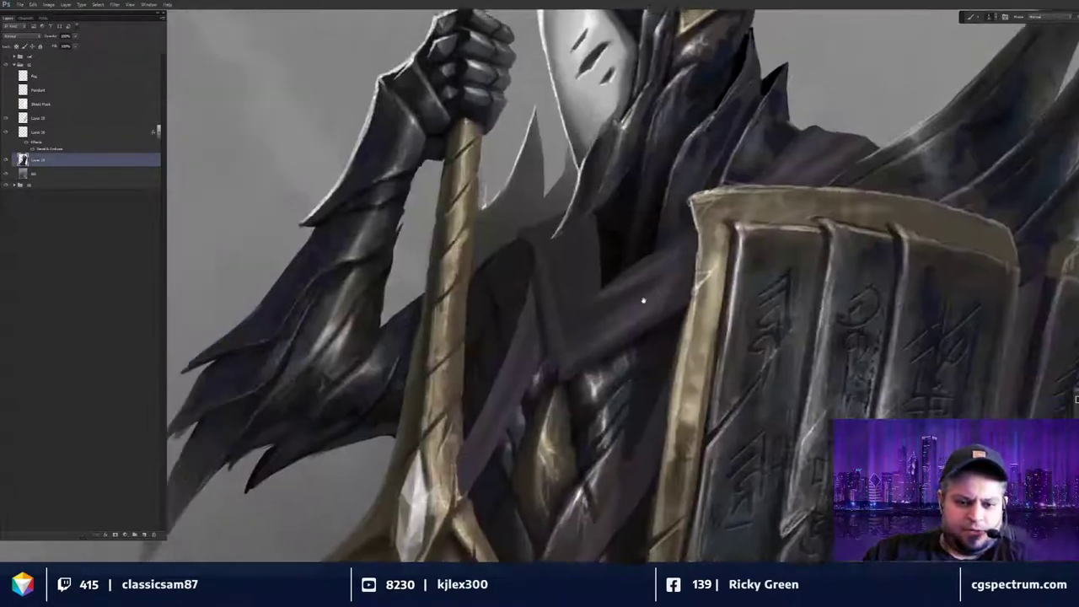
drag(643, 298, 683, 299)
drag(573, 235, 579, 275)
scroll(574, 286, down, 3)
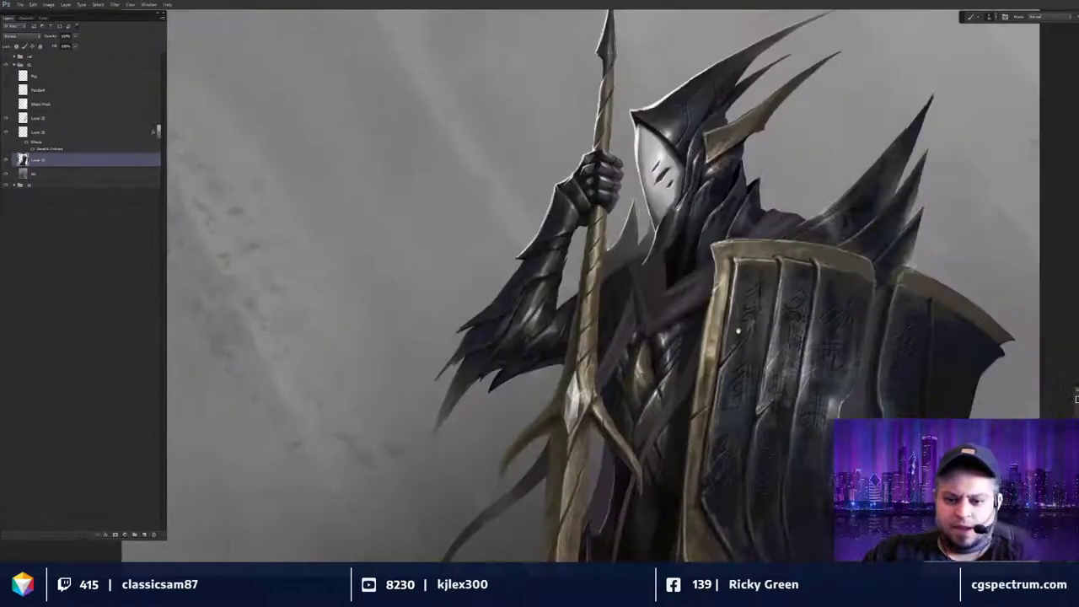
key(ctrl+z)
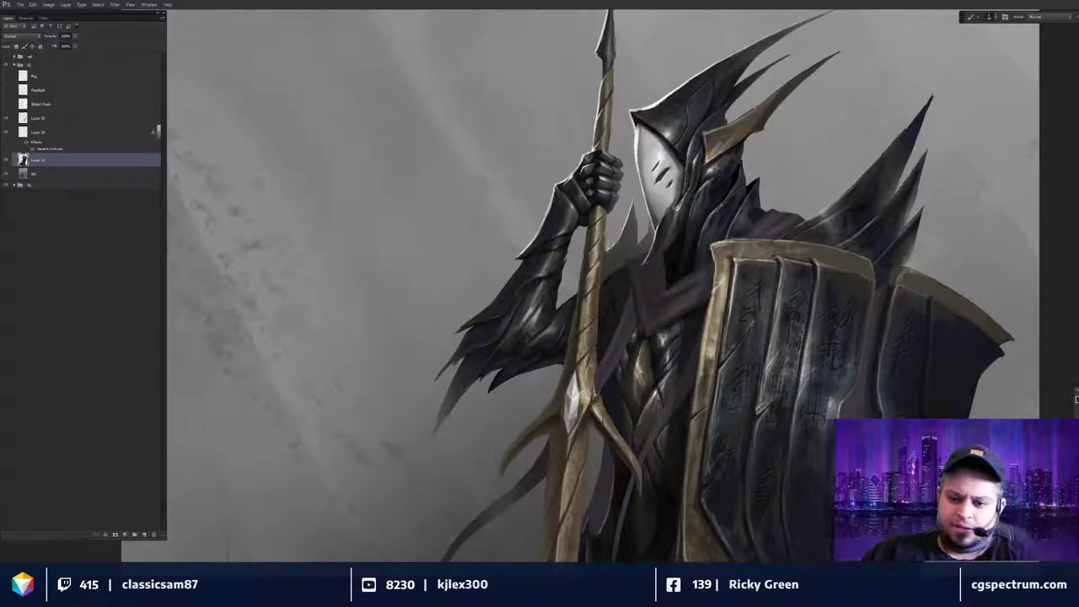
Review the complete composition from a distance, comparing the scarf, shield and cape tones.
scroll(765, 353, down, 4)
scroll(751, 385, up, 1)
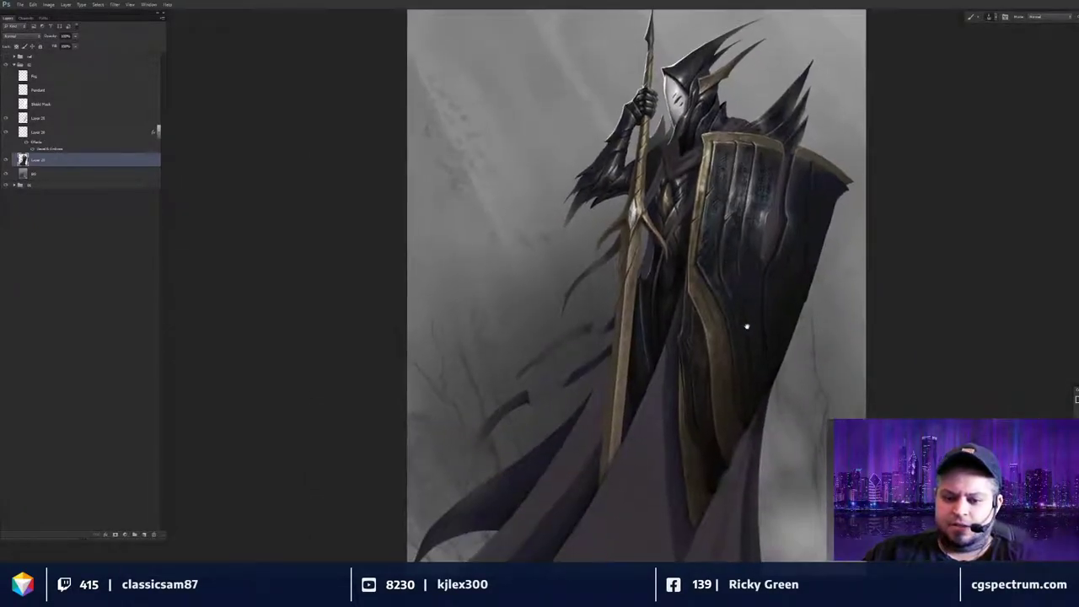
mouse_move(747, 327)
mouse_down()
mouse_move(739, 369)
mouse_move(750, 311)
mouse_up()
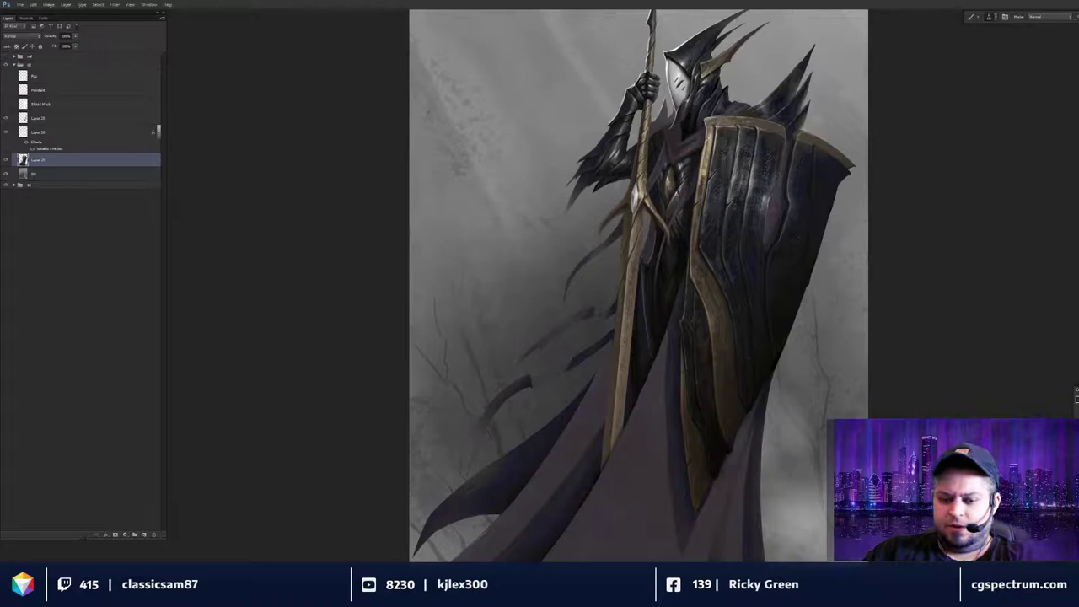
drag(666, 240, 655, 255)
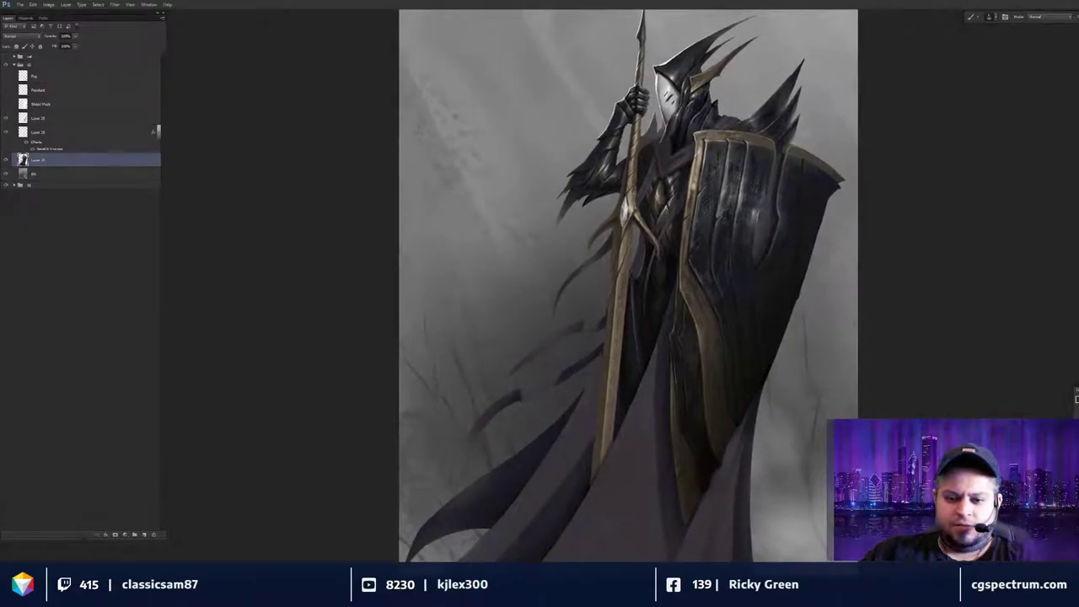
drag(684, 301, 678, 338)
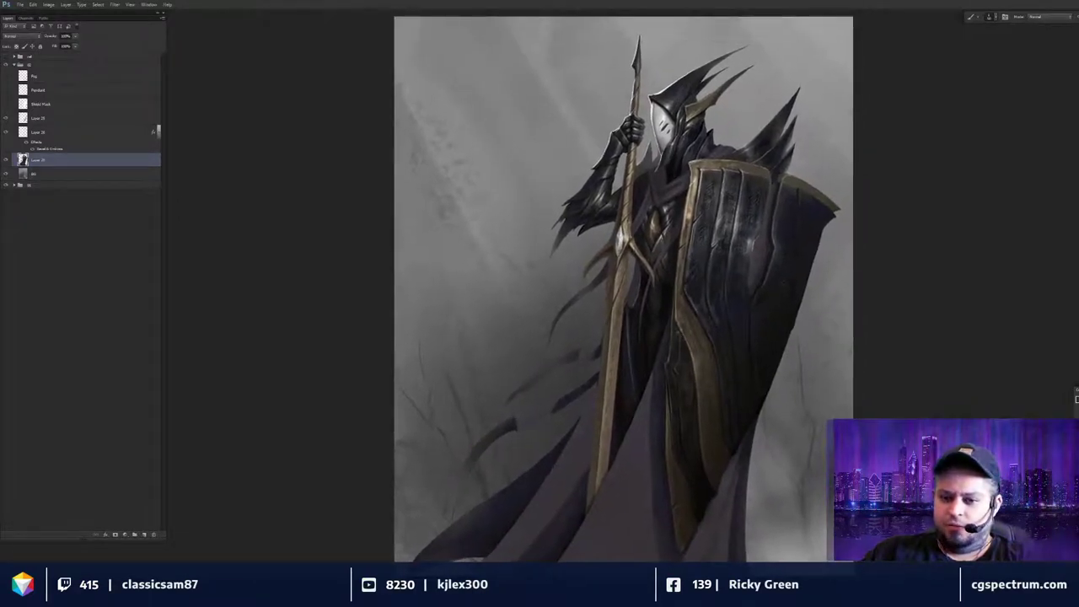
Step back through the recent brush edits on the torso and scarf to undo them.
key(ctrl+alt+z)
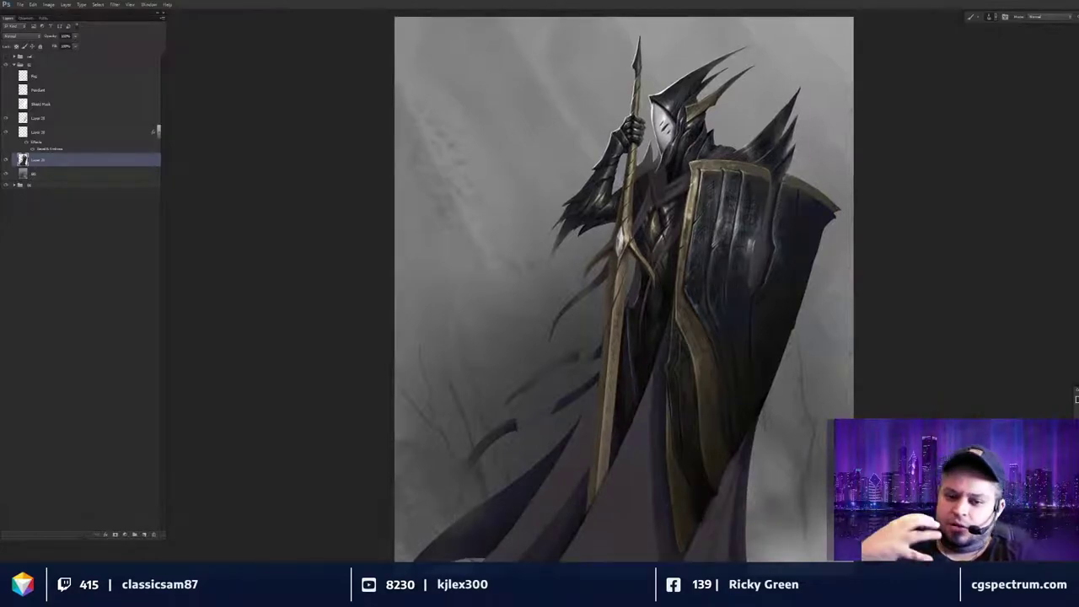
key(ctrl+alt+z)
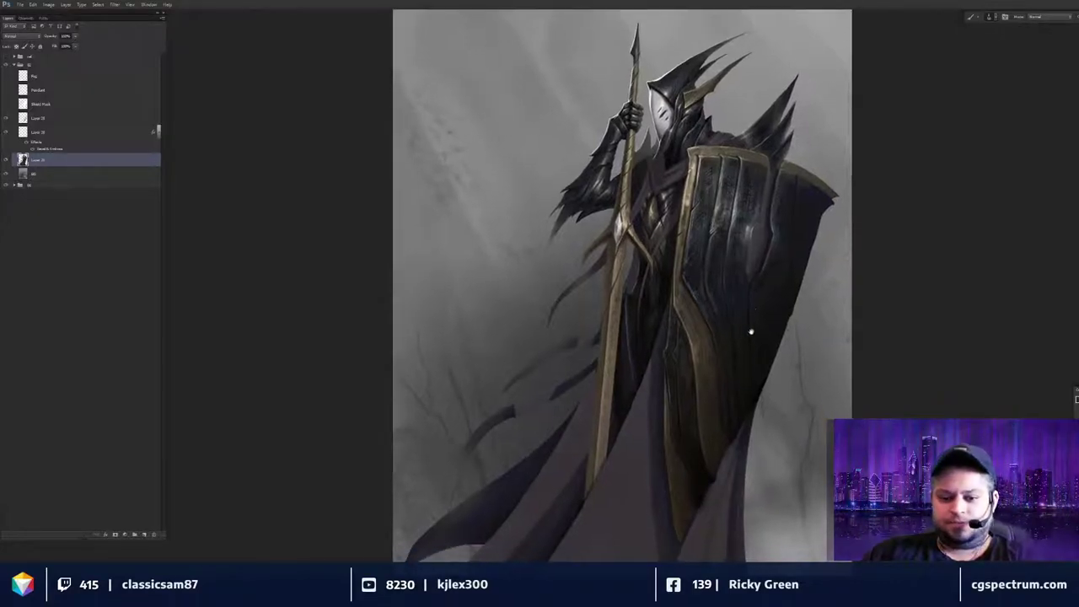
key(ctrl+alt+z)
key(ctrl+alt+z)
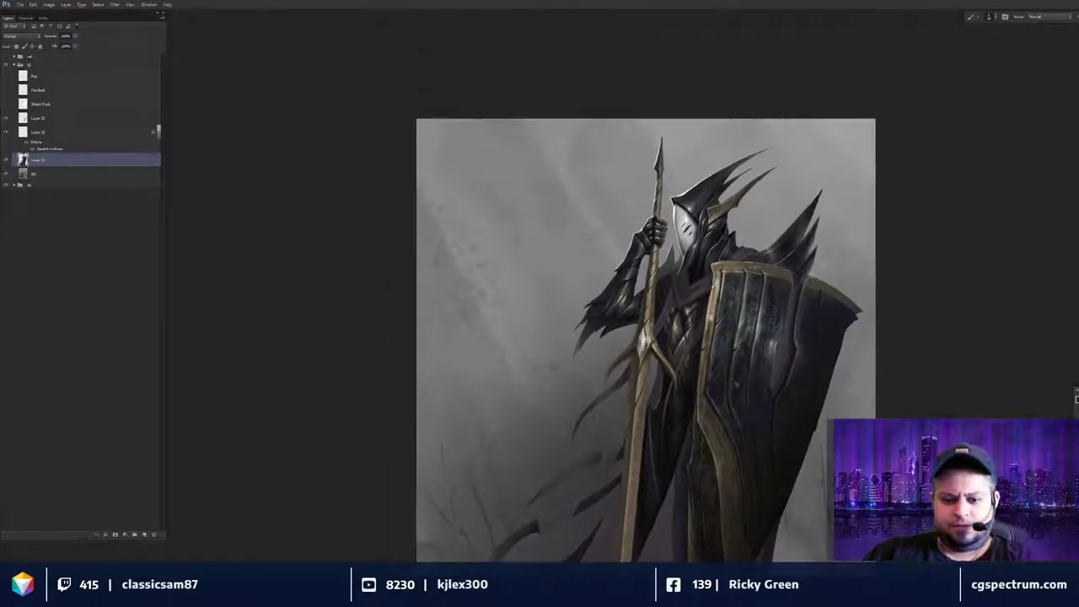
Inspect the torso and waist armour beside the spear, comparing the last brush edit off and on.
scroll(732, 409, up, 3)
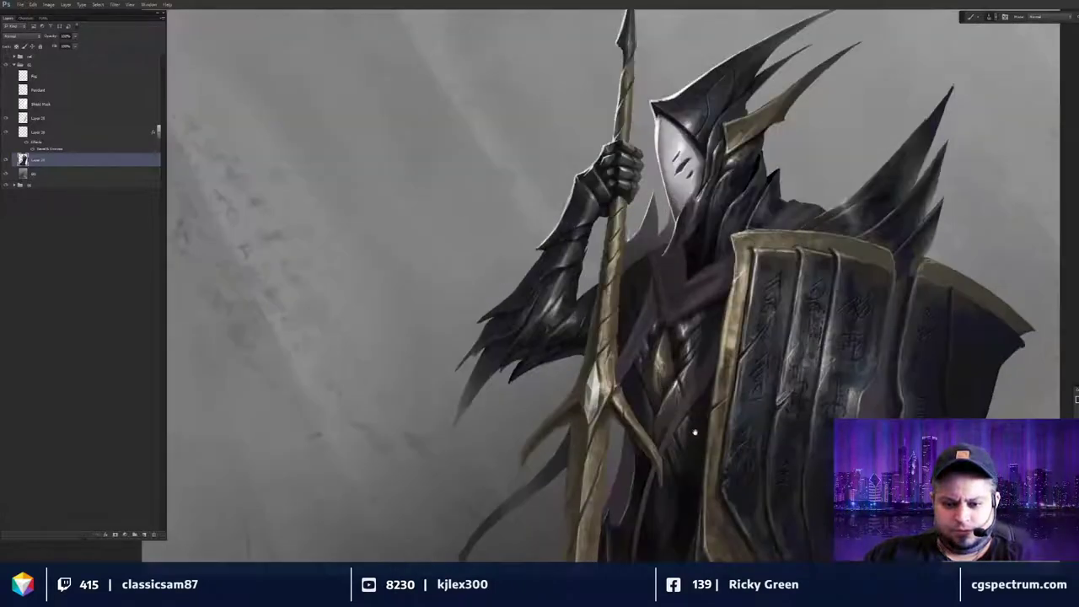
drag(662, 372, 671, 314)
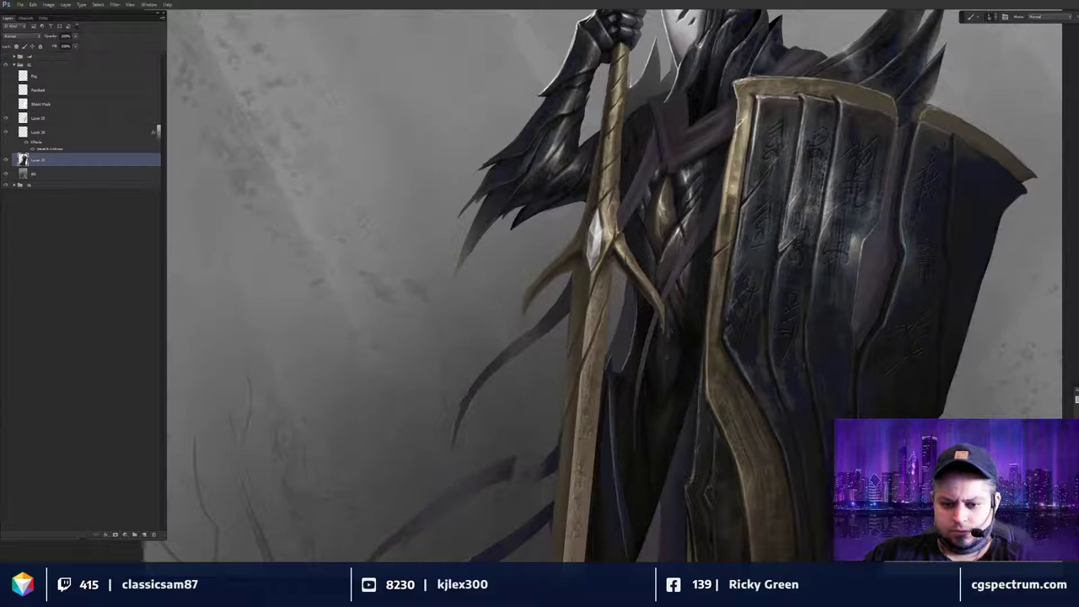
key(ctrl+alt+z)
key(ctrl+shift+z)
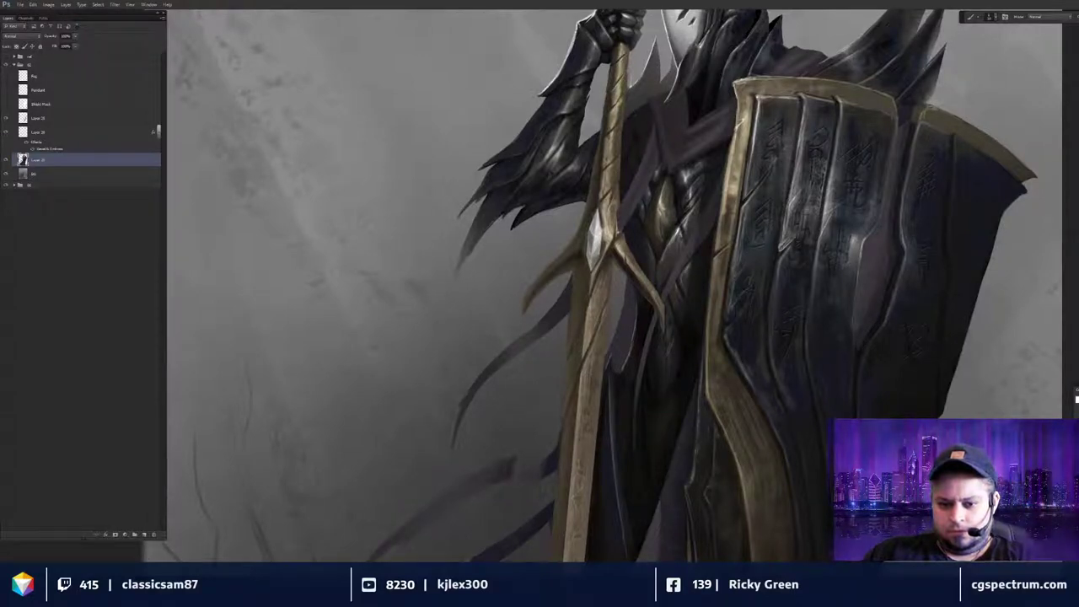
drag(688, 267, 682, 365)
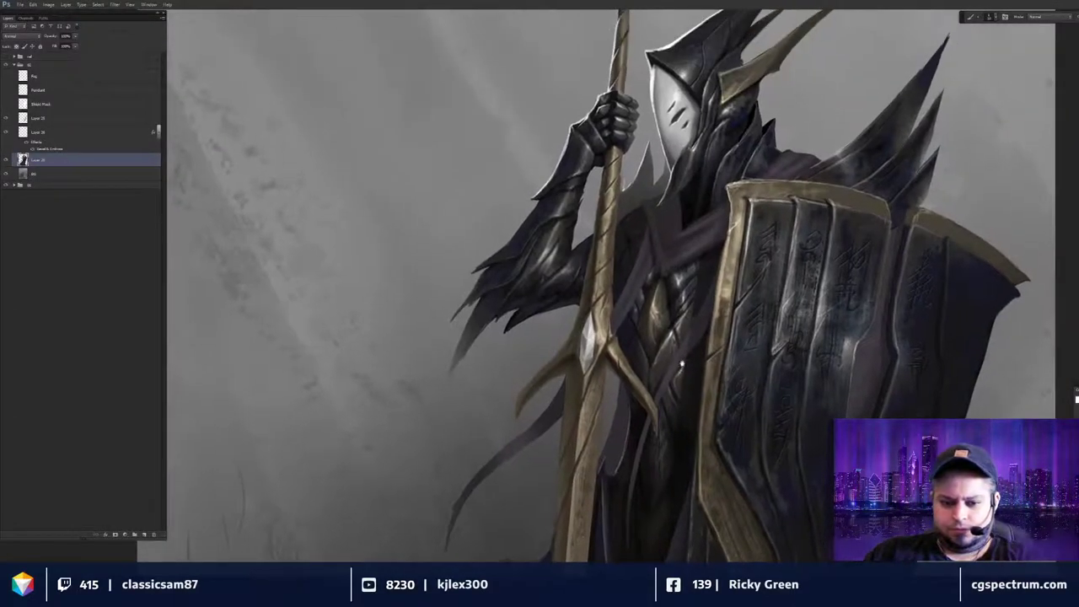
Examine the scarf, torso plates, raised forearm and gauntlet up close for colour and edge quality.
key(ctrl+plus)
key(ctrl+plus)
drag(687, 304, 702, 307)
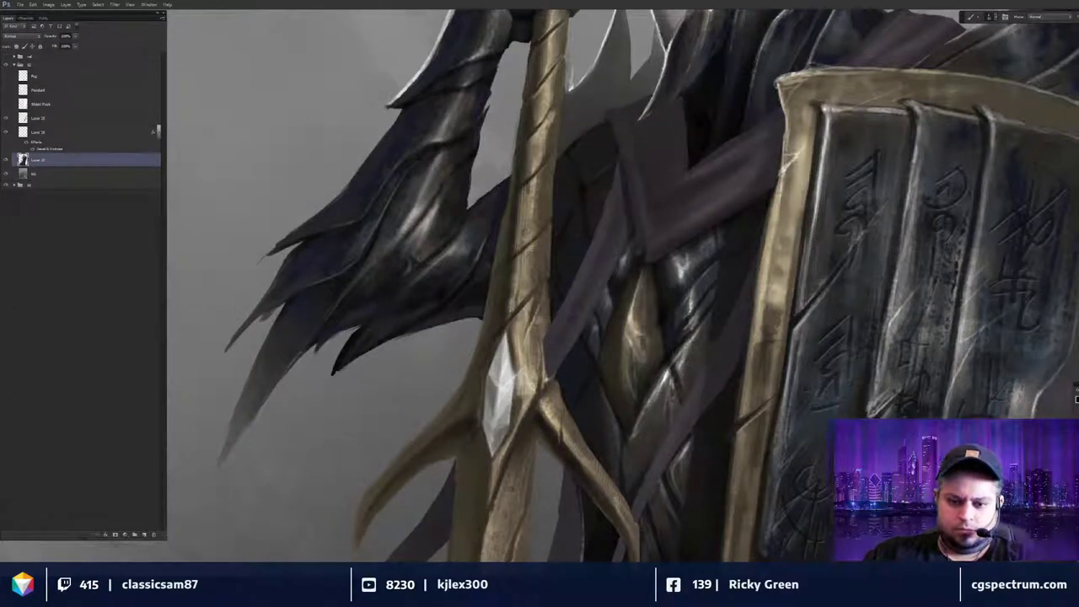
drag(639, 290, 803, 344)
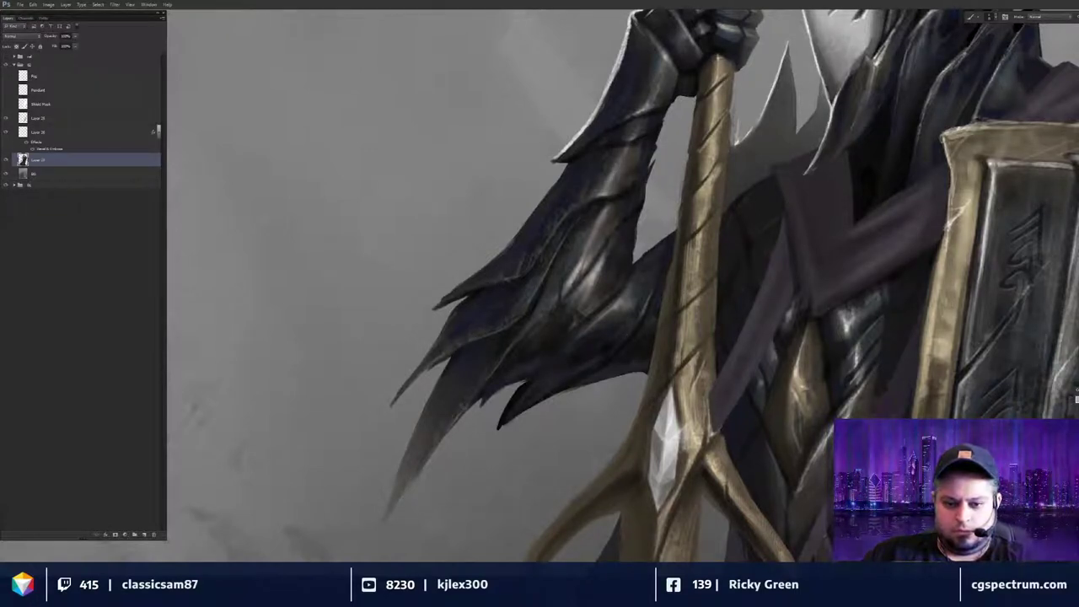
drag(590, 245, 582, 330)
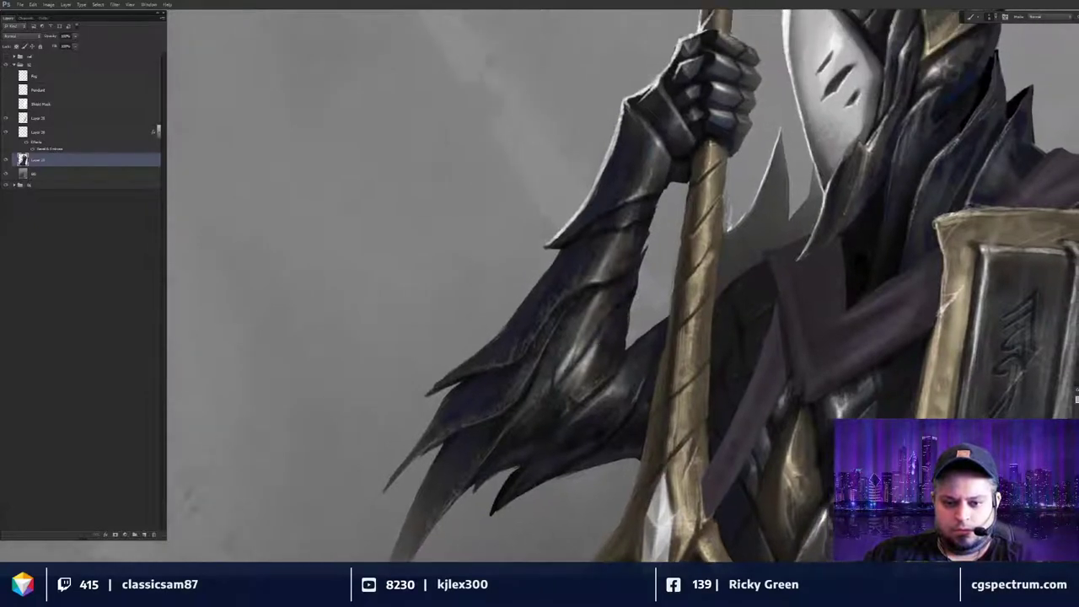
scroll(624, 287, up, 3)
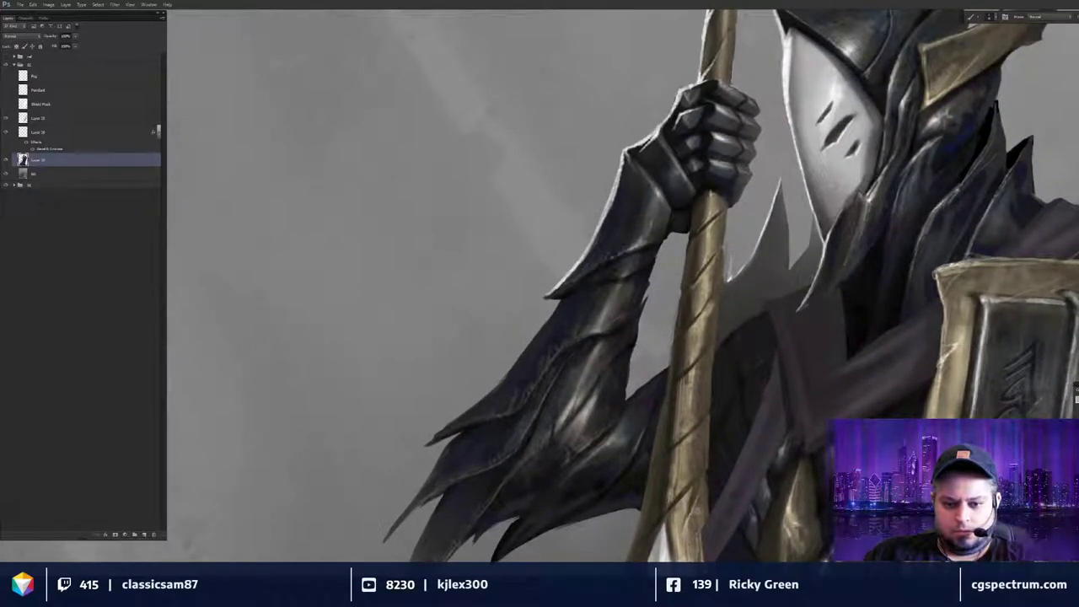
mouse_move(647, 229)
mouse_down()
mouse_move(638, 260)
mouse_move(650, 231)
mouse_up()
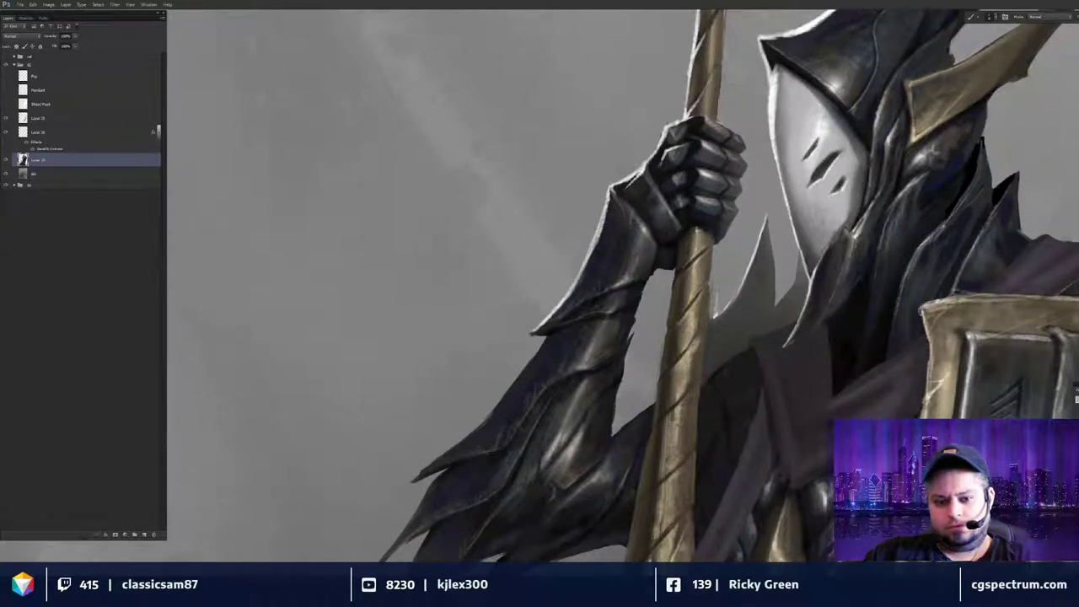
scroll(656, 286, down, 1)
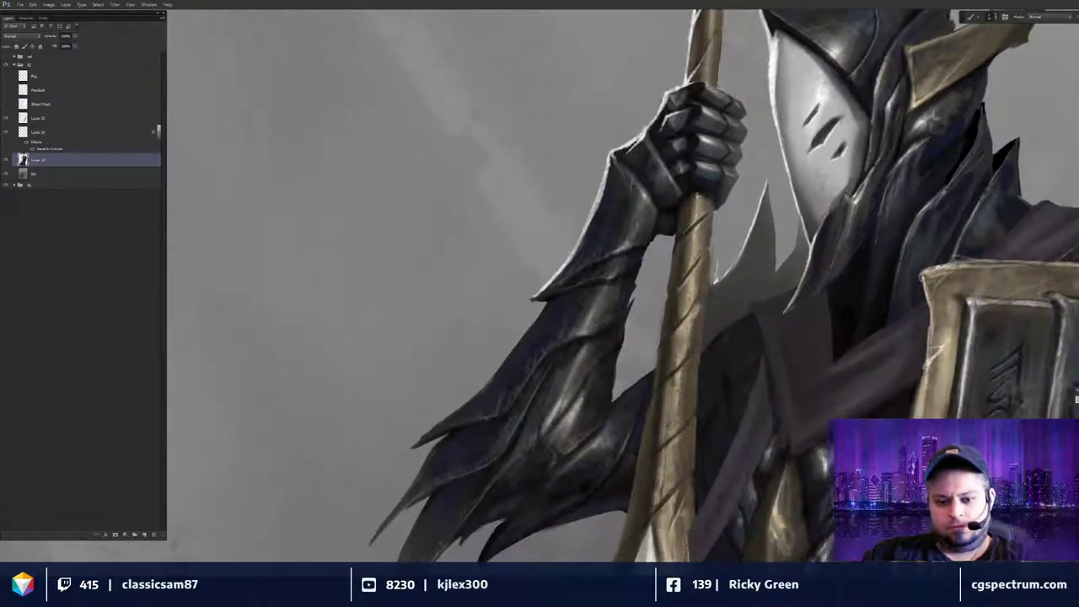
scroll(656, 287, down, 2)
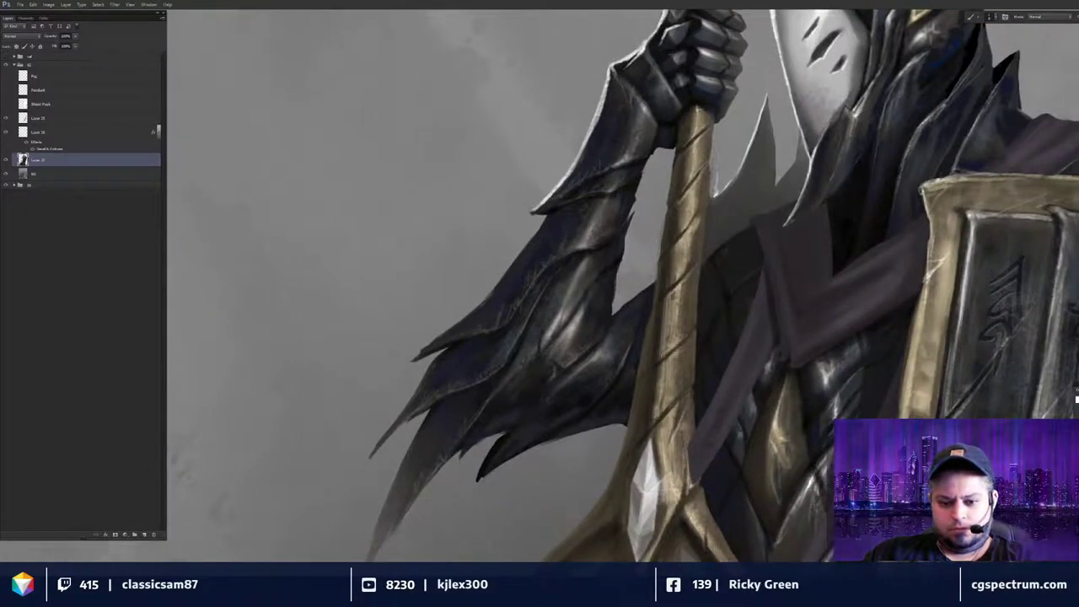
scroll(683, 330, down, 2)
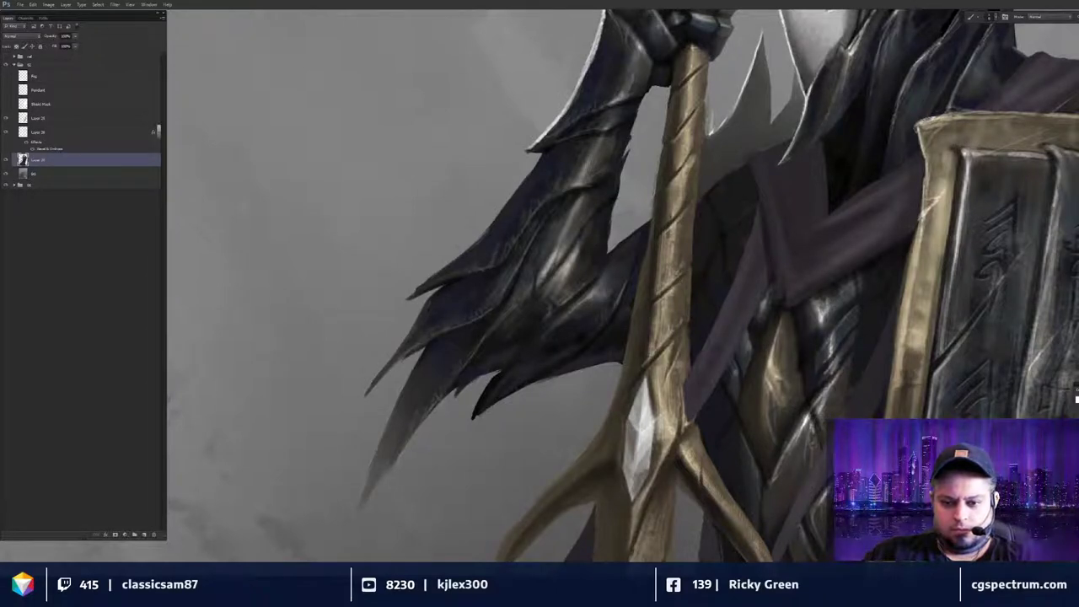
Touch up the gold spear's edge beside the crystal and scarf strap, and brush the shaft just below the crossguard.
key(ctrl+minus)
key(ctrl+minus)
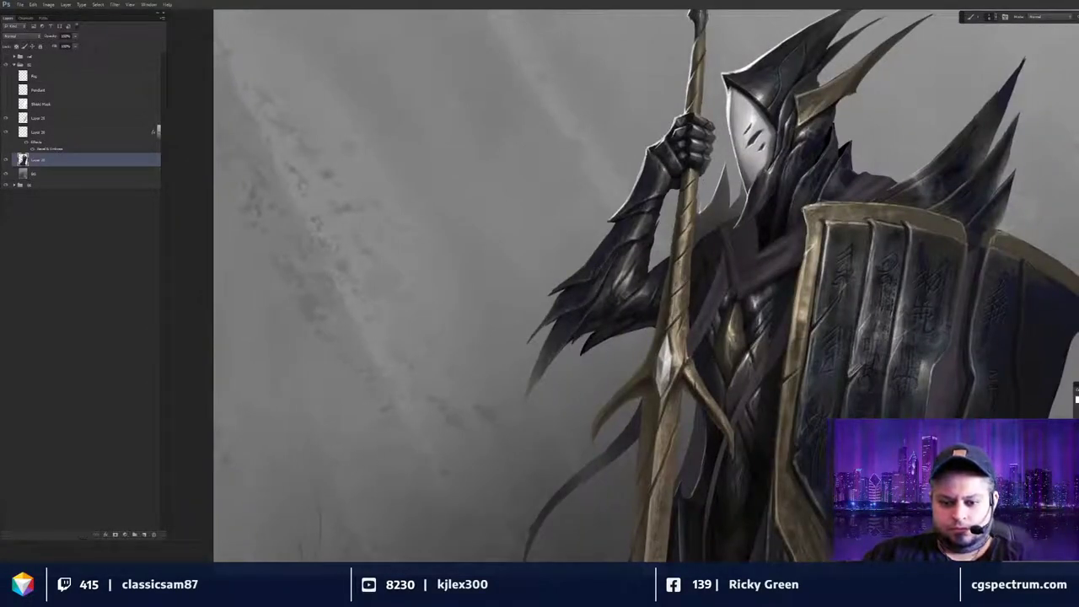
drag(681, 385, 675, 301)
key(ctrl+plus)
key(ctrl+plus)
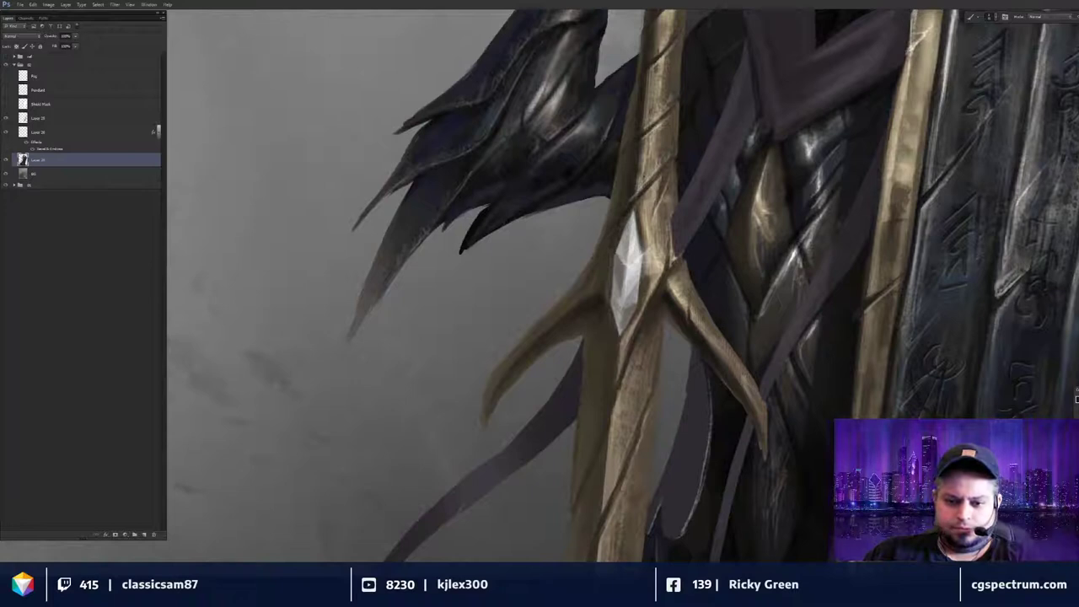
scroll(624, 287, up, 1)
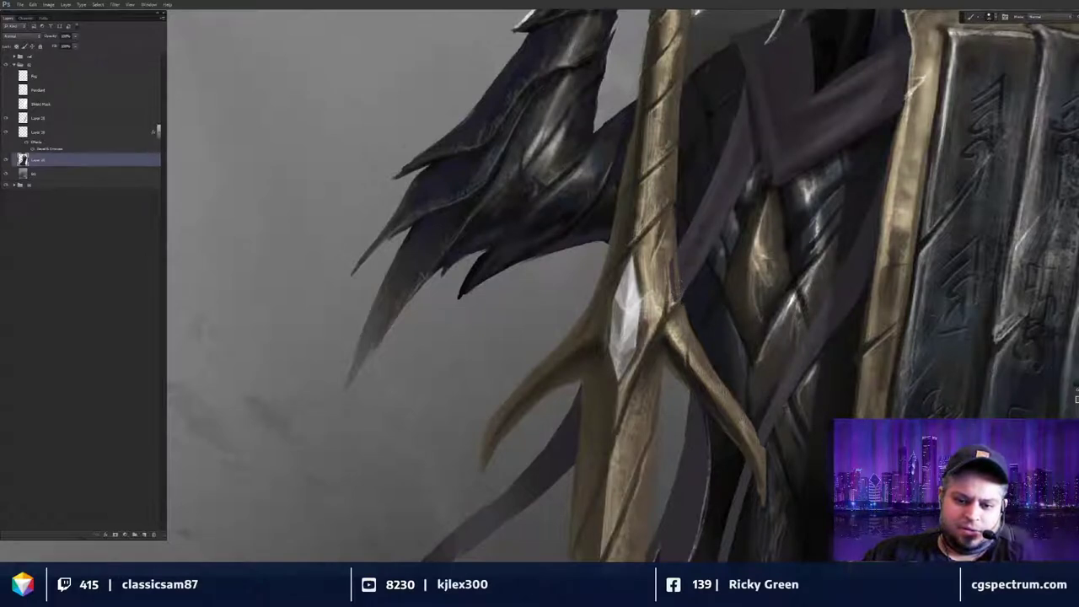
drag(673, 256, 675, 296)
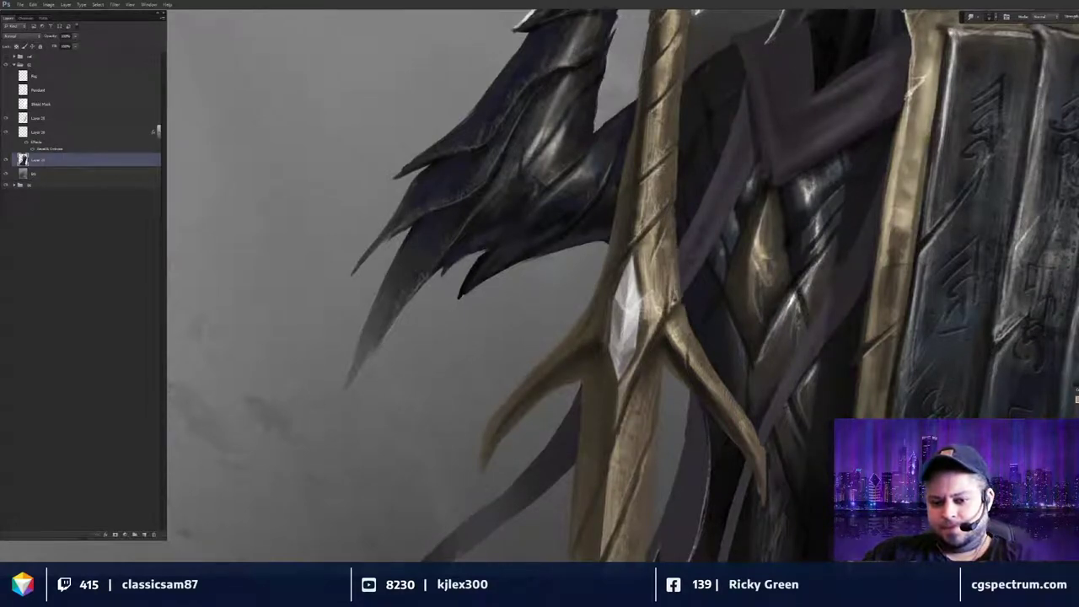
key(b)
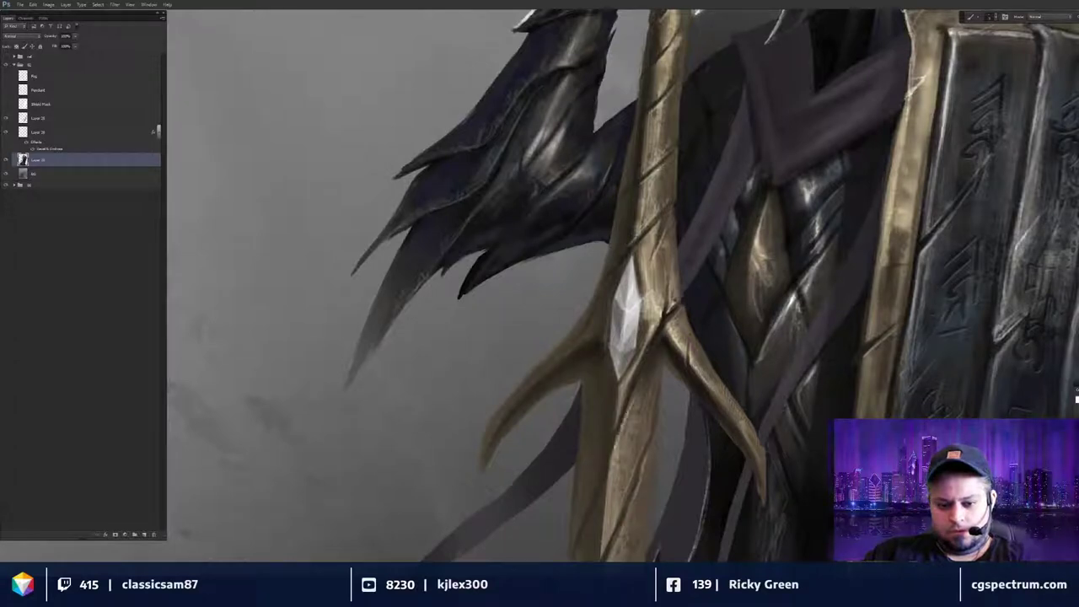
drag(631, 450, 640, 352)
drag(614, 454, 640, 384)
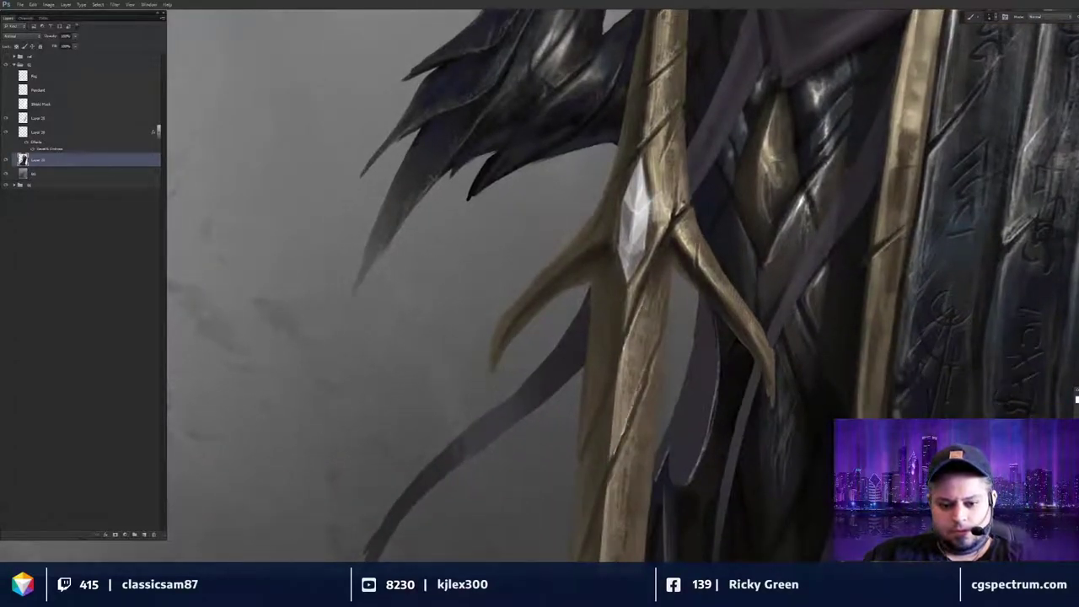
Check the spear's crossguard, crystal and shaft against the whole figure, both up close and from a distance.
key(ctrl+minus)
key(ctrl+minus)
key(ctrl+minus)
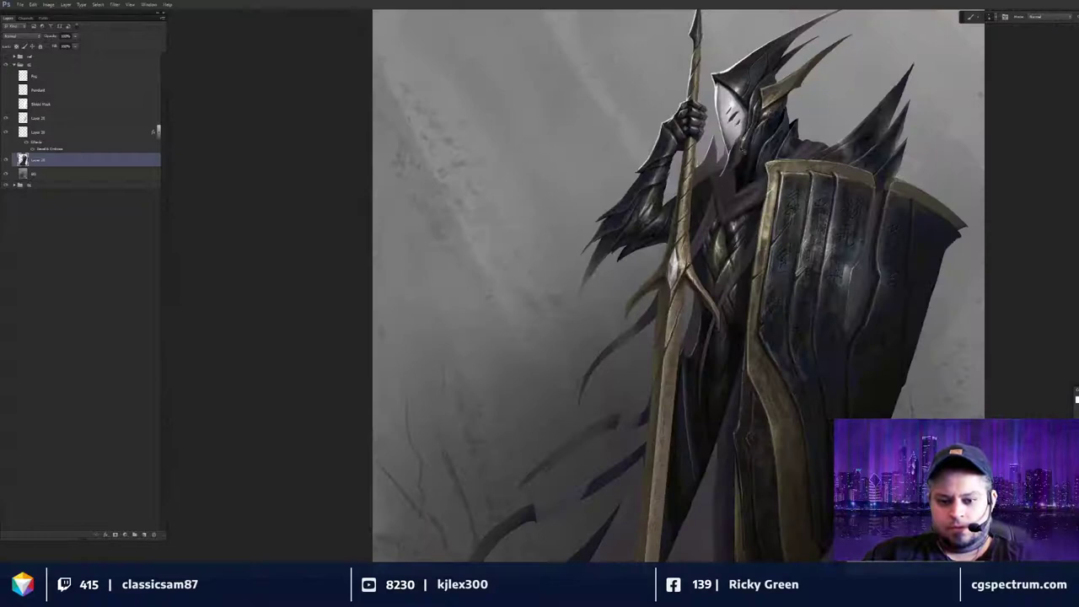
key(ctrl+minus)
key(ctrl+plus)
key(ctrl+plus)
key(ctrl+plus)
key(ctrl+plus)
drag(656, 434, 668, 320)
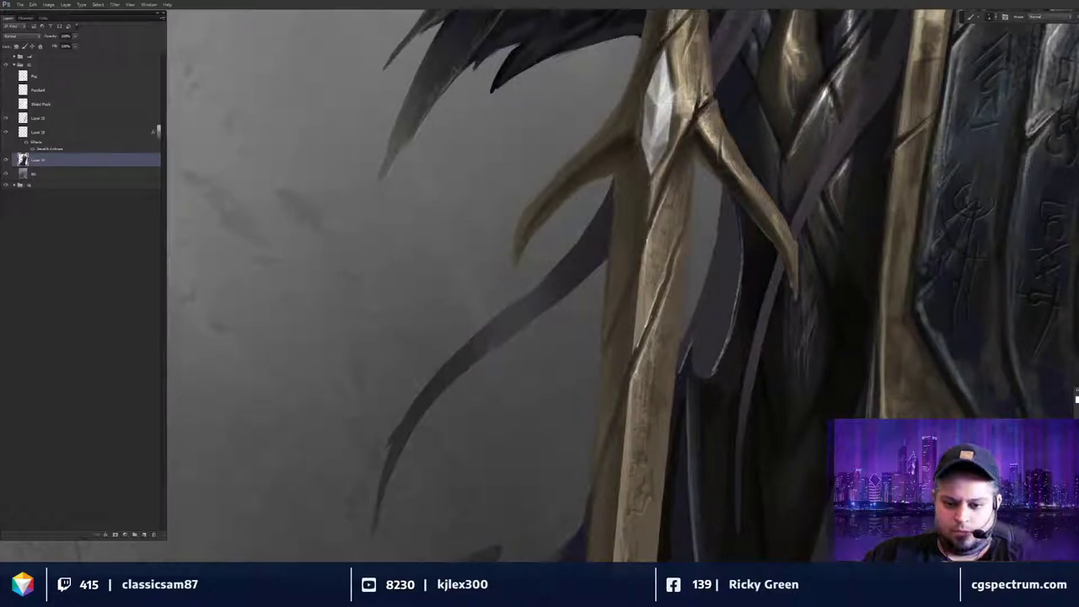
drag(662, 282, 658, 339)
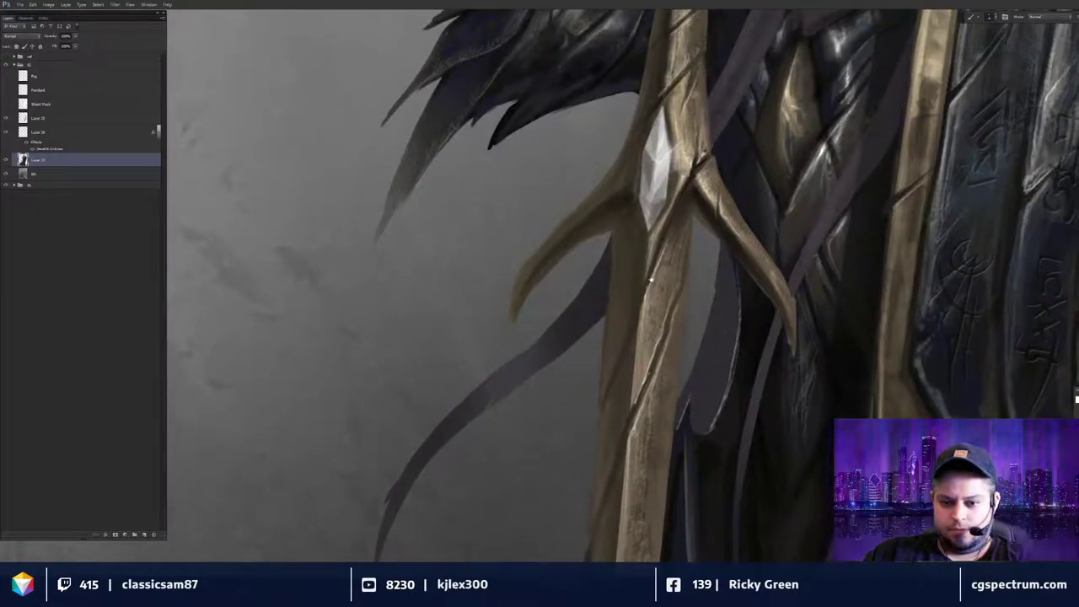
drag(651, 280, 684, 411)
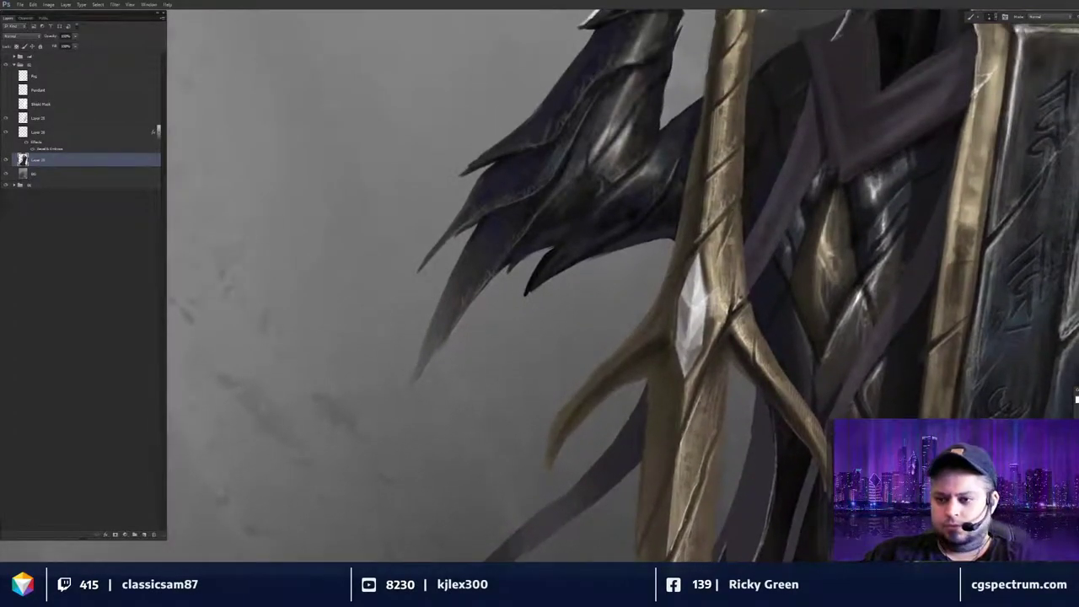
key(ctrl+minus)
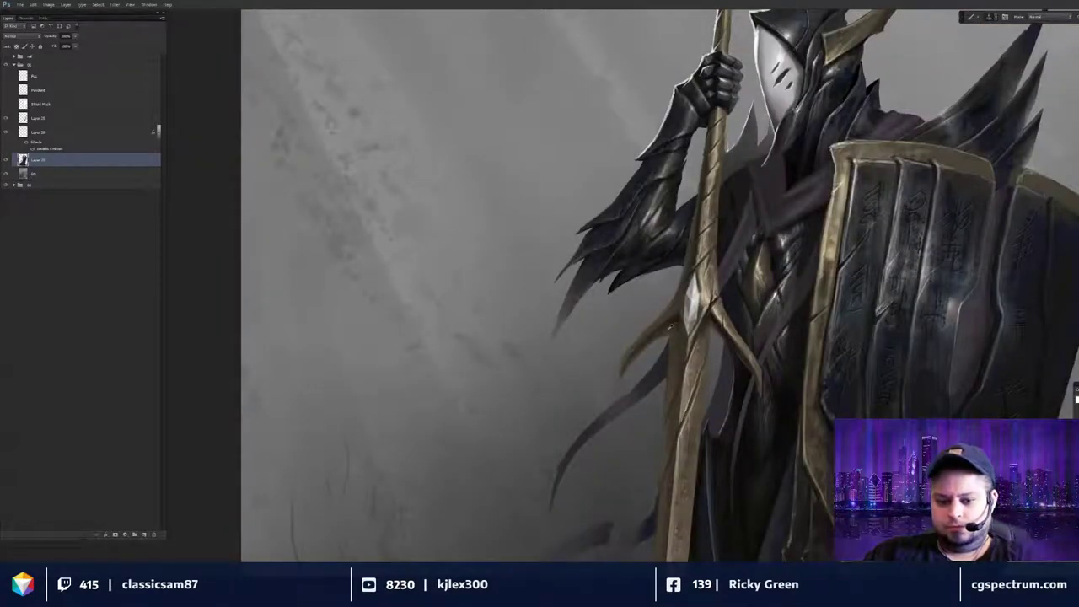
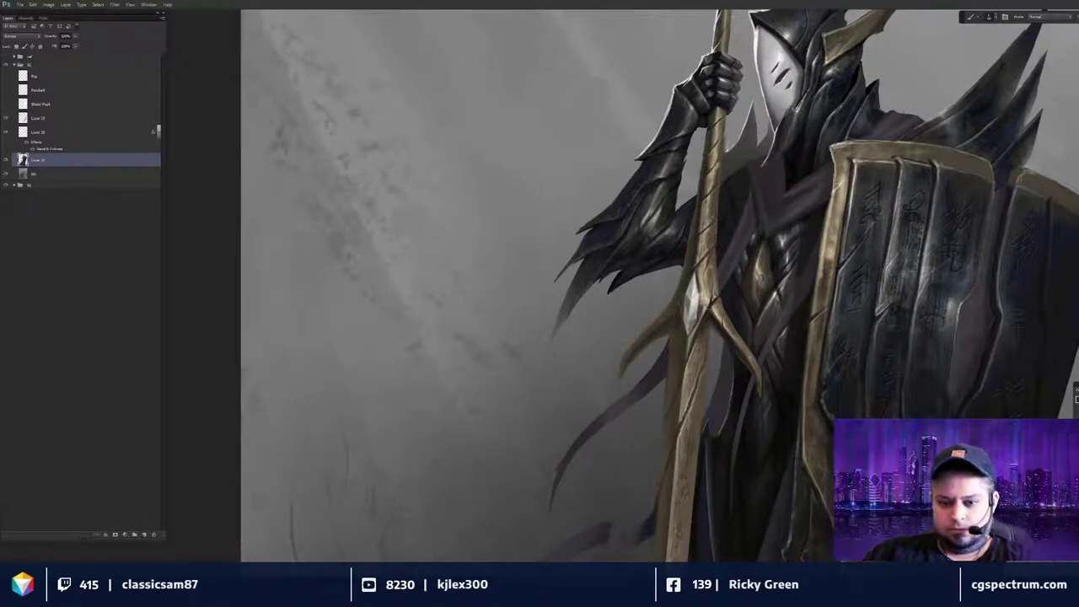
Switch to the Eraser for cleaning up the raised arm's edges beside the spear.
drag(728, 288, 728, 370)
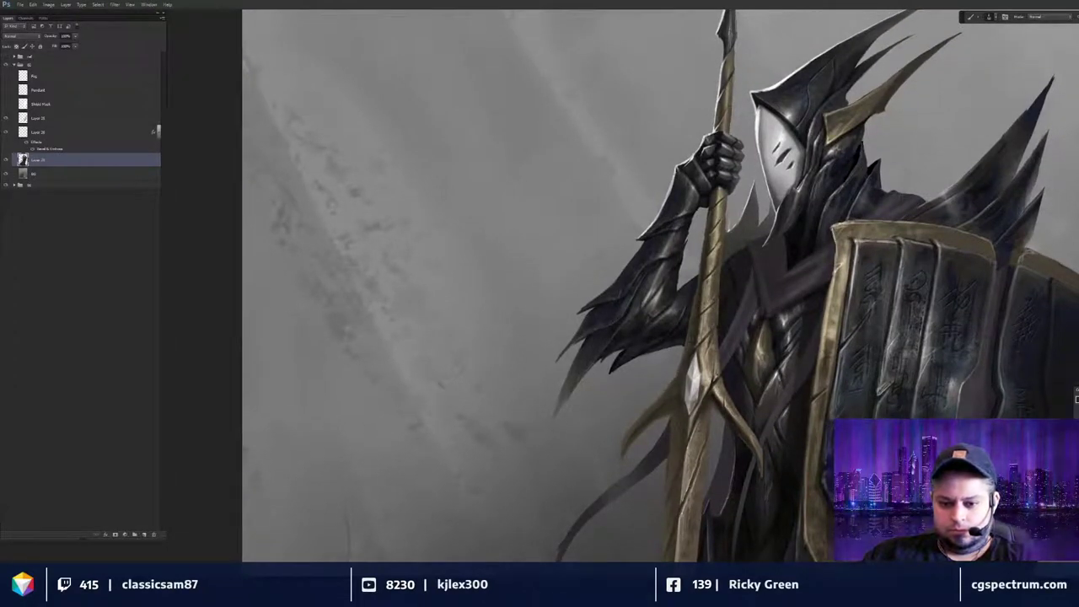
key(ctrl+minus)
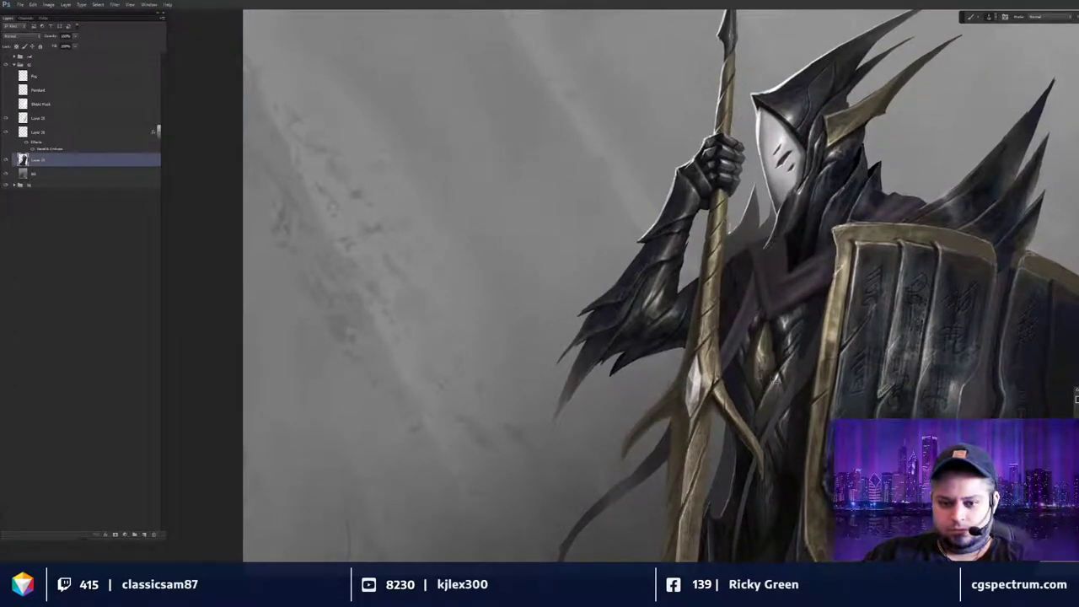
key(ctrl+minus)
key(ctrl+plus)
key(ctrl+plus)
key(ctrl+plus)
drag(763, 339, 773, 368)
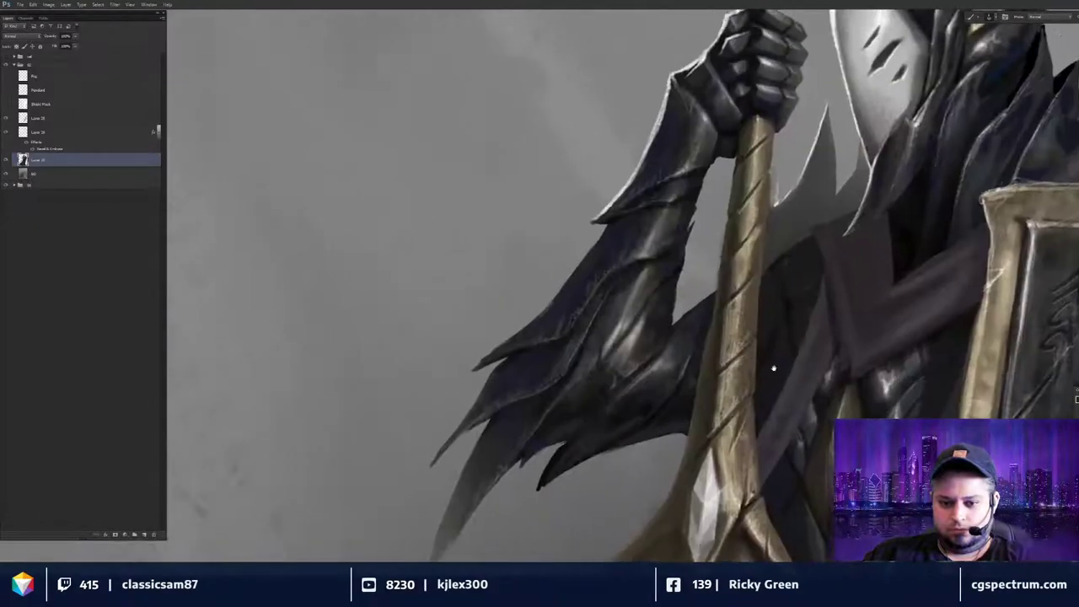
key(e)
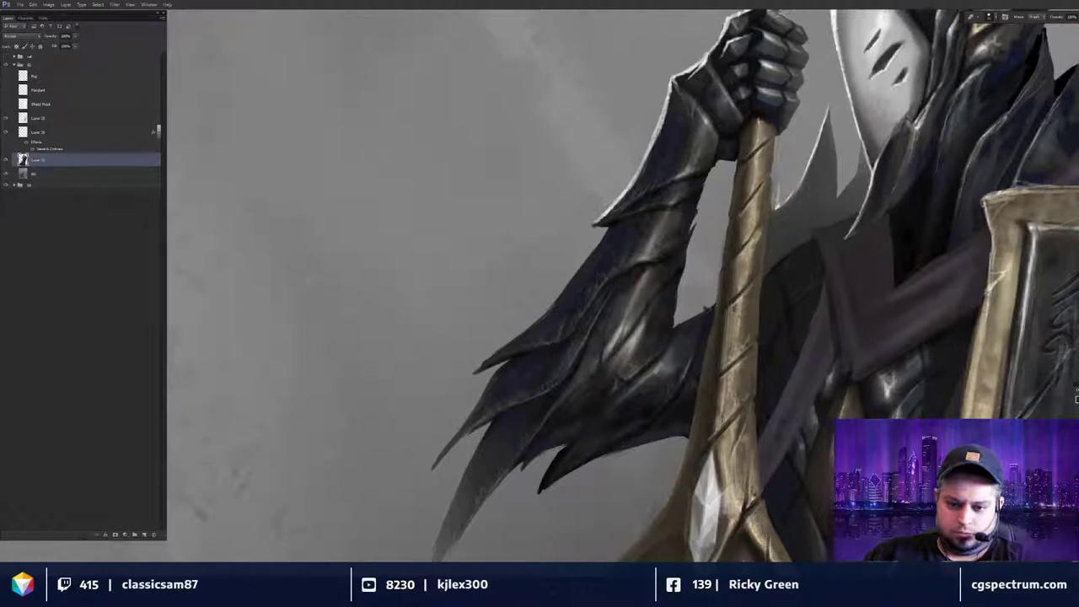
Review the full painting from a distance, judging the figure's silhouette and overall colour balance.
key(ctrl+minus)
key(ctrl+minus)
key(ctrl+minus)
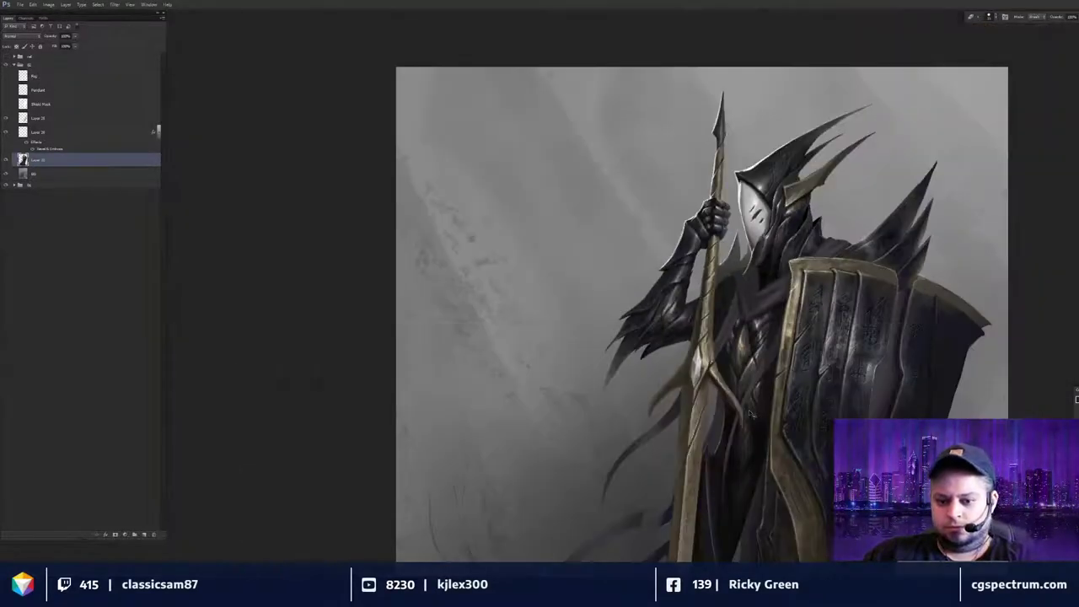
key(ctrl+minus)
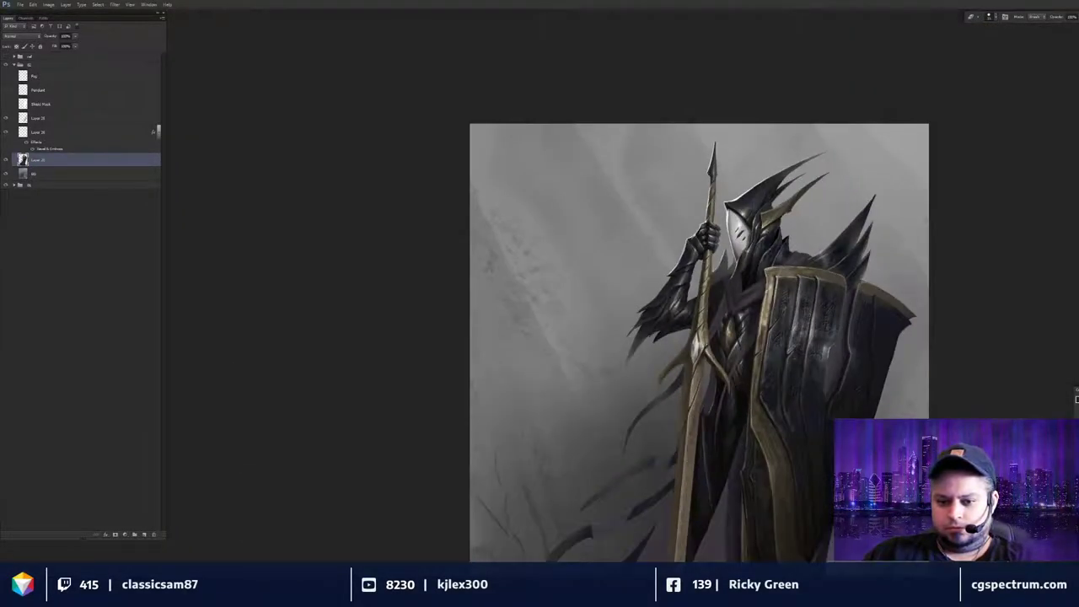
mouse_move(761, 392)
mouse_down()
mouse_move(735, 337)
mouse_move(732, 283)
mouse_move(767, 285)
mouse_up()
key(ctrl+minus)
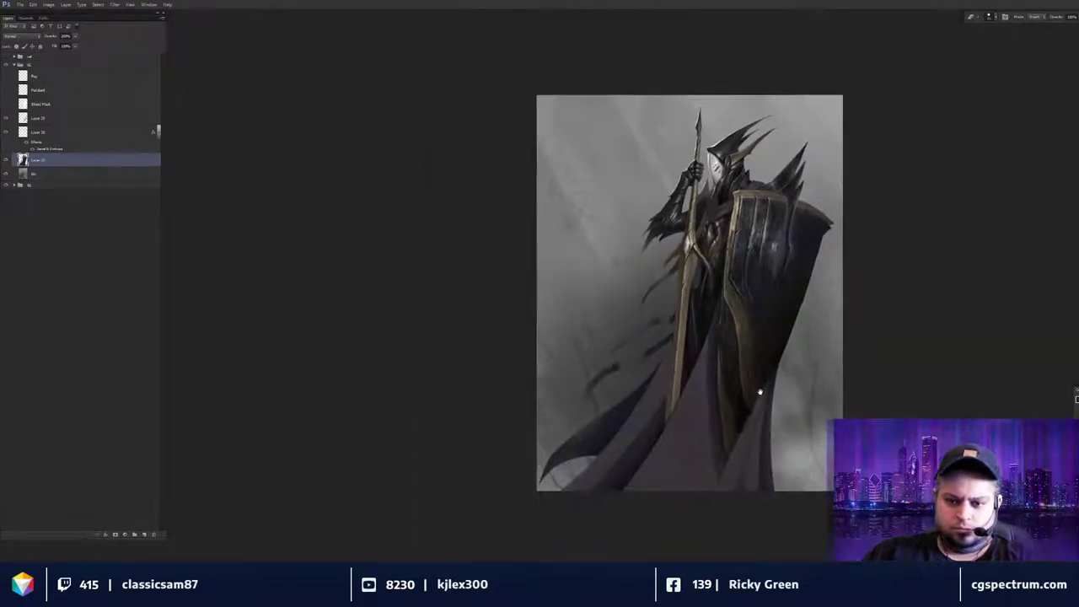
drag(767, 392, 765, 393)
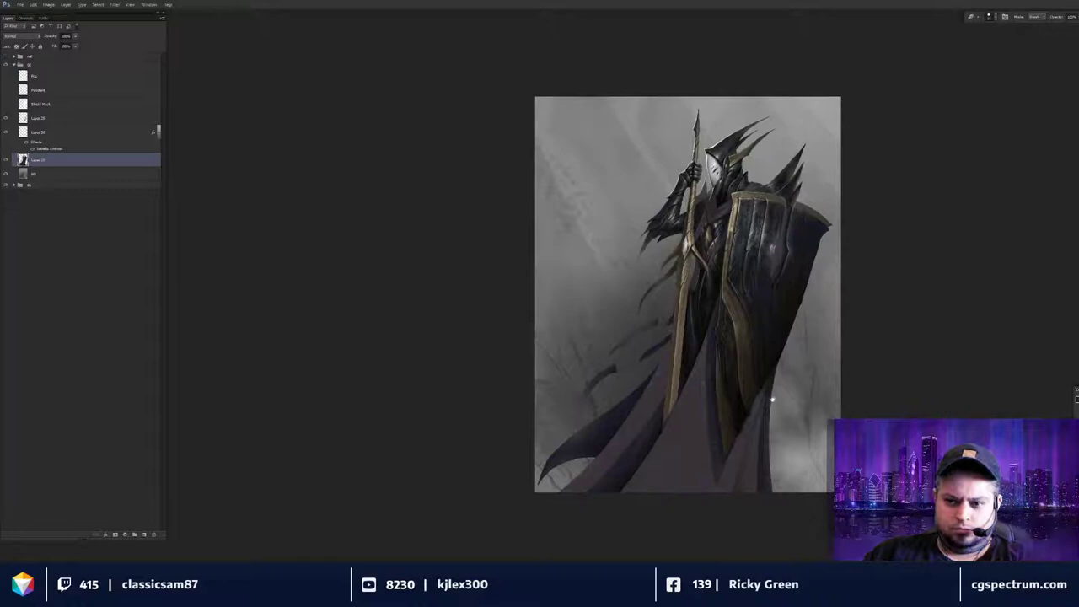
Add a new layer beneath the figure layer and block in extra dark spikes behind the shoulder, above the shield.
key(ctrl+shift+n)
key(Return)
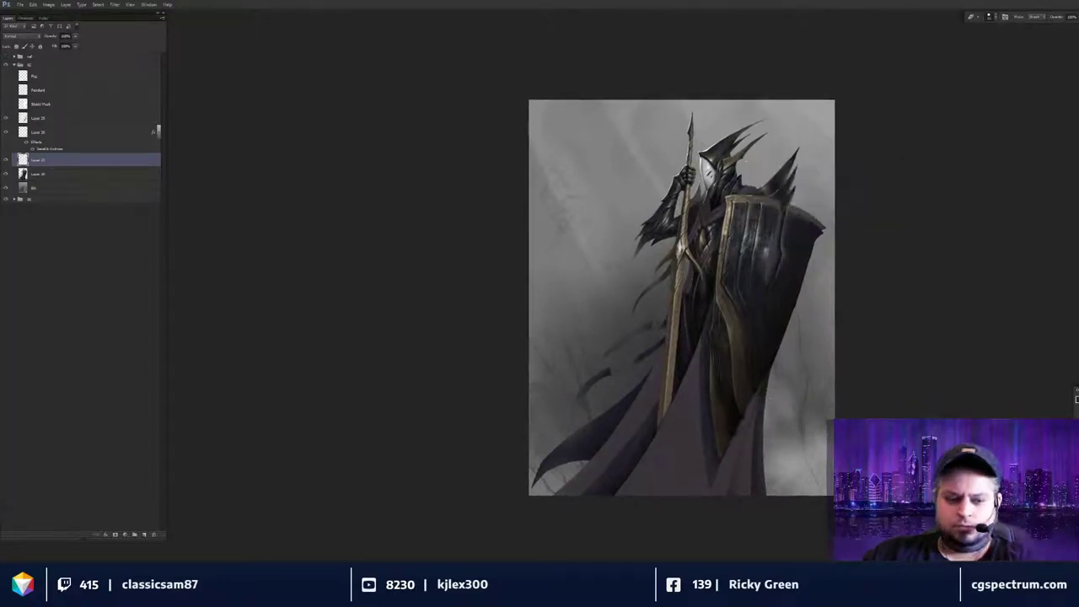
key(ctrl+bracketleft)
key(l)
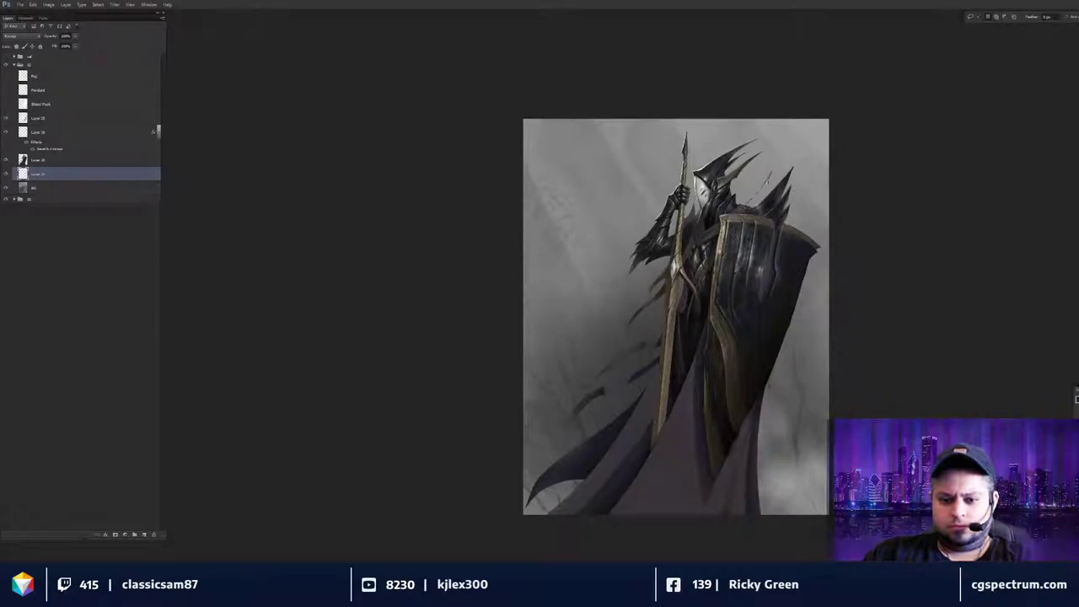
key(b)
key(ctrl+plus)
drag(734, 231, 730, 280)
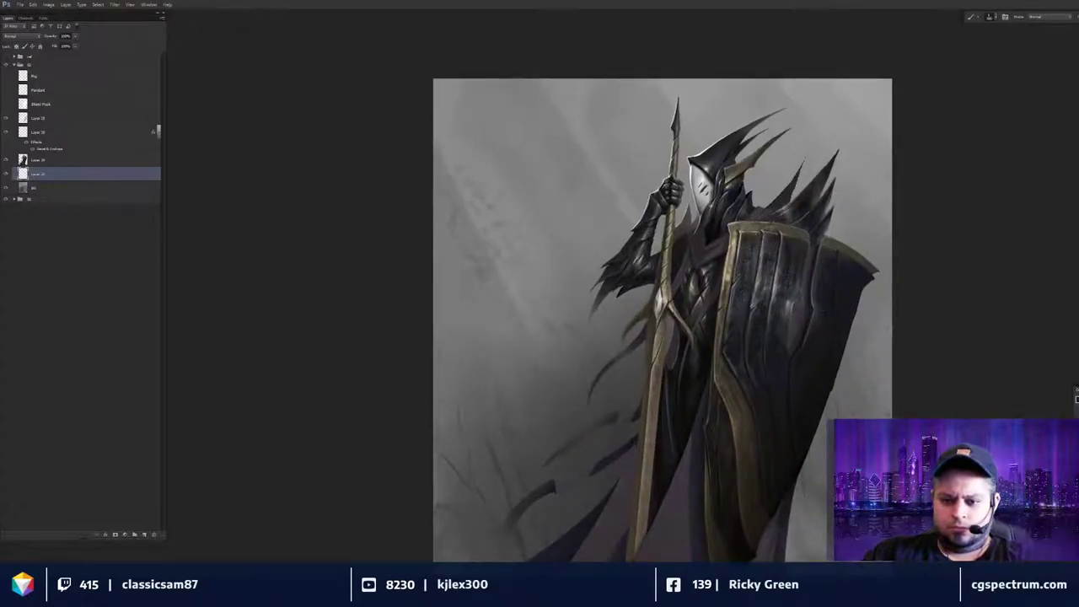
scroll(805, 173, down, 1)
key(ctrl+plus)
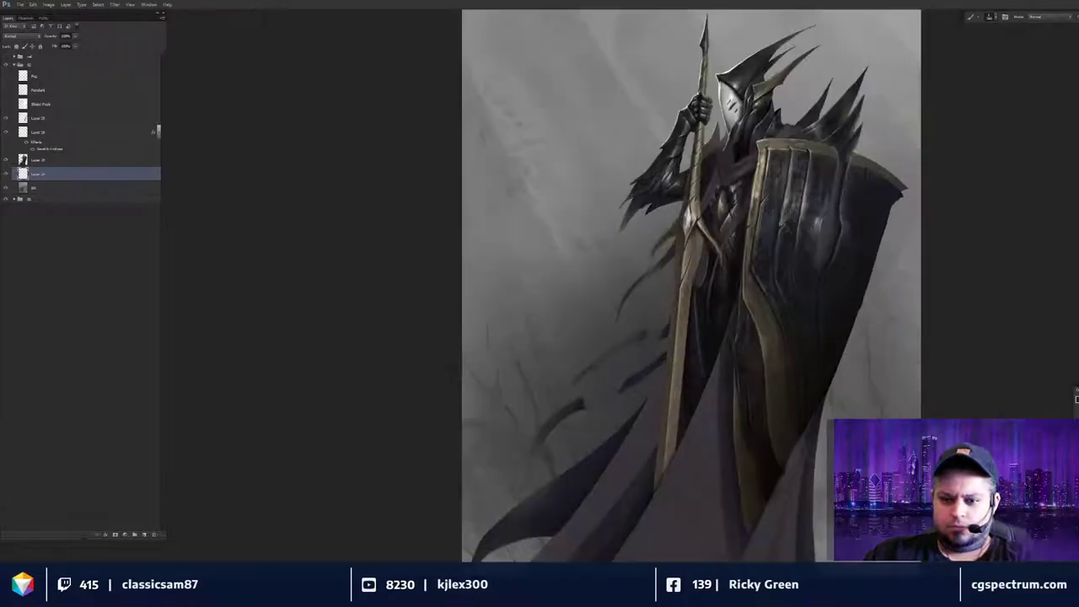
Shape the new shoulder spikes with the Lasso and Brush, adding smaller ones between the helmet and the shield.
drag(792, 340, 713, 441)
key(ctrl+plus)
key(l)
mouse_move(736, 251)
mouse_down()
mouse_move(732, 299)
mouse_move(727, 232)
mouse_move(718, 269)
mouse_move(725, 246)
mouse_up()
key(b)
scroll(683, 369, down, 2)
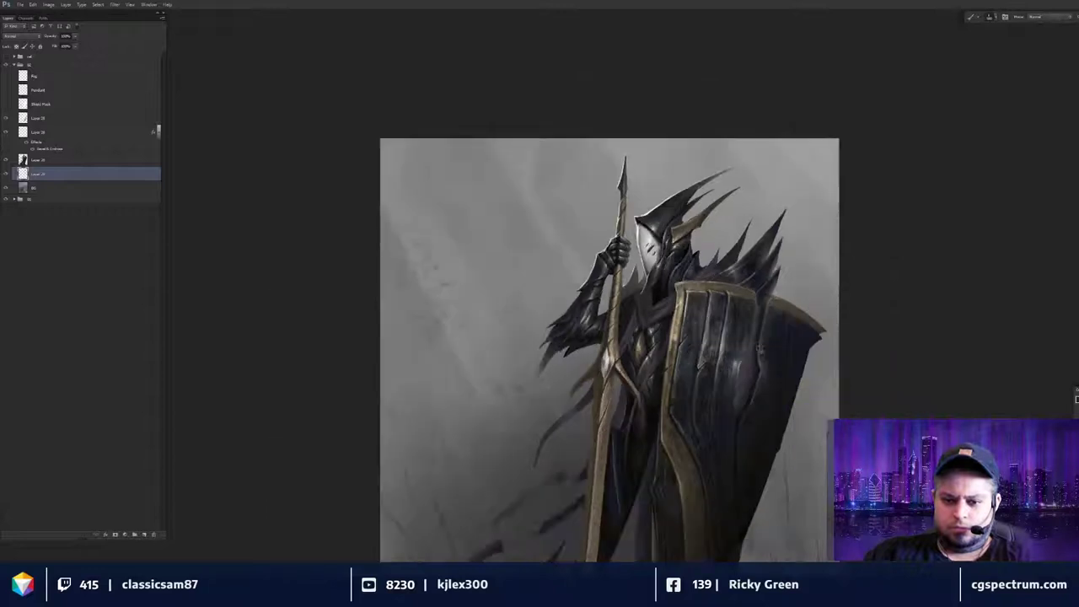
scroll(692, 337, down, 2)
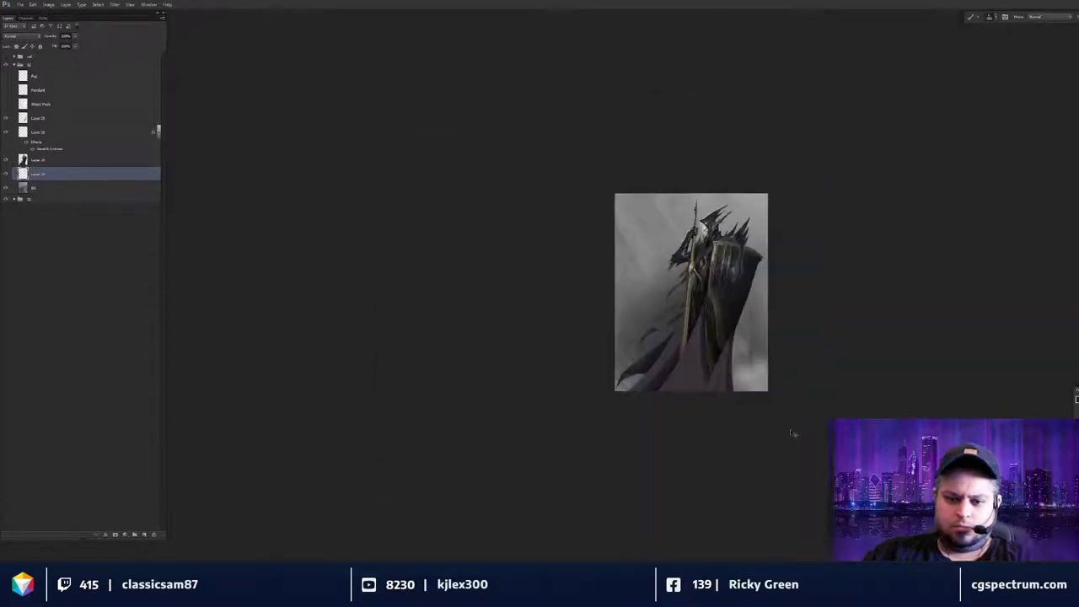
scroll(767, 297, up, 3)
drag(787, 260, 692, 426)
key(ctrl+plus)
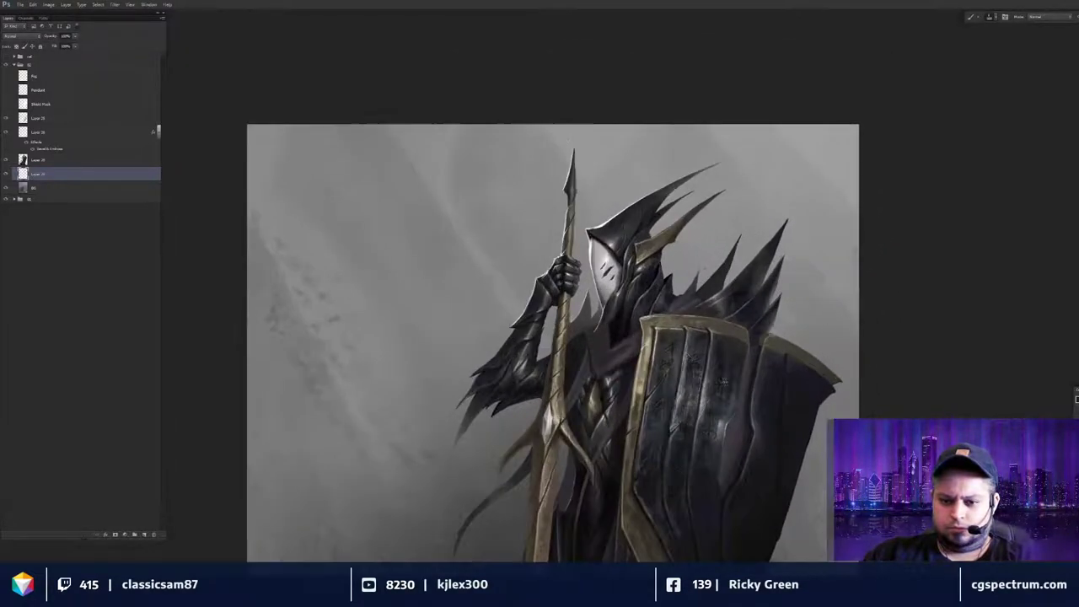
Load a layer-based selection and shade the new shoulder spikes to match the existing armour.
ctrl+click(23, 163)
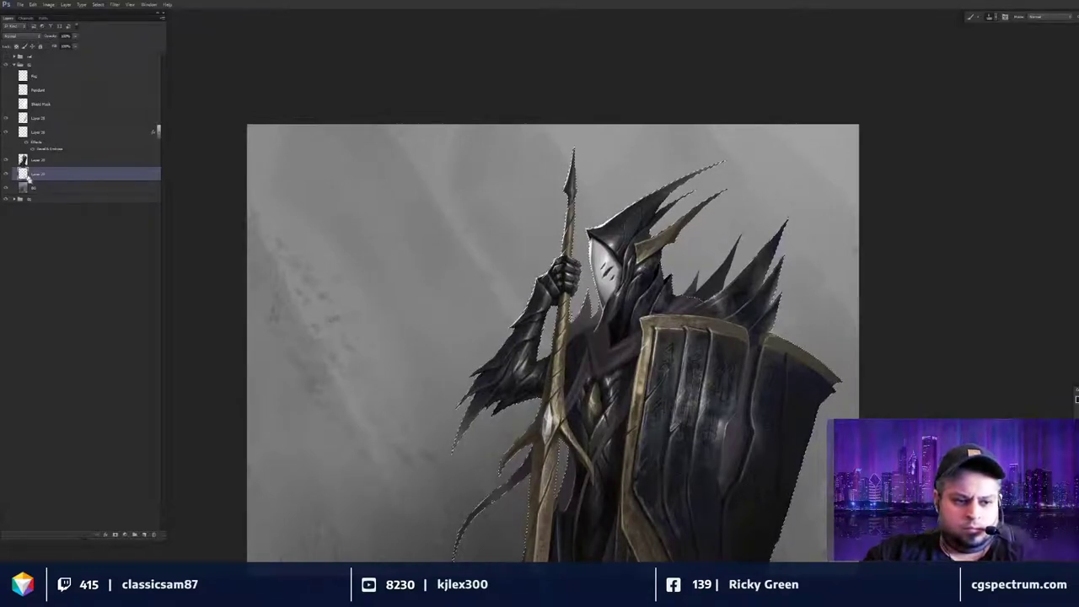
scroll(692, 295, up, 2)
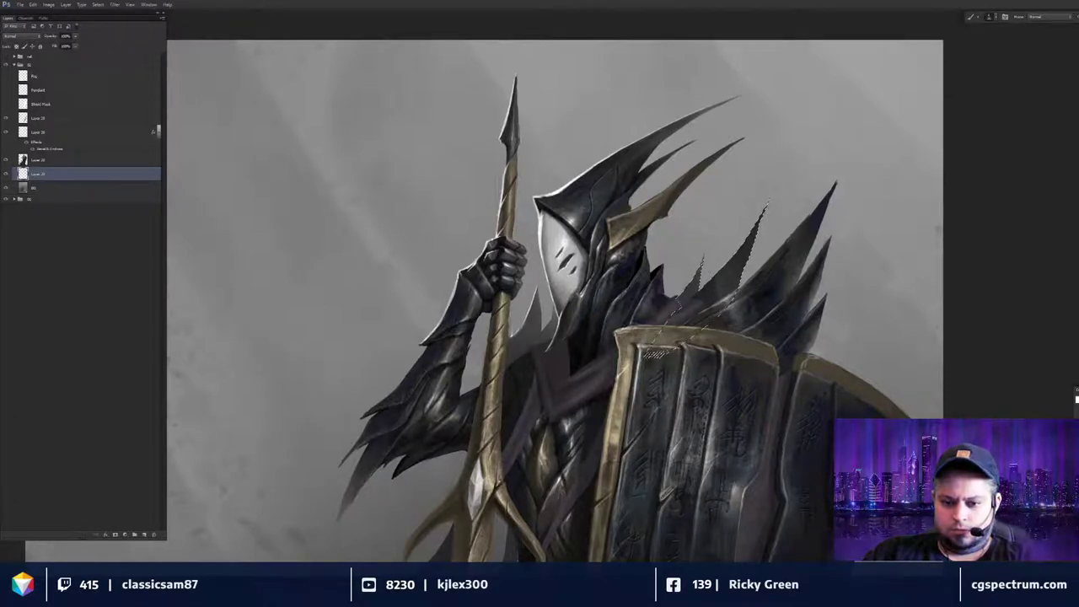
scroll(788, 141, down, 1)
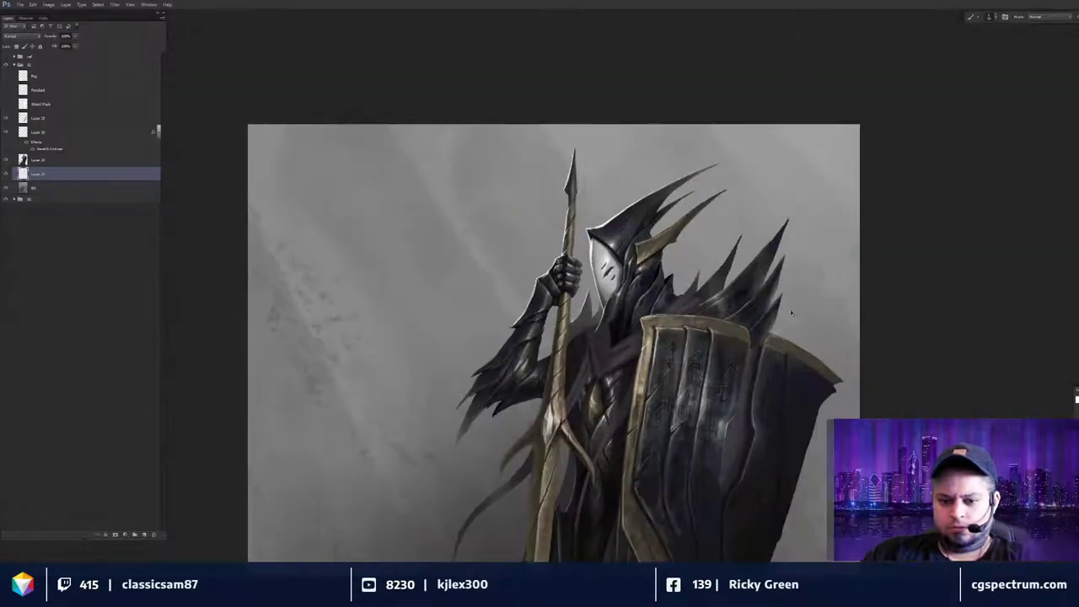
scroll(686, 295, up, 1)
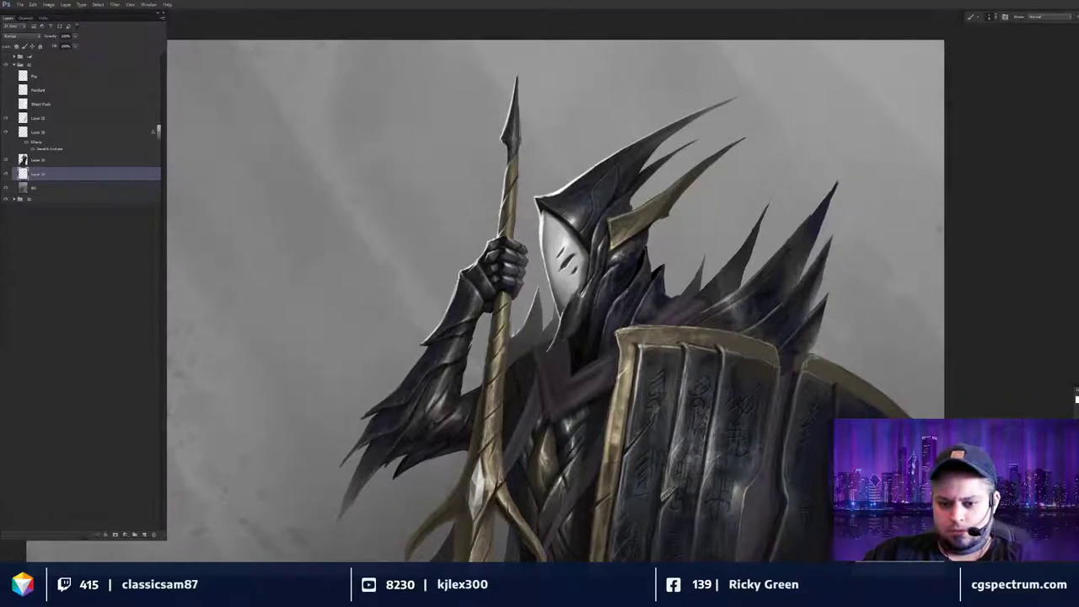
Merge the new spike layer with the figure layer and check the silhouette from a distance.
key(ctrl+minus)
key(ctrl+minus)
drag(732, 381, 766, 255)
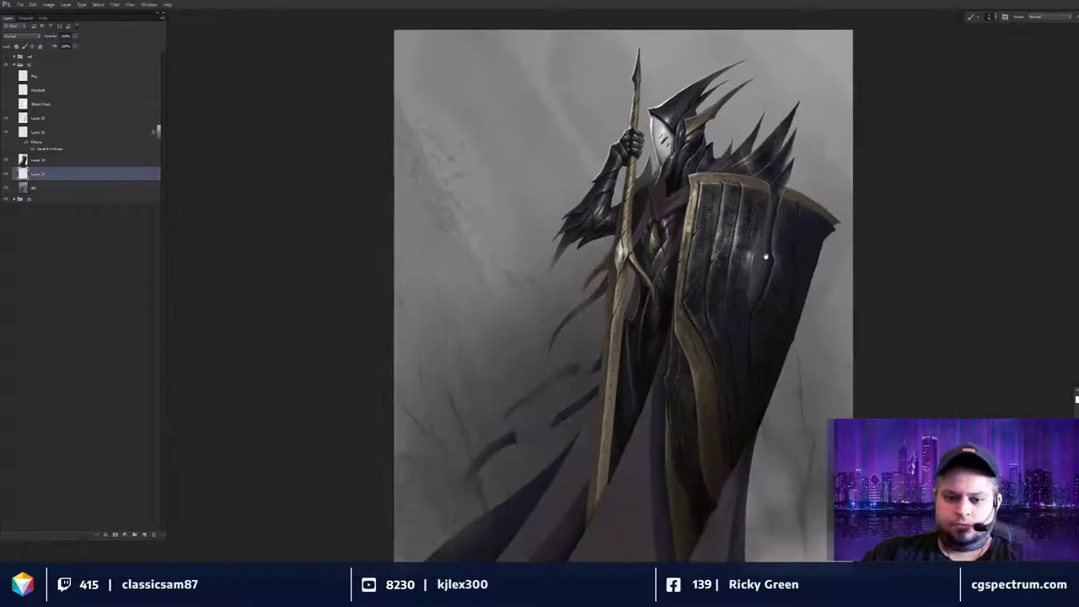
shift+click(69, 162)
key(ctrl+e)
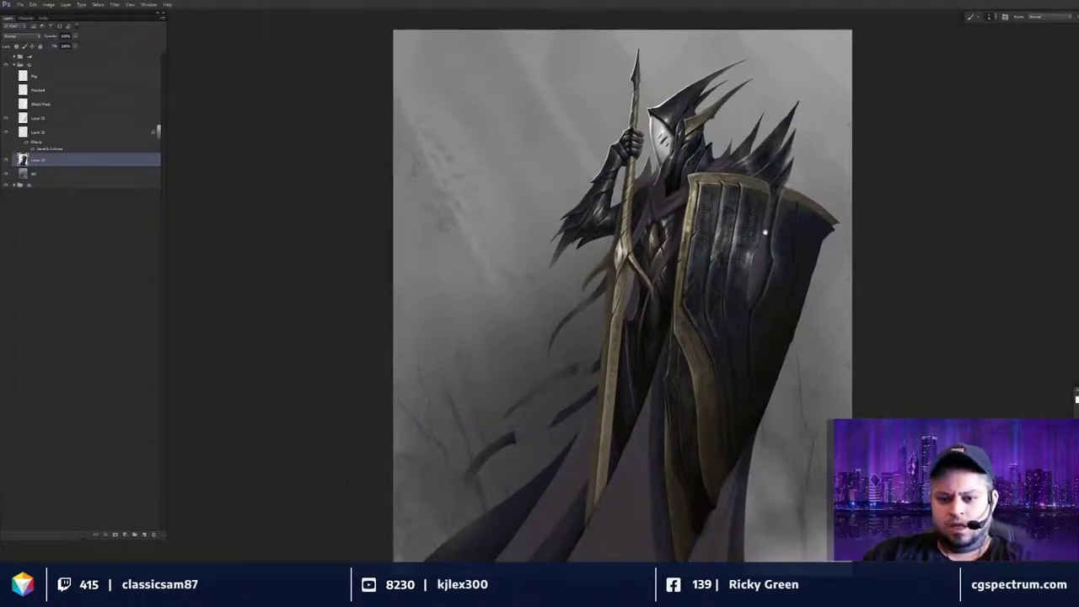
drag(764, 234, 757, 238)
key(ctrl+minus)
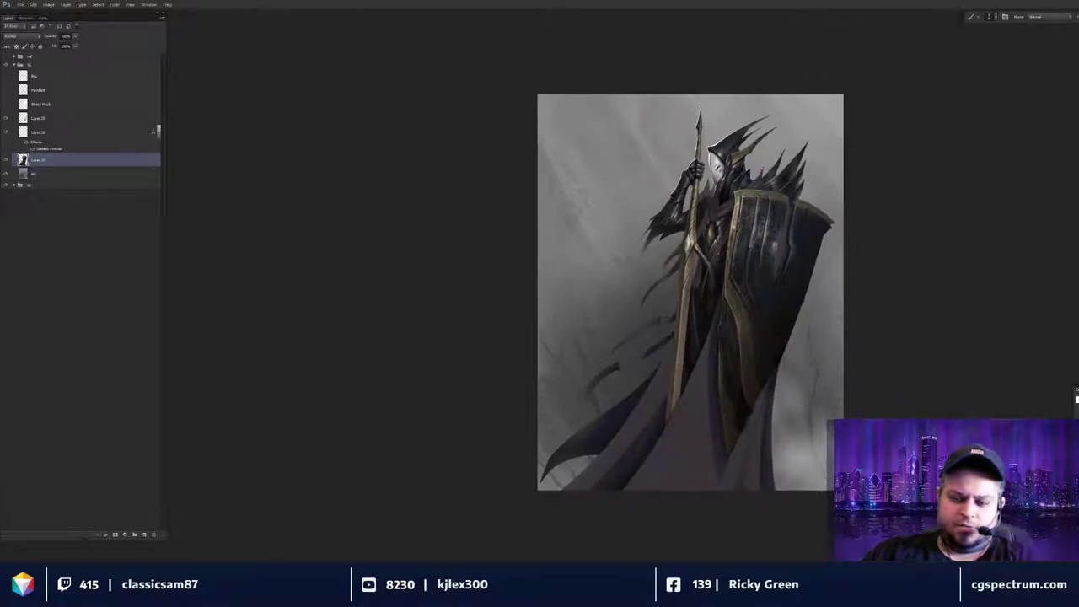
drag(715, 270, 708, 272)
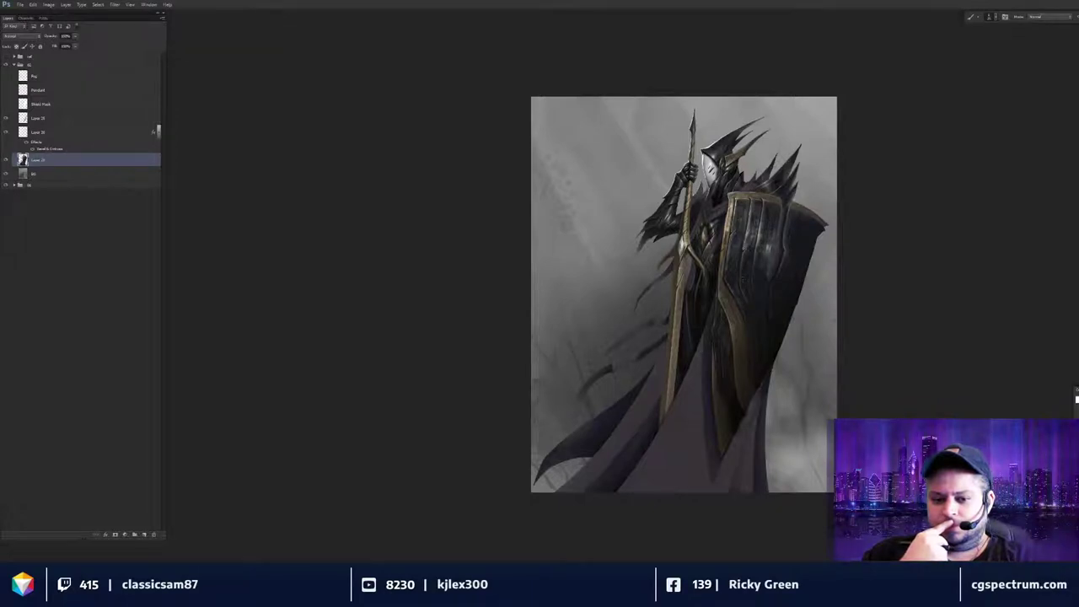
Soften the engraved shield panels beside the gold edge with the Smudge tool.
key(ctrl+plus)
key(ctrl+plus)
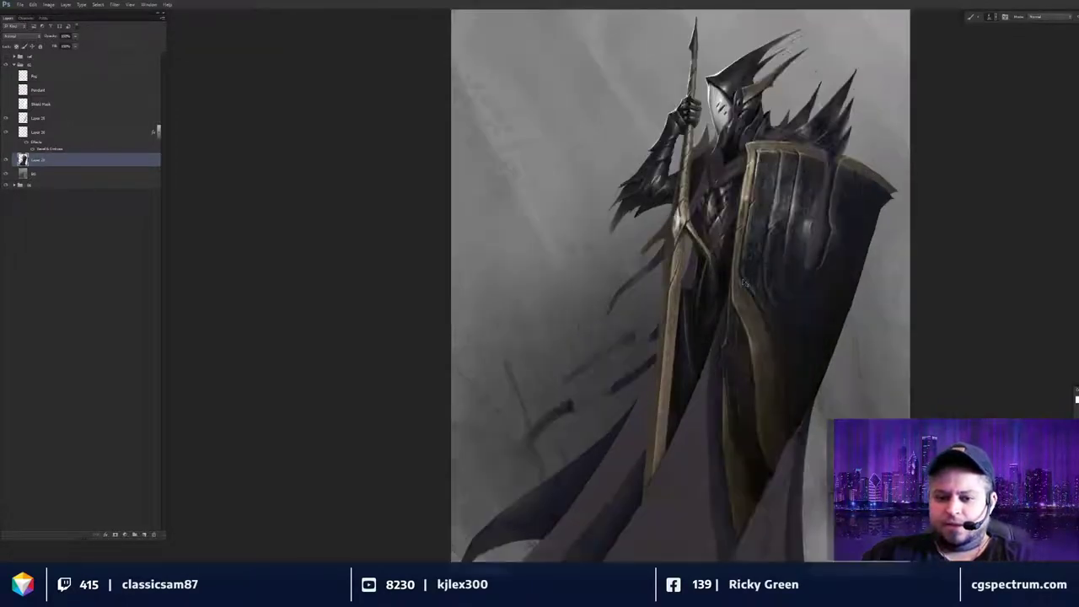
drag(747, 270, 657, 333)
key(ctrl+plus)
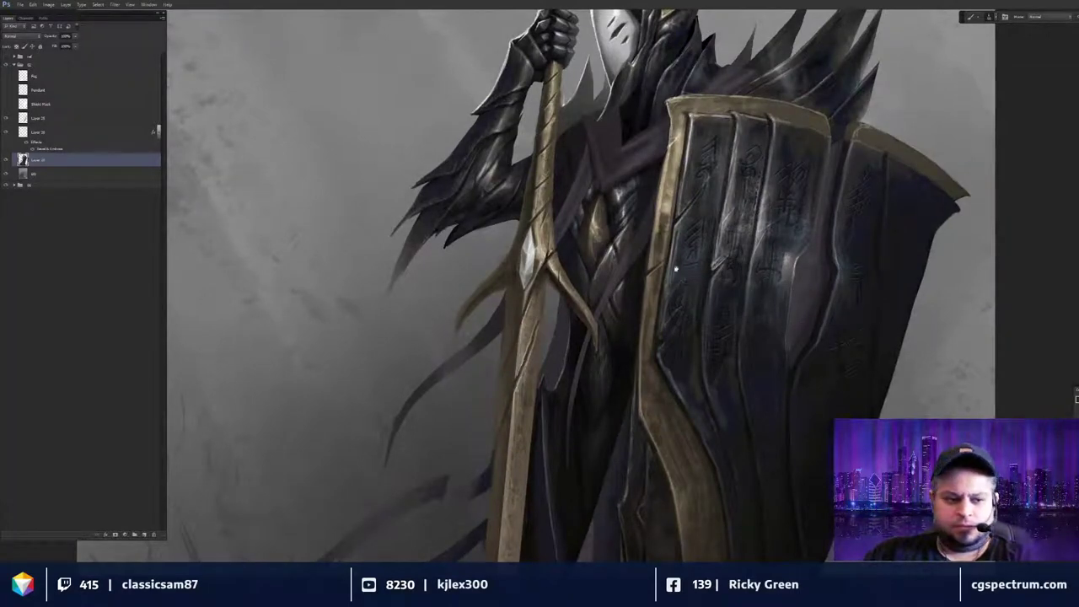
drag(675, 268, 696, 285)
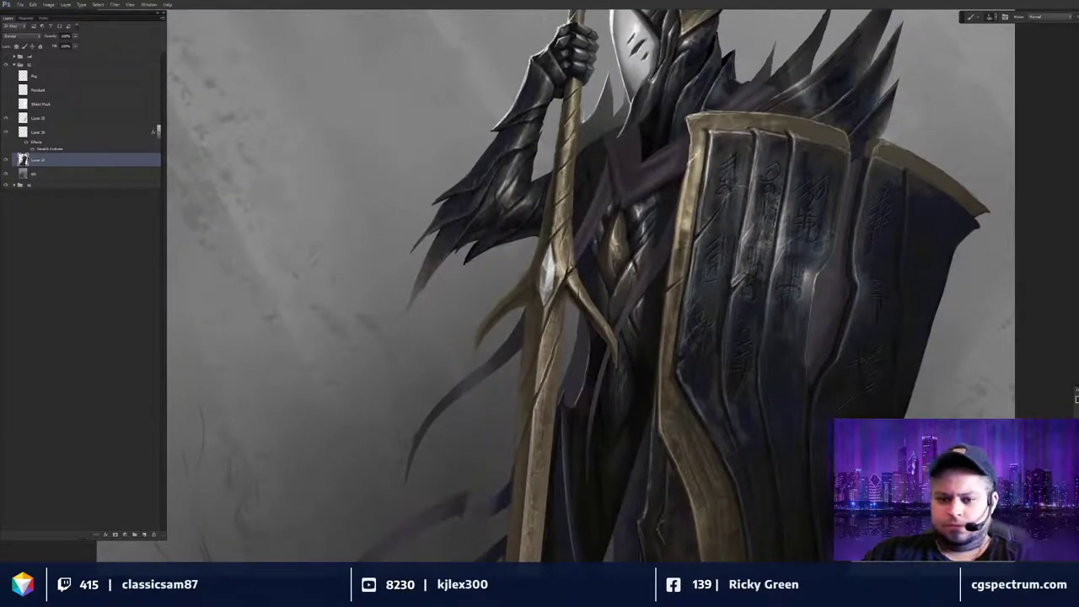
key(r)
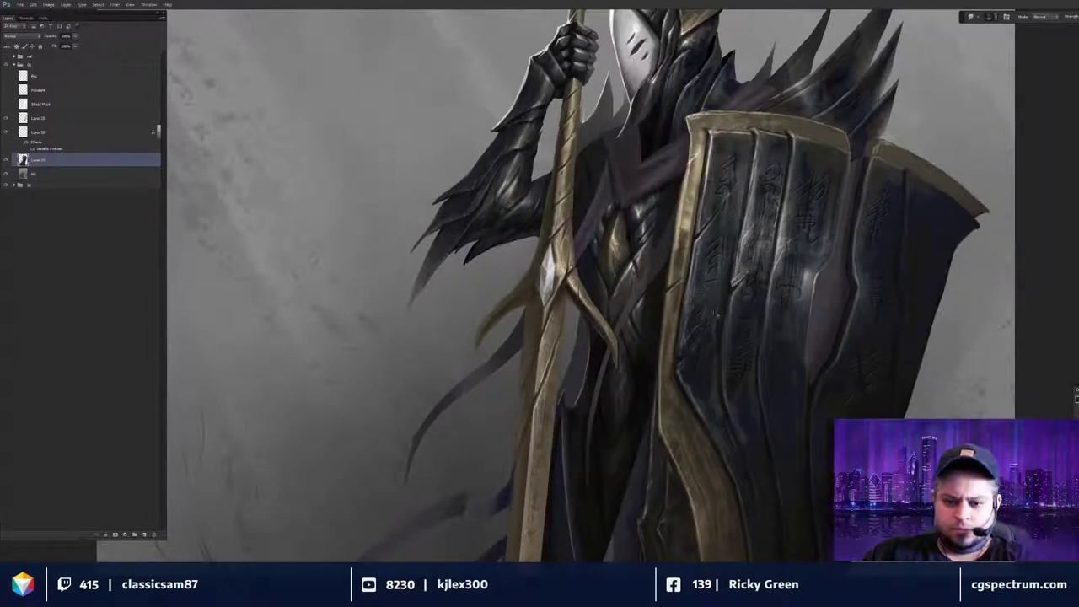
drag(702, 293, 709, 286)
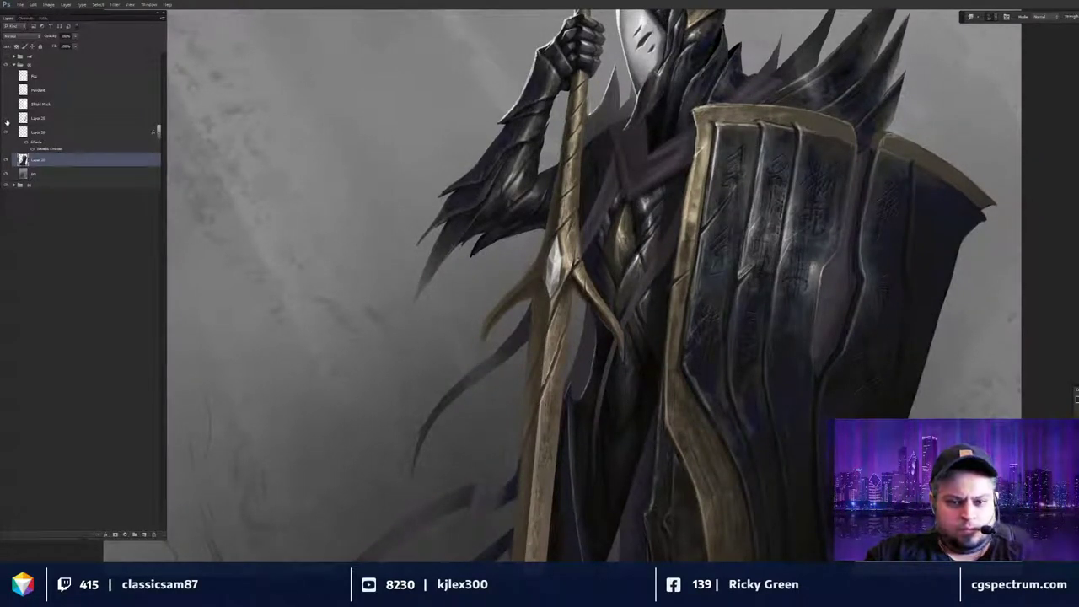
Move the overlay layer below the embossed layer, clip it to the figure layer and merge the two.
key(ctrl+0)
click(38, 121)
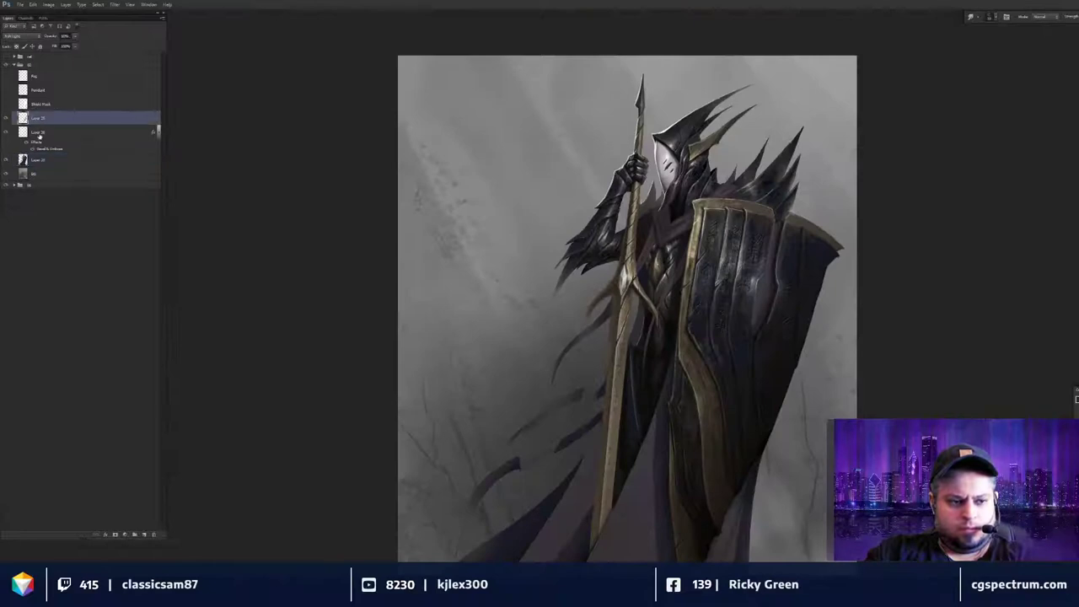
drag(38, 142, 47, 157)
click(48, 157)
alt+click(52, 153)
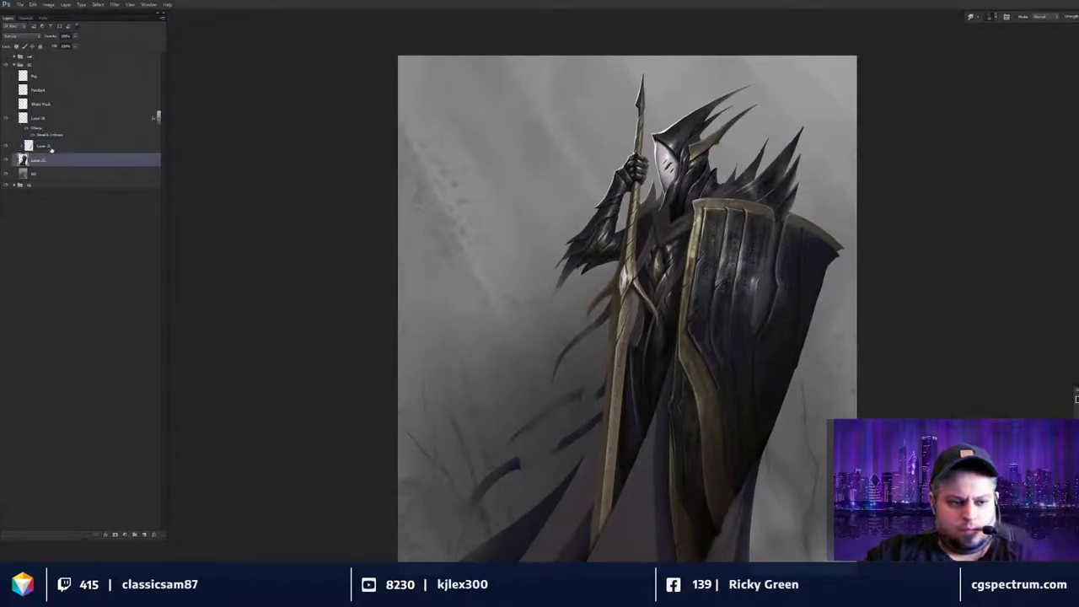
ctrl+click(53, 150)
key(ctrl+e)
Brush over the gold band on the lower shield and open the Color panel beside the painting.
key(ctrl+plus)
mouse_move(541, 248)
mouse_down()
mouse_move(531, 244)
mouse_move(532, 116)
mouse_up()
key(ctrl+plus)
key(b)
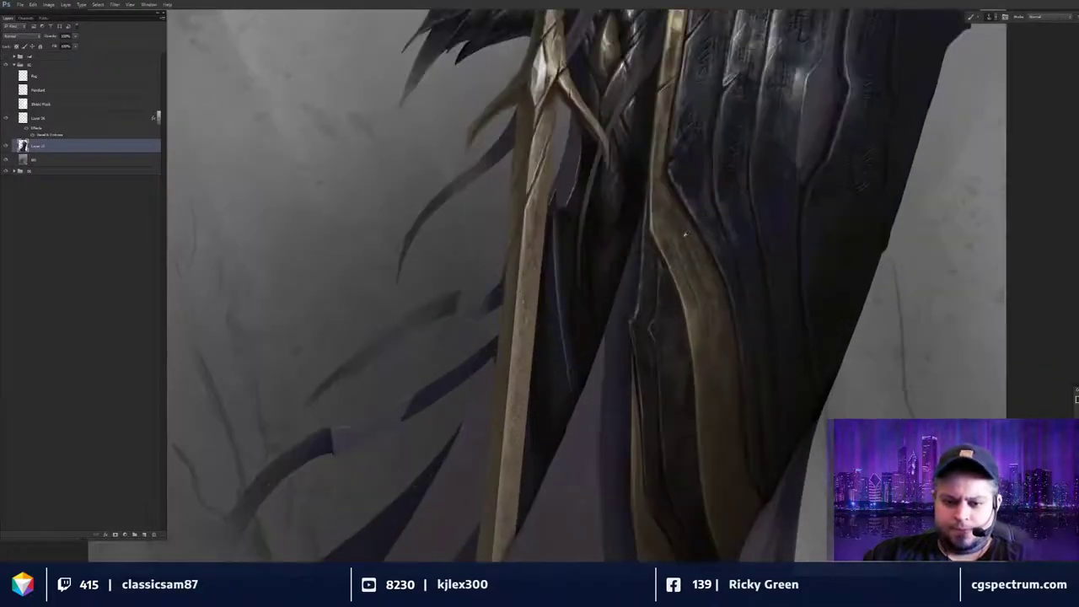
drag(524, 297, 533, 304)
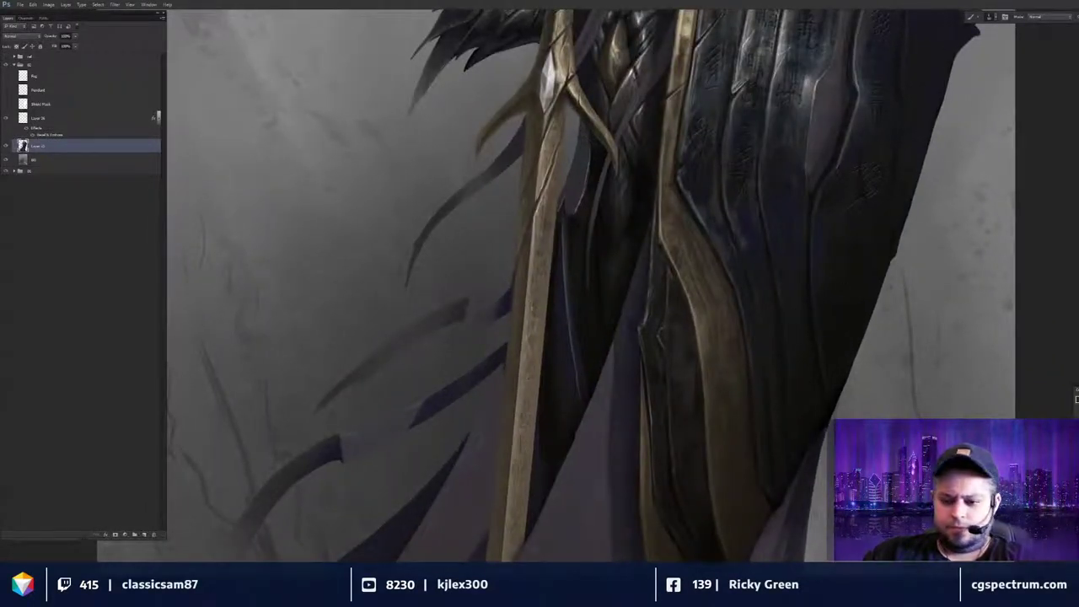
drag(1078, 386, 809, 234)
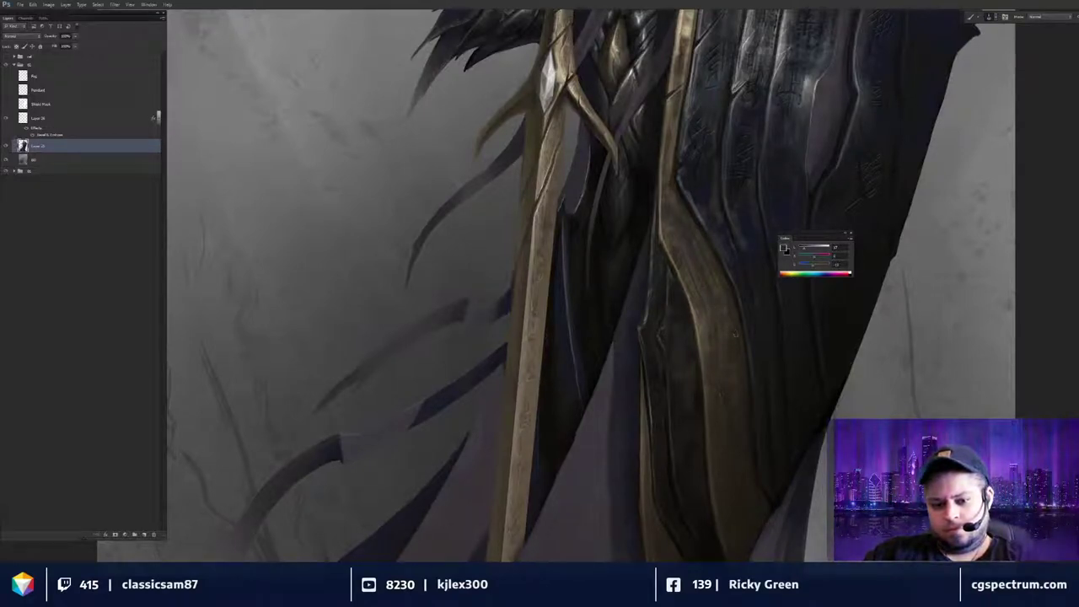
drag(683, 231, 682, 253)
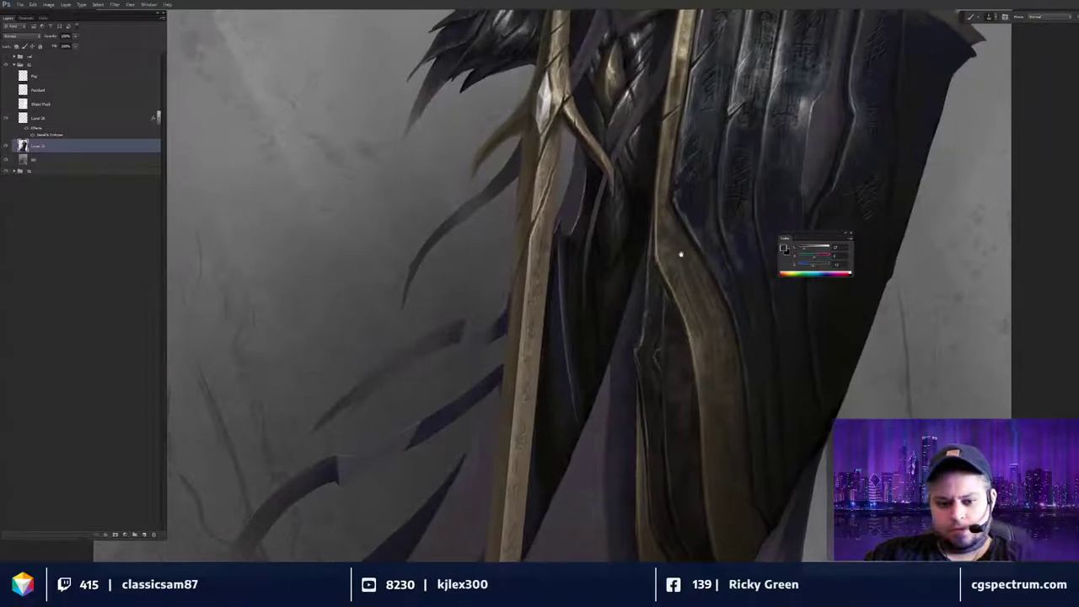
Set the foreground colour to white and brush highlights along the edge of the lower shield's gold band.
key(d)
key(x)
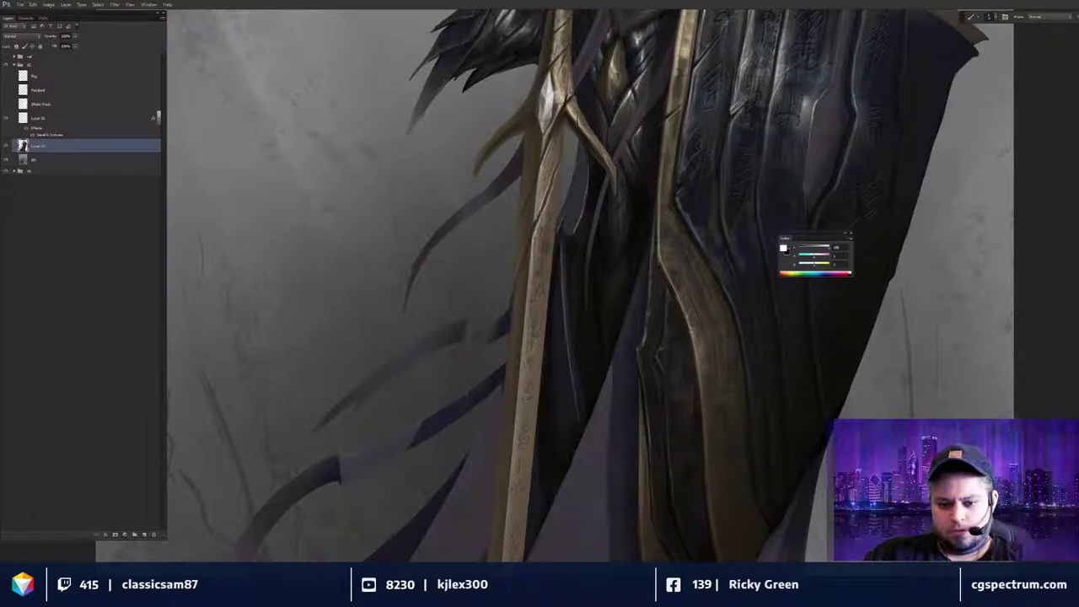
key(ctrl+minus)
drag(754, 337, 754, 333)
key(ctrl+minus)
drag(759, 370, 753, 369)
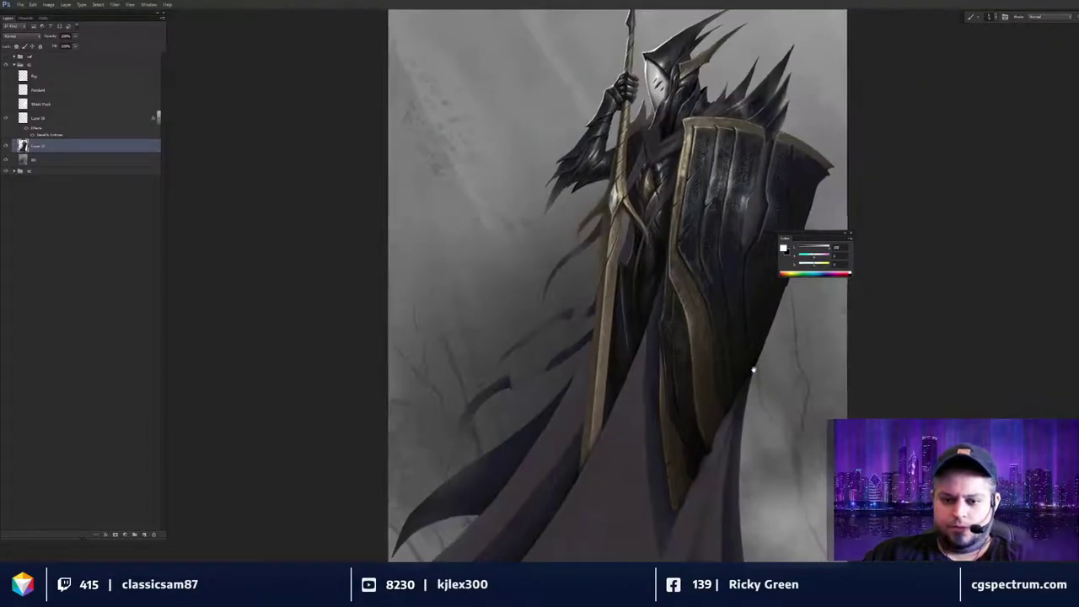
Add a new layer above the figure layer, move the Color panel clear of the canvas and review the whole painting.
key(ctrl+shift+n)
key(Return)
key(ctrl+plus)
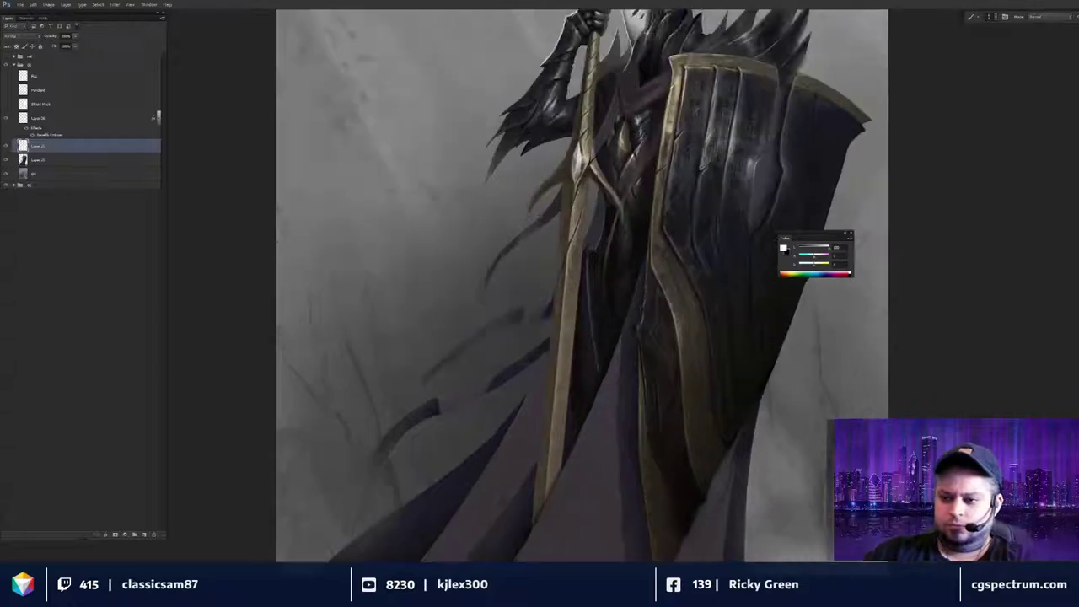
drag(832, 236, 922, 234)
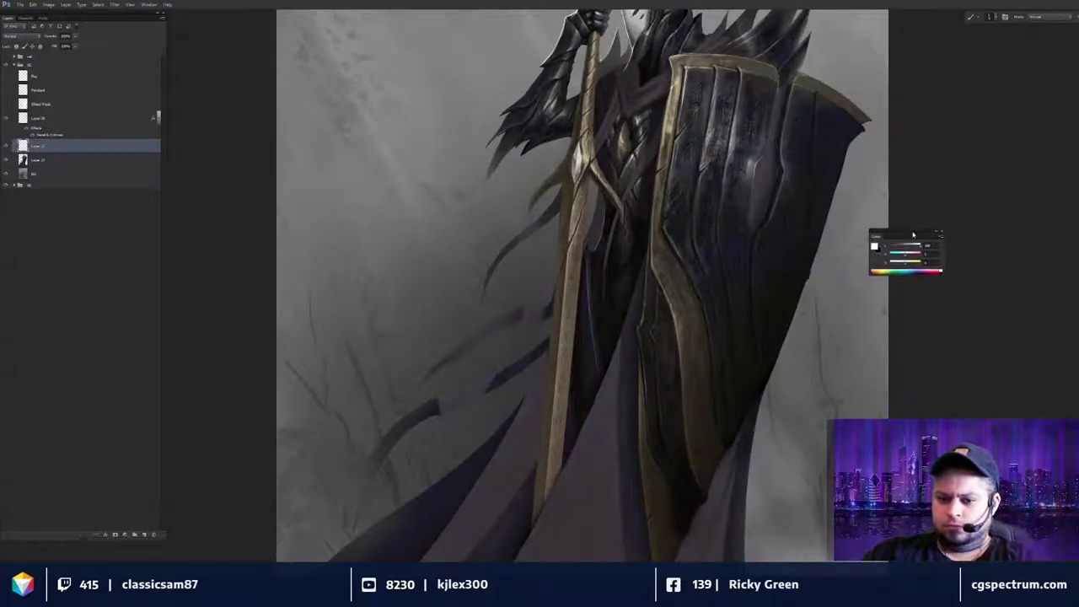
scroll(822, 295, up, 3)
drag(822, 295, 819, 302)
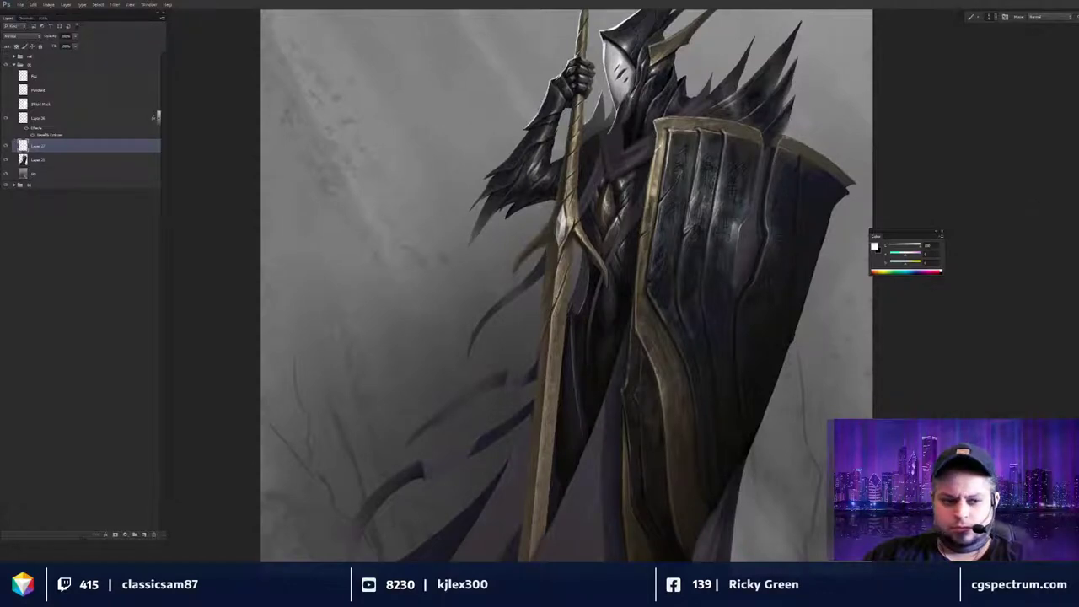
scroll(902, 319, down, 3)
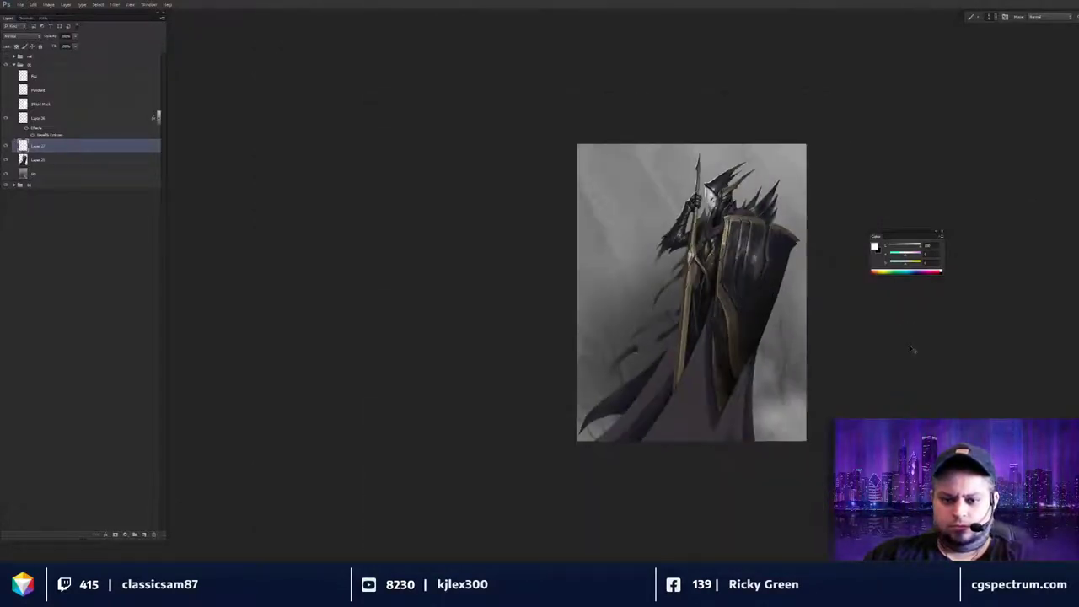
scroll(909, 344, up, 1)
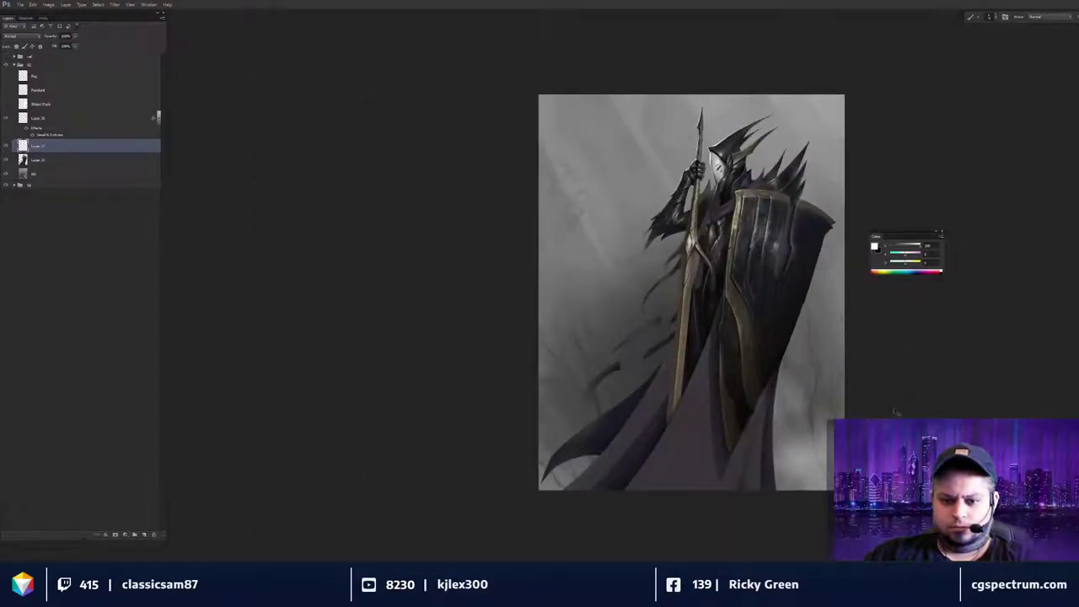
Stamp all visible layers into a new layer above the main group and apply Auto Tone to it.
click(51, 68)
key(ctrl+alt+shift+e)
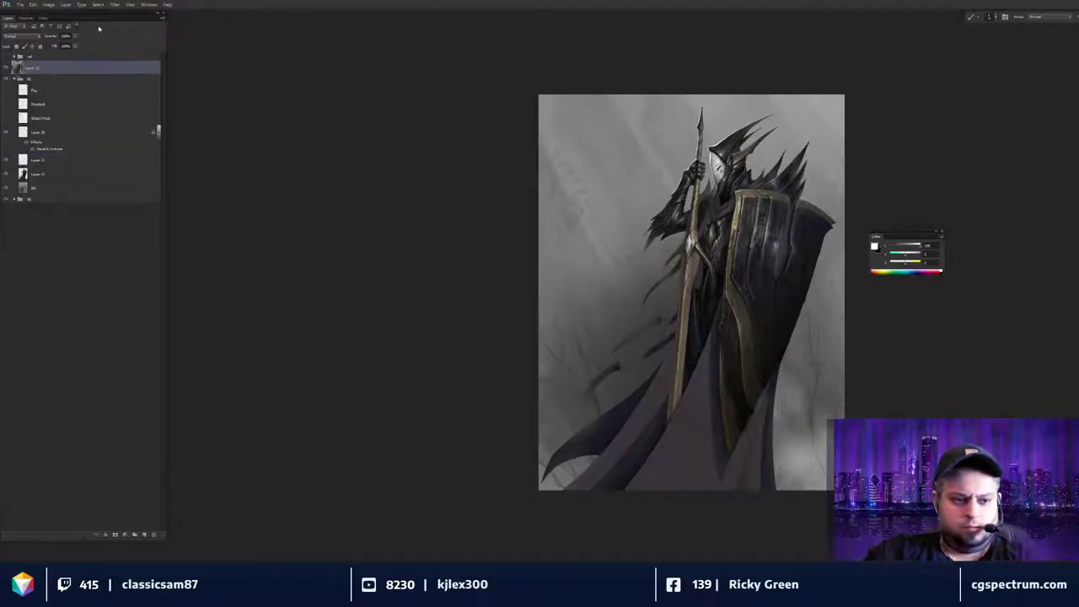
key(ctrl+shift+l)
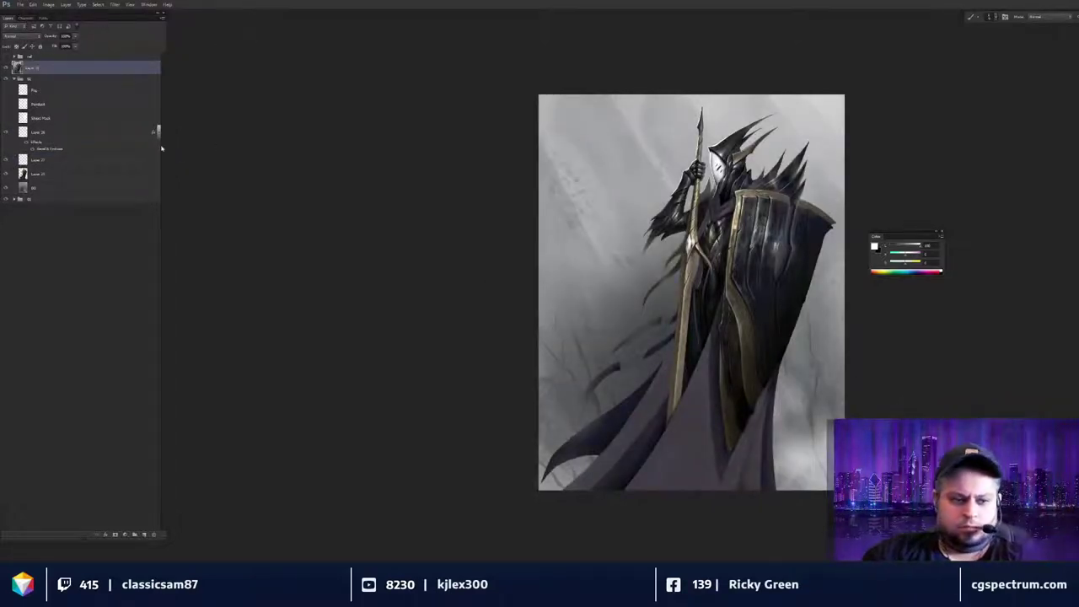
Move the auto-toned layer into the main group directly above the figure layer and clip it to that layer.
drag(53, 69, 61, 169)
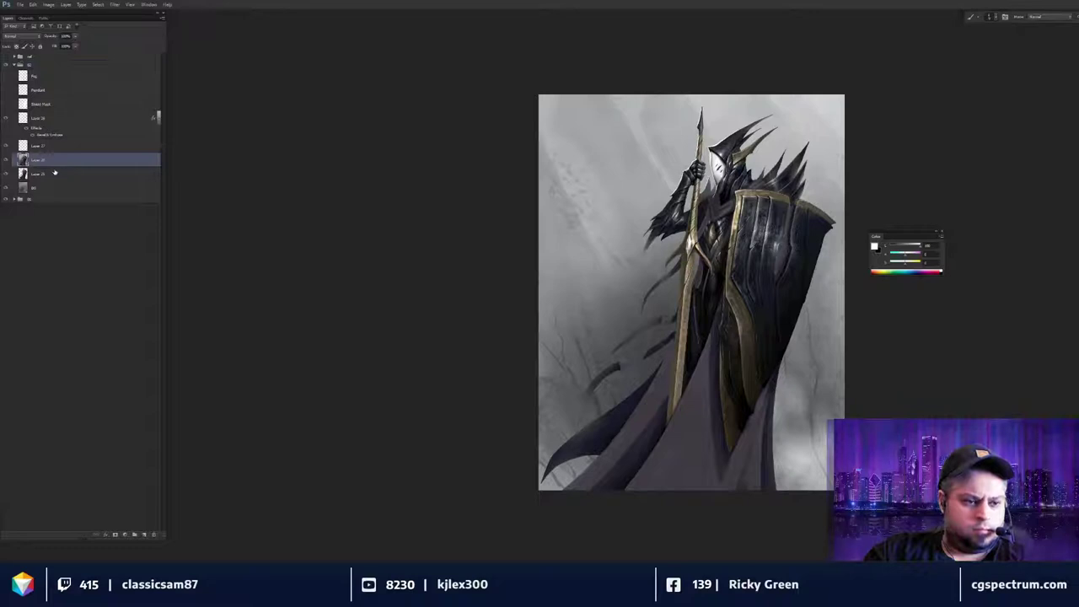
alt+click(57, 167)
click(7, 161)
click(7, 161)
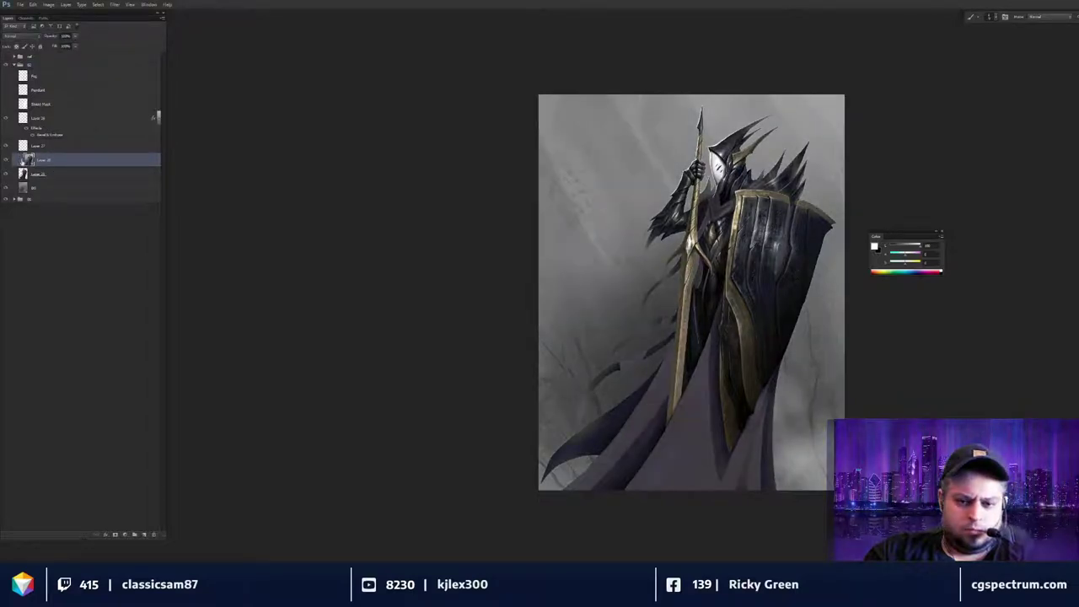
Lower the clipped toned layer's opacity and merge it with the figure layer below.
click(74, 37)
drag(73, 45, 48, 45)
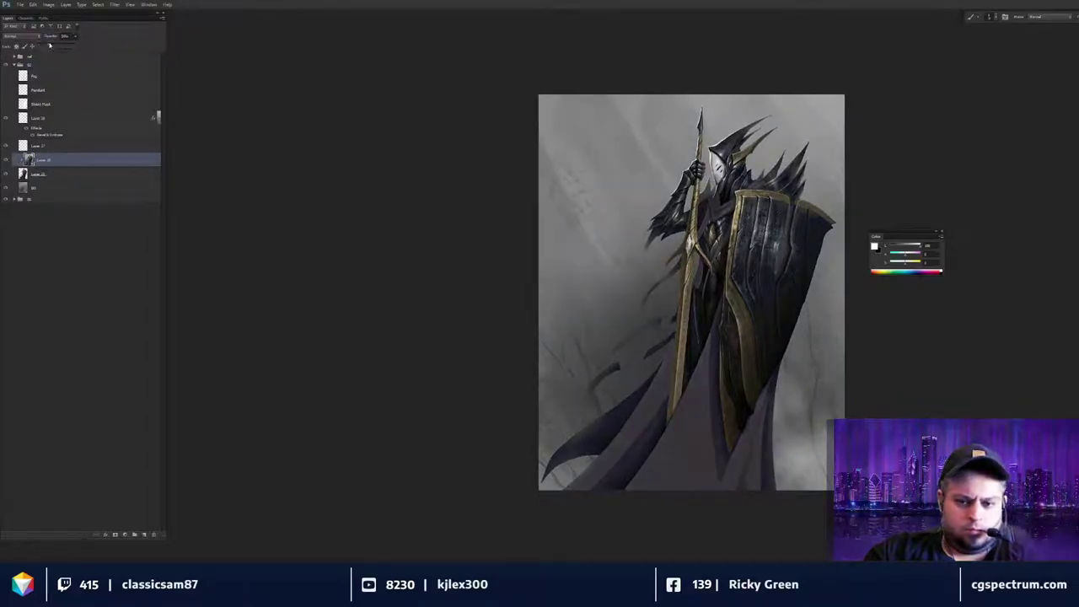
shift+click(48, 174)
key(ctrl+e)
Examine the merged figure at full and close view, especially the shield and its lower gold band.
key(ctrl+plus)
drag(739, 338, 708, 439)
key(ctrl+minus)
key(ctrl+minus)
key(ctrl+plus)
key(ctrl+plus)
key(ctrl+plus)
scroll(708, 438, down, 2)
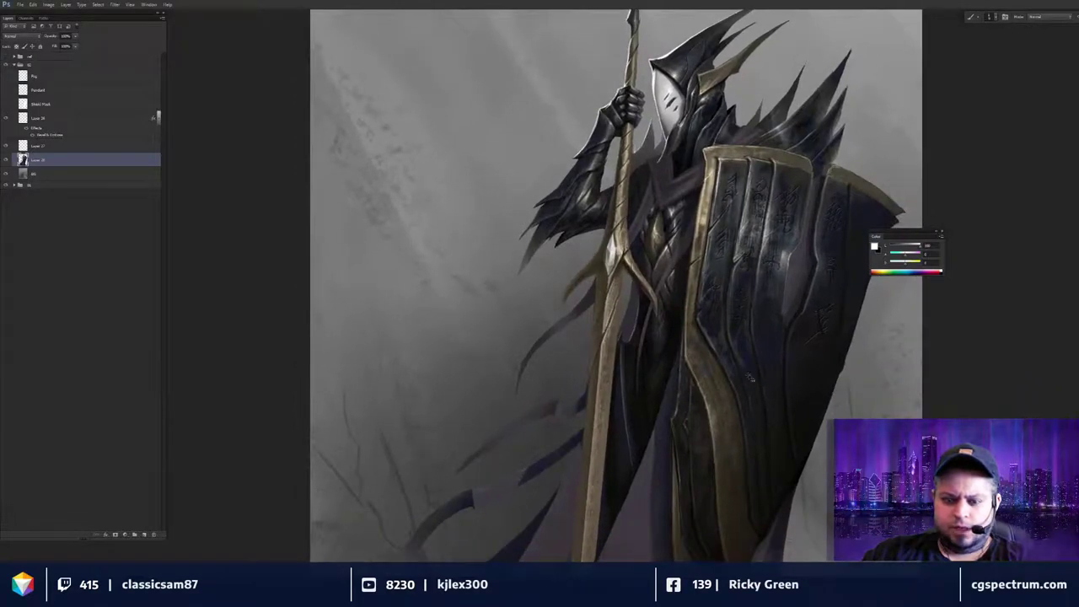
scroll(747, 378, down, 2)
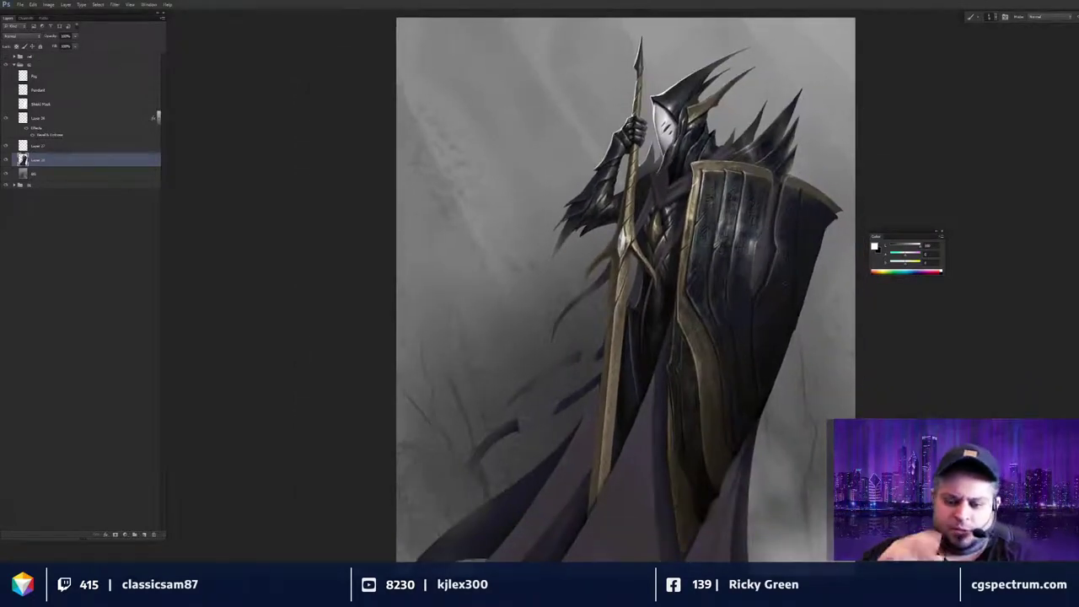
scroll(725, 364, down, 3)
scroll(728, 367, up, 4)
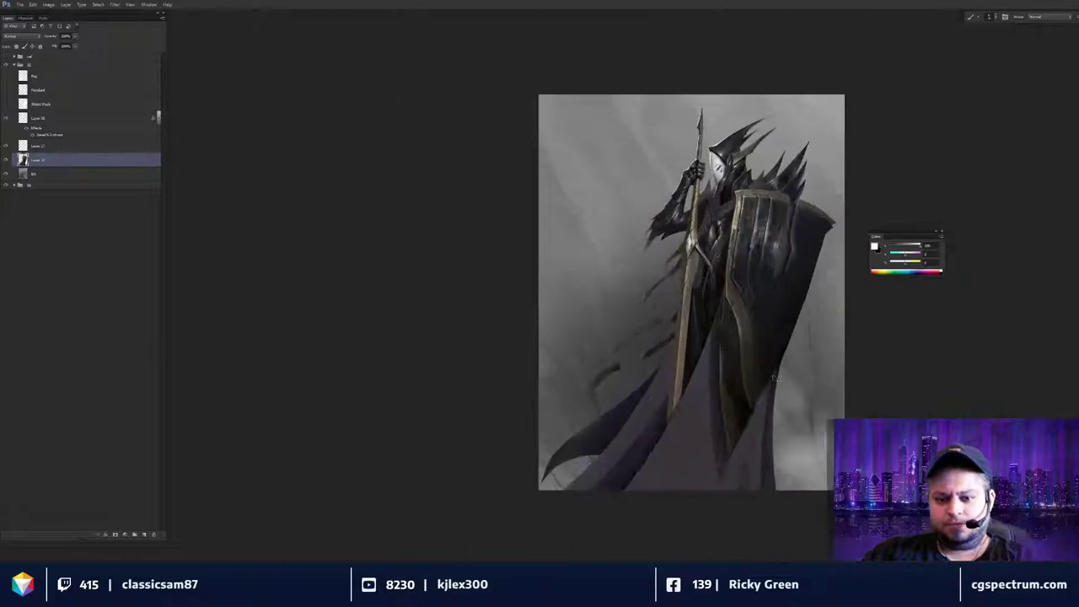
drag(759, 372, 720, 372)
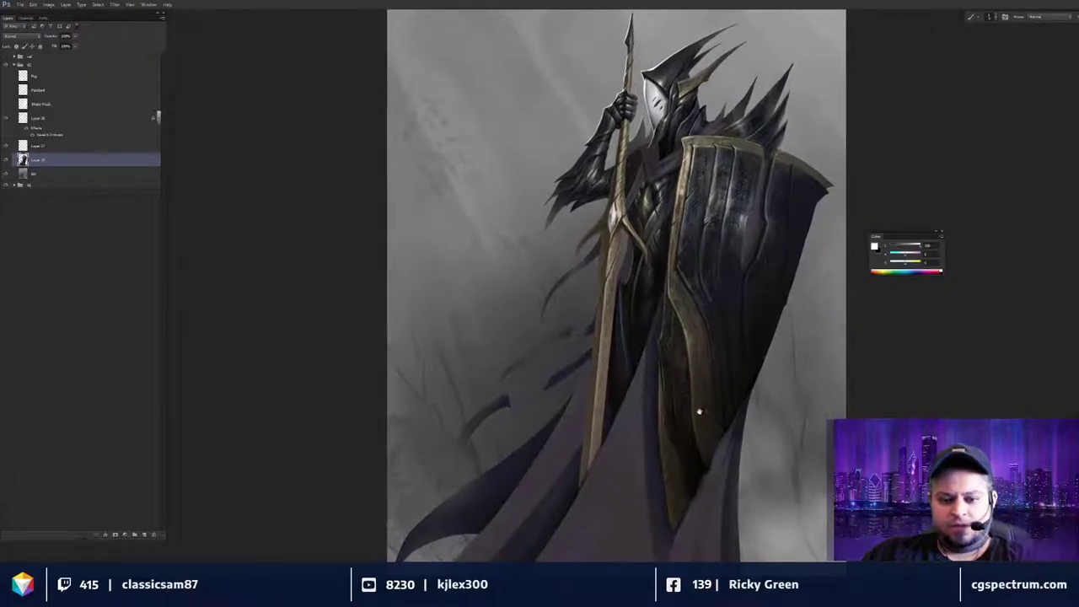
drag(712, 440, 703, 425)
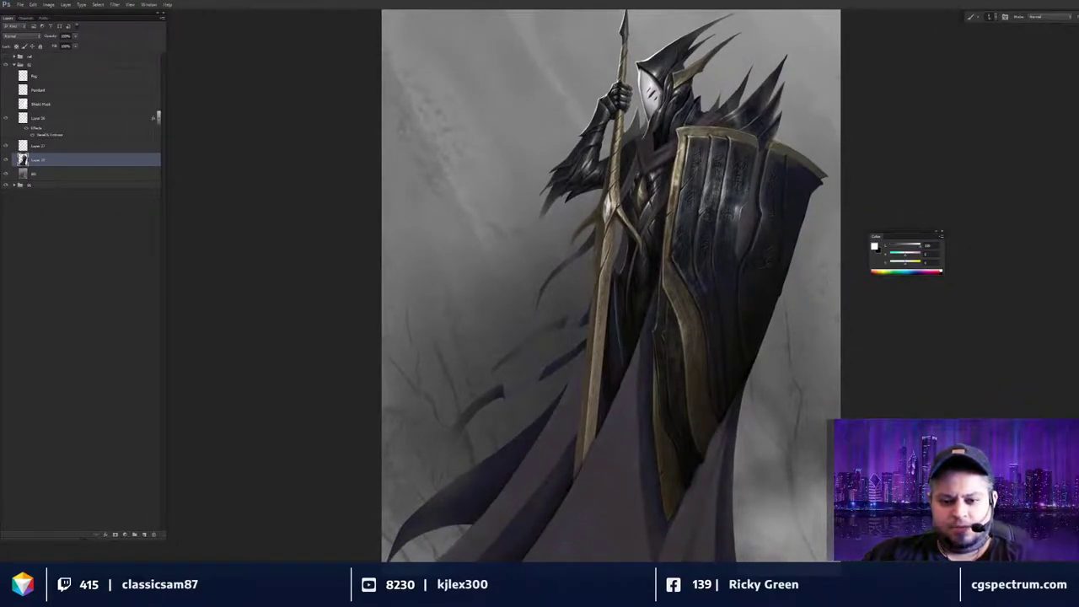
drag(726, 375, 707, 334)
Add a new layer above the merged figure layer and reset the colours to black foreground and white background.
ctrl+click(688, 316)
alt+click(604, 293)
ctrl+click(662, 301)
scroll(647, 306, left, 1)
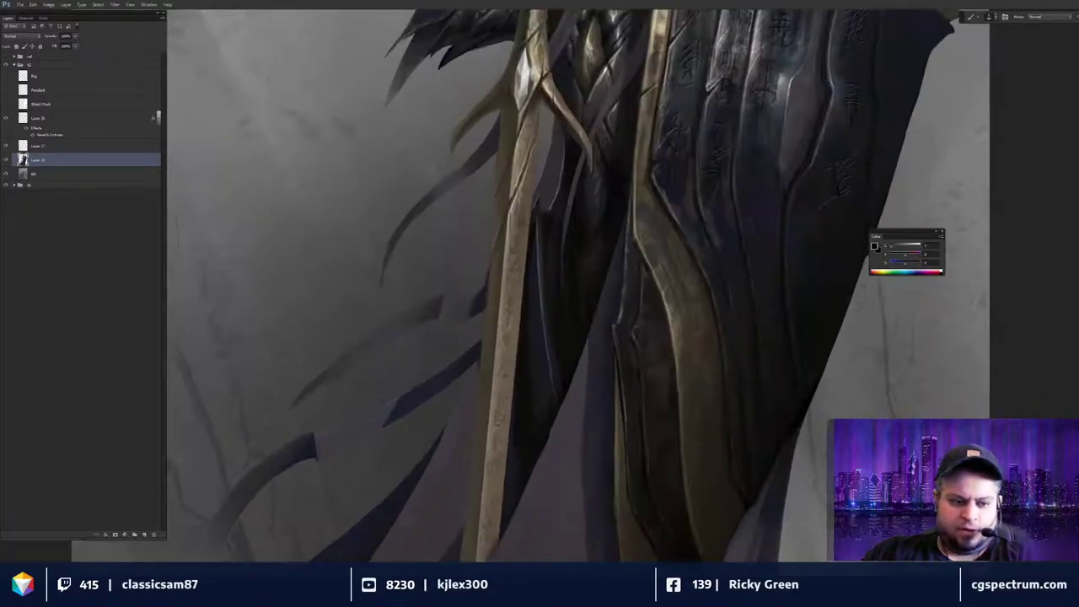
key(ctrl+shift+n)
key(Return)
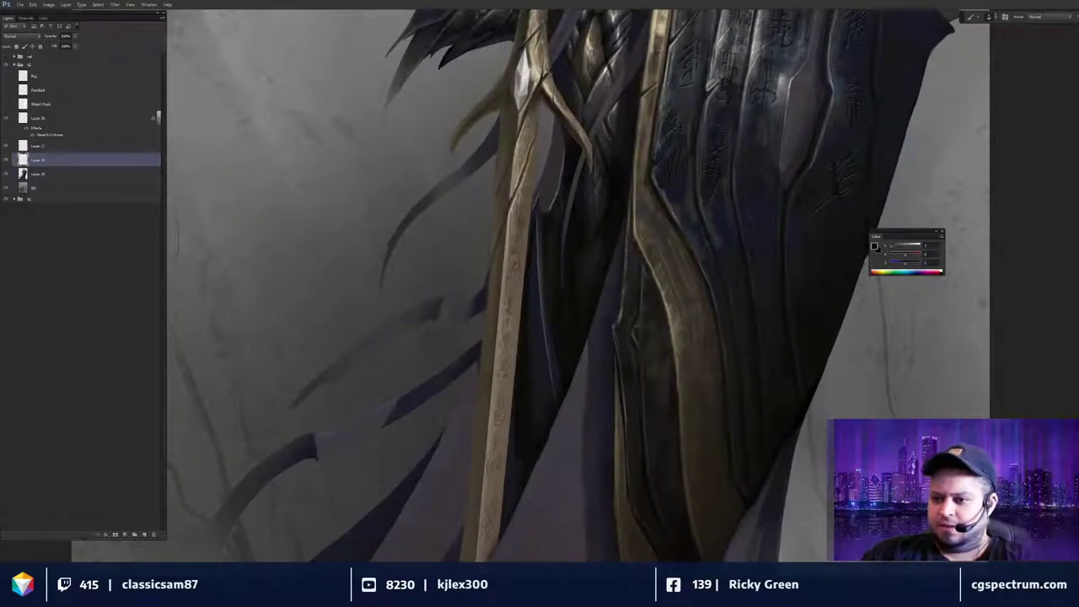
key(d)
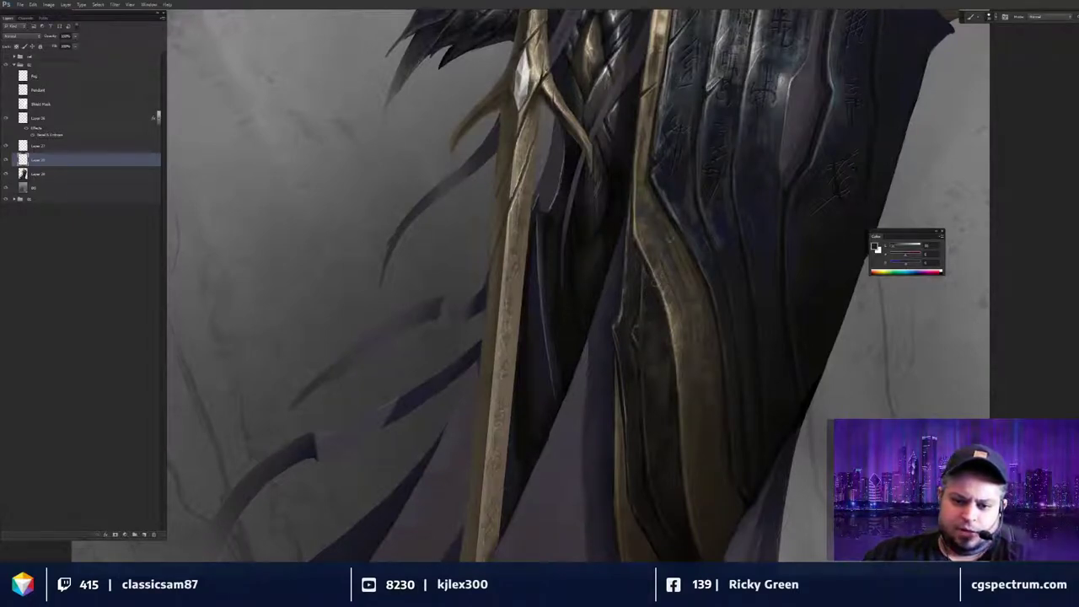
Brush dark diagonal grooves across the lower shield's gold band, continuing down to the shield's pointed tip.
alt+click(664, 353)
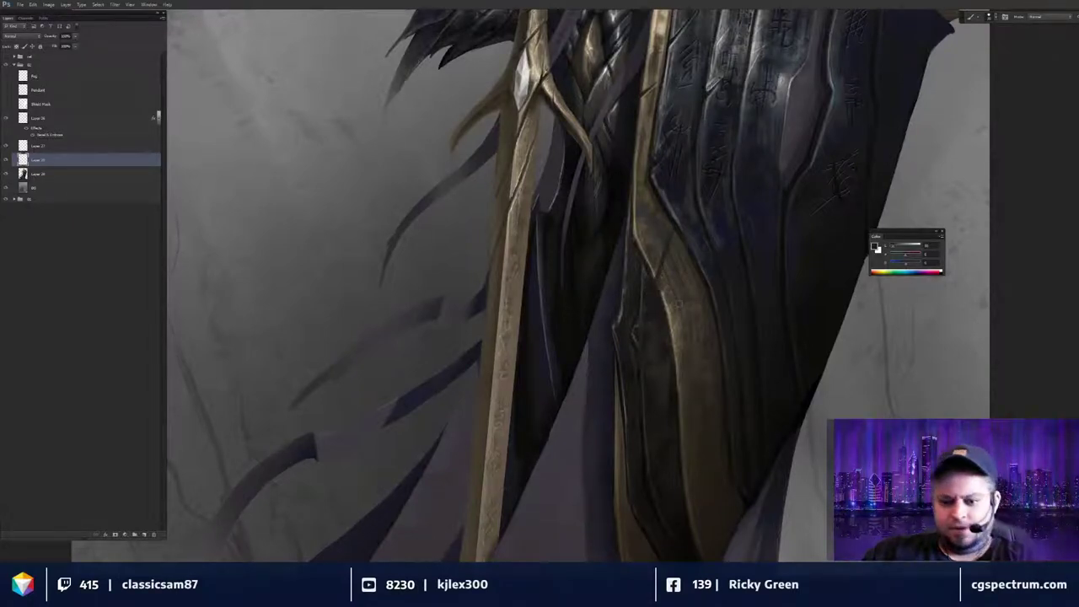
drag(690, 288, 677, 352)
mouse_move(682, 310)
mouse_down()
mouse_move(675, 356)
mouse_move(692, 273)
mouse_up()
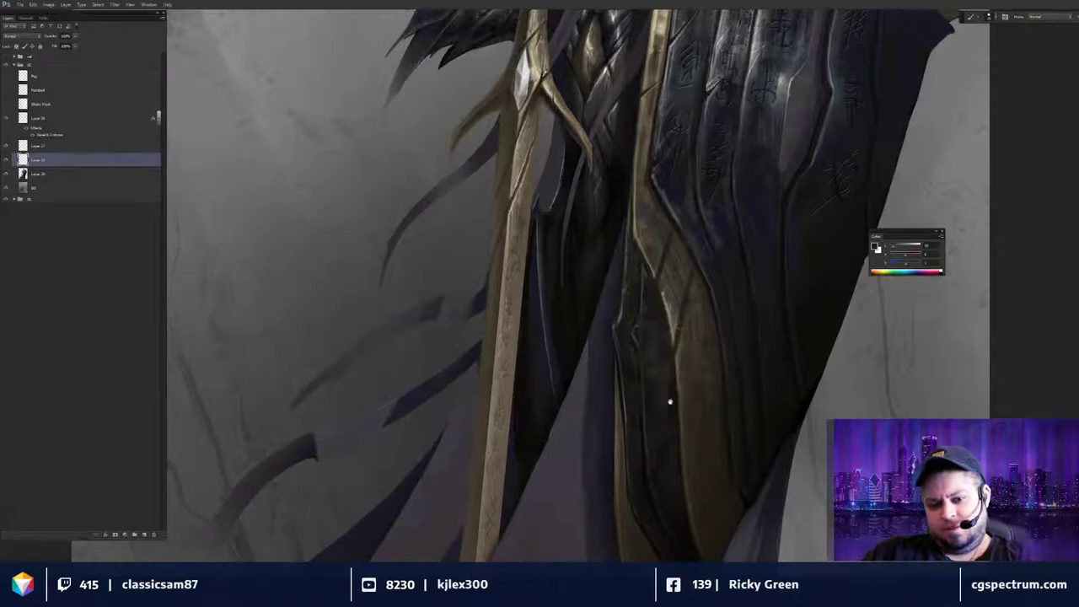
scroll(671, 401, down, 3)
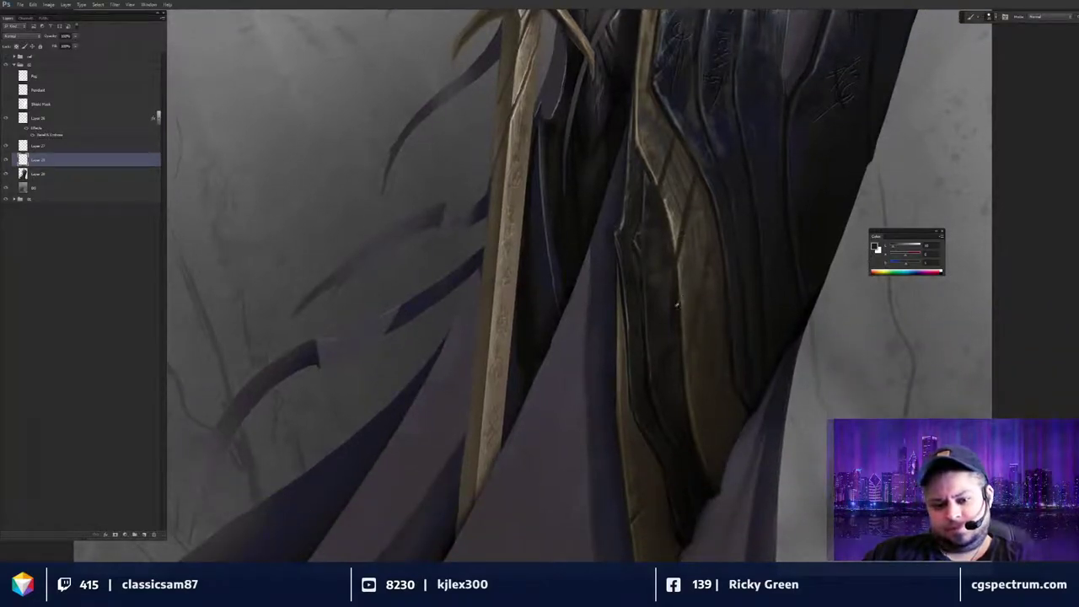
key(ctrl+0)
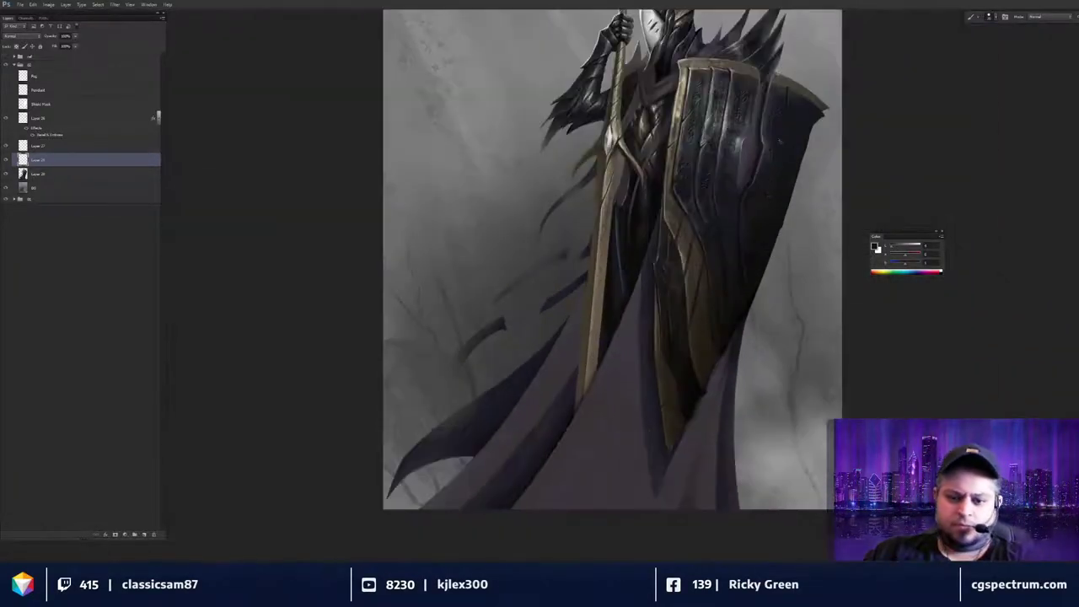
scroll(851, 320, down, 2)
scroll(770, 373, up, 2)
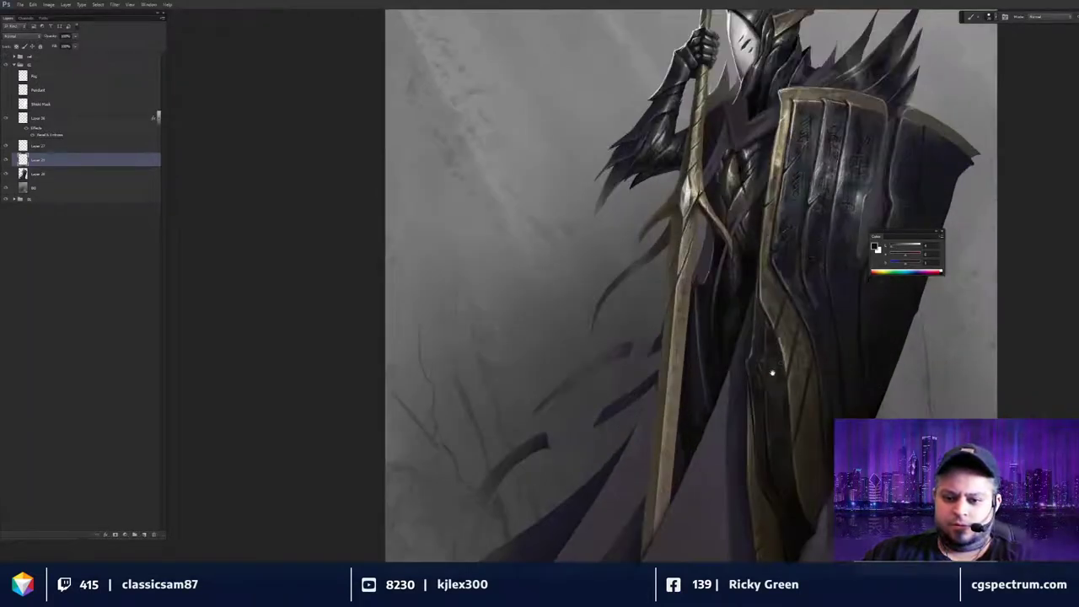
scroll(687, 305, up, 2)
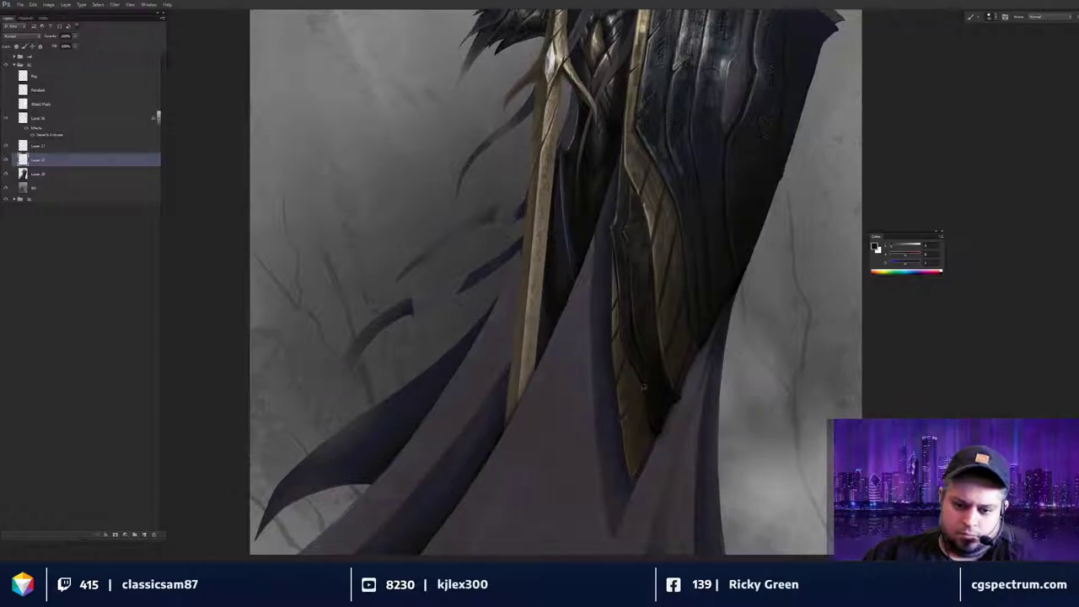
Sample a light tone from the gold band and brush thin highlights along the edges of its upper diagonal grooves.
key(ctrl+minus)
key(ctrl+minus)
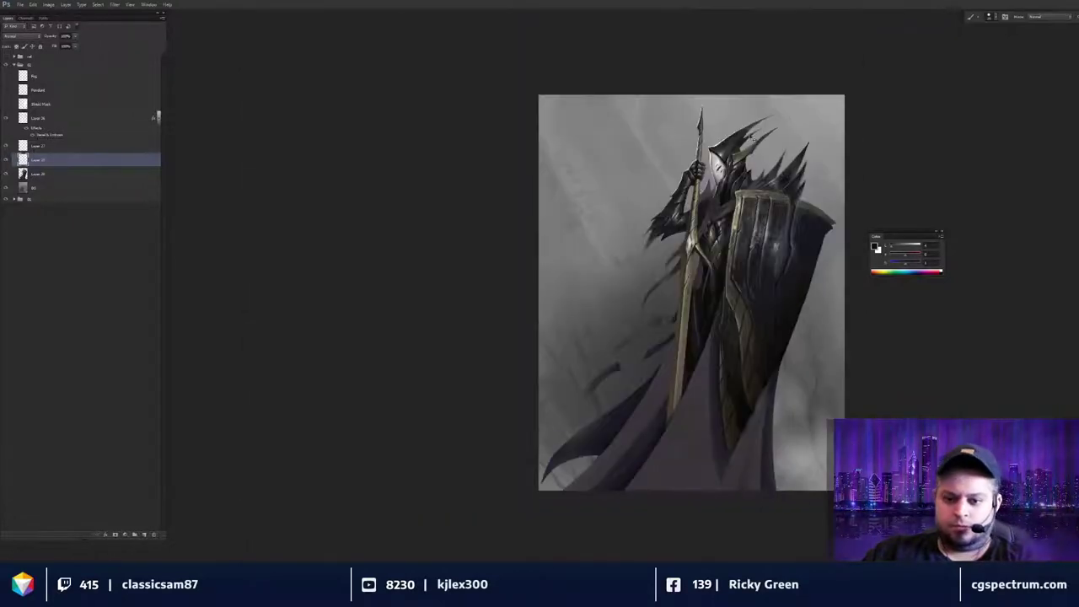
key(ctrl+plus)
key(ctrl+plus)
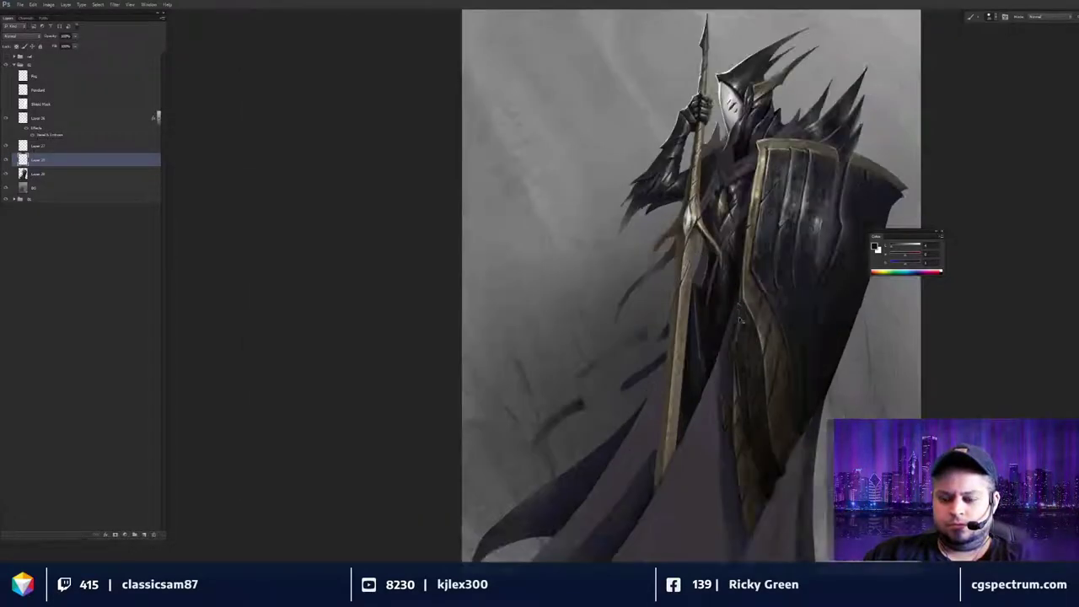
drag(743, 362, 645, 339)
key(ctrl+plus)
key(ctrl+plus)
scroll(660, 291, up, 1)
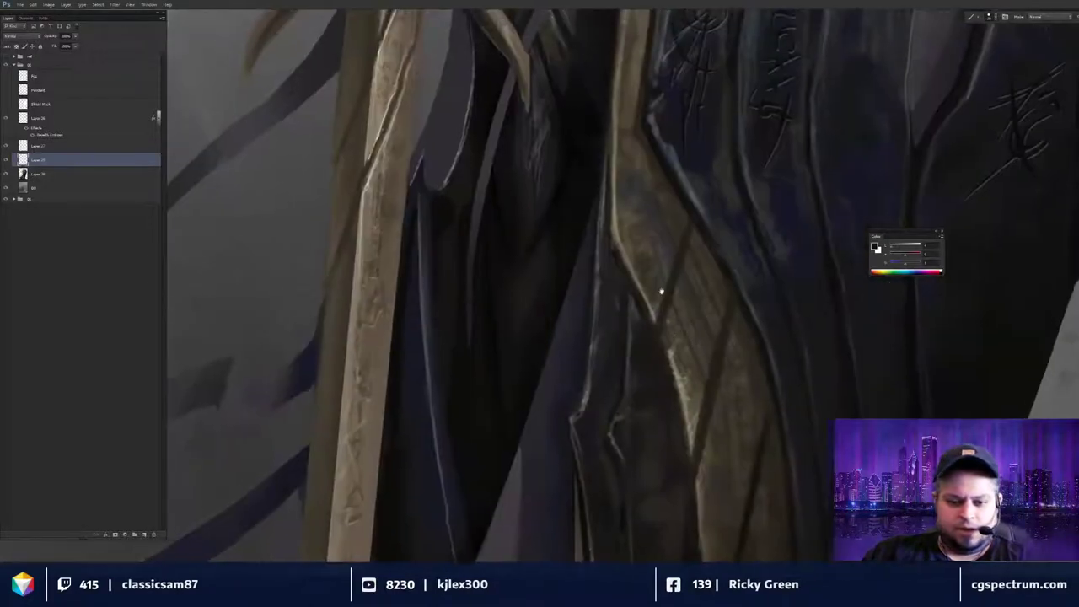
alt+click(684, 386)
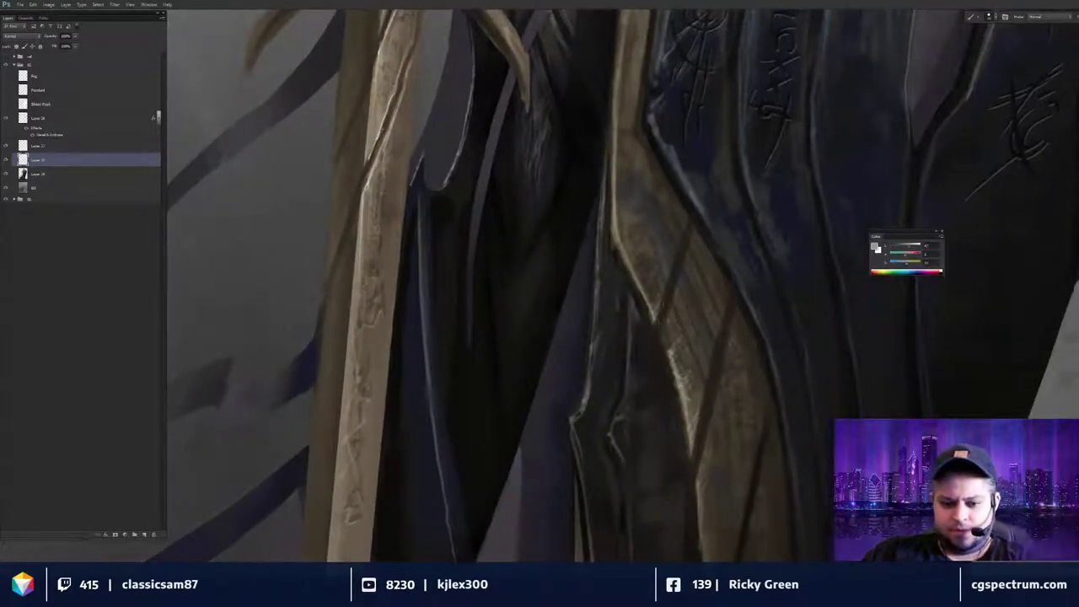
drag(664, 323, 682, 259)
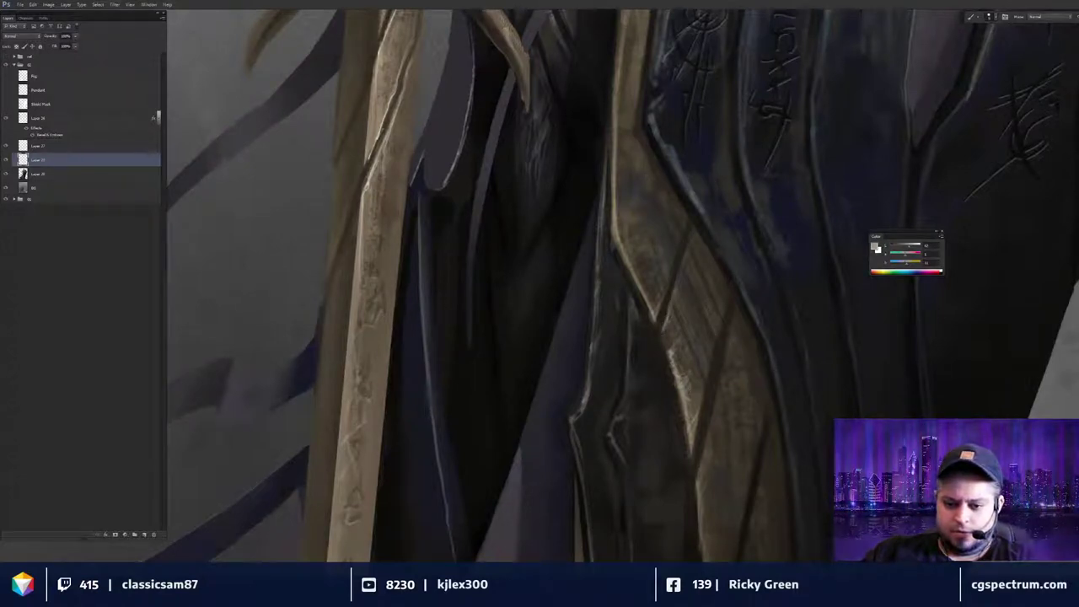
drag(700, 387, 718, 331)
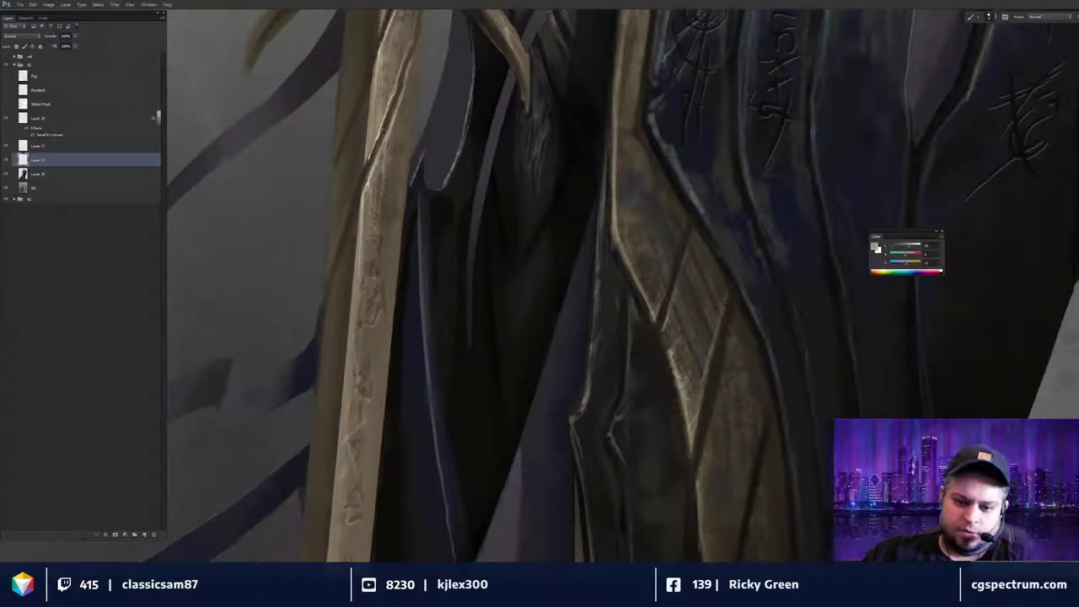
drag(666, 291, 683, 236)
Brush light edges along the diagonal grooves in the middle of the gold band.
drag(734, 335, 708, 201)
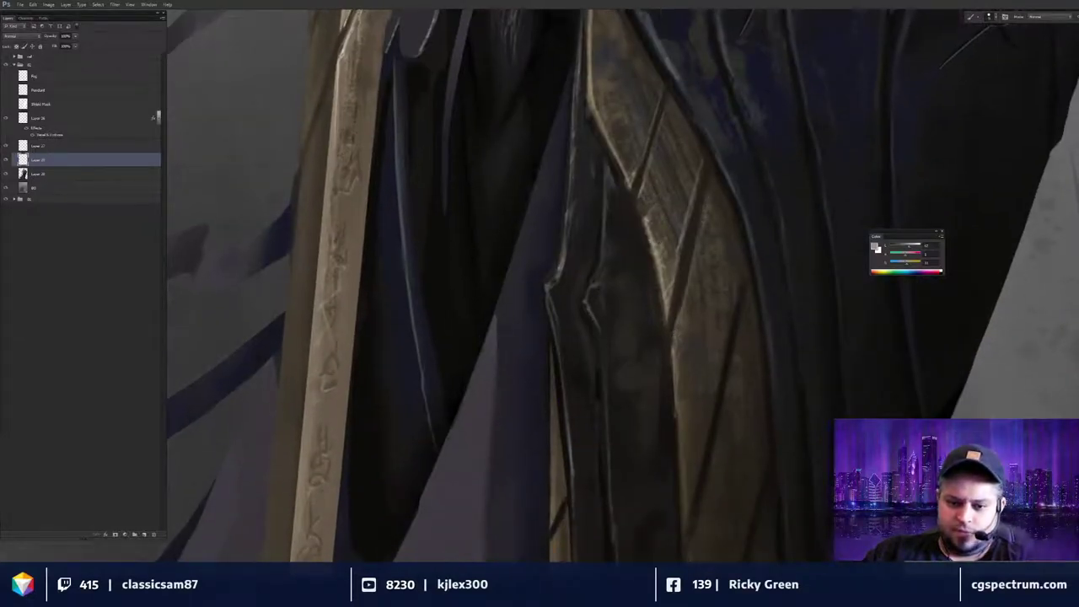
drag(692, 332, 685, 265)
drag(734, 229, 711, 333)
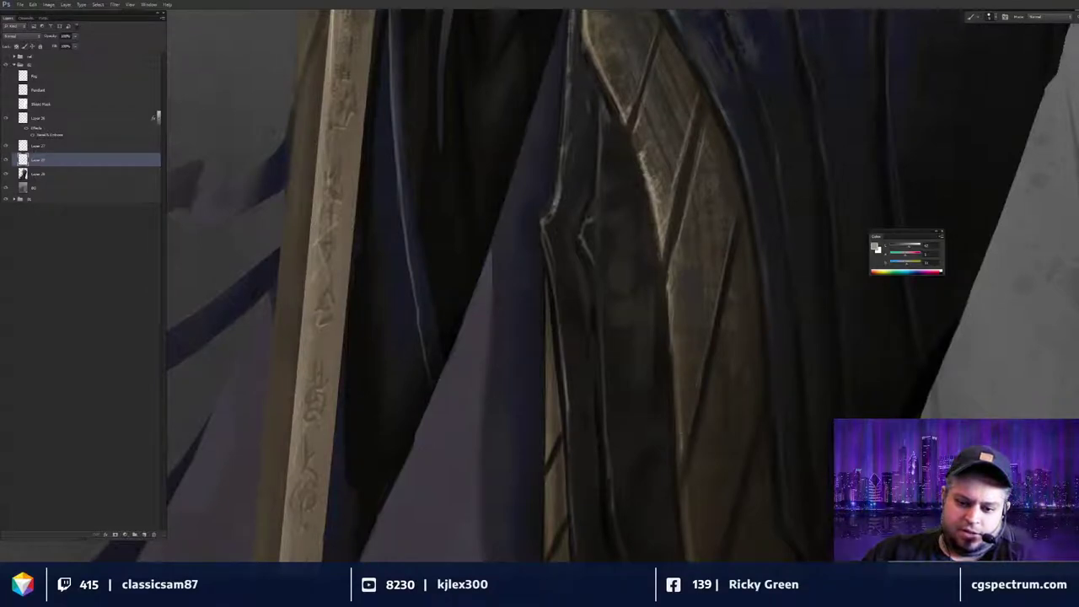
mouse_move(730, 265)
mouse_down()
mouse_move(733, 145)
mouse_move(710, 262)
mouse_up()
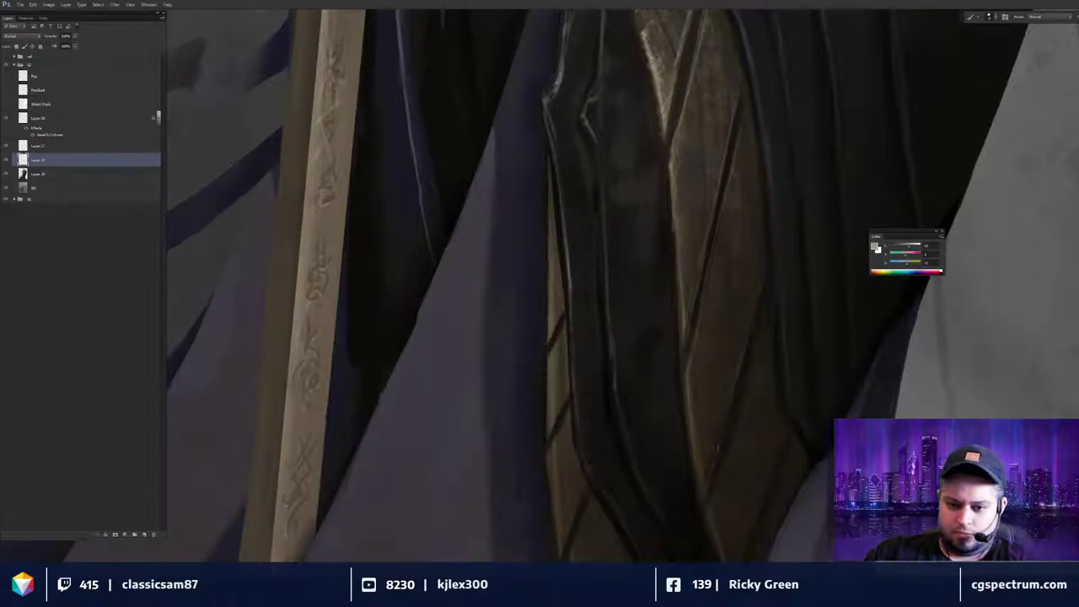
key(ctrl+0)
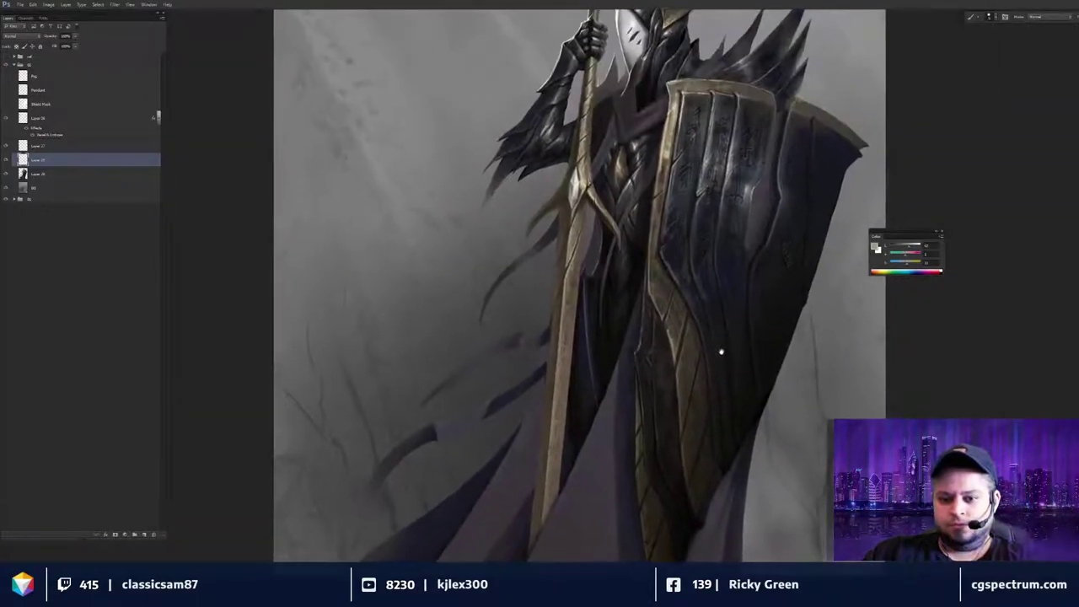
Brush thin highlights along the grooves of the narrow outer gold trim and the shield's pointed tip.
drag(722, 352, 679, 180)
ctrl+click(691, 245)
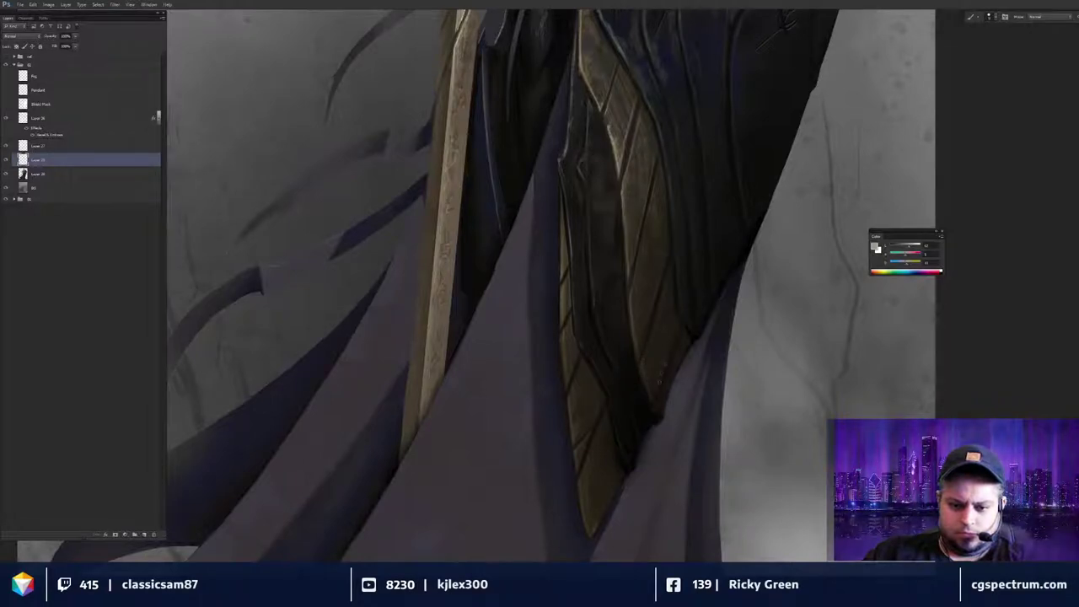
scroll(602, 345, up, 1)
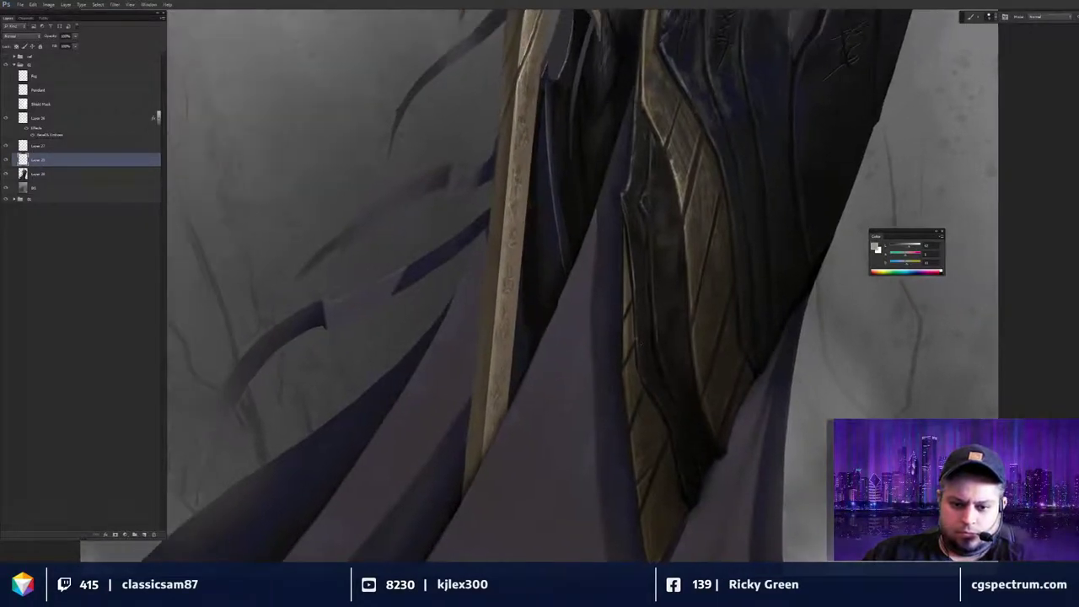
scroll(665, 379, up, 1)
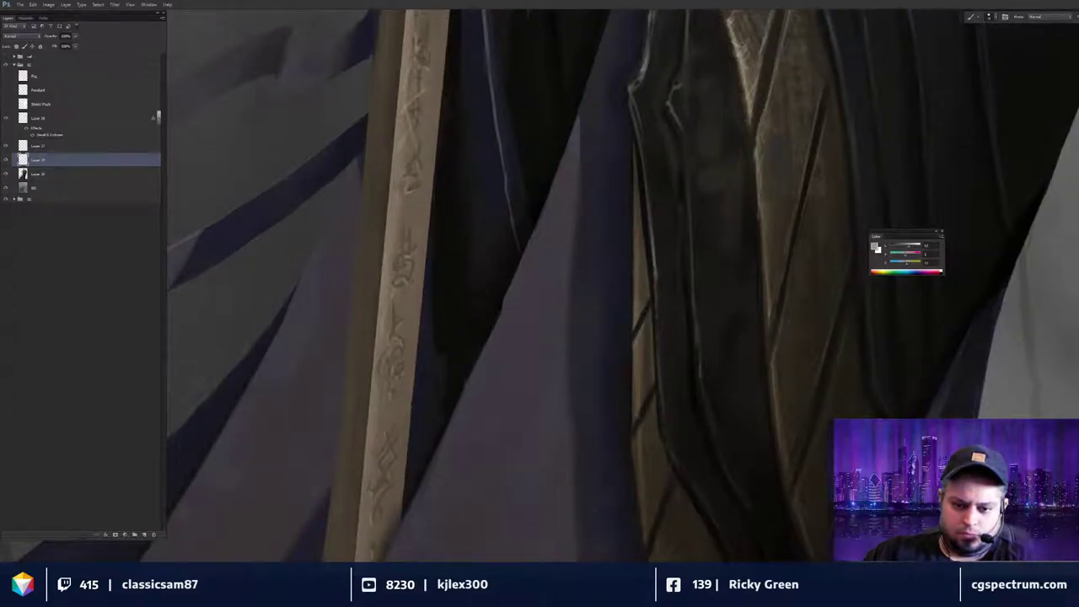
drag(636, 418, 694, 229)
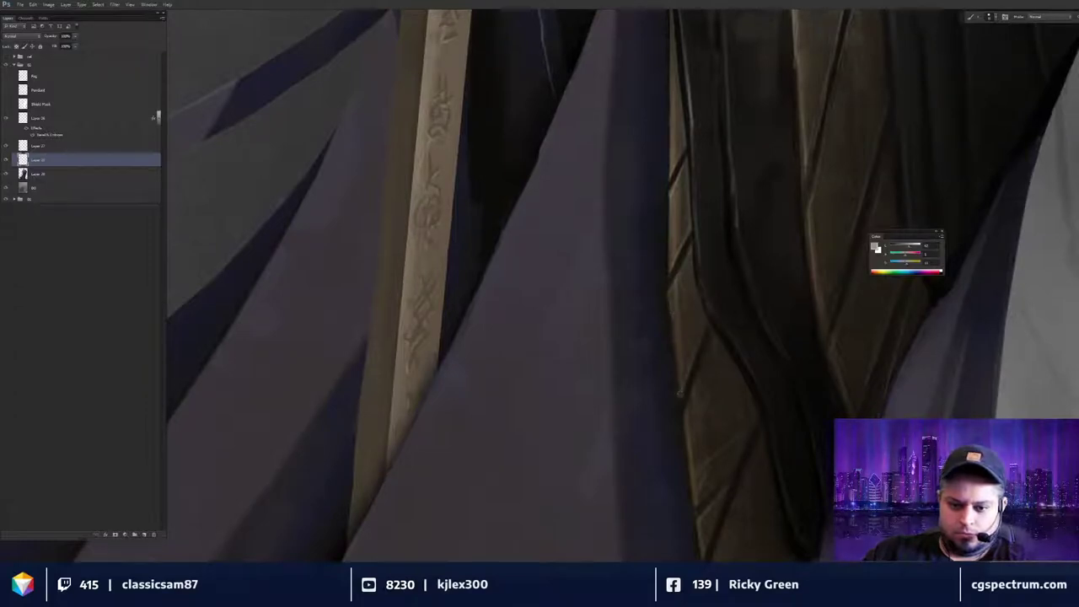
drag(680, 396, 689, 306)
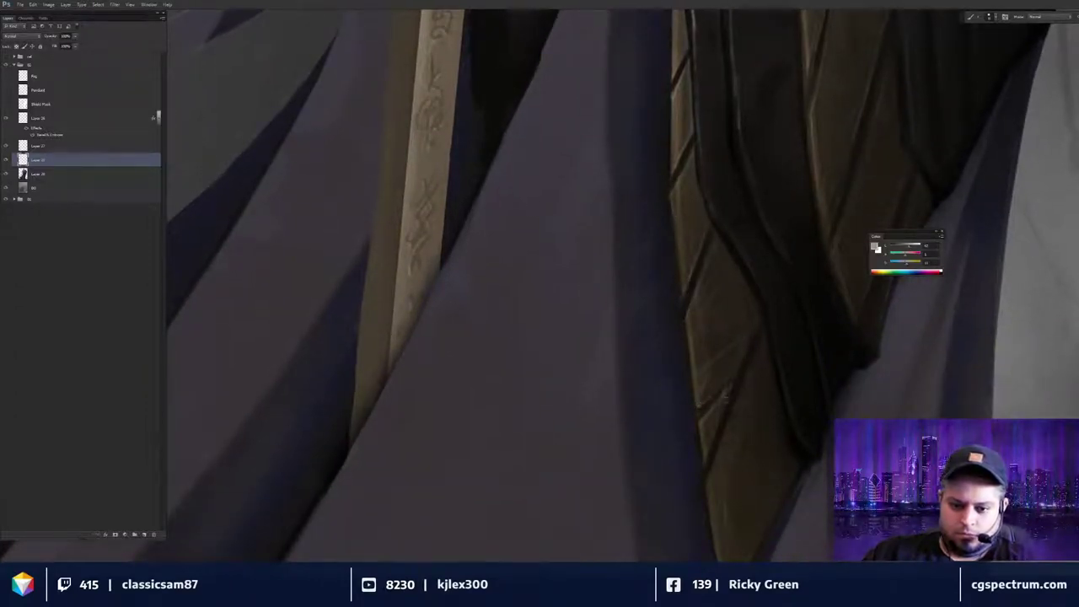
drag(719, 366, 703, 269)
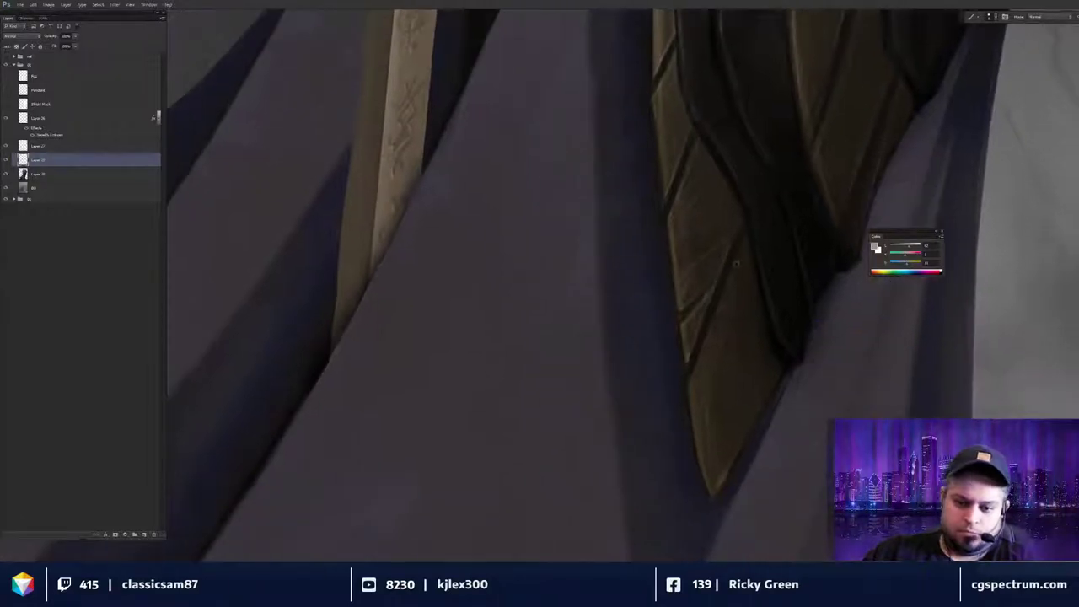
Darken the inner ends of the diagonal grooves along the shield's lower gold band with black.
key(ctrl+minus)
key(ctrl+minus)
key(ctrl+minus)
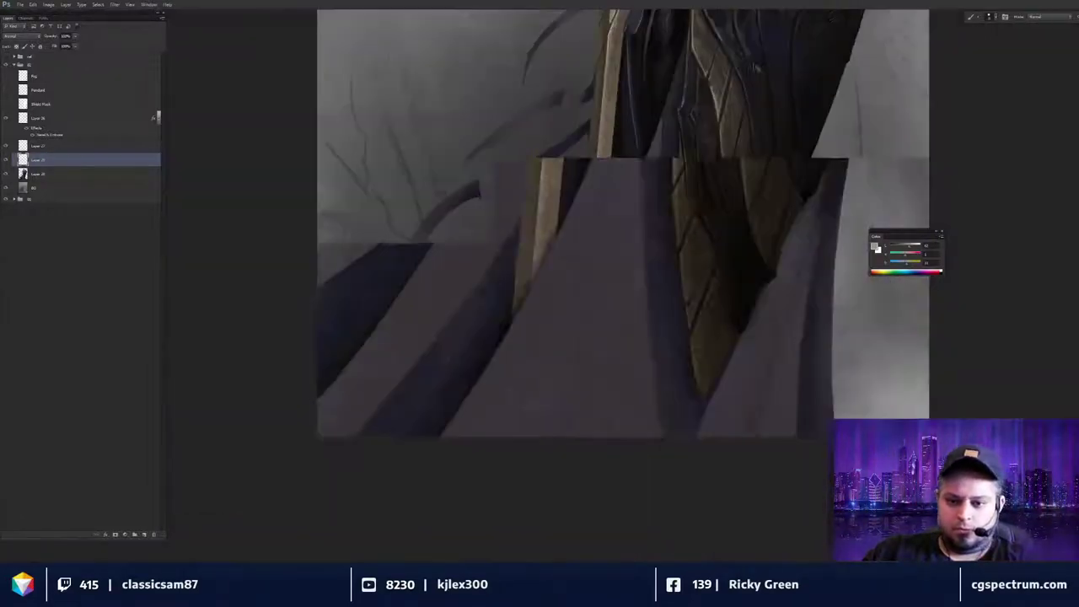
drag(759, 256, 734, 412)
key(ctrl+plus)
scroll(734, 222, up, 2)
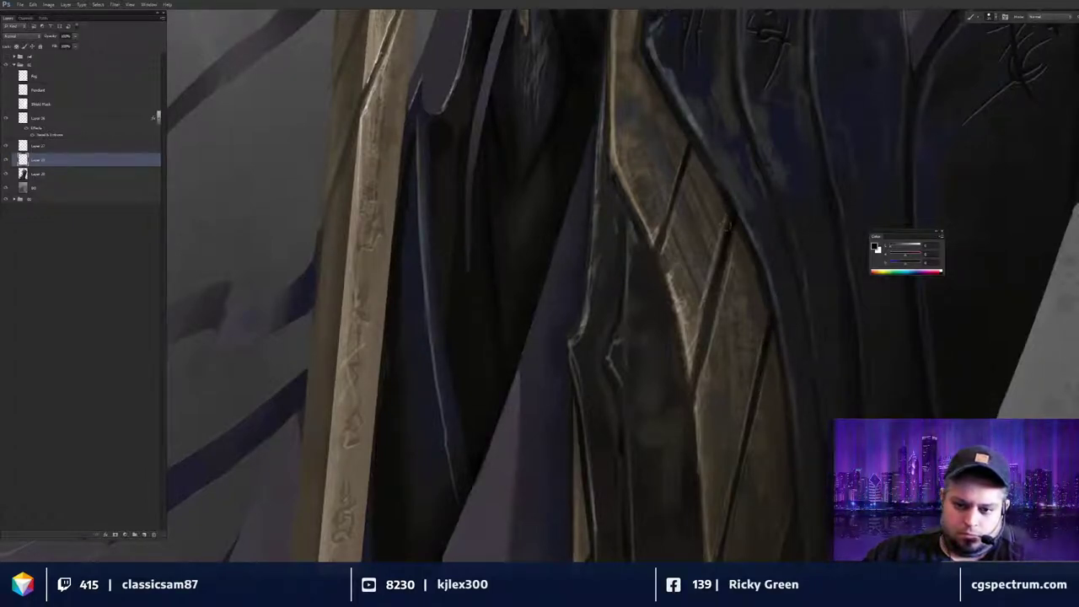
drag(774, 373, 726, 241)
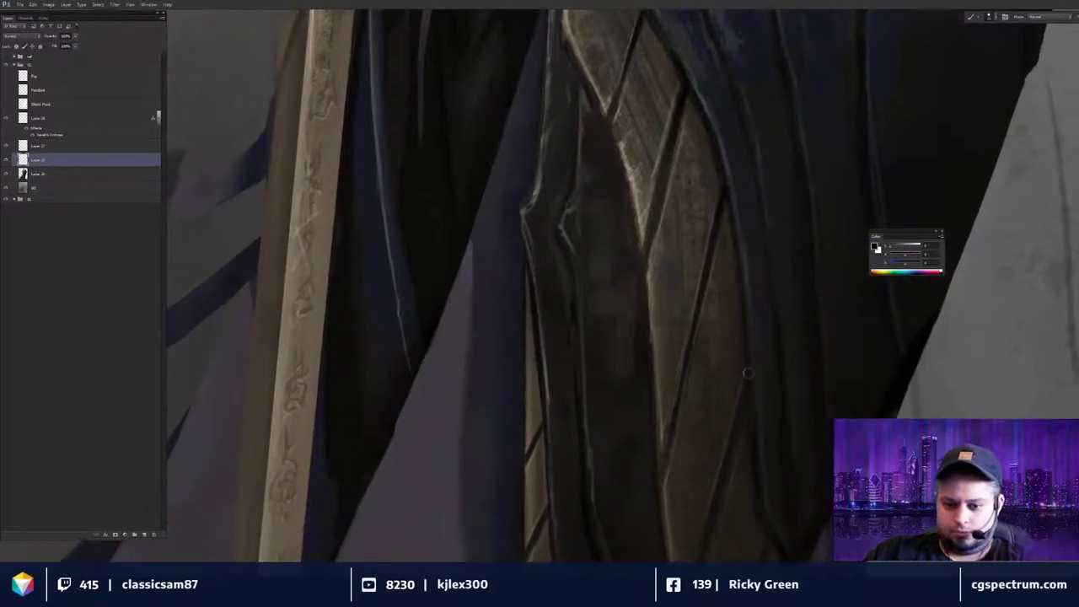
scroll(725, 226, down, 5)
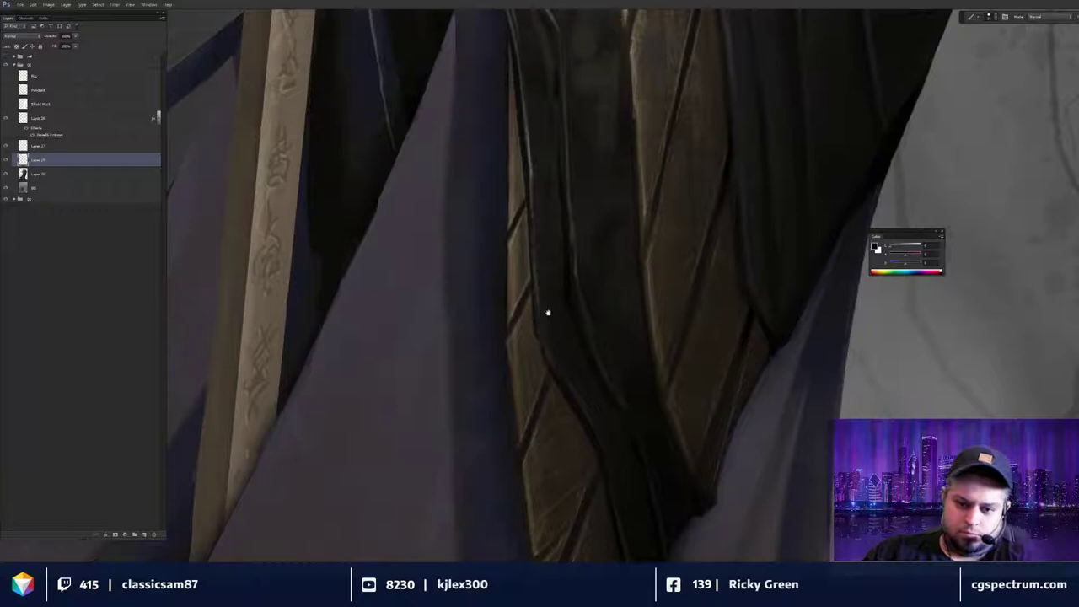
drag(547, 311, 675, 298)
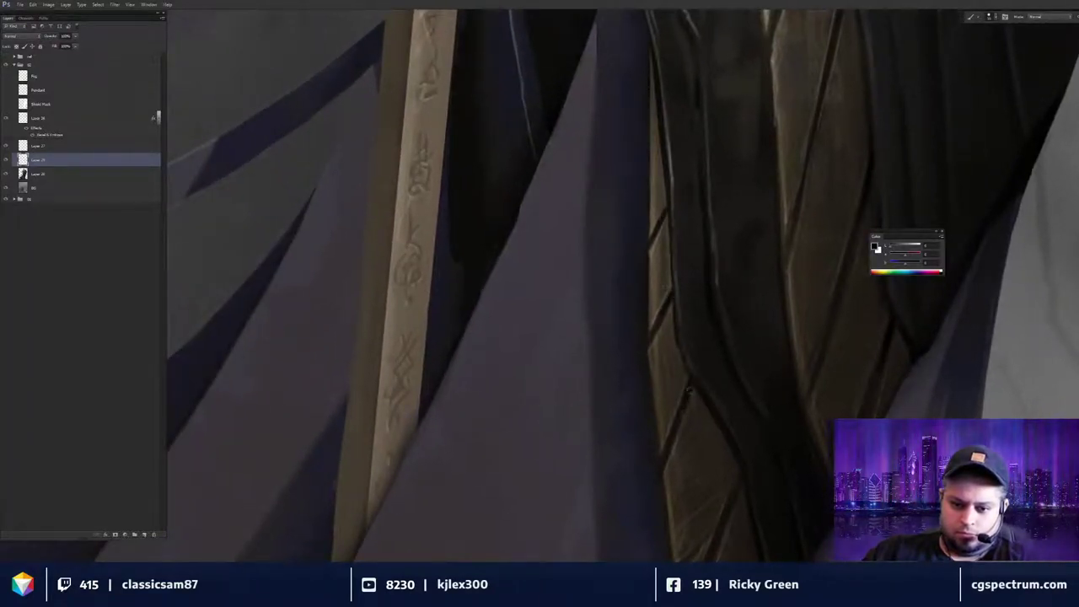
drag(736, 491, 711, 351)
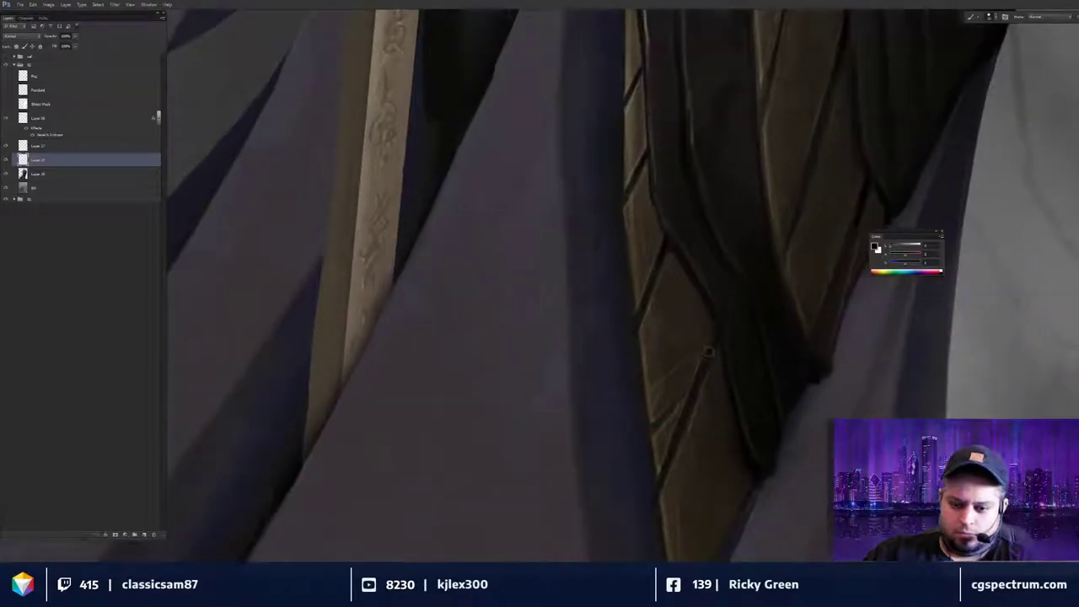
scroll(733, 390, down, 5)
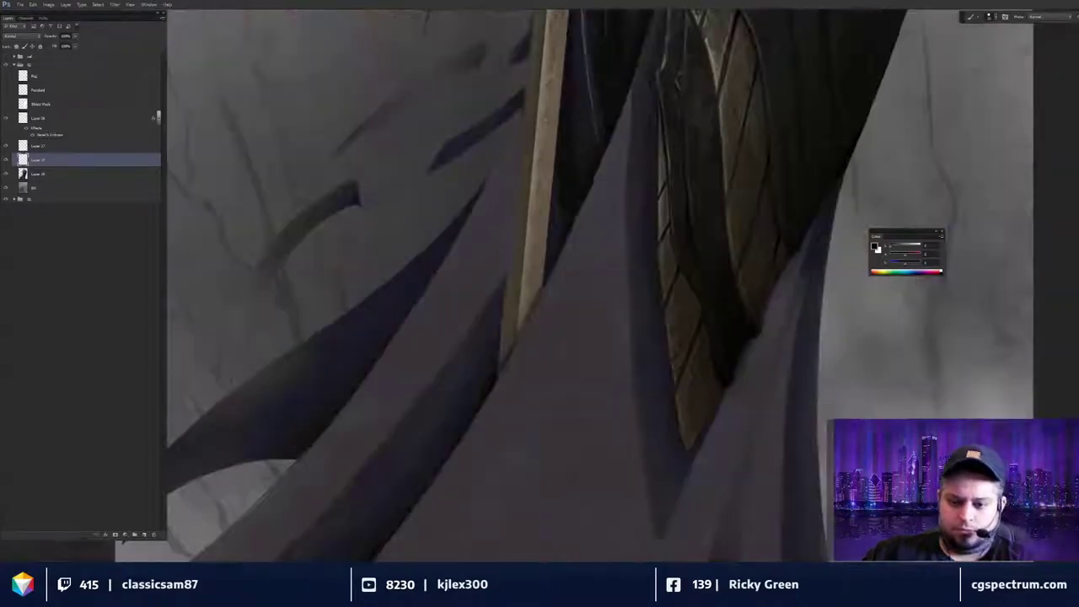
Merge the groove detail layer with the character layer directly beneath it.
scroll(766, 356, up, 4)
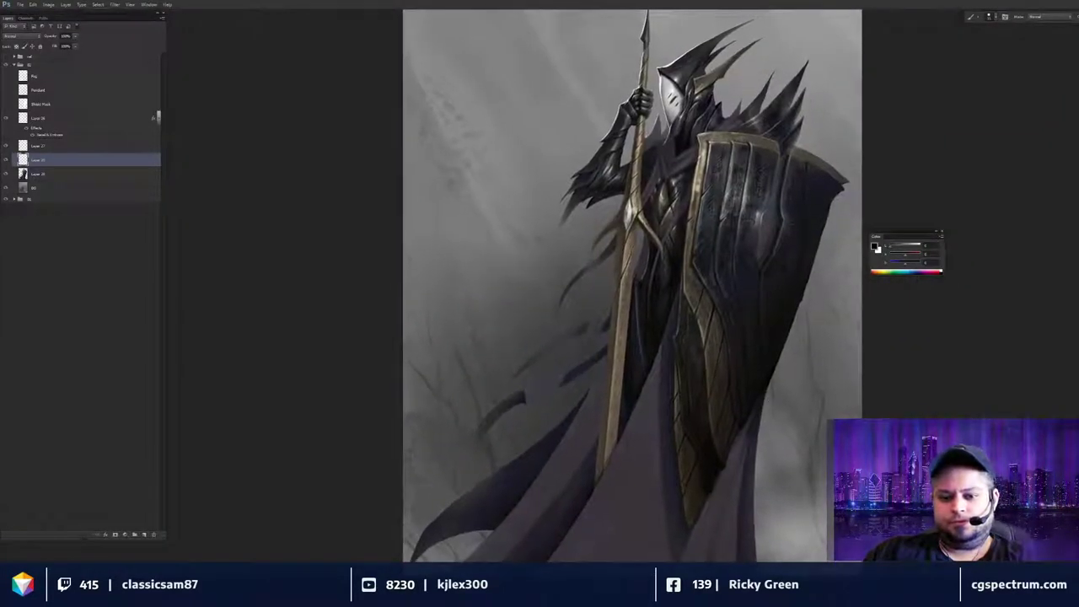
scroll(793, 386, down, 2)
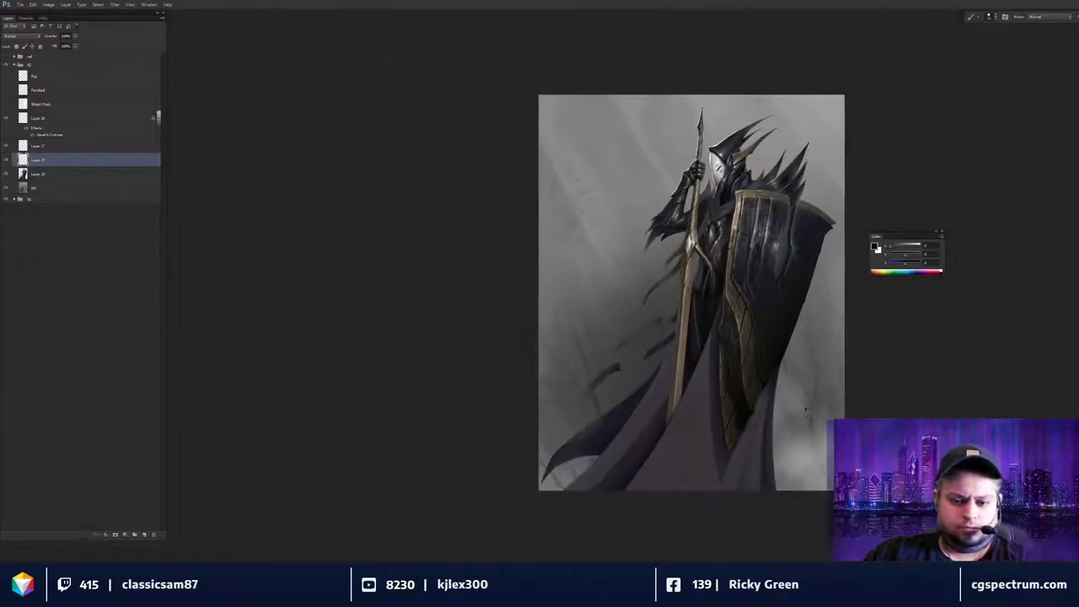
scroll(800, 444, up, 2)
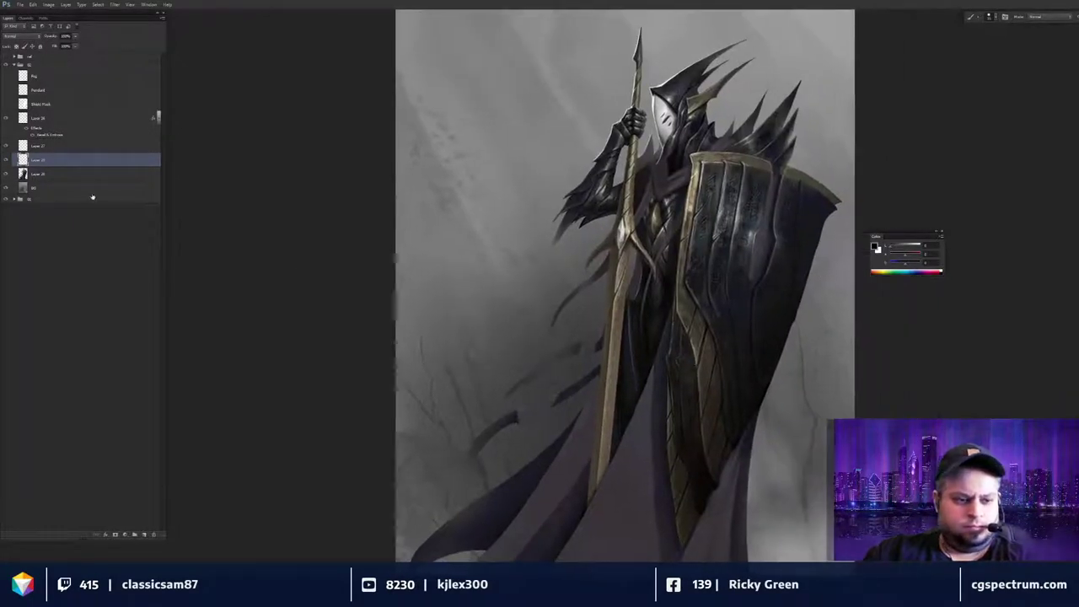
shift+click(81, 177)
key(ctrl+e)
scroll(689, 232, up, 1)
drag(762, 229, 666, 260)
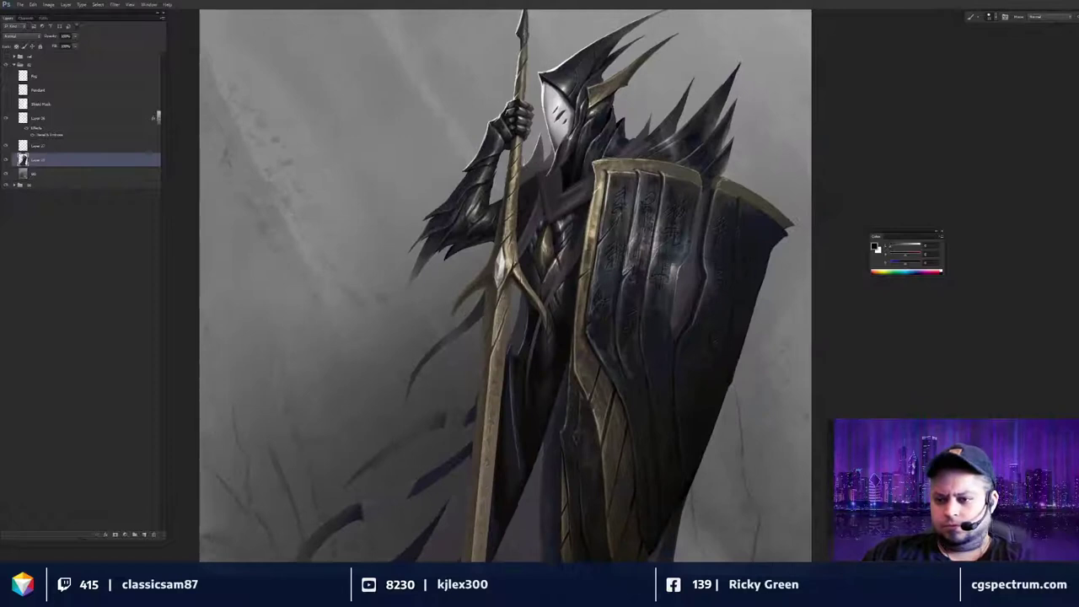
Set the brush to Color mode and brush black over the shield's blue panels to mute their tint.
click(1045, 16)
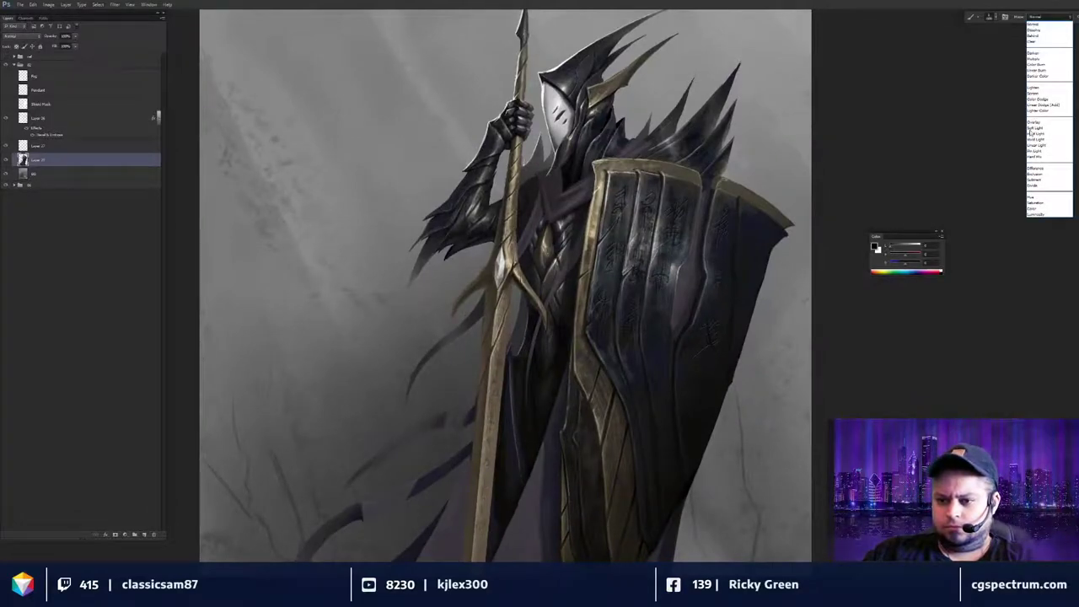
click(1046, 202)
scroll(685, 341, up, 2)
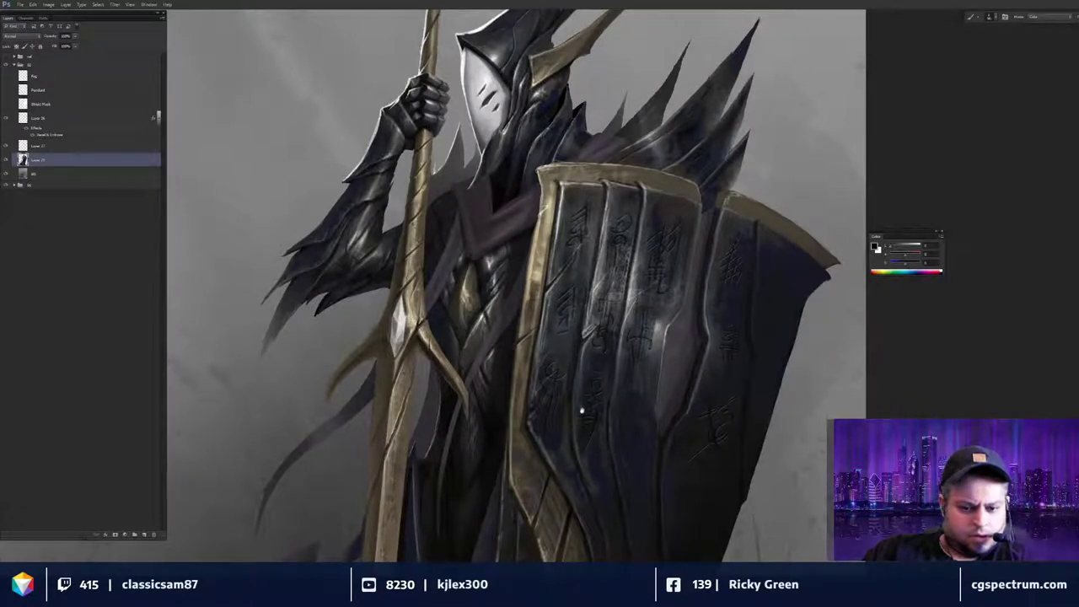
drag(581, 410, 594, 359)
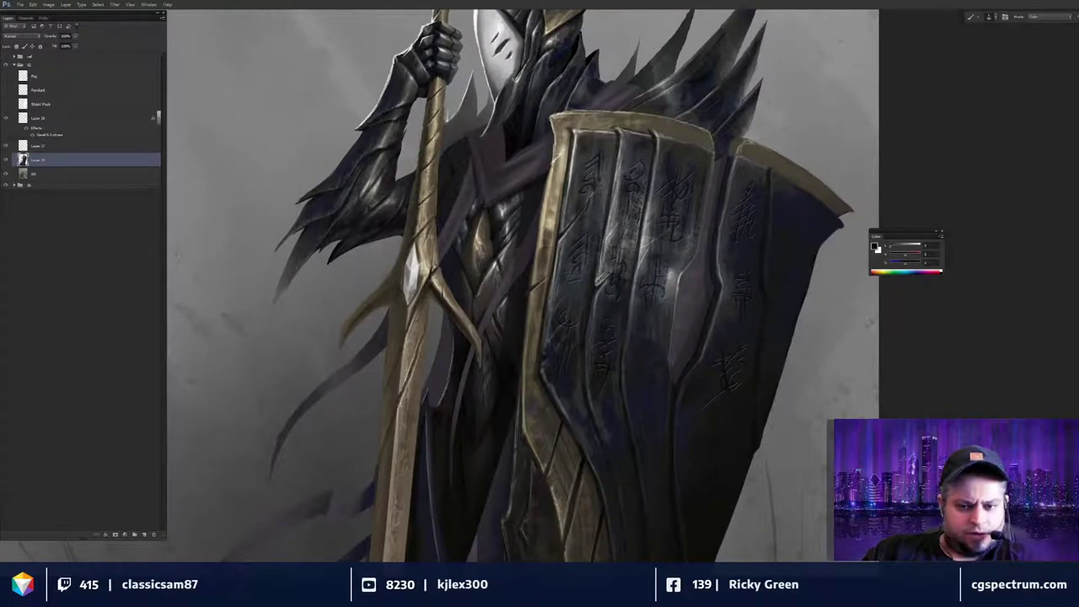
key(ctrl+0)
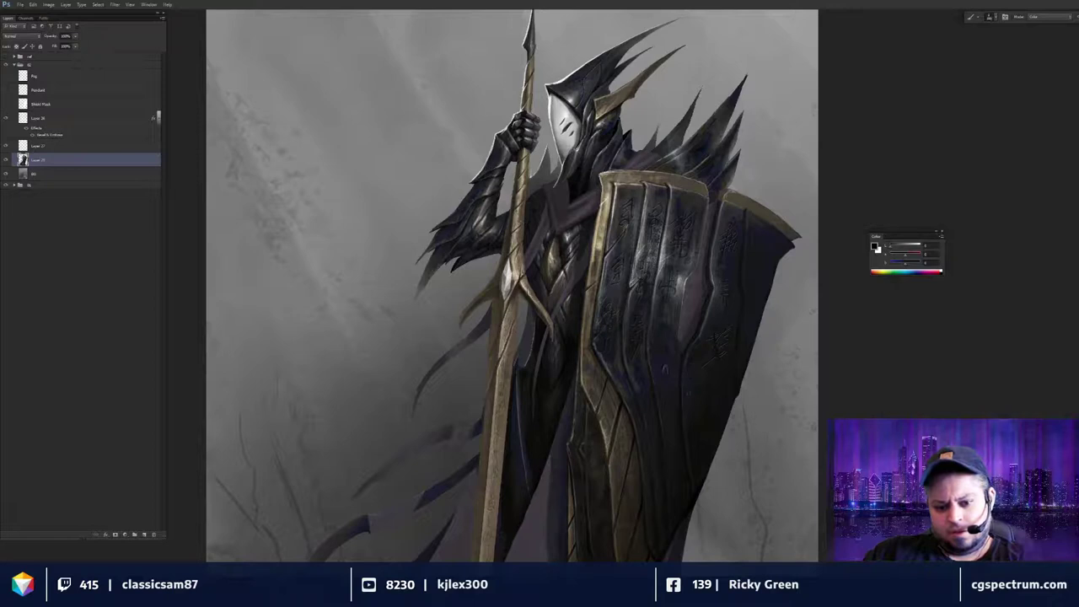
key(ctrl+minus)
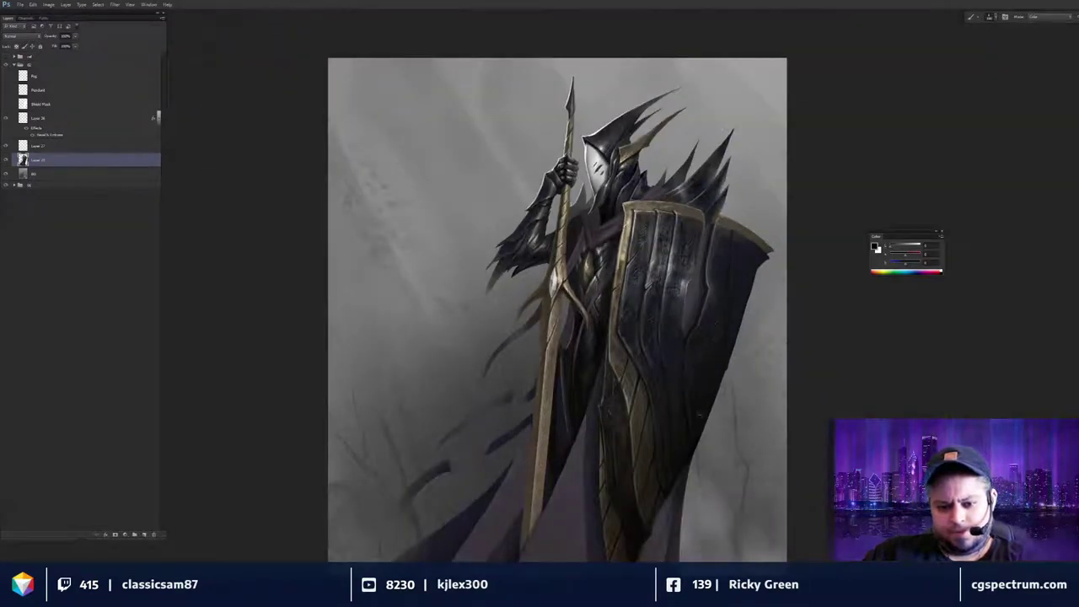
drag(701, 423, 731, 384)
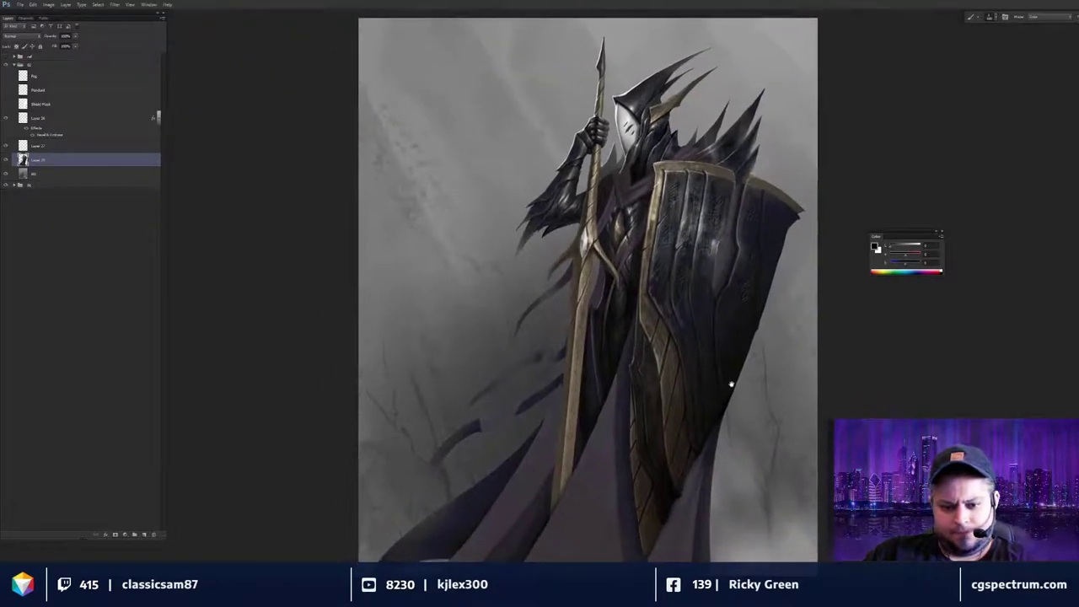
key(ctrl+plus)
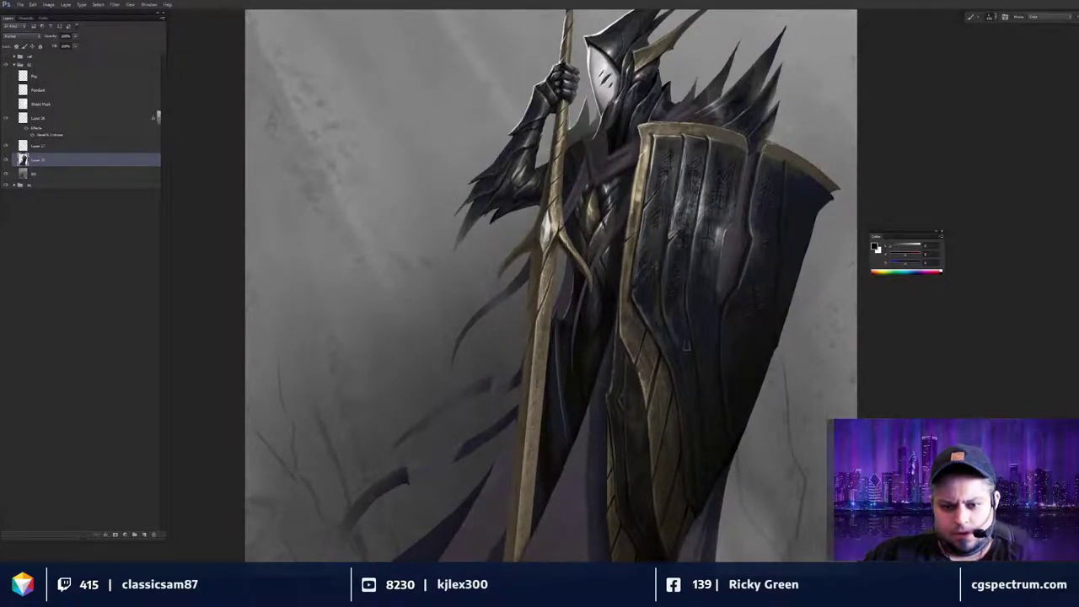
Examine the shield's muted colouring against the whole figure and background.
key(ctrl+minus)
key(ctrl+minus)
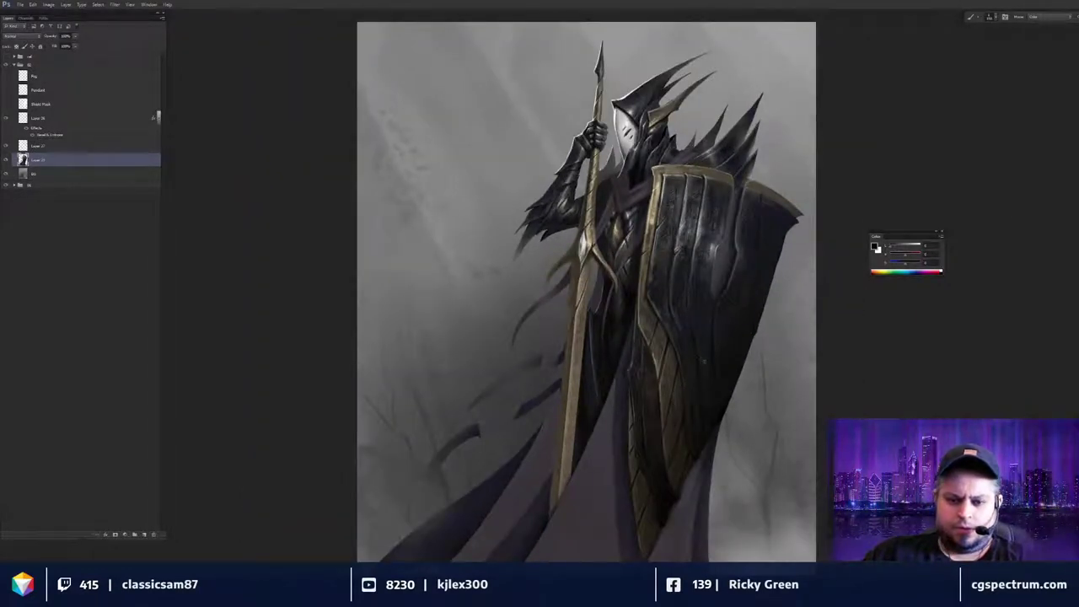
key(ctrl+plus)
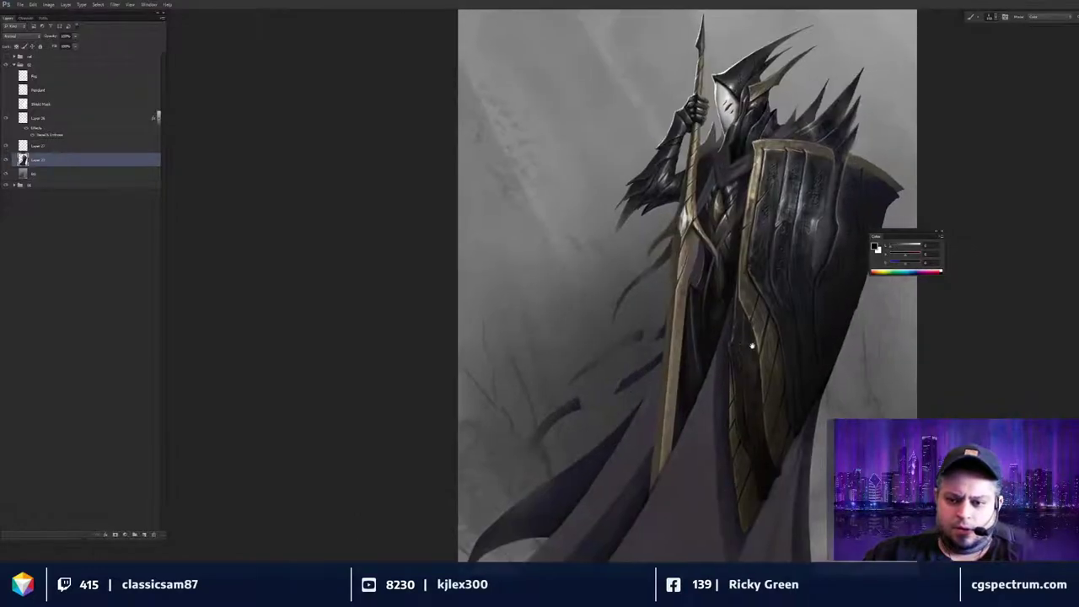
drag(748, 350, 699, 374)
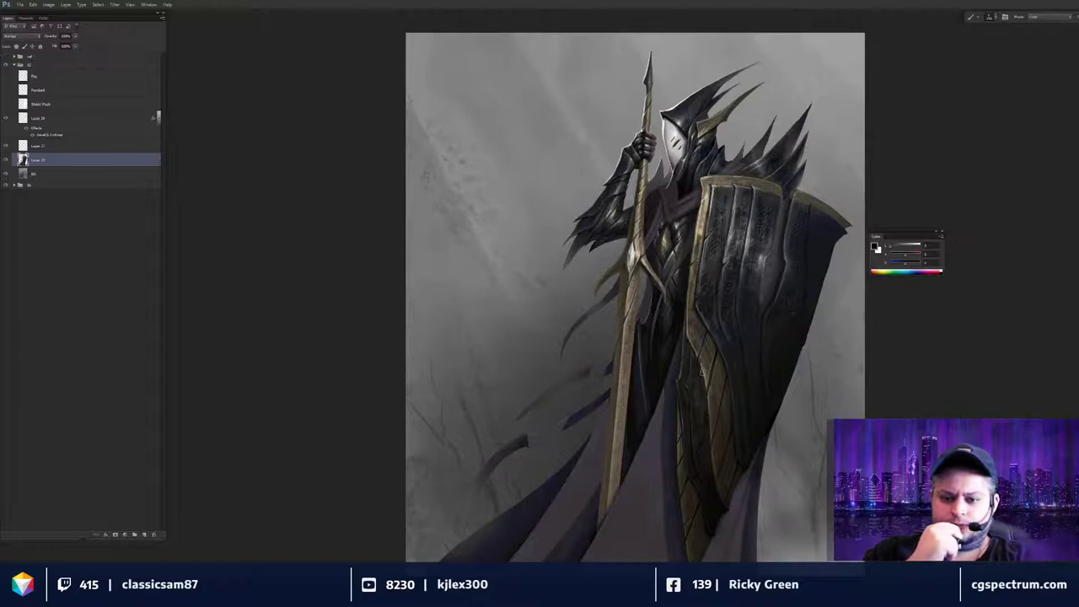
key(ctrl+plus)
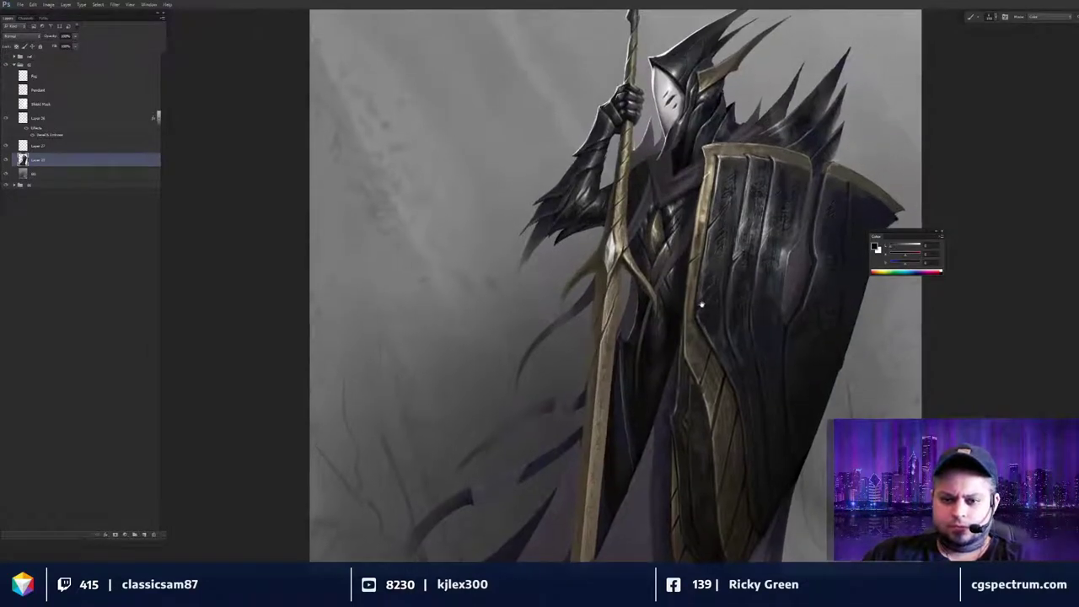
drag(701, 305, 702, 314)
mouse_move(697, 370)
mouse_down()
mouse_move(697, 294)
mouse_move(707, 294)
mouse_move(714, 352)
mouse_up()
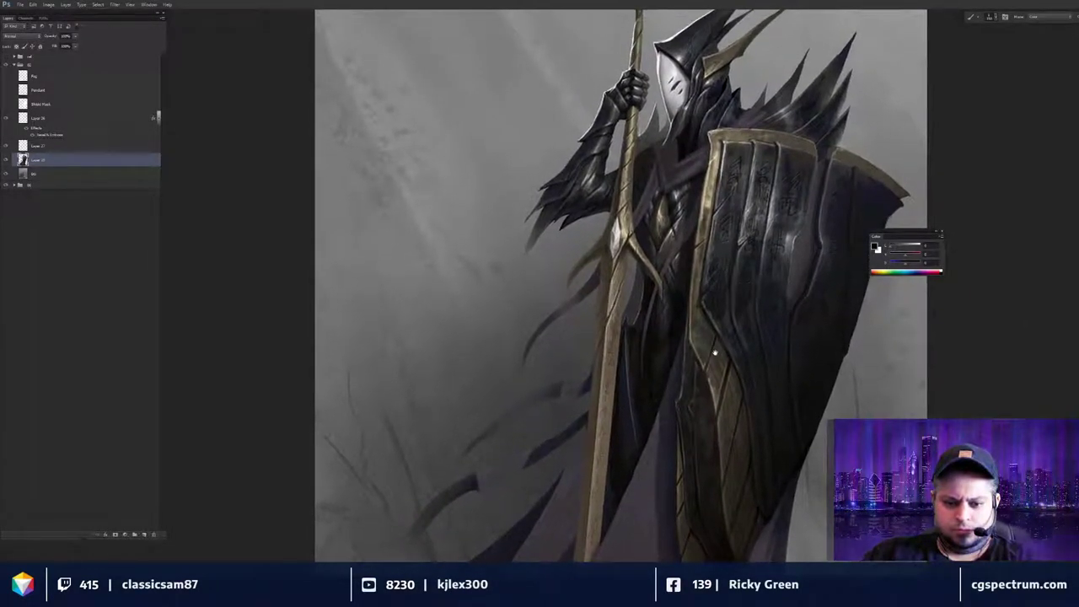
mouse_move(679, 290)
mouse_down()
mouse_move(694, 378)
mouse_move(745, 424)
mouse_up()
Brush a thin white rim highlight in Normal mode along the outer edge of the raised forearm armour.
ctrl+click(713, 376)
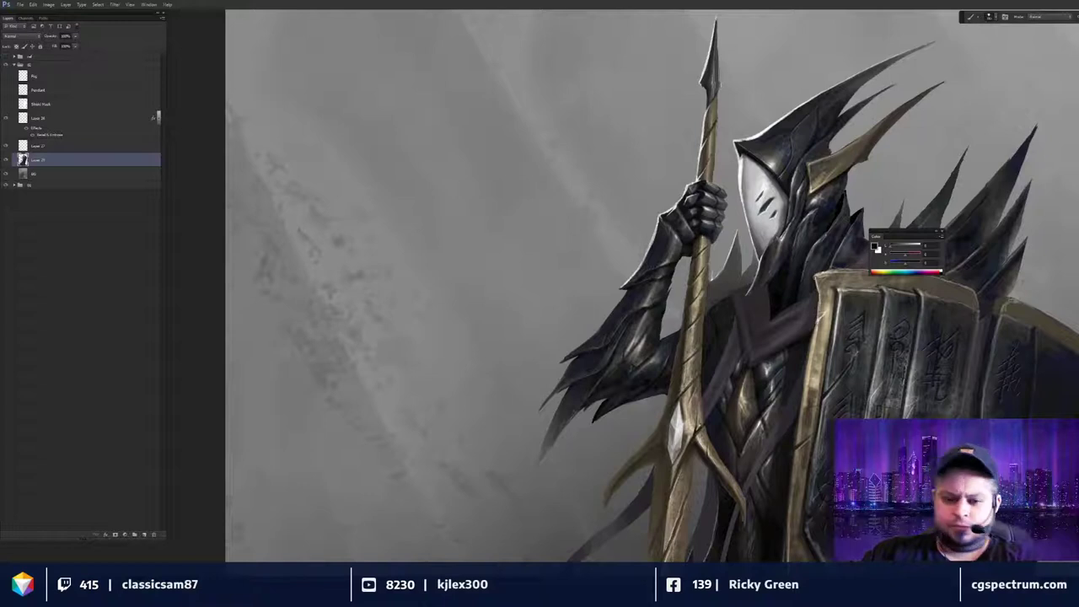
scroll(666, 306, up, 2)
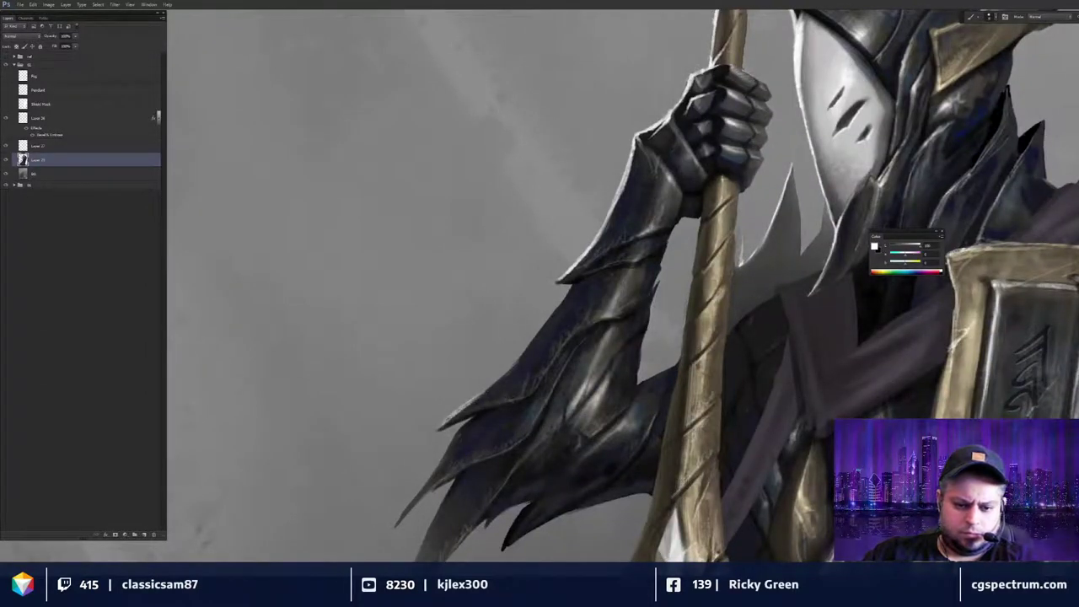
drag(492, 383, 524, 351)
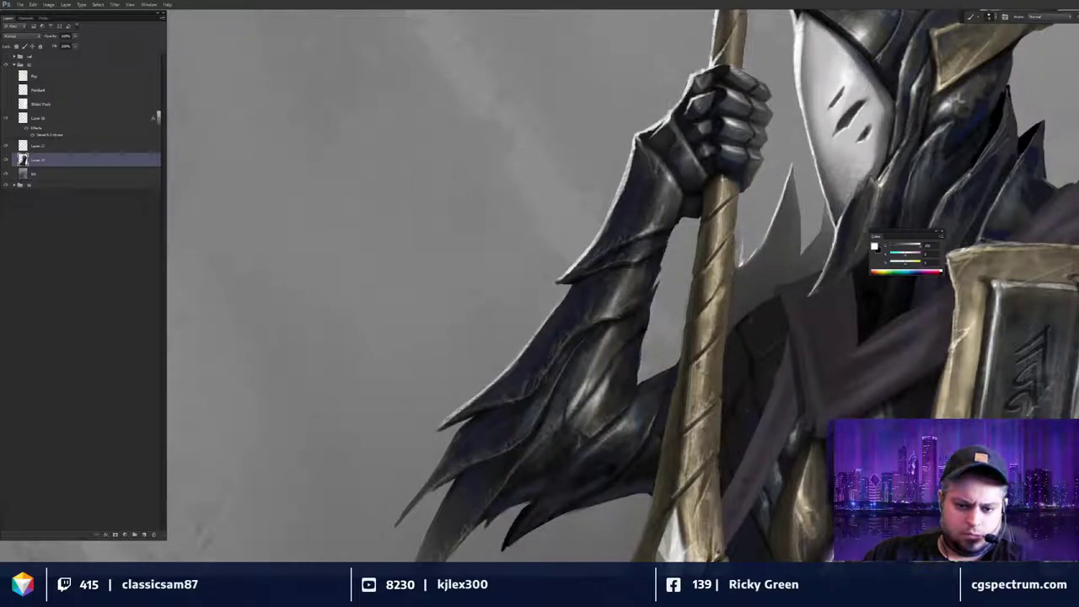
drag(571, 315, 670, 234)
Select the character layer's silhouette without the wrist guard and brush tone onto the forearm just below the guard.
ctrl+click(23, 159)
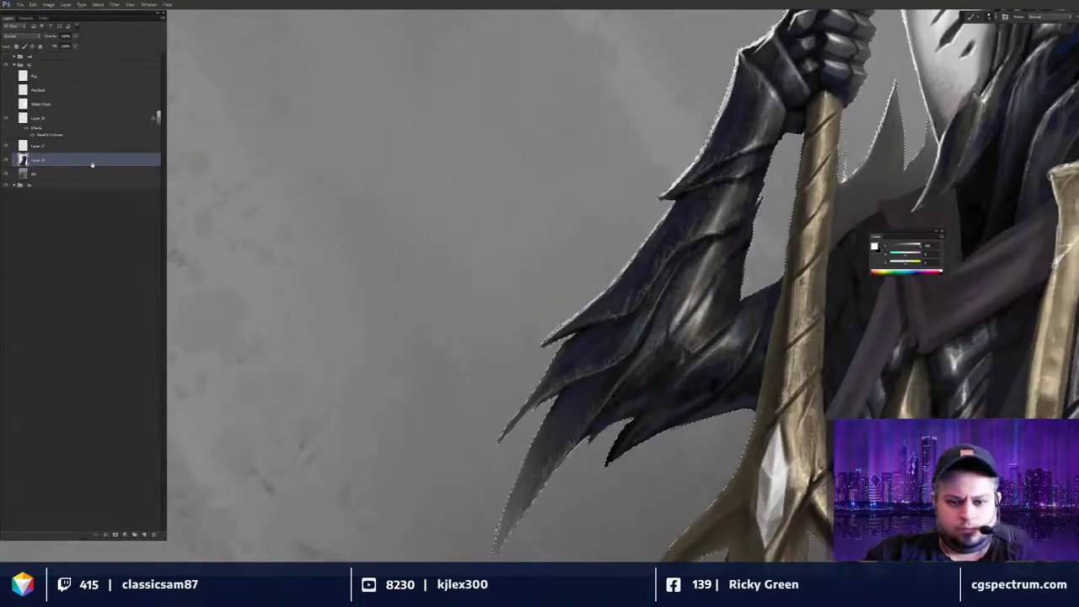
mouse_move(675, 205)
mouse_down()
mouse_move(711, 193)
mouse_move(809, 92)
mouse_move(736, 52)
mouse_up()
key(b)
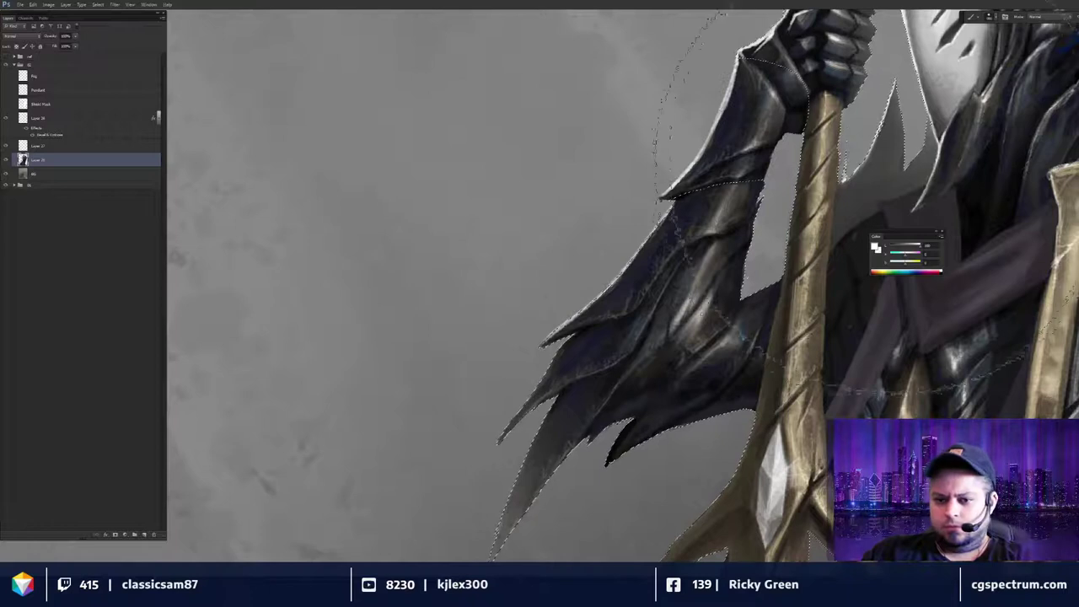
key(ctrl+h)
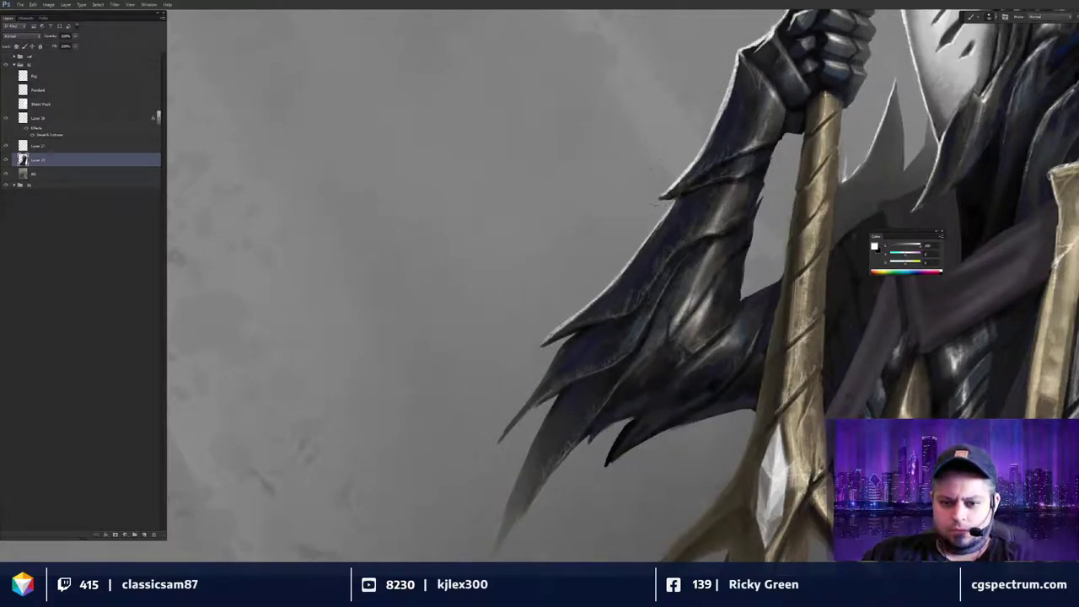
drag(677, 201, 659, 226)
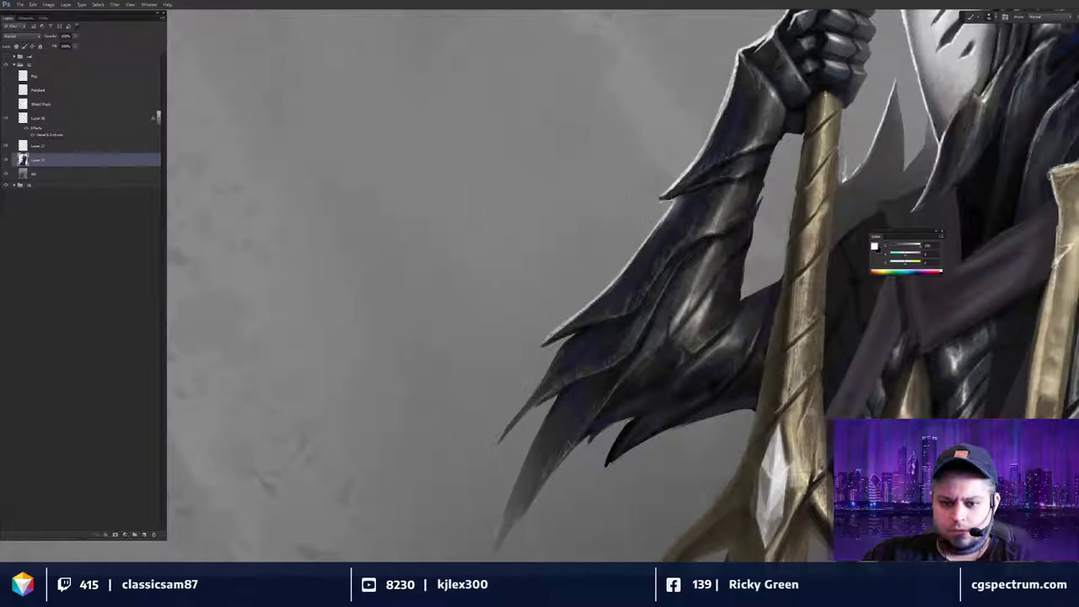
Select the character layer's silhouette again and lasso the upper forearm plate out of the selection.
key(ctrl+minus)
key(ctrl+minus)
key(ctrl+minus)
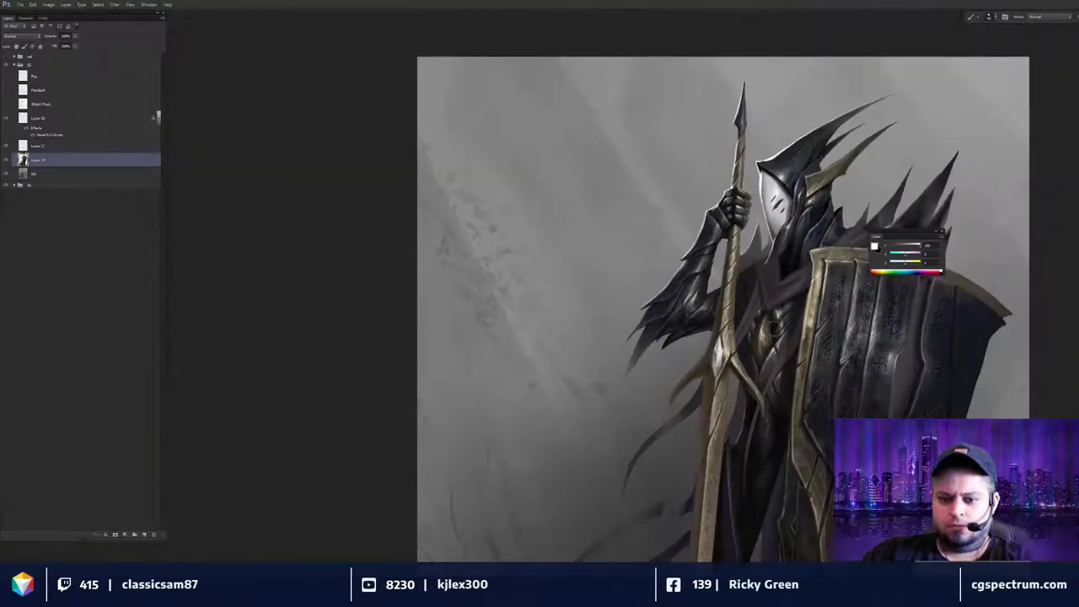
key(ctrl+plus)
drag(707, 343, 718, 334)
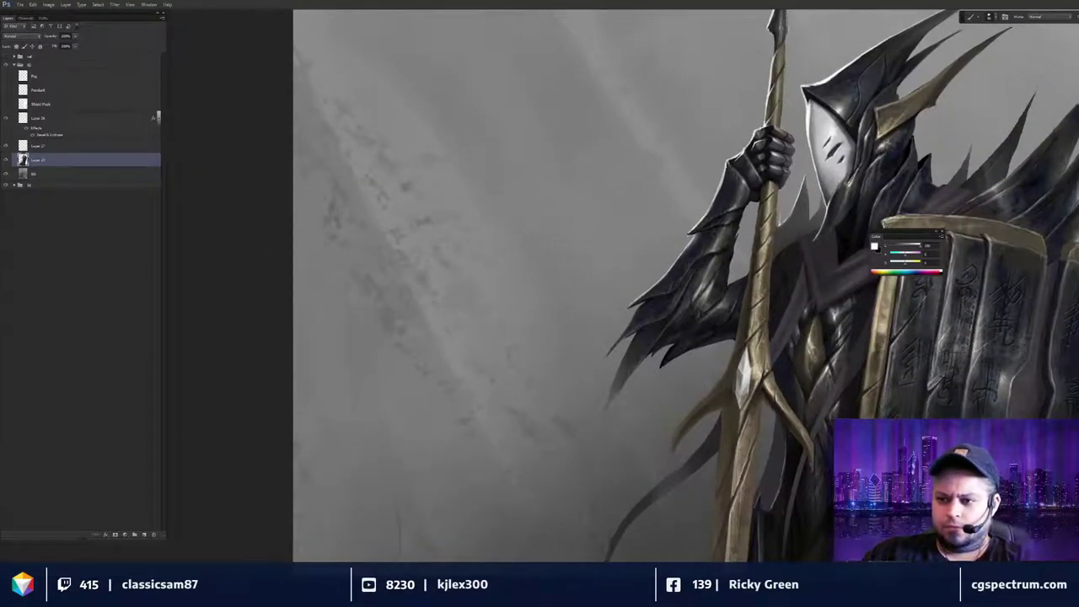
key(ctrl+plus)
key(ctrl+plus)
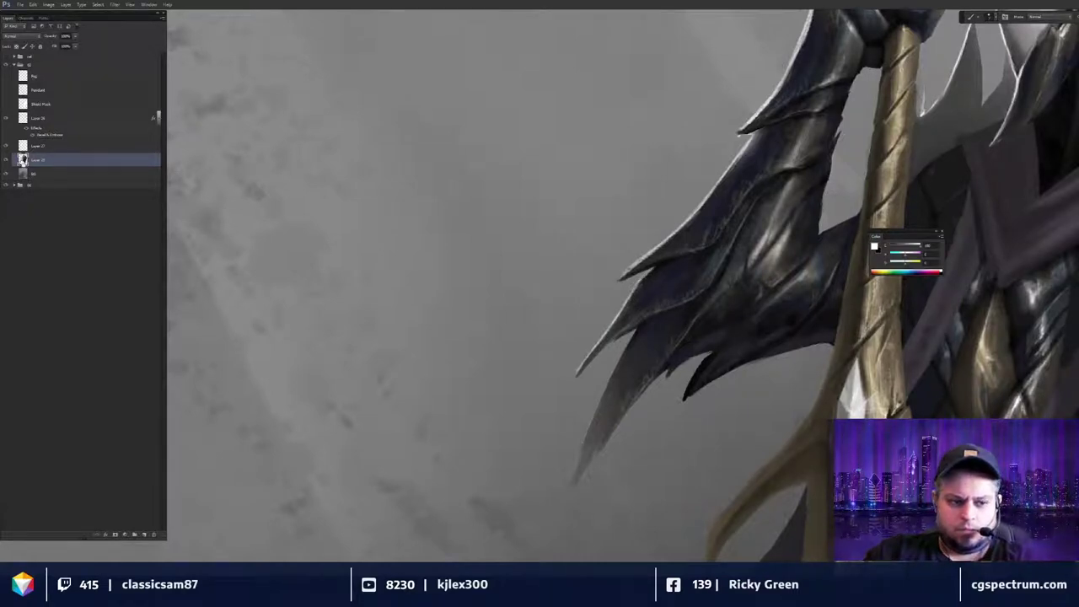
ctrl+click(23, 161)
key(l)
mouse_move(584, 268)
mouse_down()
mouse_move(628, 288)
mouse_move(734, 248)
mouse_move(784, 49)
mouse_up()
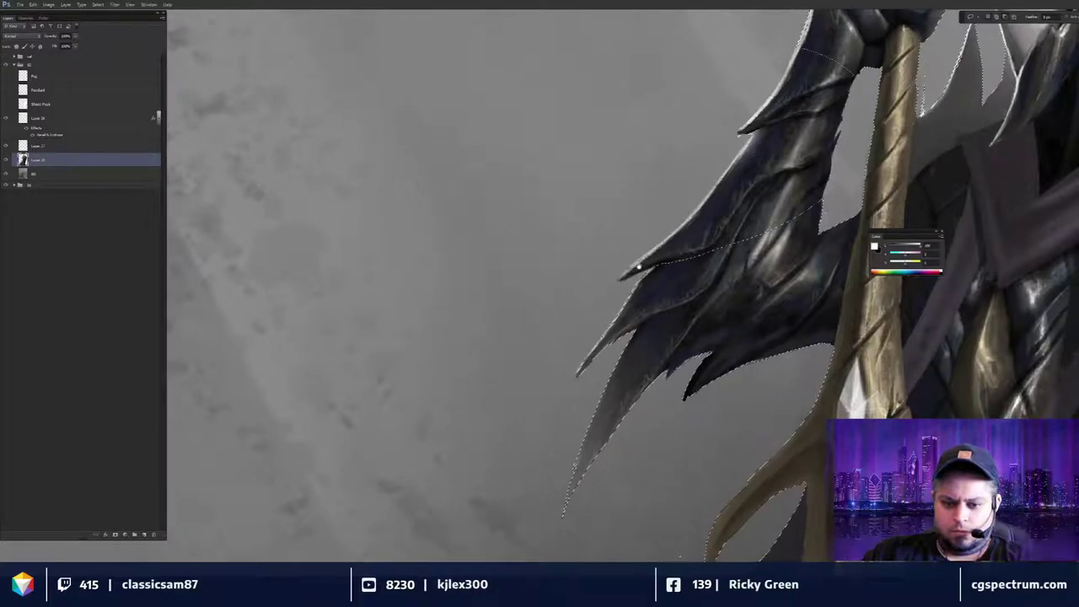
drag(742, 169, 787, 163)
Brush black shading onto the forearm just below the upper plate within the selection, and clear the selection.
key(b)
key(x)
key(bracketright)
key(bracketright)
key(bracketright)
drag(721, 270, 716, 265)
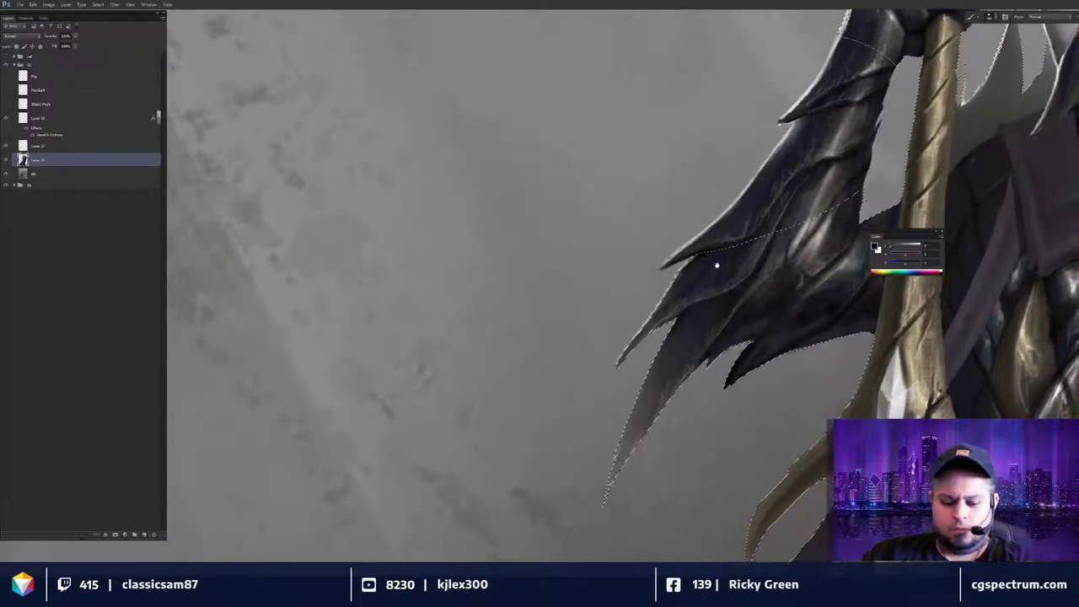
key(x)
key(ctrl+d)
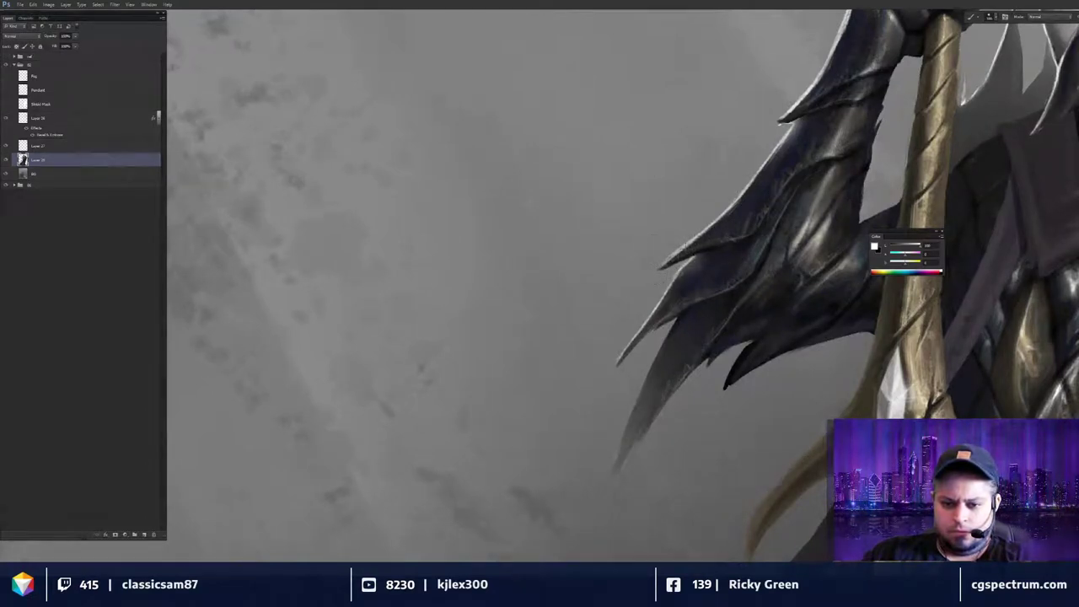
Examine the forearm armour's shading against the whole figure and background.
key(ctrl+minus)
key(ctrl+minus)
key(ctrl+minus)
key(ctrl+minus)
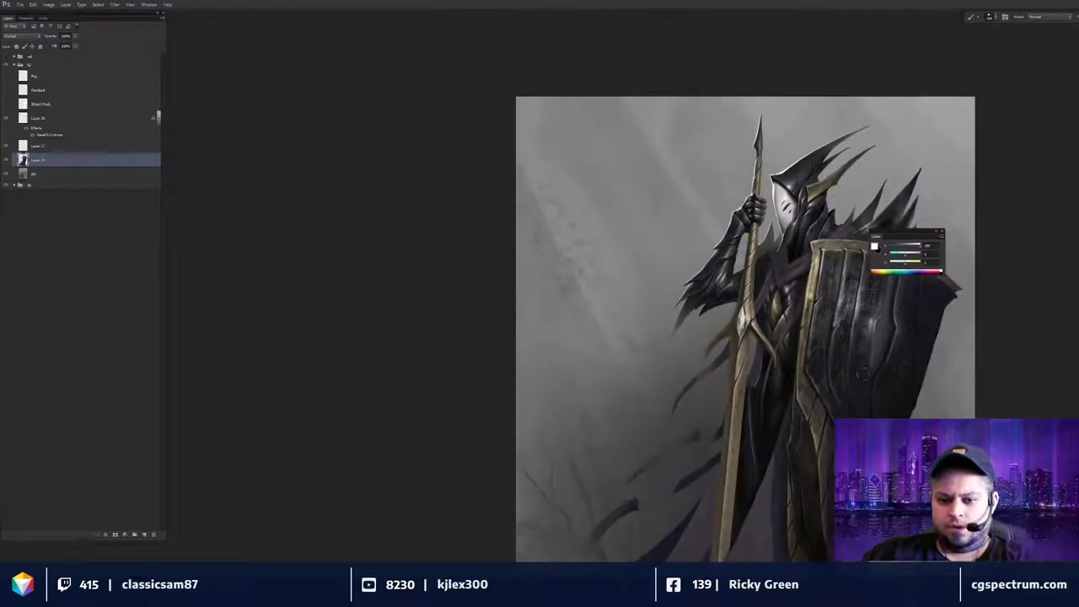
drag(866, 380, 820, 389)
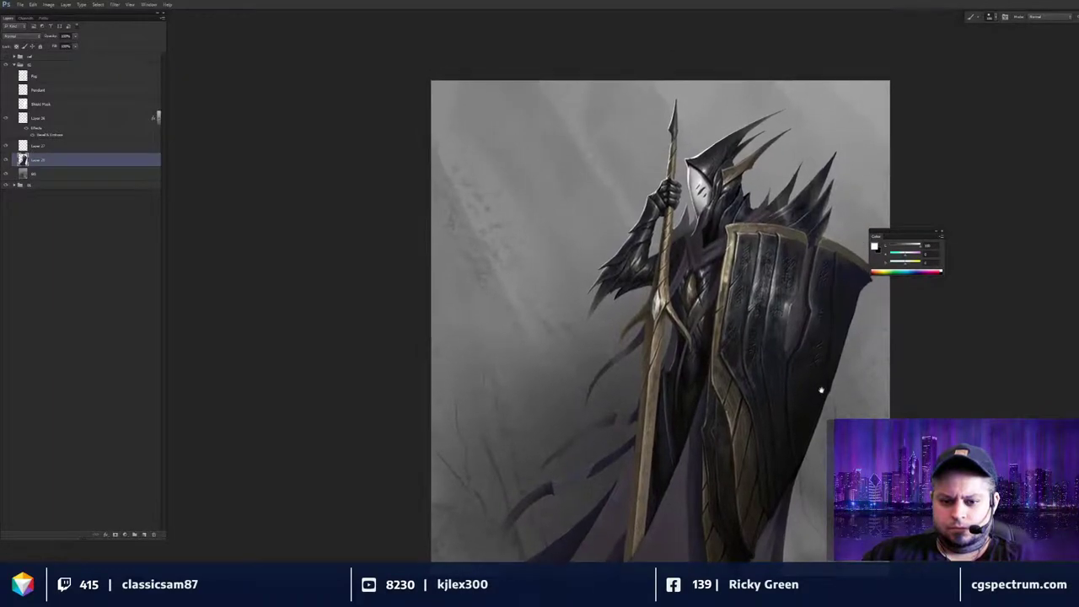
drag(819, 386, 824, 409)
key(ctrl+plus)
key(ctrl+plus)
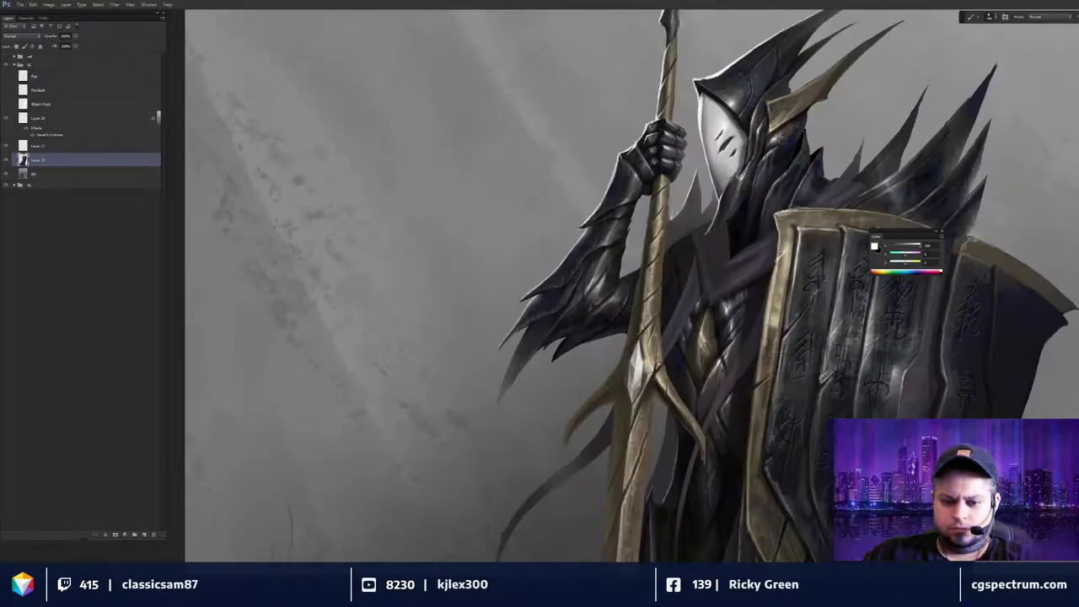
drag(772, 361, 783, 388)
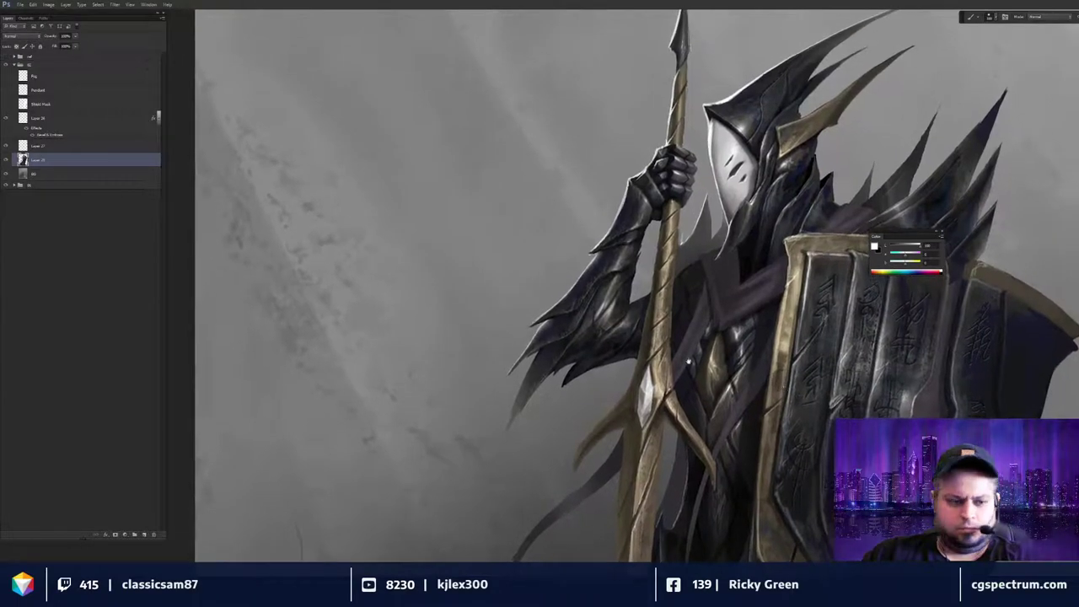
Create a new layer and place it directly beneath the character layer.
key(ctrl+shift+n)
key(Return)
key(ctrl+plus)
key(ctrl+plus)
drag(512, 288, 536, 296)
key(l)
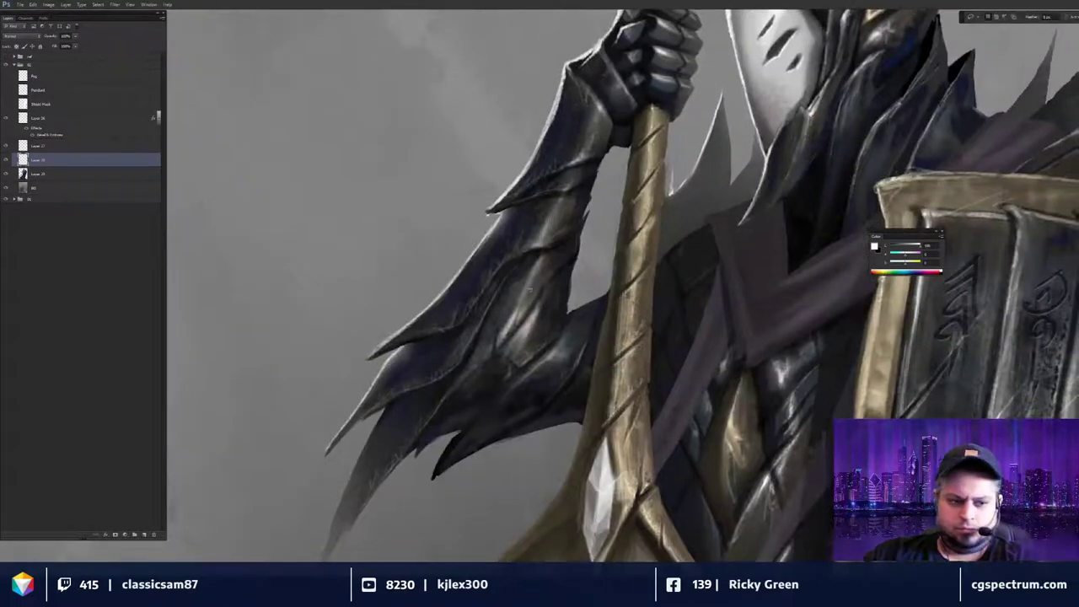
drag(111, 161, 115, 183)
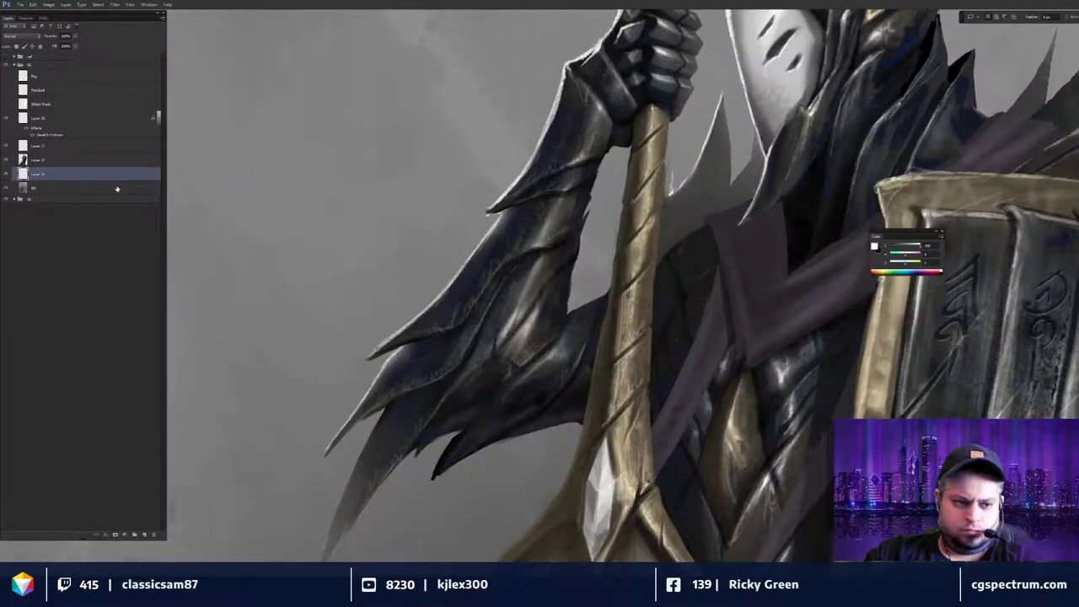
Lasso the area behind the spear shaft beside the elbow and brush in the missing dark upper arm on the new layer.
click(679, 193)
key(Return)
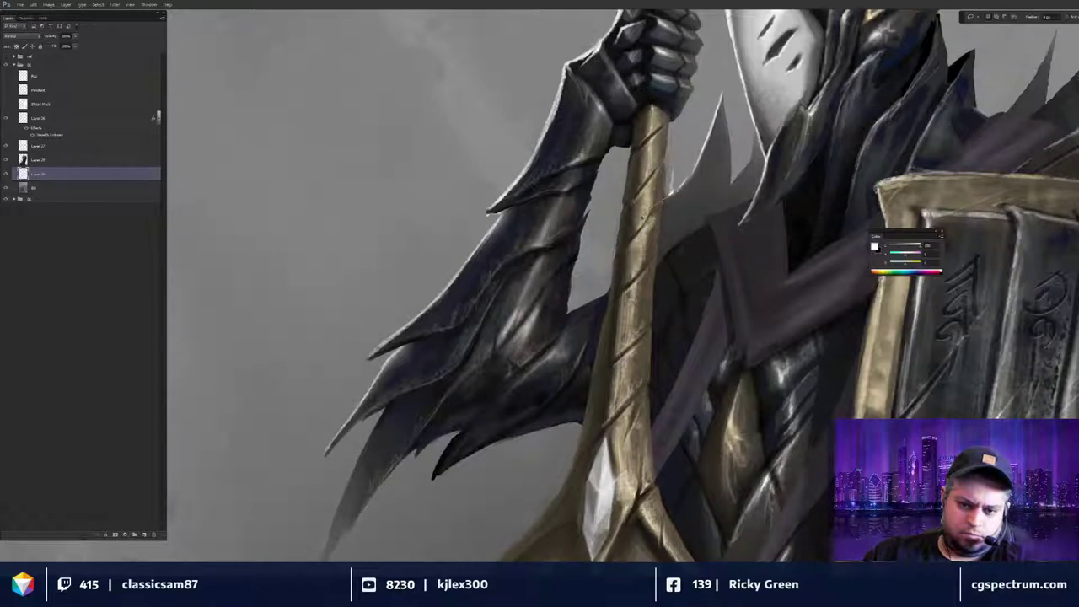
mouse_move(596, 291)
mouse_down()
mouse_move(586, 326)
mouse_move(617, 339)
mouse_move(677, 192)
mouse_up()
key(b)
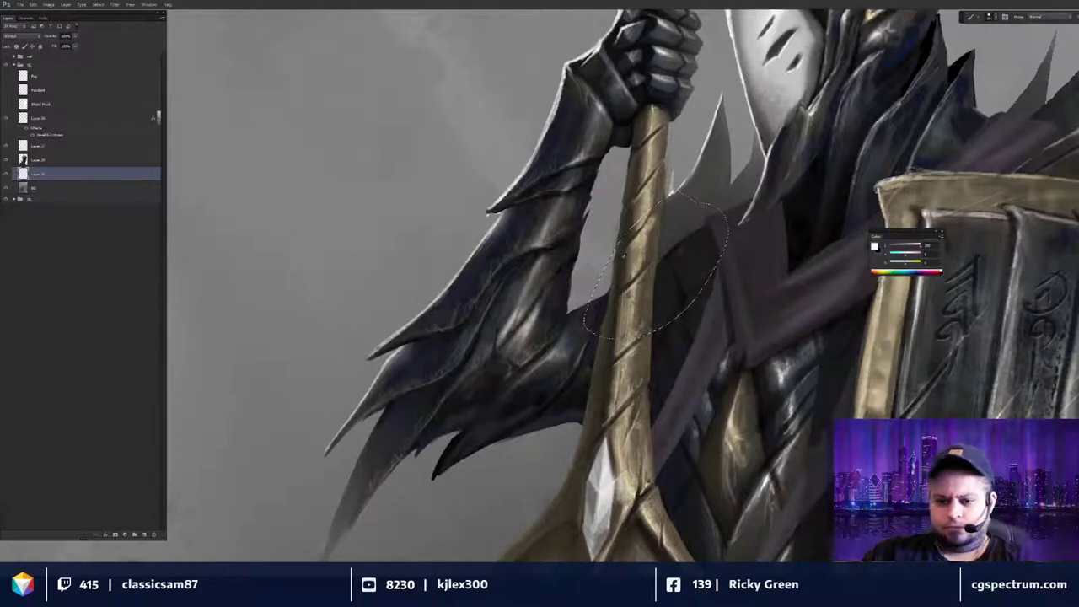
key(x)
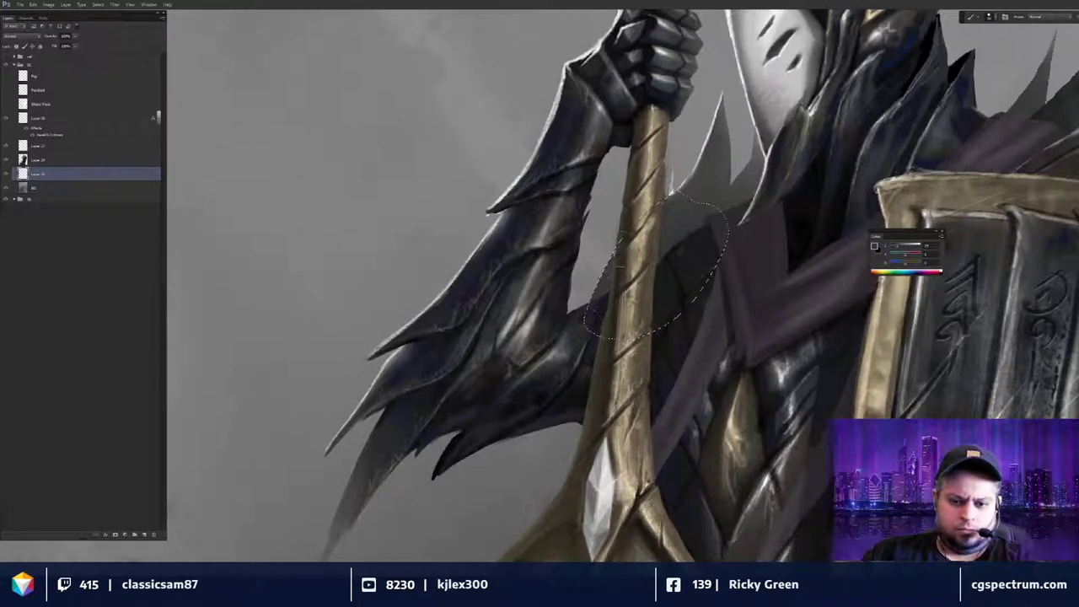
Merge the new upper-arm layer with the character layer.
key(ctrl+0)
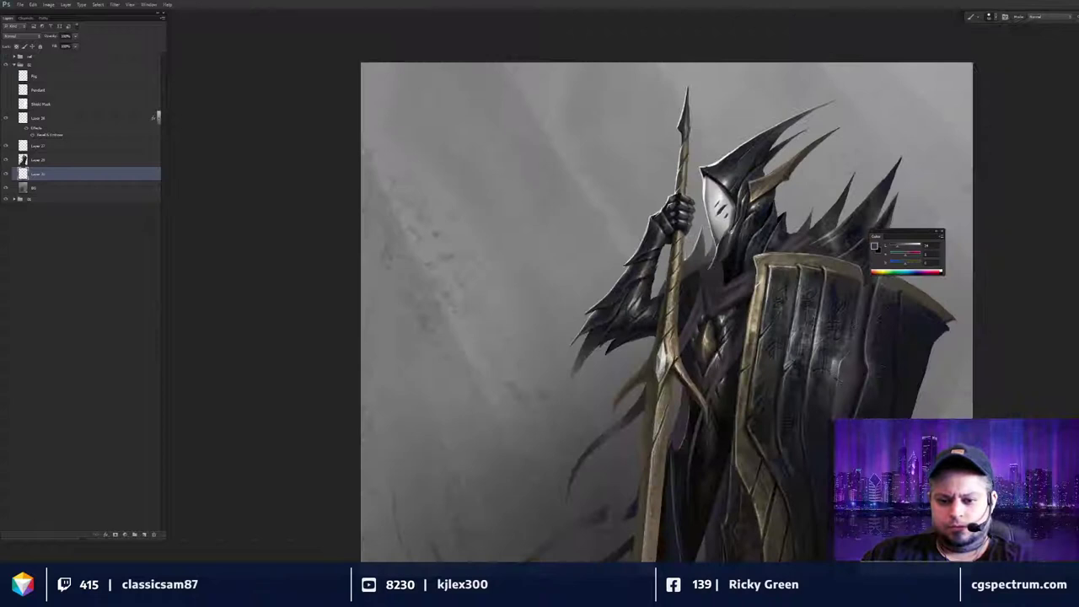
key(ctrl+plus)
shift+click(127, 162)
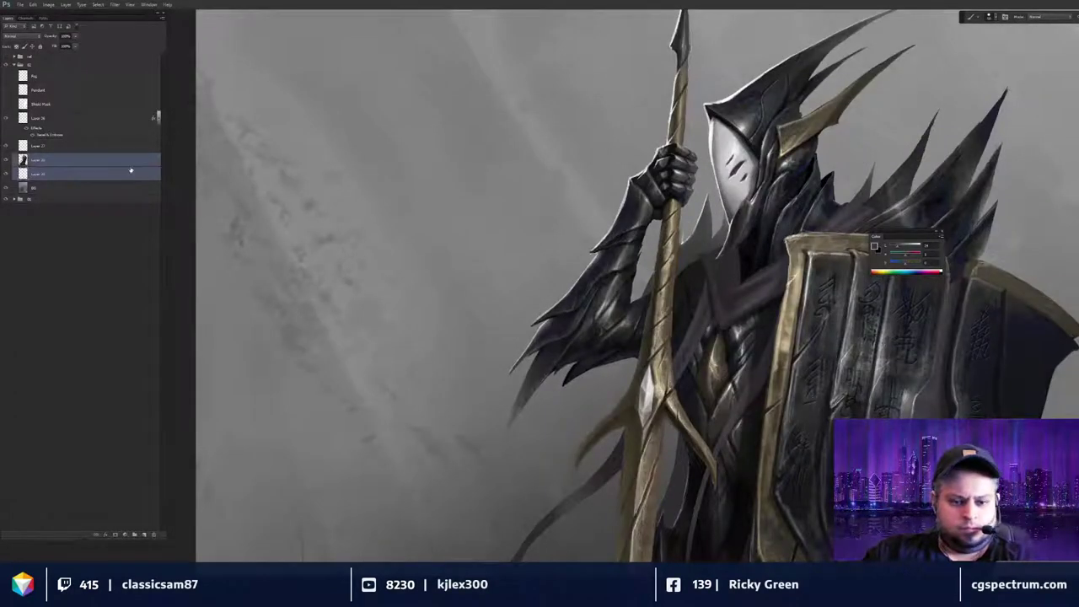
key(ctrl+e)
key(ctrl+plus)
Brush a thin white rim light along the upper arm's edge in the gap between forearm and spear, and clean it up.
key(d)
key(x)
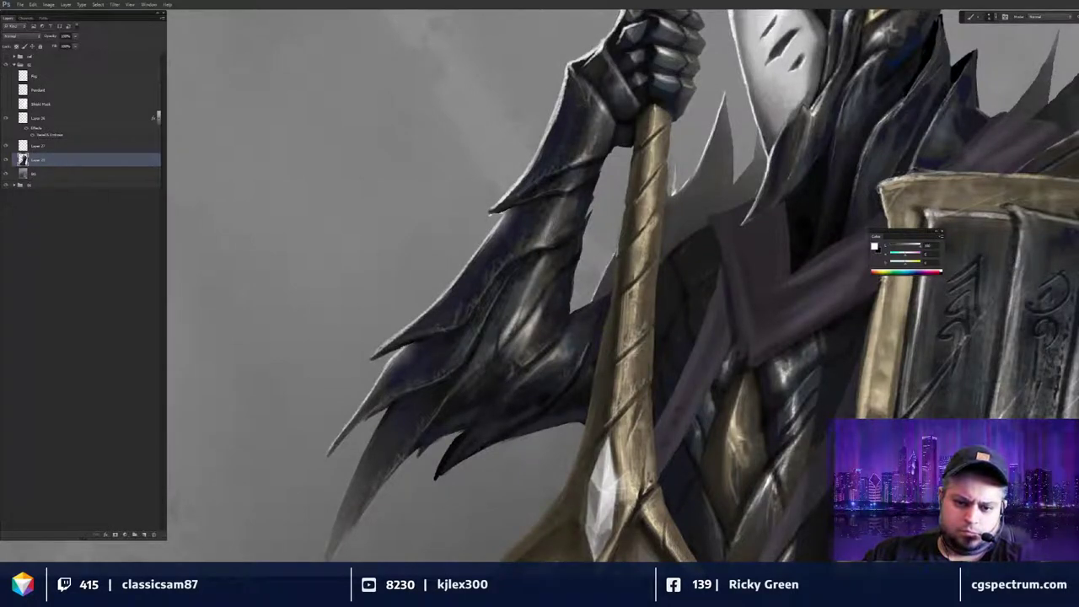
mouse_move(635, 284)
mouse_down()
mouse_move(644, 308)
mouse_move(667, 308)
mouse_up()
key(e)
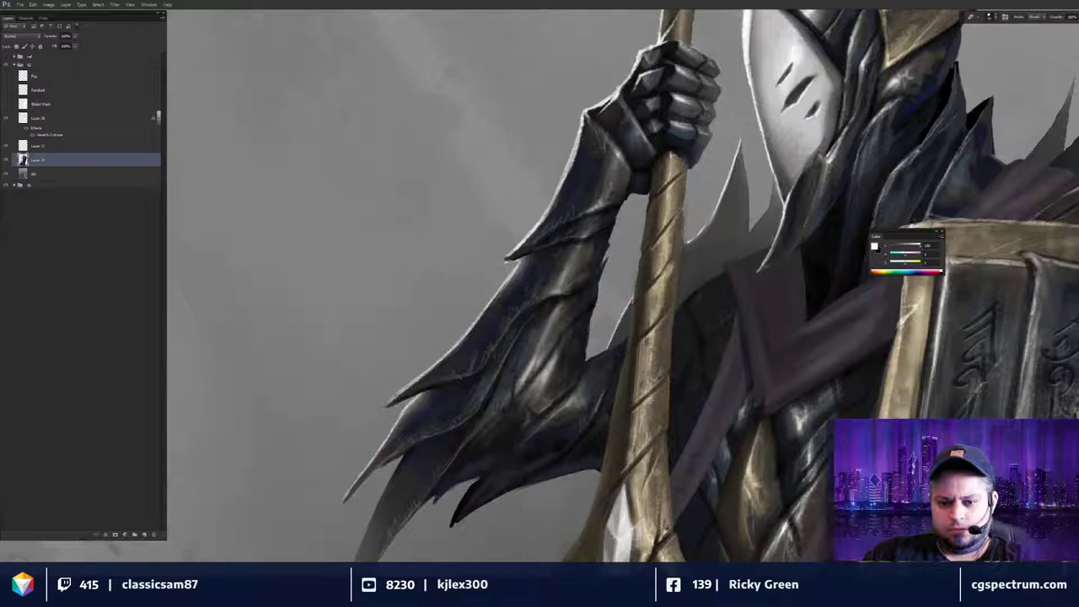
key(b)
key(x)
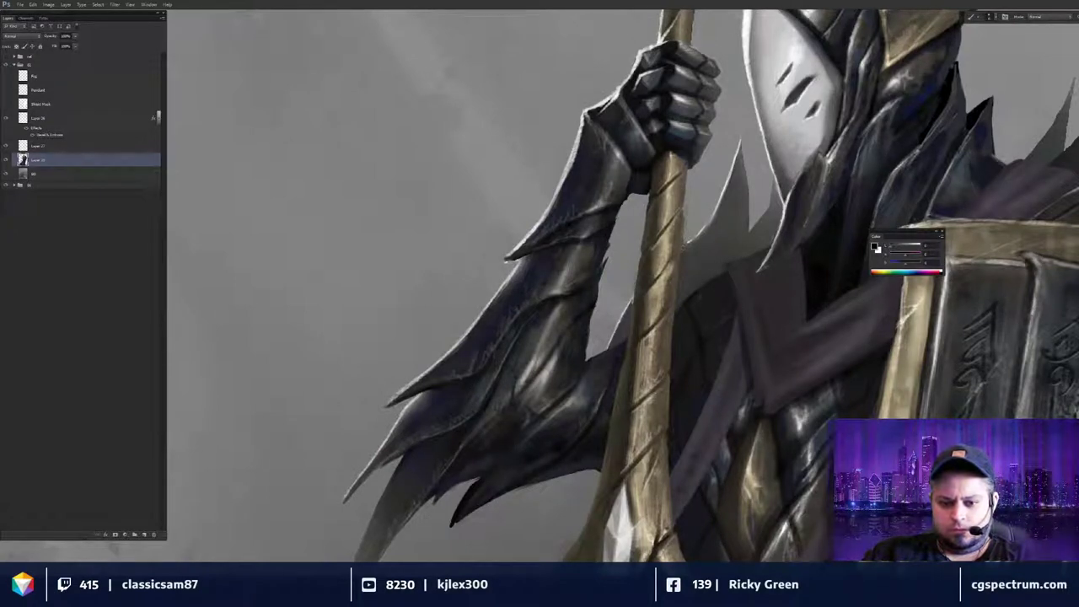
key(x)
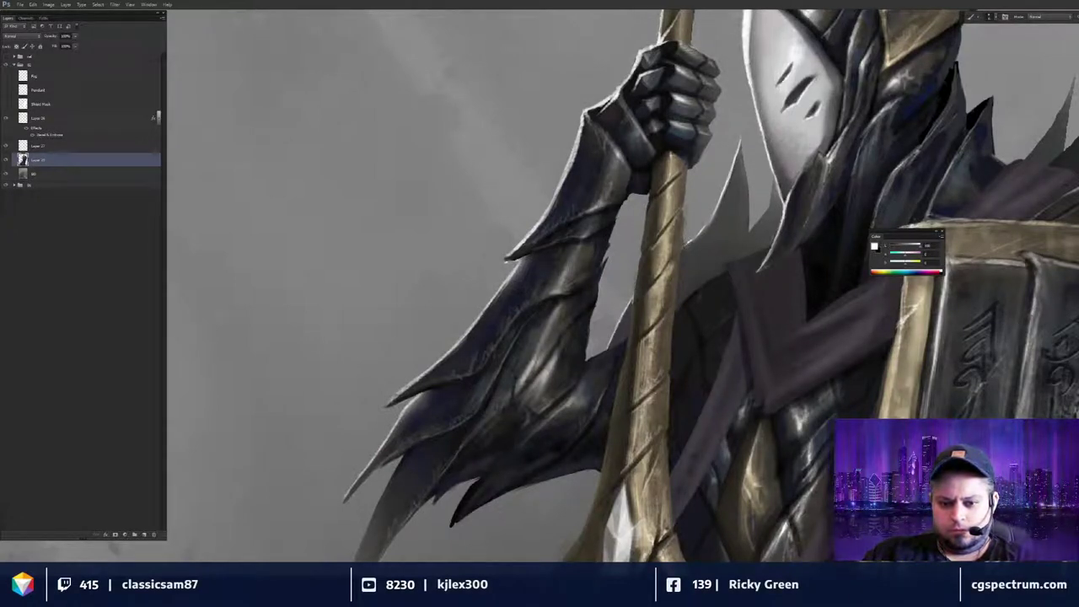
Brush a thin white rim highlight along the outer edge of the lowest hanging forearm spike.
key(ctrl+minus)
key(ctrl+minus)
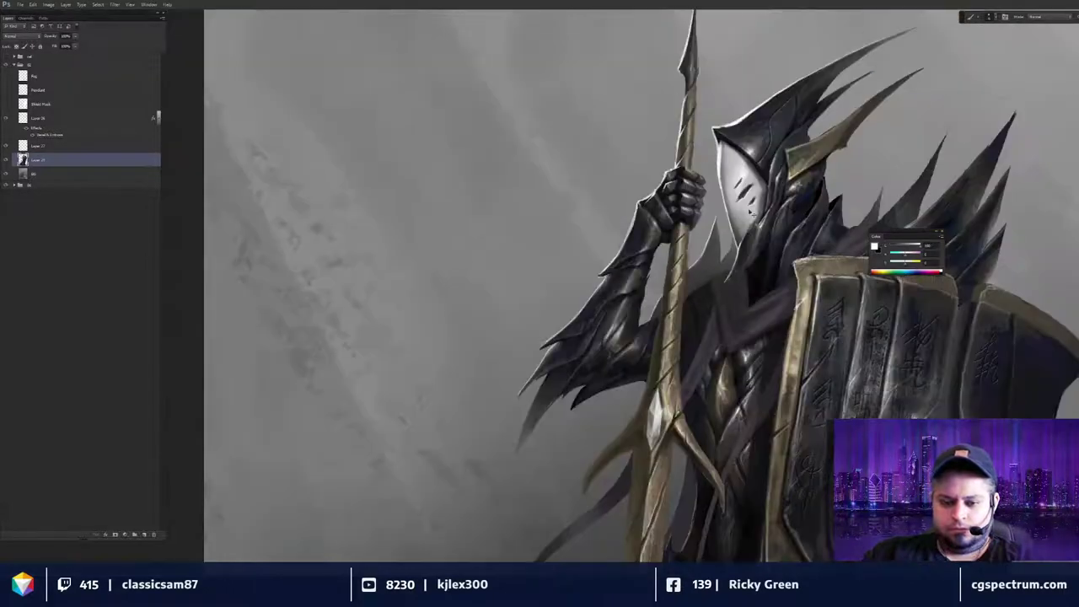
drag(715, 317, 721, 314)
key(ctrl+plus)
key(ctrl+plus)
drag(617, 344, 719, 291)
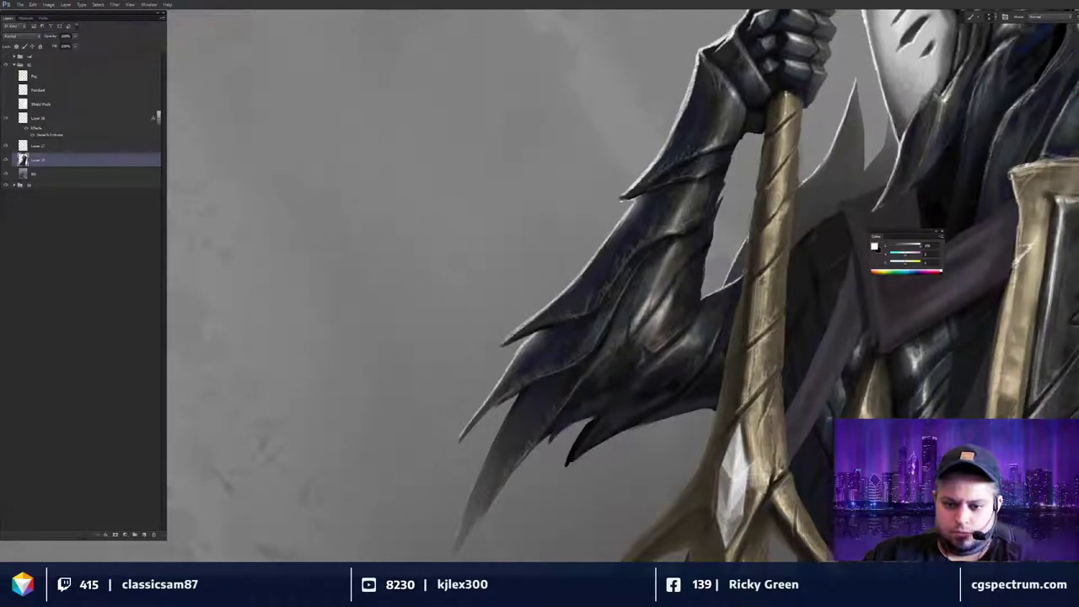
scroll(689, 303, down, 3)
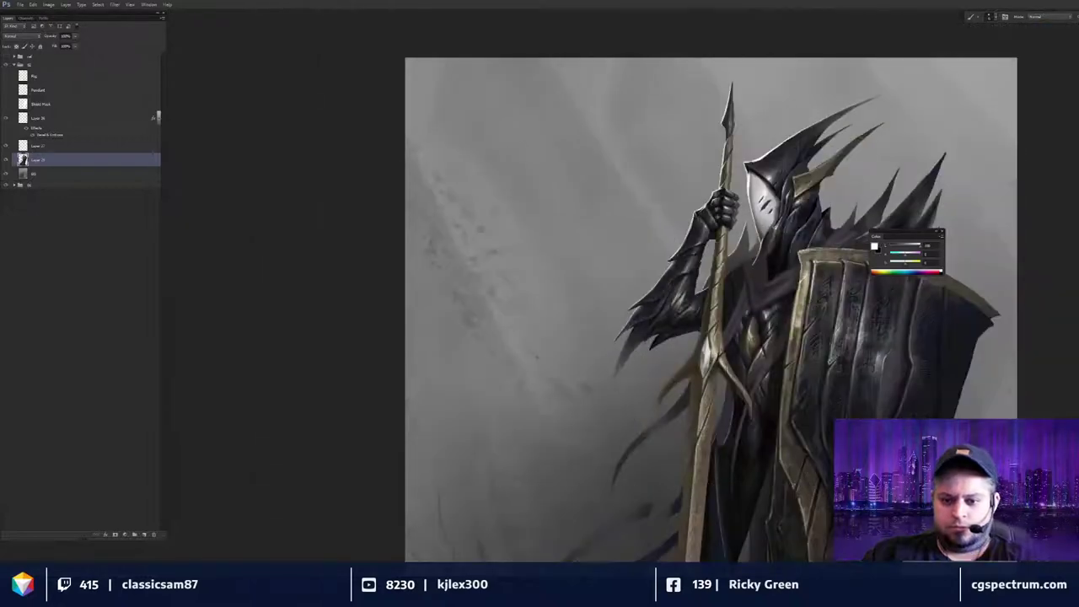
mouse_move(815, 323)
mouse_down()
mouse_move(812, 288)
mouse_move(814, 308)
mouse_move(801, 315)
mouse_up()
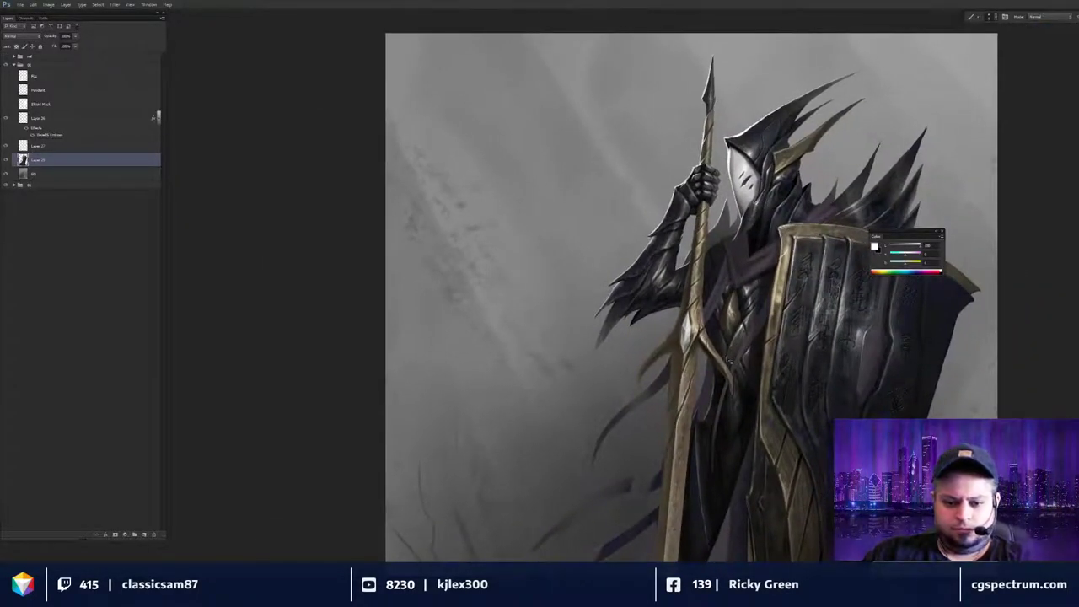
scroll(607, 304, up, 6)
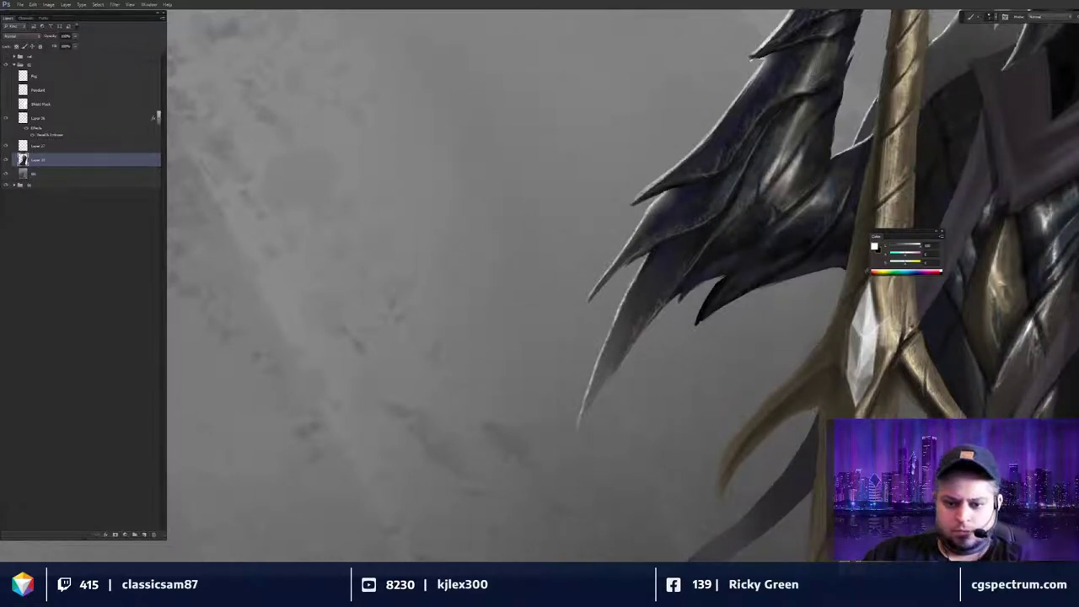
Select the character silhouette, lasso out the armour above the lowest spike, shade the spike's base with black, and deselect.
key(l)
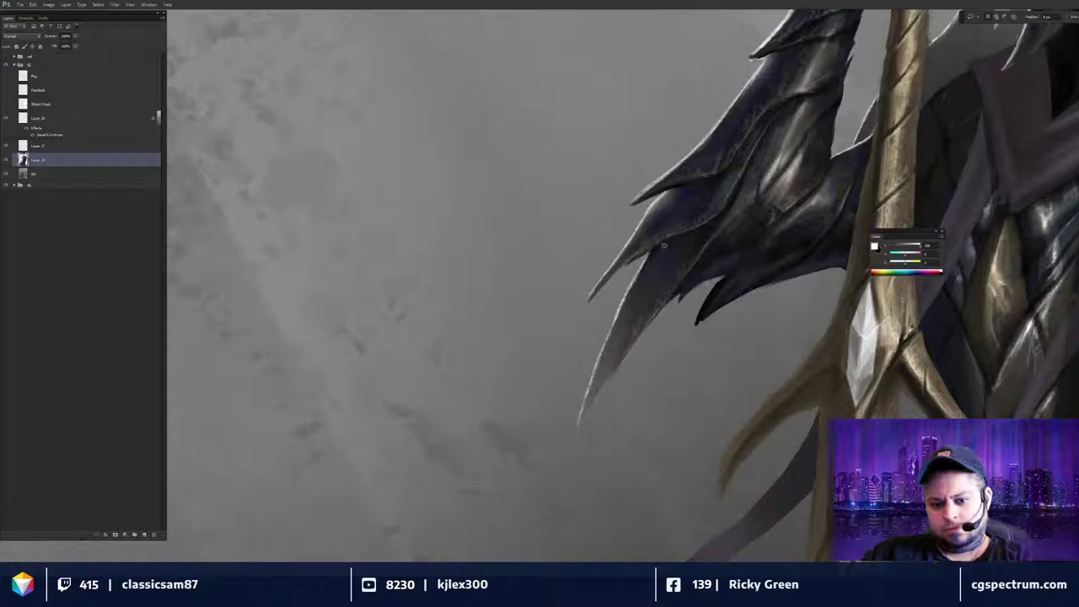
ctrl+click(26, 161)
mouse_move(571, 230)
mouse_down()
mouse_move(565, 319)
mouse_move(608, 301)
mouse_up()
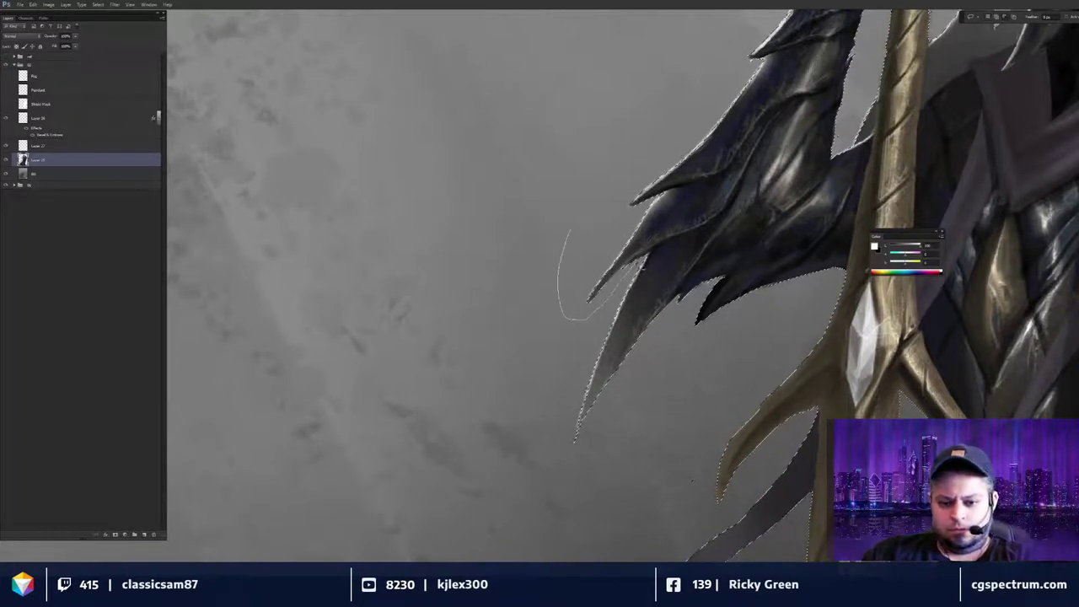
drag(638, 267, 829, 165)
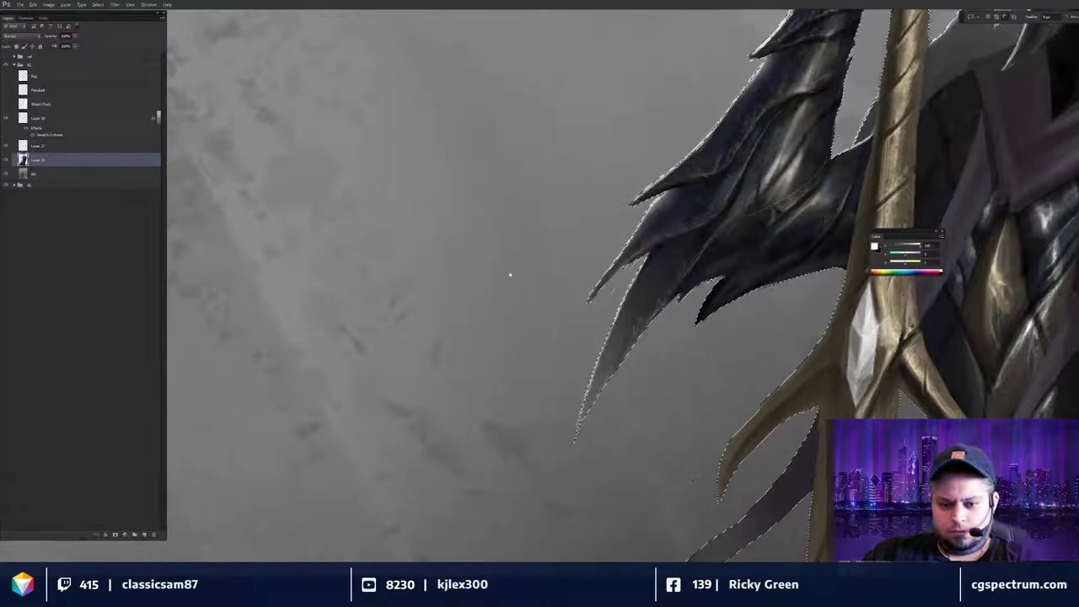
key(b)
key(x)
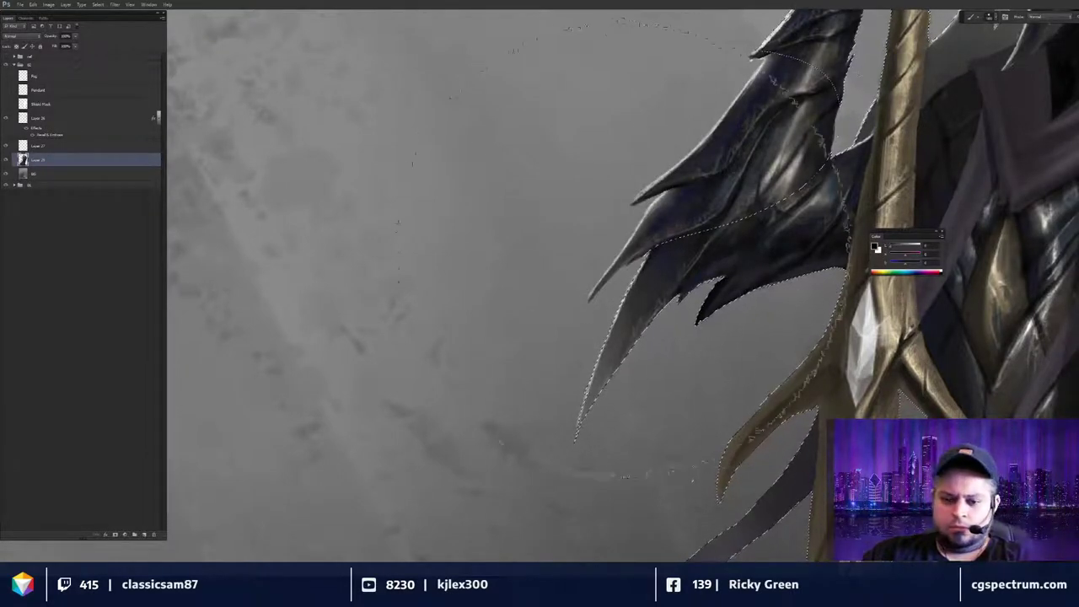
key(x)
key(ctrl+d)
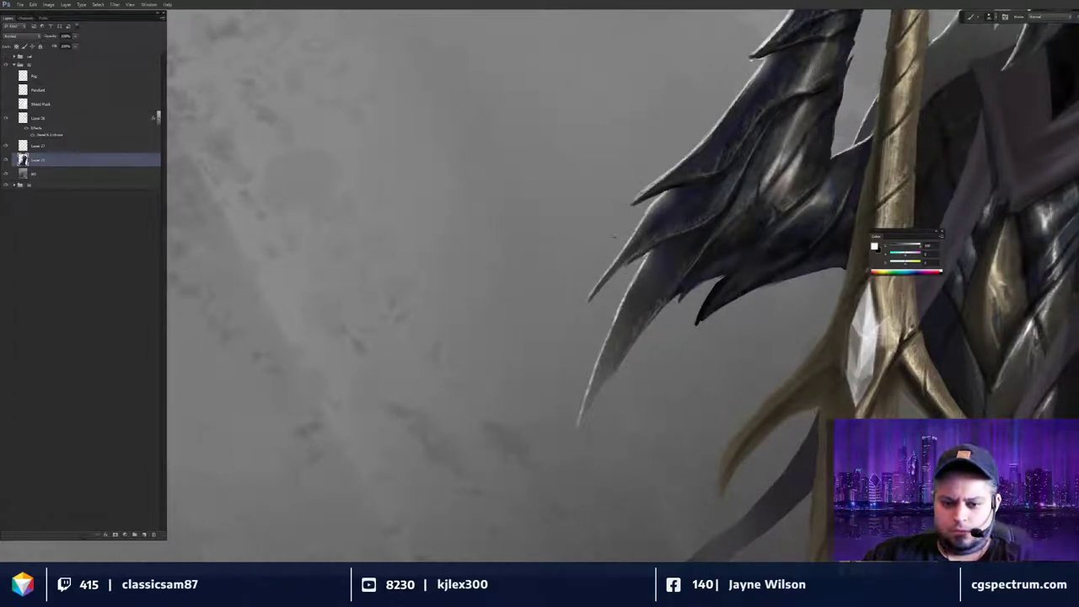
Examine the forearm spikes' rim light and shading within the full composition.
key(ctrl+minus)
key(ctrl+minus)
key(ctrl+minus)
key(ctrl+minus)
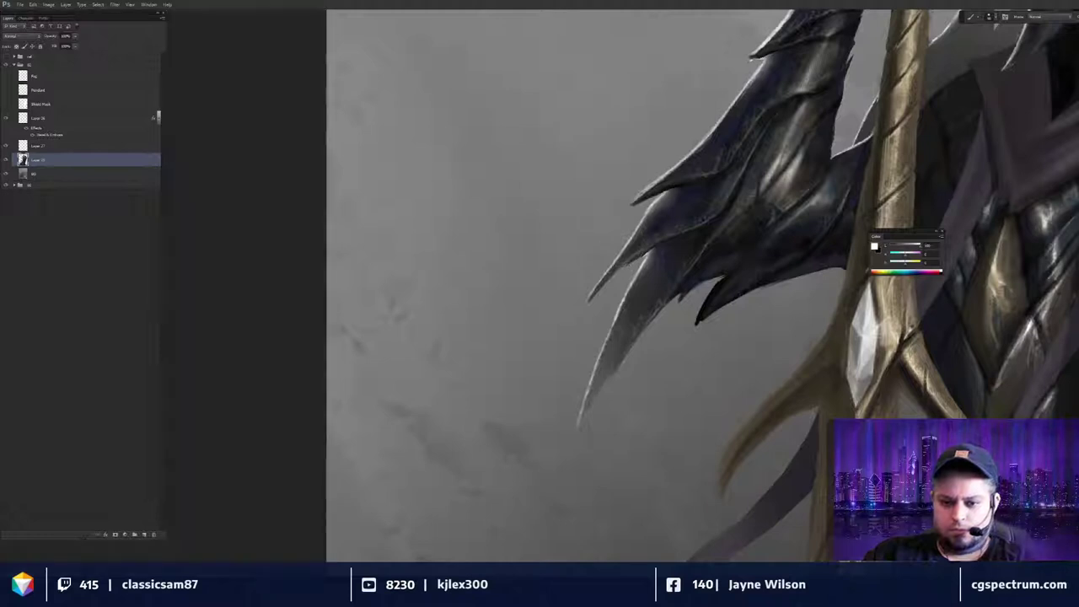
drag(854, 328, 764, 268)
scroll(852, 320, down, 1)
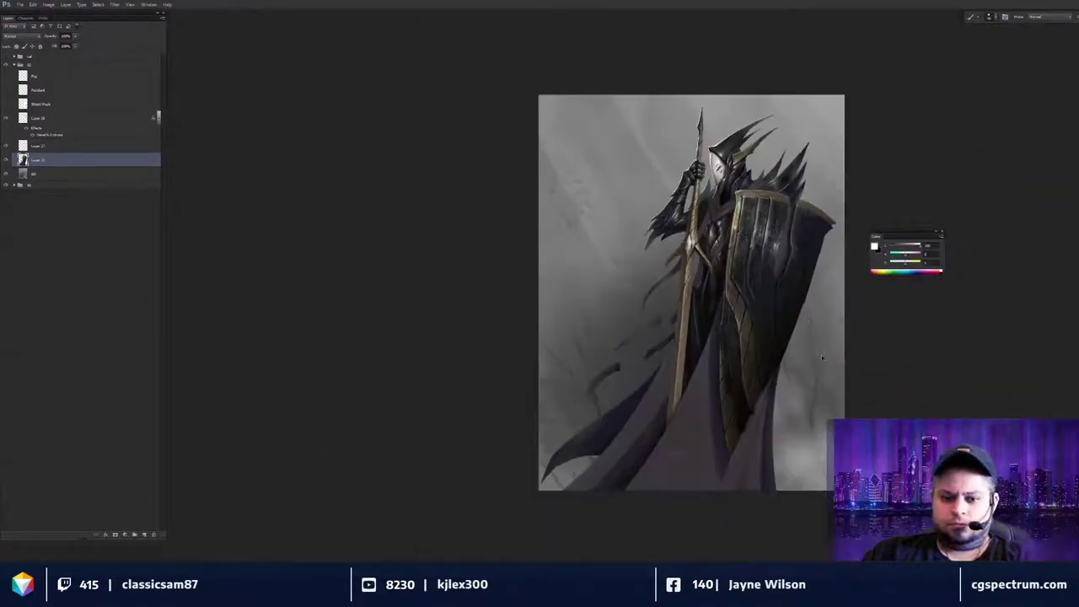
drag(820, 359, 799, 359)
key(ctrl+plus)
key(ctrl+plus)
key(ctrl+plus)
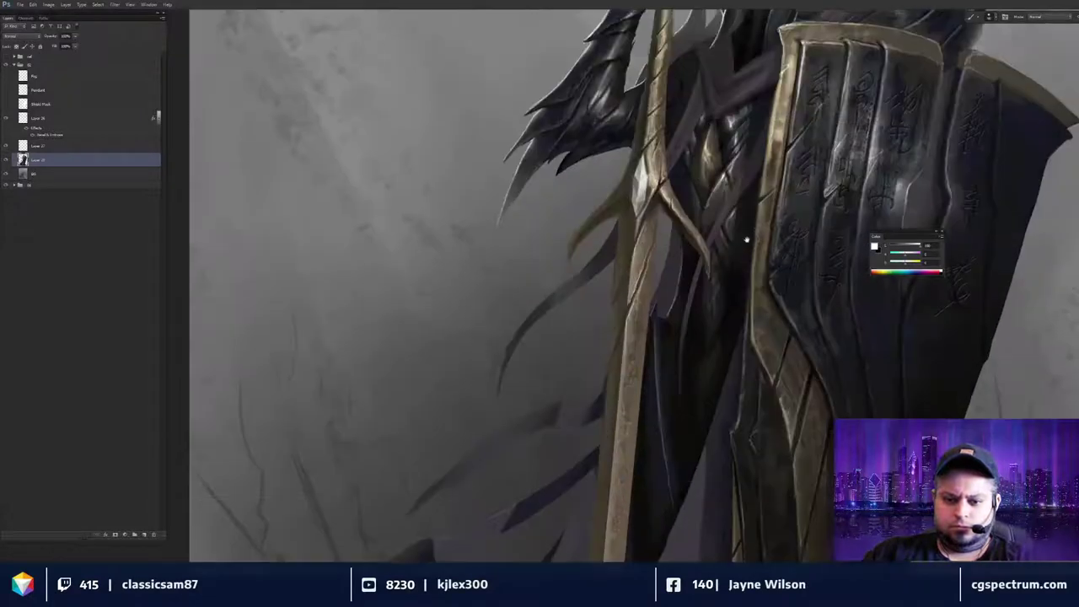
Touch up the lower forearm spikes with small black and white brush strokes.
drag(747, 238, 742, 409)
scroll(701, 397, up, 4)
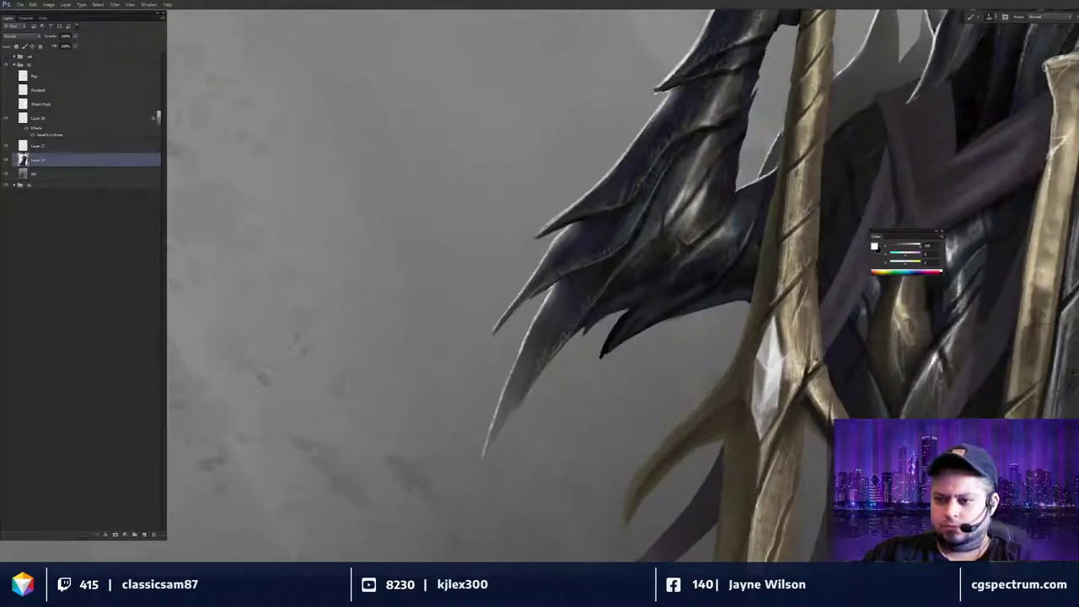
mouse_move(765, 251)
mouse_down()
mouse_move(749, 254)
mouse_move(777, 249)
mouse_up()
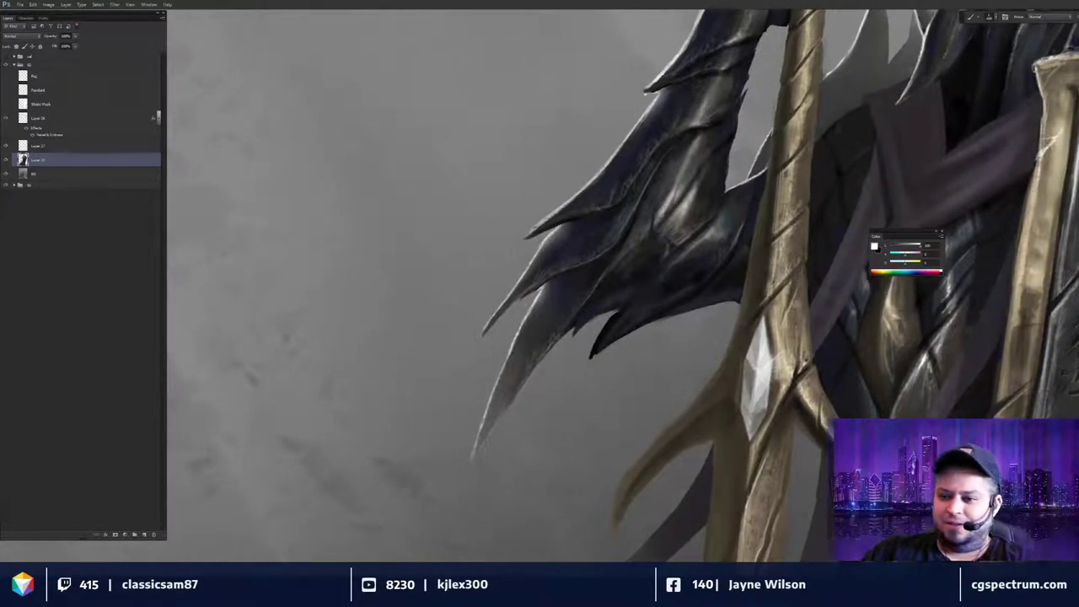
key(x)
key(ctrl+d)
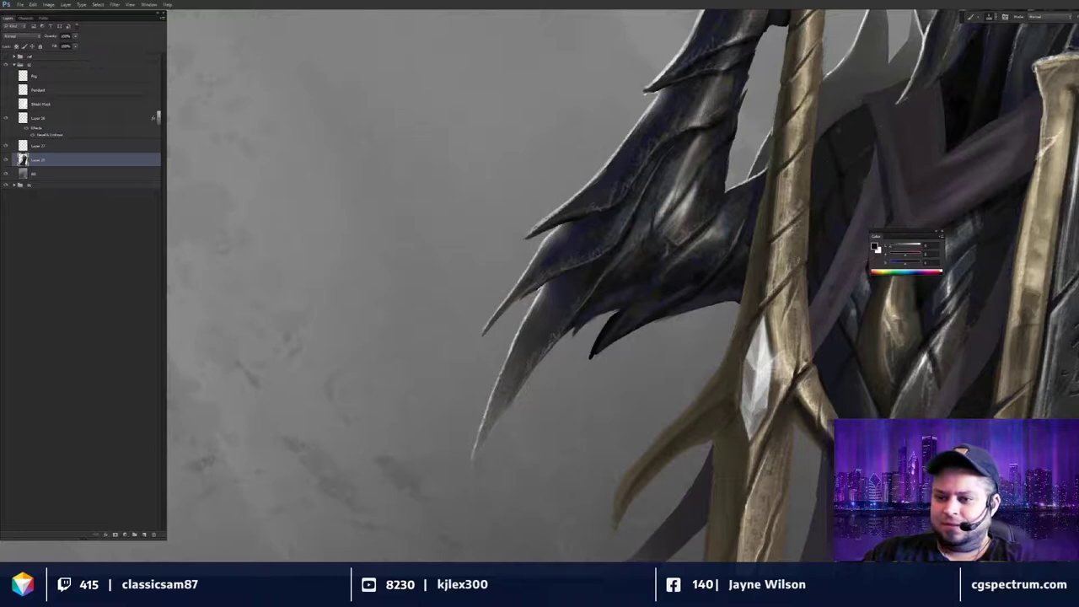
key(x)
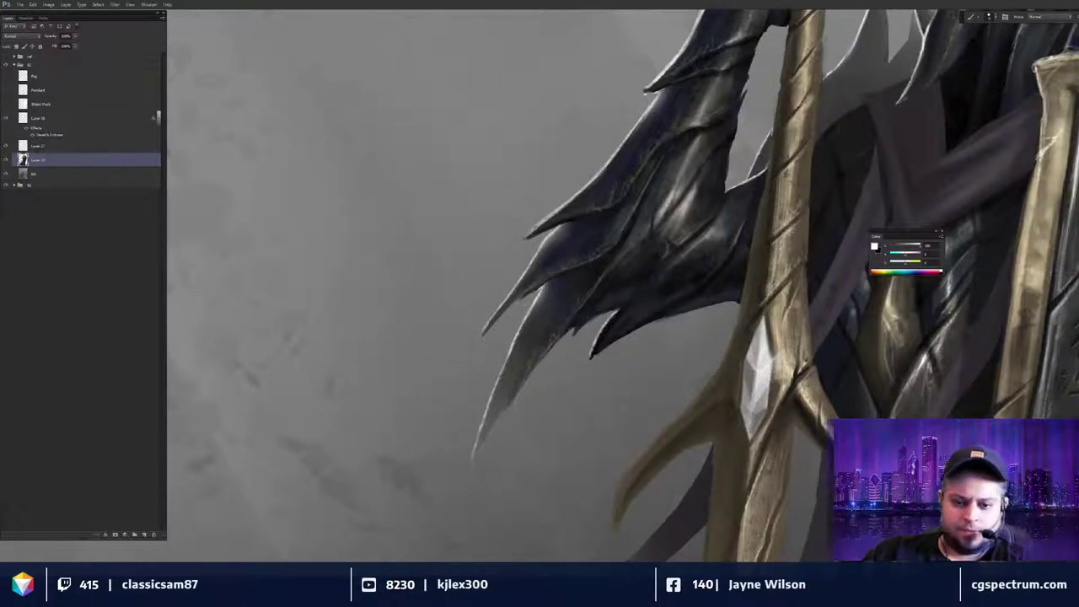
Compare the raised arm's armour up close and at figure scale to judge its highlights and contrast.
key(ctrl+minus)
key(ctrl+minus)
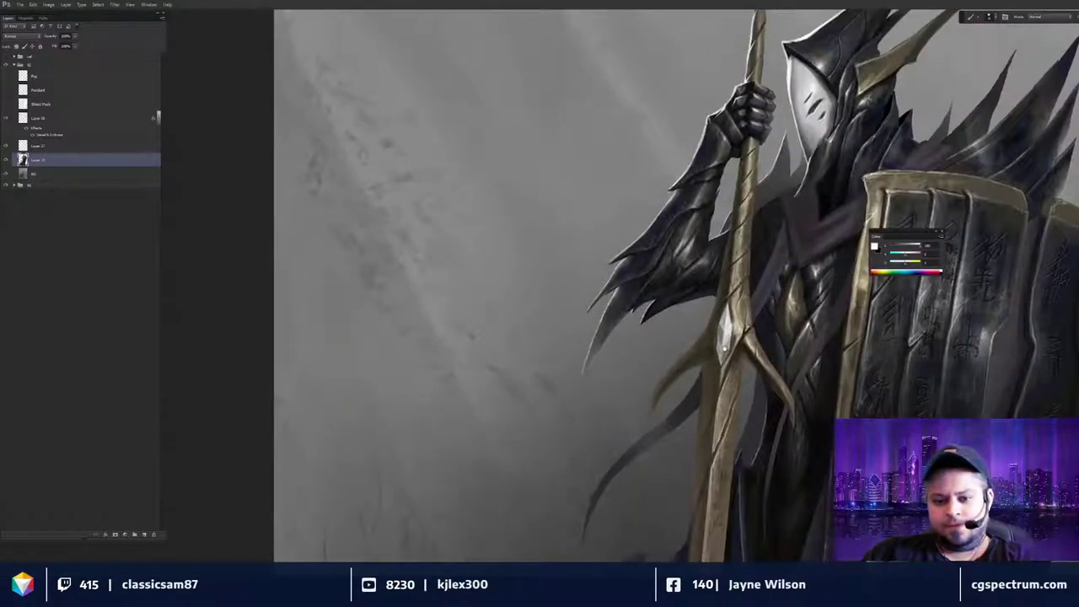
key(ctrl+minus)
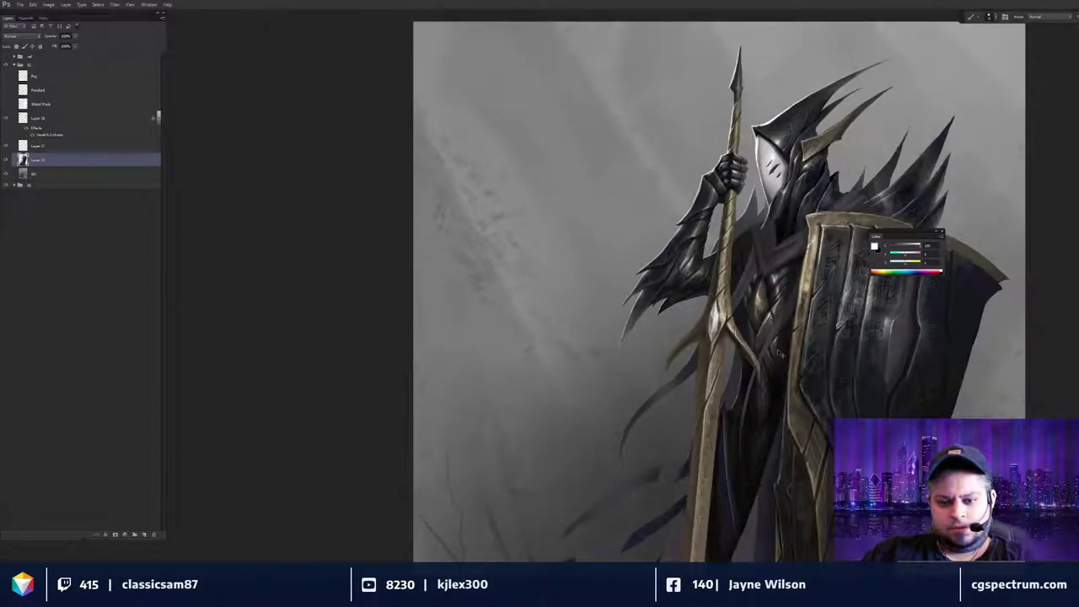
key(ctrl+plus)
key(ctrl+plus)
key(ctrl+plus)
drag(771, 224, 601, 379)
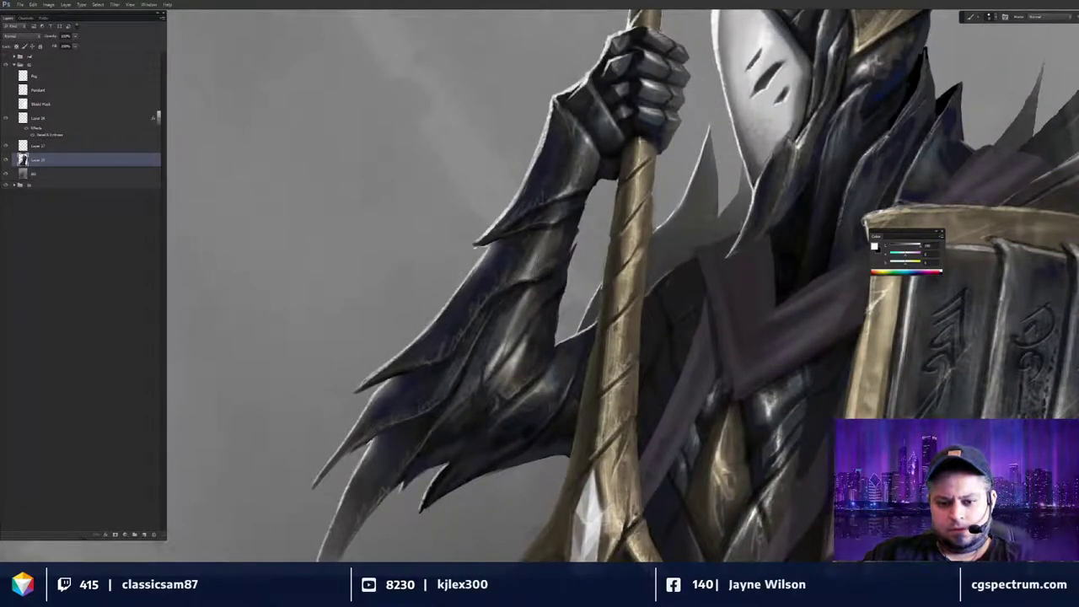
key(ctrl+minus)
key(ctrl+minus)
key(ctrl+minus)
key(ctrl+plus)
key(ctrl+plus)
key(ctrl+plus)
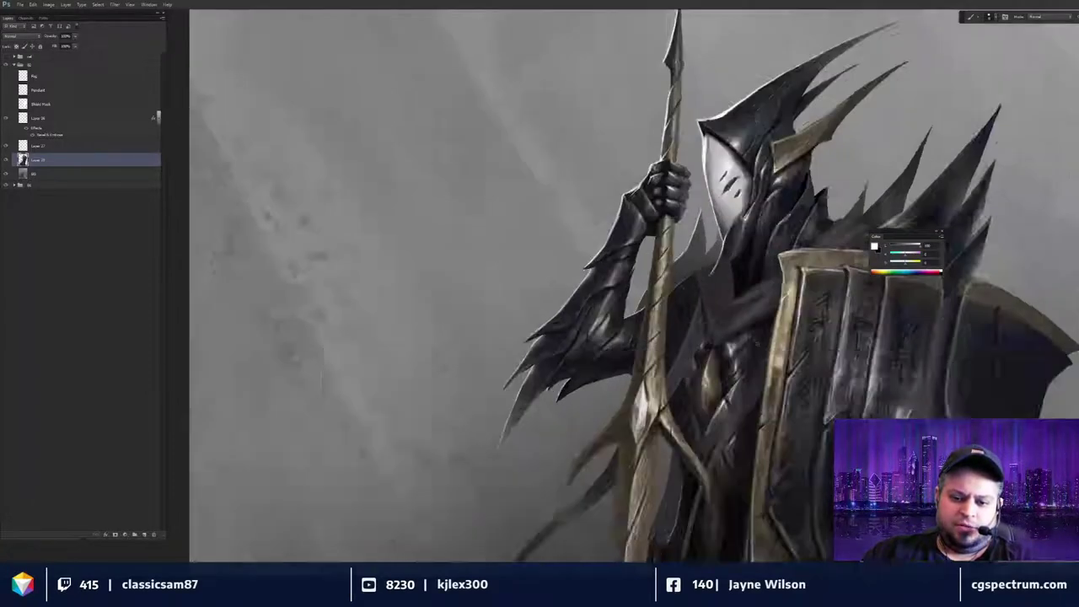
Examine the armoured figure as a whole and the gauntlet arm, mask and chest straps up close.
key(ctrl+minus)
key(ctrl+minus)
key(ctrl+minus)
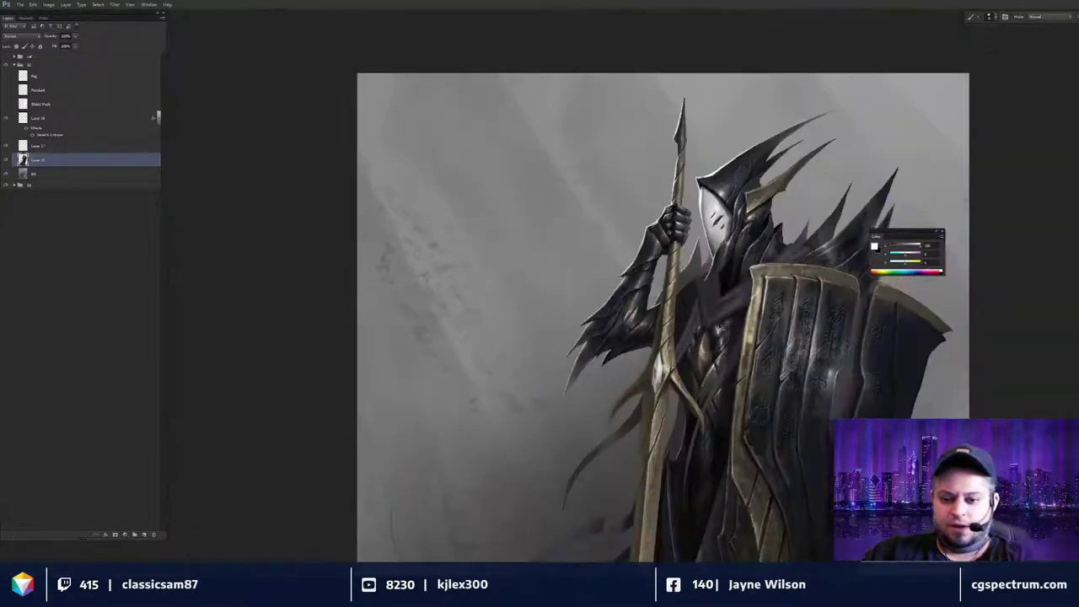
key(ctrl+plus)
key(ctrl+plus)
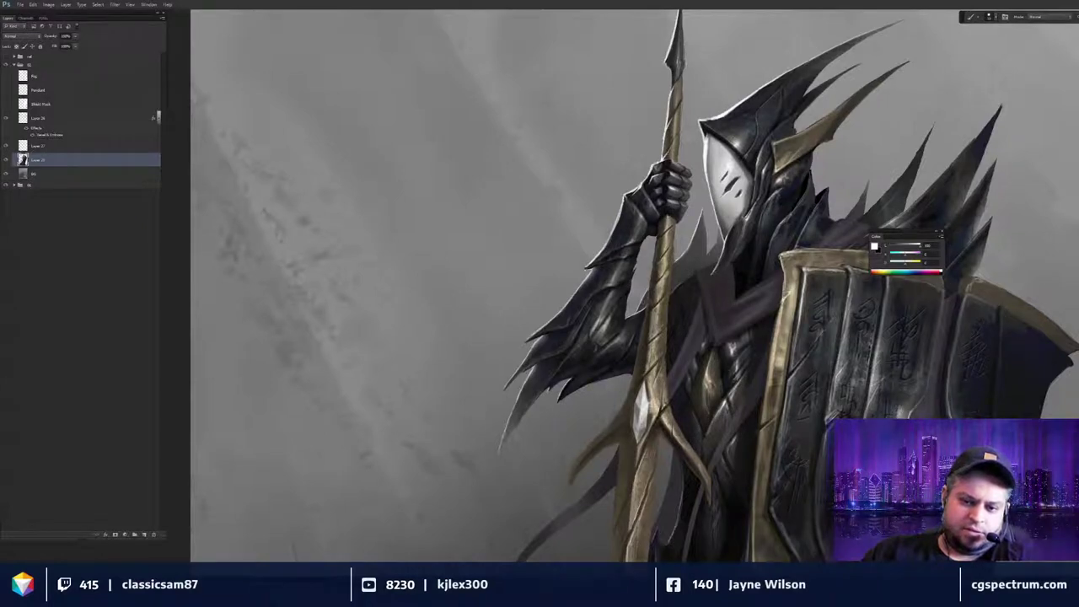
drag(681, 295, 675, 268)
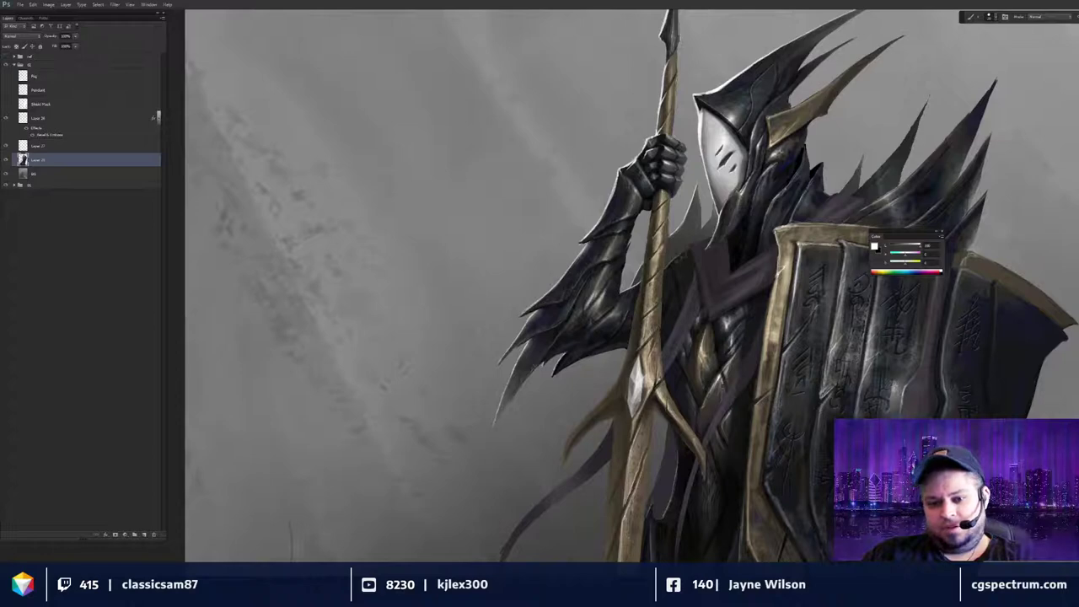
key(ctrl+minus)
key(ctrl+minus)
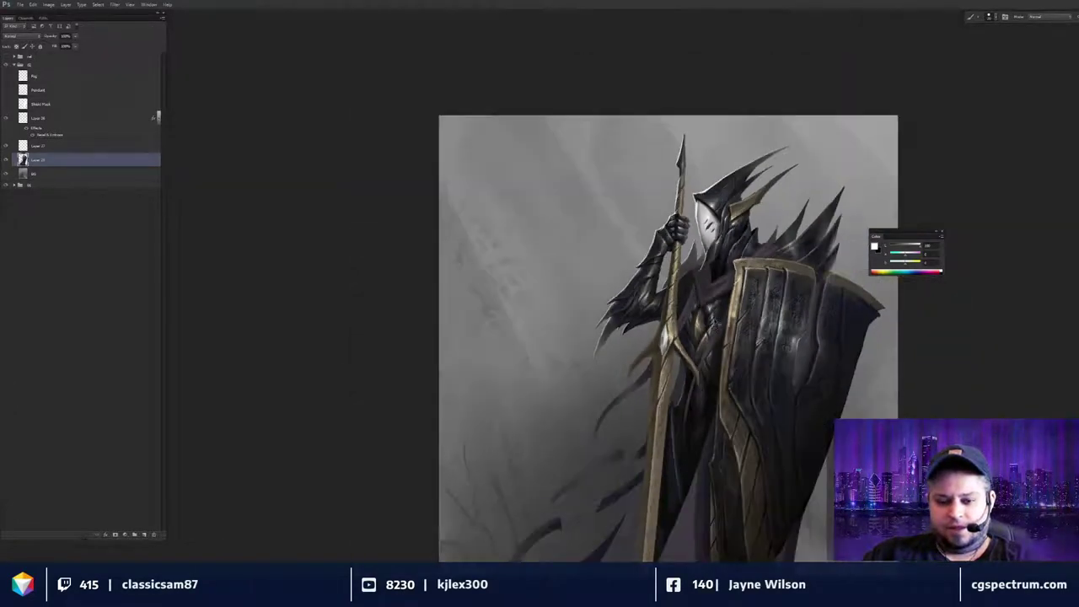
scroll(710, 338, down, 1)
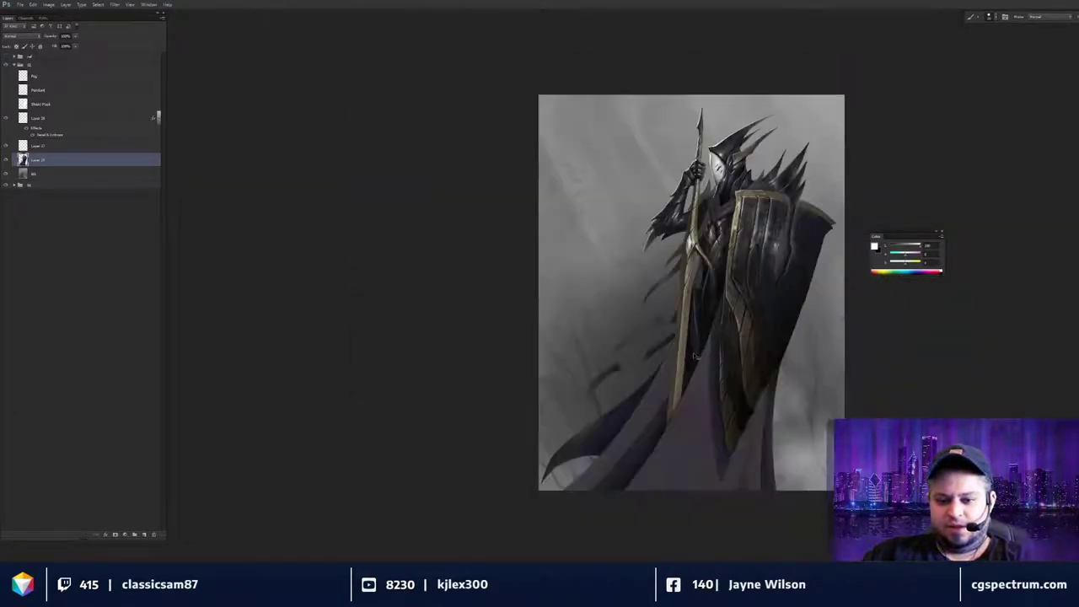
scroll(696, 357, up, 5)
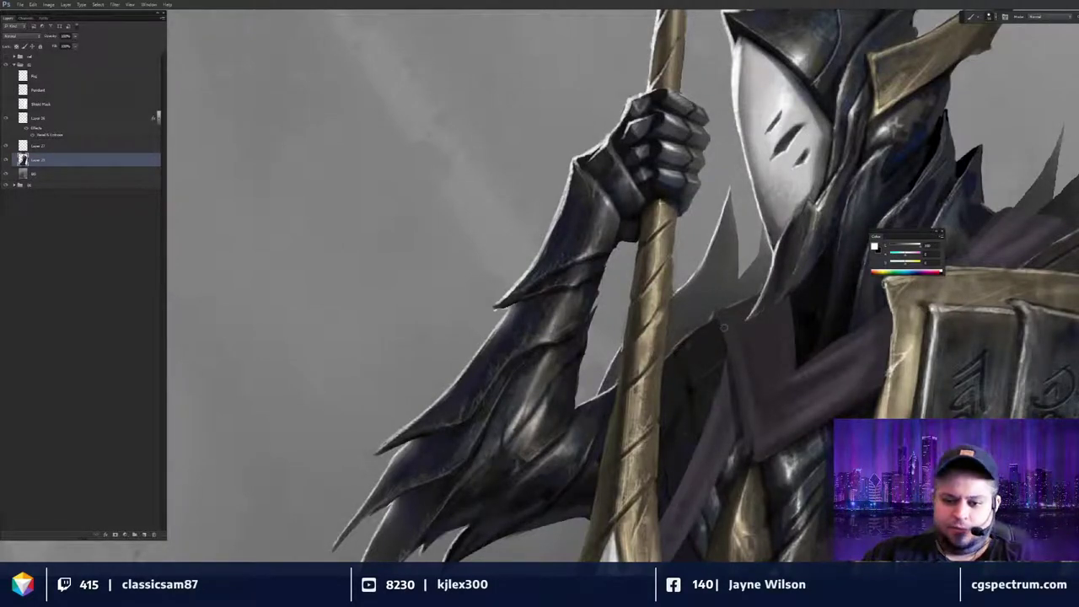
drag(723, 328, 720, 264)
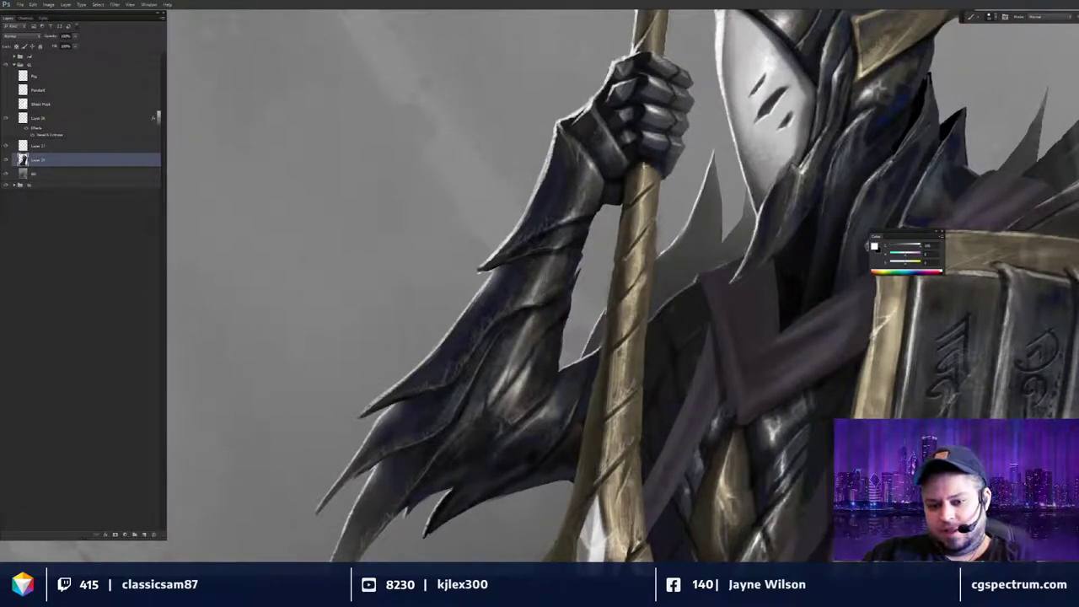
key(ctrl+0)
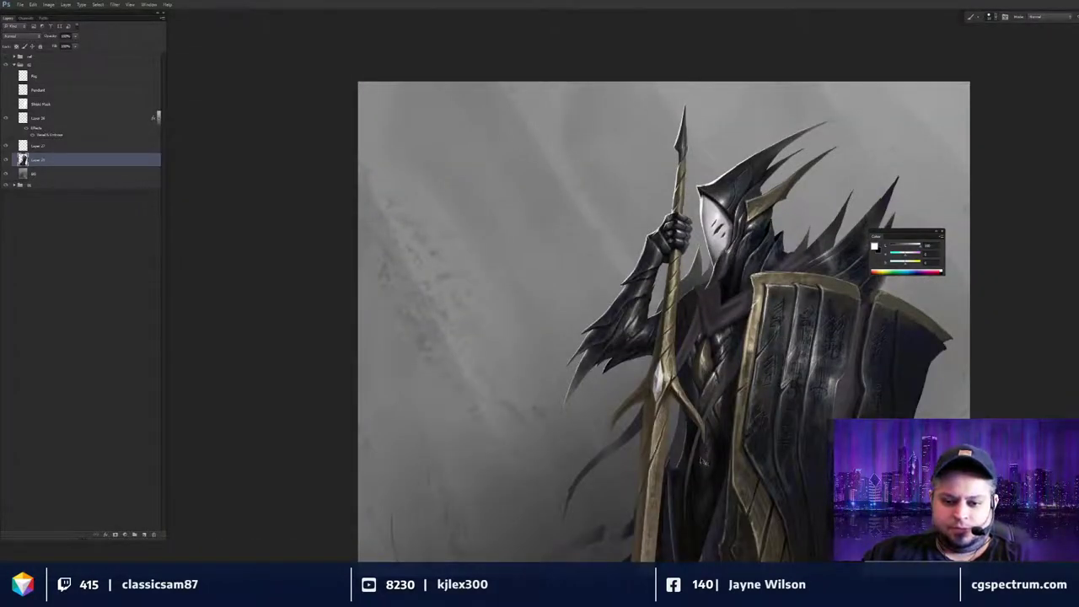
Undo the last three changes made to the figure.
key(ctrl+minus)
drag(725, 347, 730, 167)
key(ctrl+alt+z)
key(ctrl+alt+z)
key(ctrl+alt+z)
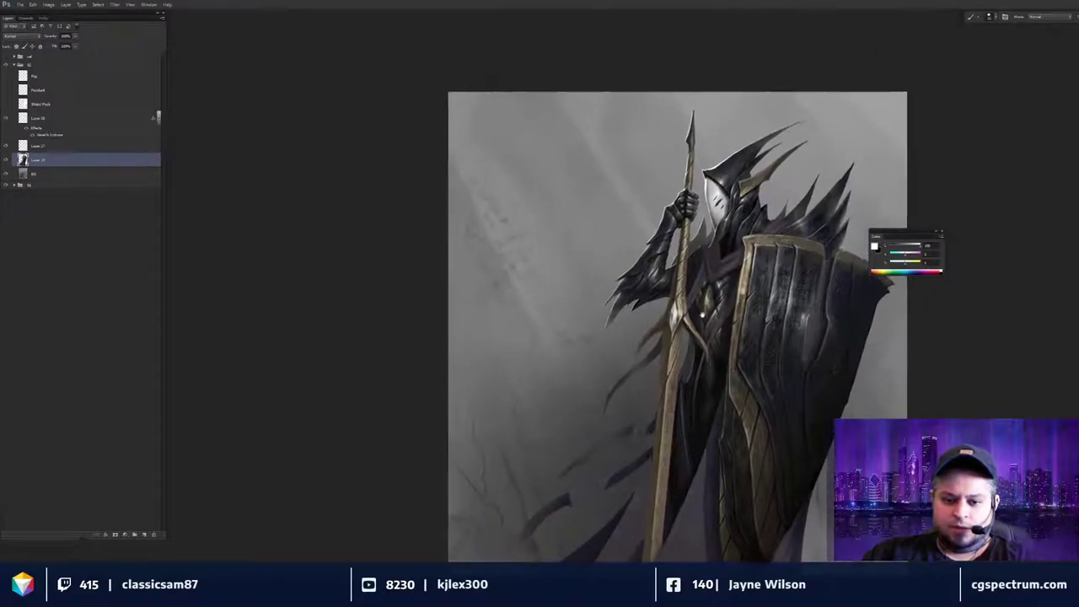
Examine the gauntlet, forearm spikes and the spear shaft down to the crystal guard, and check them against the whole figure.
mouse_move(706, 348)
mouse_down()
mouse_move(666, 337)
mouse_move(691, 335)
mouse_up()
key(ctrl+plus)
key(ctrl+plus)
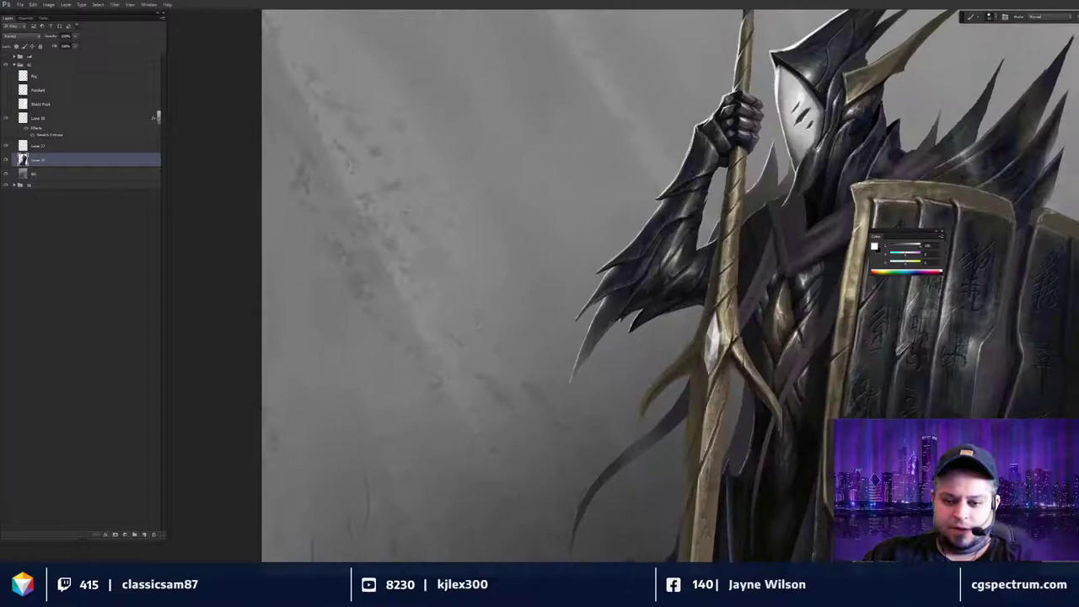
scroll(715, 283, up, 3)
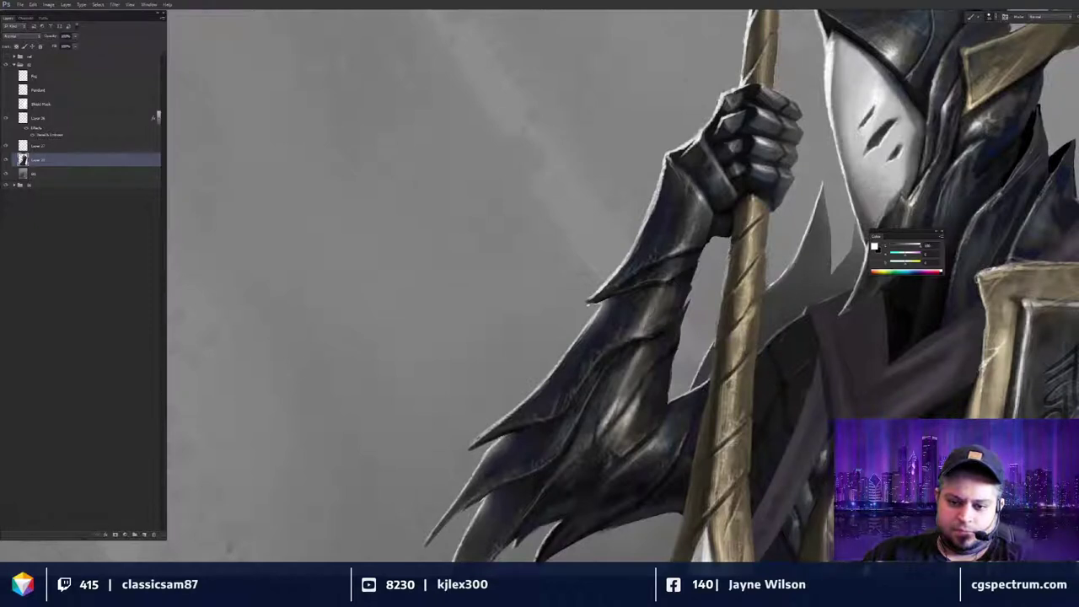
drag(725, 236, 722, 229)
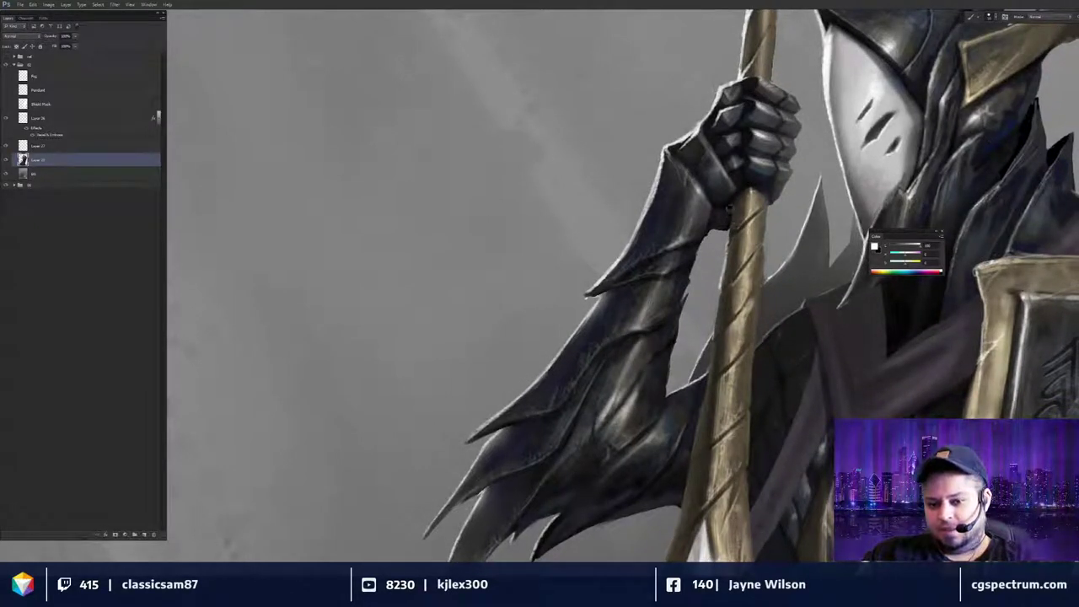
scroll(729, 244, down, 3)
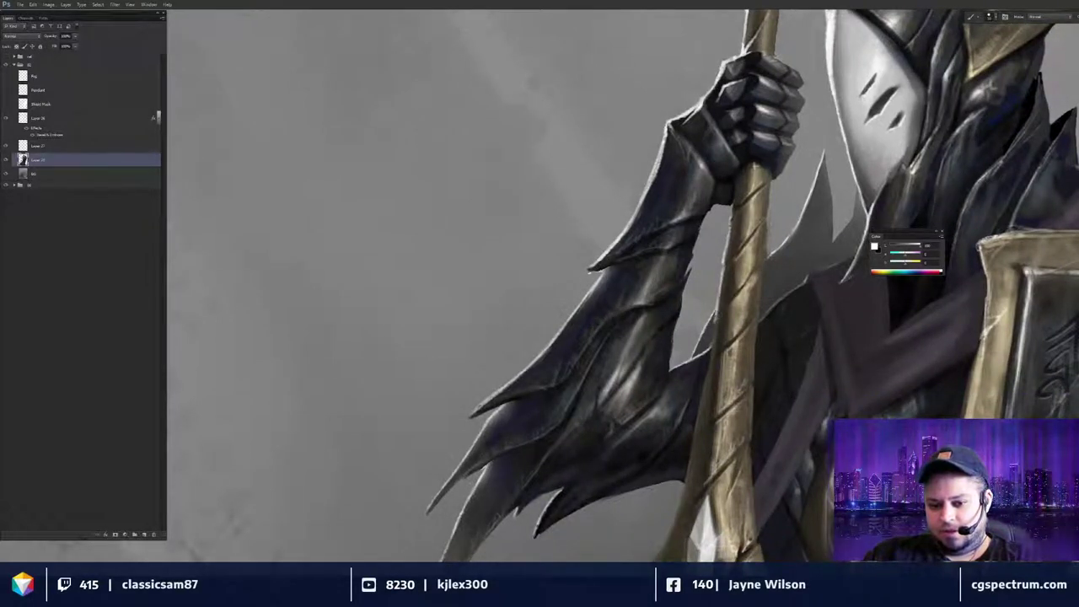
scroll(713, 371, down, 5)
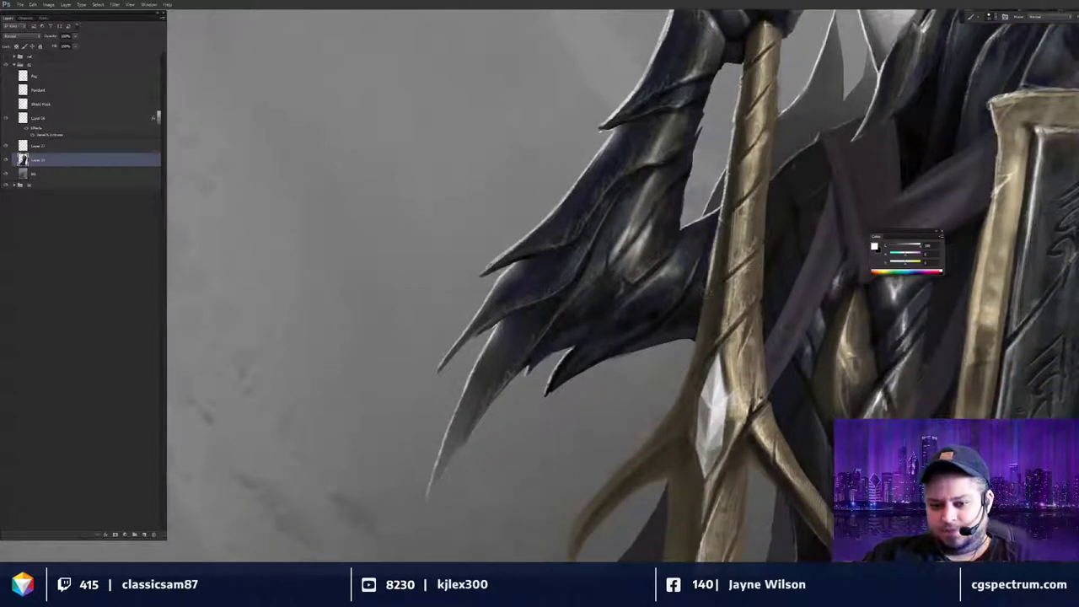
key(ctrl+0)
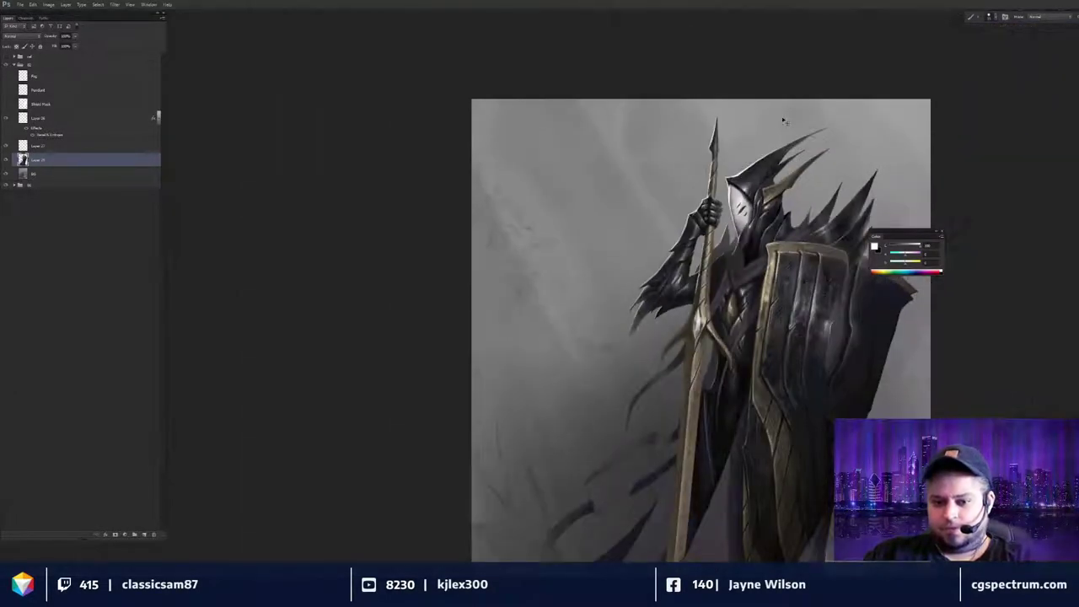
Paint thin light edge strokes along the outer side of the spear shaft and the upper edge of the guard's outer prong.
scroll(740, 384, up, 5)
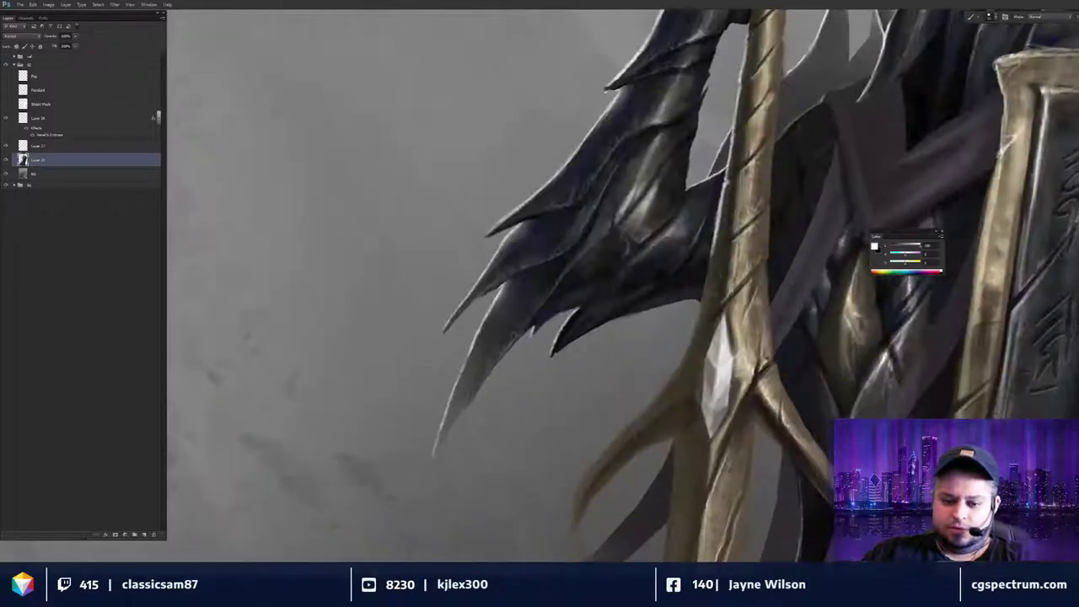
drag(716, 250, 691, 339)
mouse_move(741, 363)
mouse_down()
mouse_move(790, 228)
mouse_move(720, 248)
mouse_up()
mouse_move(740, 209)
mouse_down()
mouse_move(703, 268)
mouse_move(641, 331)
mouse_move(619, 386)
mouse_up()
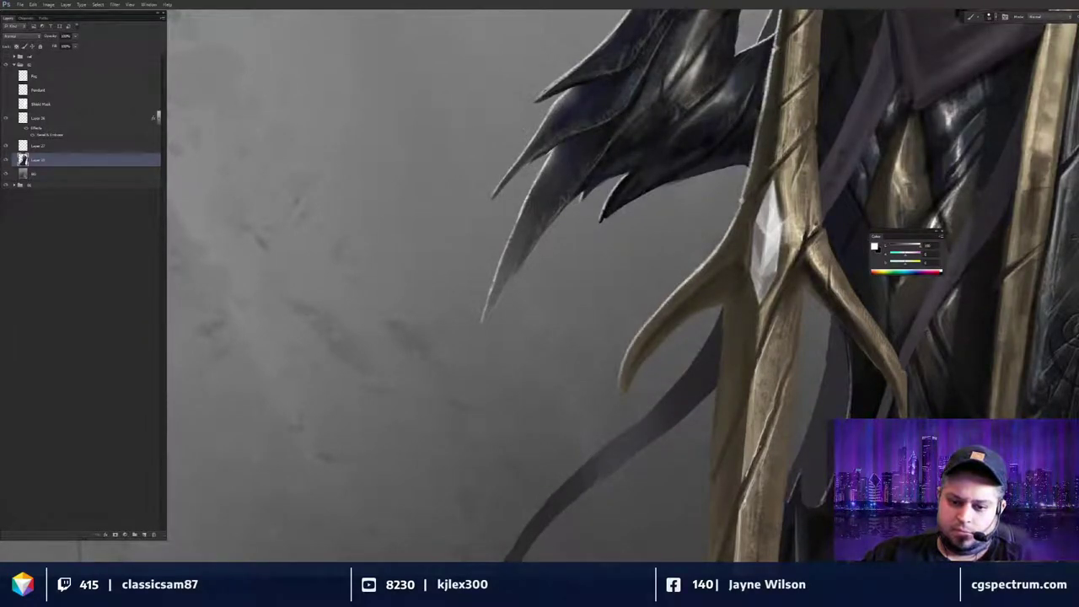
Examine the spear guard, its crystal and the upper part of the blade below it.
key(ctrl+0)
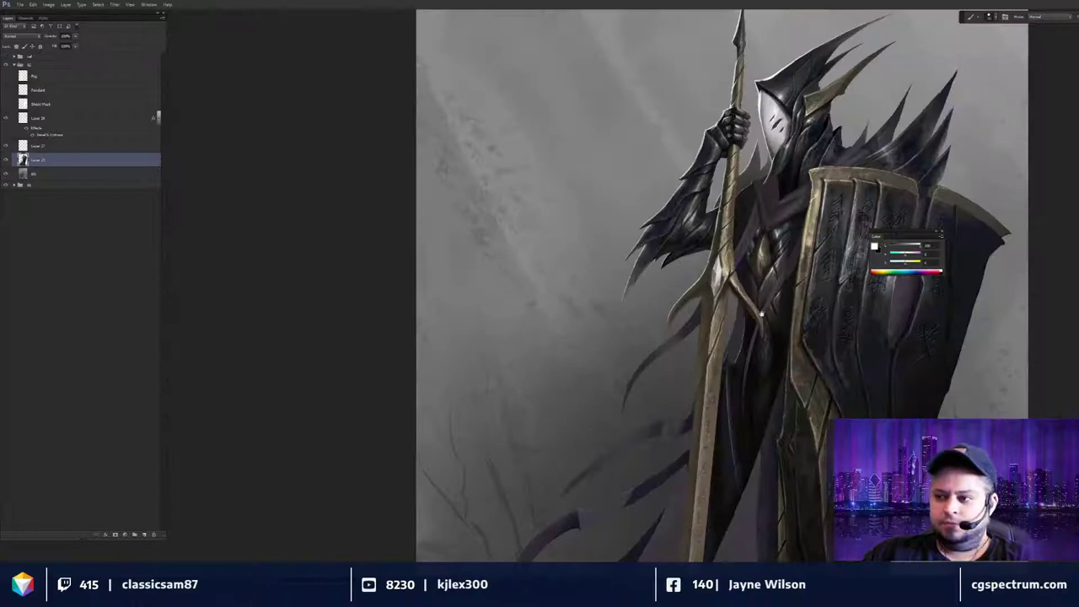
drag(761, 314, 726, 294)
drag(725, 351, 731, 330)
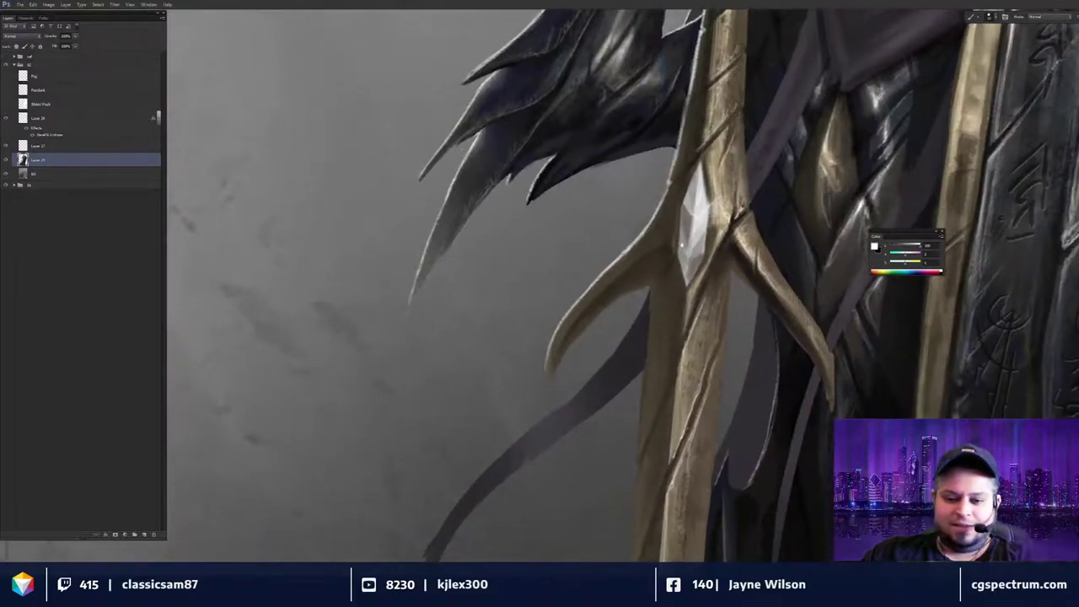
drag(682, 244, 696, 200)
key(F2)
key(F2)
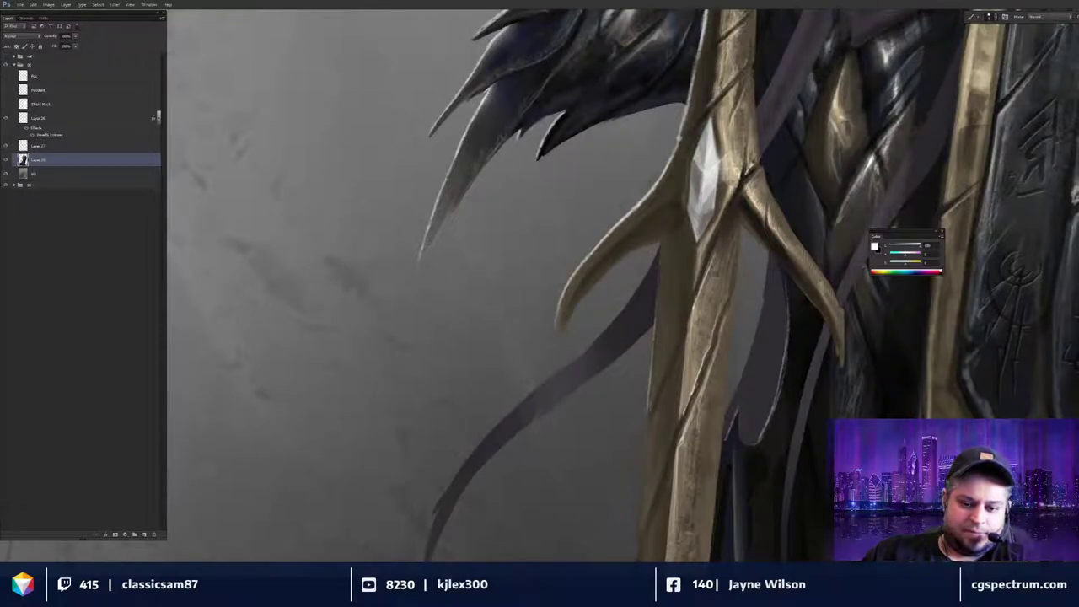
drag(655, 406, 696, 204)
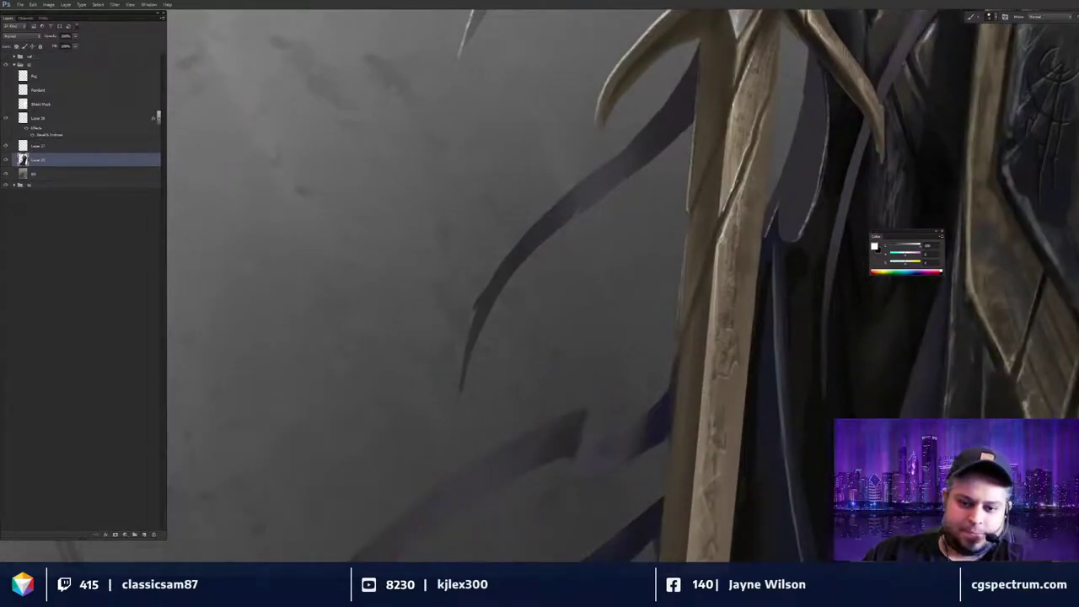
Compare the blade's outer edge and the trailing cloth strips up close with the full composition.
key(ctrl+0)
key(ctrl+plus)
key(ctrl+plus)
key(ctrl+plus)
key(ctrl+plus)
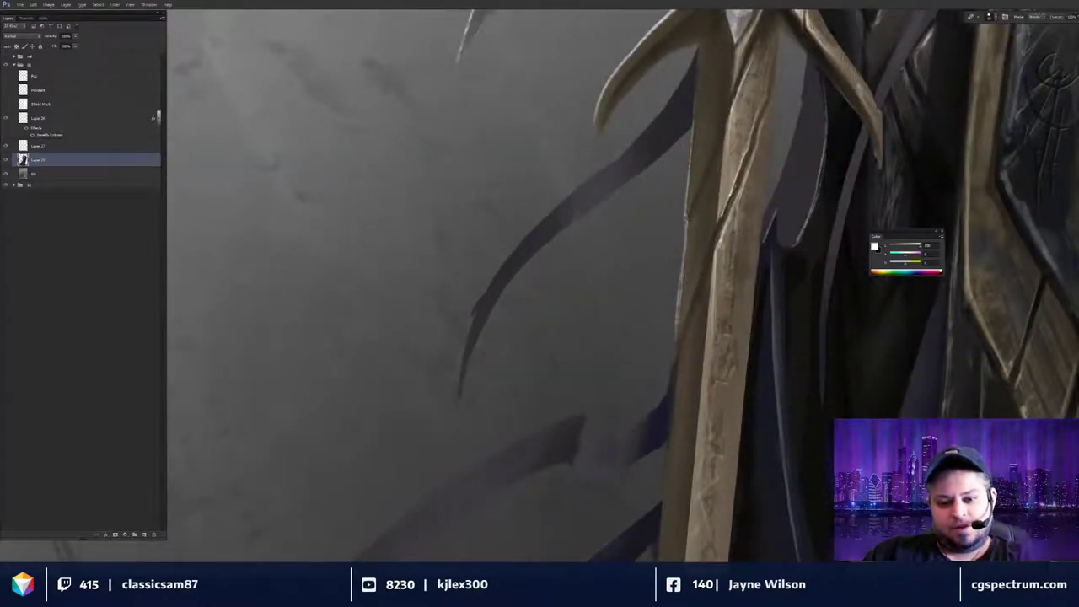
key(ctrl+minus)
key(ctrl+minus)
key(ctrl+minus)
key(ctrl+minus)
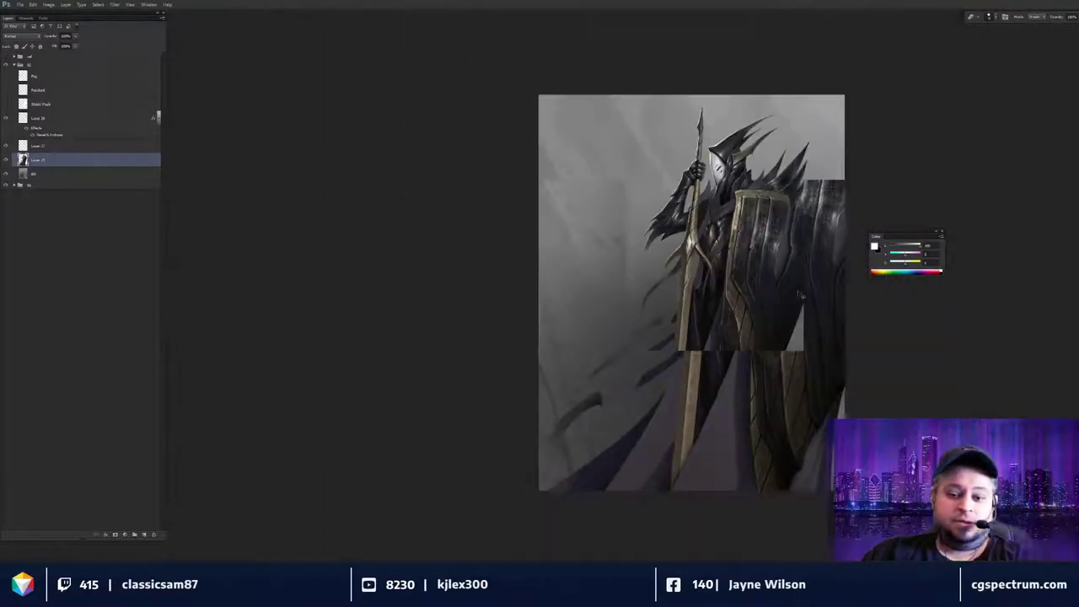
key(ctrl+plus)
key(ctrl+plus)
key(ctrl+minus)
key(ctrl+minus)
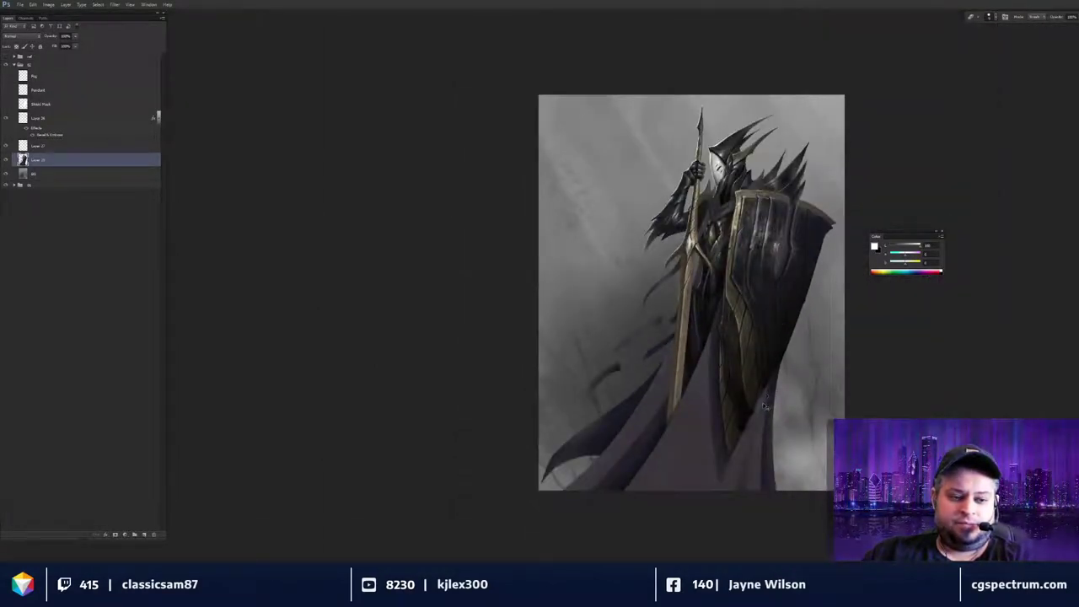
Add a new layer above the figure and paint a straight white line along the blade's outer edge from guard to tip.
scroll(765, 406, up, 3)
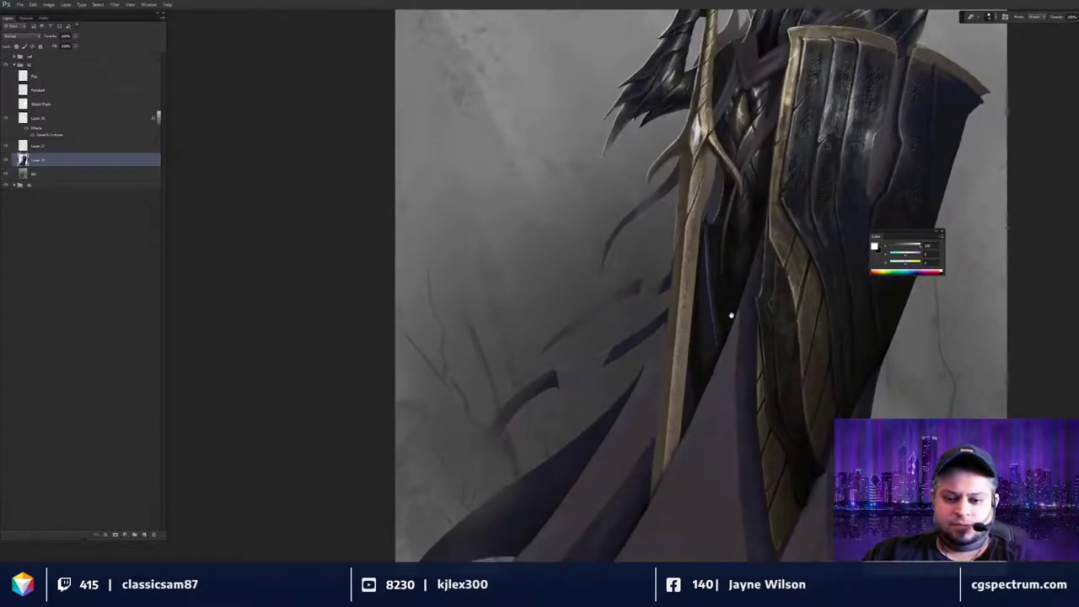
key(ctrl+shift+n)
key(Return)
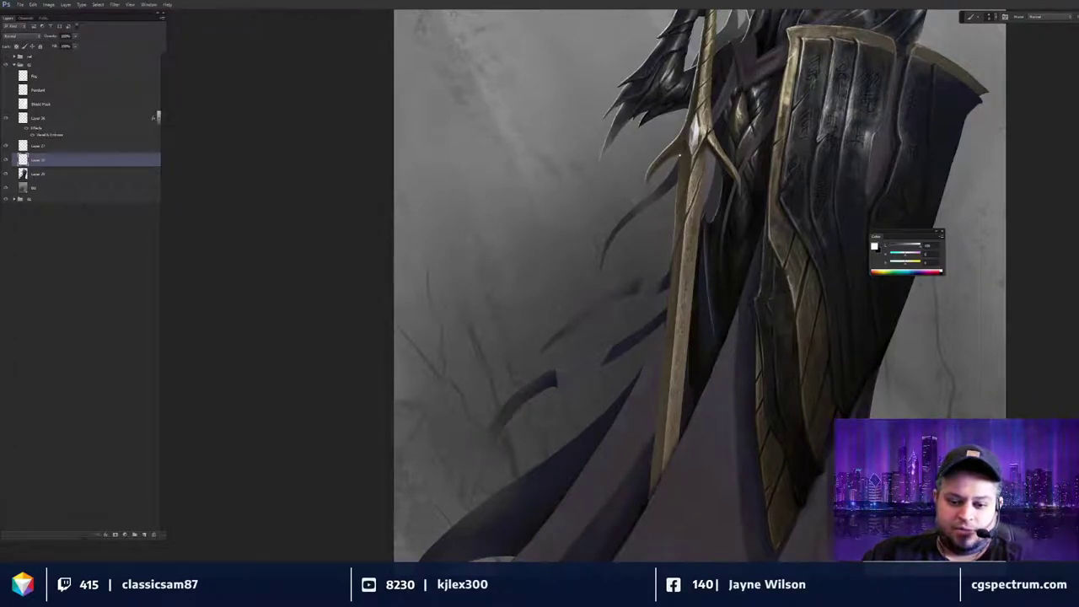
shift+click(648, 503)
Select the pixels of the white blade-edge line and contract the selection.
scroll(687, 355, down, 3)
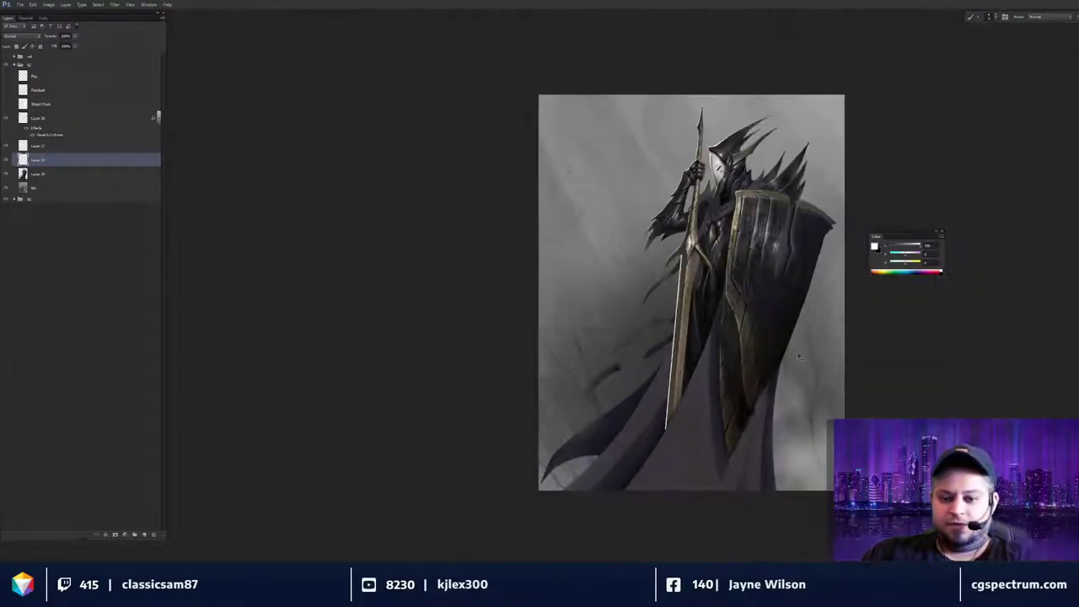
scroll(799, 356, down, 1)
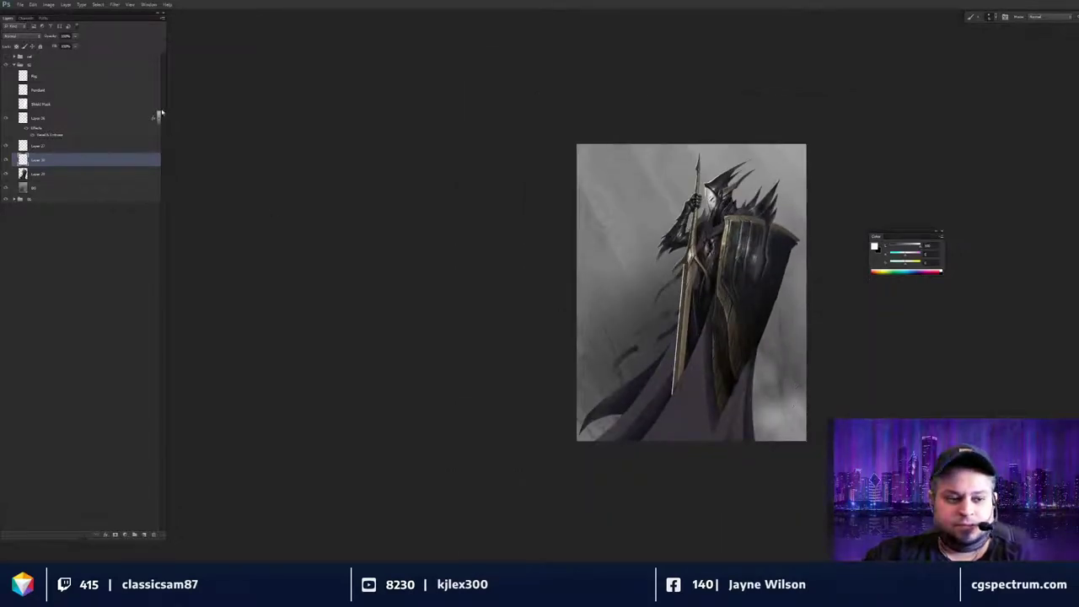
key(ctrl+plus)
key(ctrl+plus)
key(ctrl+plus)
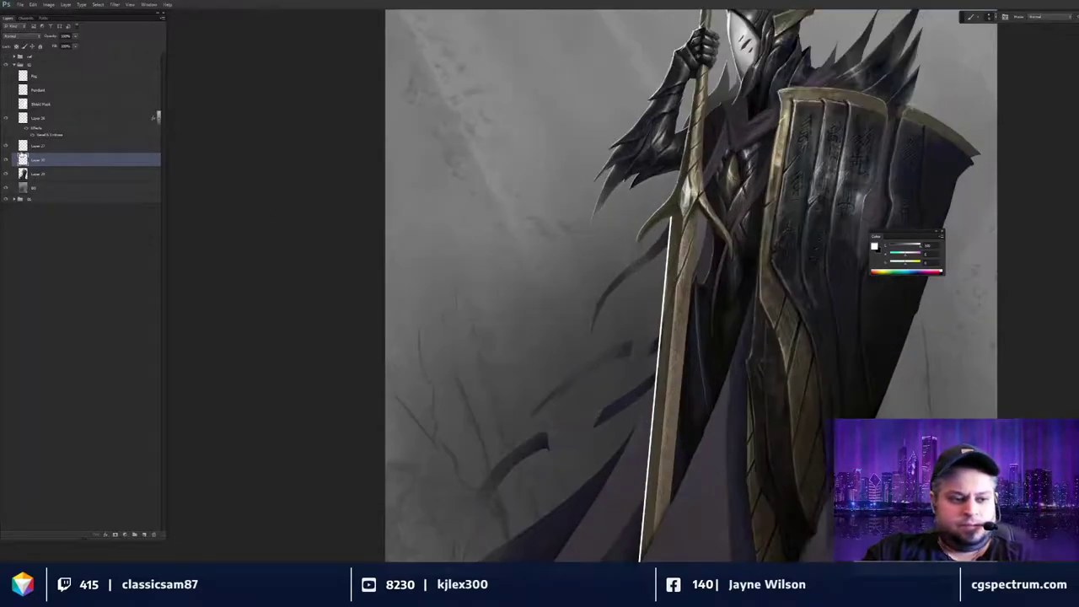
click(98, 4)
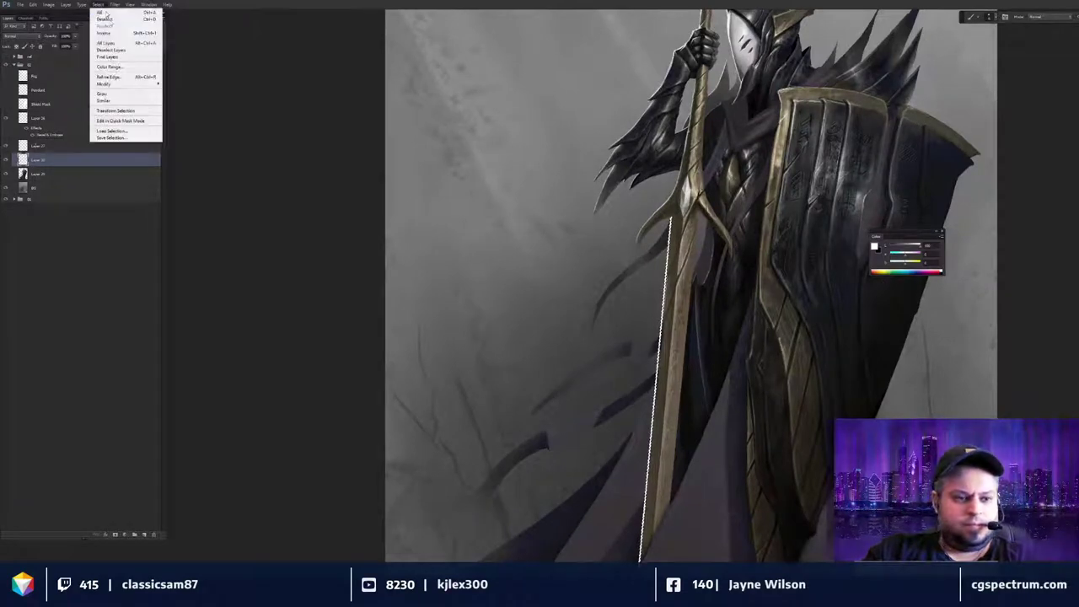
mouse_move(125, 84)
click(180, 105)
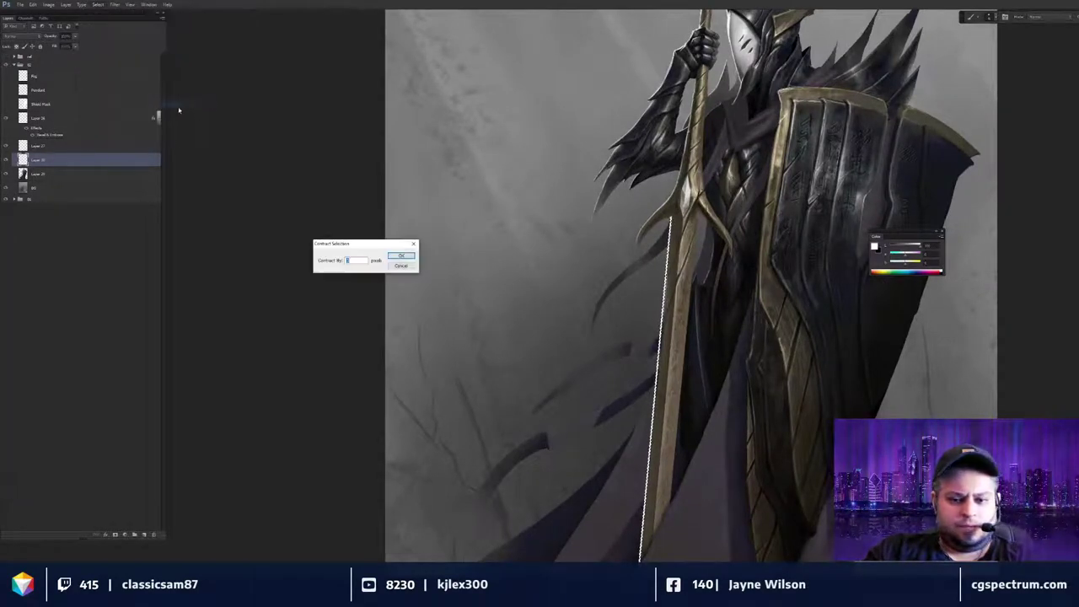
key(Return)
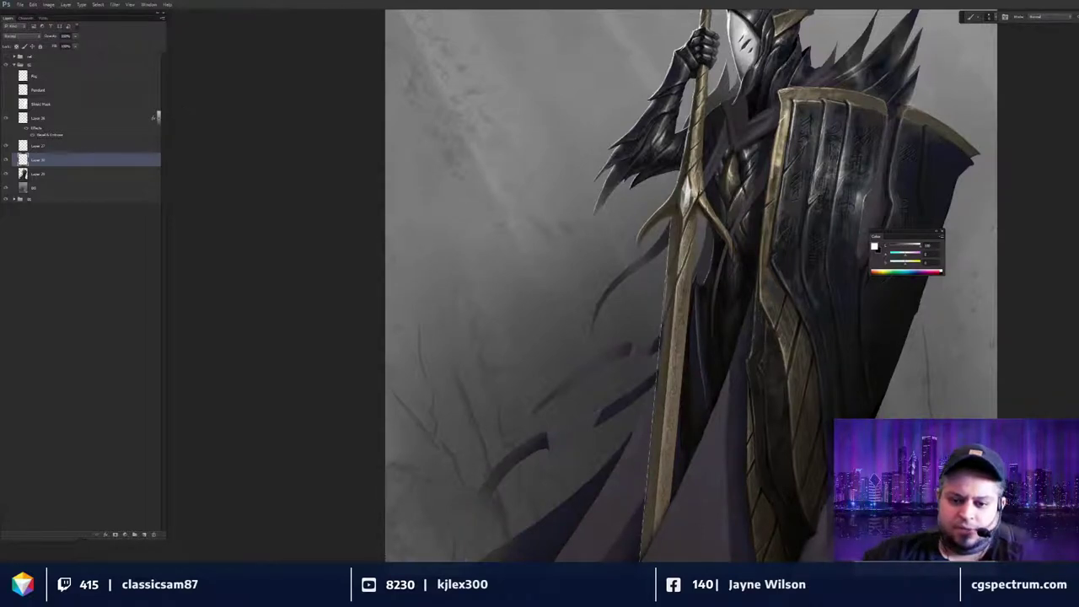
Contract the selection on the white blade-edge line again and trim the line to a thinner stroke.
drag(757, 344, 780, 298)
drag(691, 293, 769, 323)
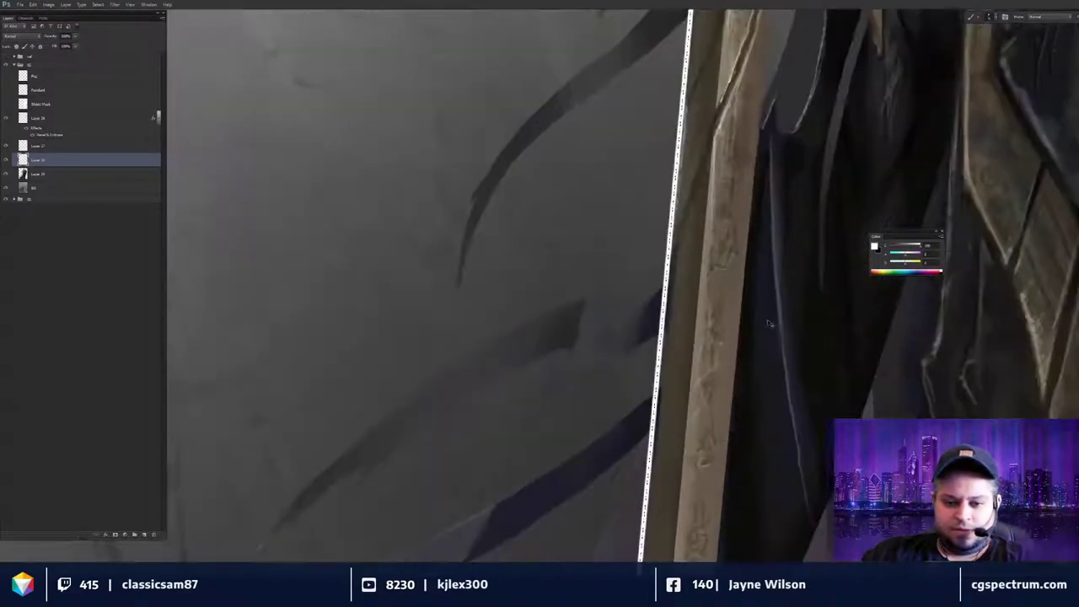
click(98, 4)
mouse_move(126, 84)
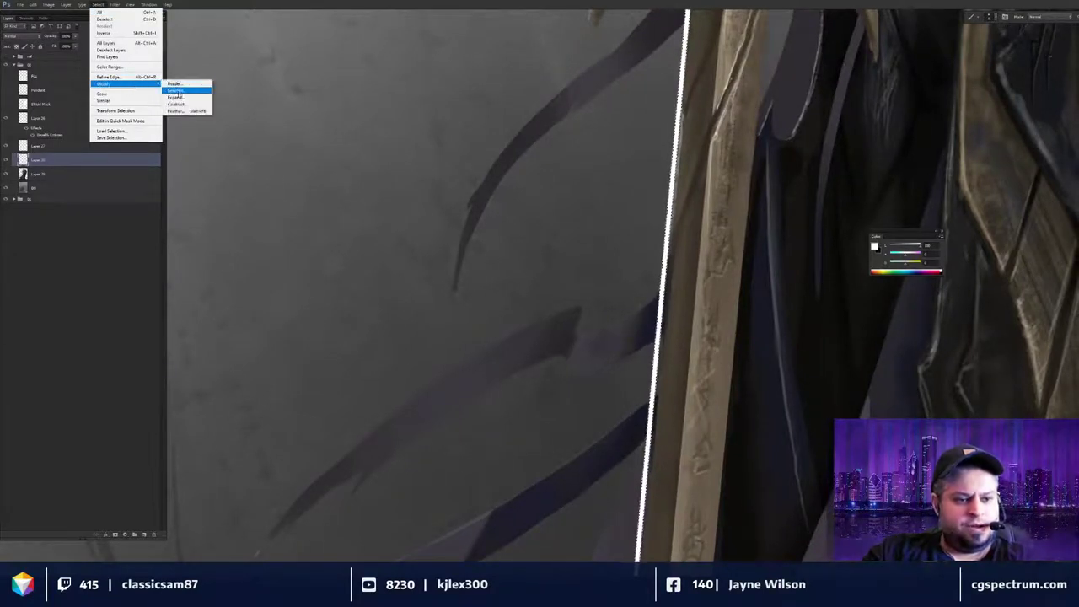
click(178, 103)
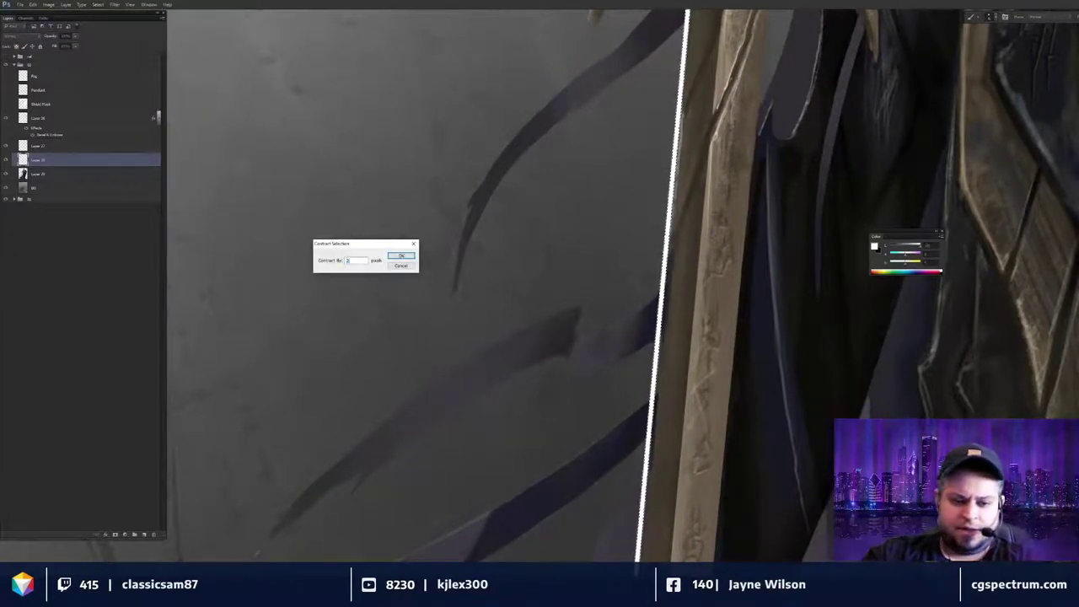
key(Return)
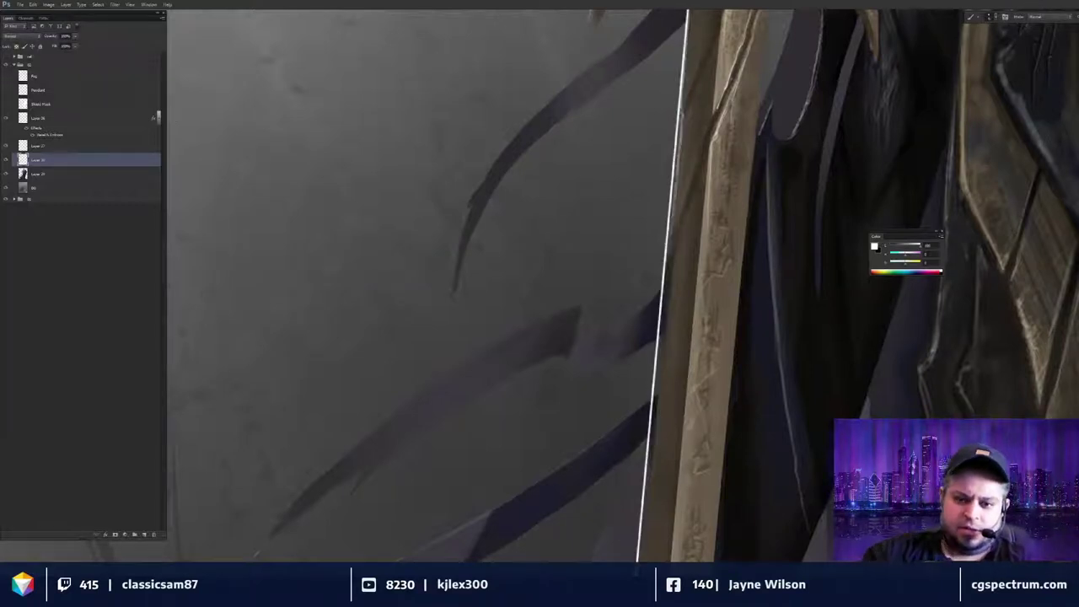
Move the thin white line slightly inward so that it sits on the blade's outer edge.
key(ctrl+0)
drag(790, 370, 789, 351)
key(ctrl+plus)
key(ctrl+plus)
key(ctrl+plus)
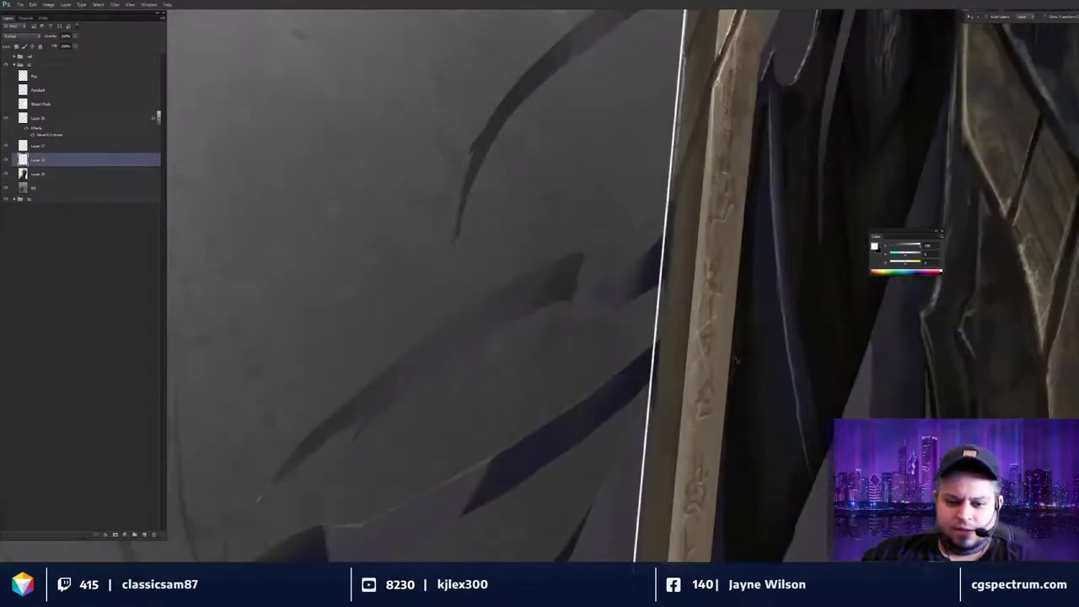
drag(686, 362, 691, 361)
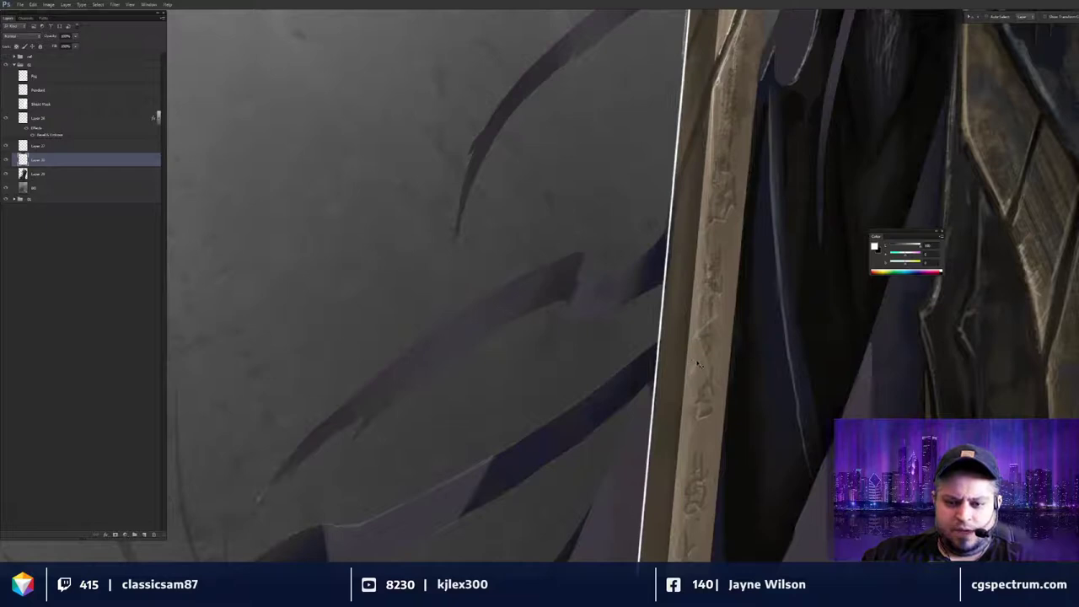
drag(736, 327, 718, 391)
key(ctrl+minus)
key(ctrl+minus)
key(ctrl+minus)
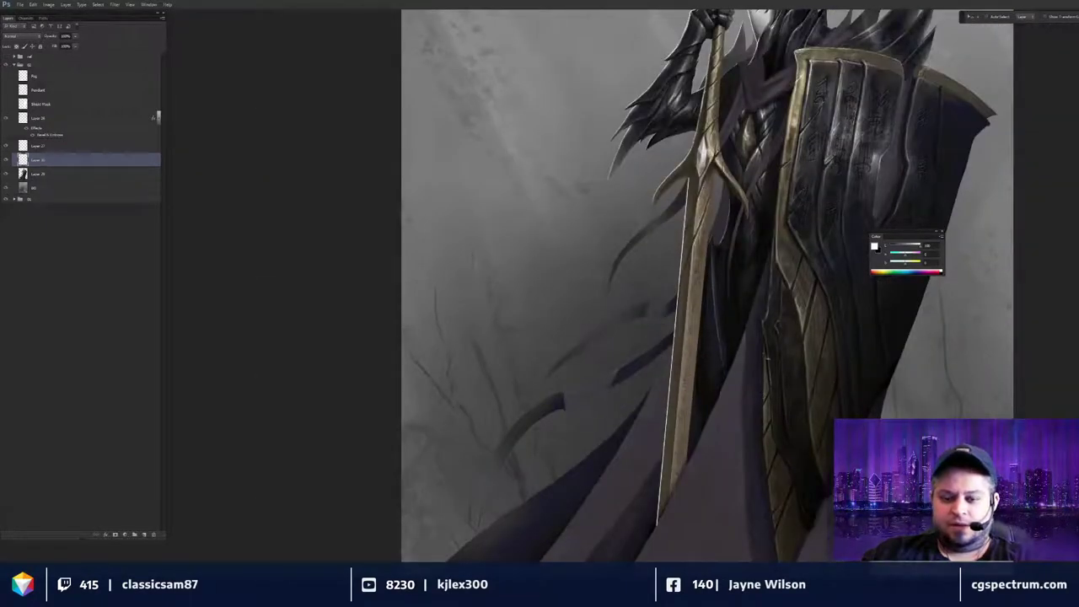
Fade the lower end of the white line near the blade's tip with an enlarged soft eraser.
drag(785, 292, 781, 330)
scroll(670, 362, up, 1)
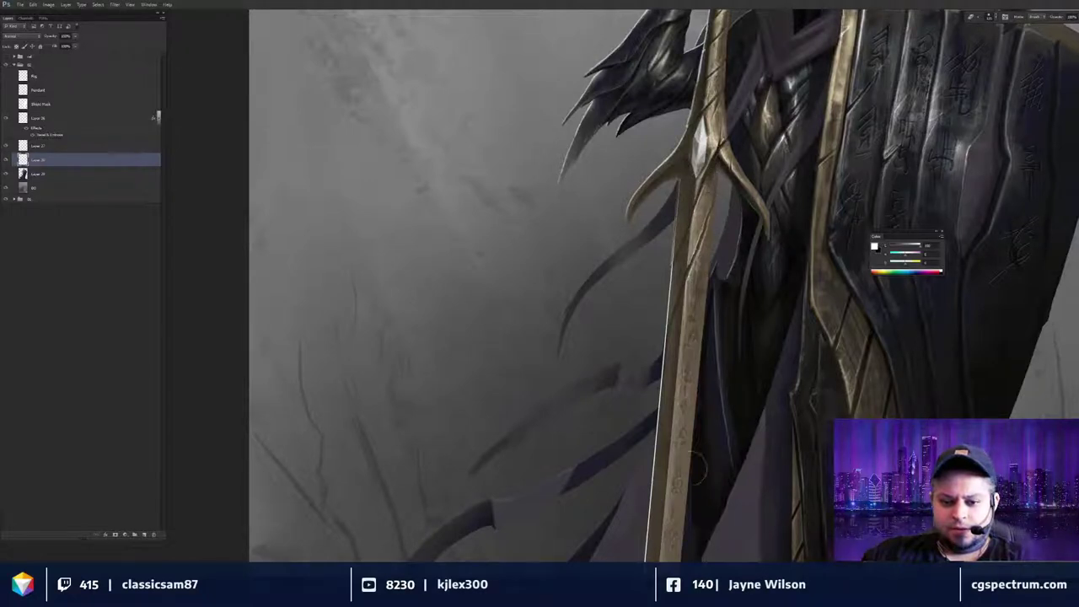
scroll(711, 361, down, 1)
drag(724, 481, 725, 364)
key(bracketright)
key(bracketright)
key(bracketright)
key(bracketright)
key(bracketright)
key(bracketright)
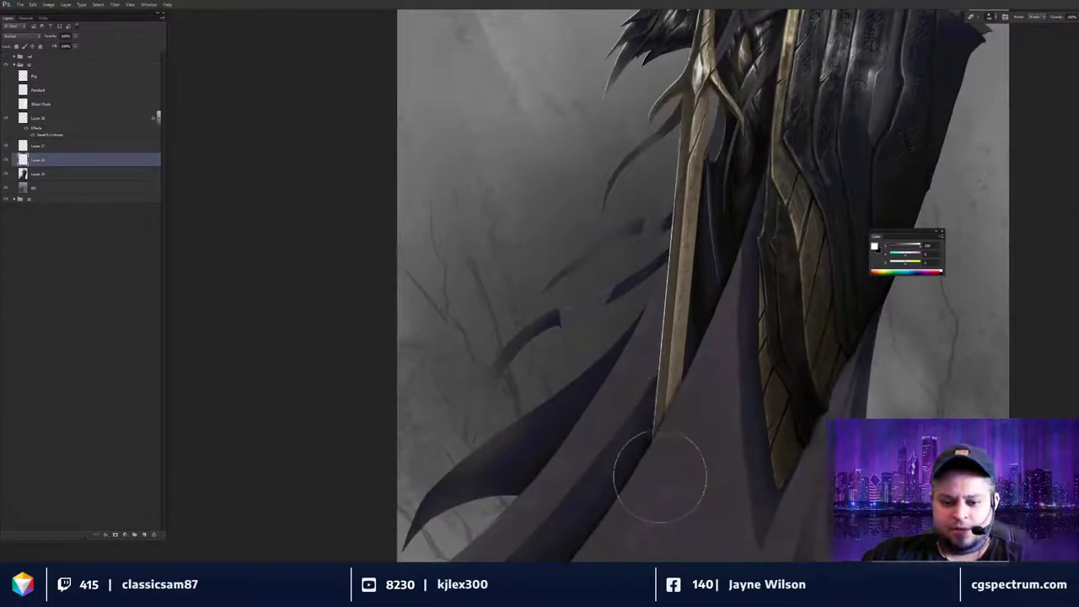
Nudge the faded highlight line along the blade's outer edge and check it against the whole figure.
scroll(717, 362, up, 1)
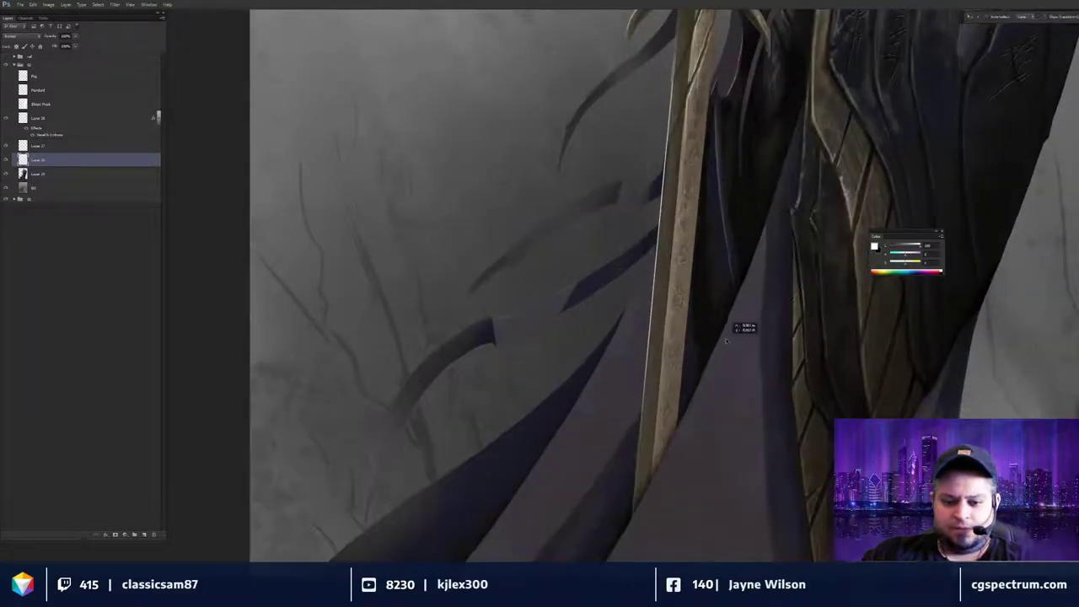
scroll(726, 339, down, 6)
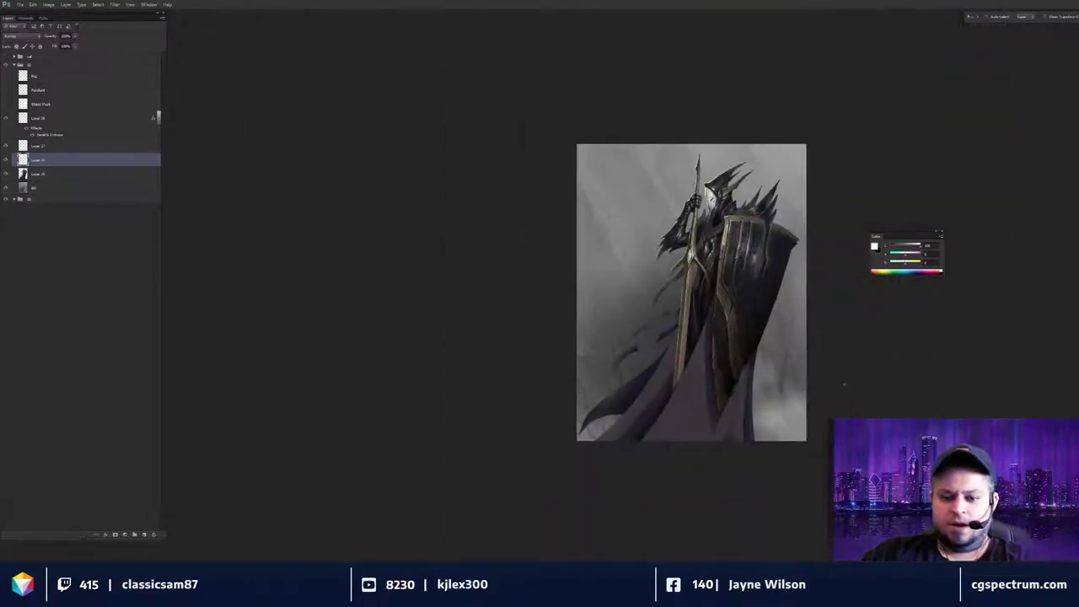
key(ctrl+plus)
key(ctrl+plus)
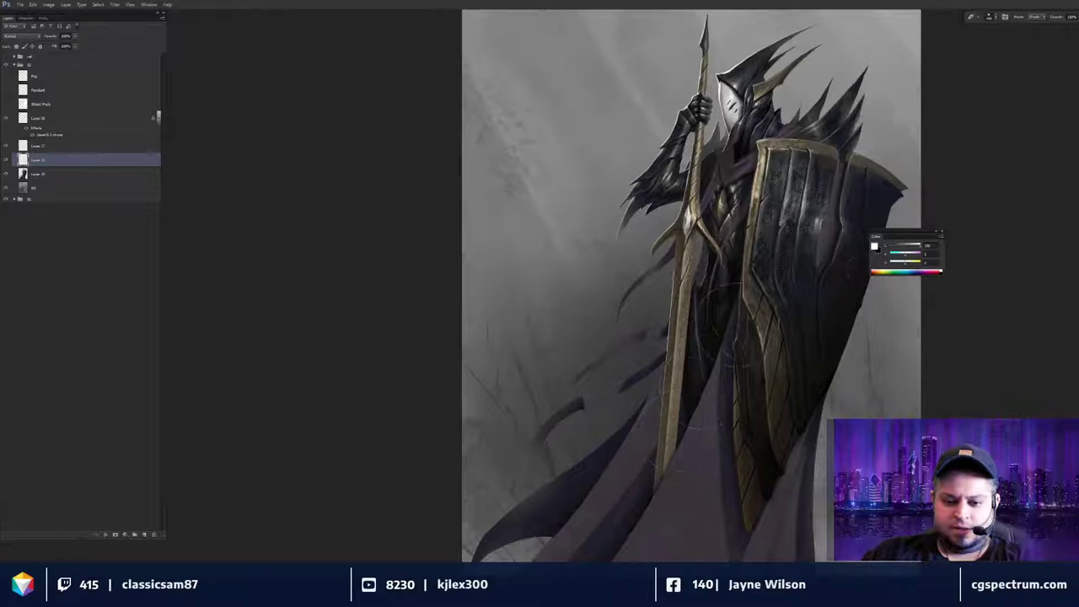
scroll(755, 354, up, 3)
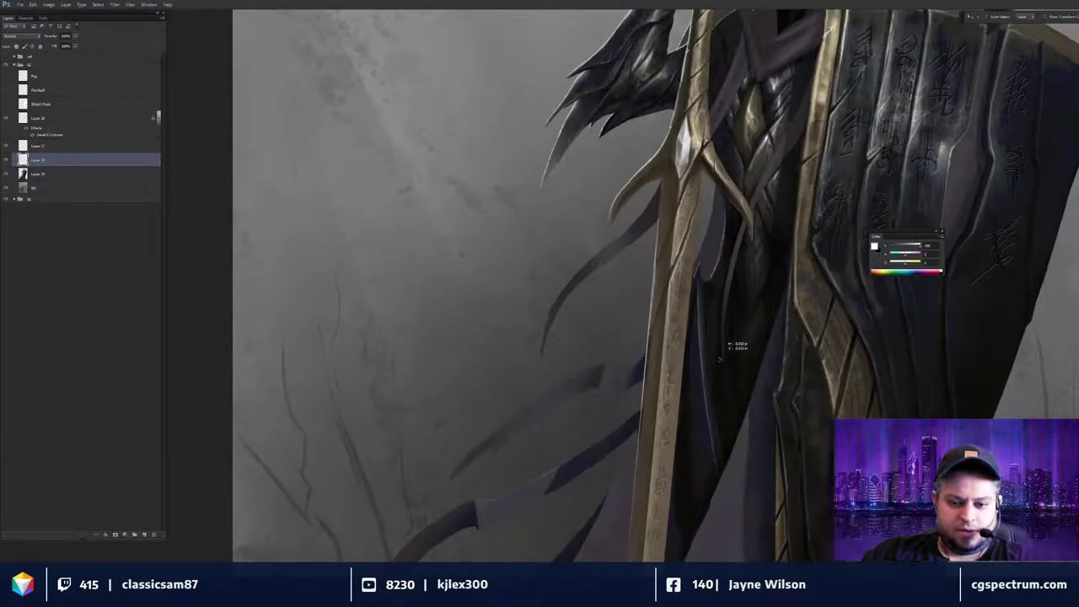
drag(719, 360, 741, 346)
scroll(723, 366, up, 2)
scroll(742, 347, down, 2)
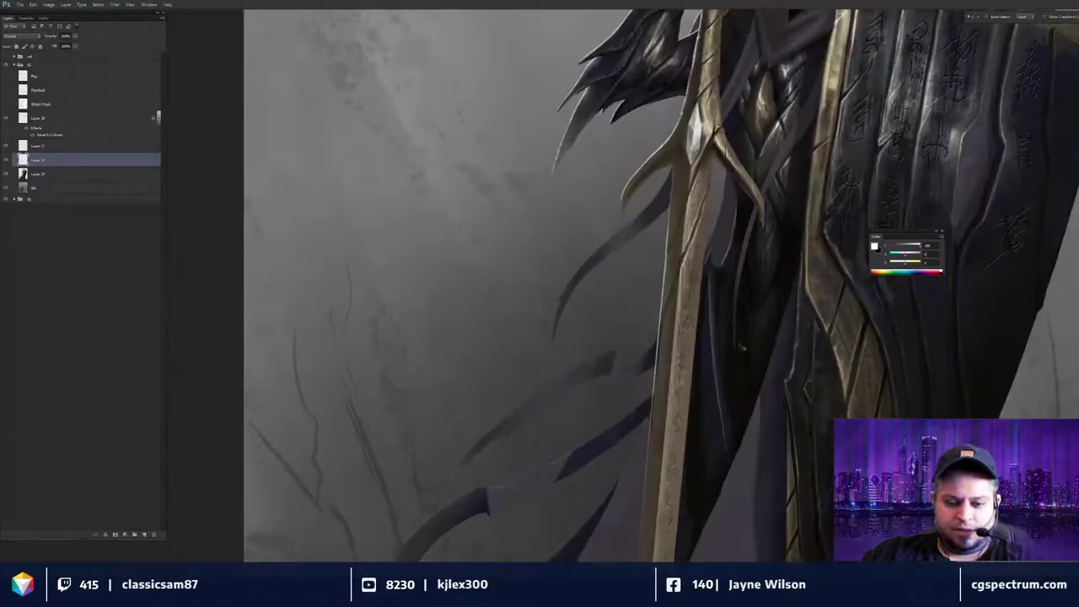
Fine-tune the highlight line's alignment to the blade edge with Free Transform and soften it with the eraser.
key(ctrl+t)
drag(831, 225, 829, 222)
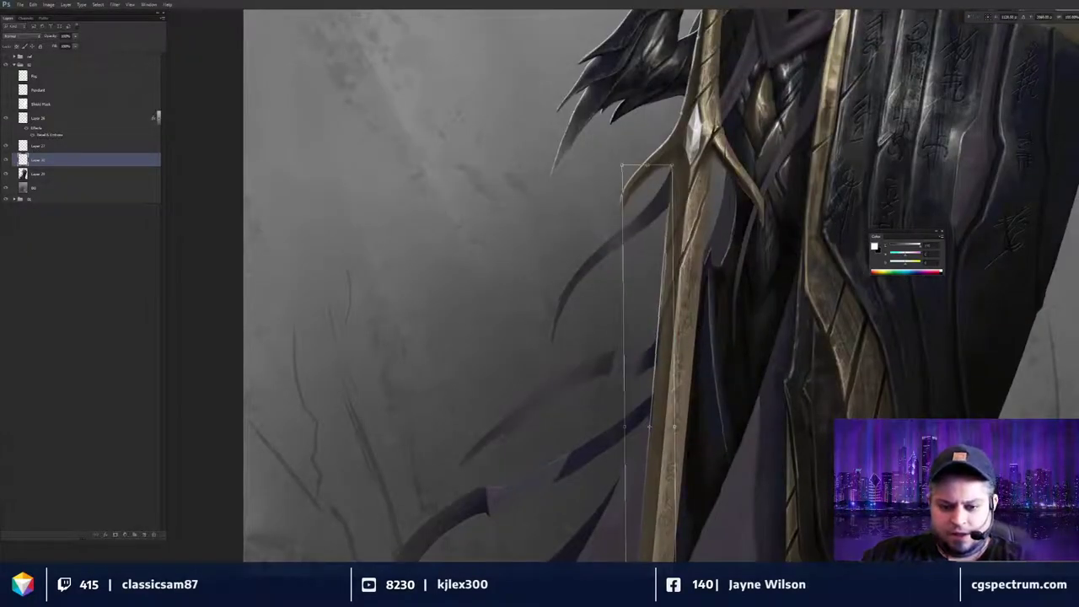
drag(665, 336, 666, 337)
key(Return)
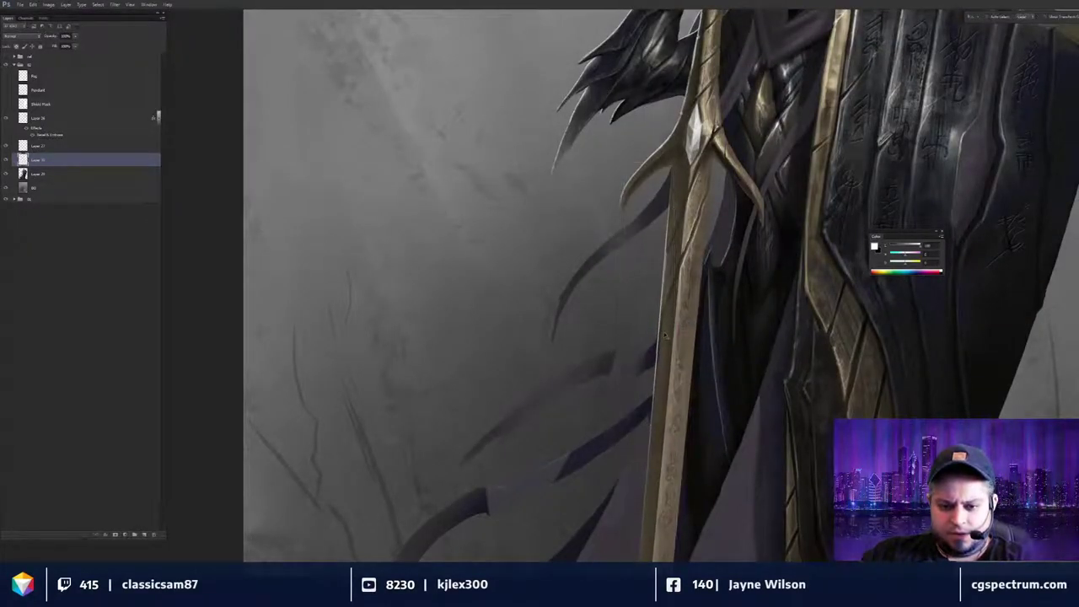
key(ctrl+minus)
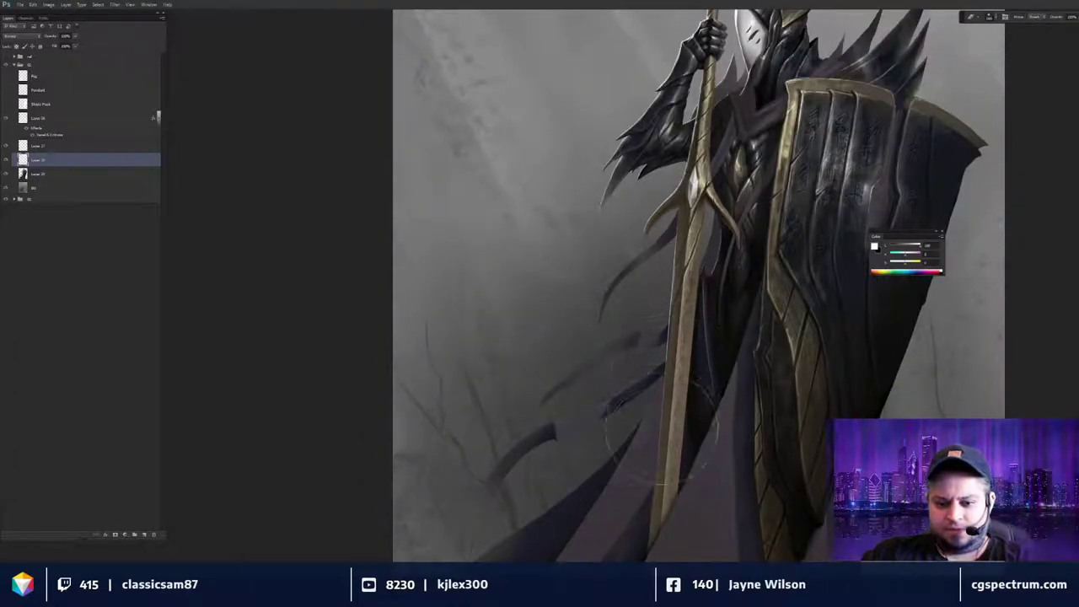
scroll(691, 435, up, 1)
scroll(692, 435, up, 1)
mouse_move(699, 435)
mouse_down()
mouse_move(731, 371)
mouse_move(742, 375)
mouse_up()
Sample colours from the blade and paint small touch-ups along its outer edge below the guard.
key(b)
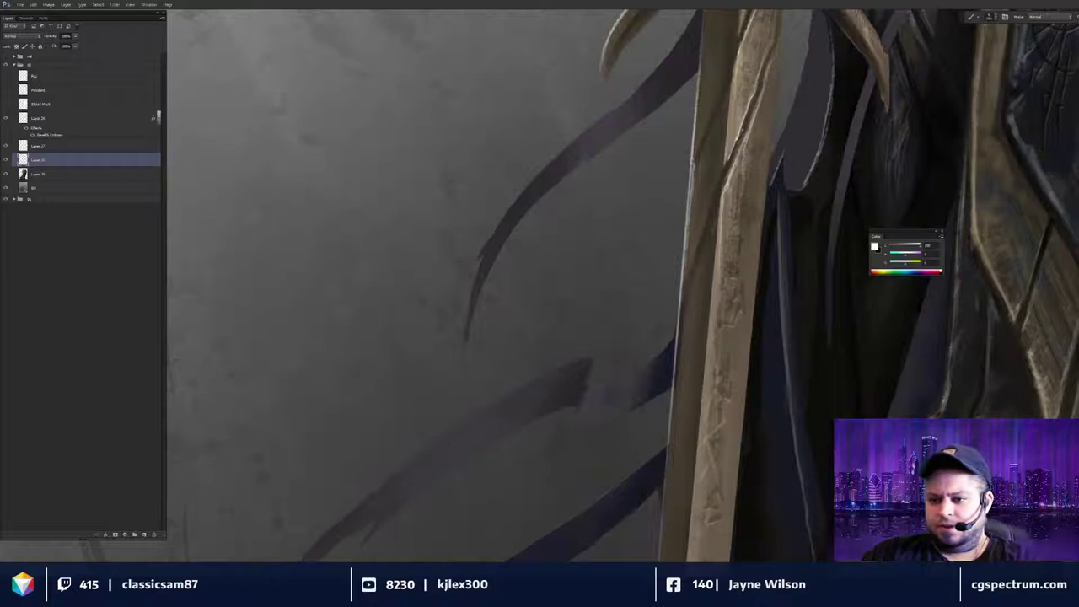
alt+click(685, 314)
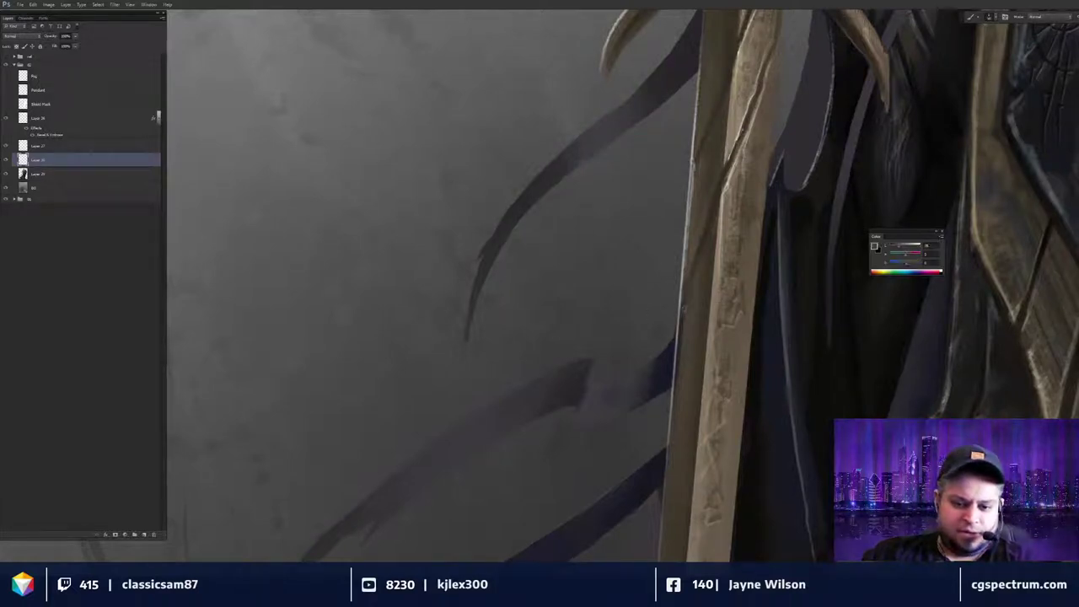
drag(680, 345, 678, 376)
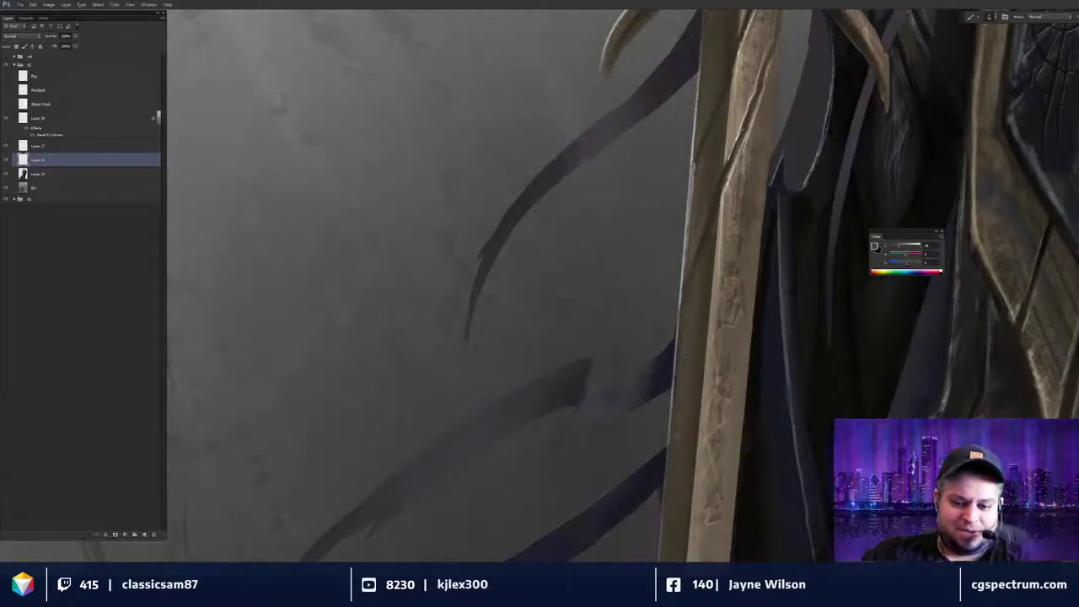
scroll(708, 237, up, 3)
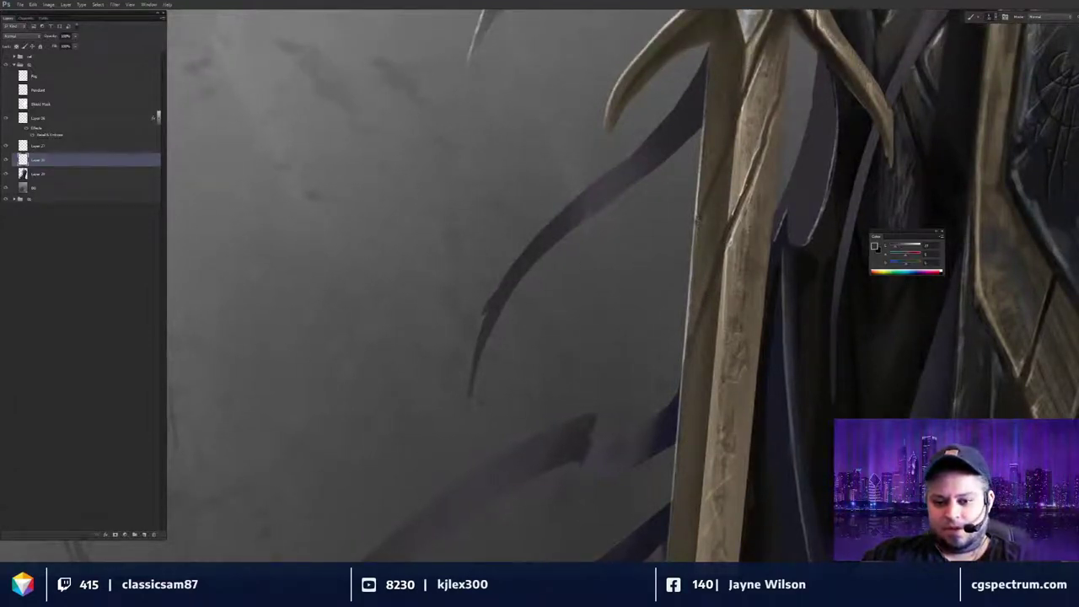
alt+click(727, 245)
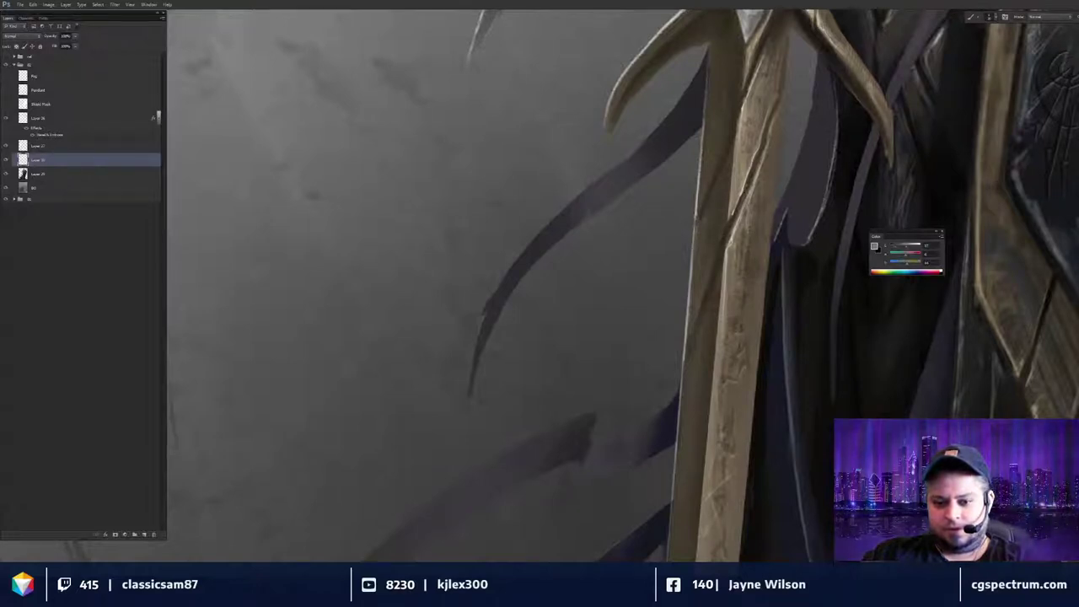
drag(590, 202, 575, 310)
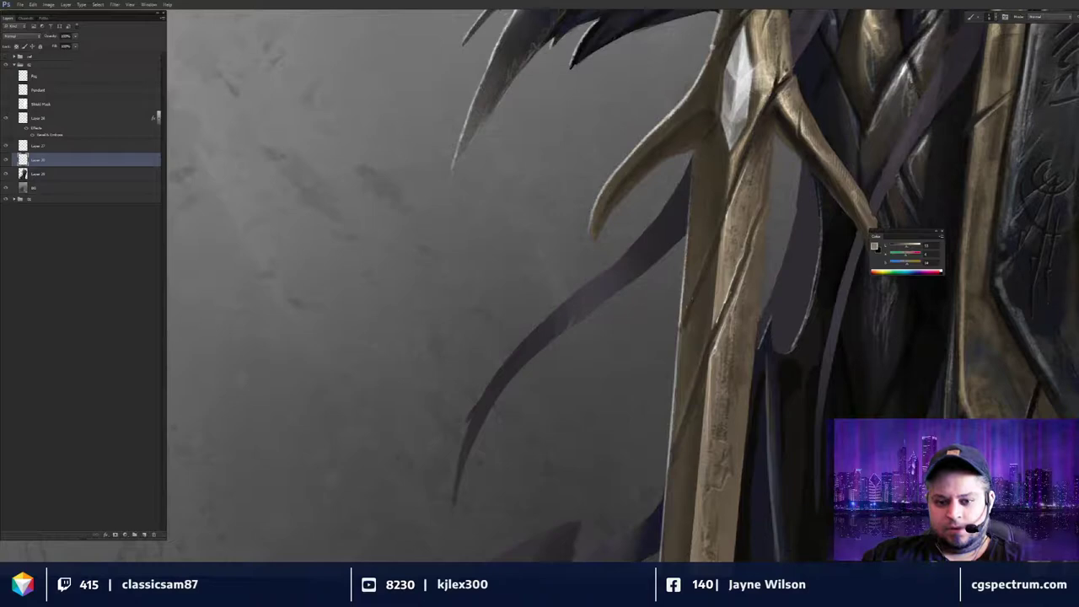
scroll(539, 287, down, 3)
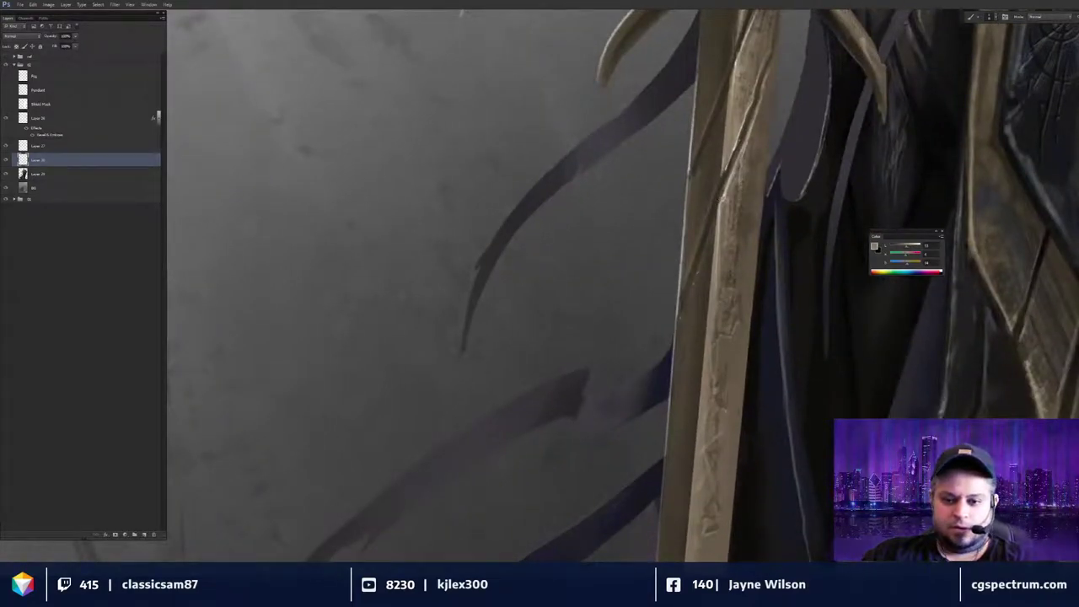
Compare the blade's edge highlight and guard up close with the full composition.
key(ctrl+0)
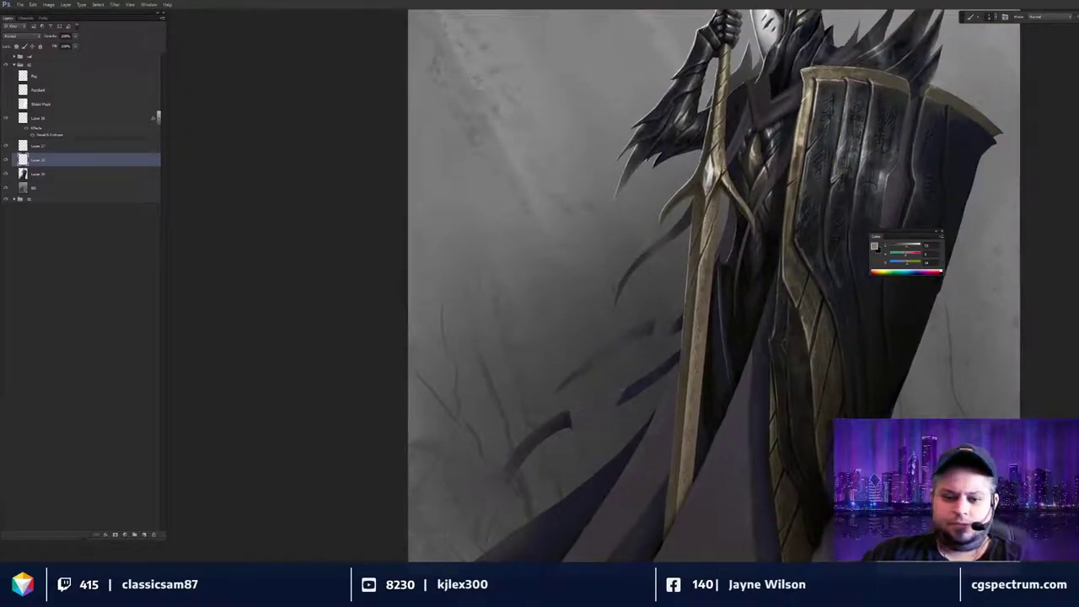
key(ctrl+minus)
key(ctrl+minus)
key(ctrl+plus)
key(ctrl+plus)
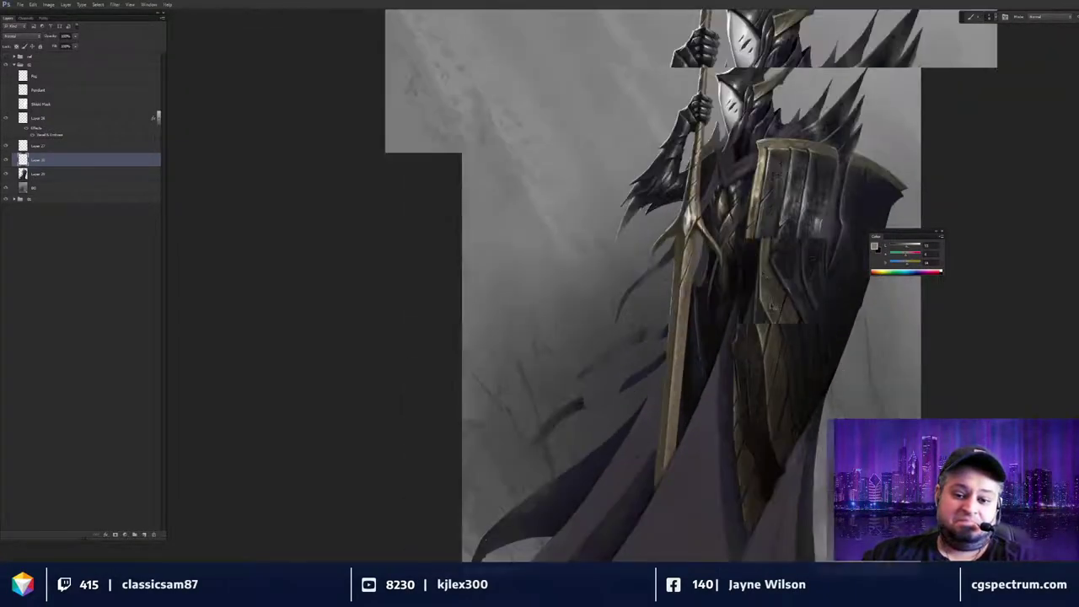
scroll(771, 306, up, 6)
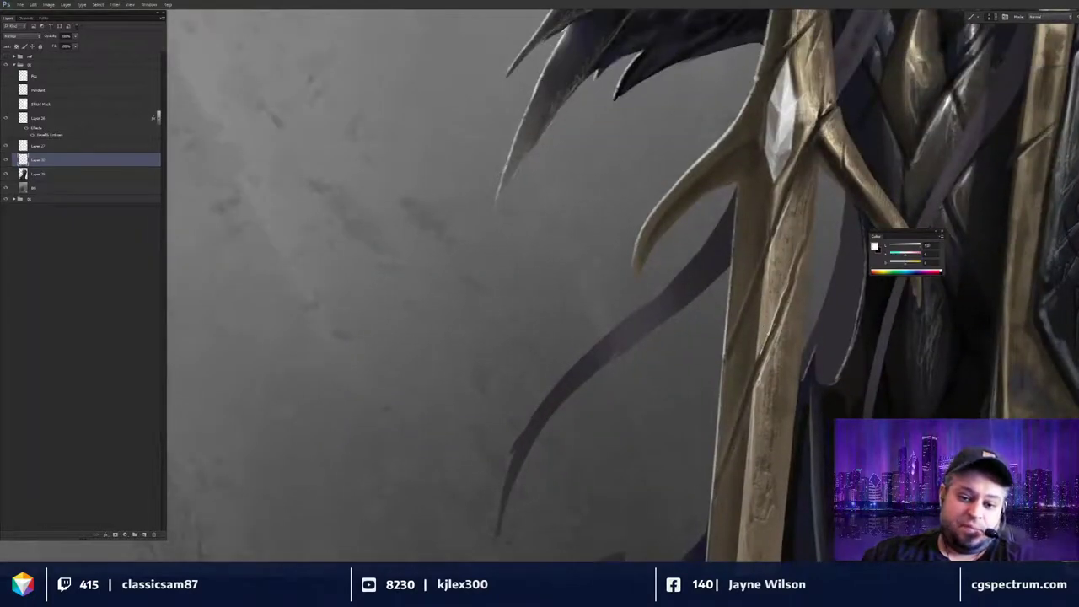
scroll(816, 278, down, 8)
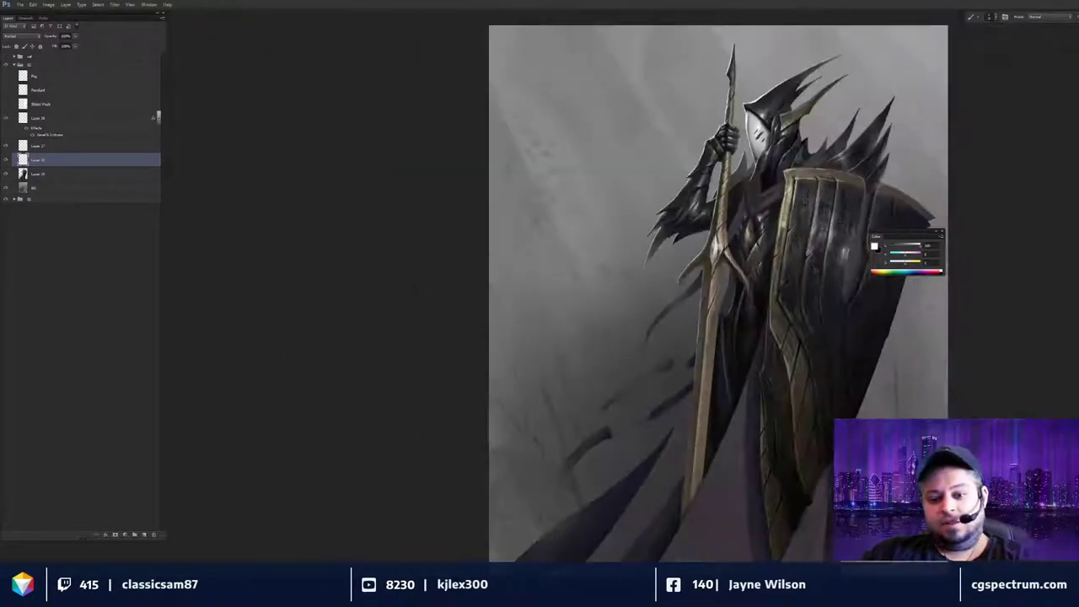
scroll(838, 362, down, 2)
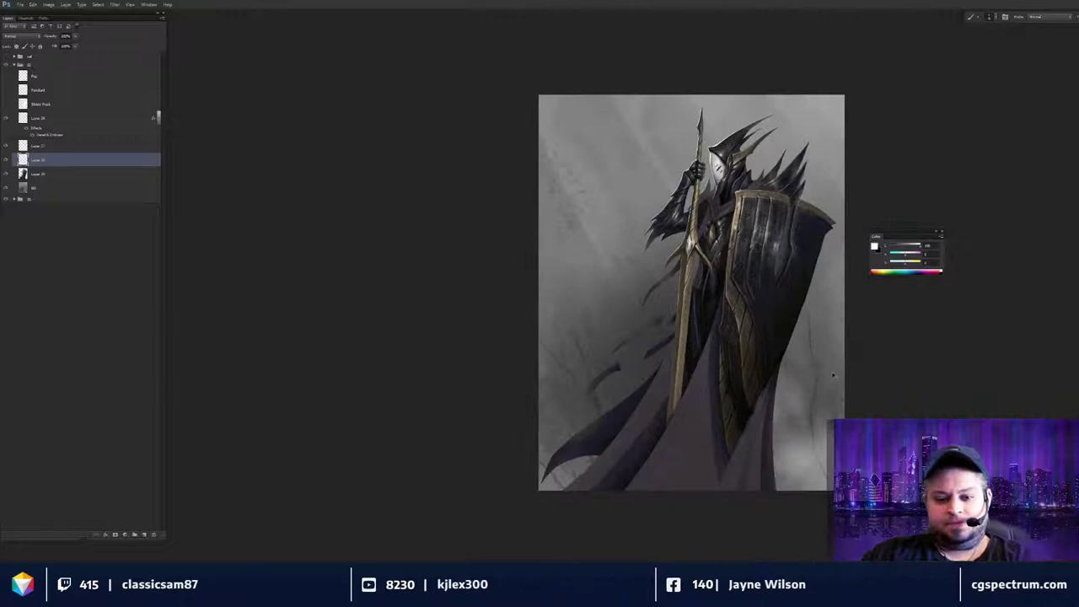
scroll(833, 375, up, 2)
scroll(835, 364, up, 2)
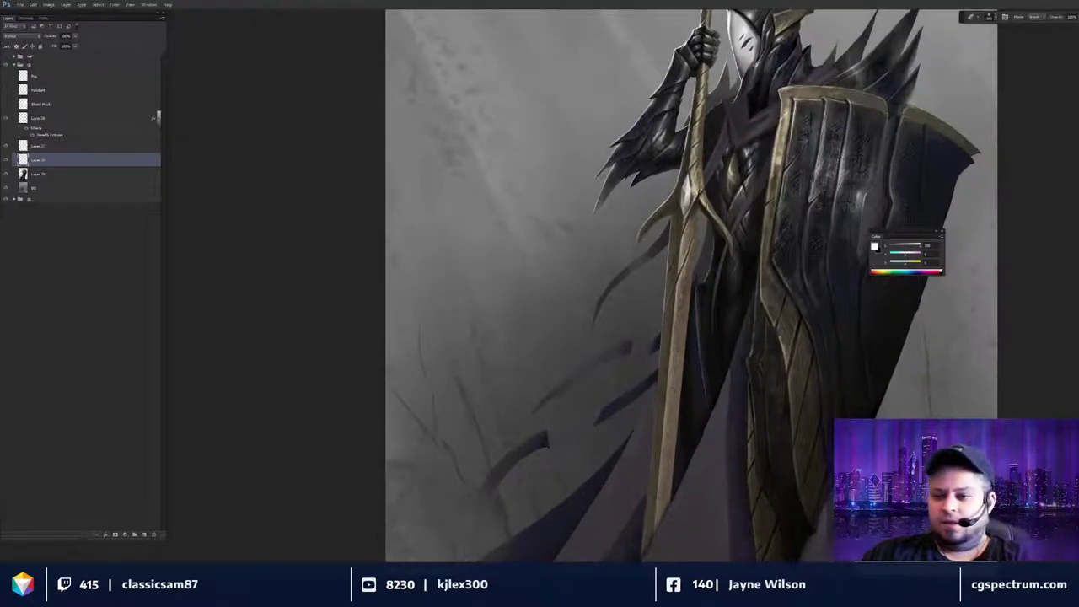
scroll(716, 295, up, 2)
scroll(716, 295, up, 2)
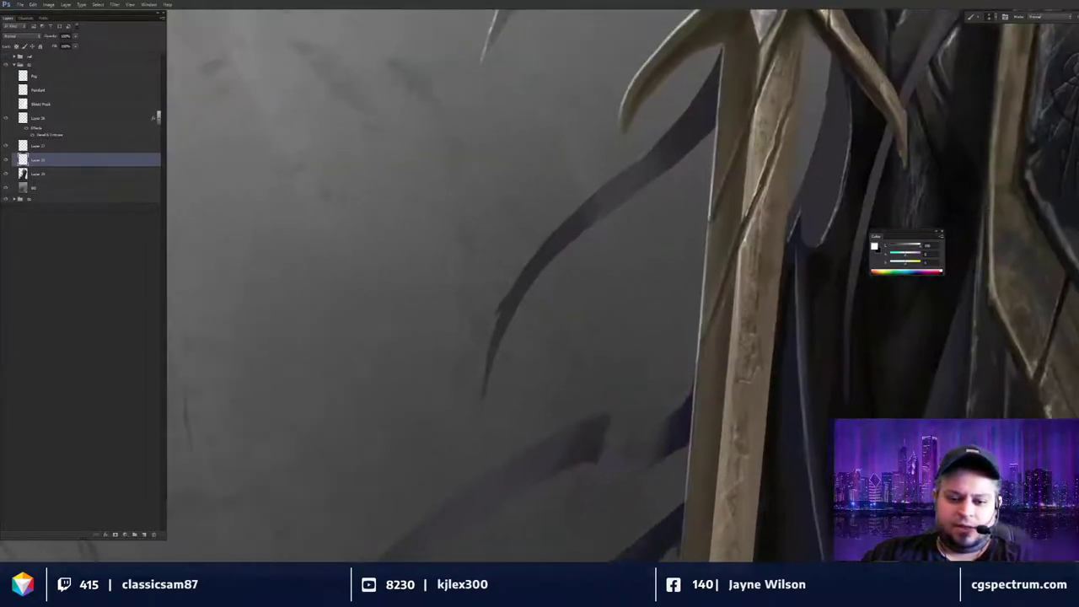
Sample a dark colour from the cloth beside the upper blade and review the full figure.
alt+click(819, 221)
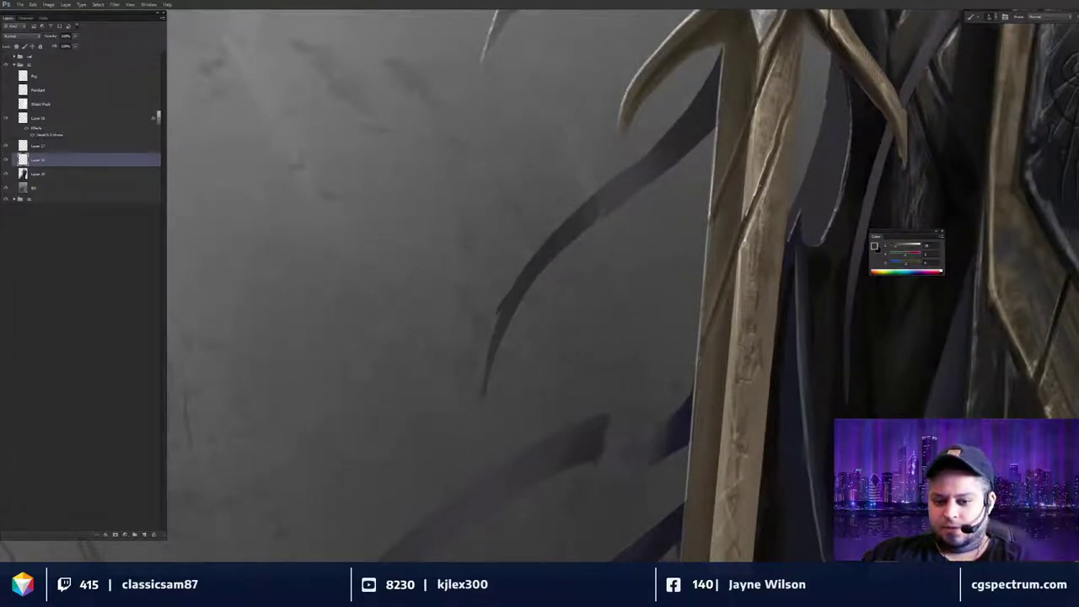
key(ctrl+minus)
key(ctrl+minus)
key(ctrl+minus)
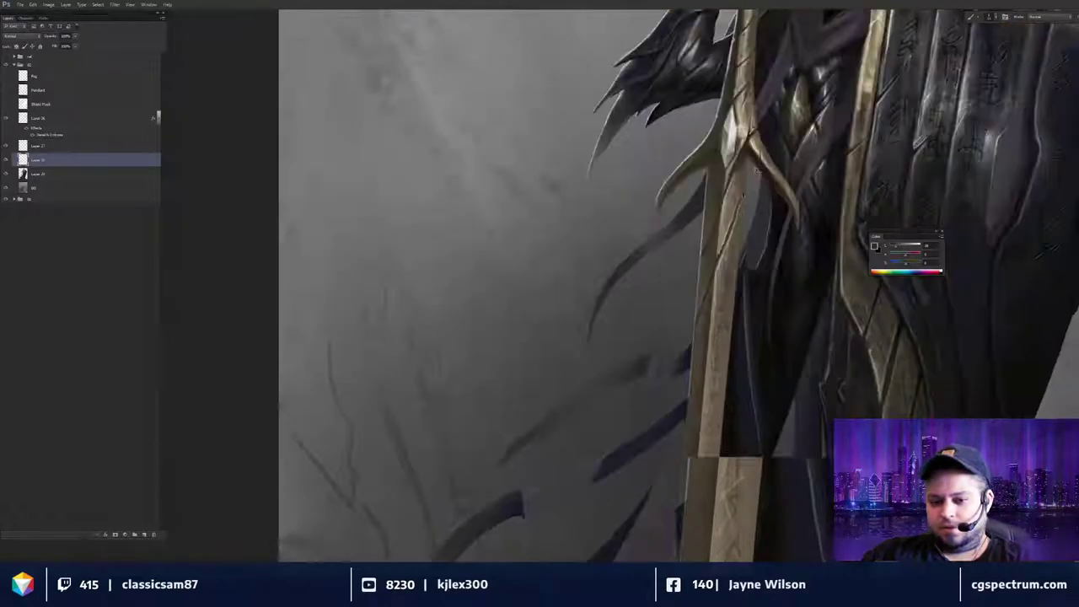
key(ctrl+minus)
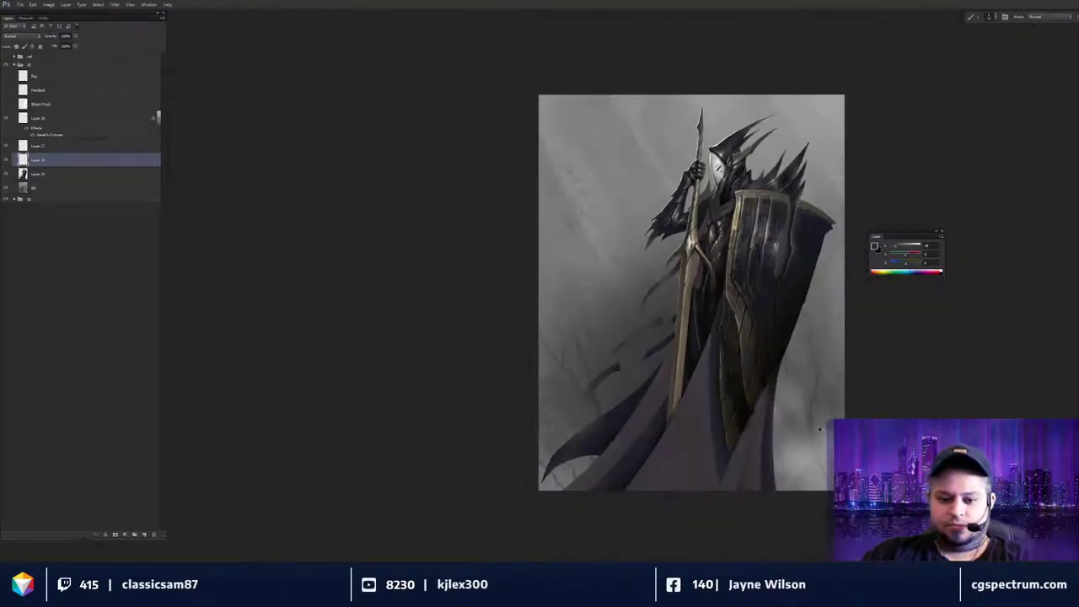
scroll(797, 389, up, 1)
drag(777, 339, 757, 369)
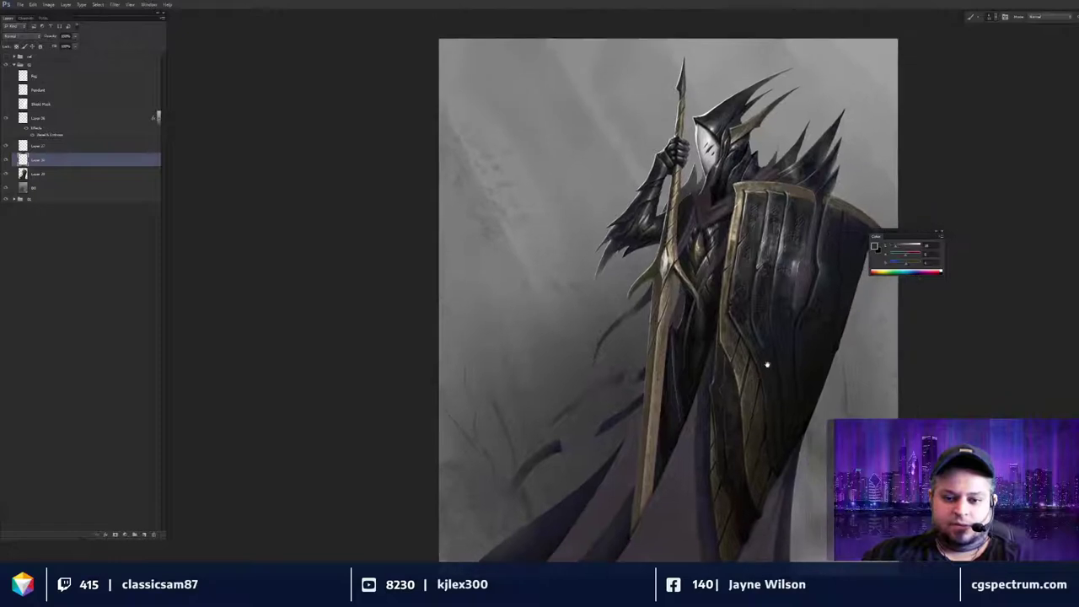
Compare the figure with and without the blade touch-up layer and merge that layer into the figure layer below it.
scroll(781, 353, down, 1)
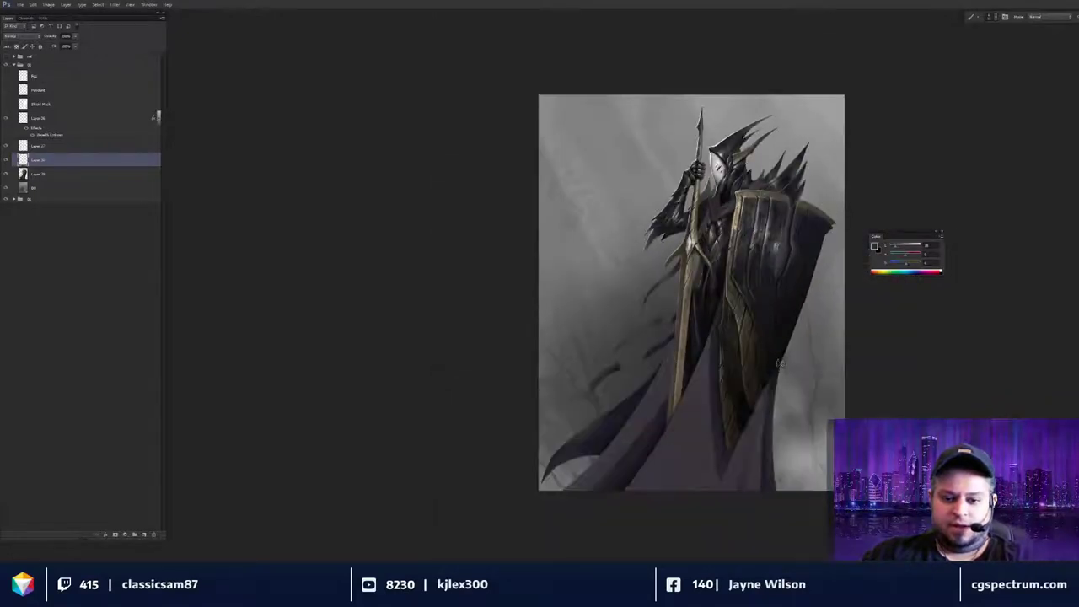
scroll(778, 364, up, 1)
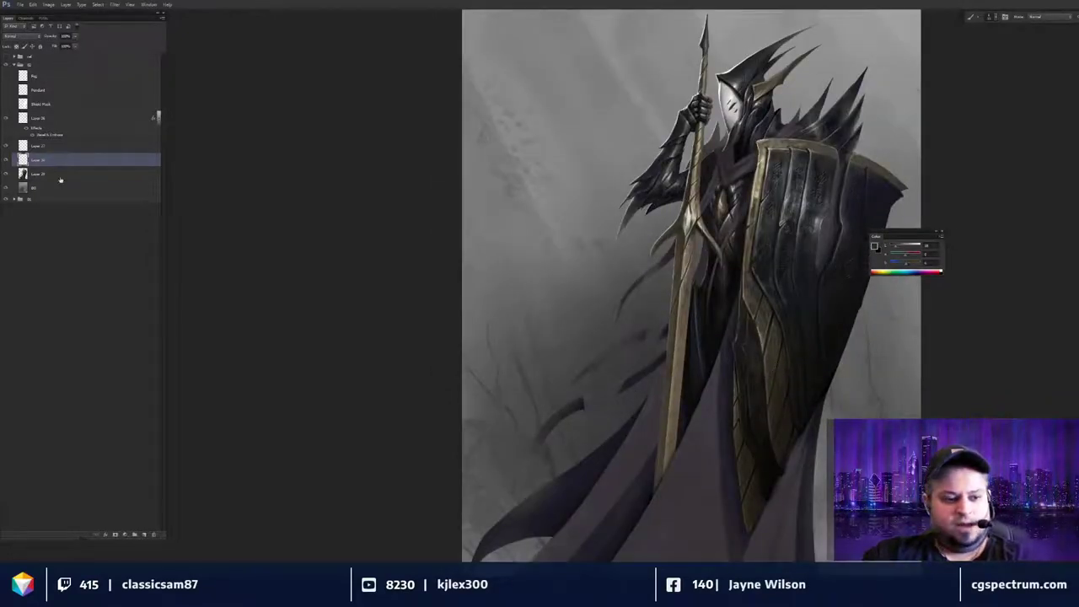
click(6, 164)
click(6, 164)
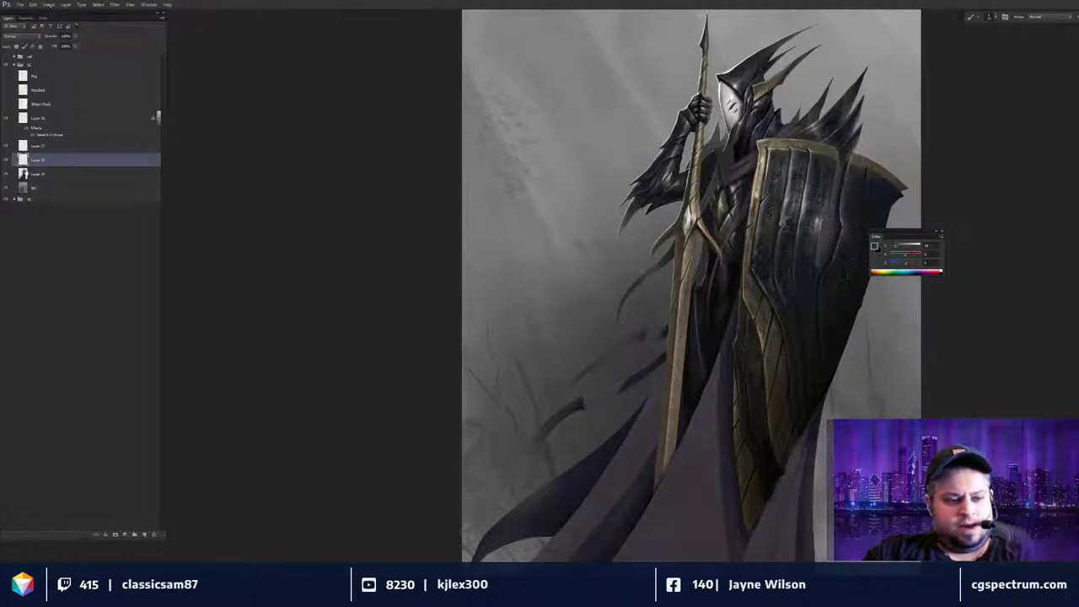
key(ctrl+e)
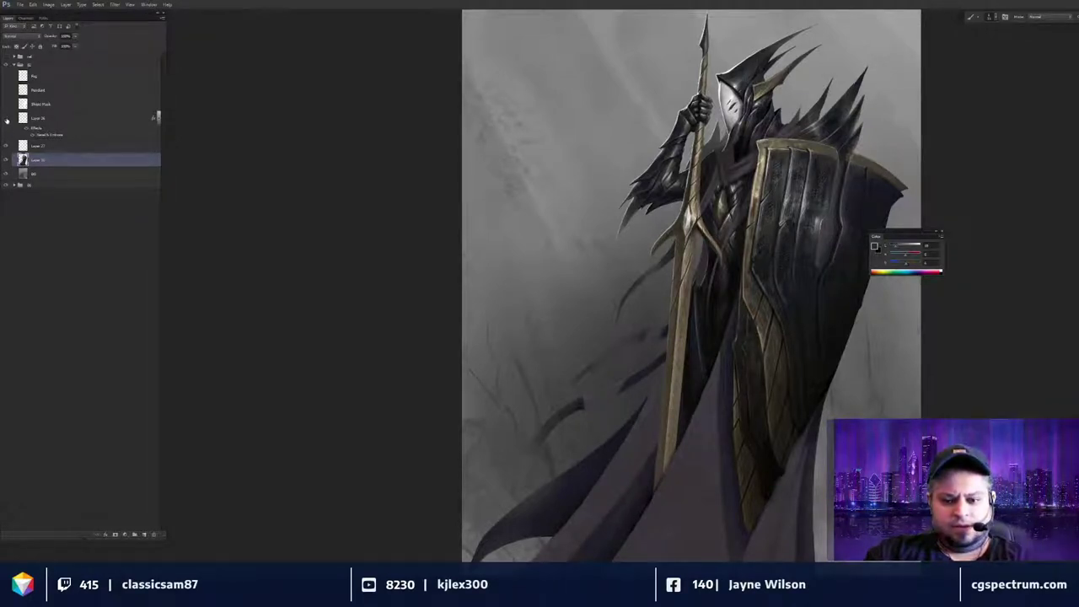
Merge the layer carrying the Bevel & Emboss effect into the detail layer directly below it.
key(ctrl+minus)
key(ctrl+plus)
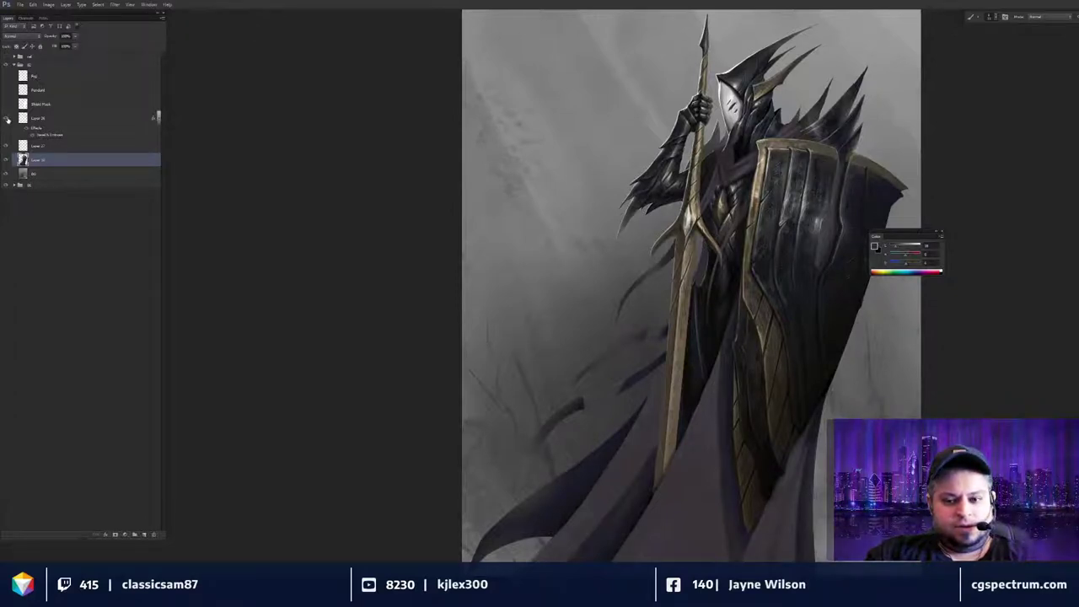
click(37, 120)
key(ctrl+e)
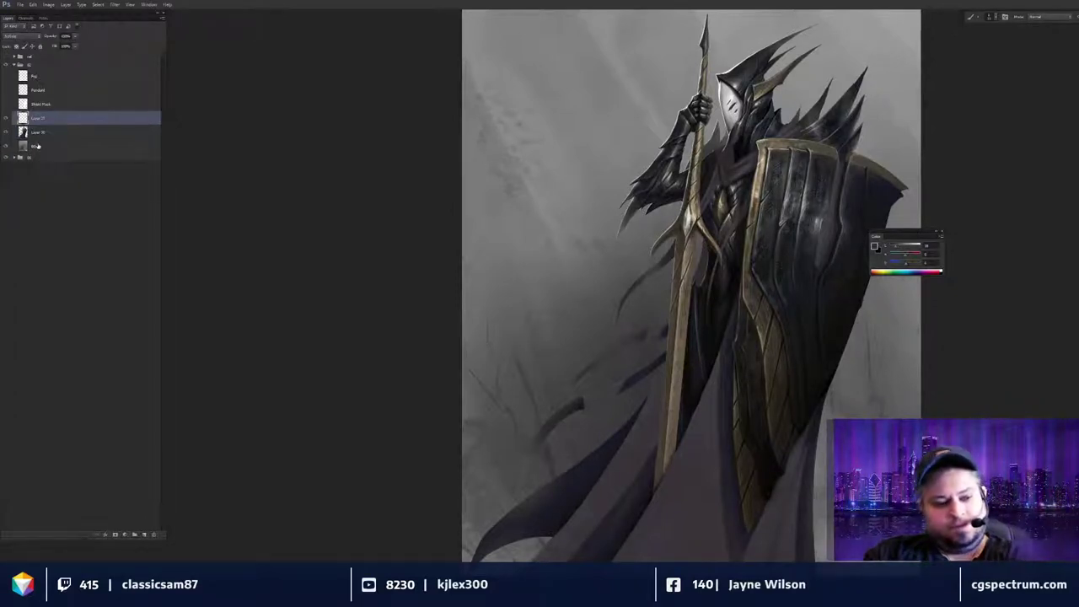
Review the blade and shield at different magnifications and merge the combined detail layer into the figure layer.
mouse_move(701, 302)
mouse_down()
mouse_move(679, 319)
mouse_move(678, 342)
mouse_up()
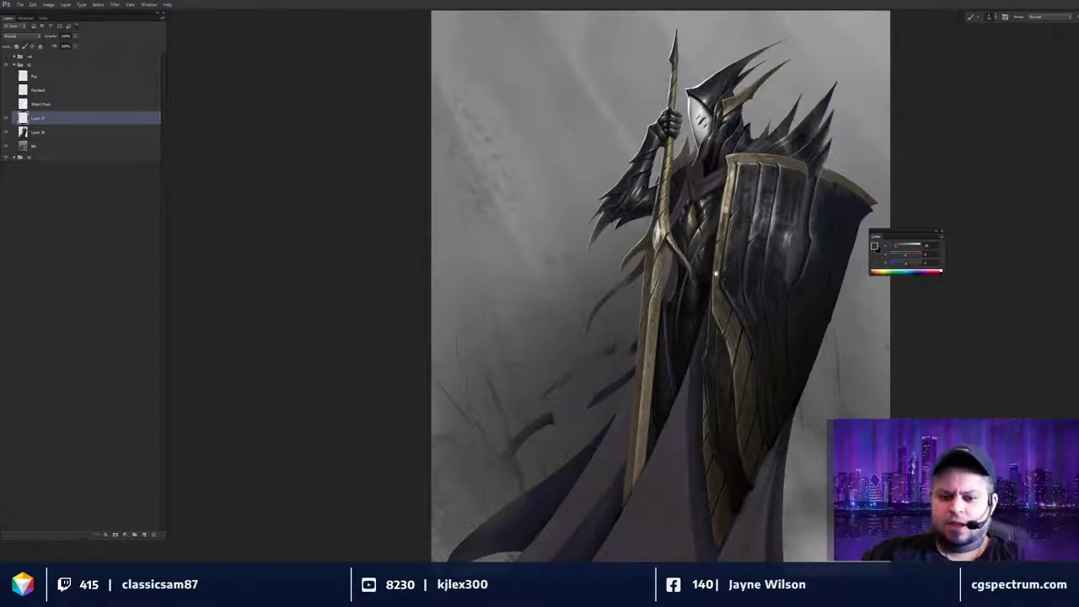
drag(716, 273, 722, 304)
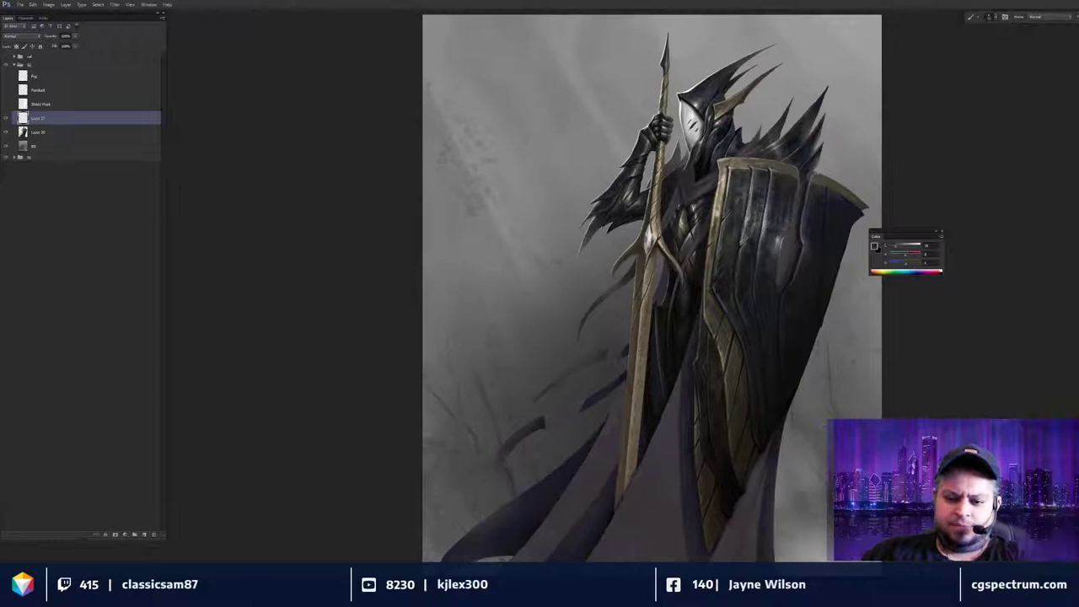
key(ctrl+minus)
key(ctrl+plus)
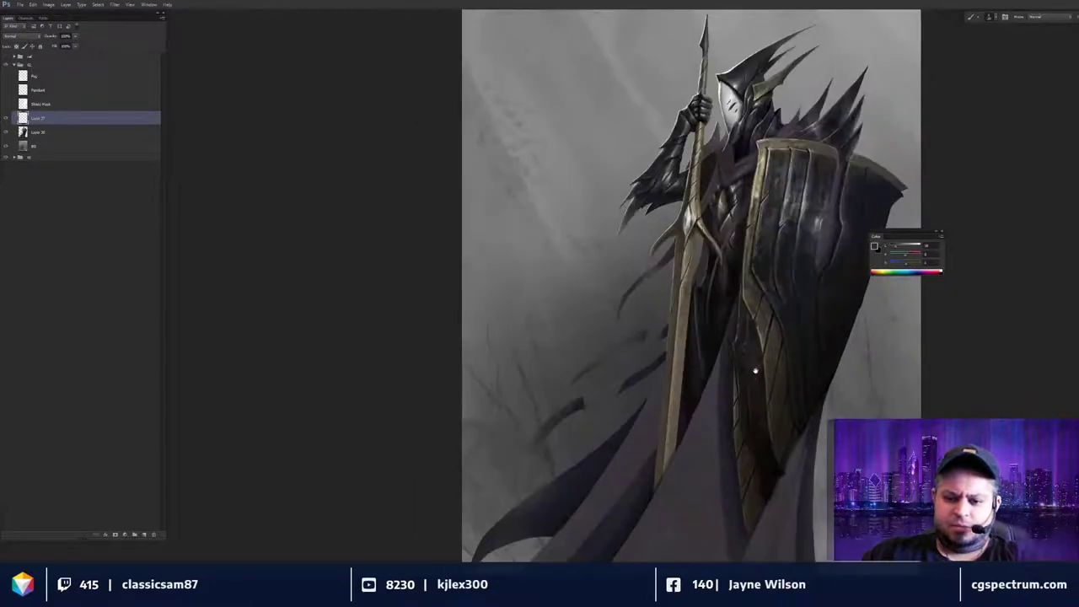
drag(756, 368, 720, 376)
key(ctrl+plus)
key(r)
key(ctrl+plus)
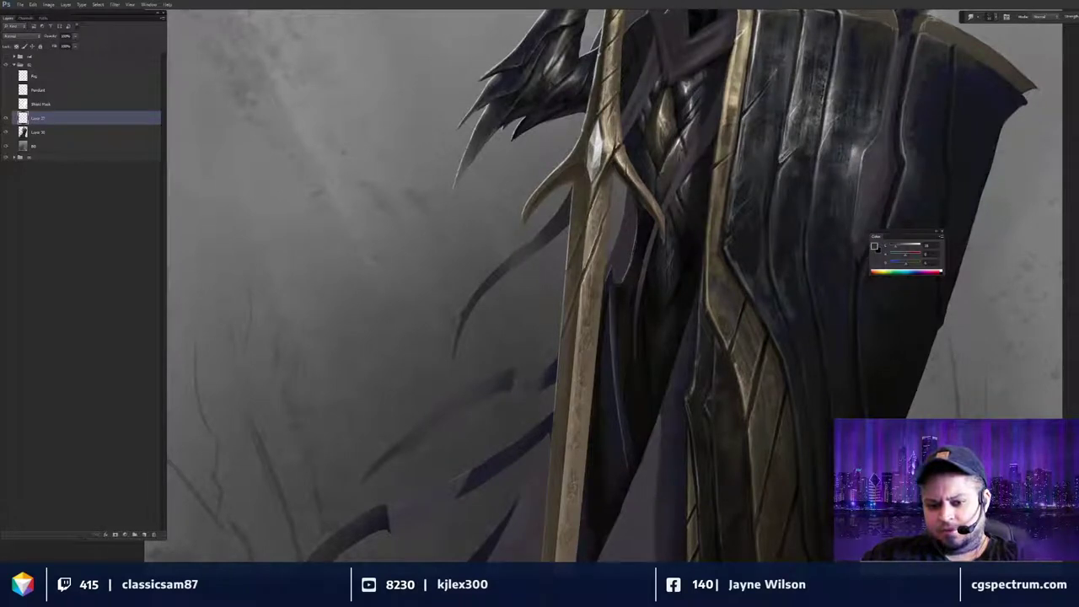
drag(727, 306, 725, 306)
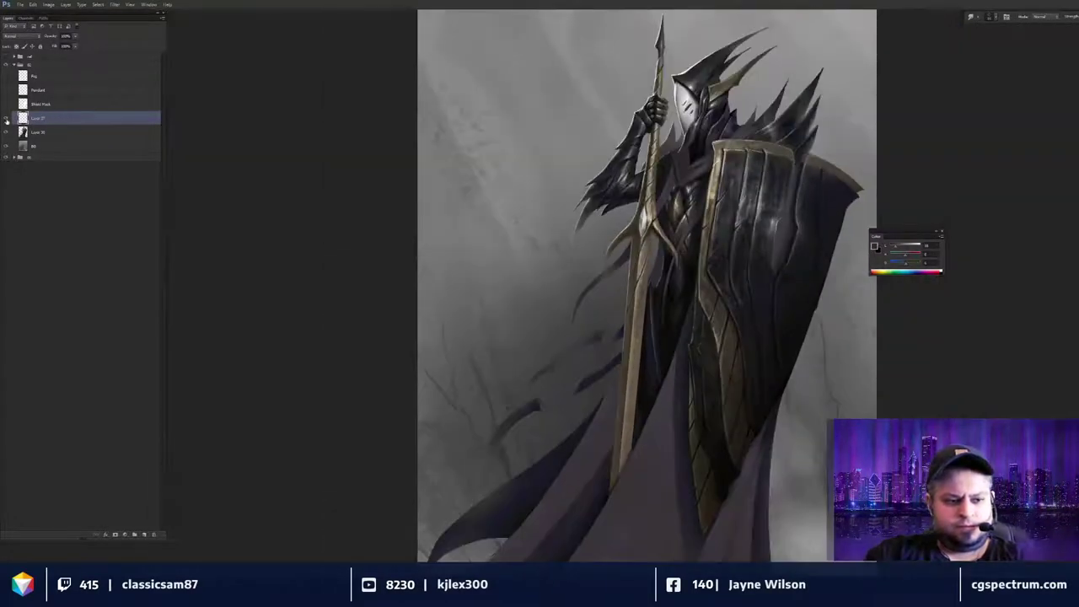
key(ctrl+e)
Examine the spear guard, torso straps and front of the shield up close for areas that need refinement.
key(ctrl+plus)
key(ctrl+plus)
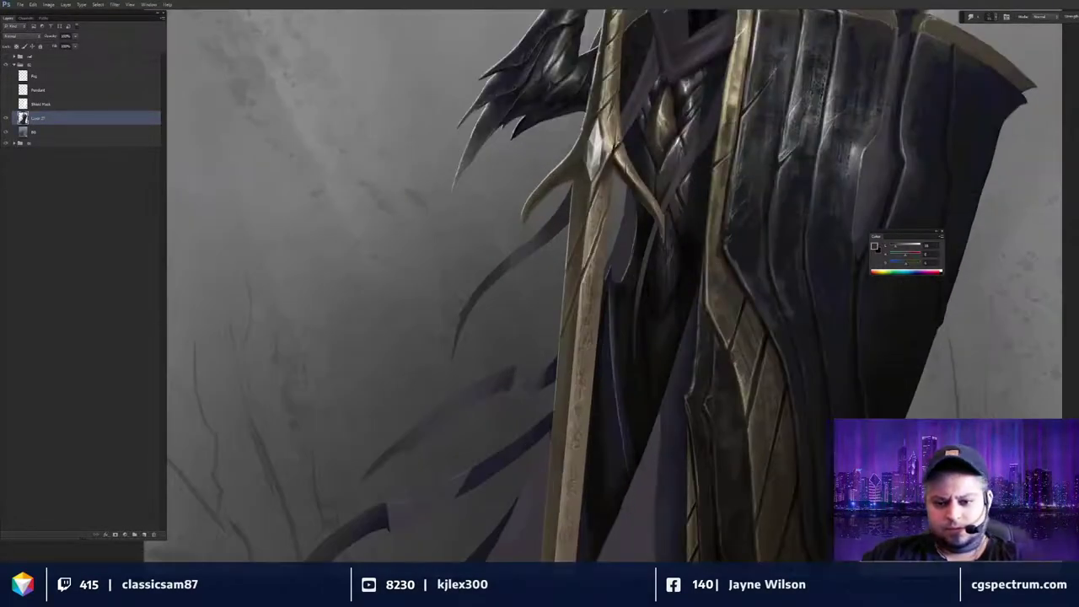
drag(756, 230, 752, 274)
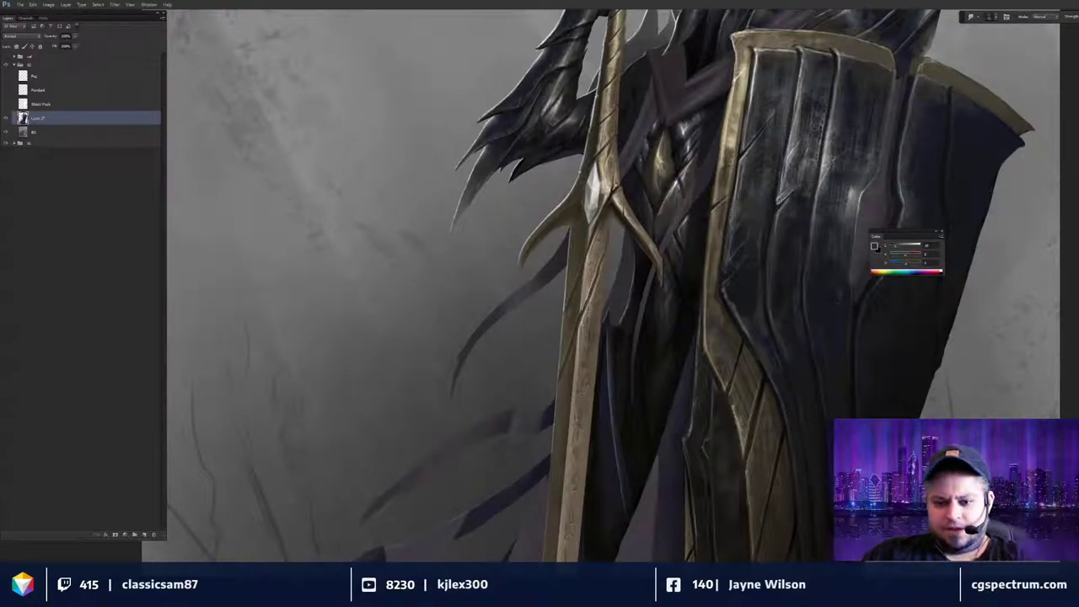
drag(824, 258, 801, 299)
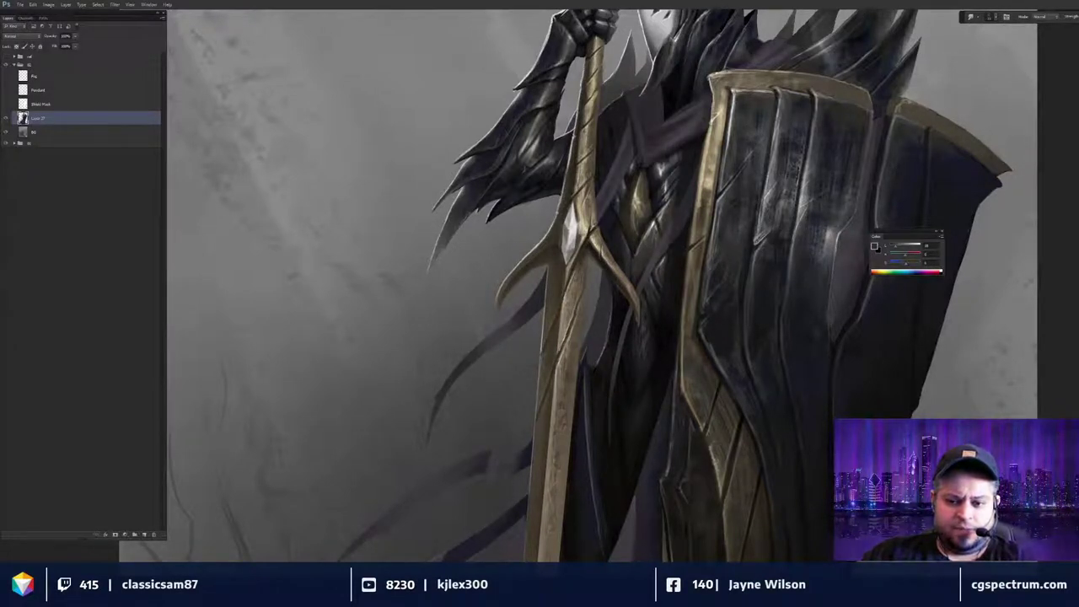
drag(641, 270, 637, 286)
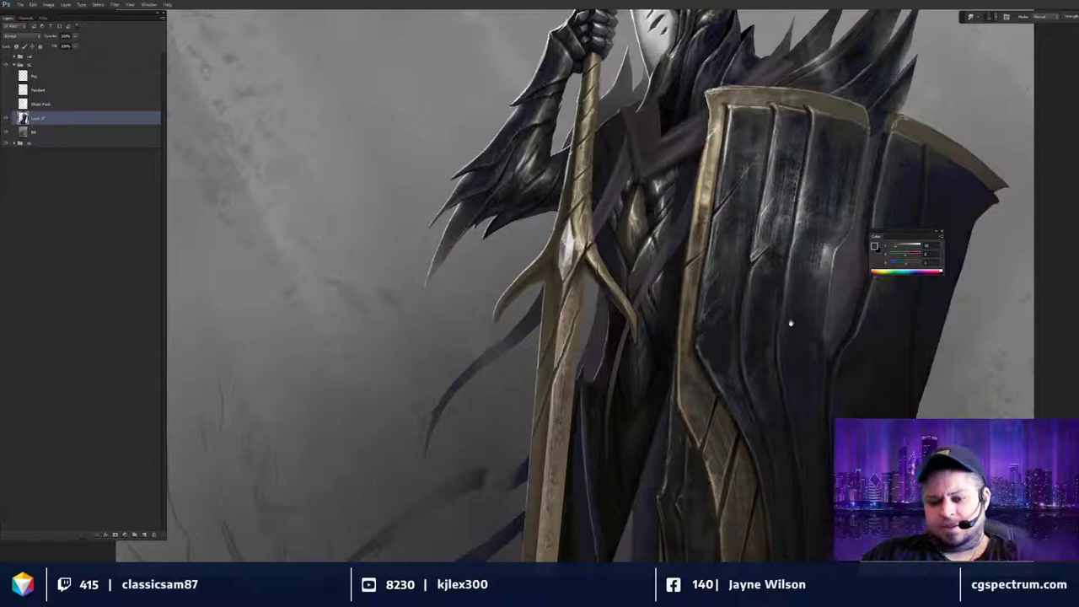
drag(790, 323, 762, 348)
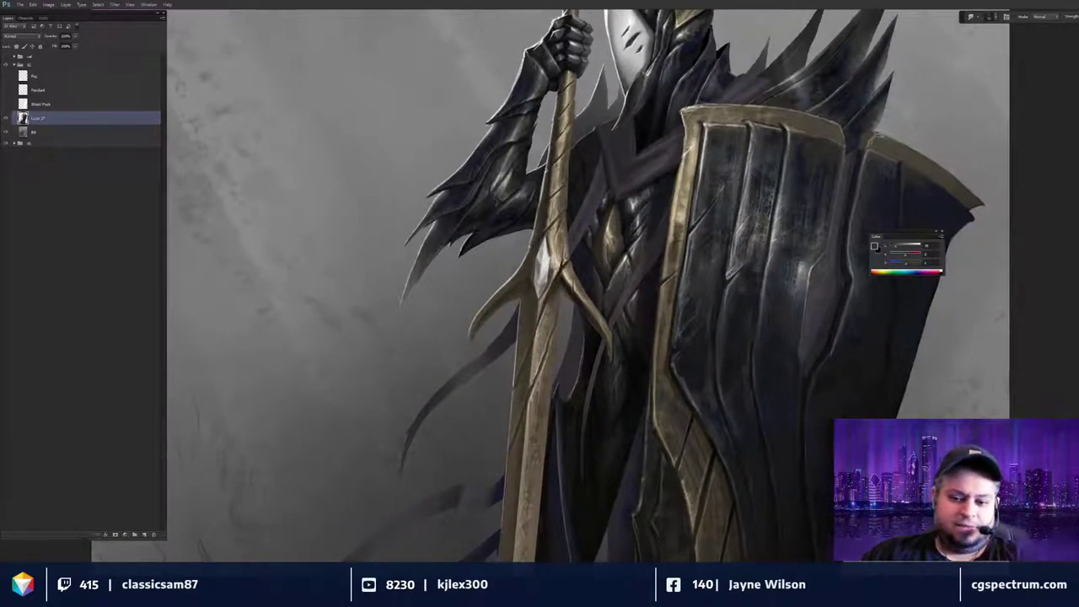
drag(743, 300, 736, 315)
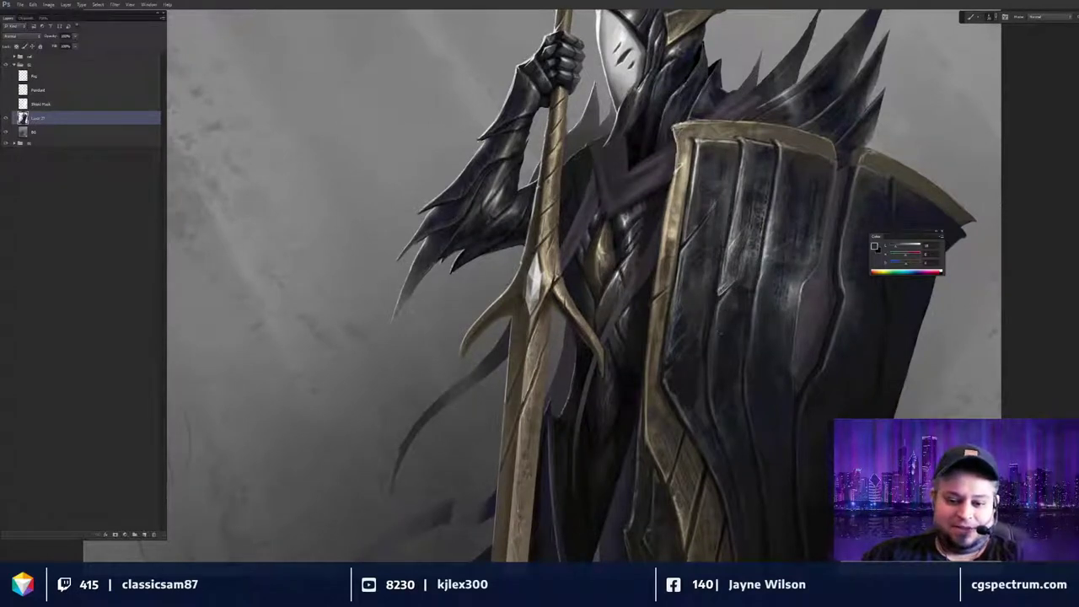
key(r)
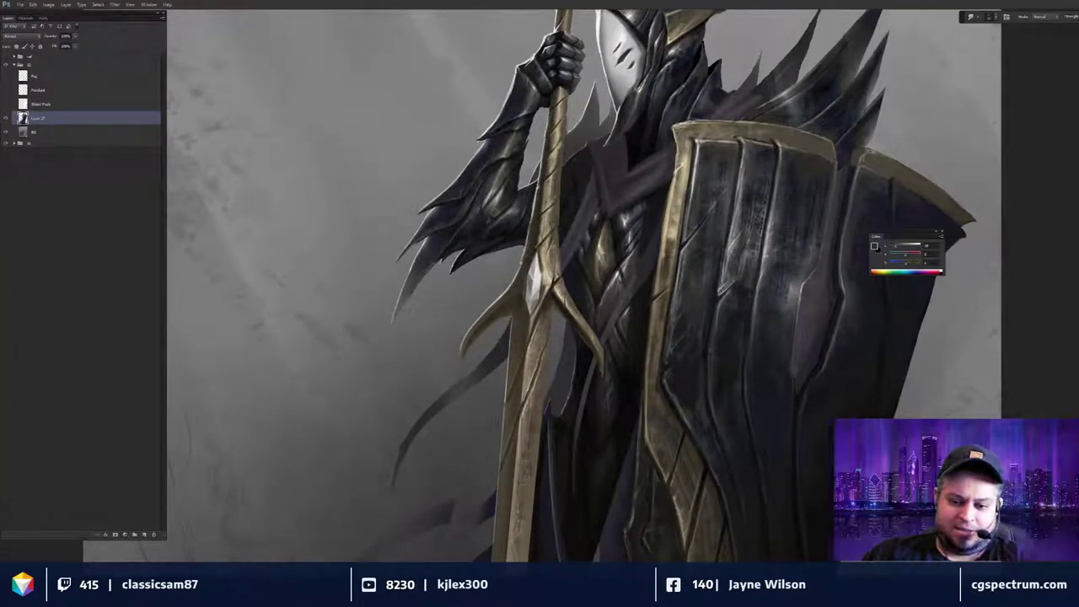
key(b)
drag(729, 330, 748, 311)
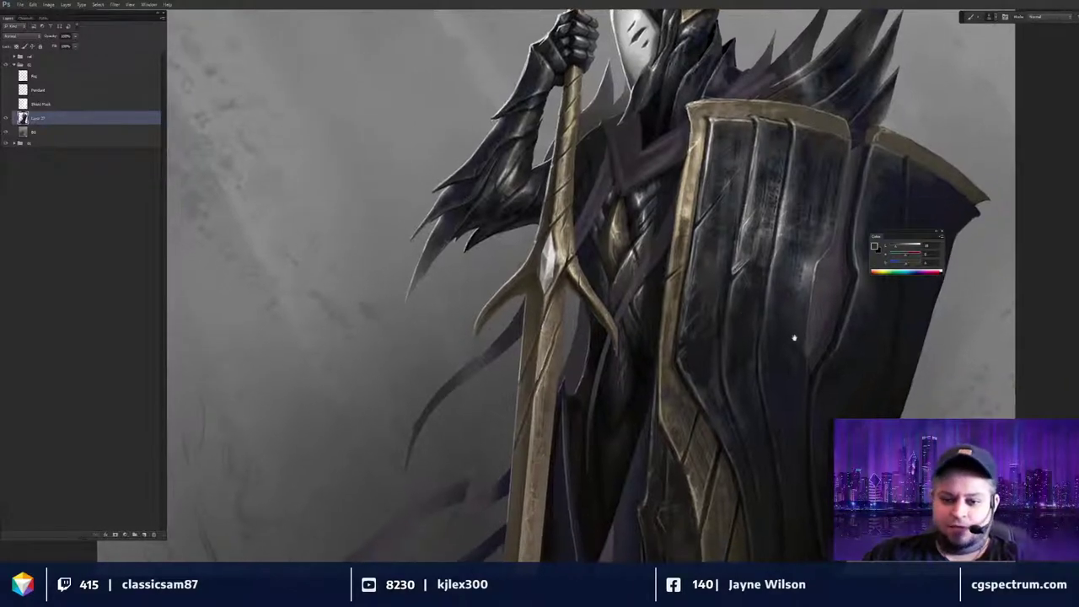
drag(794, 338, 780, 328)
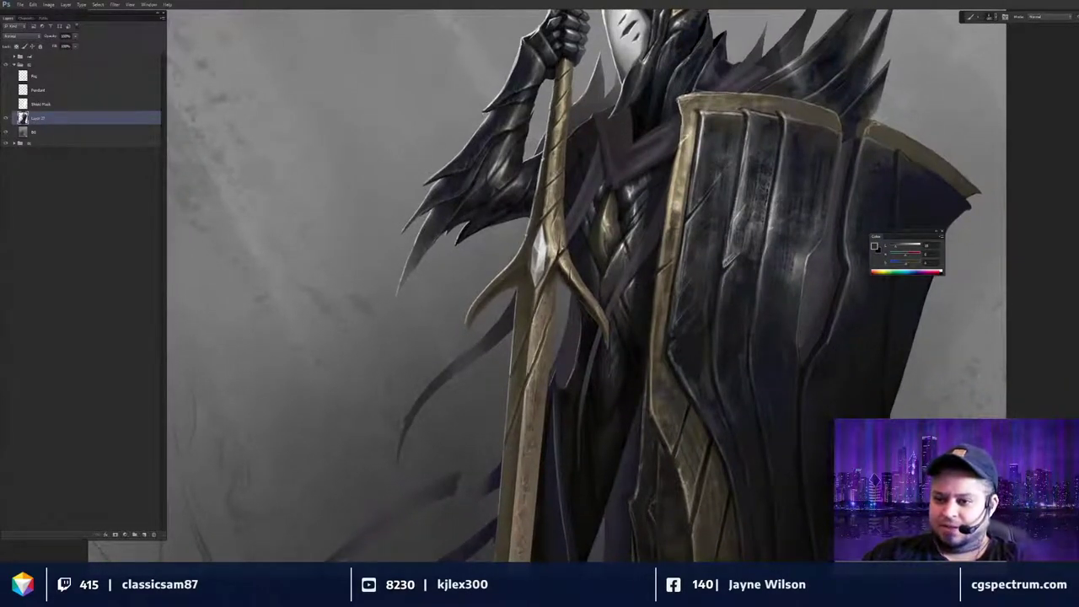
Sample a dark colour from the middle of the shield's face and check the full figure.
alt+click(708, 361)
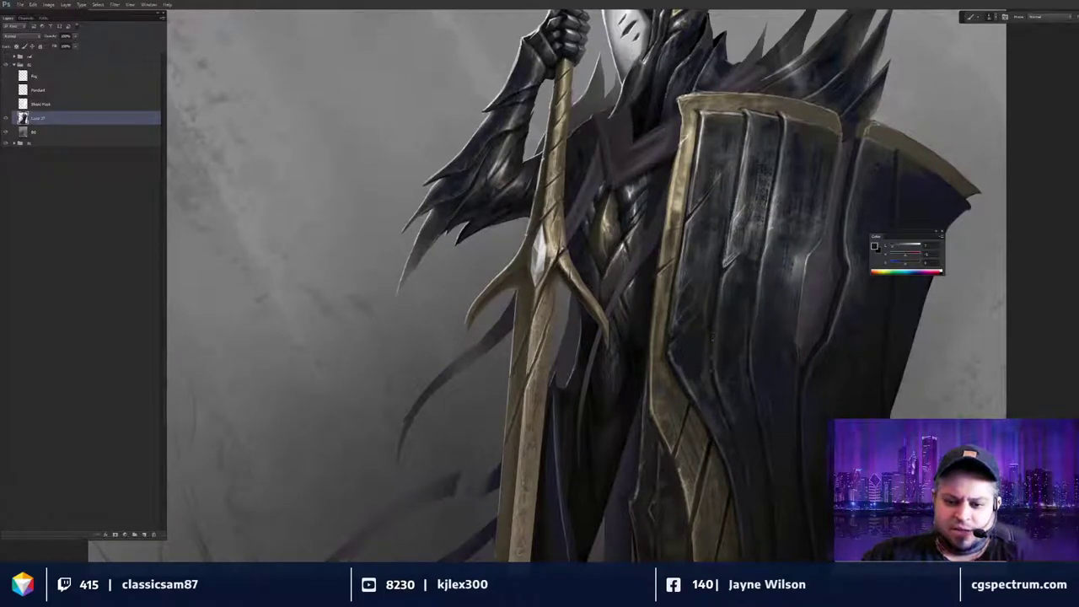
key(ctrl+minus)
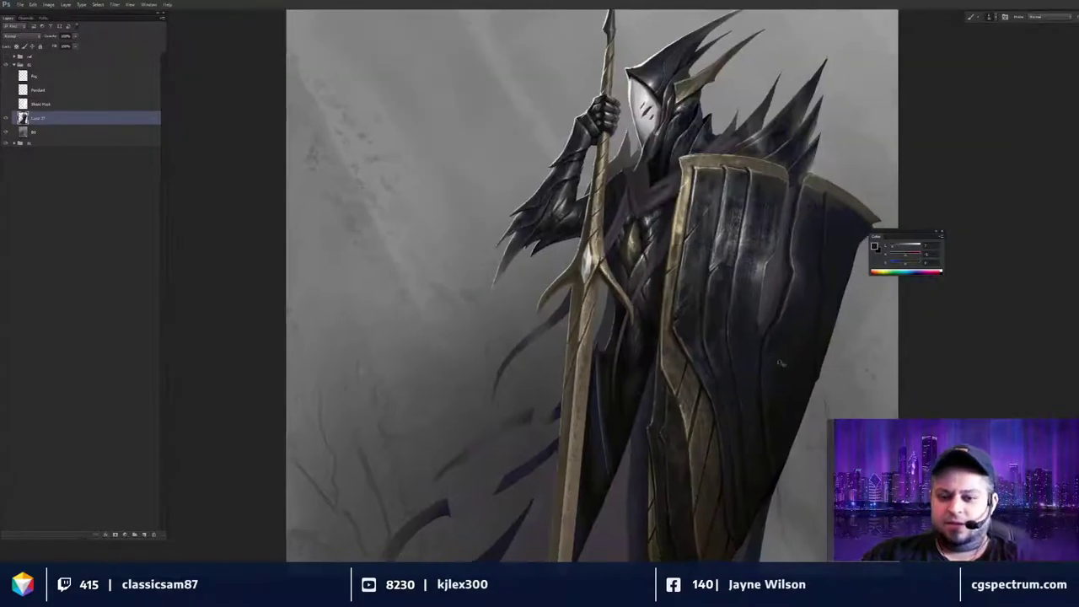
key(ctrl+minus)
mouse_move(761, 376)
mouse_down()
mouse_move(751, 380)
mouse_move(750, 356)
mouse_up()
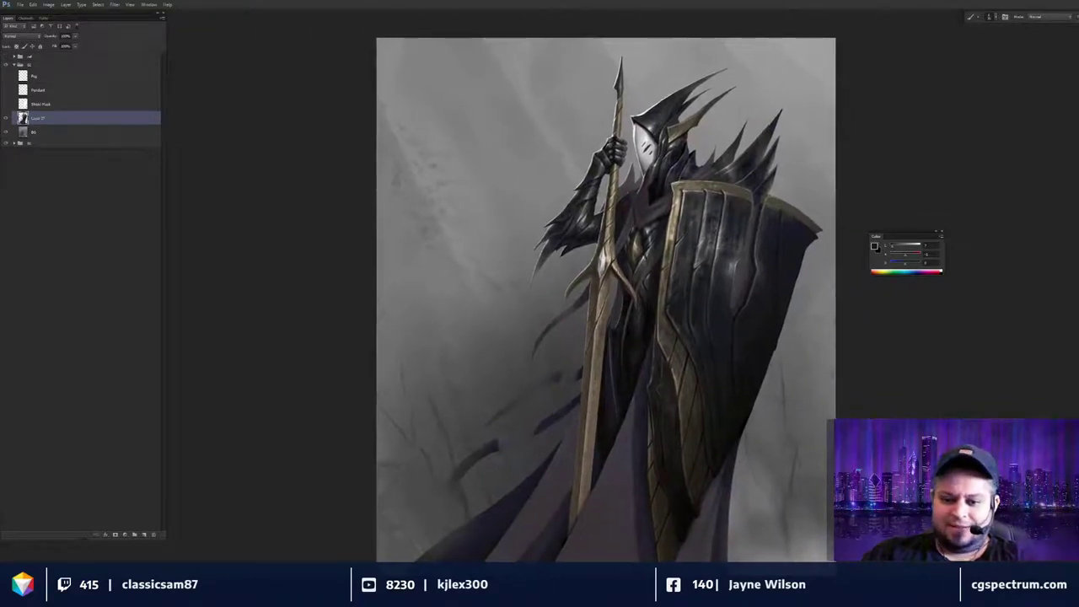
key(ctrl+plus)
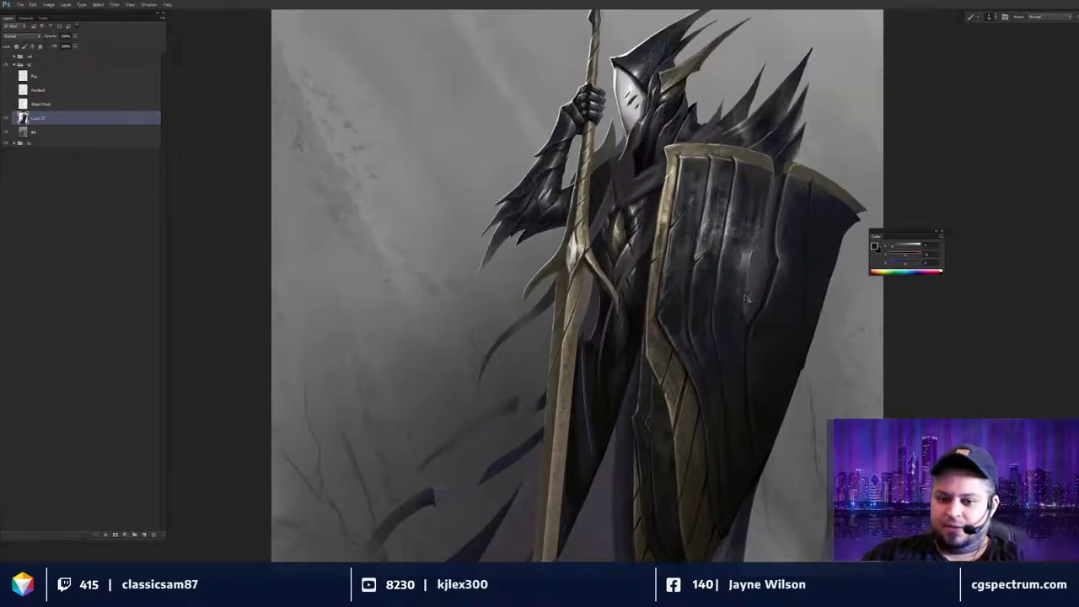
Sample colours around the shield's upper rim and paint a thin light highlight along the rim's top edge near the inner corner.
mouse_move(776, 275)
mouse_down()
mouse_move(746, 360)
mouse_move(669, 359)
mouse_move(689, 382)
mouse_up()
key(ctrl+plus)
alt+click(712, 226)
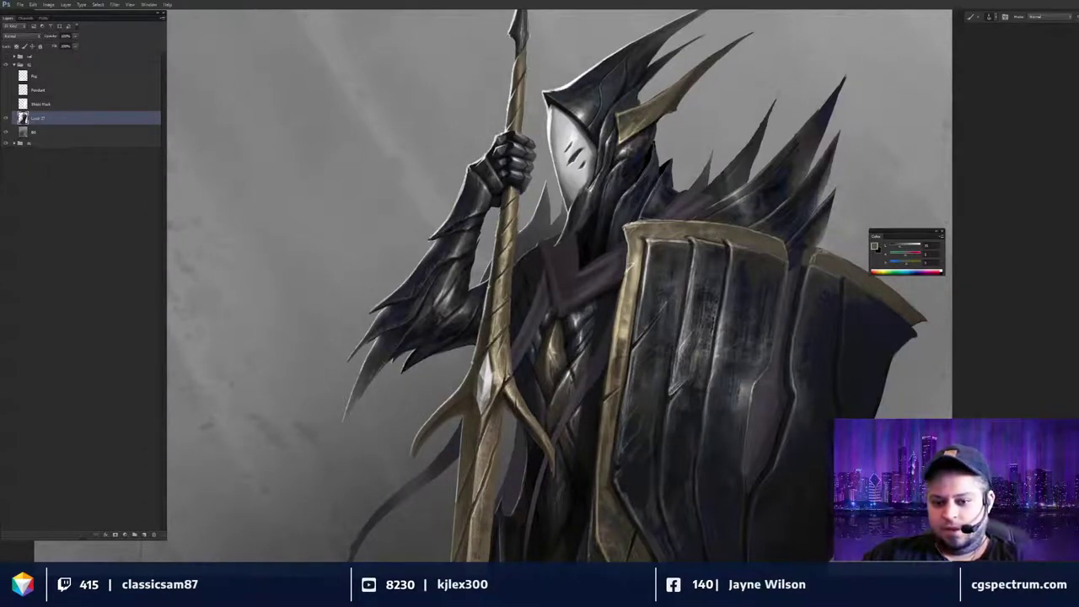
alt+click(679, 230)
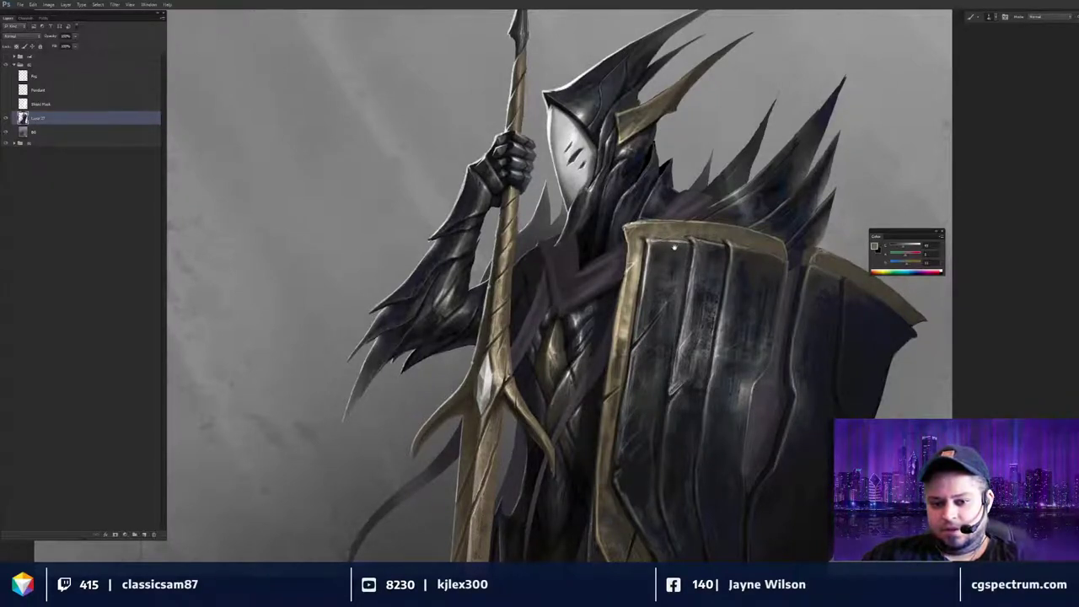
drag(674, 247, 760, 324)
scroll(715, 278, up, 3)
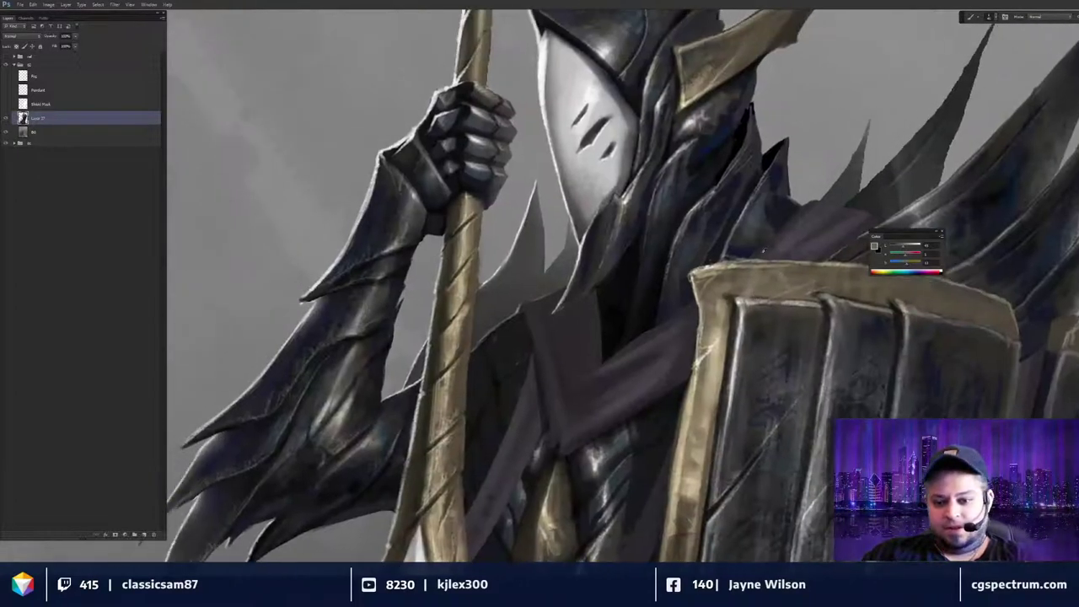
alt+click(762, 251)
alt+click(746, 267)
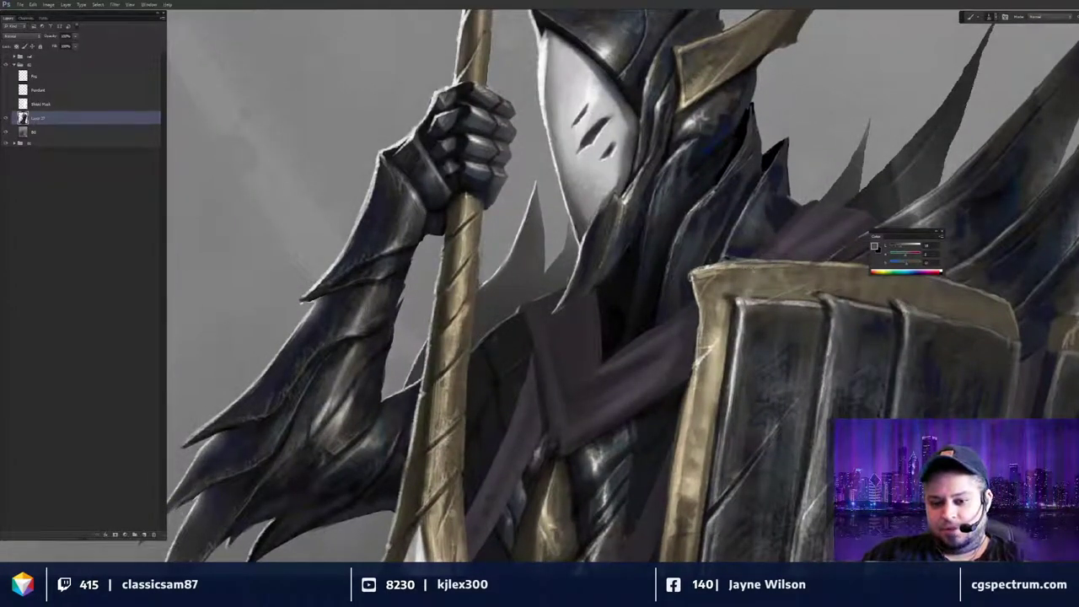
alt+click(745, 268)
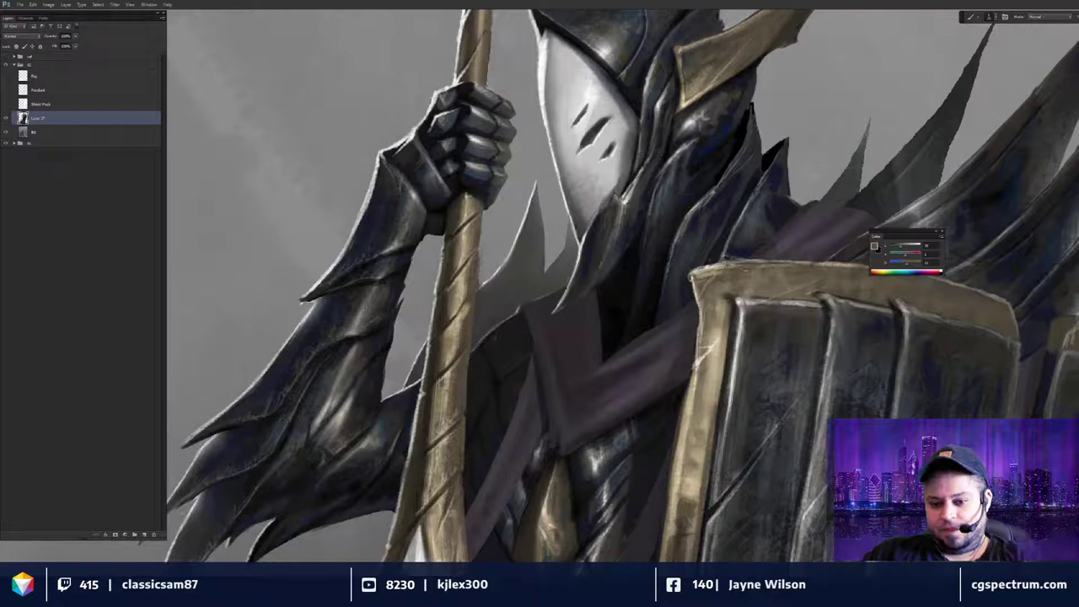
alt+click(745, 268)
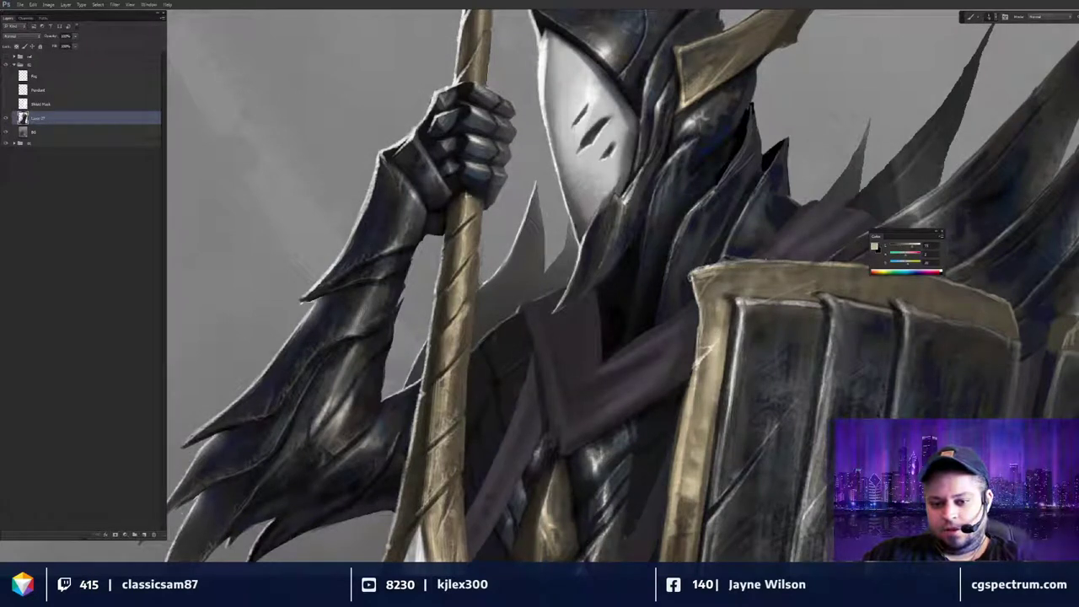
drag(732, 262, 774, 262)
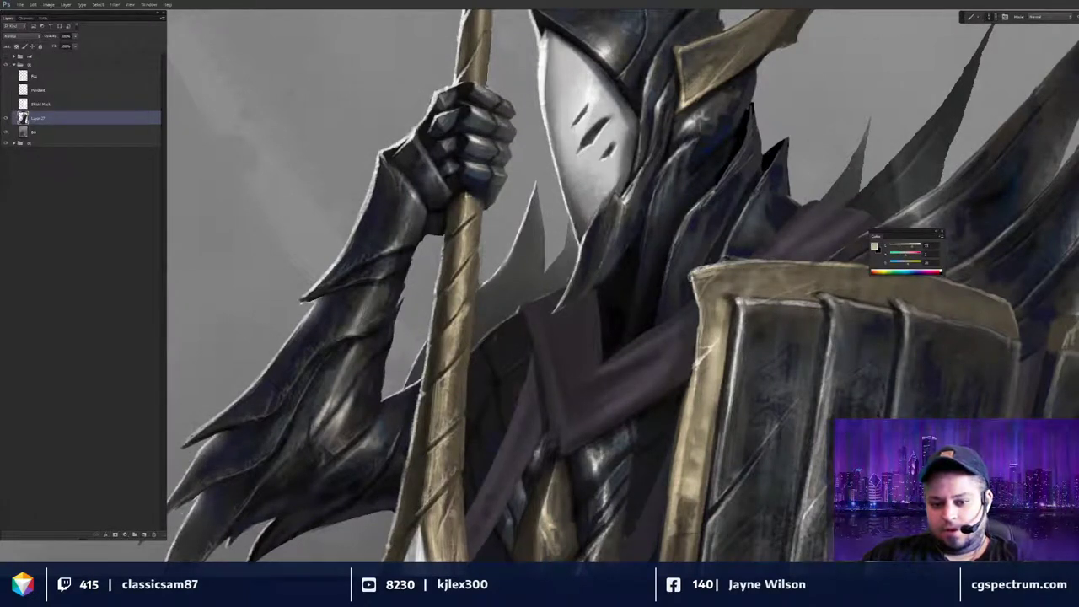
Sample dark and grey tones beside the shield's inner corner and touch up the boundary between its rim and the armour behind.
key(ctrl+minus)
key(ctrl+minus)
key(ctrl+plus)
key(ctrl+plus)
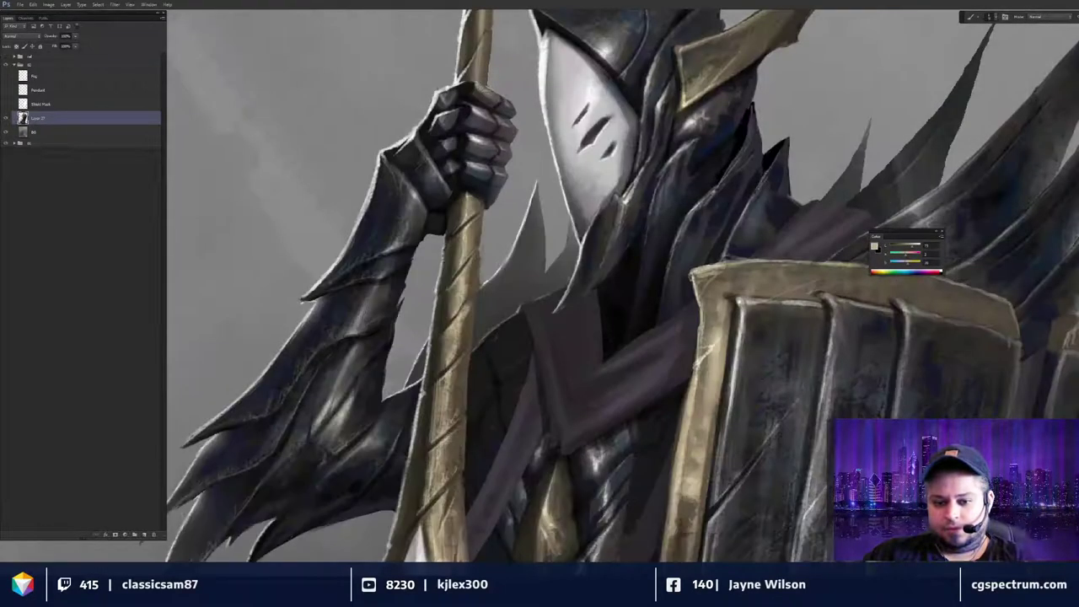
alt+click(736, 251)
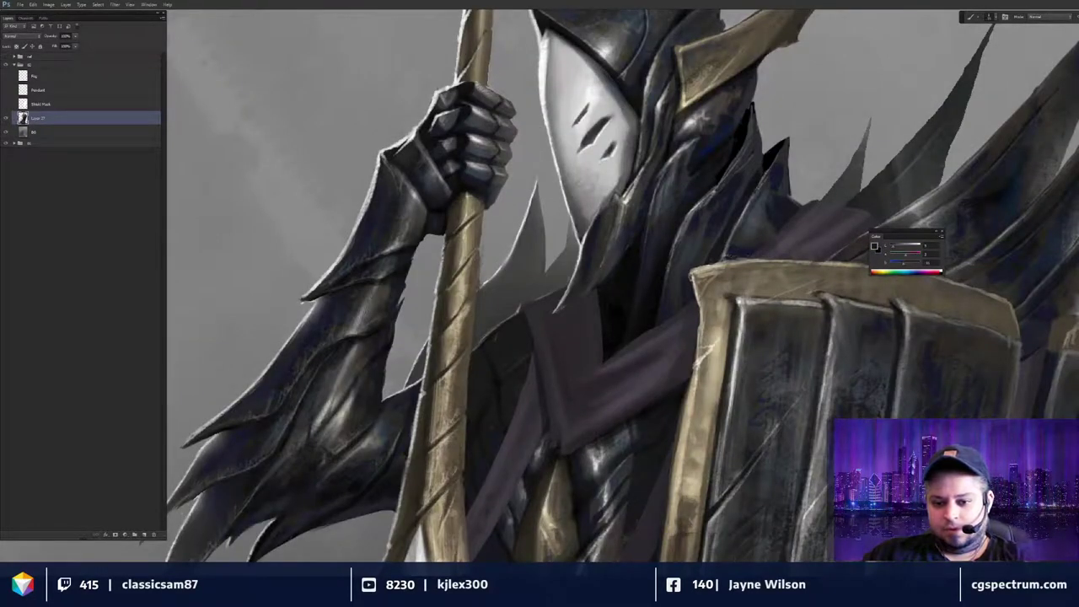
alt+click(732, 253)
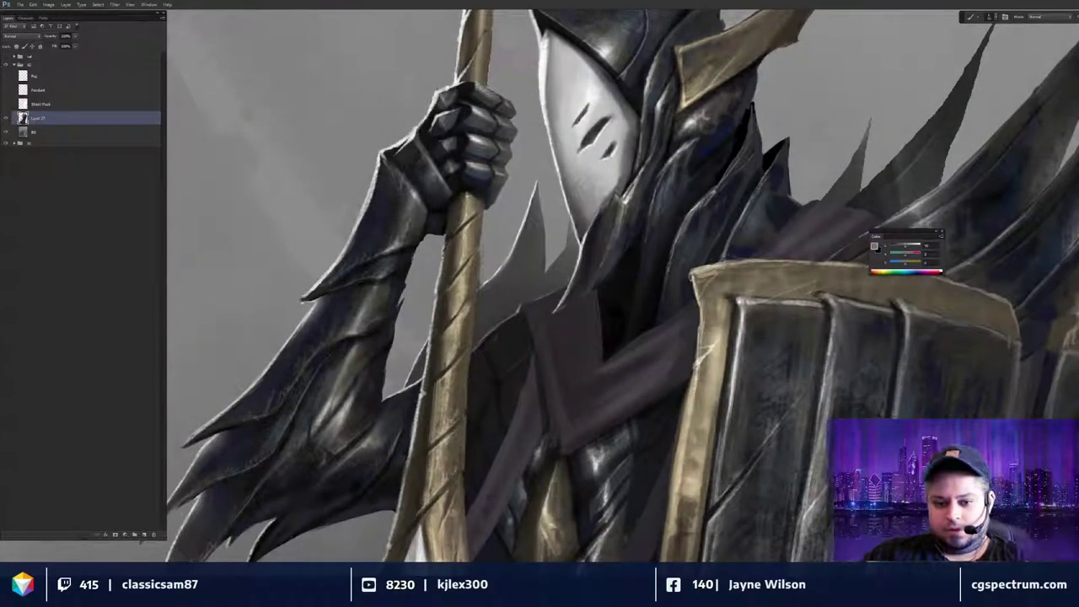
drag(721, 259, 736, 247)
alt+click(734, 252)
key(ctrl+minus)
key(ctrl+minus)
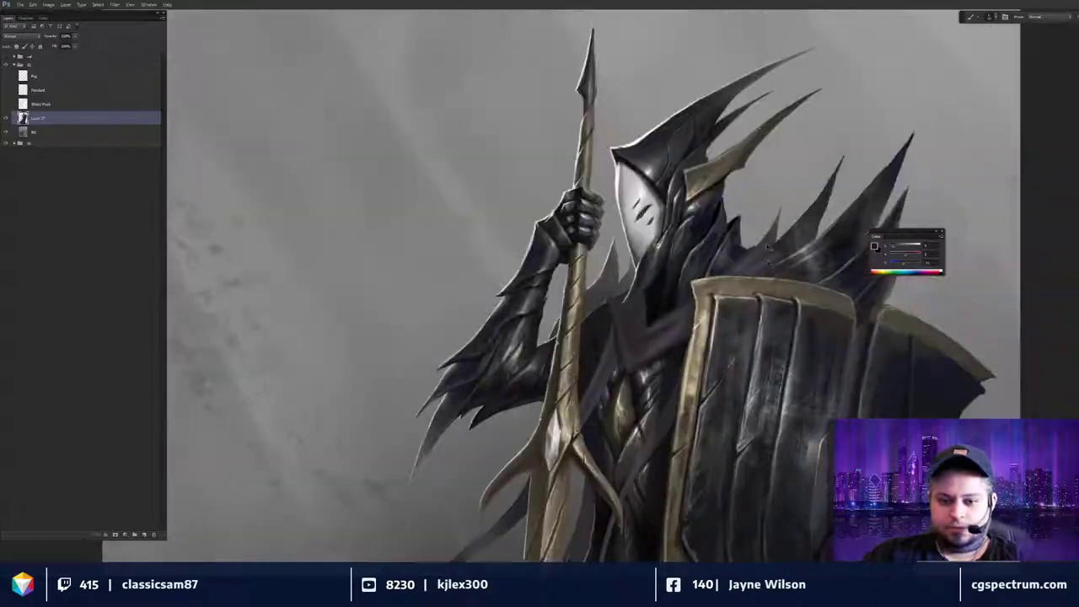
Examine the mask, collar plates and shoulder spikes above the shield up close for areas that need refinement.
drag(741, 333, 746, 352)
key(ctrl+plus)
key(ctrl+plus)
key(r)
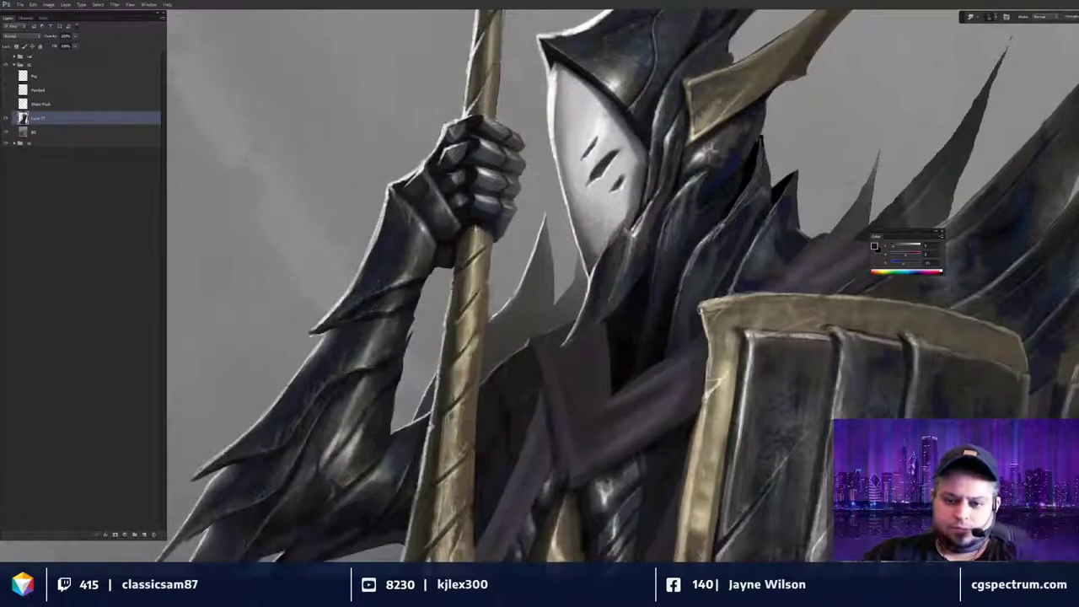
drag(744, 281, 758, 328)
key(b)
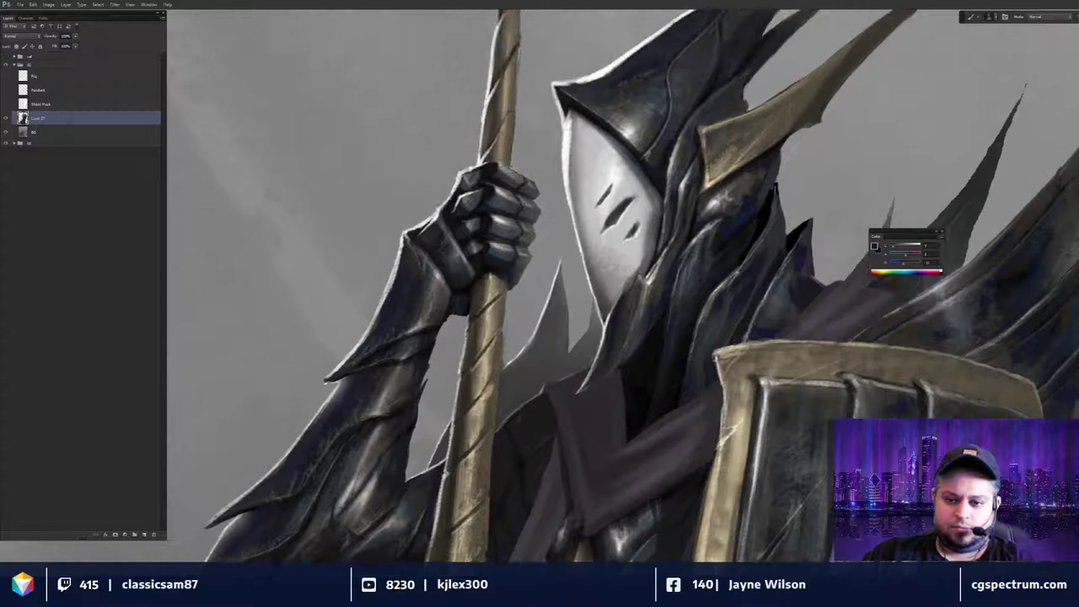
key(x)
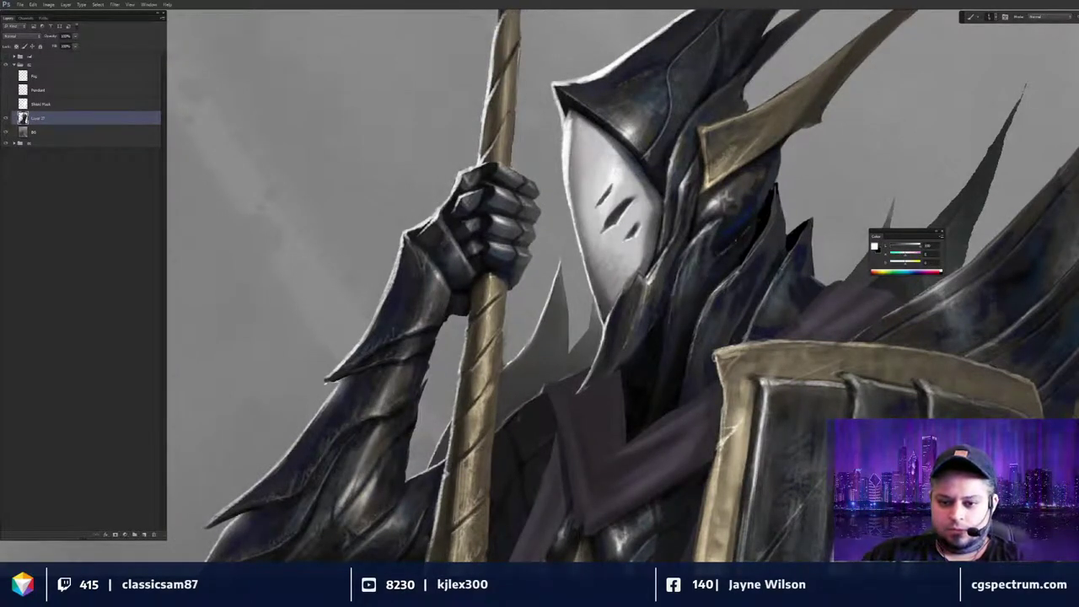
mouse_move(672, 296)
mouse_down()
mouse_move(669, 336)
mouse_move(703, 320)
mouse_move(732, 328)
mouse_up()
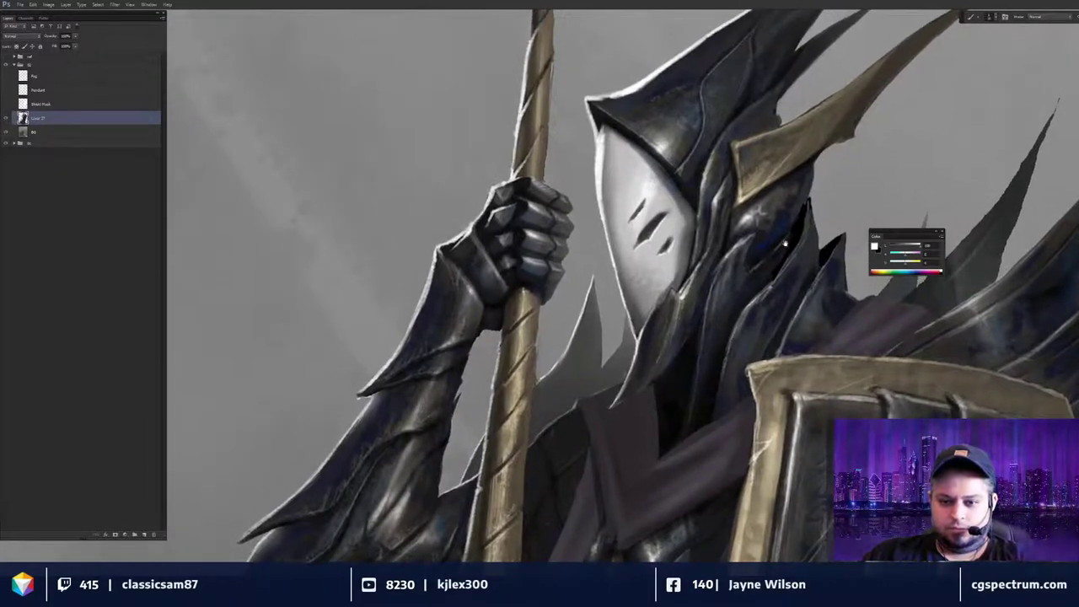
drag(786, 243, 759, 282)
key(ctrl+minus)
key(ctrl+minus)
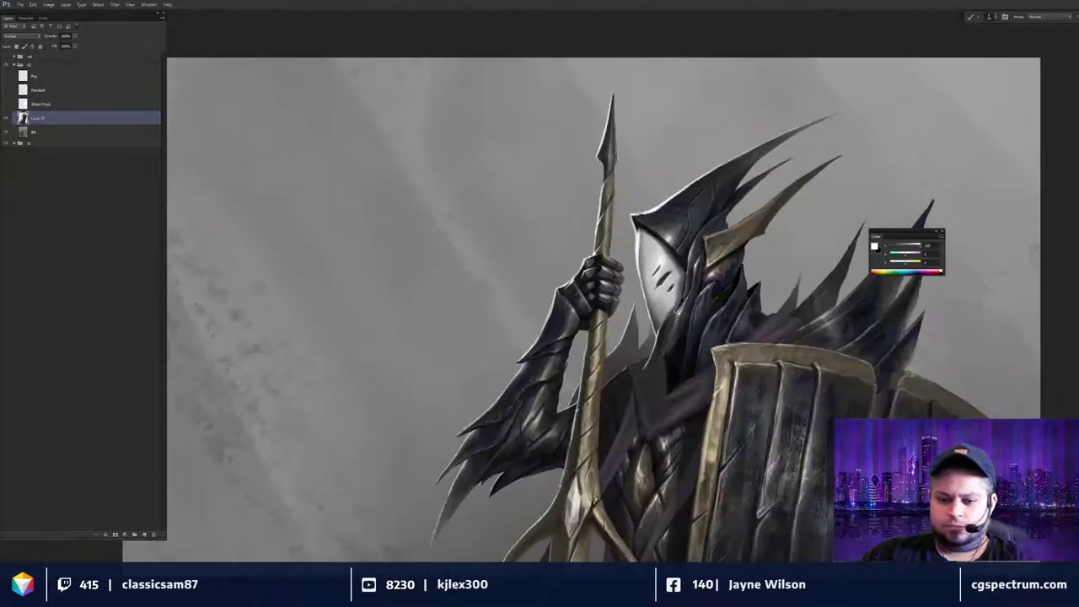
drag(797, 375, 729, 359)
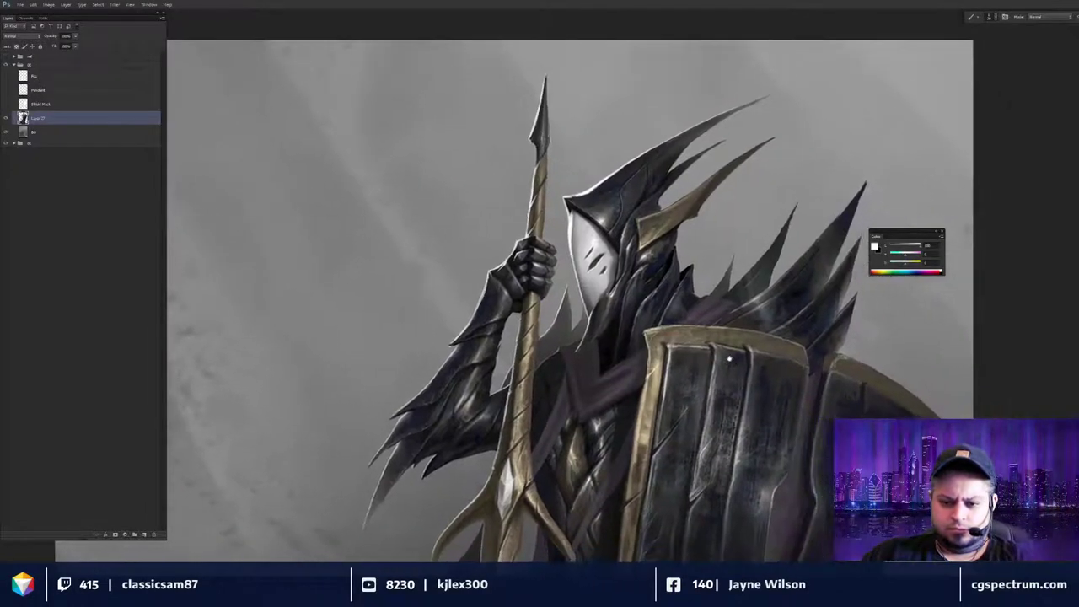
Select the small spike behind the purple shoulder cloth with the Lasso and add a new layer above the figure layer.
scroll(732, 354, up, 3)
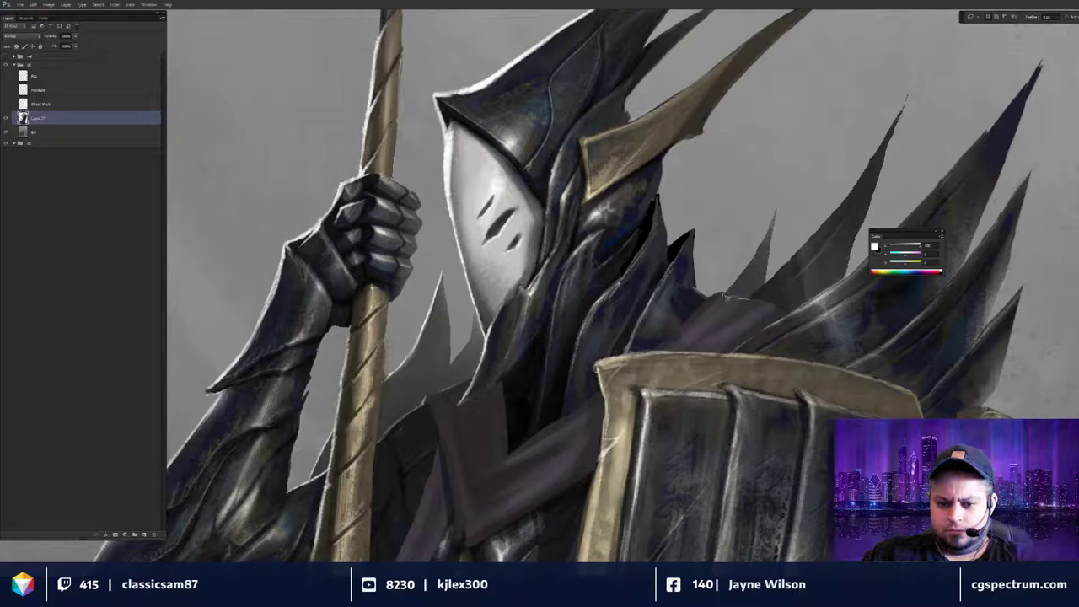
mouse_move(725, 293)
mouse_down()
mouse_move(754, 255)
mouse_move(765, 288)
mouse_move(729, 290)
mouse_up()
key(ctrl+shift+n)
key(Return)
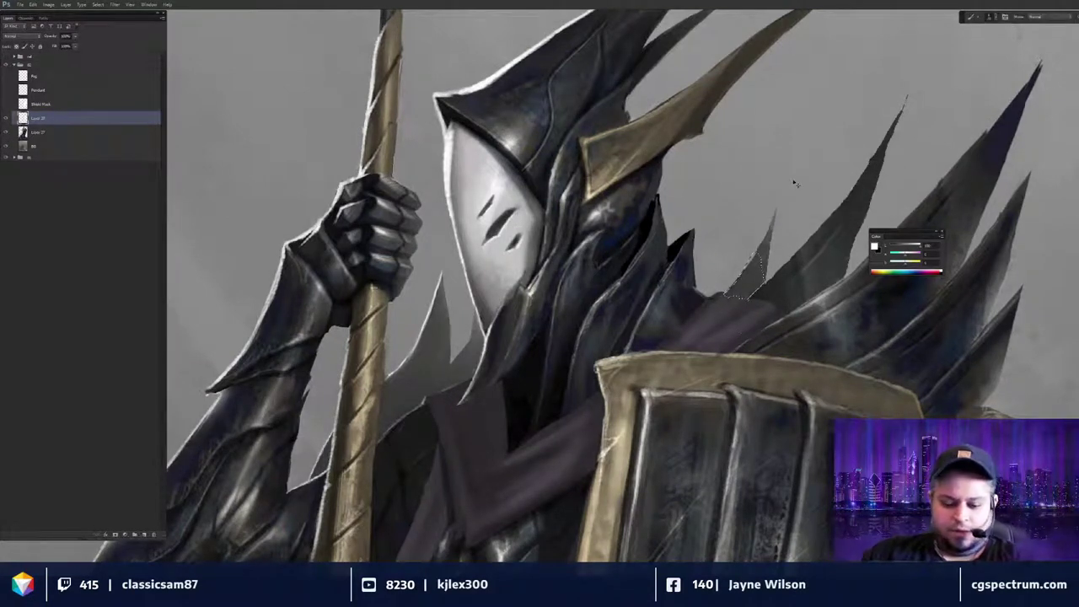
Hide the selection edges and shade the base of the small spike in black with a resized brush.
key(ctrl+h)
key(b)
key(x)
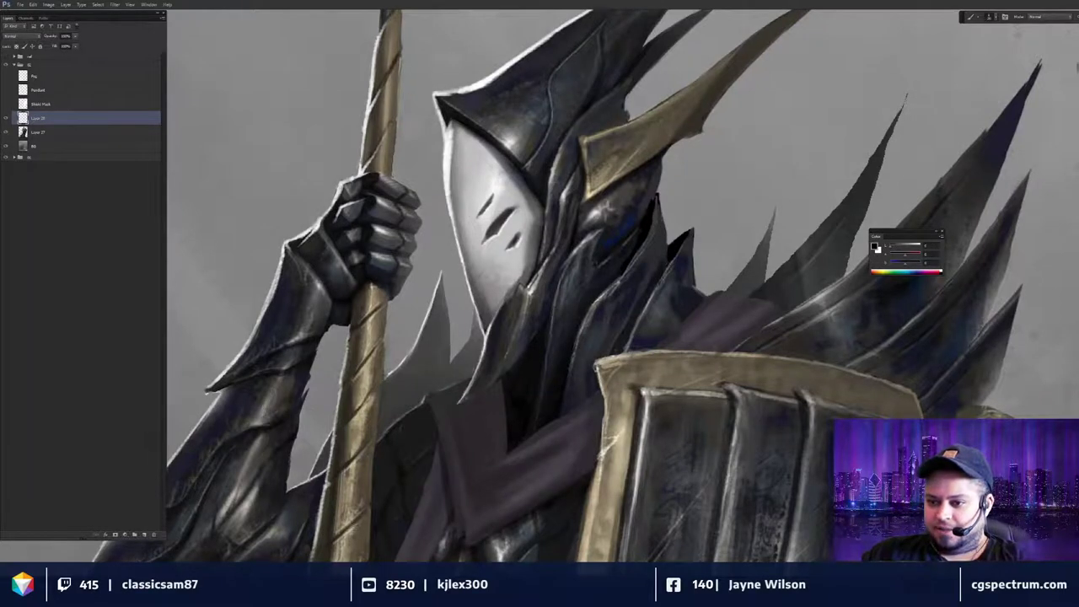
key(bracketleft)
key(bracketleft)
key(bracketleft)
key(bracketleft)
key(bracketleft)
key(bracketleft)
key(bracketleft)
key(bracketleft)
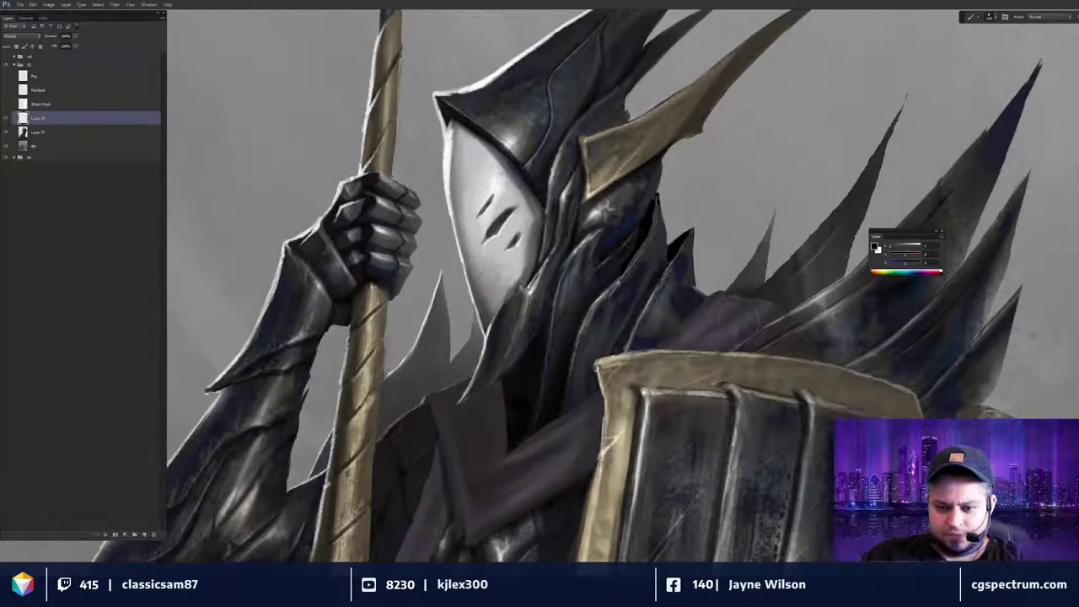
Select the base of the larger spike where it meets the purple shoulder cloth, darken it, and clear the selection.
key(l)
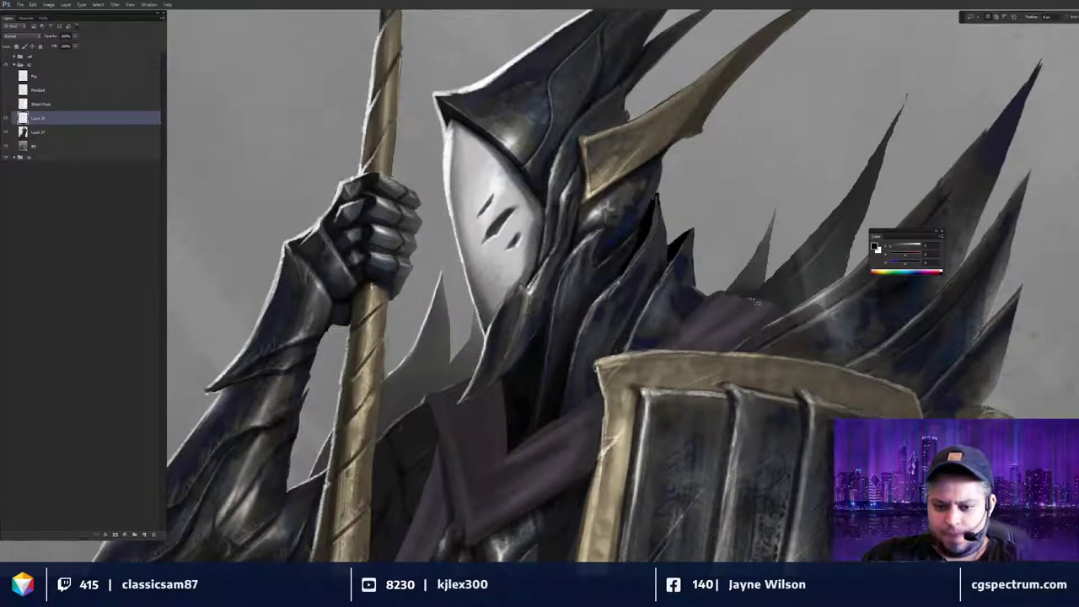
mouse_move(751, 301)
mouse_down()
mouse_move(794, 313)
mouse_move(836, 285)
mouse_move(843, 266)
mouse_move(797, 259)
mouse_move(751, 296)
mouse_move(796, 319)
mouse_move(830, 302)
mouse_up()
key(b)
key(ctrl+d)
key(ctrl+minus)
key(ctrl+minus)
key(ctrl+minus)
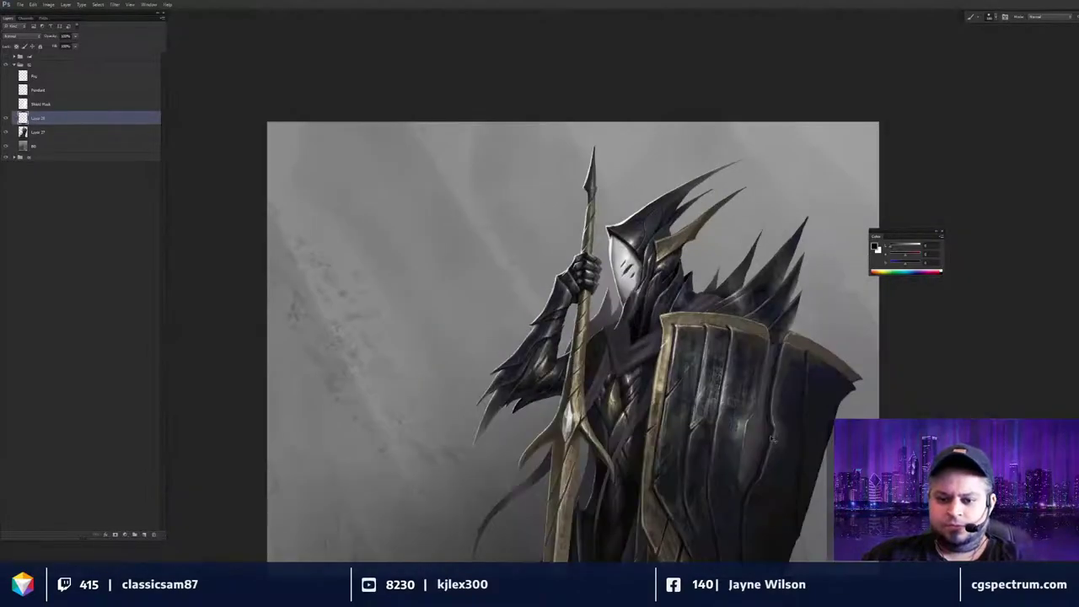
Select the shoulder armour and cloth directly behind the shield, following the upper edge of its gold rim.
key(ctrl+plus)
key(ctrl+plus)
key(ctrl+plus)
key(l)
drag(733, 353, 616, 311)
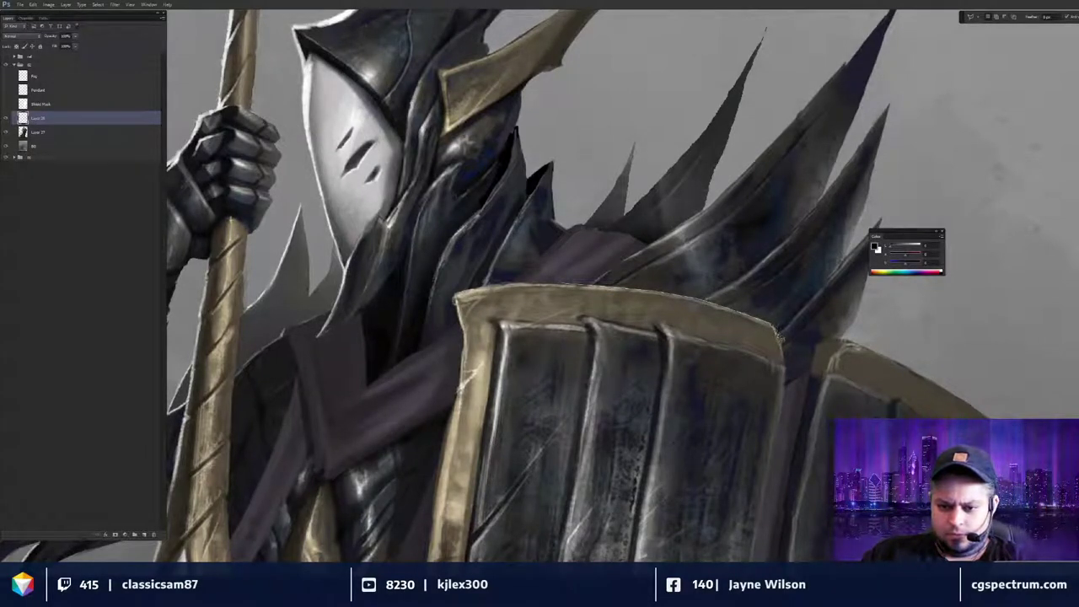
mouse_move(786, 369)
mouse_down()
mouse_move(816, 259)
mouse_move(770, 176)
mouse_move(664, 186)
mouse_move(554, 271)
mouse_move(511, 267)
mouse_move(482, 288)
mouse_move(567, 287)
mouse_up()
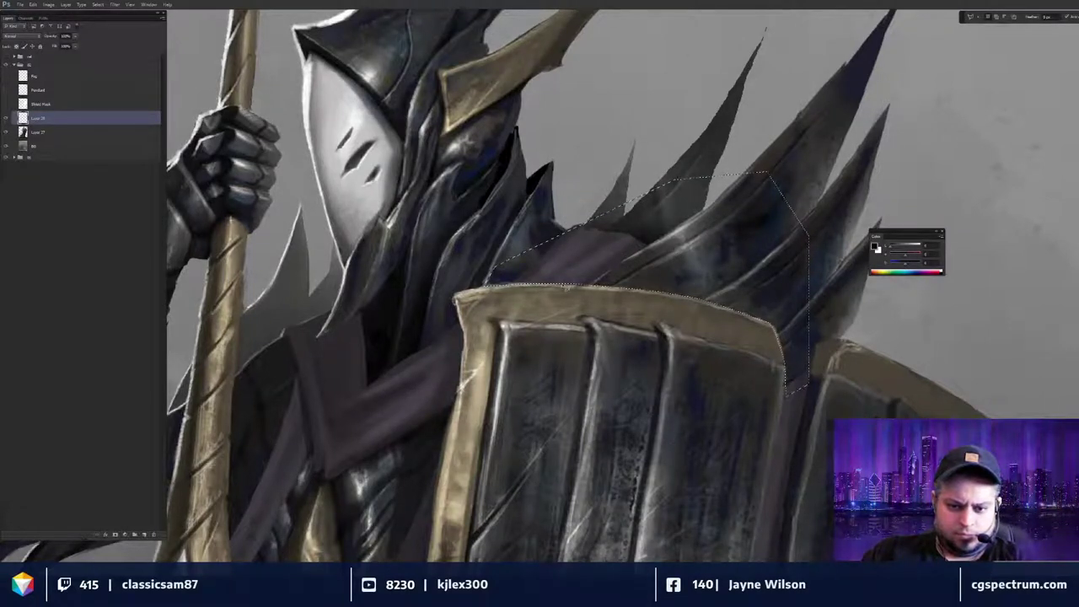
Hide the selection edges and shade the armour just above the shield's gold rim in black, checking the full figure.
key(ctrl+h)
key(b)
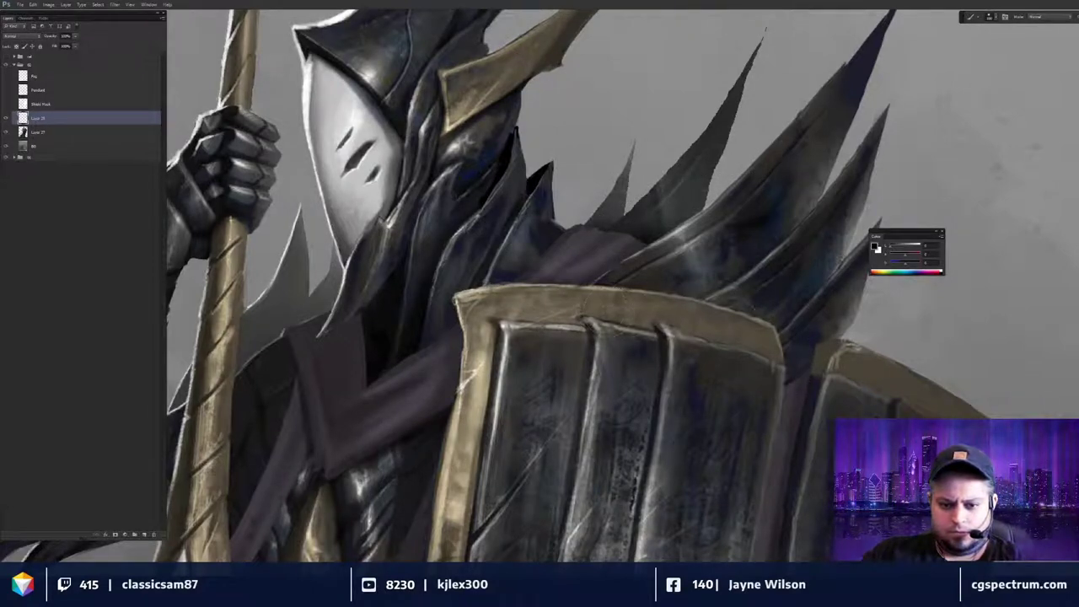
drag(654, 307, 735, 327)
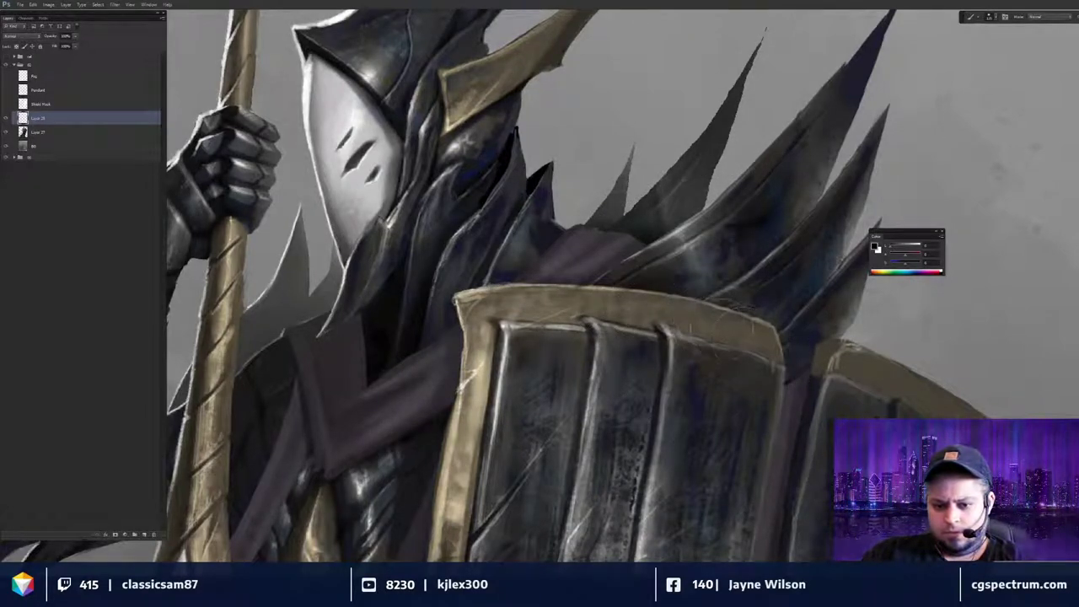
key(ctrl+minus)
key(ctrl+minus)
key(ctrl+minus)
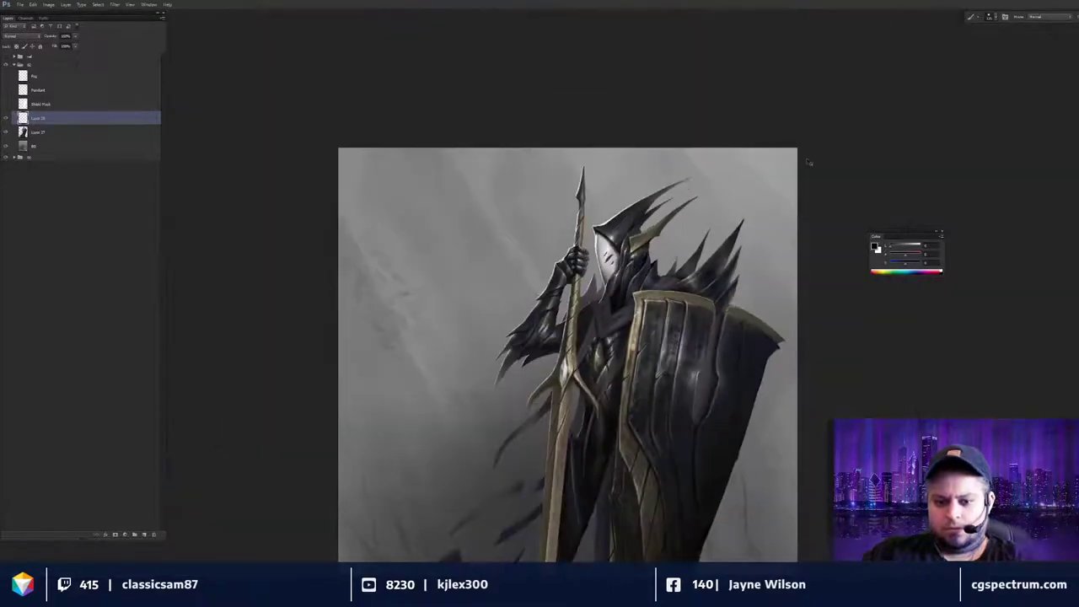
key(ctrl+minus)
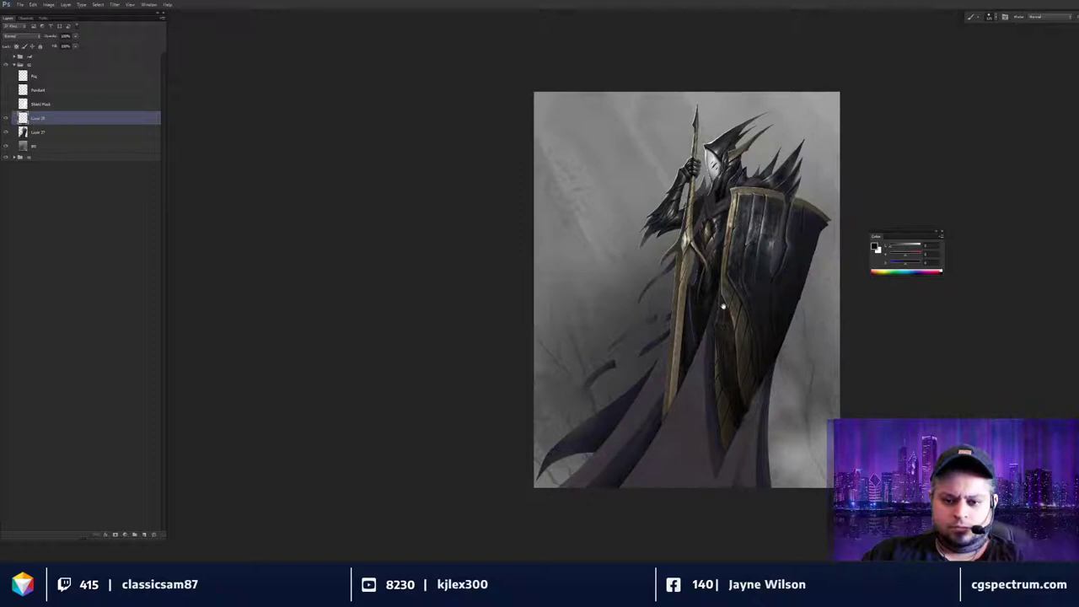
Merge the new shading layer with the figure layer beneath it.
mouse_move(722, 317)
mouse_down()
mouse_move(709, 344)
mouse_move(704, 244)
mouse_move(674, 298)
mouse_up()
key(ctrl+plus)
key(ctrl+plus)
shift+click(77, 131)
key(ctrl+e)
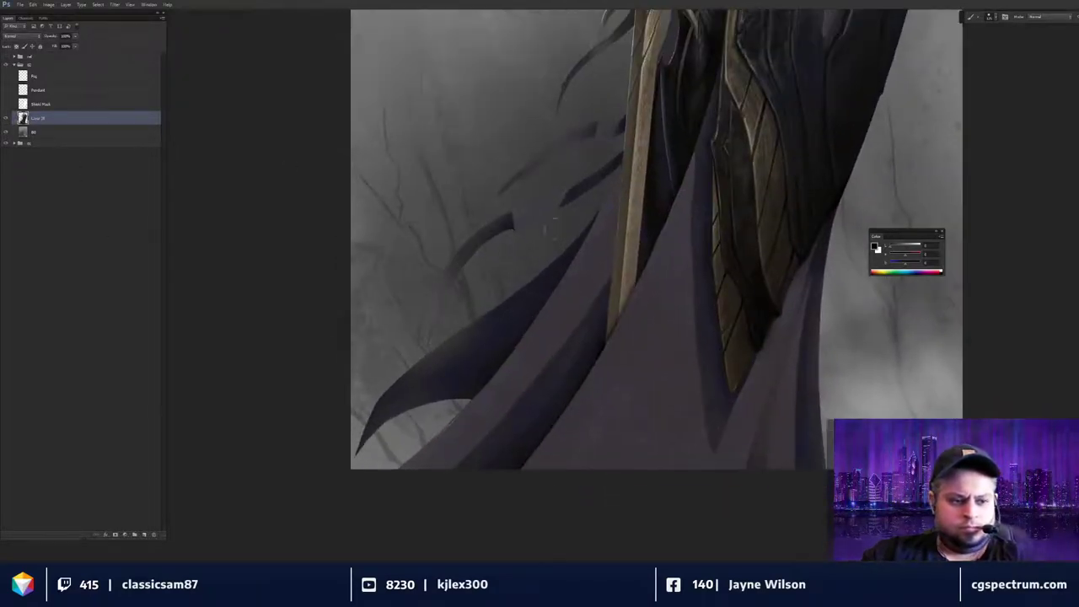
Paint small dark marks along the bottom hem of the cape's front panel and switch to the Smudge tool.
drag(653, 231, 664, 225)
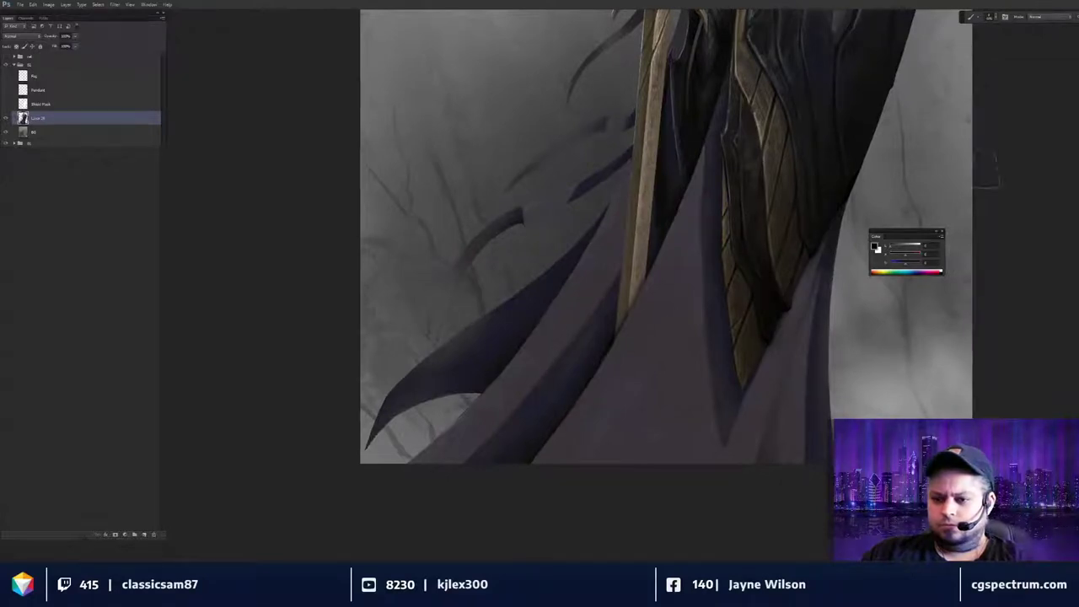
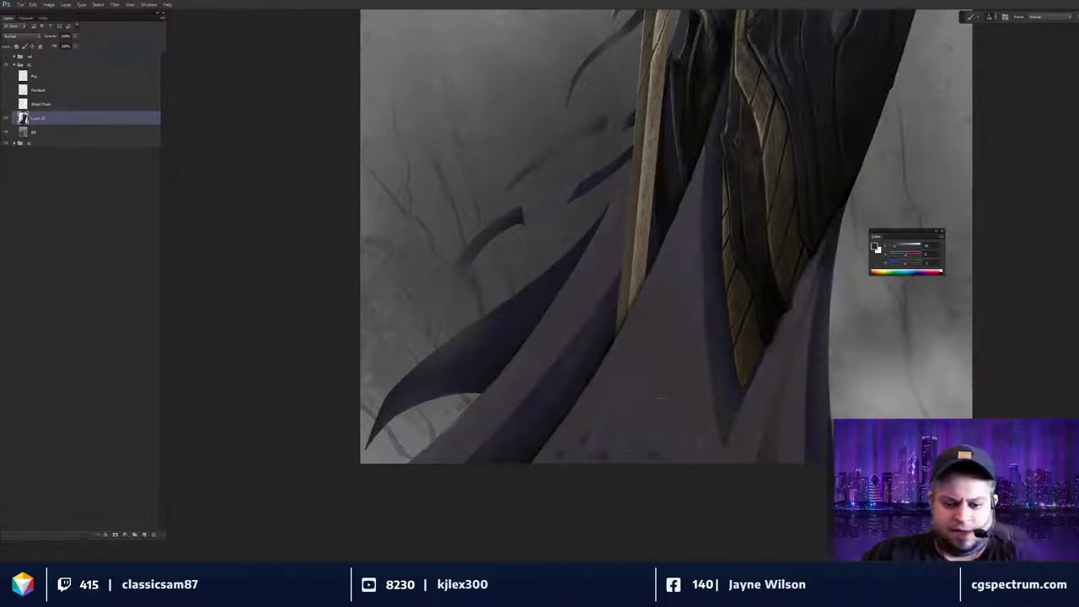
drag(583, 438, 587, 437)
key(r)
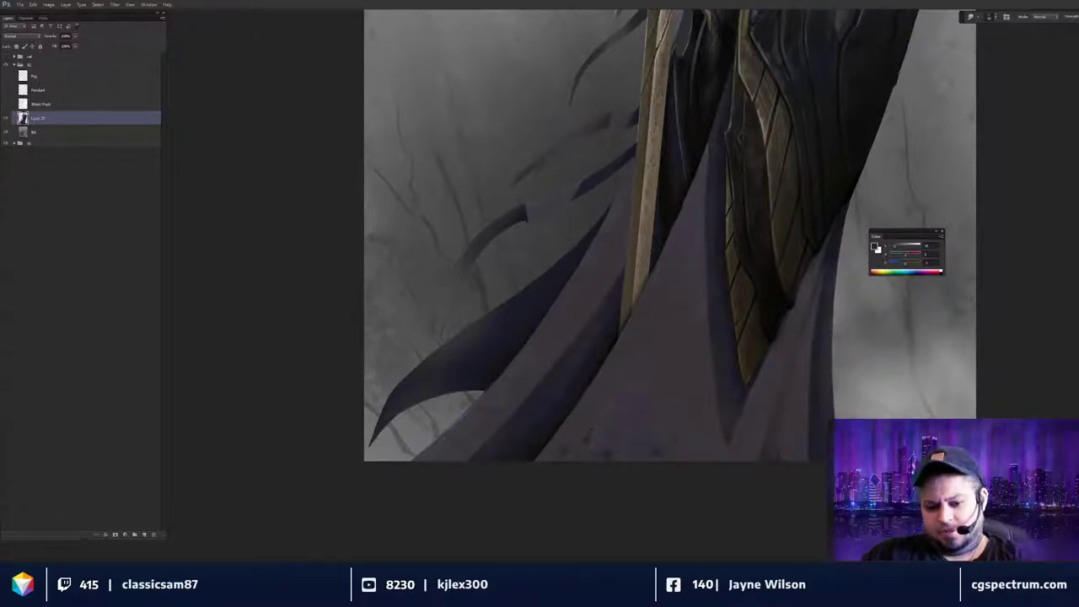
Select a narrow fold shape at the cape's hem, shade it, clear the selection, and soften the marks with the Smudge tool.
key(l)
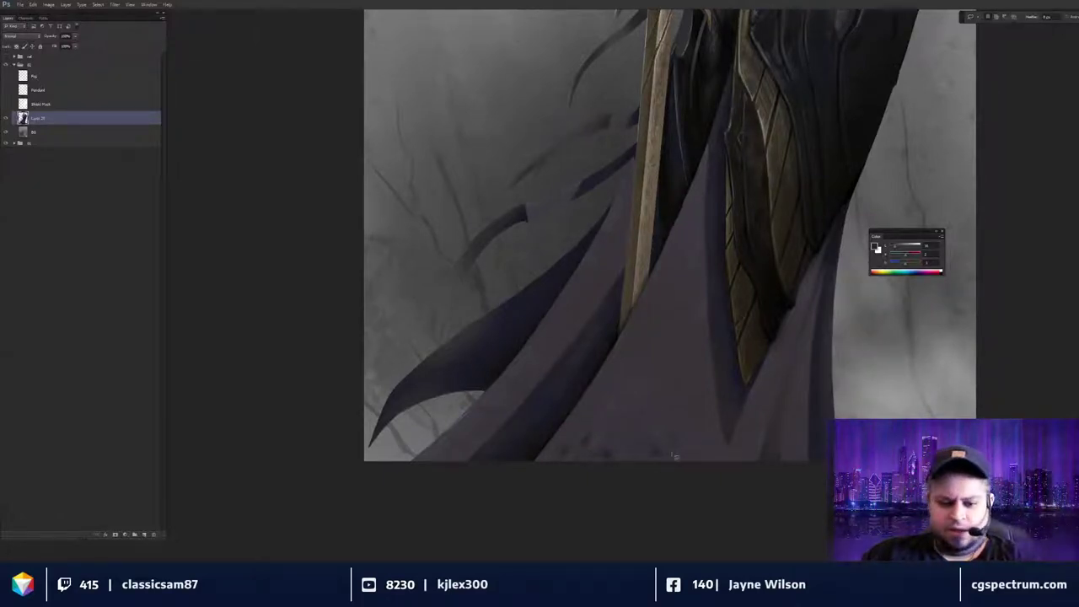
mouse_move(684, 410)
mouse_down()
mouse_move(666, 457)
mouse_move(613, 487)
mouse_up()
key(b)
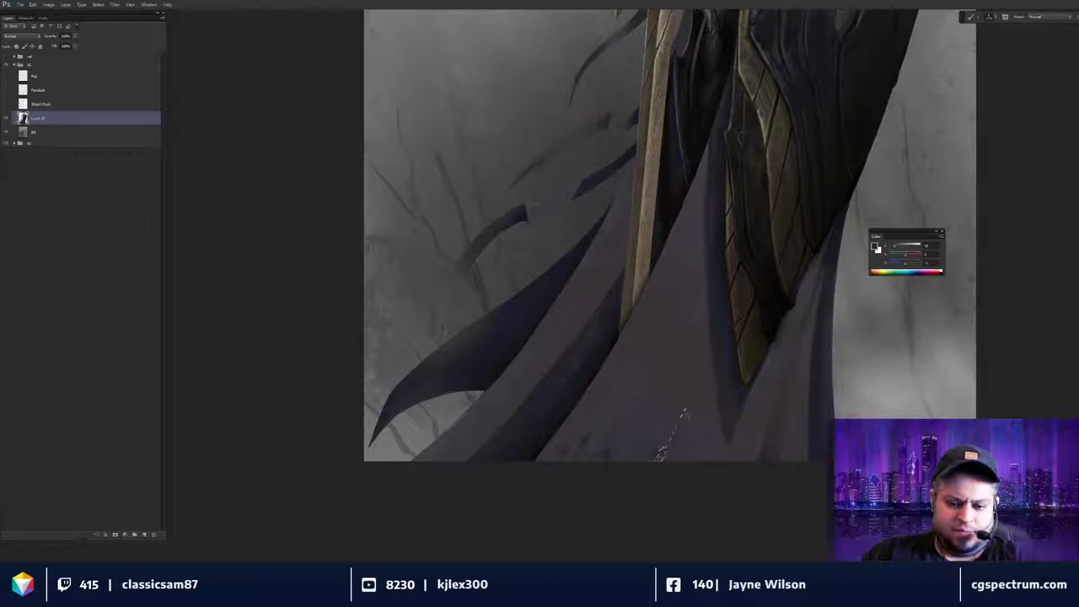
key(ctrl+d)
key(r)
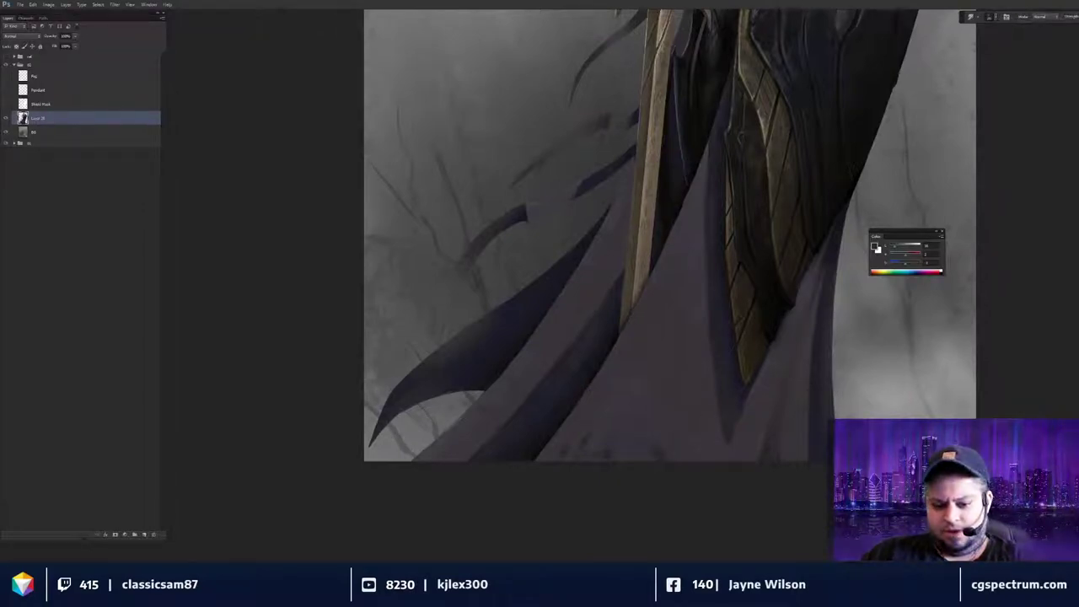
key(ctrl+minus)
key(ctrl+minus)
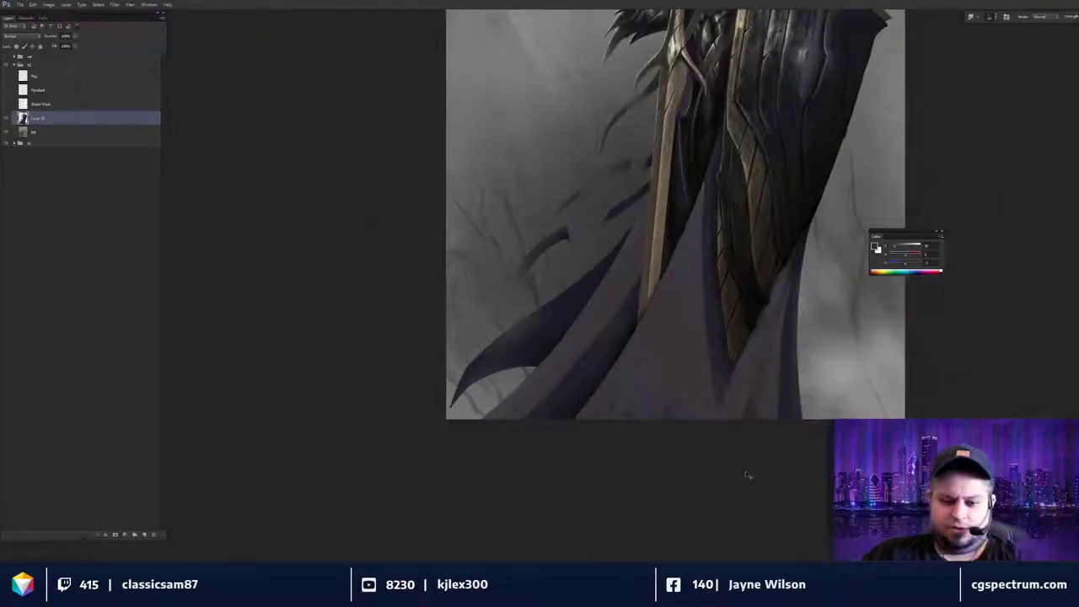
Add more faint fold shading above the hem of the cape's front panel and blend it with the Smudge tool.
key(ctrl+plus)
drag(718, 419, 711, 353)
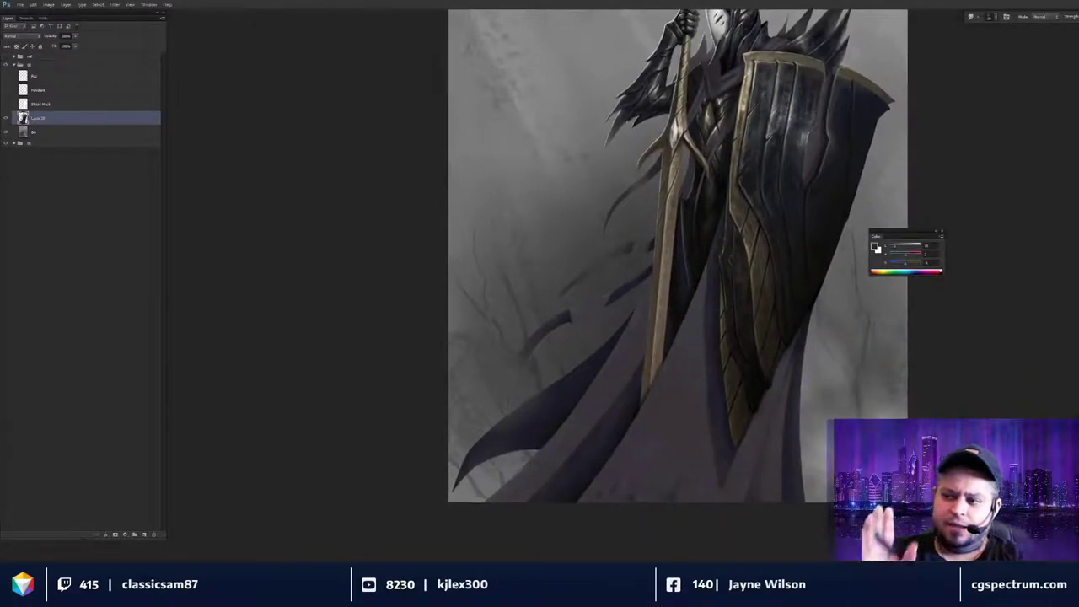
scroll(742, 335, down, 2)
key(ctrl+plus)
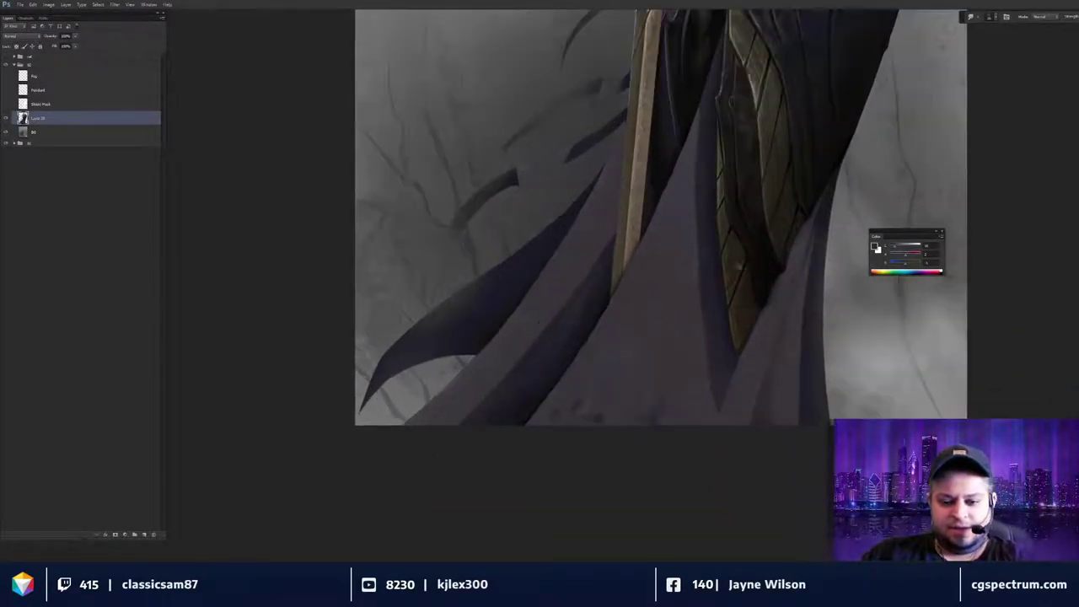
mouse_move(681, 428)
mouse_down()
mouse_move(699, 375)
mouse_move(687, 436)
mouse_up()
key(b)
key(ctrl+d)
key(r)
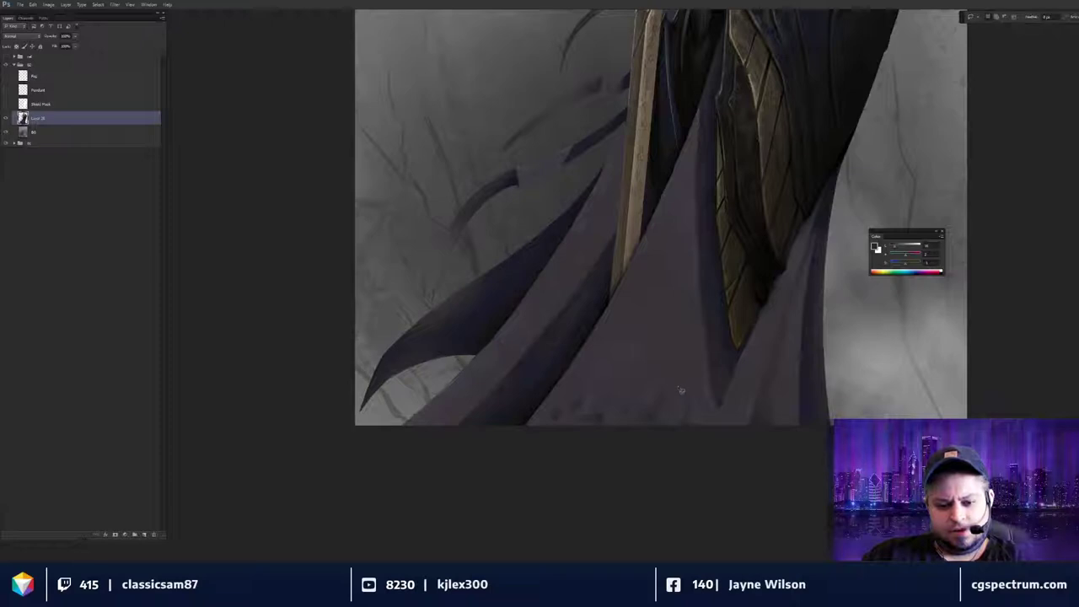
key(b)
key(r)
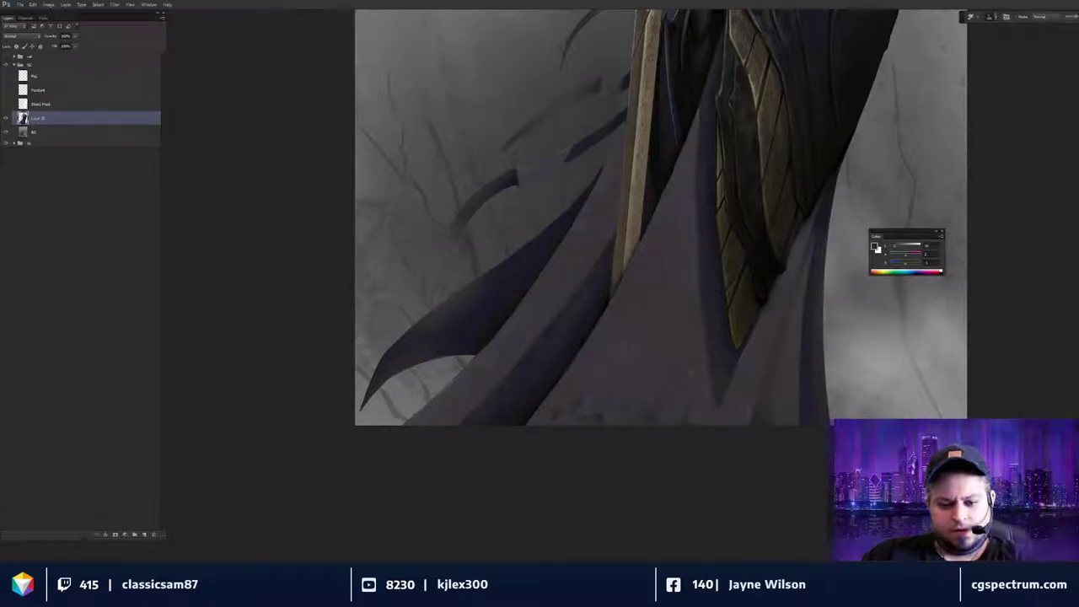
Select a narrow strip along the front cape panel's edge below the spear and darken it, checking the full figure.
drag(679, 418, 693, 470)
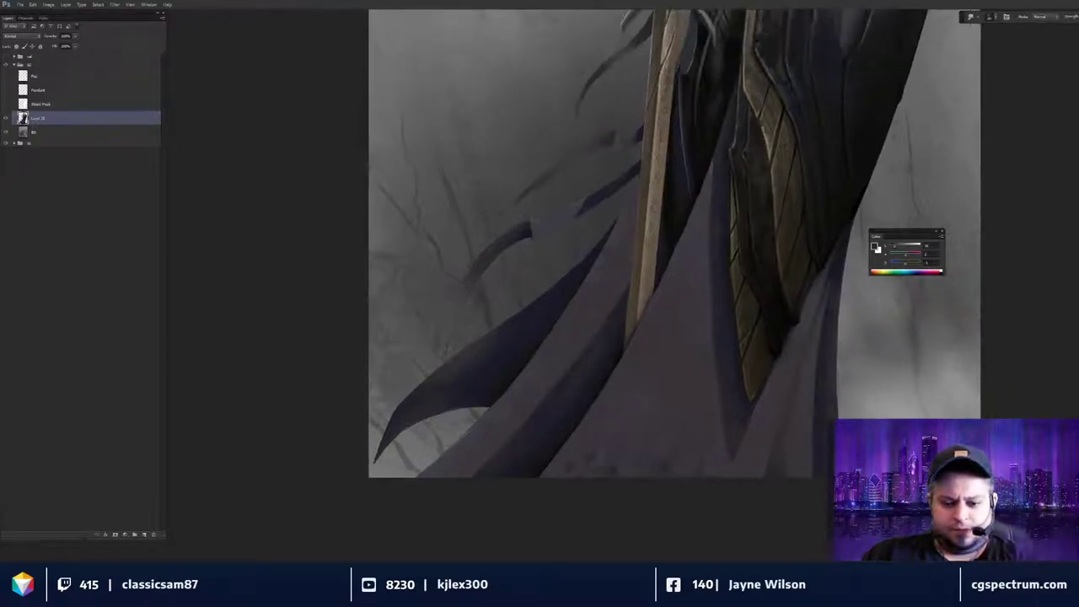
key(l)
scroll(595, 432, up, 1)
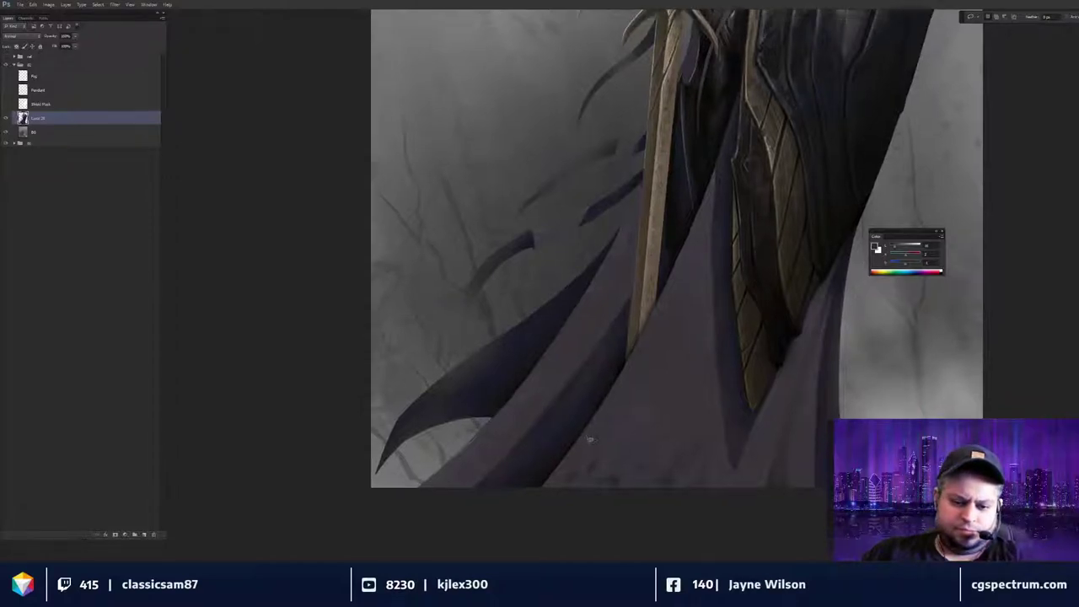
key(b)
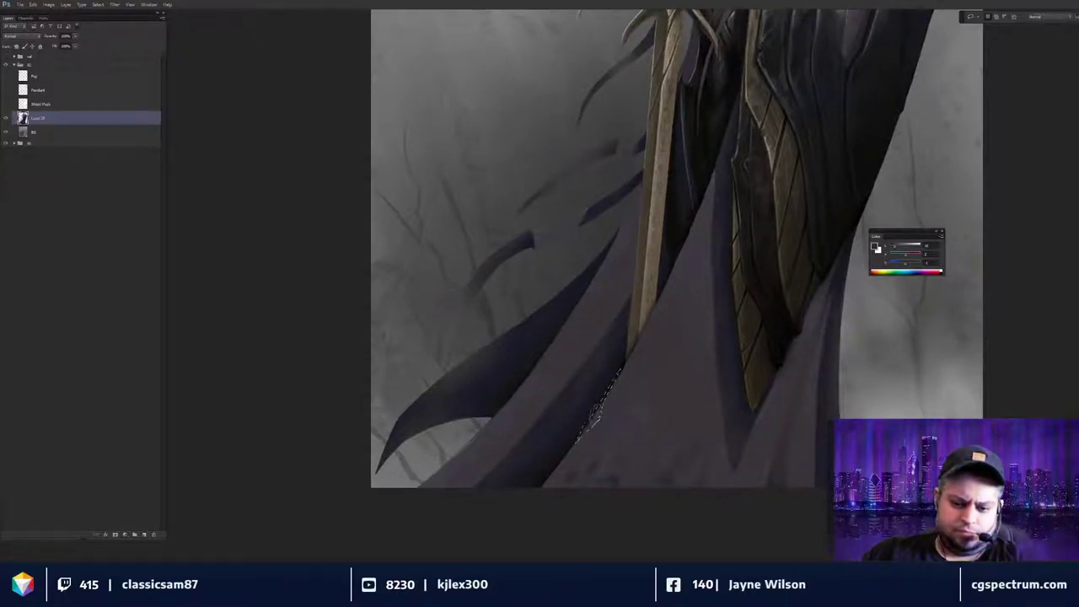
scroll(733, 405, down, 3)
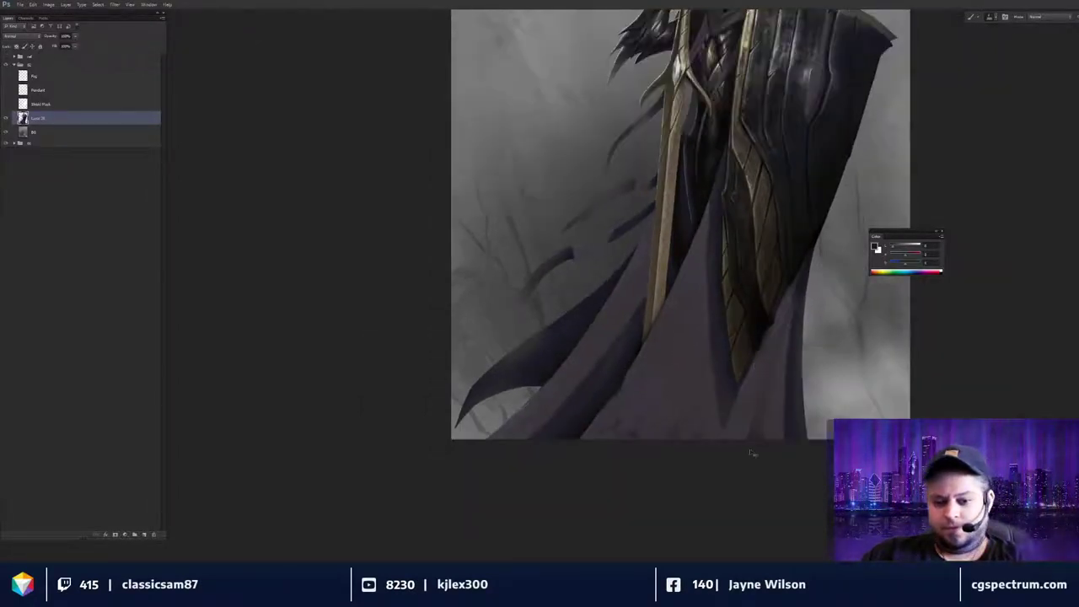
scroll(767, 456, down, 1)
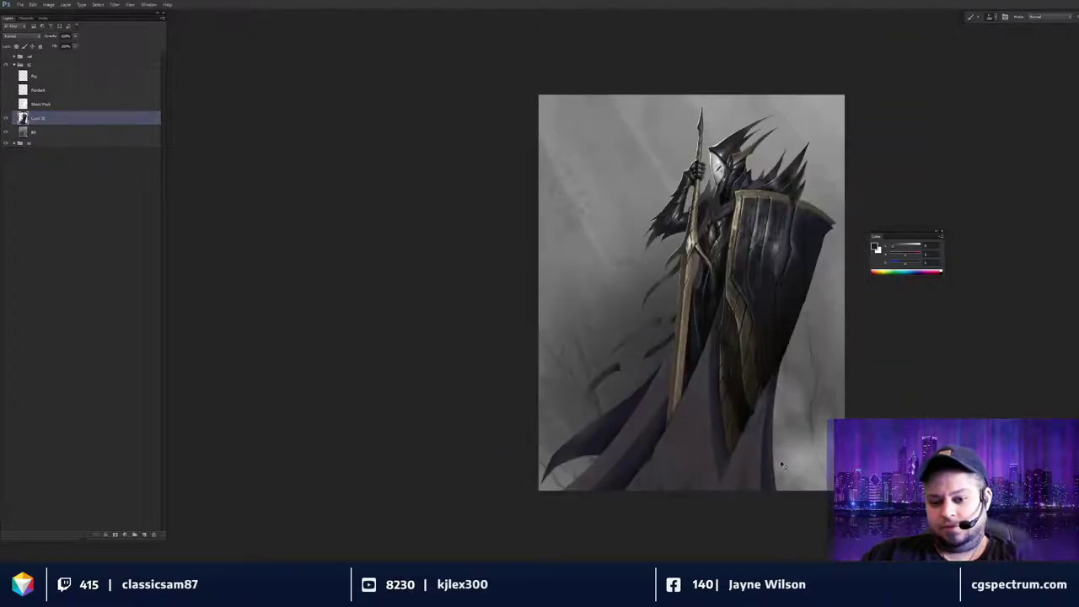
Select a narrow strip along the inner edge of the outermost cape tail, darken it with the brush, and clear the selection.
scroll(782, 465, up, 5)
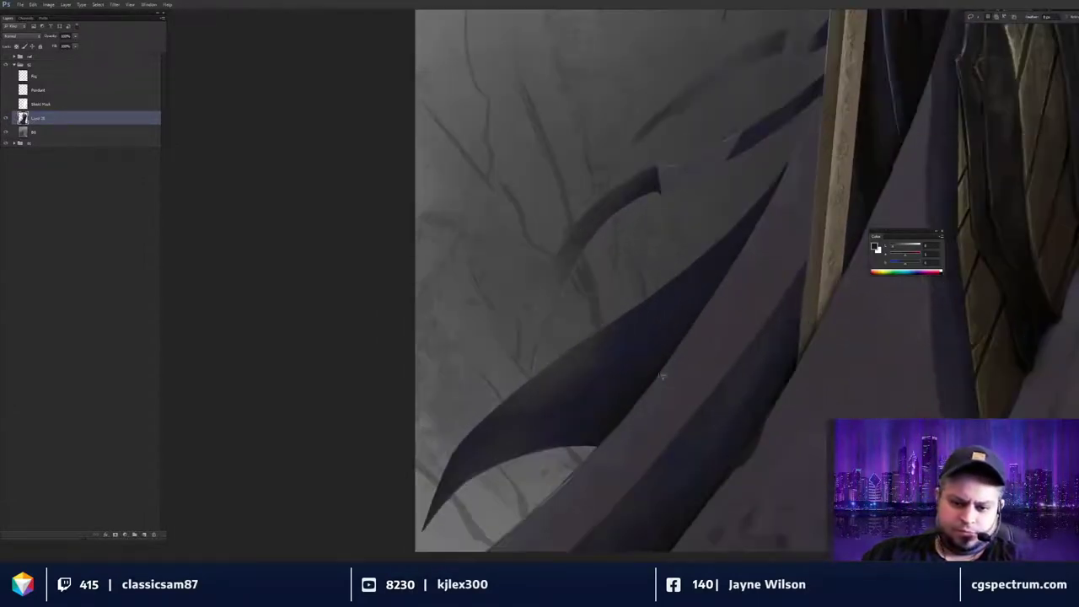
mouse_move(662, 376)
mouse_down()
mouse_move(703, 326)
mouse_move(730, 255)
mouse_move(659, 372)
mouse_up()
key(b)
drag(715, 290, 676, 353)
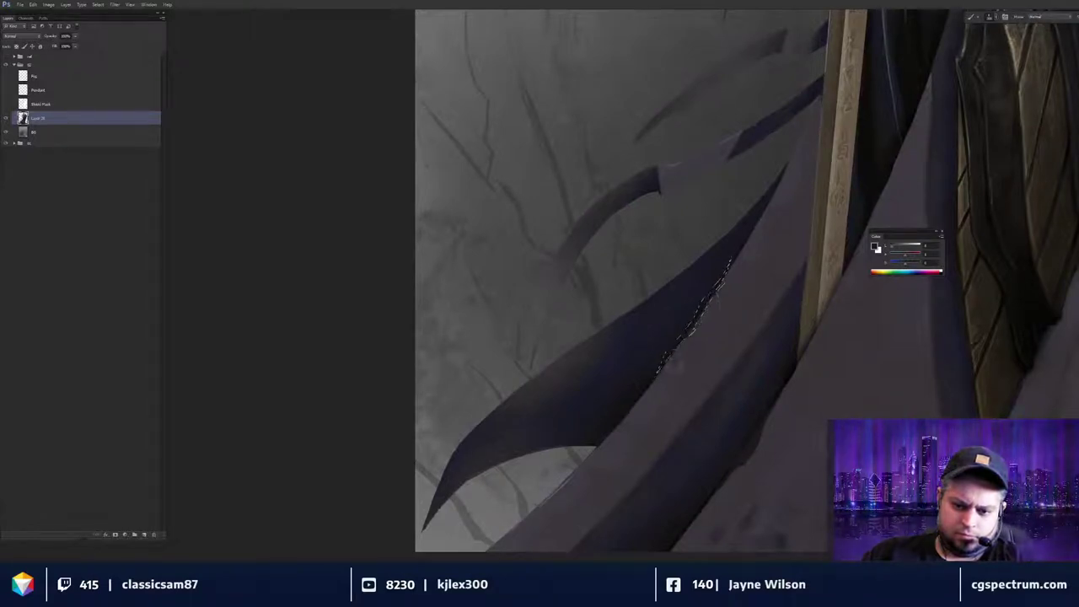
key(ctrl+d)
Refine the darkened edge of the outermost cape tail with the Smudge tool and small dark brush strokes.
key(ctrl+minus)
key(ctrl+plus)
key(ctrl+plus)
key(r)
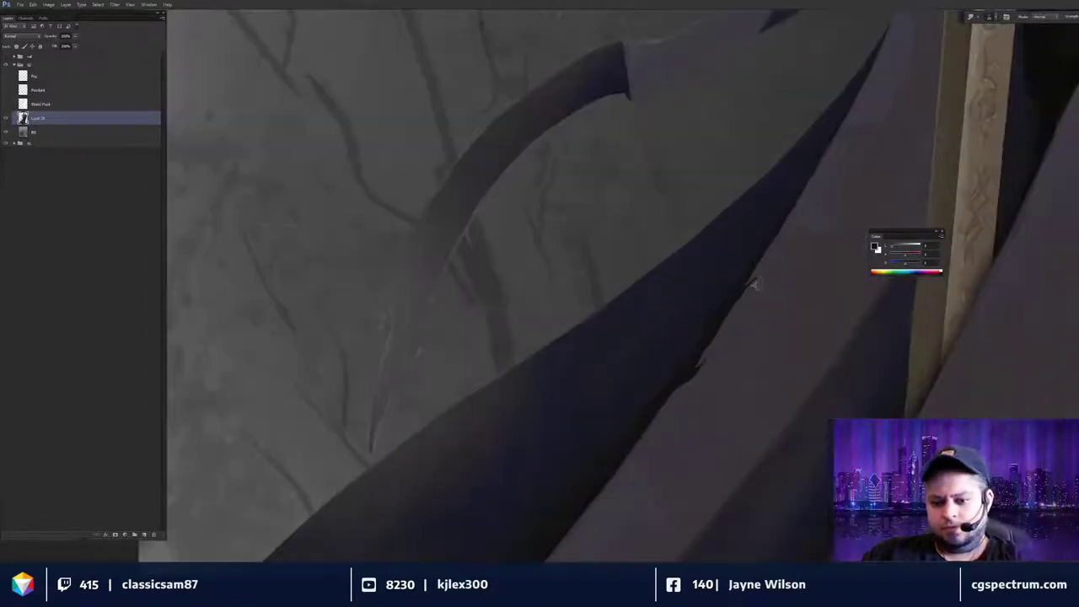
key(b)
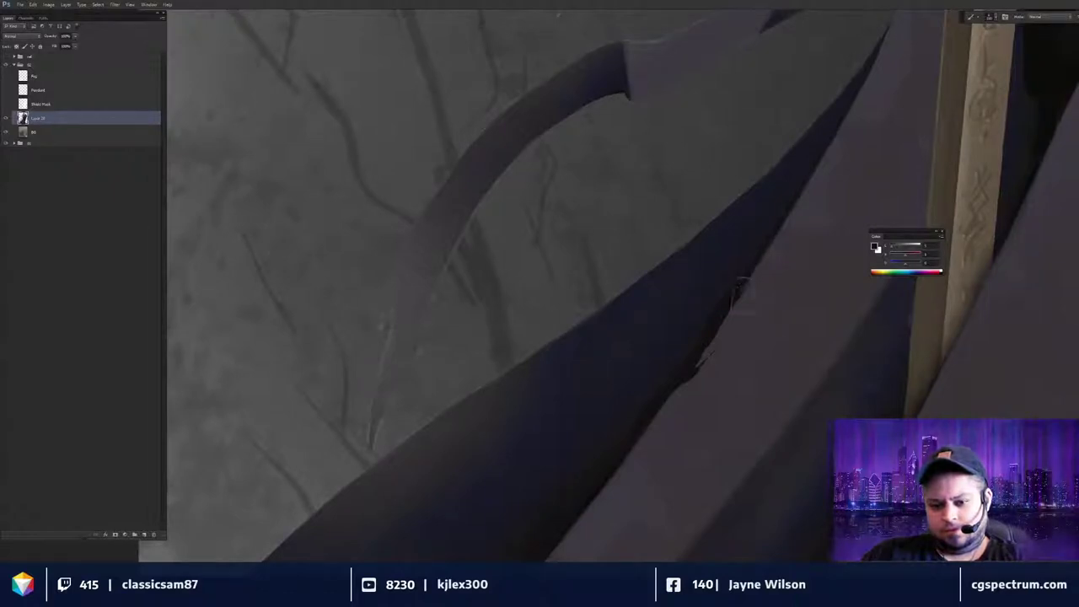
drag(741, 289, 746, 286)
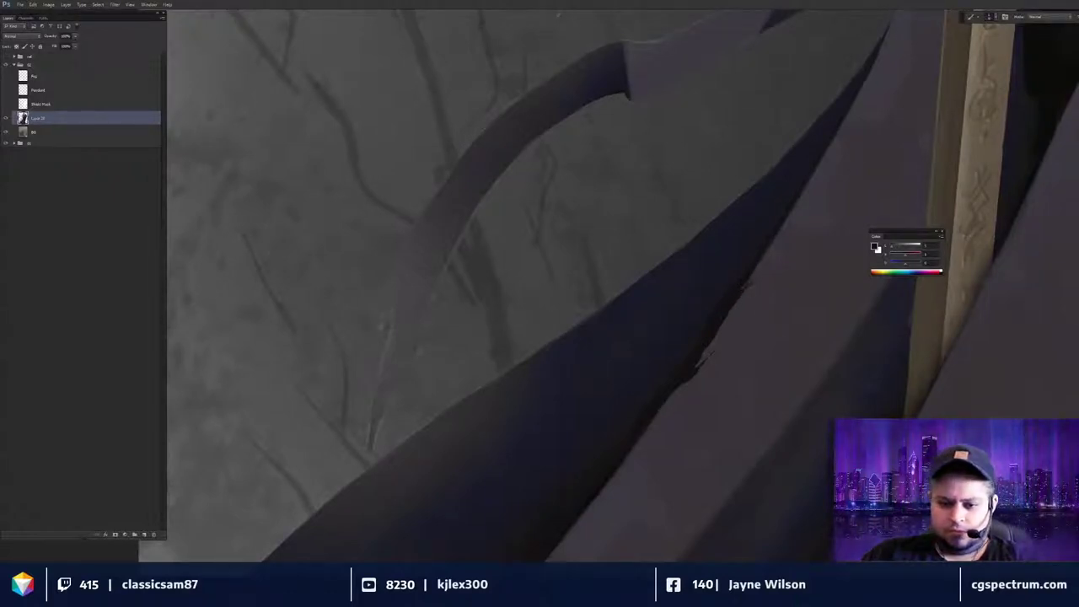
Select a small fold shape on the cape strip beside the outermost tail, darken it, clear the selection, and soften it with the Smudge tool.
key(l)
mouse_move(670, 467)
mouse_down()
mouse_move(703, 323)
mouse_move(657, 366)
mouse_move(711, 291)
mouse_move(666, 349)
mouse_up()
key(b)
key(ctrl+plus)
key(ctrl+minus)
key(ctrl+minus)
key(ctrl+minus)
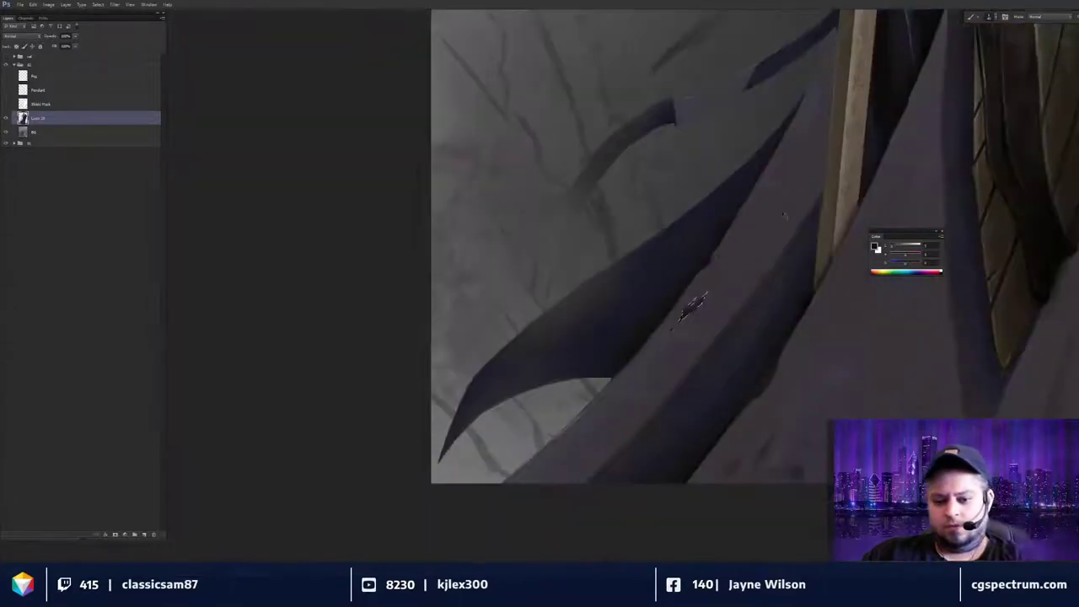
key(ctrl+d)
key(r)
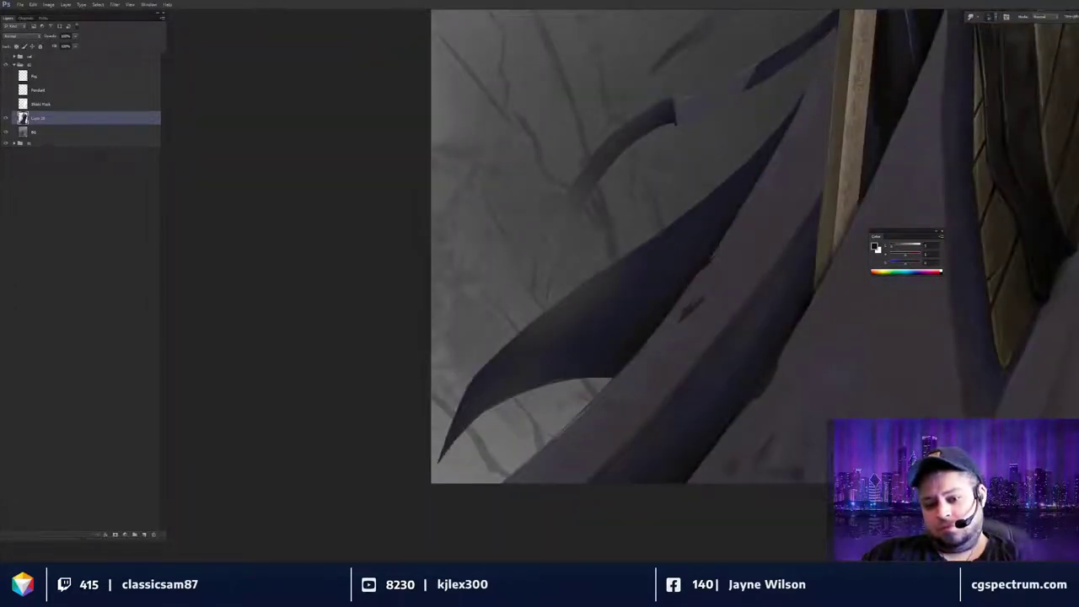
Paint more faint dark fold marks down the same cape strip, blending them with the Smudge tool.
key(b)
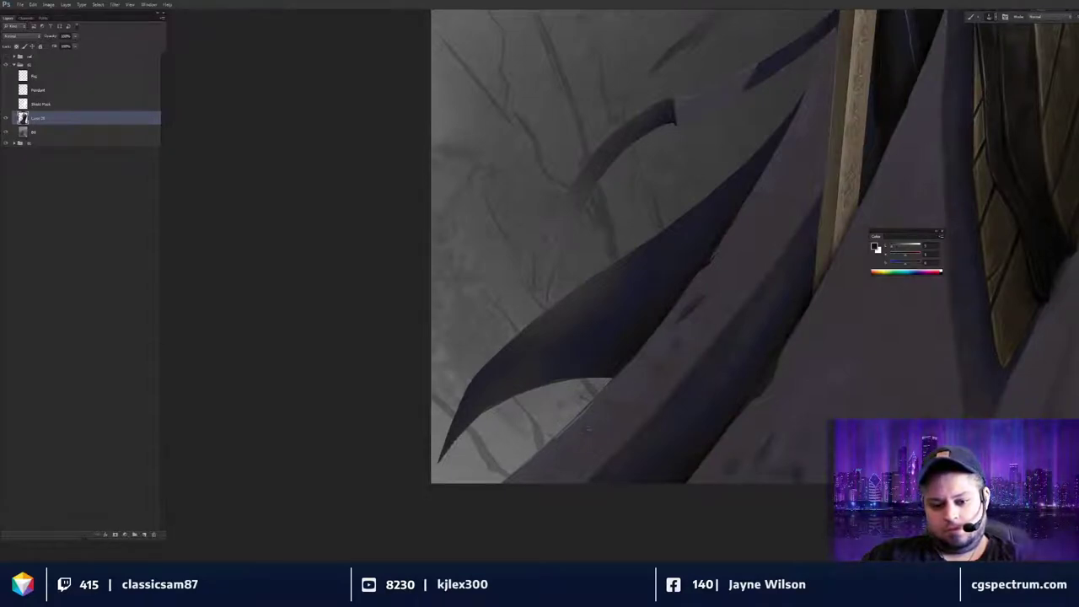
key(r)
key(b)
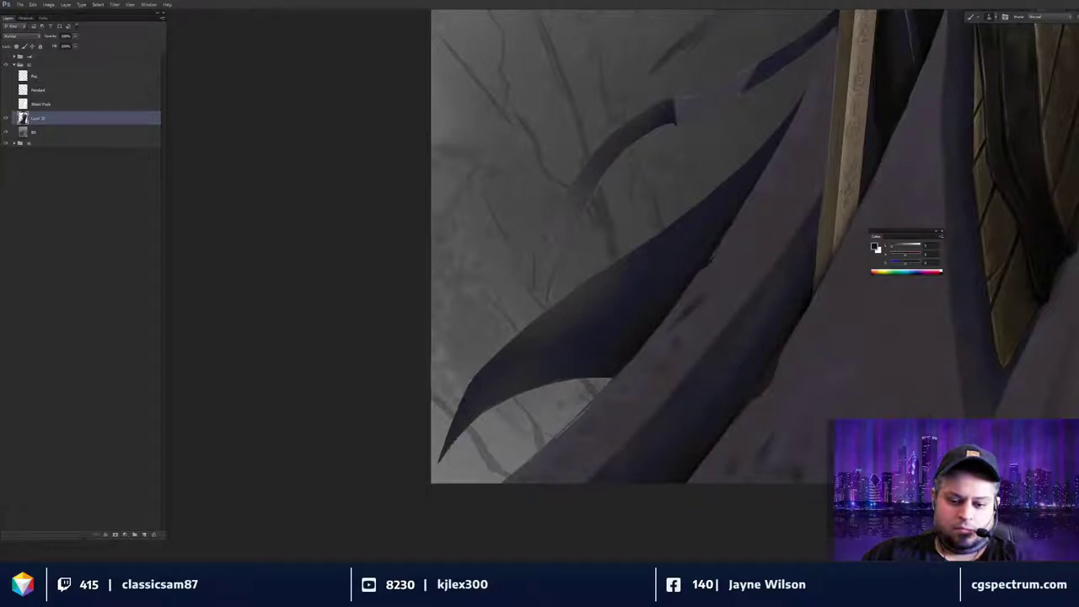
Add a thin dark fold rising from the hem of the cape's front panel, clear the selection, and blend it with the Smudge tool.
key(ctrl+minus)
drag(762, 358, 710, 363)
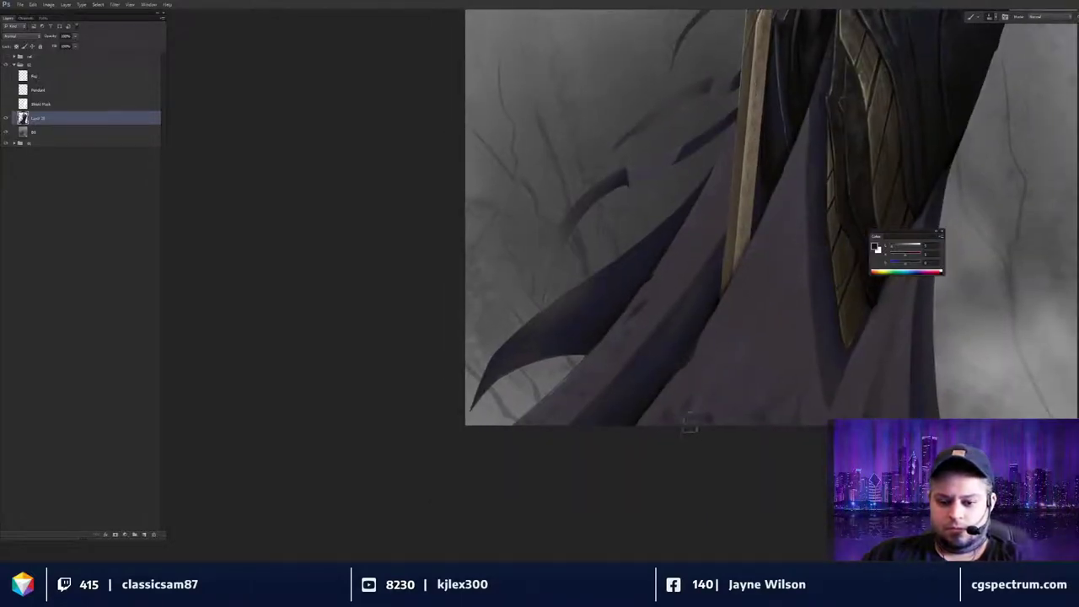
mouse_move(716, 437)
mouse_down()
mouse_move(756, 363)
mouse_move(737, 405)
mouse_move(746, 371)
mouse_up()
key(ctrl+d)
key(r)
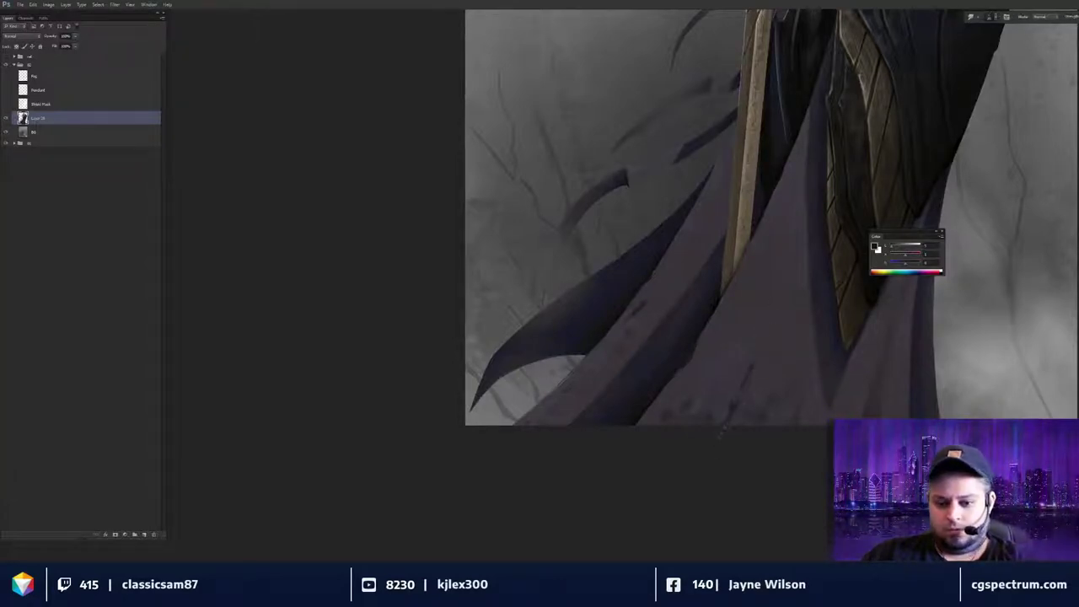
key(ctrl+minus)
key(ctrl+minus)
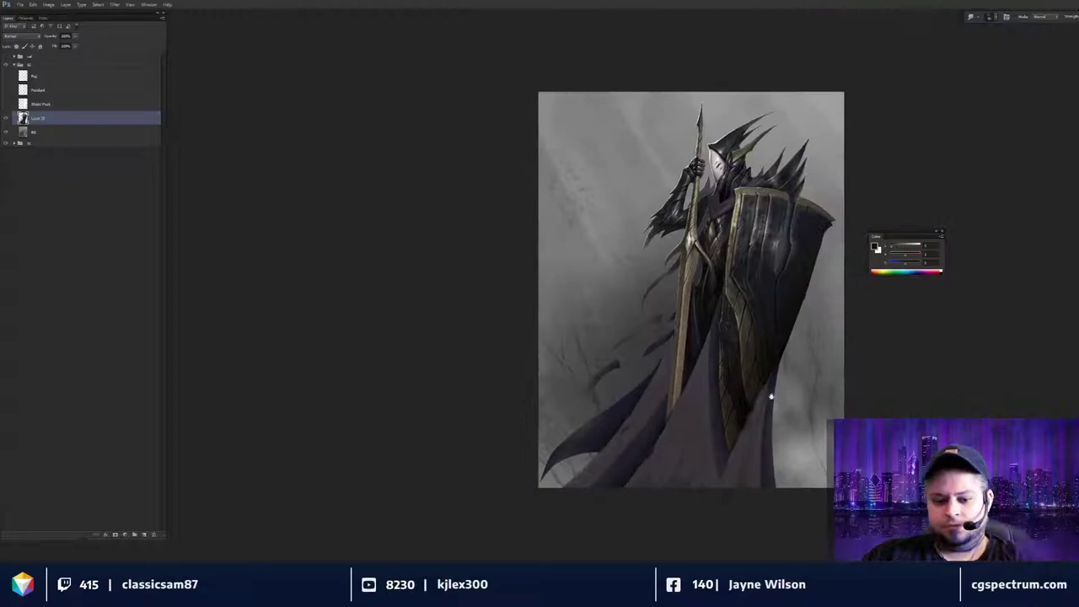
Examine the whole figure from the helmet down to the cape's hem to judge the new fold shading.
drag(755, 389, 759, 268)
key(ctrl+plus)
key(b)
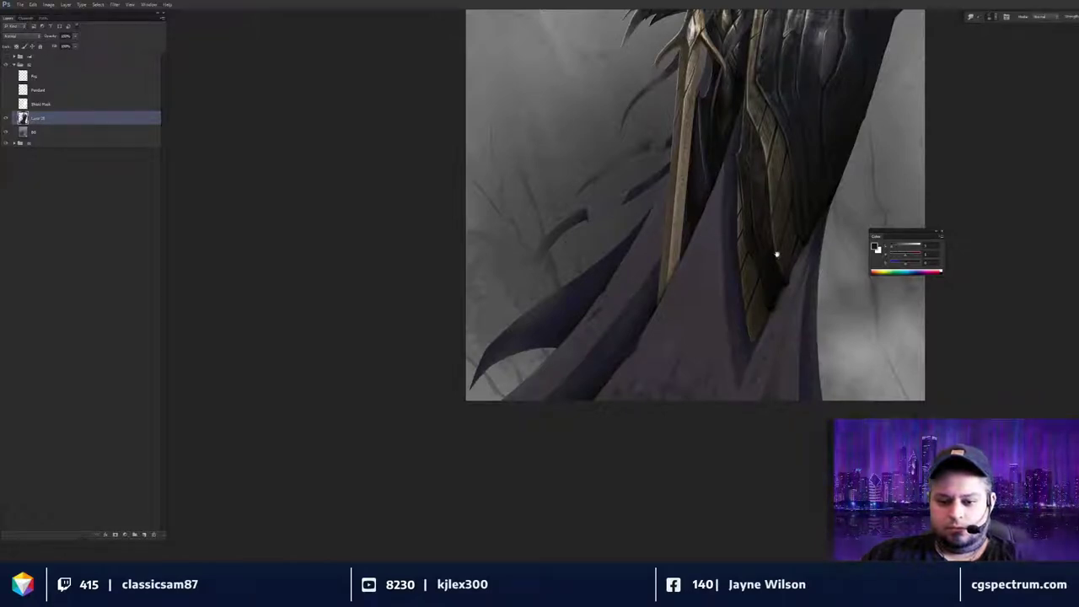
scroll(764, 330, down, 2)
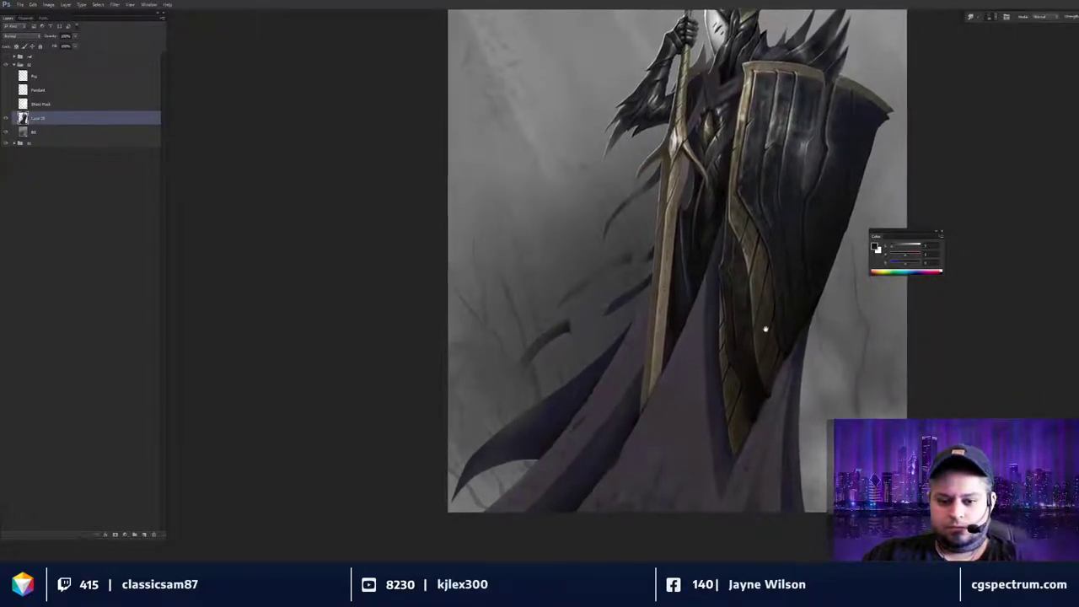
drag(766, 329, 775, 343)
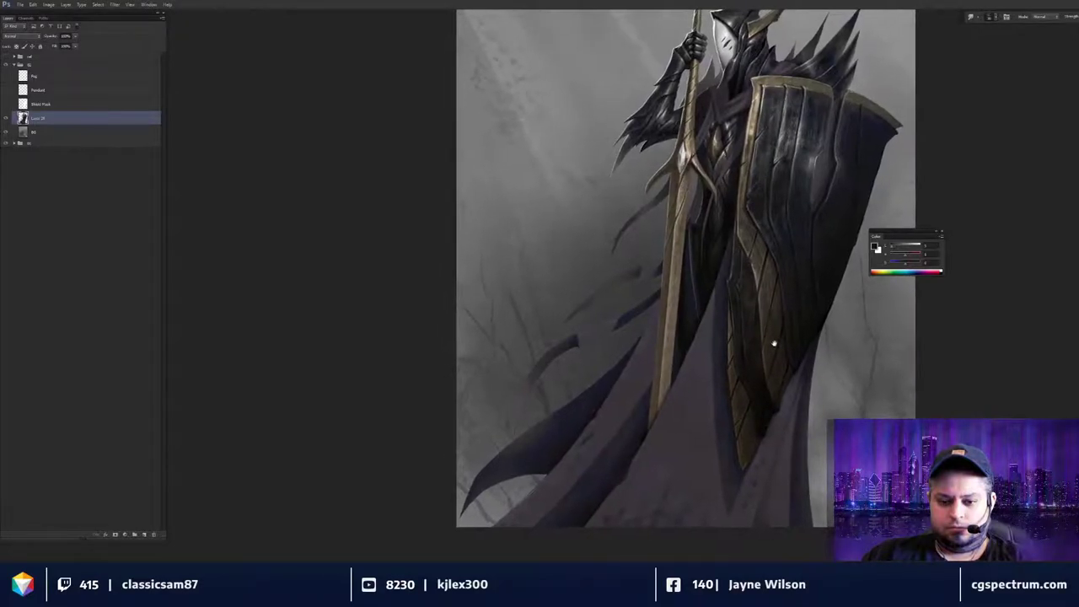
scroll(773, 343, down, 2)
scroll(799, 290, up, 2)
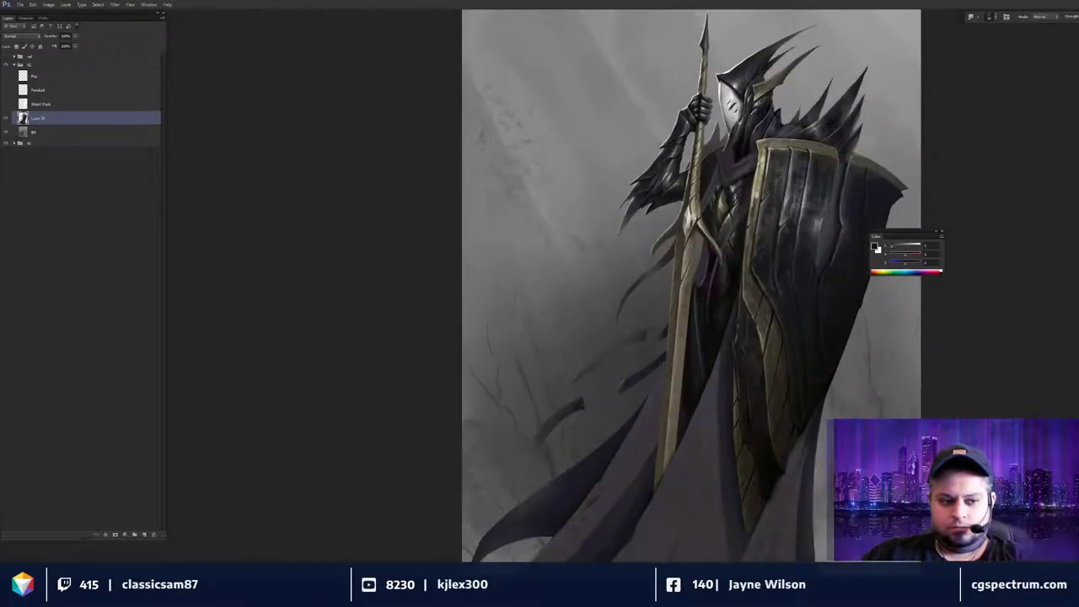
scroll(740, 290, up, 1)
mouse_move(728, 395)
mouse_down()
mouse_move(740, 290)
mouse_move(735, 317)
mouse_up()
Select the lower part of the spear with a polygonal lasso outline and create a new layer for shading it.
key(l)
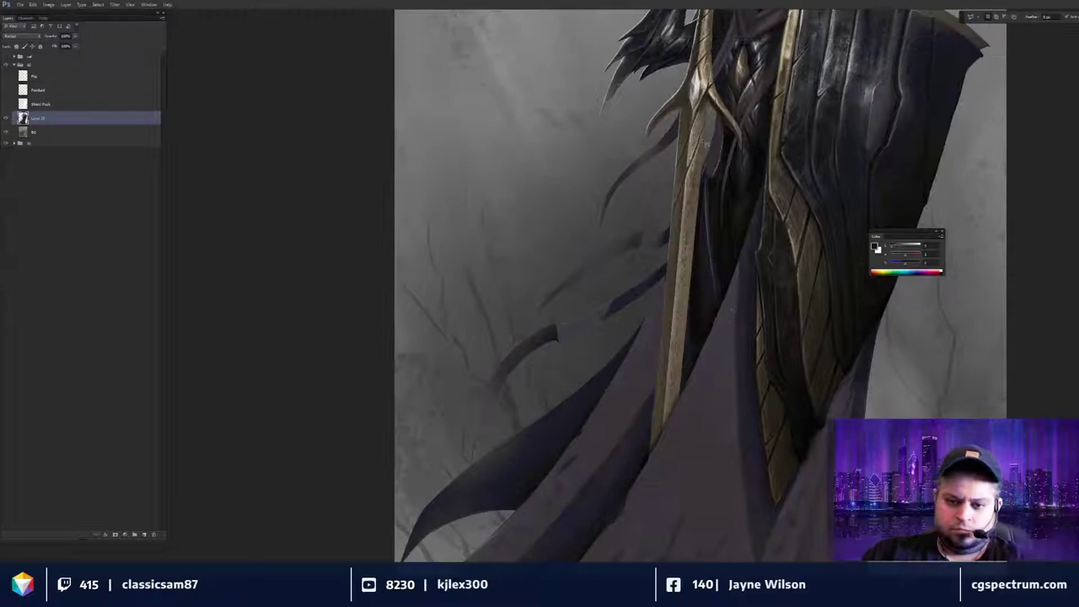
scroll(709, 140, up, 1)
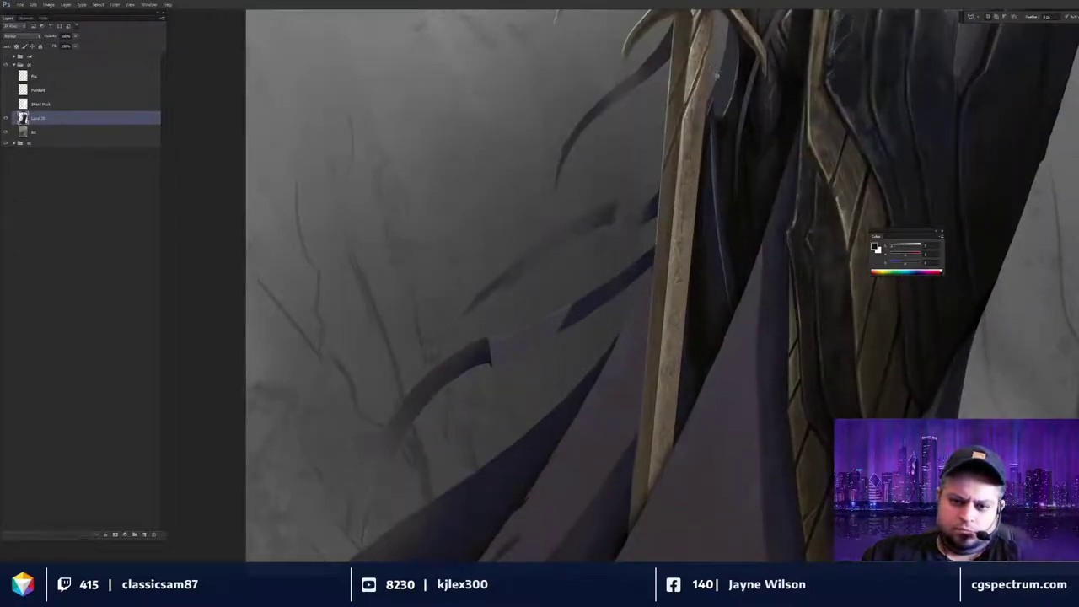
mouse_move(717, 75)
mouse_down()
mouse_move(675, 452)
mouse_move(631, 543)
mouse_up()
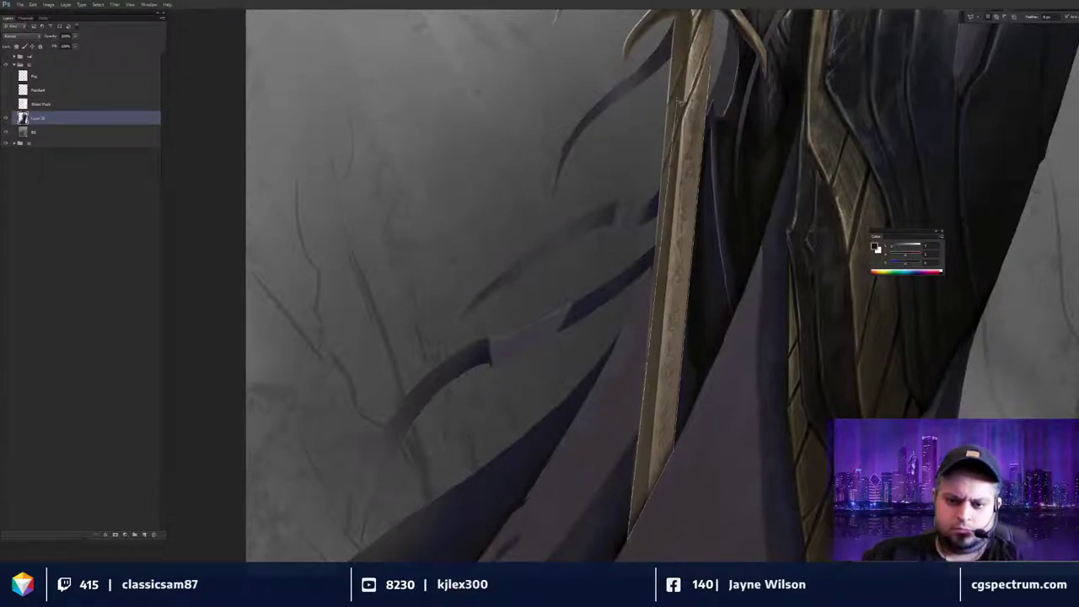
click(712, 68)
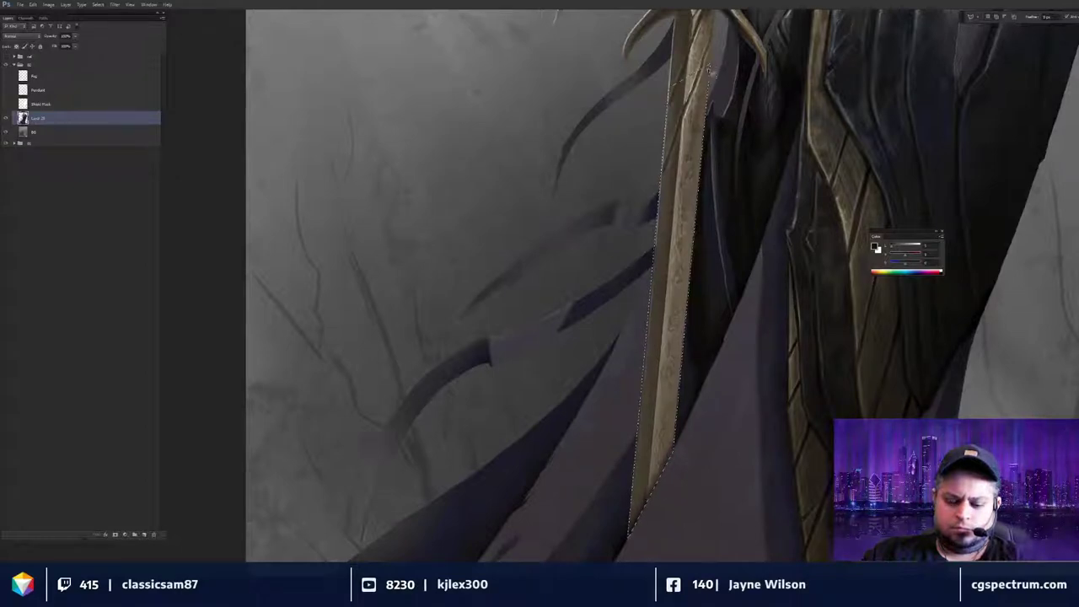
key(ctrl+shift+n)
key(Return)
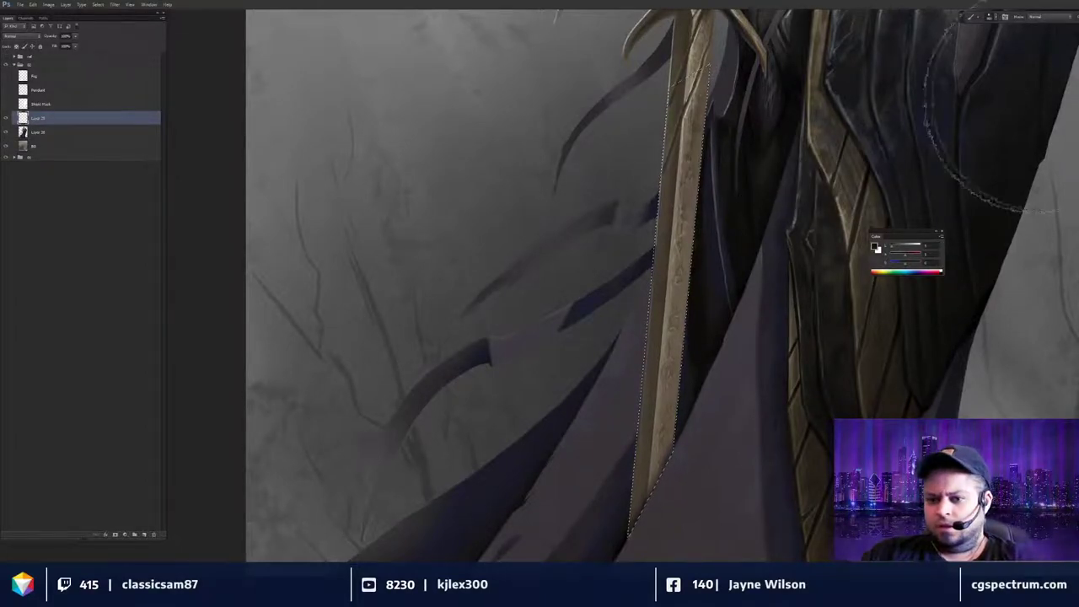
Sample the dark cape colour, hide the selection outline, and brush a soft shadow over the spear's lower end.
key(ctrl+minus)
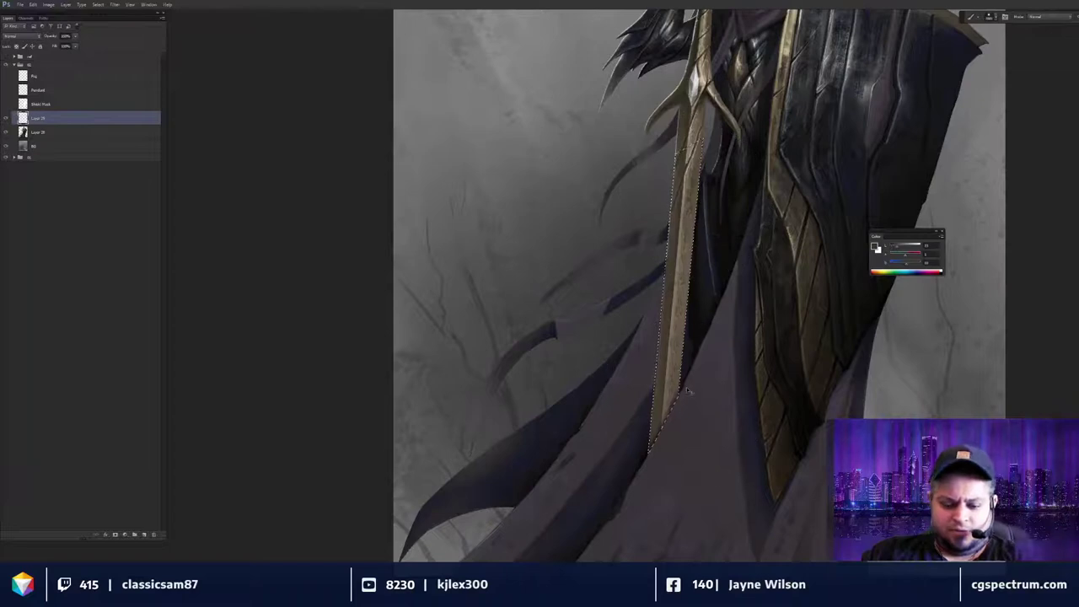
alt+click(686, 389)
key(ctrl+h)
drag(674, 428, 679, 413)
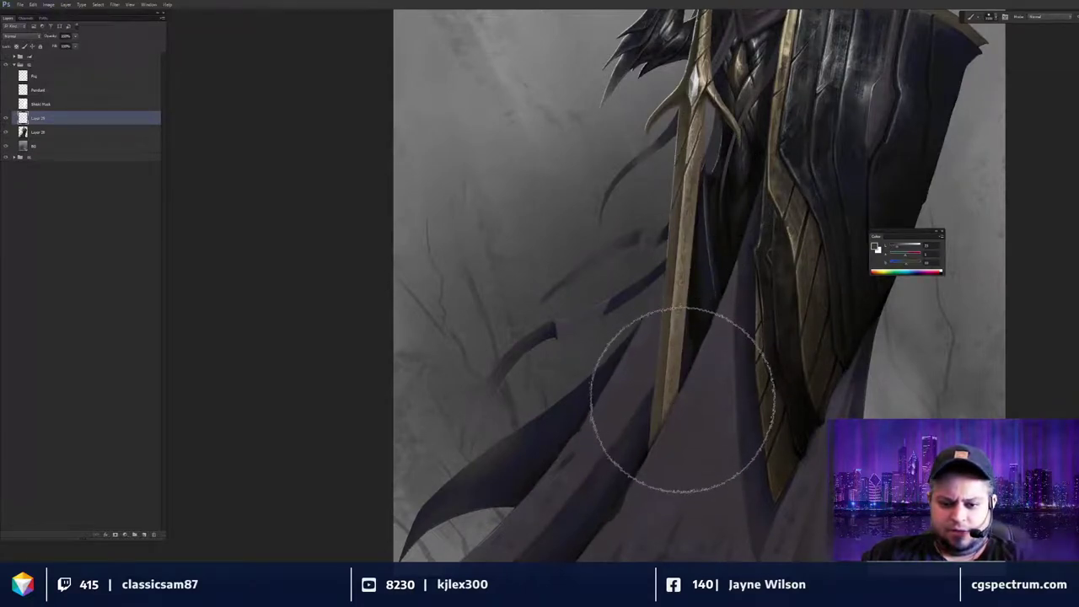
Set the shading layer's blend mode to Soft Light and darken the spear's lower end with black, checking the full figure.
click(22, 35)
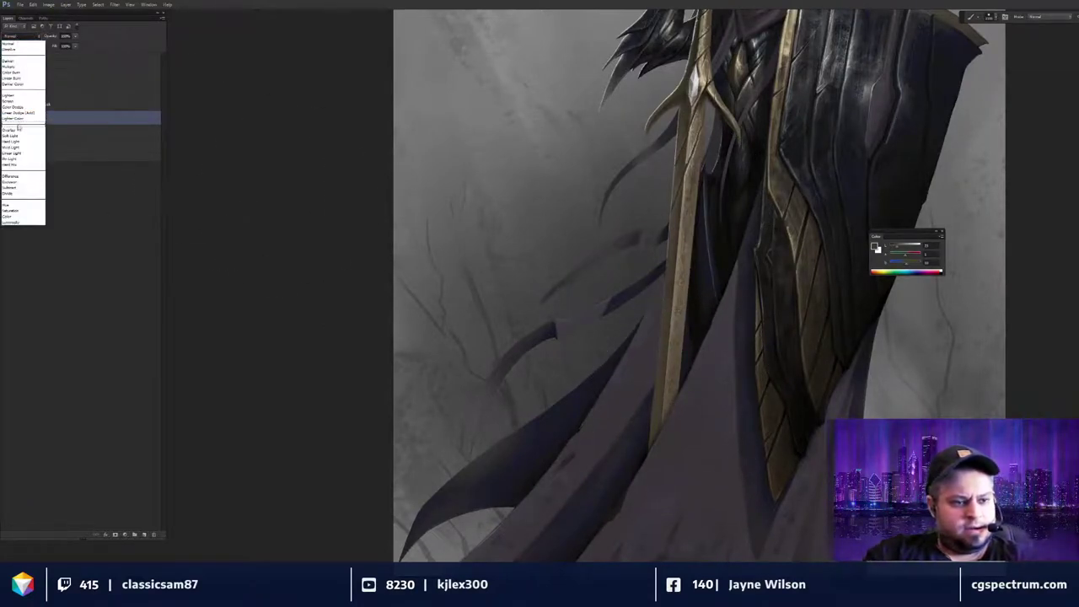
click(21, 133)
key(d)
mouse_move(677, 391)
mouse_down()
mouse_move(684, 326)
mouse_move(670, 440)
mouse_move(669, 273)
mouse_move(673, 413)
mouse_up()
key(ctrl+0)
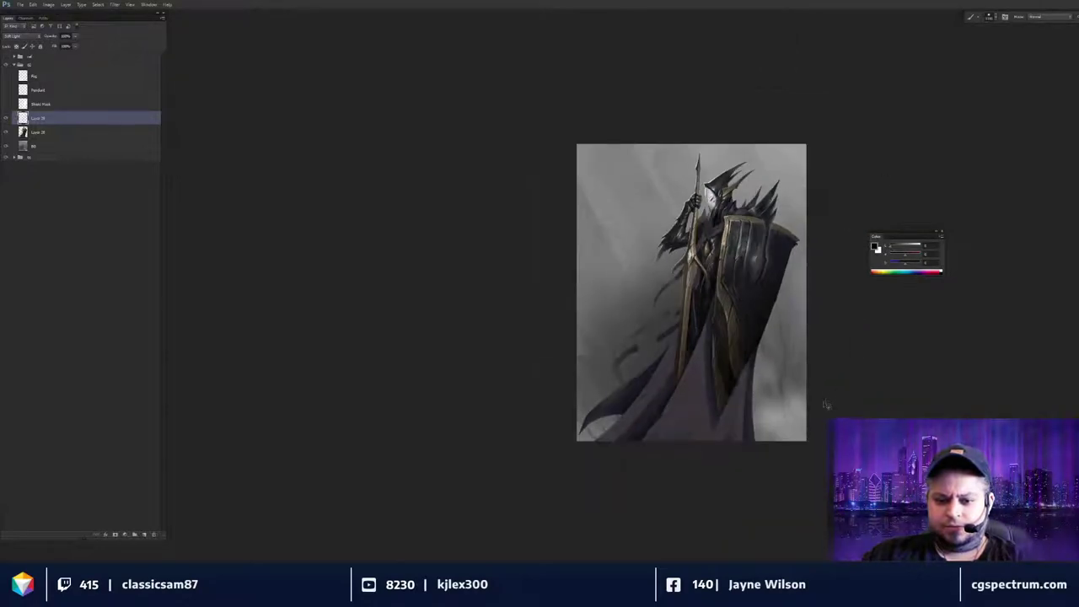
key(ctrl+plus)
drag(768, 350, 750, 326)
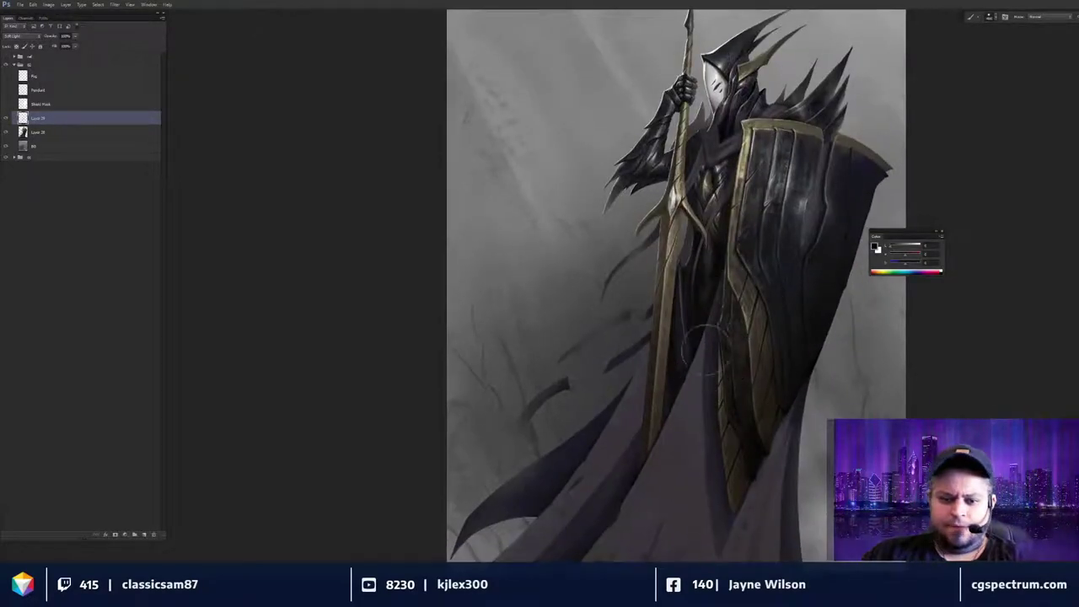
Compare the spear with and without the shading layer, merge it into the figure layer, and check the whole painting.
click(6, 118)
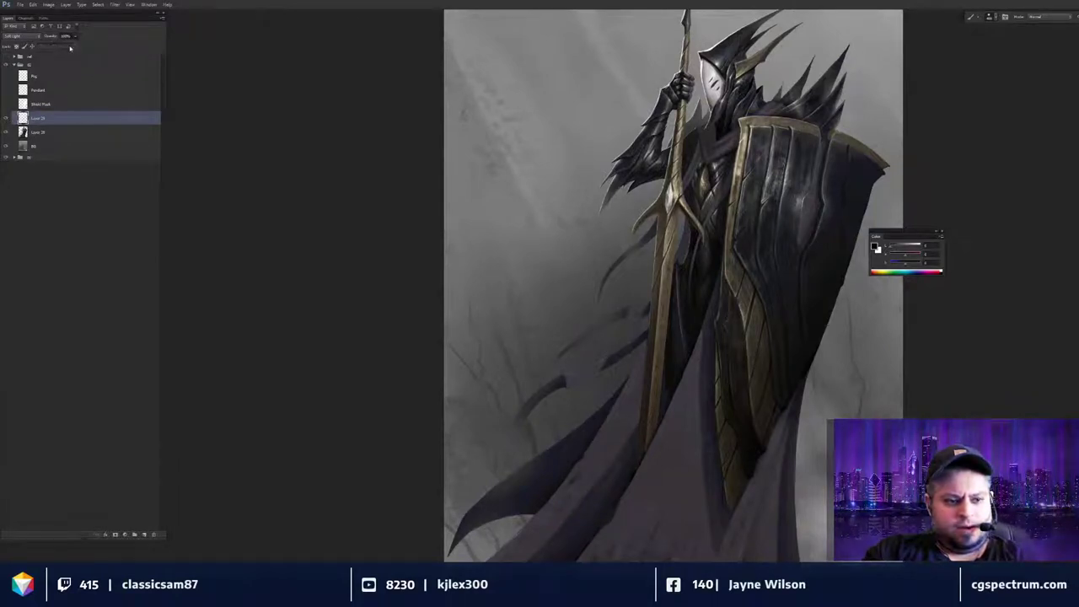
shift+click(42, 126)
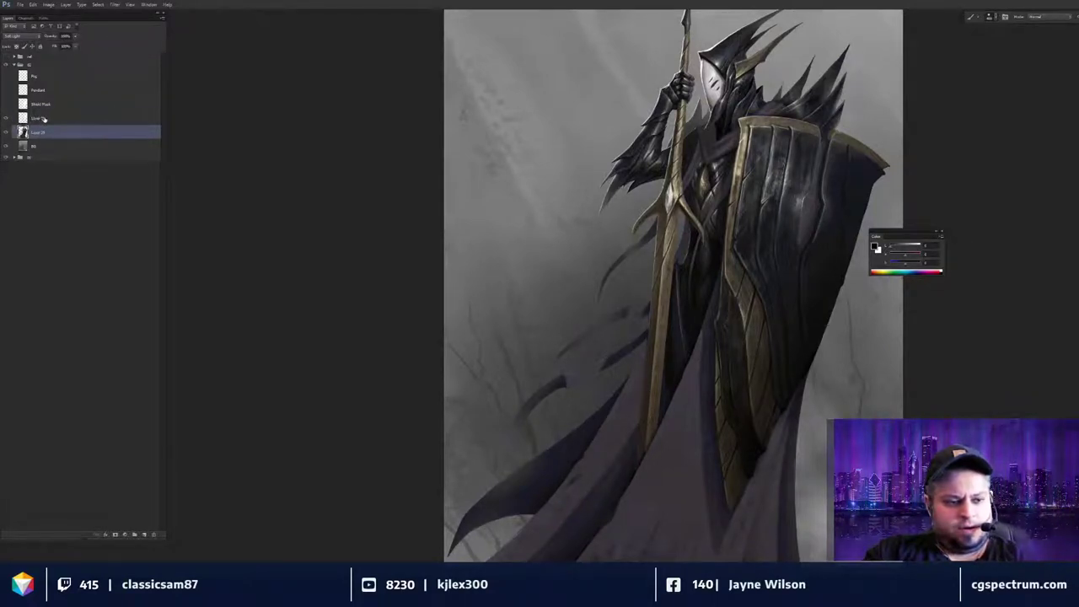
key(ctrl+e)
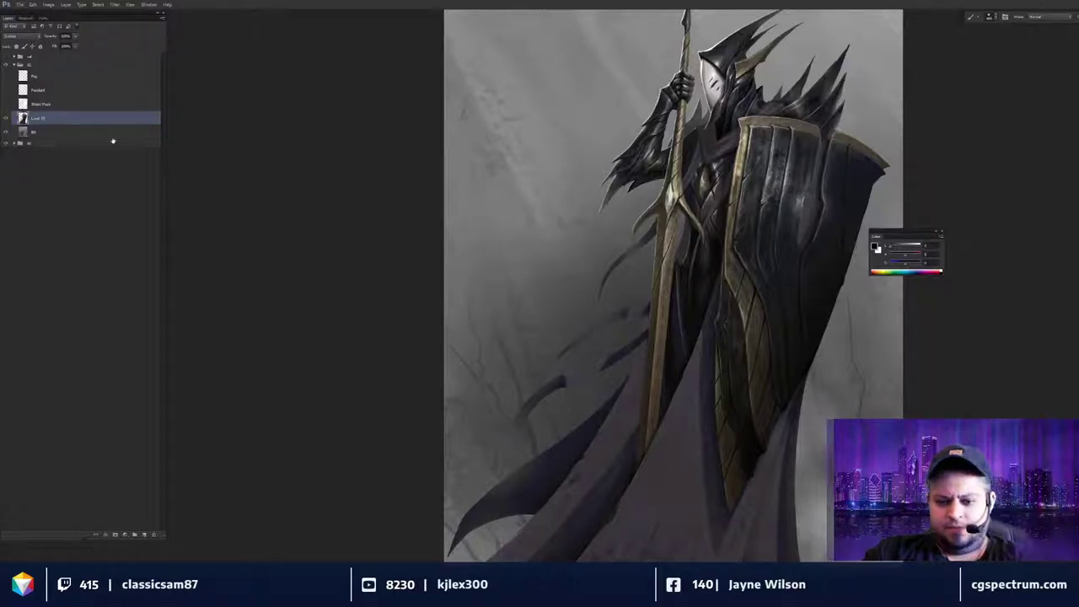
key(ctrl+minus)
drag(792, 418, 770, 425)
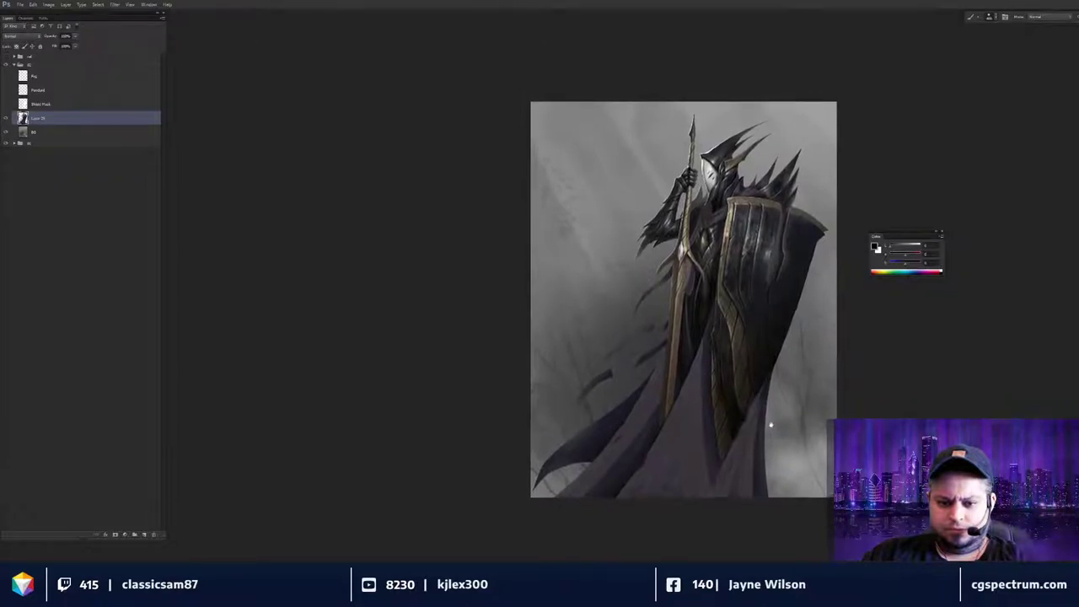
Brush thin light highlights with white along the upper edge of the curved cloth strip behind the spear's guard.
key(ctrl+plus)
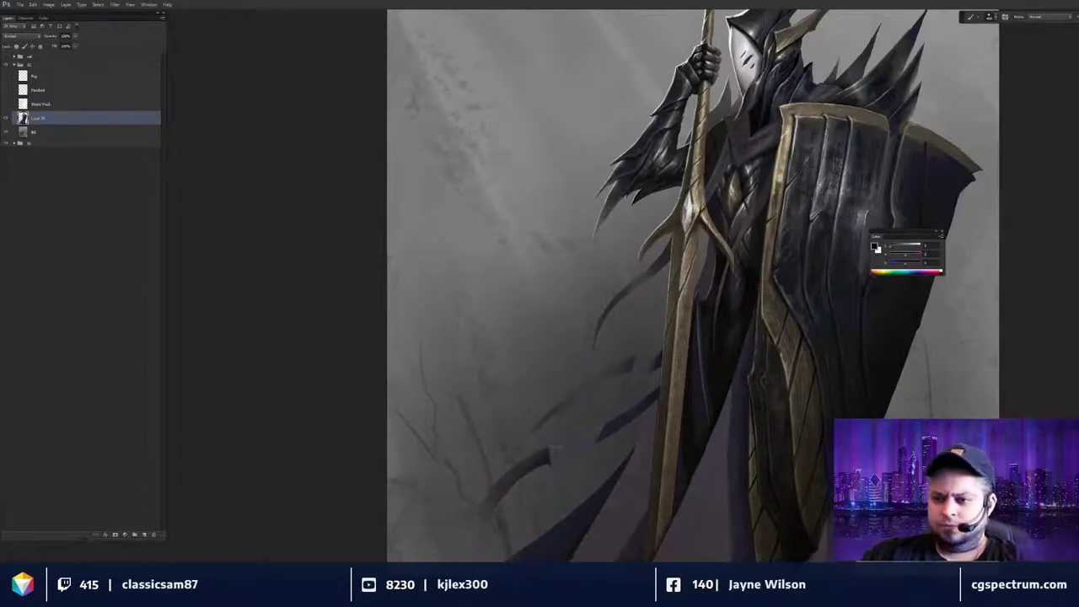
key(ctrl+plus)
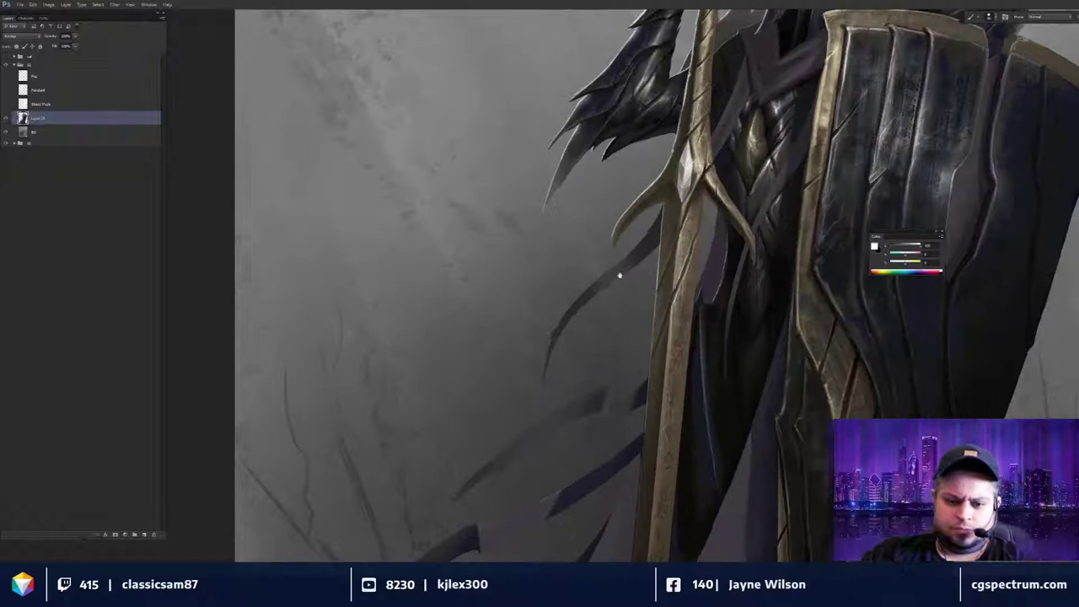
key(ctrl+plus)
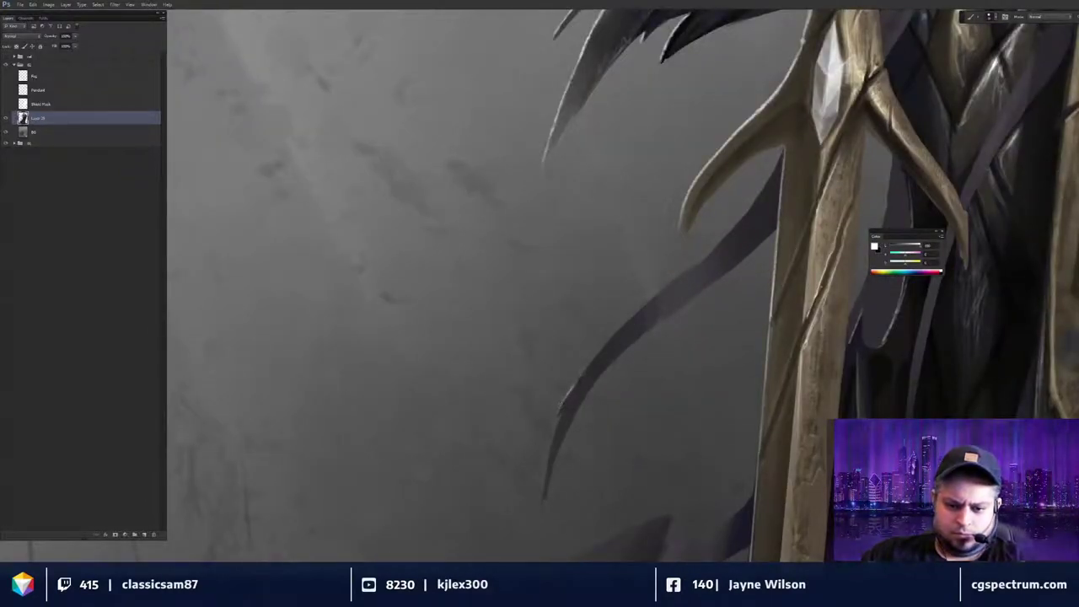
drag(600, 347, 710, 254)
drag(719, 249, 664, 323)
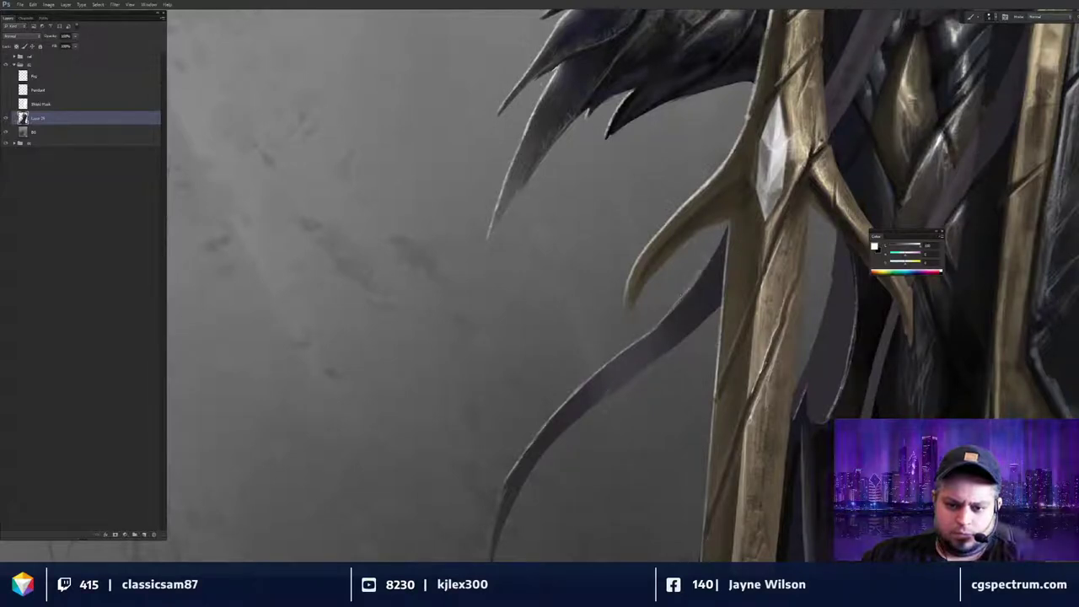
drag(702, 271, 715, 252)
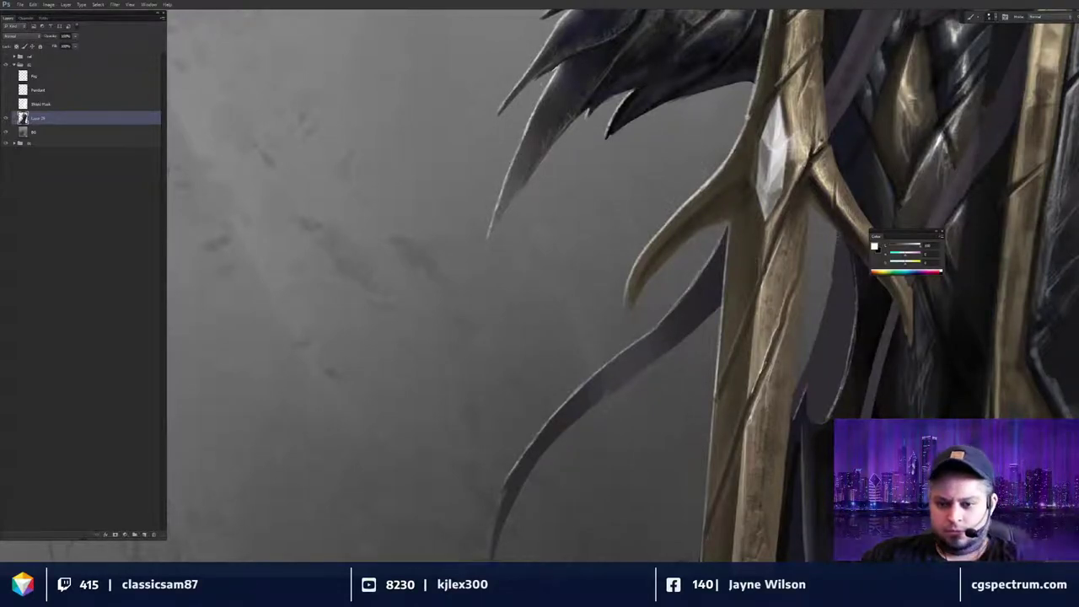
Brush a thin white highlight along the edge of the hanging cloth behind the spear's guard and check the whole figure.
drag(830, 289, 835, 254)
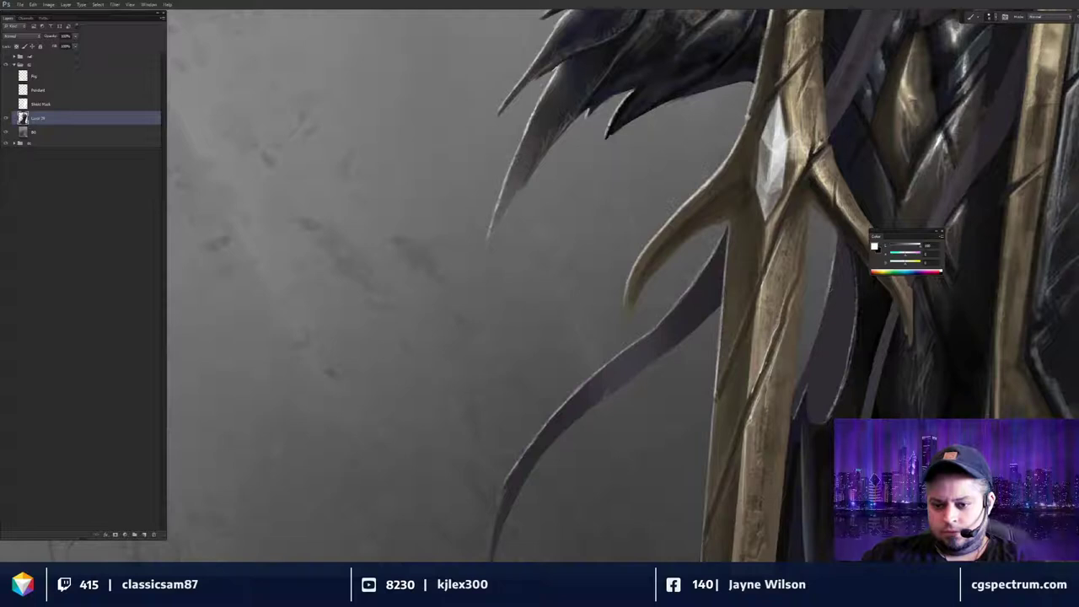
drag(805, 370, 813, 346)
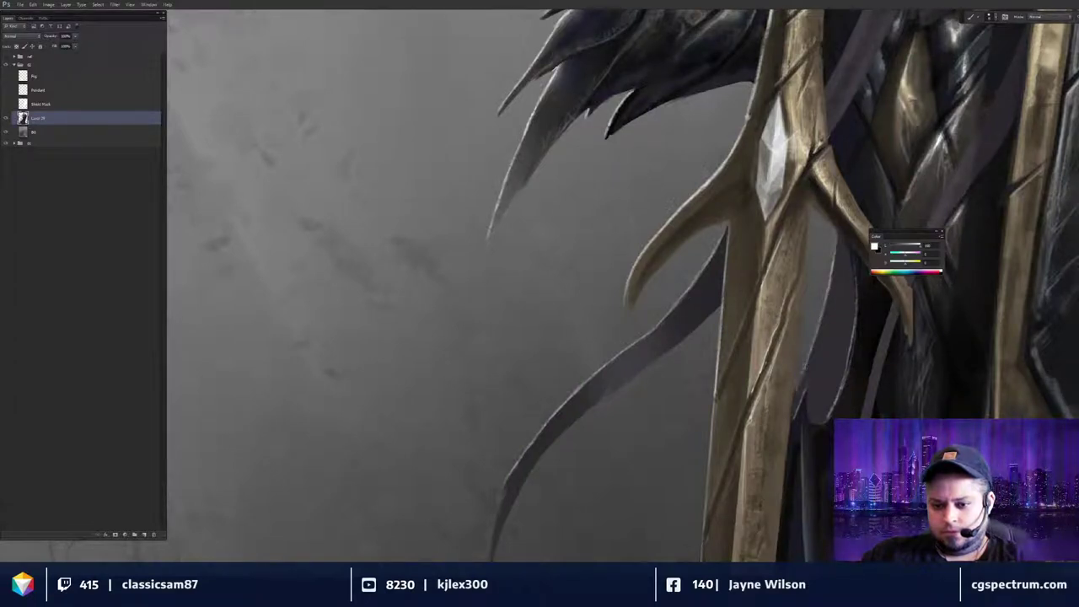
key(ctrl+minus)
key(ctrl+minus)
key(ctrl+minus)
key(ctrl+minus)
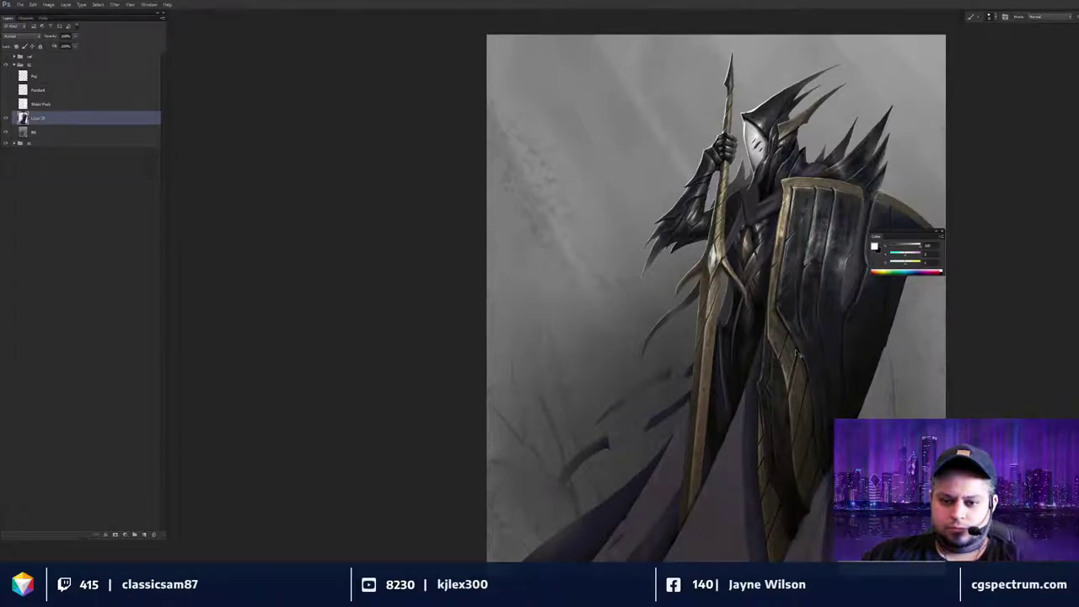
Sample a dark cloth colour and paint the pointed tip of the middle torn strip beside the spear shaft.
key(ctrl+plus)
key(ctrl+plus)
key(ctrl+plus)
key(ctrl+plus)
drag(703, 468, 759, 191)
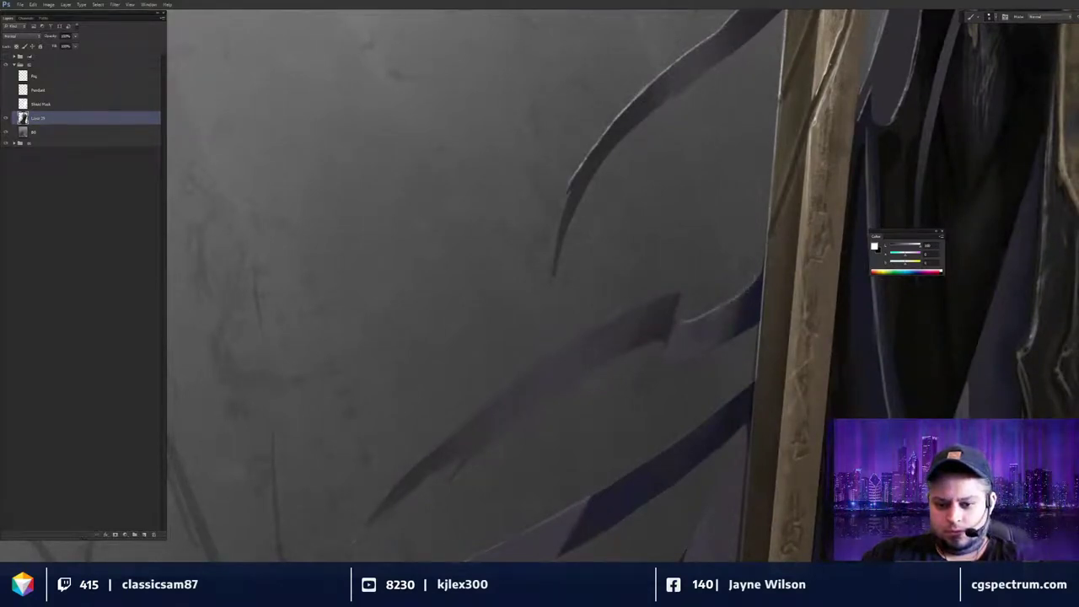
drag(662, 339, 746, 276)
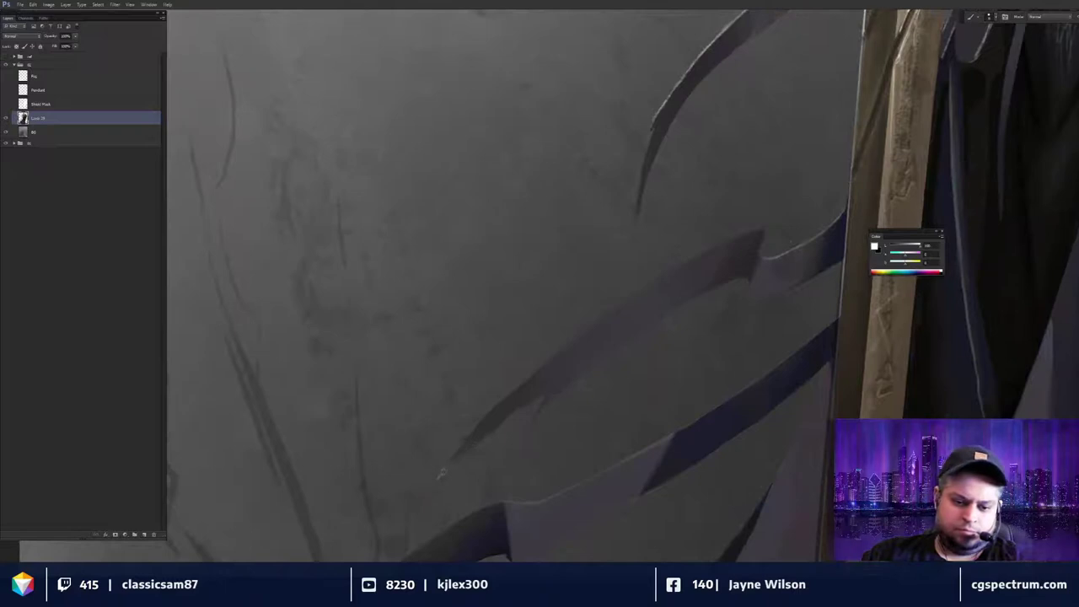
drag(455, 454, 496, 424)
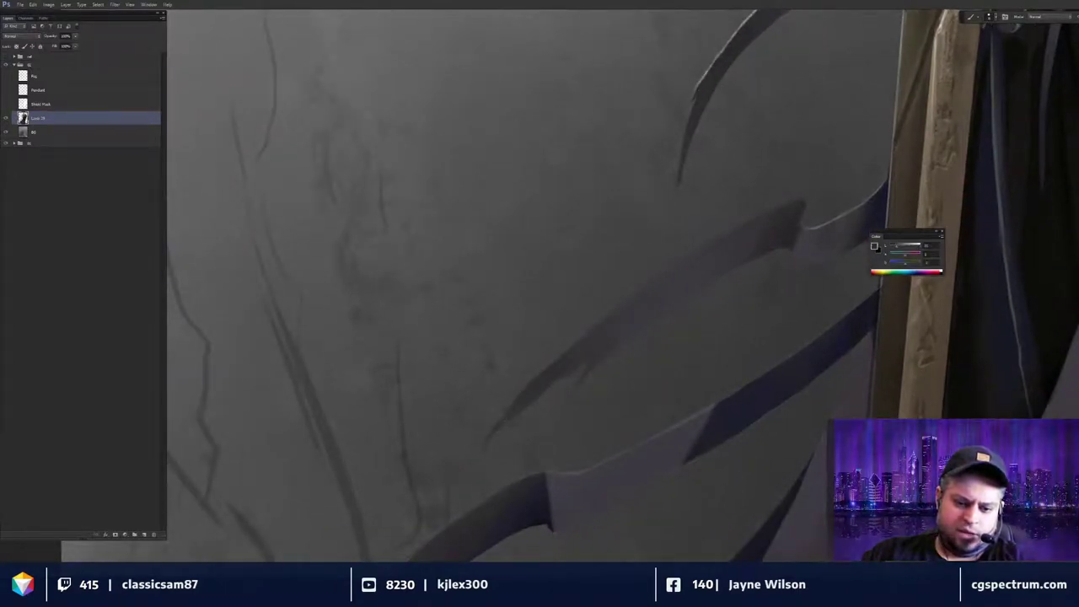
Brush a thin white highlight along the upper edge of the middle torn strip, from its tip to the fold.
drag(620, 442, 618, 459)
key(d)
key(x)
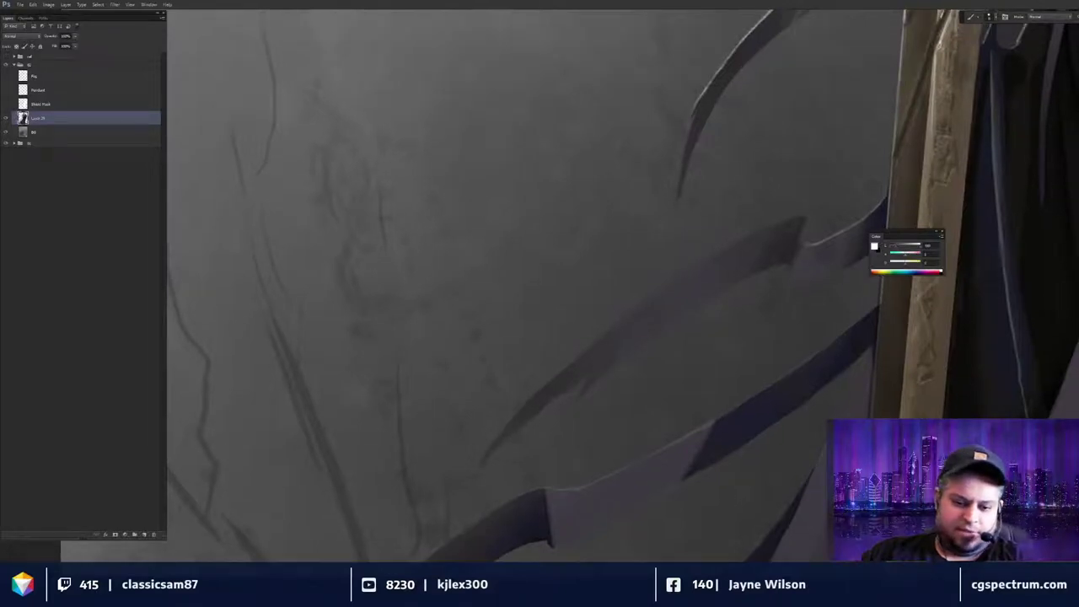
drag(519, 423, 516, 429)
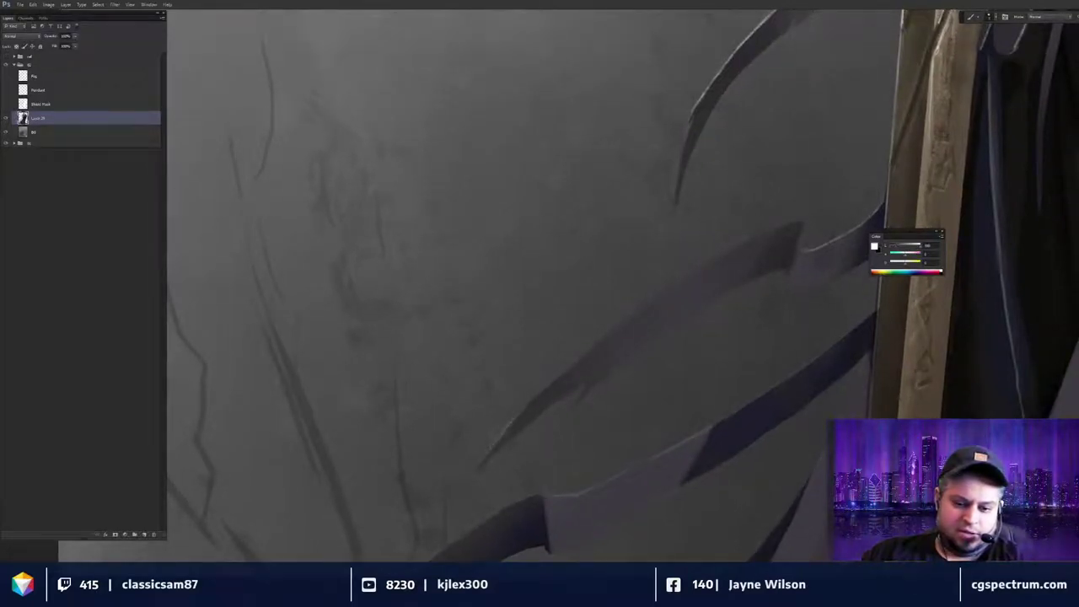
drag(607, 339, 566, 378)
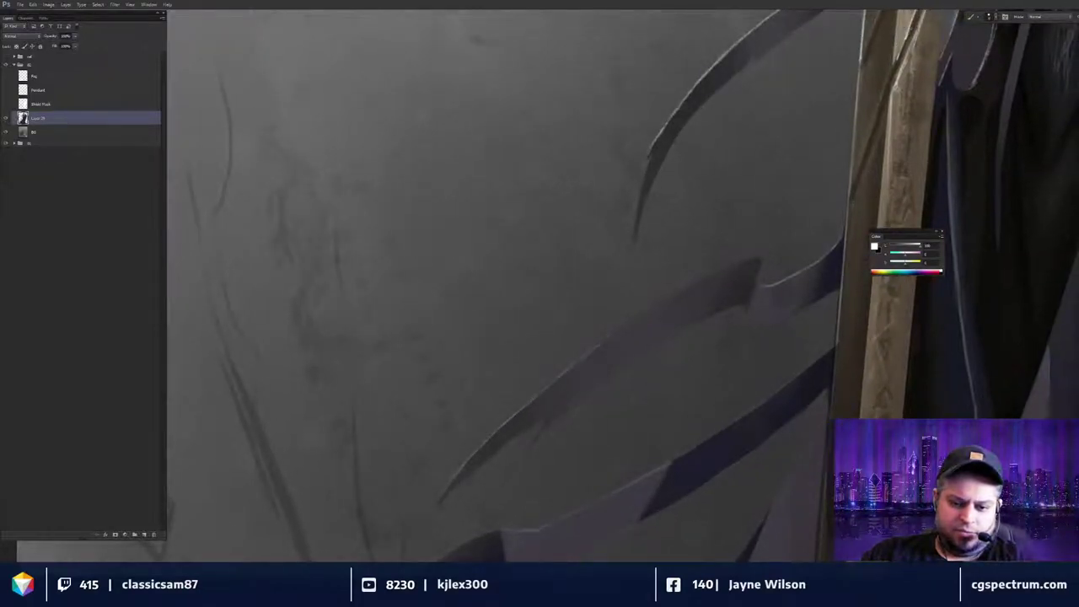
mouse_move(635, 329)
mouse_down()
mouse_move(607, 349)
mouse_move(619, 333)
mouse_up()
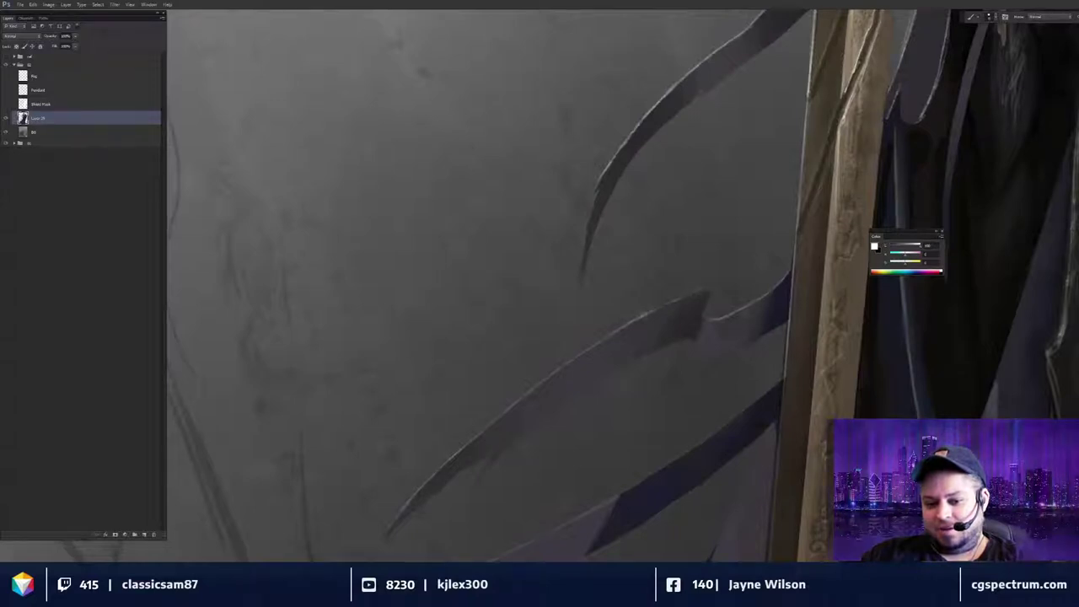
key(ctrl+minus)
key(ctrl+minus)
key(ctrl+minus)
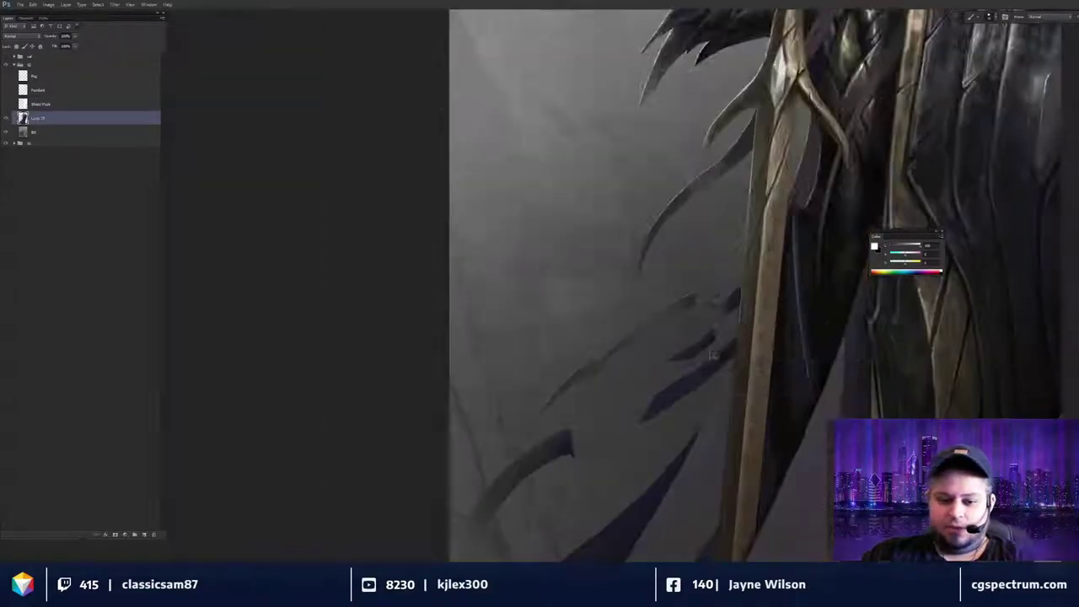
Brush a thin white highlight along the upper edge of the lower strip's dark section beside the spear, checking the full painting.
scroll(706, 412, up, 4)
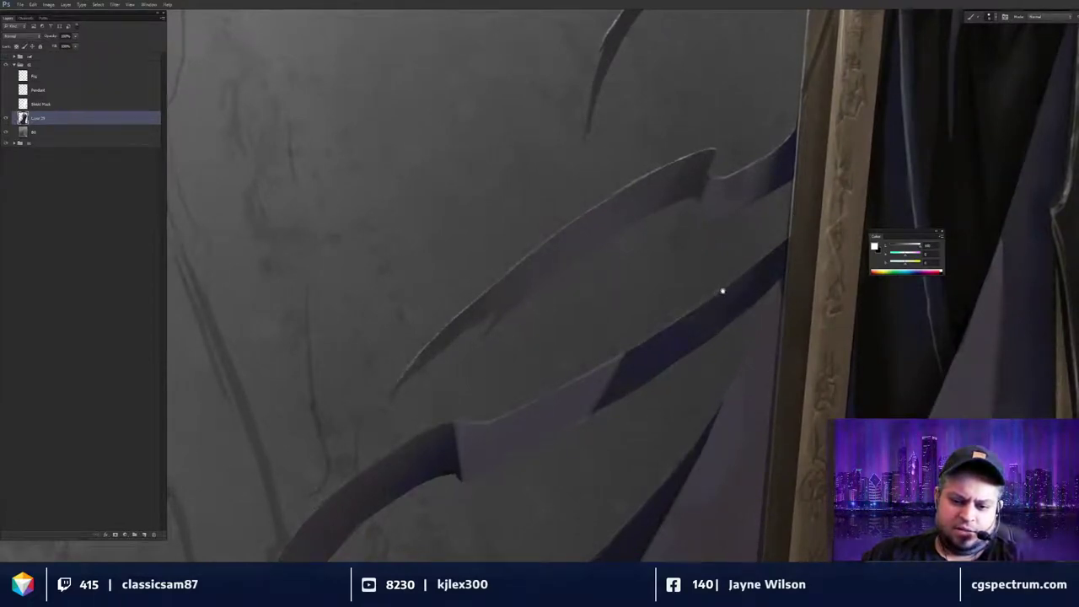
drag(721, 291, 688, 322)
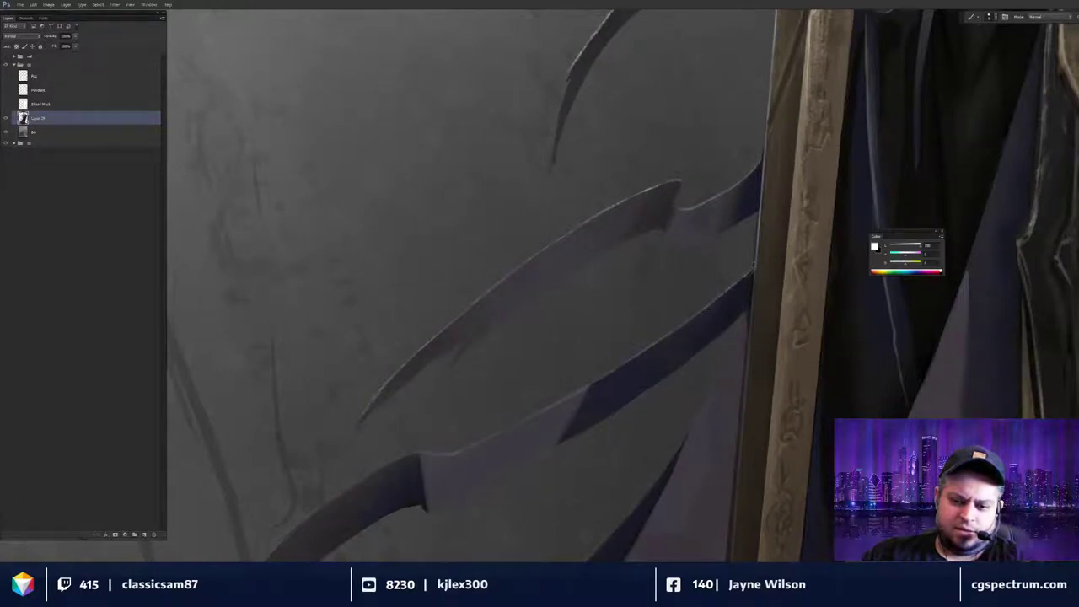
drag(760, 243, 744, 286)
key(ctrl+minus)
key(ctrl+minus)
key(ctrl+minus)
key(ctrl+minus)
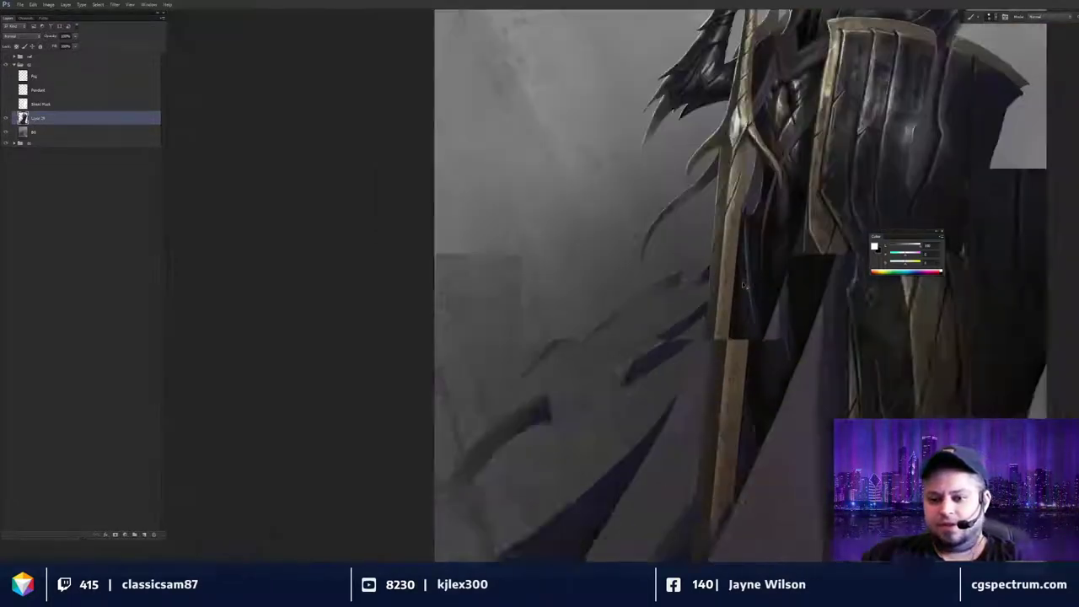
scroll(621, 396, down, 2)
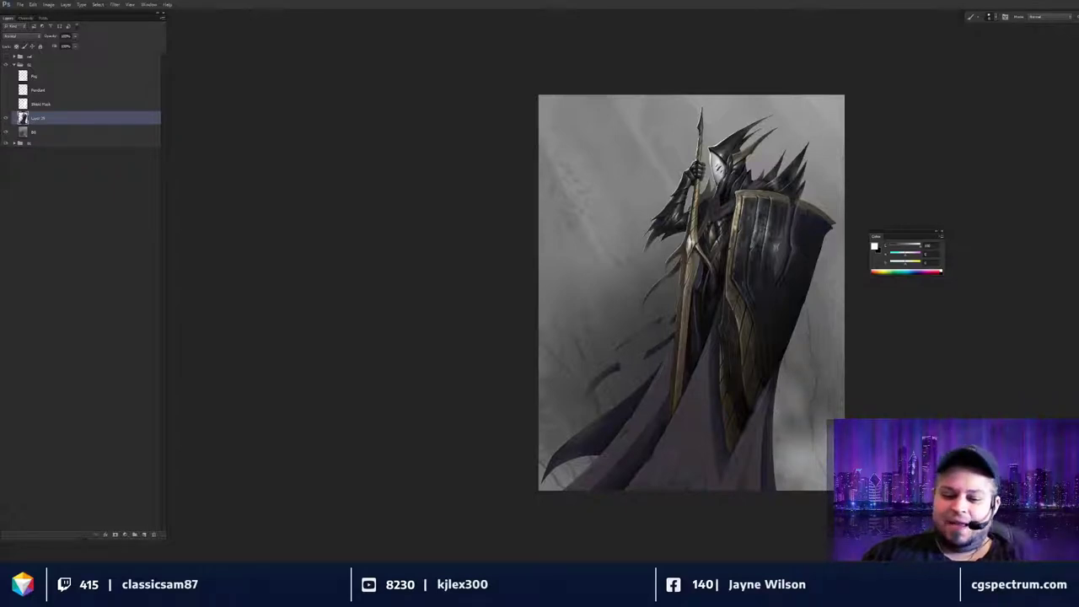
Sample the dark cloth colour and touch up the end of the lower strip where it meets the spear shaft.
scroll(663, 397, up, 5)
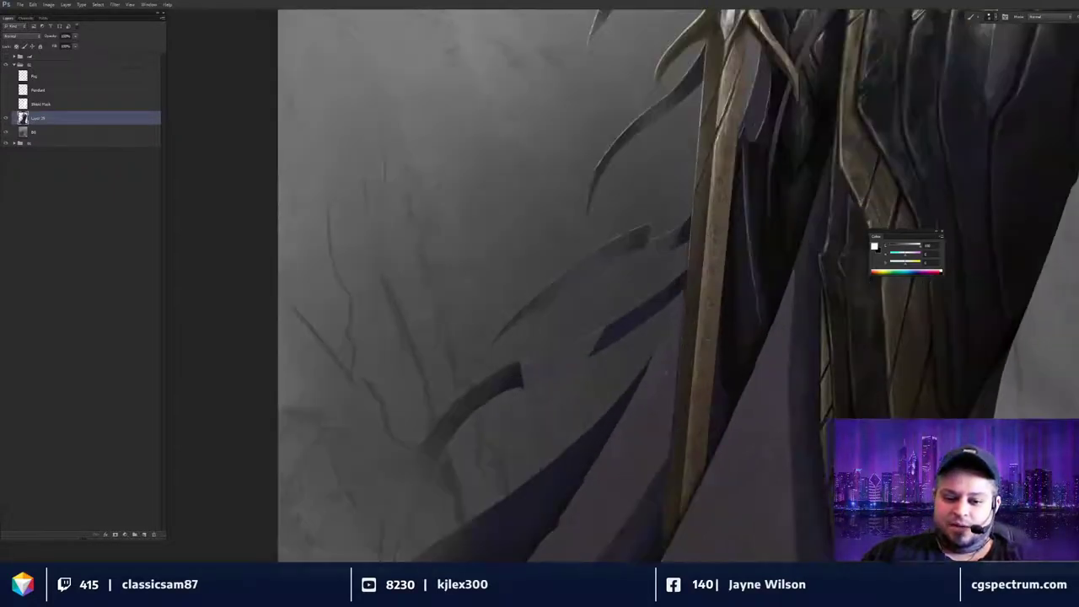
drag(663, 312, 695, 267)
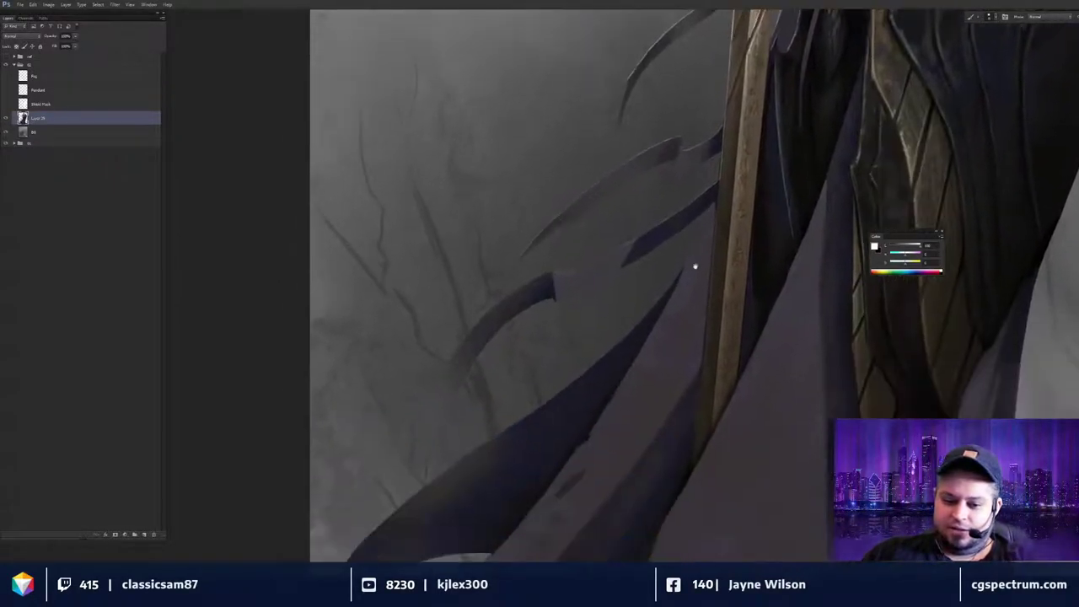
scroll(690, 313, up, 5)
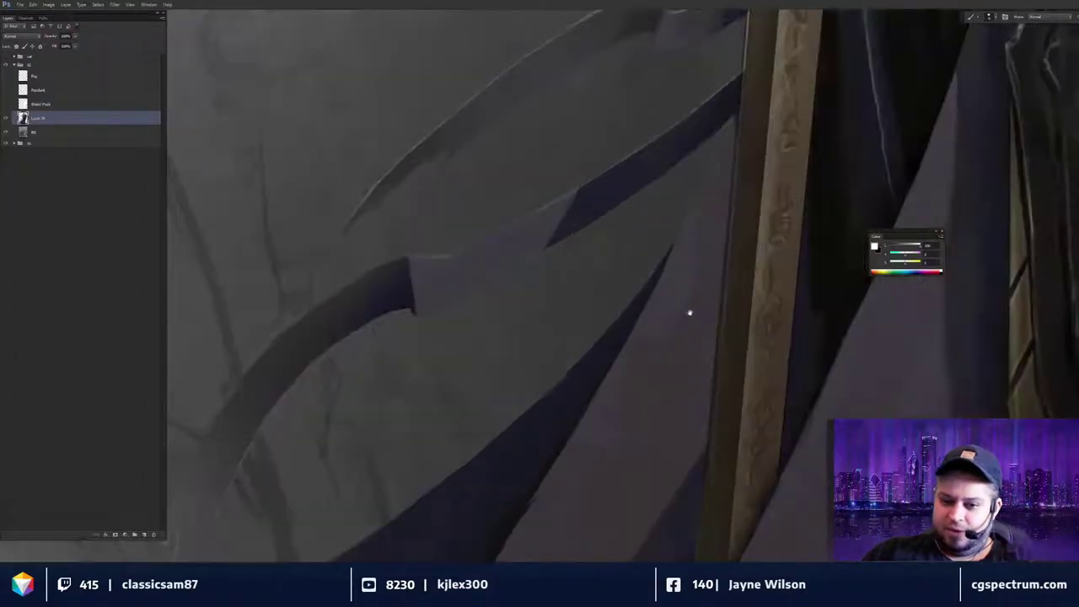
alt+click(737, 275)
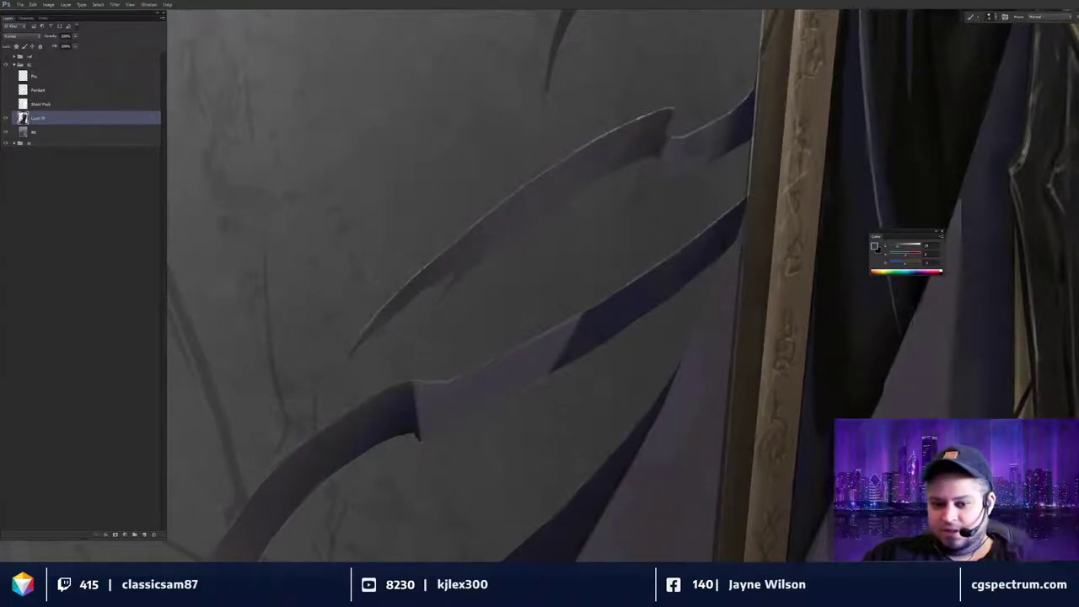
drag(697, 410, 730, 209)
key(ctrl+minus)
key(ctrl+minus)
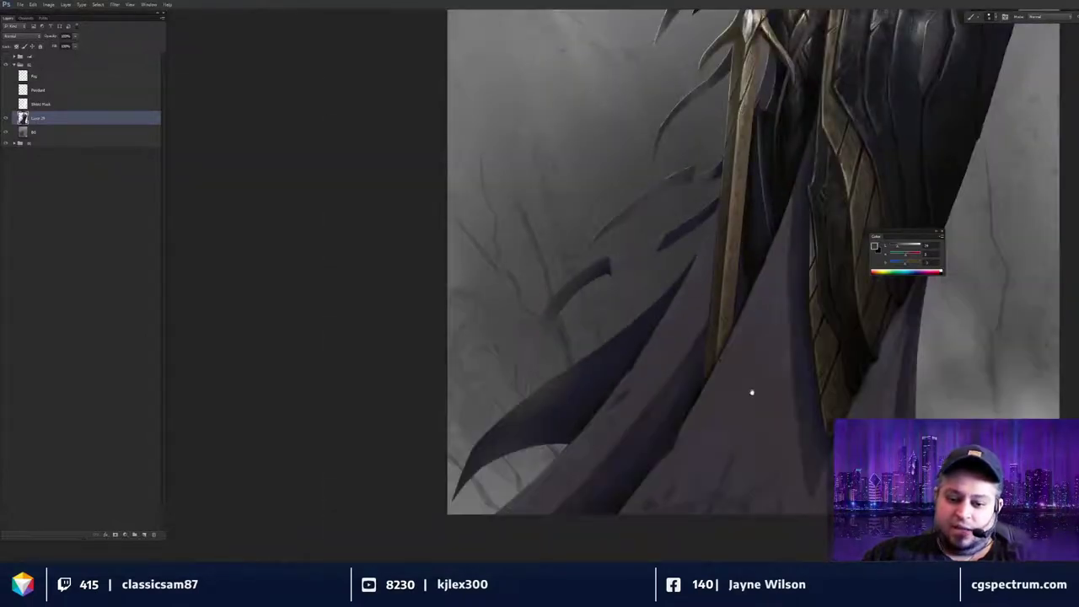
Clean up the edges of the cape's pointed lower-left corner with the dark cloth colour.
drag(751, 392, 735, 276)
drag(667, 359, 795, 329)
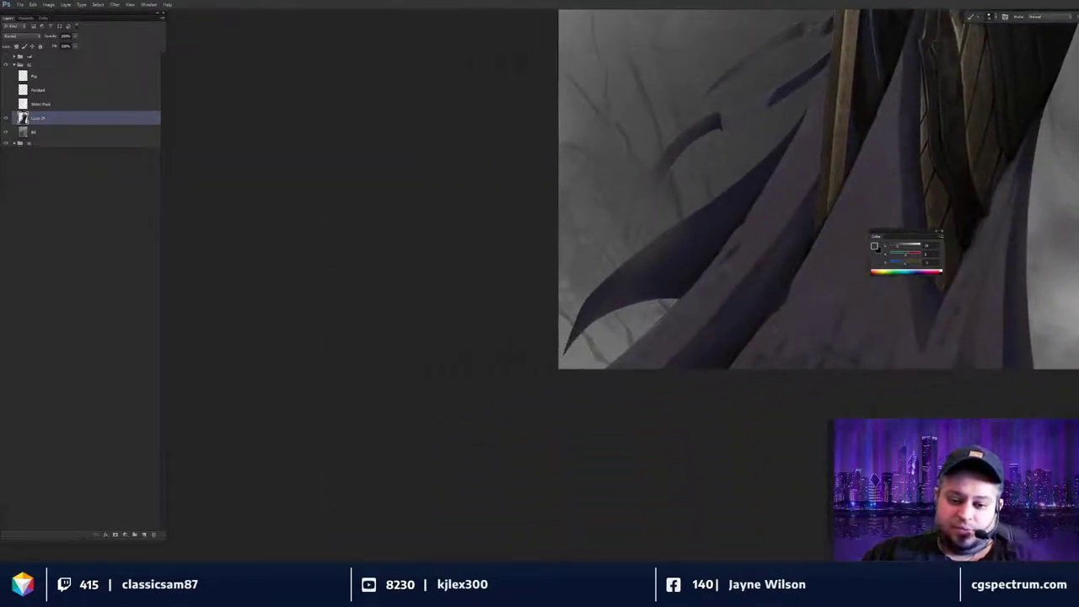
key(ctrl+plus)
key(ctrl+plus)
drag(616, 368, 660, 322)
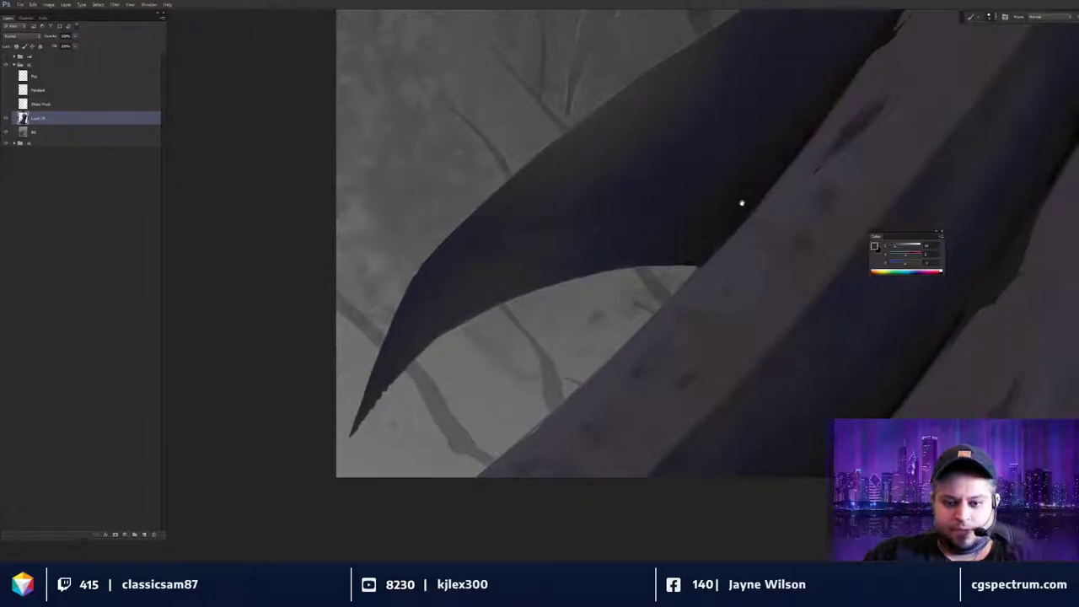
Shape the faded tail of the lower curved strip above the cape with the Eraser.
drag(742, 203, 749, 351)
key(ctrl+minus)
key(ctrl+plus)
drag(767, 228, 860, 319)
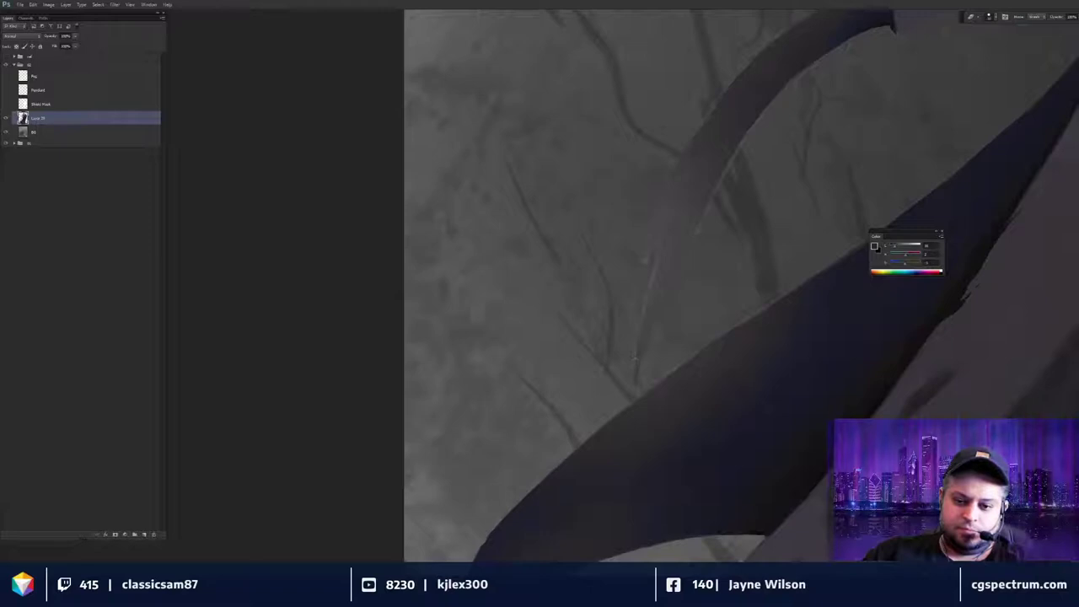
drag(716, 204, 634, 368)
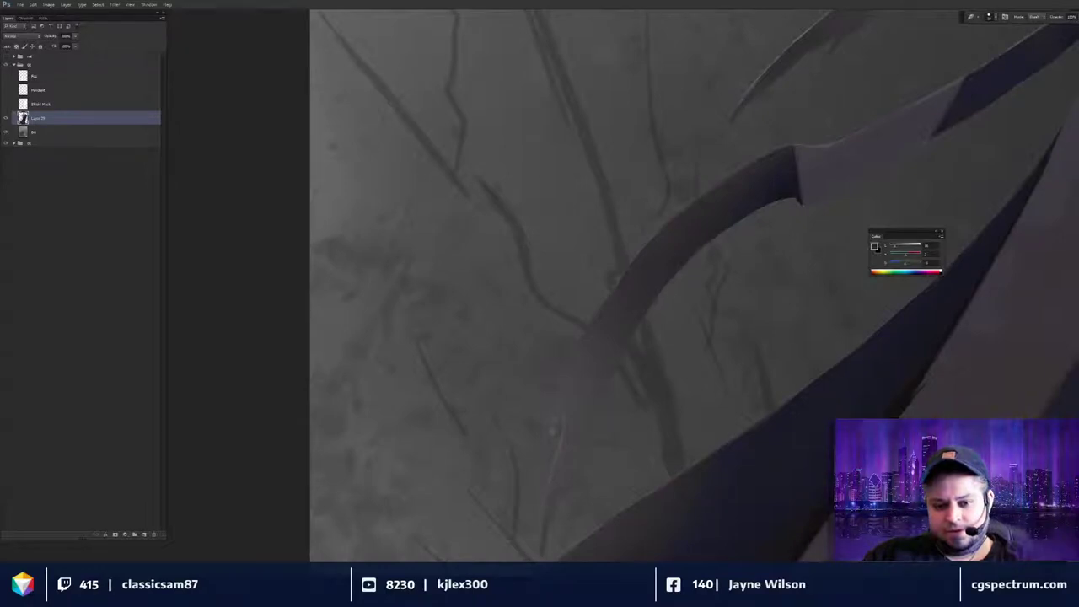
drag(770, 189, 627, 288)
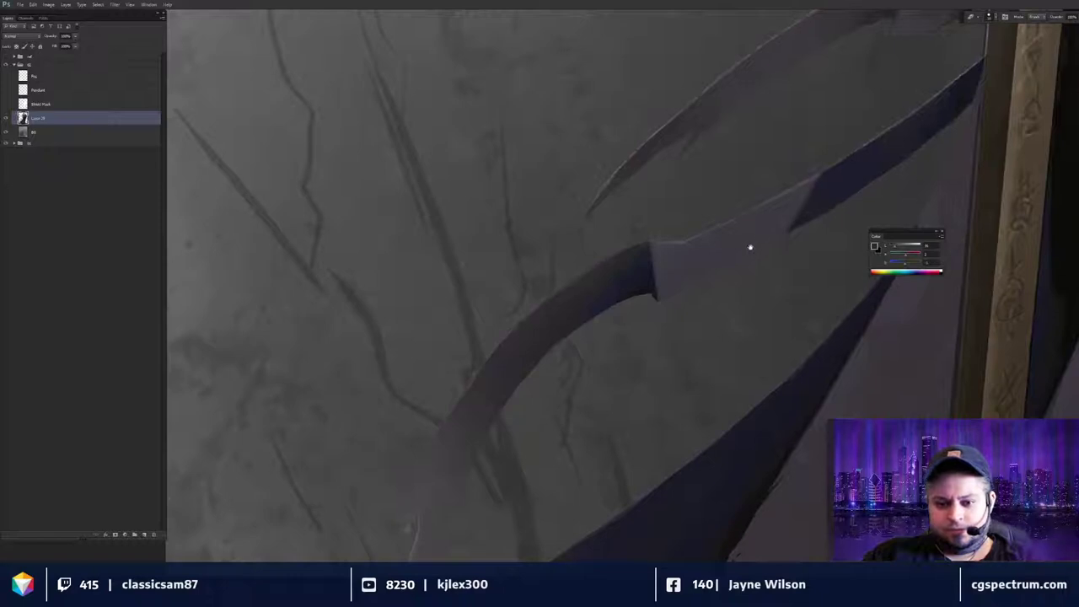
drag(750, 244, 812, 138)
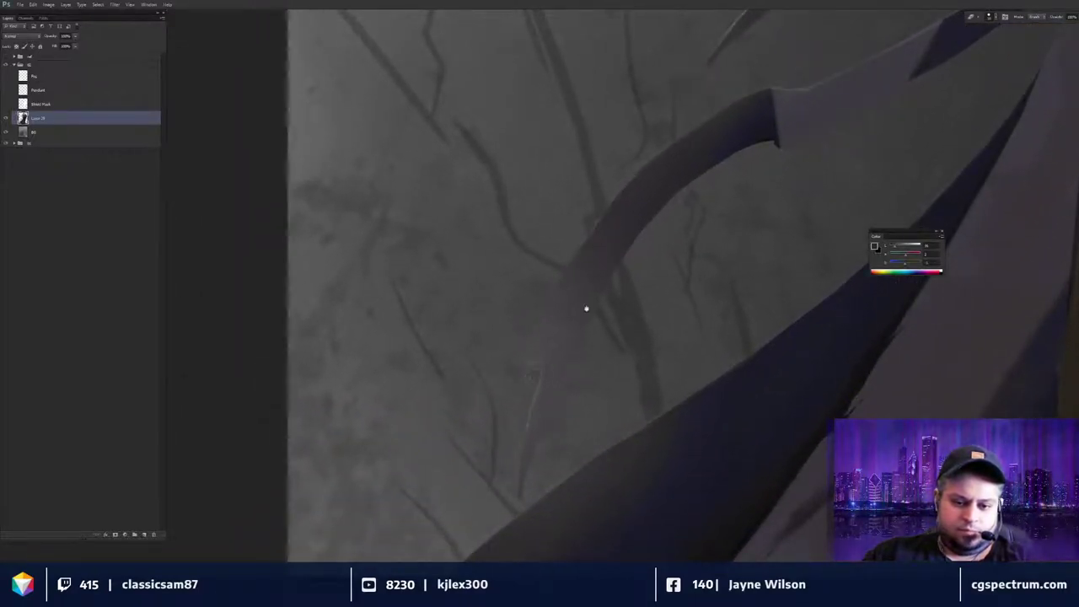
Brush a thin white highlight along the outer edge of the lower strip's curved section and tail, checking the full figure.
drag(587, 308, 587, 316)
key(b)
key(d)
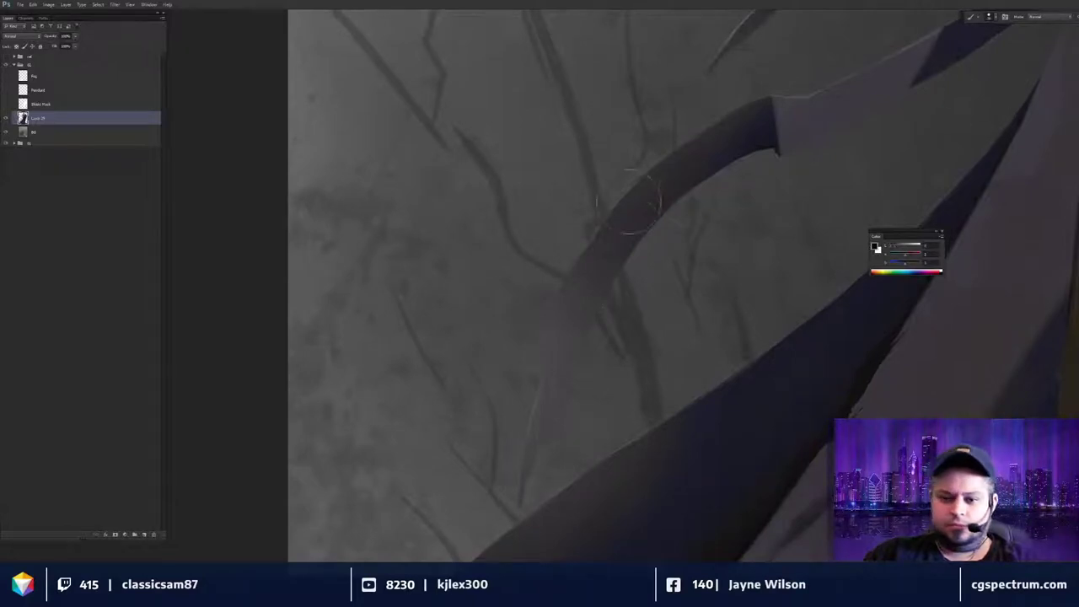
key(x)
drag(608, 260, 607, 283)
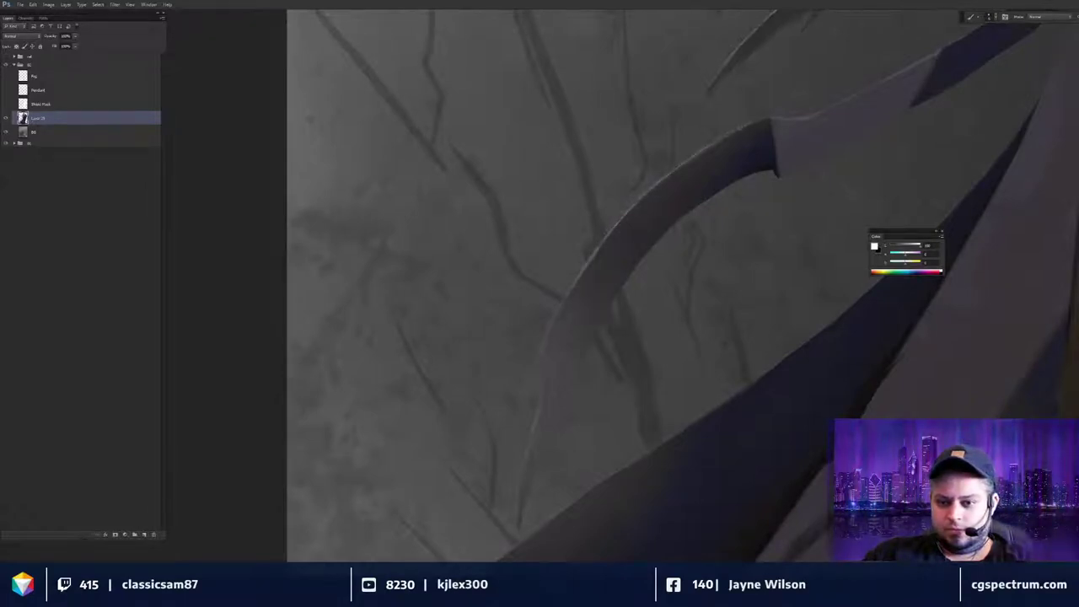
key(ctrl+minus)
key(ctrl+minus)
key(ctrl+minus)
key(ctrl+minus)
key(ctrl+minus)
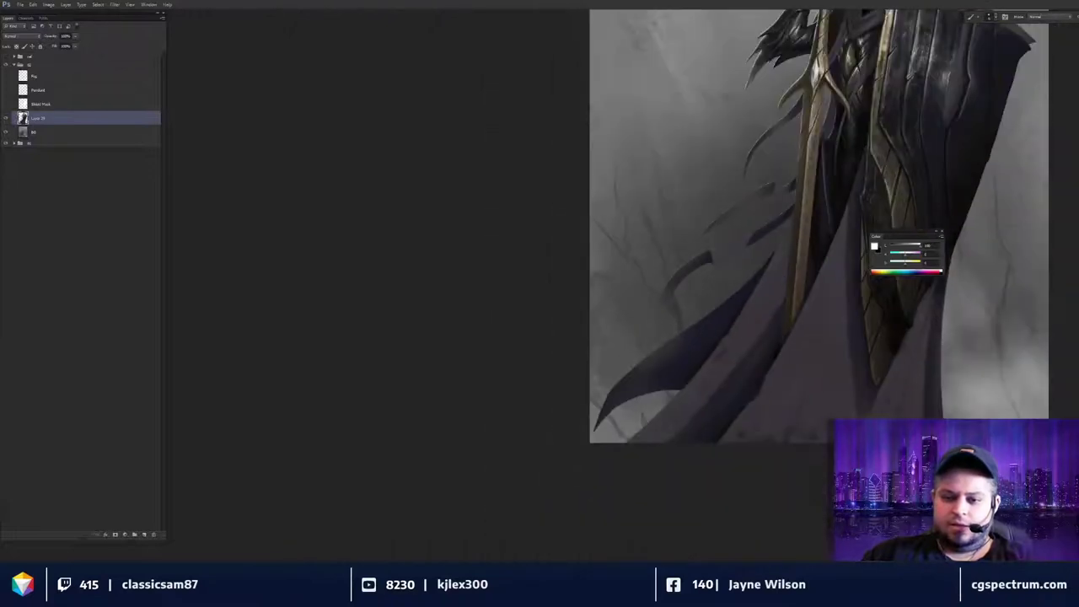
drag(792, 398, 766, 386)
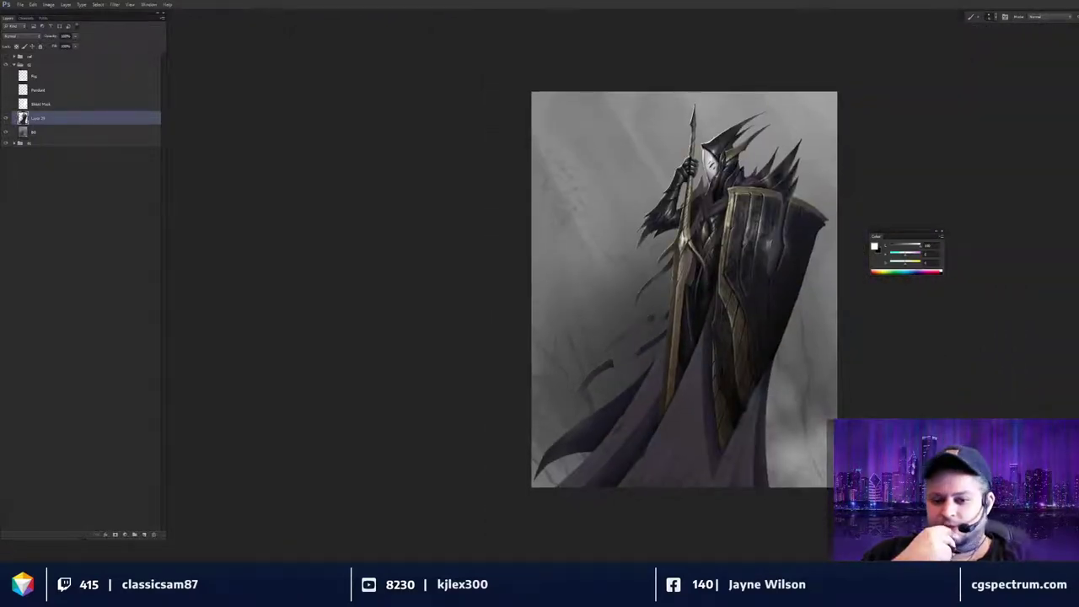
Brush white highlights along the upper edge of the lower strip's lighter section between its two folds.
scroll(732, 333, up, 5)
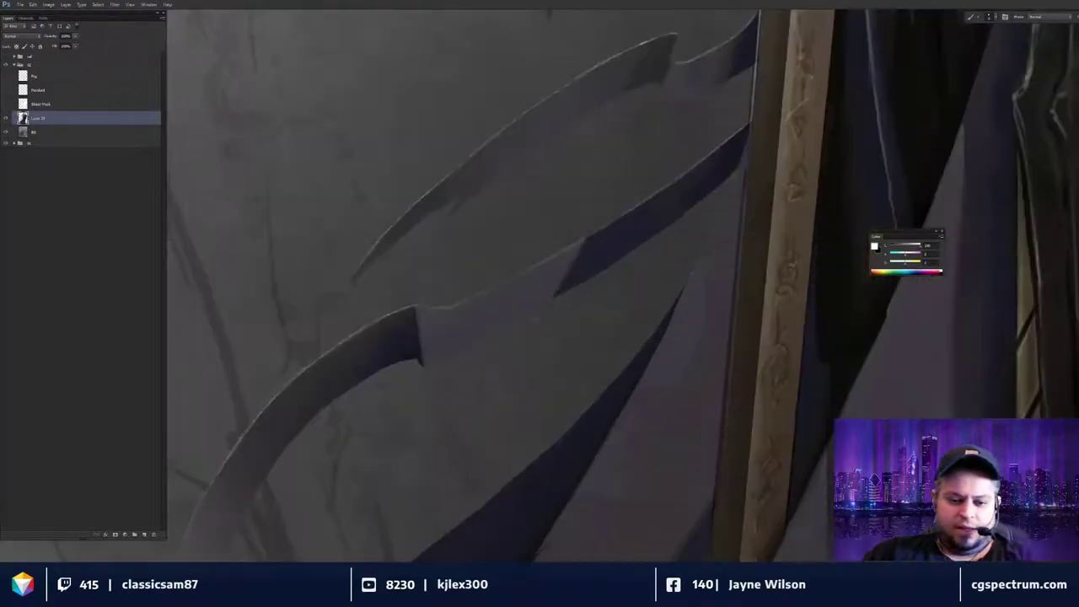
drag(472, 305, 665, 301)
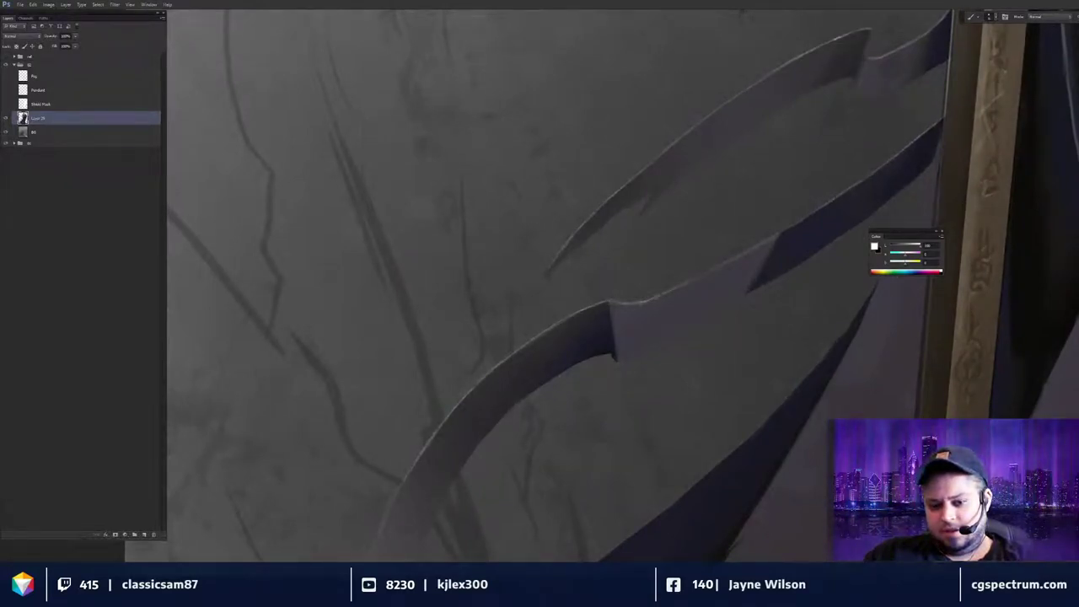
drag(779, 239, 706, 287)
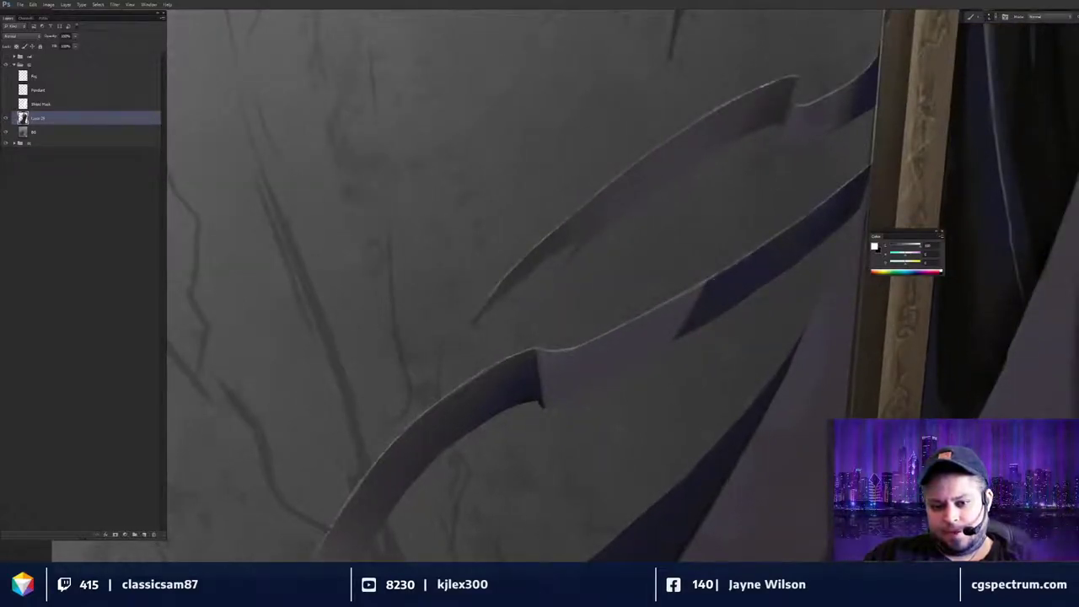
drag(620, 413, 618, 285)
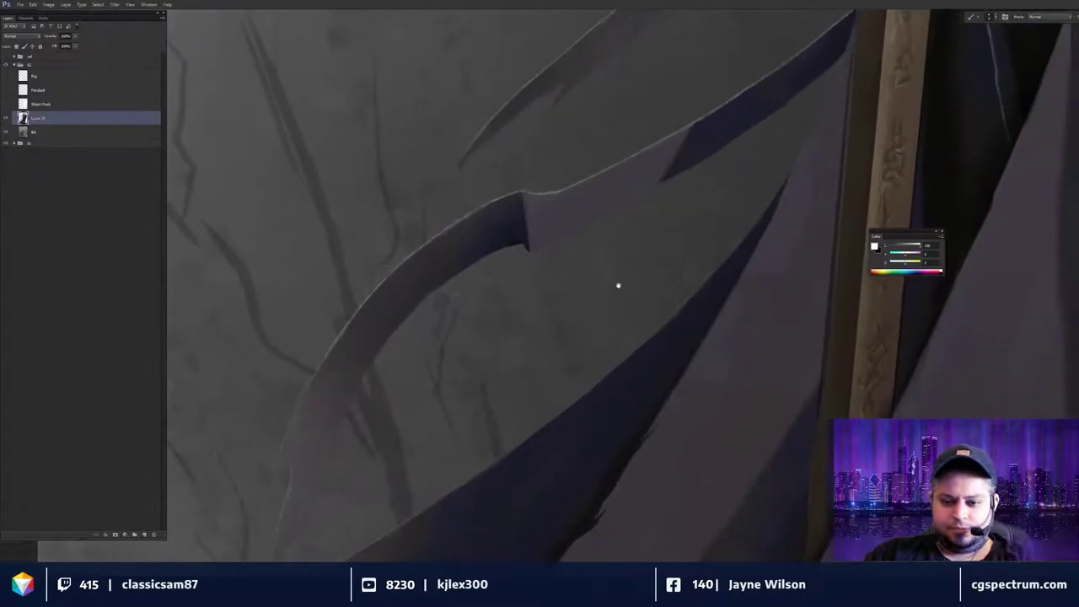
scroll(661, 340, down, 2)
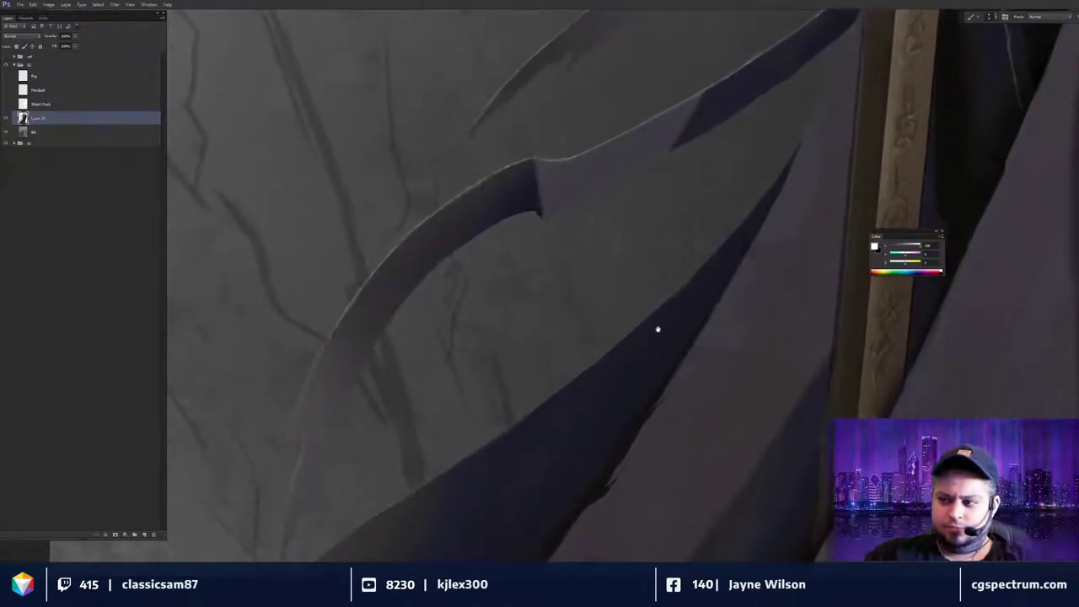
Brush a thin white highlight along the upper edge of the cape's dark fold beside the spear and check the whole figure.
scroll(655, 325, down, 1)
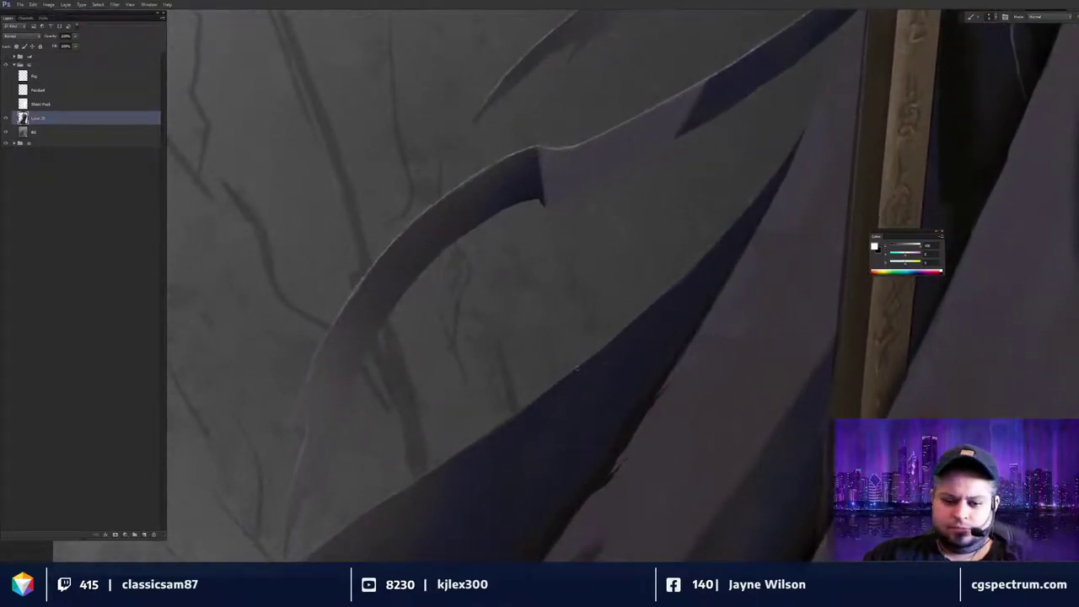
drag(598, 351, 693, 270)
drag(691, 272, 648, 340)
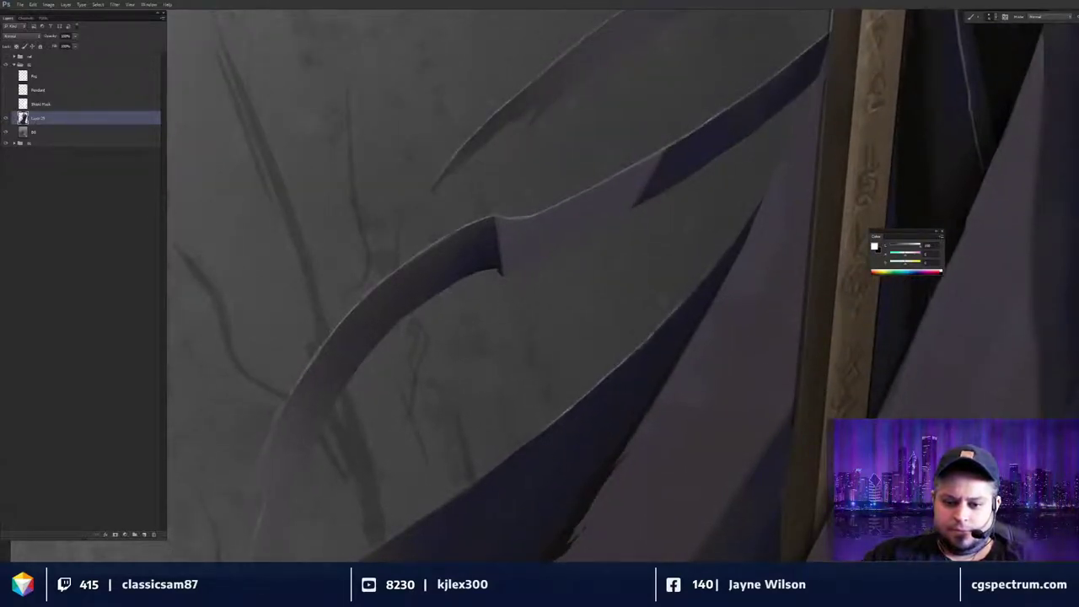
drag(735, 247, 698, 319)
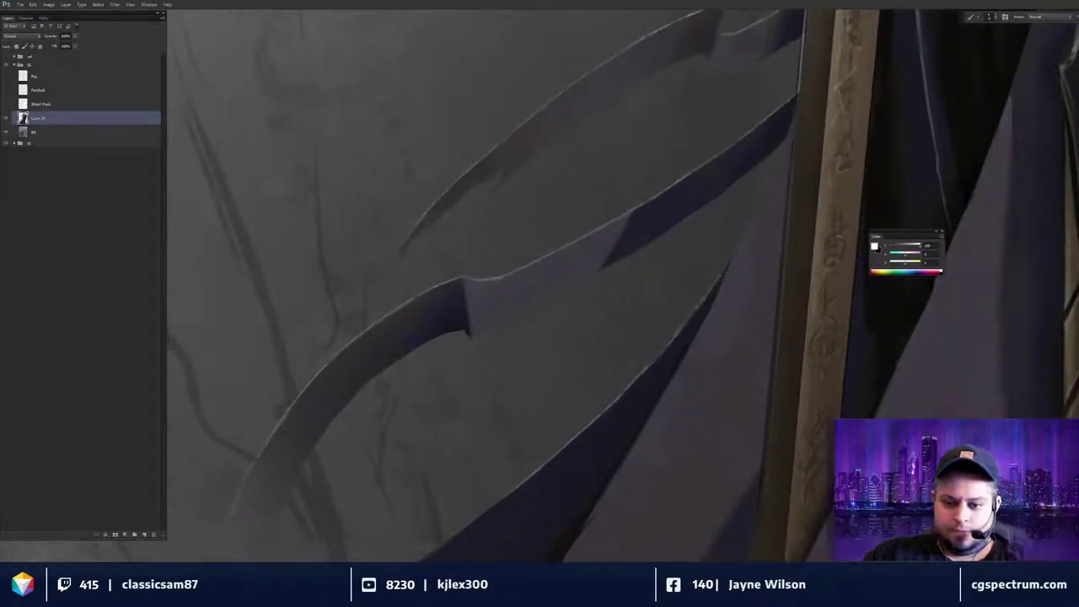
drag(747, 239, 708, 340)
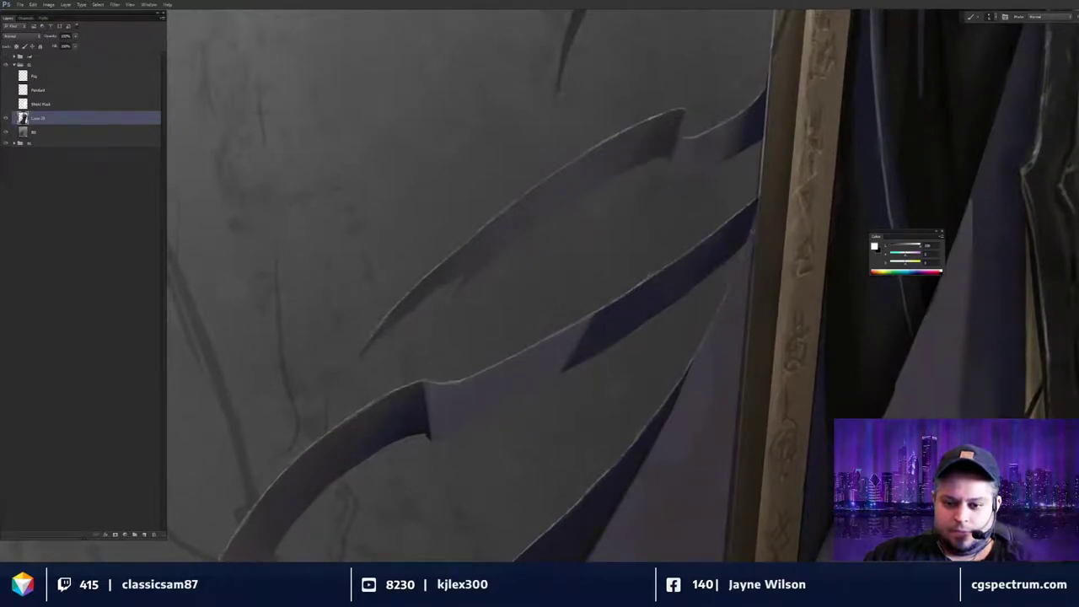
scroll(733, 279, down, 5)
scroll(769, 354, down, 2)
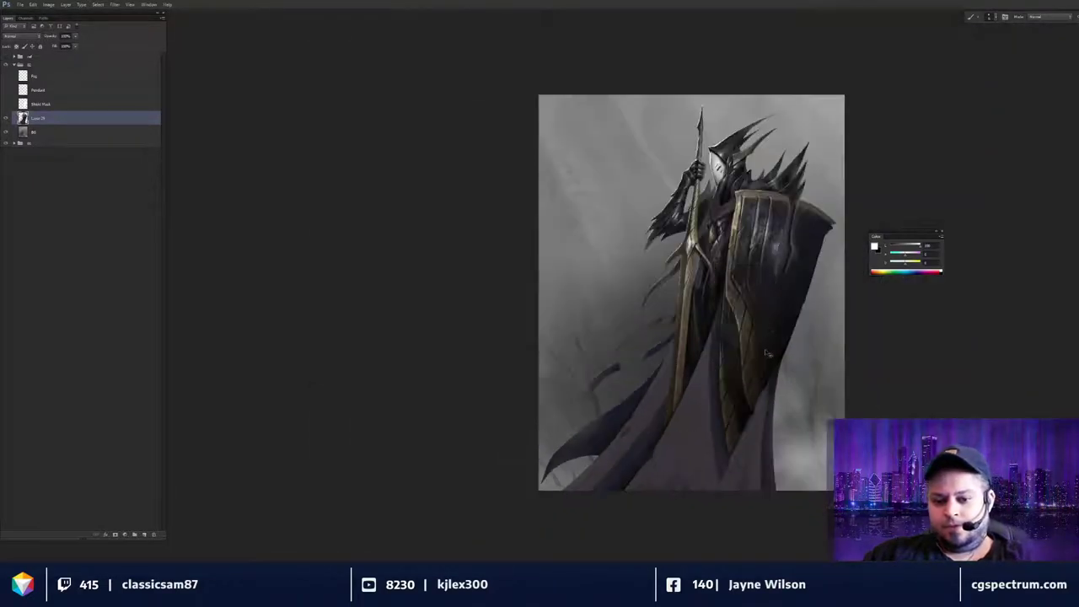
key(ctrl+plus)
key(ctrl+plus)
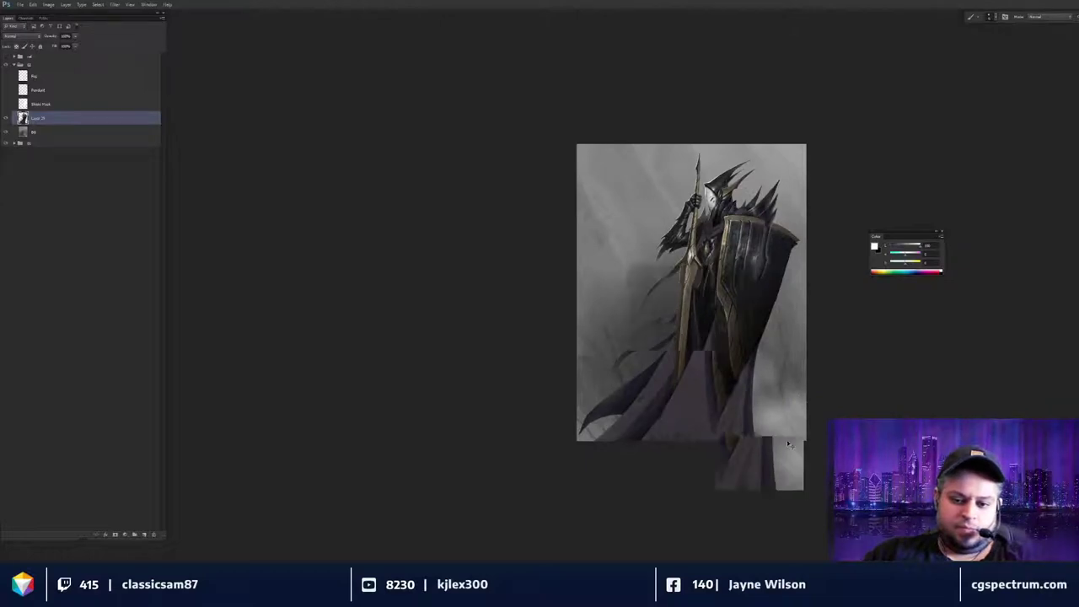
drag(740, 416, 741, 349)
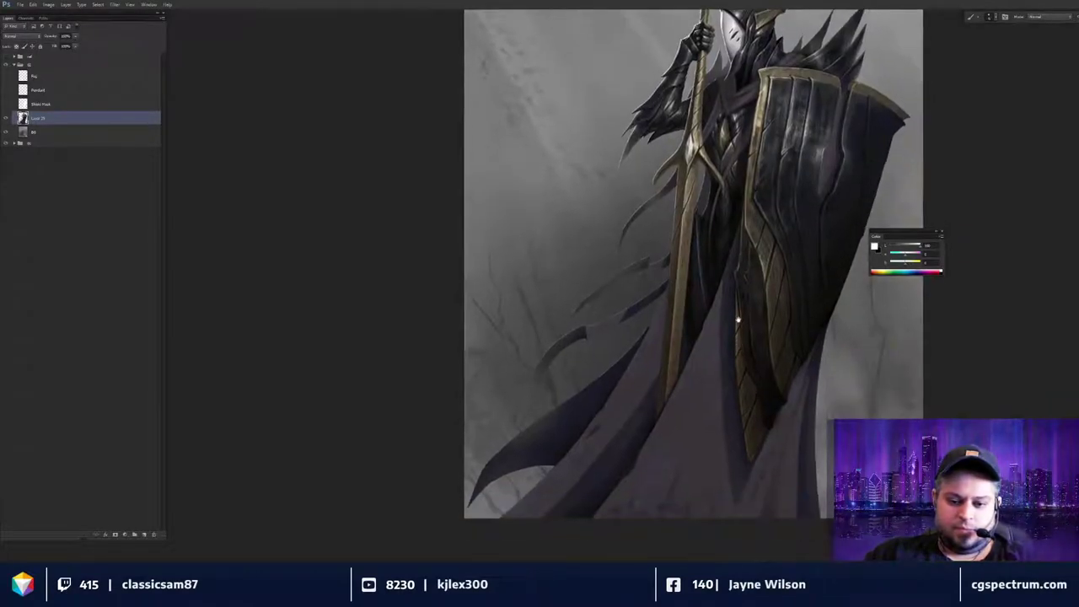
drag(734, 287, 682, 386)
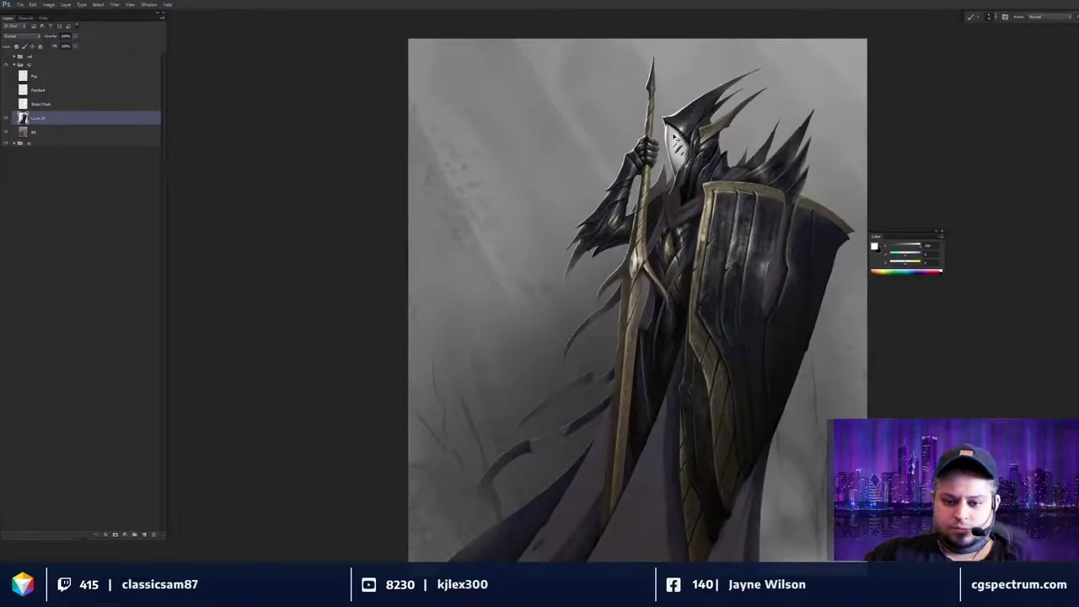
Paint sampled dark tones over the lower torso armour between the spear and the shield.
key(ctrl+plus)
scroll(702, 385, up, 4)
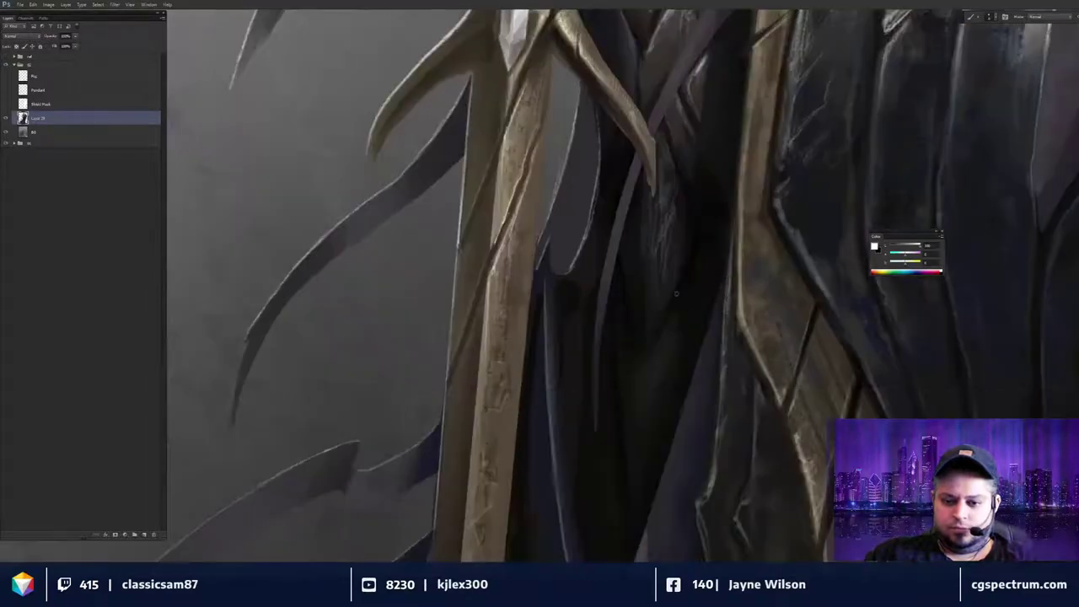
alt+click(680, 236)
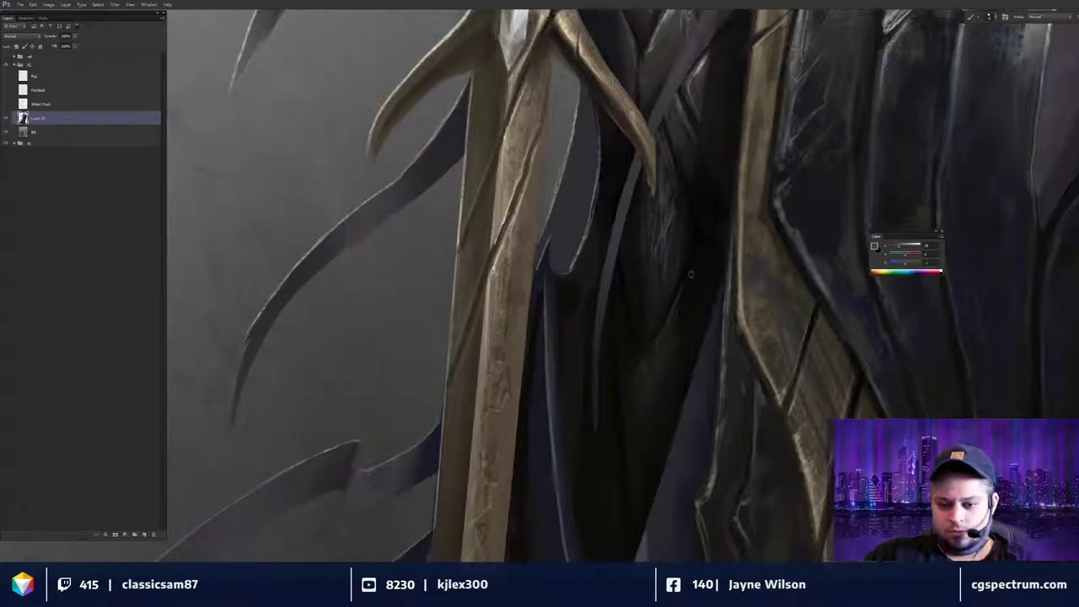
mouse_move(693, 312)
mouse_down()
mouse_move(680, 370)
mouse_move(690, 407)
mouse_up()
scroll(689, 418, up, 1)
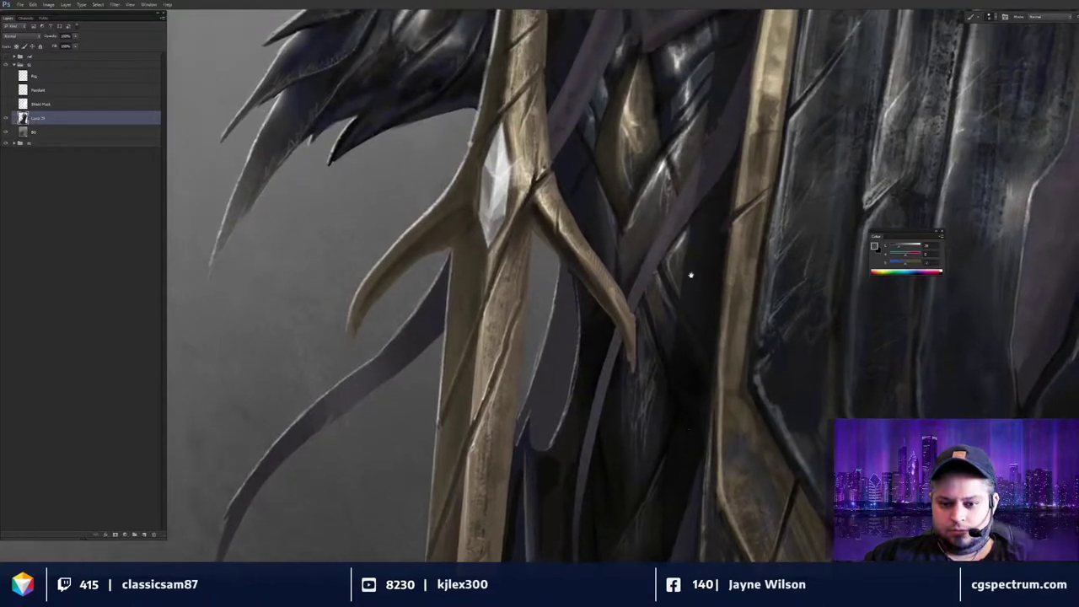
scroll(691, 291, up, 1)
drag(688, 284, 714, 310)
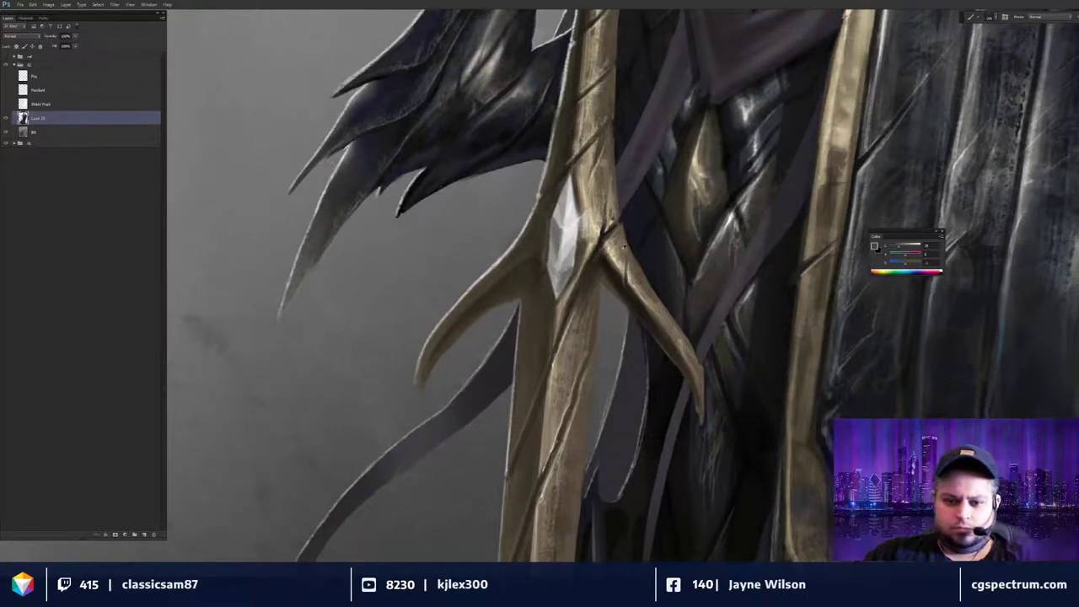
Shade the spear's shaft below the gem and the base of its curved prong with tones sampled from the painting.
alt+click(614, 267)
mouse_move(531, 333)
mouse_down()
mouse_move(522, 490)
mouse_move(519, 440)
mouse_up()
mouse_move(530, 309)
mouse_down()
mouse_move(521, 394)
mouse_move(531, 472)
mouse_up()
alt+click(542, 301)
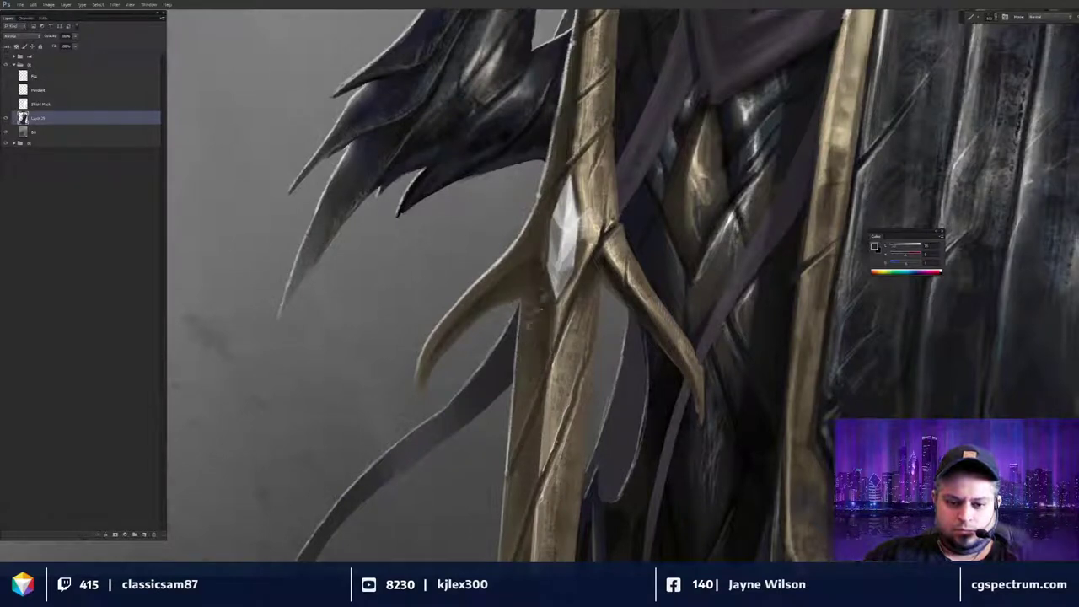
drag(533, 325, 519, 434)
mouse_move(531, 277)
mouse_down()
mouse_move(514, 283)
mouse_move(526, 263)
mouse_up()
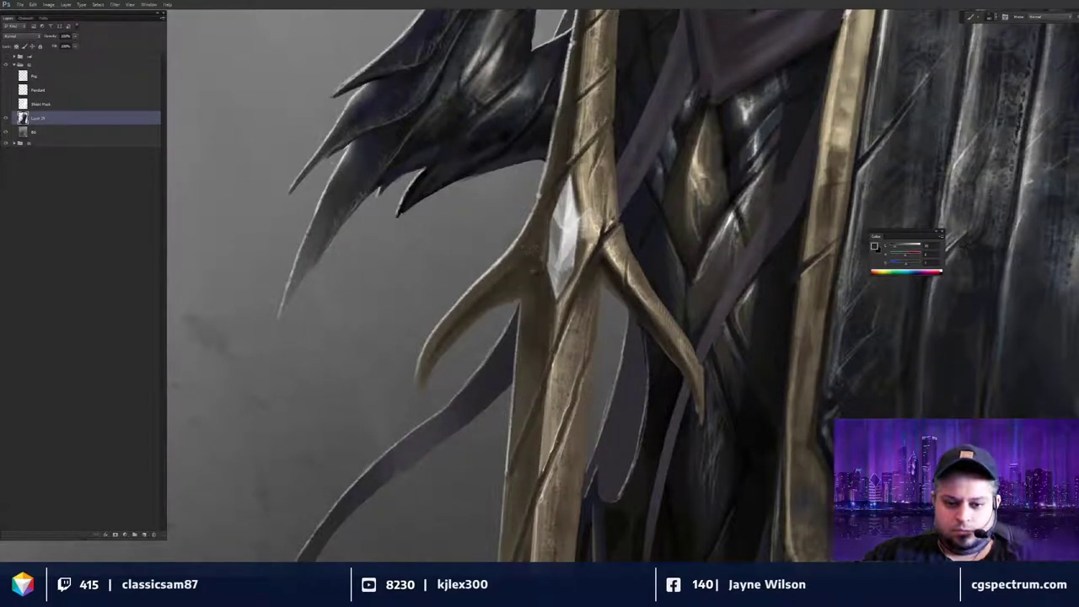
Darken the shadowed side of the long spear blade and refine the shading beneath the curved prong.
key(ctrl+minus)
key(ctrl+minus)
drag(514, 352, 602, 254)
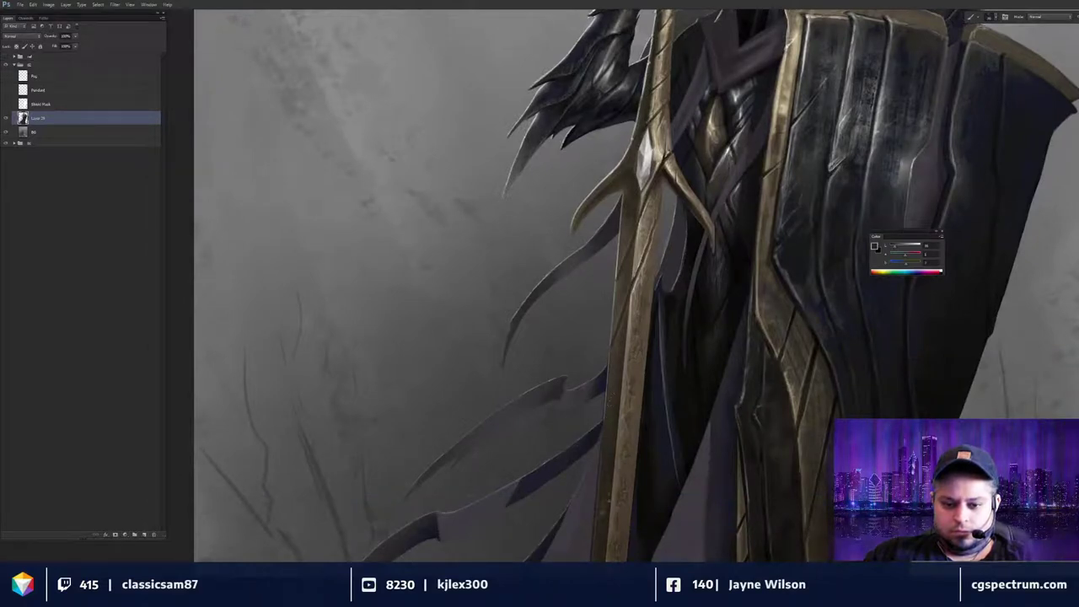
drag(604, 498, 611, 274)
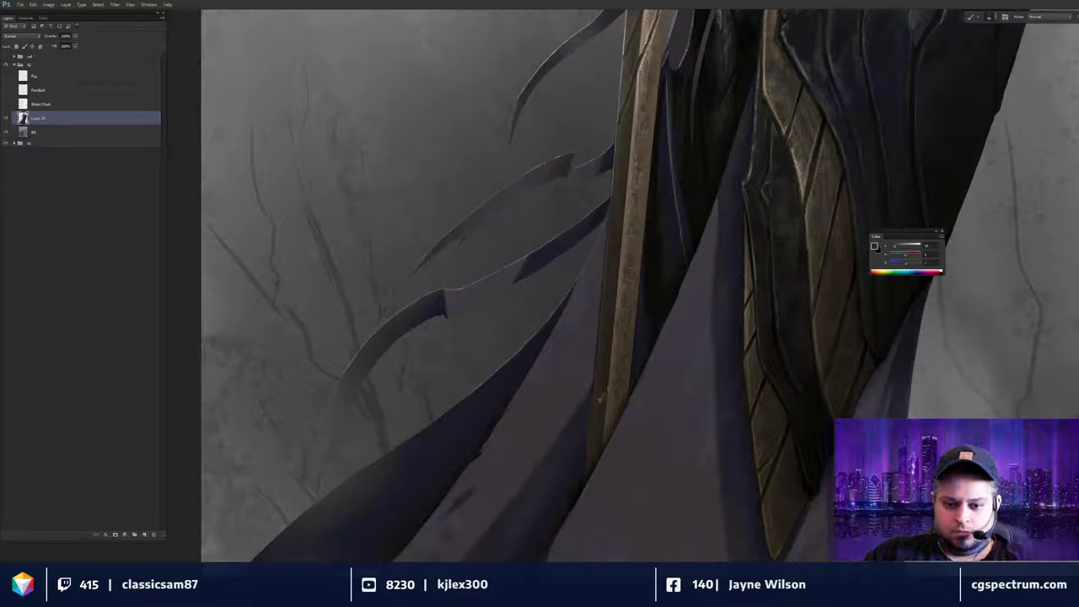
drag(622, 249, 649, 353)
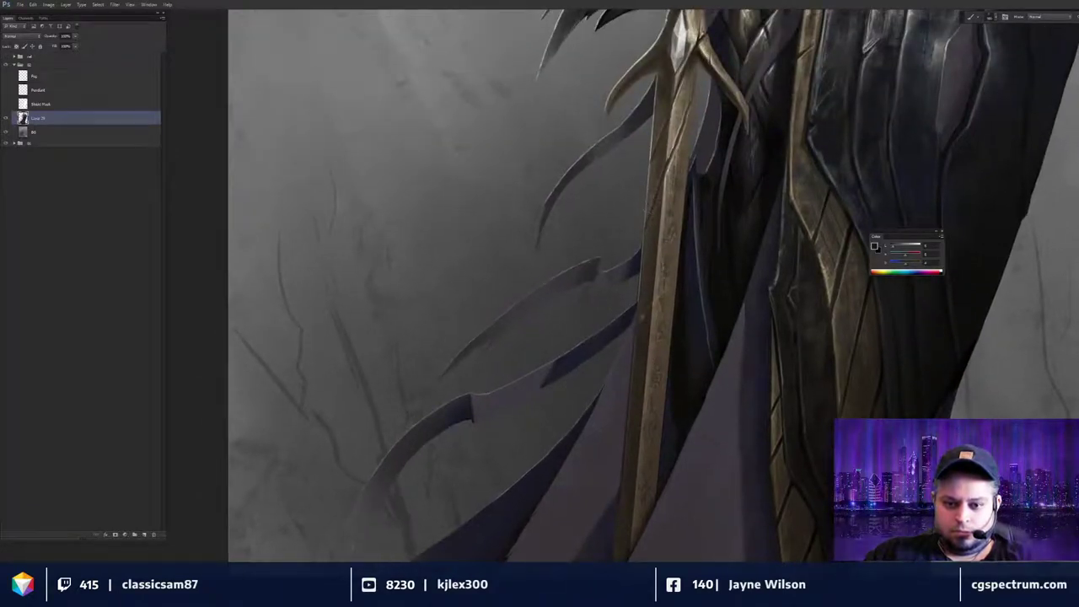
drag(635, 260, 629, 495)
key(ctrl+plus)
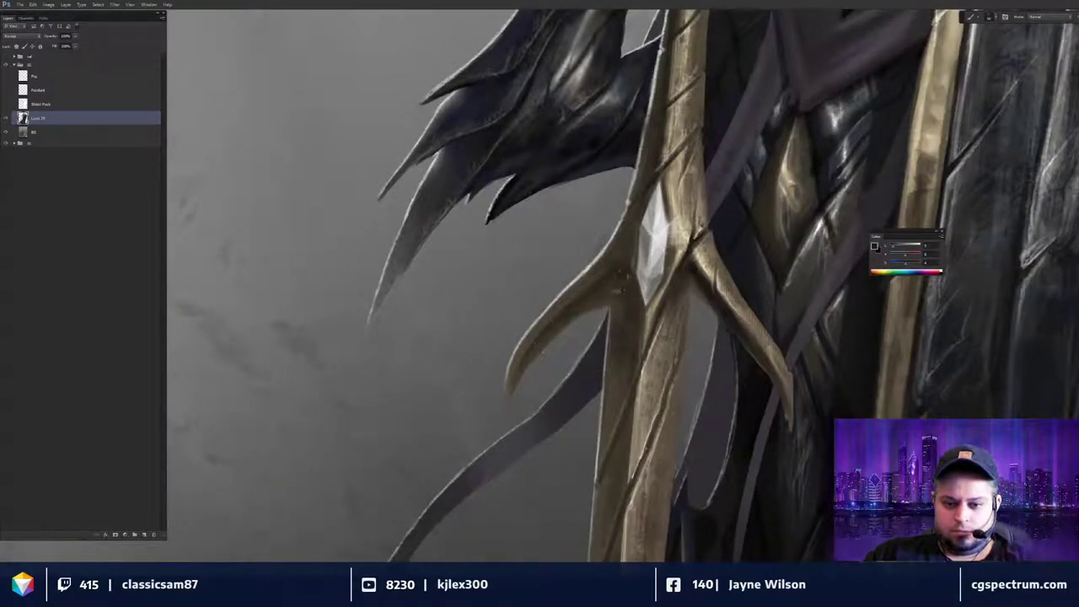
drag(629, 271, 620, 335)
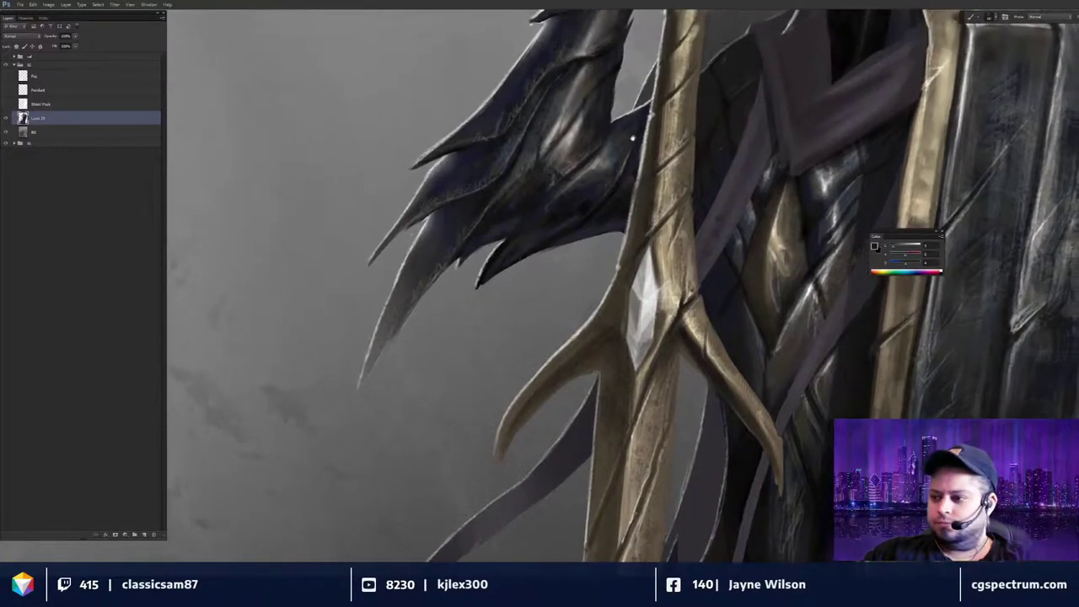
Soften the shading of the purple cloth band across the chest with sampled cloth and shadow colours.
scroll(659, 320, down, 1)
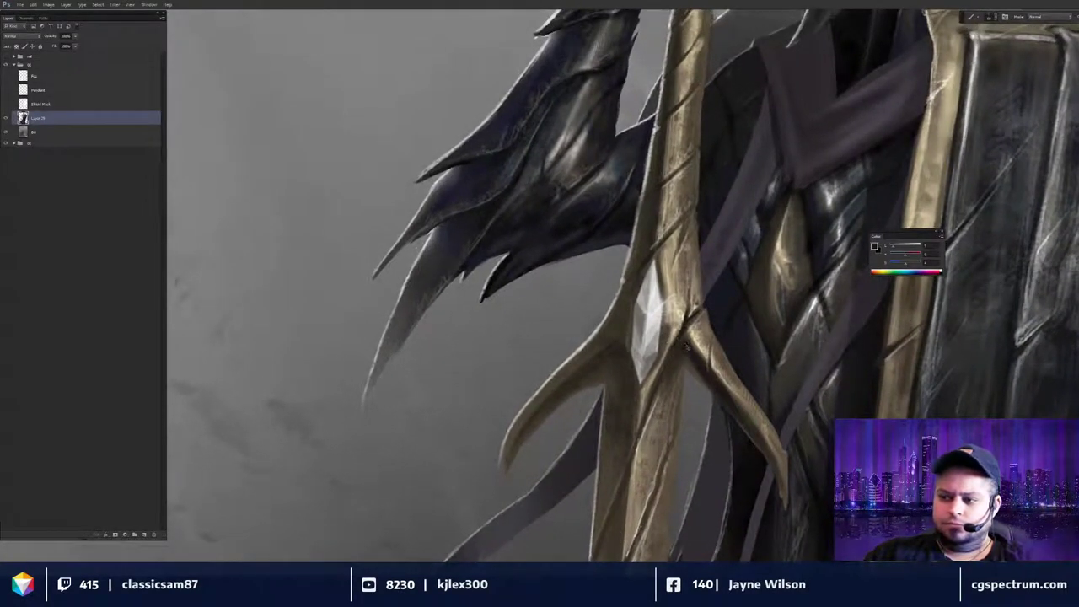
scroll(685, 346, down, 1)
scroll(686, 345, down, 1)
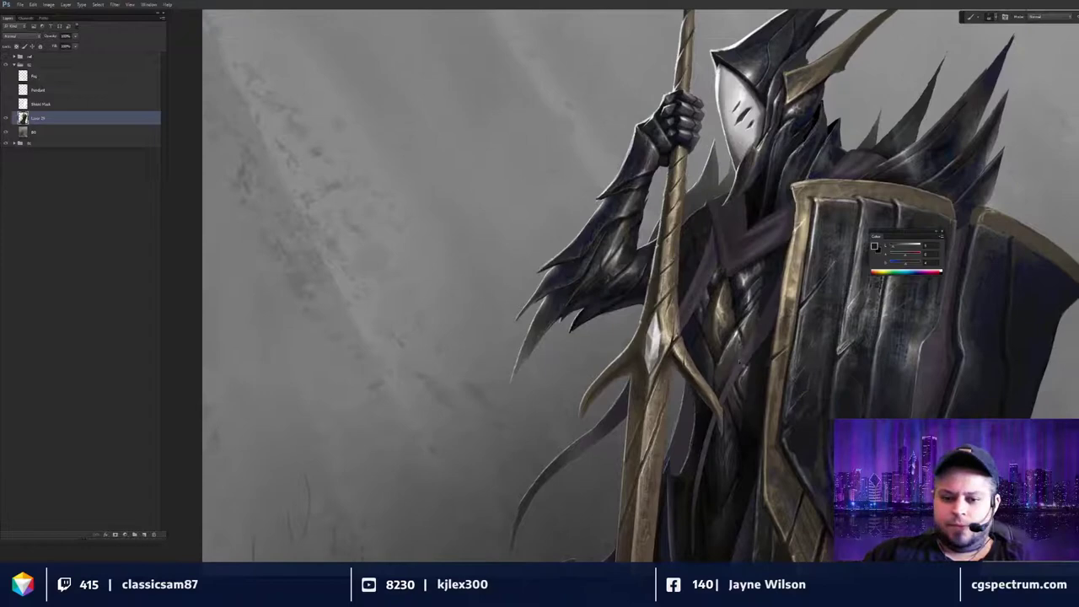
drag(727, 344, 713, 362)
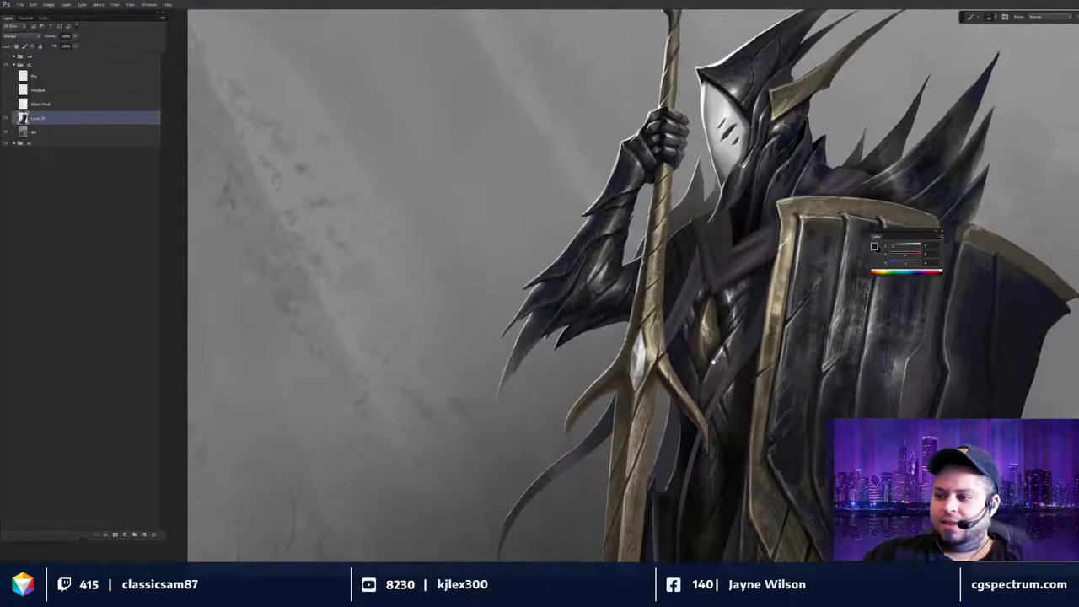
scroll(712, 359, up, 4)
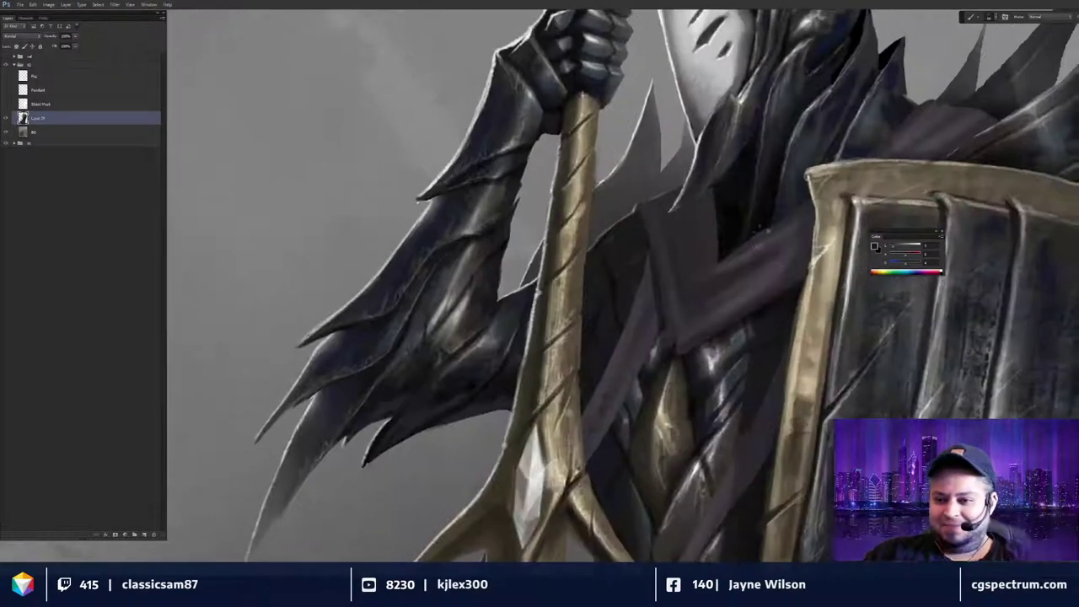
alt+click(739, 254)
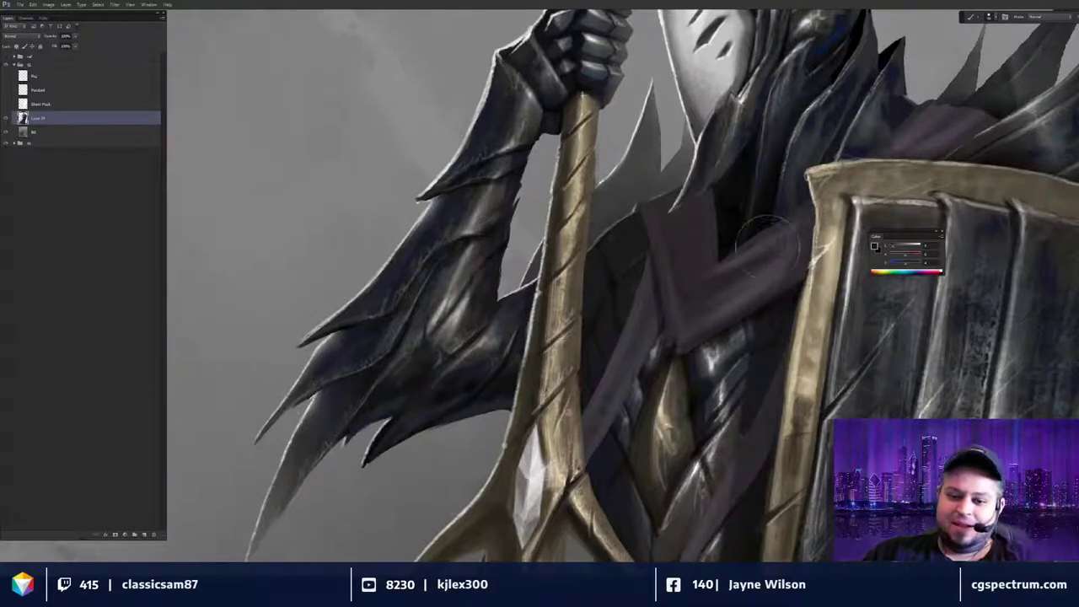
alt+click(761, 251)
drag(784, 251, 780, 250)
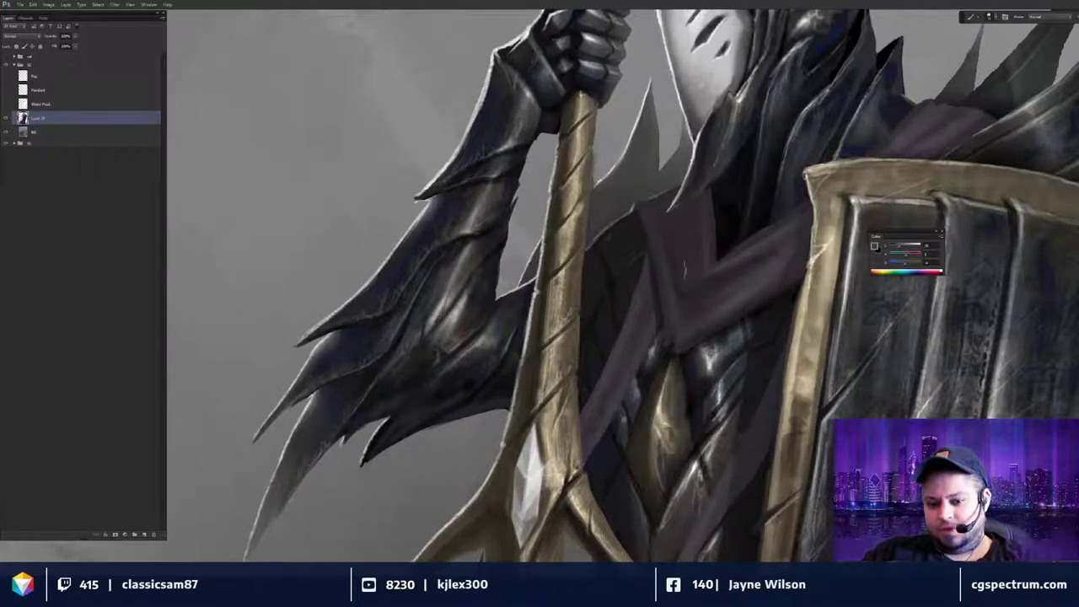
key(ctrl+0)
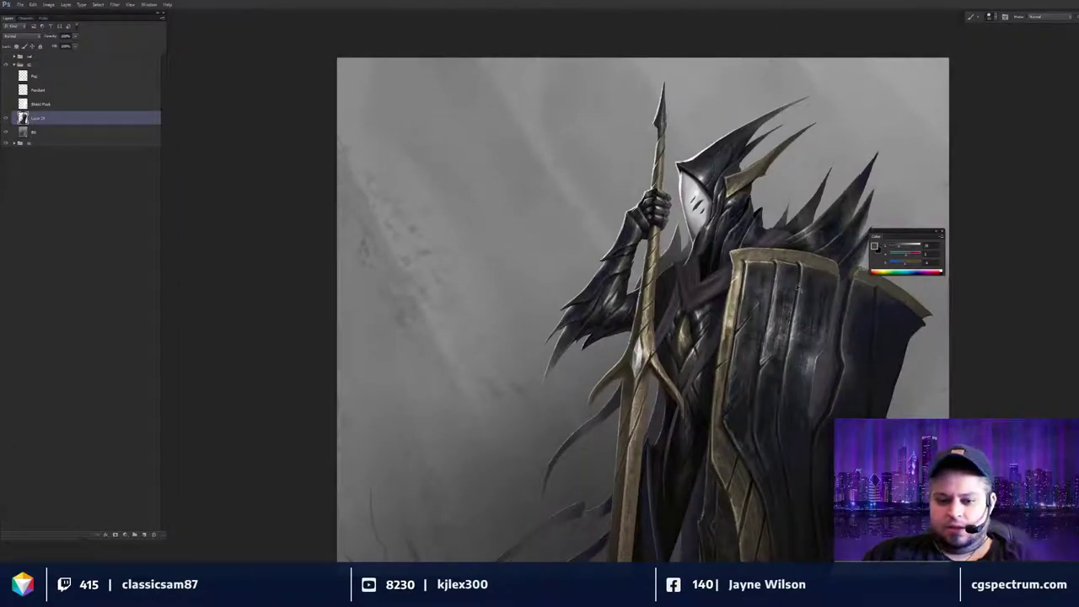
Brush dark shadow over the torso armour beneath the chest band, comparing it against the full figure.
key(ctrl+plus)
drag(776, 292, 729, 293)
scroll(652, 304, up, 2)
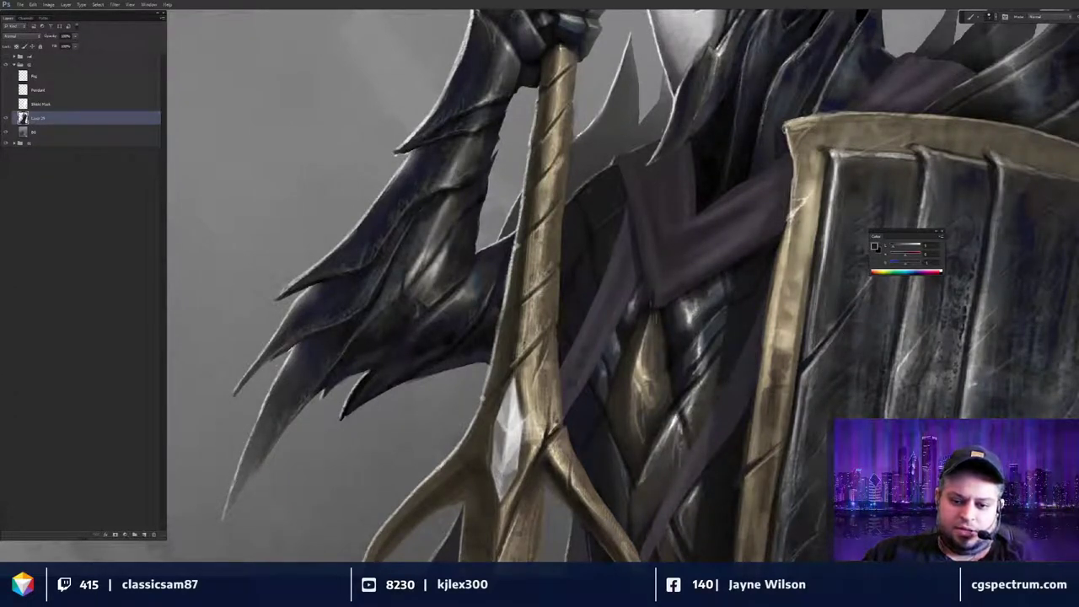
drag(701, 327, 717, 351)
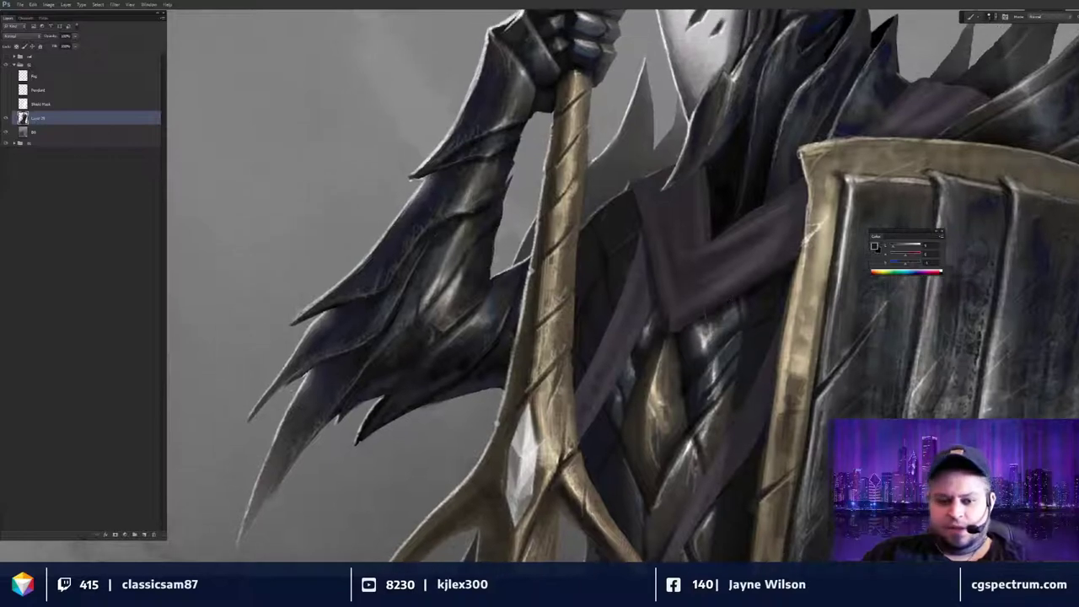
key(ctrl+minus)
key(ctrl+minus)
key(ctrl+minus)
drag(759, 387, 763, 375)
key(ctrl+plus)
key(ctrl+plus)
key(ctrl+plus)
drag(698, 373, 708, 372)
Lasso the armour along the edge of the hanging cloth strip, brush dark shading inside, and clear the selection.
key(l)
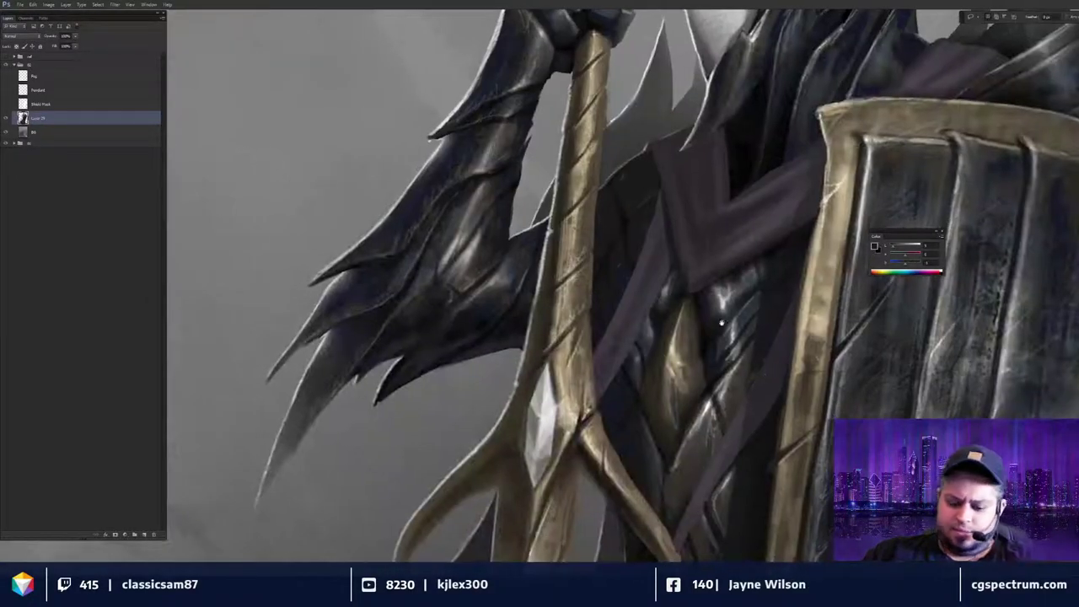
drag(675, 258, 663, 295)
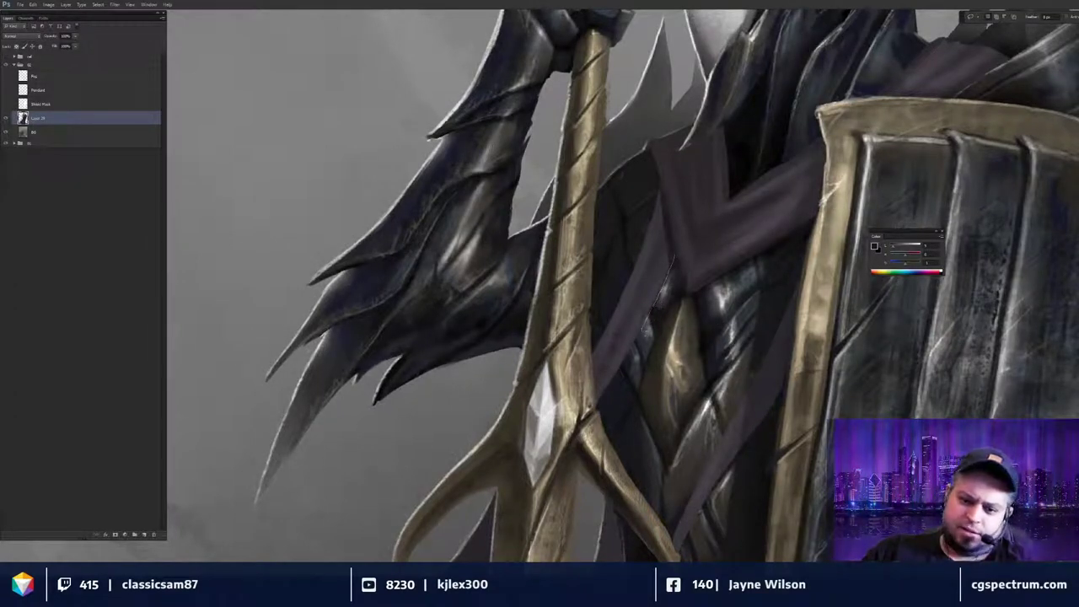
mouse_move(648, 330)
mouse_down()
mouse_move(617, 384)
mouse_move(615, 413)
mouse_up()
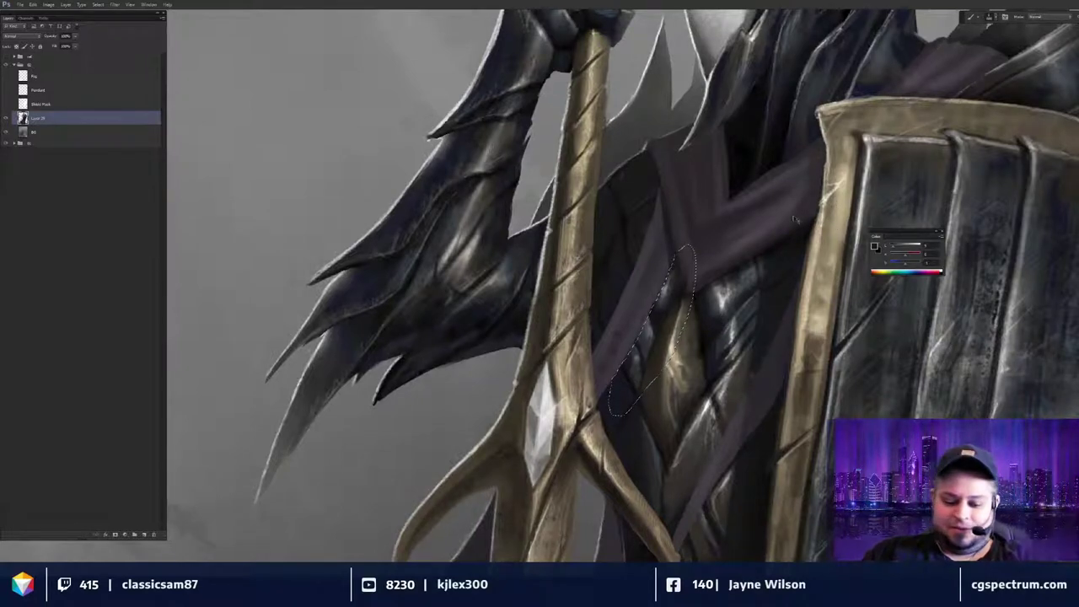
key(ctrl+d)
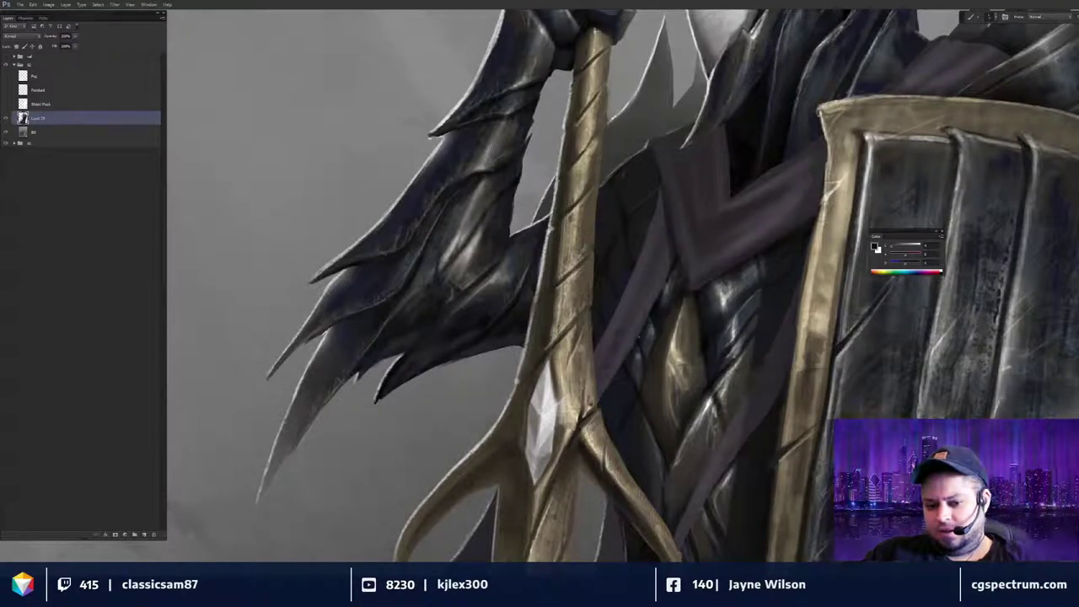
Select the shoulder spikes and upper shield area and use Liquify to reshape the base of the small spike behind the shoulder cloth.
key(ctrl+0)
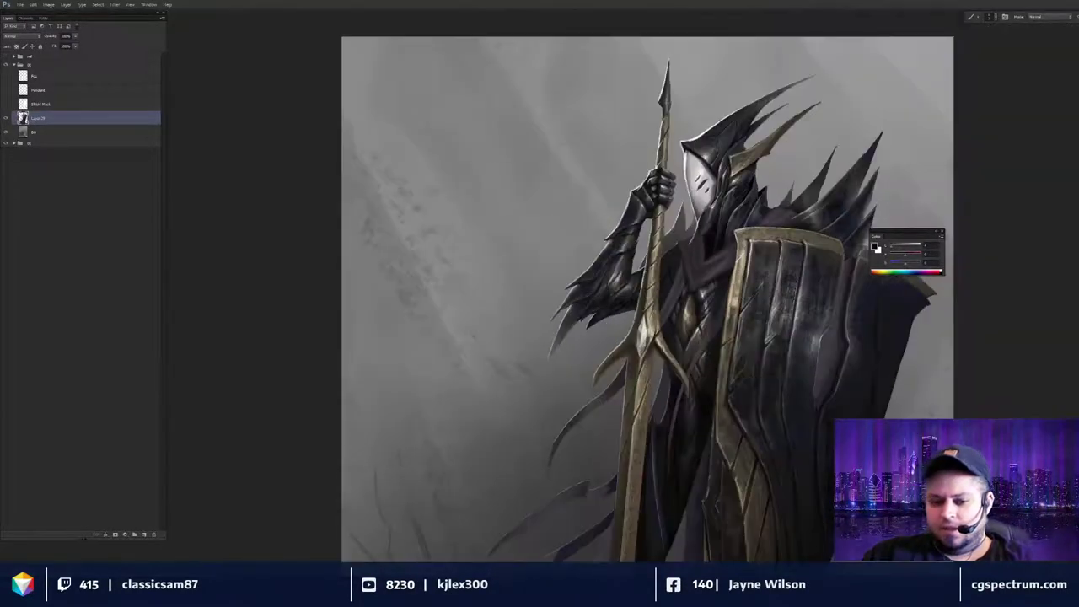
key(ctrl+minus)
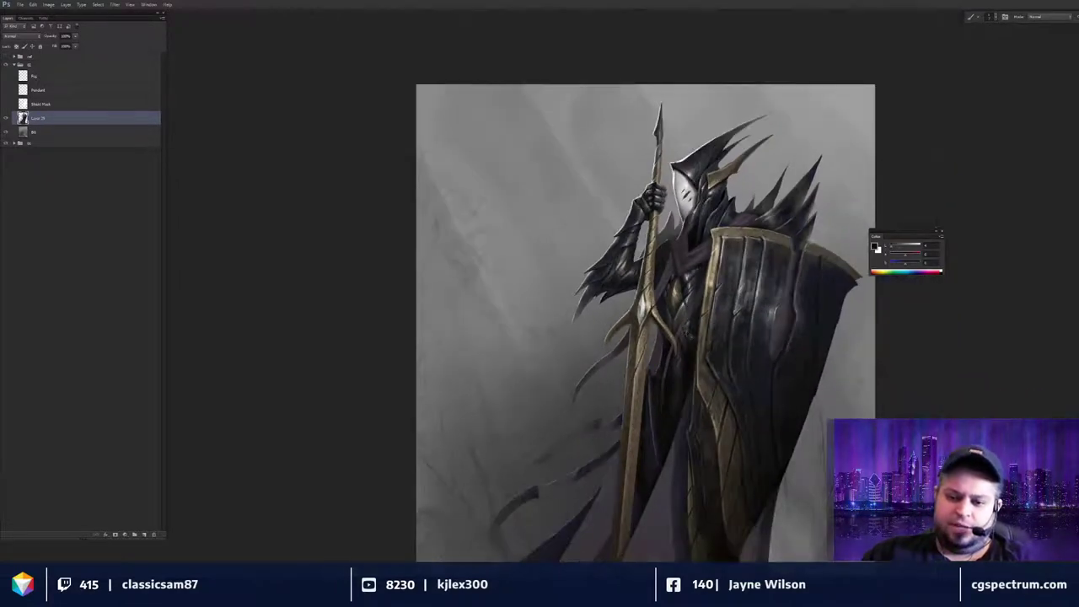
drag(759, 312, 720, 352)
key(ctrl+plus)
key(ctrl+plus)
key(l)
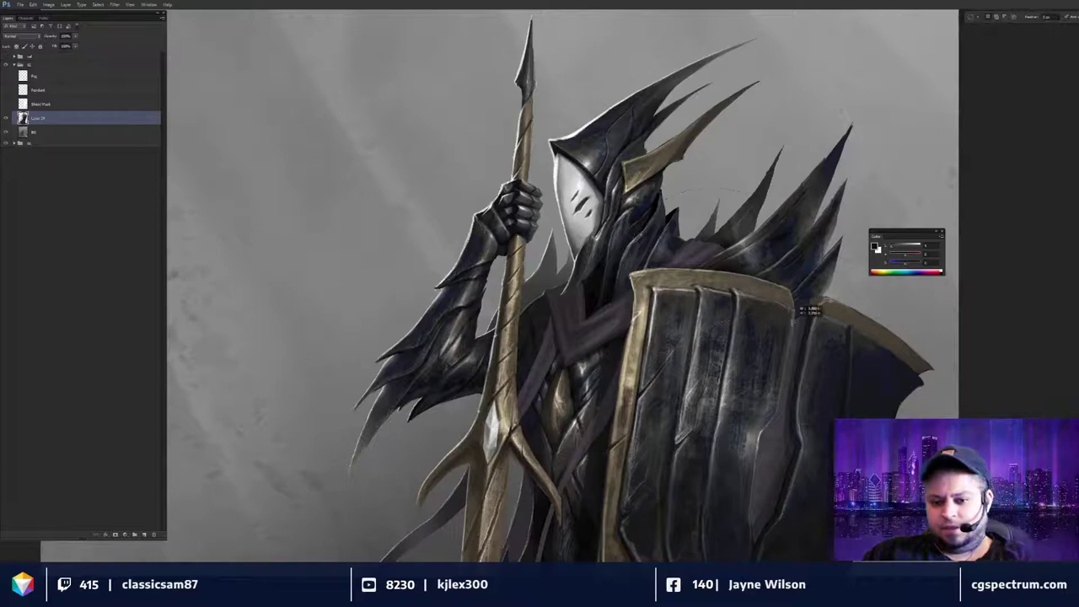
key(ctrl+shift+x)
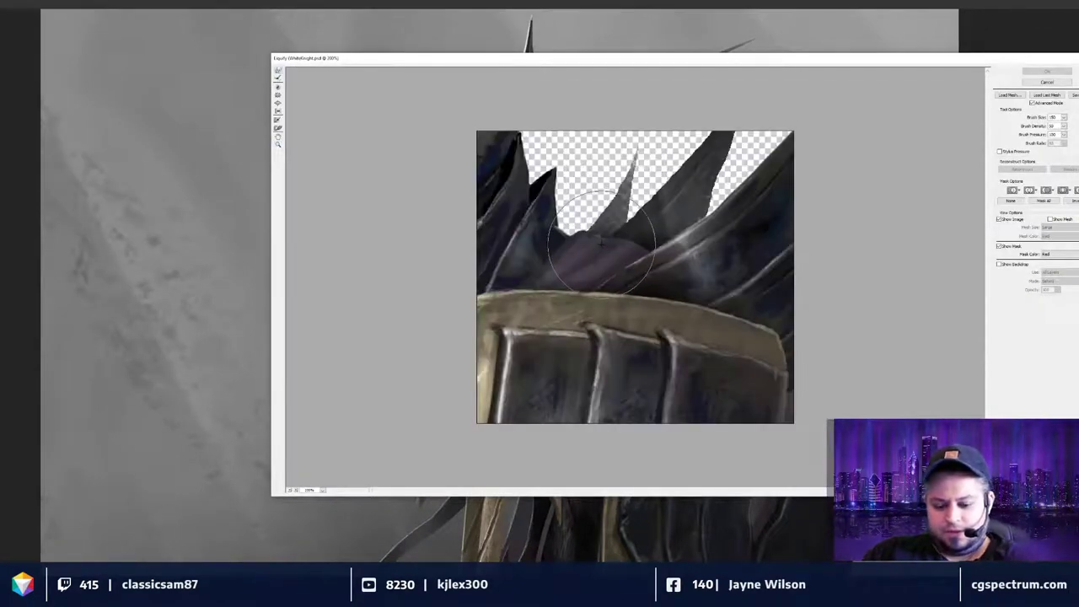
key(bracketleft)
key(bracketleft)
key(bracketleft)
key(bracketleft)
key(bracketleft)
mouse_move(593, 230)
mouse_down()
mouse_move(596, 248)
mouse_move(618, 241)
mouse_up()
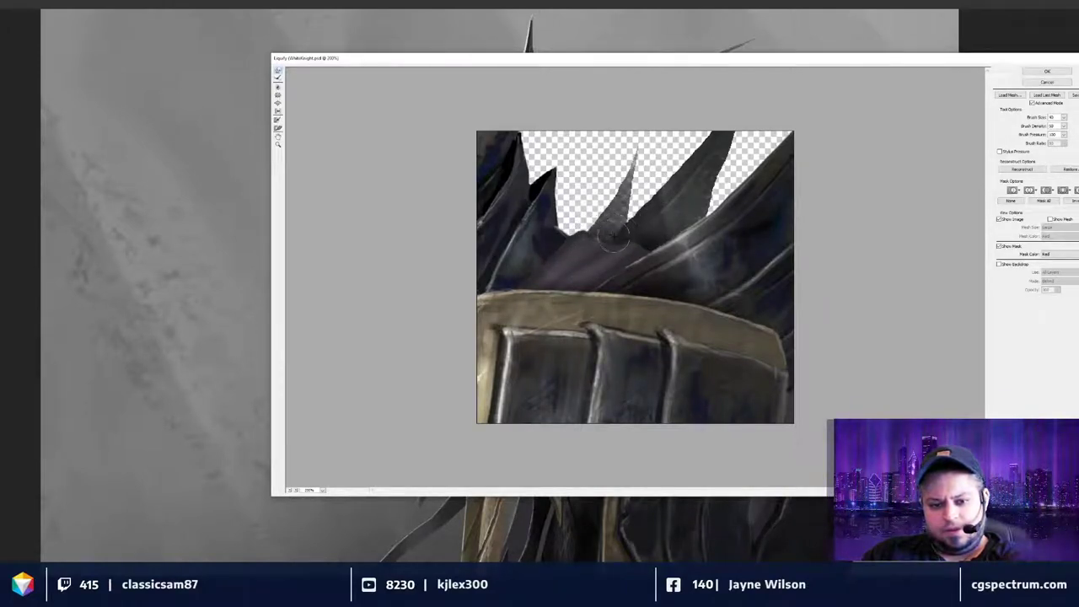
key(bracketleft)
key(bracketleft)
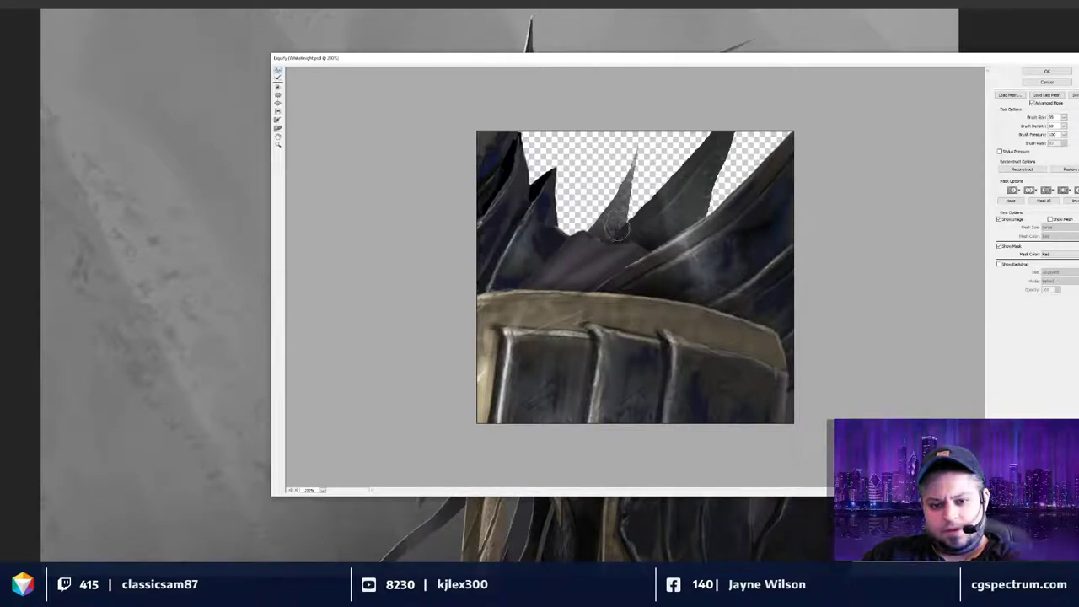
click(1045, 72)
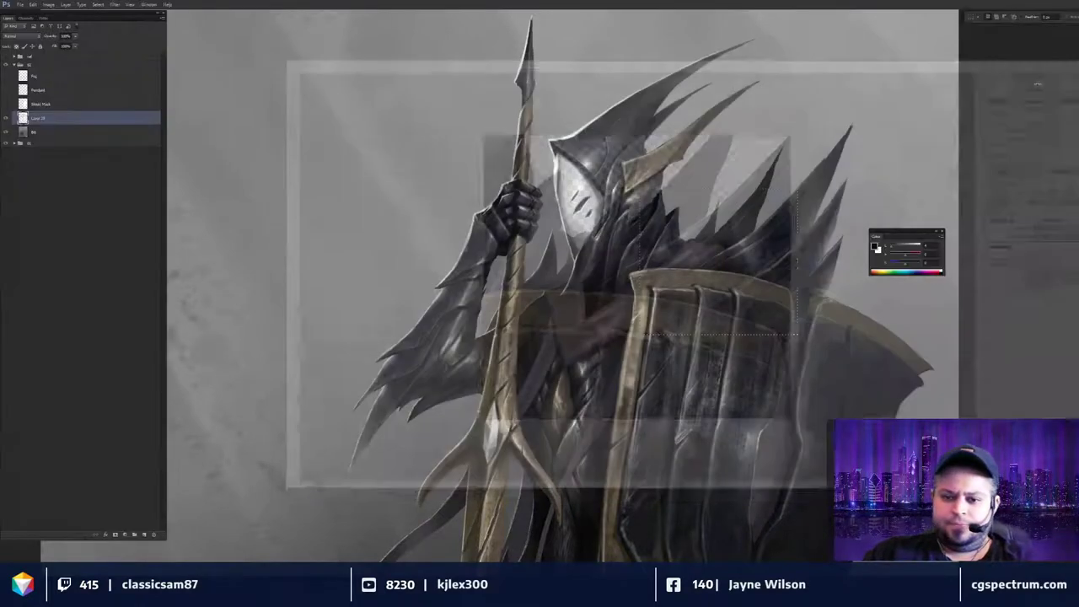
Touch up the shoulder cloth and spike bases above the shield, comparing them against the full figure.
scroll(774, 325, up, 5)
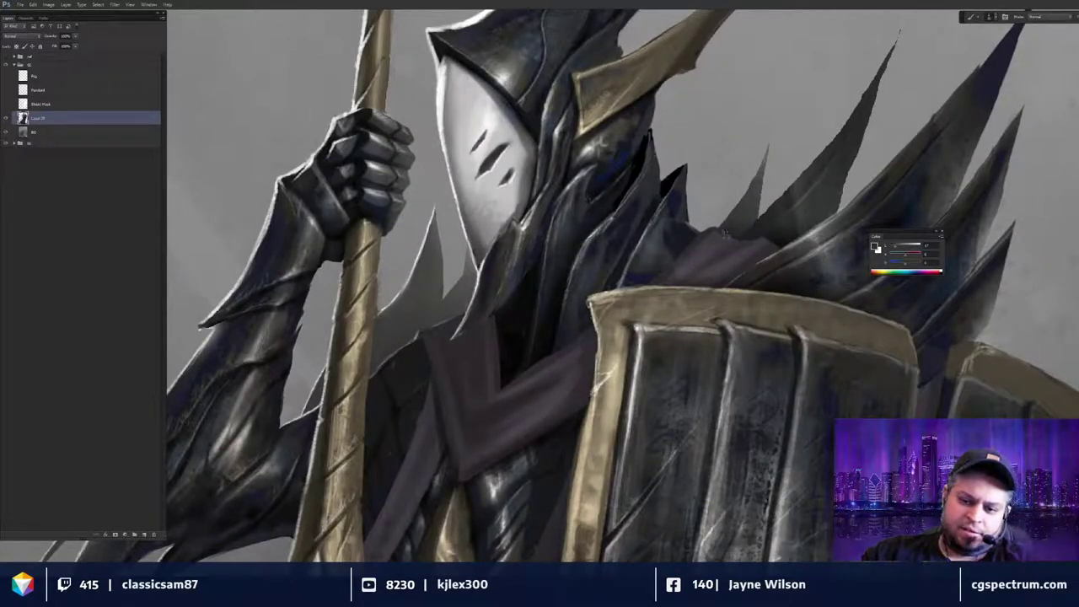
key(ctrl+minus)
key(ctrl+minus)
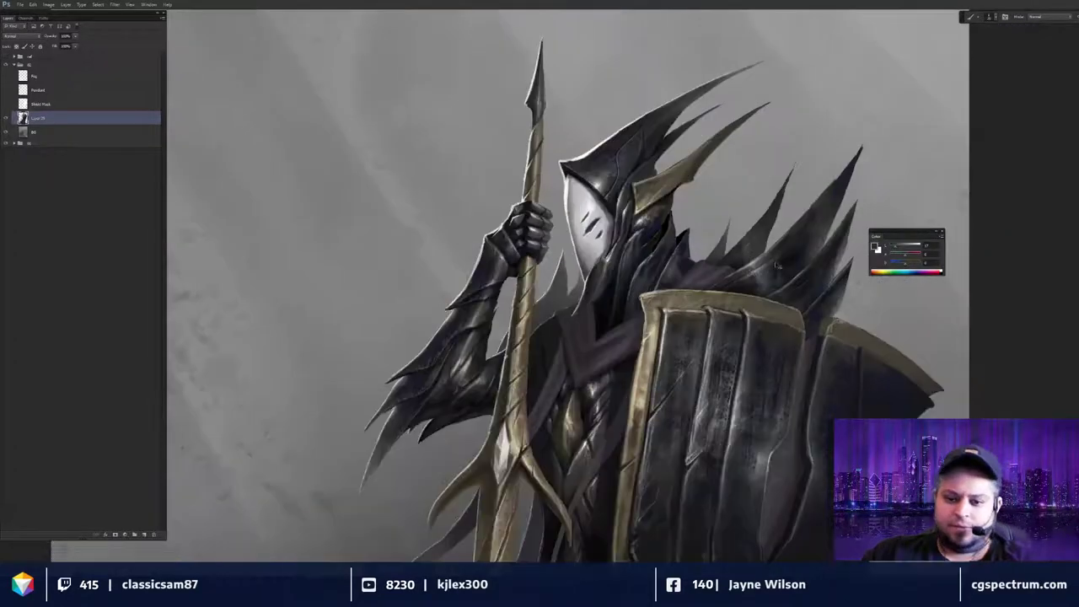
key(ctrl+plus)
key(ctrl+plus)
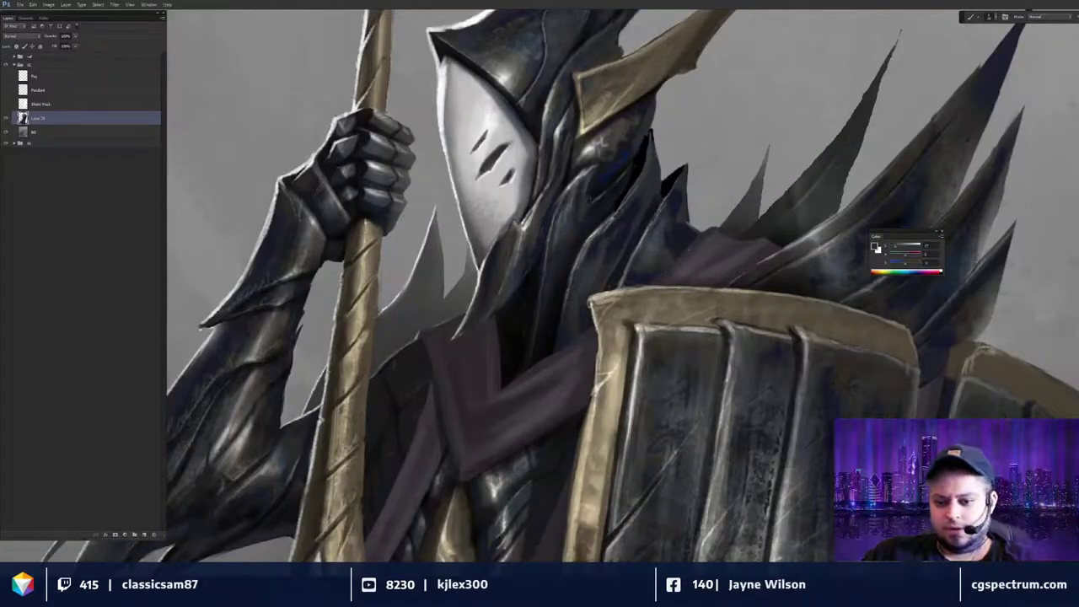
key(h)
click(784, 253)
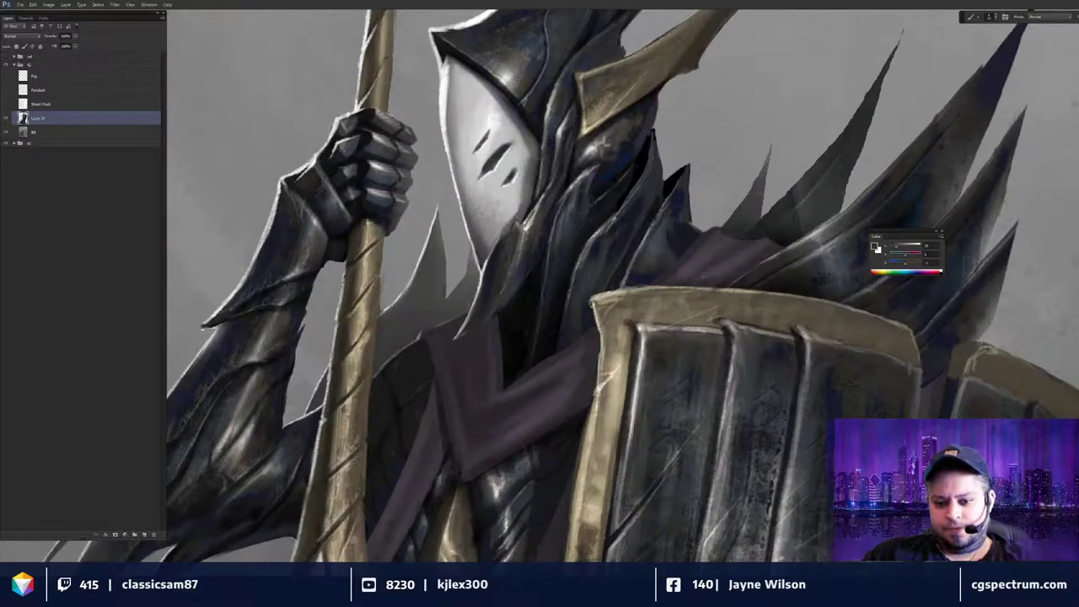
key(h)
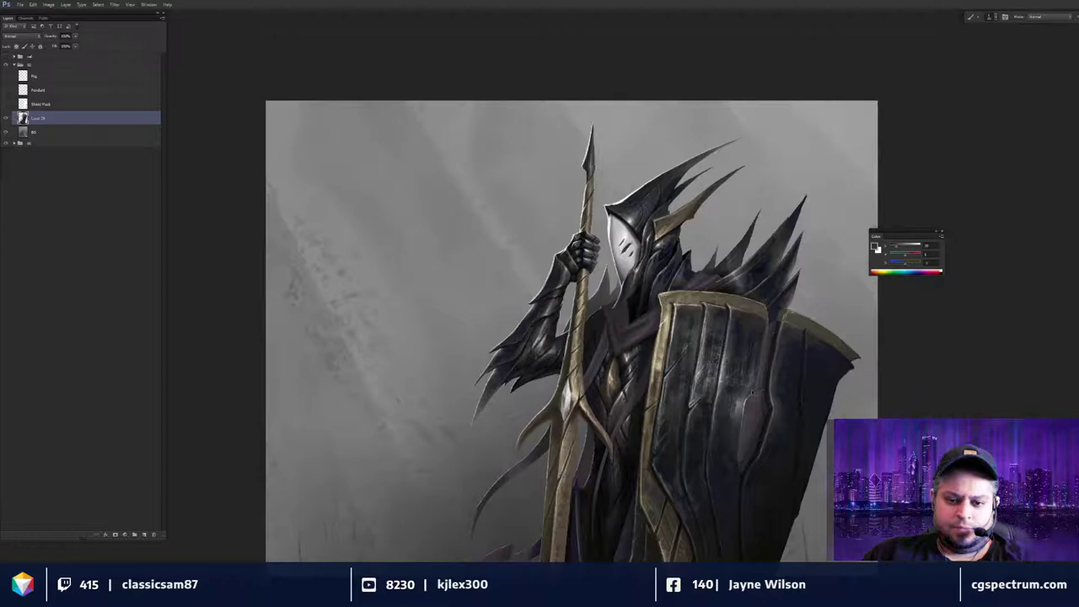
Refine the dark shading around the mask and collar with a sampled hood colour, checking it against the whole figure.
key(ctrl+plus)
key(ctrl+plus)
key(ctrl+plus)
drag(749, 393, 908, 442)
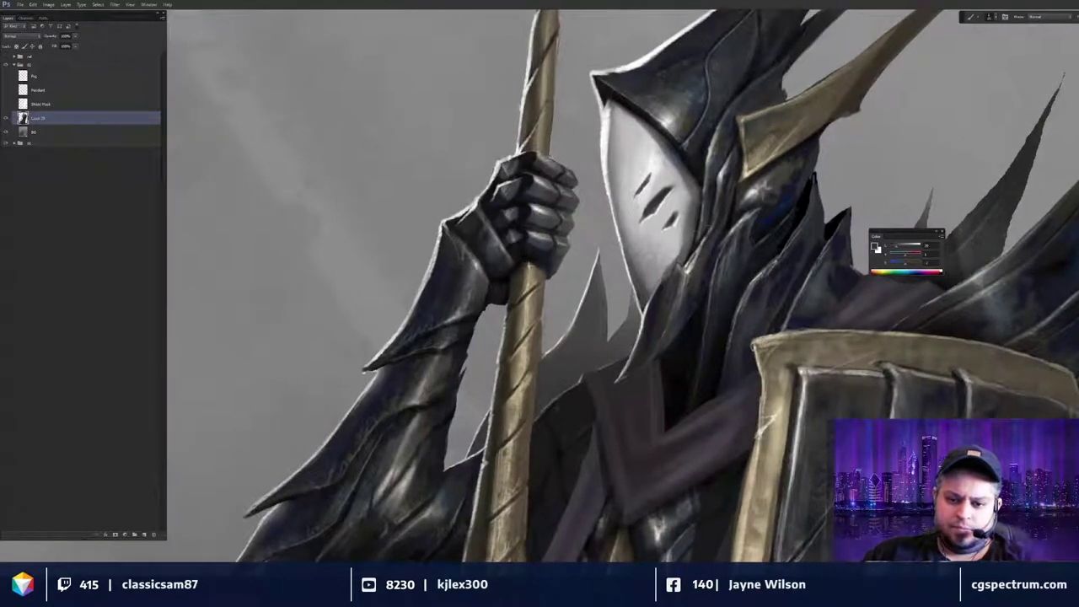
alt+click(701, 172)
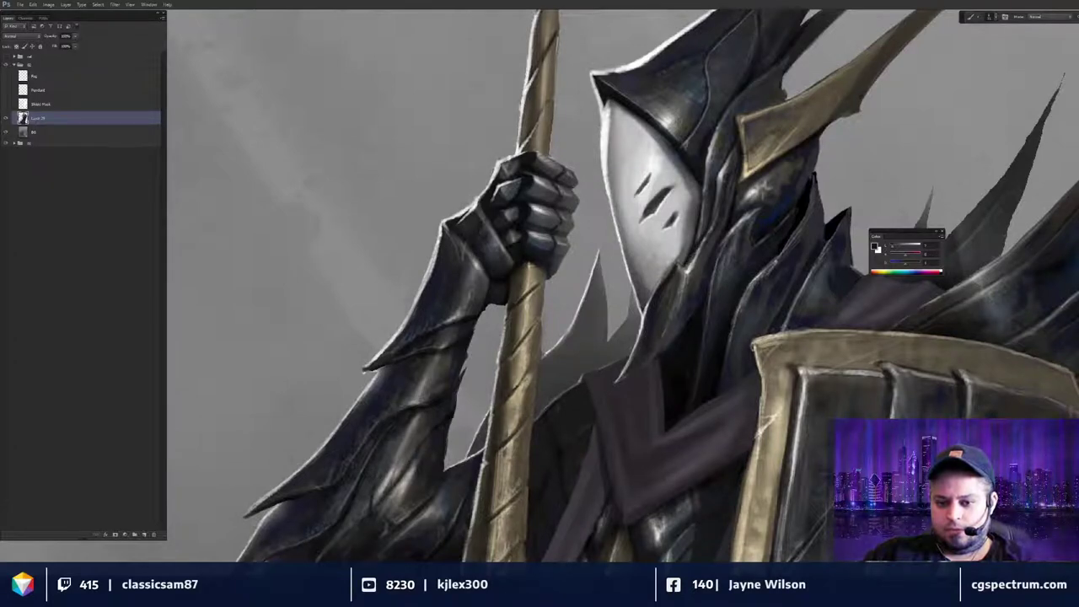
key(ctrl+0)
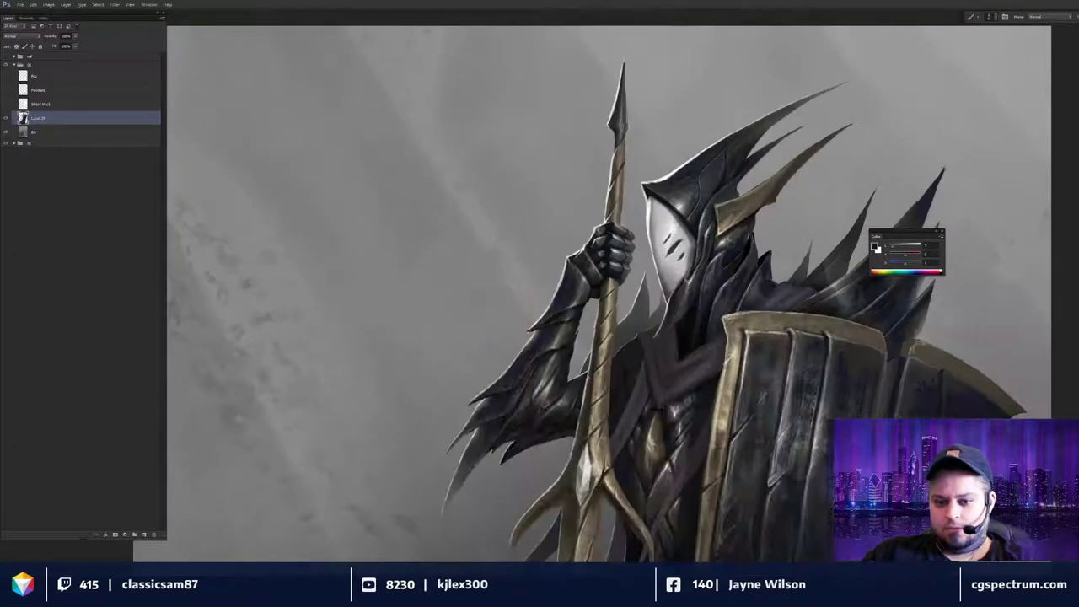
key(ctrl+plus)
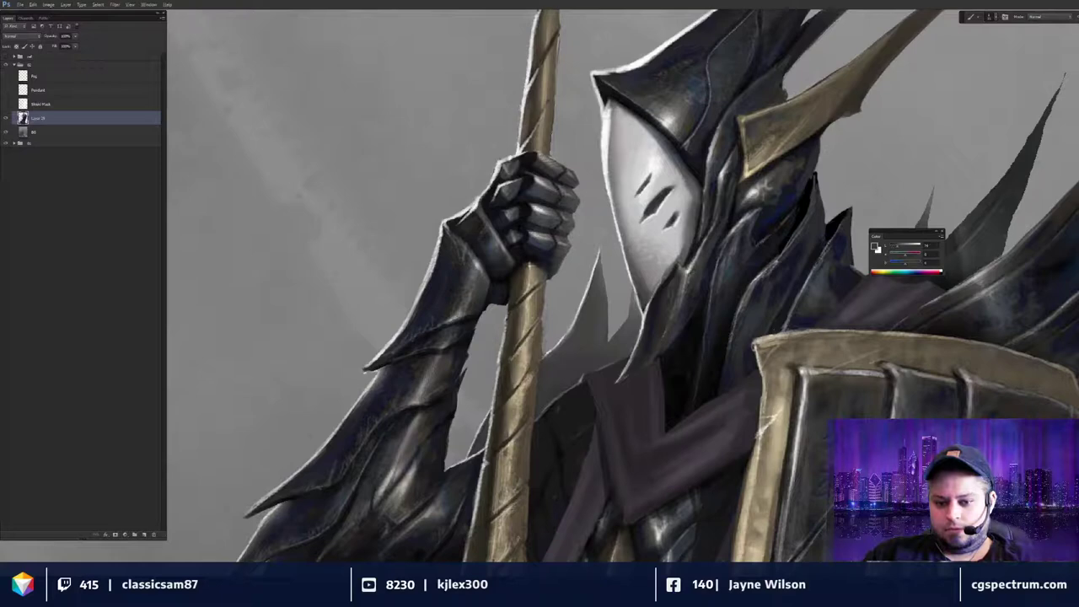
key(ctrl+minus)
key(ctrl+minus)
key(ctrl+minus)
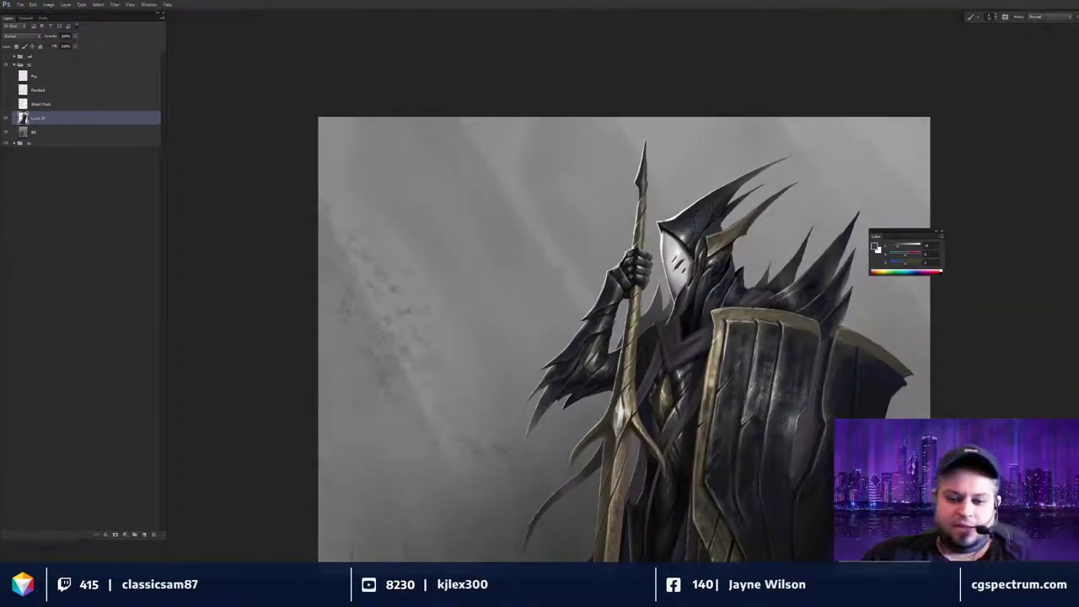
drag(741, 367, 732, 355)
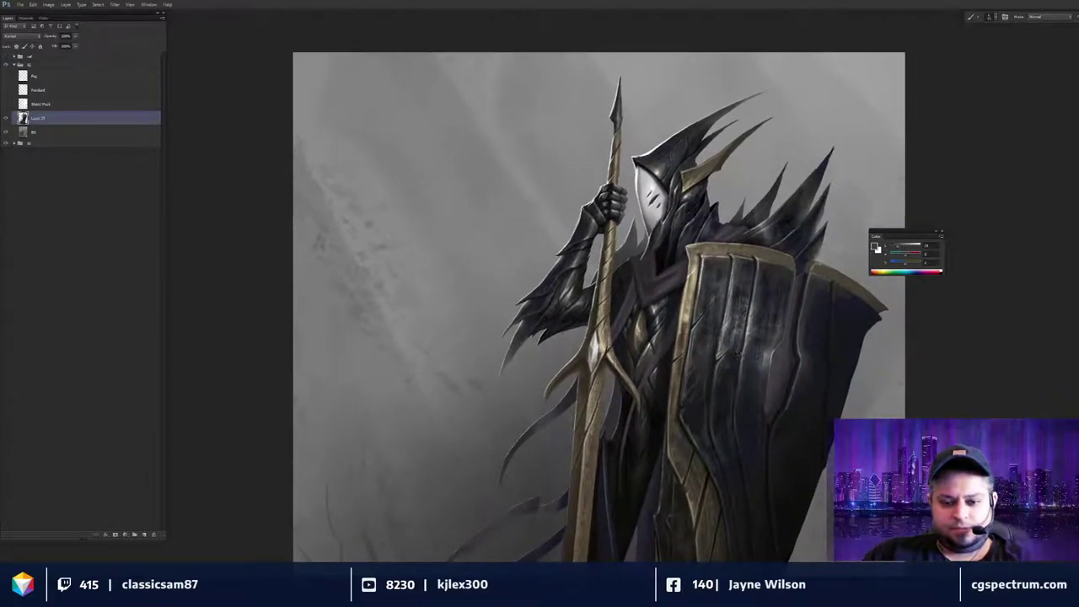
Open Liquify on the chest and shield area and push the armour beneath the chest band upward with a larger brush.
key(ctrl+shift+x)
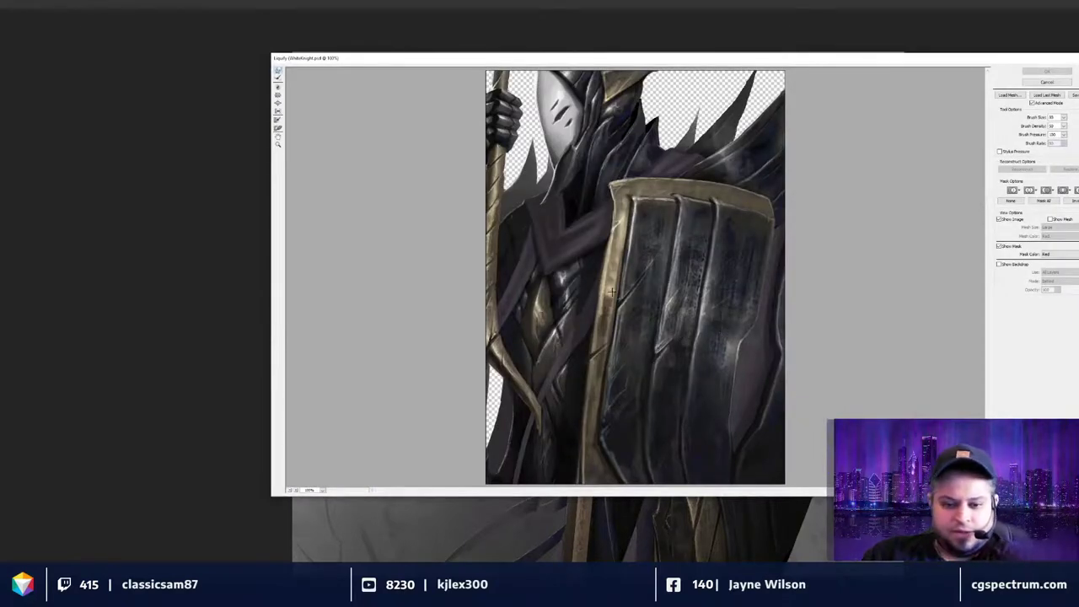
key(bracketright)
key(bracketright)
key(bracketright)
key(bracketright)
key(bracketright)
key(bracketright)
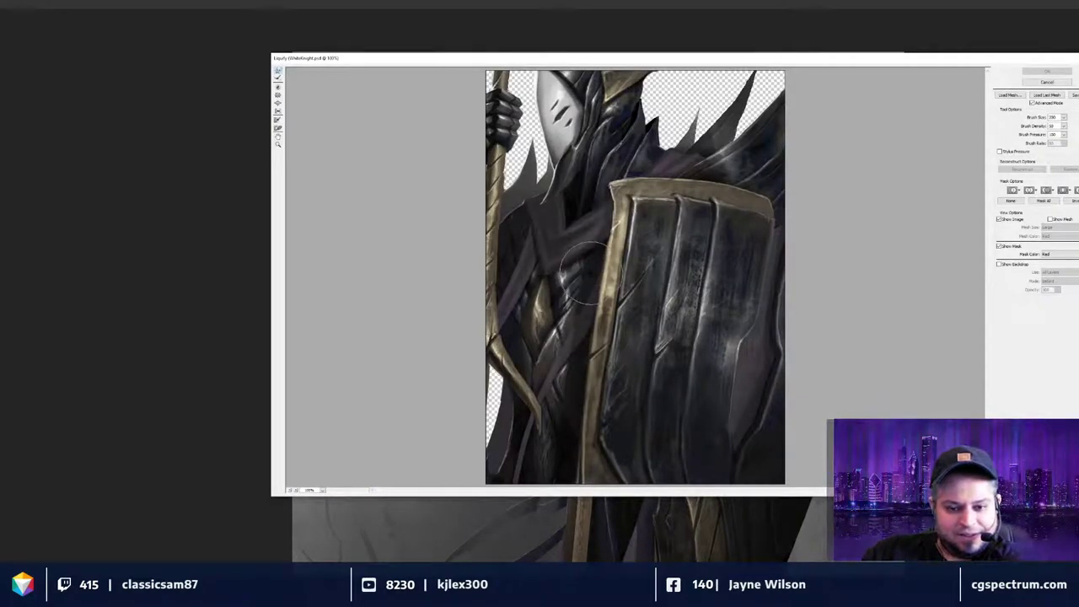
mouse_move(581, 268)
mouse_down()
mouse_move(581, 291)
mouse_move(597, 251)
mouse_move(592, 215)
mouse_move(600, 219)
mouse_move(589, 245)
mouse_up()
Fine-tune the chest band and armour beside the shield's edge with smaller Liquify brushes and apply the distortion.
key(bracketleft)
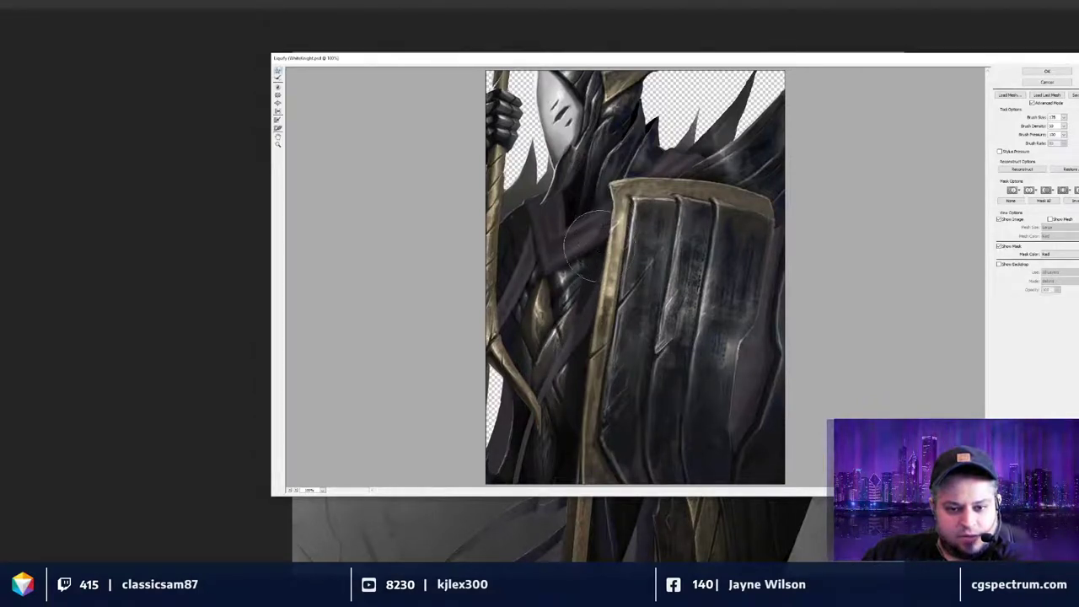
key(bracketleft)
key(bracketleft)
key(bracketleft)
key(bracketleft)
key(bracketleft)
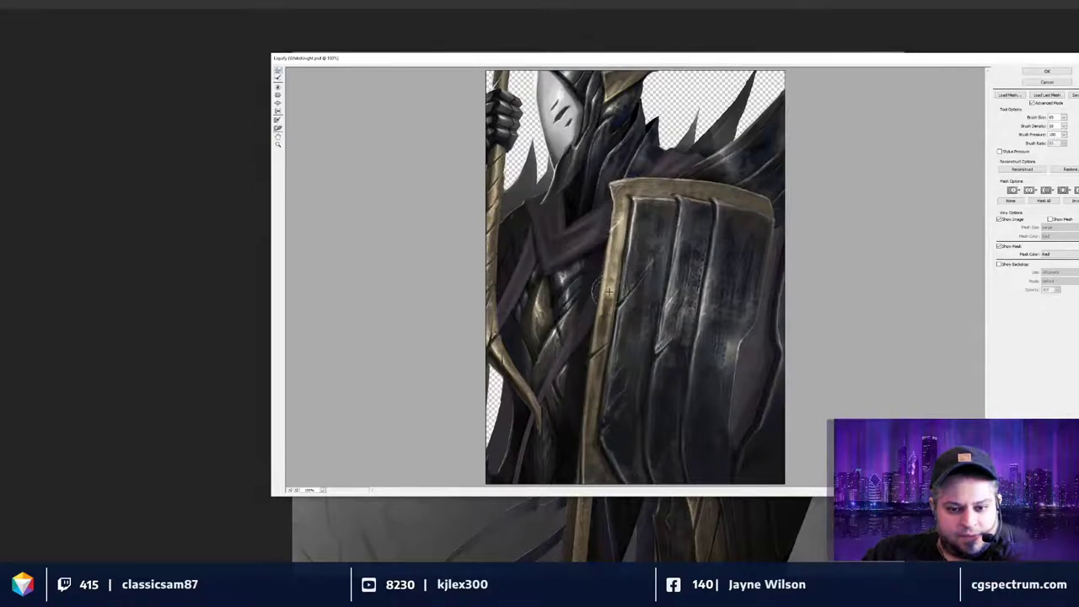
key(bracketright)
key(bracketright)
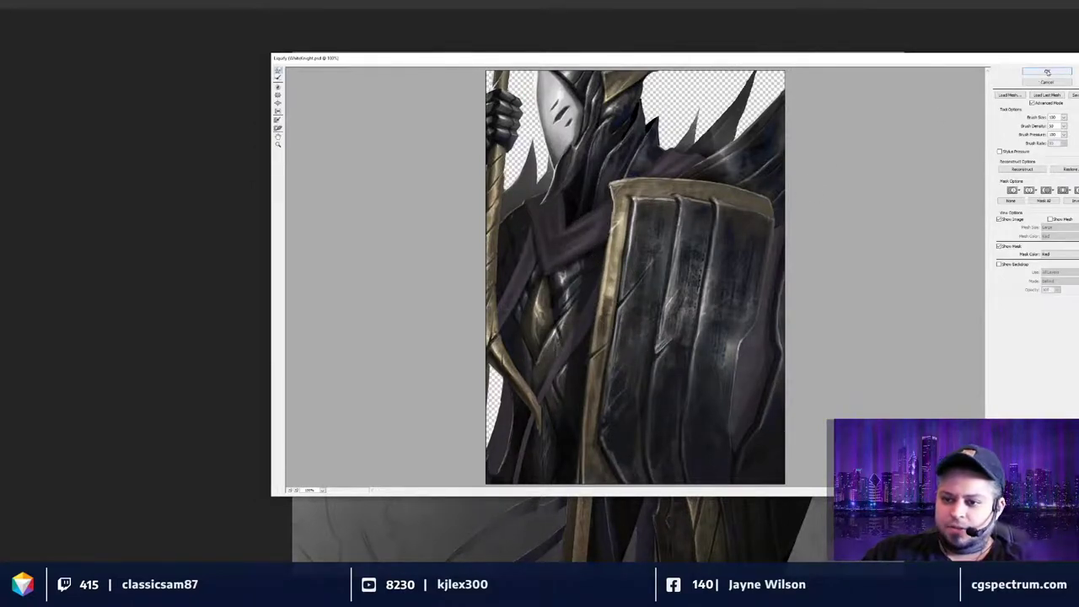
click(1047, 72)
Examine the silhouette and balance of the whole figure, from the helmet down to the cape.
key(ctrl+minus)
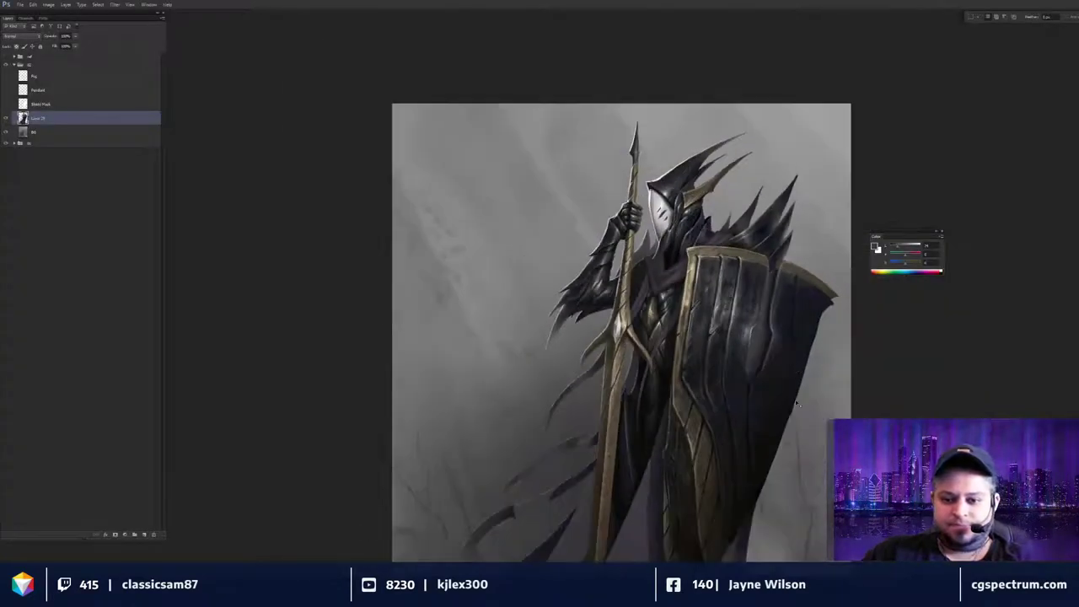
mouse_move(785, 398)
mouse_down()
mouse_move(777, 354)
mouse_move(792, 292)
mouse_up()
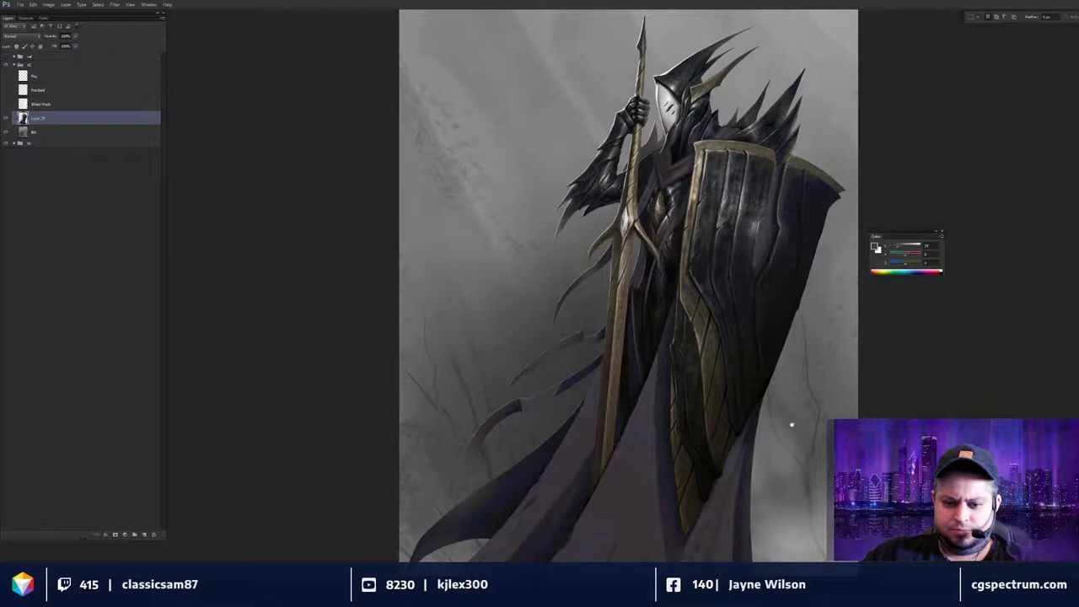
key(ctrl+minus)
key(ctrl+minus)
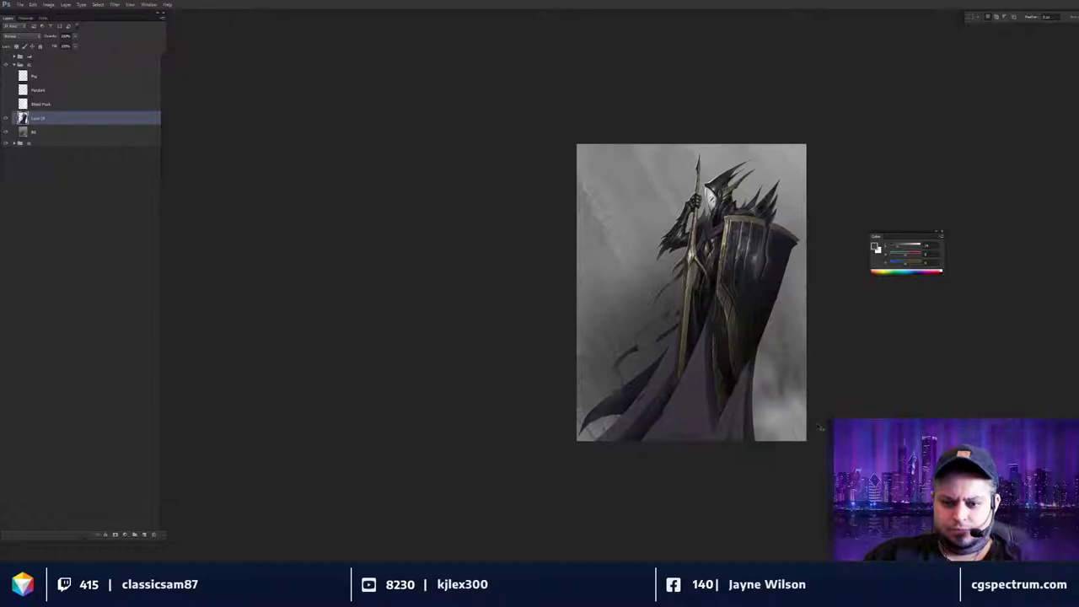
key(ctrl+plus)
key(ctrl+plus)
key(ctrl+plus)
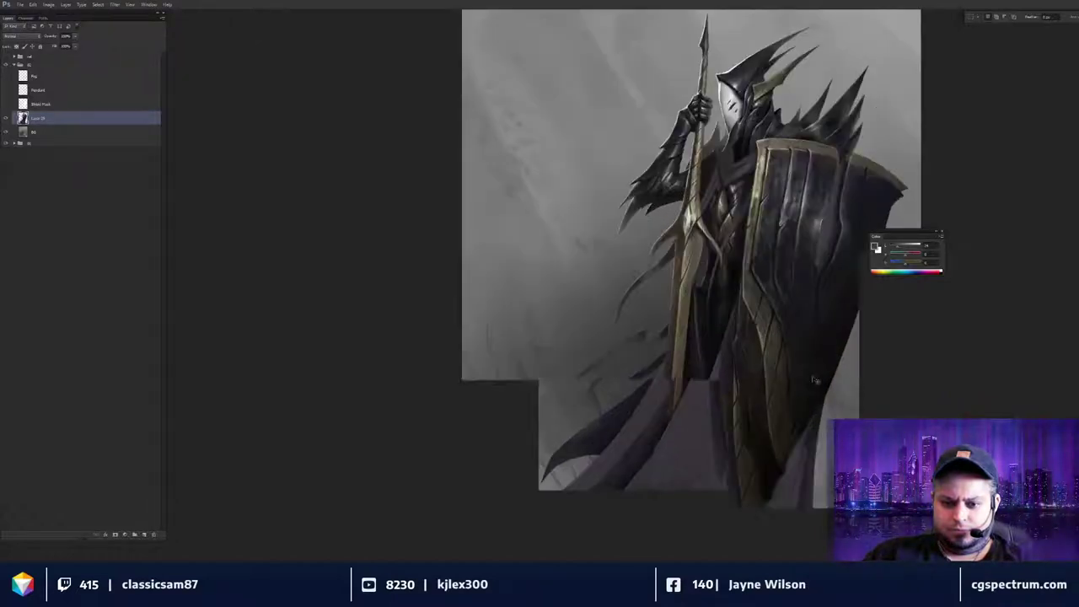
Touch up the long spear blade and gem area with colours sampled from the blade and gem, checking the full figure.
key(b)
drag(815, 379, 813, 404)
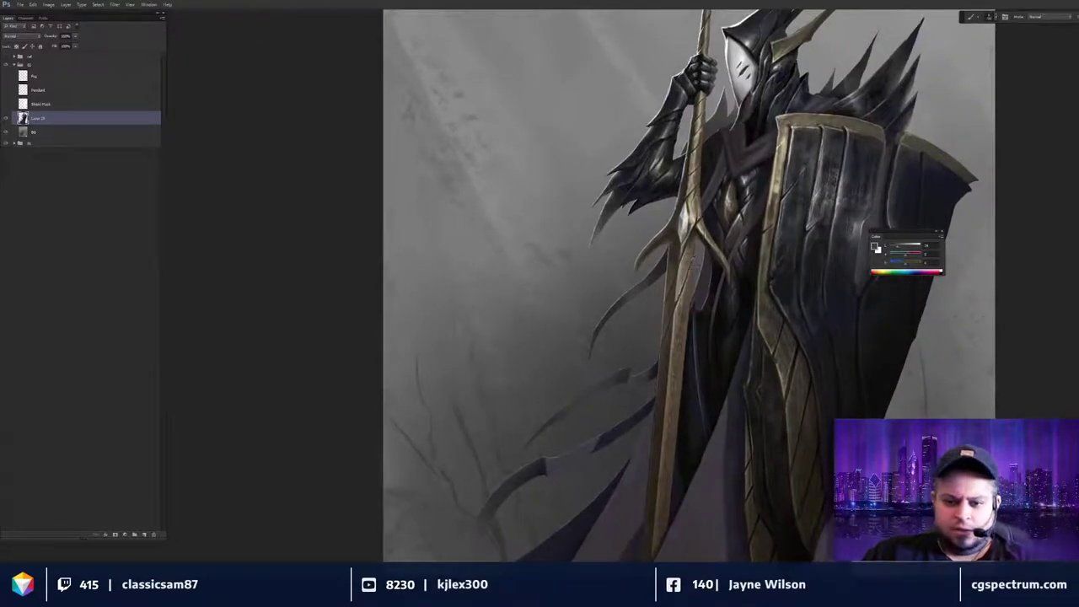
alt+click(673, 371)
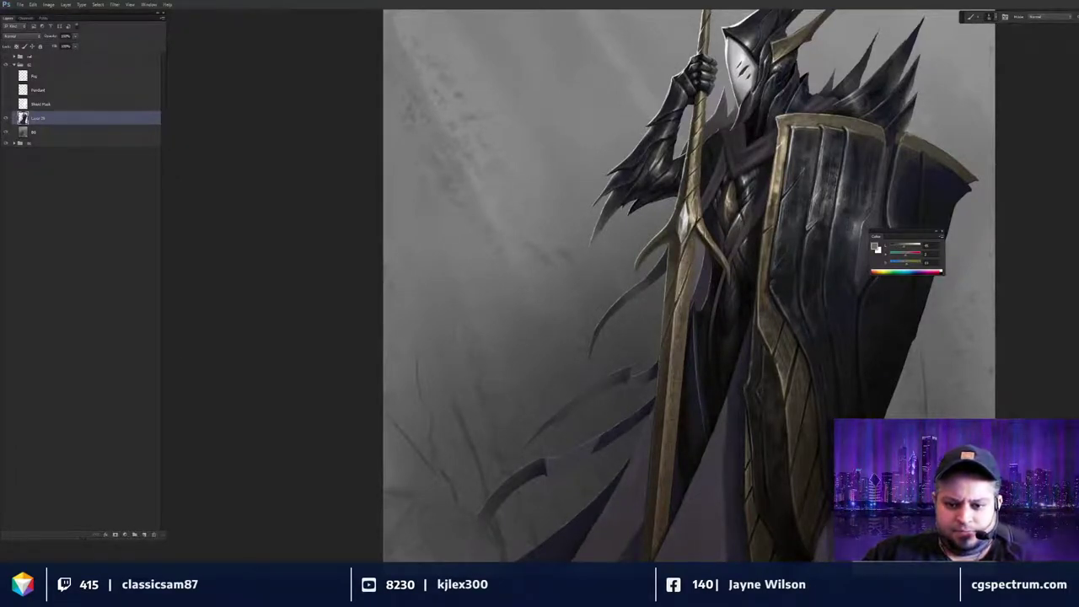
alt+click(685, 225)
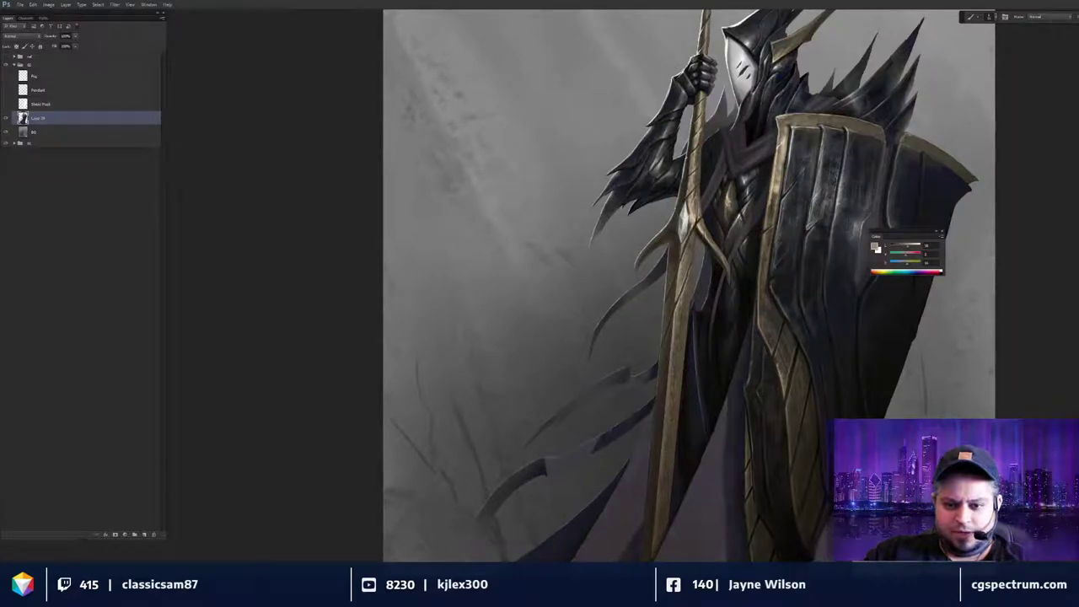
key(ctrl+minus)
key(ctrl+minus)
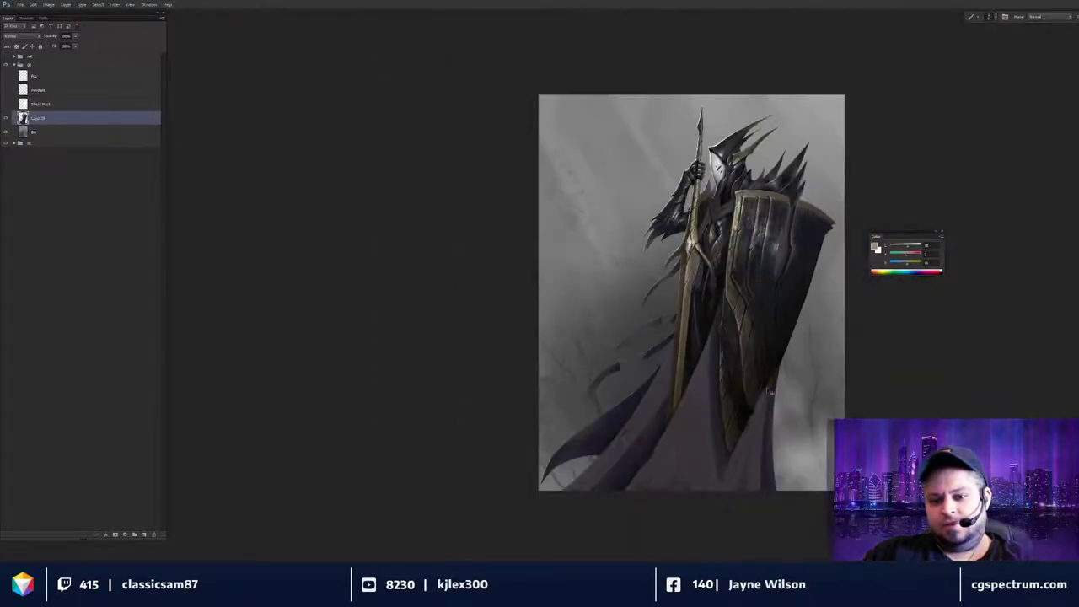
Darken the gap between the hanging cloth and the spear's curved prong with dark colours sampled from the armour.
key(ctrl+plus)
key(ctrl+plus)
key(ctrl+plus)
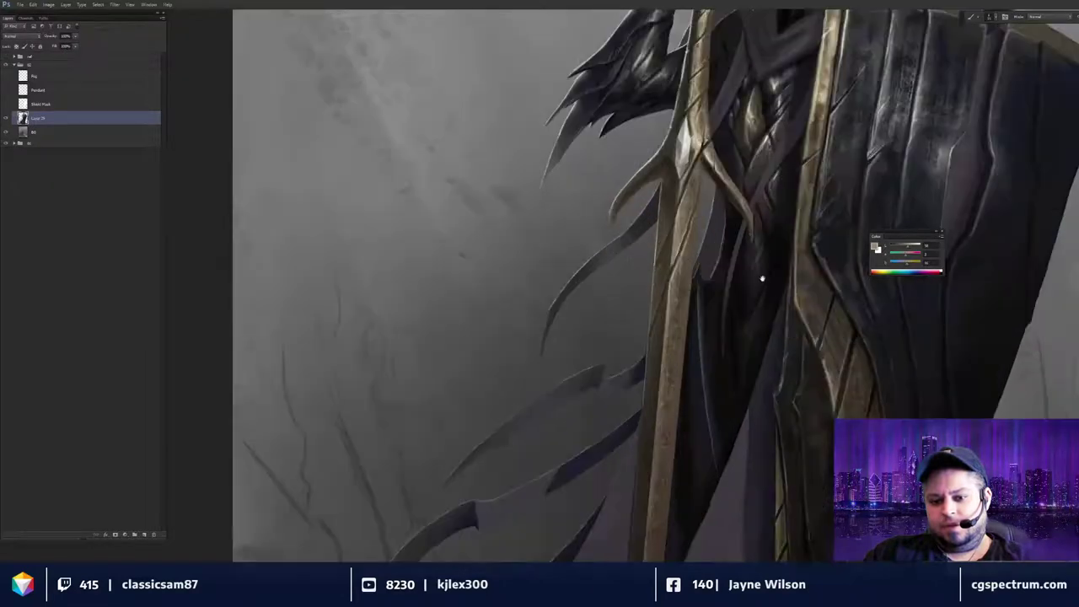
drag(762, 278, 705, 345)
key(ctrl+plus)
key(ctrl+plus)
alt+click(687, 255)
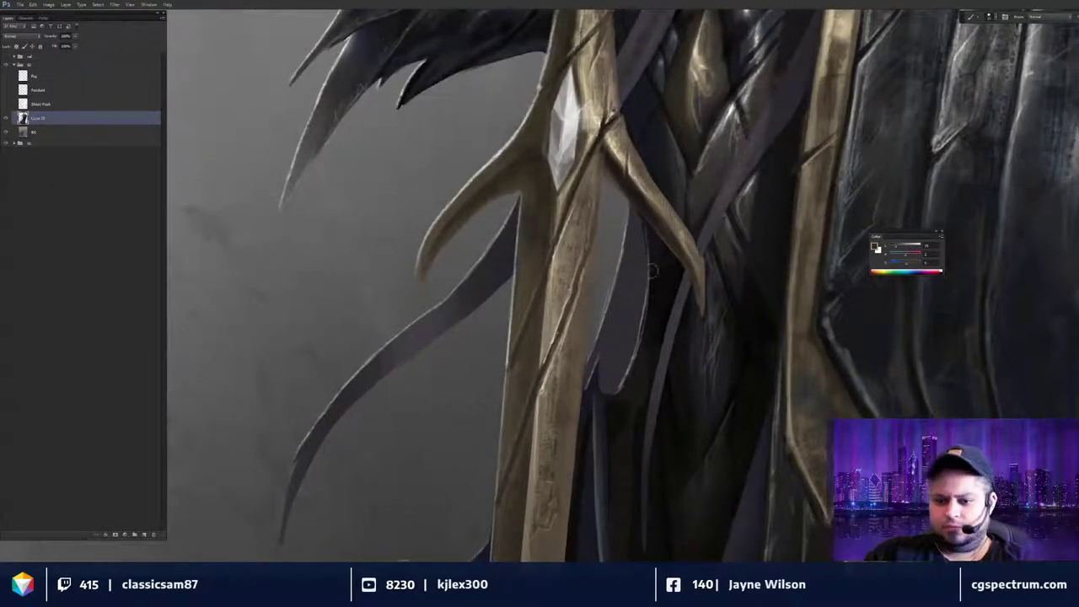
alt+click(698, 300)
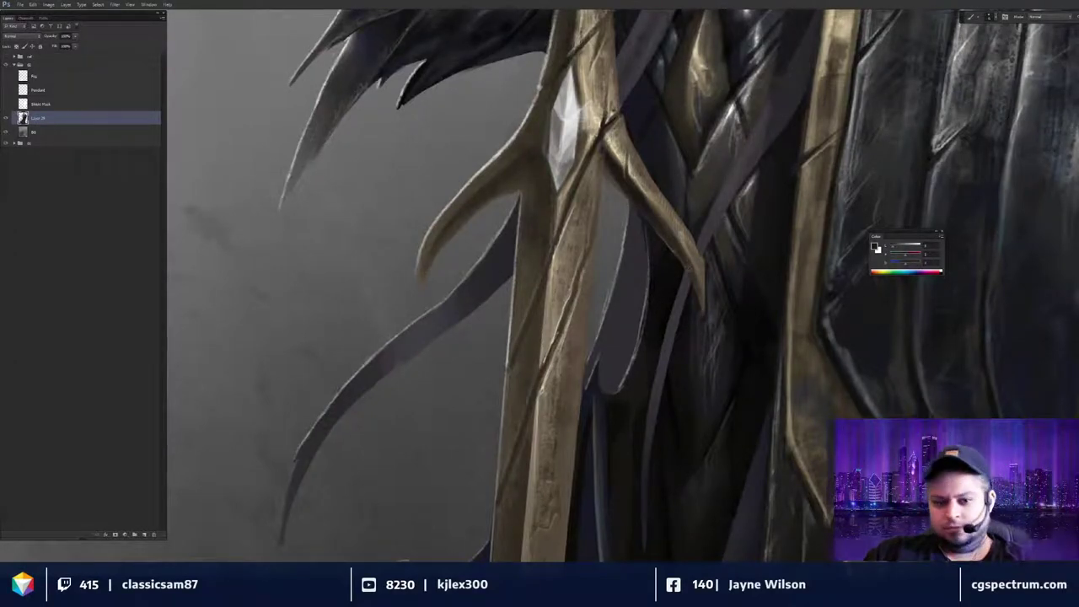
drag(656, 248, 681, 300)
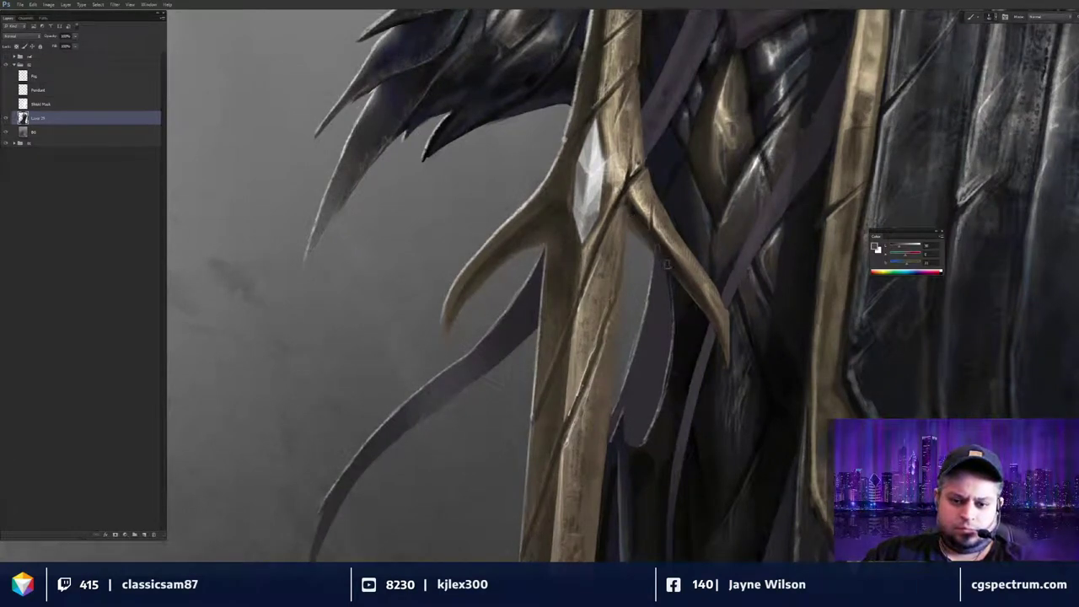
Touch up the dark gap beside the spear's curved prong with a sampled dark colour and check the full figure.
alt+click(662, 233)
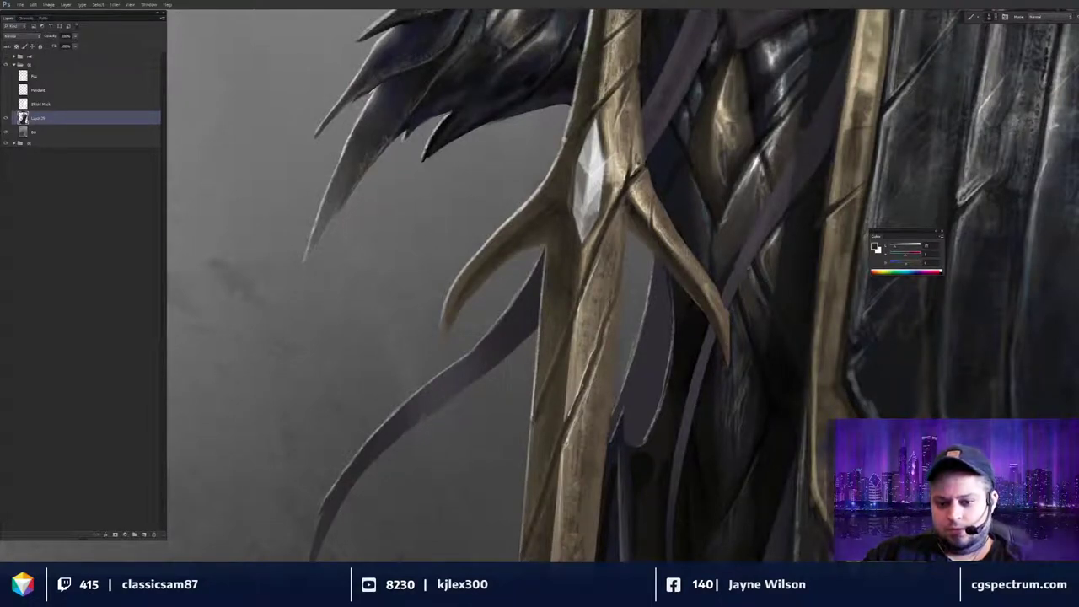
drag(657, 284, 665, 286)
scroll(694, 302, down, 3)
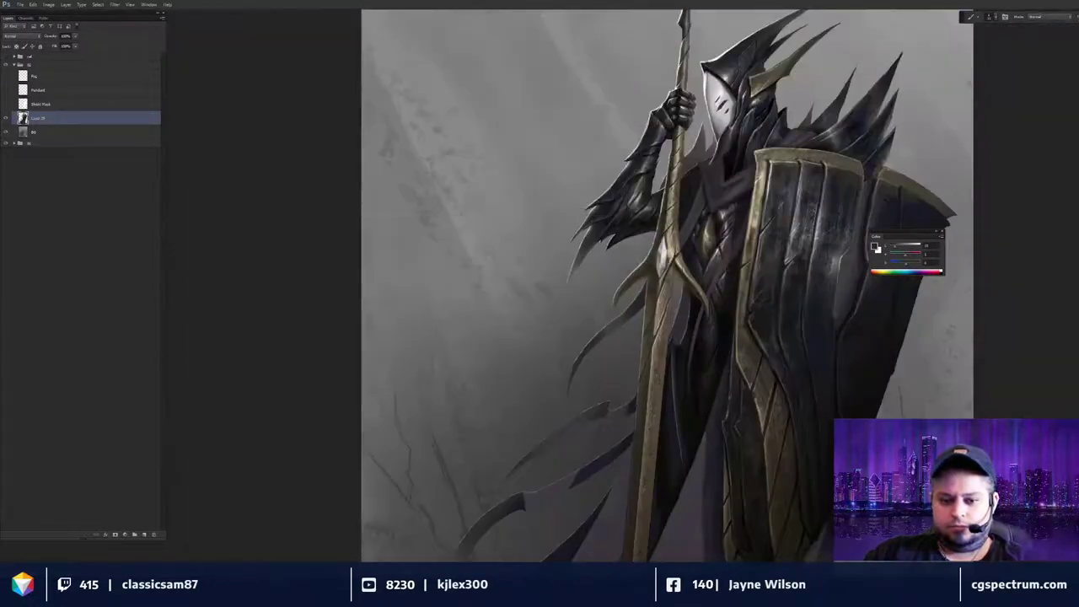
scroll(734, 310, down, 3)
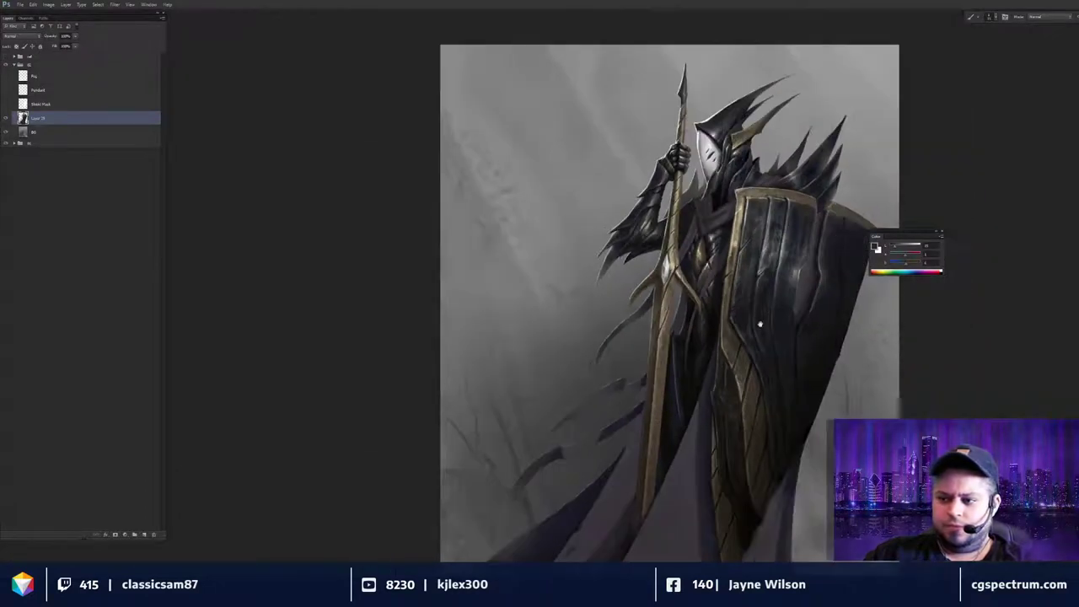
drag(735, 313, 717, 294)
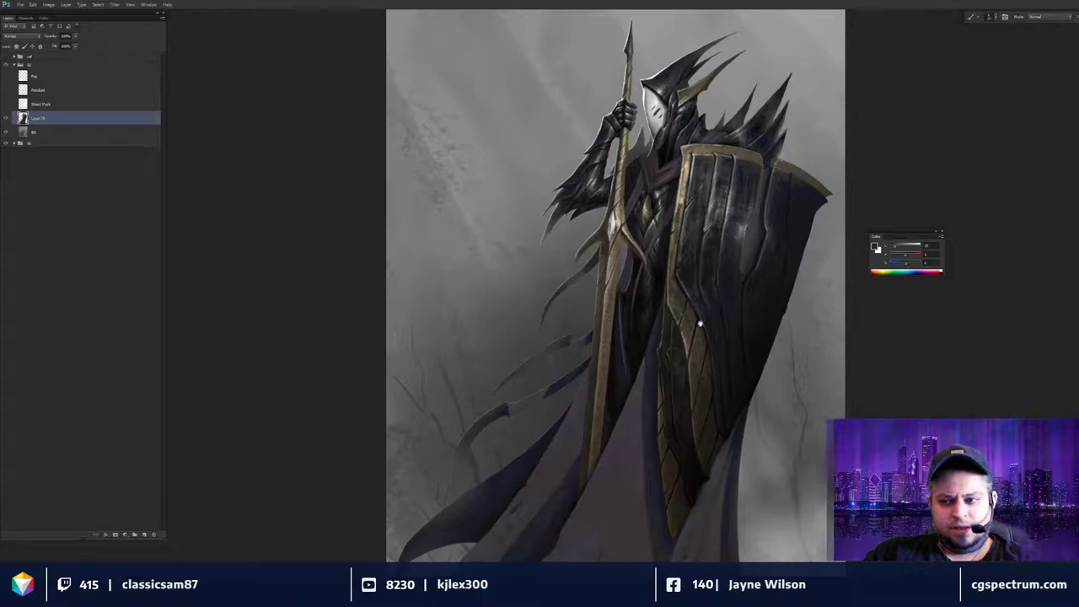
scroll(727, 323, down, 1)
scroll(759, 343, right, 1)
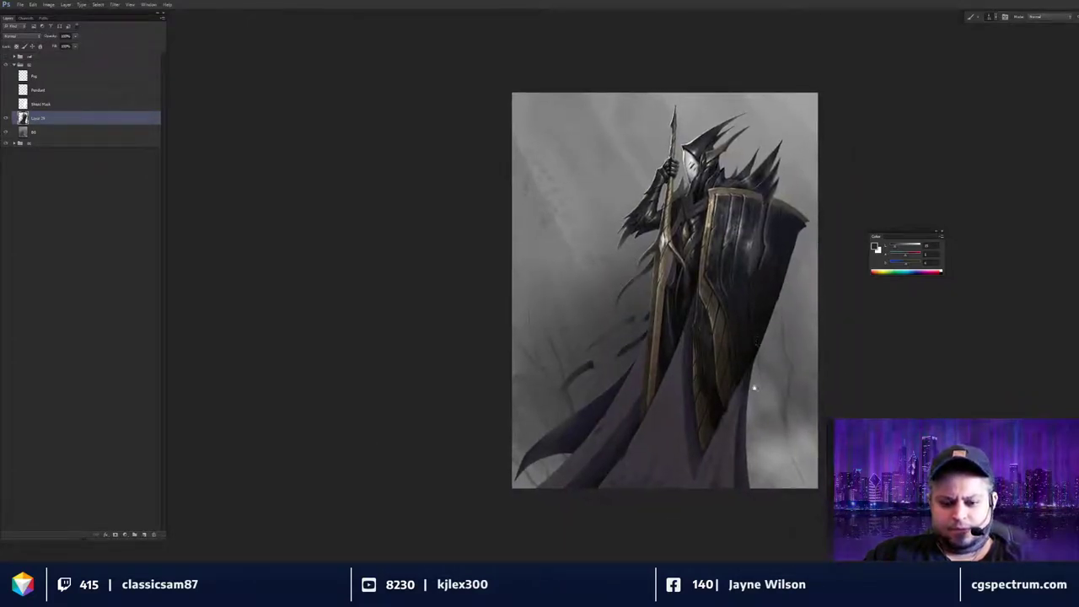
drag(755, 388, 750, 386)
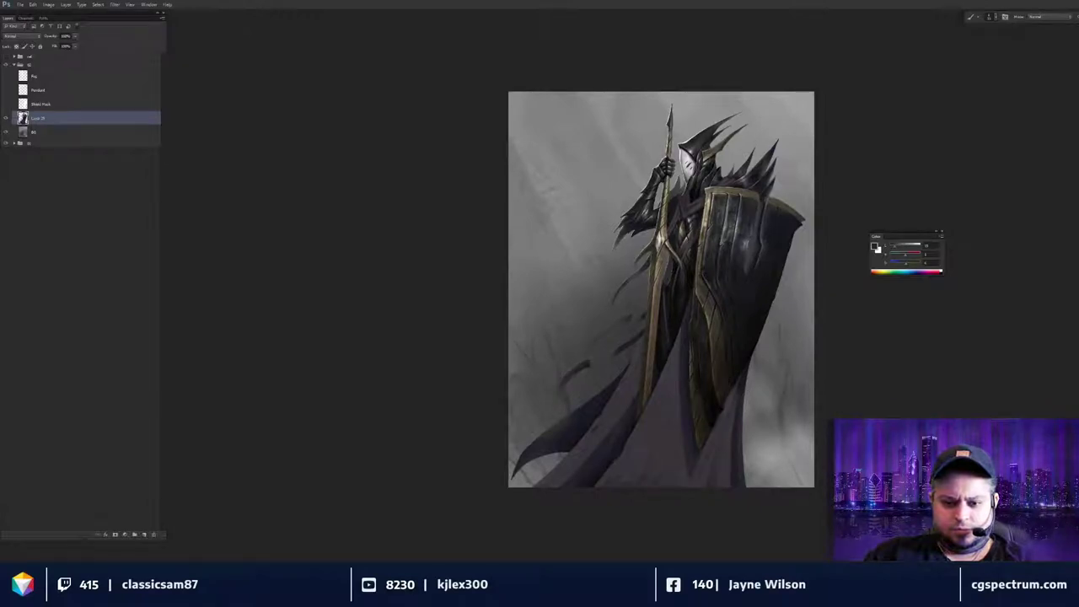
key(ctrl+z)
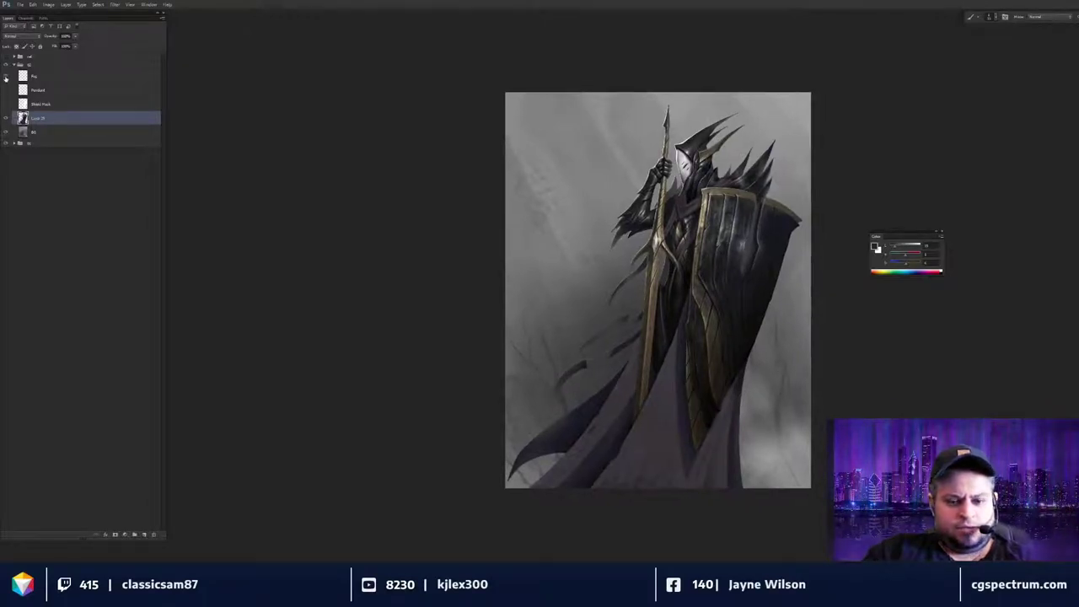
Show the fog layer and review the mist over the cape at the bottom of the figure.
click(6, 77)
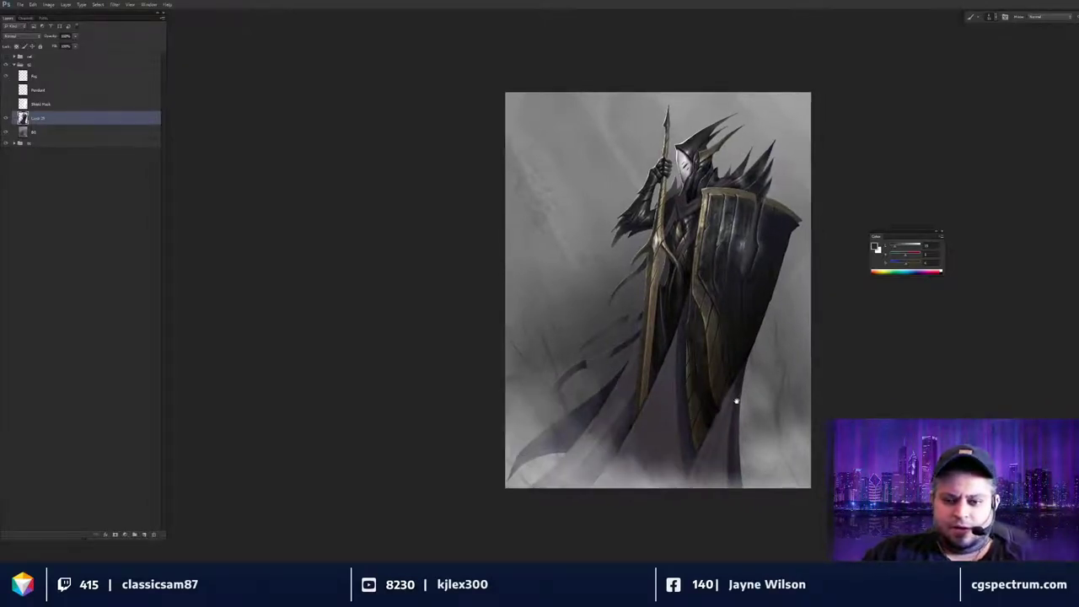
drag(737, 401, 732, 398)
drag(601, 405, 592, 403)
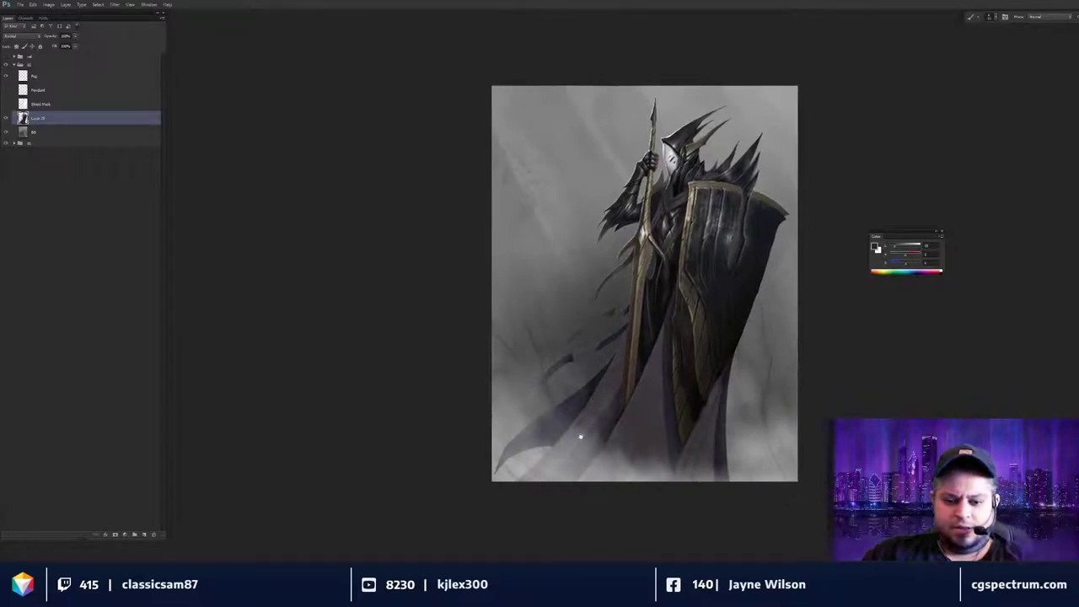
drag(743, 469, 741, 474)
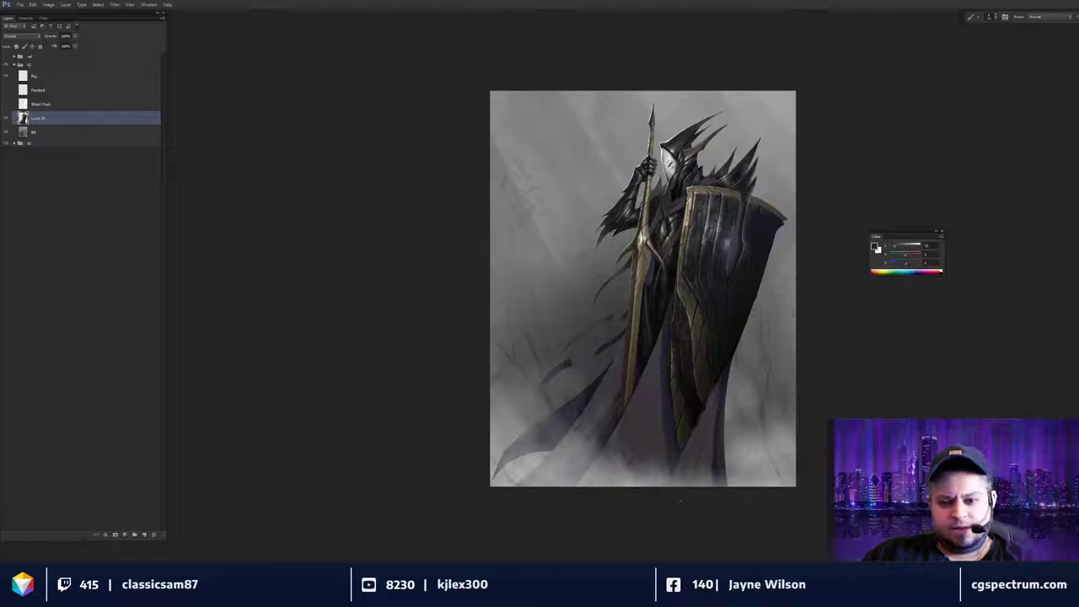
Show and select the Pendant layer and nudge its white oval into place over the crossing chest bands.
click(32, 90)
drag(698, 300, 696, 356)
key(ctrl+plus)
key(ctrl+plus)
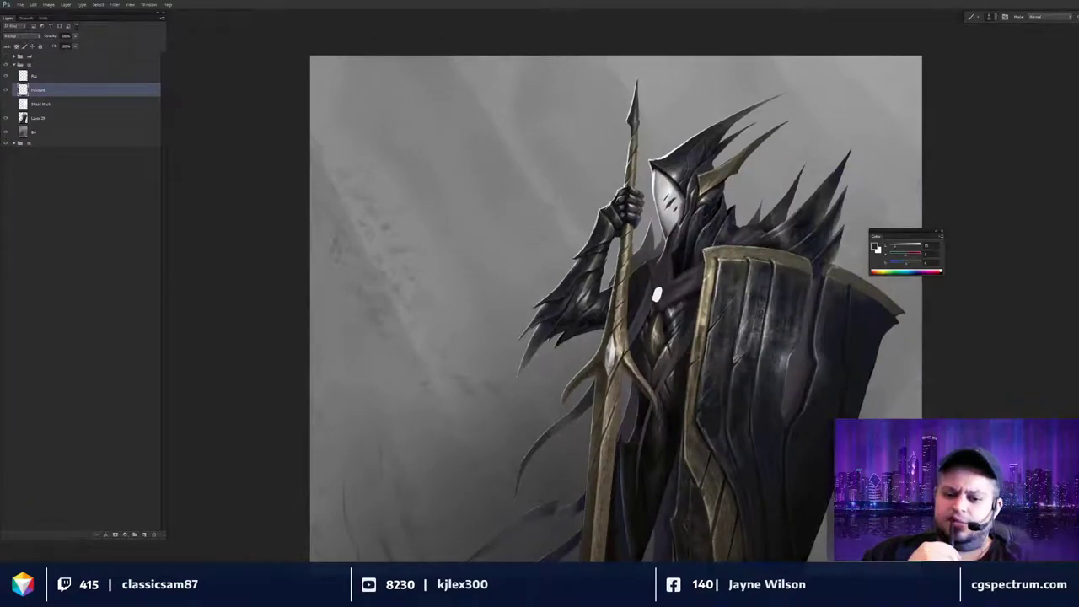
key(ctrl+minus)
key(ctrl+minus)
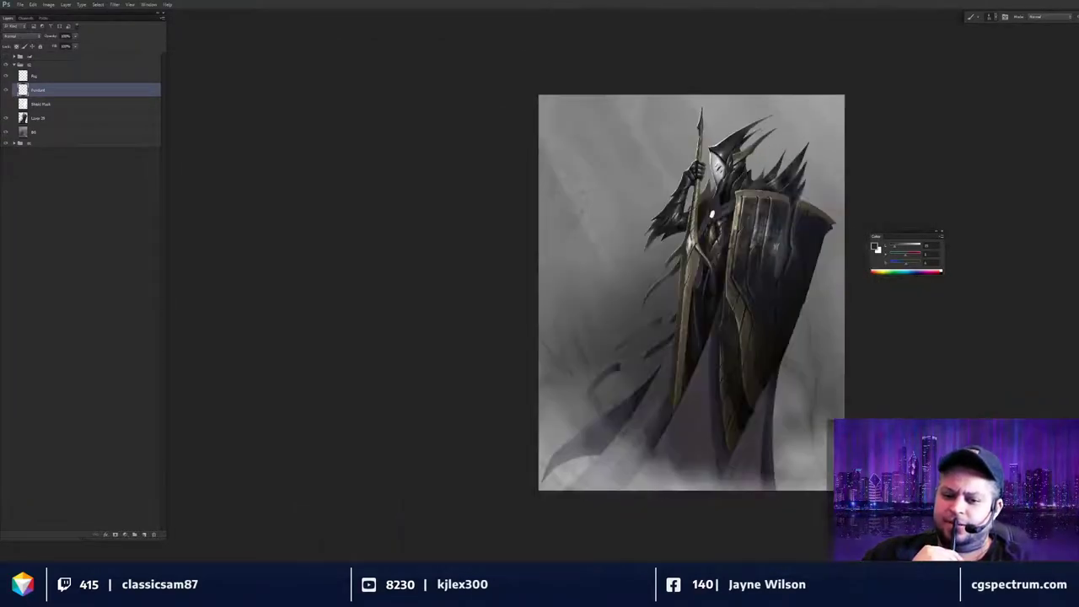
drag(740, 314, 737, 316)
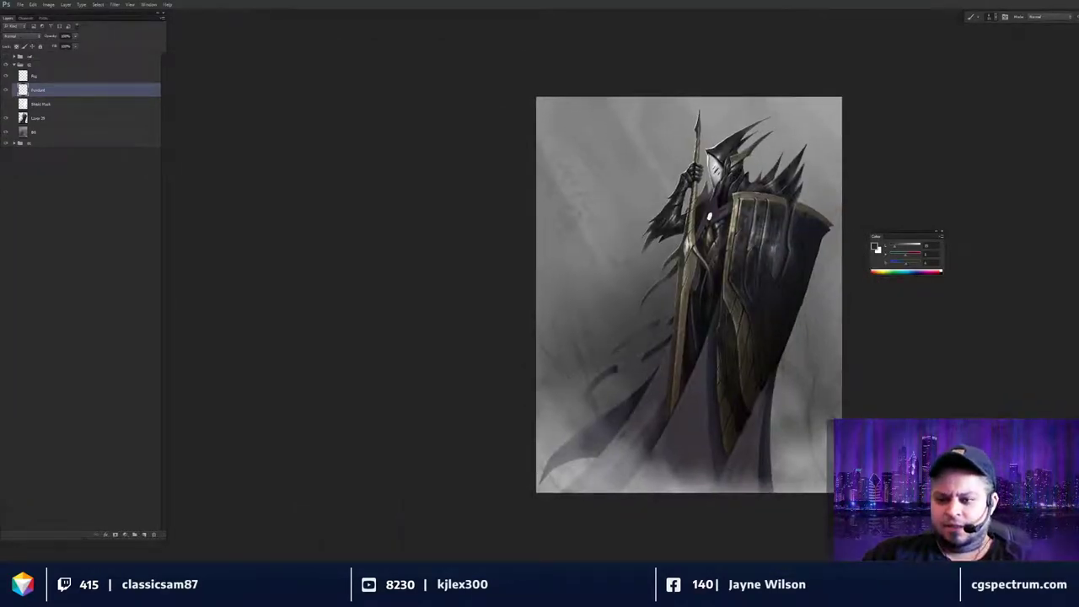
key(ctrl+plus)
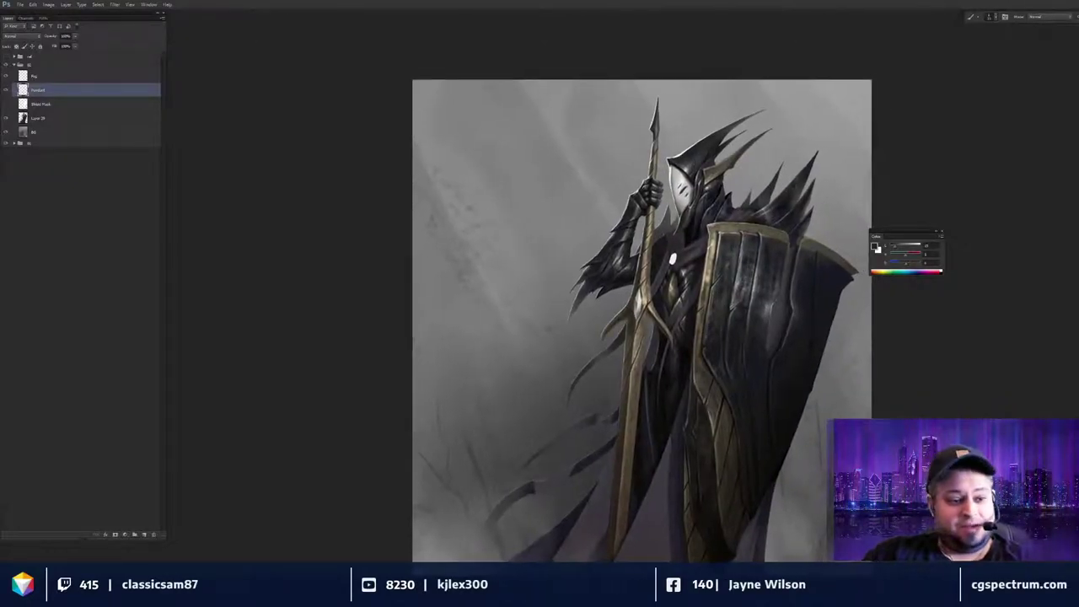
key(ctrl+plus)
drag(667, 248, 685, 290)
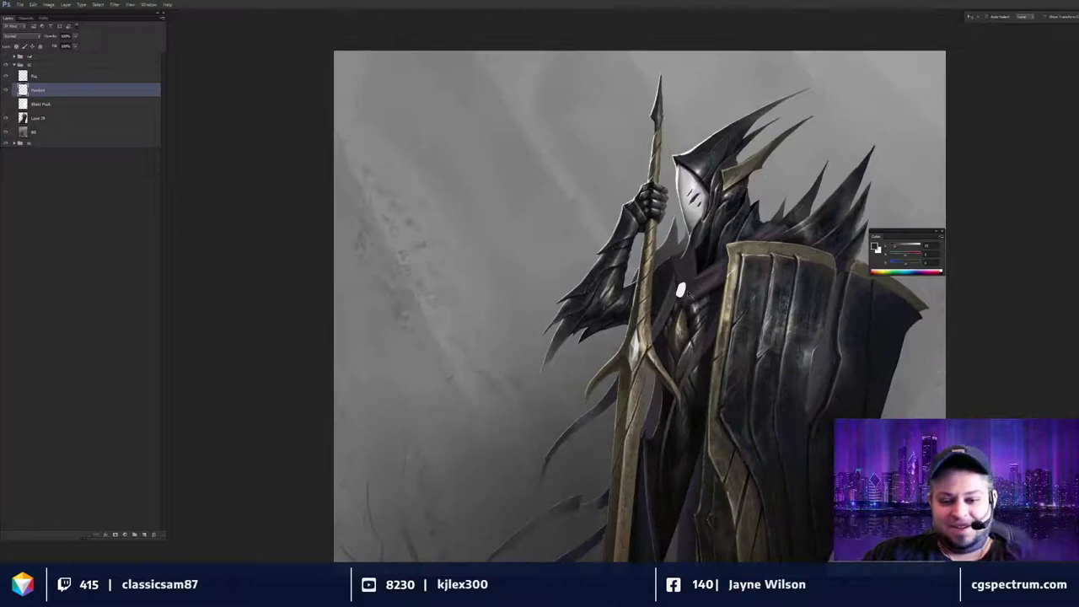
key(ctrl+plus)
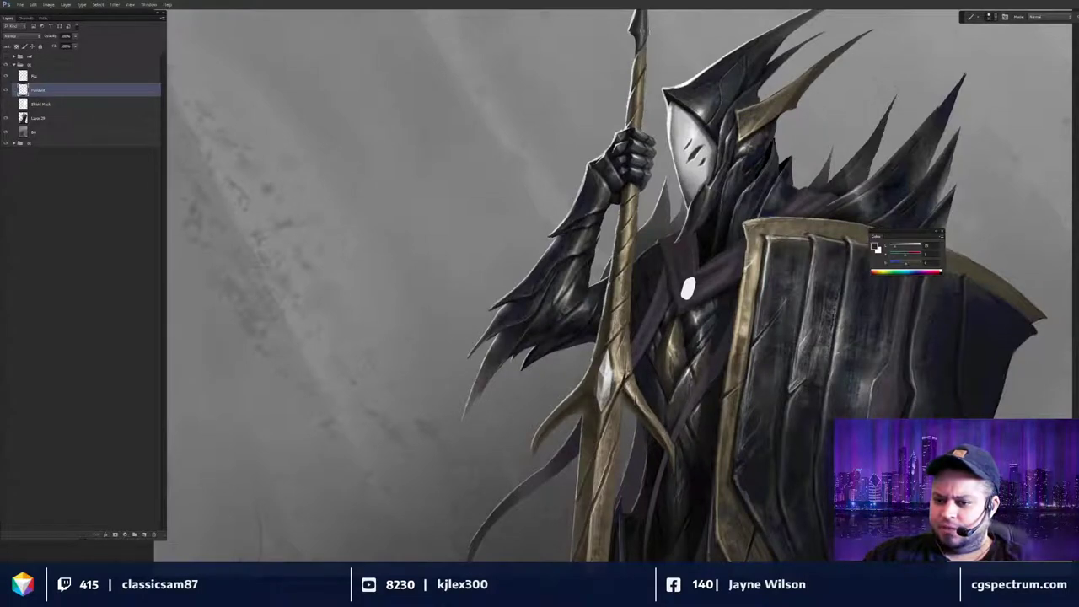
Select the pendant's oval shape, shade it softly with black over the white base, and smudge the shading.
scroll(688, 290, up, 1)
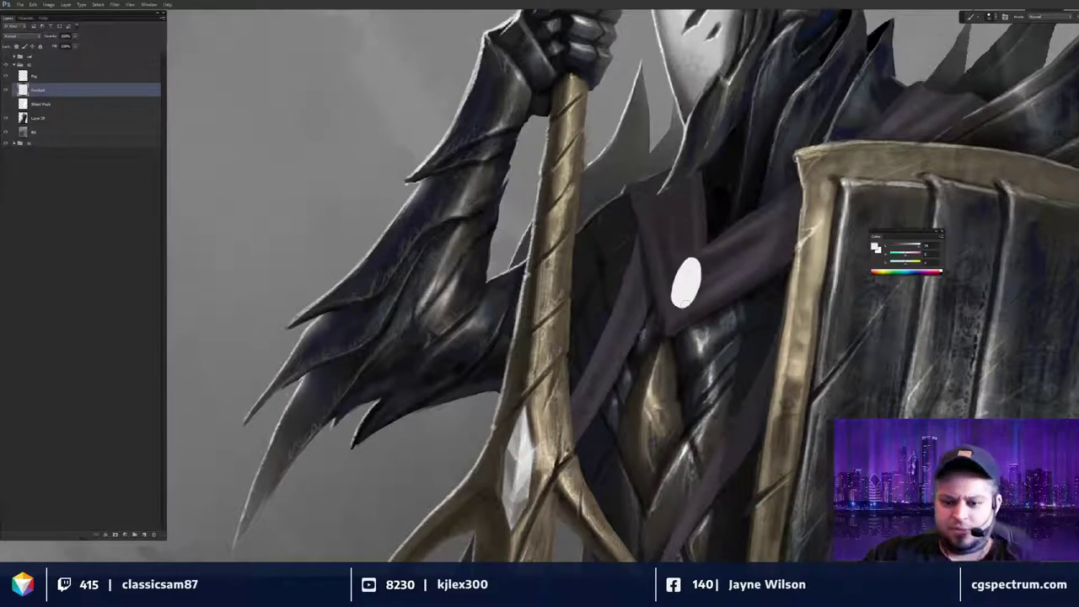
scroll(687, 293, down, 2)
scroll(686, 293, up, 2)
scroll(687, 293, down, 2)
scroll(686, 293, up, 2)
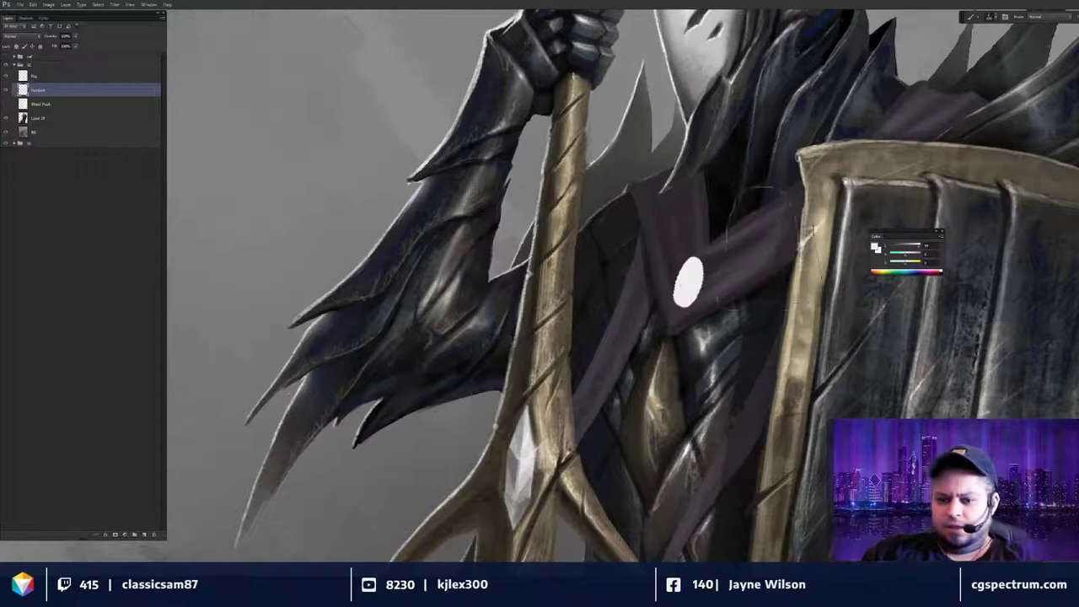
key(x)
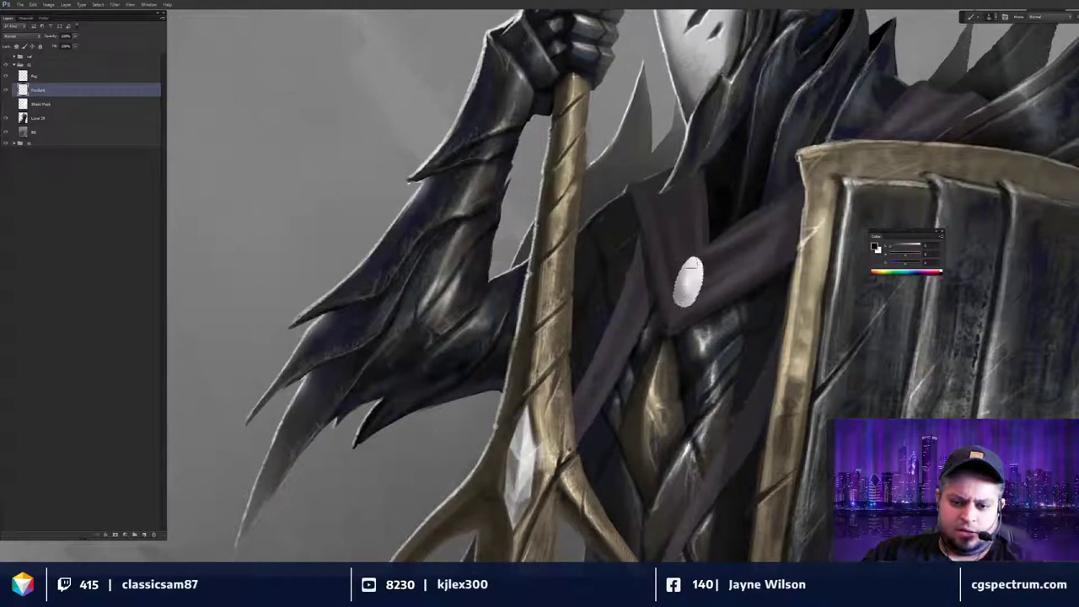
key(r)
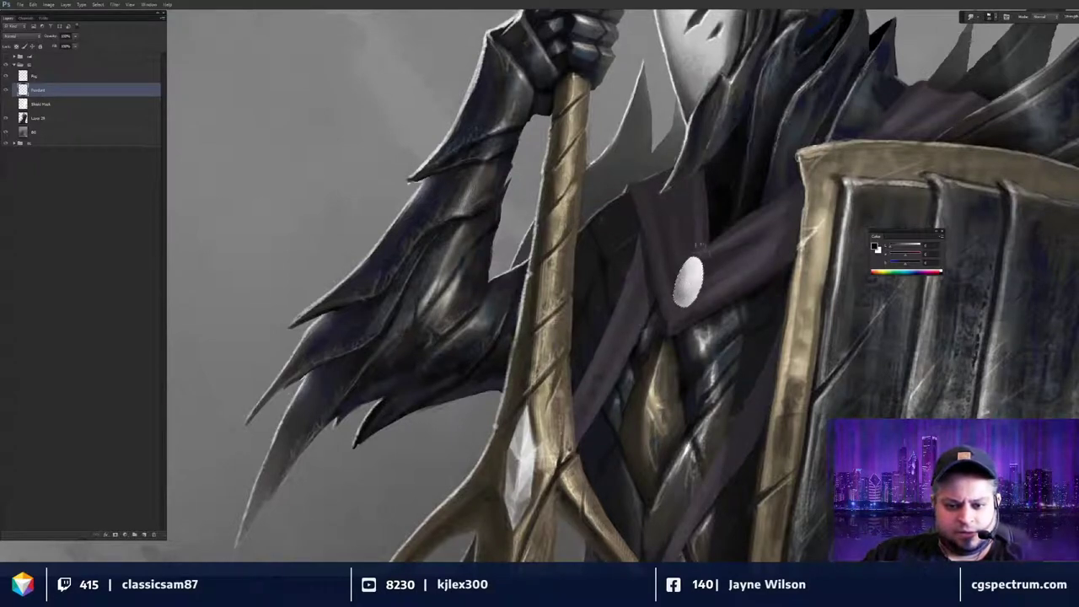
key(x)
key(x)
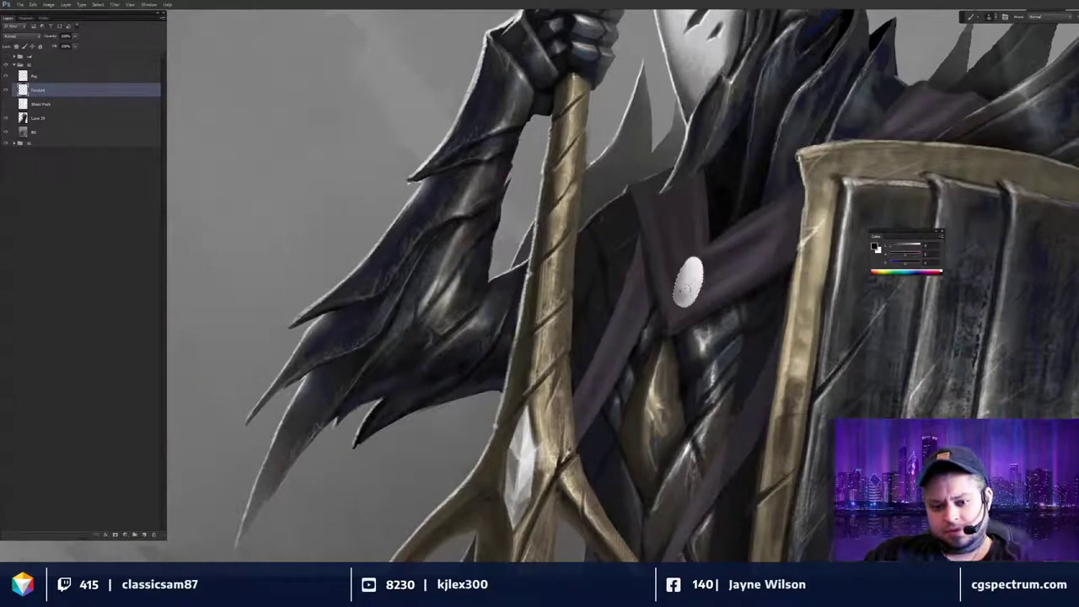
Paint sampled grey tones and a white highlight inside the pendant to give it a rounded look.
alt+click(685, 290)
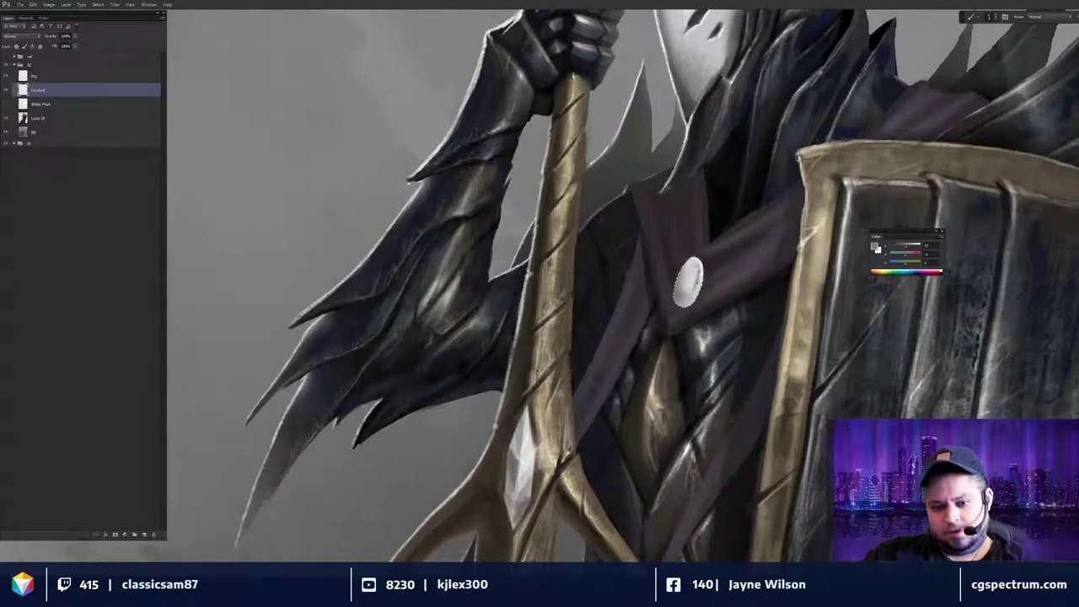
key(d)
key(x)
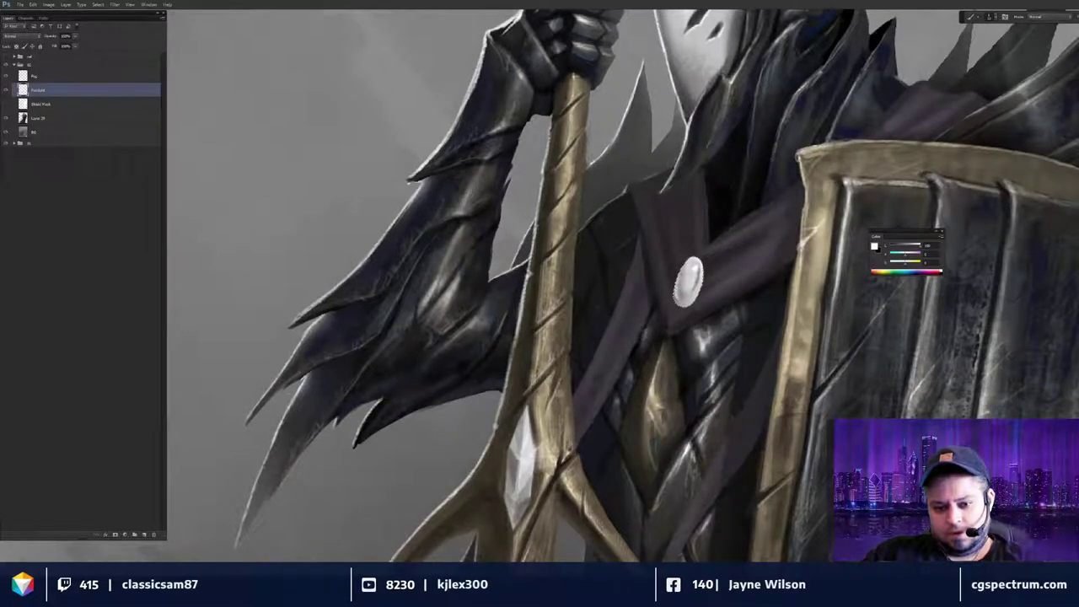
key(ctrl+minus)
key(ctrl+plus)
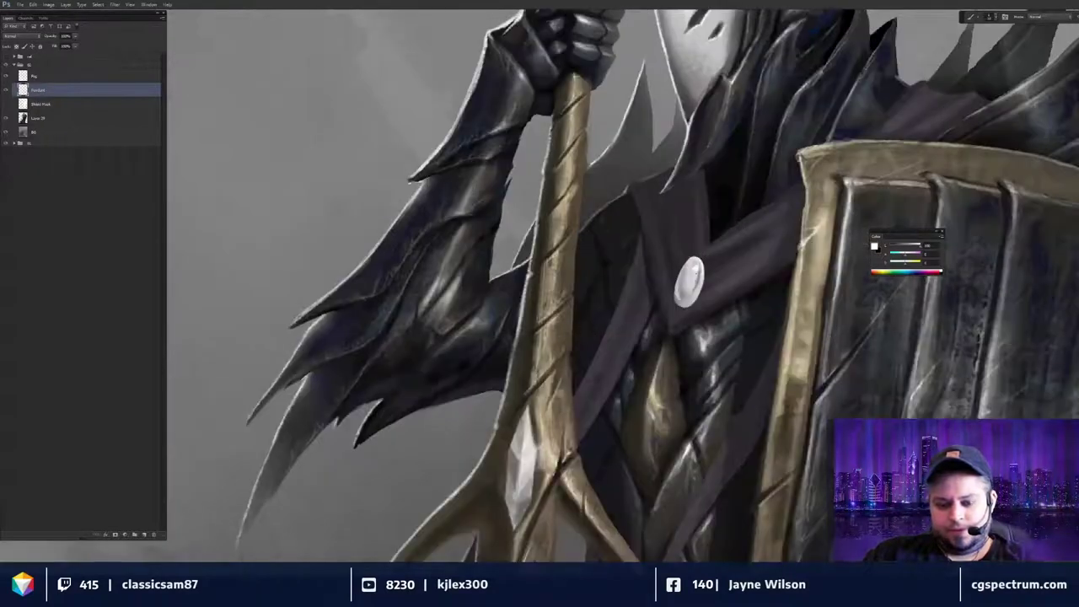
key(ctrl+z)
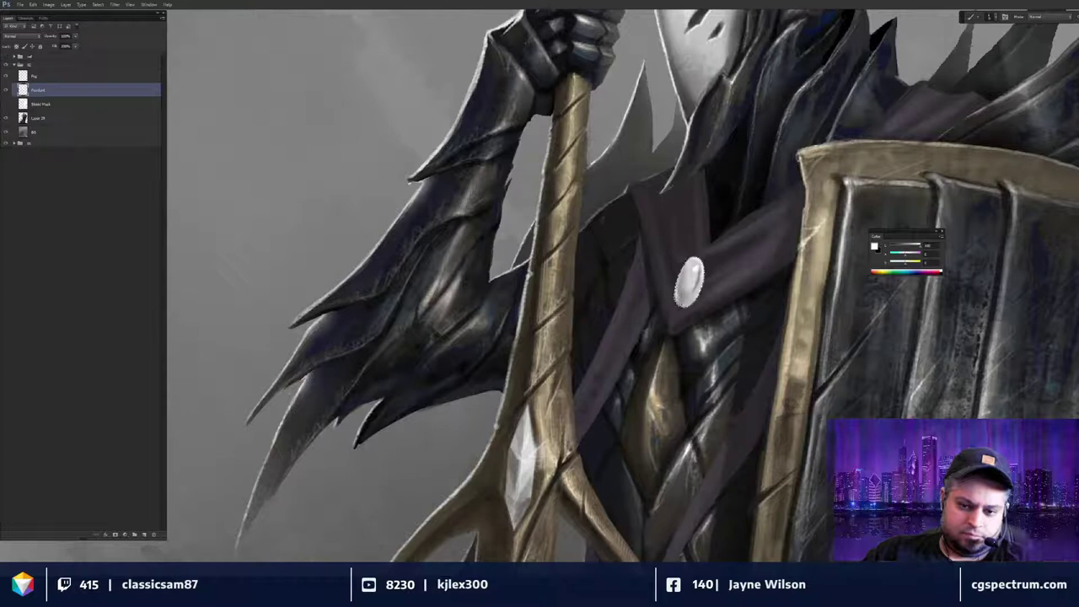
Deepen the pendant's shading with a grey sampled from its lower edge and blend it with the Smudge tool.
key(x)
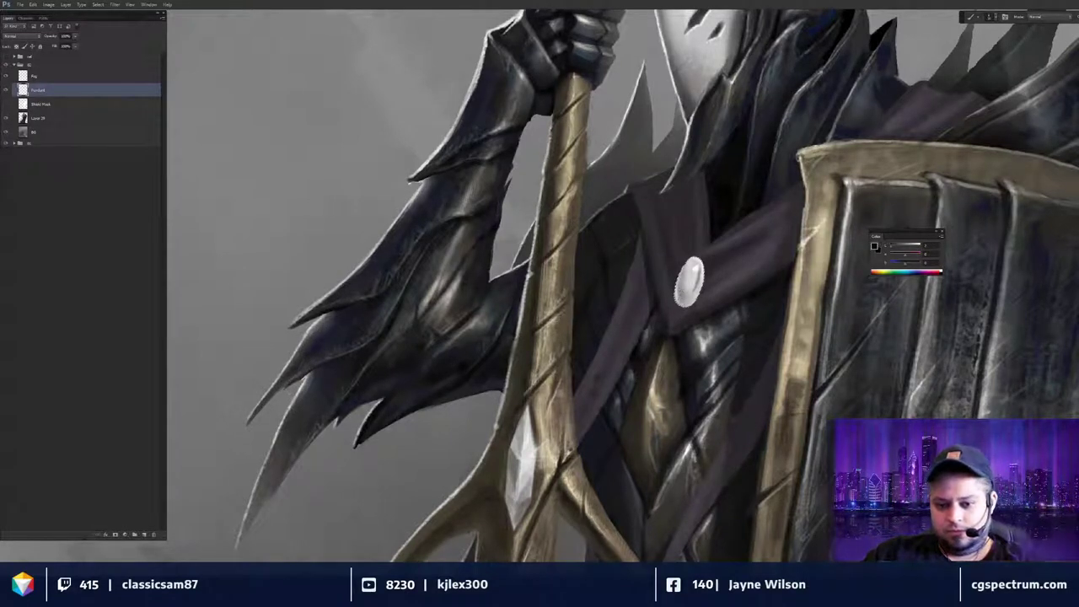
alt+click(684, 288)
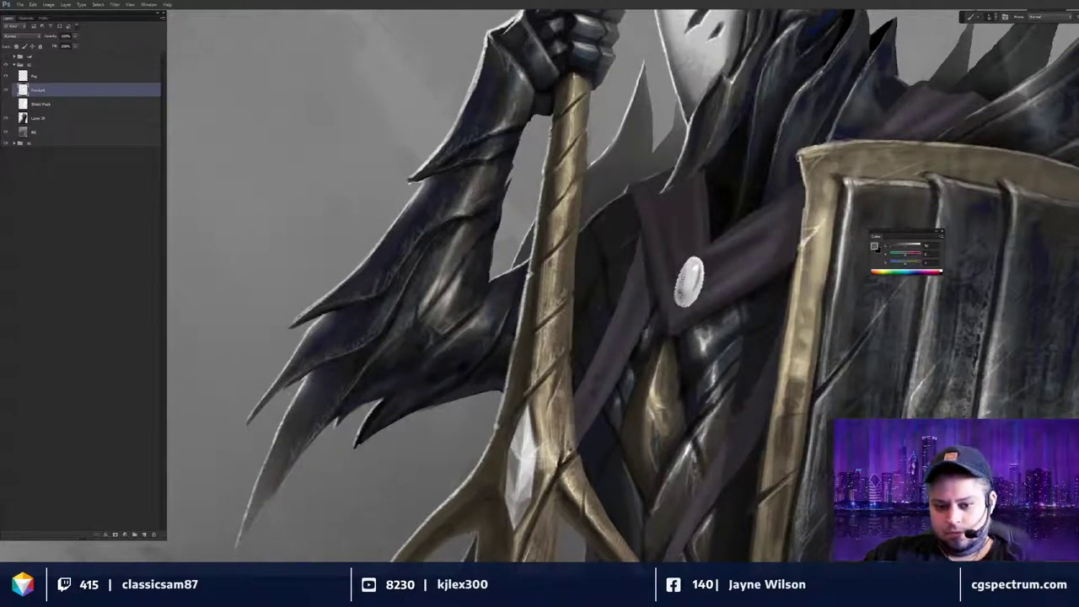
key(r)
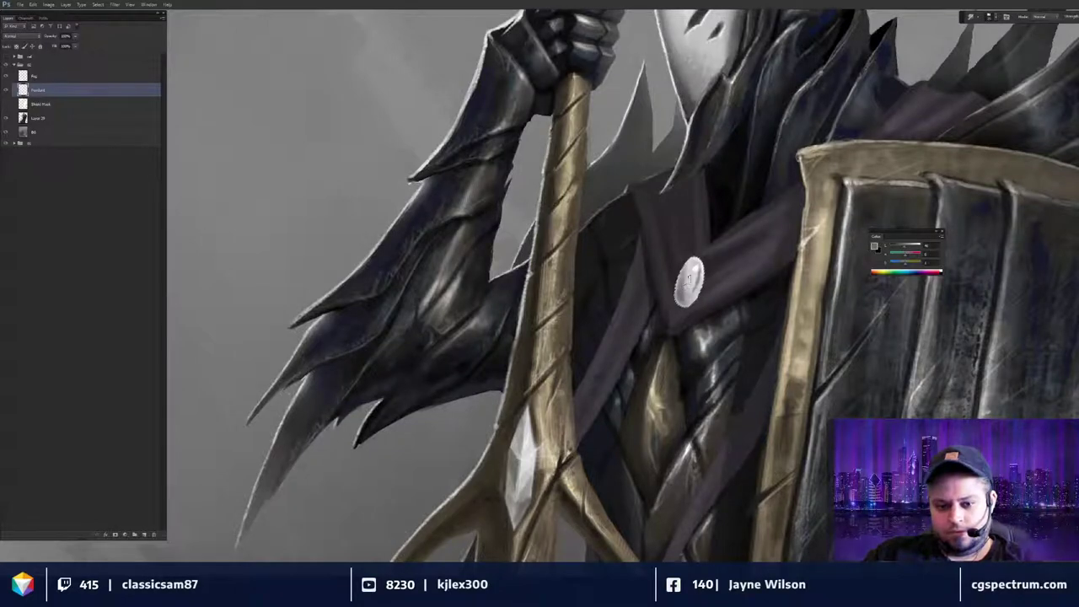
drag(684, 291, 691, 282)
key(ctrl+minus)
key(ctrl+minus)
key(ctrl+plus)
key(ctrl+plus)
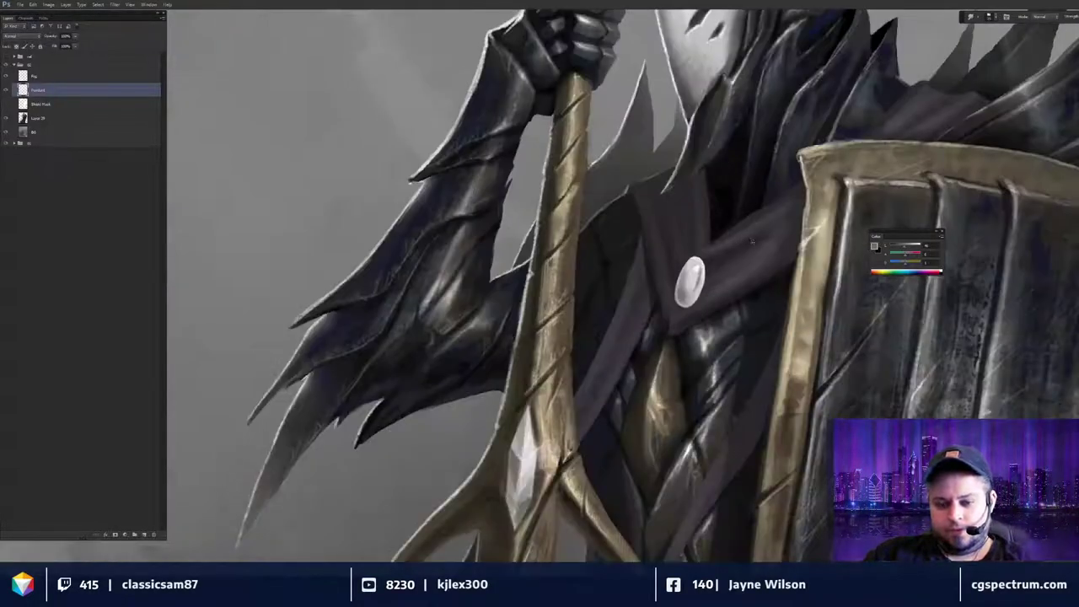
Strengthen the pendant's contrast with black shading and white highlights, checking it from a distance.
key(ctrl+minus)
key(ctrl+minus)
key(ctrl+minus)
key(ctrl+minus)
key(ctrl+plus)
scroll(692, 283, up, 5)
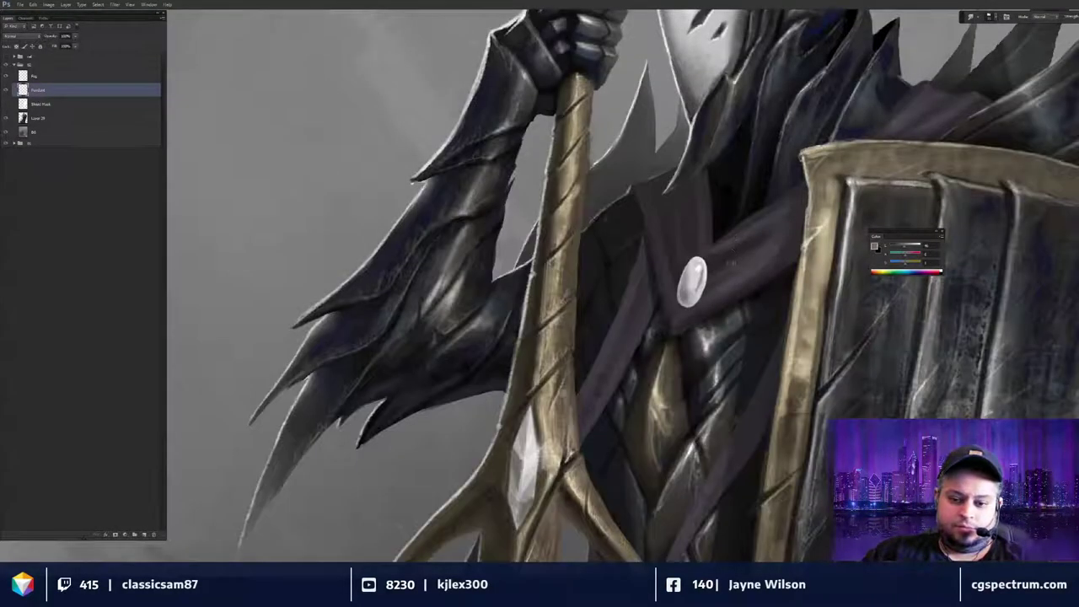
key(b)
key(d)
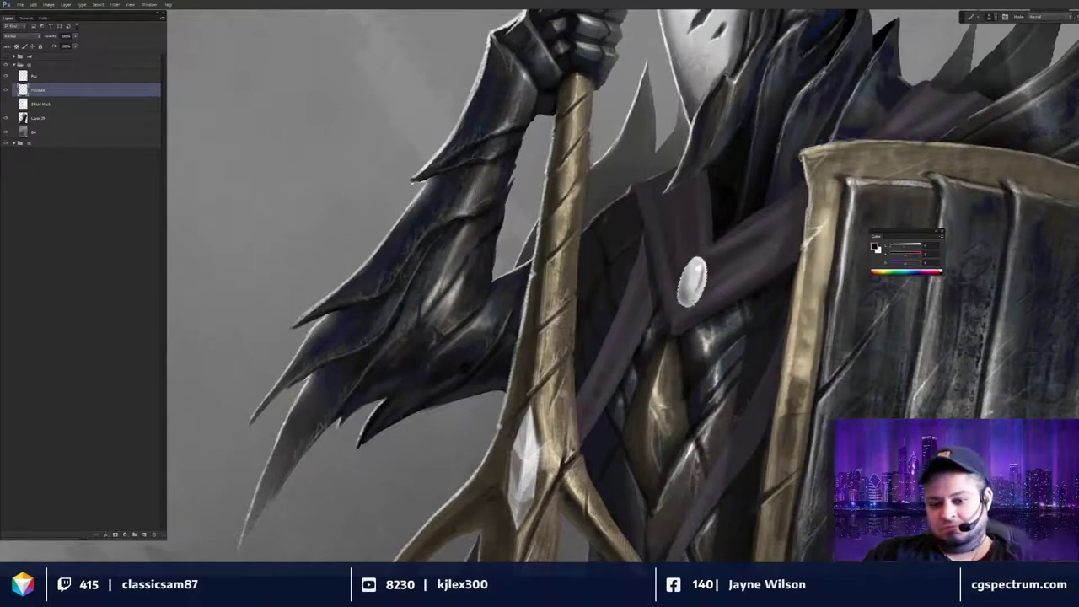
mouse_move(708, 326)
mouse_down()
mouse_move(695, 303)
mouse_move(707, 282)
mouse_move(693, 270)
mouse_up()
key(x)
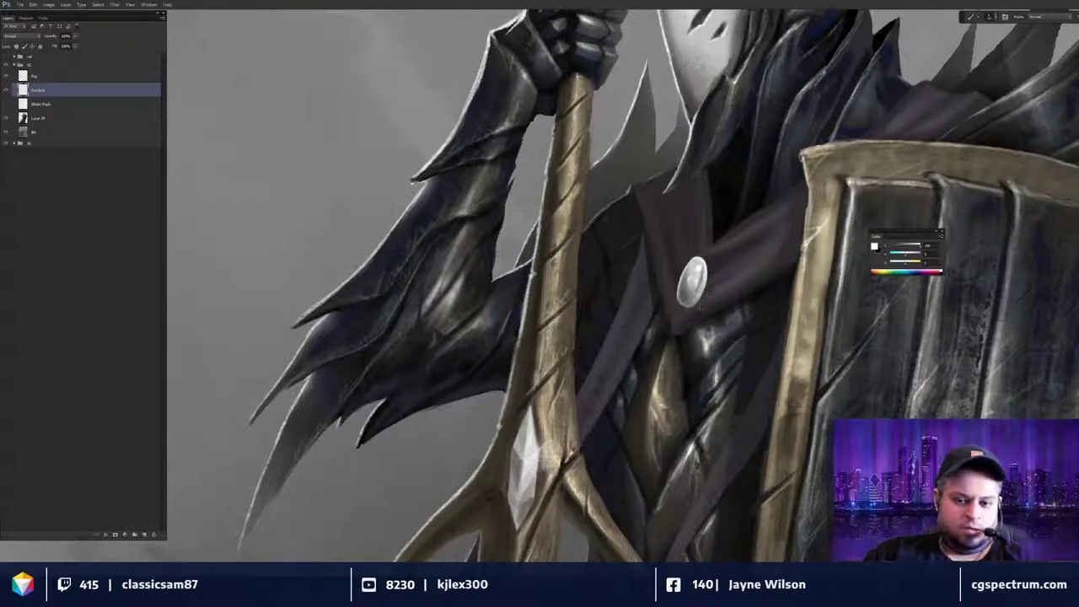
key(ctrl+minus)
key(ctrl+minus)
key(ctrl+minus)
key(ctrl+plus)
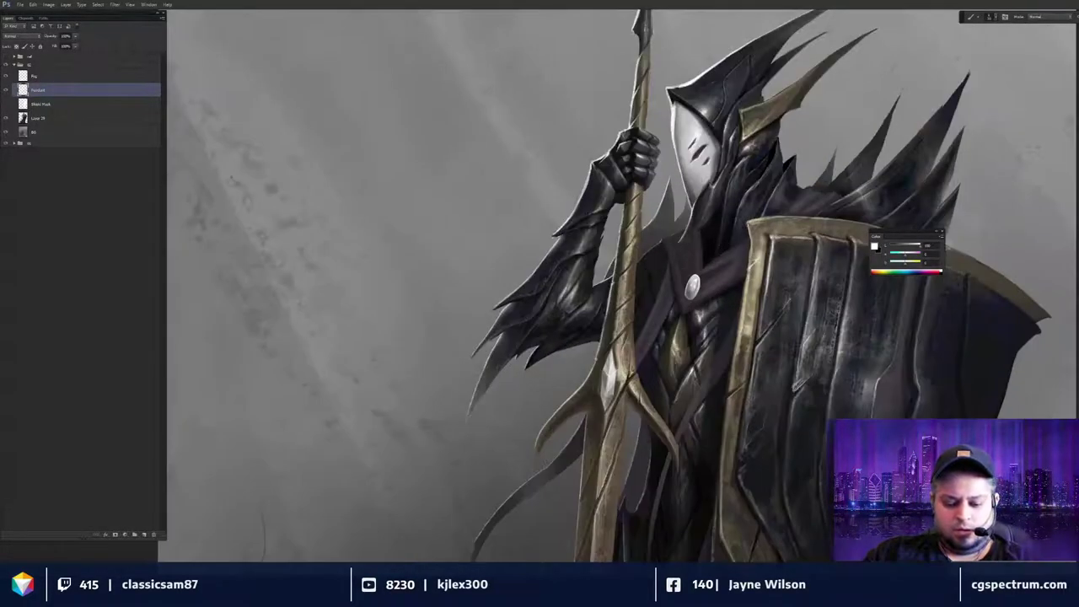
key(shift+ctrl+x)
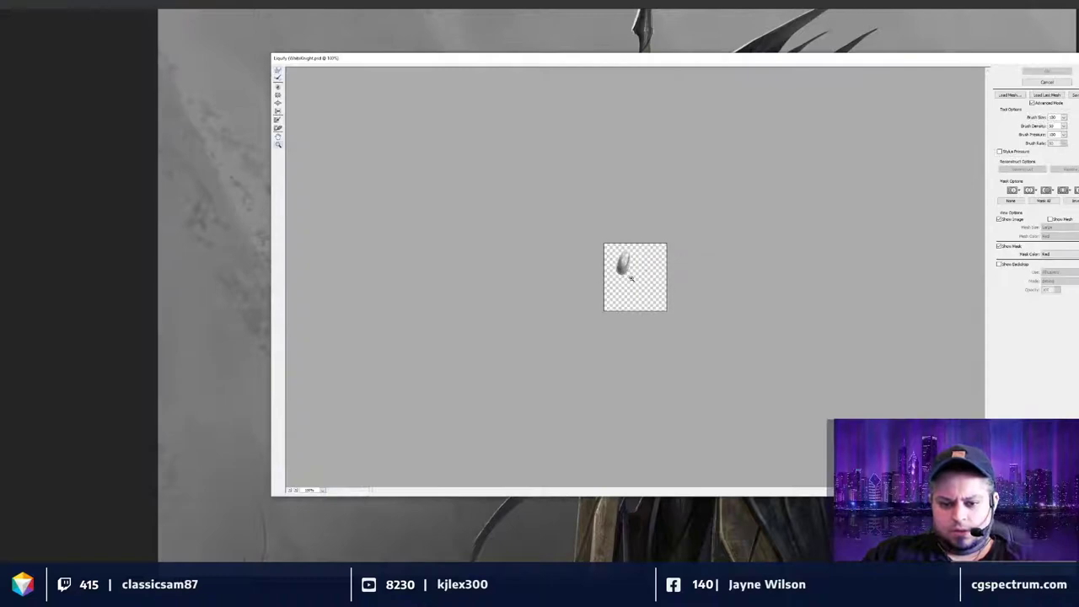
key(Escape)
scroll(657, 292, up, 4)
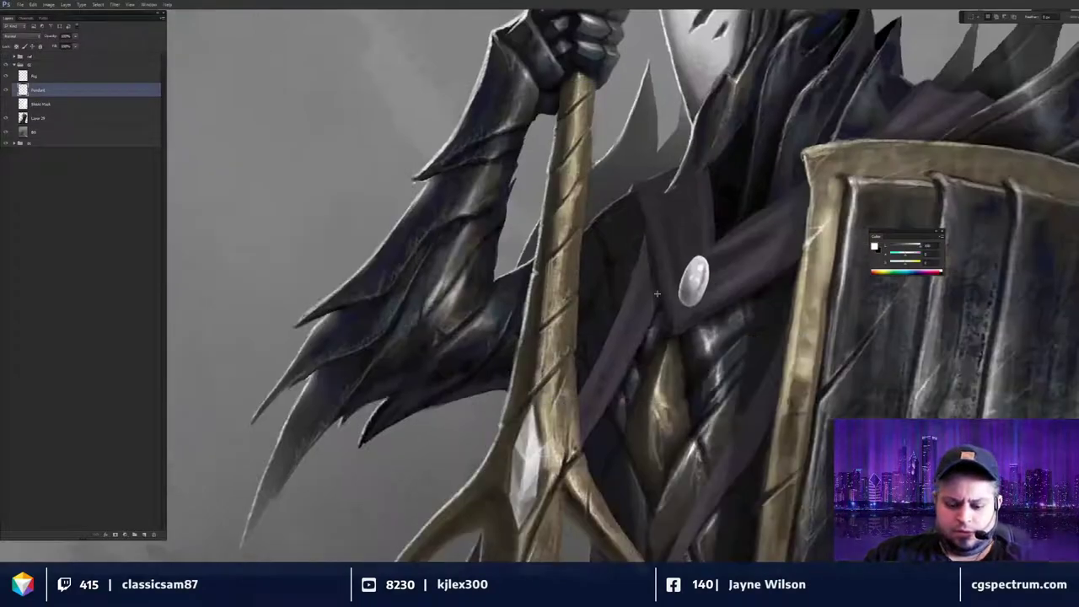
Reshape the pendant's outline with the Liquify warp brush, using a reduced brush size, and check it from a distance.
key(shift+ctrl+x)
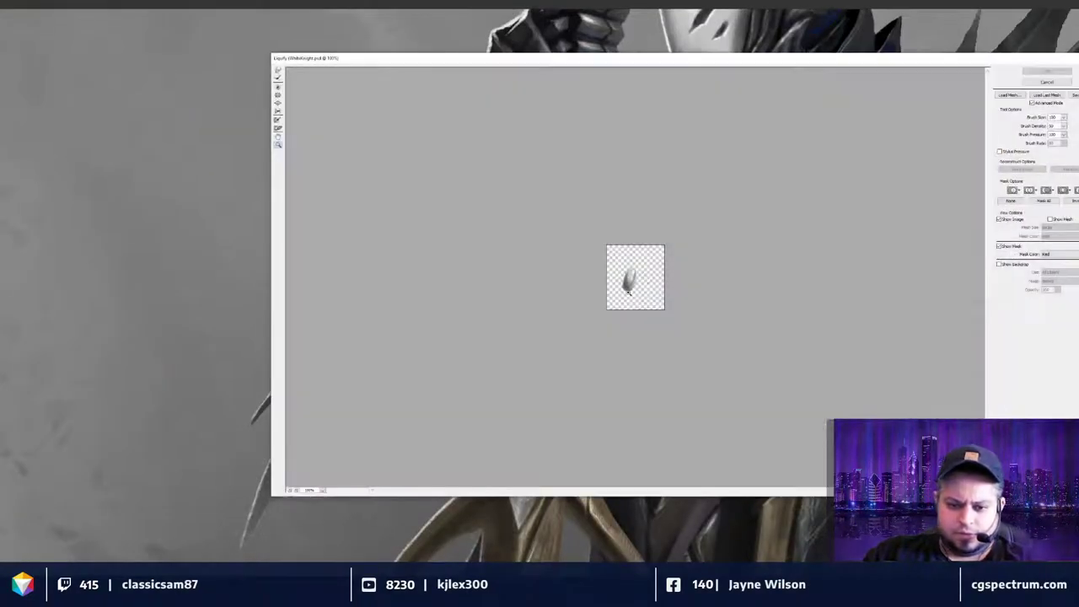
key(w)
key(bracketleft)
key(bracketleft)
key(bracketleft)
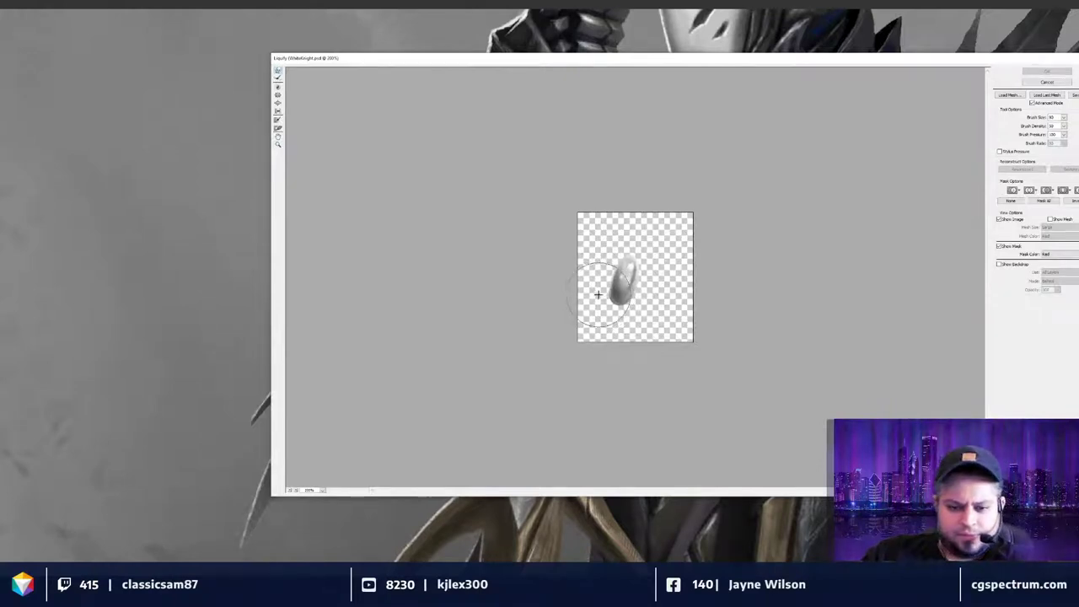
drag(596, 295, 599, 296)
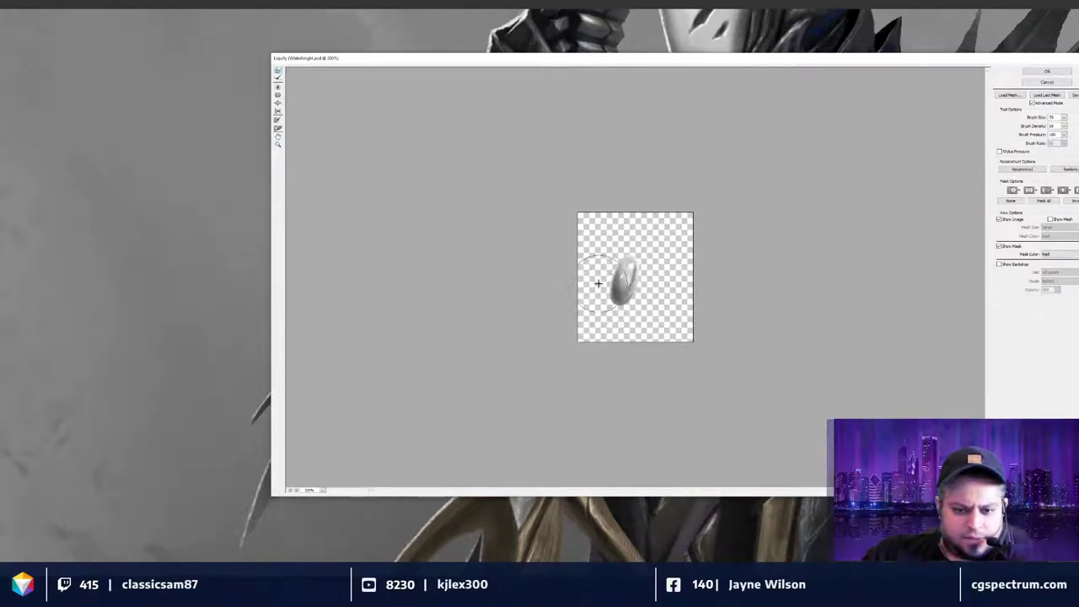
key(bracketleft)
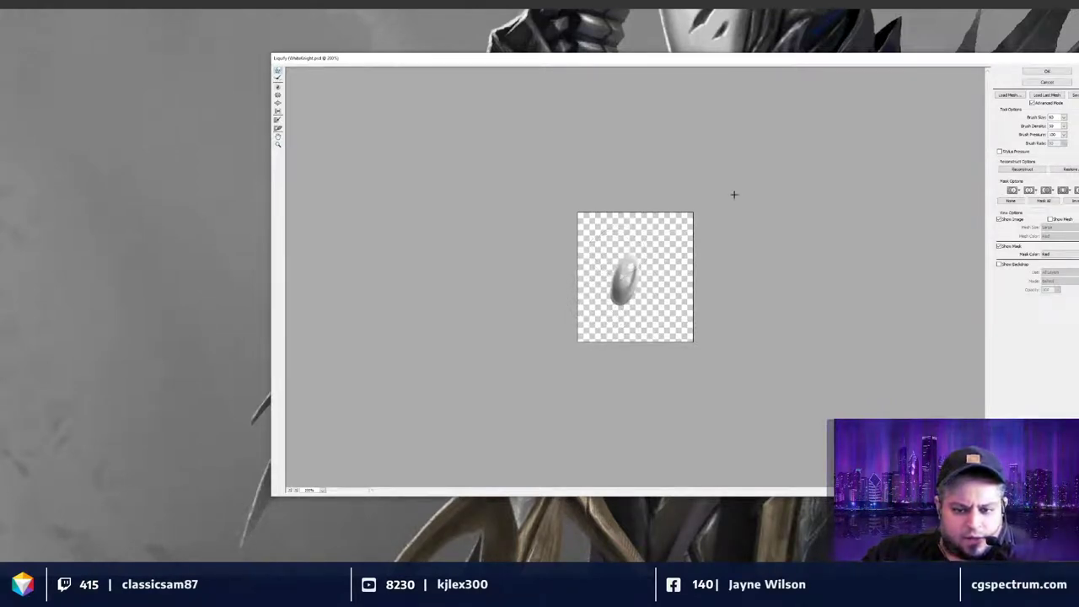
click(1047, 71)
key(ctrl+minus)
key(ctrl+minus)
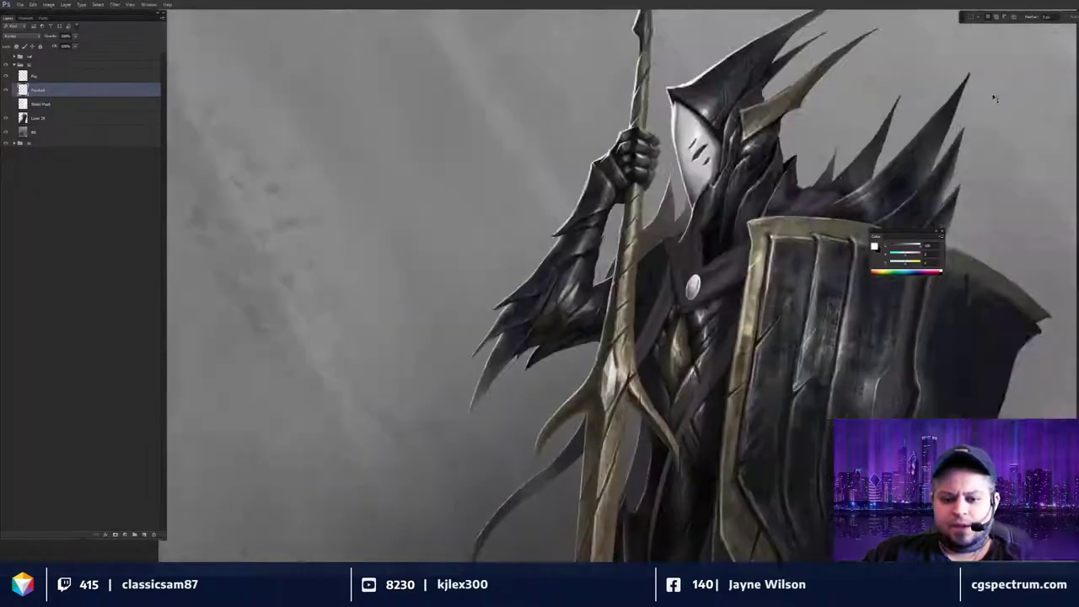
key(ctrl+minus)
key(ctrl+plus)
key(ctrl+plus)
key(ctrl+plus)
key(ctrl+plus)
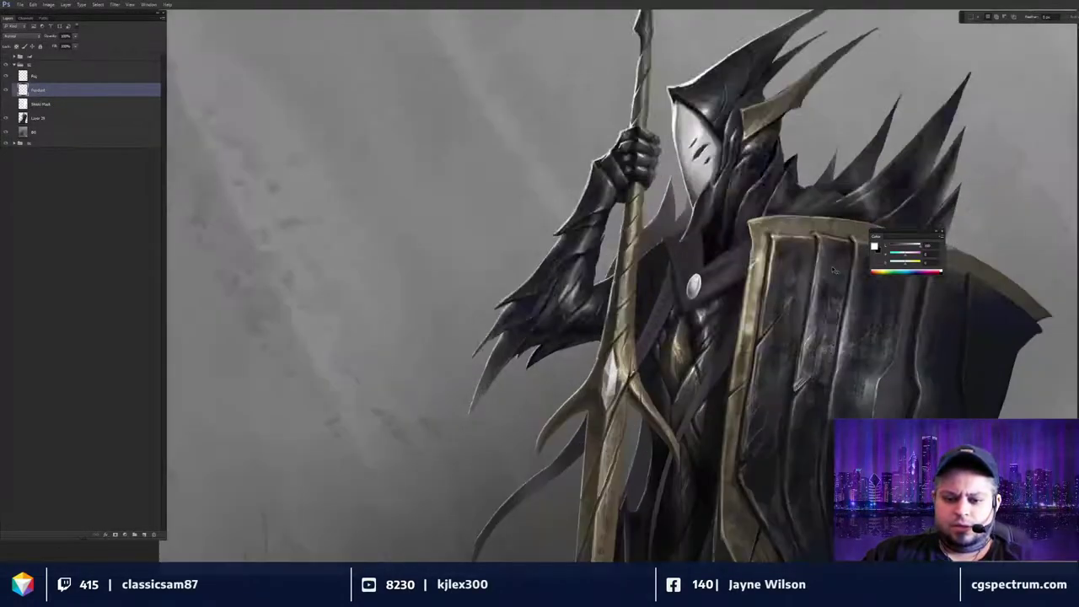
Sample the chest band's purple, lighten it in the colour picker, and tint the pendant with it.
key(b)
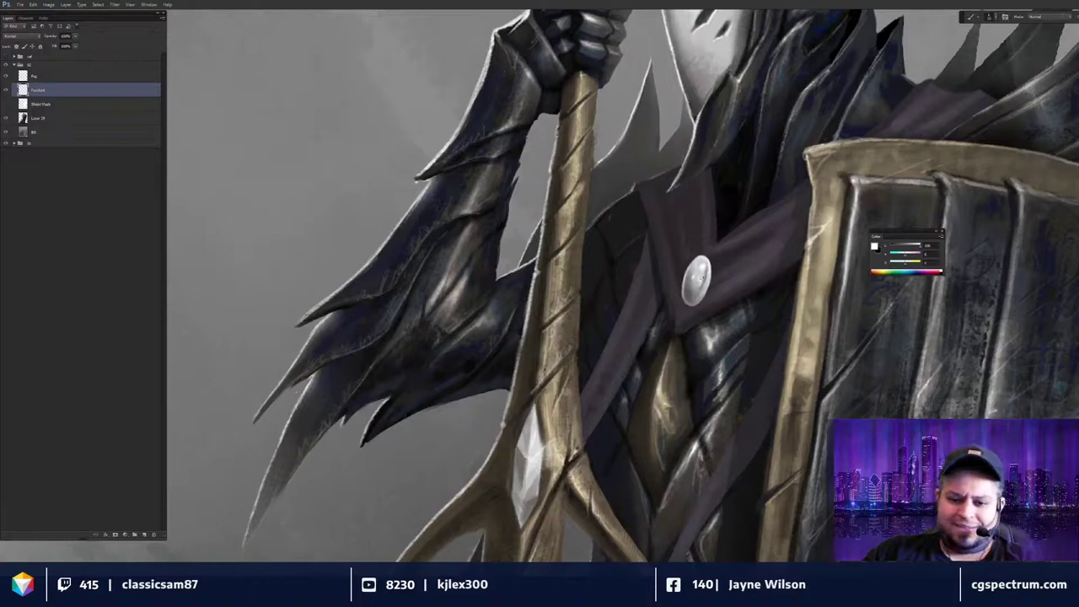
alt+click(752, 226)
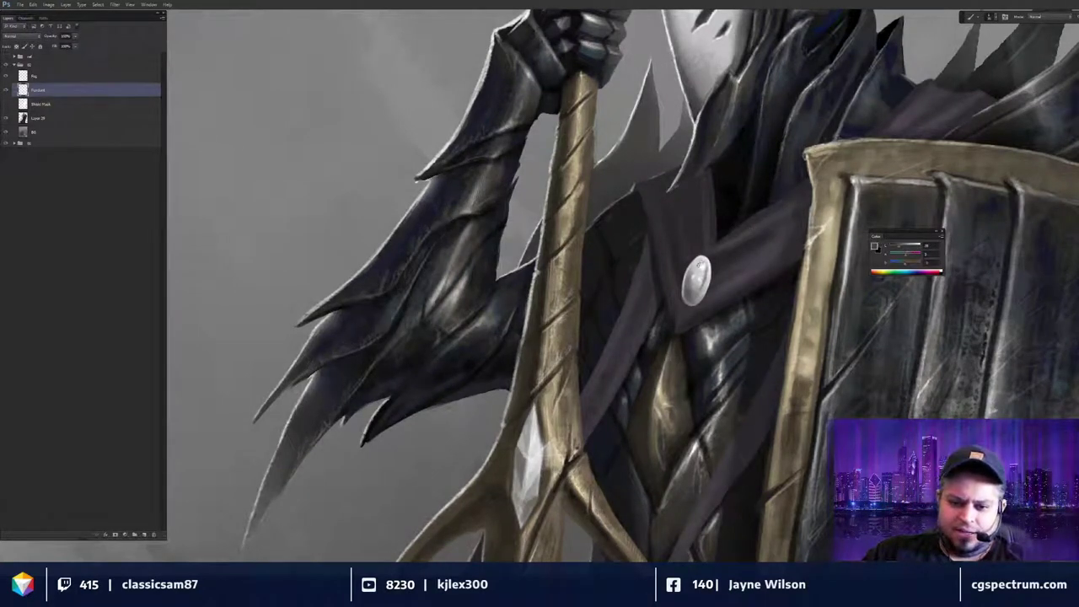
click(874, 245)
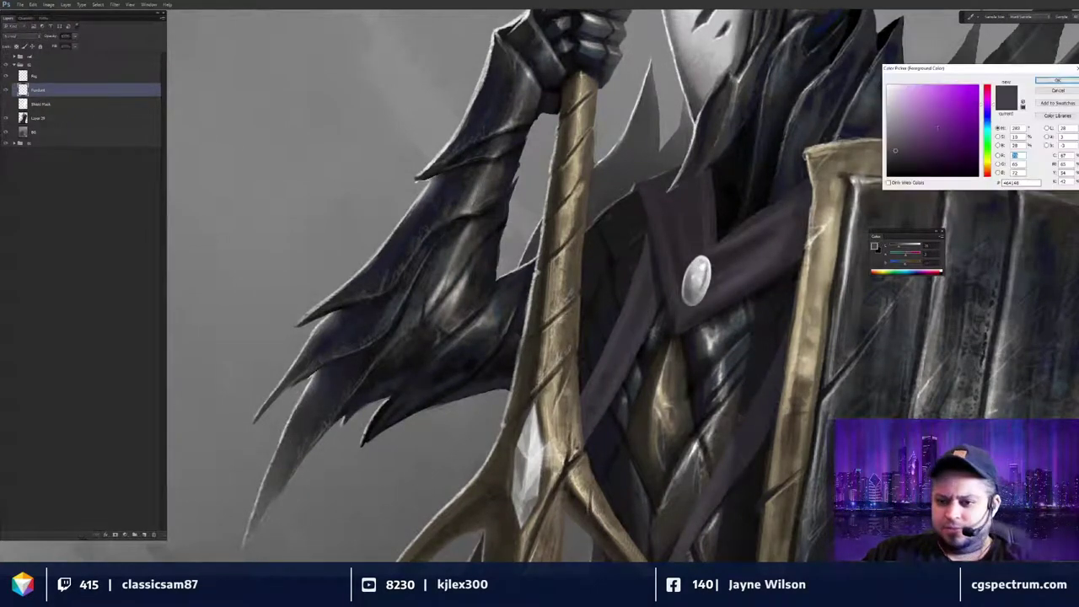
key(Return)
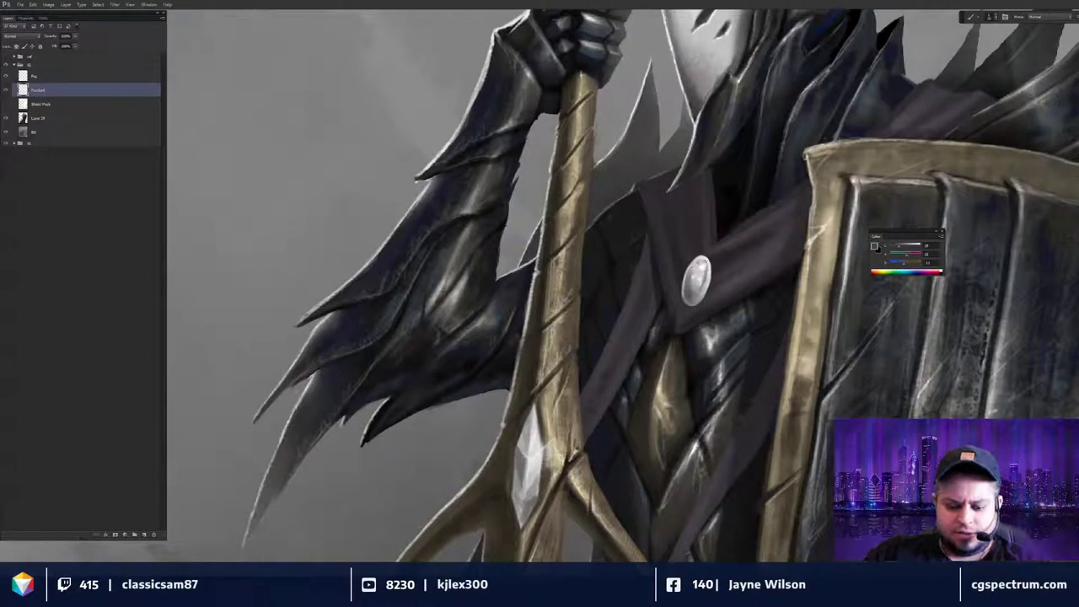
click(874, 246)
click(1050, 81)
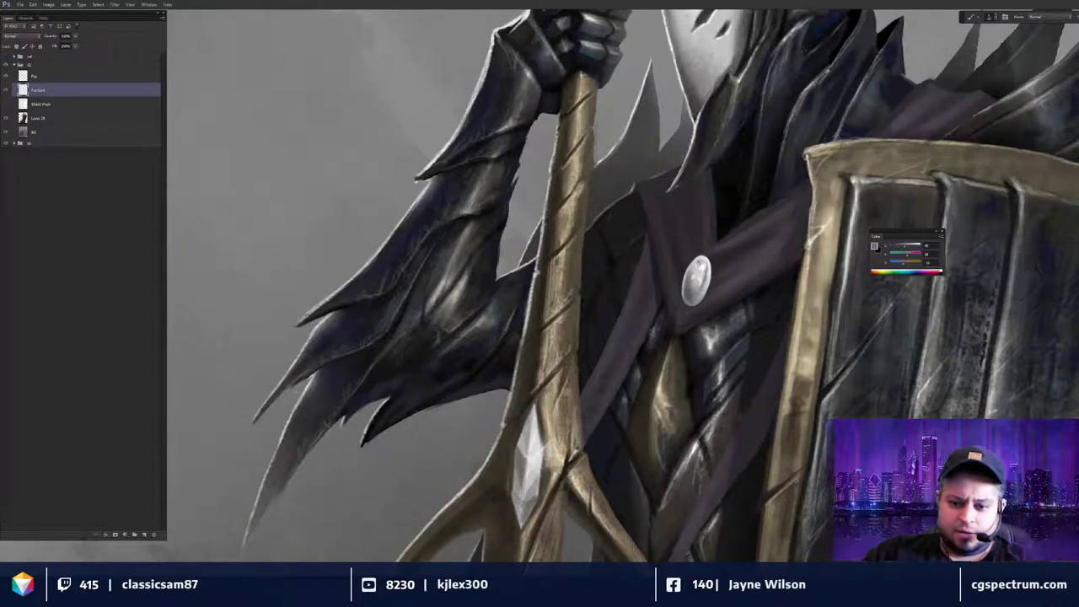
click(874, 245)
click(907, 108)
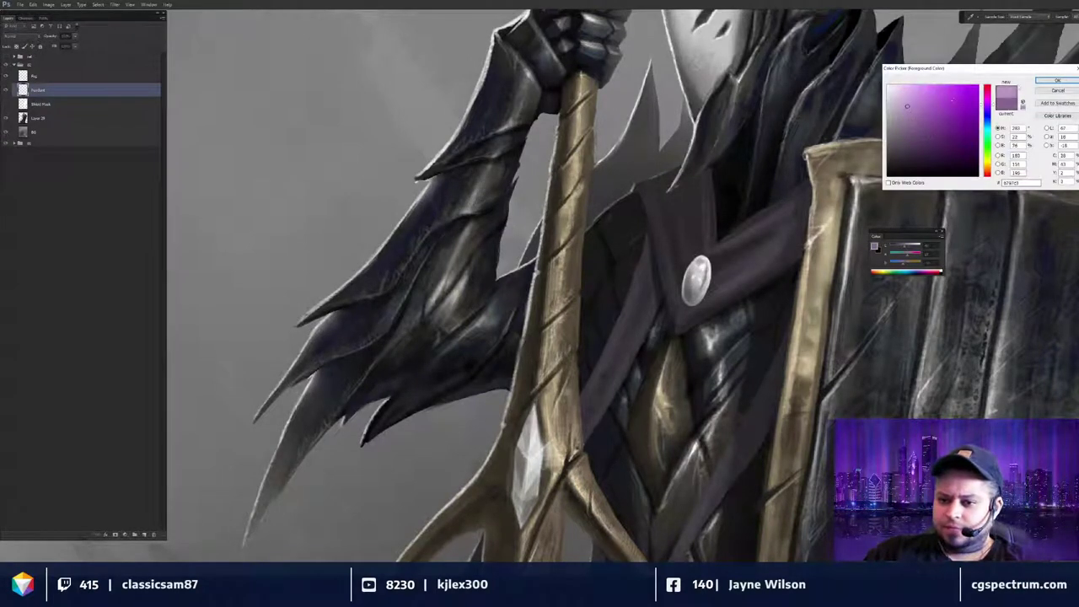
click(1050, 82)
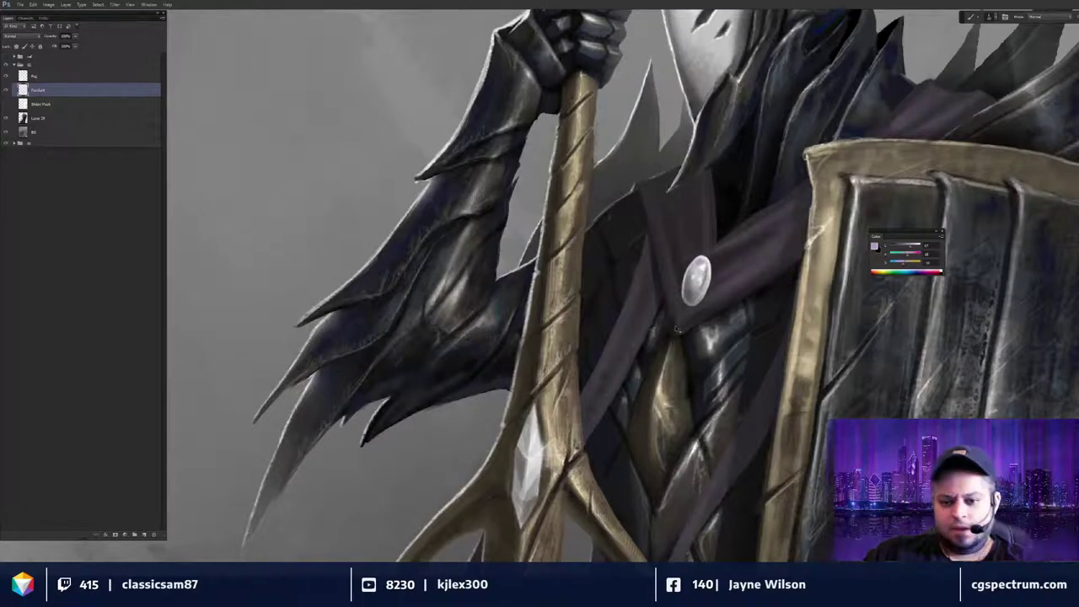
key(ctrl+minus)
key(ctrl+plus)
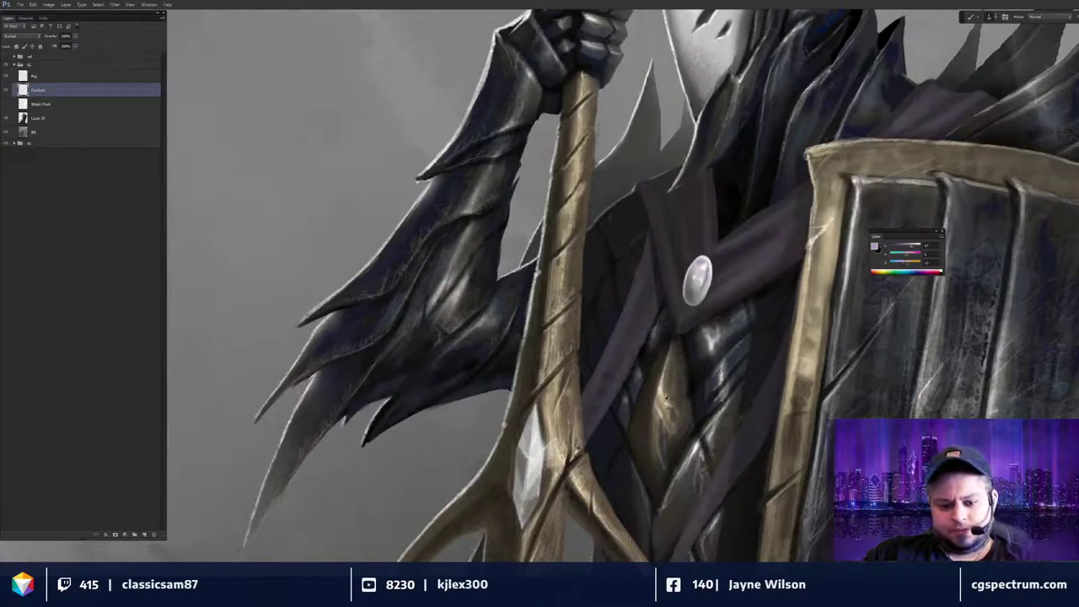
Sample a gold tone from the armour below the pendant, add it to the pendant, and check the figure from a distance.
alt+click(666, 397)
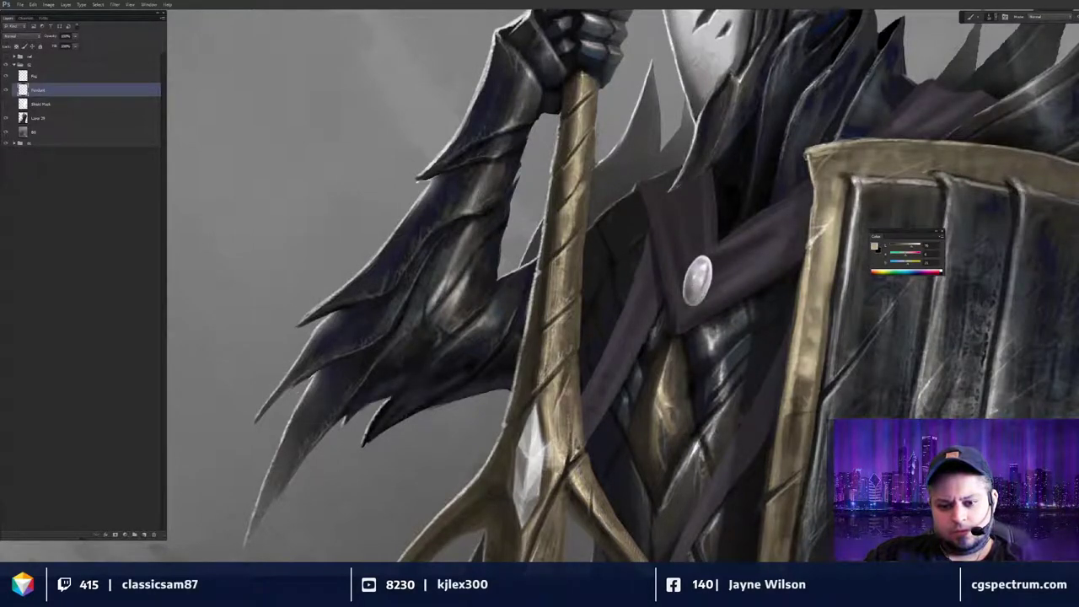
key(ctrl+minus)
key(ctrl+minus)
key(ctrl+minus)
key(ctrl+minus)
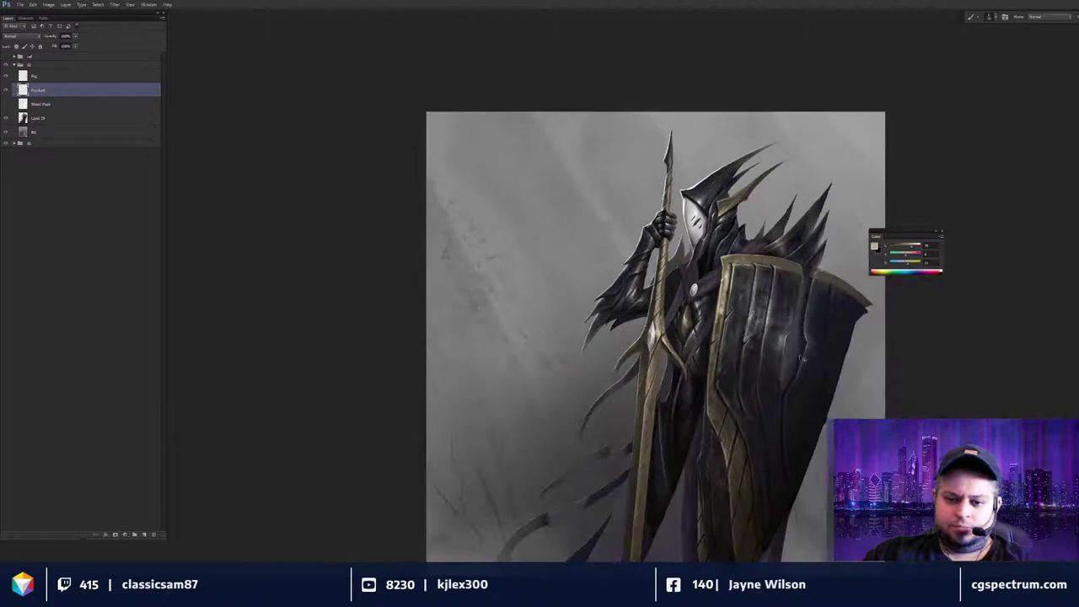
key(ctrl+plus)
key(ctrl+plus)
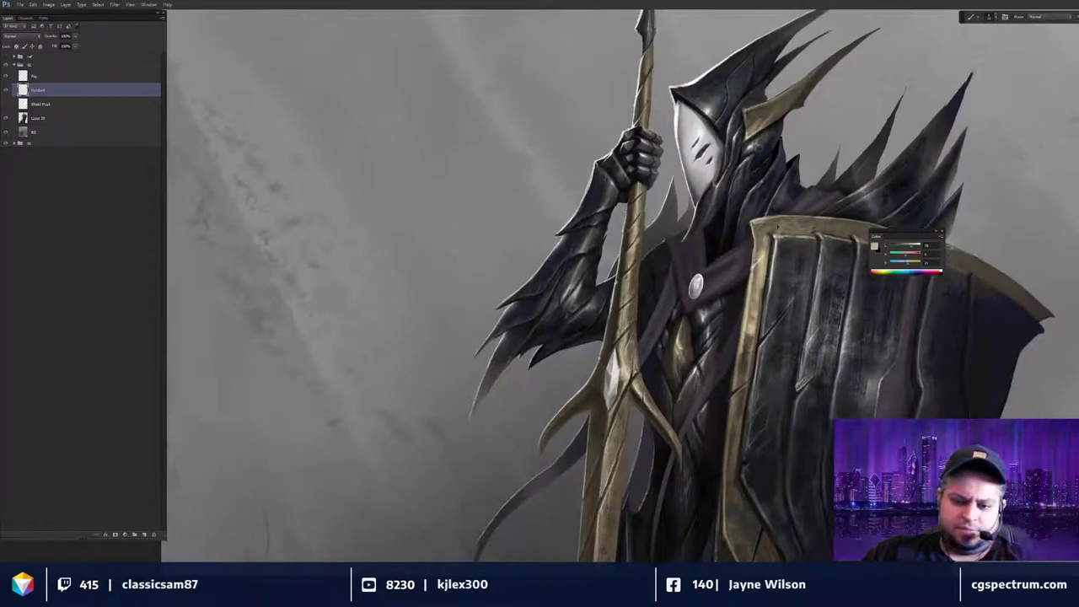
scroll(708, 310, up, 2)
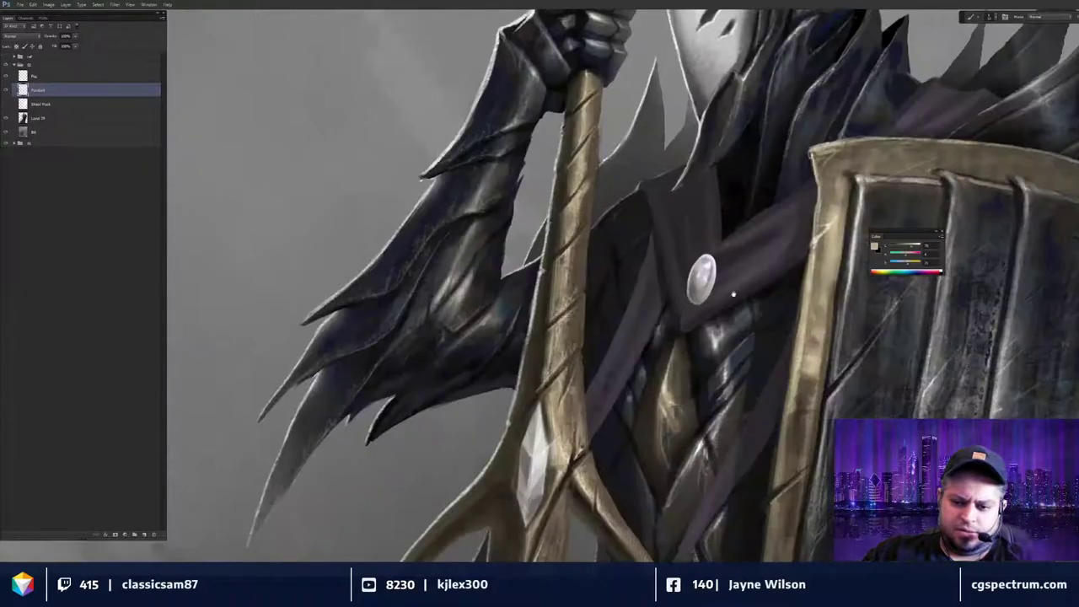
drag(734, 259, 731, 281)
scroll(717, 312, down, 2)
scroll(715, 324, up, 2)
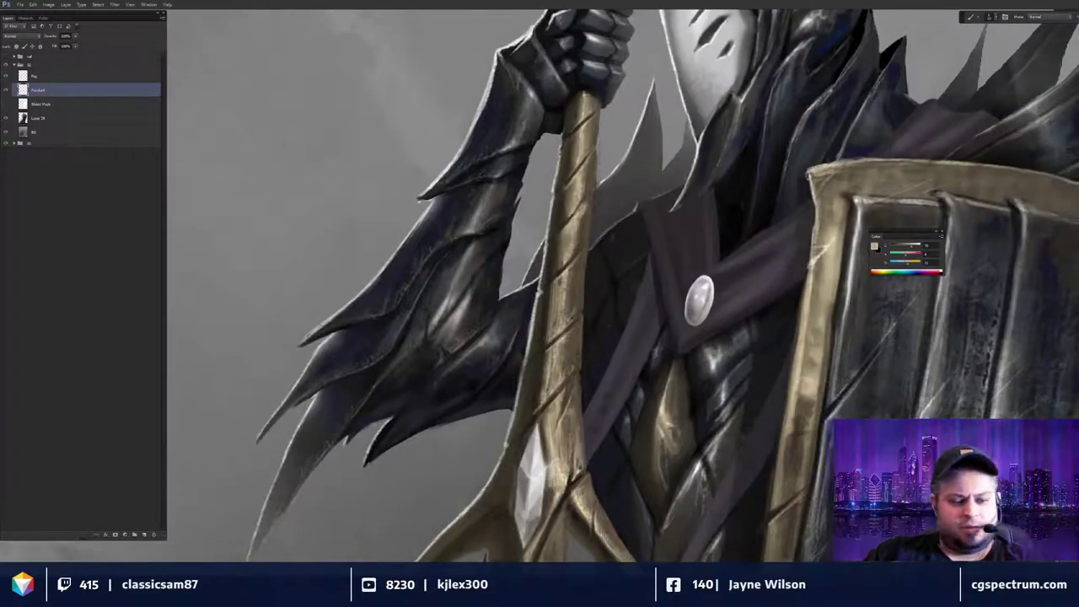
Add a new layer beneath the Pendant layer and paint a black shadow around the pendant on the chest bands.
key(ctrl+shift+n)
key(Return)
key(d)
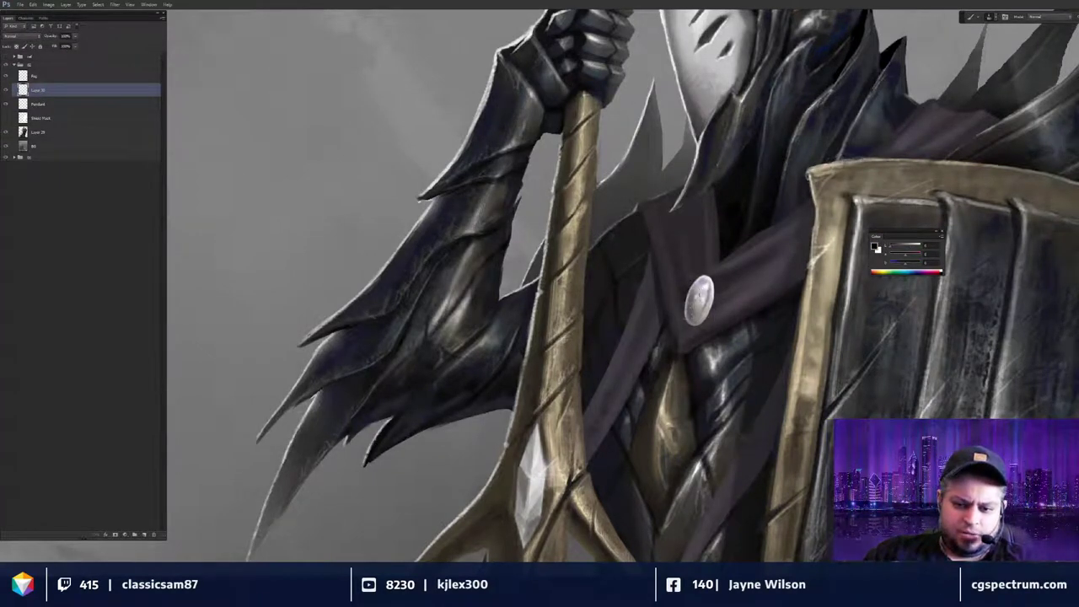
drag(59, 93, 63, 109)
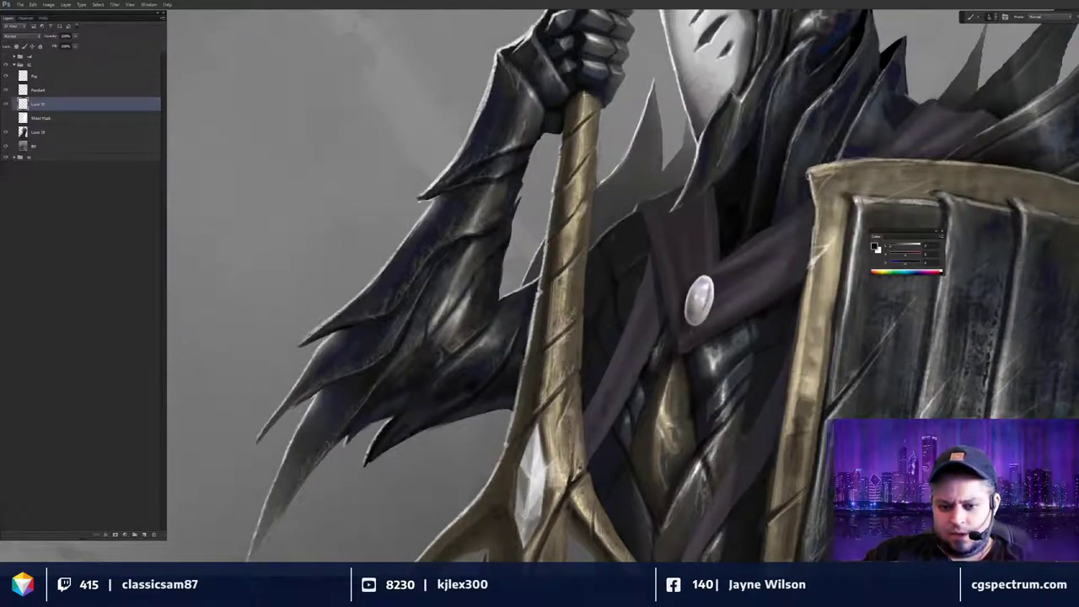
key(ctrl+0)
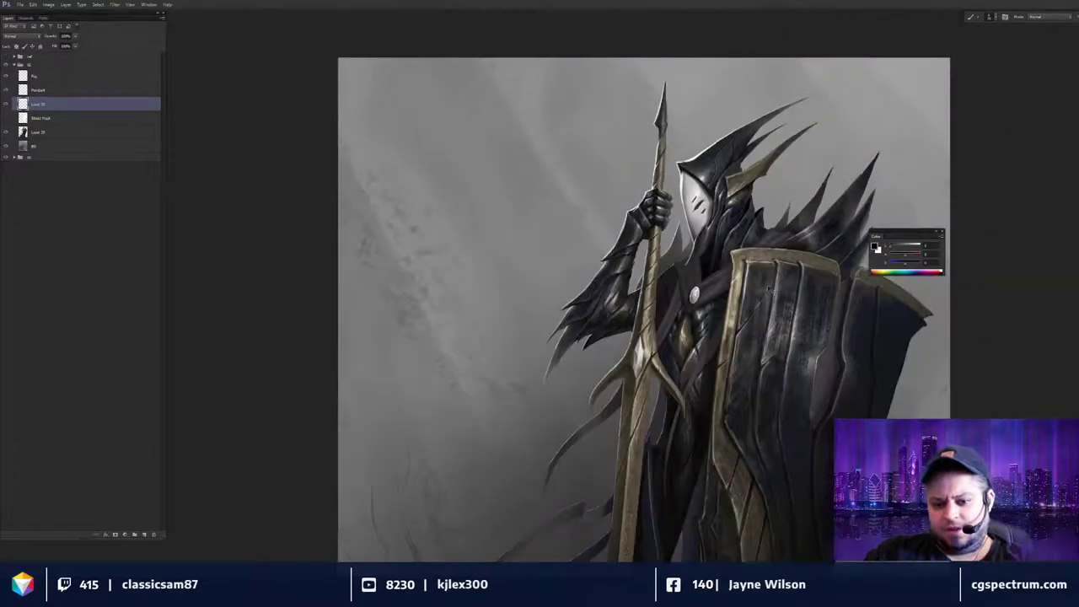
key(ctrl+minus)
key(ctrl+plus)
key(ctrl+plus)
key(ctrl+plus)
key(ctrl+plus)
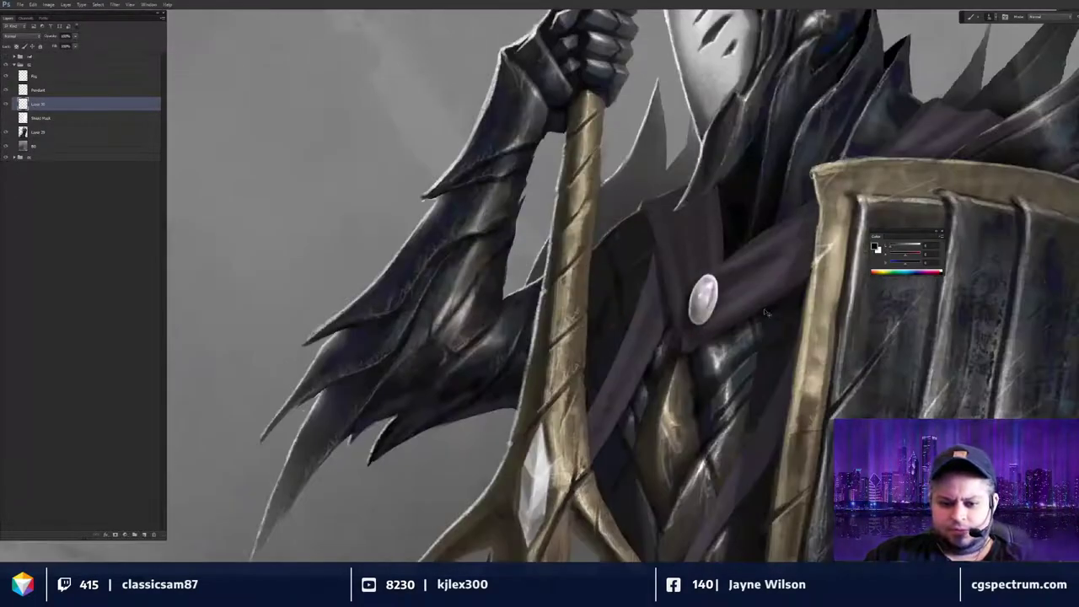
key(ctrl+minus)
key(ctrl+plus)
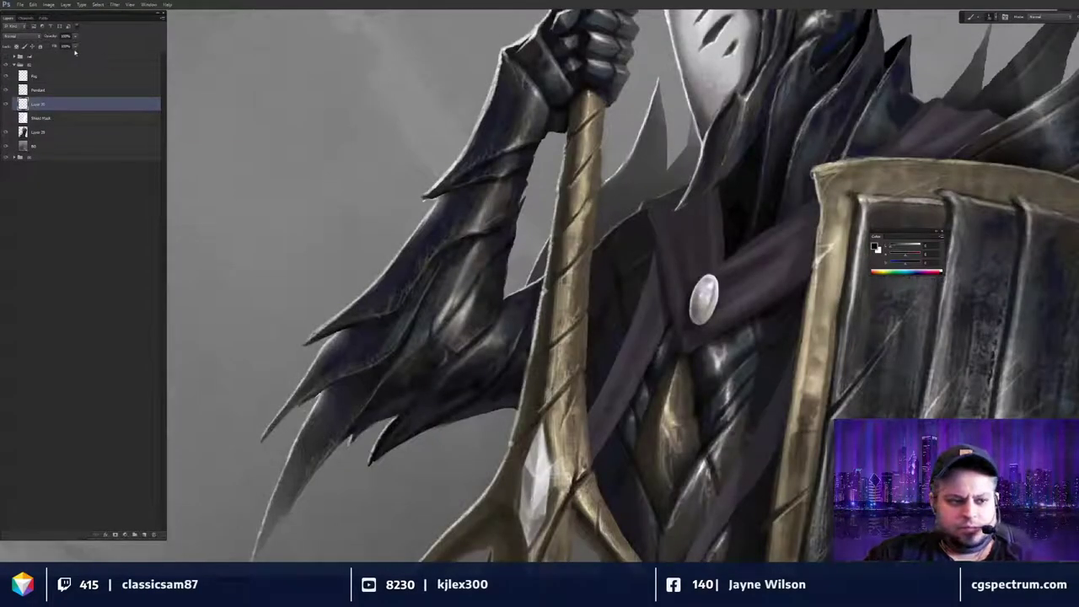
Lower the shadow layer's opacity and merge it with the Pendant layer.
click(65, 45)
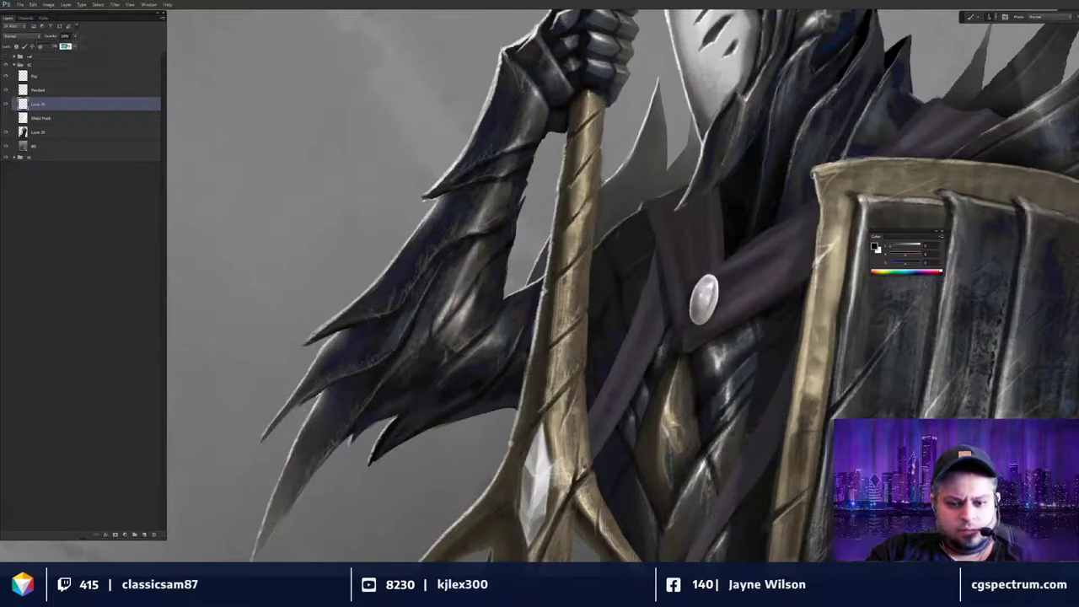
click(75, 38)
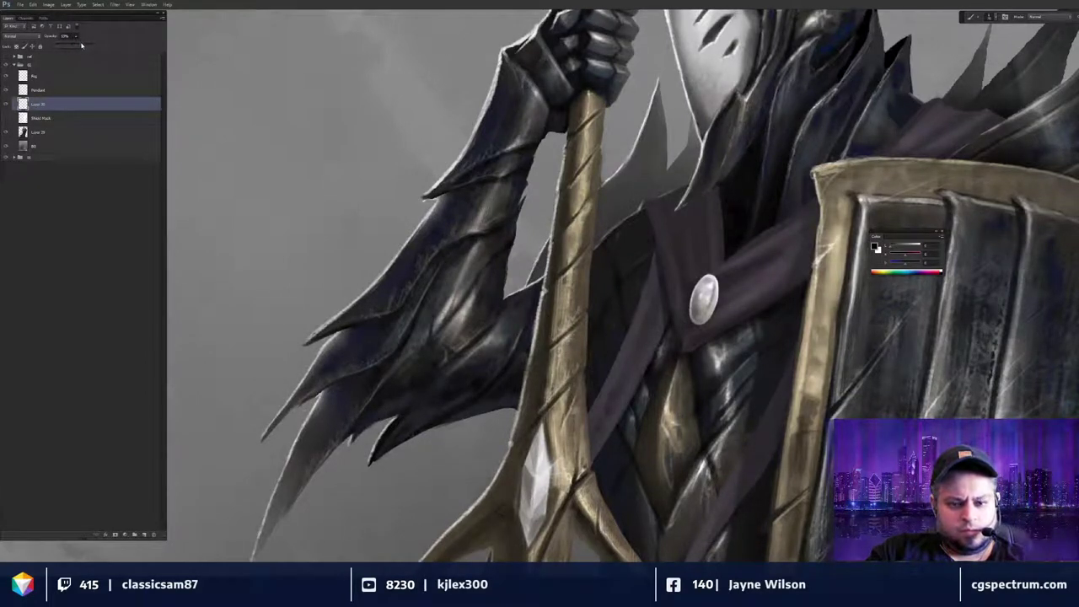
shift+click(53, 94)
key(ctrl+e)
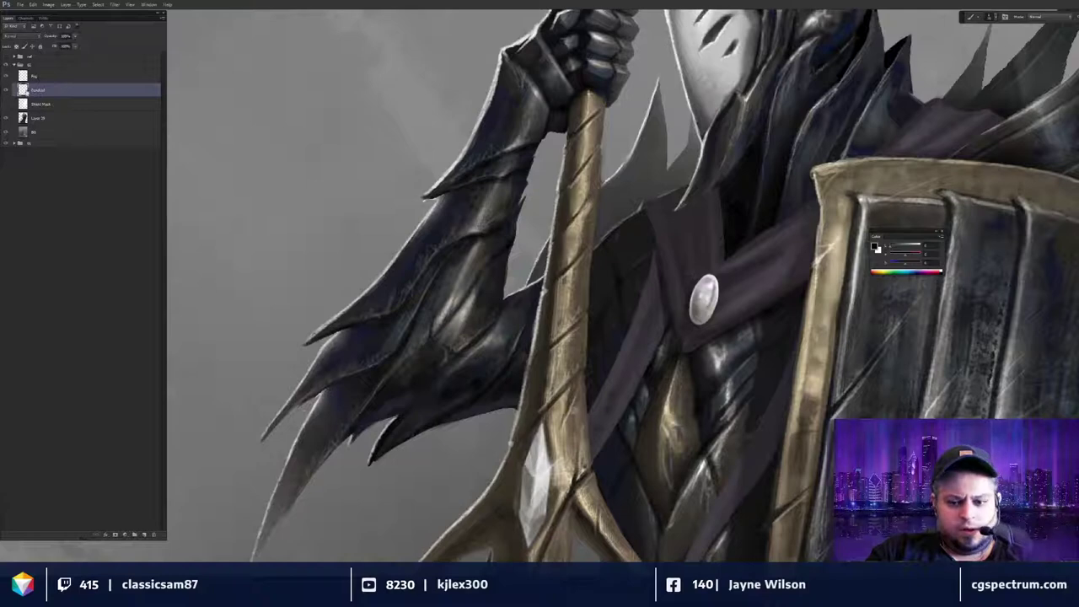
Examine the whole composition from a distance and up close to judge how the pendant sits on the figure.
key(v)
drag(713, 326, 735, 264)
key(ctrl+minus)
key(ctrl+minus)
key(ctrl+plus)
key(ctrl+plus)
key(ctrl+minus)
key(ctrl+minus)
key(ctrl+minus)
key(ctrl+minus)
key(ctrl+minus)
drag(719, 285, 672, 278)
key(ctrl+minus)
key(ctrl+minus)
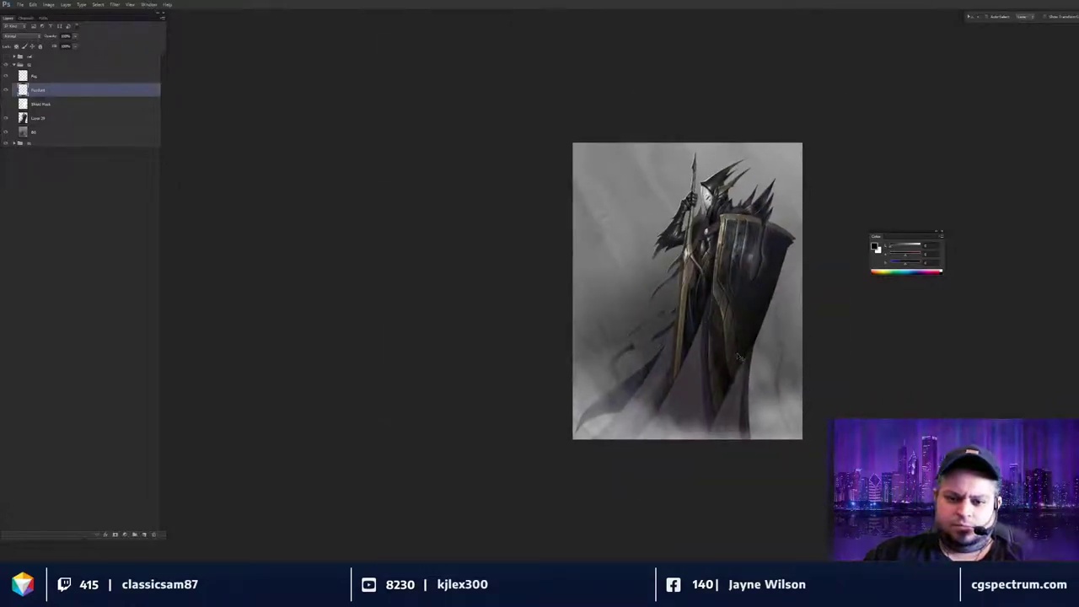
mouse_move(759, 329)
mouse_down()
mouse_move(615, 439)
mouse_move(762, 327)
mouse_up()
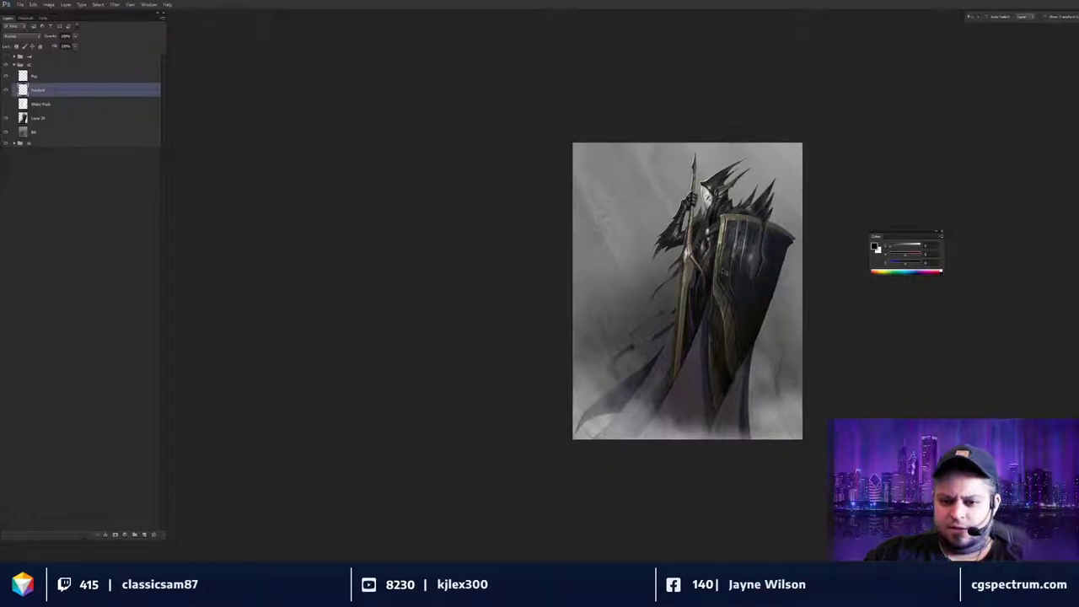
scroll(725, 272, up, 2)
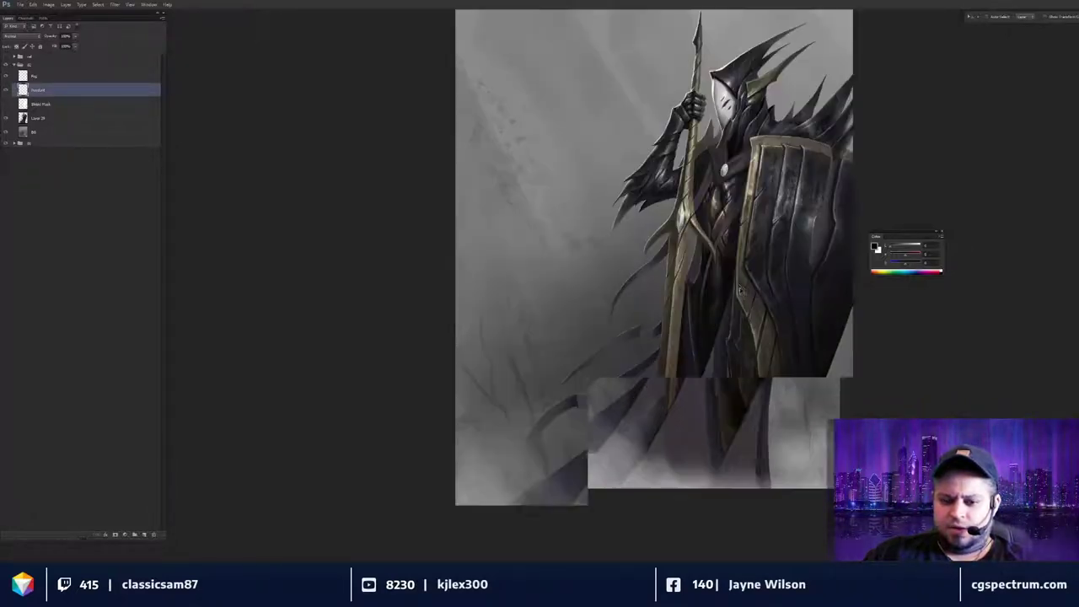
drag(729, 295, 718, 304)
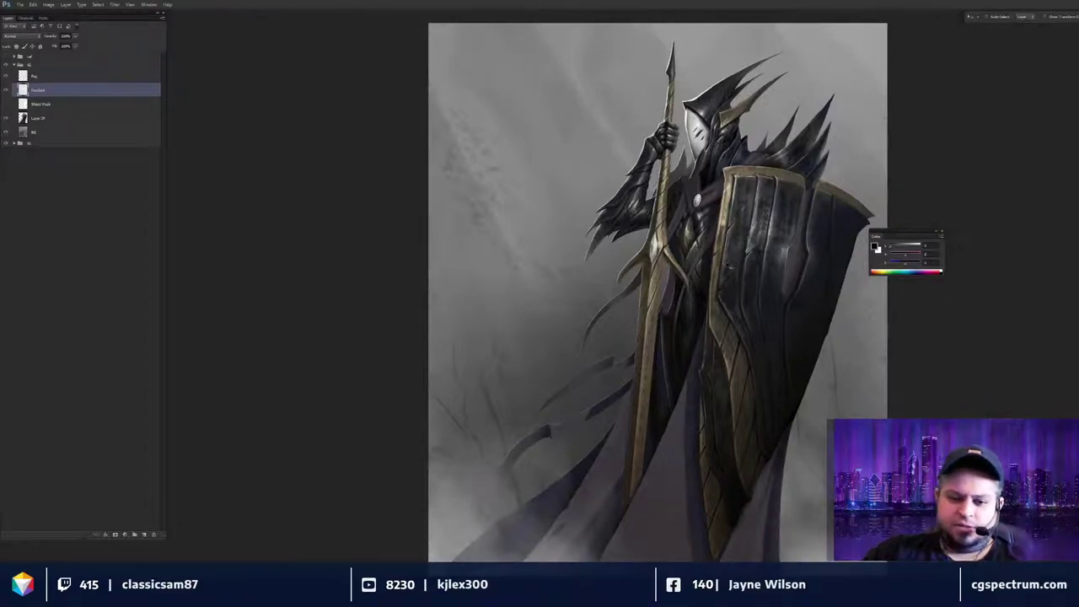
drag(730, 267, 733, 312)
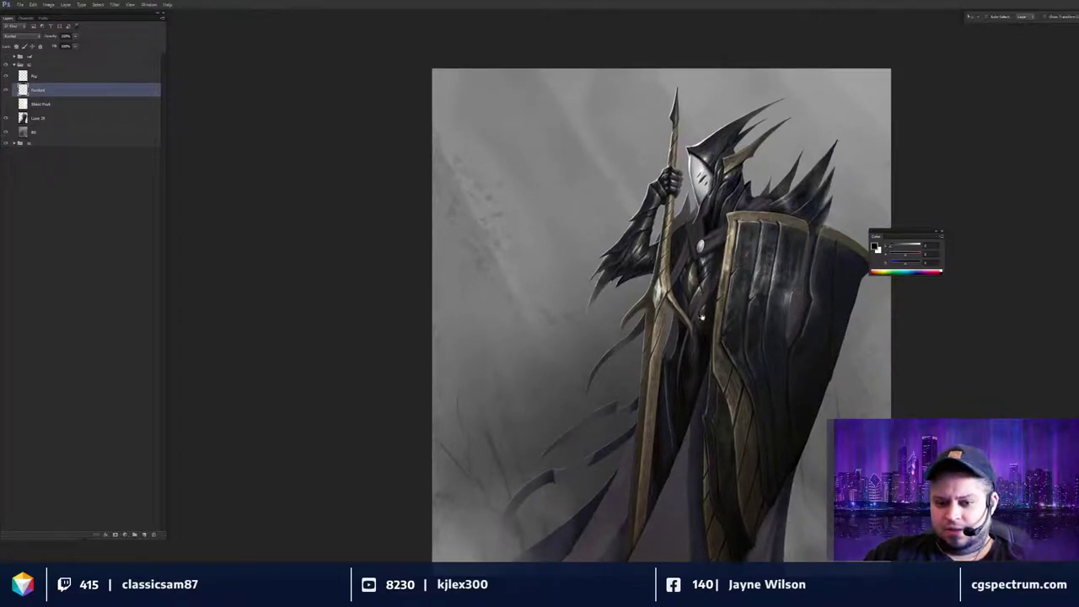
scroll(701, 316, up, 3)
drag(695, 257, 701, 286)
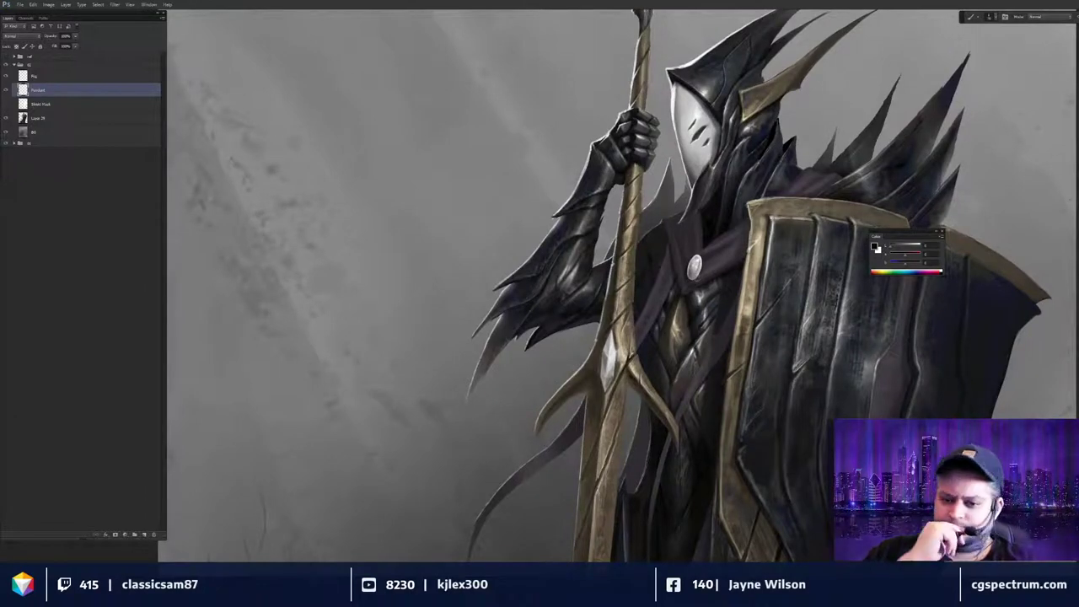
Create a new layer above the Pendant layer for further painting on the figure.
key(ctrl+shift+n)
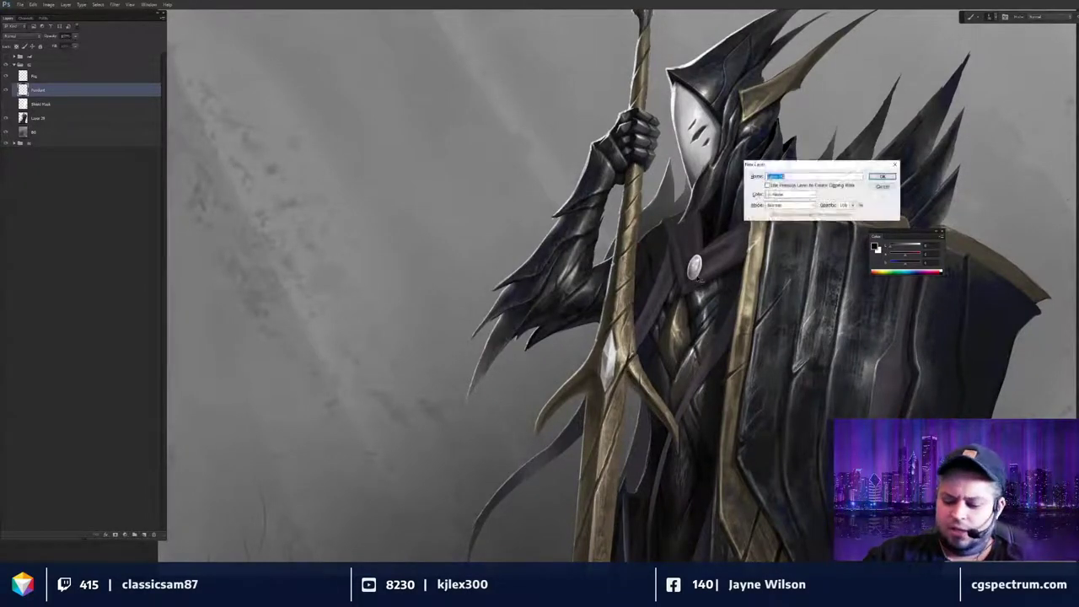
key(Return)
scroll(613, 286, up, 1)
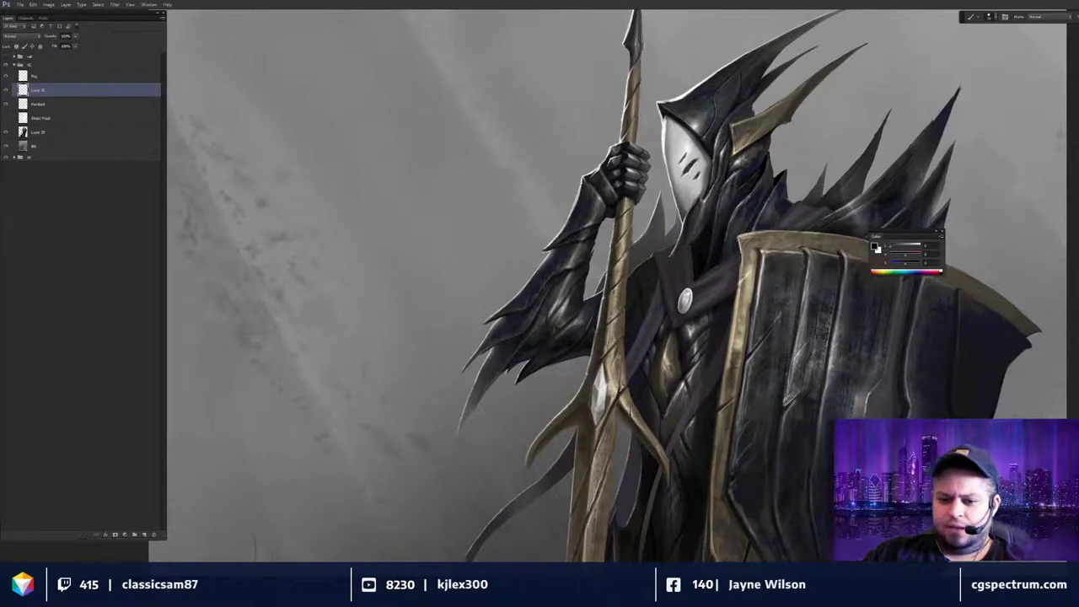
Paint two thin black cords running from the collar down across the chest bands to the pendant.
scroll(691, 292, up, 2)
drag(692, 292, 685, 307)
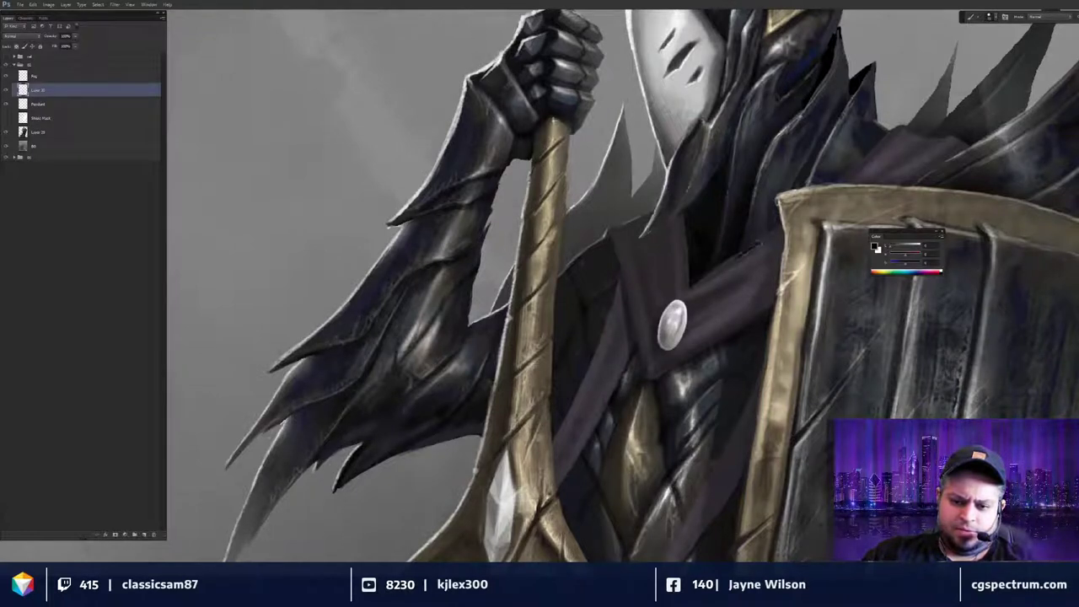
drag(757, 244, 693, 303)
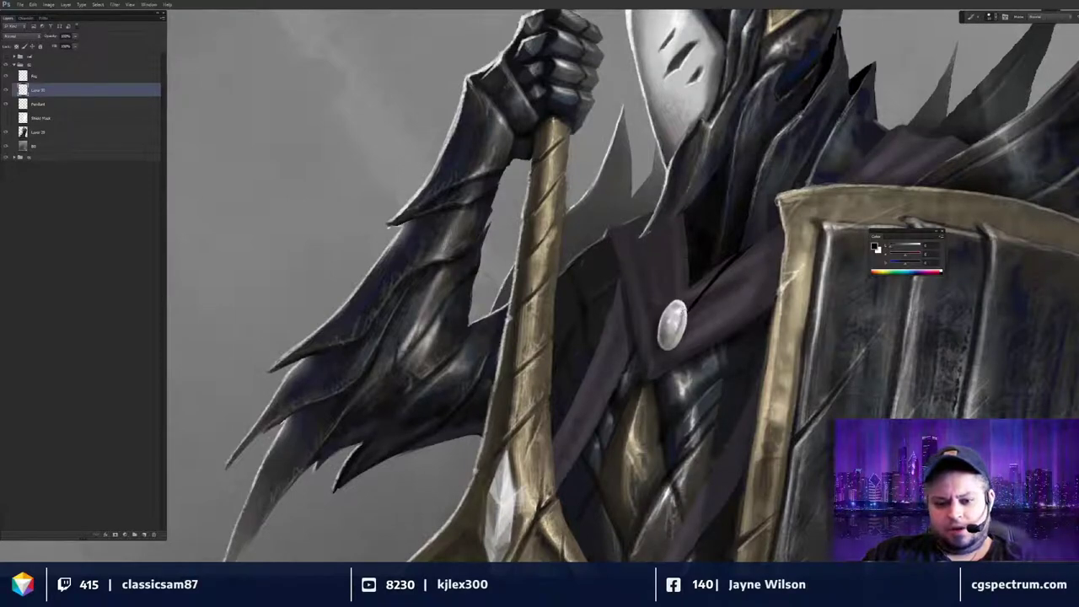
drag(688, 234, 675, 299)
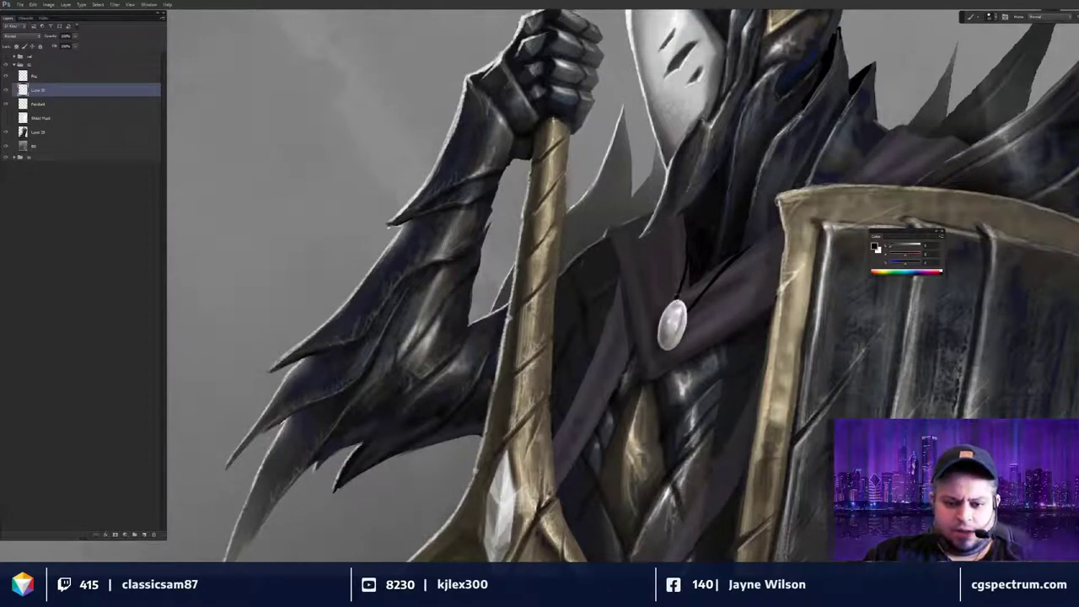
key(ctrl+0)
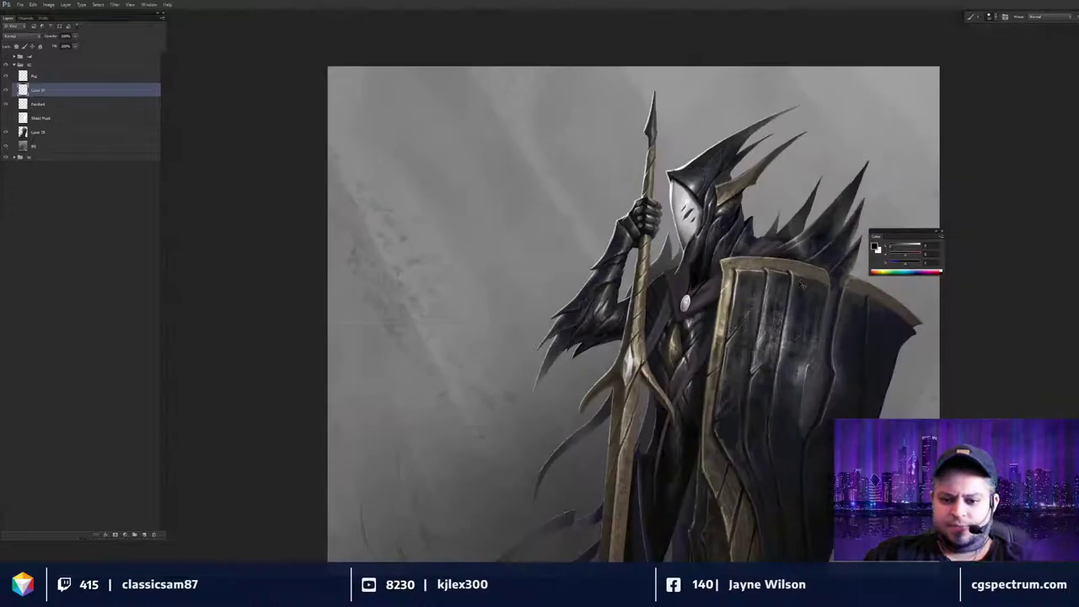
key(ctrl+plus)
key(ctrl+plus)
key(ctrl+plus)
key(e)
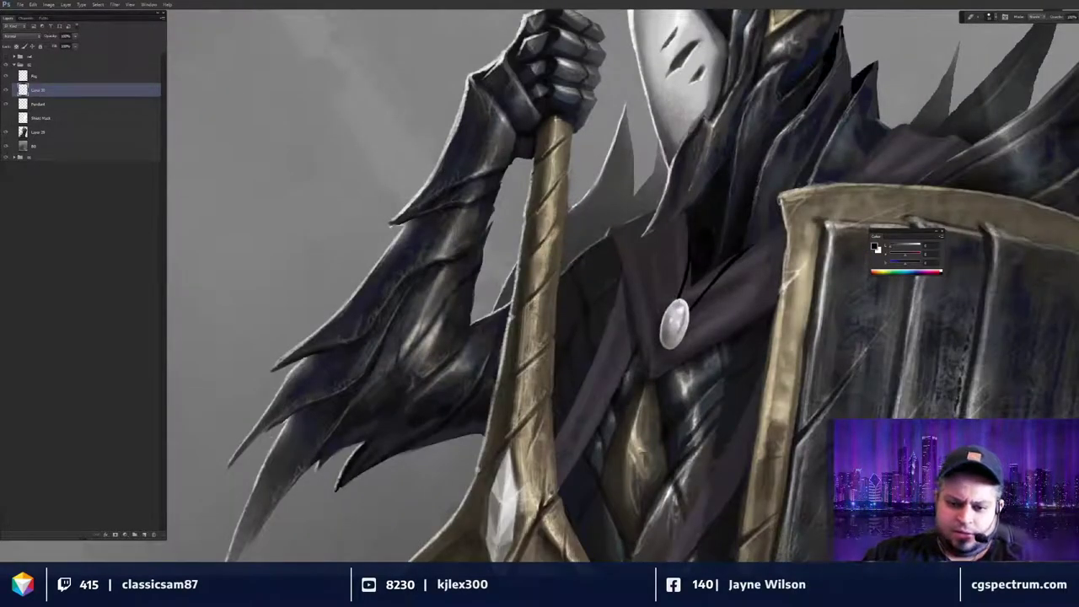
Paint a black rim around the top, shield-side and lower edge of the oval pendant.
scroll(674, 320, up, 2)
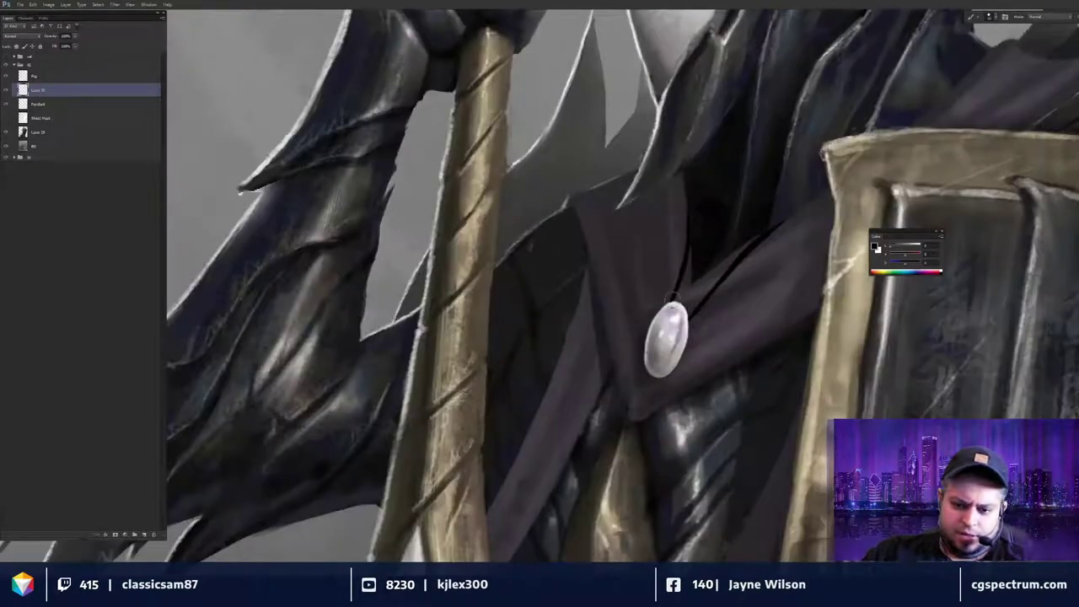
mouse_move(677, 298)
mouse_down()
mouse_move(689, 308)
mouse_move(689, 349)
mouse_up()
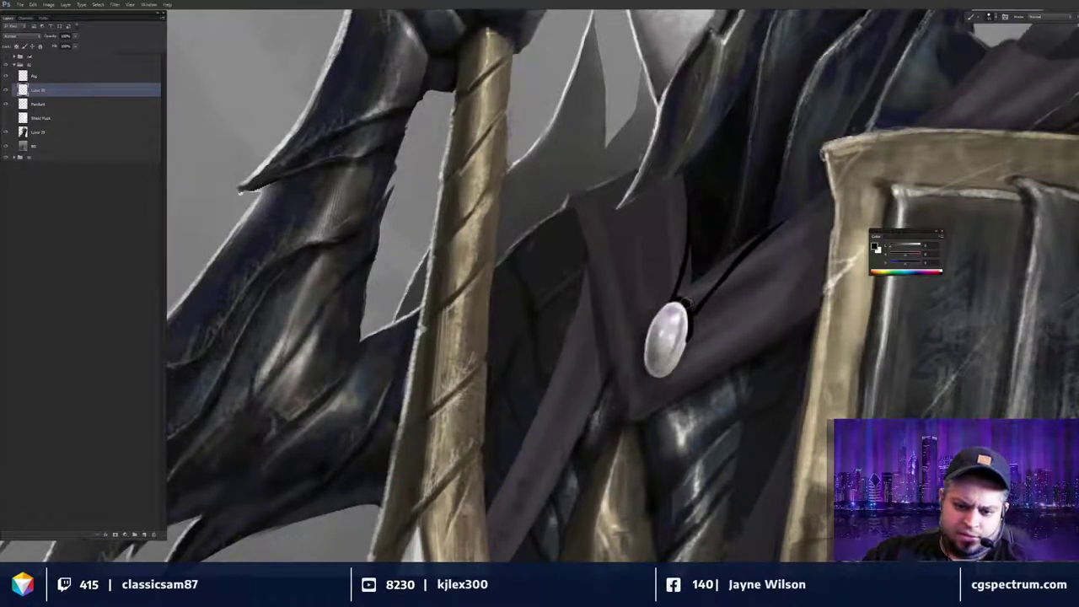
mouse_move(684, 302)
mouse_down()
mouse_move(683, 372)
mouse_move(653, 379)
mouse_move(667, 381)
mouse_move(687, 352)
mouse_move(679, 369)
mouse_move(656, 378)
mouse_move(683, 361)
mouse_move(695, 321)
mouse_up()
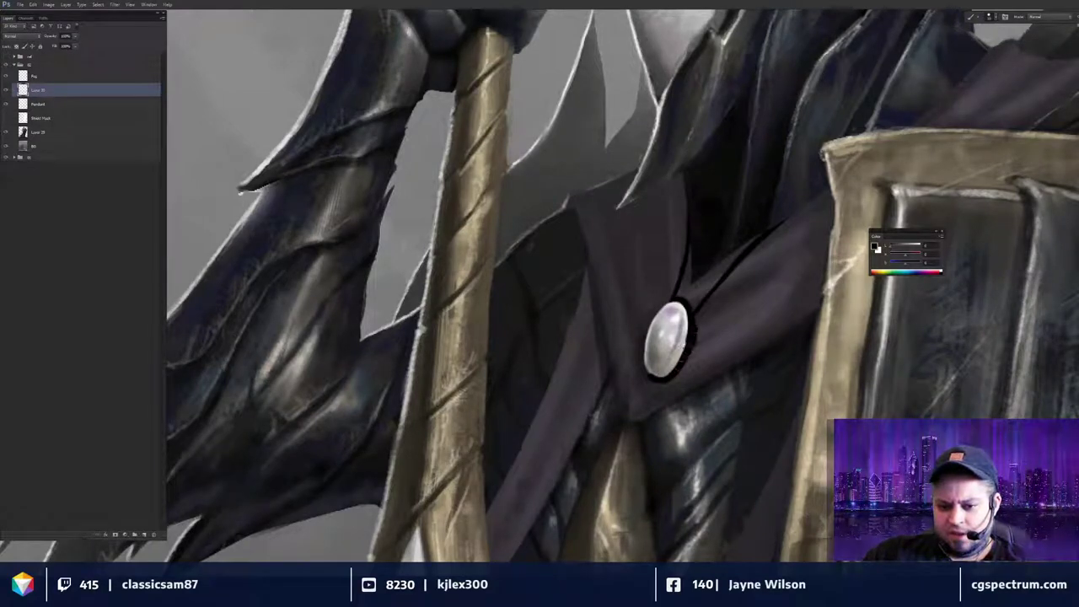
mouse_move(681, 368)
mouse_down()
mouse_move(654, 381)
mouse_move(672, 378)
mouse_up()
Clean up and thicken the pendant's black rim and its cords, alternating between the Eraser and the Brush.
key(e)
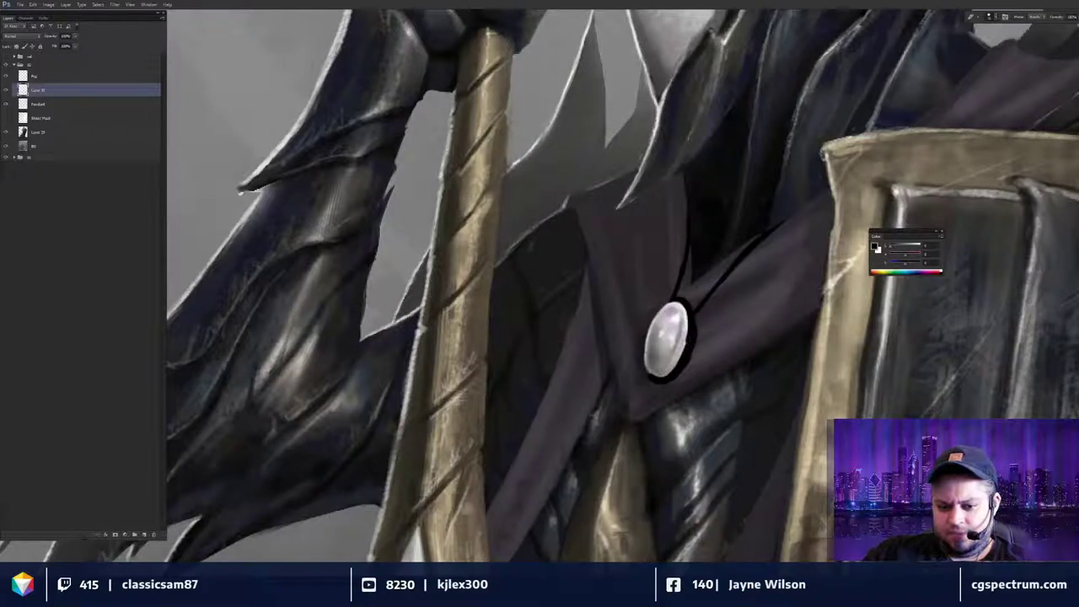
key(b)
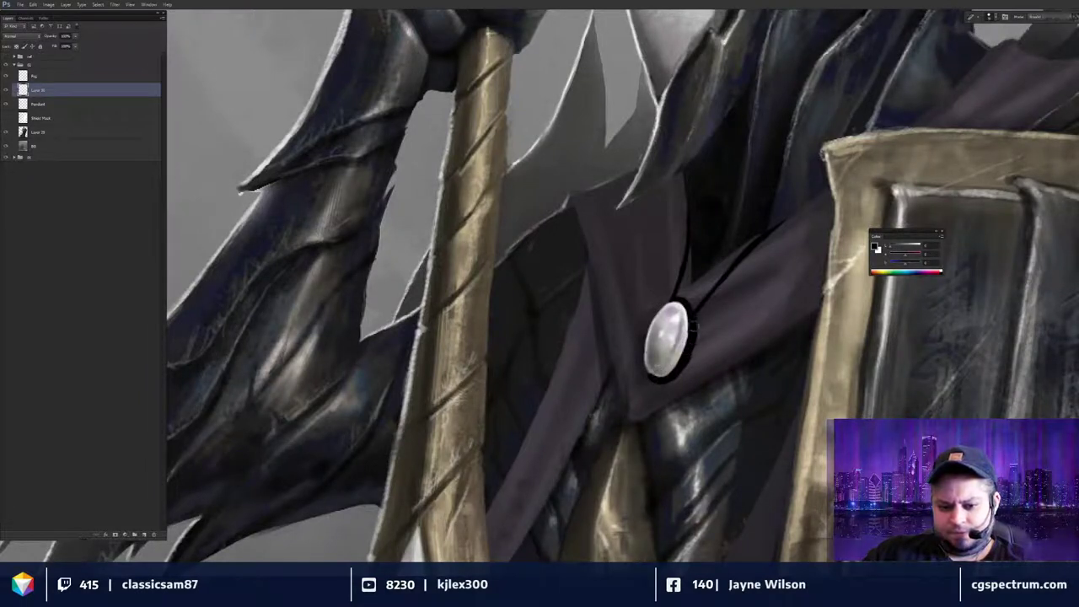
key(b)
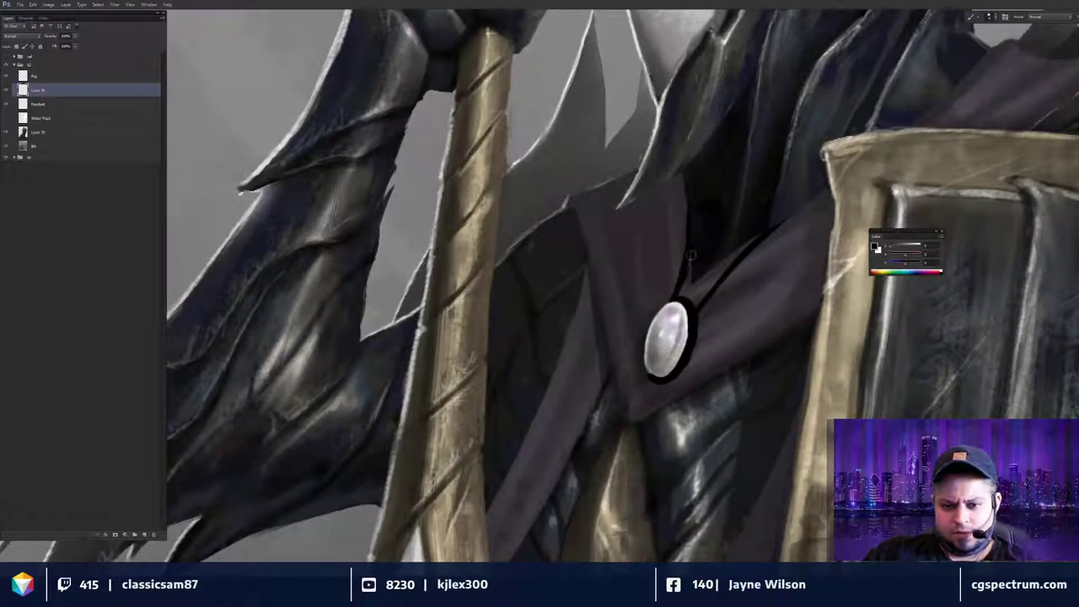
key(e)
key(ctrl+minus)
key(ctrl+minus)
key(ctrl+minus)
key(ctrl+plus)
key(ctrl+plus)
key(ctrl+plus)
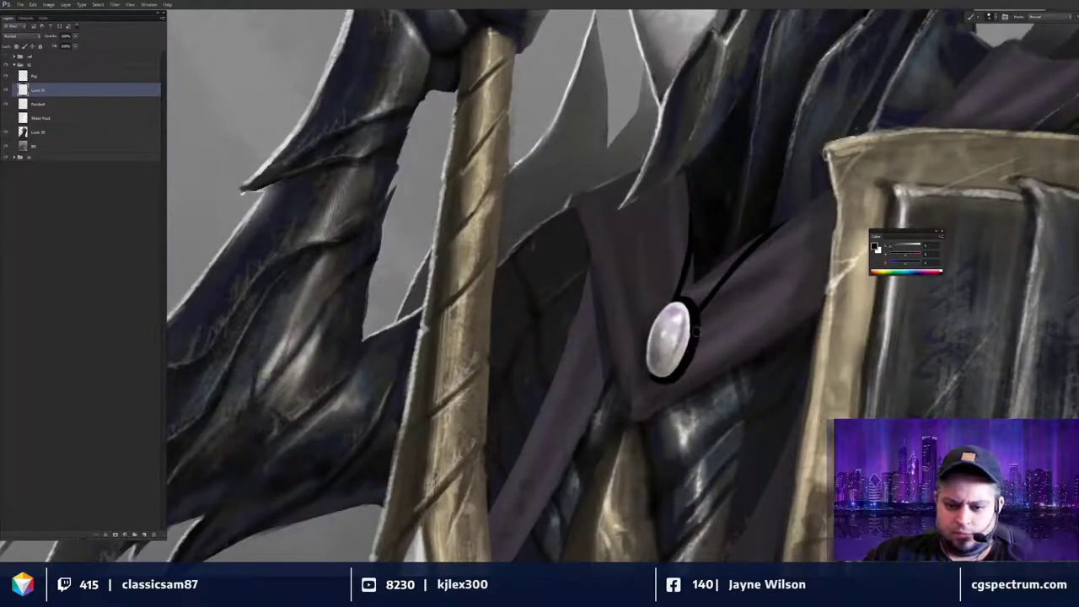
Examine the whole figure from a distance to judge how the pendant's rim and cords read.
key(ctrl+0)
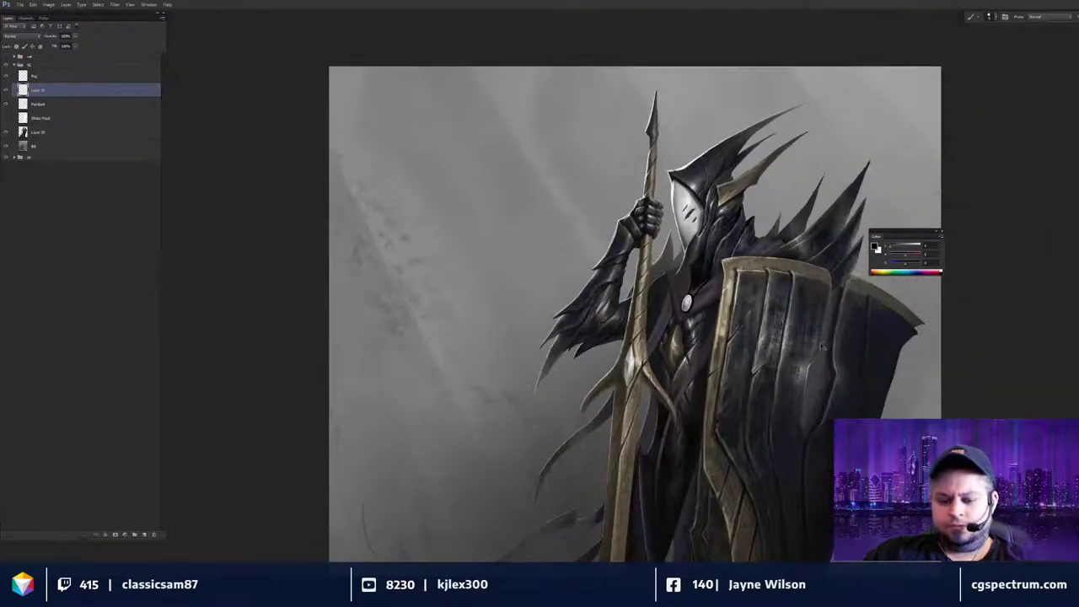
key(ctrl+minus)
drag(762, 291, 750, 193)
scroll(737, 268, up, 3)
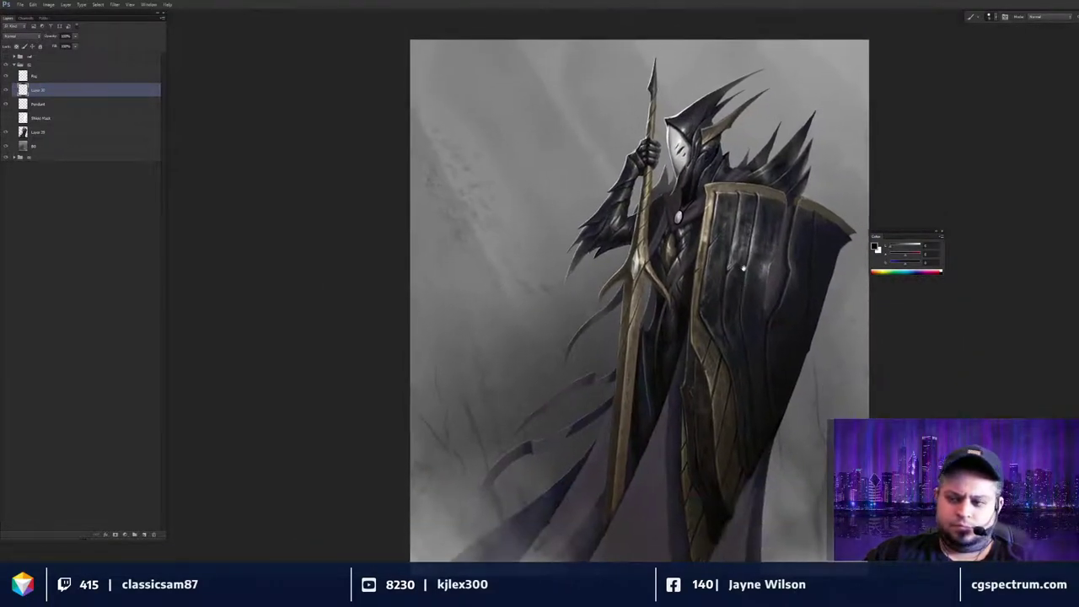
drag(743, 291, 735, 291)
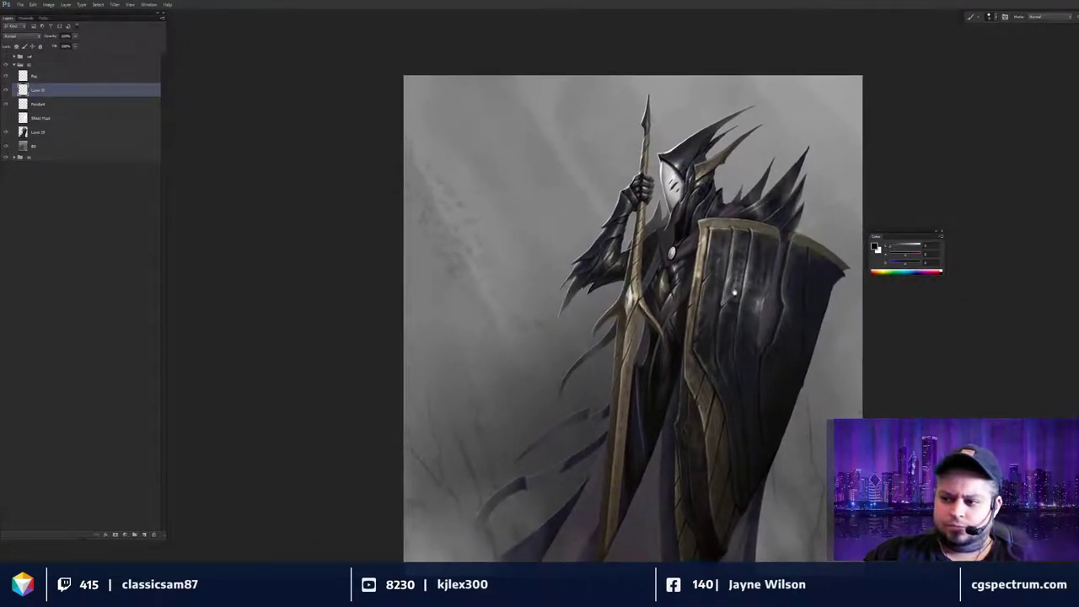
scroll(734, 295, up, 2)
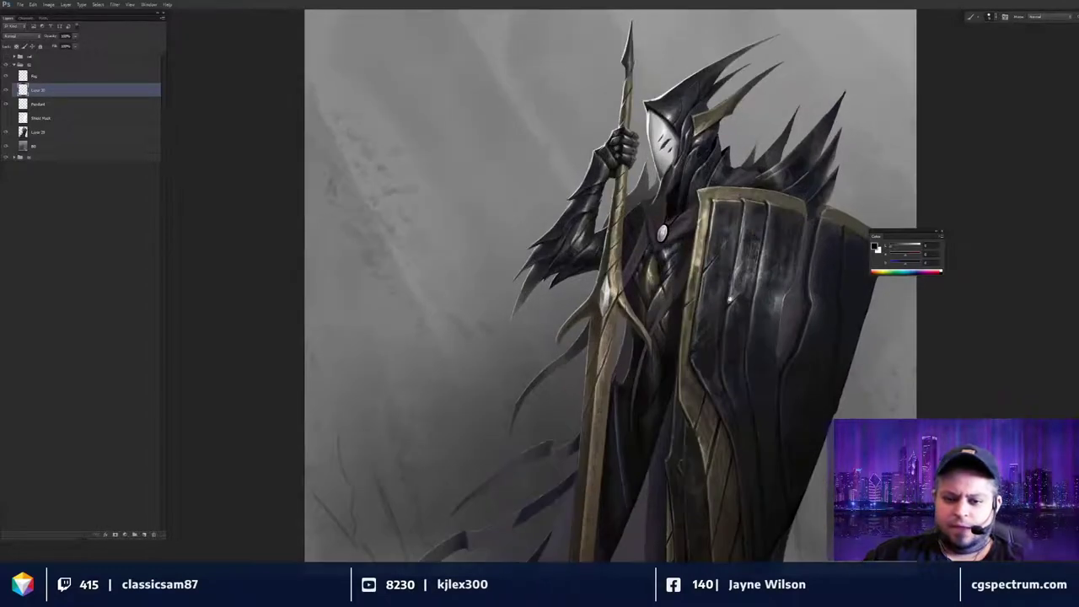
drag(728, 310, 710, 280)
scroll(710, 282, down, 1)
drag(718, 378, 710, 323)
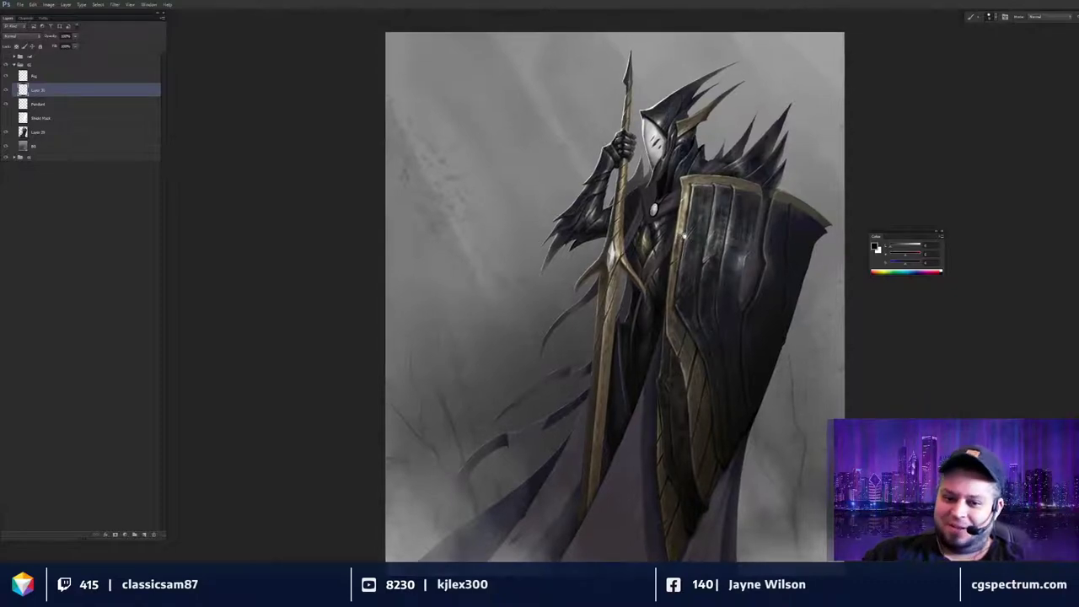
scroll(665, 93, up, 2)
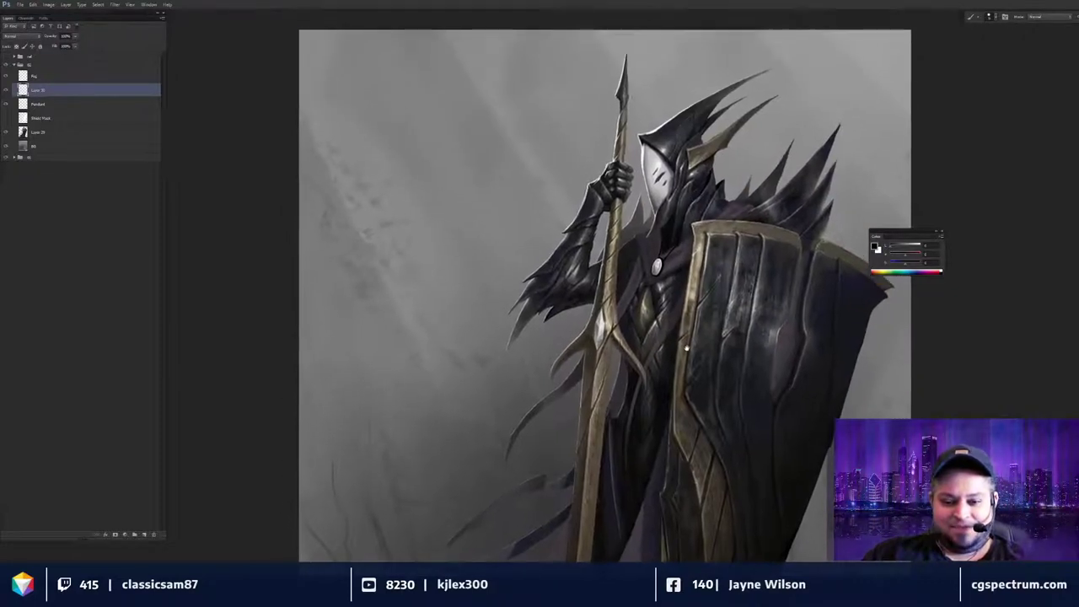
Select the layer's painted pixels, hide the selection outline, and brush lighter grey tones over the pendant's black rim and cords.
scroll(667, 199, up, 3)
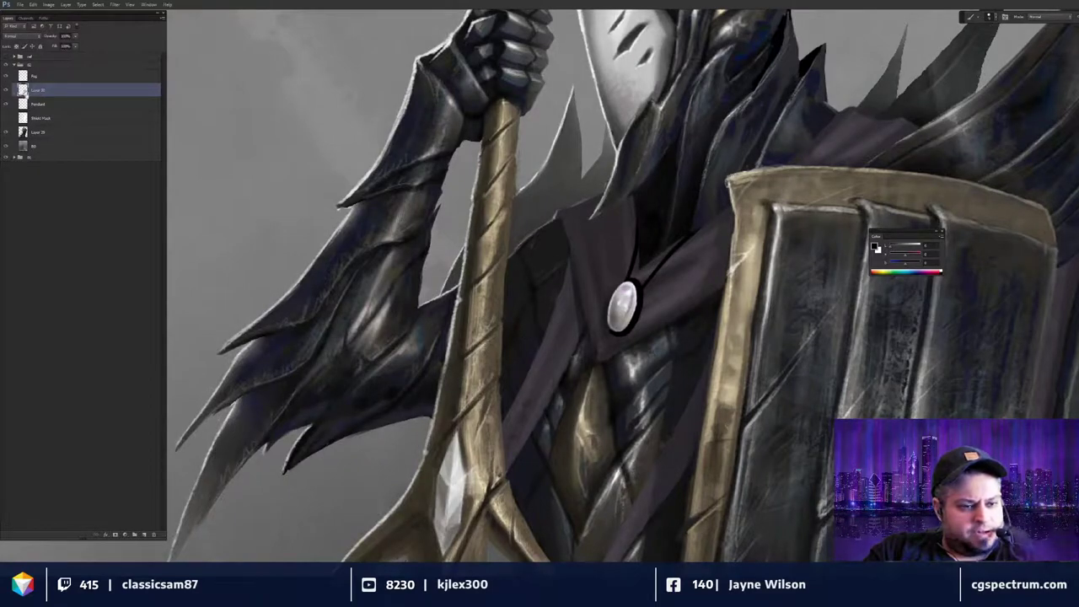
scroll(639, 290, up, 2)
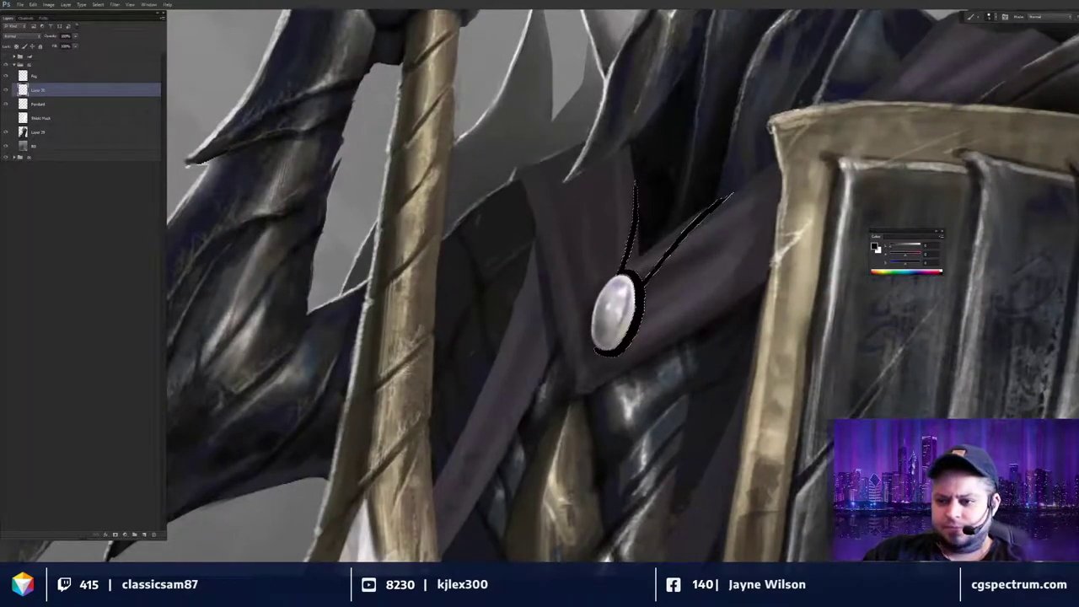
key(x)
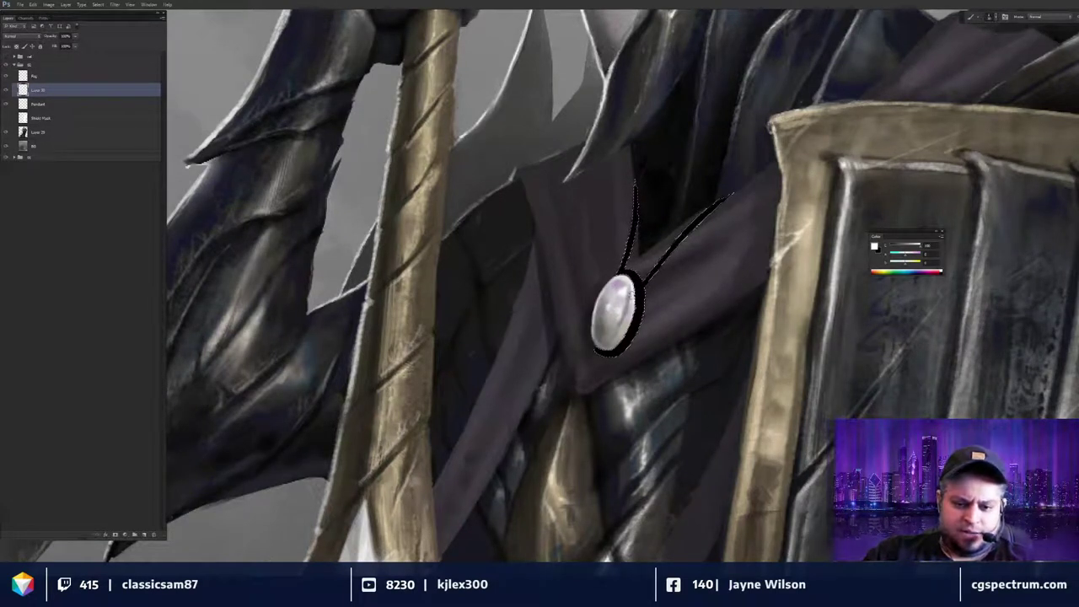
key(ctrl+h)
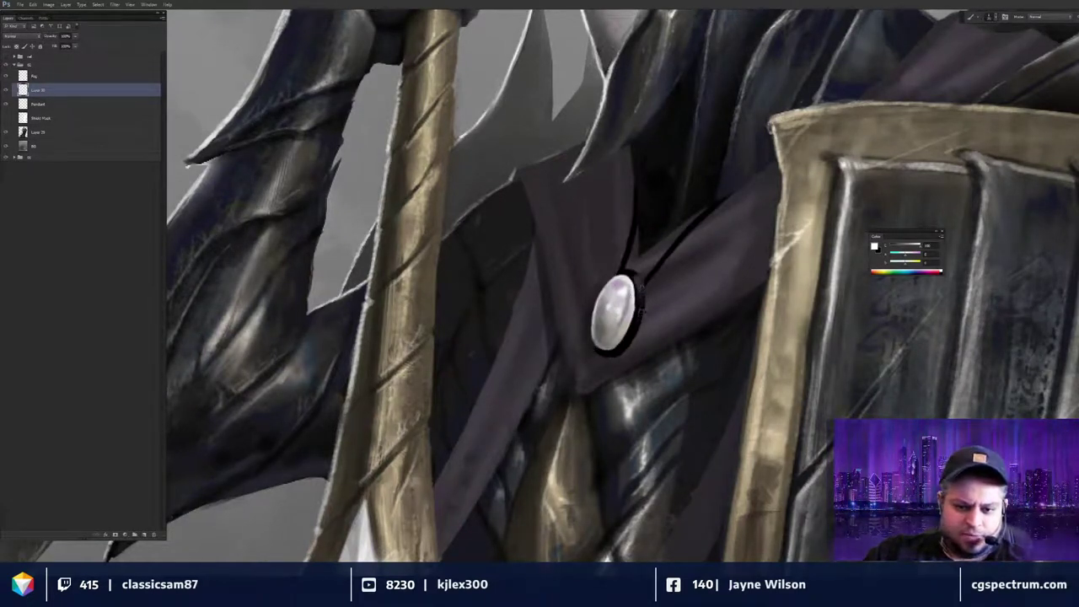
key(x)
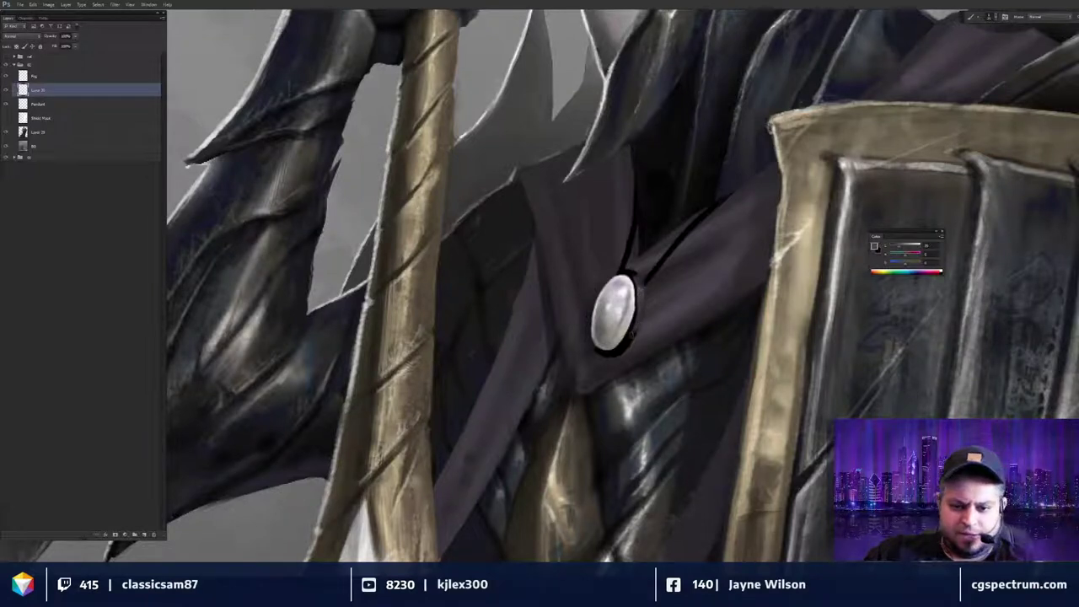
mouse_move(633, 335)
mouse_down()
mouse_move(628, 274)
mouse_move(624, 345)
mouse_up()
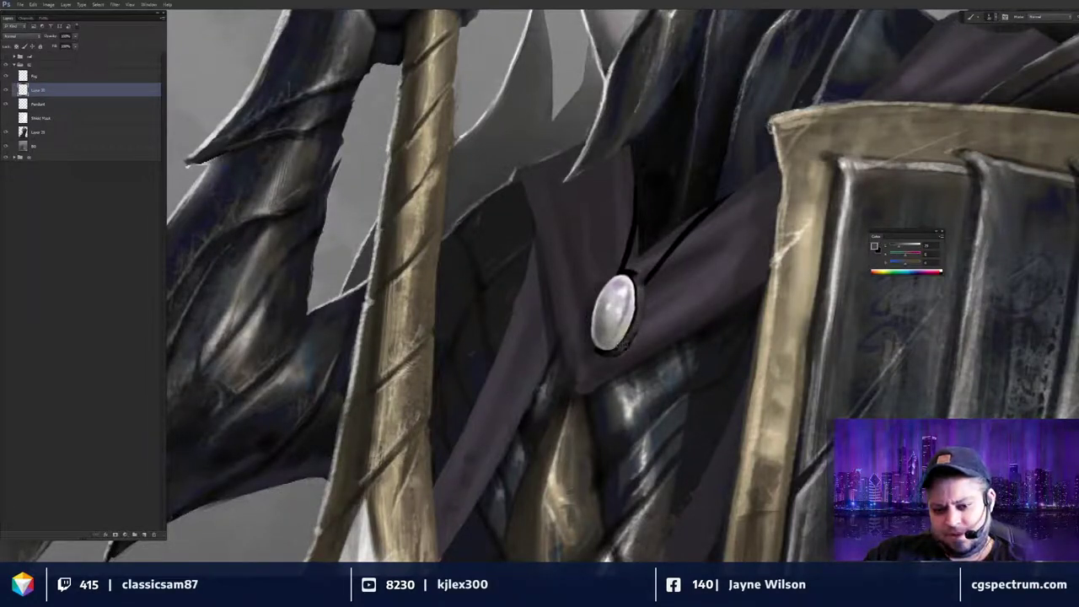
key(x)
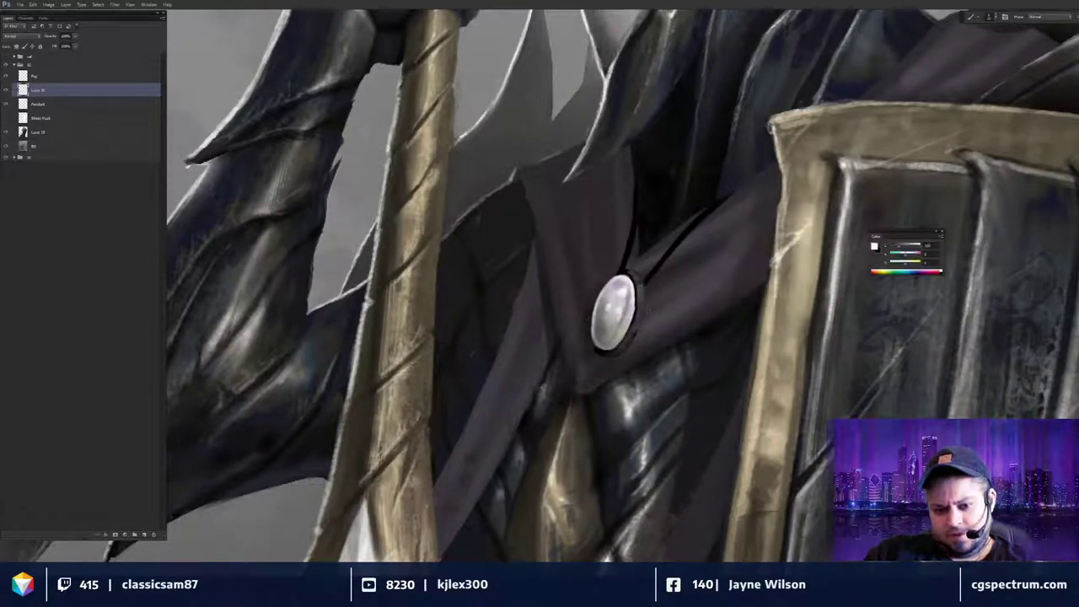
key(x)
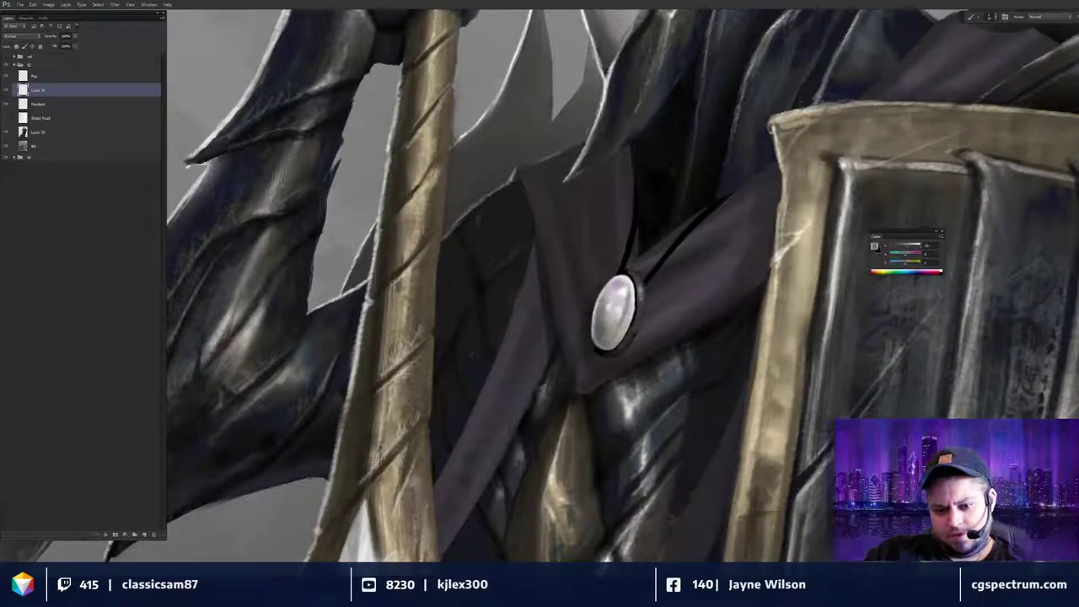
drag(677, 251, 653, 292)
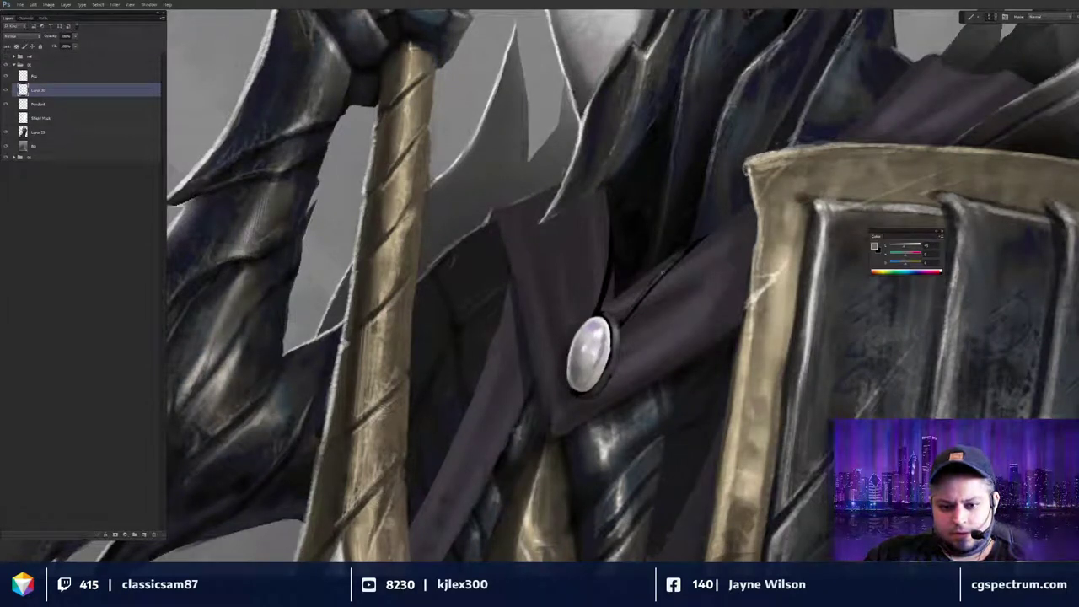
Examine the shaded pendant rim and cords up close and against the full composition.
scroll(655, 281, down, 5)
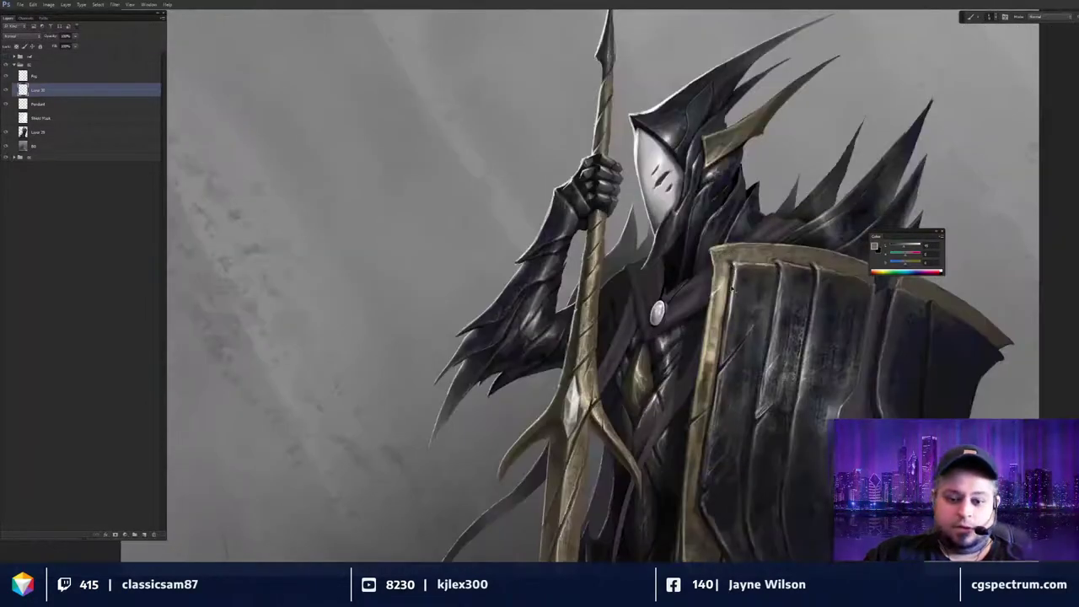
scroll(726, 301, up, 5)
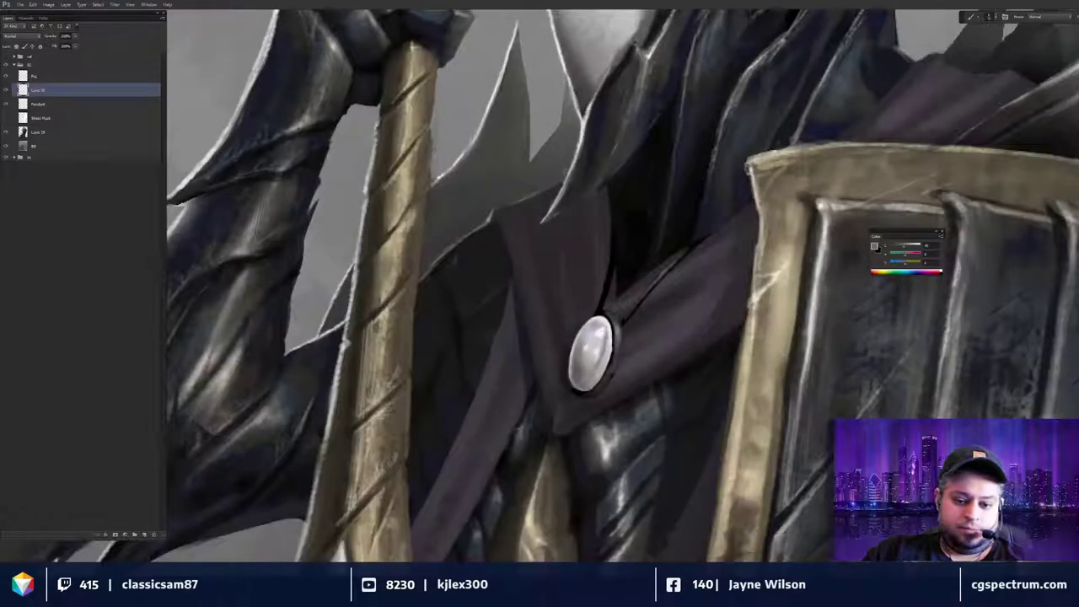
scroll(692, 293, down, 5)
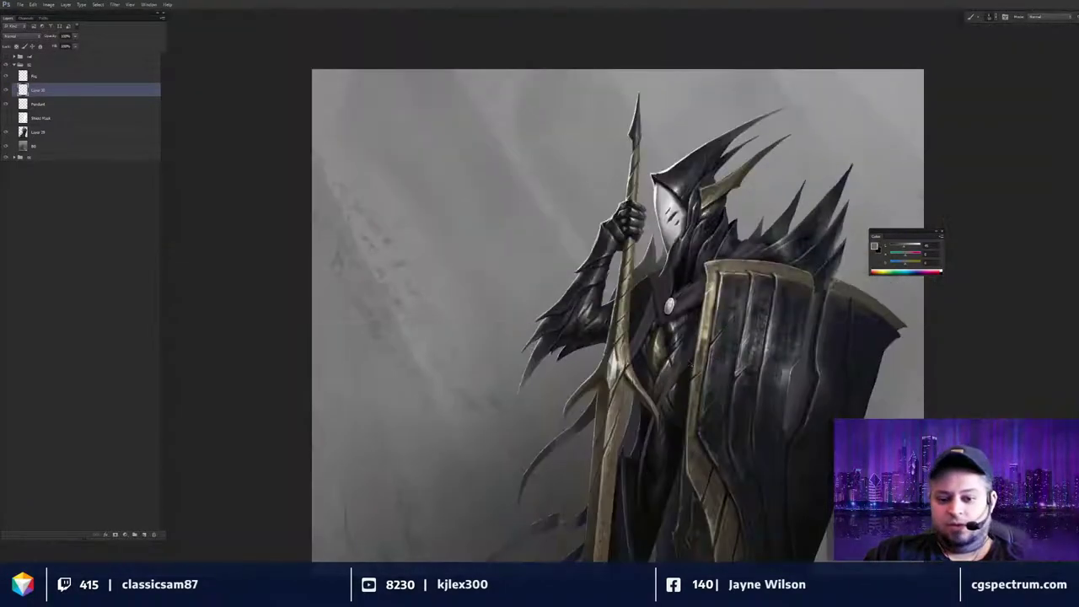
scroll(730, 427, up, 2)
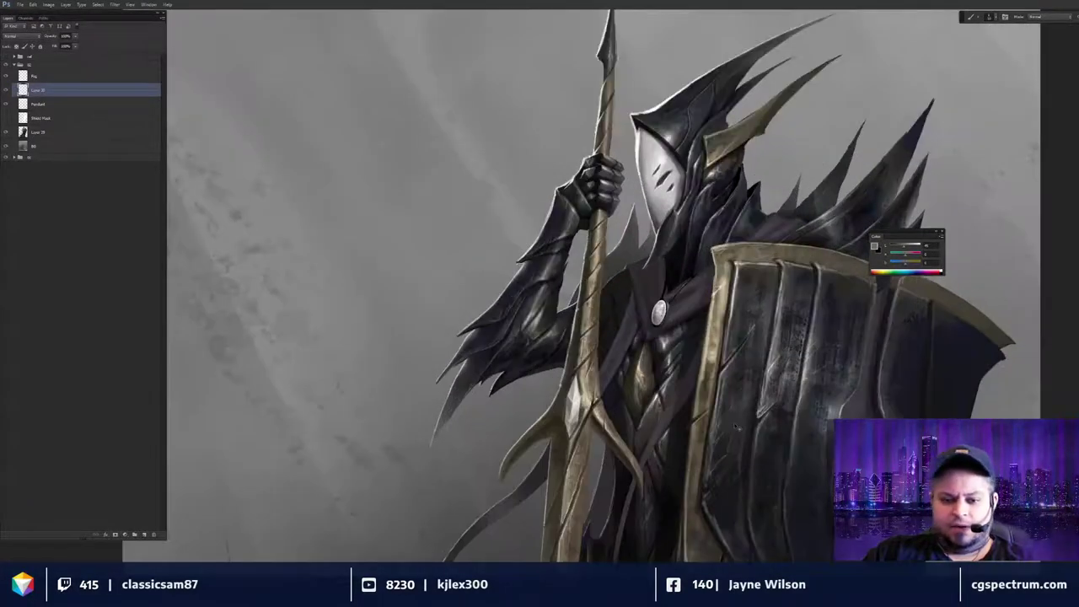
scroll(730, 400, up, 3)
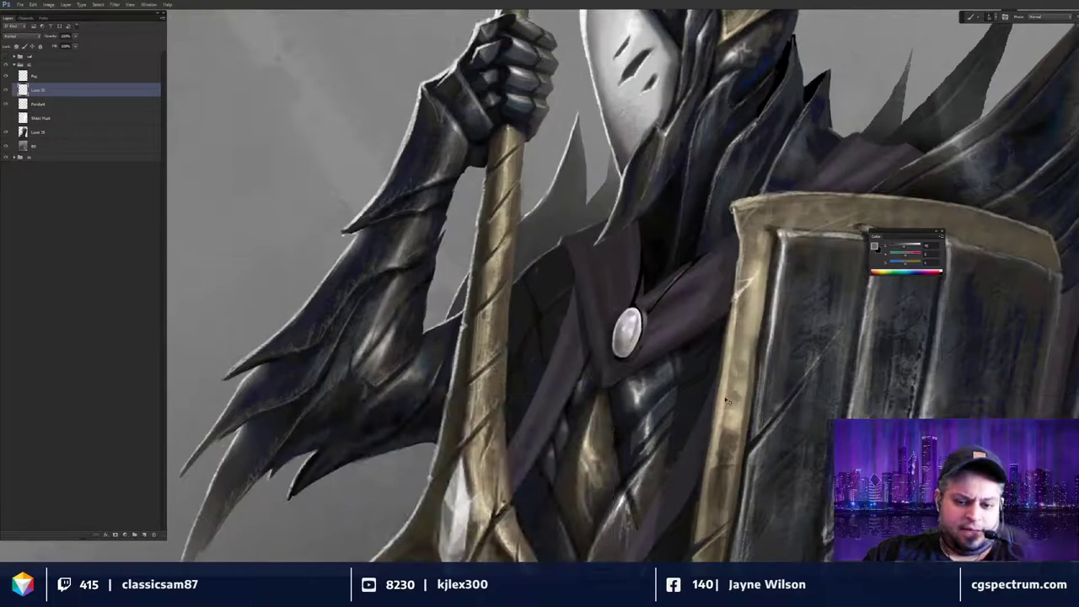
scroll(728, 402, down, 3)
scroll(729, 398, up, 2)
scroll(684, 334, up, 1)
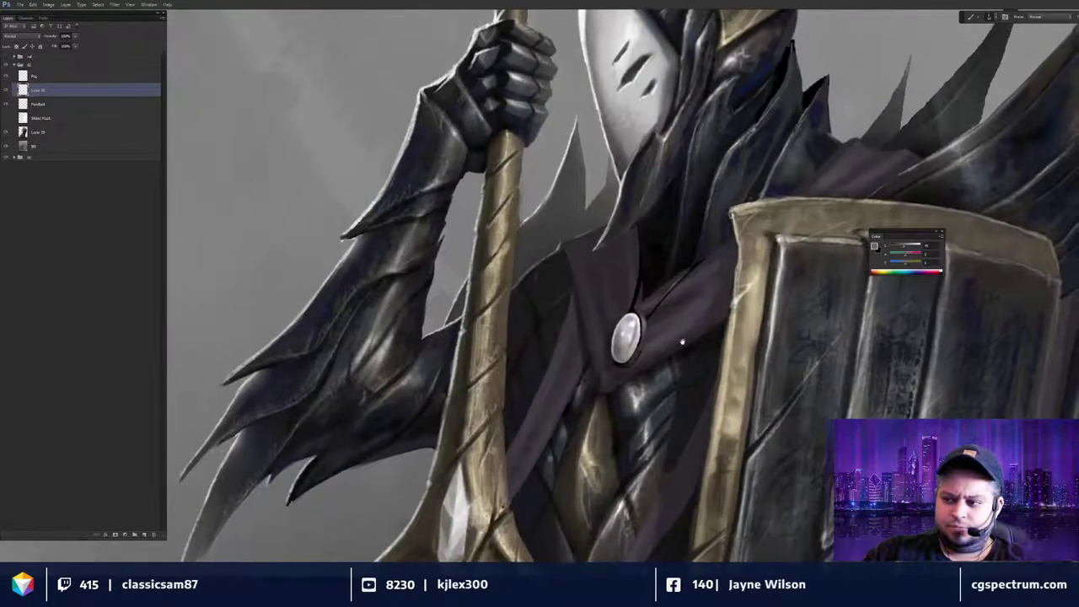
scroll(683, 341, down, 3)
scroll(688, 342, down, 3)
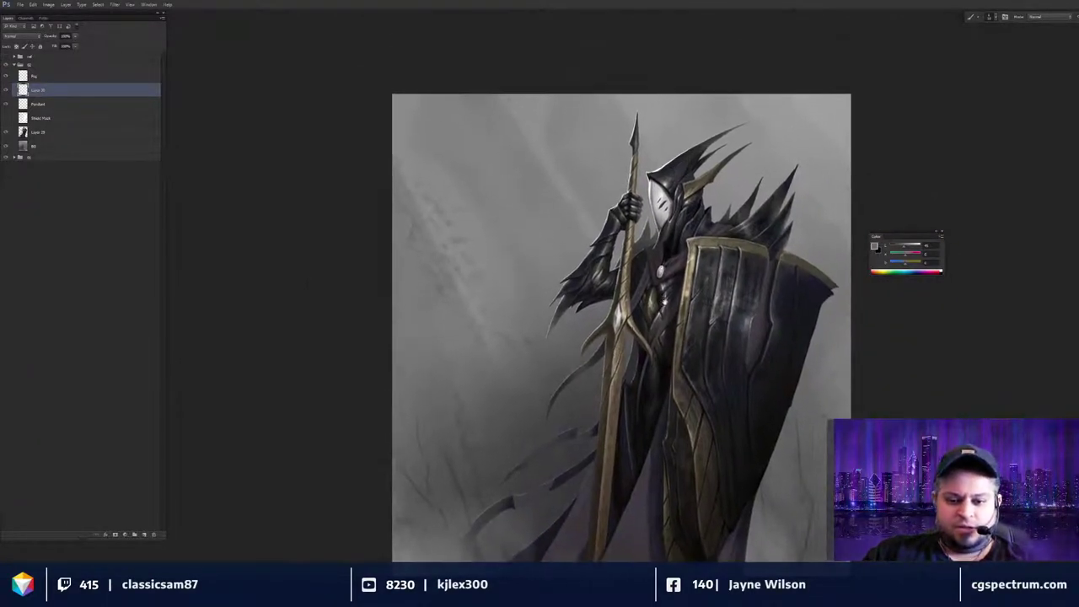
Examine the pendant on the chest strap up close and against the whole figure.
scroll(658, 232, up, 5)
scroll(659, 245, down, 2)
scroll(659, 245, up, 5)
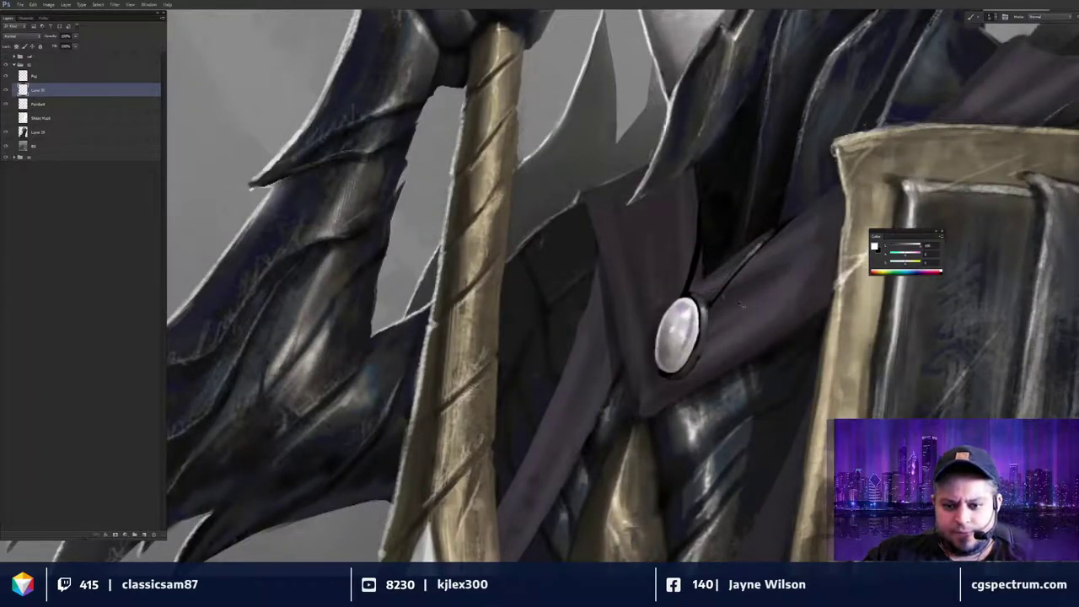
scroll(742, 308, down, 6)
scroll(742, 308, up, 1)
scroll(752, 342, down, 4)
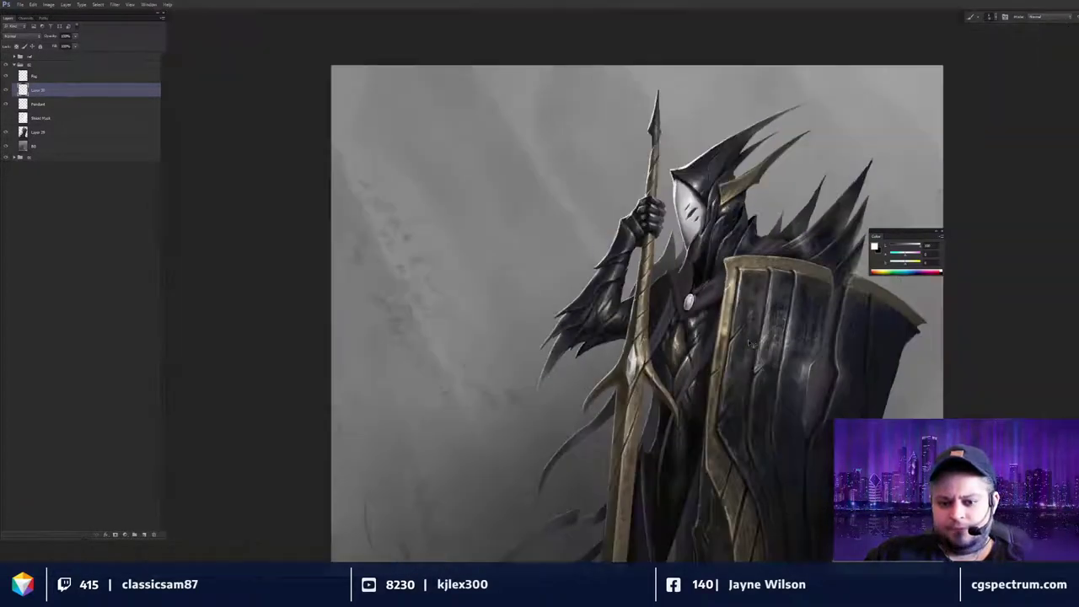
mouse_move(742, 337)
mouse_down()
mouse_move(718, 231)
mouse_move(729, 340)
mouse_up()
scroll(689, 299, up, 4)
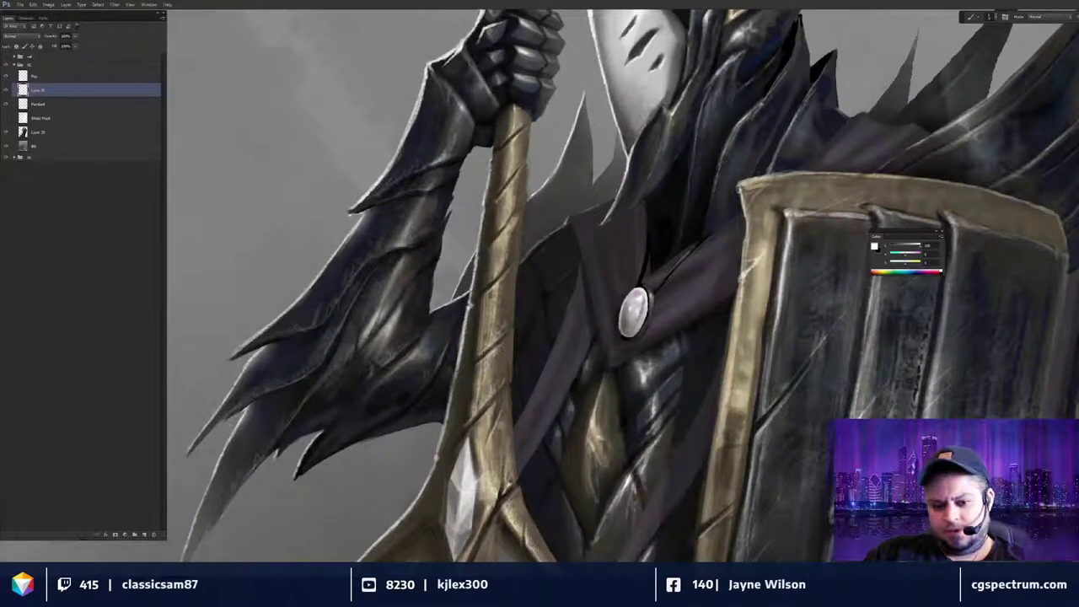
scroll(694, 293, down, 3)
scroll(693, 290, up, 3)
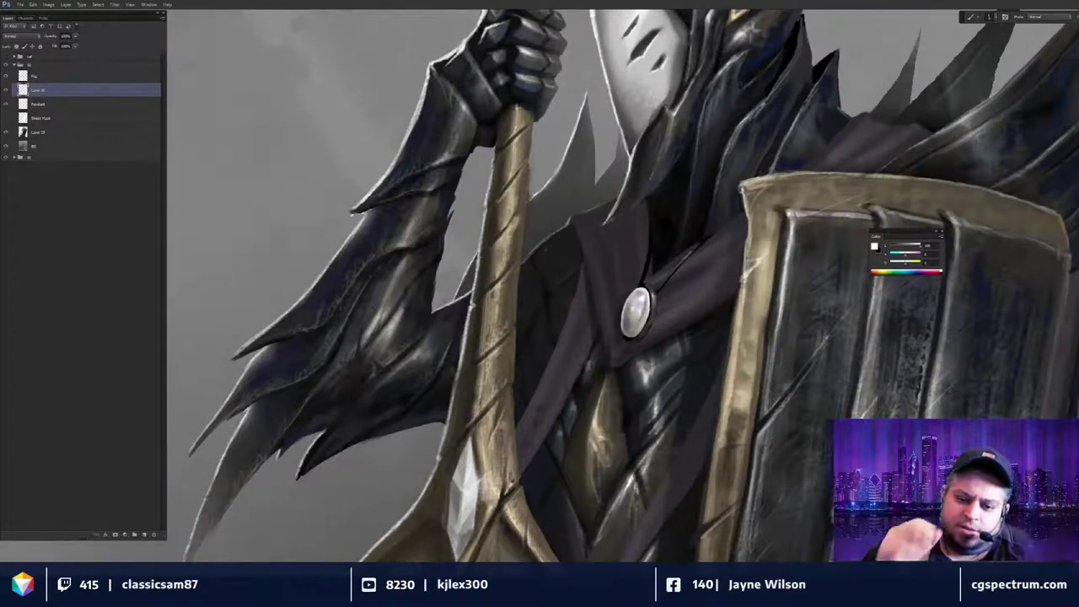
scroll(696, 338, down, 2)
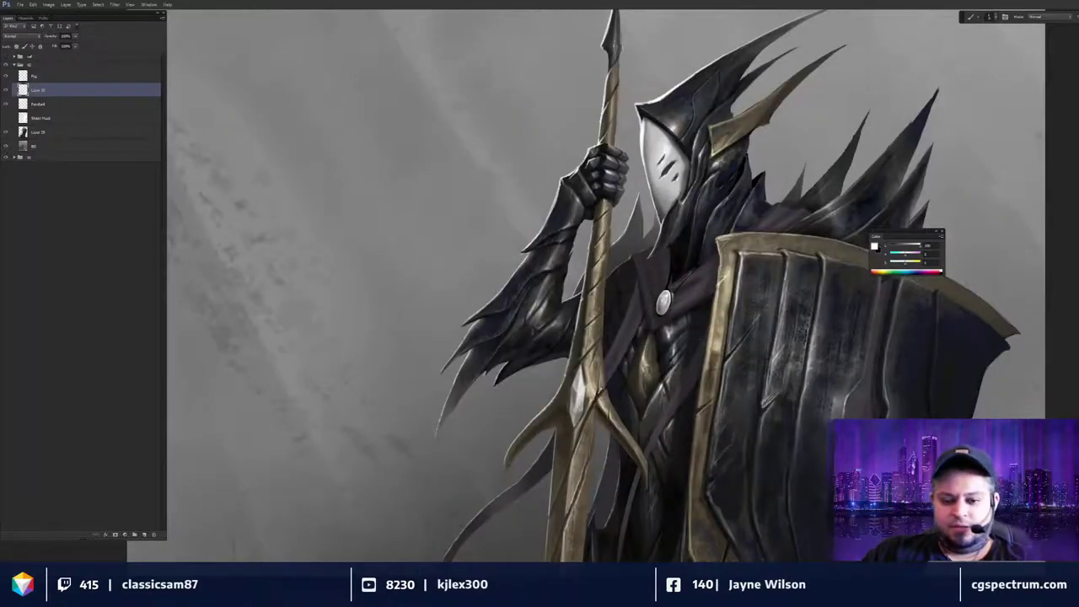
scroll(693, 329, down, 2)
scroll(708, 341, down, 1)
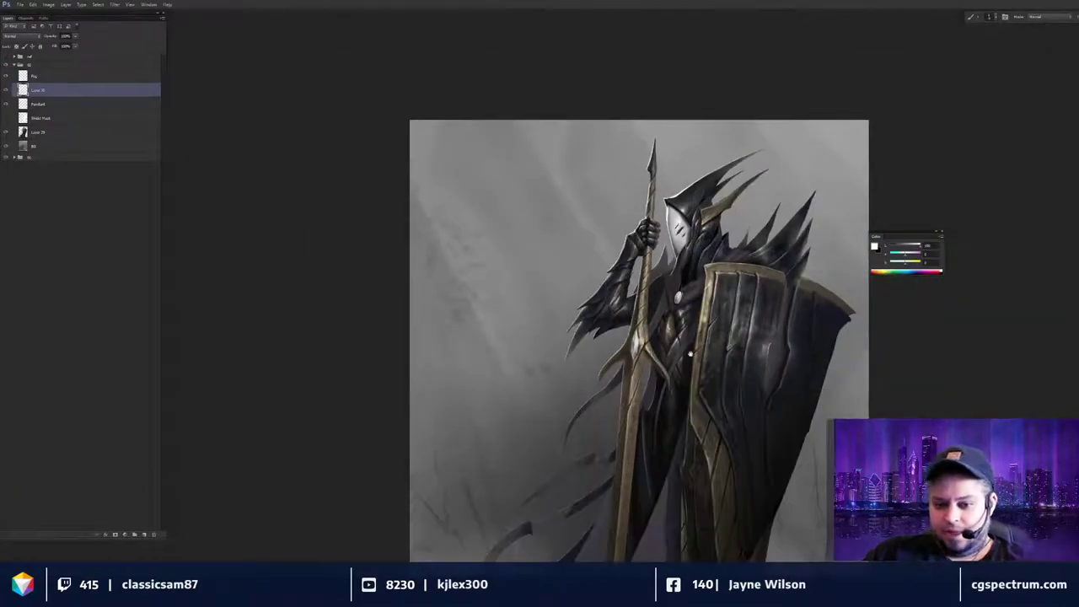
scroll(710, 341, down, 3)
scroll(717, 282, up, 2)
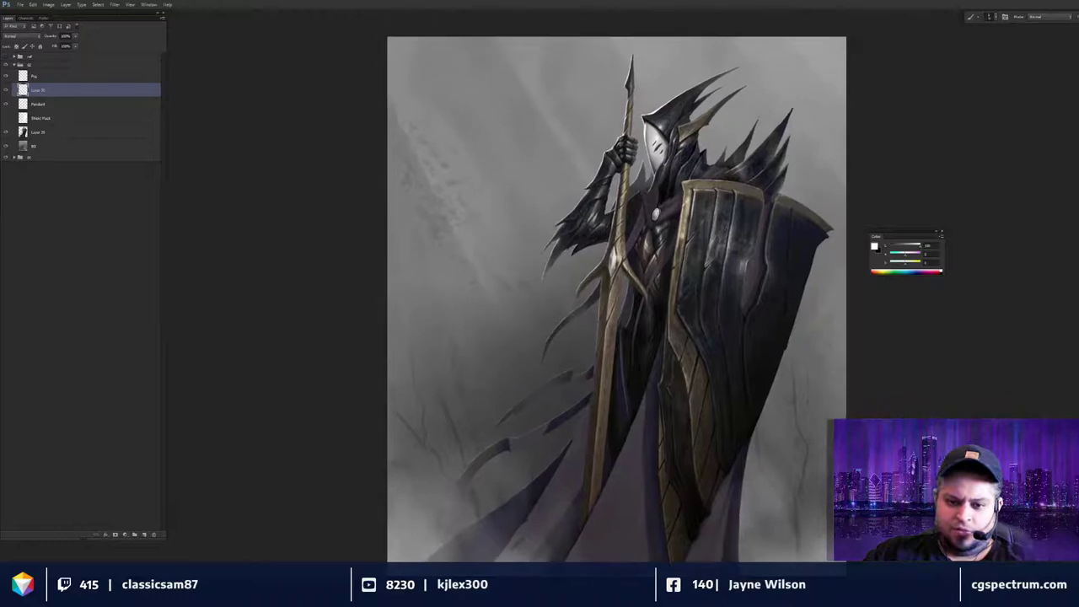
scroll(712, 308, up, 1)
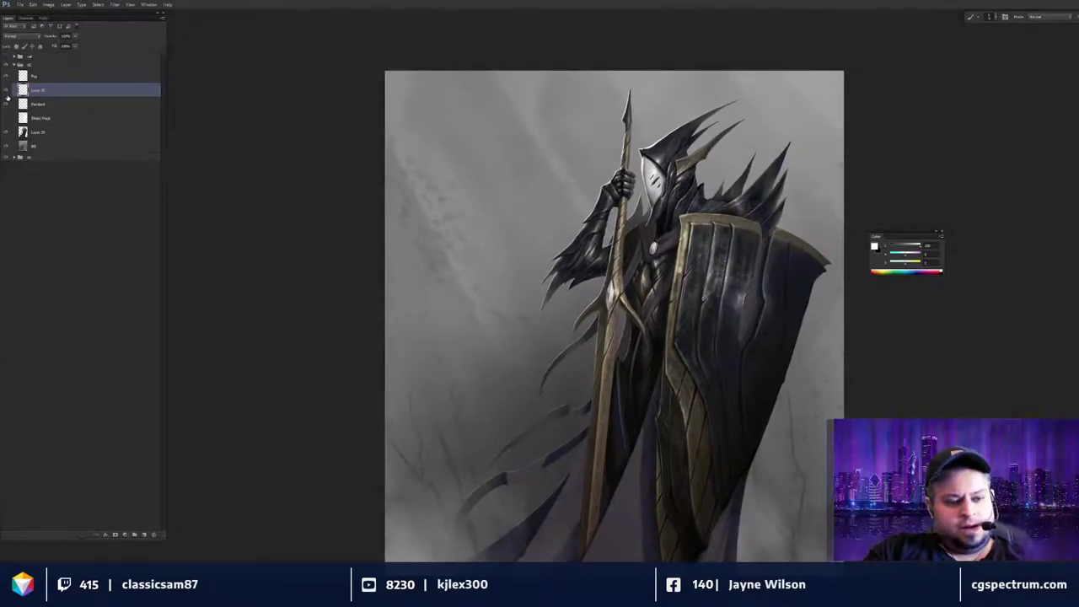
Merge the Pendant layer with the selected layer above it.
key(ctrl+plus)
key(ctrl+plus)
shift+click(35, 105)
key(ctrl+e)
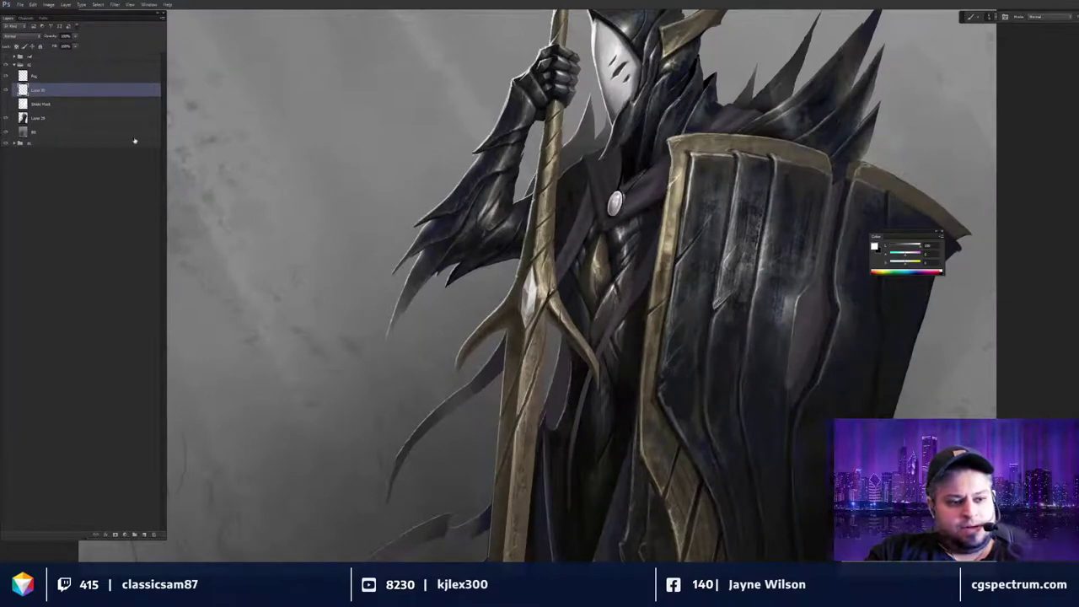
Refine the pendant's rim and its cord with small brush strokes, swapping the foreground colour to black.
drag(590, 253, 638, 341)
key(ctrl+plus)
key(ctrl+plus)
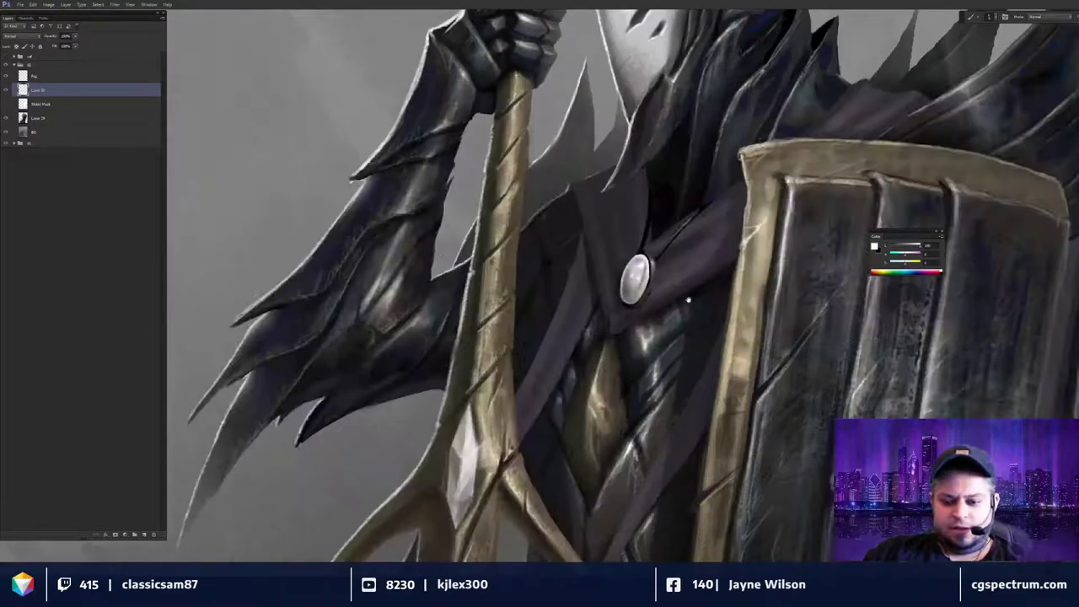
drag(687, 300, 722, 323)
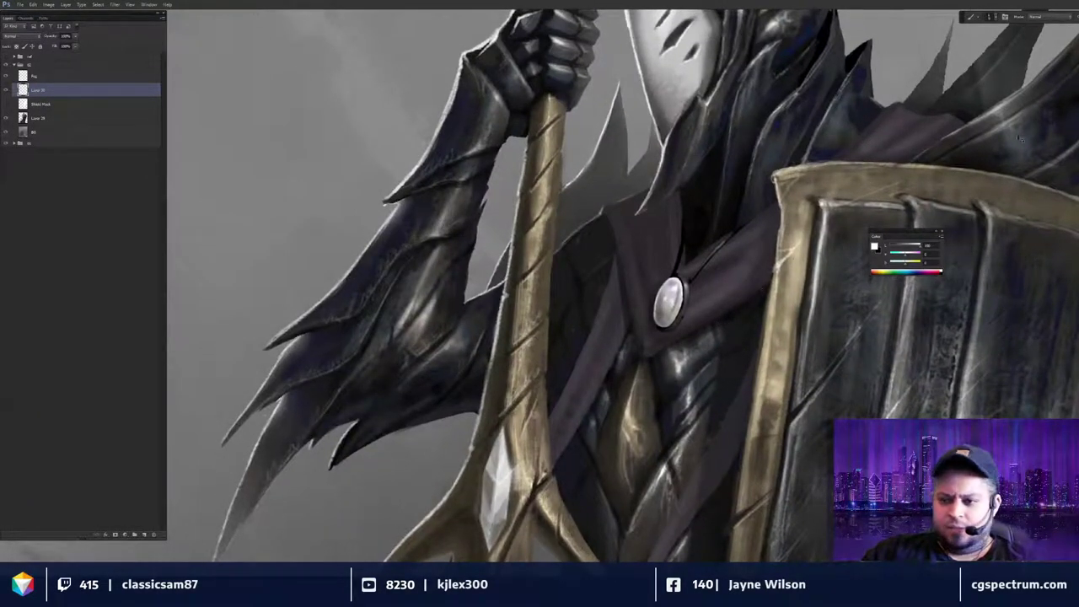
key(ctrl+plus)
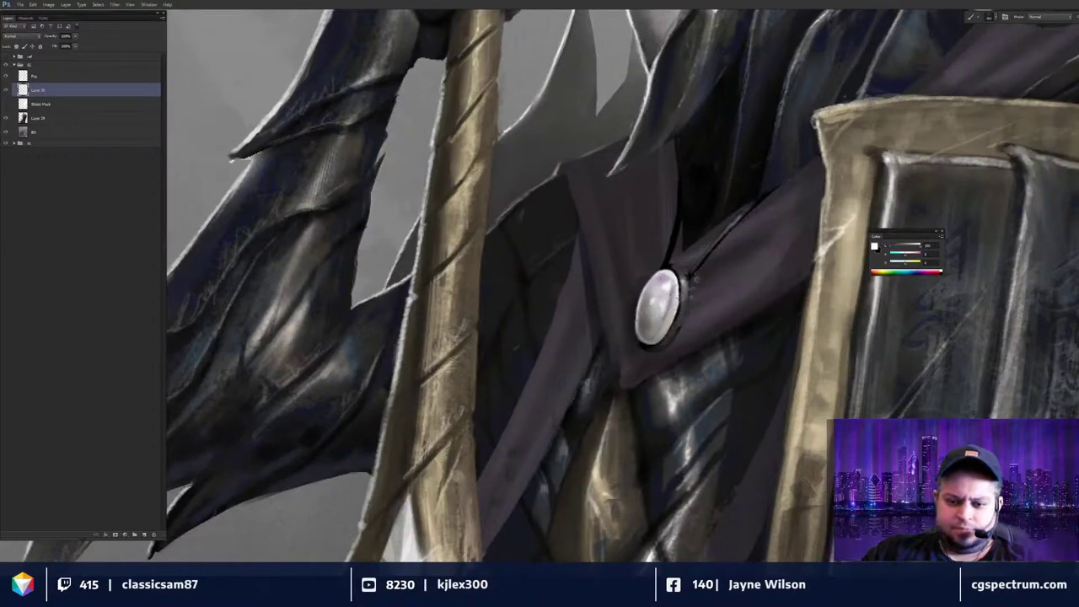
key(x)
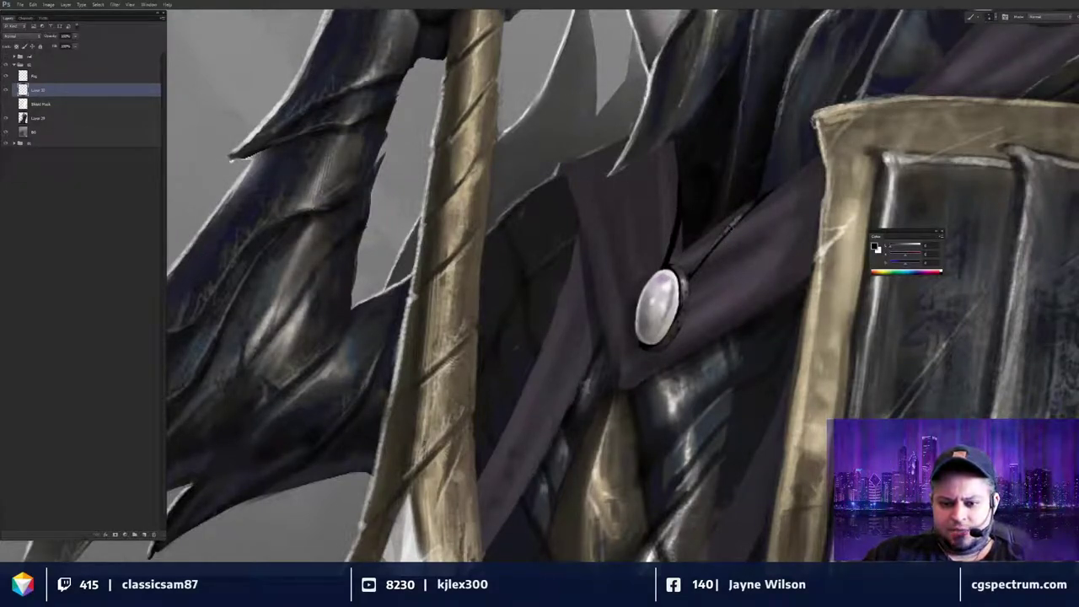
Examine how the pendant reads on the whole figure and within the upper body.
key(ctrl+minus)
key(ctrl+minus)
key(ctrl+minus)
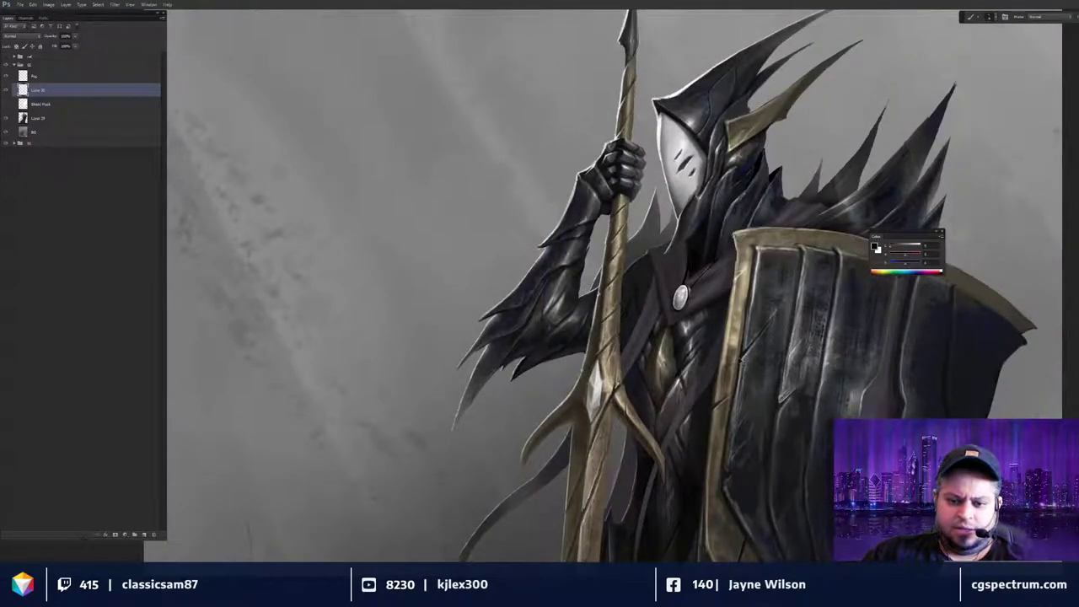
key(ctrl+minus)
key(ctrl+plus)
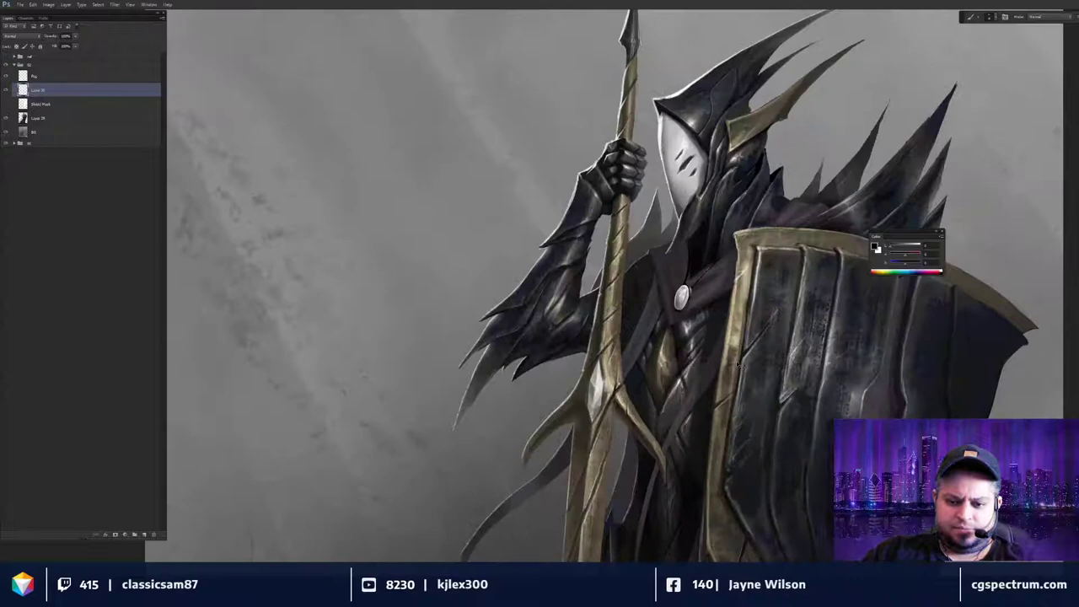
alt+scroll(737, 364, down, 5)
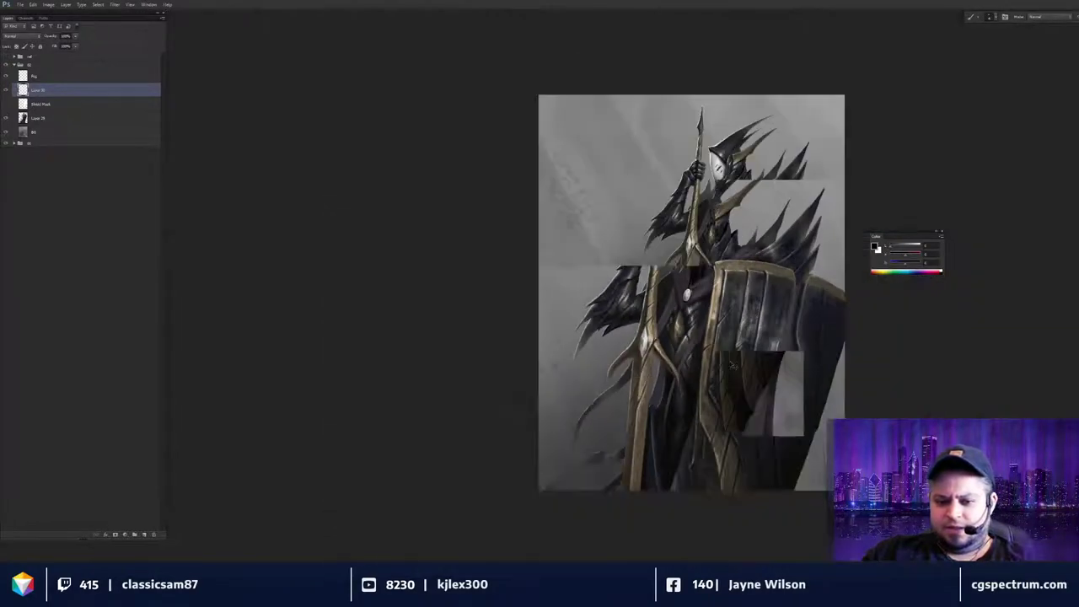
drag(741, 355, 715, 355)
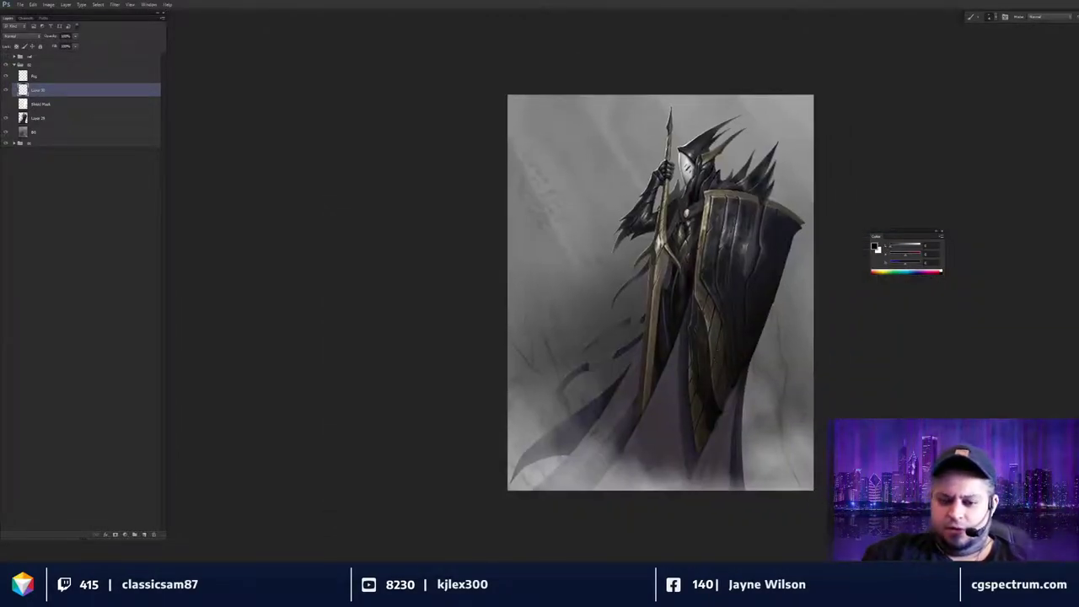
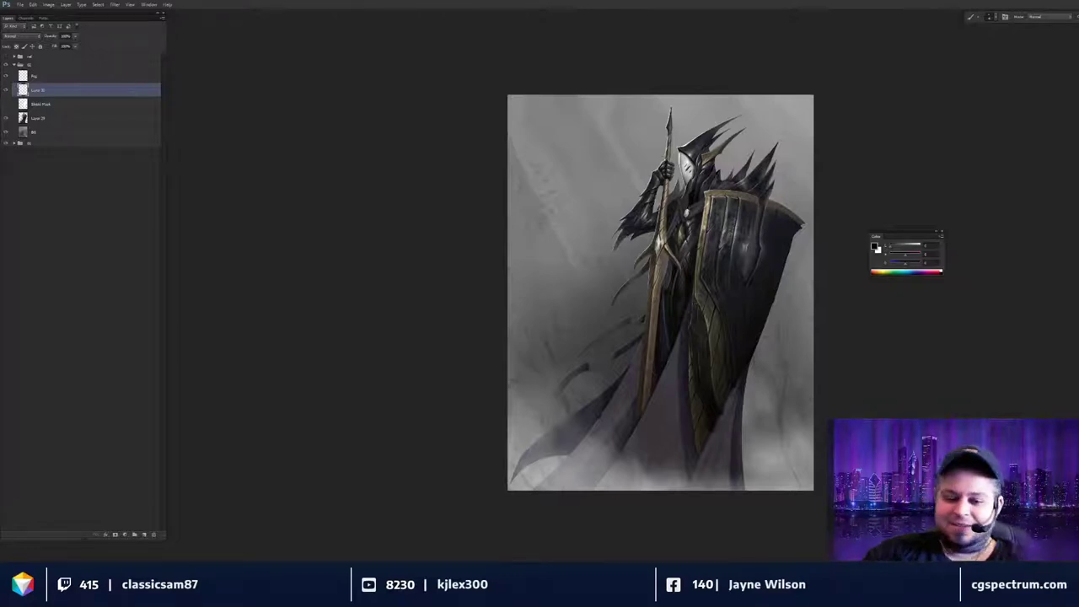
drag(697, 319, 643, 417)
key(ctrl+plus)
key(ctrl+plus)
key(ctrl+plus)
drag(710, 330, 698, 378)
drag(680, 309, 684, 318)
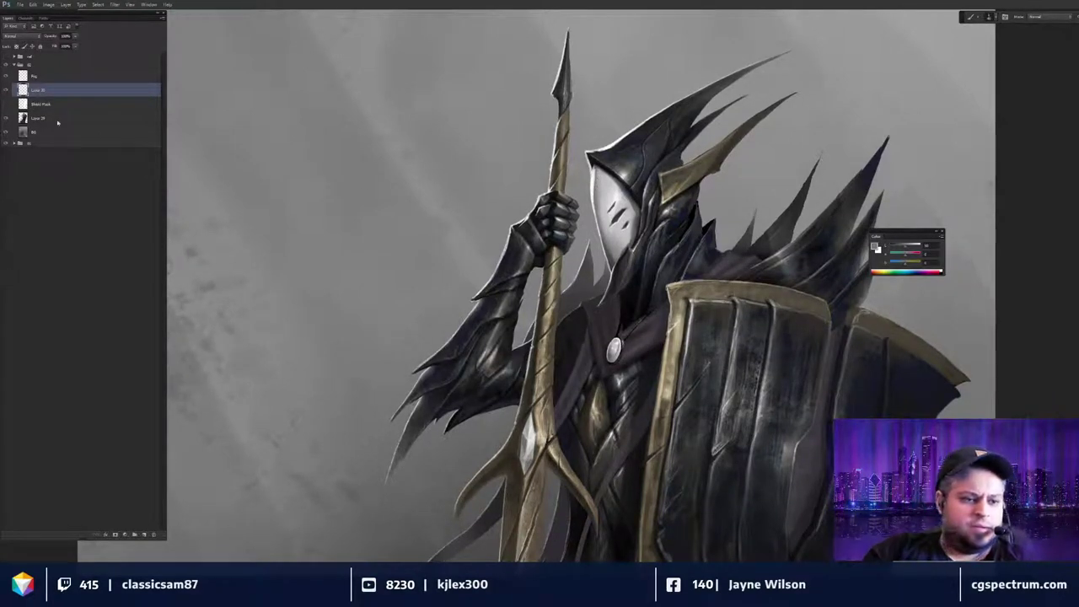
Move the merged pendant layer directly above the figure layer and toggle its visibility to compare the result.
drag(37, 91, 39, 110)
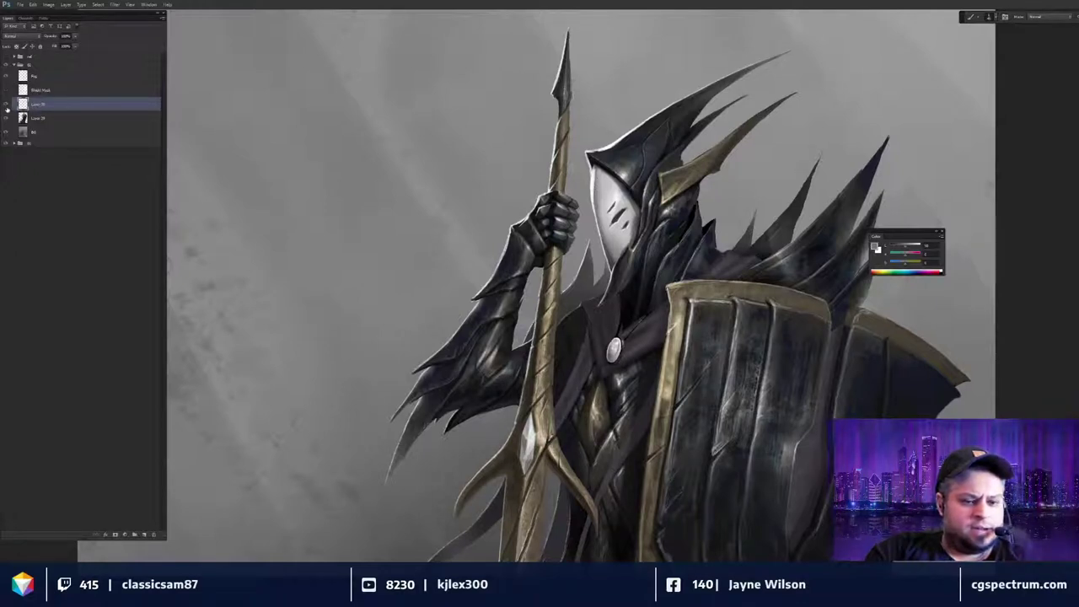
click(7, 106)
click(7, 106)
click(7, 106)
click(7, 107)
Select the figure layer below the pendant layer and check the figure at closer and wider views.
click(25, 118)
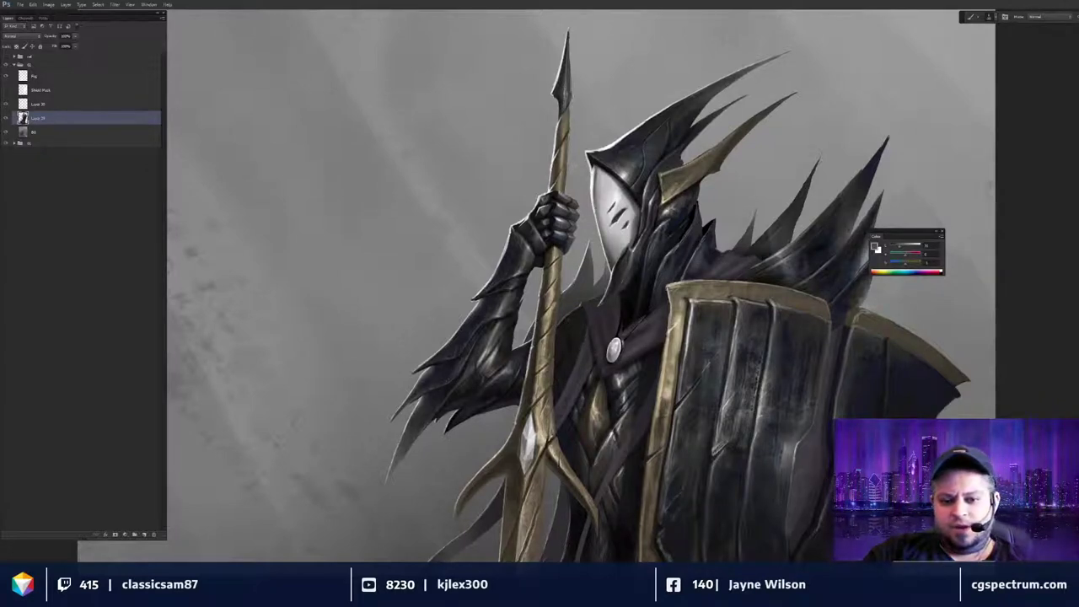
key(ctrl+minus)
key(ctrl+minus)
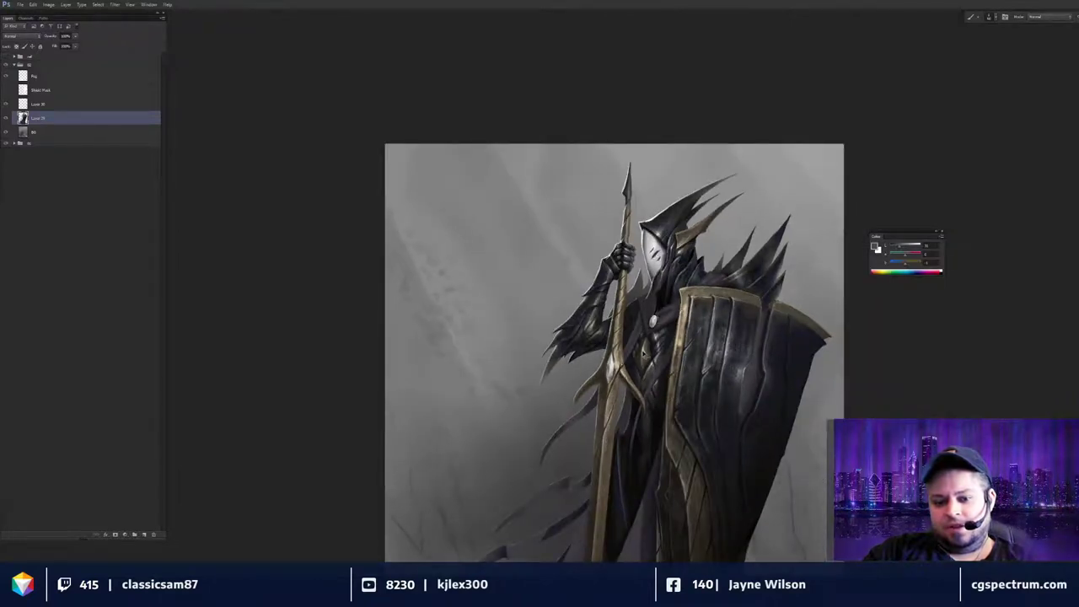
key(ctrl+plus)
key(ctrl+plus)
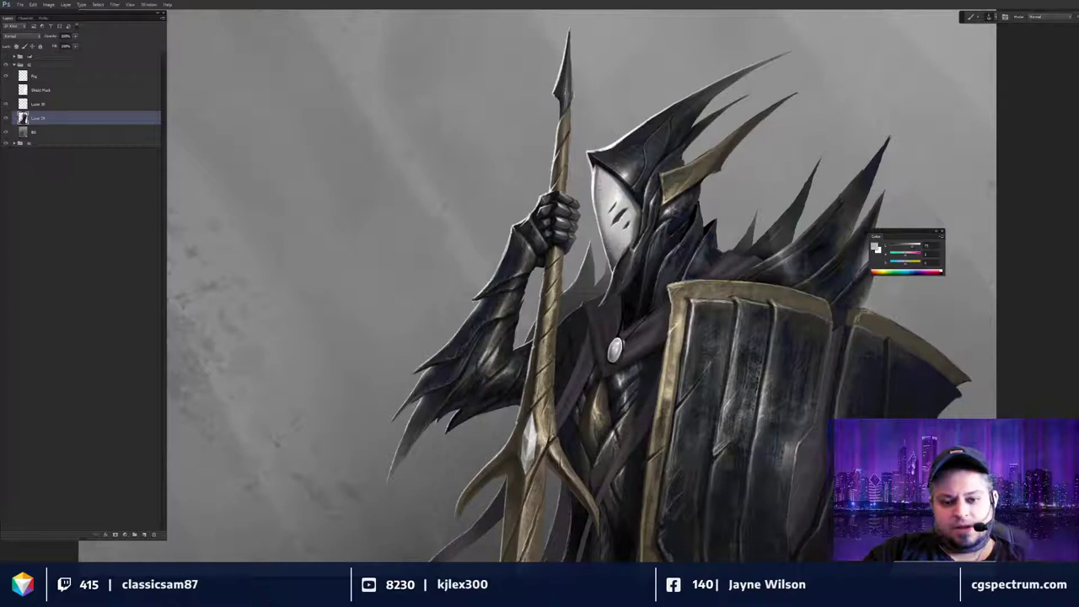
key(ctrl+minus)
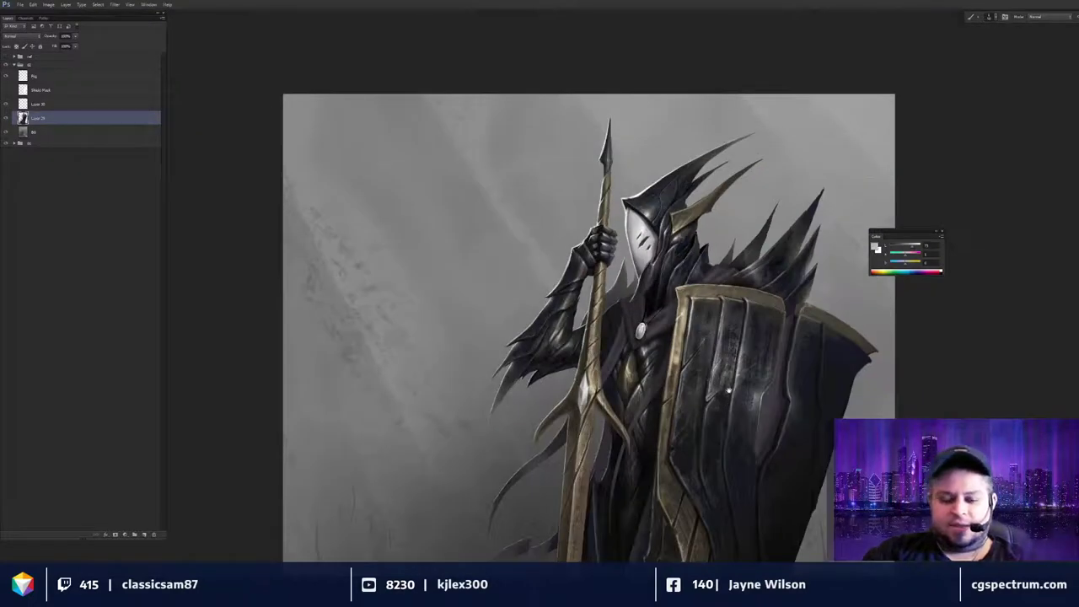
key(ctrl+minus)
Touch up the armoured hand gripping the spear, using black, white and a tone sampled from the gauntlet.
scroll(670, 218, up, 4)
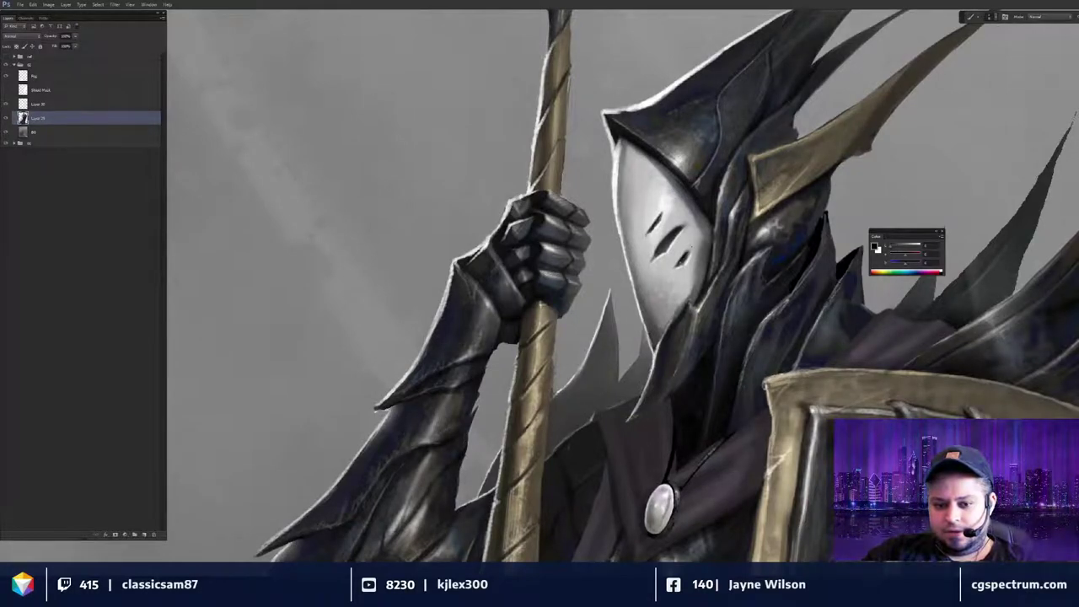
key(ctrl+minus)
key(ctrl+minus)
key(ctrl+plus)
key(ctrl+plus)
key(x)
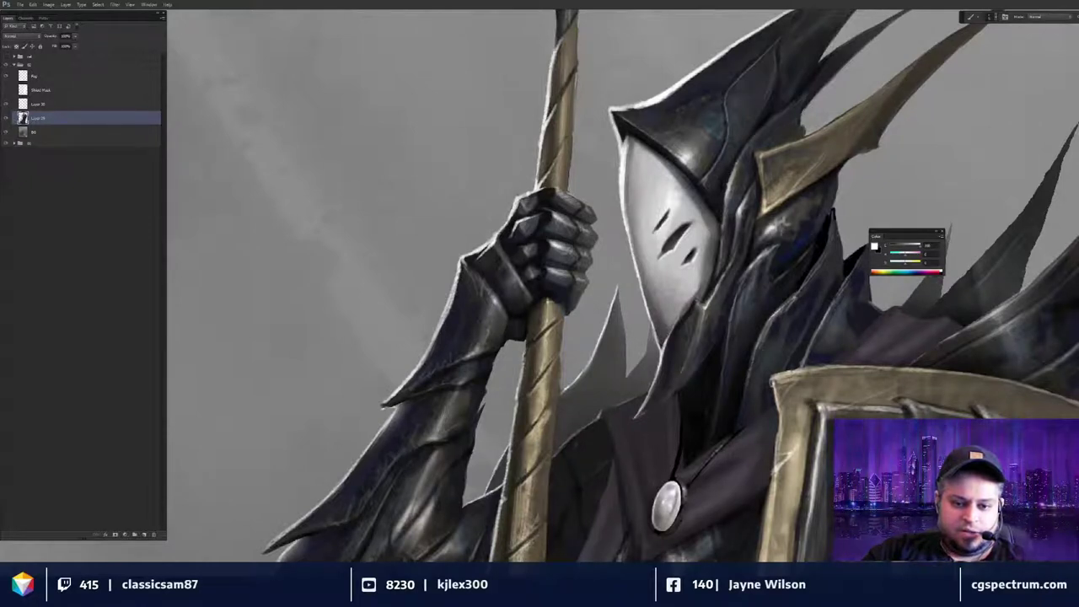
alt+click(557, 276)
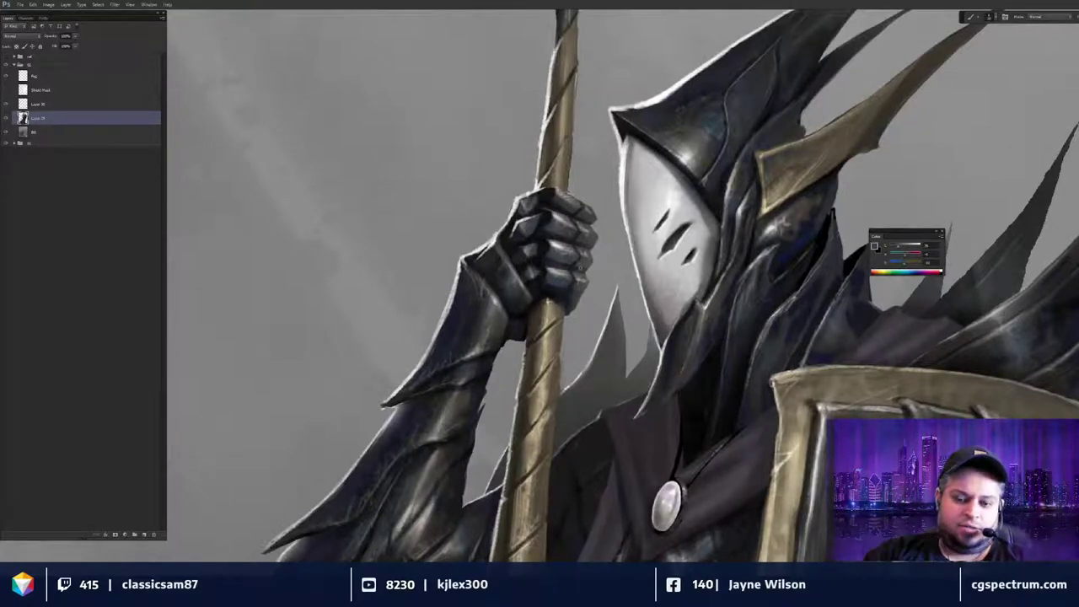
drag(578, 229, 600, 226)
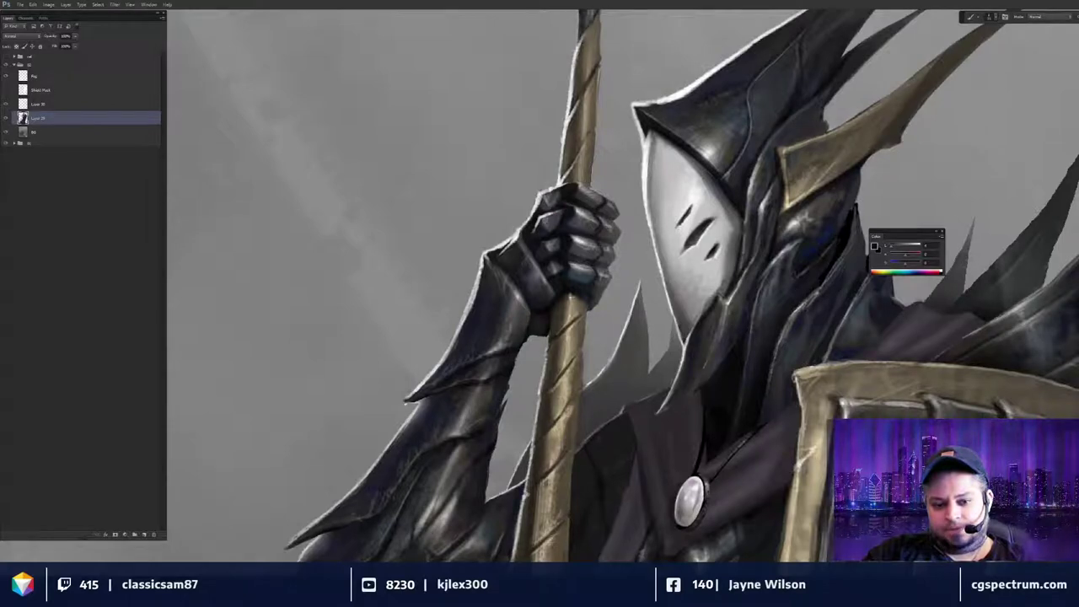
Examine the full painting, comparing the hand, pendant and shield with the overall silhouette.
key(ctrl+minus)
key(ctrl+minus)
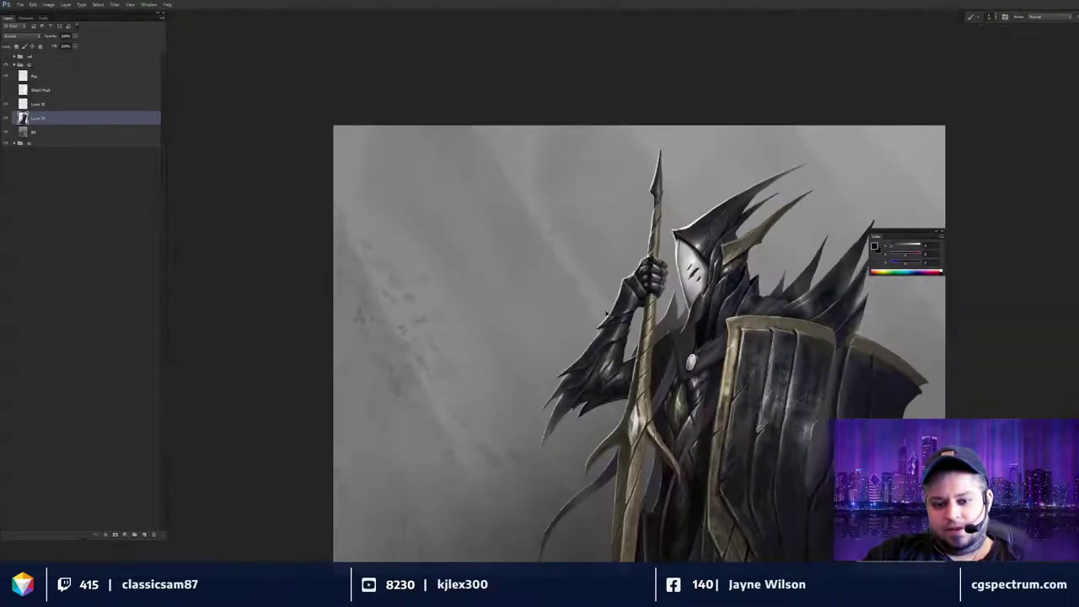
drag(599, 313, 587, 264)
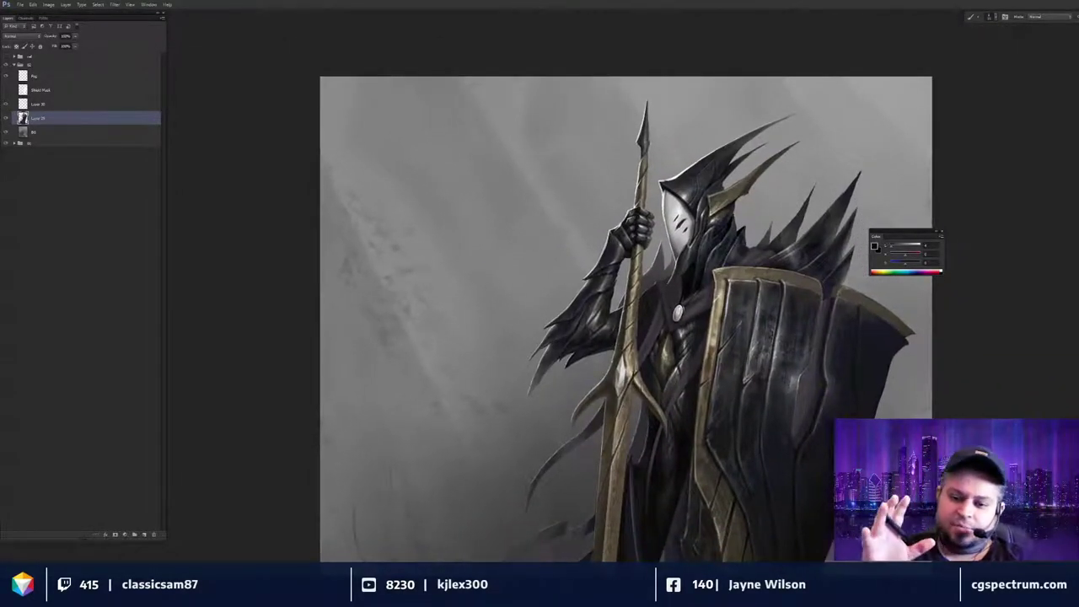
key(ctrl+minus)
drag(736, 362, 710, 260)
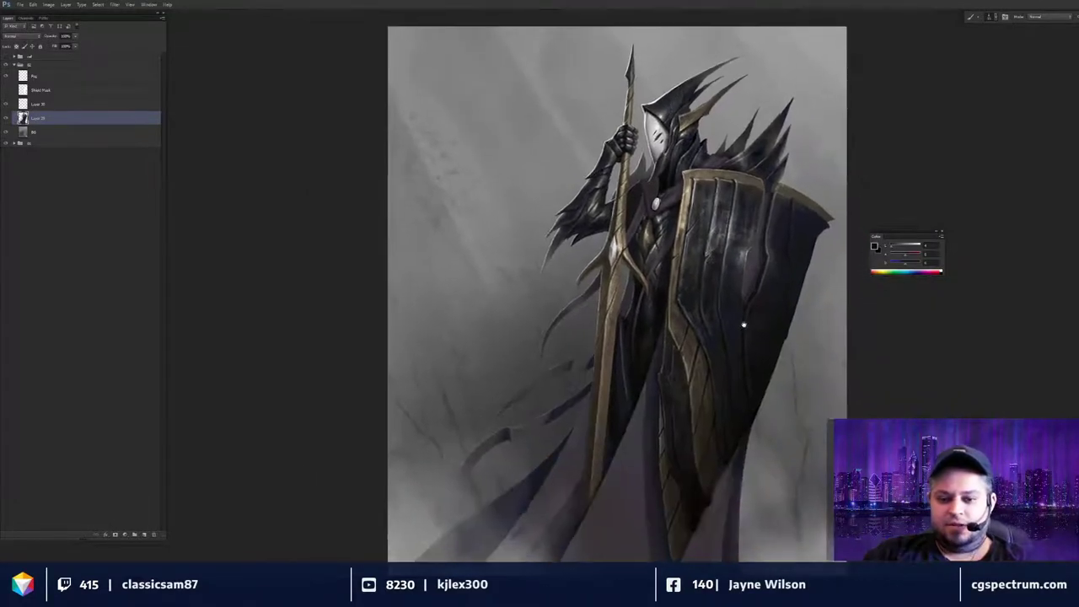
drag(752, 344, 749, 411)
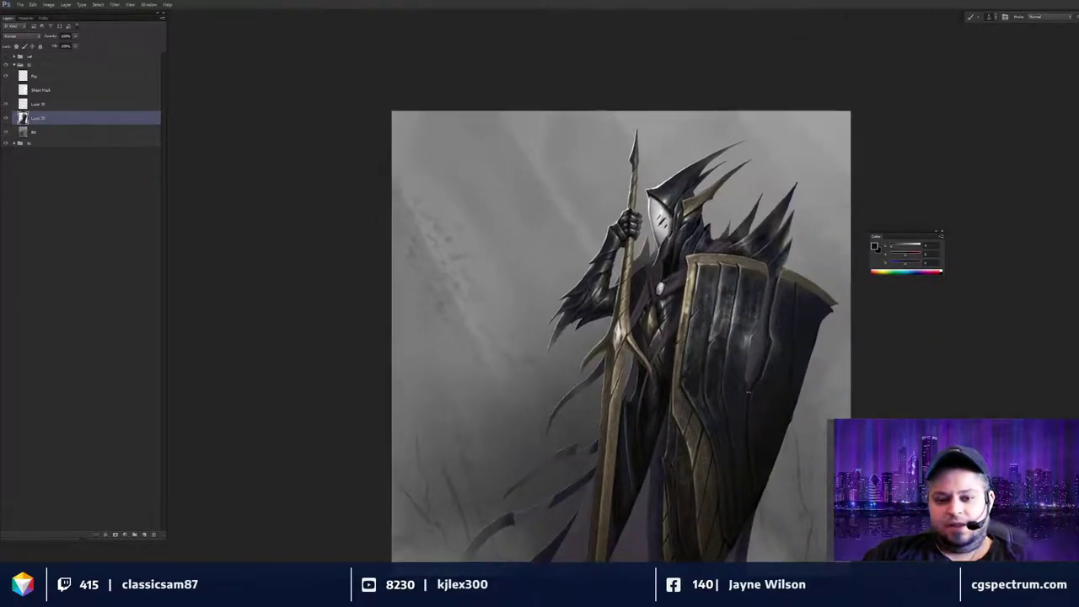
key(ctrl+plus)
key(ctrl+plus)
scroll(731, 331, down, 4)
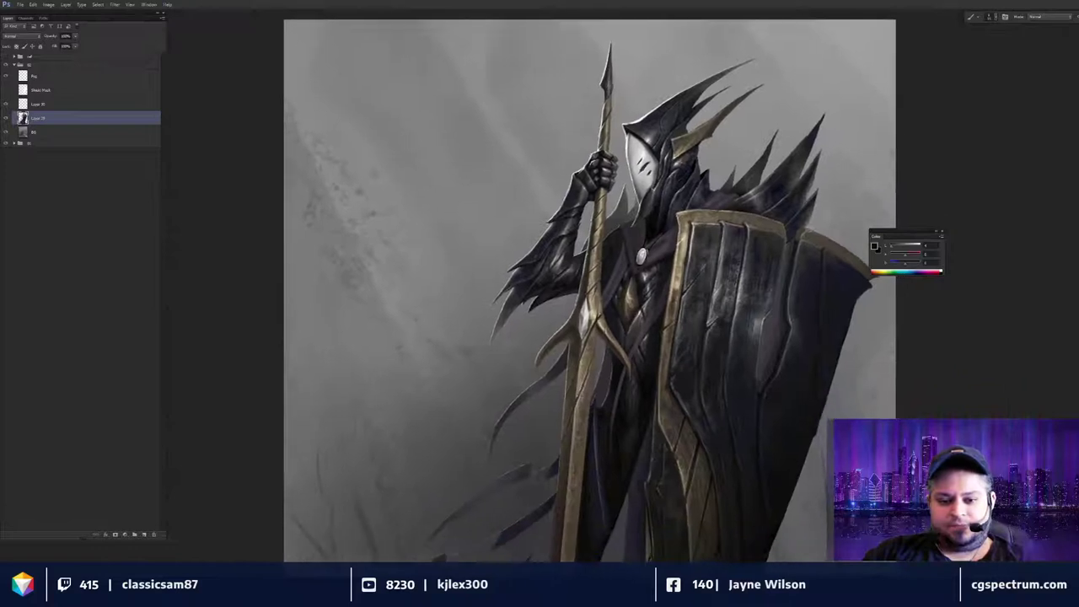
scroll(745, 361, down, 2)
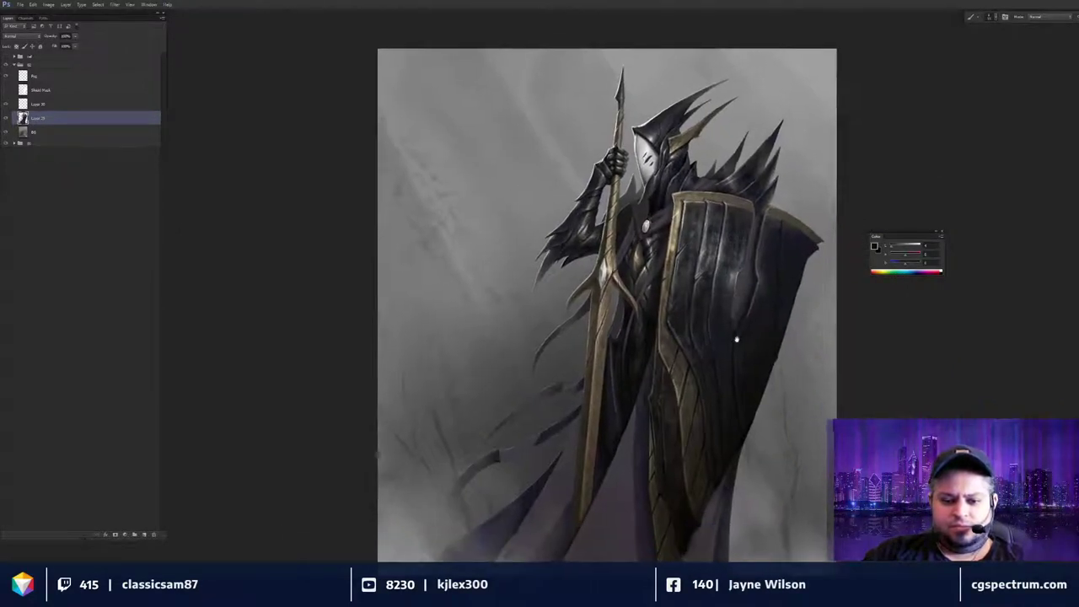
drag(771, 372, 720, 393)
key(ctrl+minus)
key(ctrl+plus)
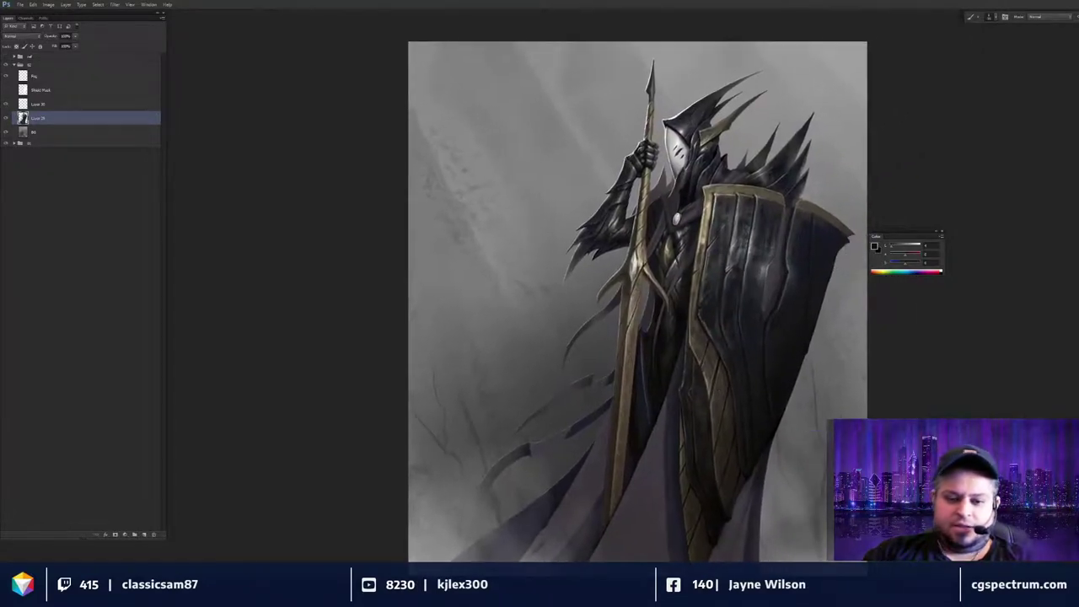
Outline the torso armour below the pendant with a freehand selection and add a new layer above the figure layer.
drag(734, 336, 727, 359)
key(ctrl+plus)
key(ctrl+plus)
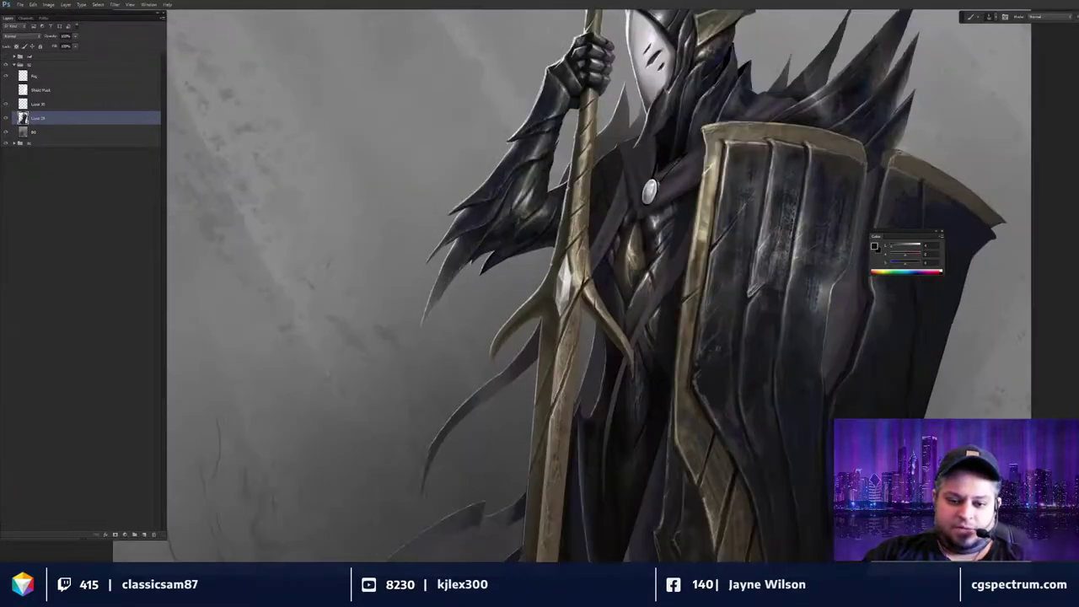
scroll(675, 291, up, 2)
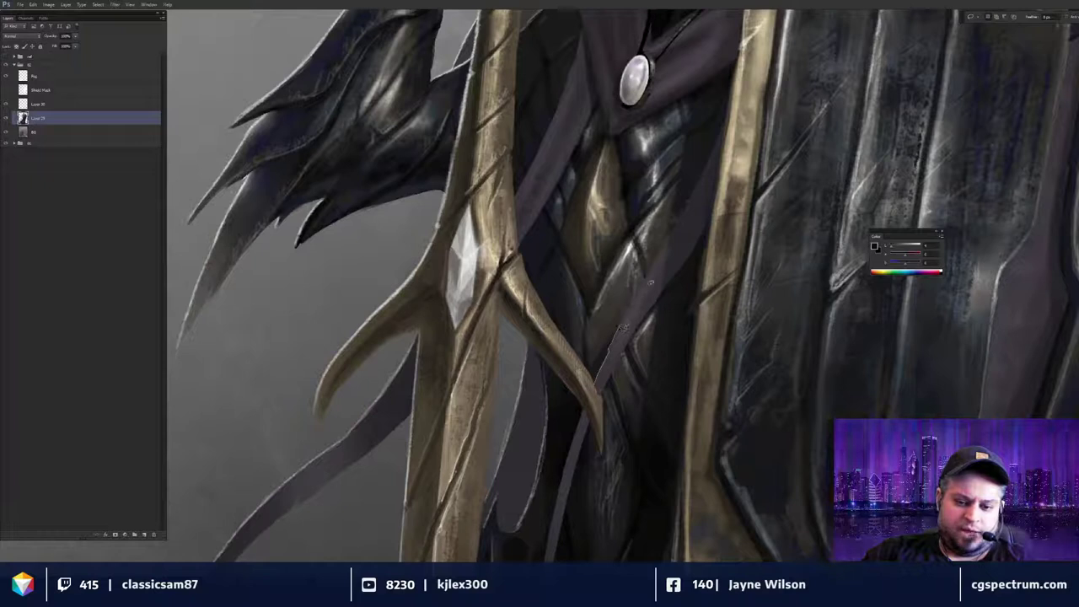
mouse_move(691, 187)
mouse_down()
mouse_move(611, 165)
mouse_move(581, 349)
mouse_move(595, 381)
mouse_up()
key(ctrl+shift+n)
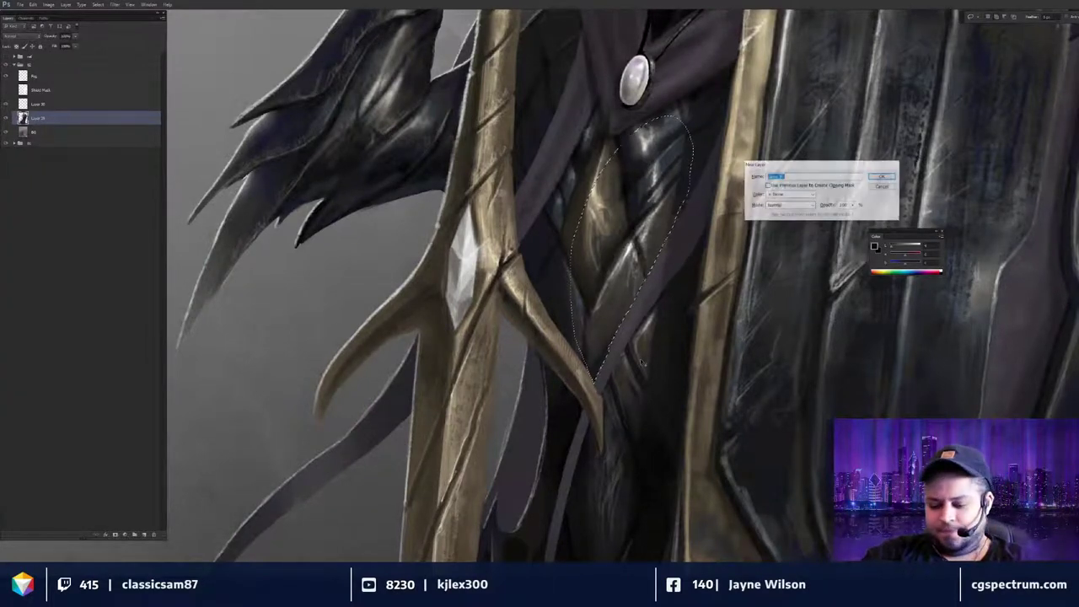
key(Return)
Shade the selected torso armour with a smaller brush, using a dark tone sampled from the plates.
key(b)
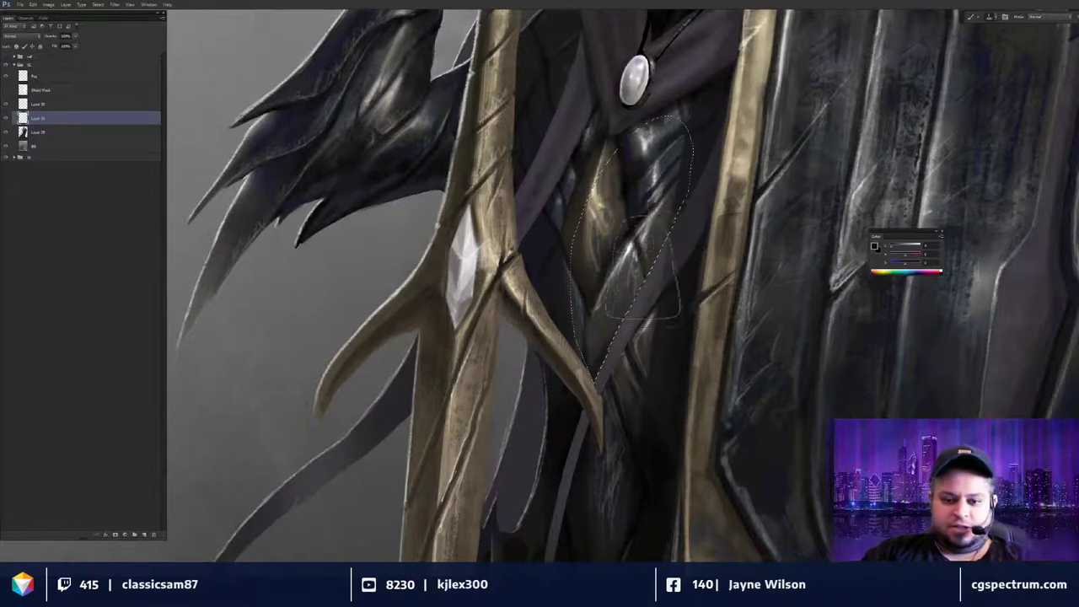
key(bracketleft)
key(bracketleft)
key(bracketleft)
alt+click(633, 208)
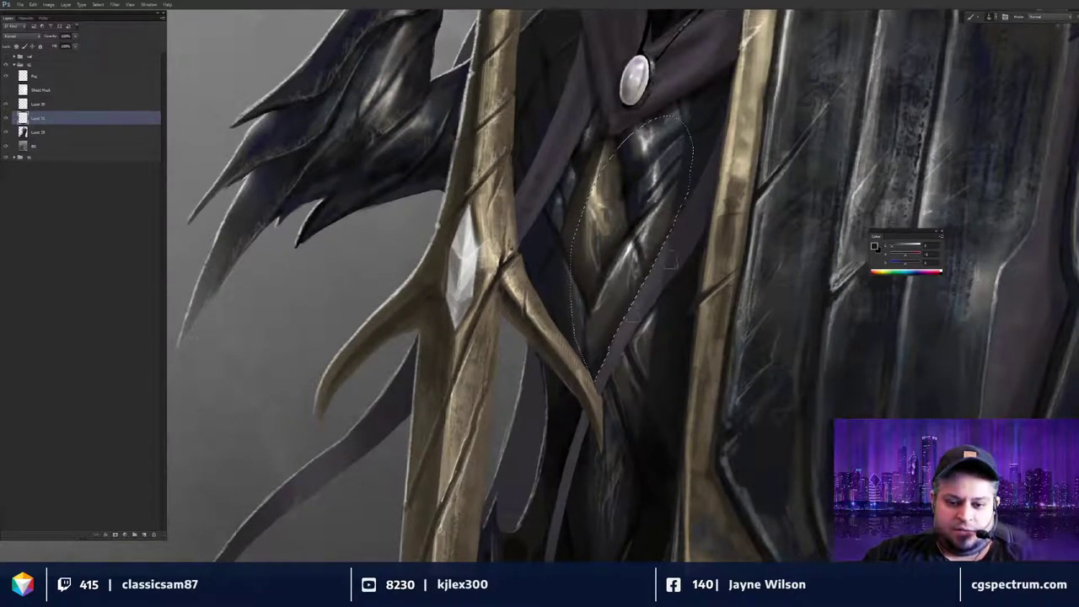
Check the torso armour against the whole figure at full and reduced views.
key(ctrl+0)
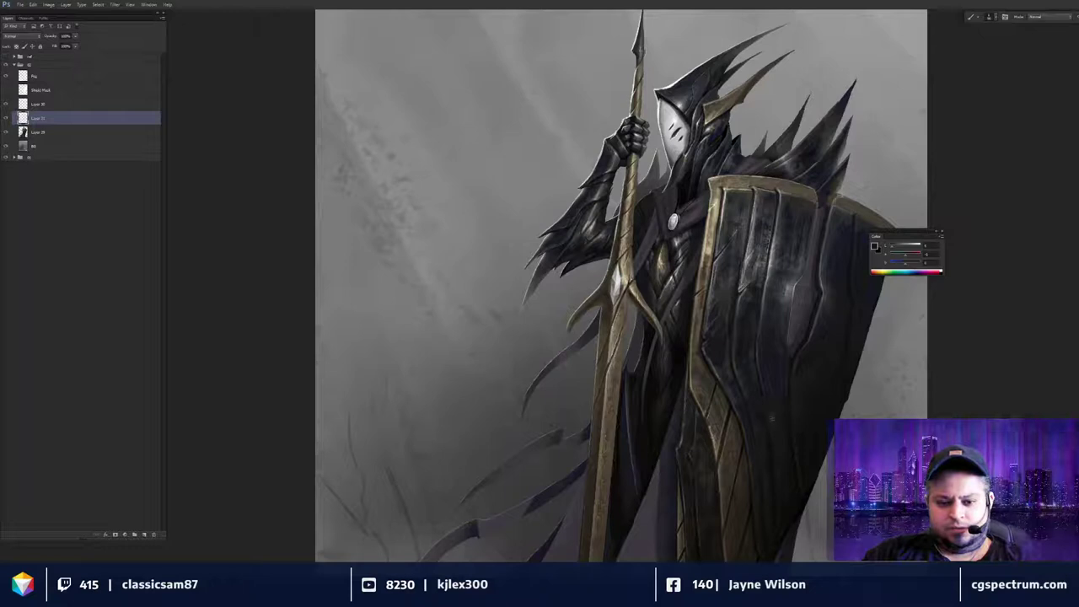
key(ctrl+minus)
key(ctrl+minus)
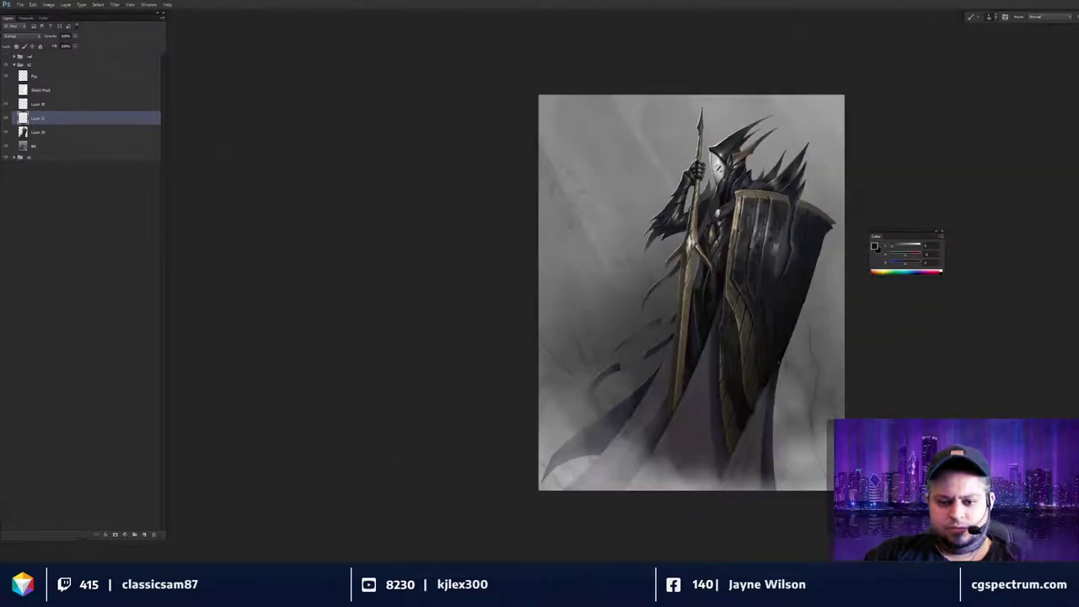
drag(787, 379, 761, 381)
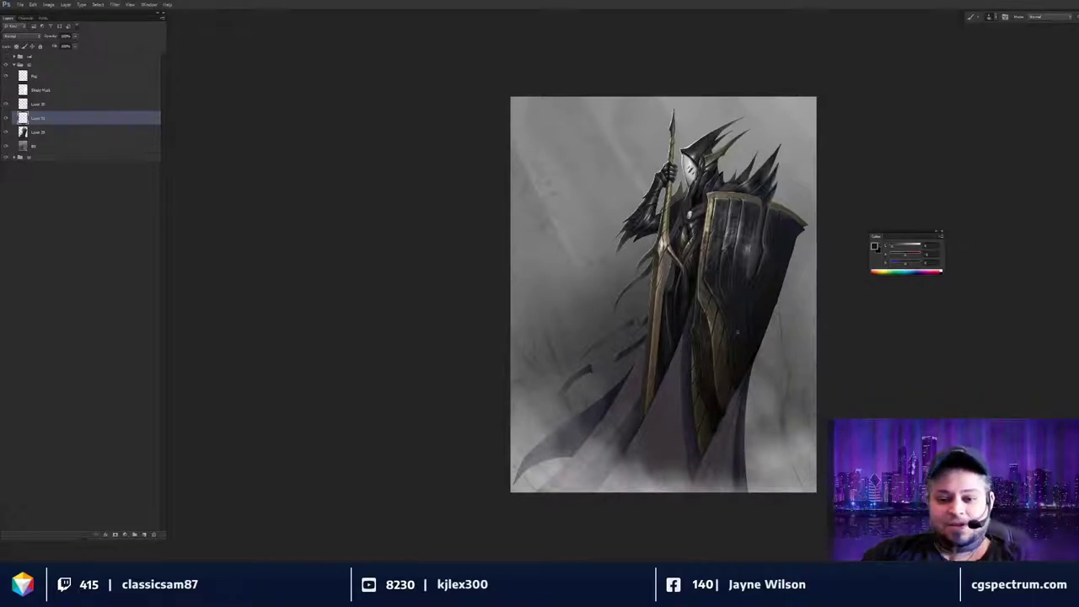
drag(735, 258, 718, 279)
key(ctrl+plus)
key(ctrl+plus)
Touch up the shield's upper gold rim with light and dark tones sampled along its edge.
alt+click(696, 246)
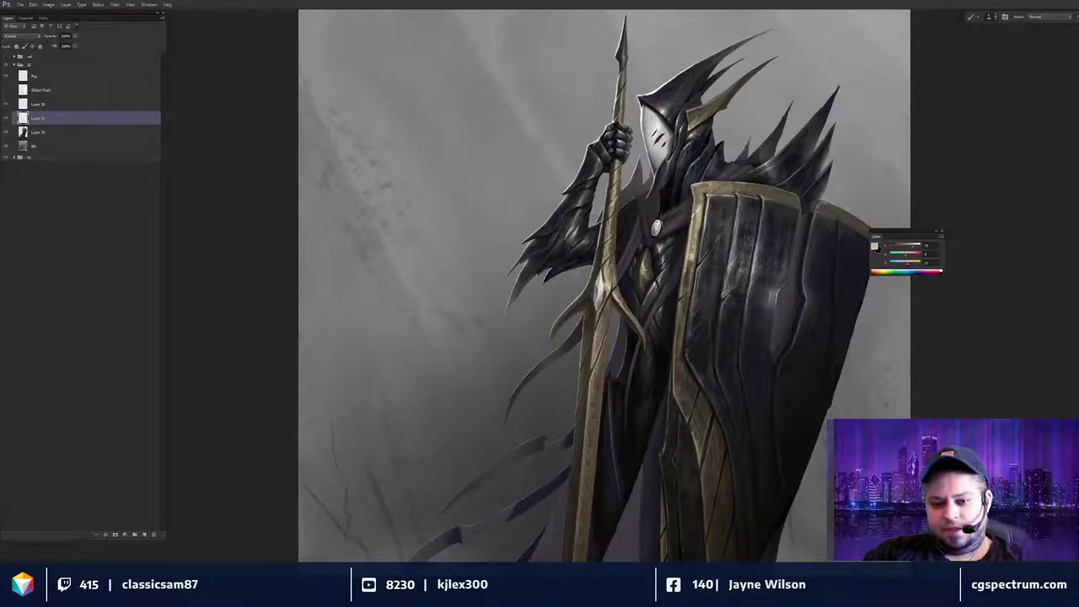
drag(700, 293, 666, 334)
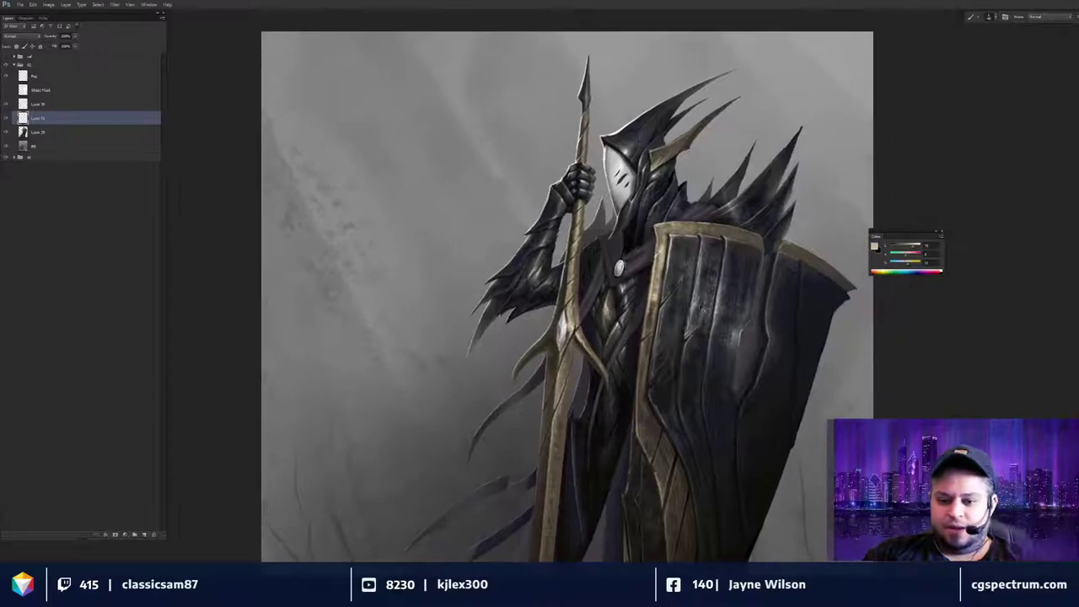
ctrl+click(688, 316)
drag(733, 281, 643, 341)
alt+click(675, 250)
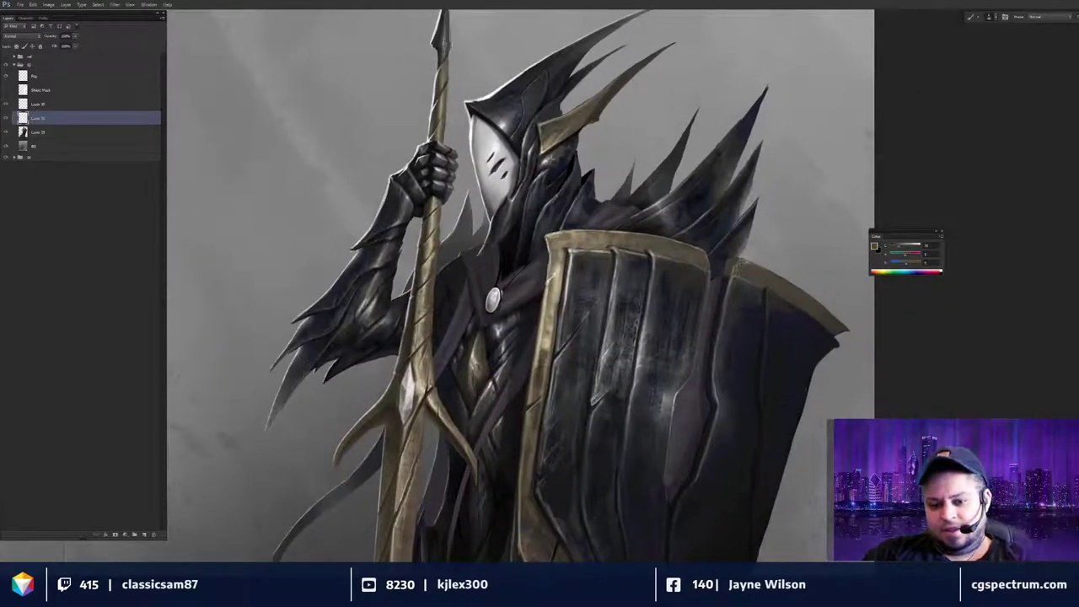
alt+click(656, 254)
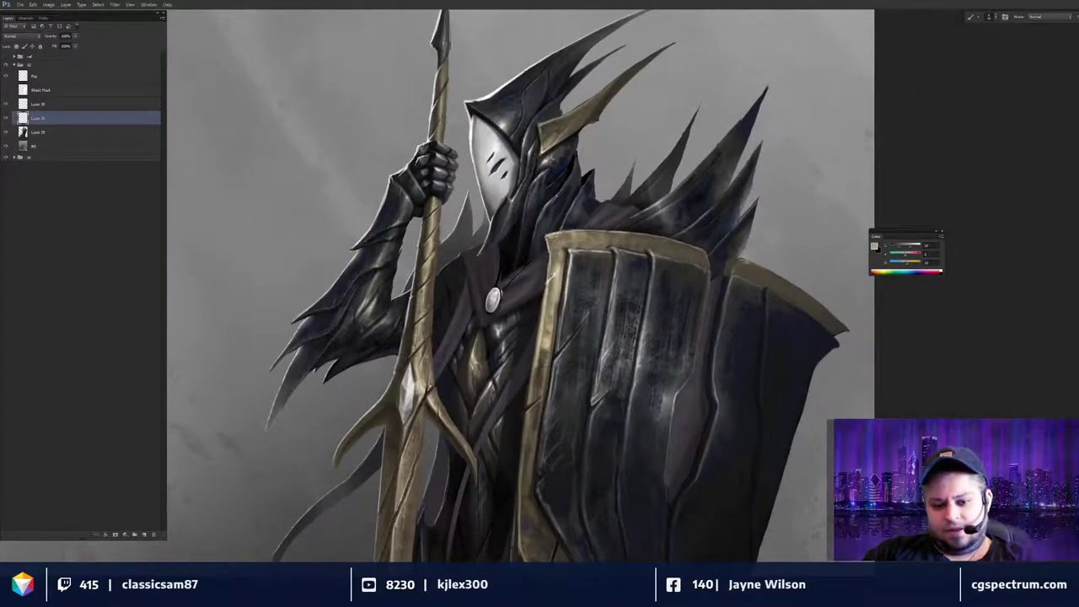
key(x)
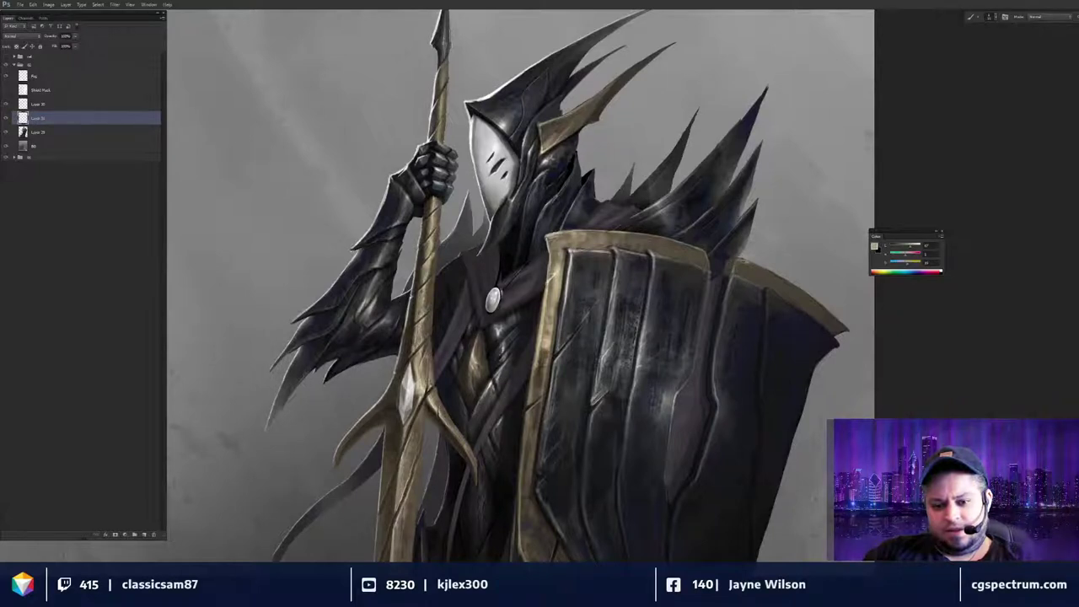
alt+click(655, 245)
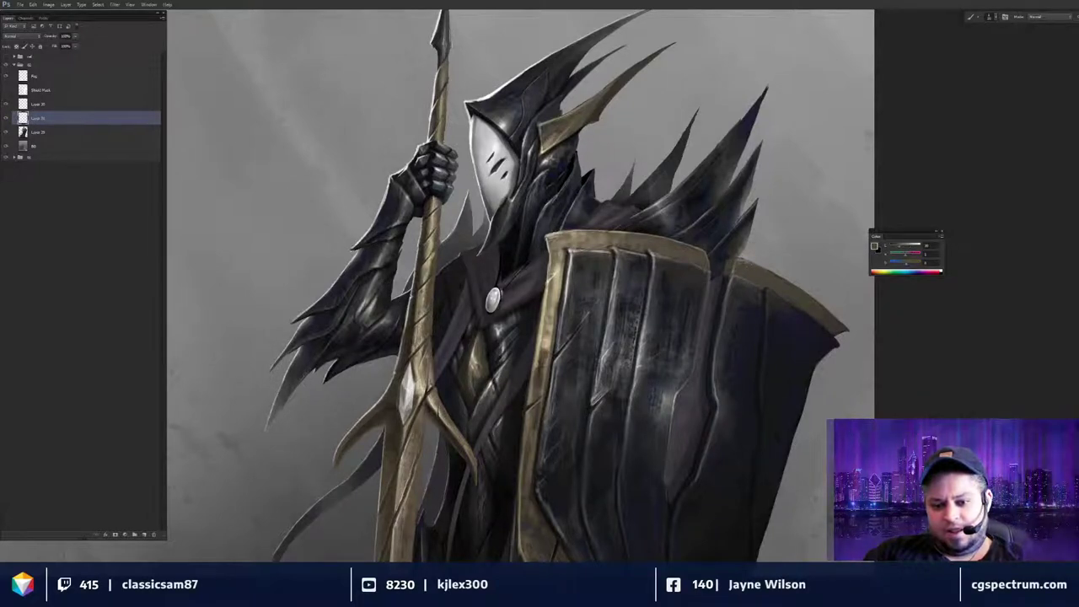
drag(694, 359, 687, 359)
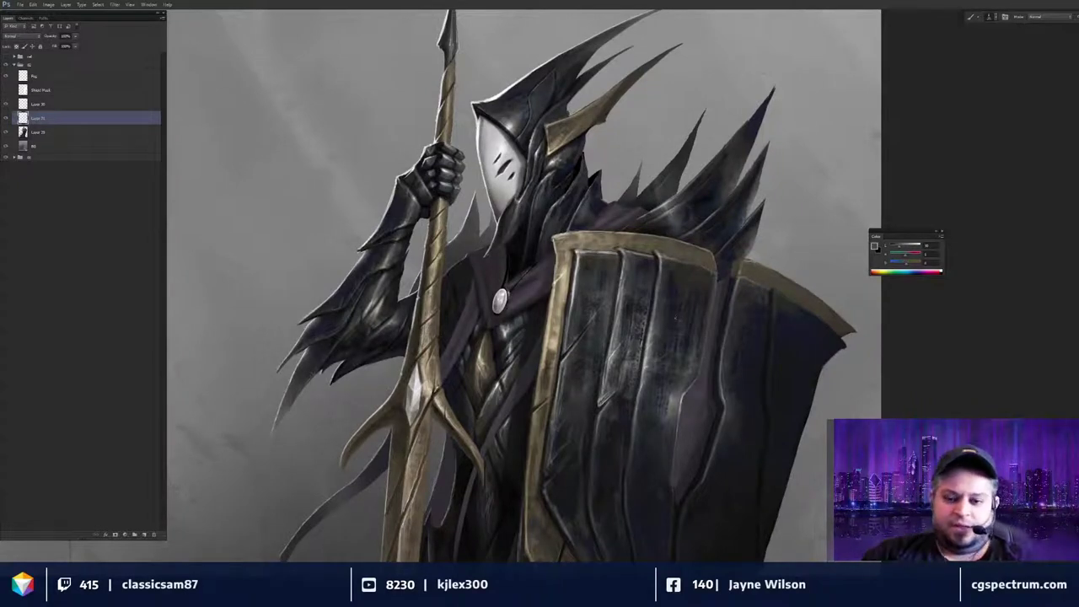
Examine the whole painting at several zoom levels, comparing the shield, spear and cloak with the overall silhouette.
scroll(523, 287, up, 1)
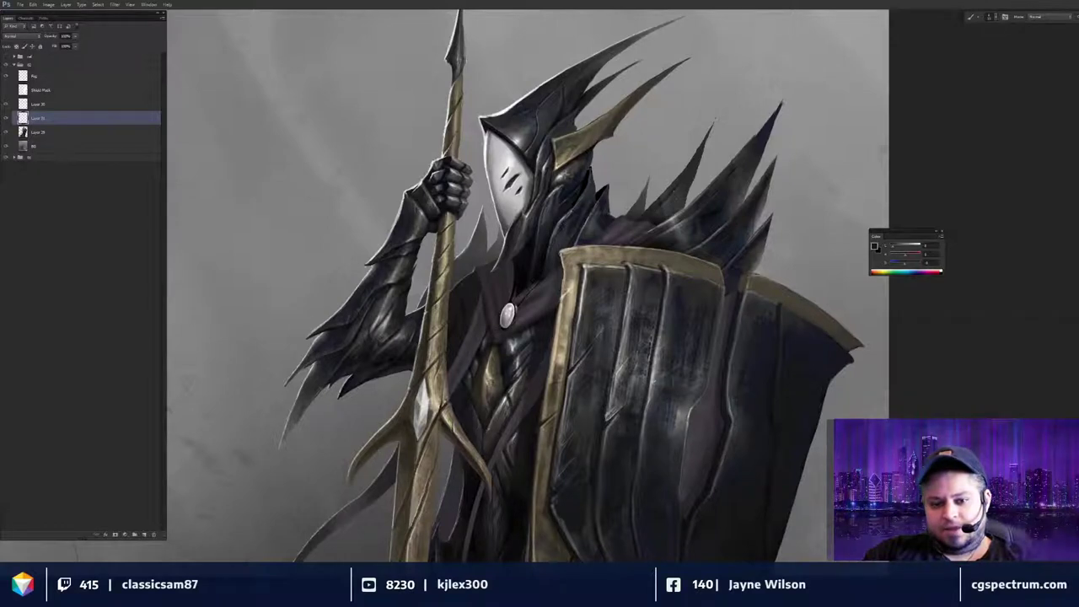
key(ctrl+minus)
drag(670, 381, 692, 315)
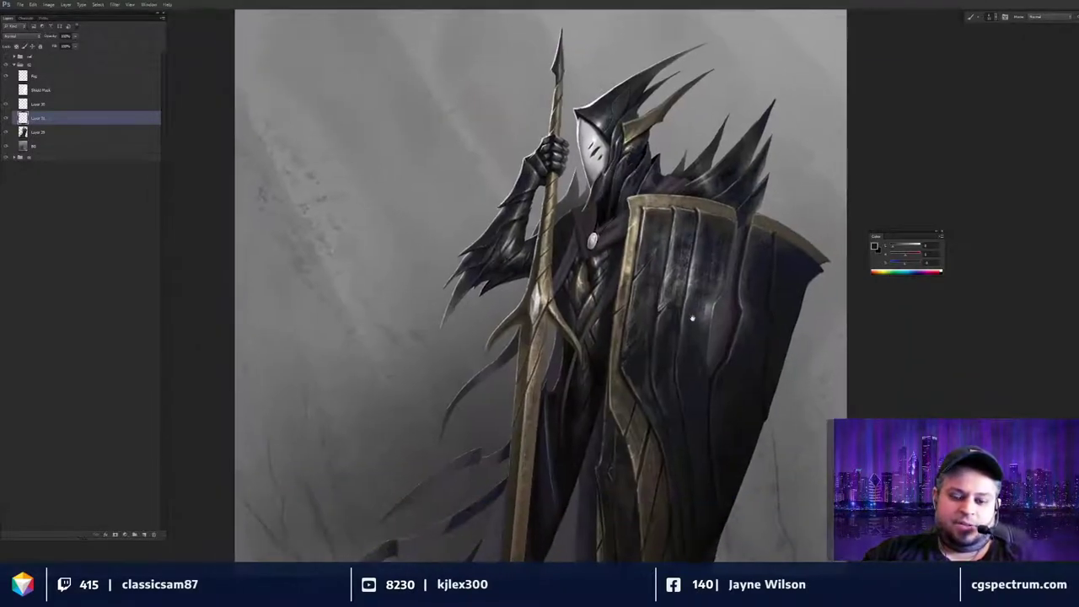
key(ctrl+minus)
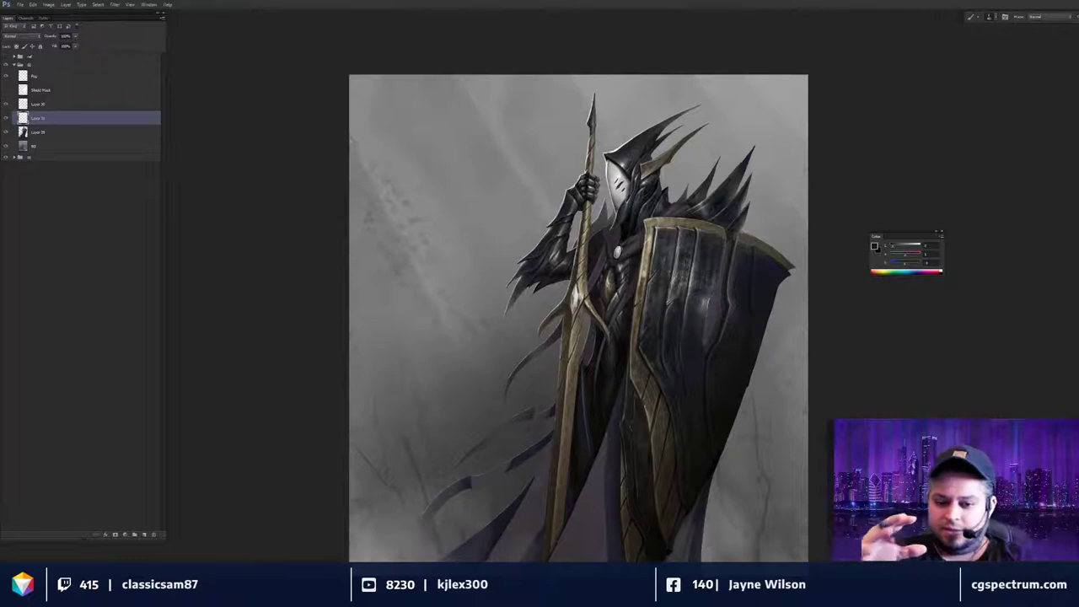
drag(663, 318, 666, 307)
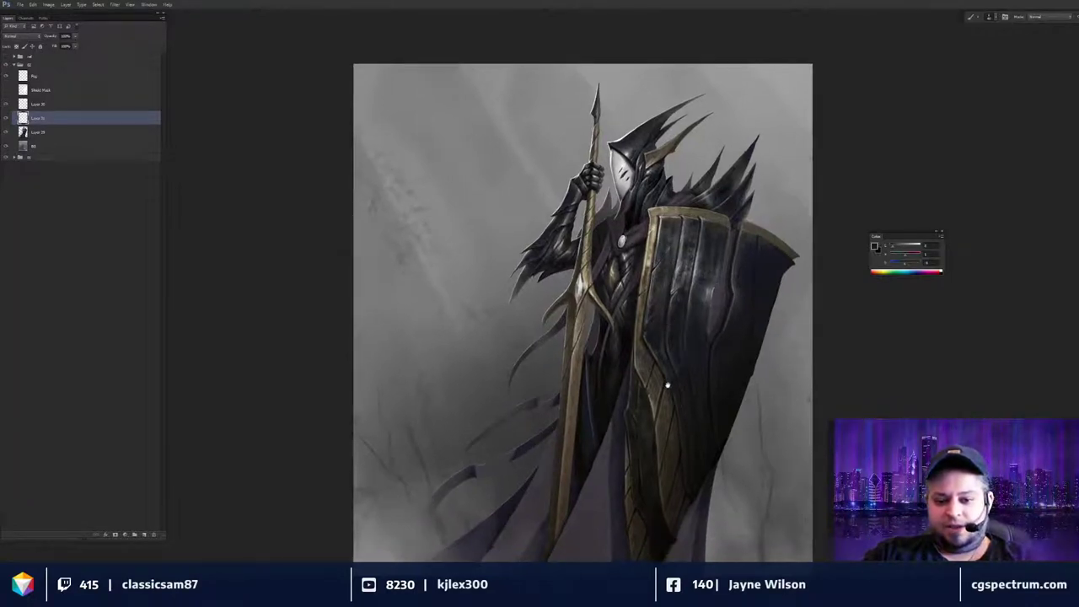
drag(666, 383, 683, 356)
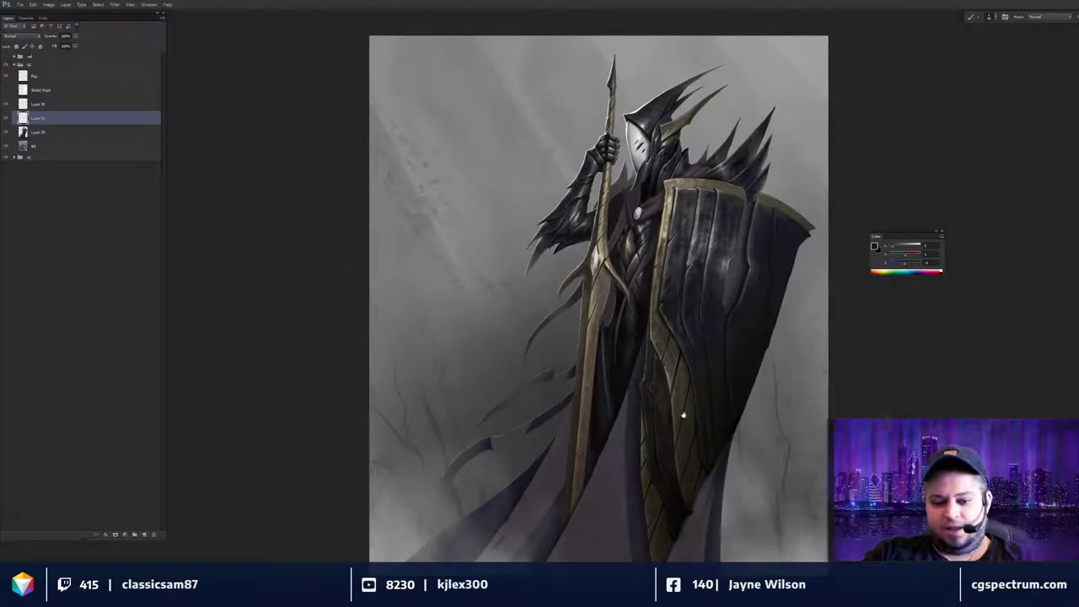
scroll(678, 384, down, 1)
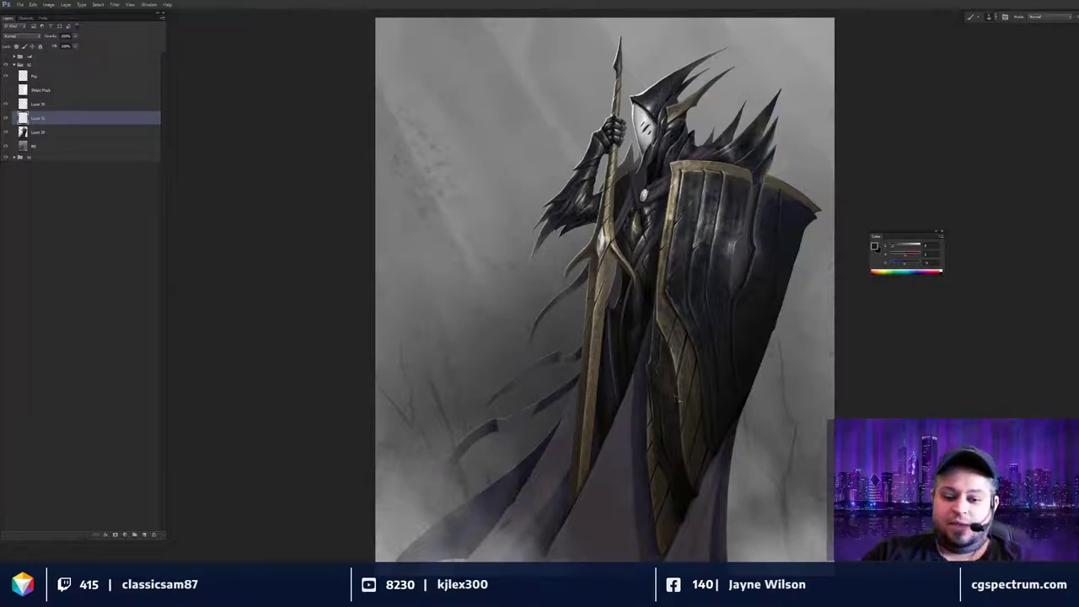
key(ctrl+minus)
drag(740, 445, 699, 420)
key(ctrl+plus)
key(ctrl+minus)
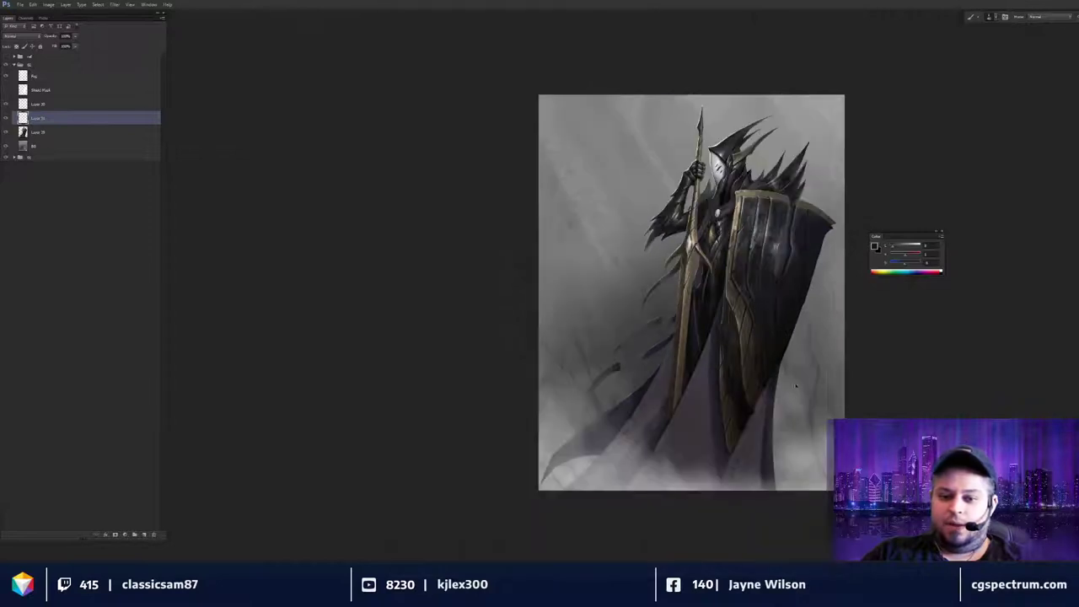
drag(796, 385, 756, 388)
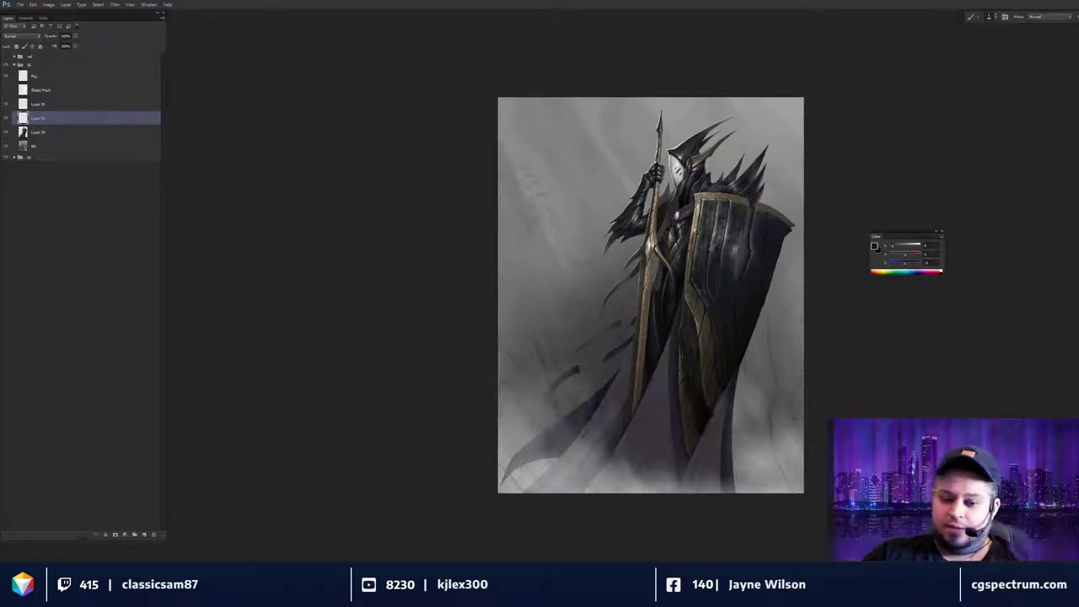
Inspect the lower cloak, tattered strips and spear blade up close and against the full figure.
key(ctrl+plus)
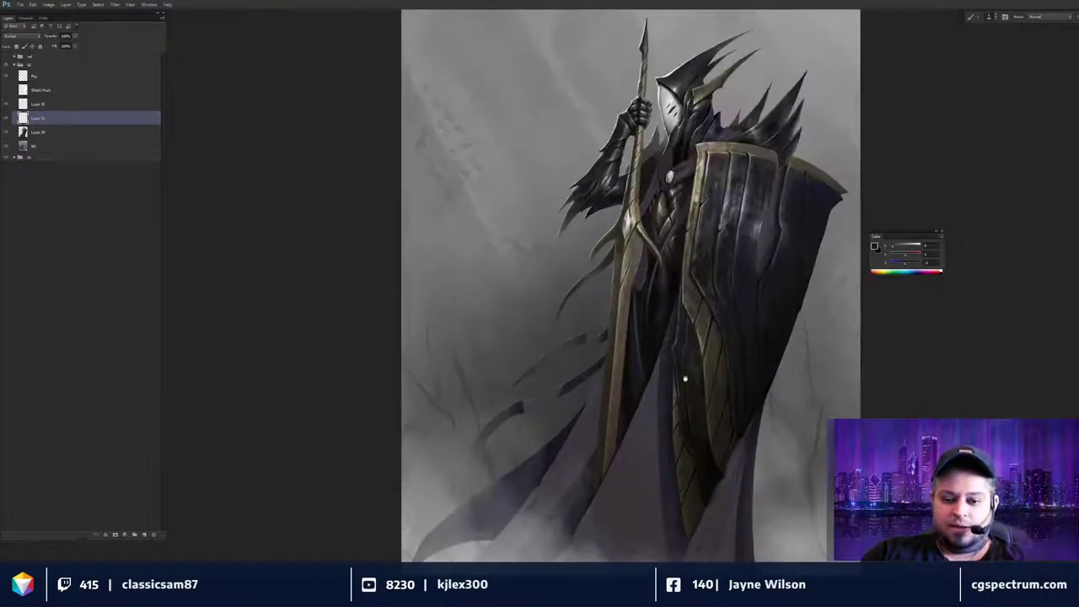
drag(683, 378, 732, 355)
key(ctrl+plus)
key(ctrl+plus)
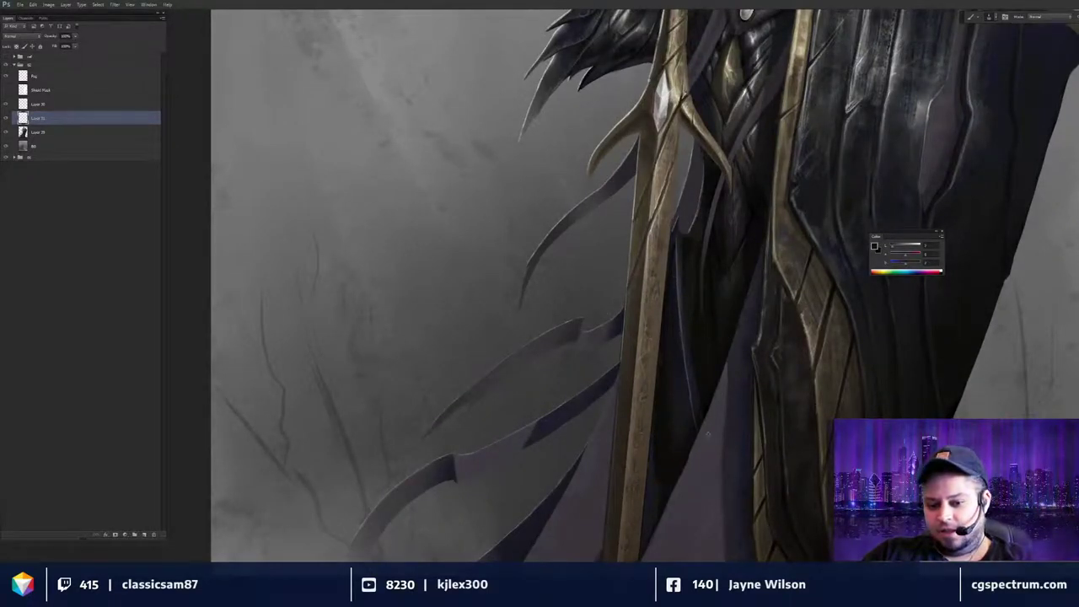
key(ctrl+minus)
key(ctrl+minus)
key(ctrl+minus)
key(ctrl+minus)
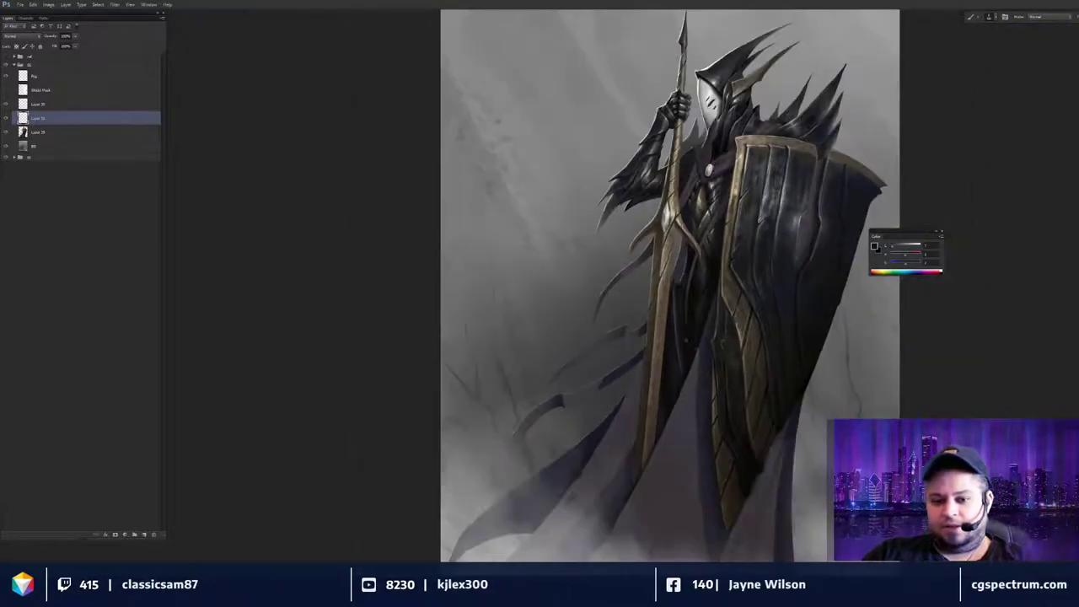
drag(705, 364, 697, 353)
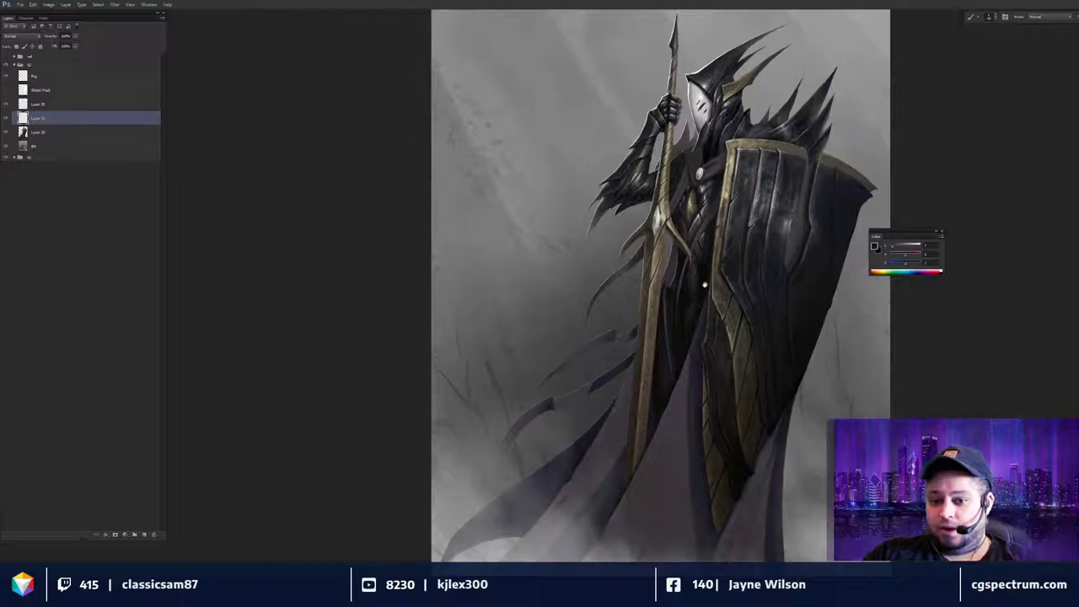
Touch up the edge of the chest pendant and the cloth around it, using a grey sampled from the pendant.
drag(708, 295, 703, 388)
key(ctrl+plus)
key(ctrl+plus)
drag(699, 334, 680, 367)
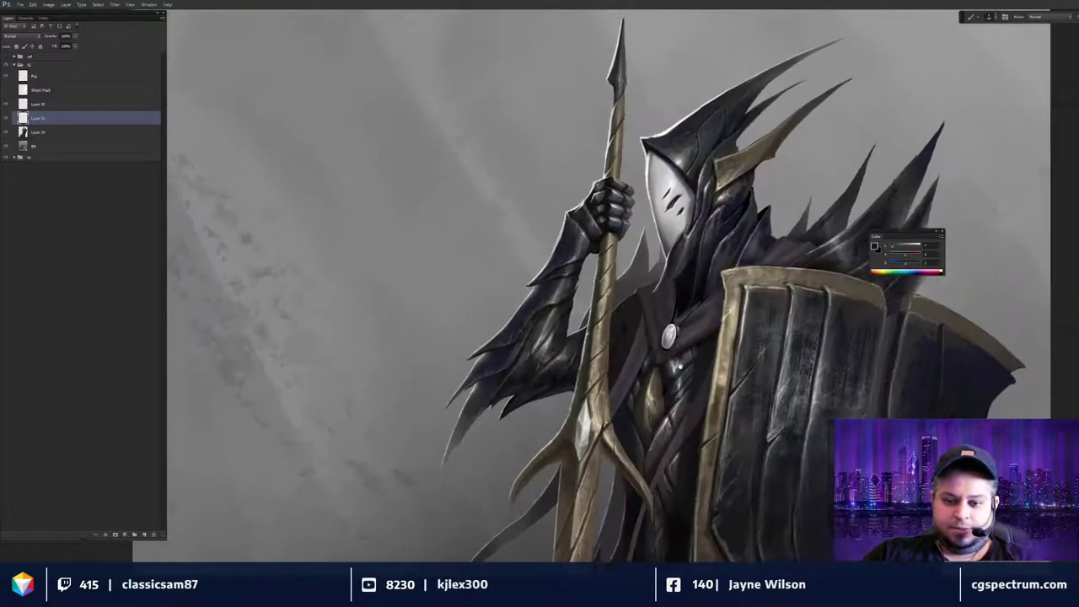
scroll(690, 355, up, 2)
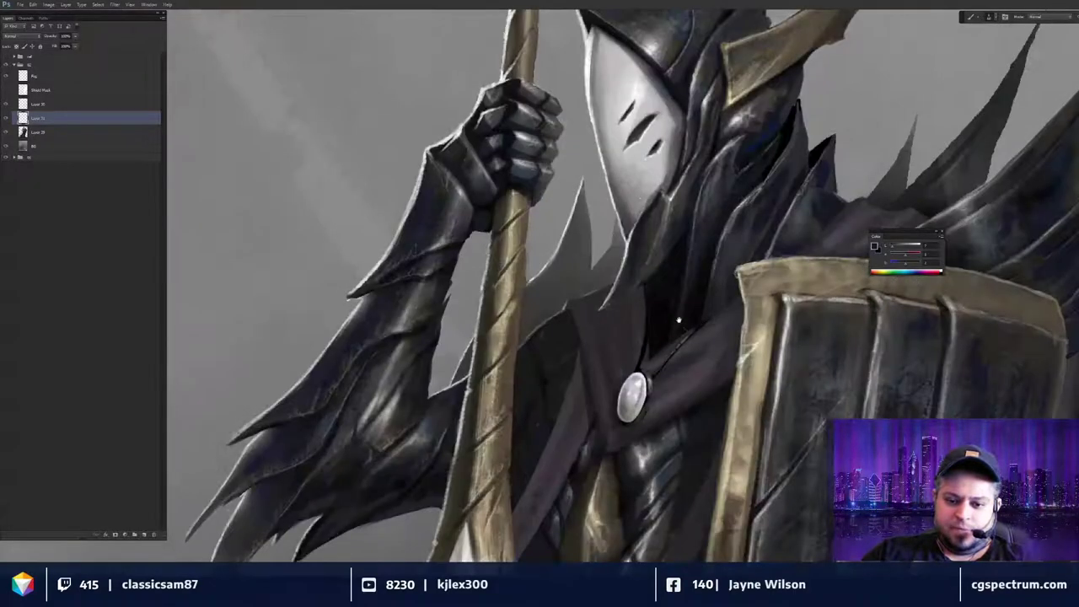
drag(685, 335, 697, 323)
drag(685, 371, 692, 366)
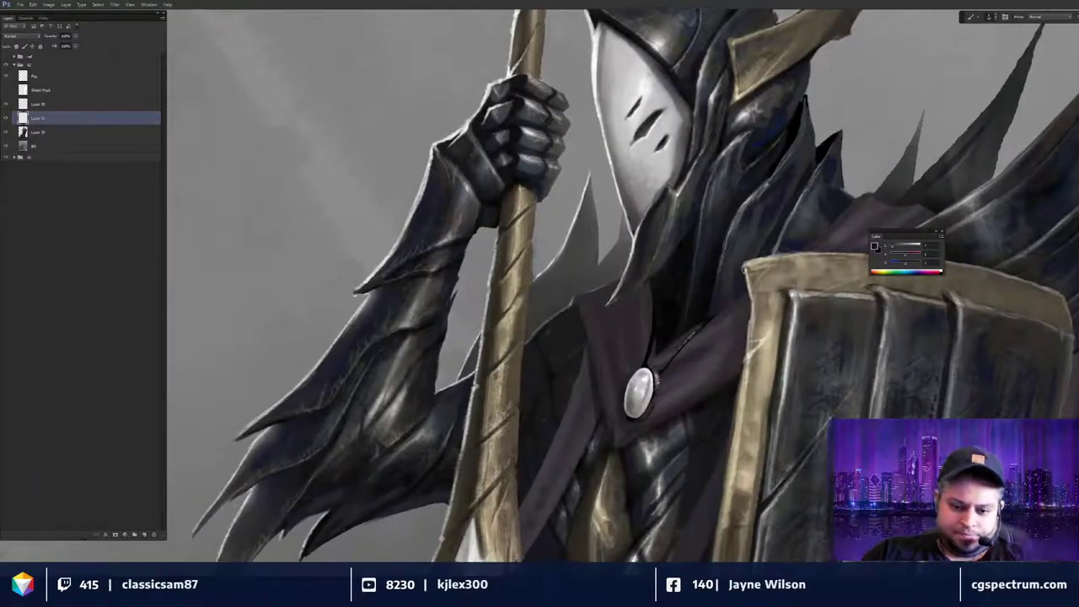
alt+click(653, 381)
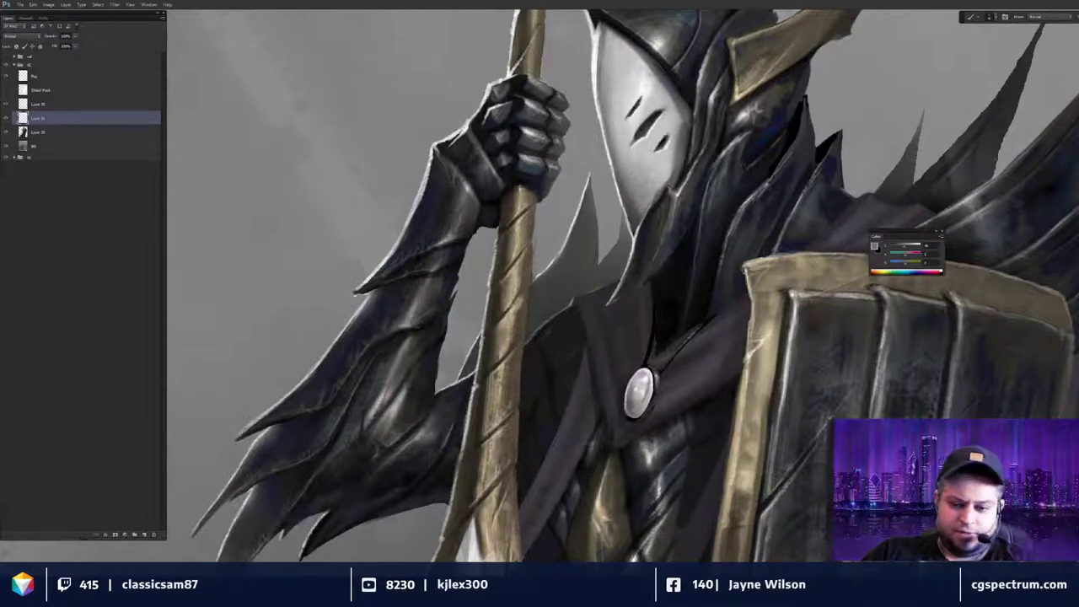
Toggle the touch-up layer's visibility to compare the result, and merge it with the figure layer below.
key(ctrl+0)
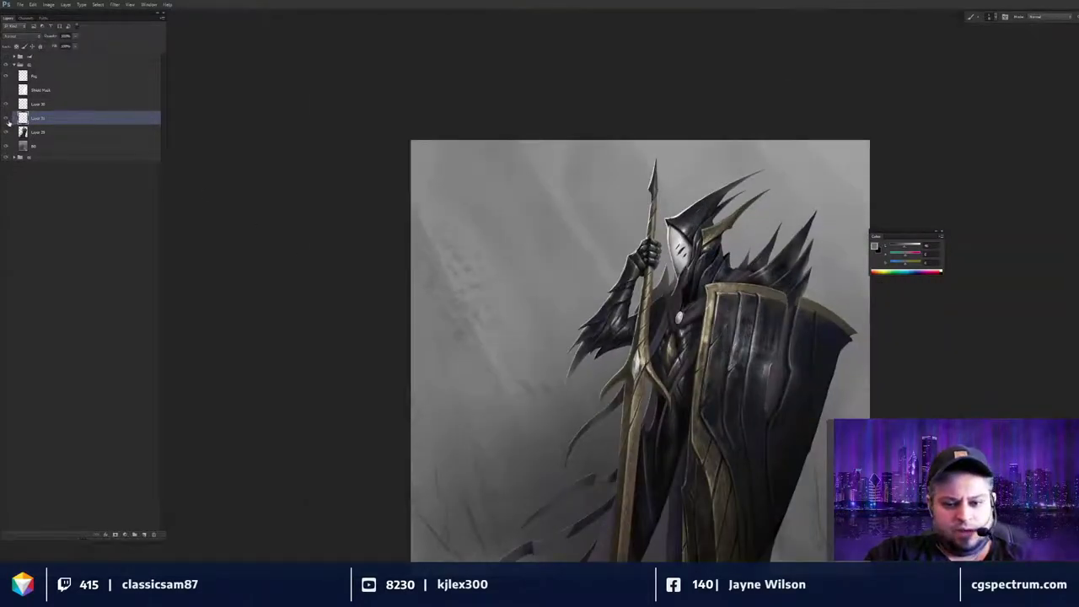
click(8, 120)
click(8, 121)
shift+click(36, 136)
key(ctrl+e)
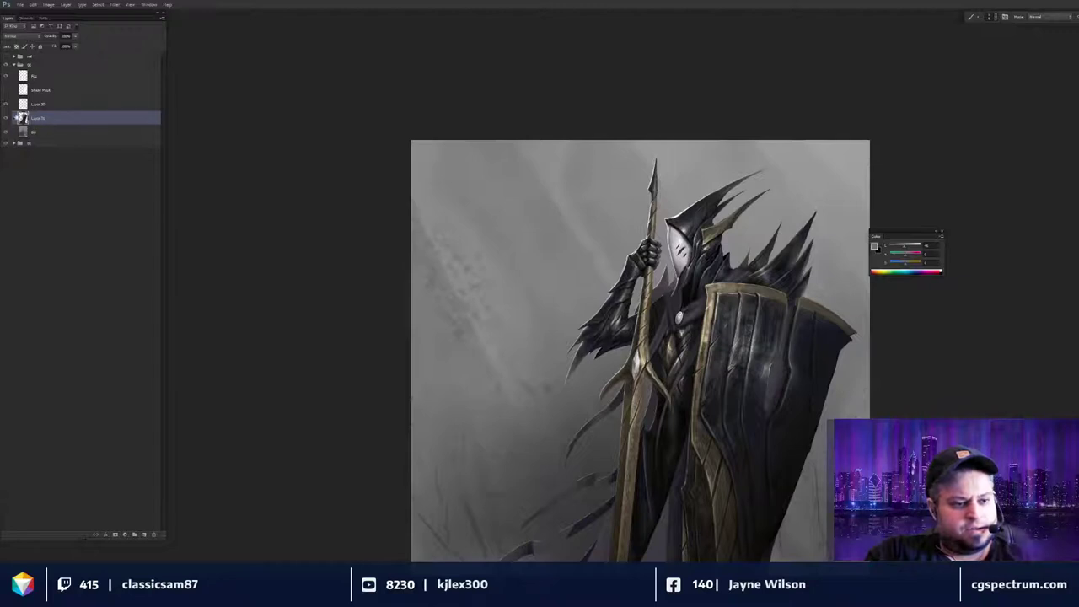
Rename the layer directly above the figure layer as Pendant.
key(ctrl+minus)
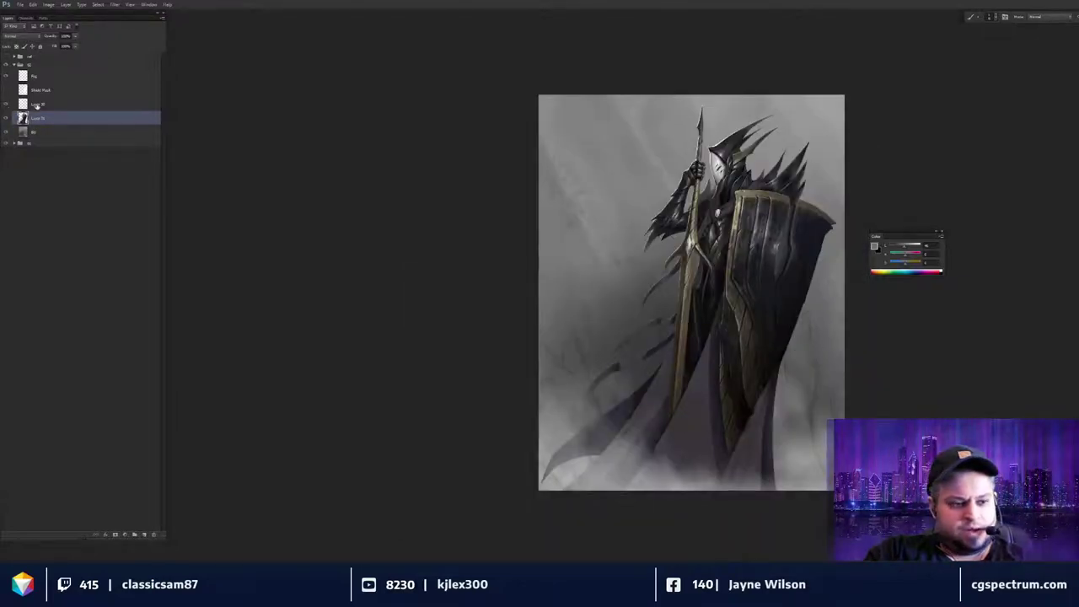
double_click(37, 104)
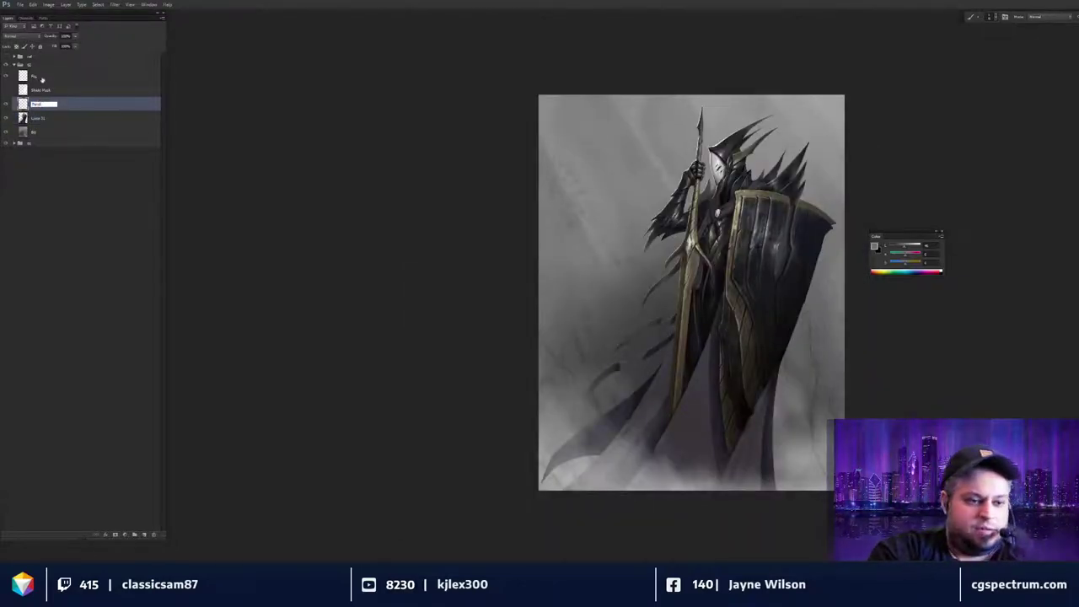
key(Return)
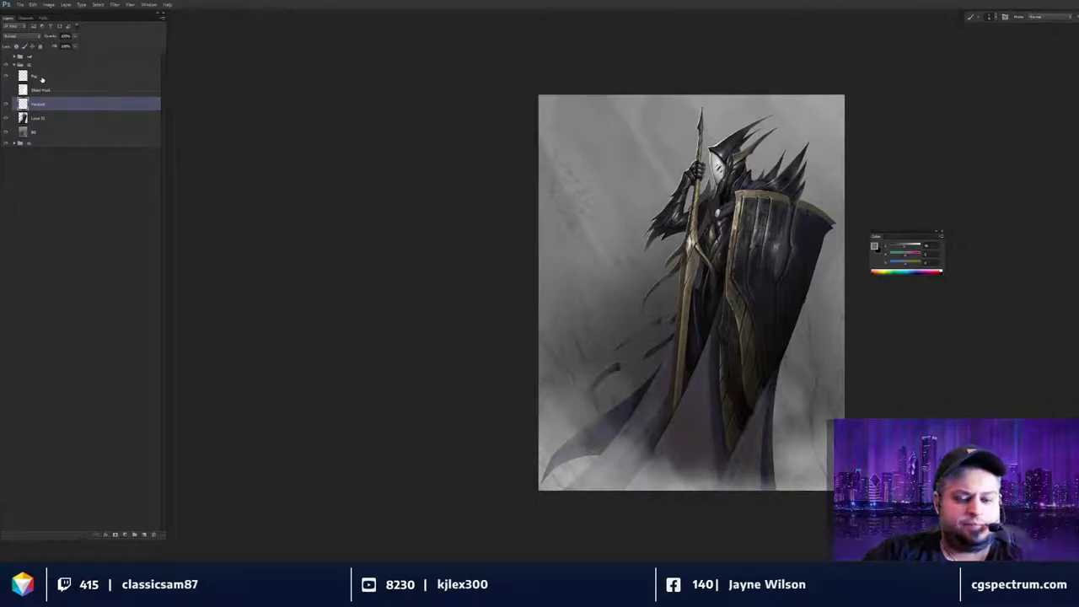
Check the Shield Mask layer by toggling its visibility and briefly loading its outline as a selection.
drag(607, 247, 578, 277)
key(ctrl+plus)
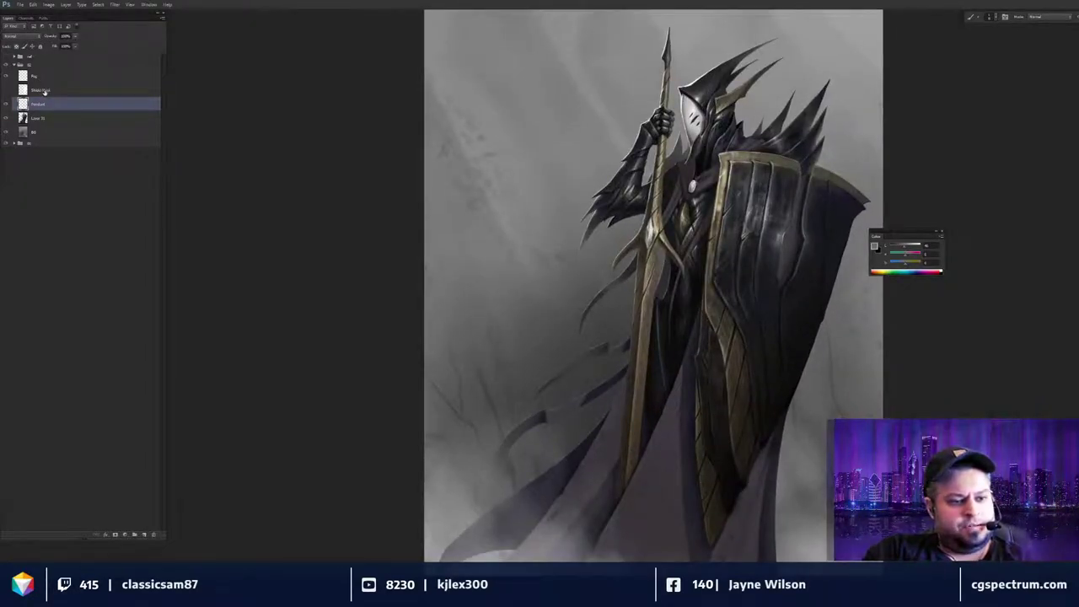
click(7, 90)
click(7, 90)
ctrl+click(23, 90)
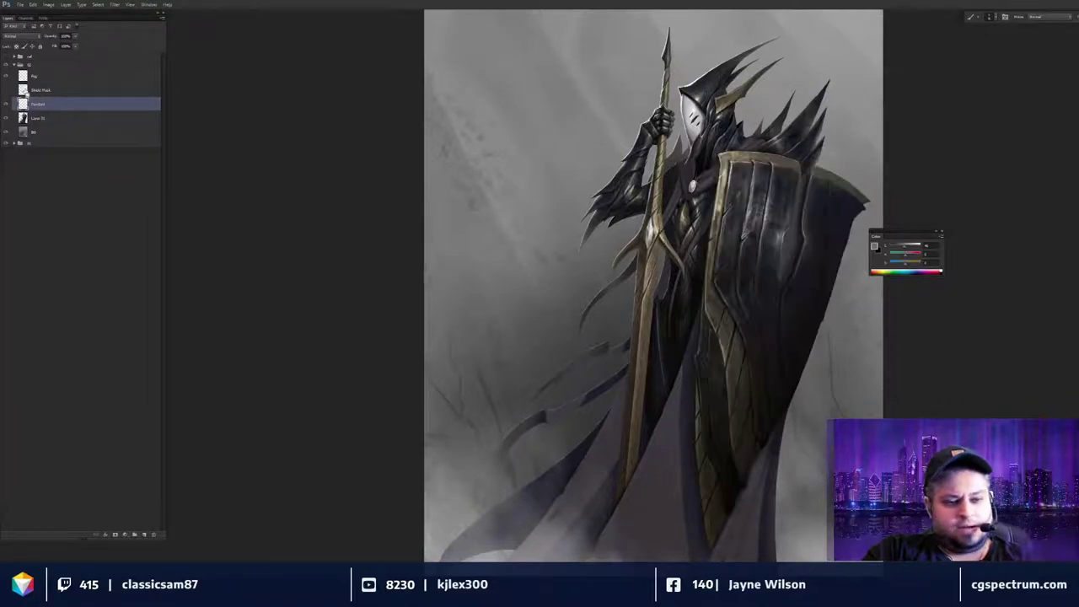
key(ctrl+d)
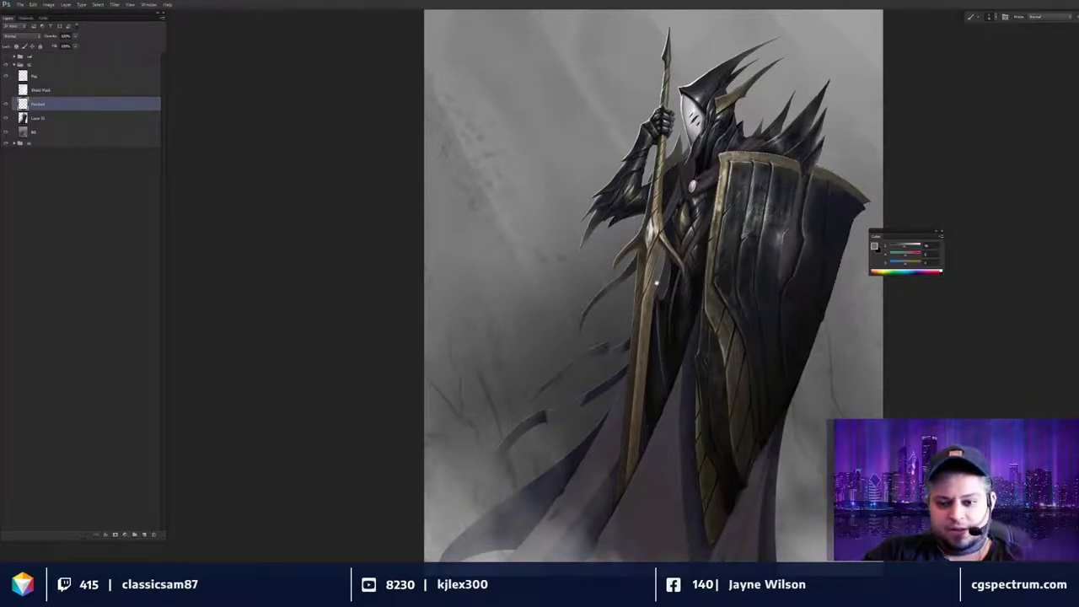
Examine the knight's mask, chest pendant, spear arm and shield at close range.
drag(698, 247, 689, 338)
key(ctrl+plus)
key(ctrl+plus)
drag(663, 294, 671, 324)
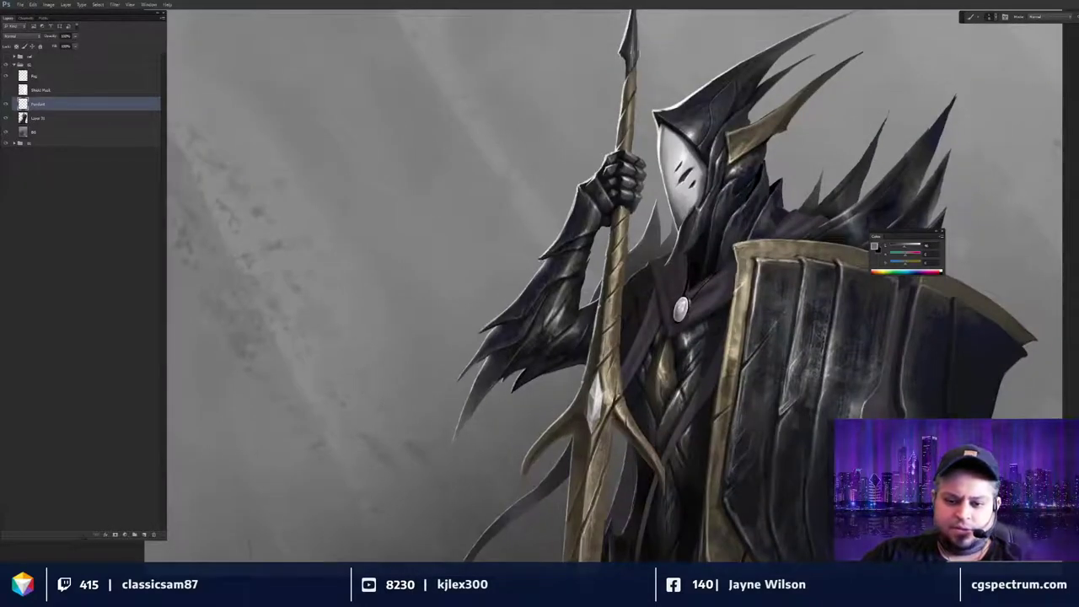
drag(770, 352, 768, 336)
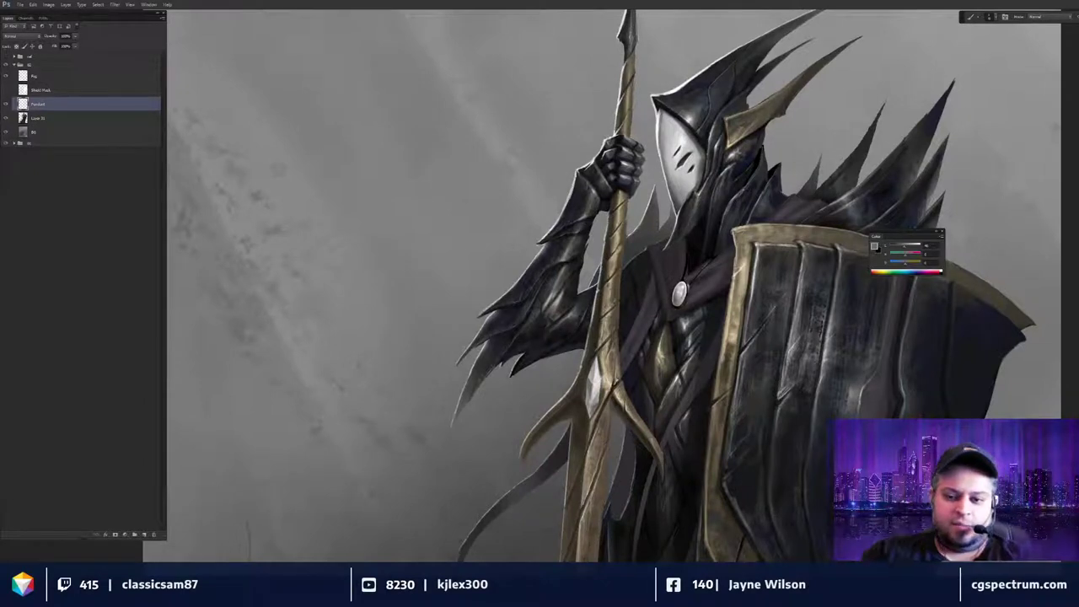
drag(692, 317, 688, 317)
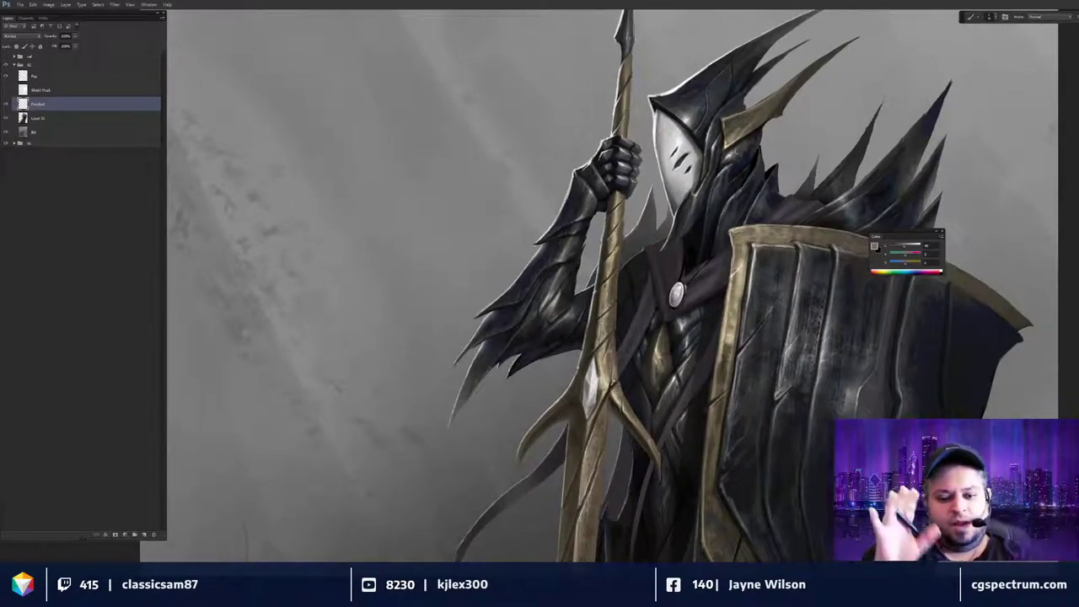
scroll(635, 316, right, 1)
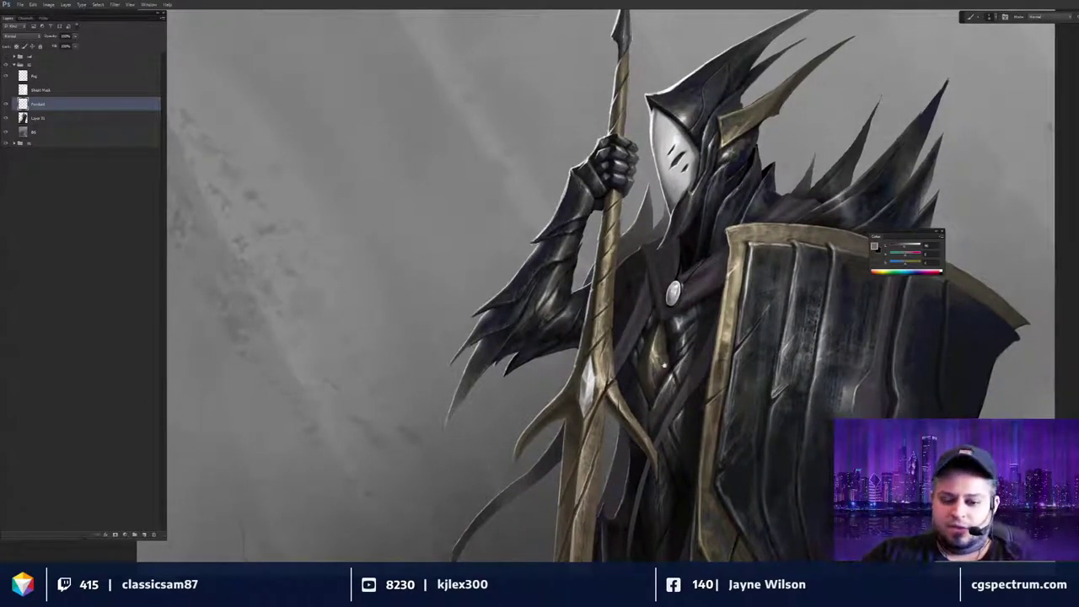
drag(680, 363, 671, 372)
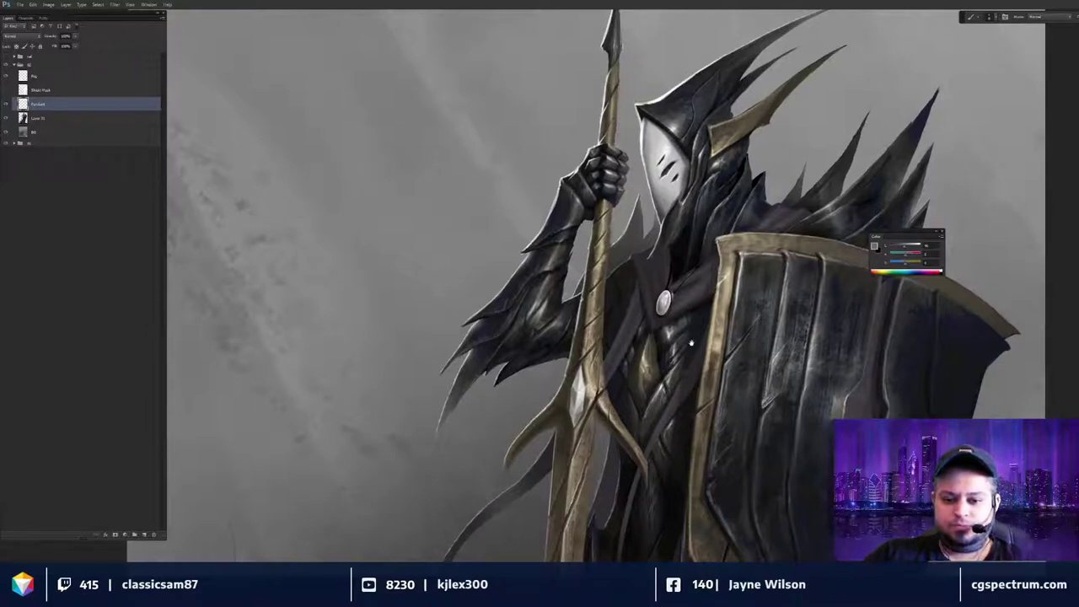
Add a new layer above Pendant and set the painting colour to white.
drag(682, 267, 692, 296)
scroll(693, 295, up, 3)
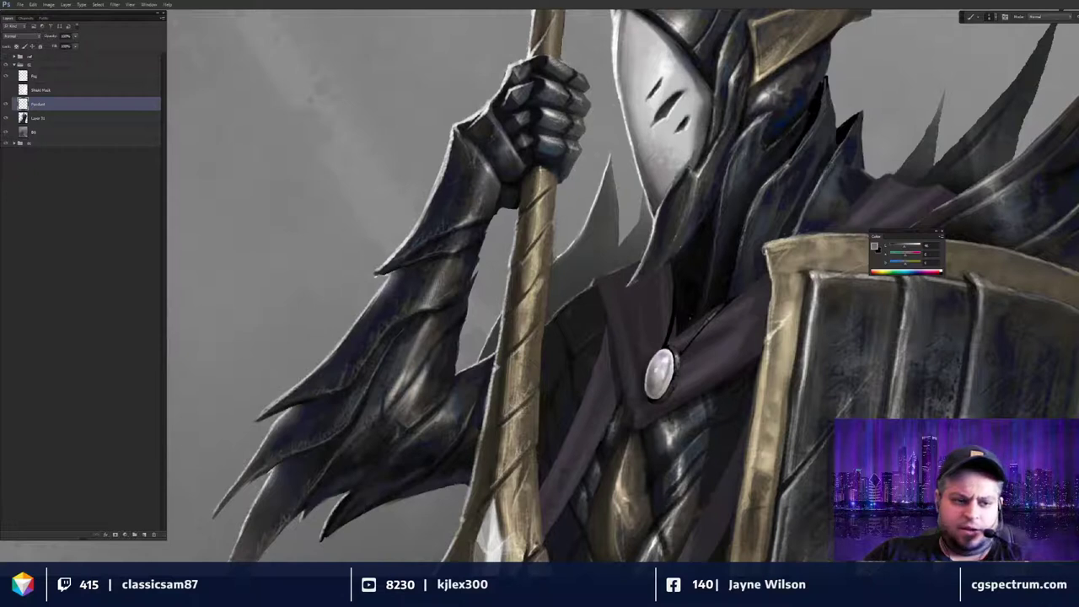
key(ctrl+shift+alt+n)
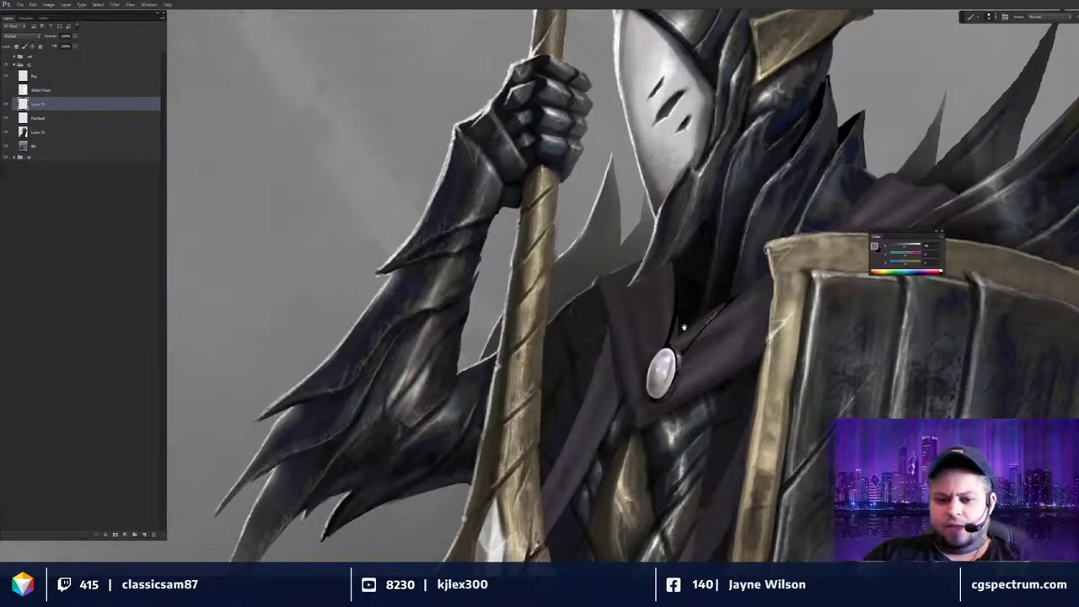
key(d)
key(ctrl+minus)
key(ctrl+minus)
key(ctrl+minus)
key(x)
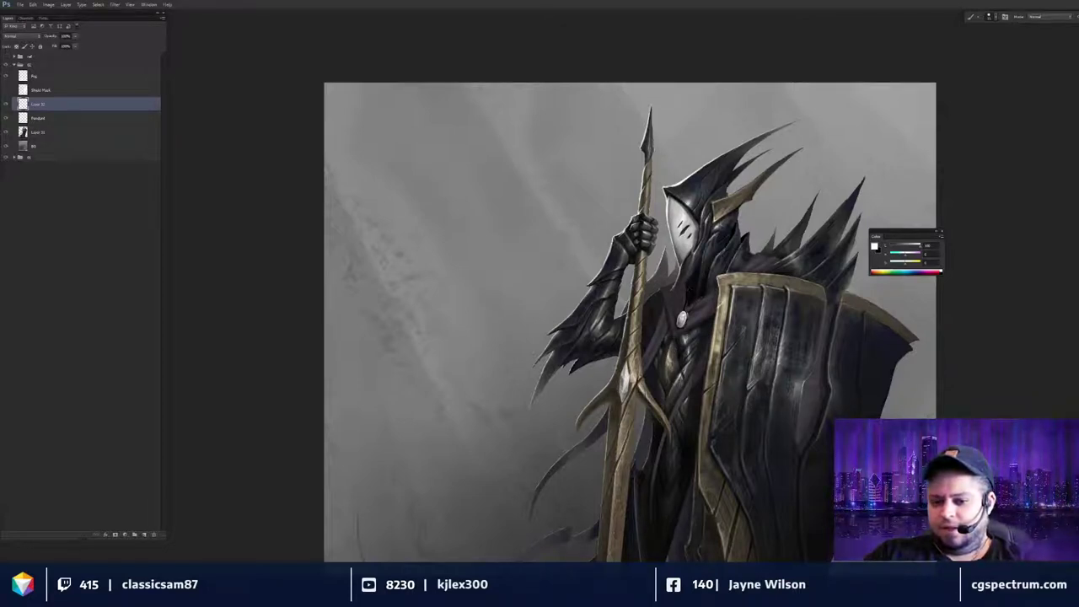
Try a short curved white stroke in the dark collar opening below the mask, checking it against the wider figure.
drag(689, 288, 685, 274)
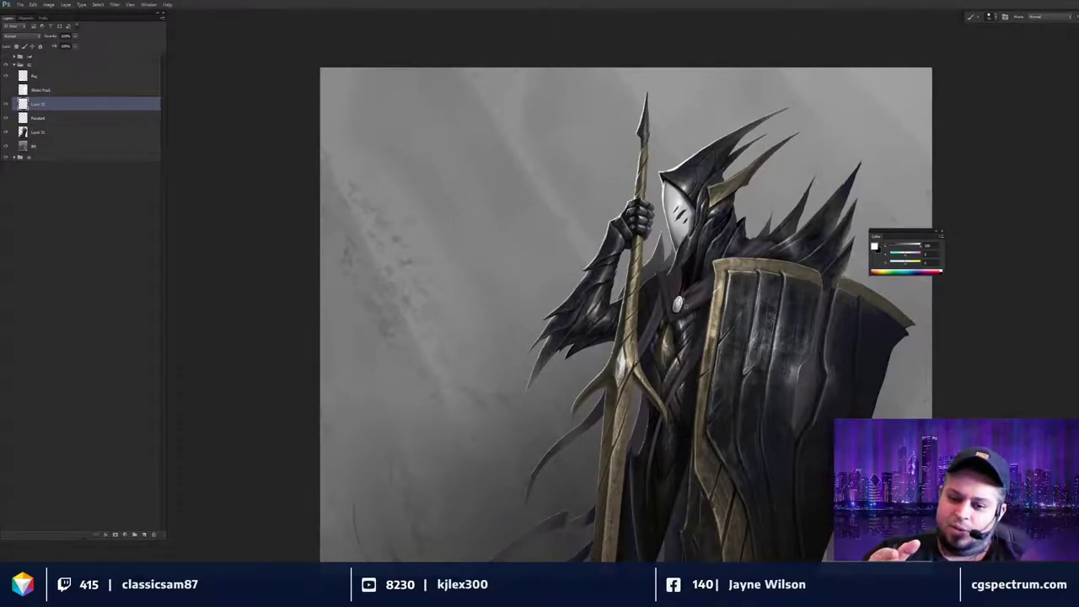
key(ctrl+plus)
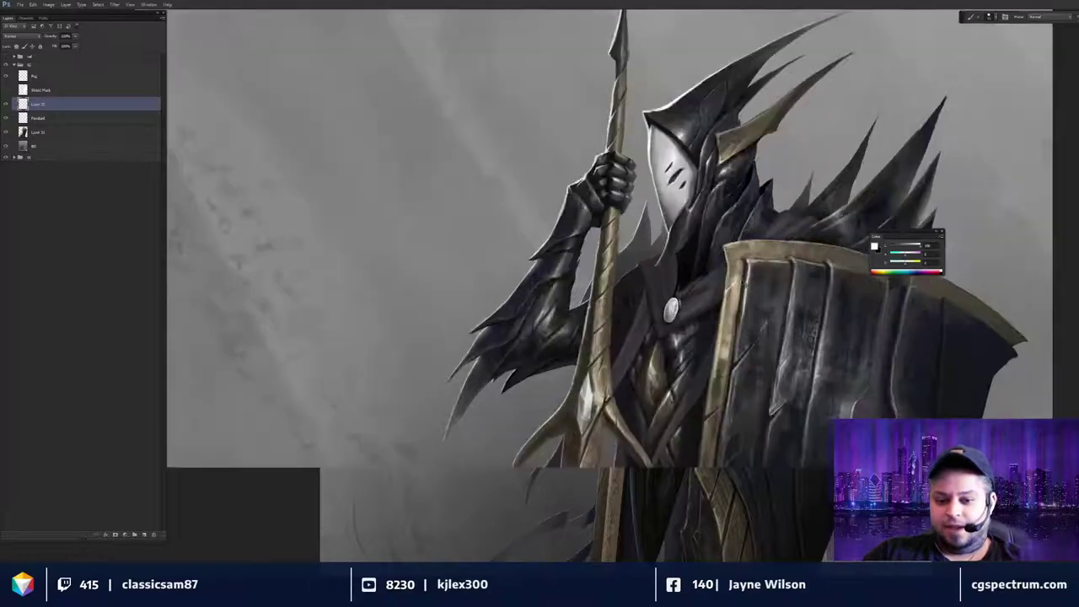
drag(712, 257, 706, 301)
scroll(717, 325, up, 3)
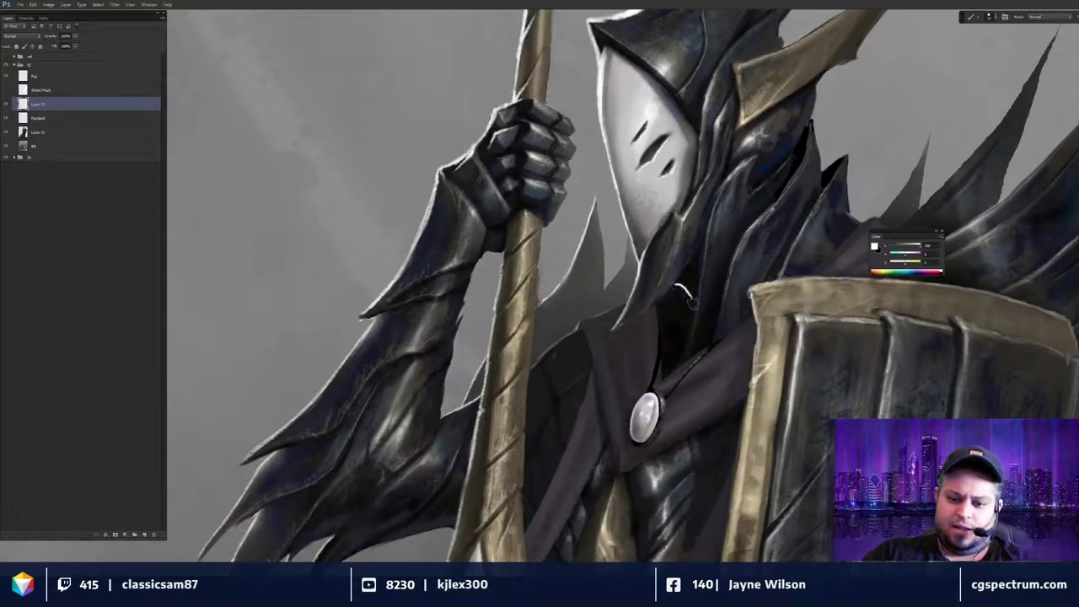
scroll(693, 308, down, 3)
scroll(792, 402, down, 2)
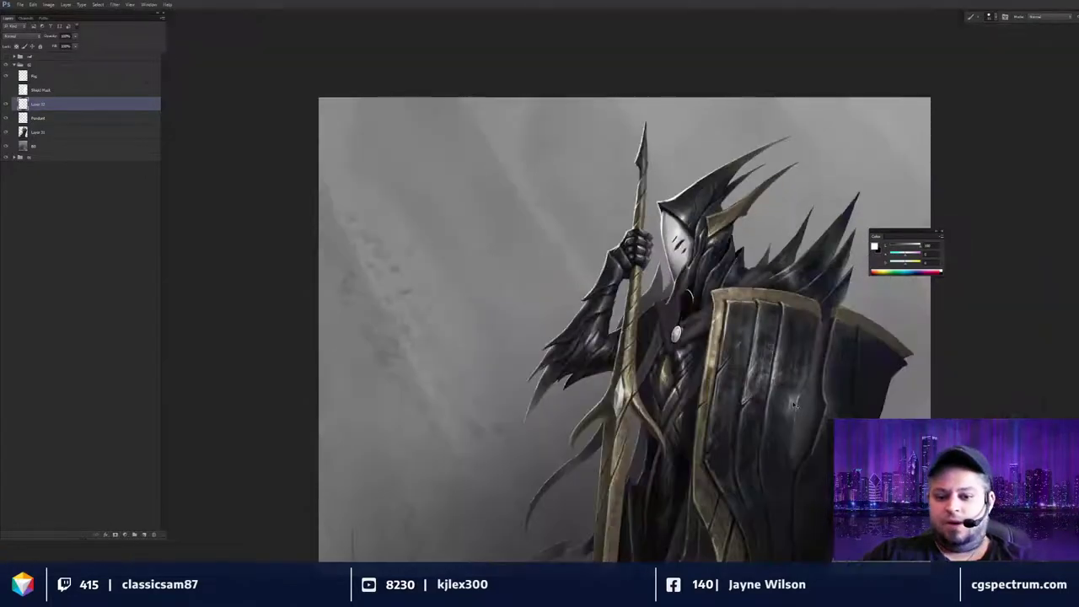
scroll(792, 406, up, 3)
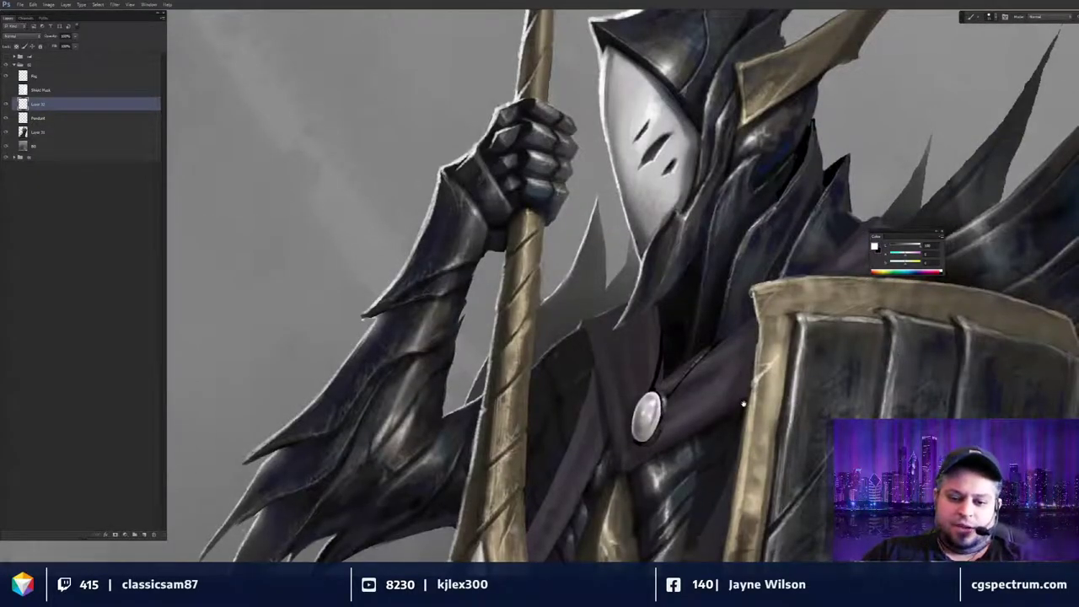
Lasso a narrow area in the dark collar opening, add a new layer for it and hide the selection outline.
key(l)
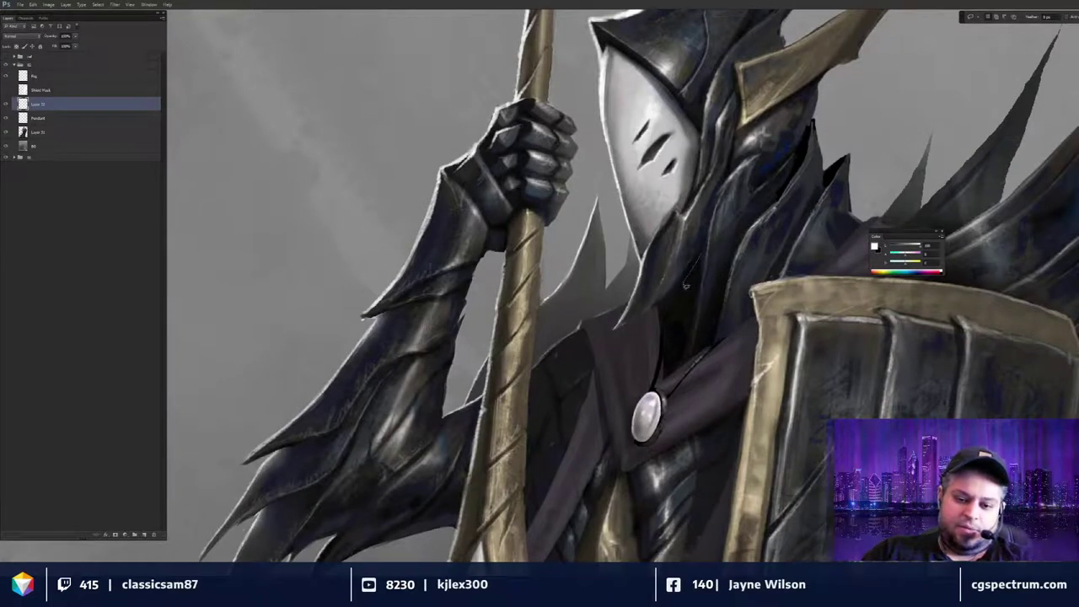
mouse_move(683, 295)
mouse_down()
mouse_move(693, 328)
mouse_move(703, 268)
mouse_move(690, 256)
mouse_up()
key(ctrl+j)
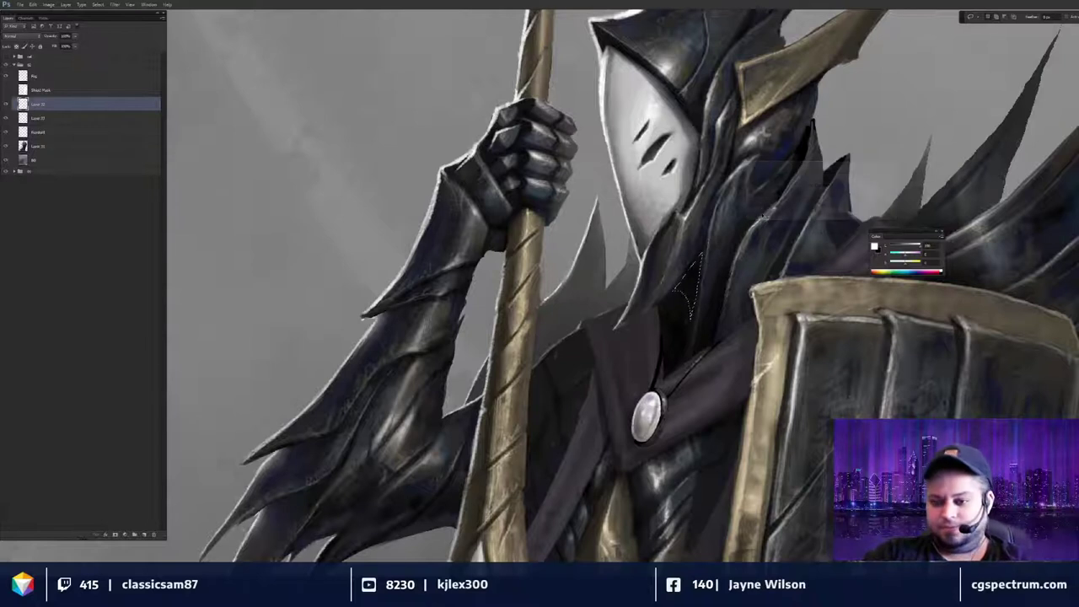
key(b)
key(ctrl+h)
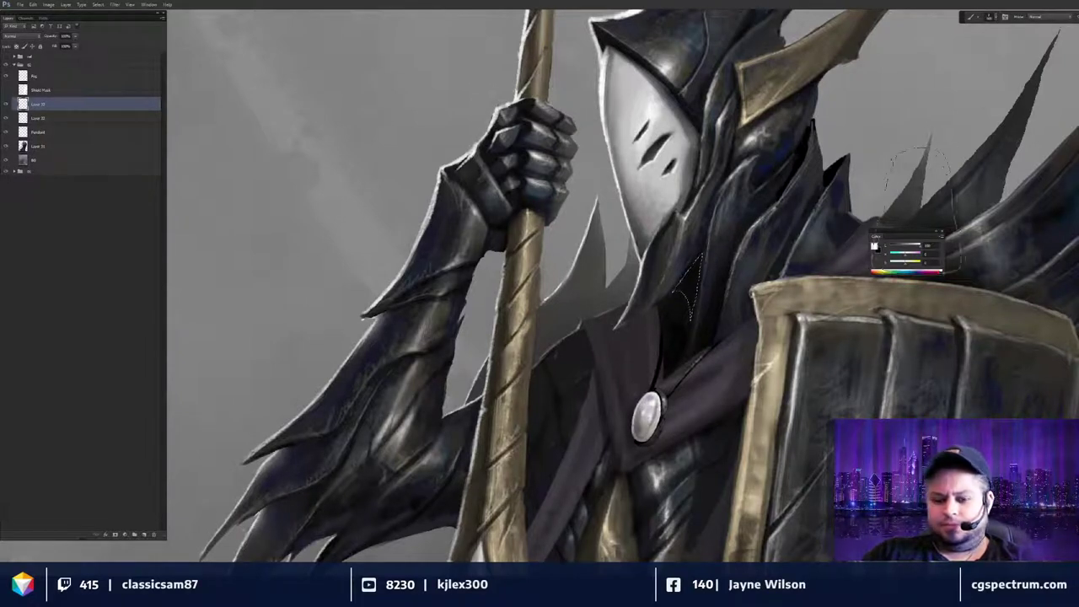
Paint the selected collar area with a dark tone sampled from the collar, using a smaller brush.
alt+click(695, 291)
key(bracketleft)
key(bracketleft)
key(bracketleft)
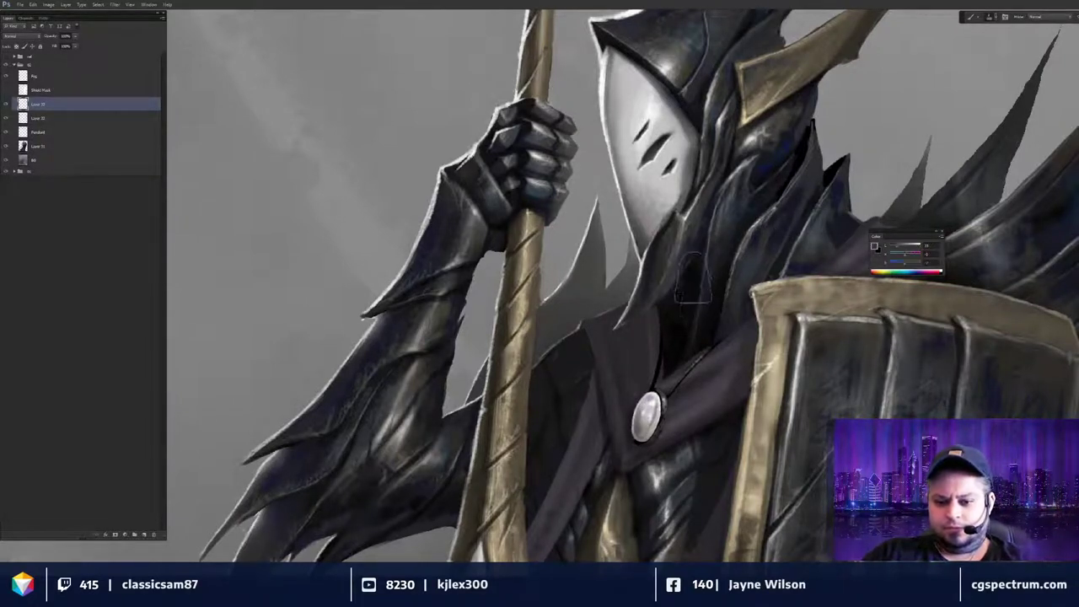
drag(697, 278, 694, 291)
key(ctrl+0)
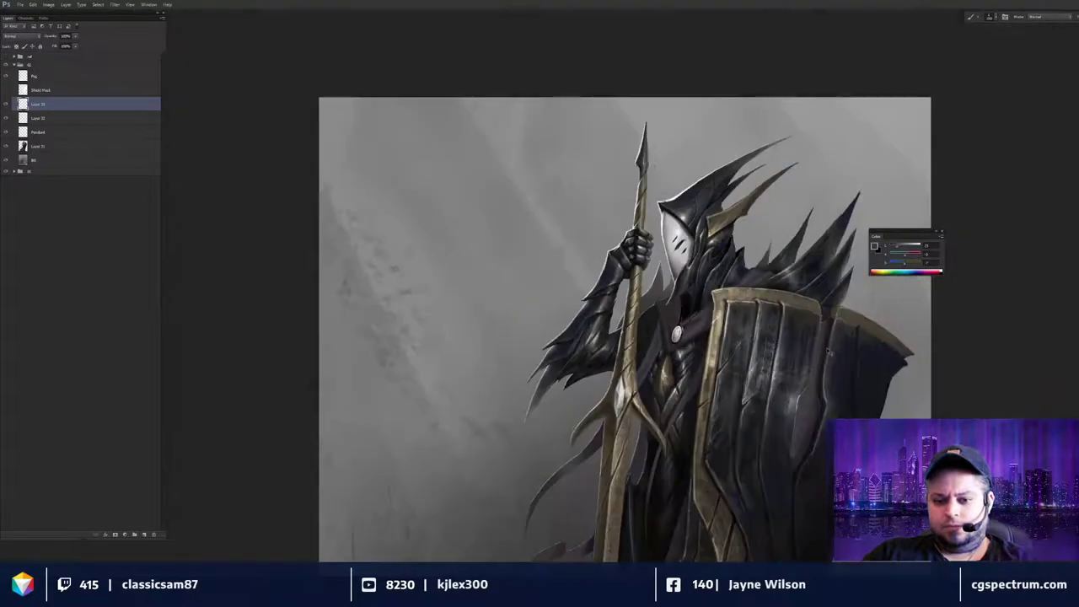
Touch up the shadow in the collar opening with black and check it at several zoom levels.
scroll(694, 293, up, 5)
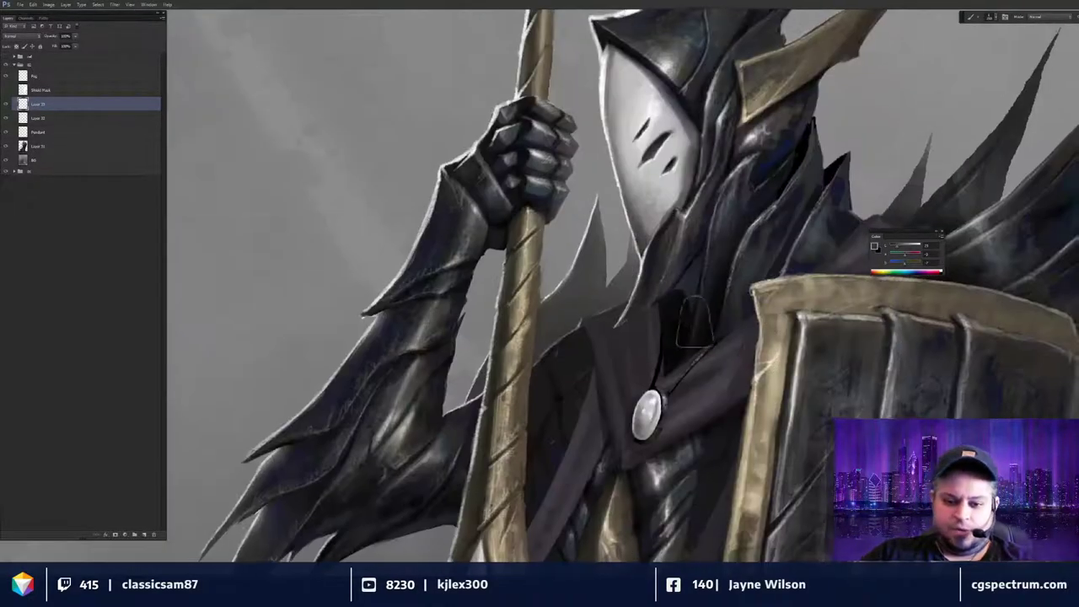
key(d)
drag(680, 300, 681, 294)
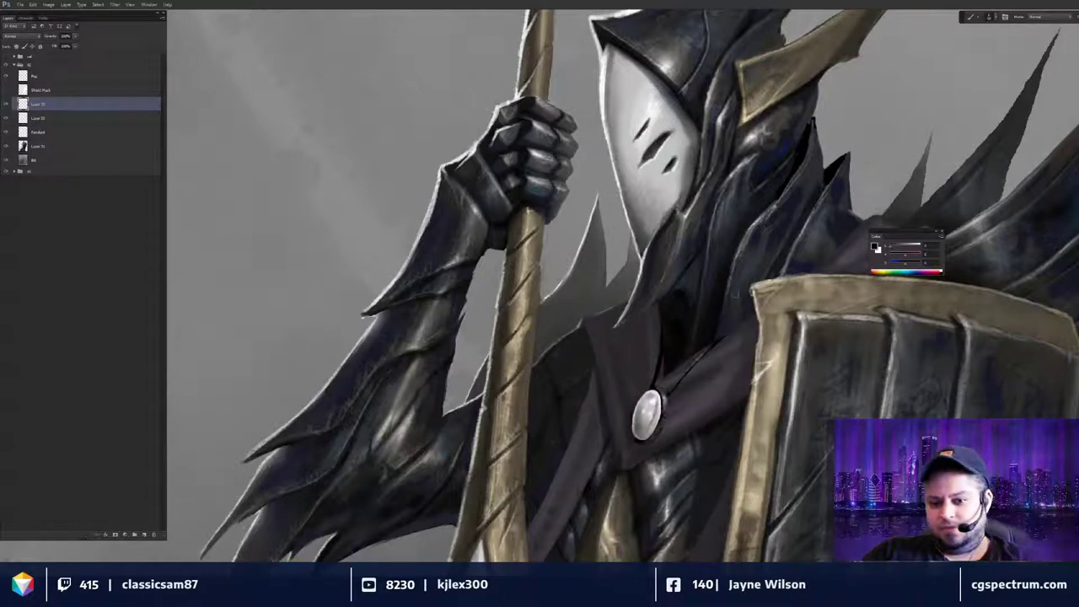
scroll(712, 415, down, 2)
scroll(766, 292, down, 2)
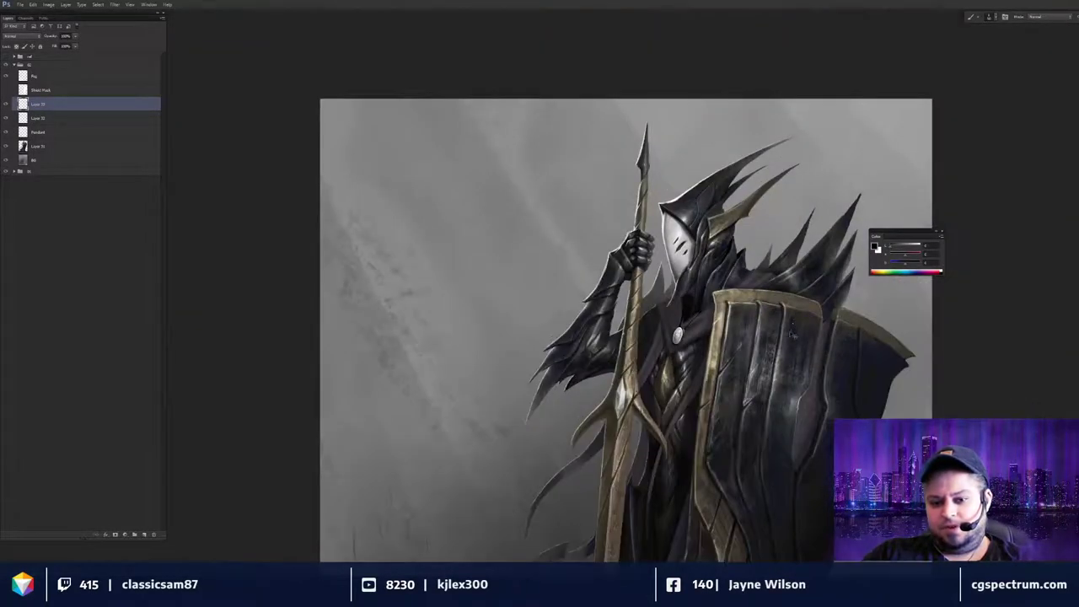
scroll(790, 335, up, 2)
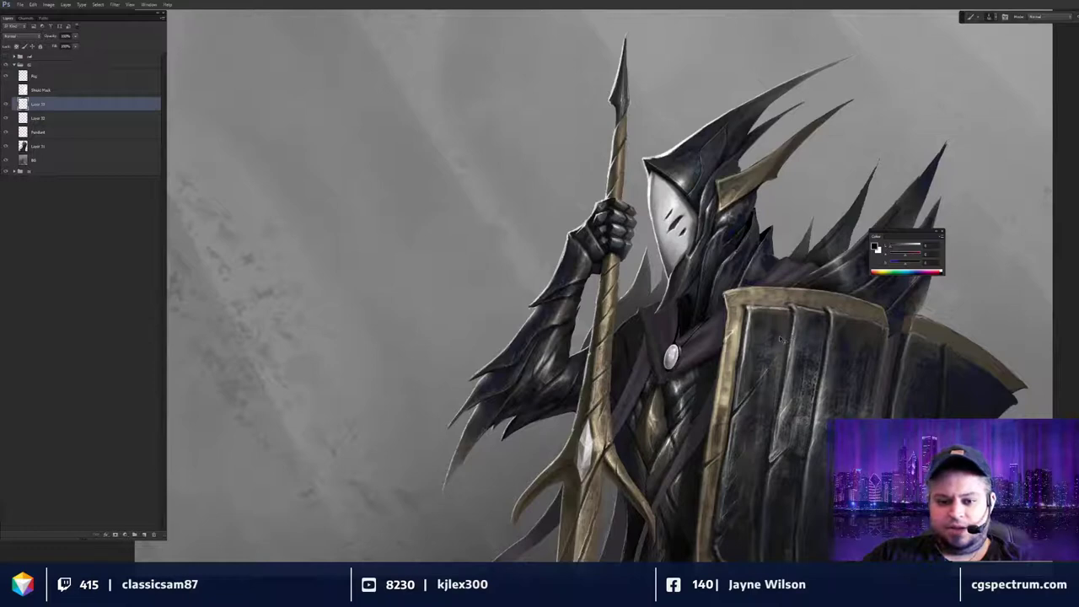
scroll(780, 339, up, 2)
scroll(692, 329, down, 3)
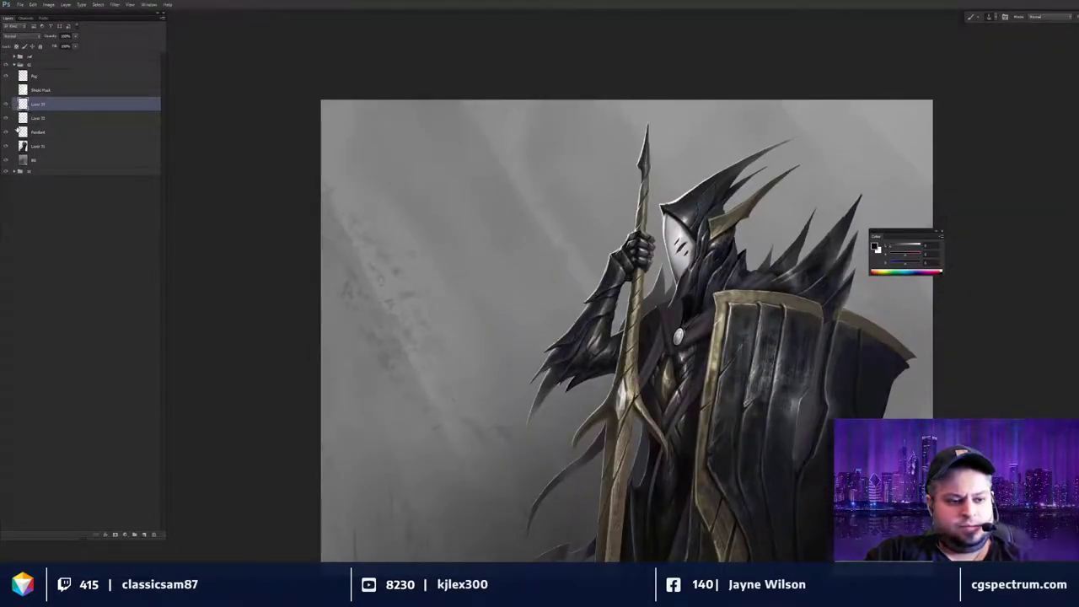
Merge the two collar touch-up layers and toggle the merged layer's visibility to compare the result.
click(32, 119)
shift+click(35, 107)
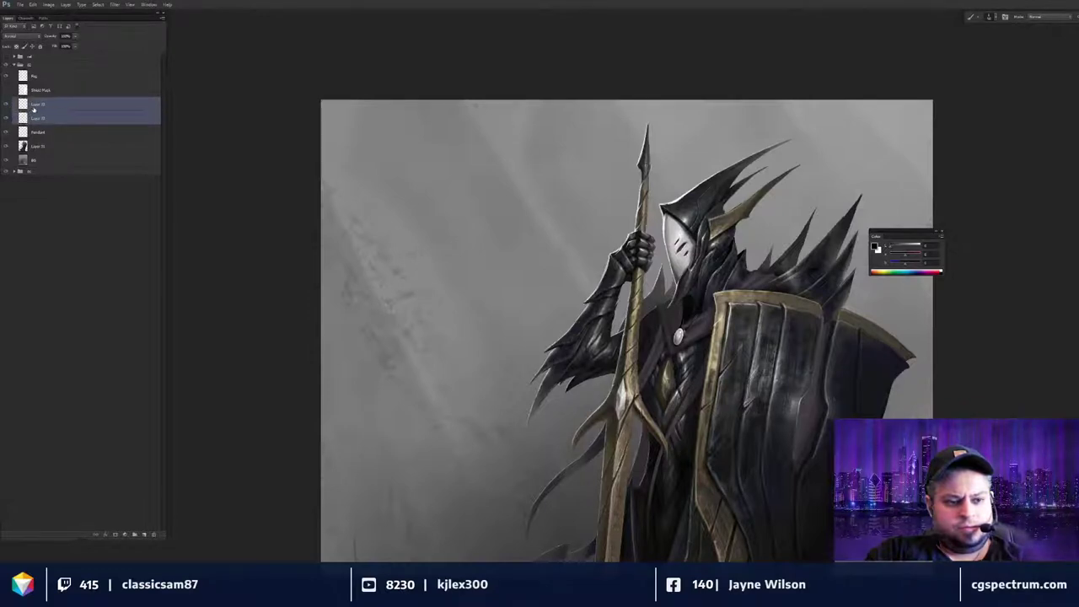
key(ctrl+e)
click(8, 105)
click(8, 106)
Move the merged collar layer below Pendant and merge it with the figure layer.
drag(39, 104, 41, 126)
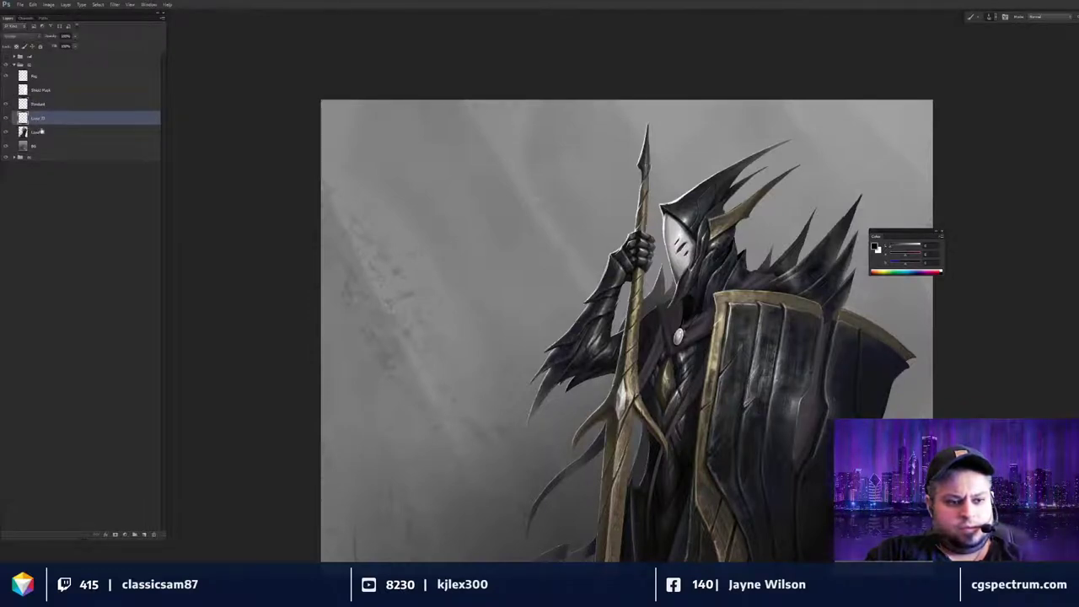
click(41, 132)
shift+click(51, 121)
key(ctrl+e)
Switch the painting colour to white with a smaller brush and check the mask, collar and pendant area.
key(ctrl+plus)
key(ctrl+plus)
key(ctrl+plus)
drag(754, 235, 770, 280)
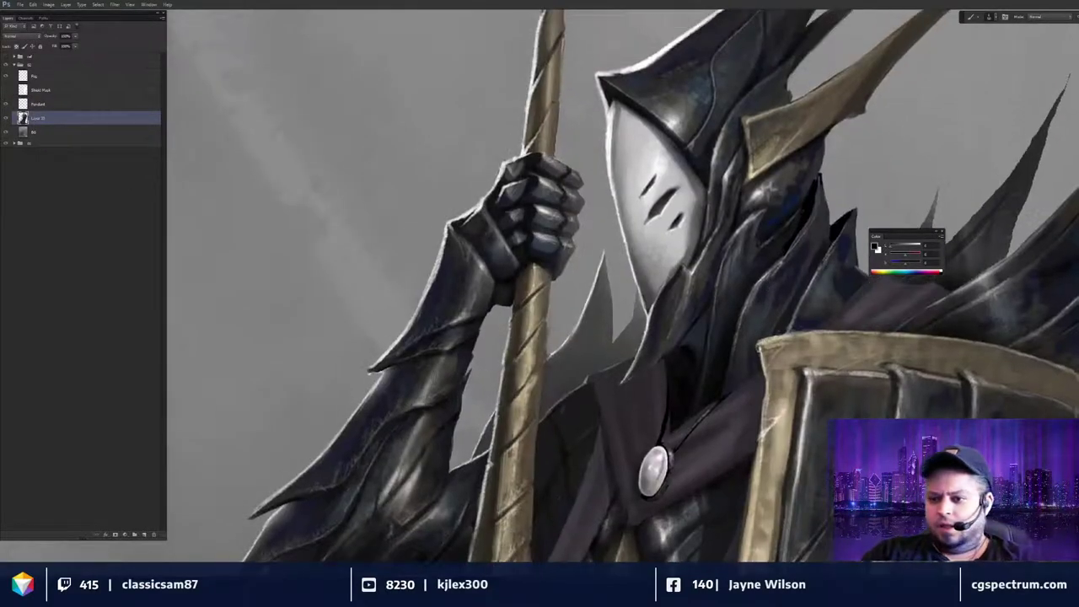
key(x)
key(bracketleft)
key(bracketleft)
key(bracketleft)
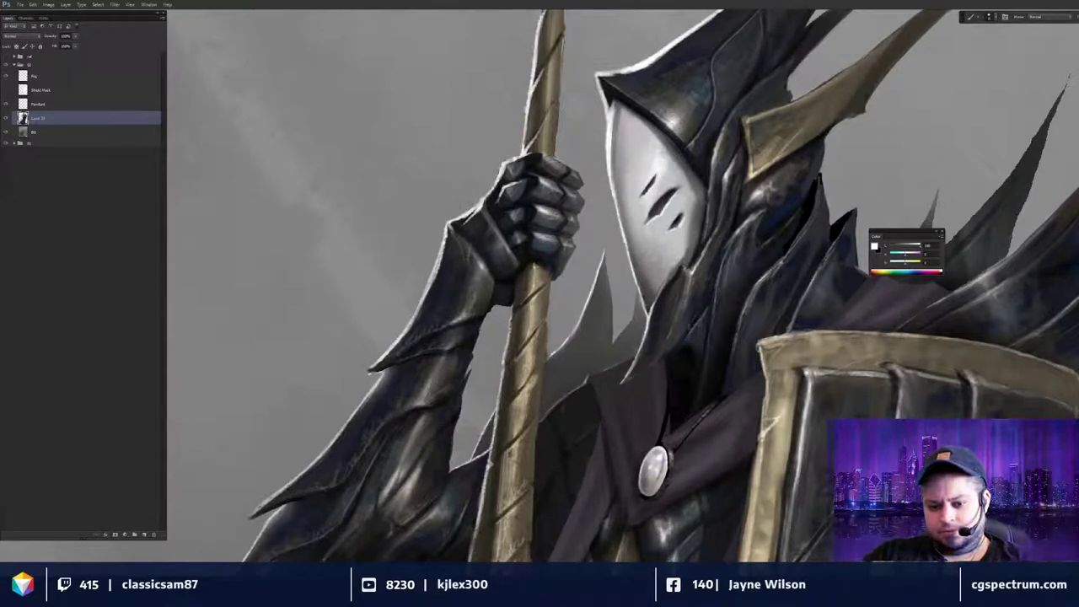
scroll(690, 303, down, 4)
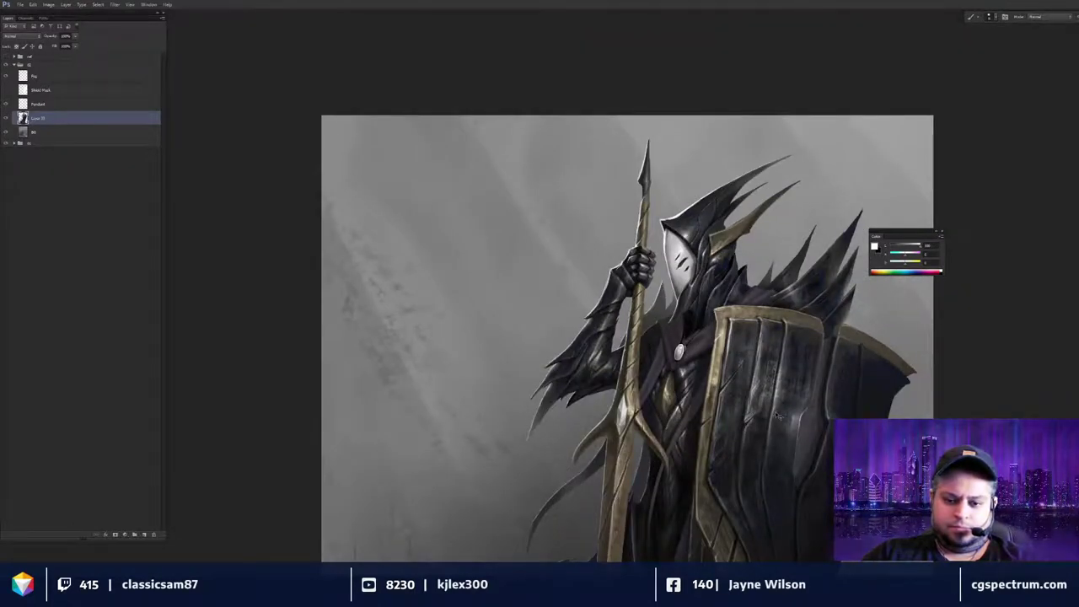
scroll(775, 414, up, 2)
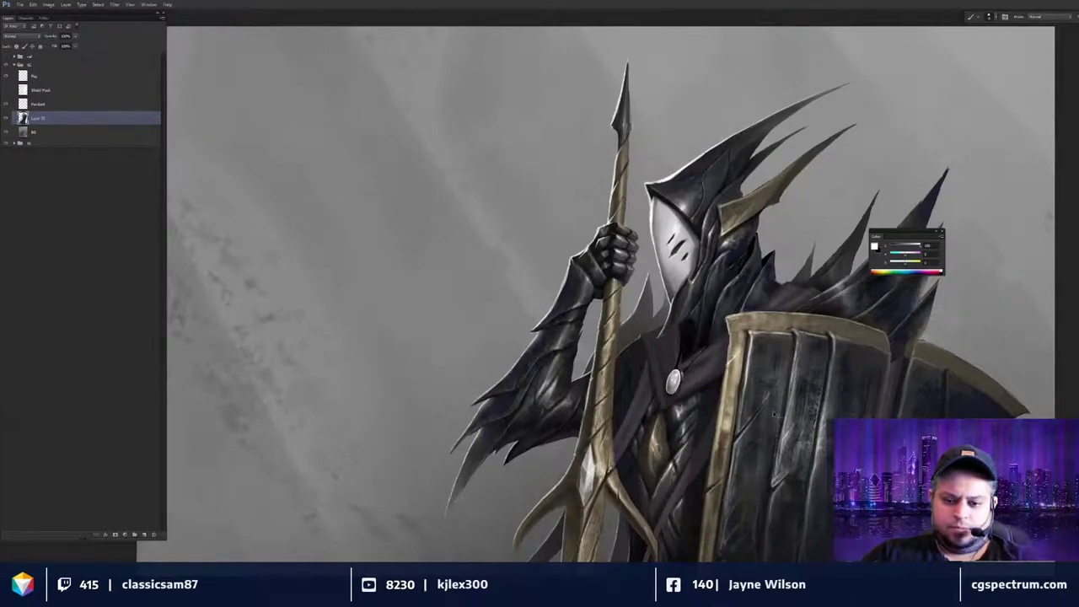
Switch the painting colour to black and examine the collar, mask, shield and whole figure at several zoom levels.
scroll(708, 354, up, 3)
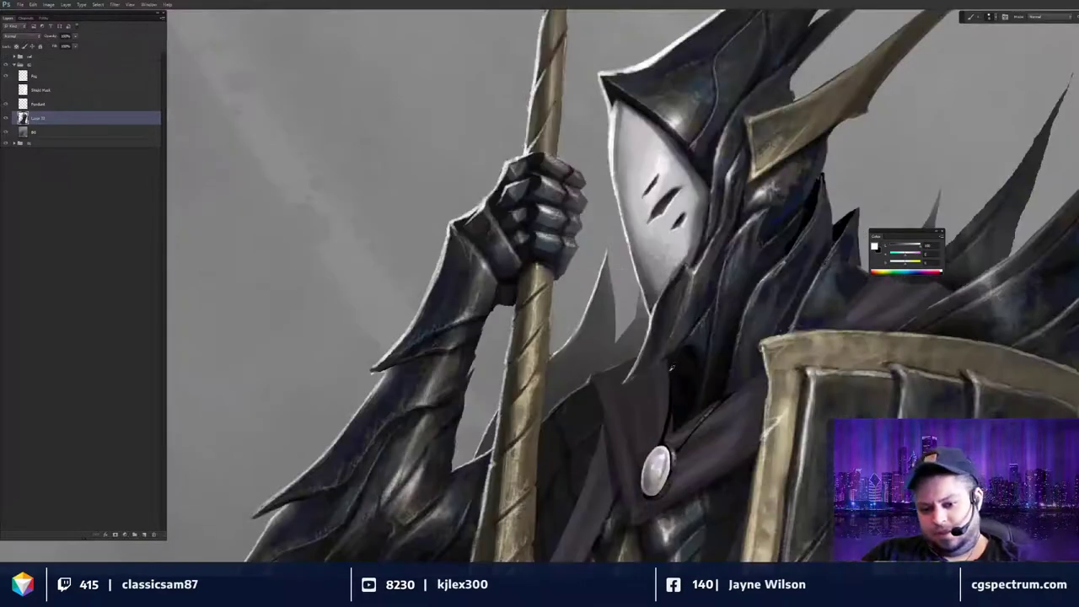
key(x)
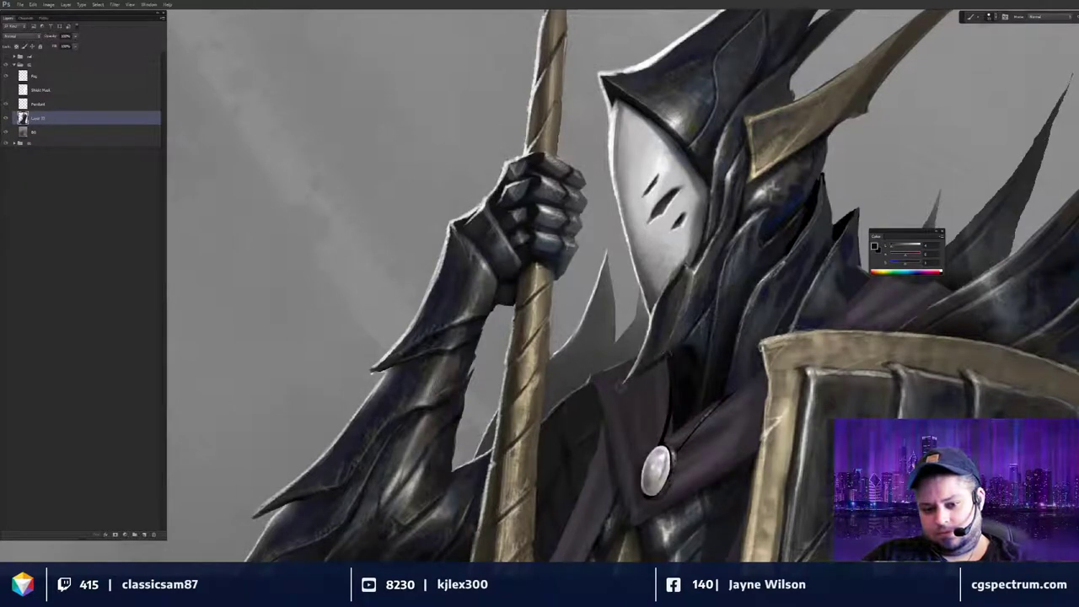
key(ctrl+0)
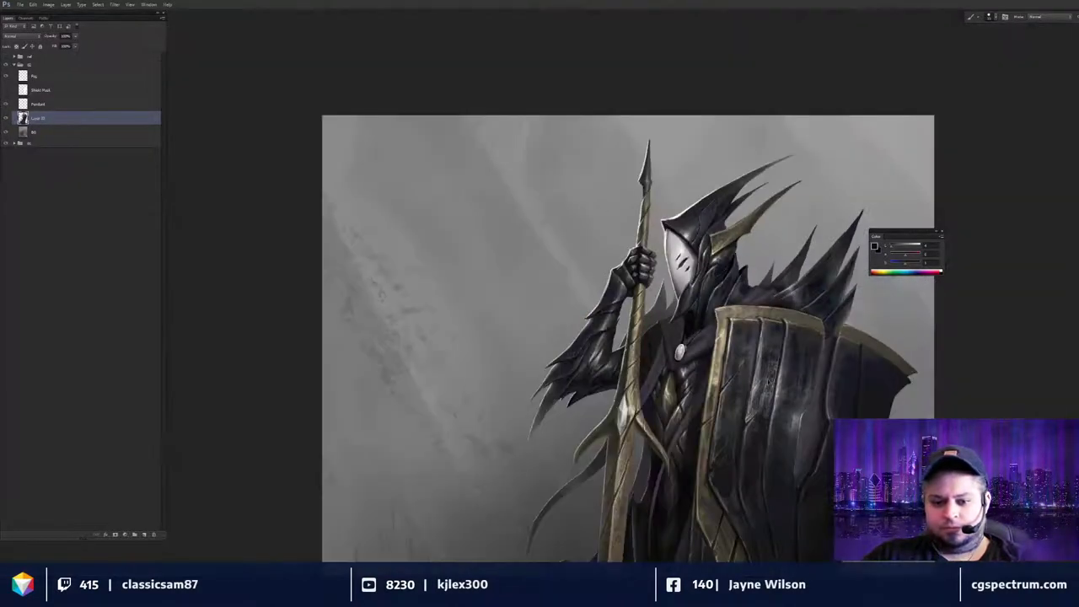
key(ctrl+plus)
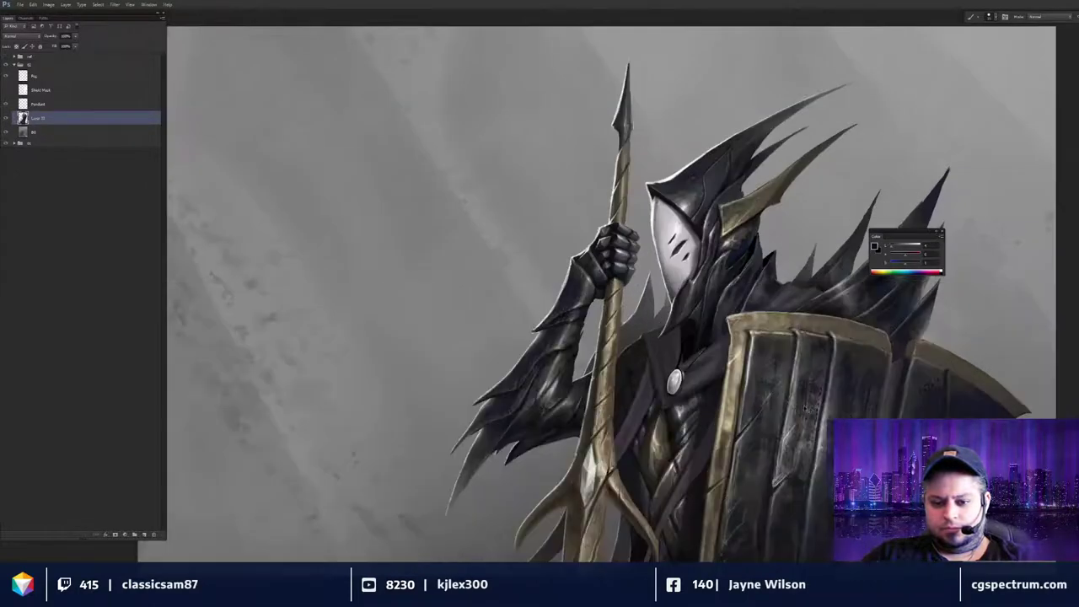
drag(784, 337, 762, 336)
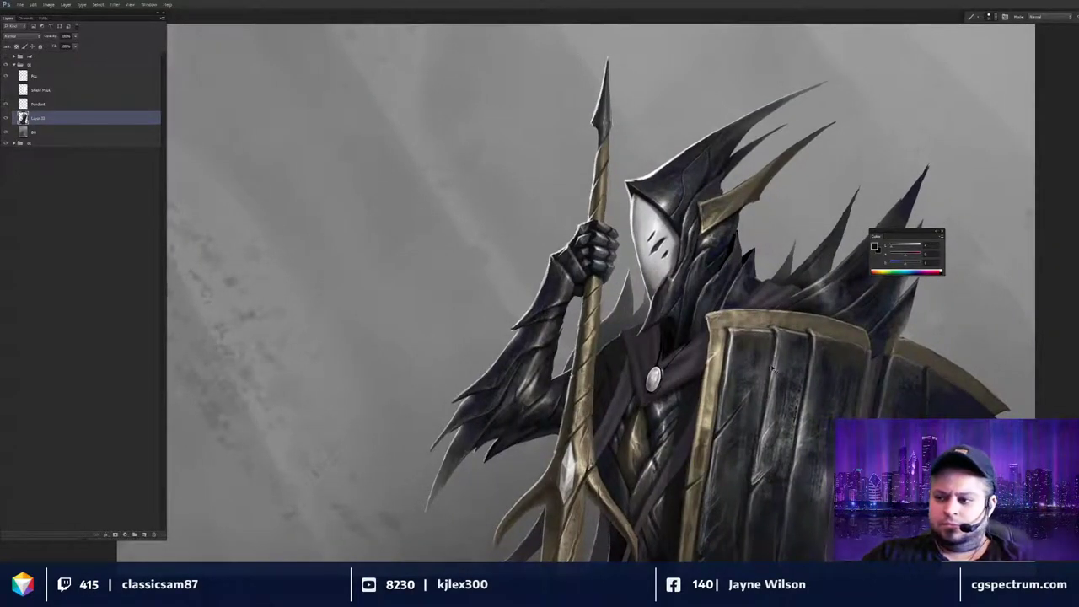
key(ctrl+minus)
scroll(767, 366, down, 2)
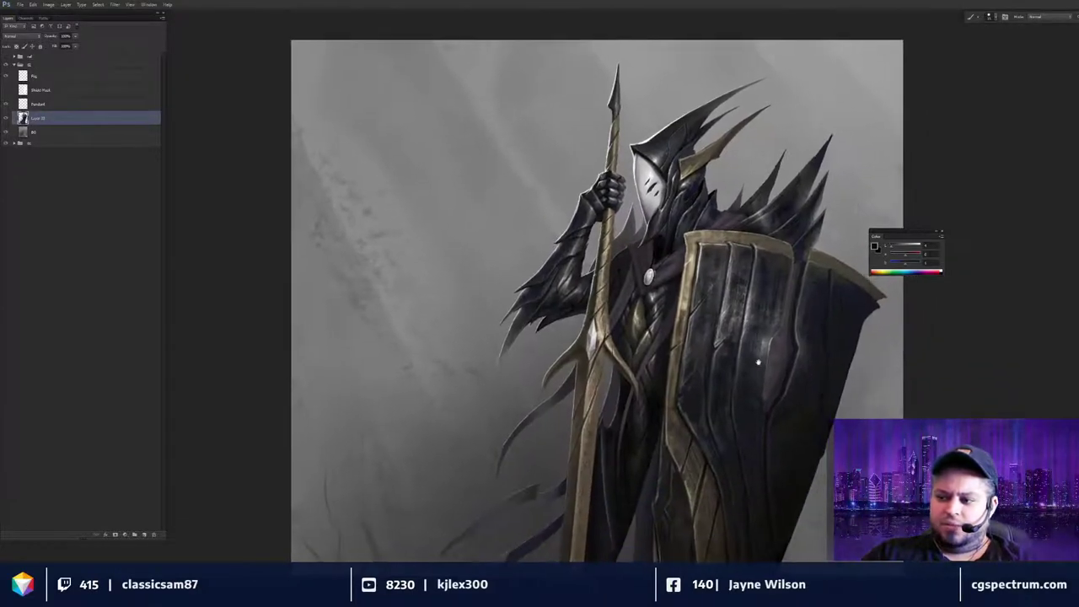
key(ctrl+minus)
scroll(763, 371, down, 2)
key(ctrl+minus)
mouse_move(757, 327)
mouse_down()
mouse_move(759, 308)
mouse_move(763, 342)
mouse_move(752, 347)
mouse_up()
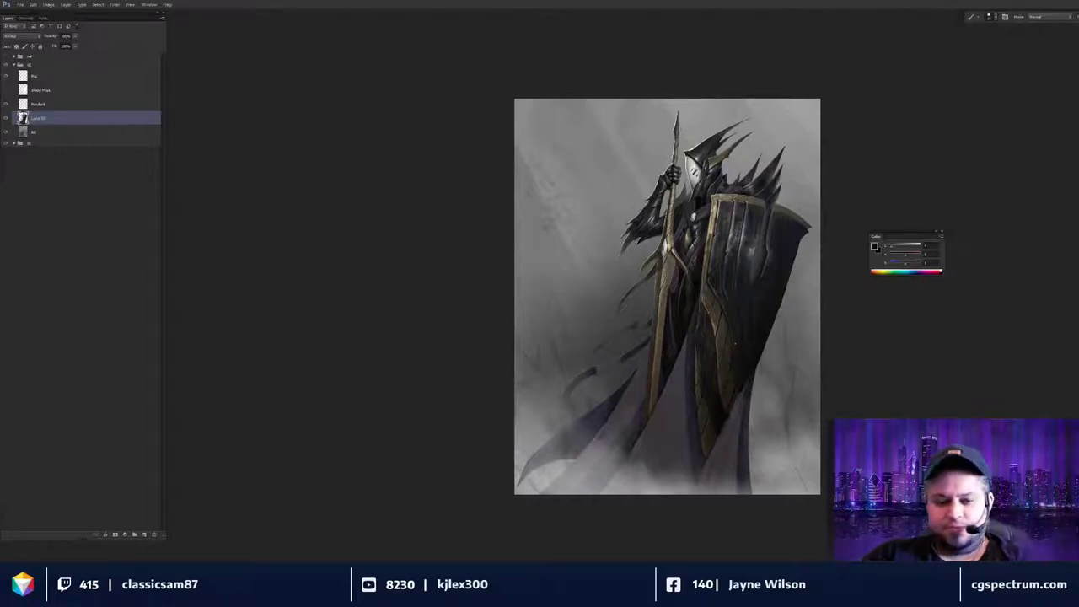
Move the floating Color panel clear of the shield's outer edge.
drag(685, 279, 661, 278)
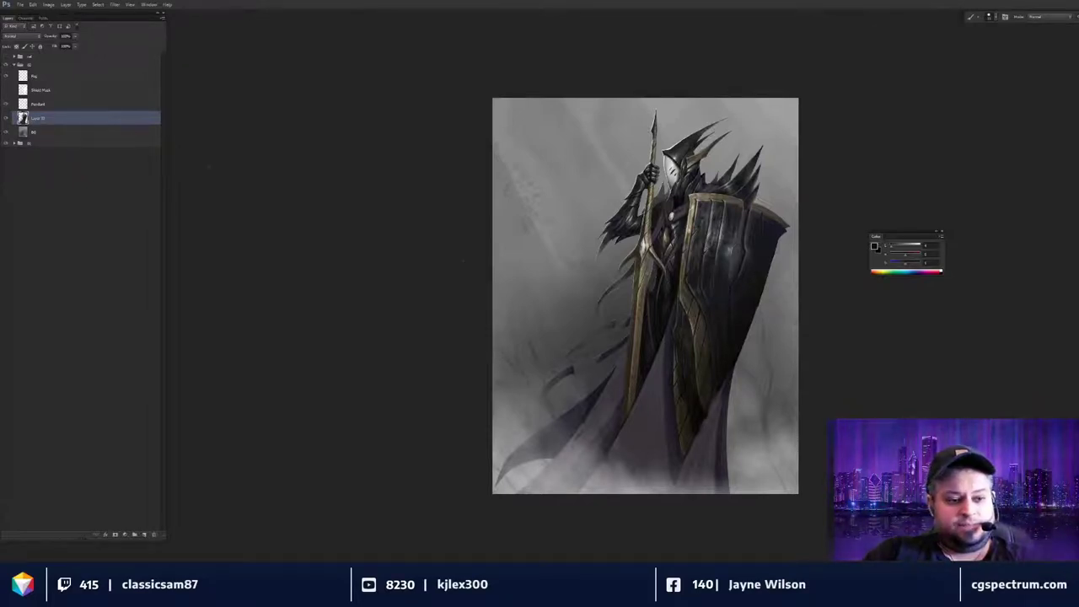
drag(634, 281, 613, 378)
key(ctrl+plus)
key(ctrl+plus)
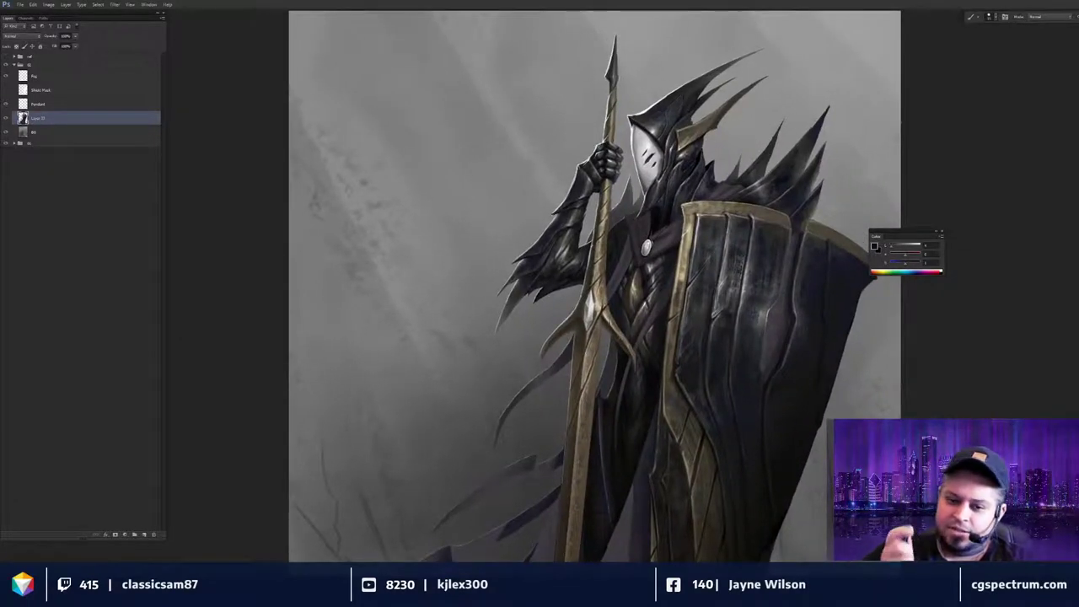
drag(613, 379, 607, 370)
drag(910, 239, 988, 235)
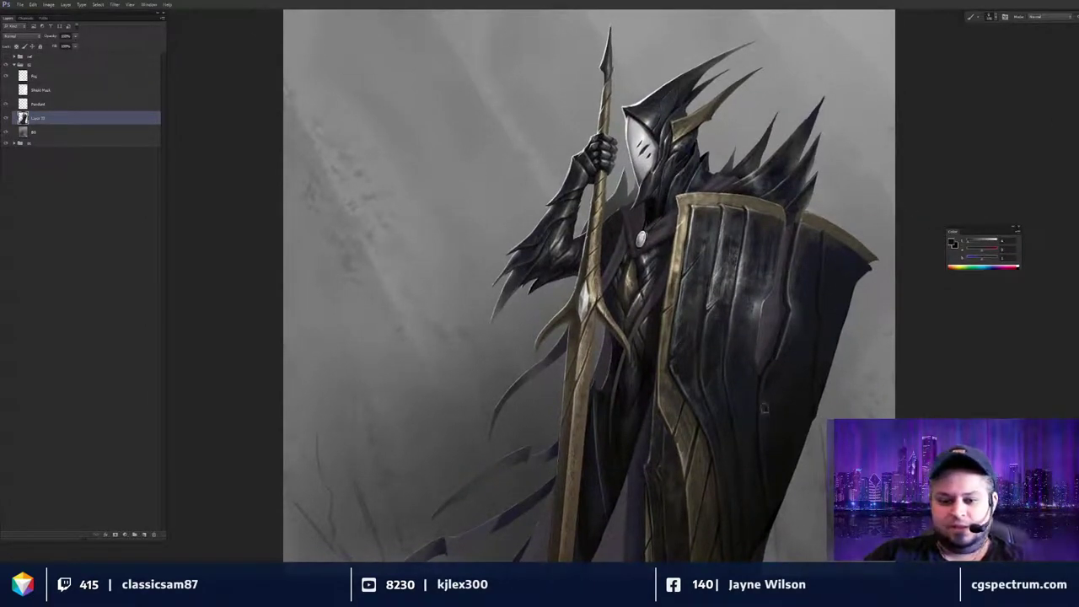
Sample dark blue-grey tones from the shield's face and touch up its ribbed central panels.
drag(759, 410, 761, 410)
key(ctrl+plus)
alt+click(715, 315)
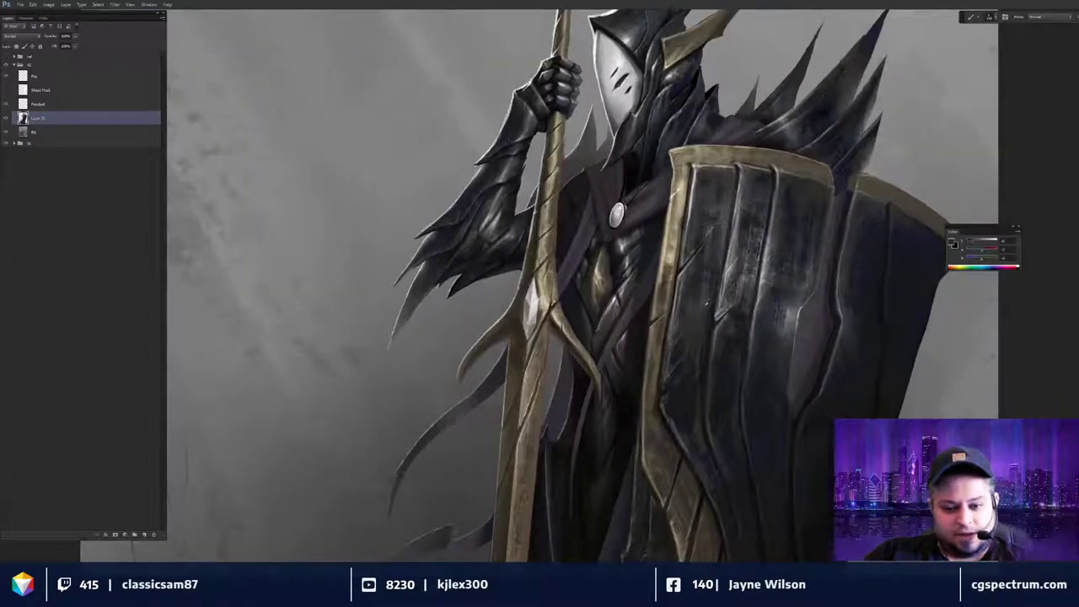
mouse_move(725, 307)
mouse_down()
mouse_move(717, 316)
mouse_move(725, 281)
mouse_move(728, 297)
mouse_up()
key(d)
key(x)
alt+click(728, 296)
alt+click(763, 281)
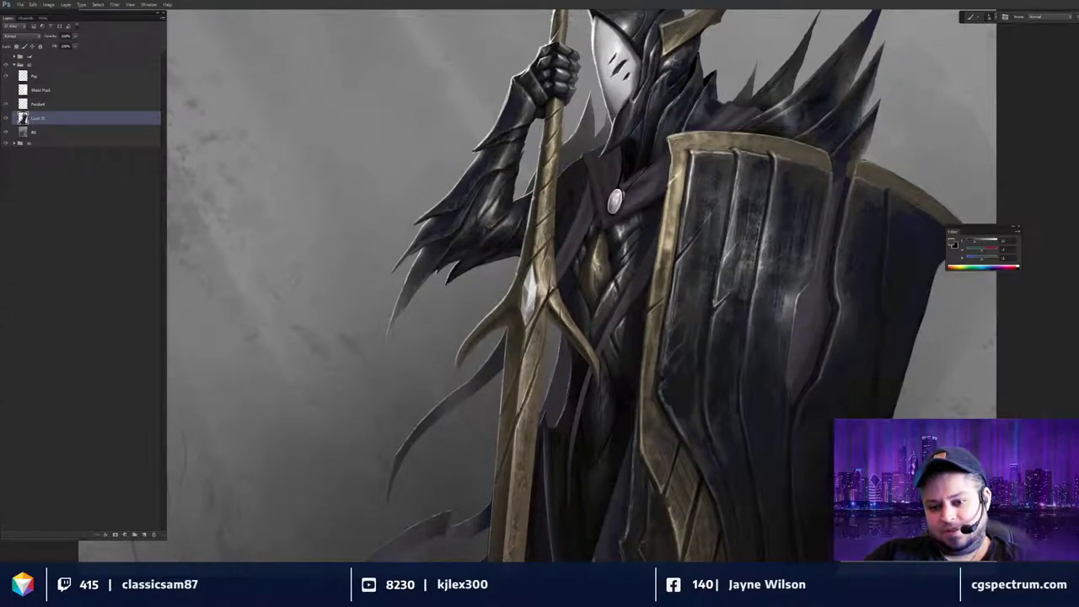
drag(784, 279, 772, 298)
Pick darker tones and touch up the shadows and rim on the shield's far side.
key(x)
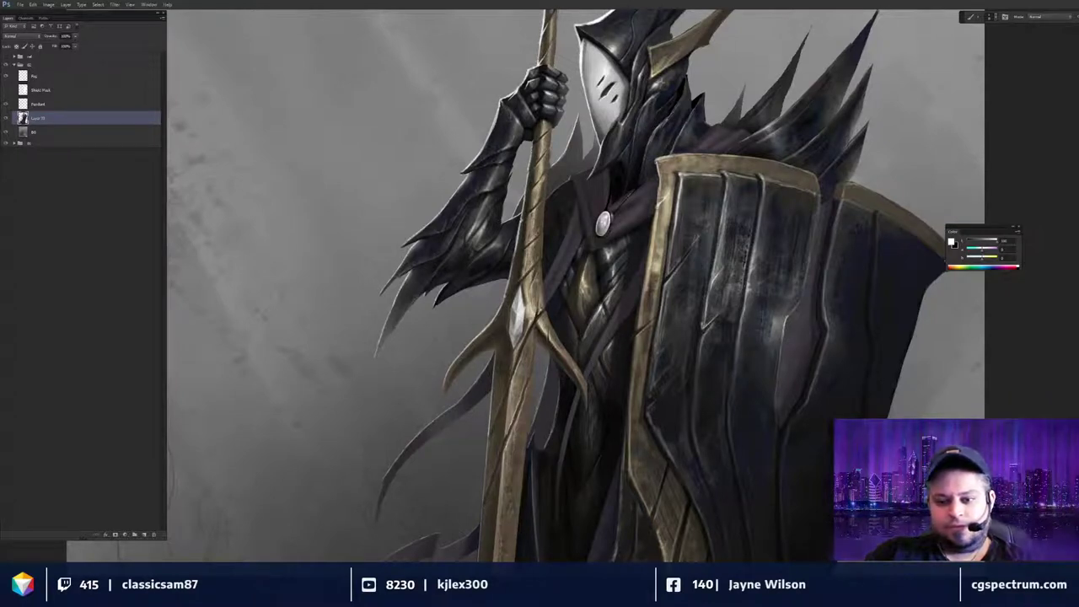
click(971, 241)
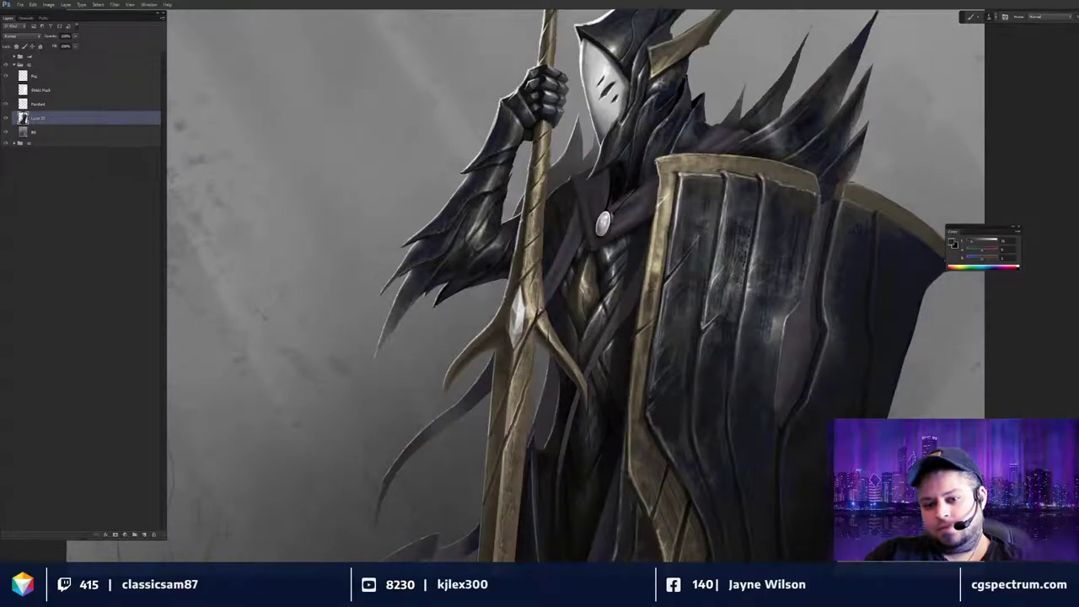
drag(807, 255, 789, 256)
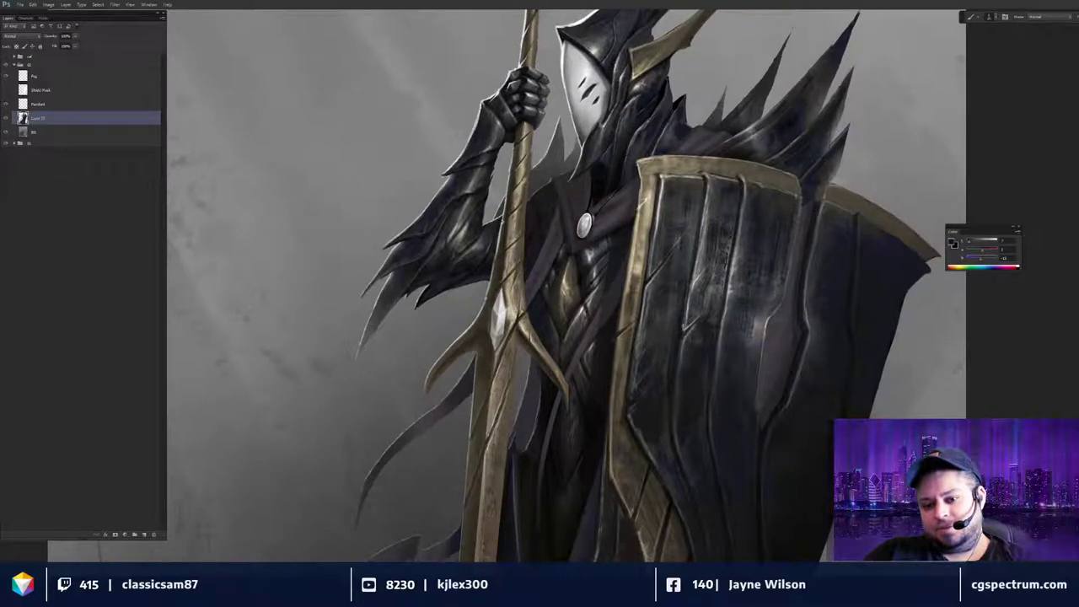
alt+click(759, 307)
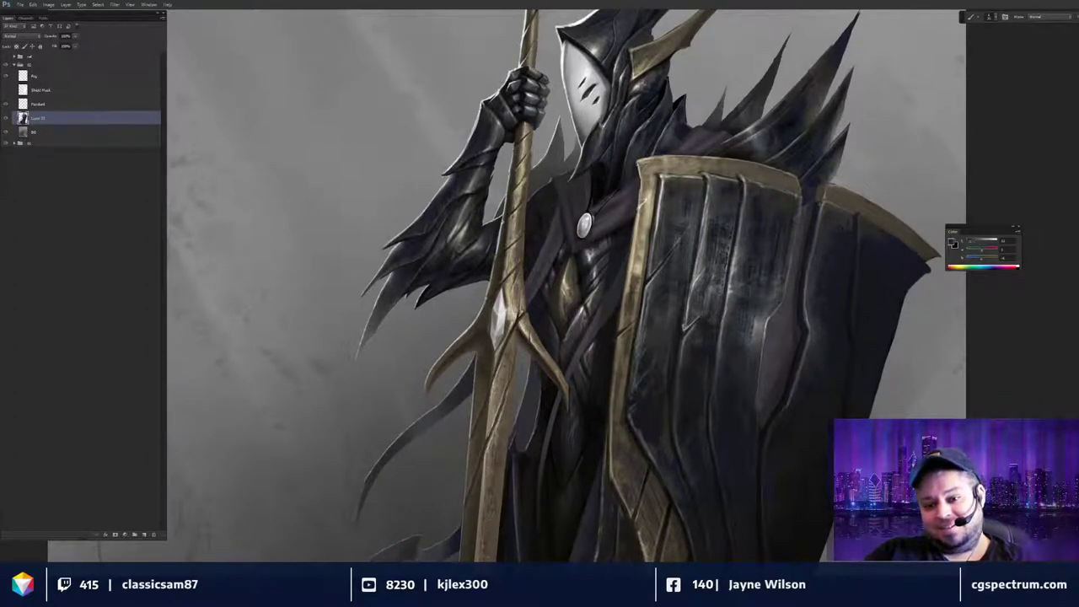
drag(824, 243, 823, 242)
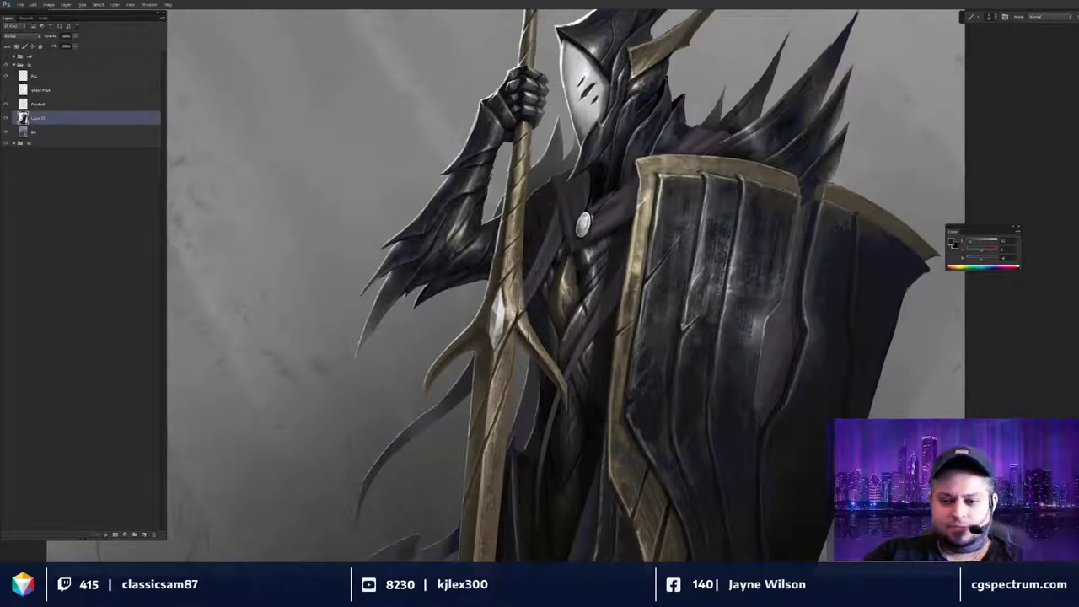
alt+click(834, 204)
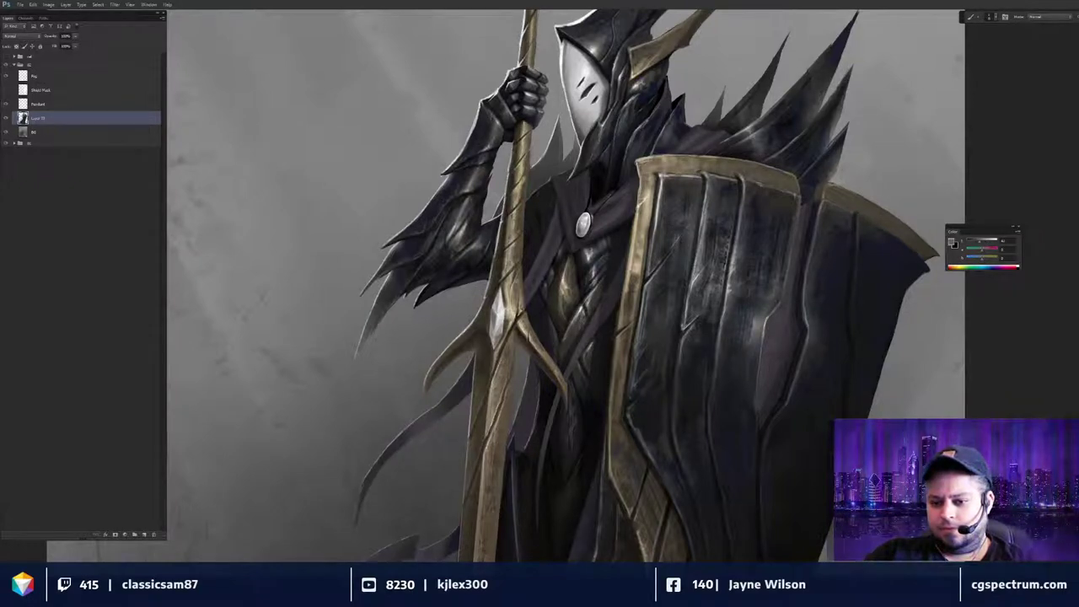
drag(838, 358, 828, 298)
Blend the paint on the shield's lower face with the Smudge tool.
key(r)
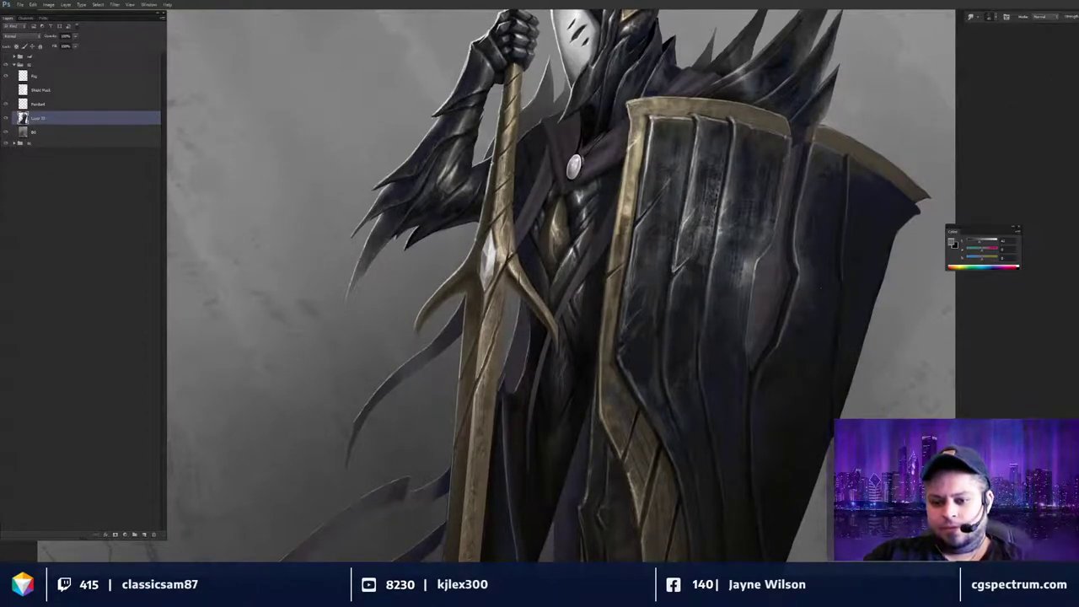
drag(757, 337, 768, 373)
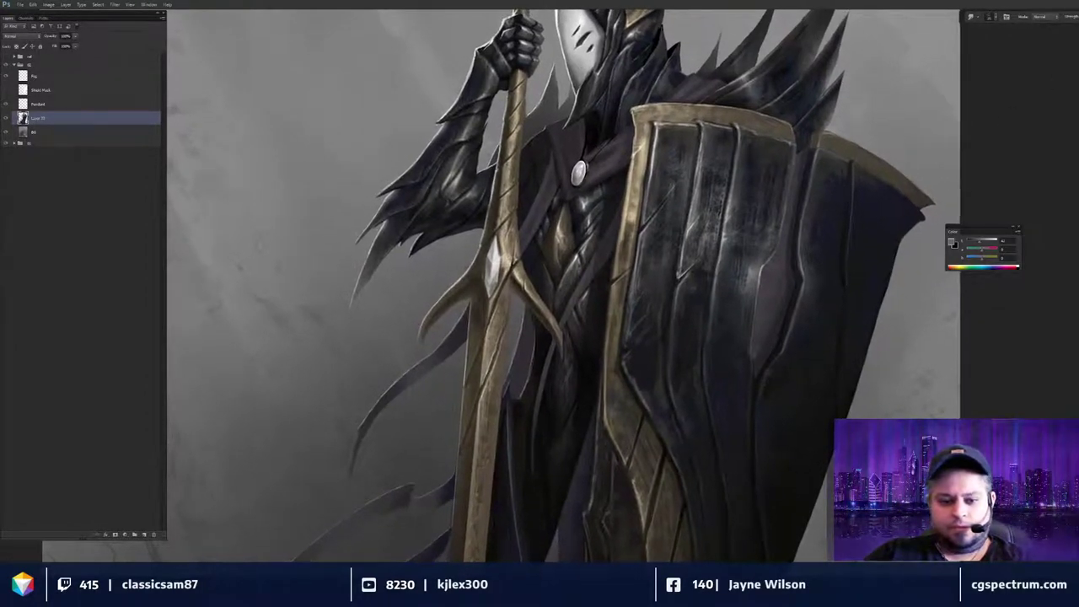
drag(696, 373, 848, 392)
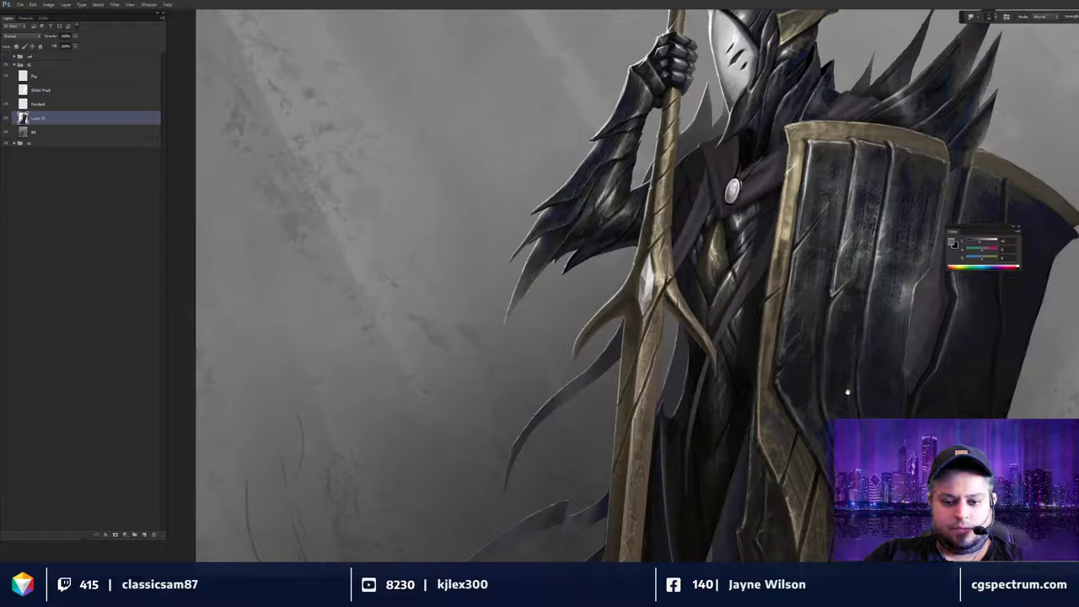
mouse_move(847, 391)
mouse_down()
mouse_move(847, 354)
mouse_move(856, 407)
mouse_up()
Touch up the edge between the forearm armour and spear shaft with a sampled dark tone, using the Brush tool.
key(b)
key(ctrl+plus)
key(ctrl+plus)
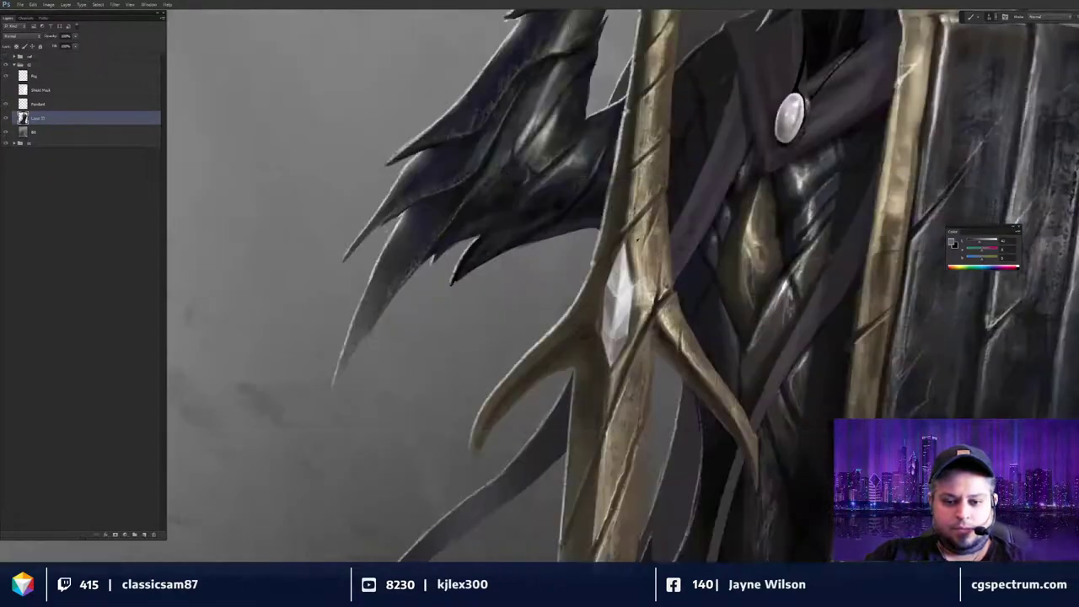
alt+click(603, 226)
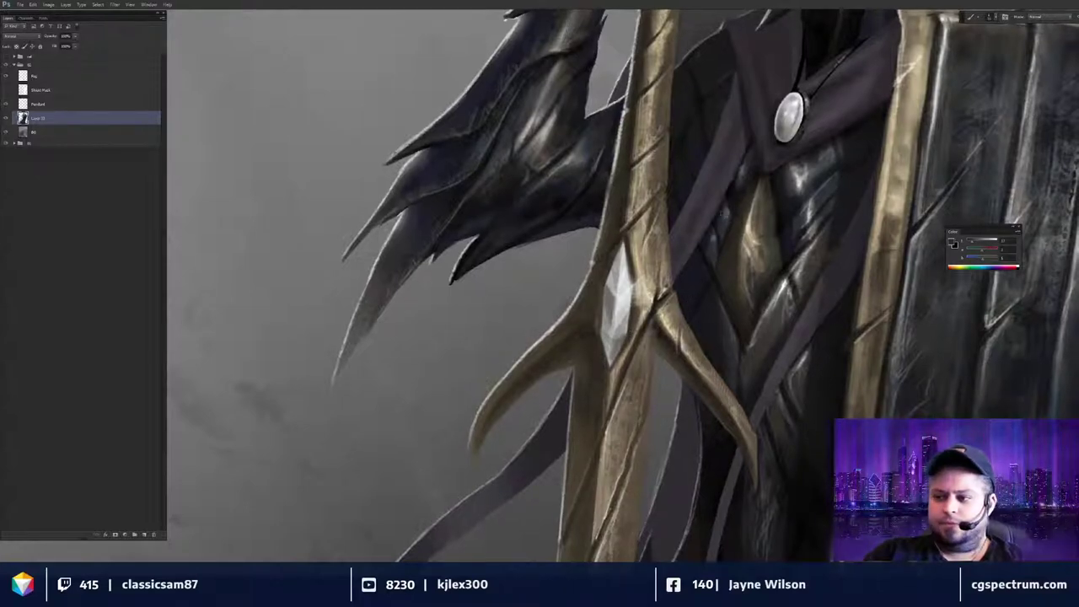
key(ctrl+minus)
key(ctrl+minus)
key(ctrl+minus)
drag(786, 342, 730, 364)
key(ctrl+plus)
drag(665, 385, 710, 376)
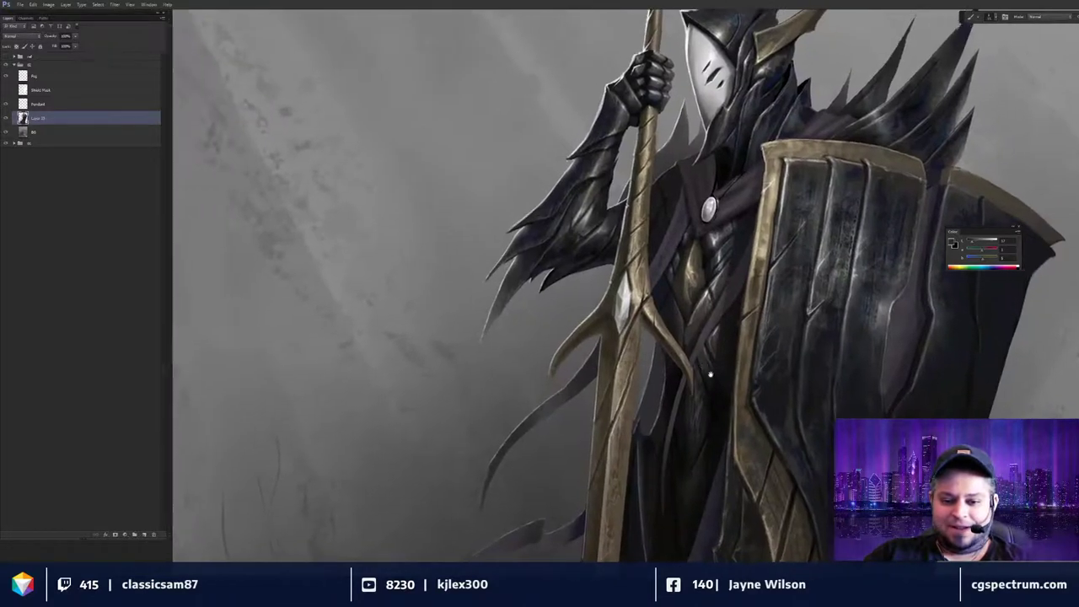
Clean up the golden spear's outer edge beside the white gem with tones sampled from the surrounding area.
key(ctrl+plus)
key(ctrl+plus)
alt+click(608, 353)
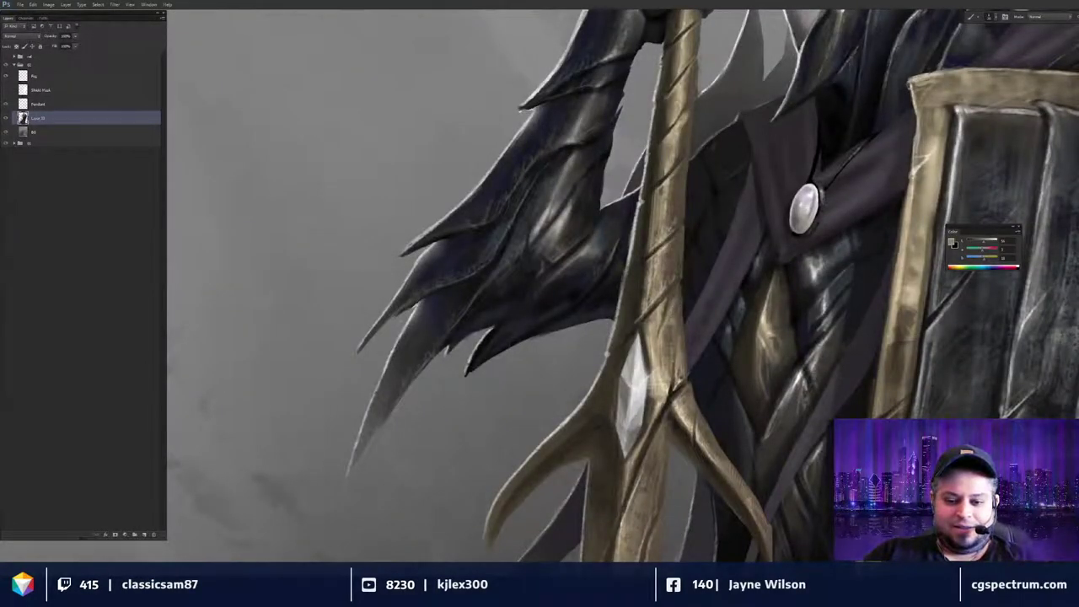
alt+click(615, 358)
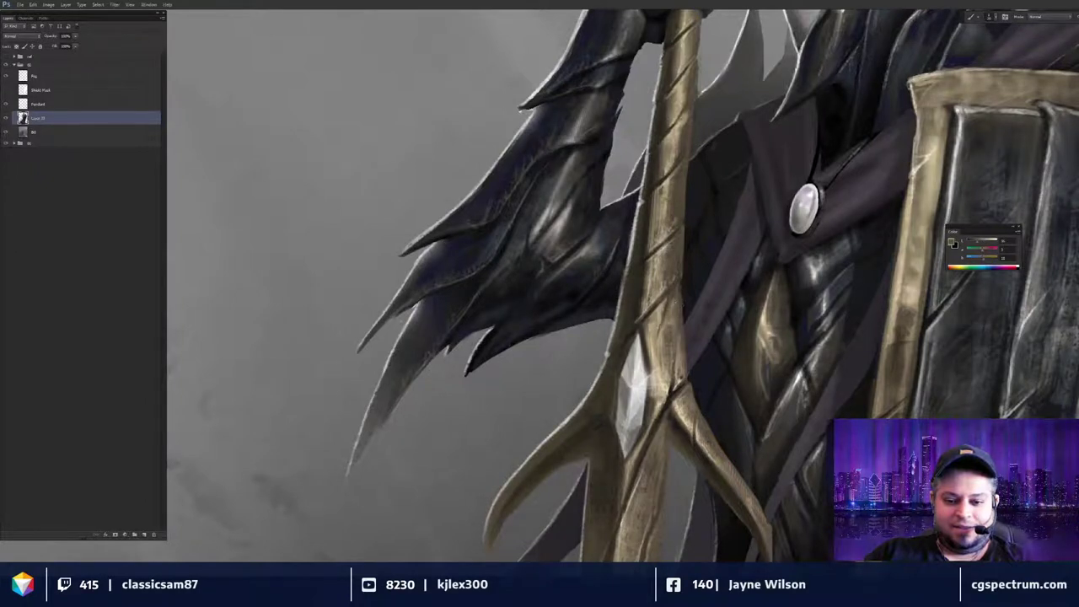
alt+click(611, 355)
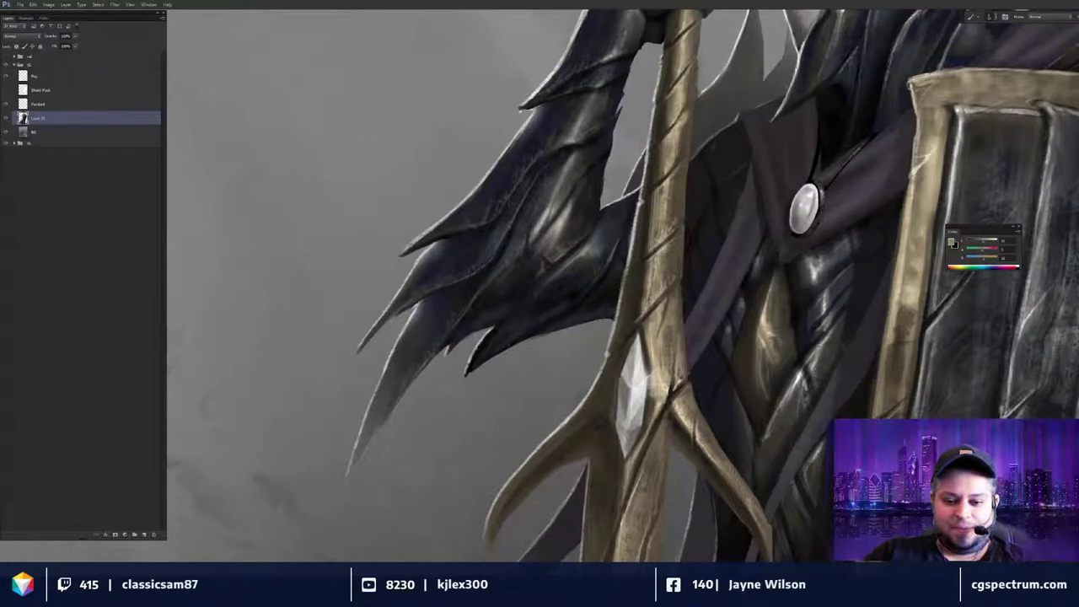
drag(686, 330, 681, 308)
alt+click(680, 307)
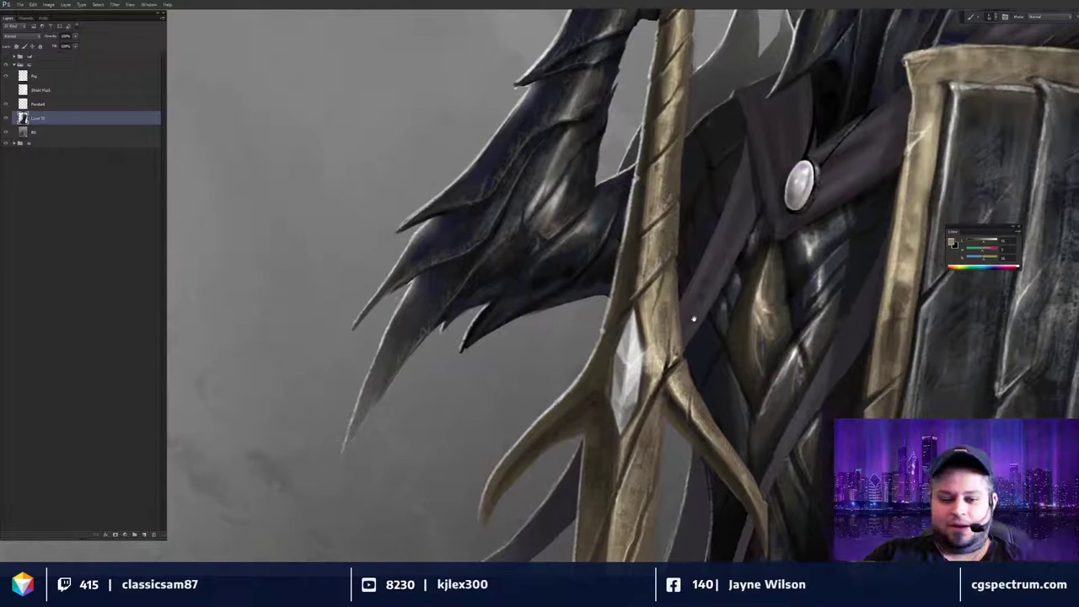
Sample a dark tone from the spear shaft's edge and refine the shading above the gem.
drag(643, 190, 680, 234)
alt+click(678, 238)
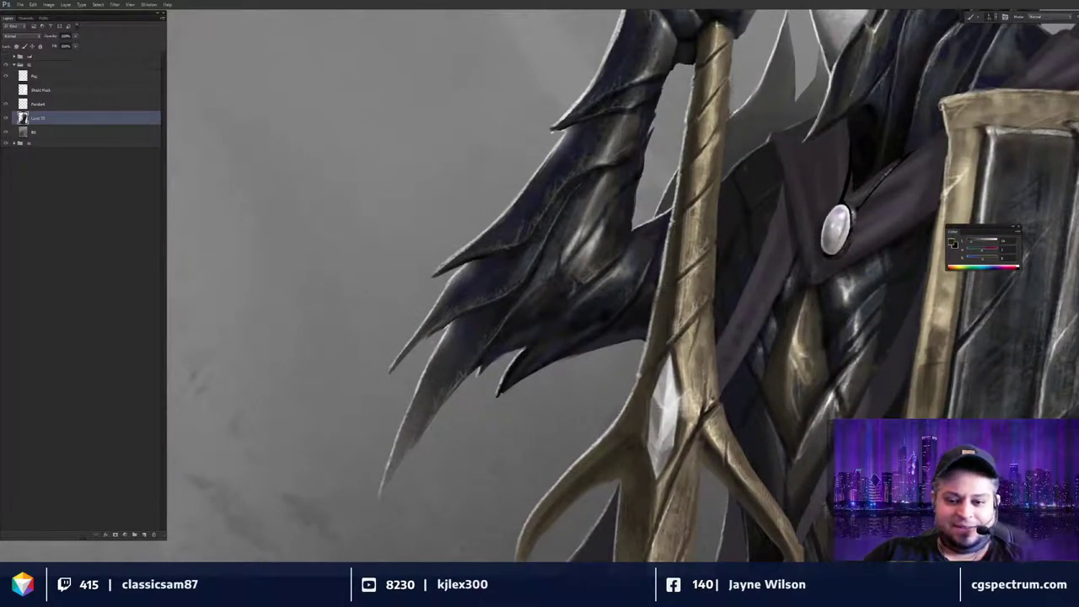
scroll(666, 253, down, 2)
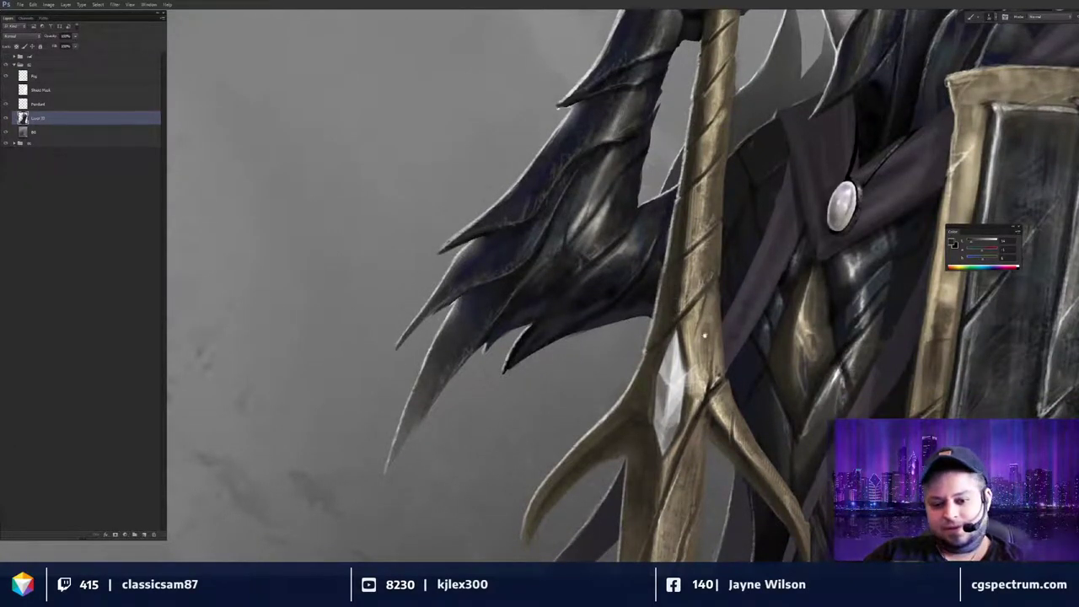
scroll(705, 336, down, 3)
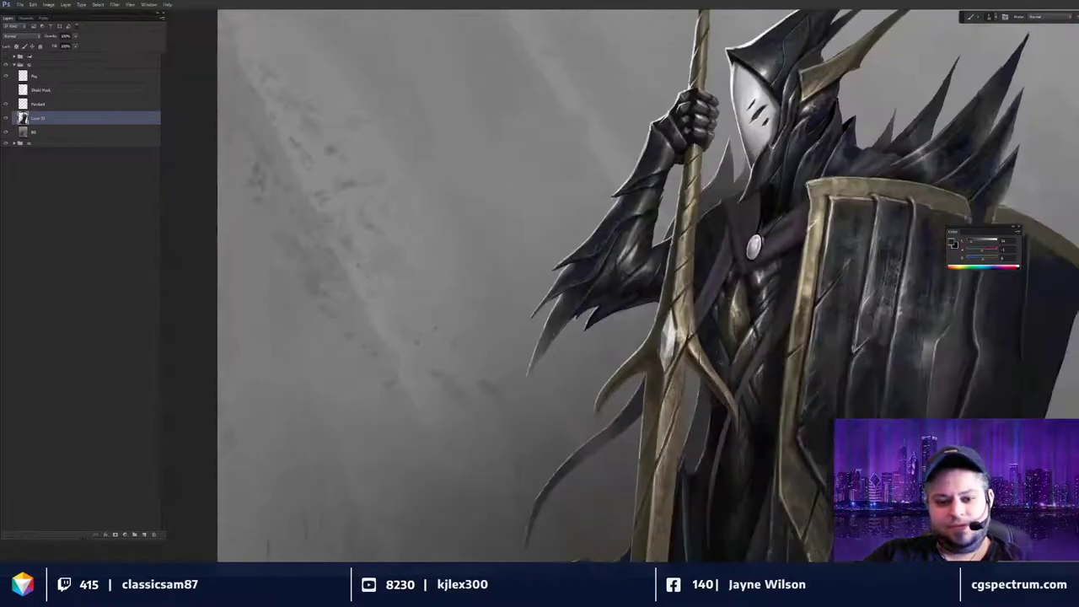
Touch up the shading on the raised arm's elbow armour with the Brush tool and a tone sampled from the artwork.
scroll(693, 291, up, 2)
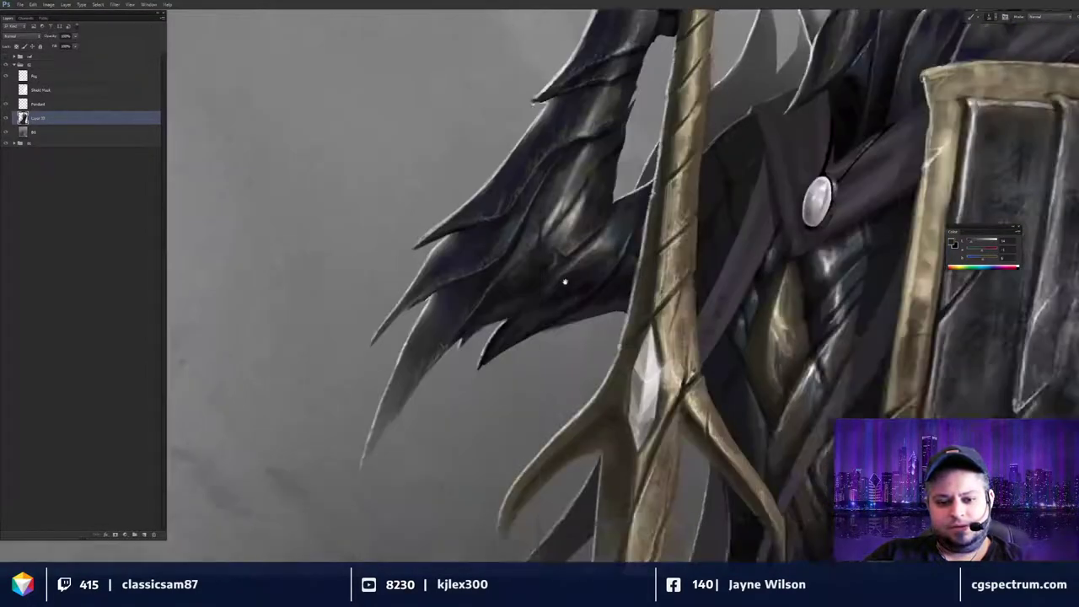
scroll(565, 281, down, 1)
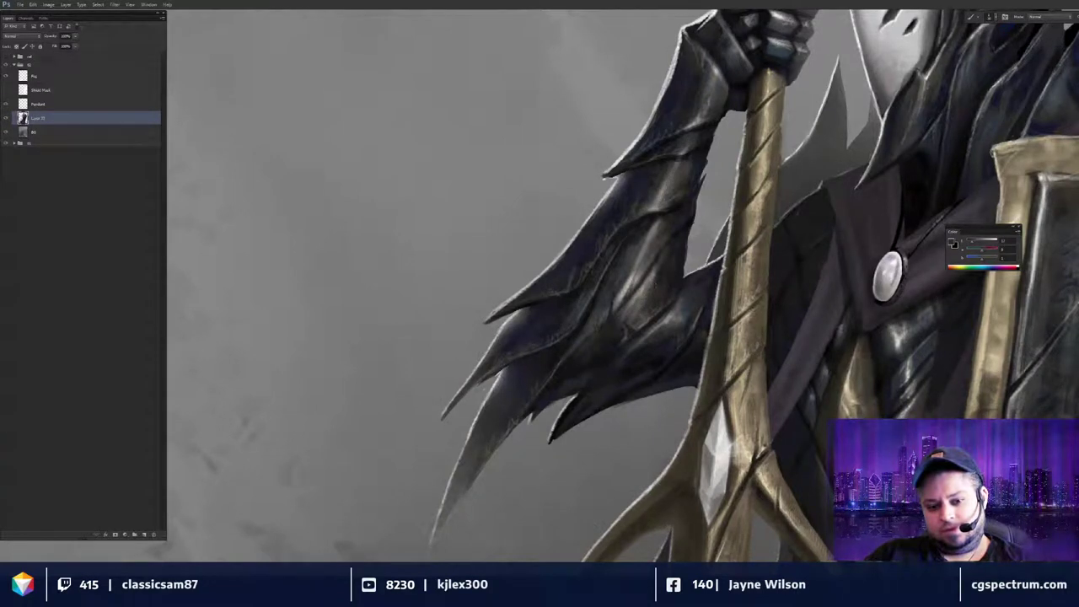
mouse_move(640, 271)
mouse_down()
mouse_move(620, 304)
mouse_move(627, 285)
mouse_up()
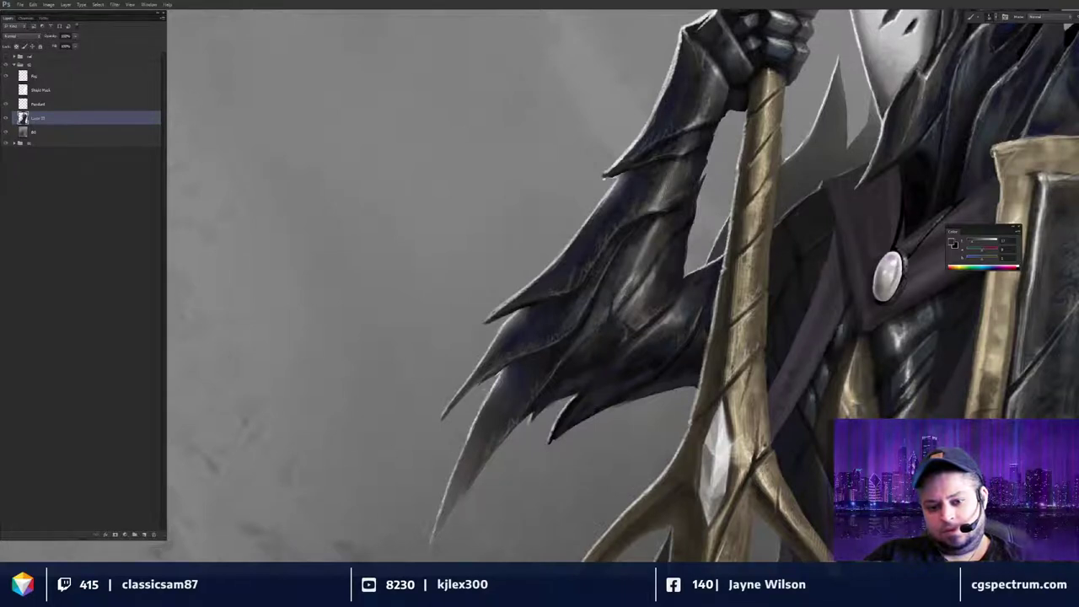
alt+click(671, 315)
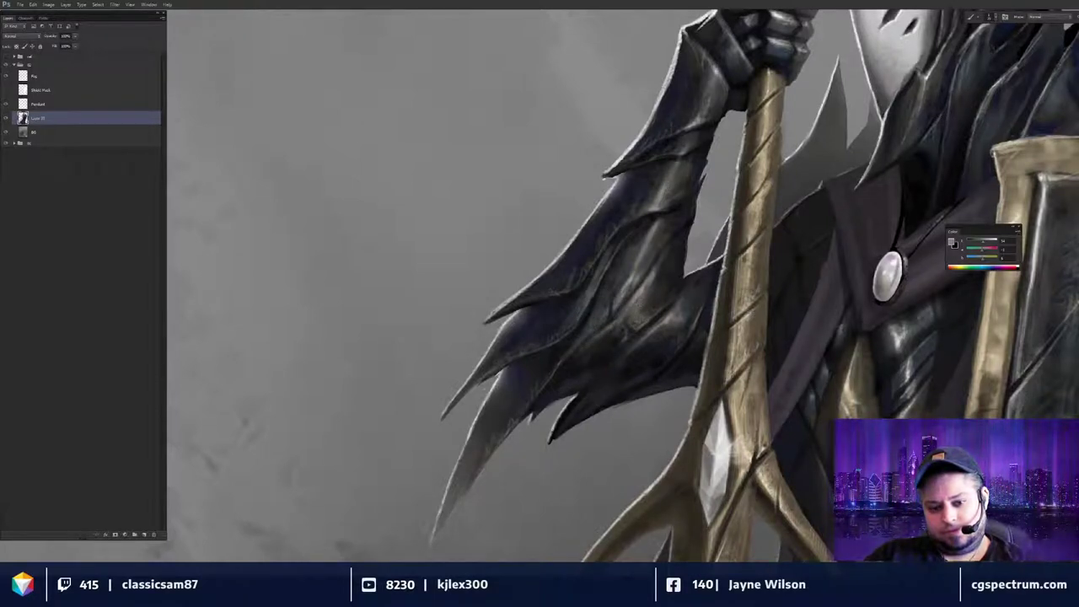
drag(676, 239, 662, 323)
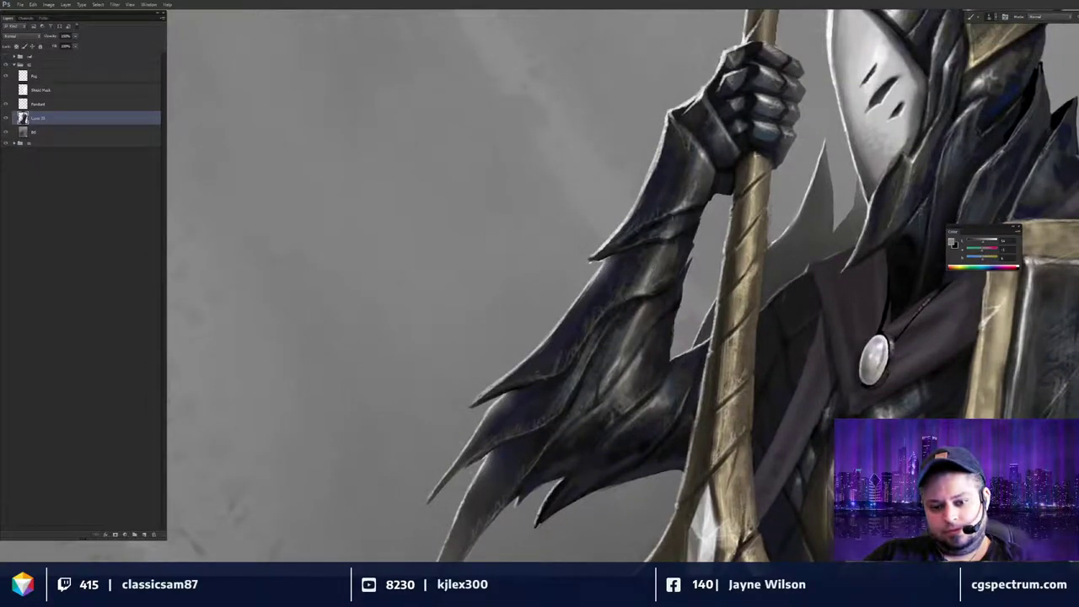
Refine the dark collar plates between the mask and shoulder cloth with a sampled dark tone, using the Brush tool.
key(ctrl+0)
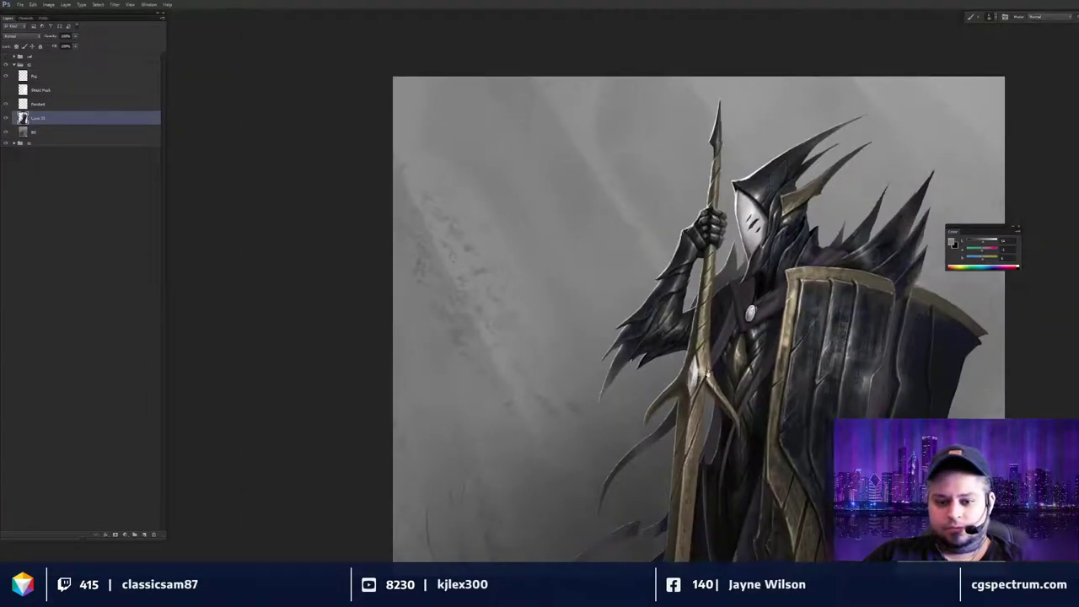
drag(754, 373, 676, 416)
key(ctrl+plus)
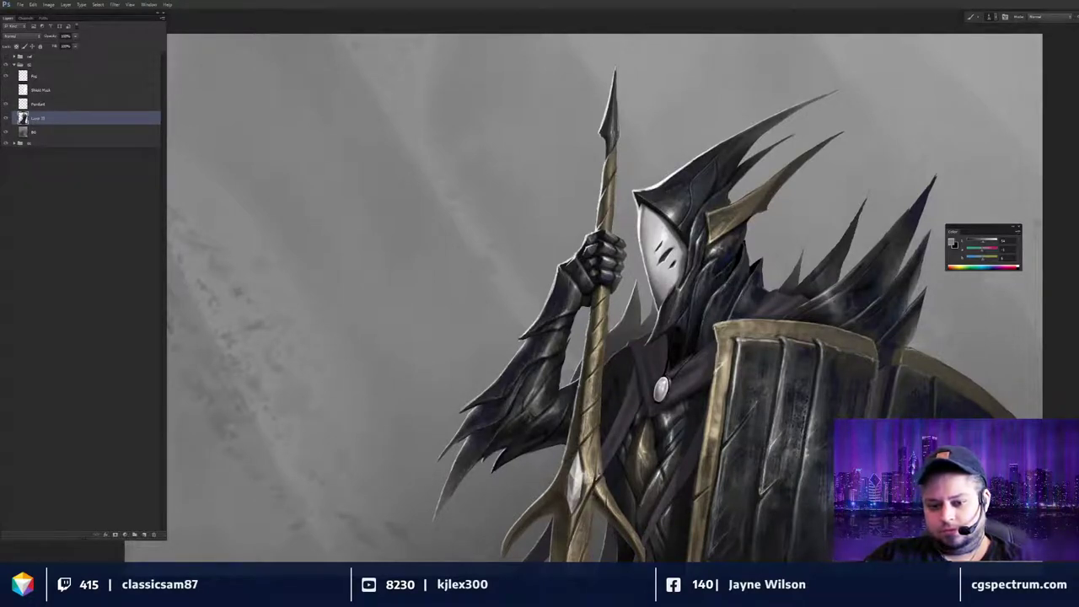
drag(761, 317, 690, 337)
drag(691, 312, 713, 307)
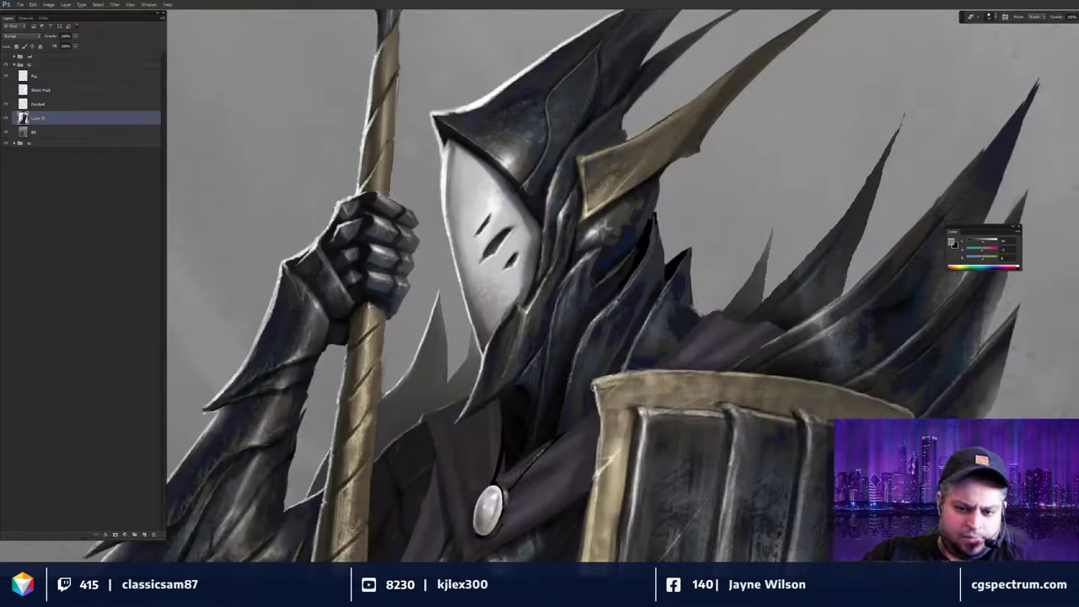
key(b)
alt+click(697, 314)
drag(695, 312, 689, 301)
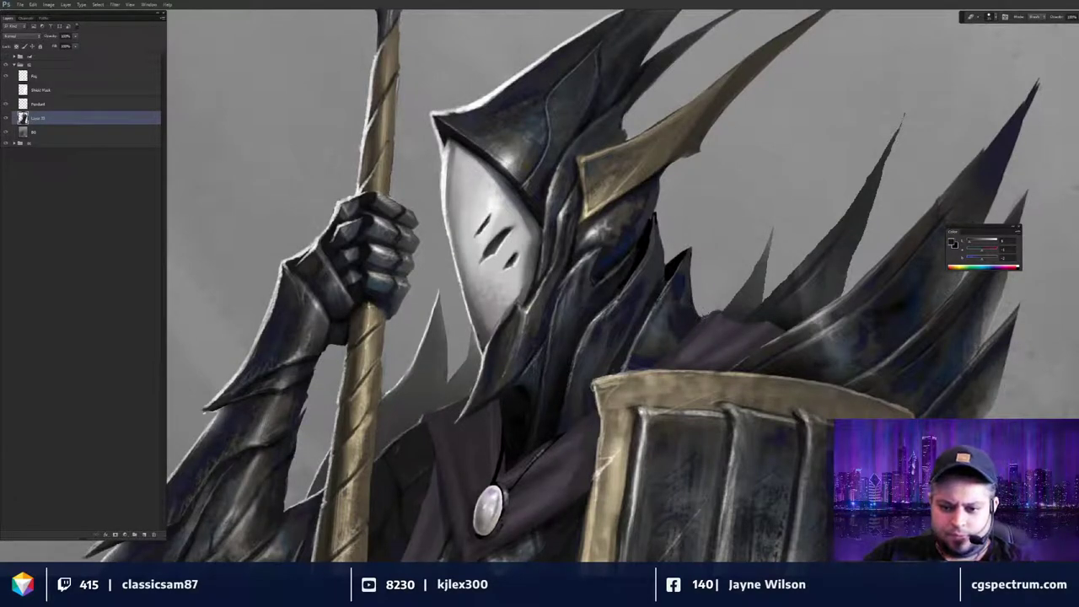
scroll(682, 316, up, 1)
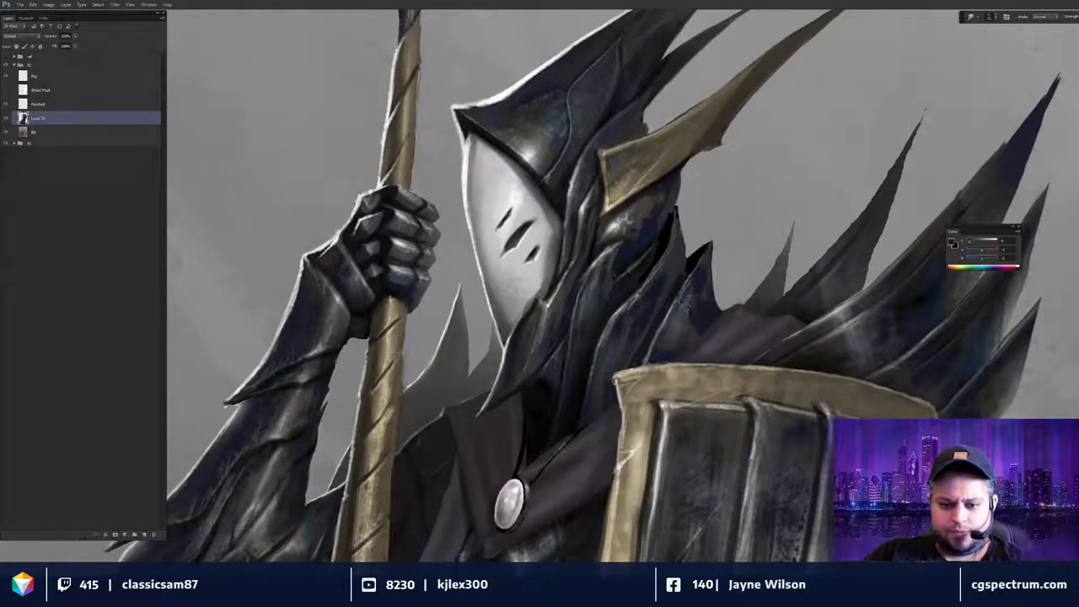
key(b)
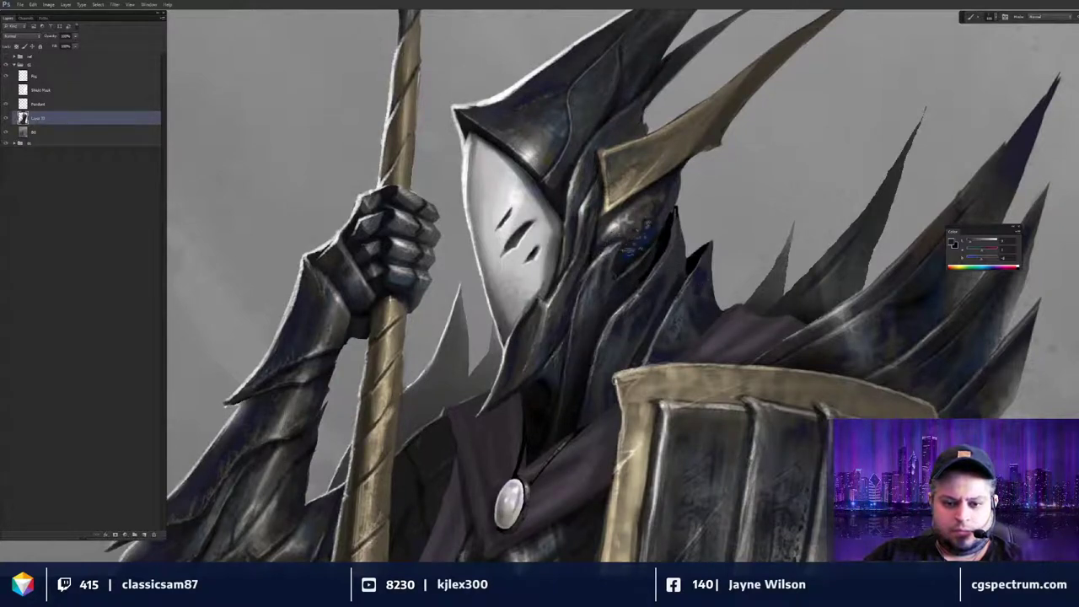
Examine the helmet, spear and shield up close and check how the whole figure reads from farther out.
drag(589, 246, 662, 173)
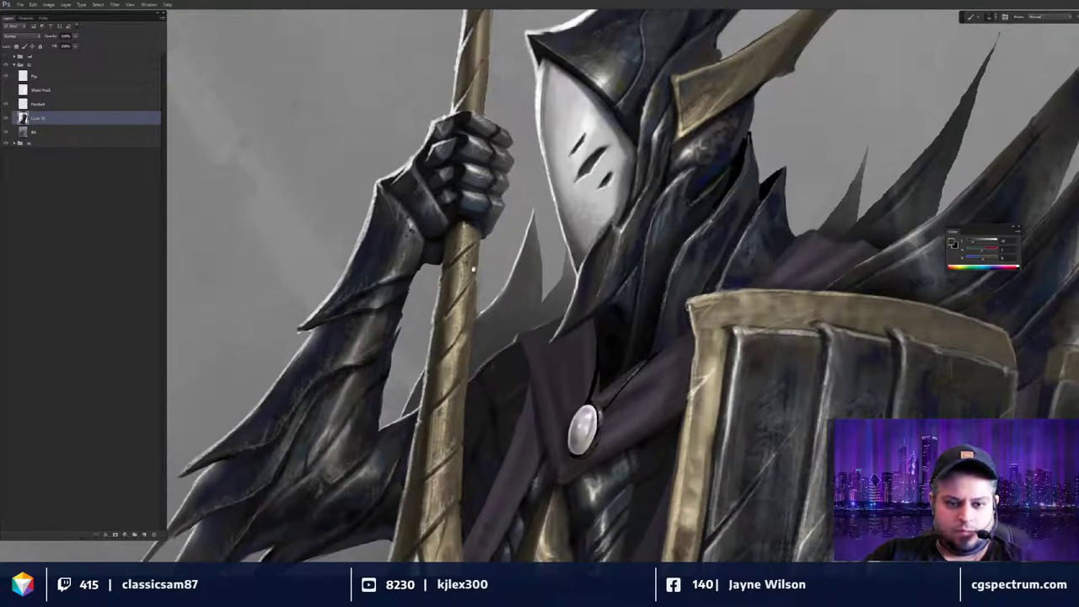
scroll(473, 268, up, 5)
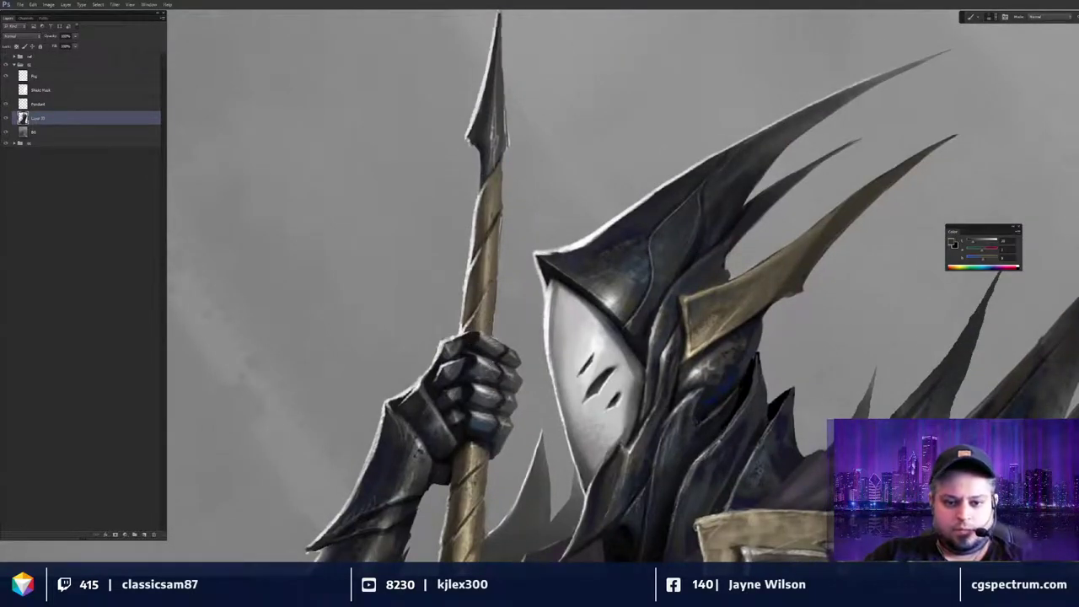
key(ctrl+minus)
key(ctrl+minus)
drag(696, 375, 697, 378)
scroll(696, 377, up, 1)
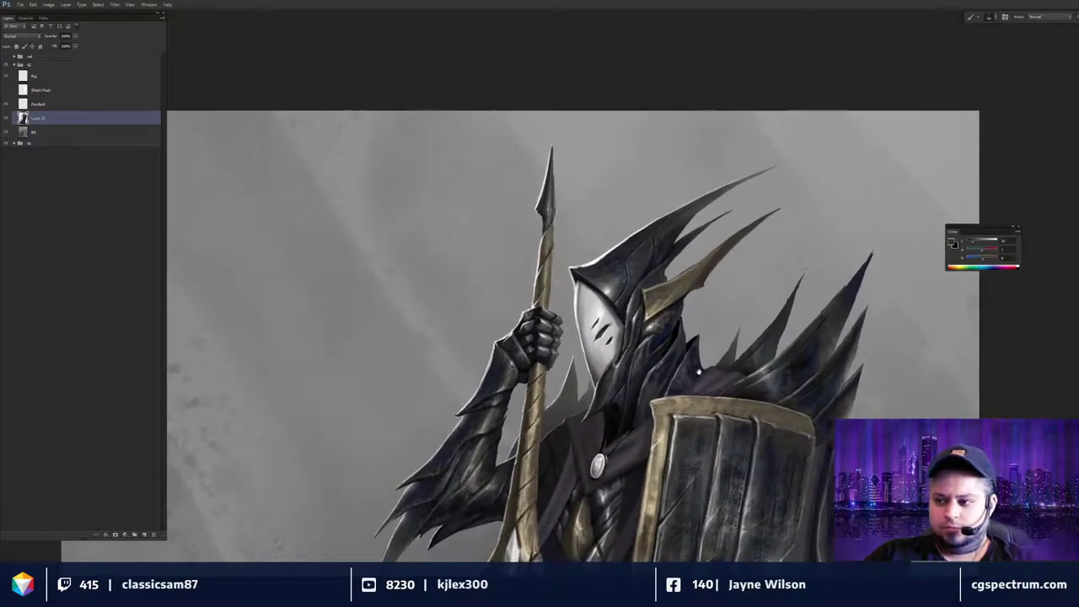
scroll(708, 351, down, 2)
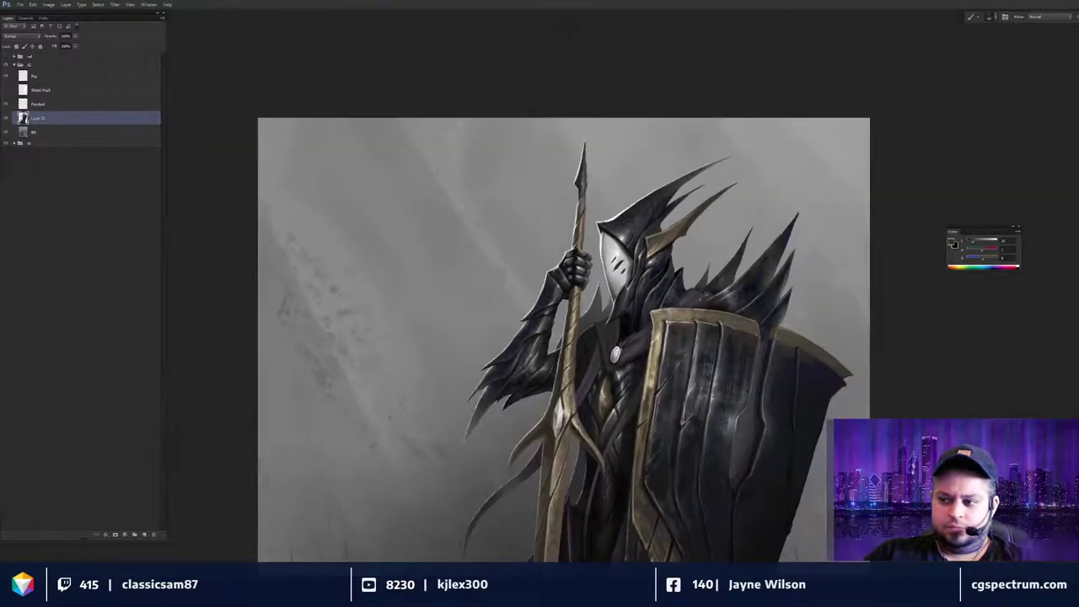
drag(711, 351, 699, 332)
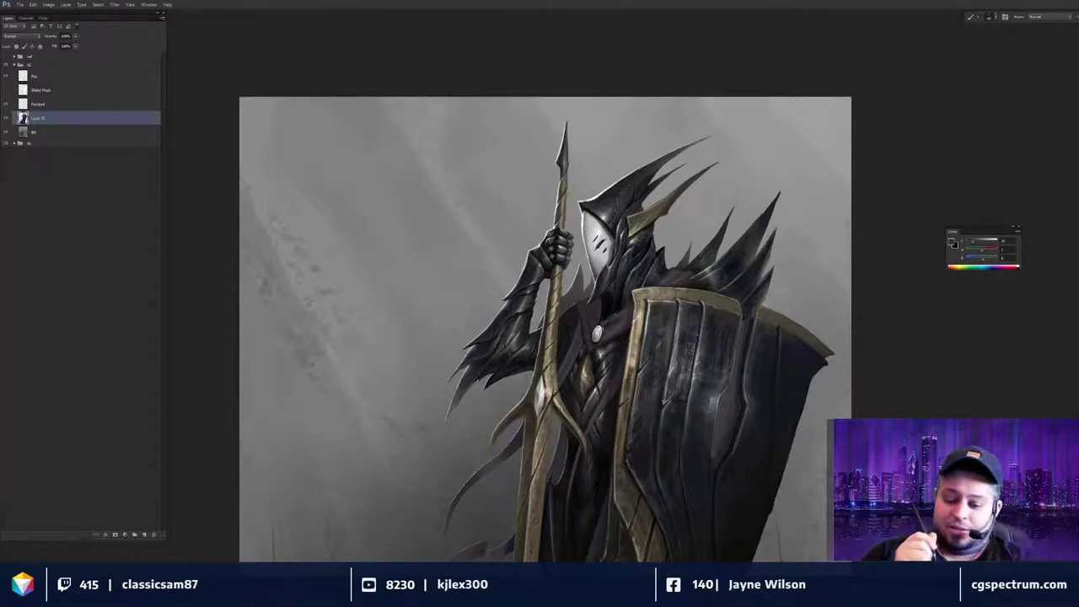
key(ctrl+plus)
drag(675, 306, 705, 329)
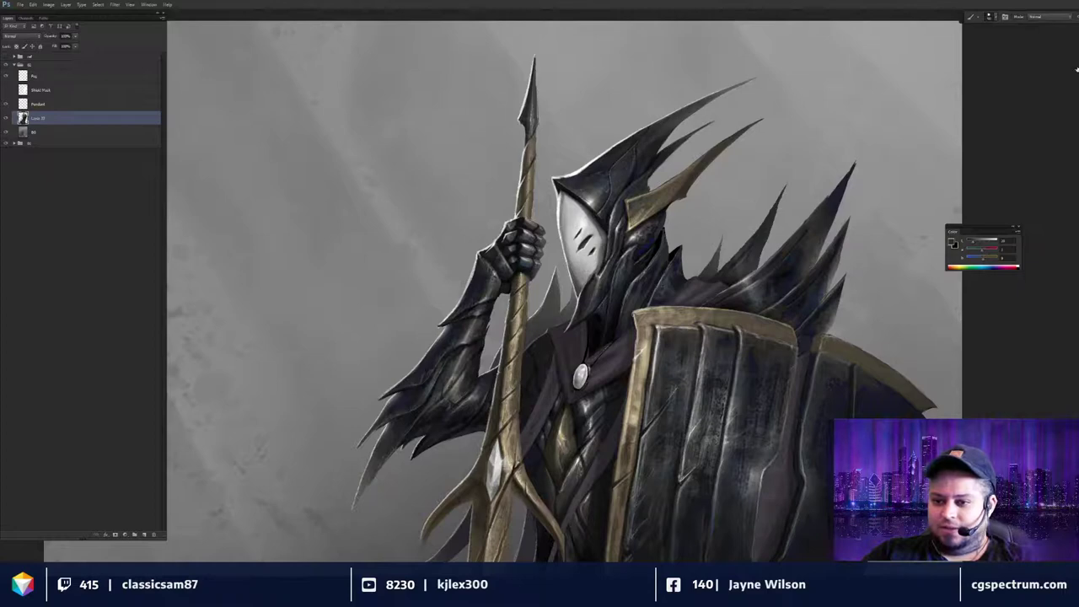
Shorten and sharpen the tip of the middle shoulder spike behind the shield with the Eraser tool.
scroll(724, 297, up, 4)
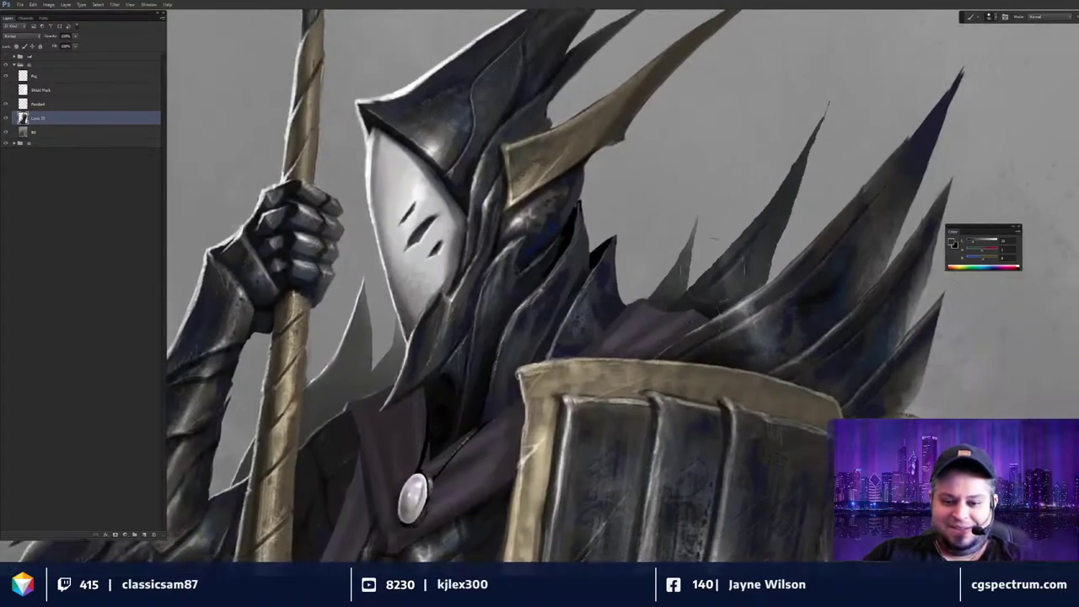
key(e)
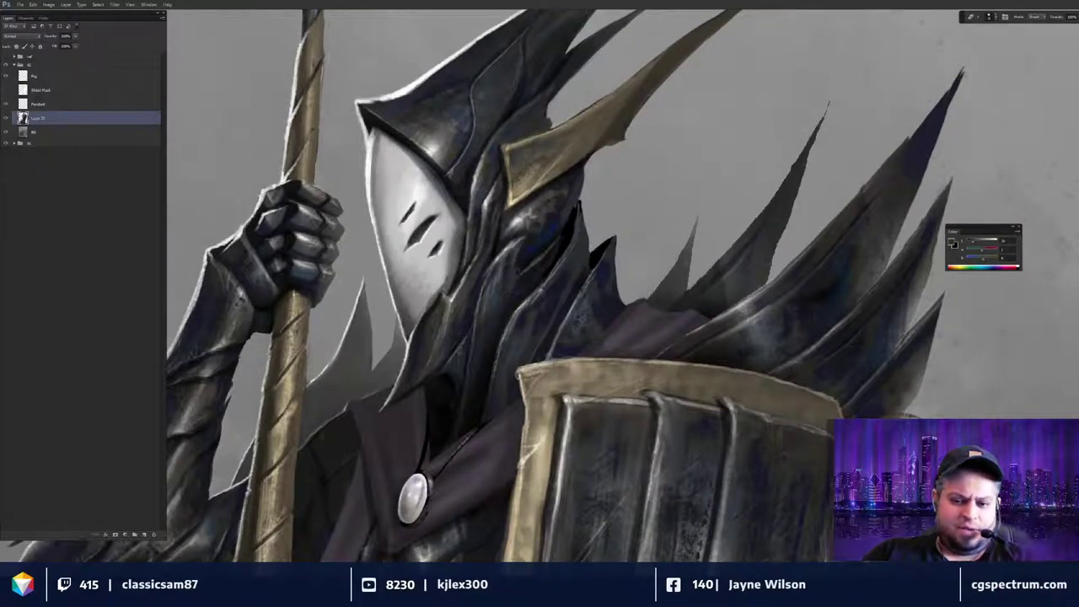
drag(770, 207, 759, 253)
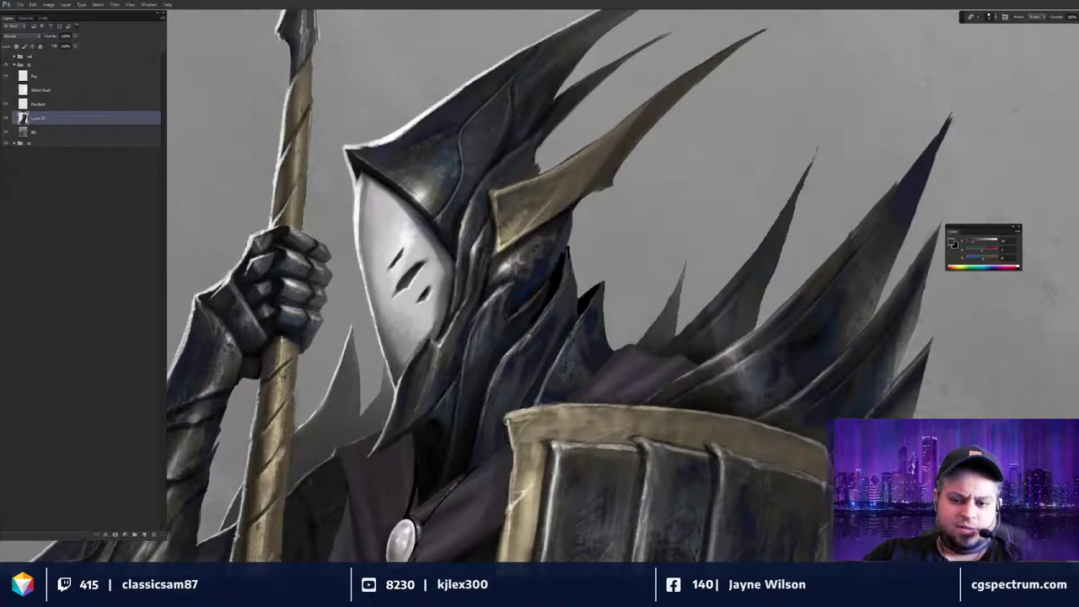
drag(590, 253, 580, 272)
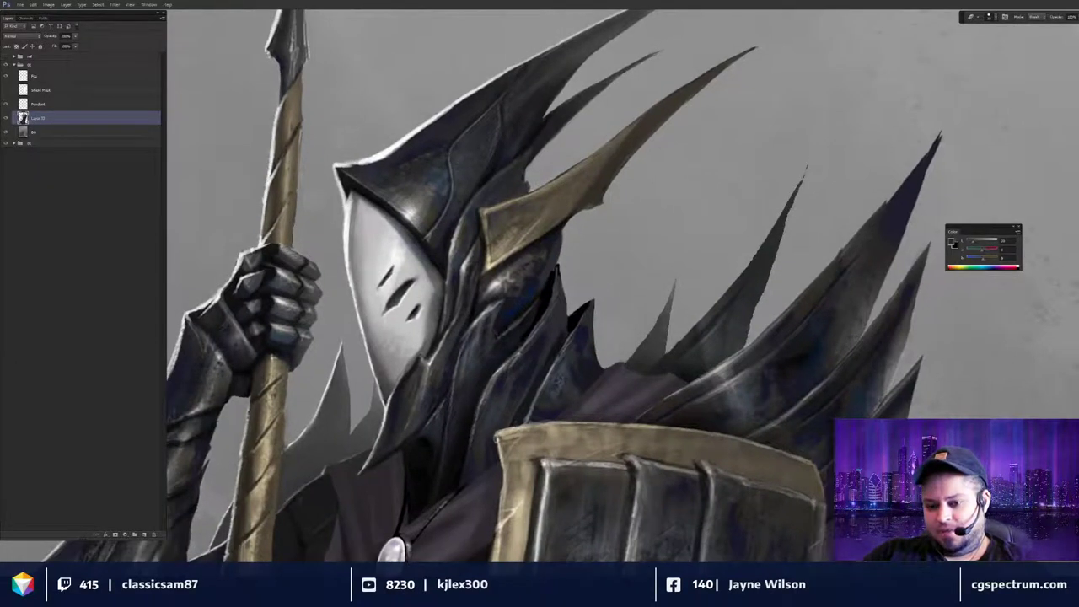
drag(805, 172, 791, 209)
Repaint the middle shoulder spike's surface with dark tones sampled from it, using a smaller brush.
key(b)
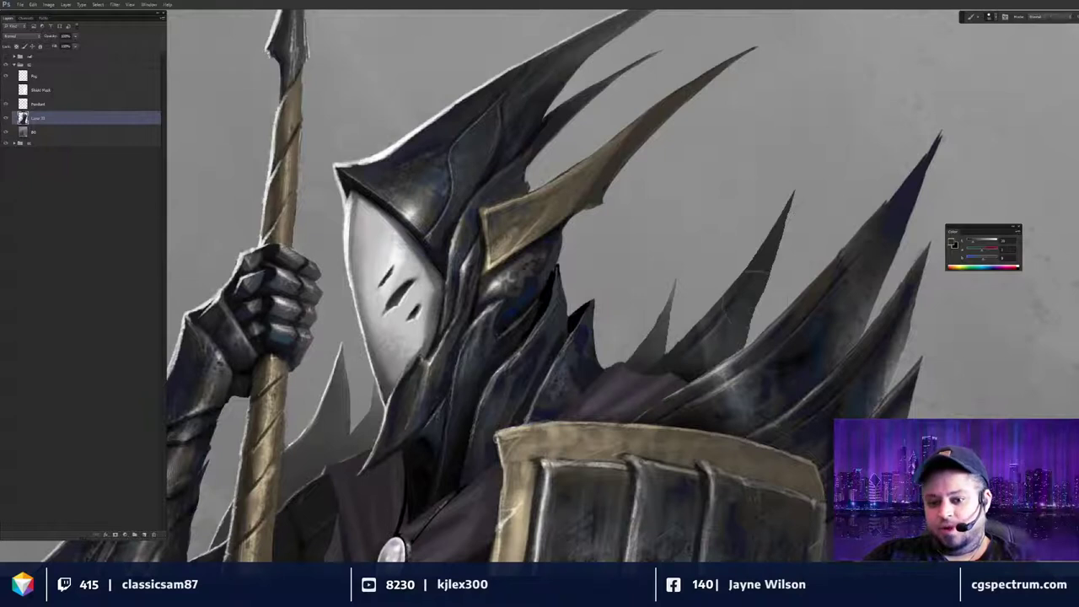
alt+click(756, 272)
alt+click(752, 307)
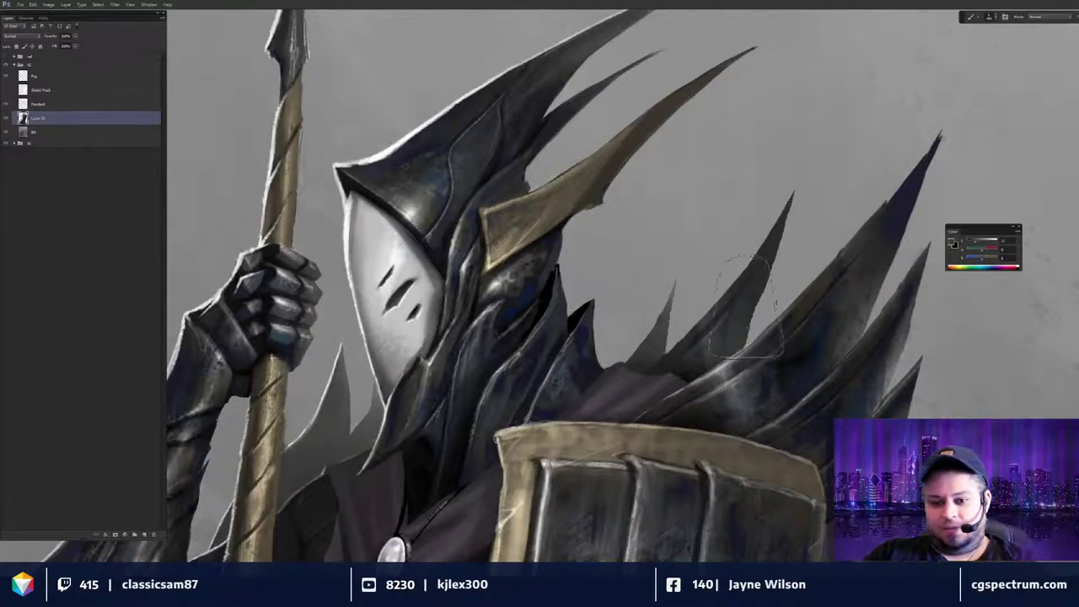
key(bracketleft)
drag(756, 299, 751, 310)
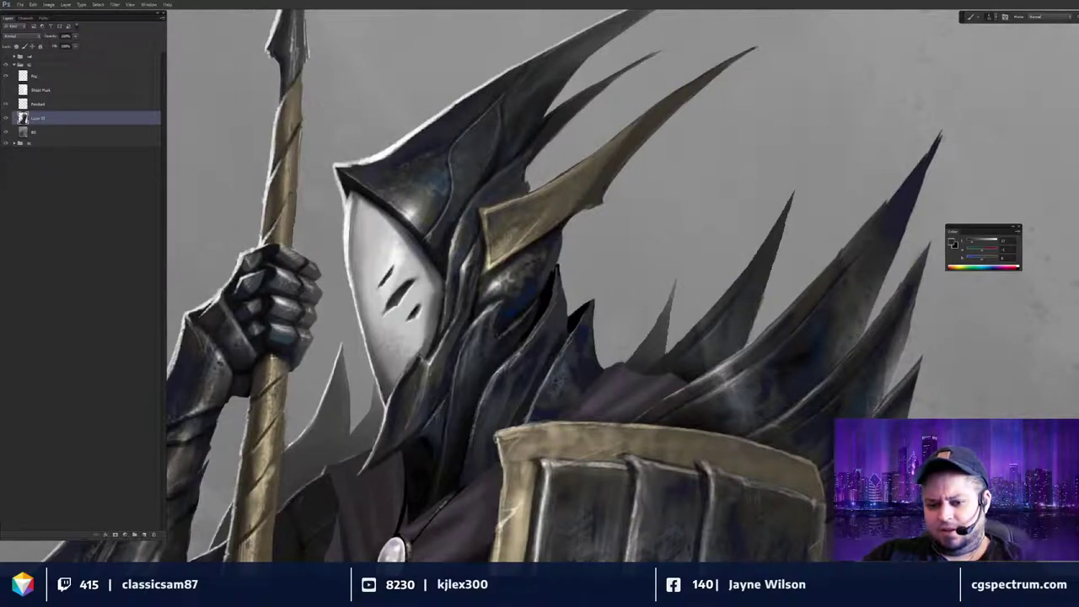
Clean up the middle shoulder spike's edge and trim the tallest spike's tip with the Eraser tool.
key(e)
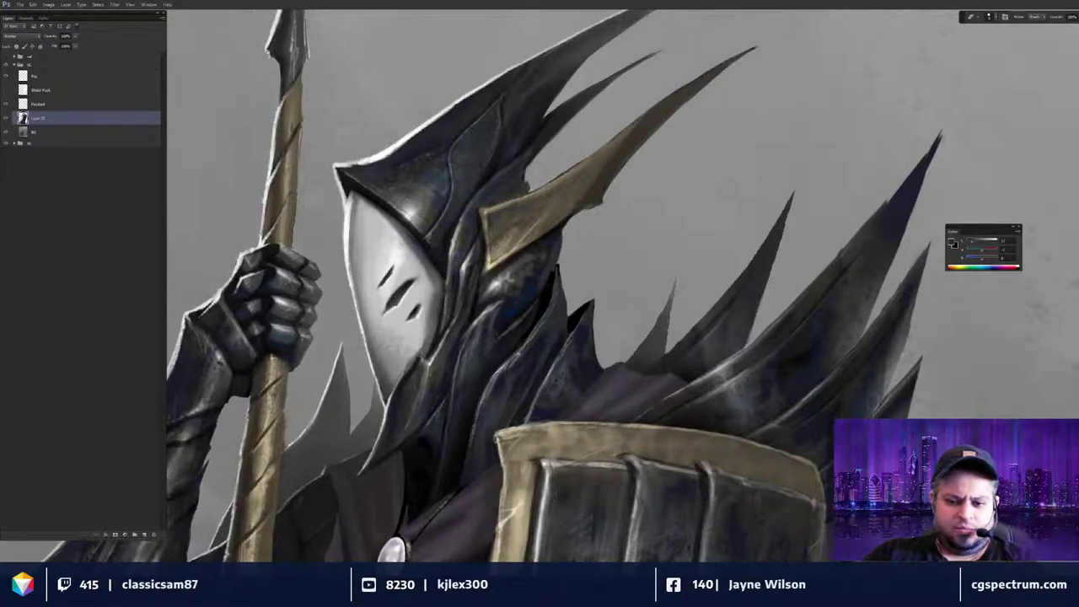
drag(771, 299, 769, 296)
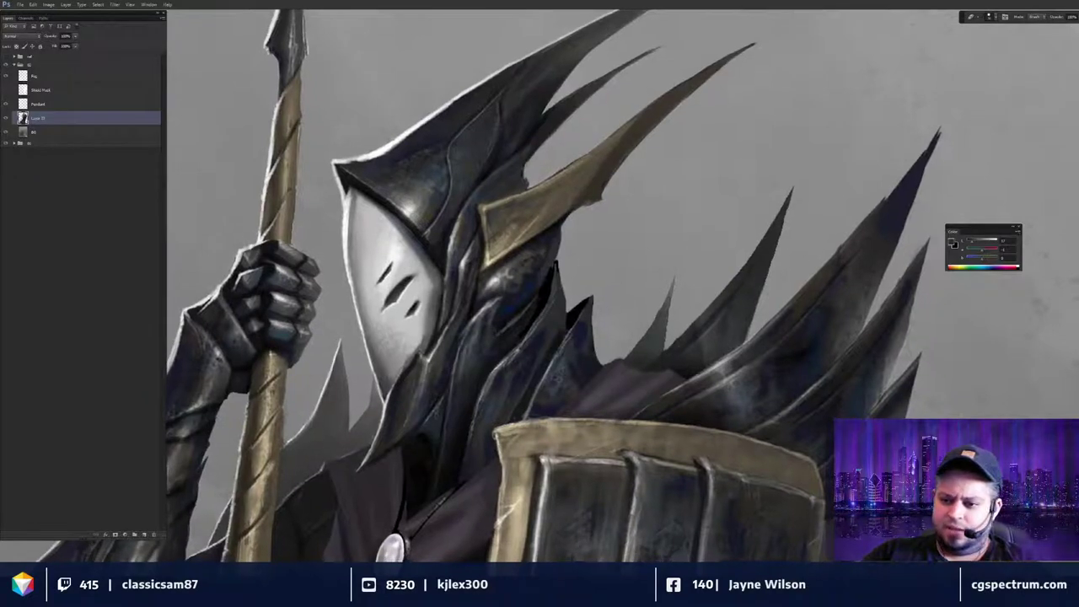
drag(940, 129, 932, 156)
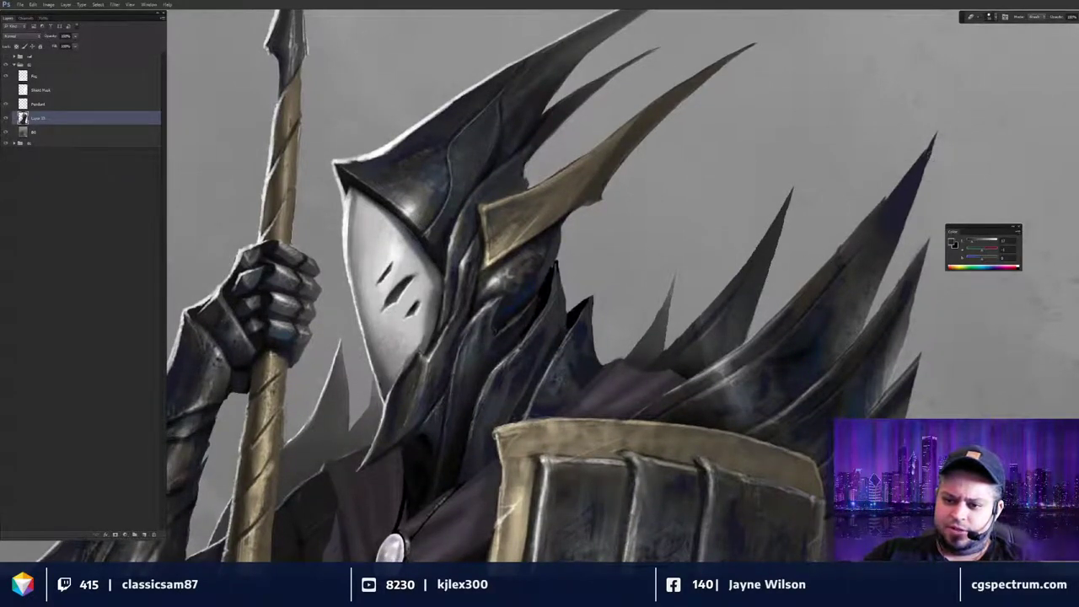
Examine the full composition, from the helmet and spikes down to the cloak and the misty ground.
key(ctrl+0)
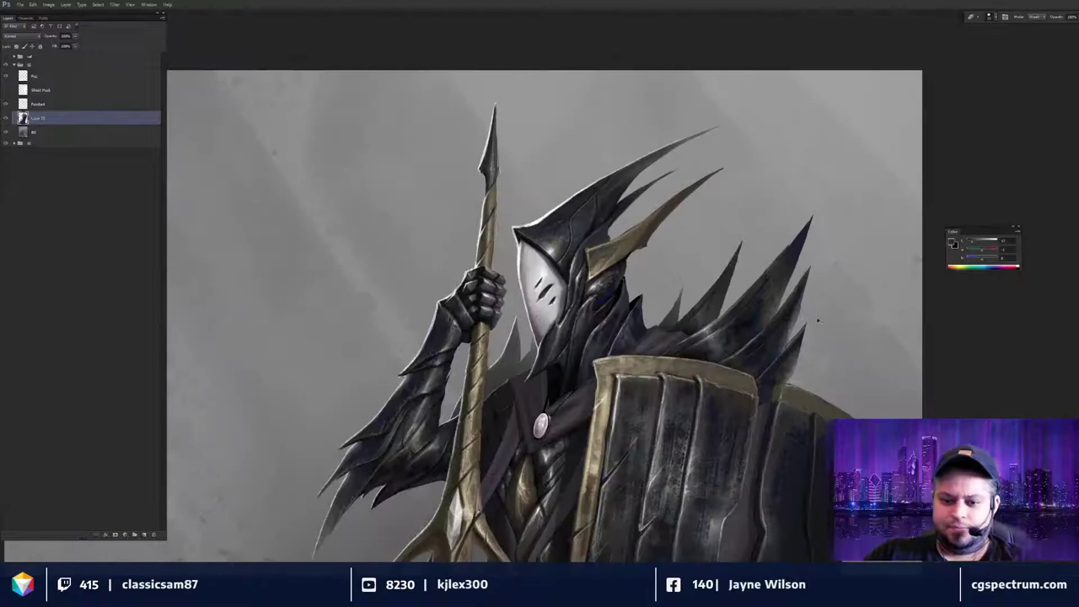
drag(742, 366, 763, 309)
key(ctrl+minus)
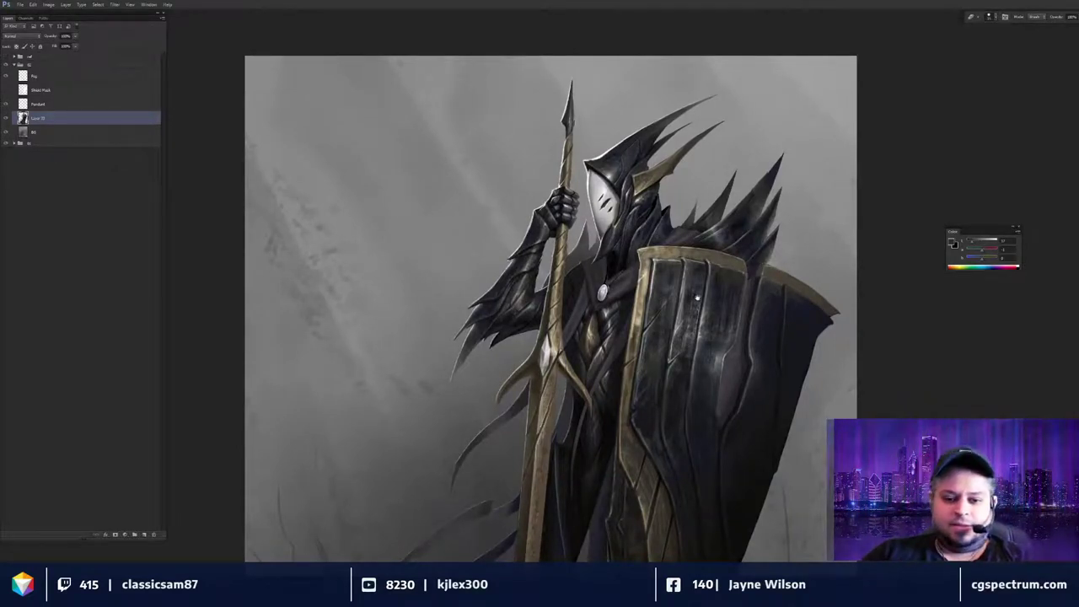
drag(712, 288, 720, 282)
drag(705, 400, 703, 393)
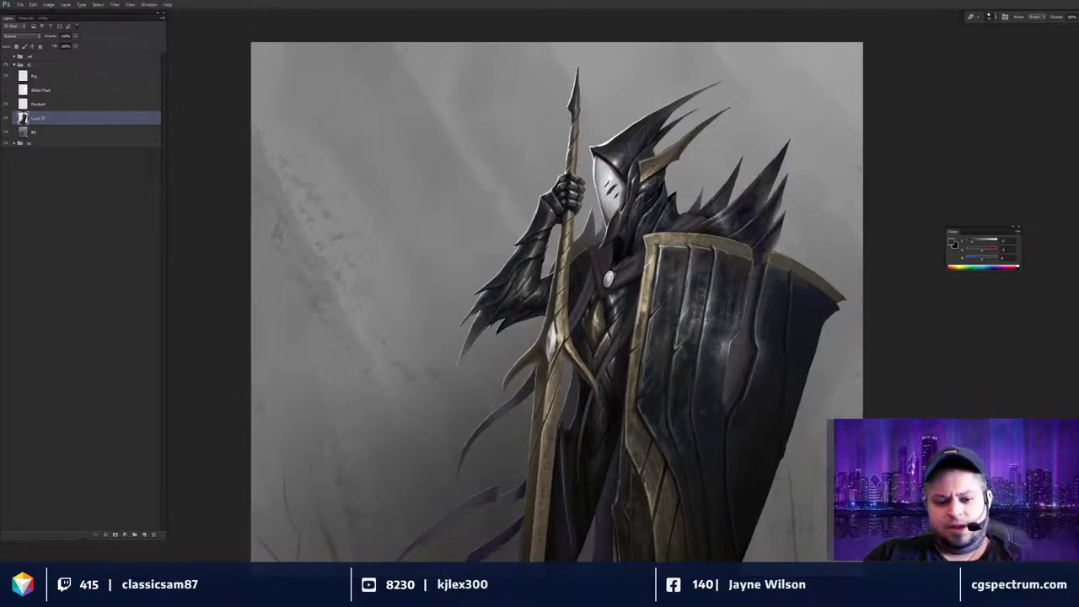
key(ctrl+minus)
drag(722, 469, 710, 395)
scroll(711, 396, down, 2)
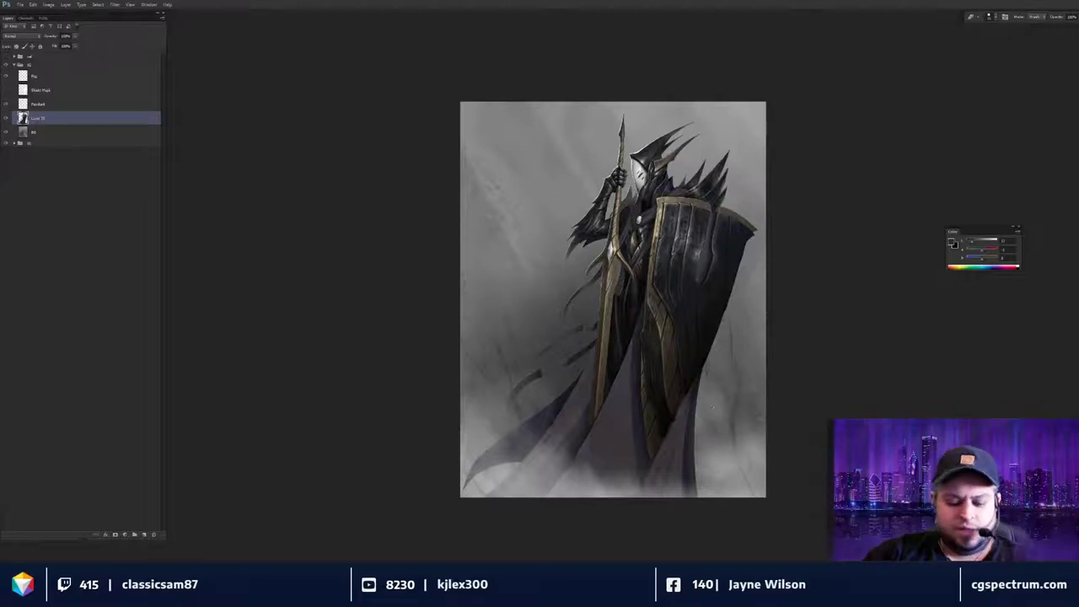
mouse_move(717, 312)
mouse_down()
mouse_move(742, 368)
mouse_move(719, 343)
mouse_up()
key(ctrl+plus)
key(ctrl+plus)
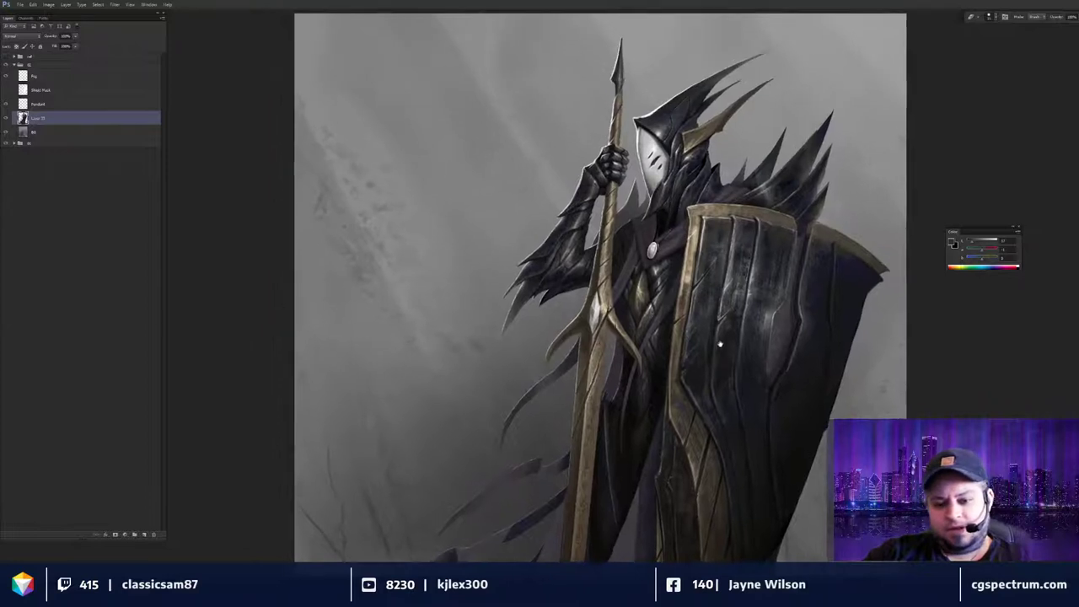
Darken the upper part of the shield's far panel below the golden rim with a sampled tone, using the Brush tool.
key(b)
drag(775, 307, 759, 296)
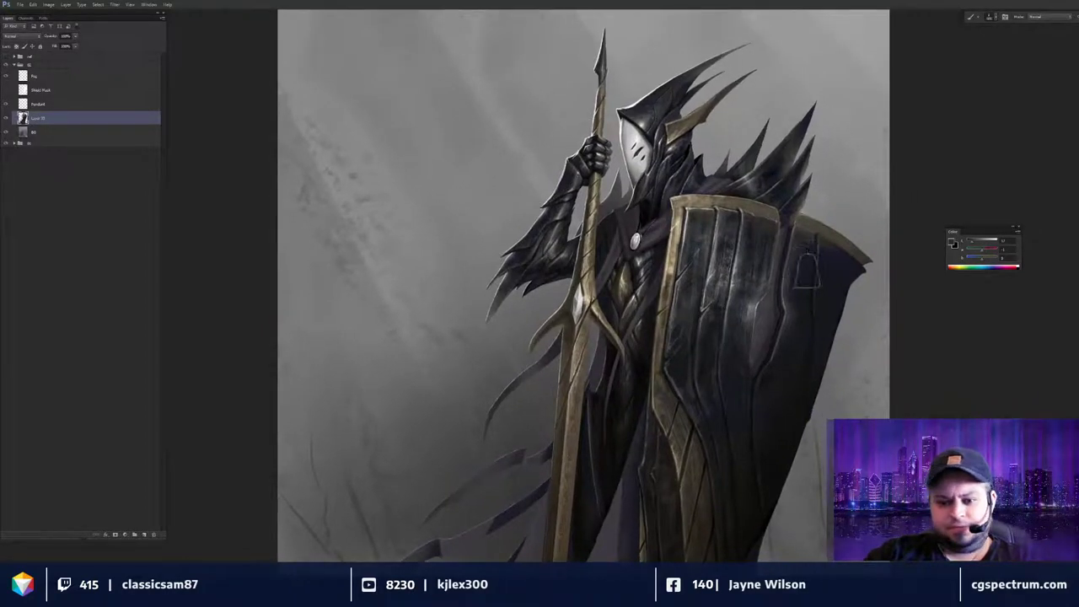
scroll(823, 273, up, 1)
alt+click(783, 267)
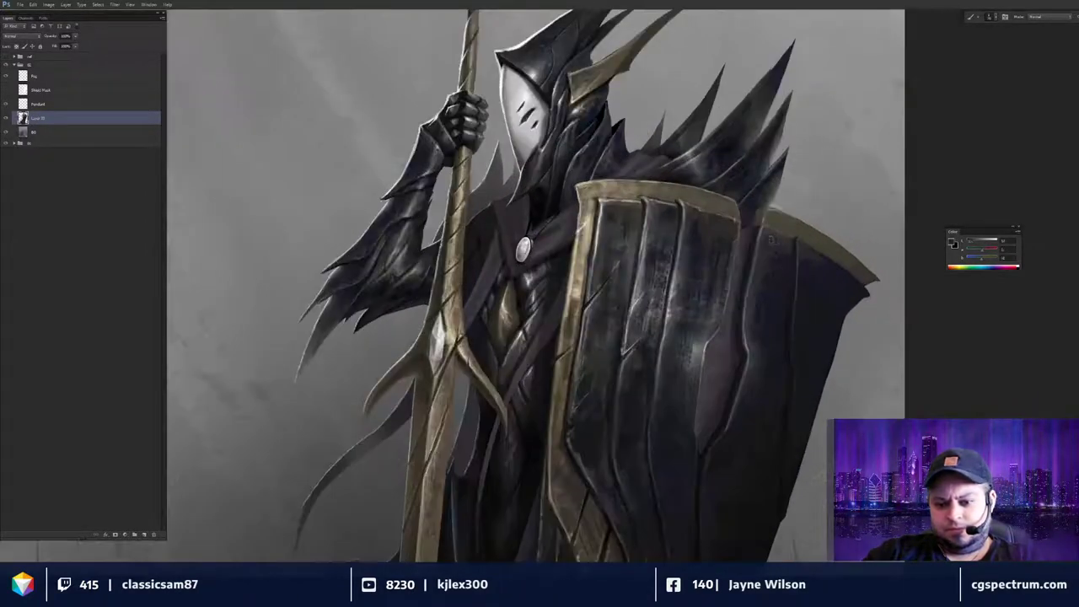
drag(776, 246, 769, 236)
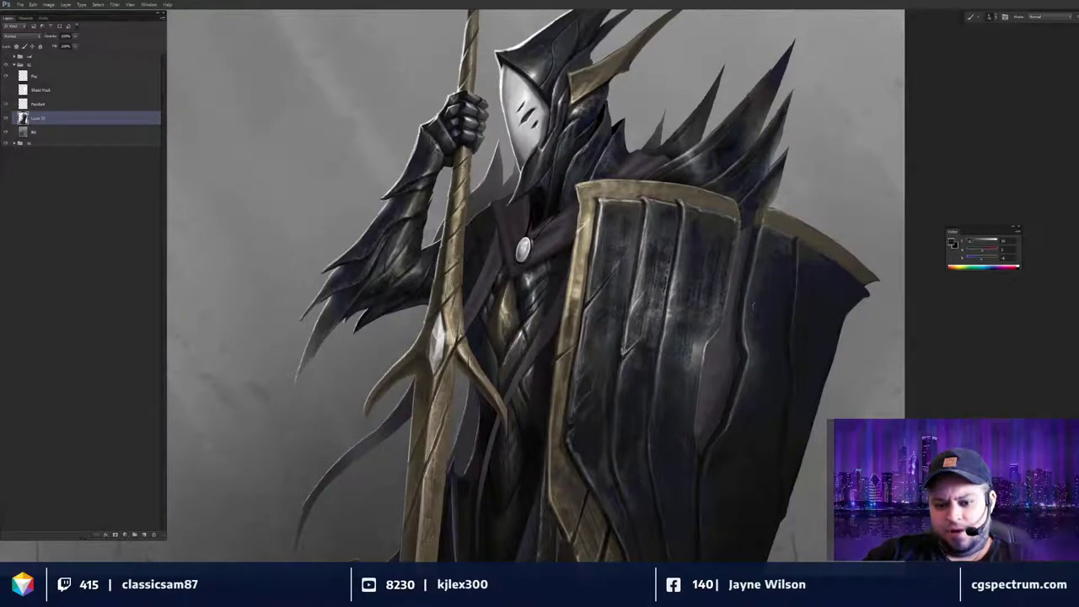
Retouch the upper part of the shield's panels below the golden rim with dark tones sampled from the shield.
drag(649, 332, 685, 344)
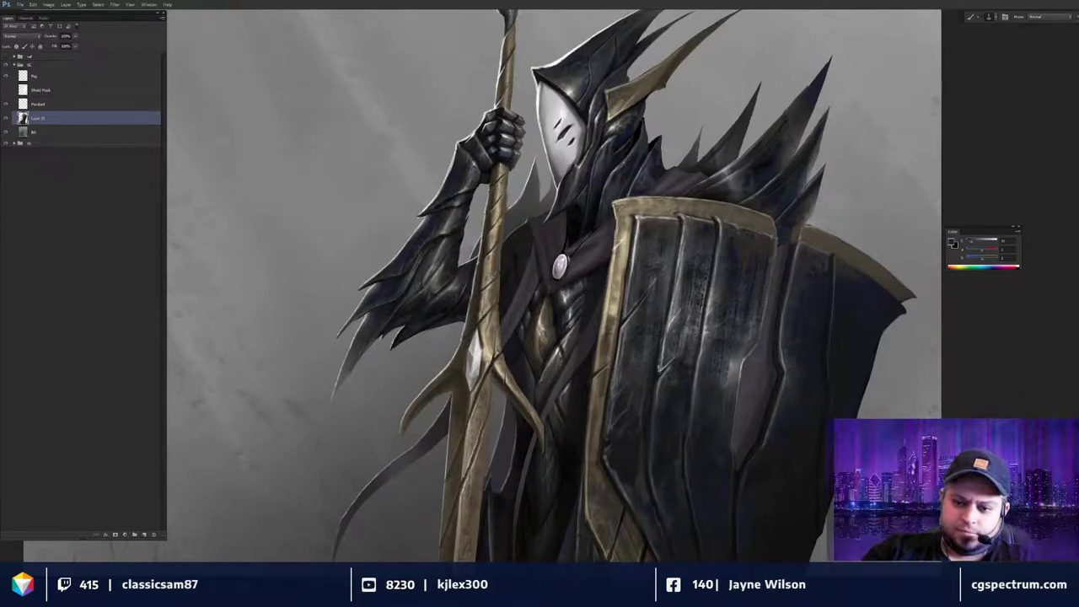
alt+click(744, 246)
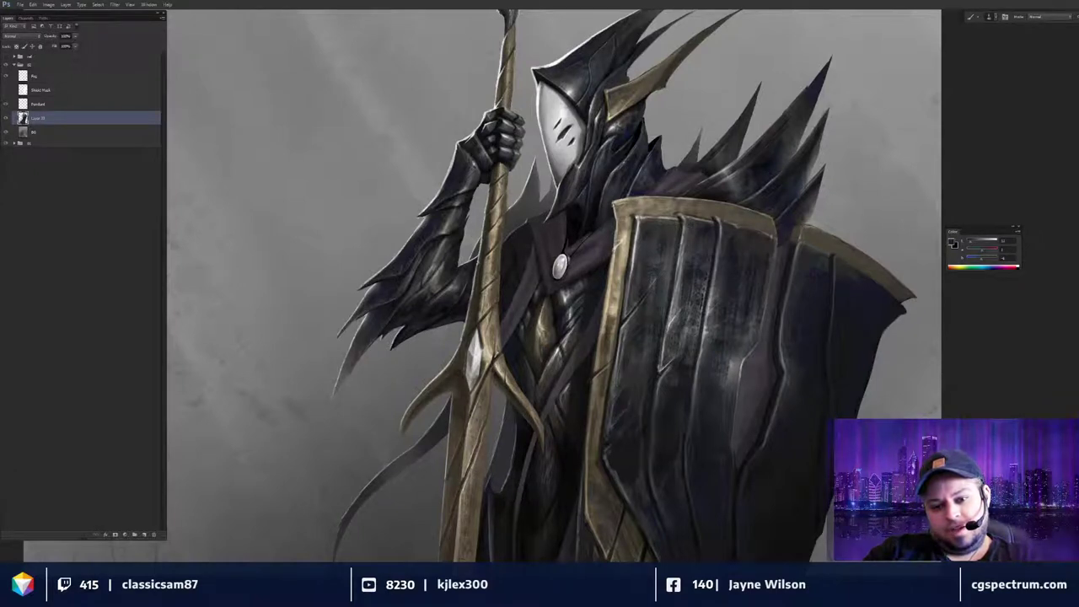
alt+click(692, 250)
drag(692, 251, 681, 241)
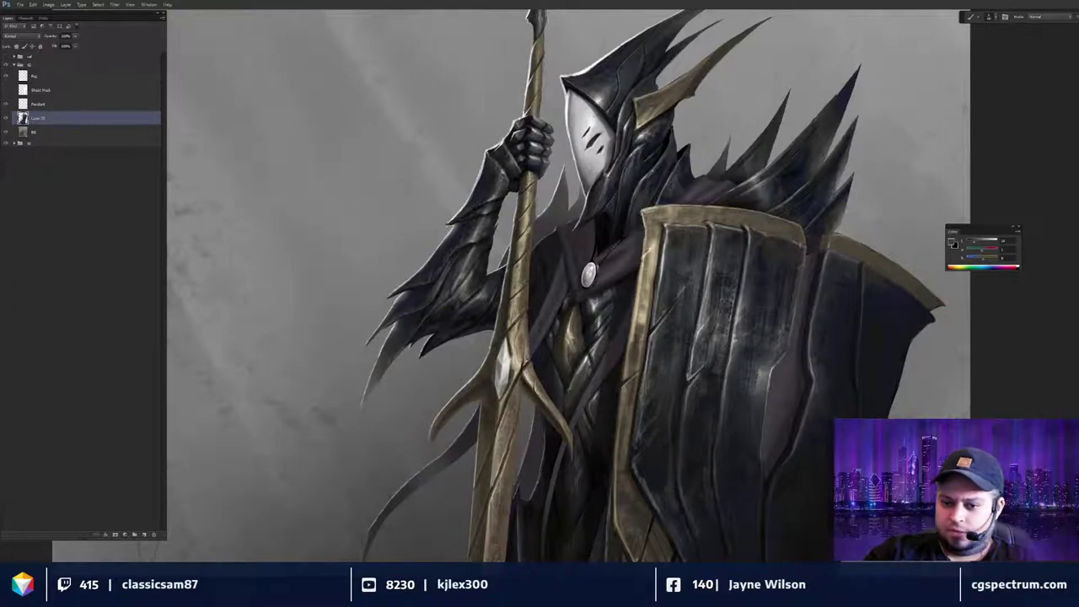
drag(811, 237, 764, 250)
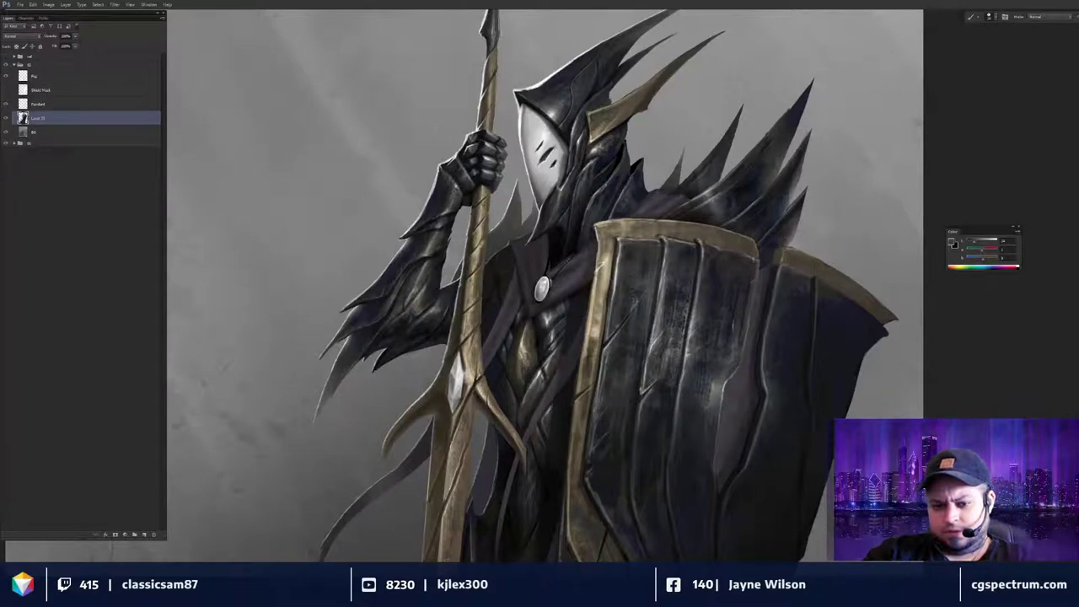
Examine the figure from the helmet and shield down to the cloak tails, both up close and as a whole composition.
scroll(590, 472, down, 5)
scroll(645, 258, down, 3)
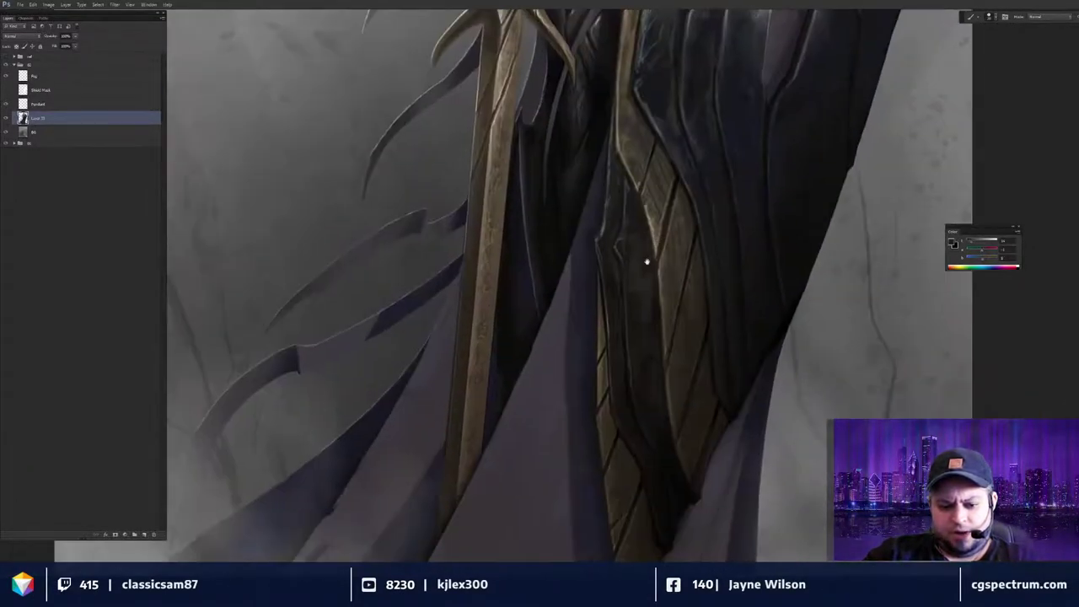
scroll(714, 458, up, 8)
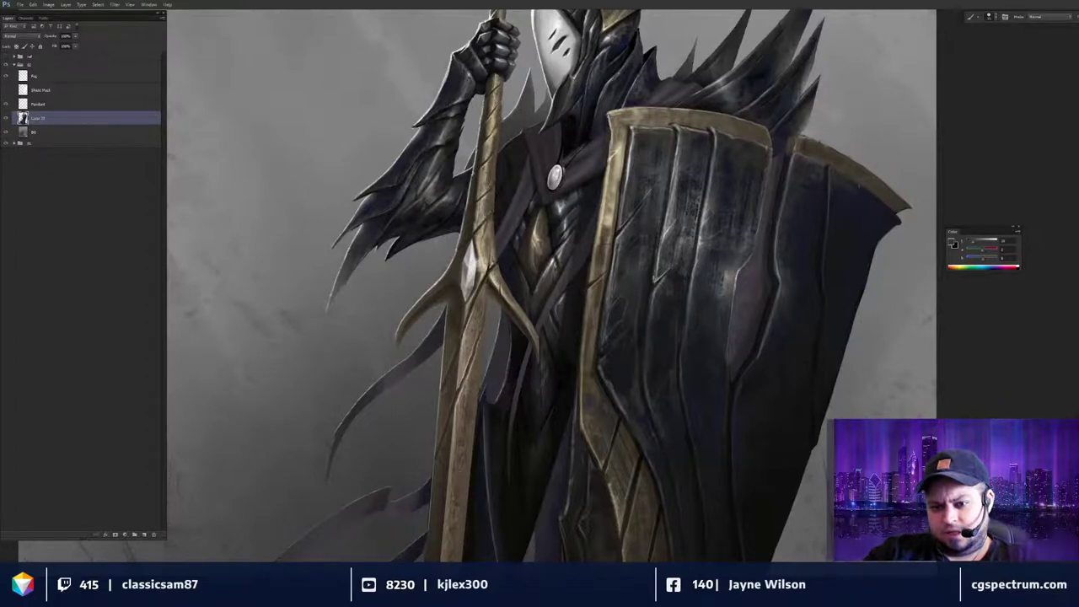
key(ctrl+0)
key(ctrl+plus)
key(ctrl+plus)
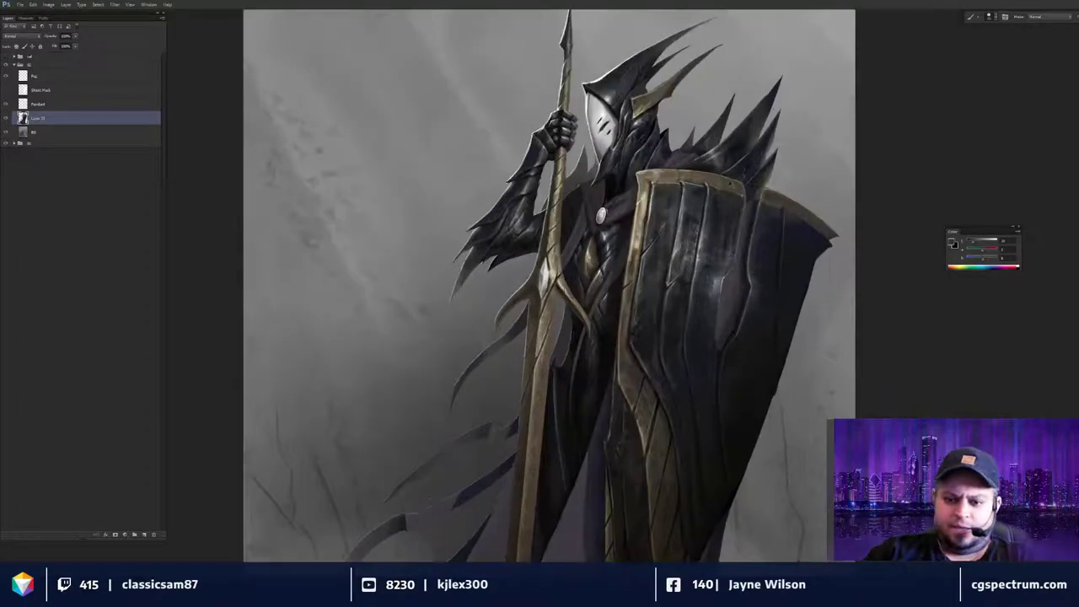
drag(731, 186, 739, 213)
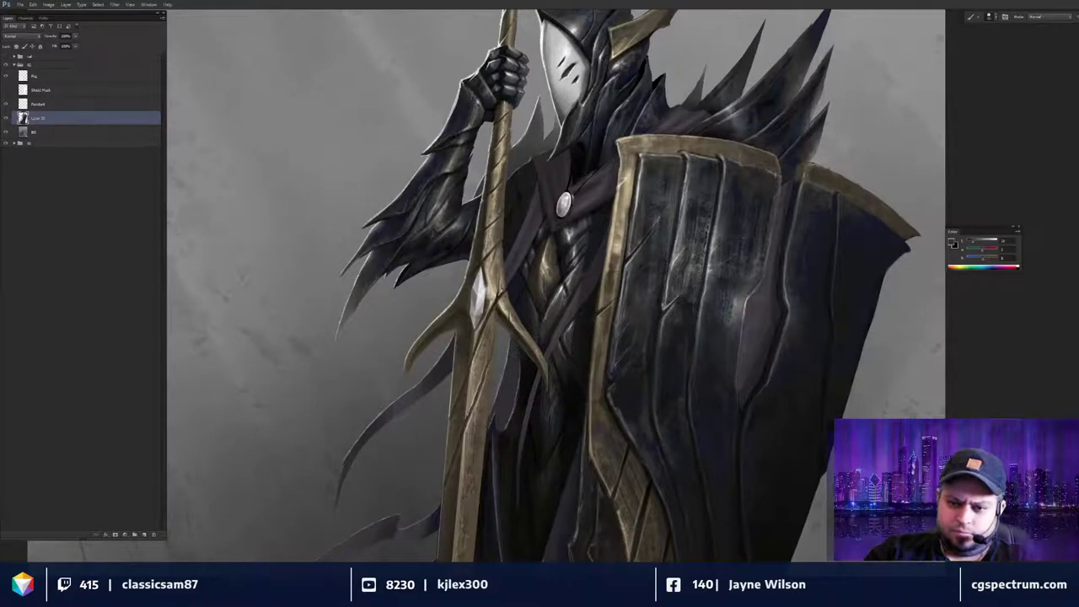
key(ctrl+minus)
key(ctrl+minus)
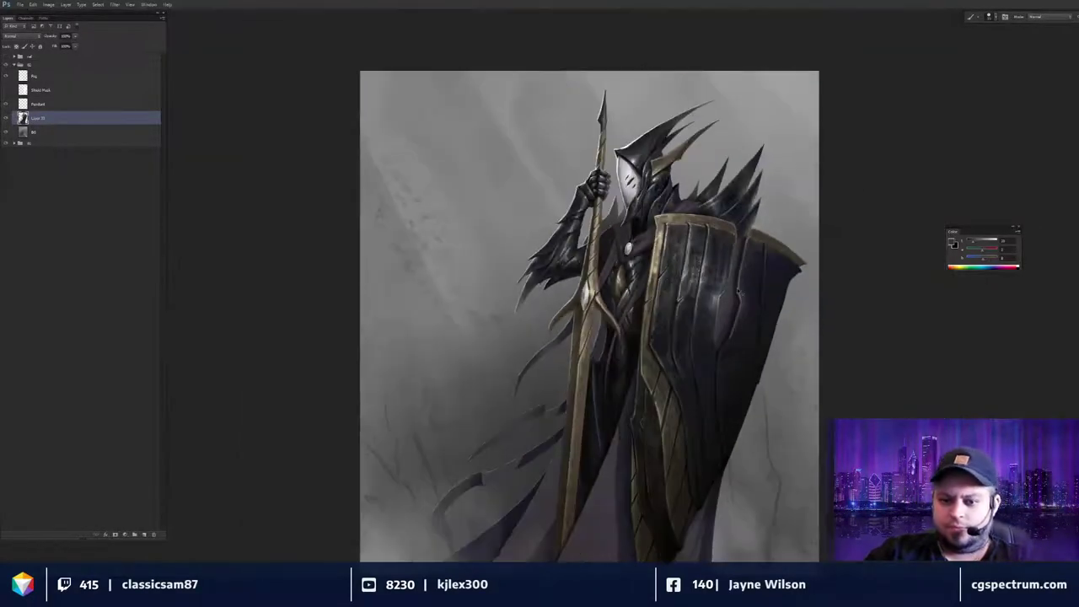
drag(667, 461, 672, 455)
key(ctrl+minus)
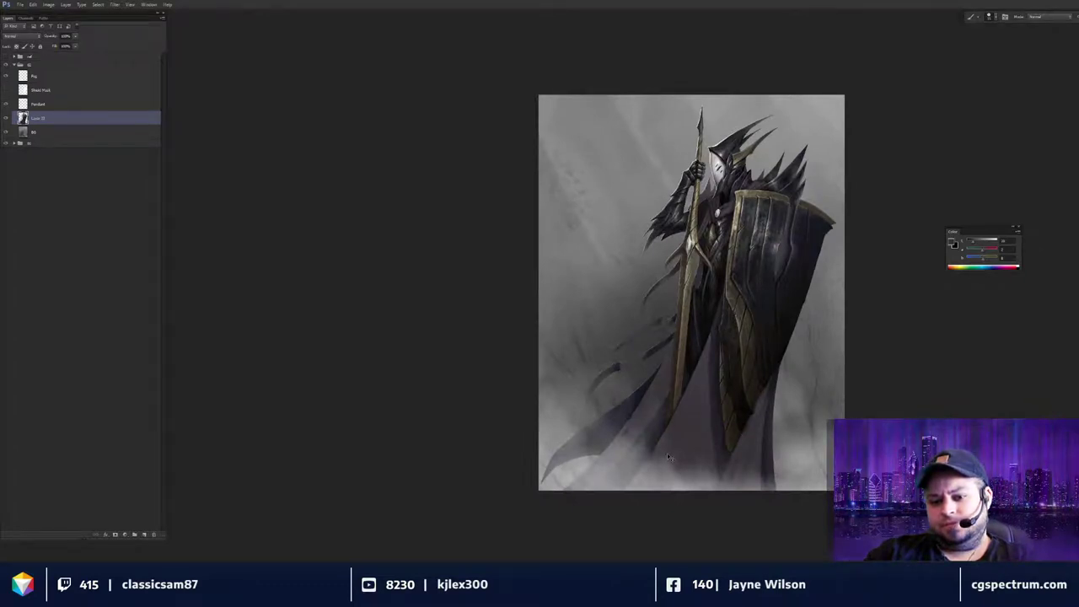
key(ctrl+plus)
drag(785, 265, 743, 305)
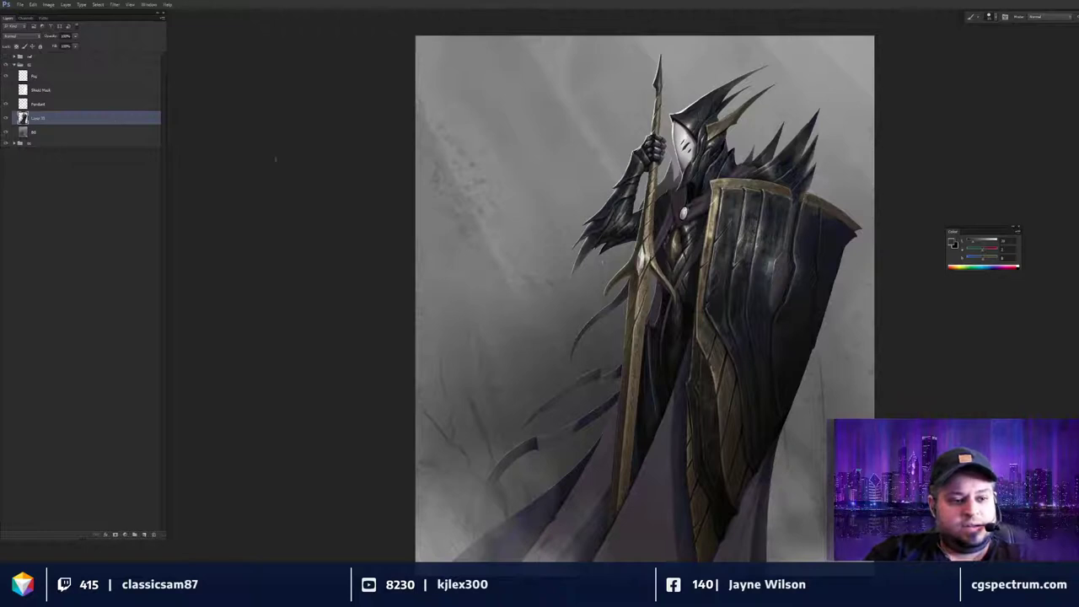
drag(591, 253, 588, 260)
key(ctrl+plus)
scroll(715, 247, up, 3)
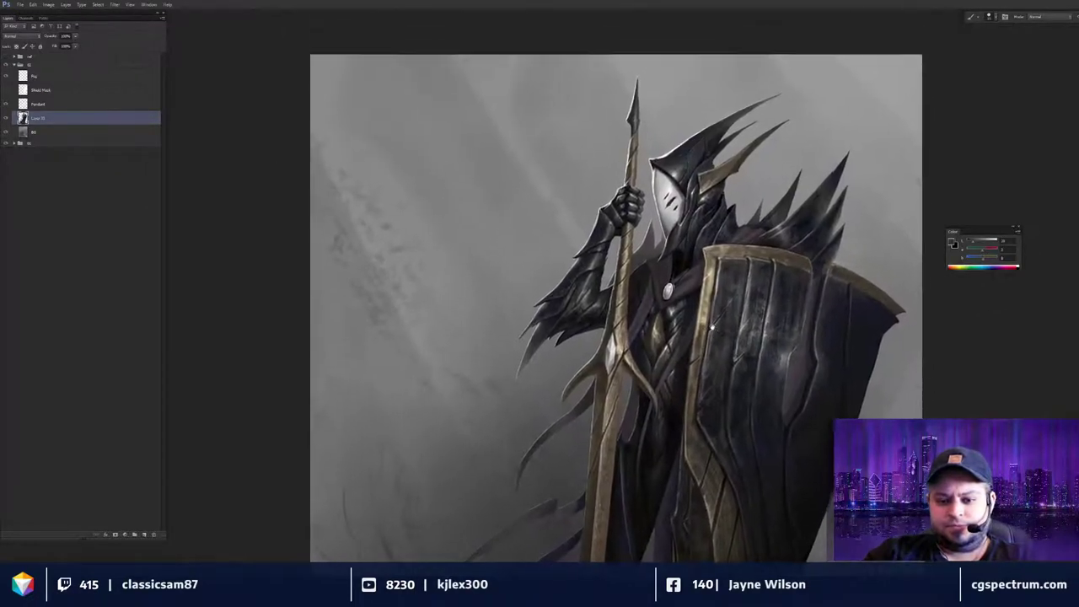
key(ctrl+plus)
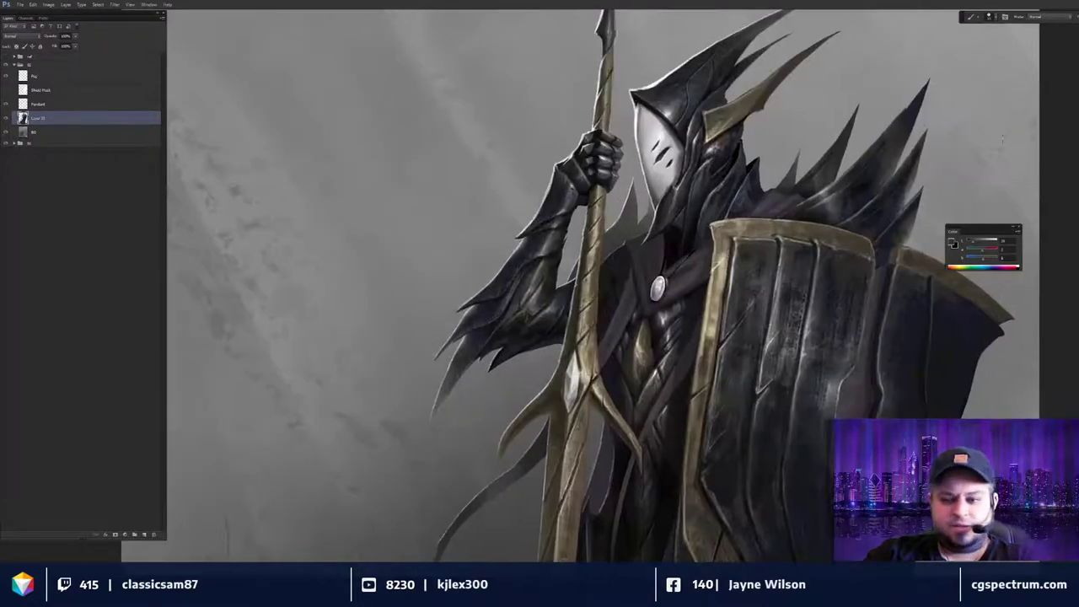
Touch up the edges of the shield's far panel with lighter tones sampled from the collar and the front panel.
alt+click(700, 263)
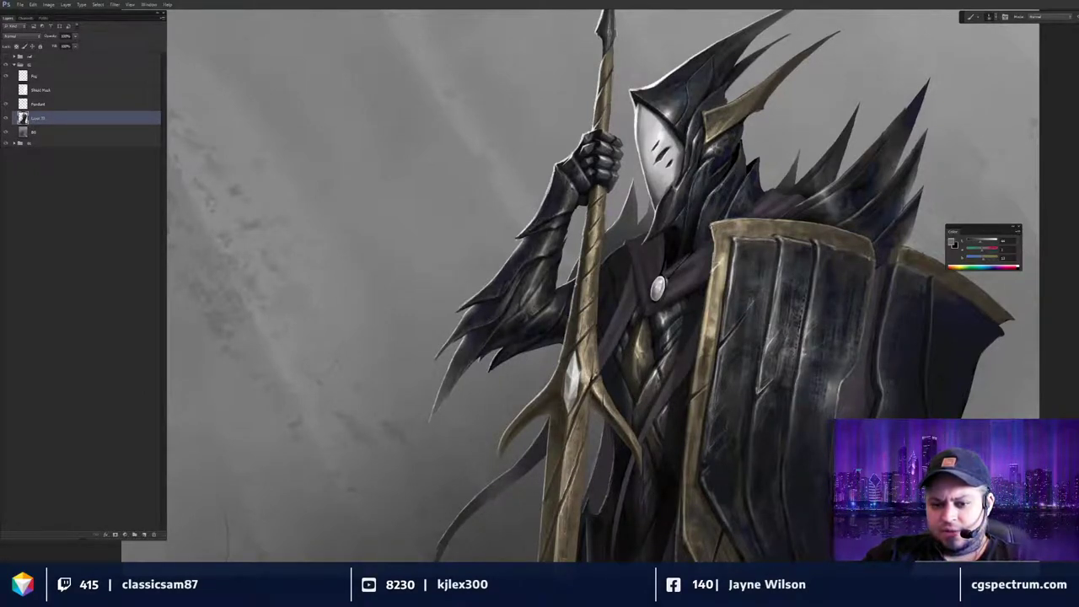
drag(757, 322, 752, 317)
drag(805, 277, 757, 291)
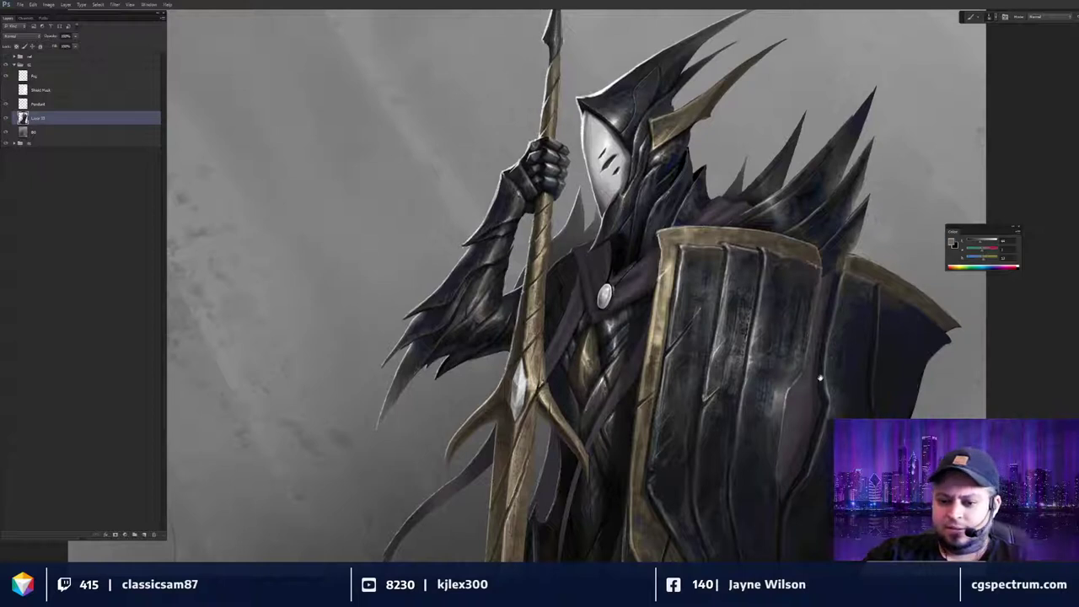
alt+click(791, 388)
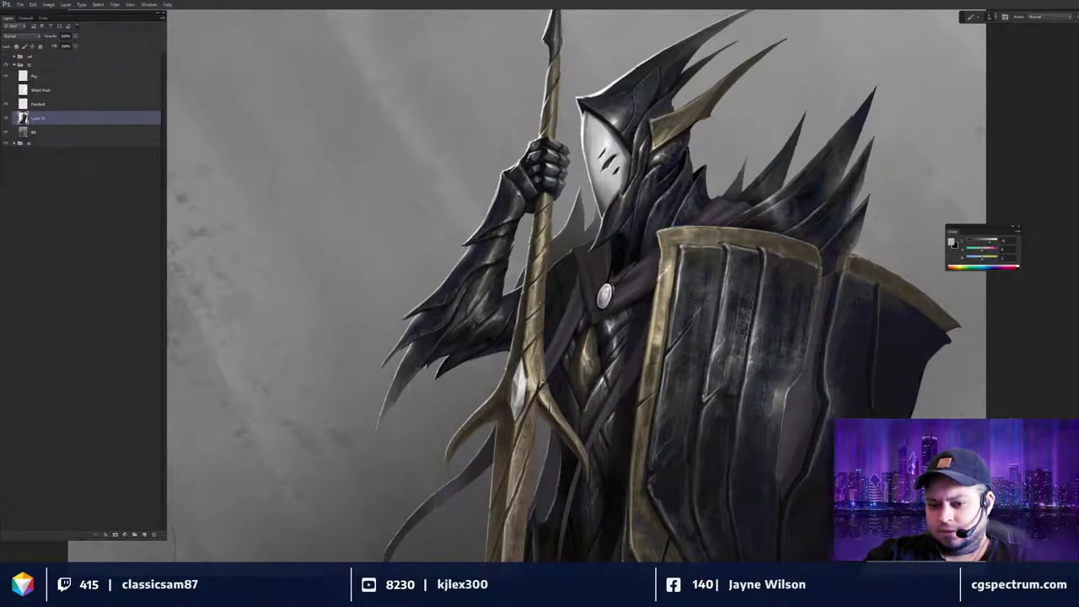
drag(861, 333, 650, 302)
drag(651, 302, 708, 276)
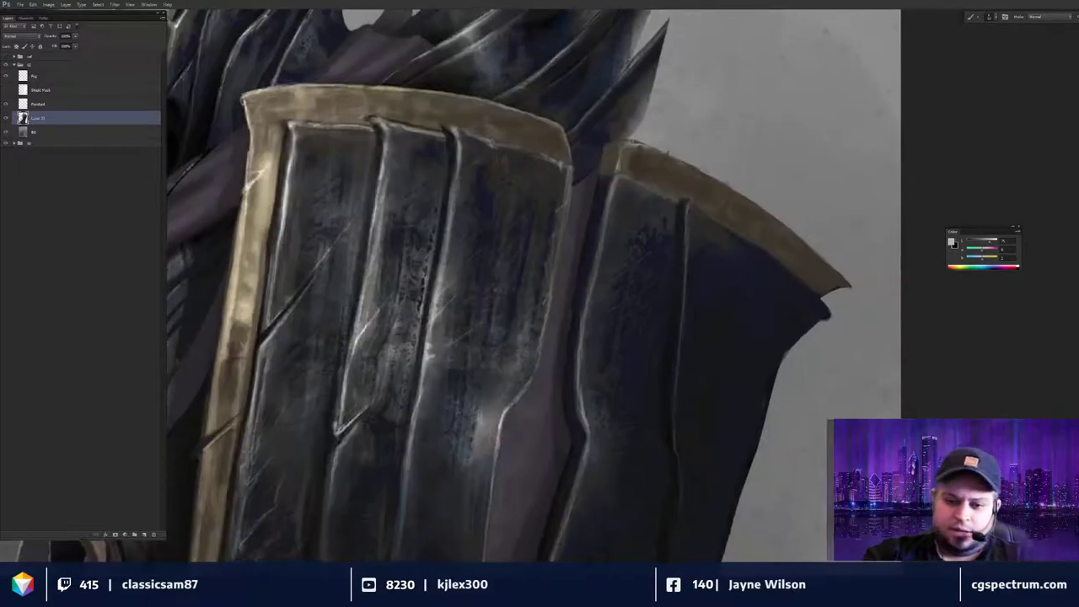
Refine the far panel's vertical ridge and its upper edge beneath the golden rim with sampled grey and darker tones.
alt+click(616, 183)
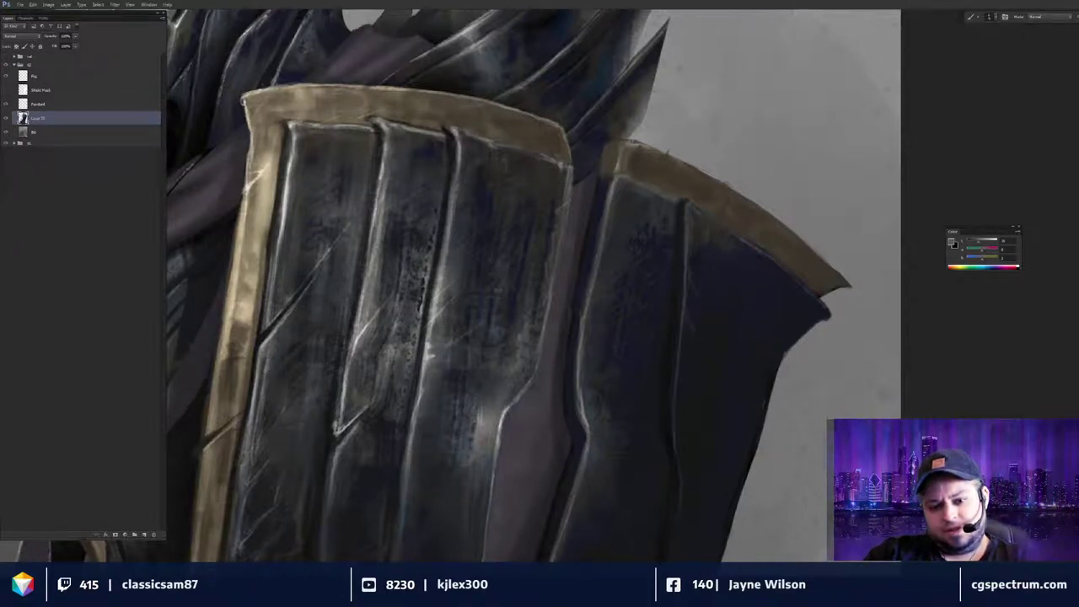
drag(523, 286, 515, 305)
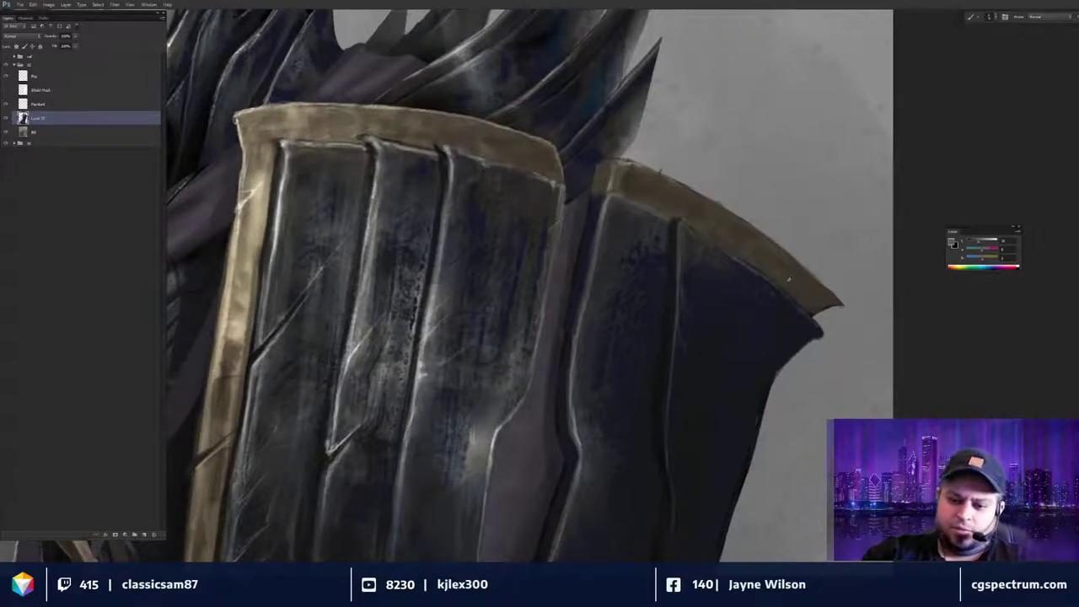
alt+click(790, 278)
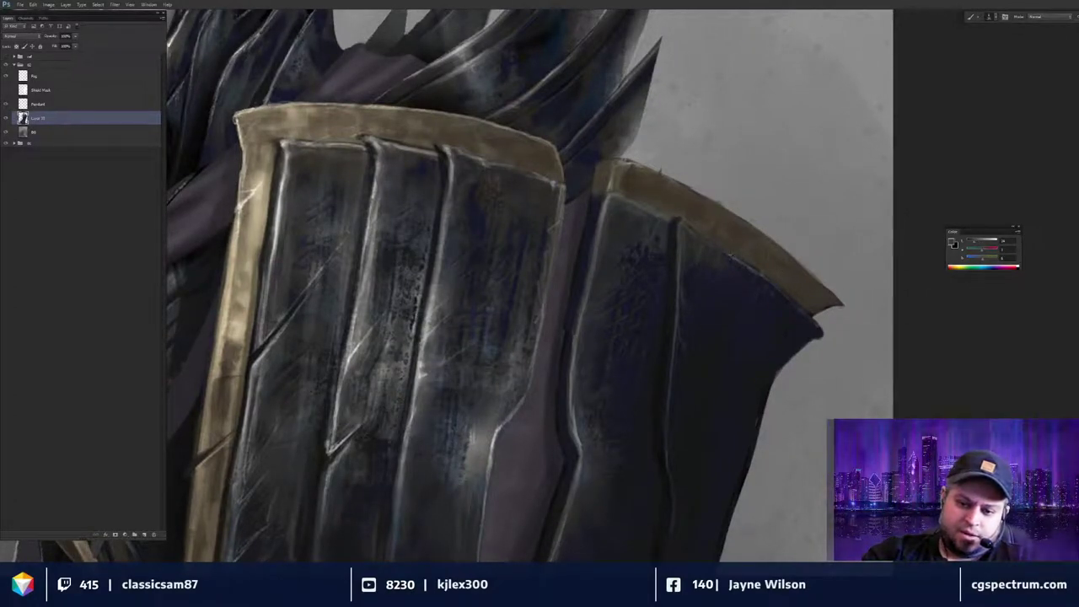
drag(746, 264, 766, 275)
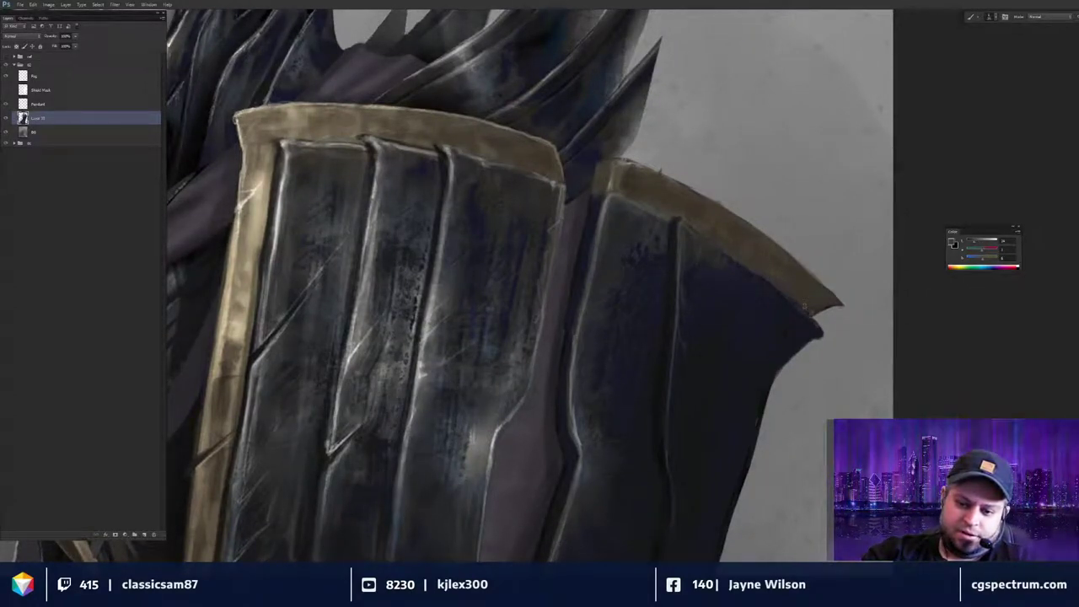
Check how the retouched shield reads within the full composition, down to the cloak and the misty ground.
key(ctrl+minus)
key(ctrl+minus)
drag(688, 322, 755, 306)
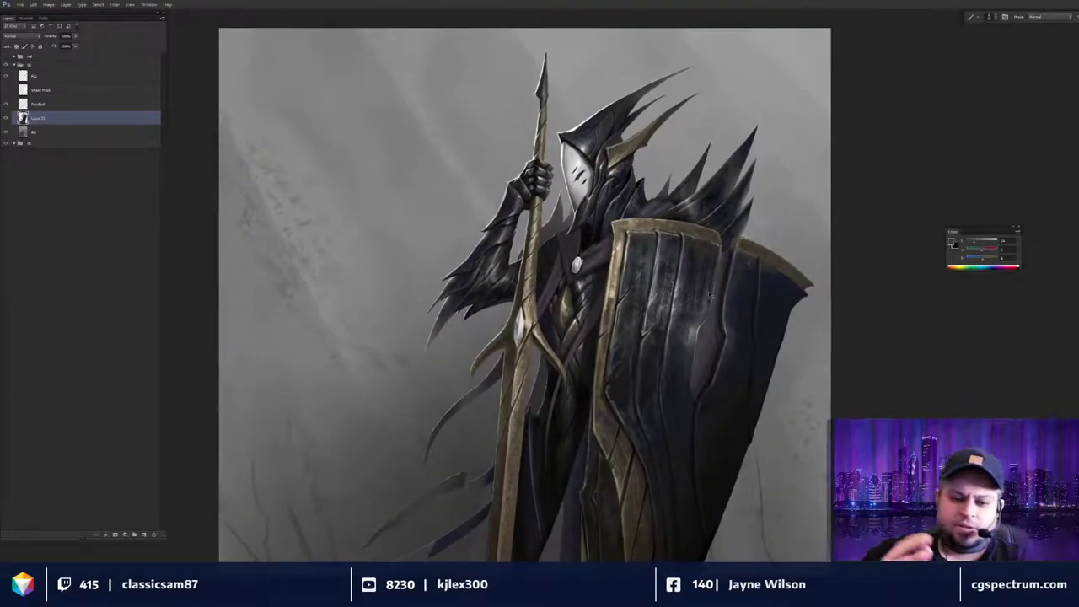
key(ctrl+minus)
drag(637, 372, 679, 266)
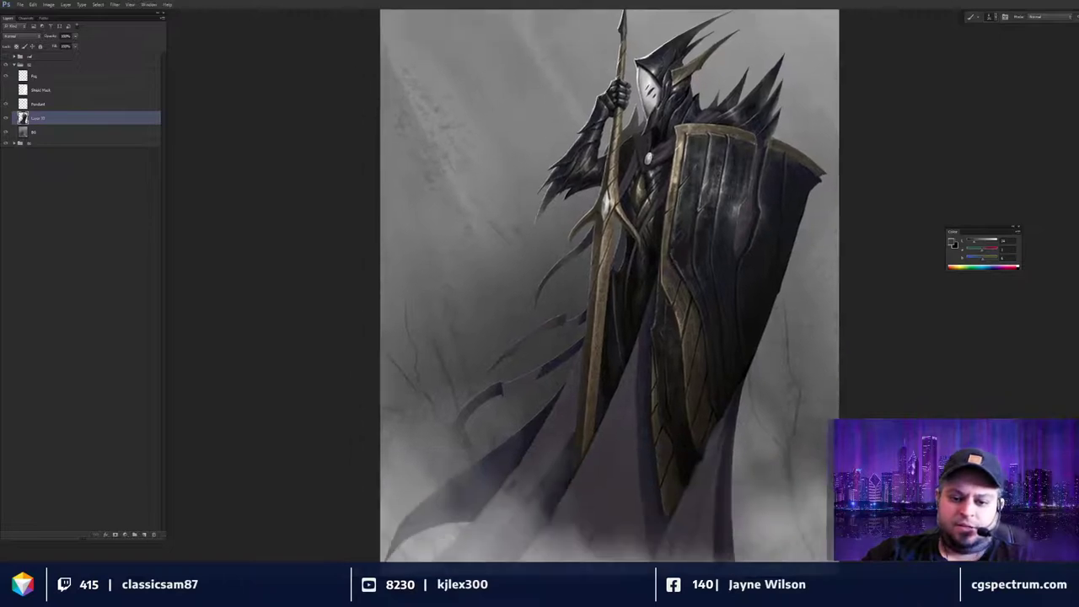
key(ctrl+minus)
drag(741, 366, 747, 348)
key(ctrl+minus)
key(ctrl+plus)
key(ctrl+plus)
scroll(747, 348, up, 5)
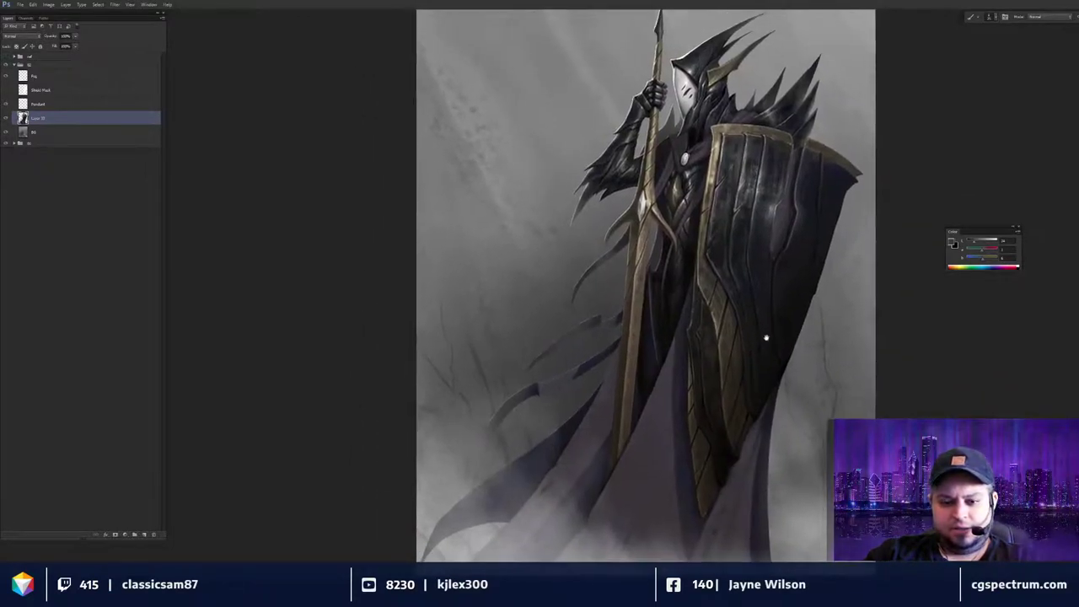
key(ctrl+plus)
key(ctrl+plus)
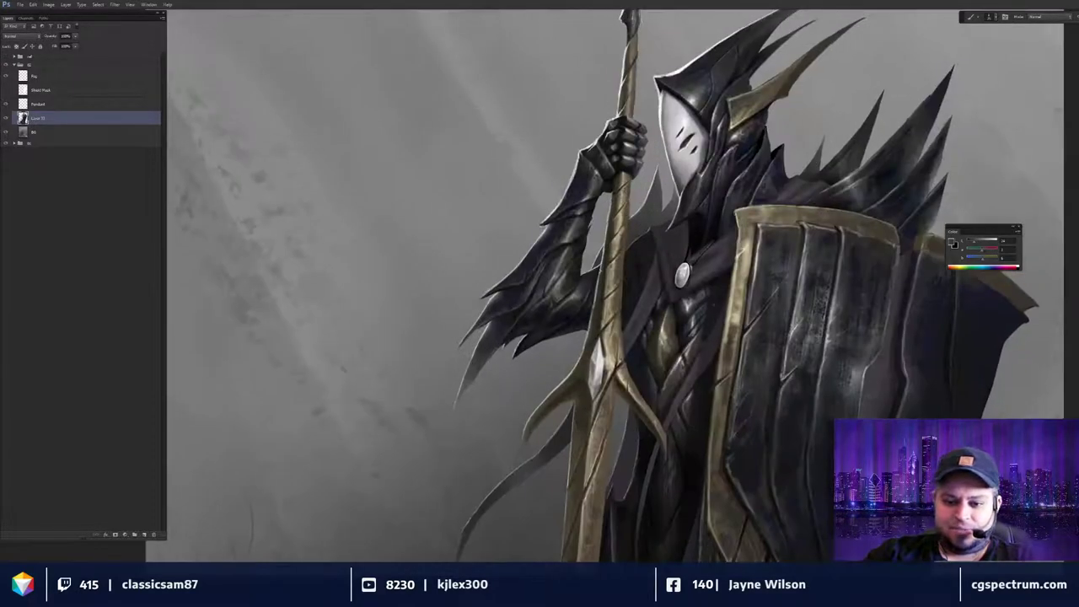
Paint dark accents on the cloak collar just above the pendant with a dark tone sampled from the collar.
key(ctrl+plus)
key(ctrl+plus)
drag(634, 266, 635, 278)
alt+click(662, 209)
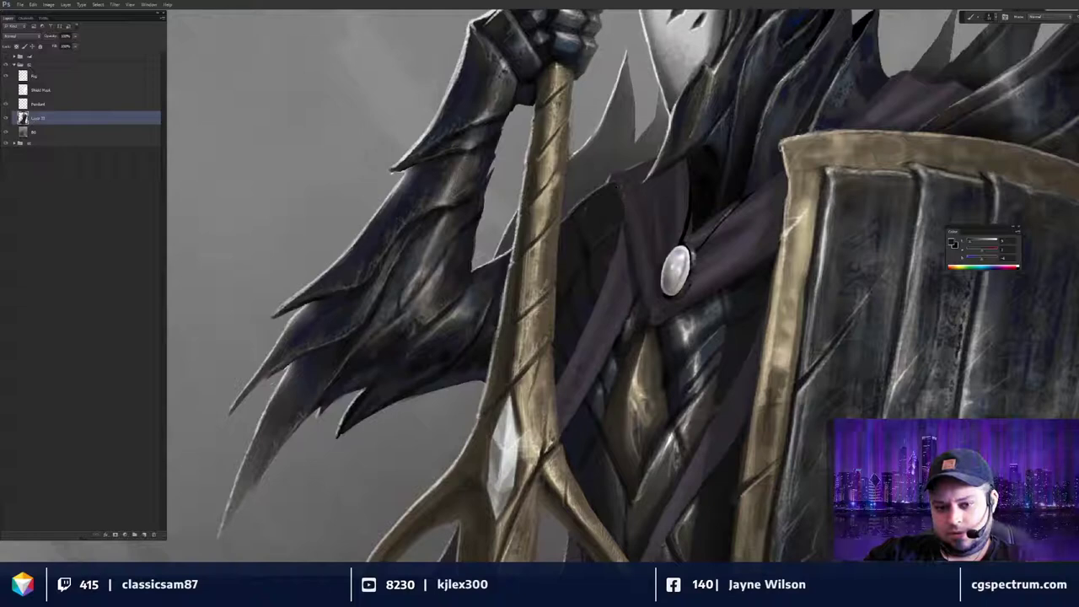
key(ctrl+minus)
key(ctrl+minus)
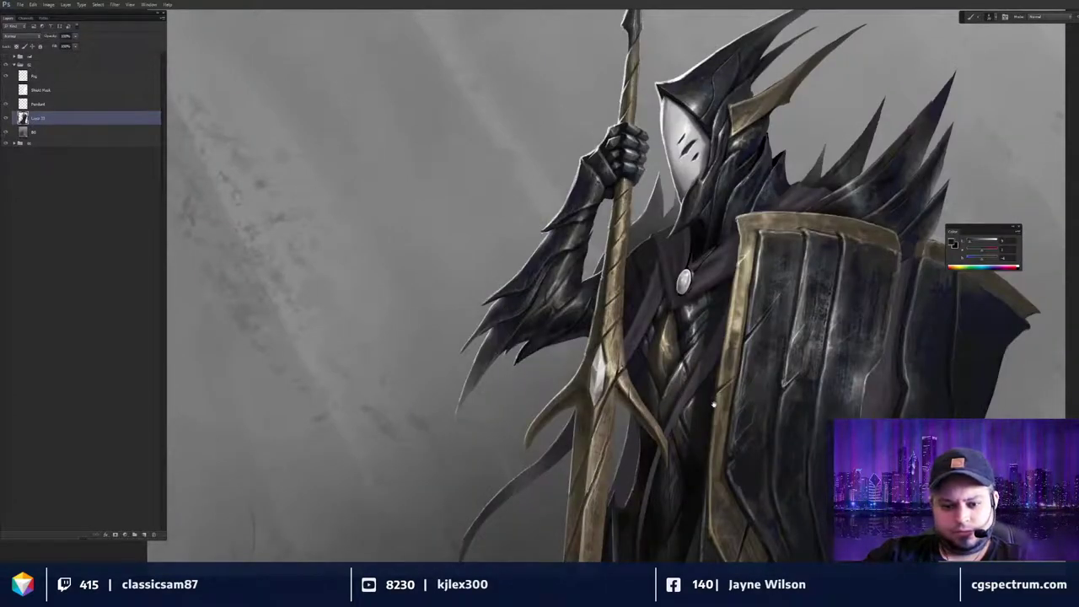
Add a new layer above the figure layer and paint dark fold lines on the lower cloak.
drag(712, 405, 710, 180)
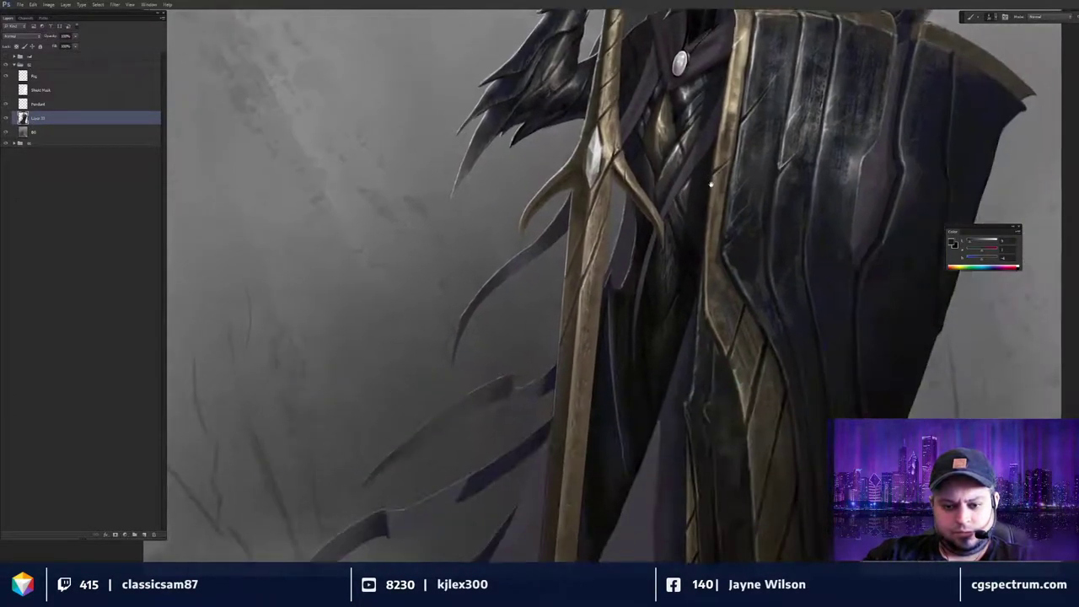
key(ctrl+0)
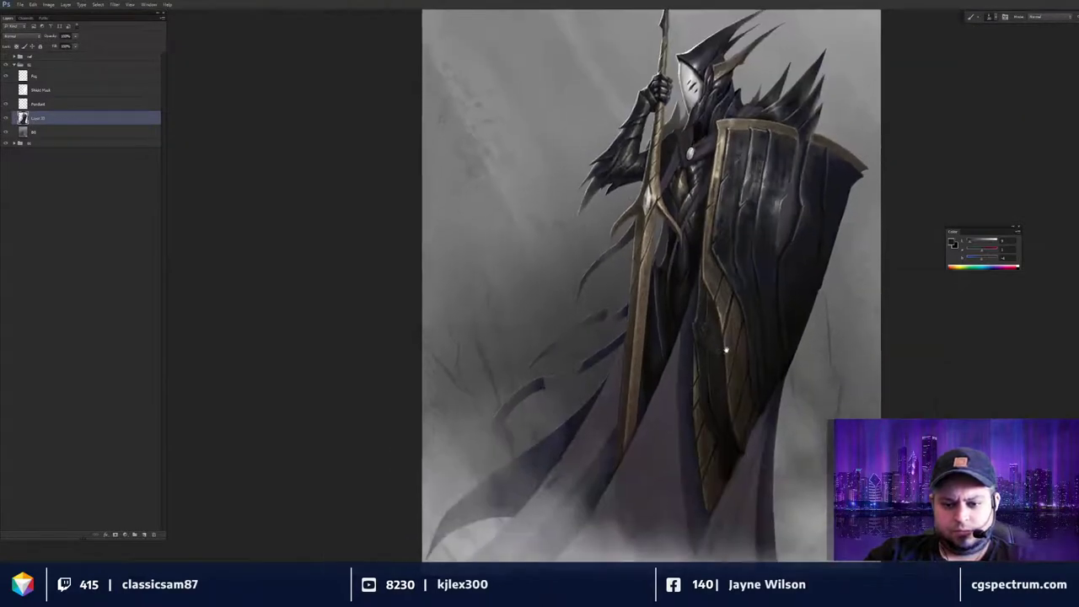
drag(726, 349, 744, 259)
key(ctrl+shift+n)
key(Return)
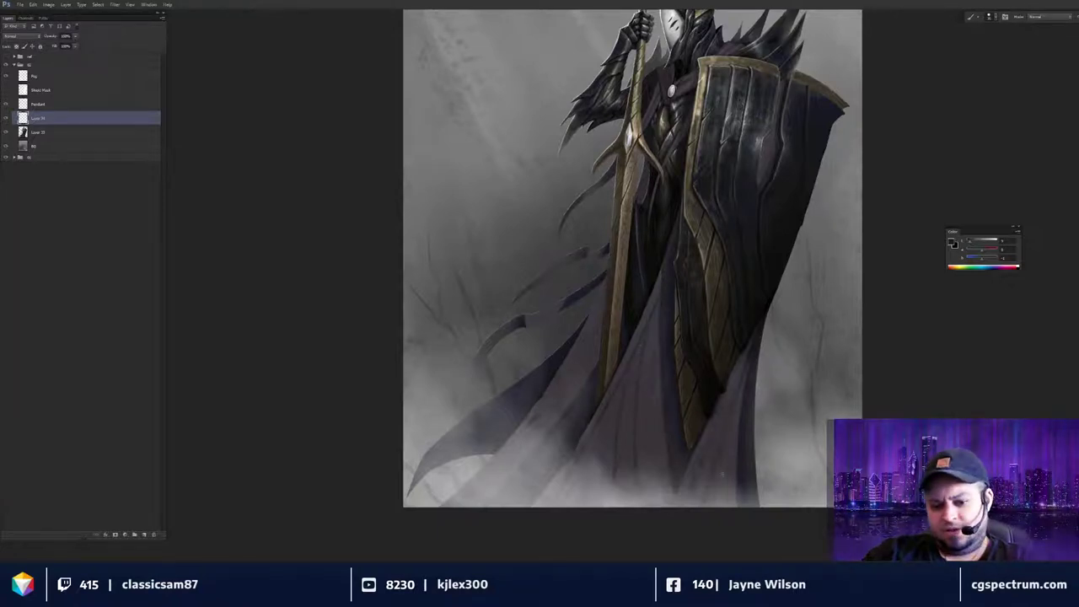
Lower the opacity of the new cloak-fold layer and compare the cloak with and without the folds in the full composition.
scroll(742, 464, down, 2)
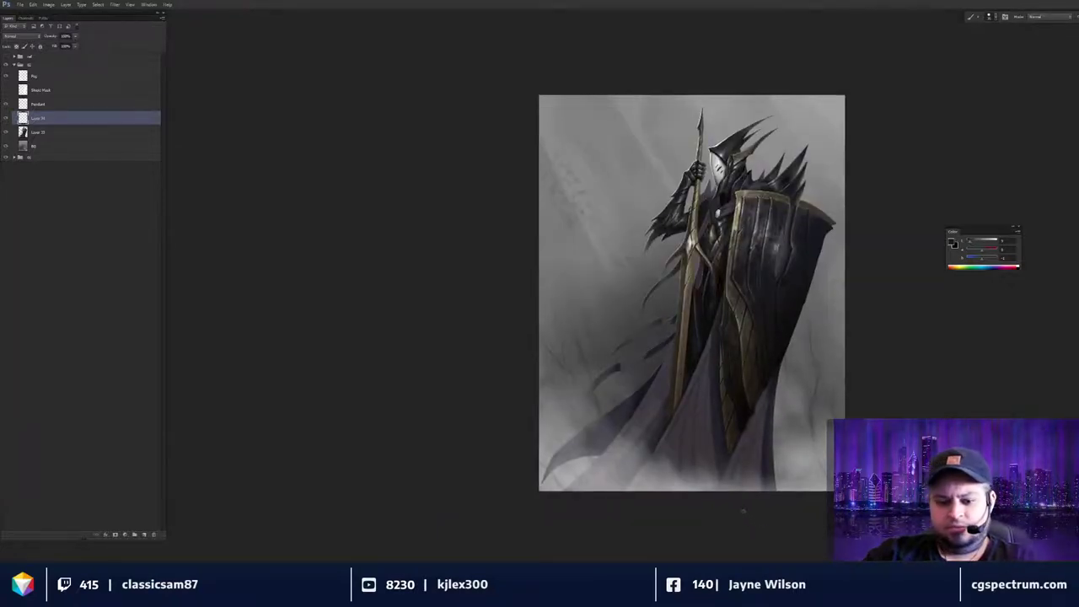
scroll(809, 517, down, 1)
scroll(809, 516, up, 3)
scroll(723, 518, up, 2)
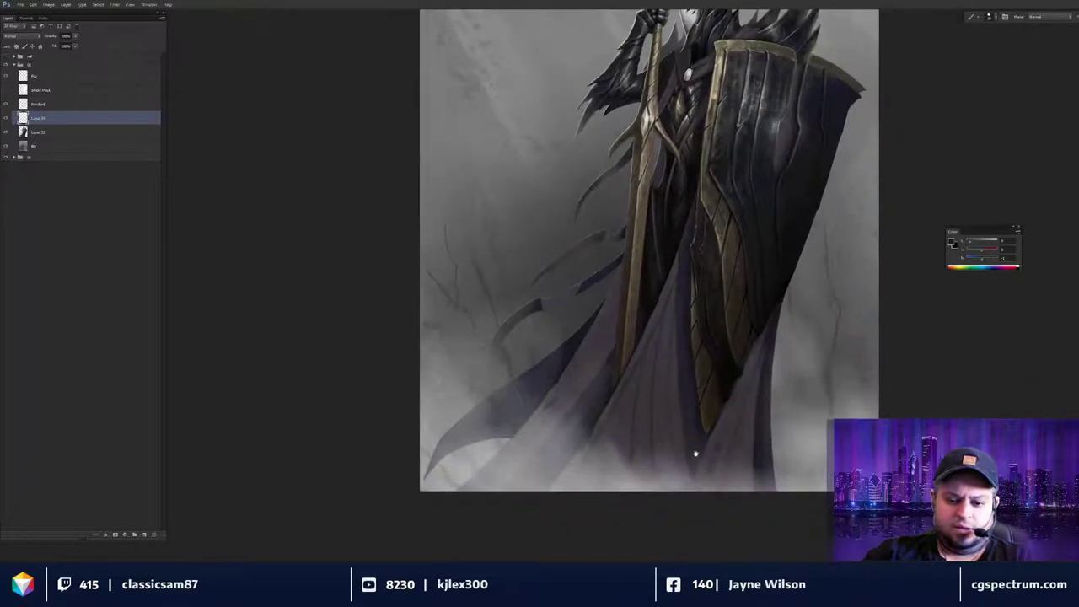
scroll(698, 459, down, 3)
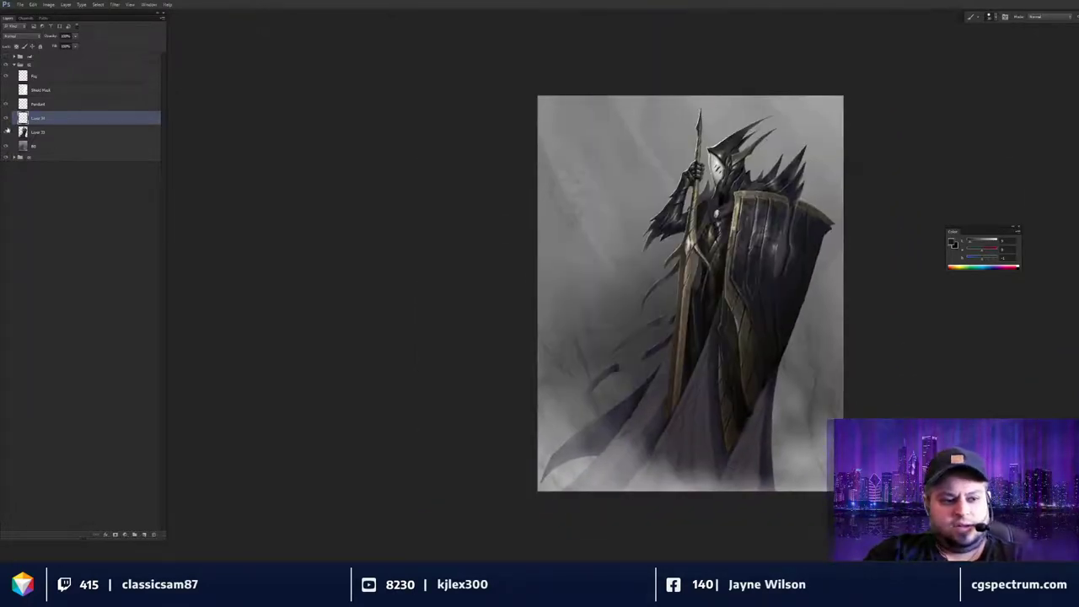
key(ctrl+minus)
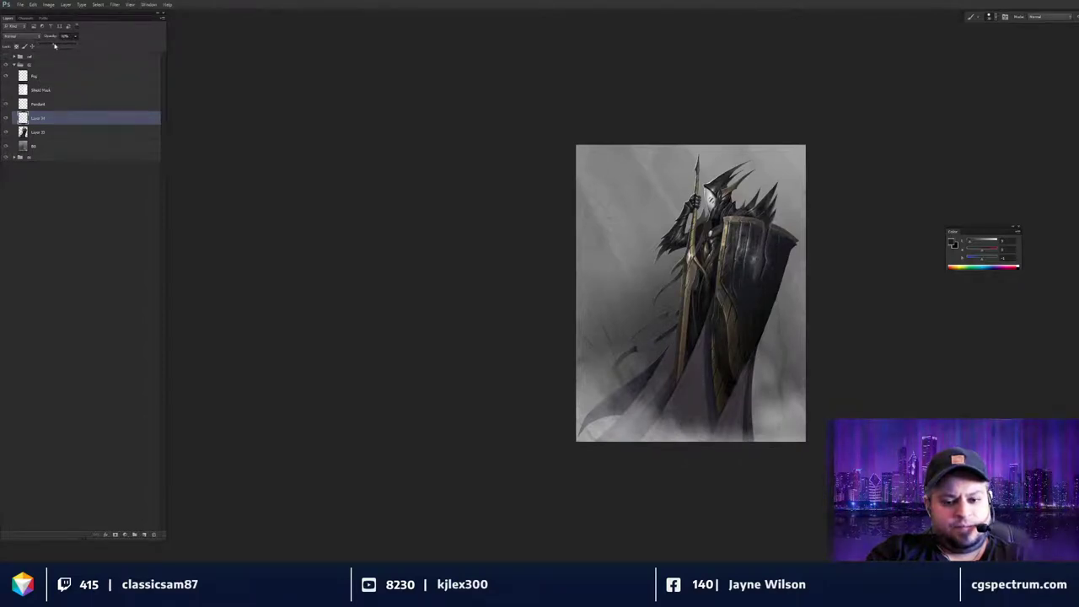
key(ctrl+plus)
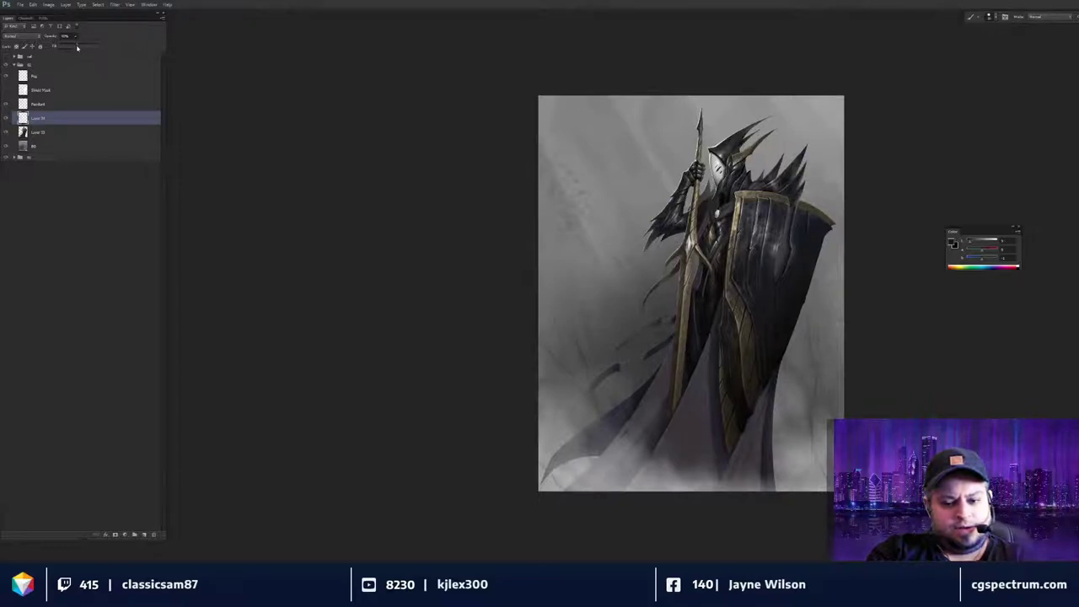
click(6, 122)
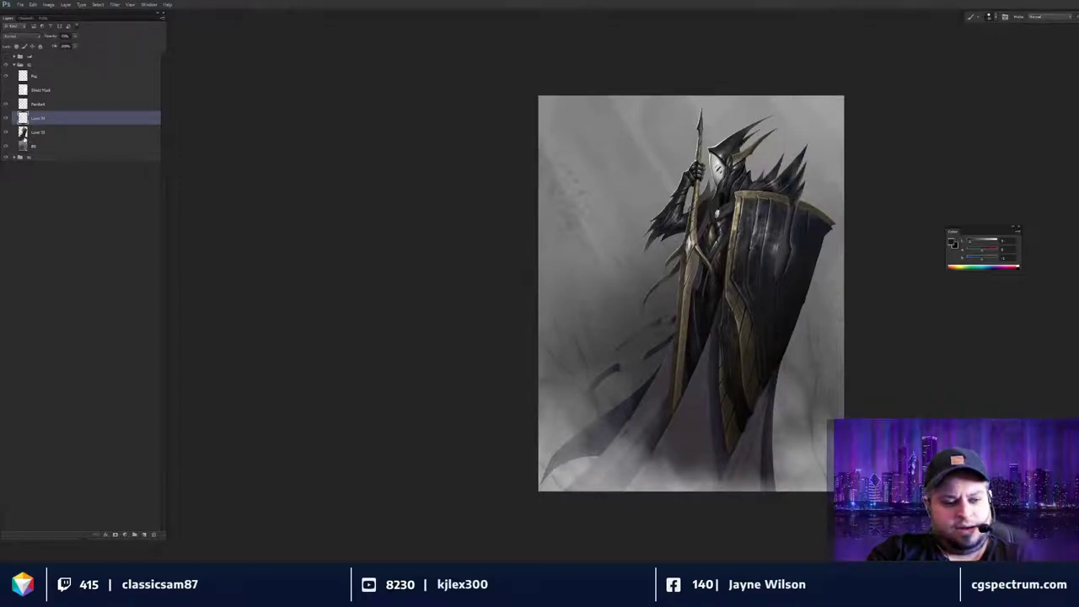
Merge the cloak-fold layer with the figure layer beneath it.
click(39, 132)
shift+click(41, 121)
key(ctrl+e)
drag(617, 277, 612, 275)
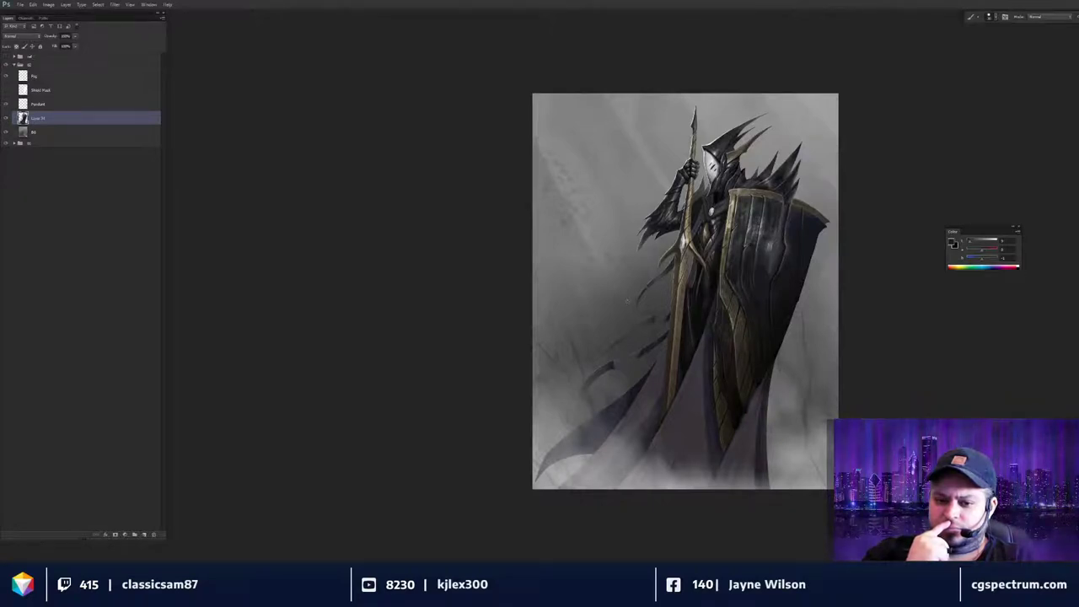
Pick a lighter grey and touch up the edge of the spear shaft above the gauntleted hand.
key(ctrl+plus)
key(ctrl+plus)
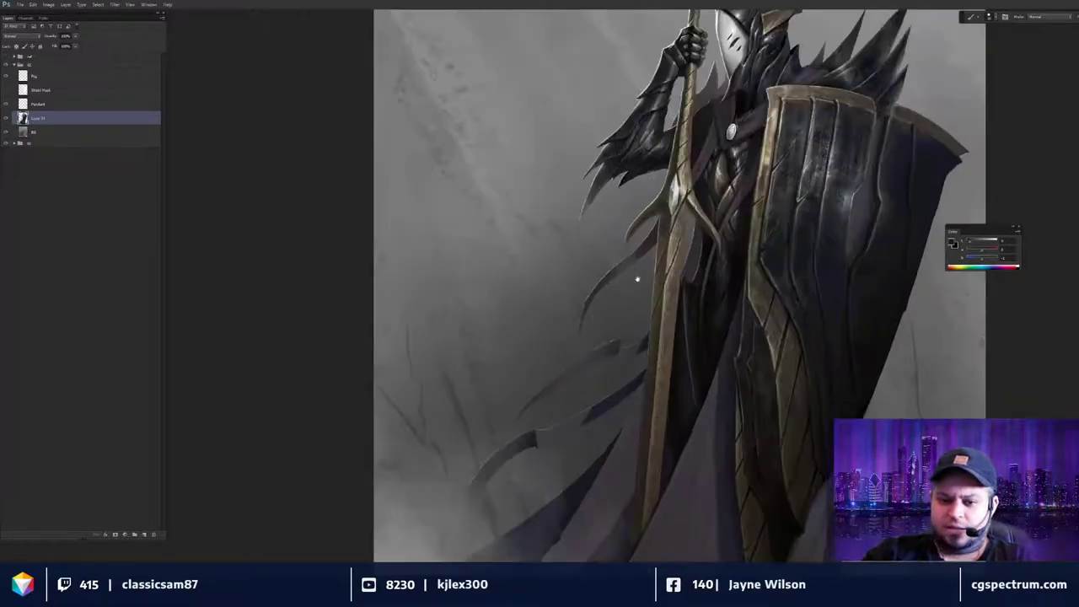
drag(638, 278, 644, 397)
key(ctrl+plus)
drag(327, 181, 321, 198)
scroll(670, 207, up, 3)
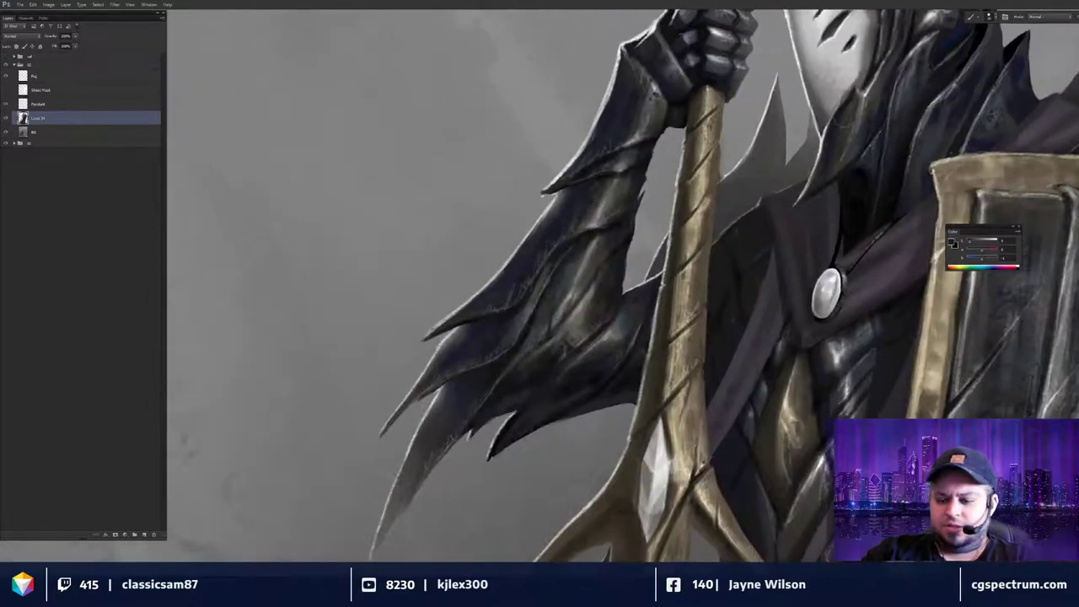
scroll(624, 286, up, 5)
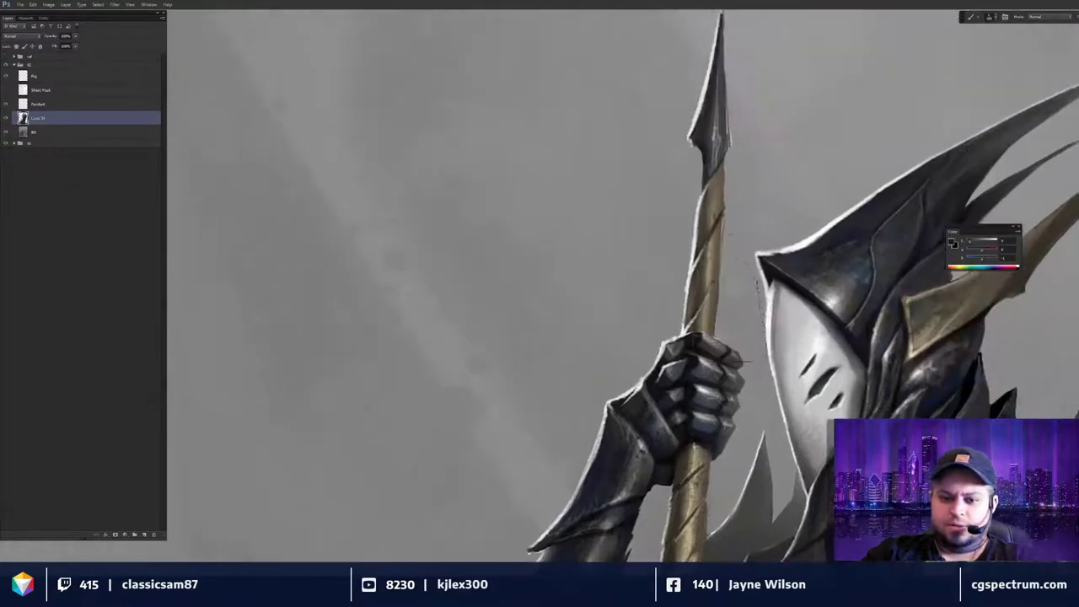
click(983, 265)
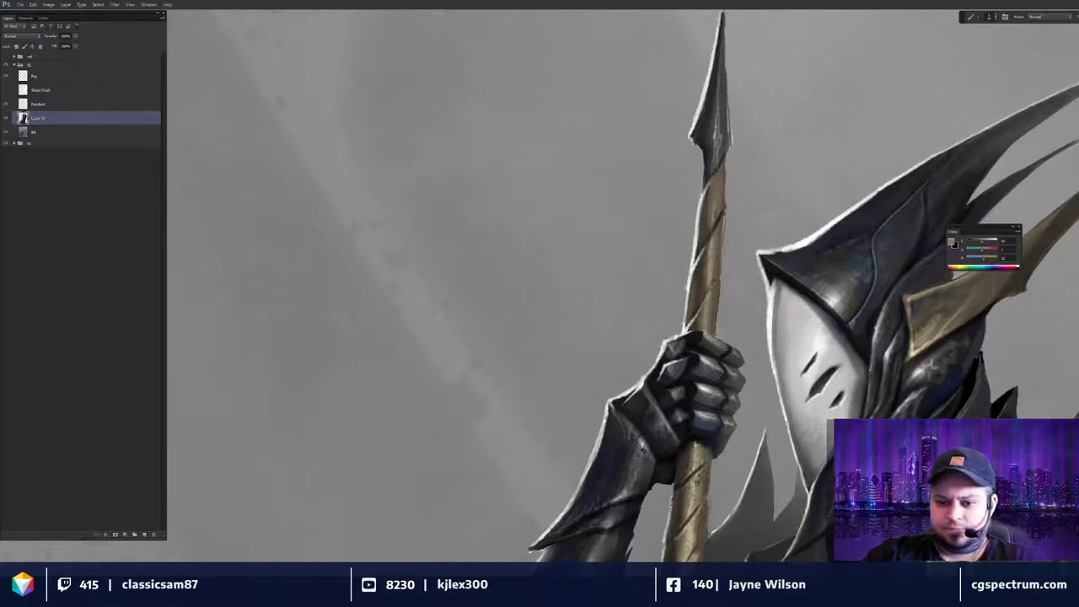
drag(725, 242, 724, 240)
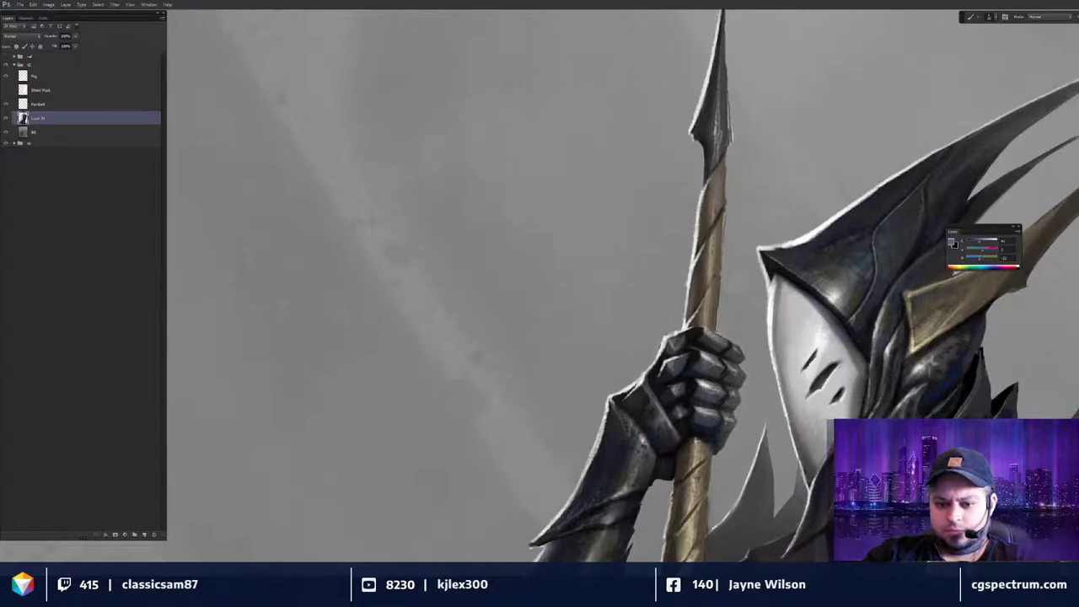
Refine the edges of the weapon's shaft below the gauntlet, down toward the crystal, with the same bluish grey.
drag(693, 467, 739, 270)
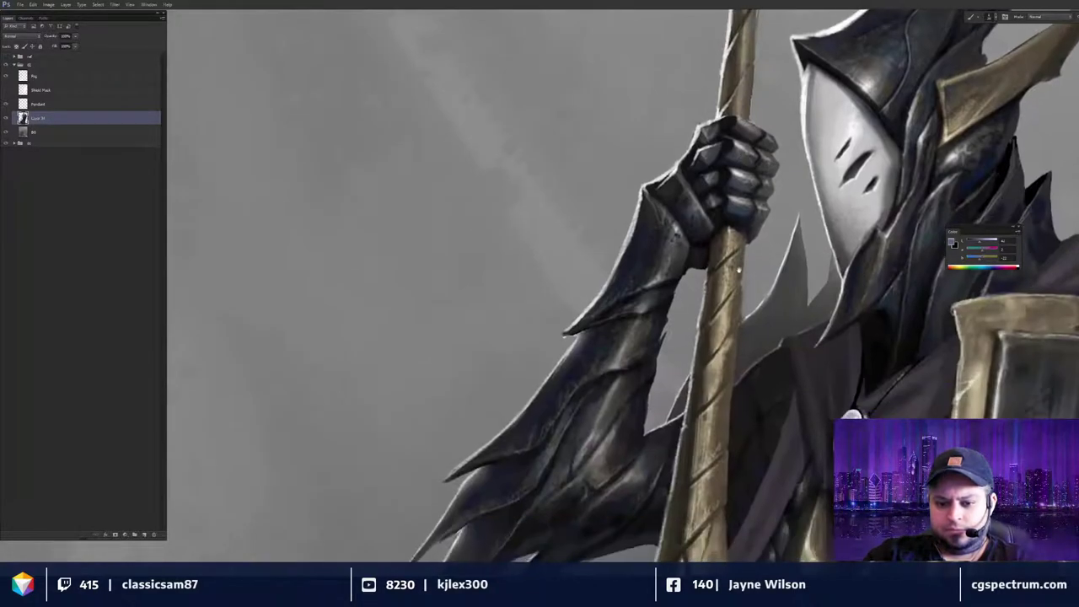
drag(735, 328, 732, 270)
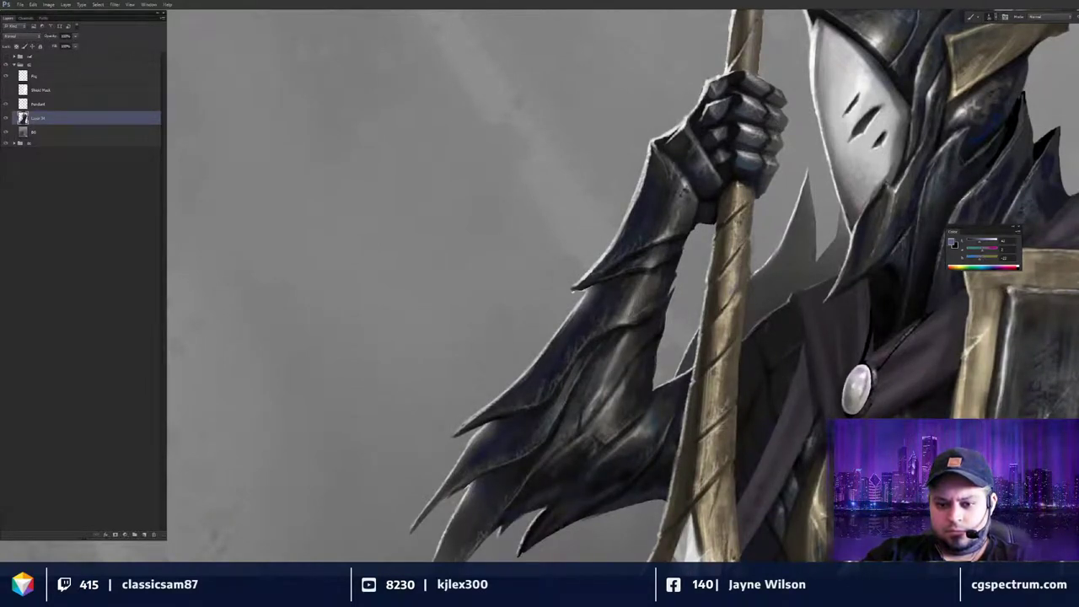
scroll(735, 249, down, 2)
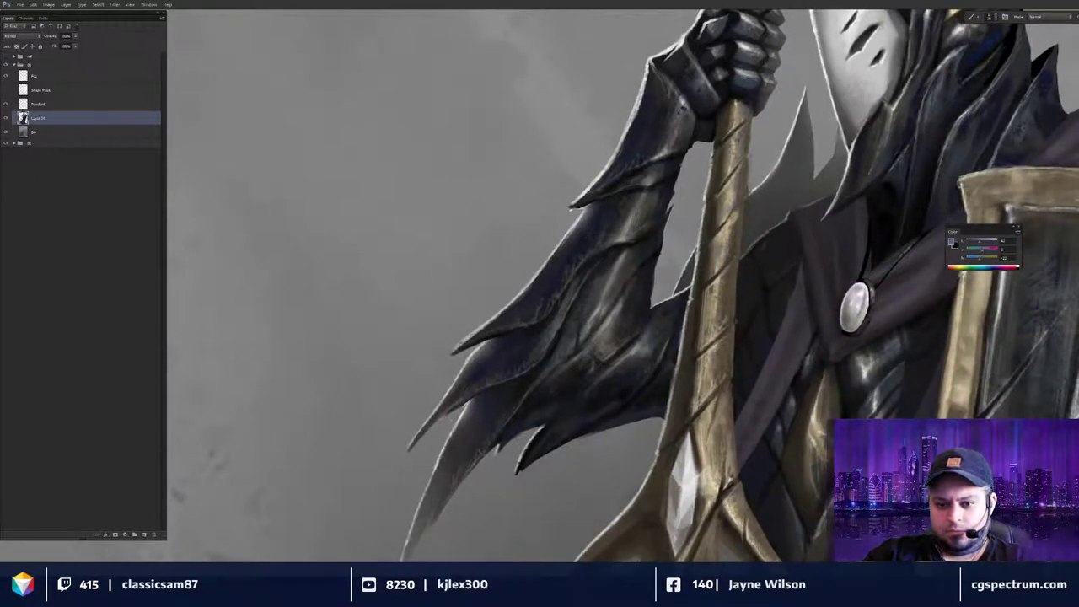
key(ctrl+minus)
key(ctrl+plus)
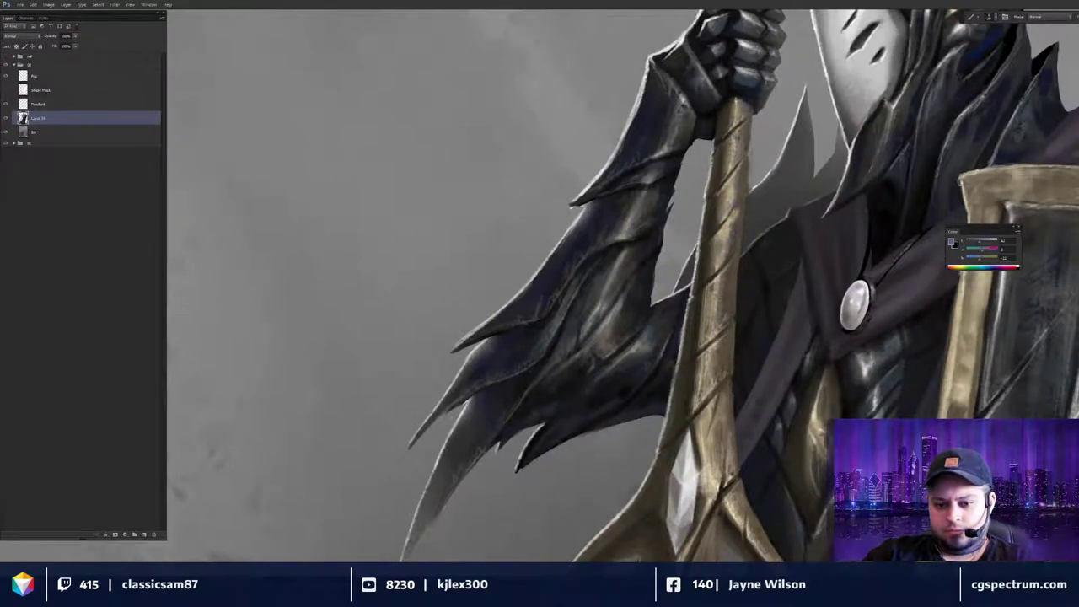
drag(540, 337, 550, 224)
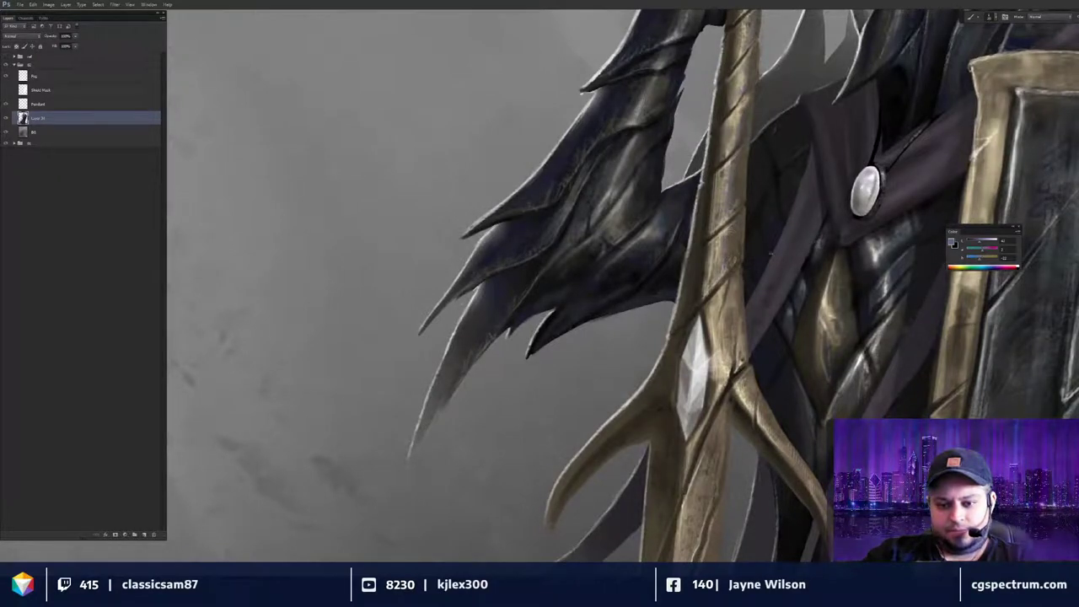
Retouch the golden guard's edge around the white crystal with a dark grey sampled beside it.
key(ctrl+0)
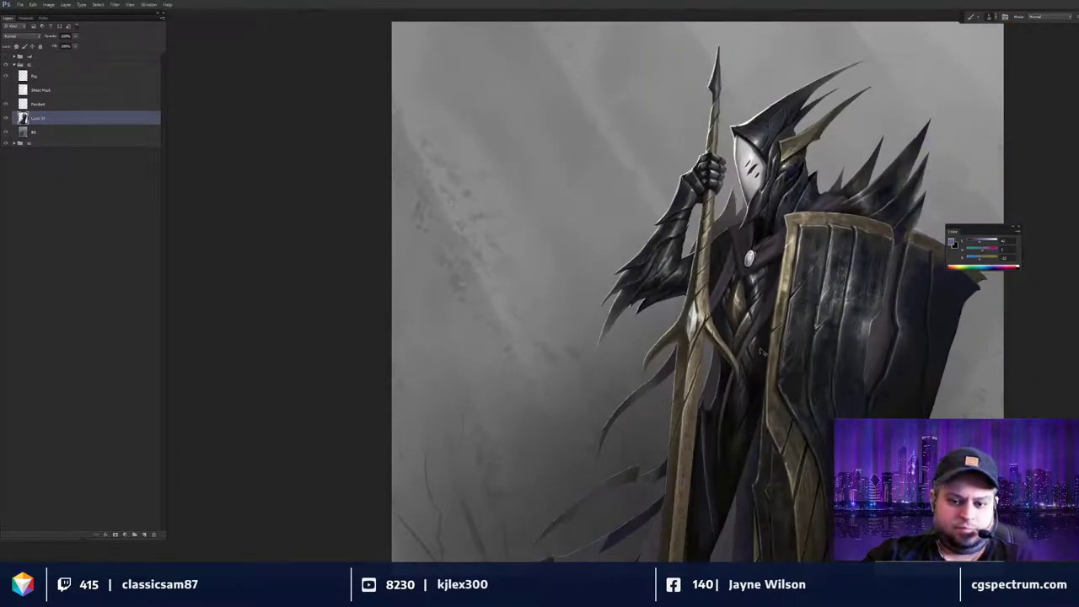
key(ctrl+plus)
key(ctrl+plus)
key(ctrl+plus)
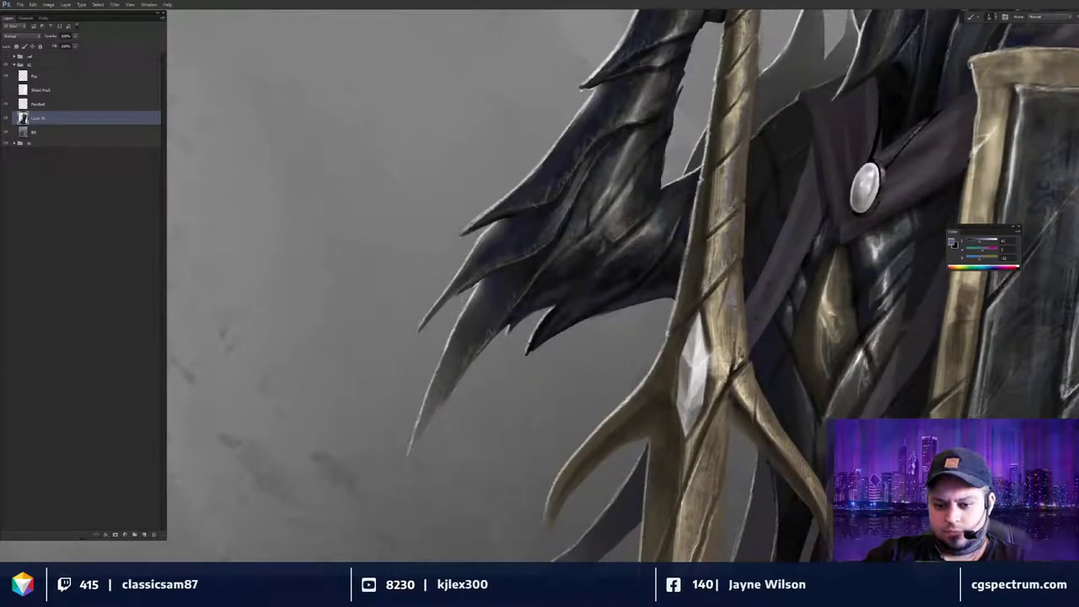
drag(728, 328, 709, 223)
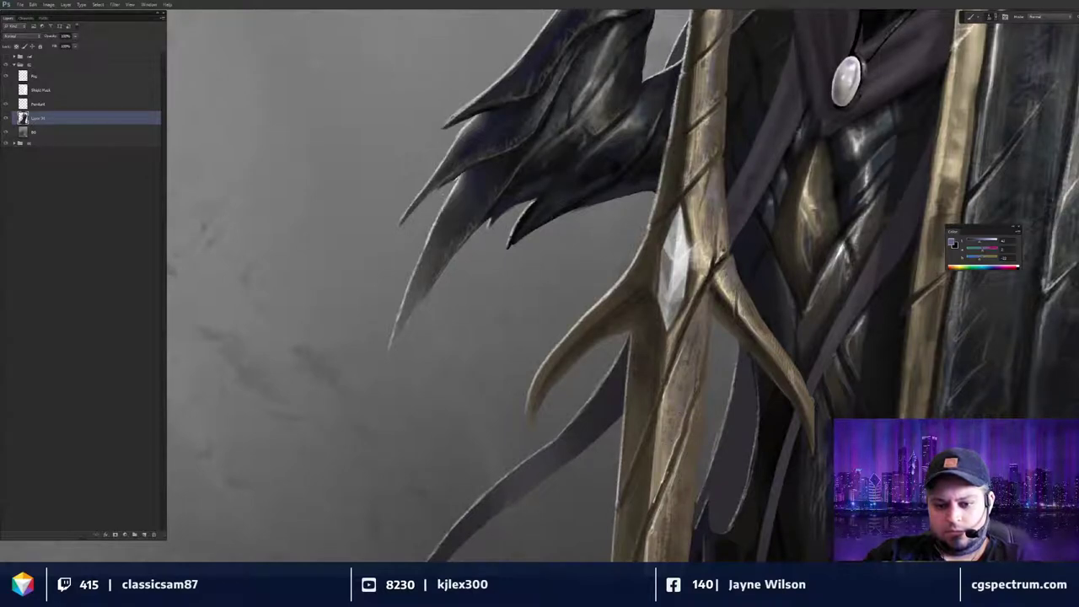
alt+click(655, 327)
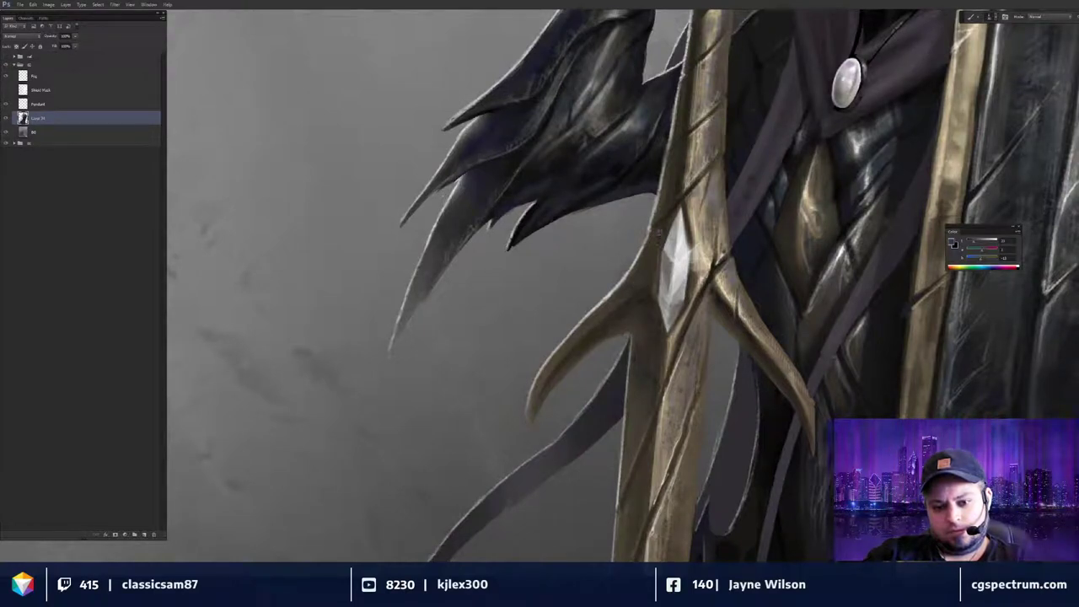
scroll(671, 297, up, 3)
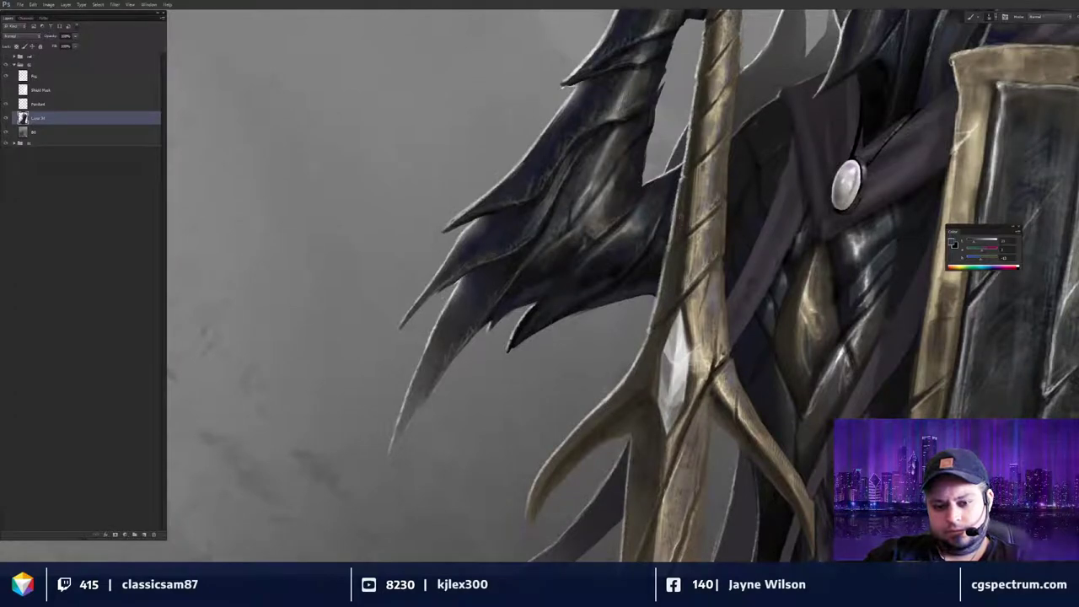
Reset the colours to black and white and refine the dark accents on the blade below the guard.
key(ctrl+minus)
key(ctrl+minus)
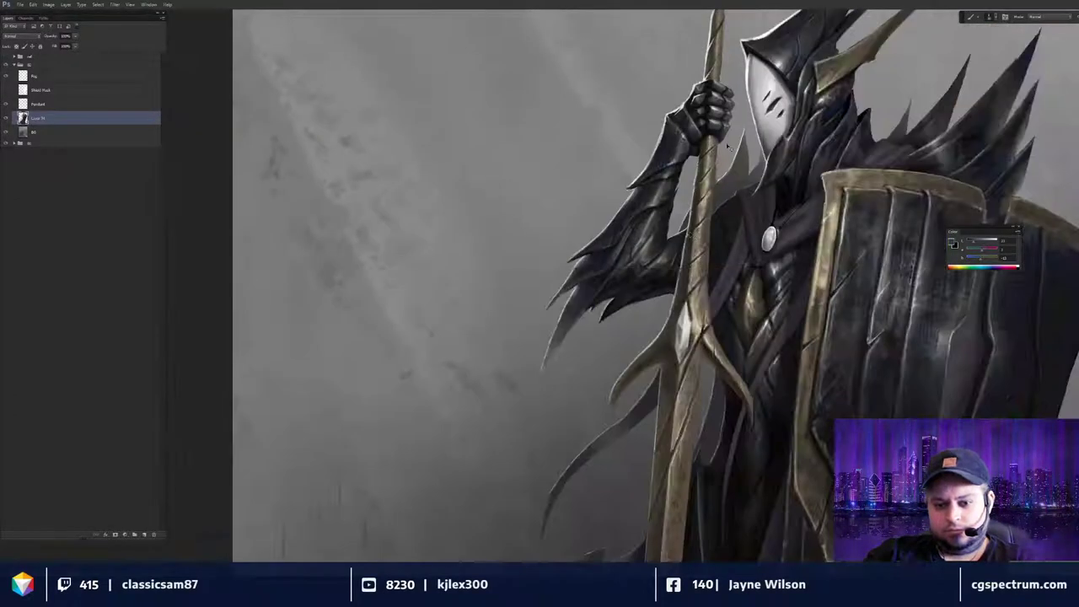
key(ctrl+plus)
key(ctrl+plus)
drag(674, 371, 690, 184)
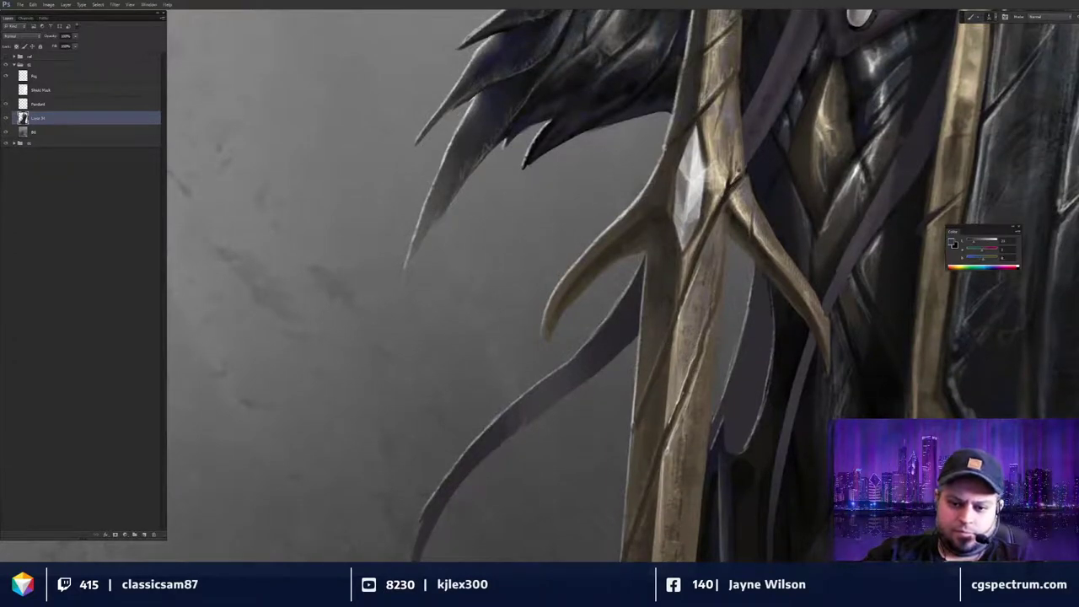
key(d)
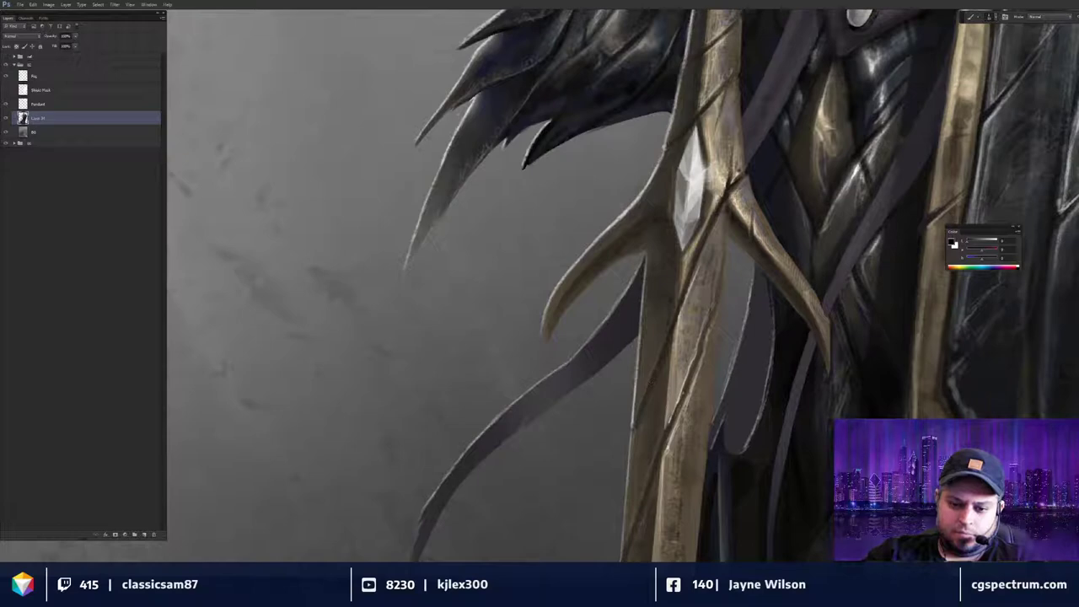
drag(666, 354, 679, 270)
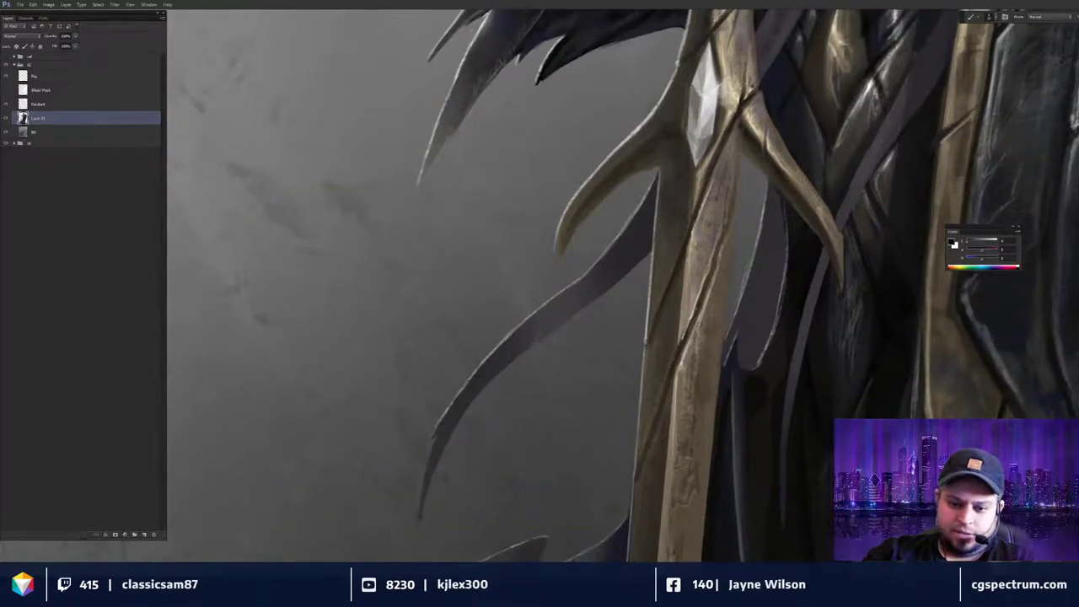
Examine the guard and upper blade up close and against the whole figure.
key(ctrl+minus)
key(ctrl+minus)
key(ctrl+minus)
key(ctrl+plus)
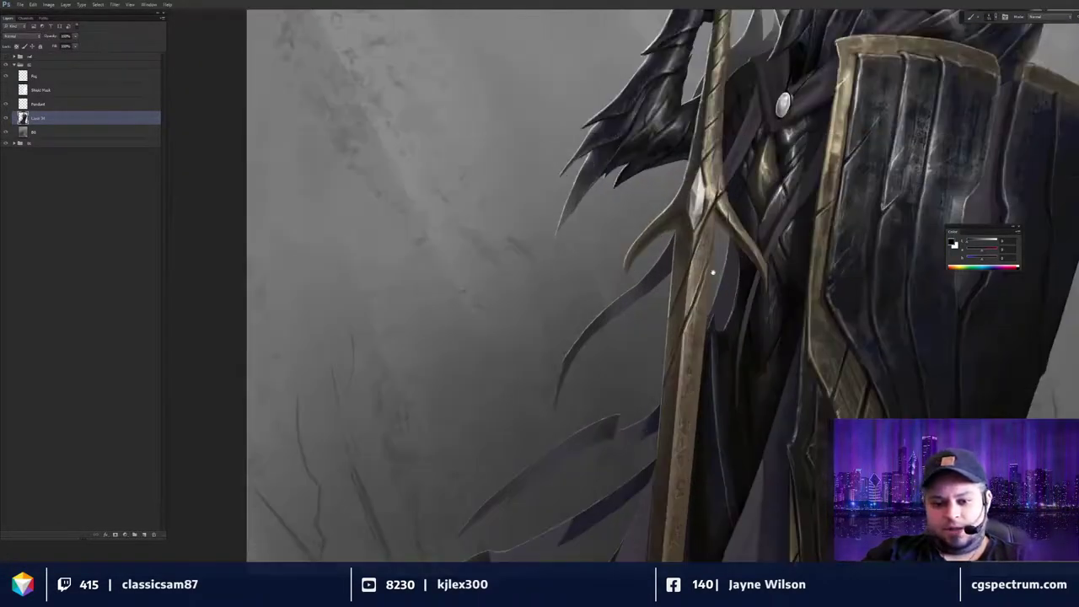
scroll(712, 272, up, 2)
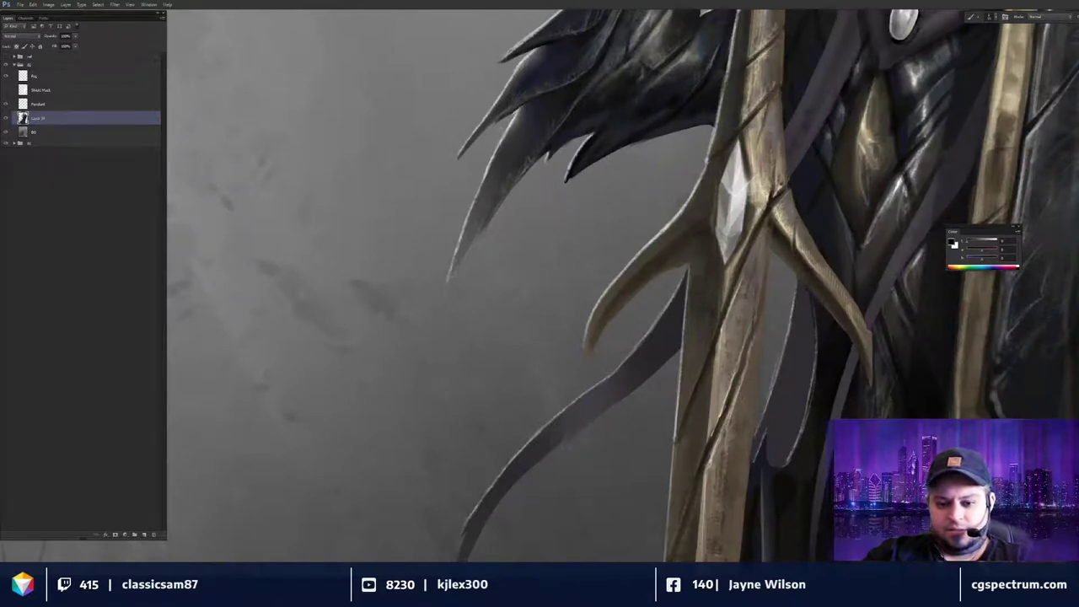
scroll(623, 285, down, 1)
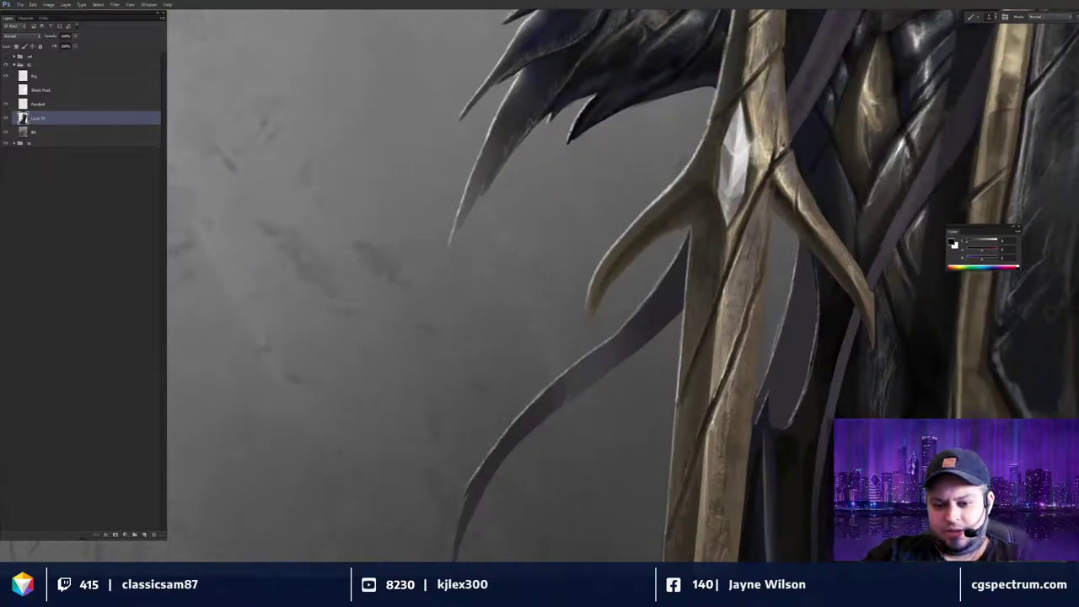
key(ctrl+minus)
key(ctrl+minus)
key(ctrl+minus)
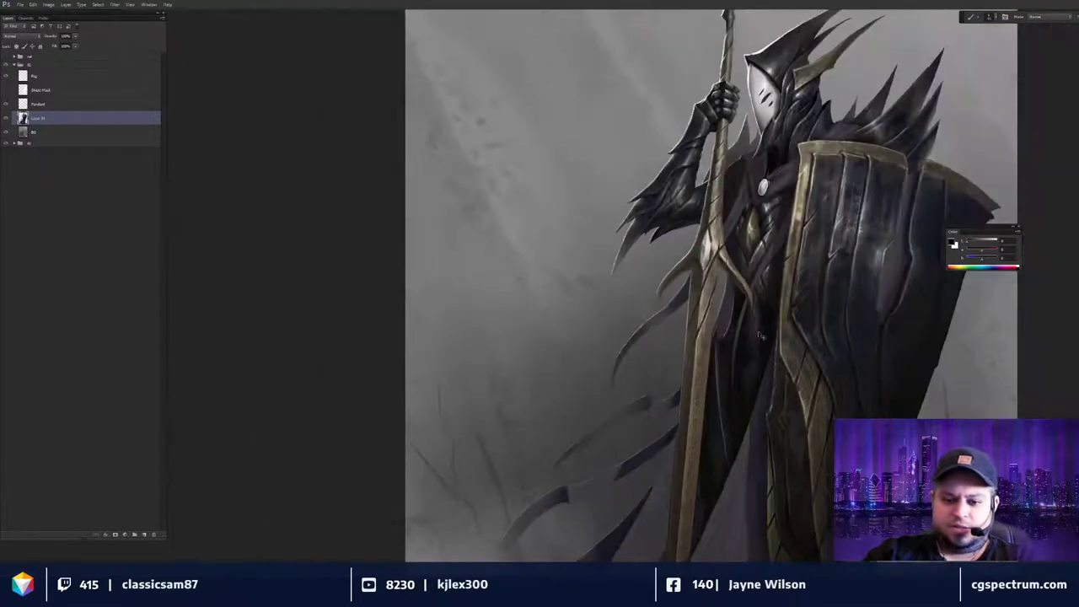
scroll(755, 237, up, 4)
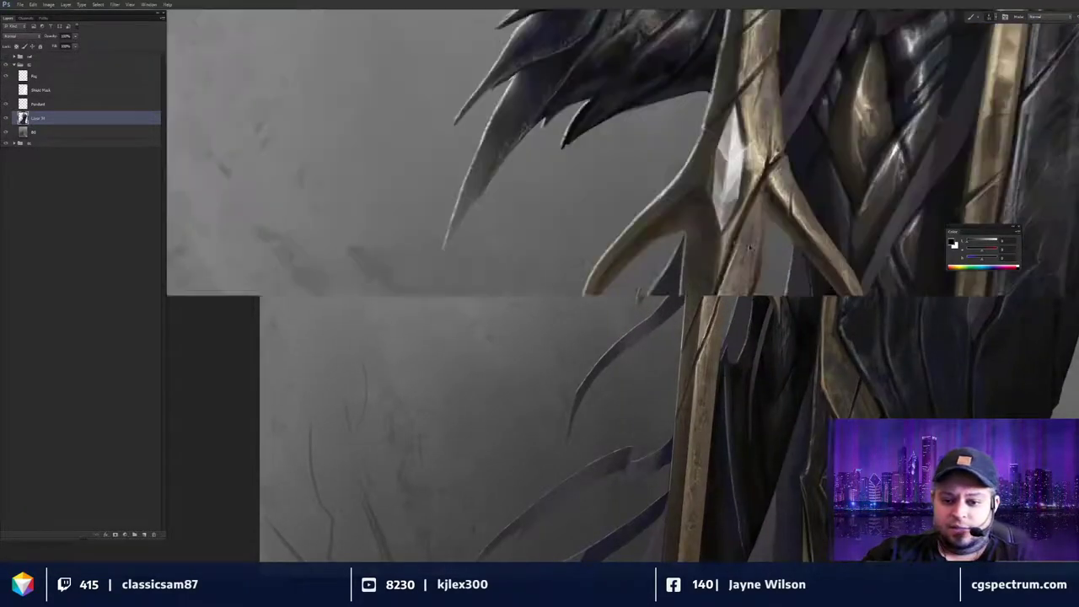
Refine the guard's crossing beside the crystal with a sampled light tone and black accents.
alt+click(728, 233)
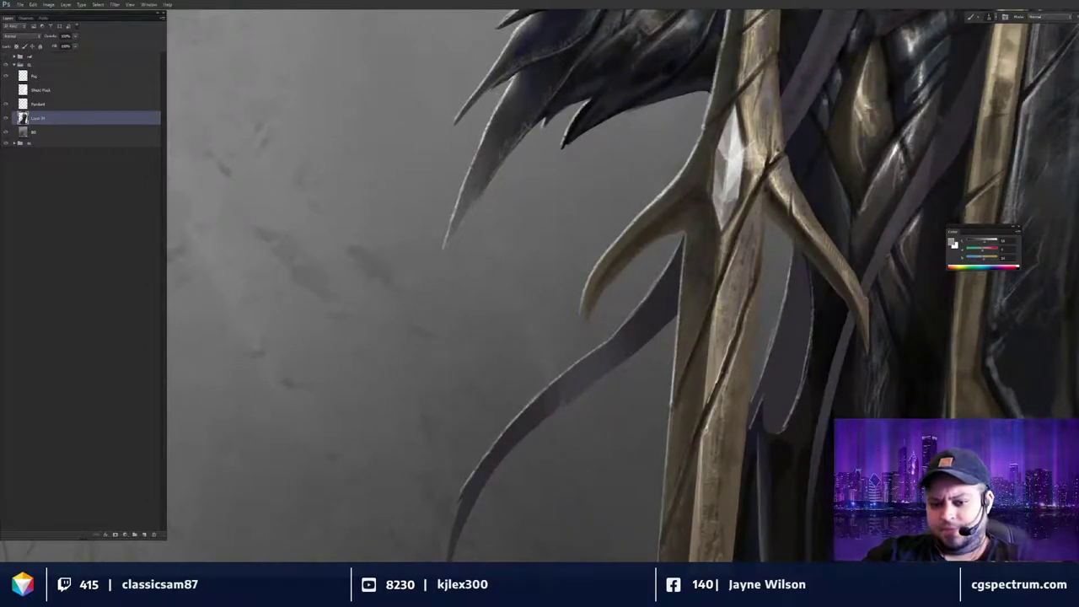
drag(778, 151, 767, 200)
key(d)
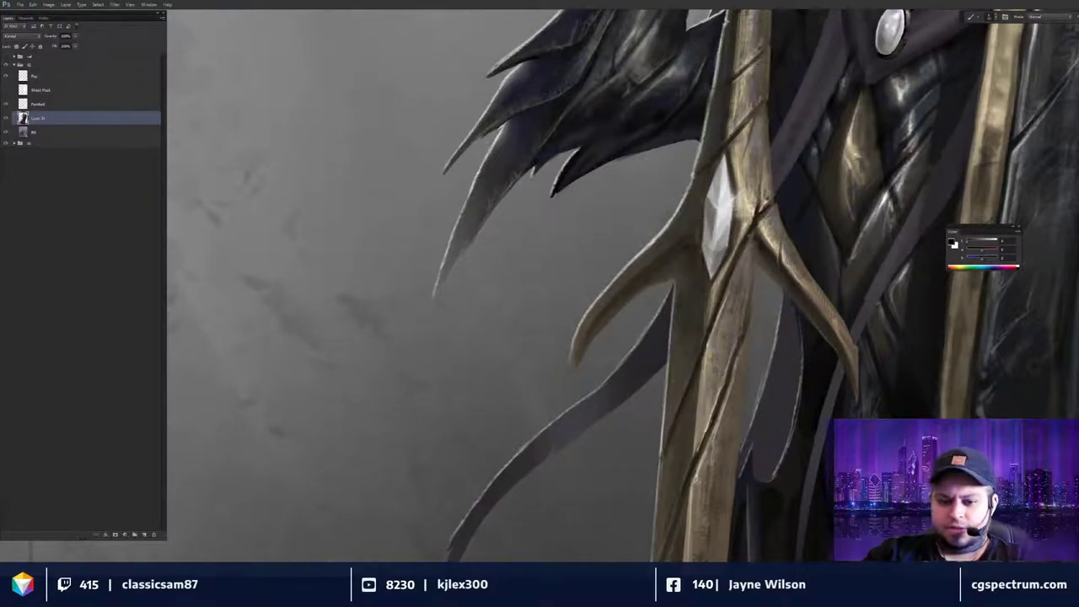
Soften the dark accent at the guard's crossing with a tan tone sampled from the blade and check it at reduced size.
alt+click(727, 278)
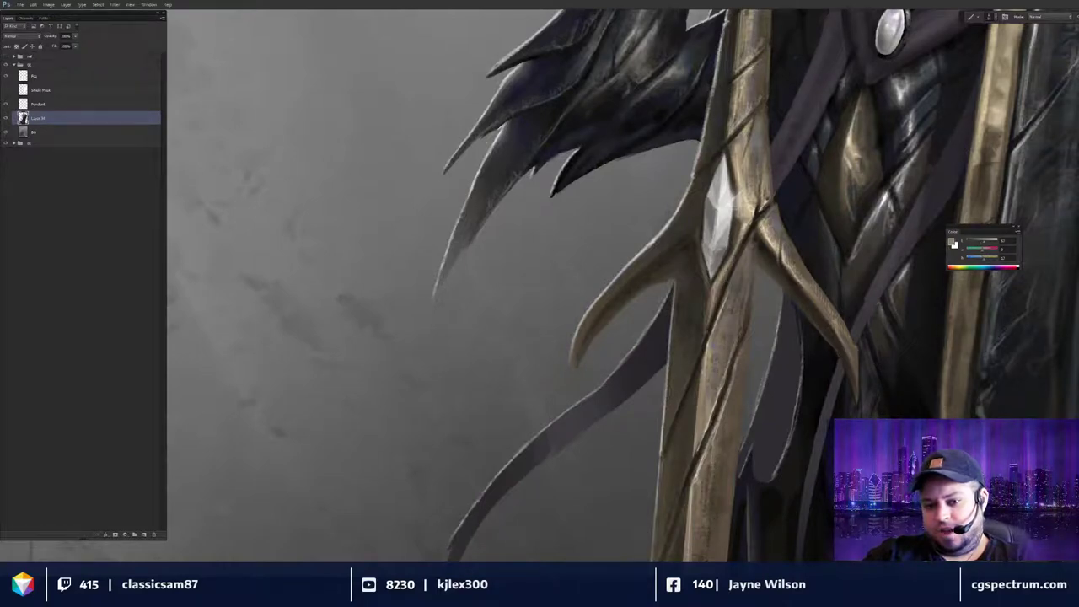
key(ctrl+minus)
key(ctrl+minus)
drag(760, 331, 751, 329)
key(ctrl+plus)
key(ctrl+plus)
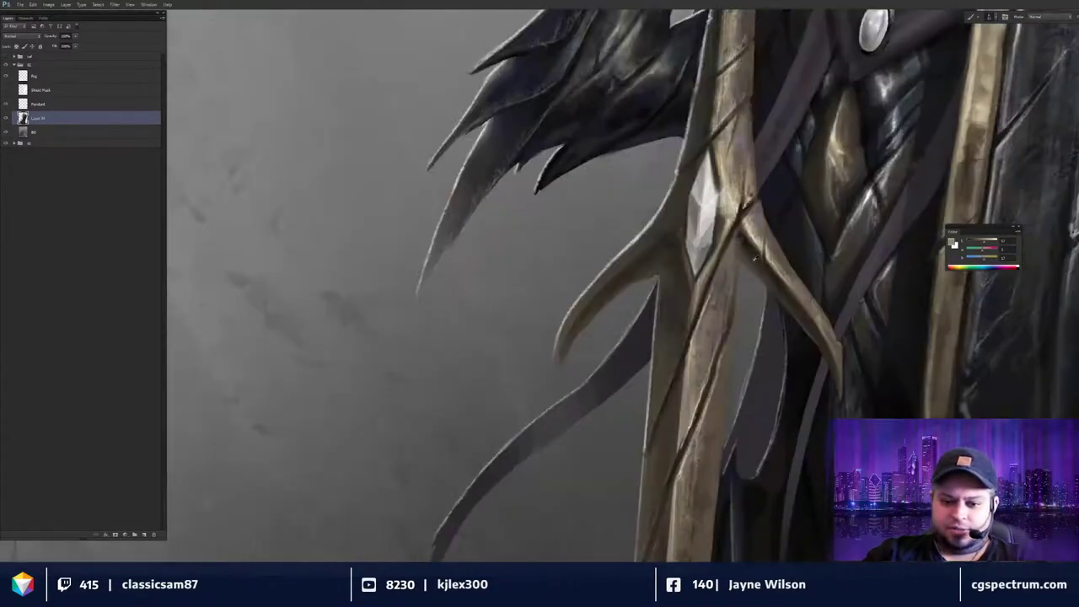
Soften the blade just below the guard's crossing with a tone sampled from the guard and check it against the whole figure.
alt+click(754, 260)
mouse_move(712, 274)
mouse_down()
mouse_move(693, 308)
mouse_move(694, 299)
mouse_up()
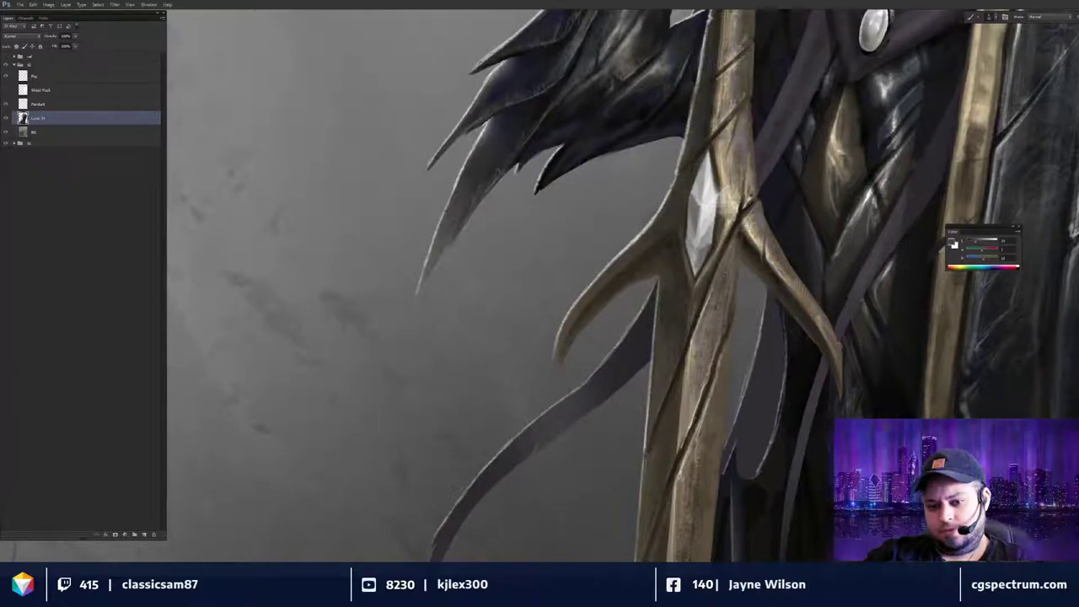
key(ctrl+0)
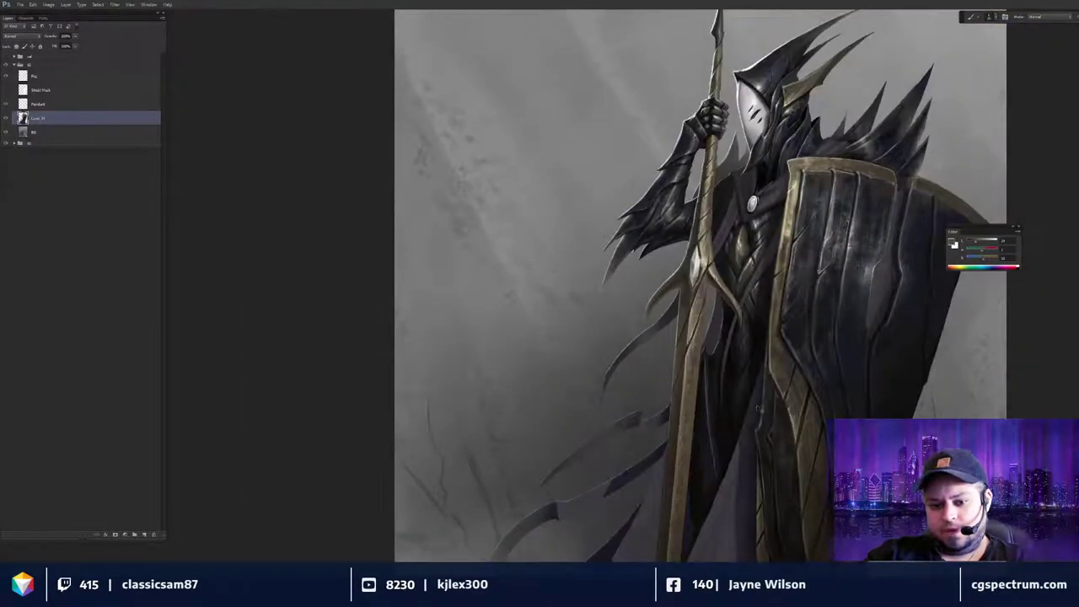
key(ctrl+plus)
key(ctrl+plus)
key(ctrl+plus)
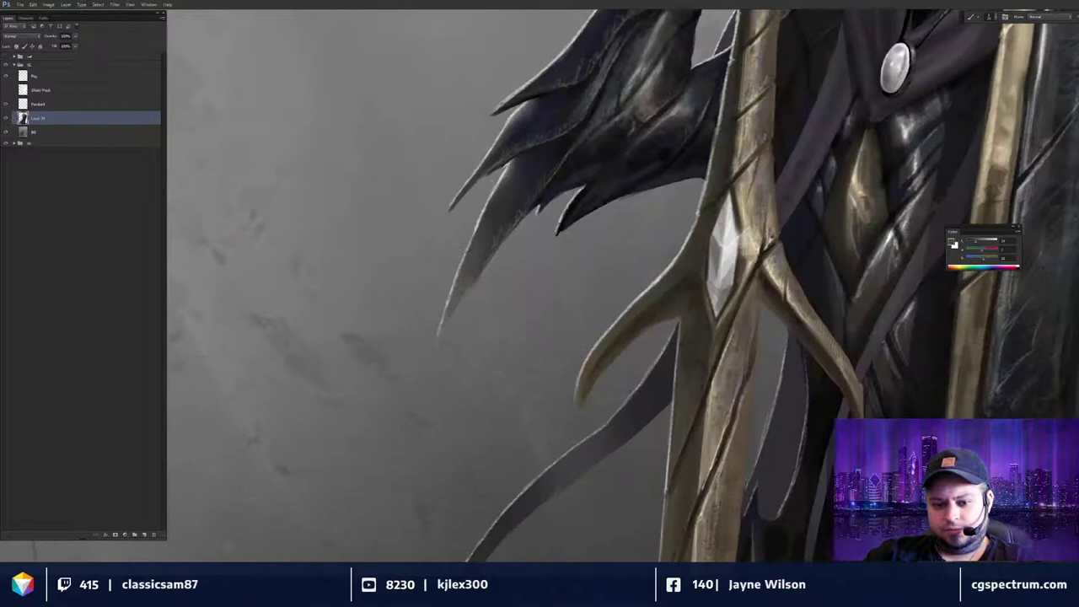
Refine the shading on the guard's right prong and the upper blade with a darker tone.
drag(685, 321, 638, 318)
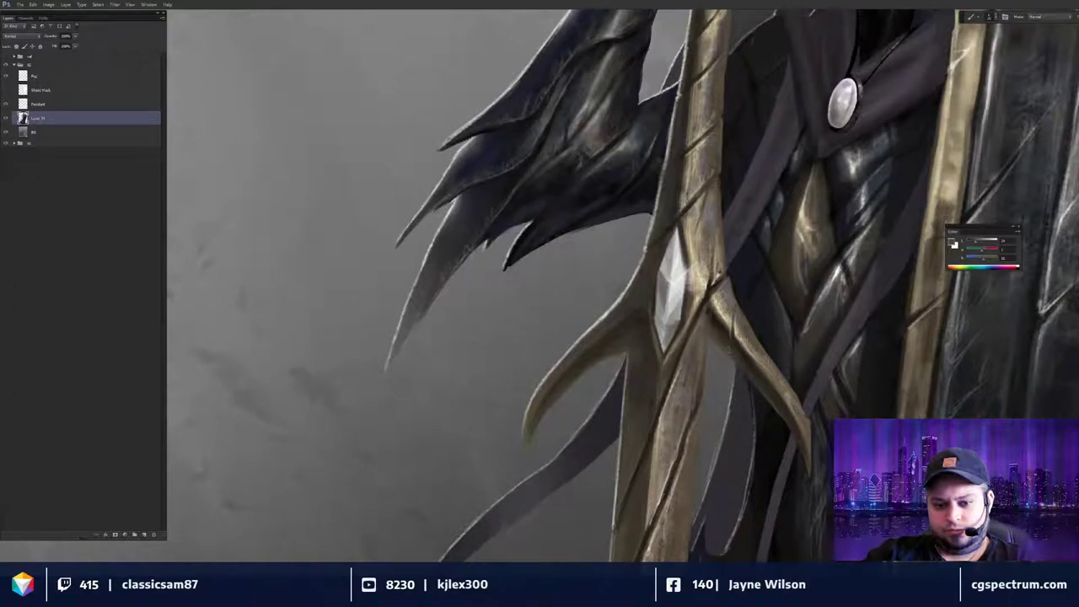
drag(730, 360, 725, 350)
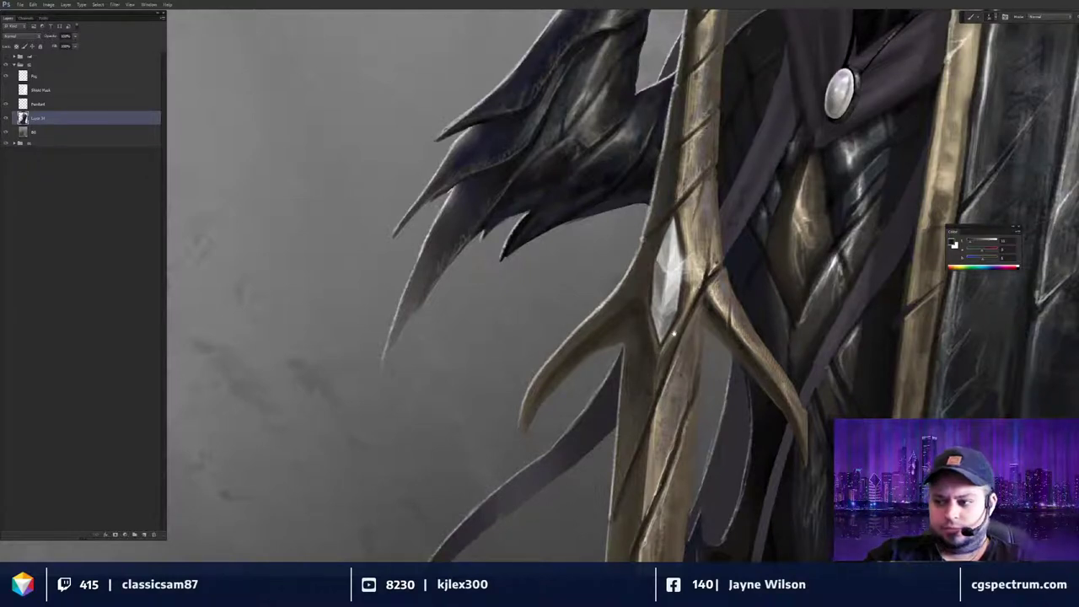
drag(711, 344, 734, 354)
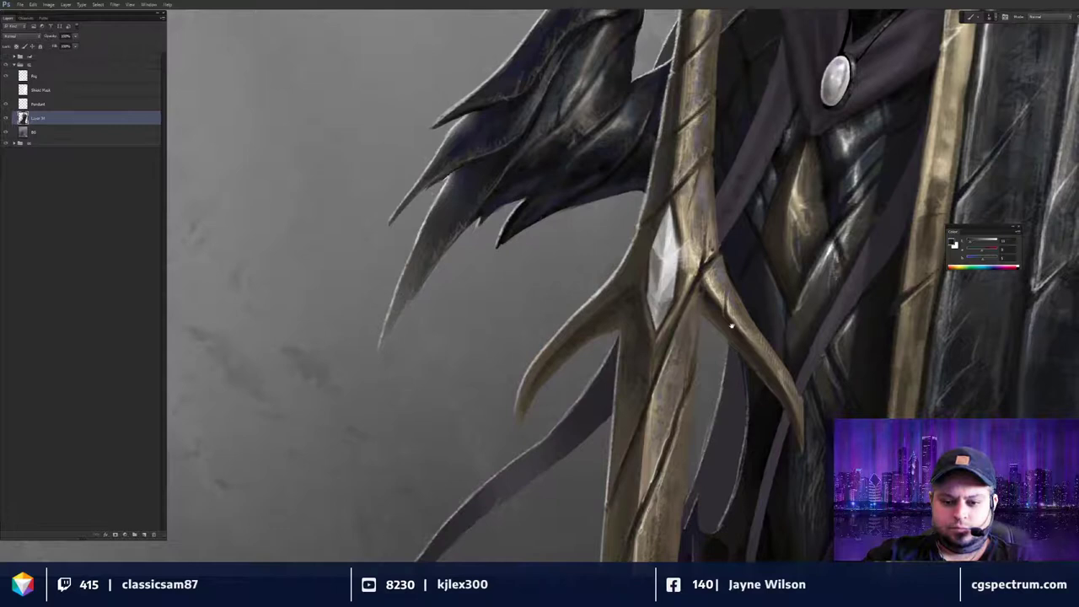
mouse_move(718, 344)
mouse_down()
mouse_move(817, 355)
mouse_move(749, 229)
mouse_up()
Touch up the blade below the guard with a dark tone sampled from the cloak and adjusted in the floating colour sliders.
alt+click(806, 279)
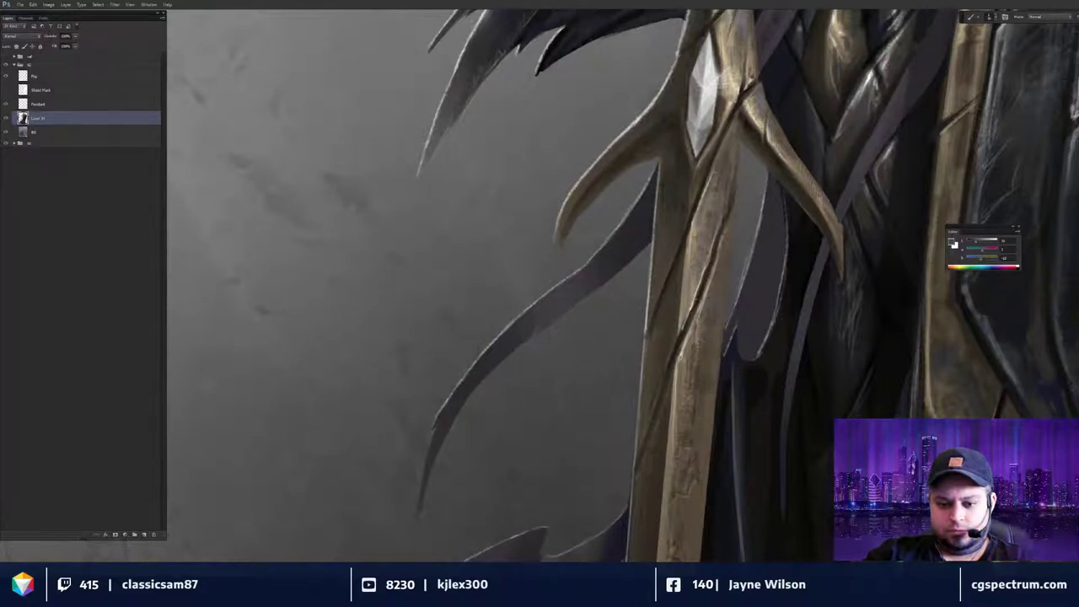
scroll(766, 328, down, 2)
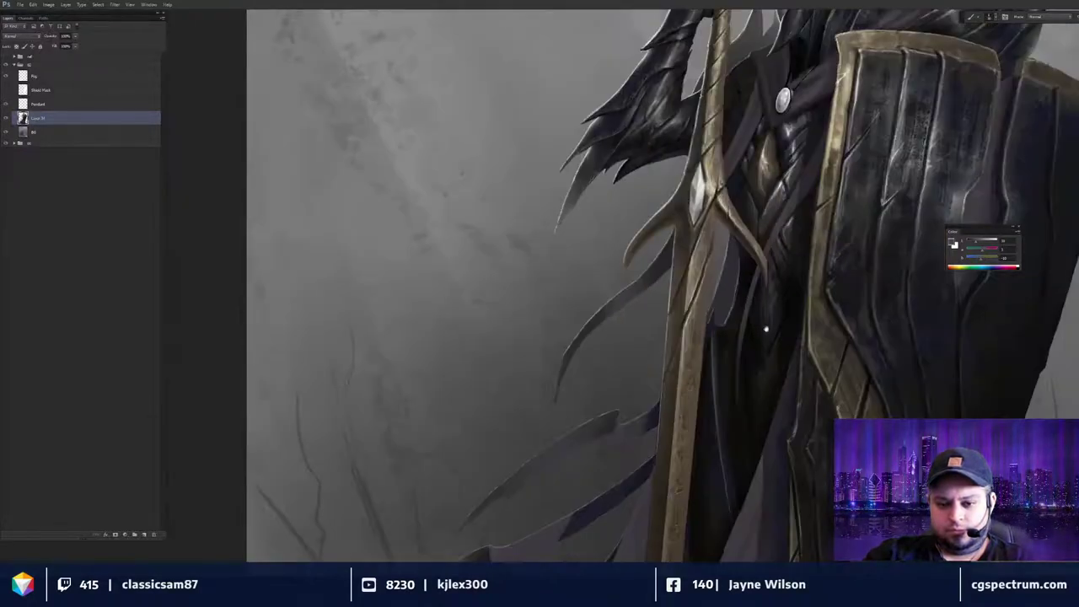
scroll(766, 328, up, 2)
drag(672, 317, 699, 297)
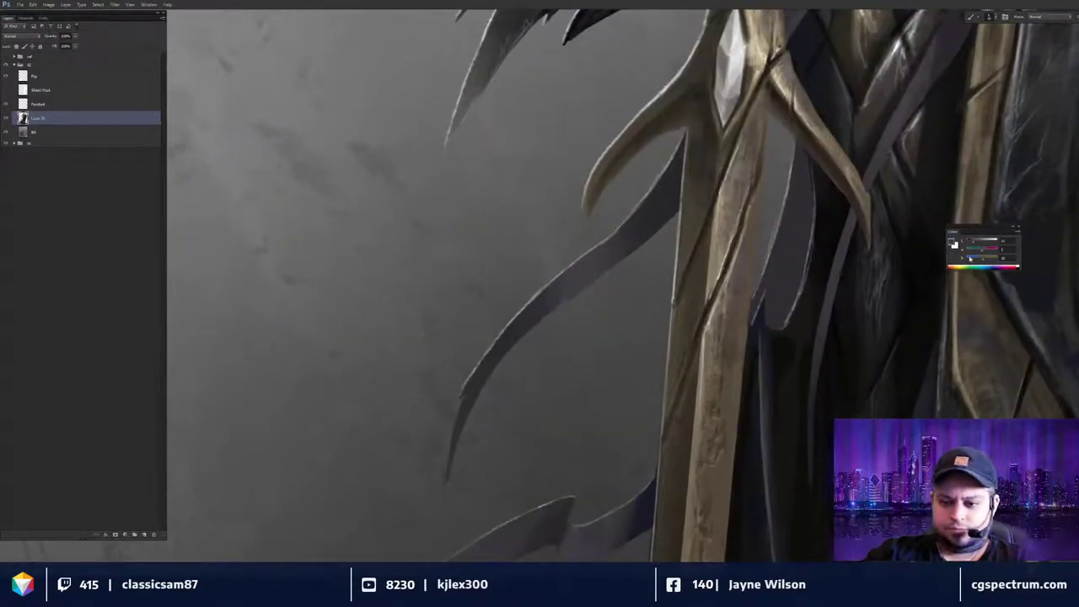
drag(969, 258, 792, 290)
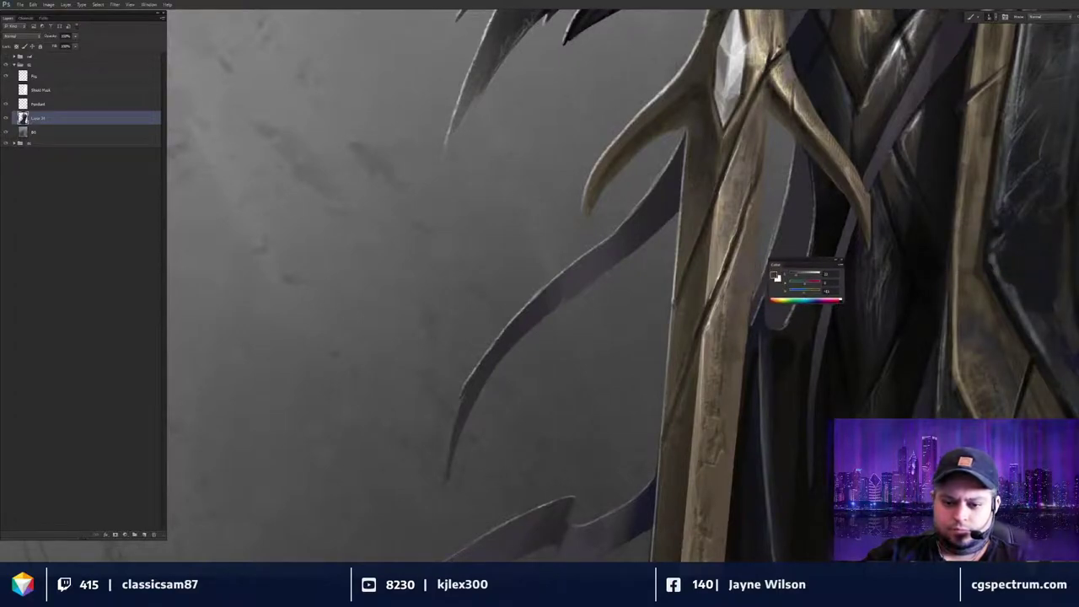
drag(698, 238, 684, 92)
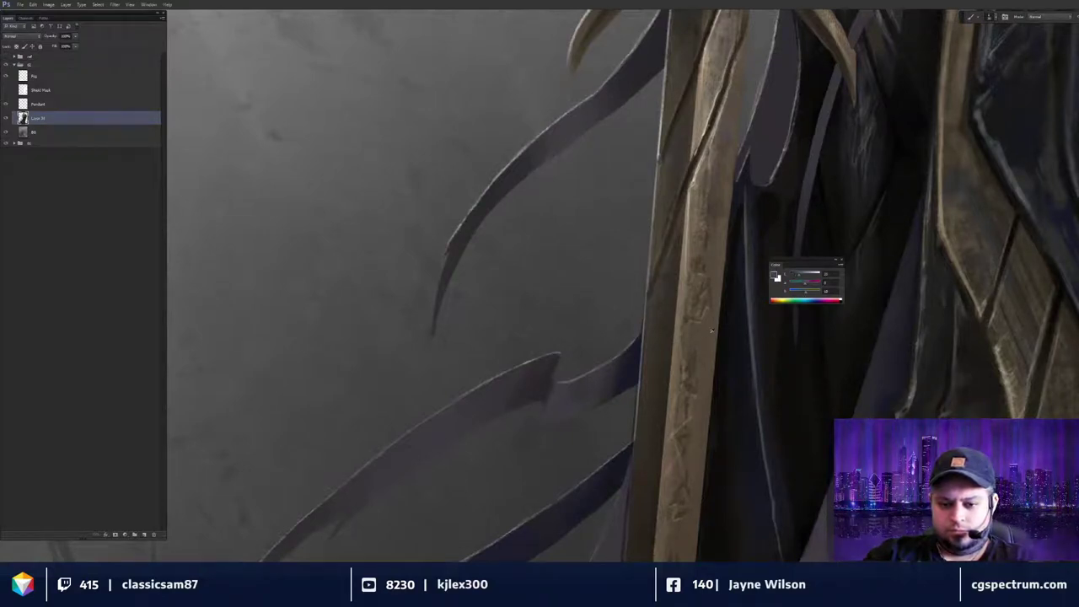
drag(805, 294, 798, 295)
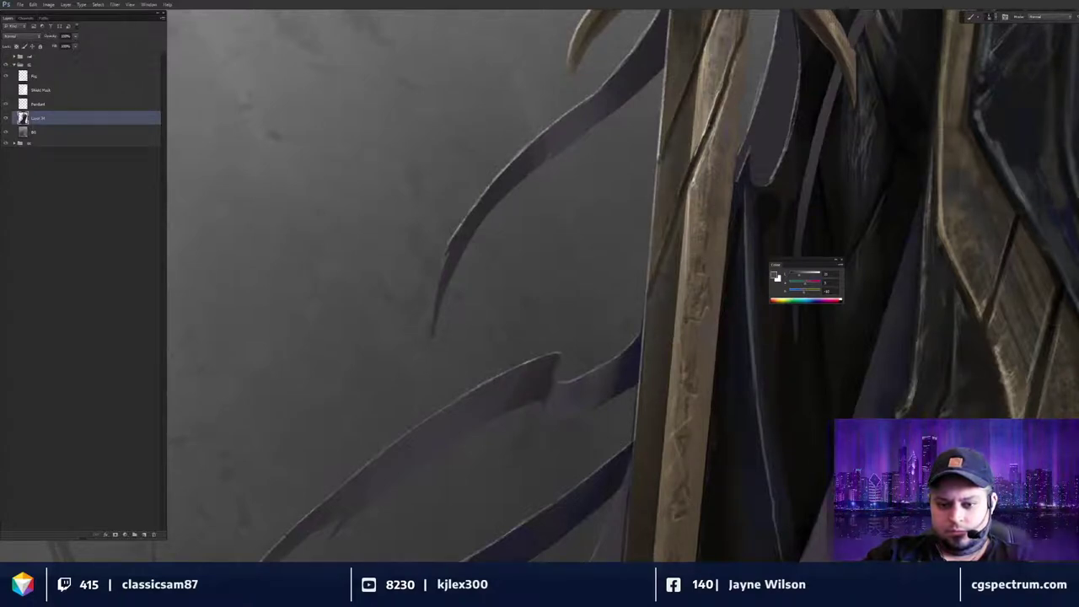
Work down the lower blade, touching up its engraved ornament with the mixed dark tone.
key(ctrl+minus)
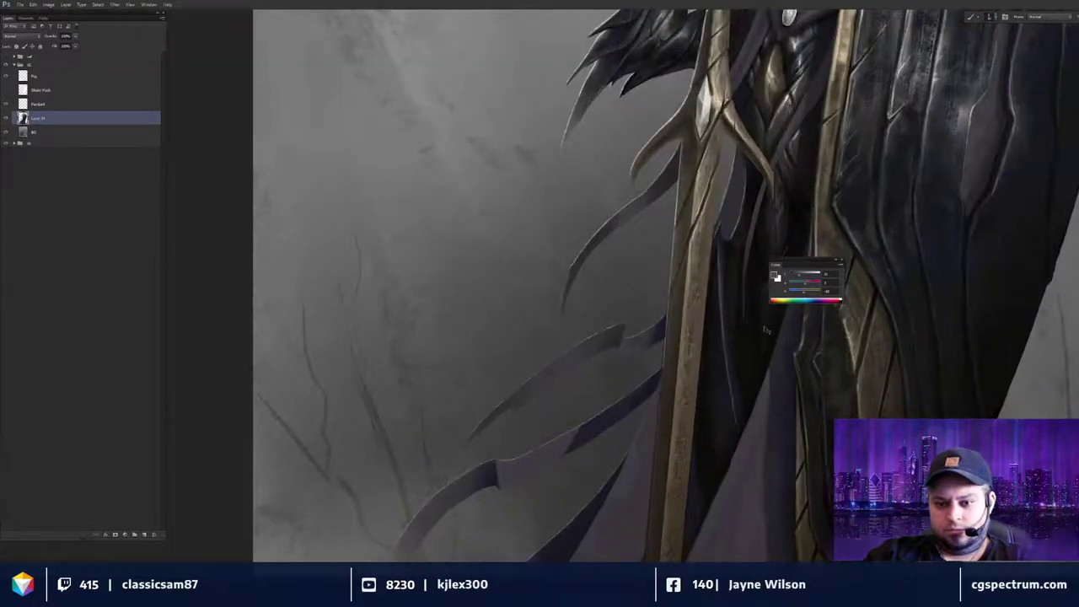
key(ctrl+plus)
drag(696, 427, 724, 248)
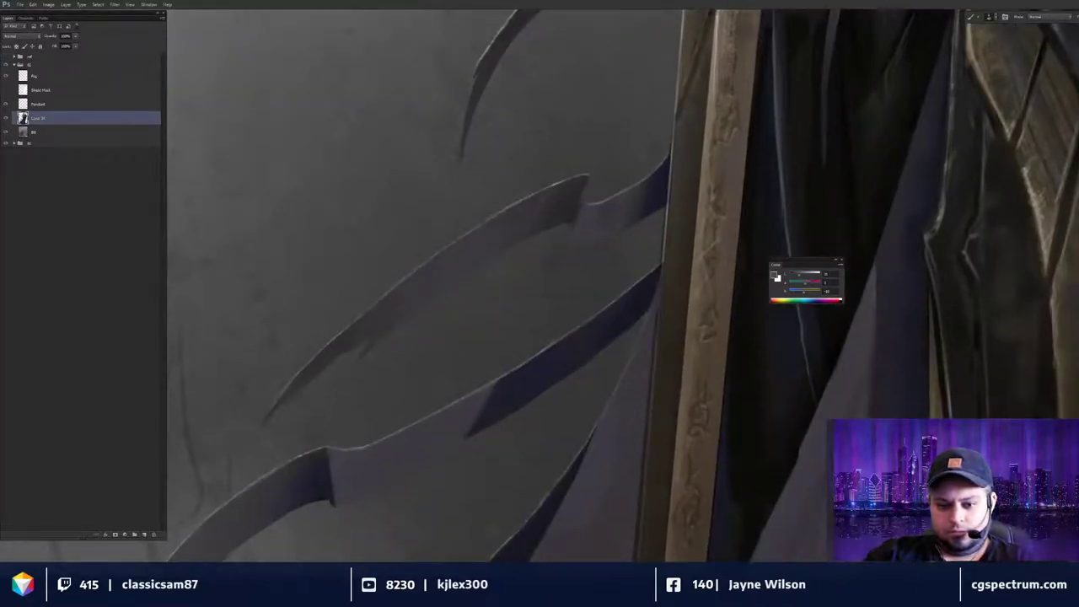
drag(715, 363, 719, 296)
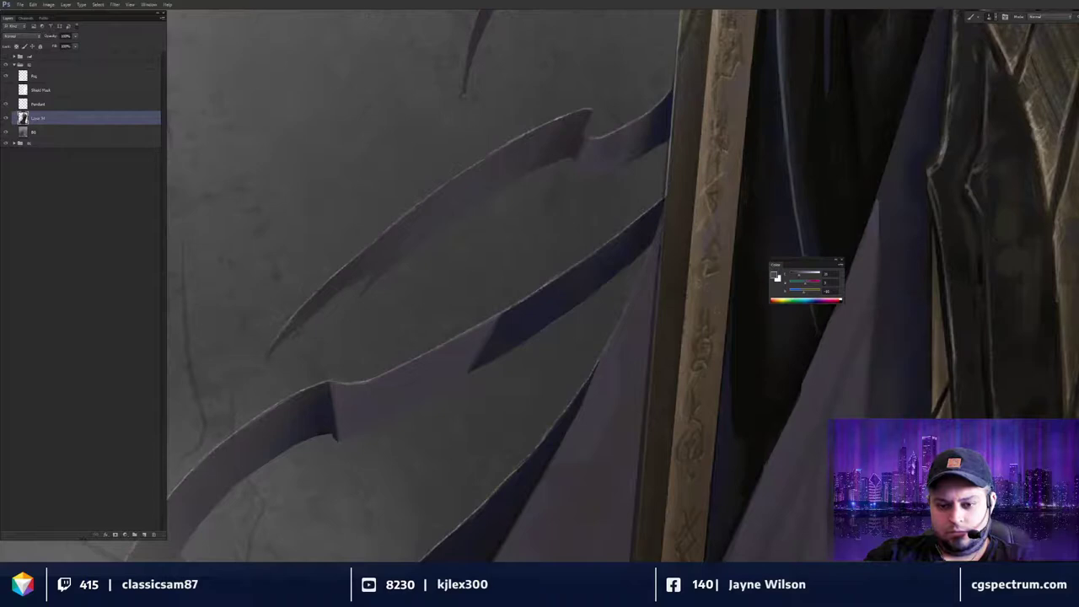
drag(699, 331, 707, 299)
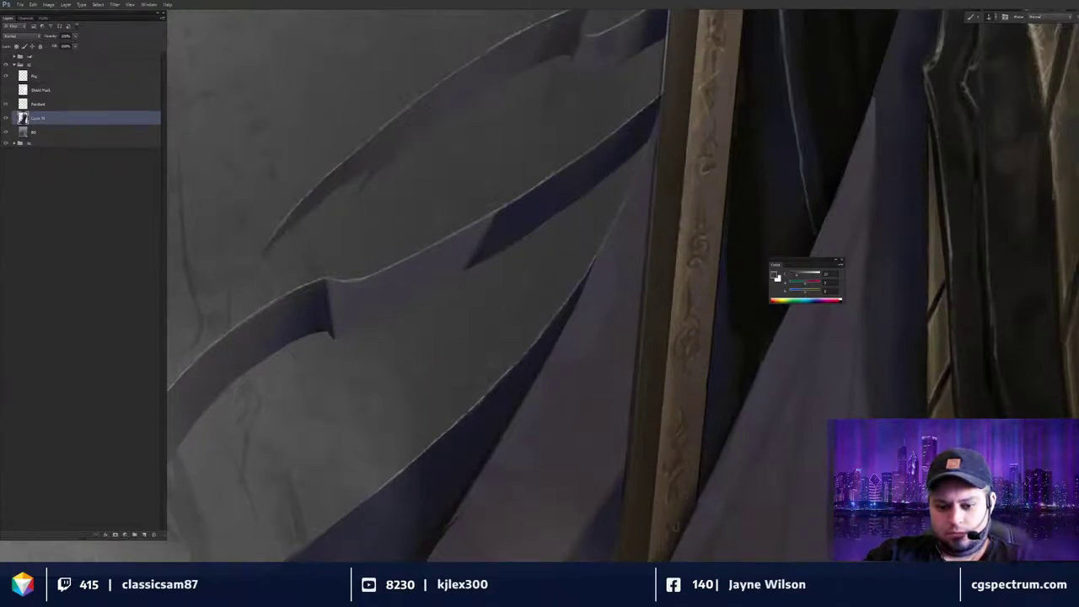
drag(679, 284, 717, 320)
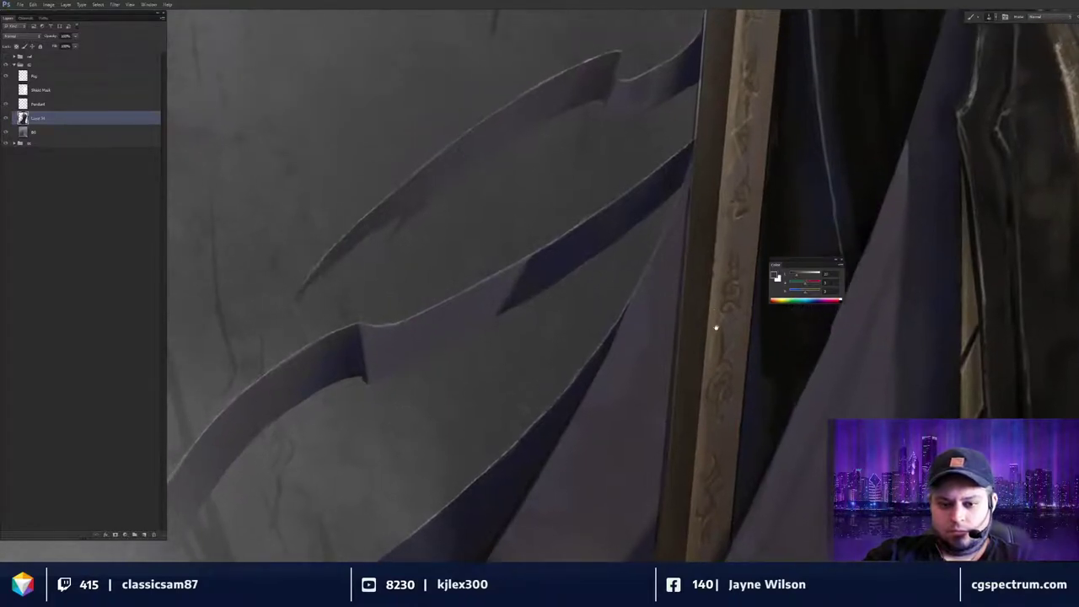
Examine the blade's engraving and the cloak strips up close and against the whole figure.
key(ctrl+0)
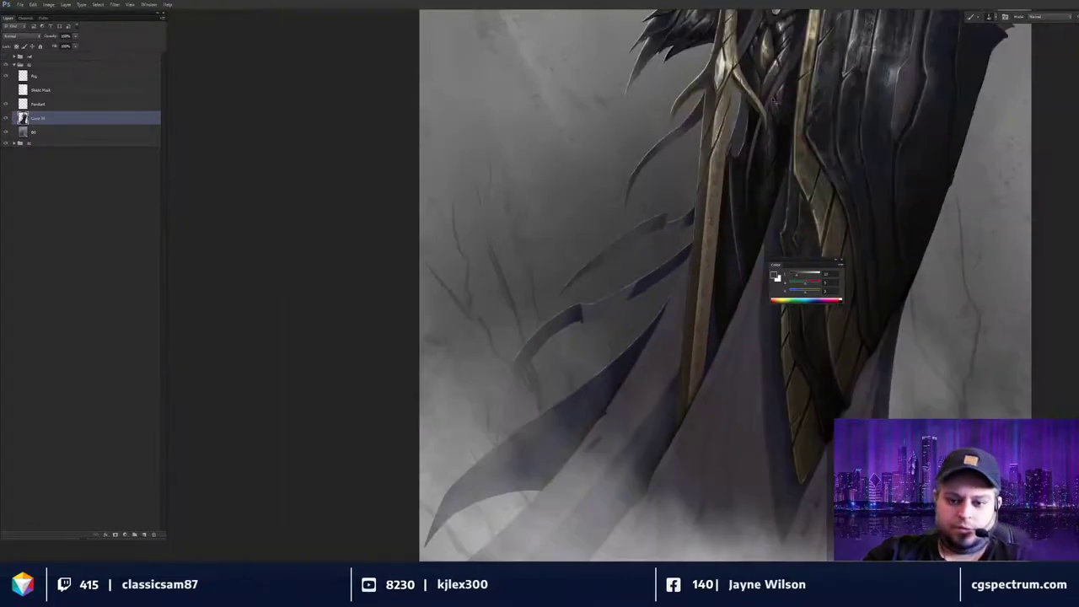
scroll(700, 274, up, 5)
drag(707, 151, 711, 339)
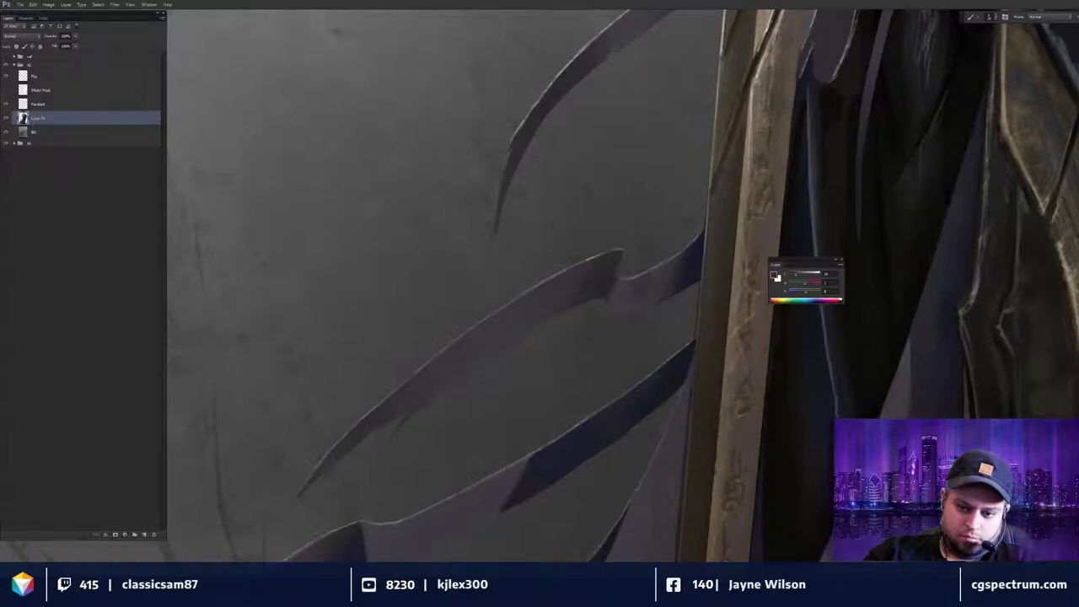
key(ctrl+minus)
key(ctrl+minus)
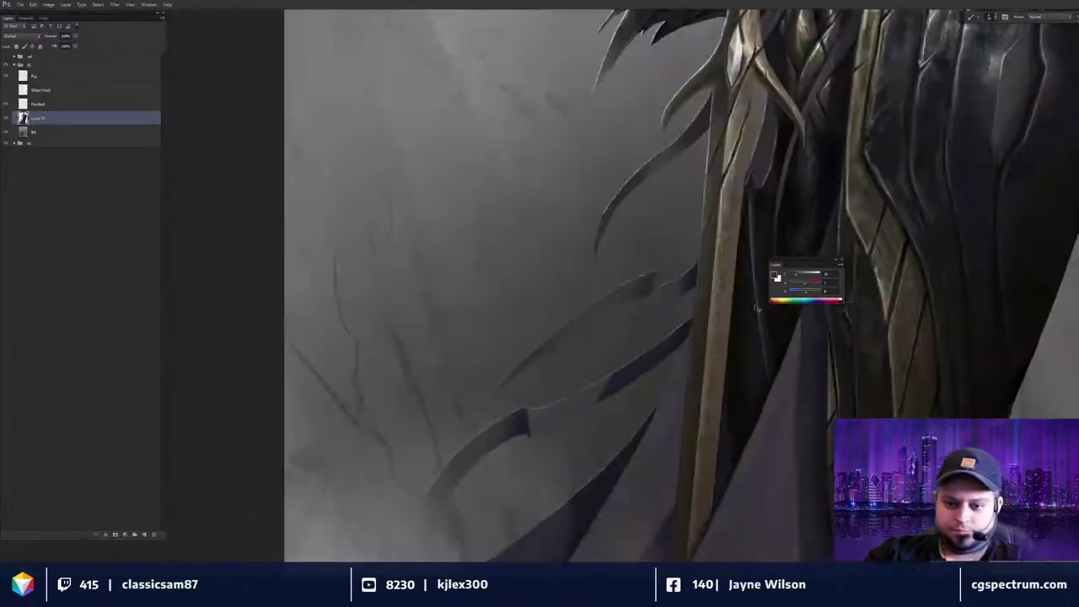
key(ctrl+plus)
key(ctrl+plus)
key(e)
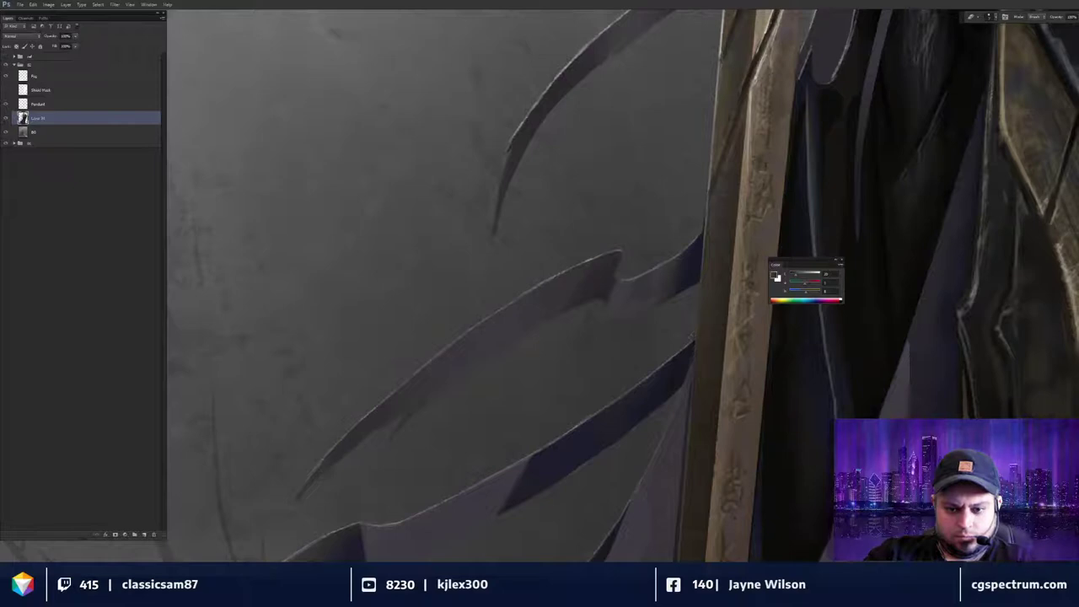
key(ctrl+minus)
key(ctrl+minus)
key(ctrl+plus)
key(ctrl+plus)
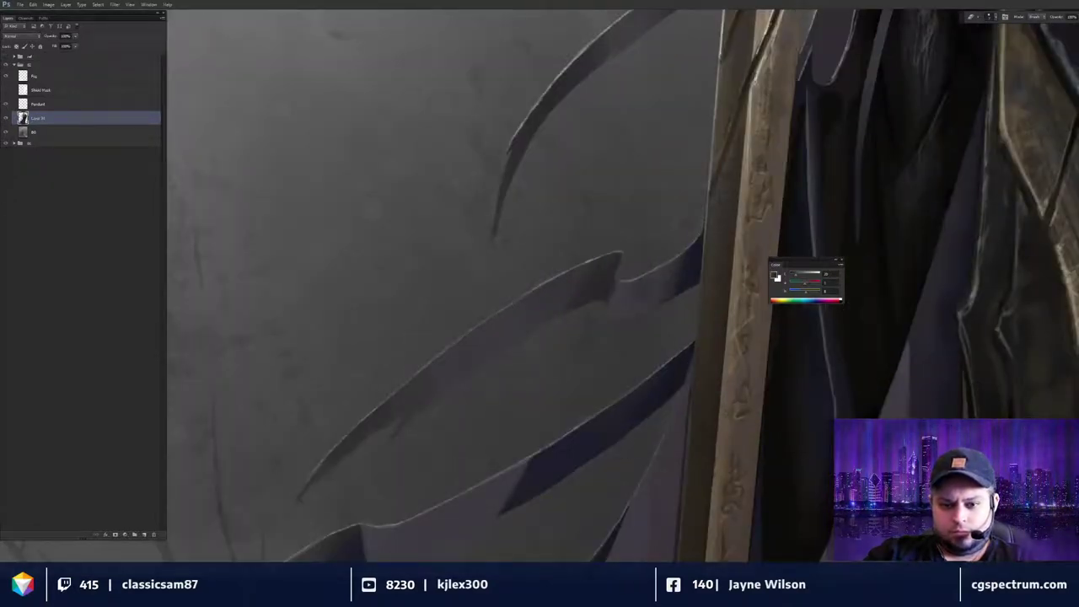
key(ctrl+minus)
key(ctrl+minus)
key(ctrl+minus)
key(ctrl+minus)
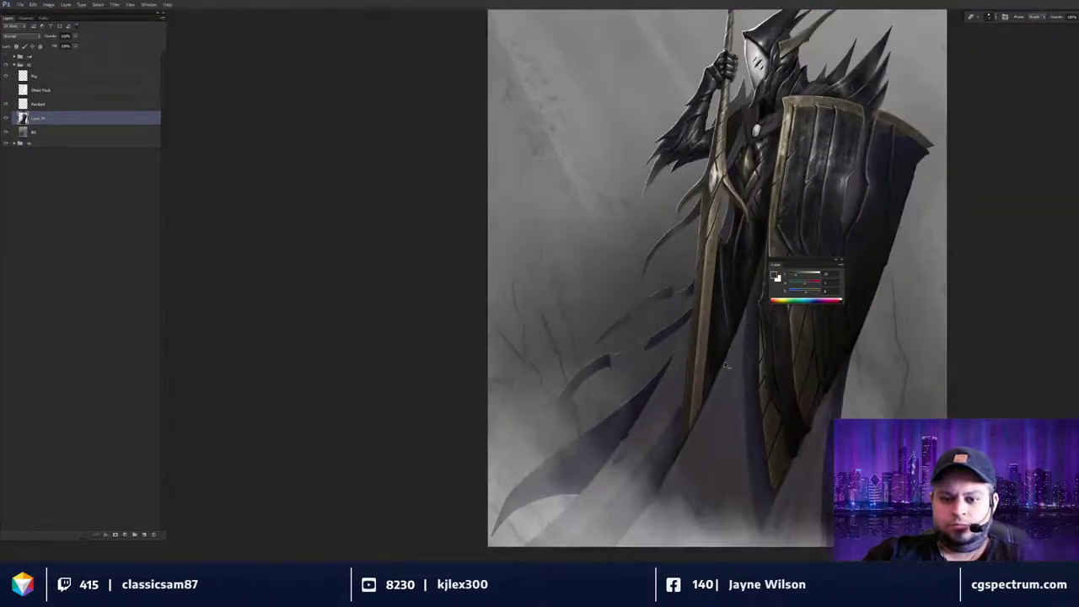
mouse_move(746, 308)
mouse_down()
mouse_move(686, 359)
mouse_move(703, 349)
mouse_up()
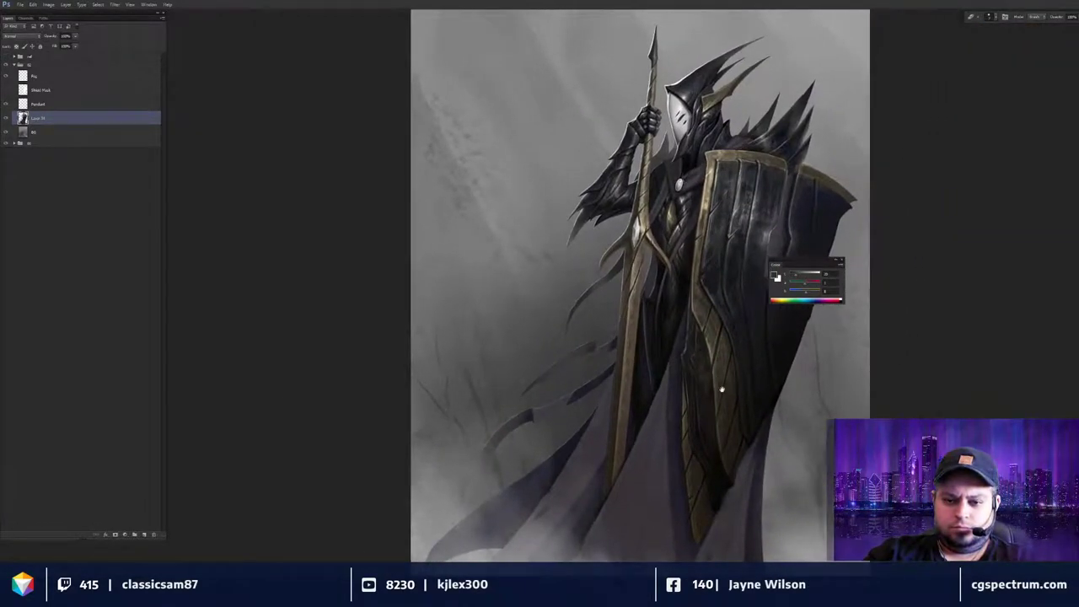
scroll(722, 390, down, 4)
Add a new layer above the figure's layer and load the shield mask layer's shape as a selection for painting.
drag(822, 259, 916, 248)
drag(780, 300, 790, 299)
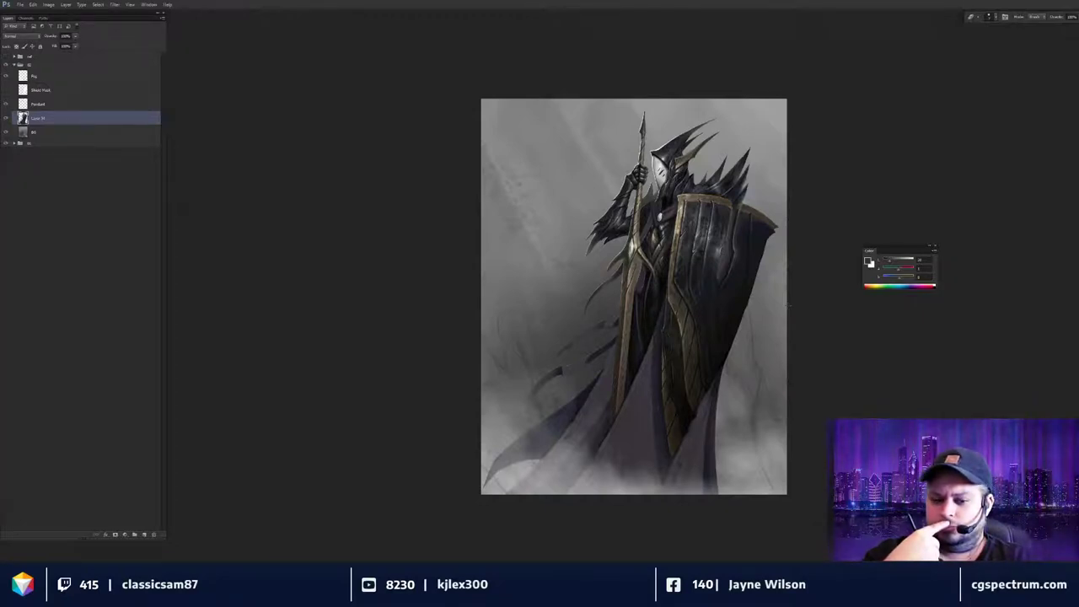
key(ctrl+shift+n)
key(Return)
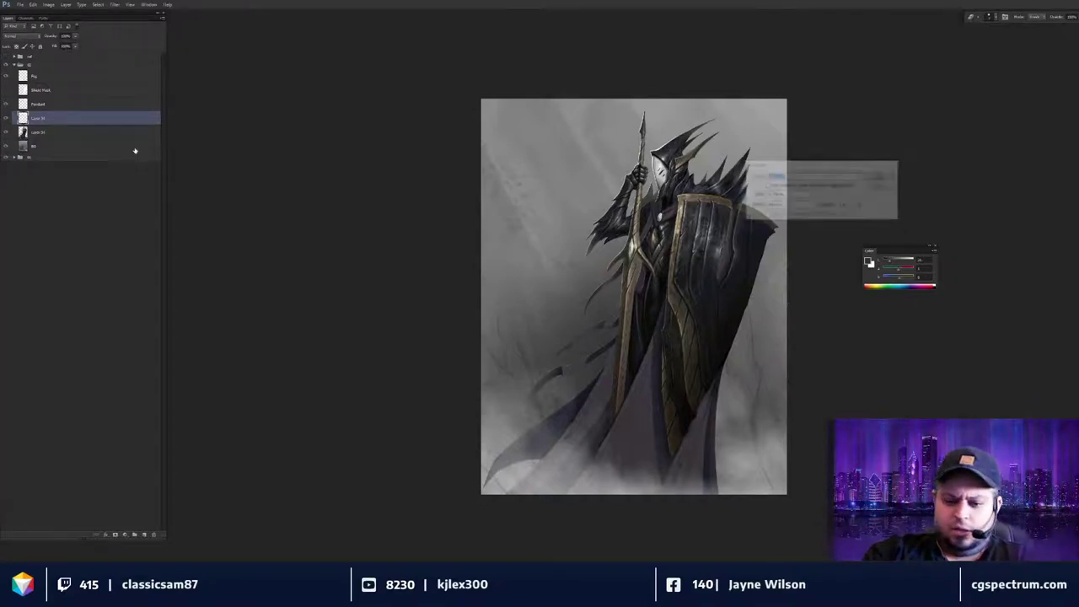
drag(579, 317, 577, 313)
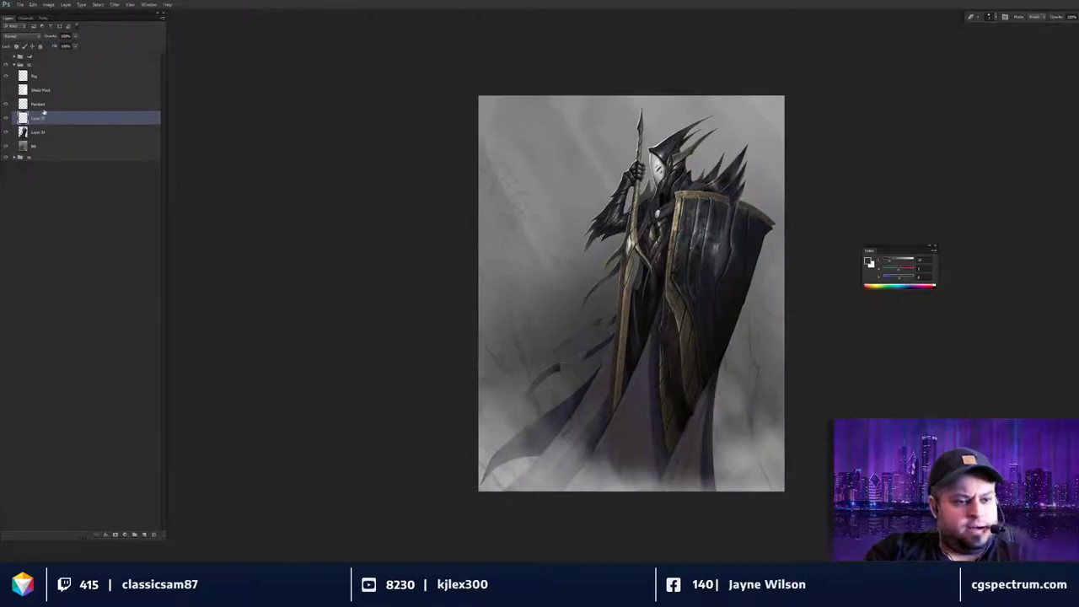
ctrl+click(23, 91)
key(ctrl+plus)
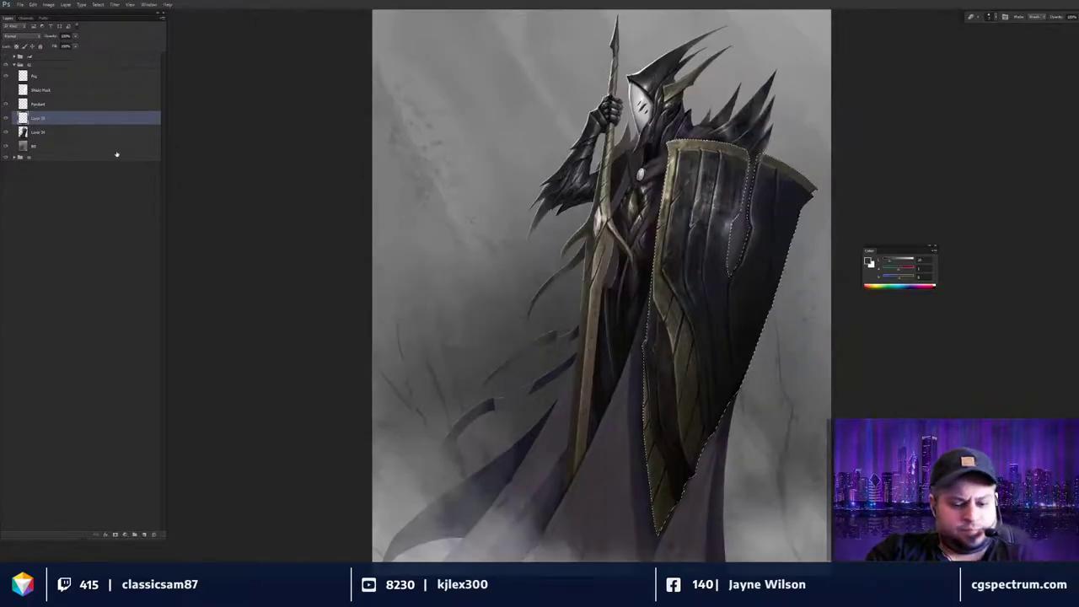
drag(498, 207, 500, 190)
key(b)
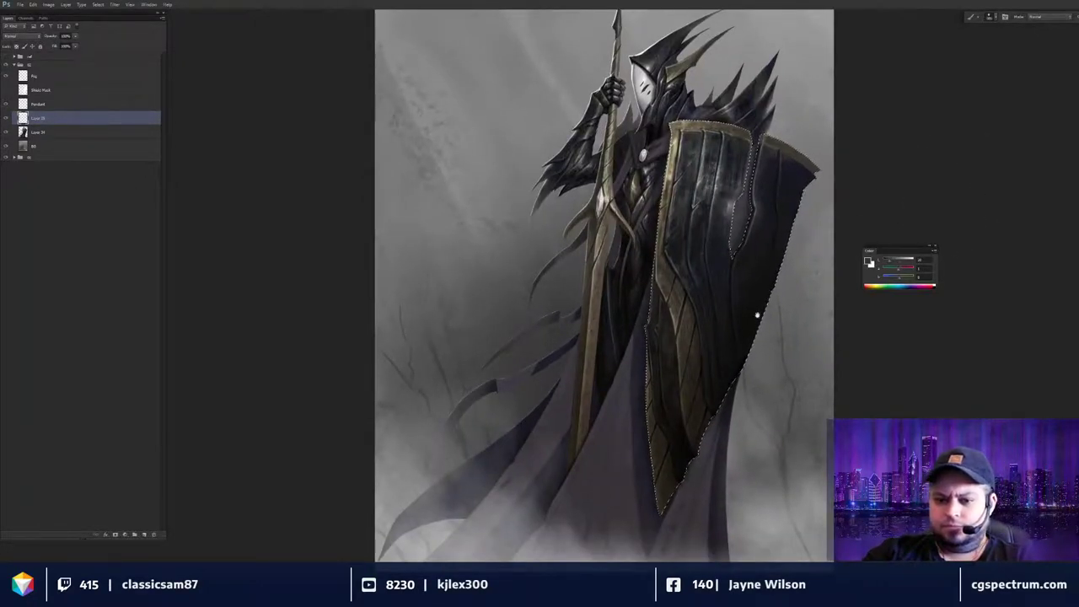
Set the foreground colour to a dark, saturated green.
drag(756, 313, 736, 250)
drag(754, 396, 751, 446)
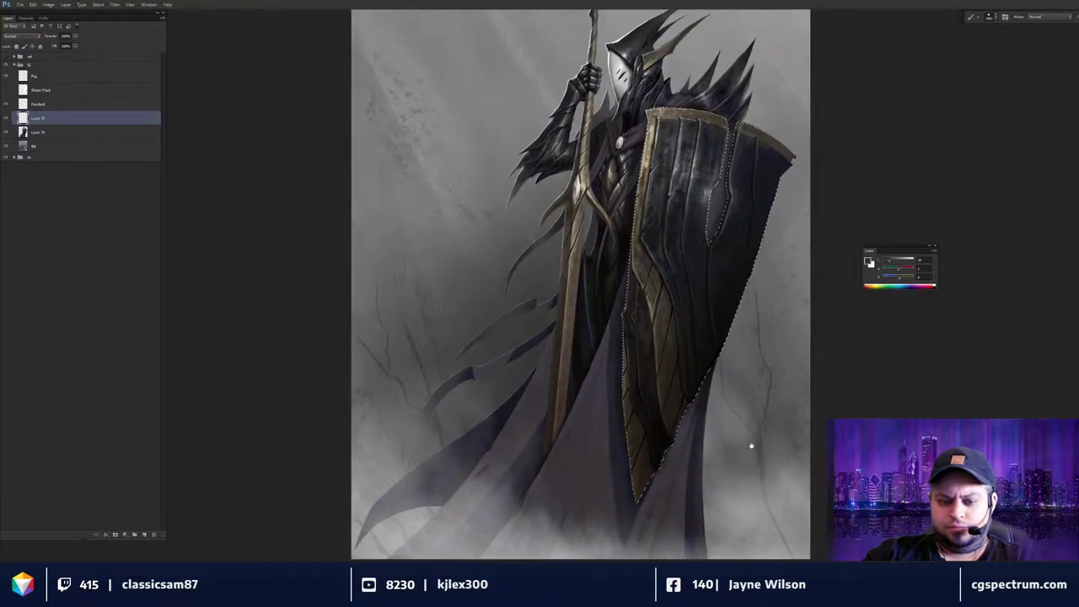
click(869, 262)
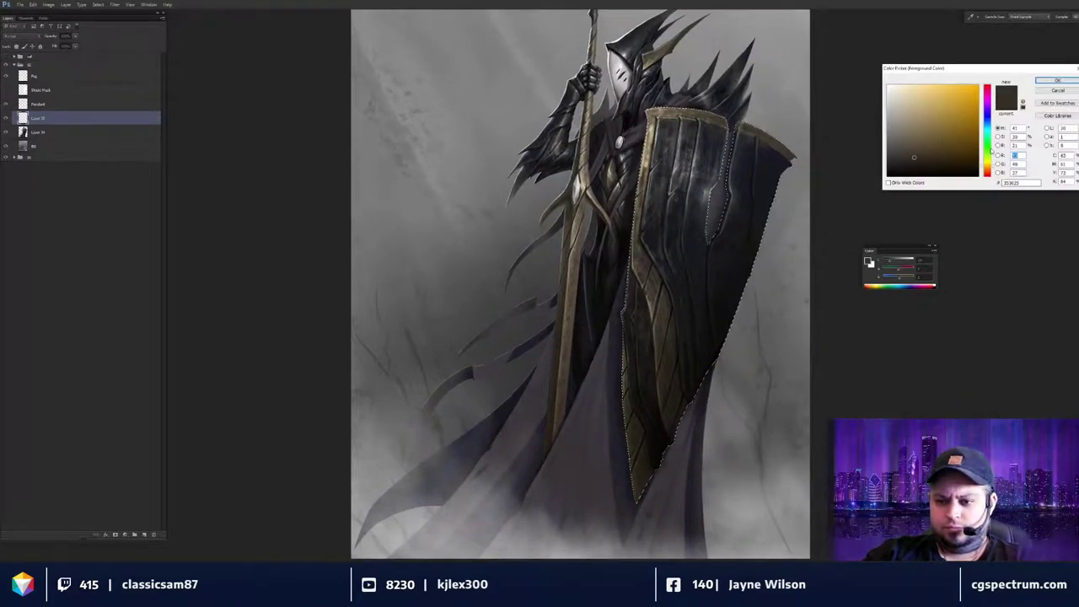
click(990, 136)
click(958, 141)
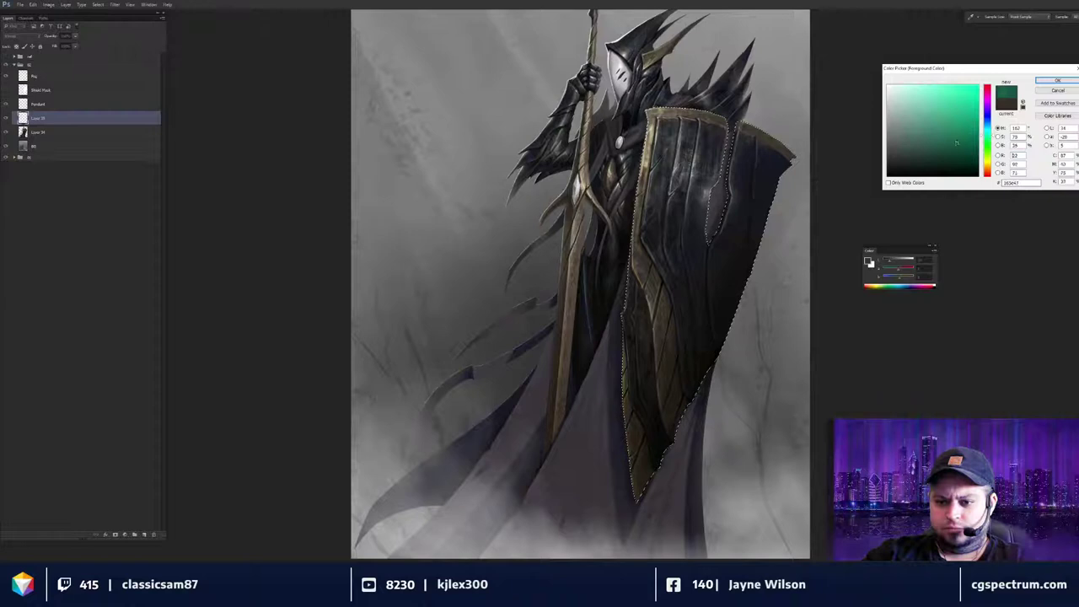
click(1054, 79)
Paint a soft green tint along the shield's lower right edge and tip with a large brush and check it on the whole figure.
scroll(722, 470, down, 3)
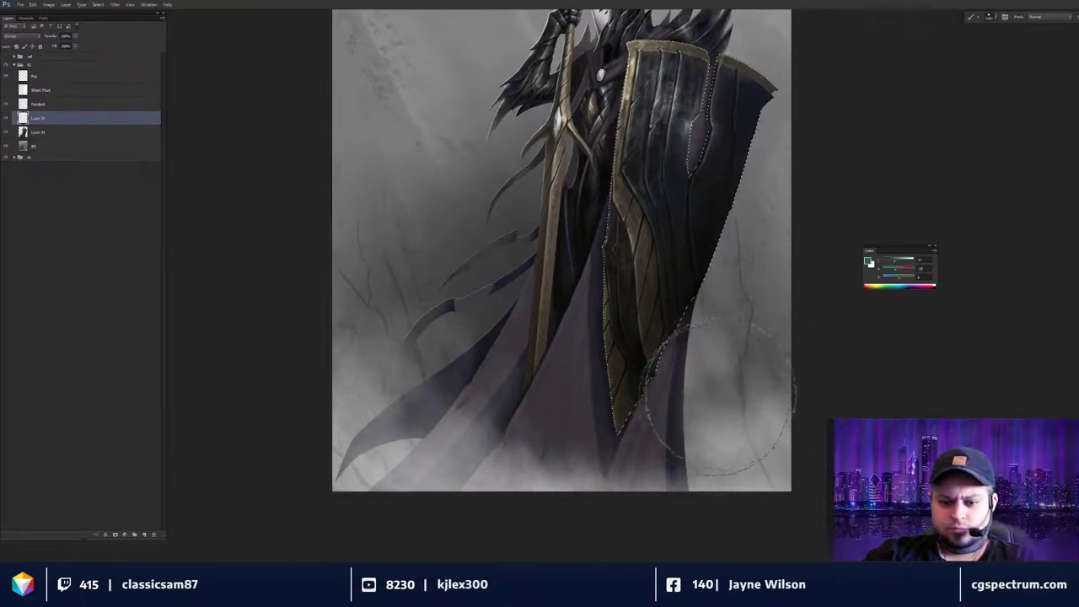
mouse_move(721, 396)
mouse_down()
mouse_move(663, 448)
mouse_move(744, 353)
mouse_move(761, 292)
mouse_move(734, 329)
mouse_move(795, 219)
mouse_move(724, 338)
mouse_move(770, 276)
mouse_move(680, 474)
mouse_move(828, 158)
mouse_move(574, 526)
mouse_up()
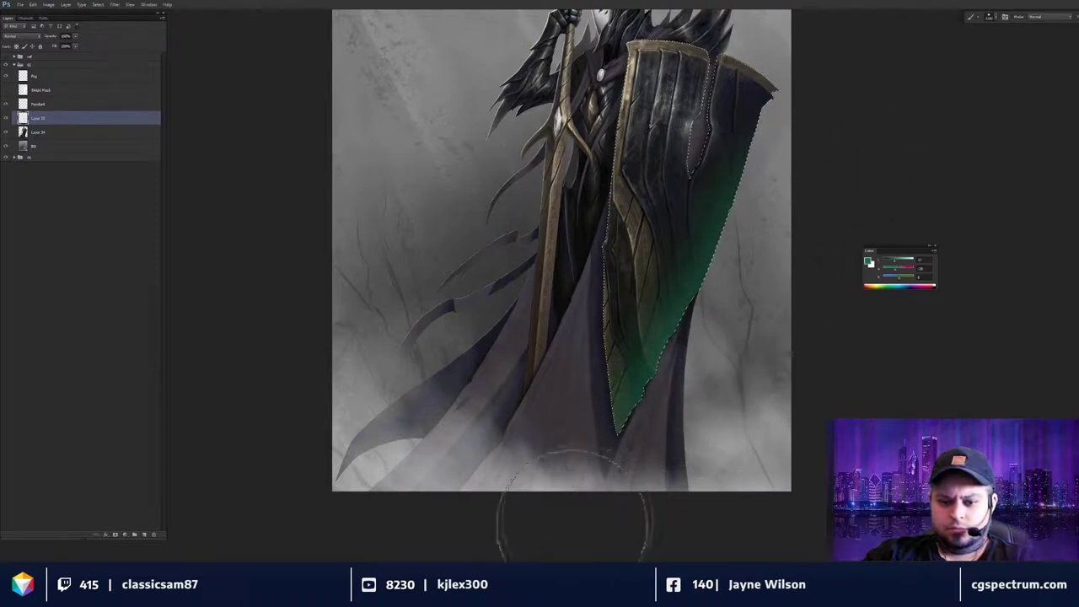
key(ctrl+minus)
key(ctrl+minus)
drag(823, 395, 752, 371)
key(ctrl+plus)
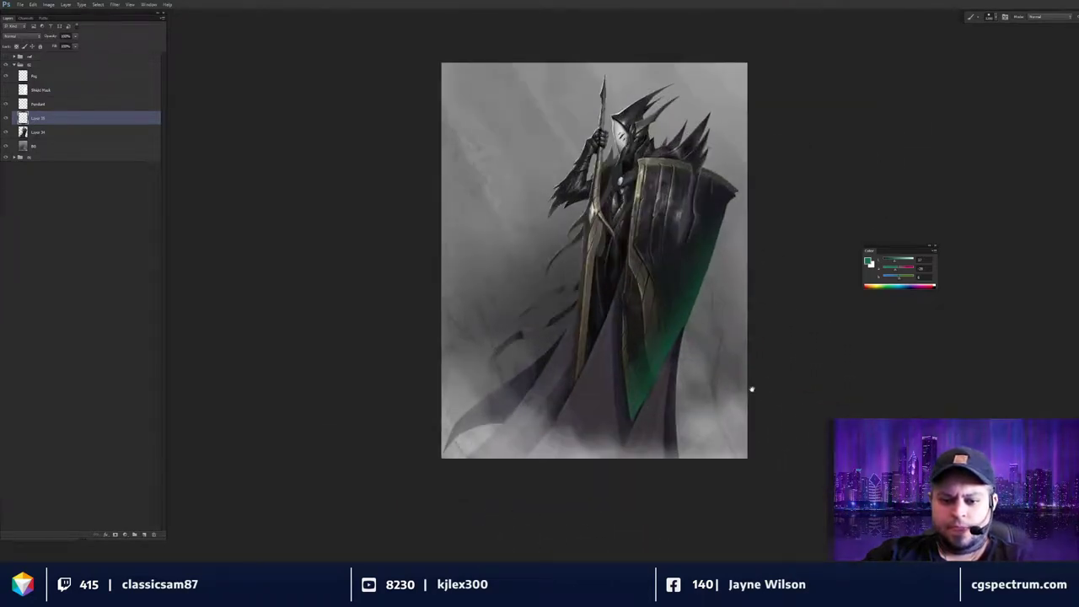
Shift the hue of the shield's green tint towards a bluish teal and lower its saturation to about -60.
key(ctrl+u)
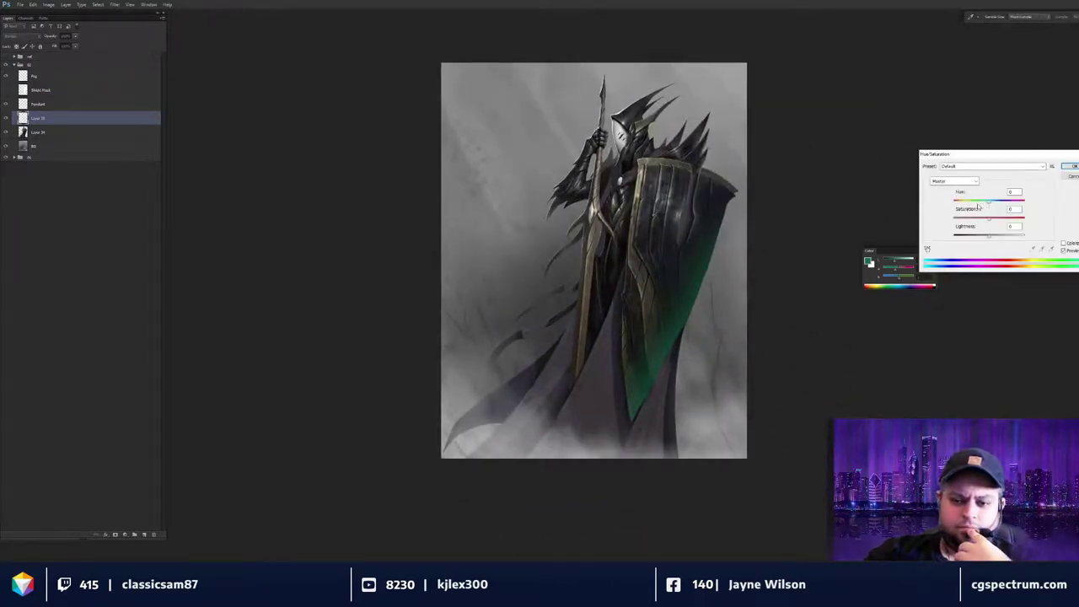
drag(988, 201, 926, 218)
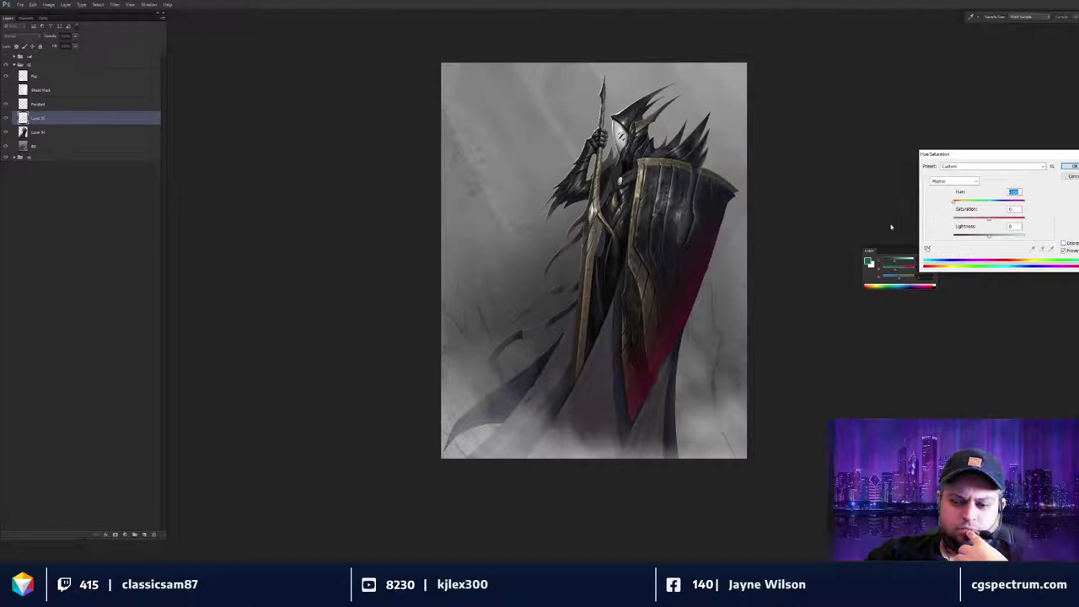
drag(992, 207, 950, 212)
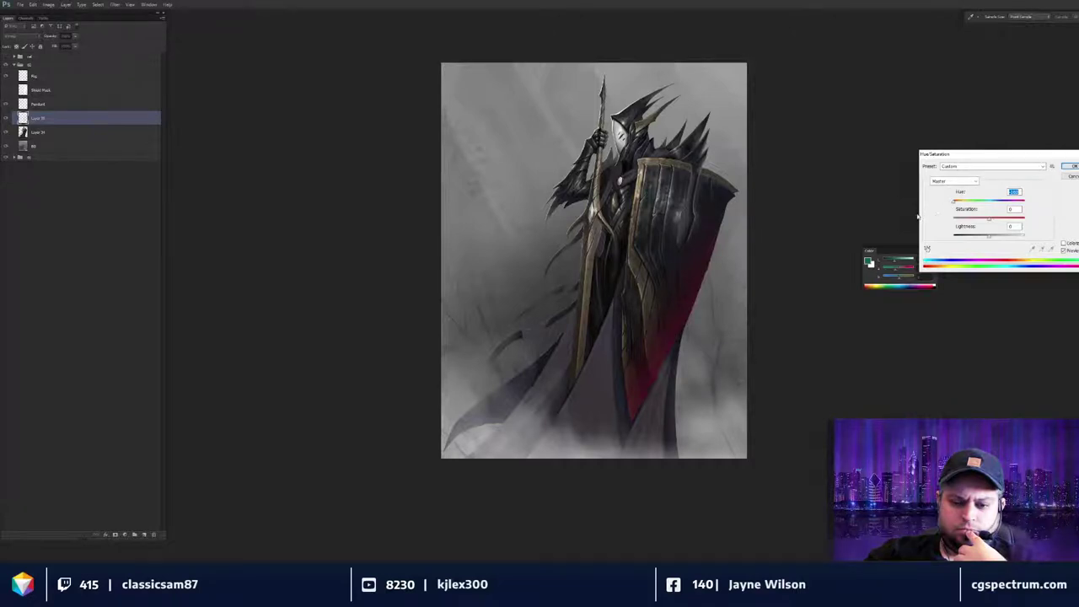
drag(954, 202, 969, 229)
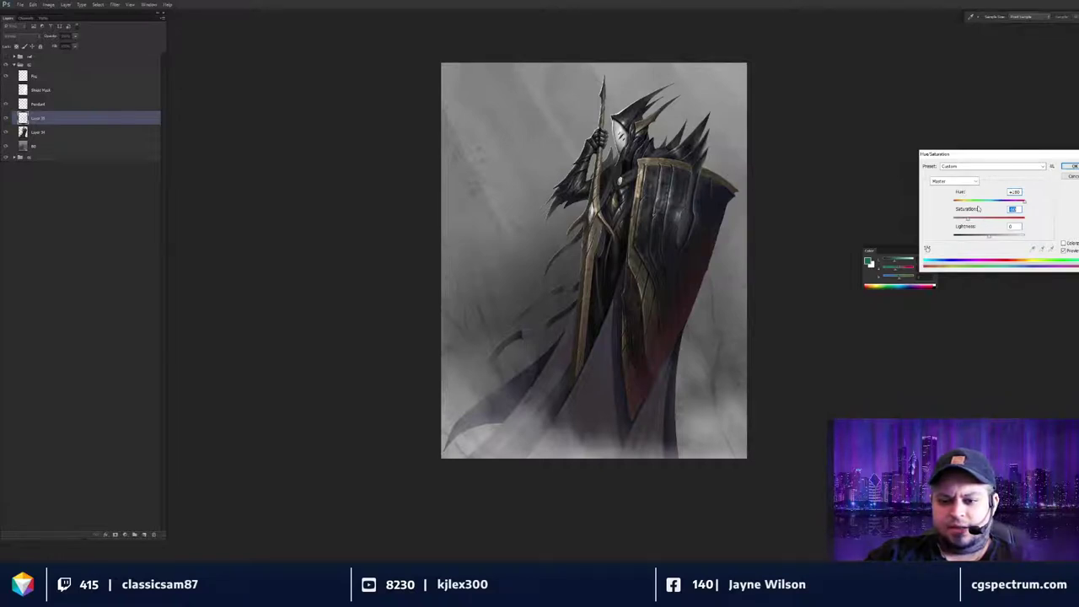
drag(1023, 203, 995, 205)
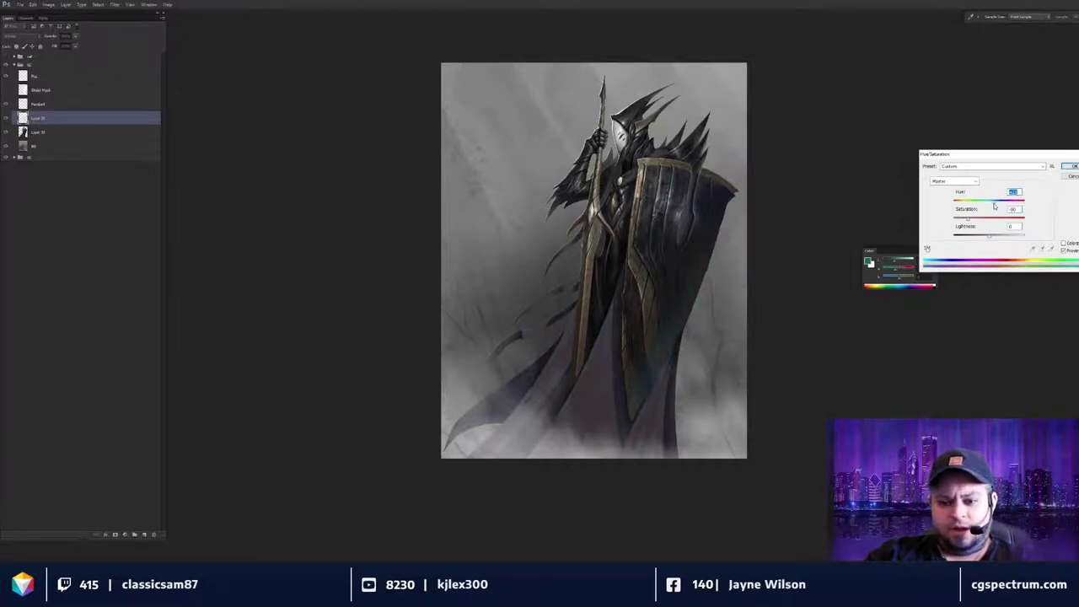
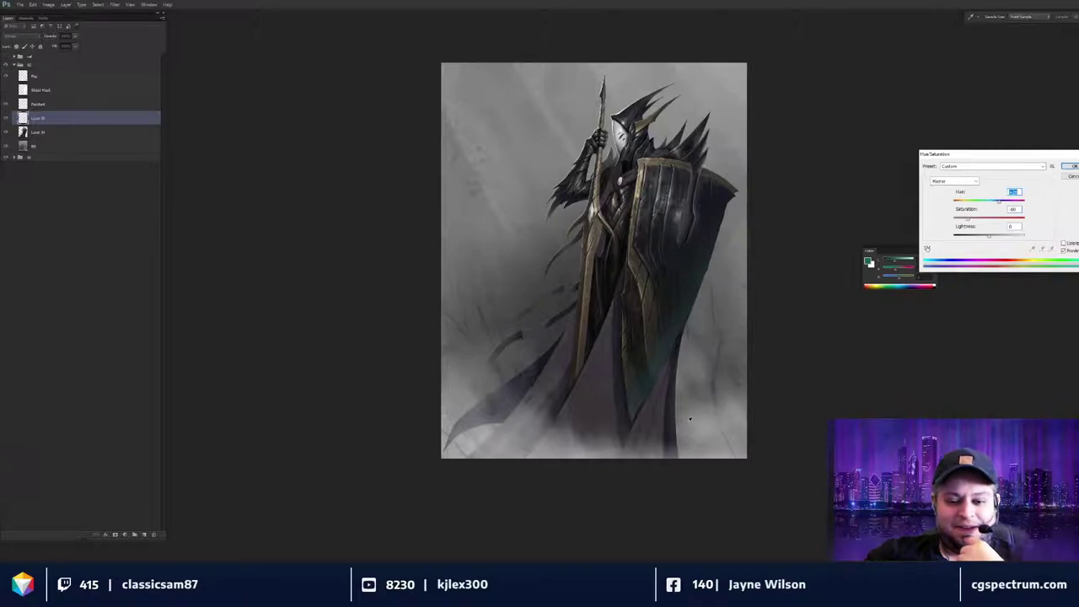
click(1069, 170)
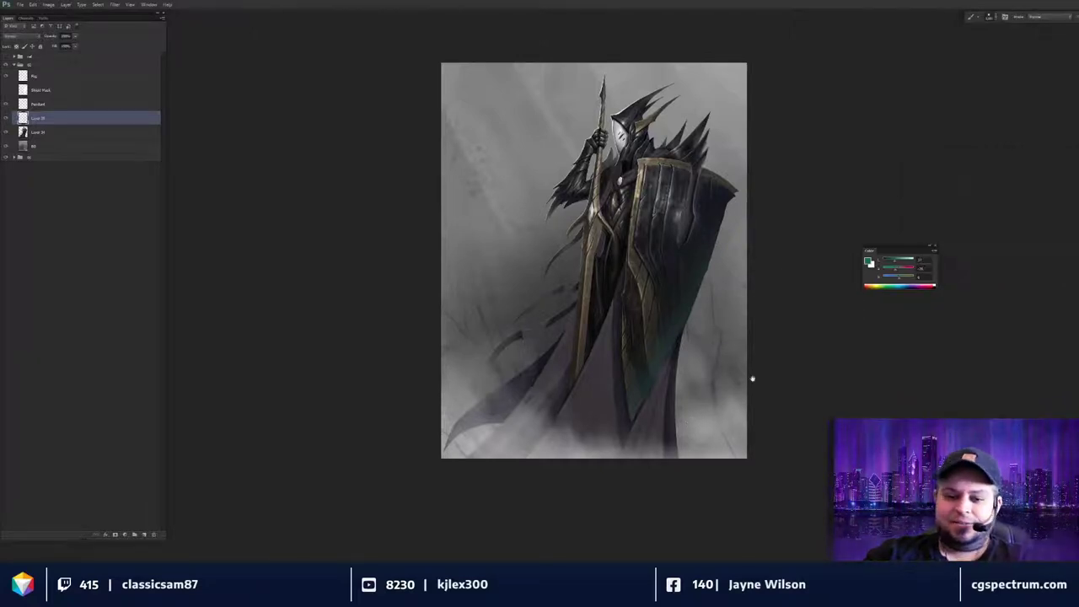
Erase parts of the teal tint around the grooves and trim near the shield's lower tip, checking it on the whole figure.
mouse_move(751, 379)
mouse_down()
mouse_move(747, 304)
mouse_move(720, 344)
mouse_move(752, 369)
mouse_up()
key(ctrl+plus)
key(ctrl+plus)
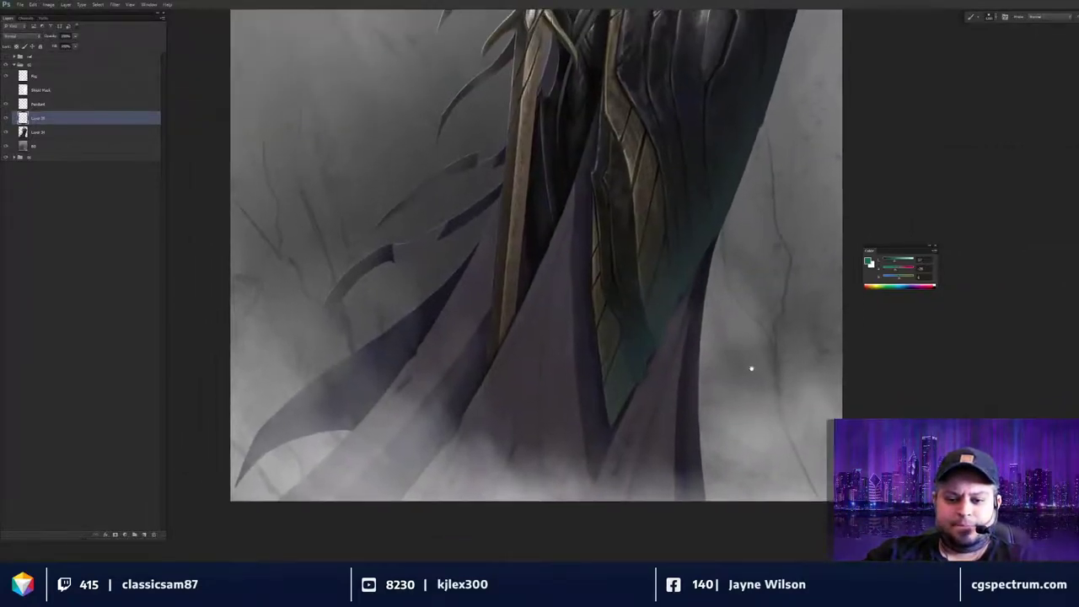
key(e)
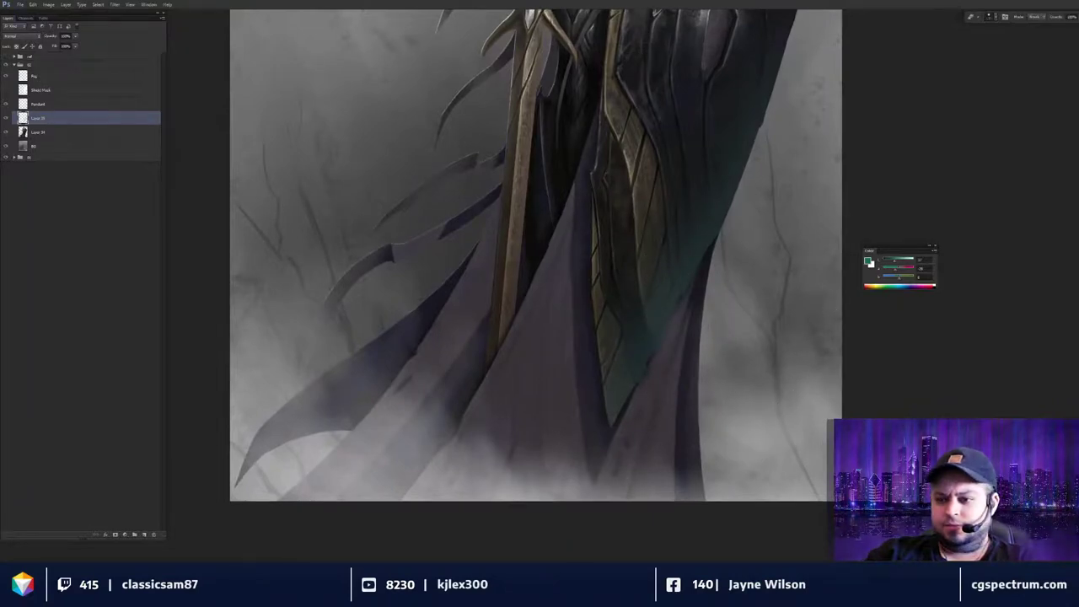
scroll(671, 303, up, 2)
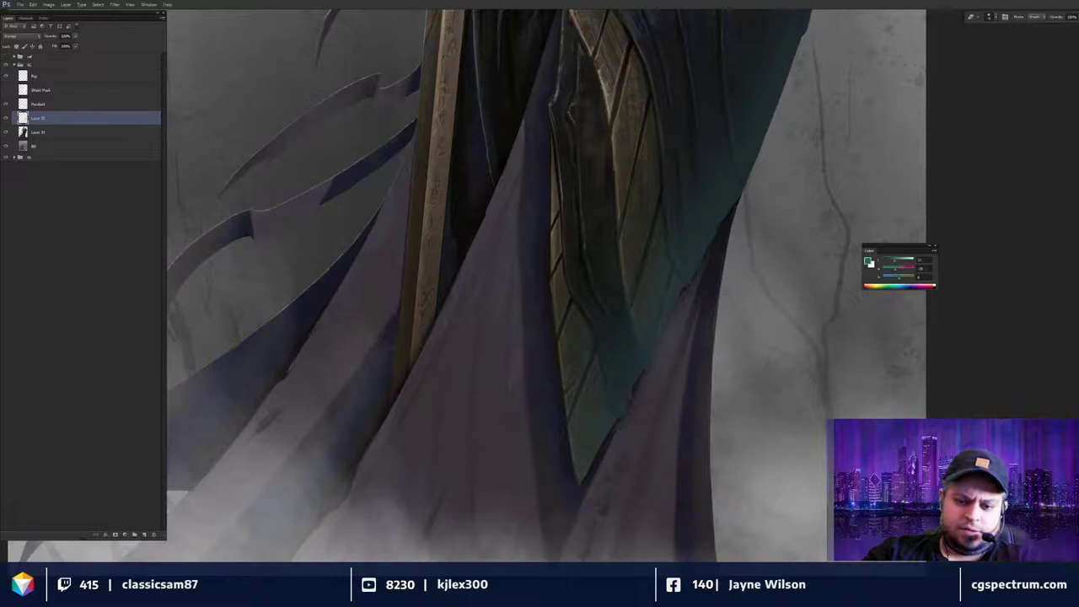
drag(629, 378, 672, 324)
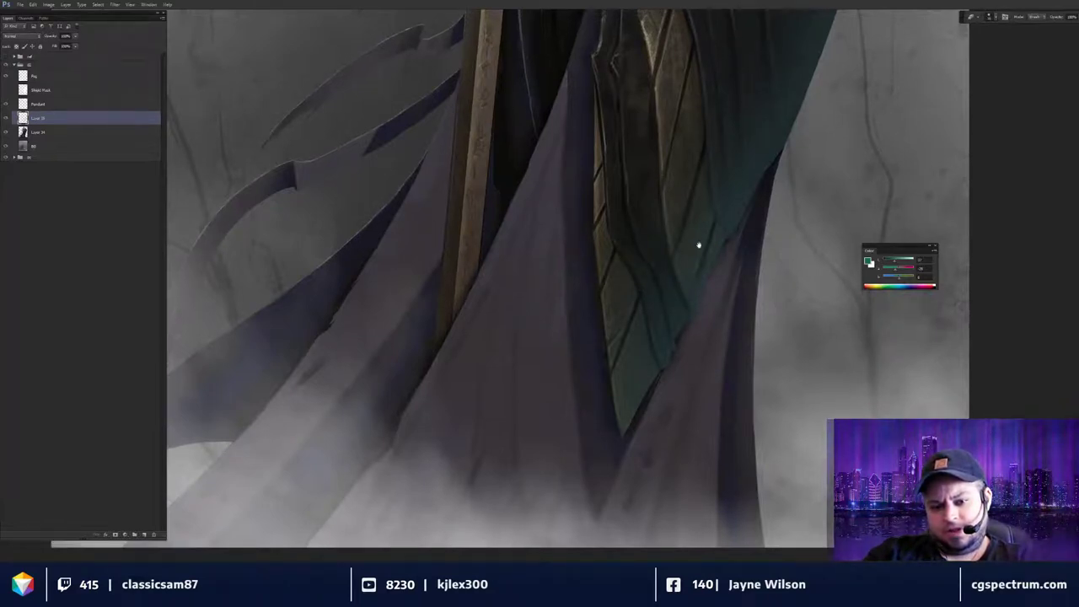
drag(699, 243, 700, 303)
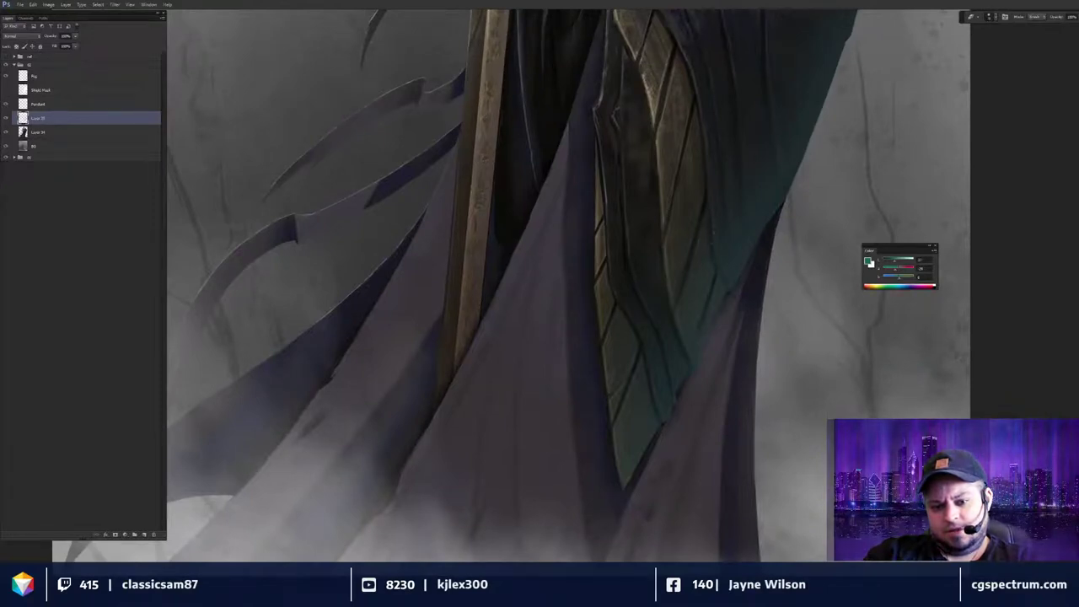
drag(641, 269, 625, 305)
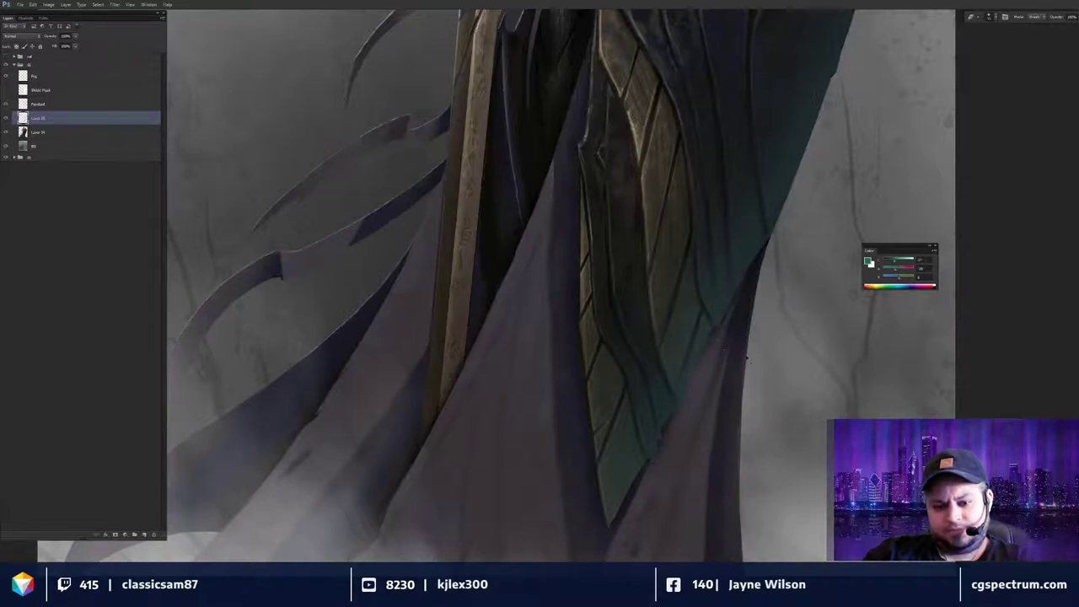
scroll(734, 316, down, 2)
drag(758, 290, 750, 354)
key(ctrl+minus)
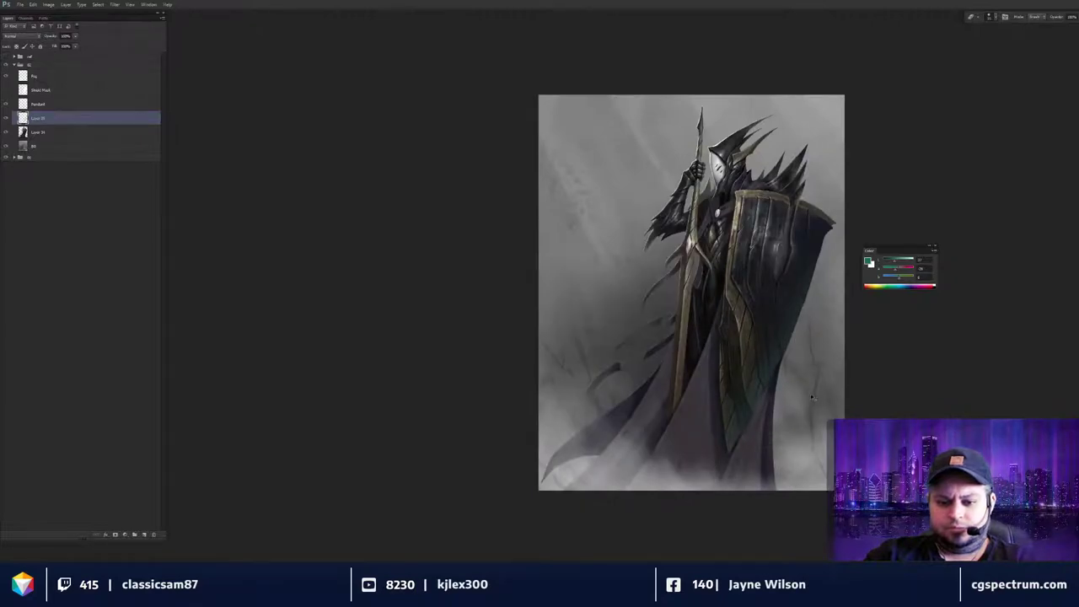
Add a new layer directly above the figure's layer and load the figure's shape as a selection for painting.
mouse_move(787, 415)
mouse_down()
mouse_move(703, 387)
mouse_move(744, 309)
mouse_move(725, 306)
mouse_move(721, 355)
mouse_move(747, 327)
mouse_move(735, 361)
mouse_move(751, 291)
mouse_move(712, 301)
mouse_up()
key(ctrl+plus)
key(ctrl+plus)
key(b)
key(bracketleft)
key(bracketleft)
key(bracketleft)
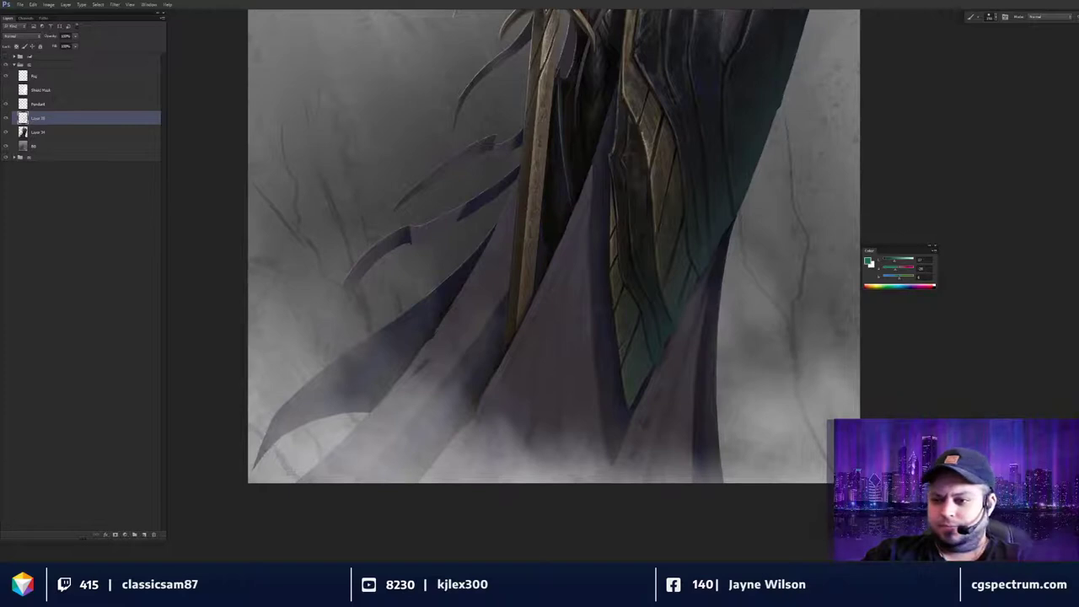
alt+click(662, 344)
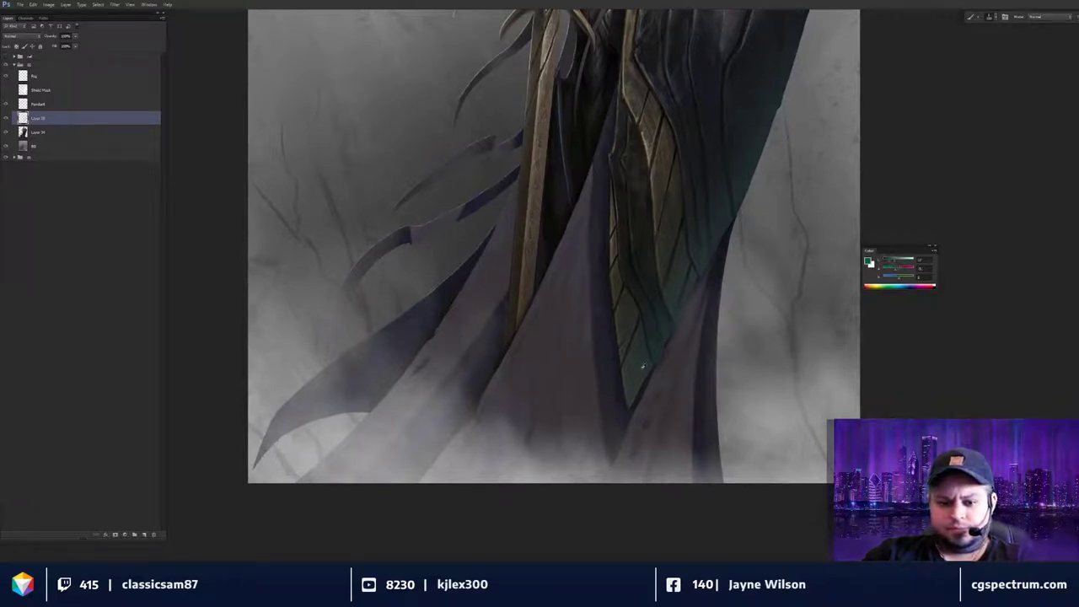
ctrl+click(23, 132)
key(ctrl+shift+n)
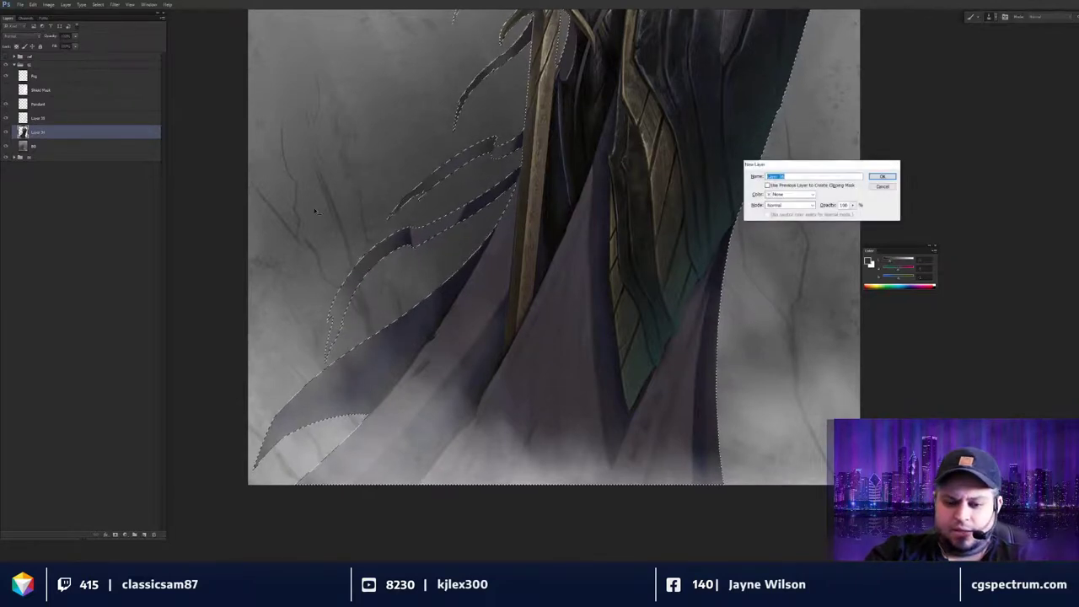
key(Return)
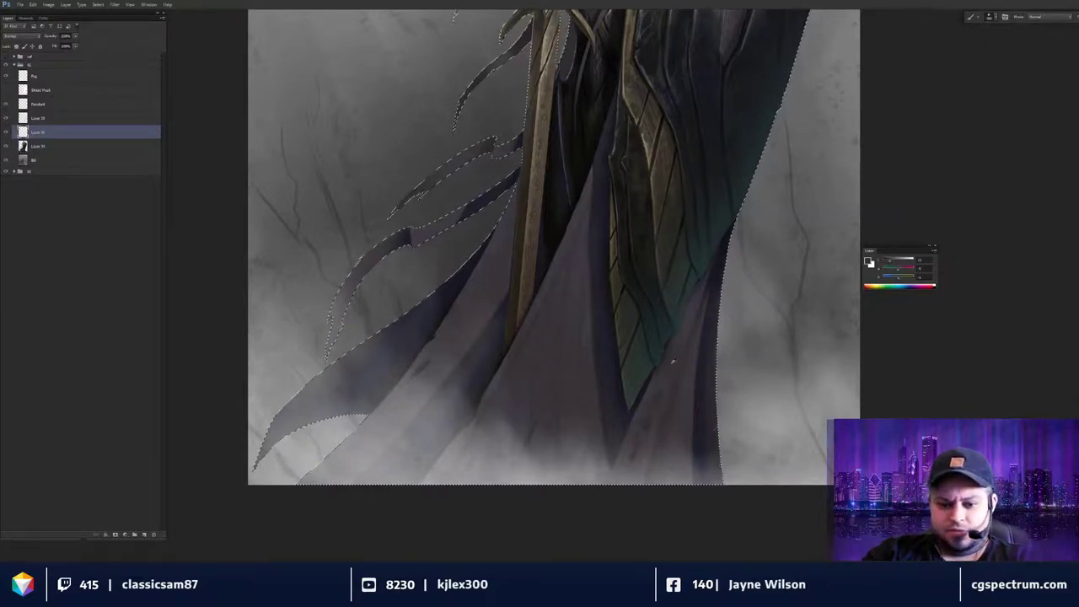
Set the foreground colour to a dark, muted teal based on the cloak's sampled colour.
alt+click(687, 376)
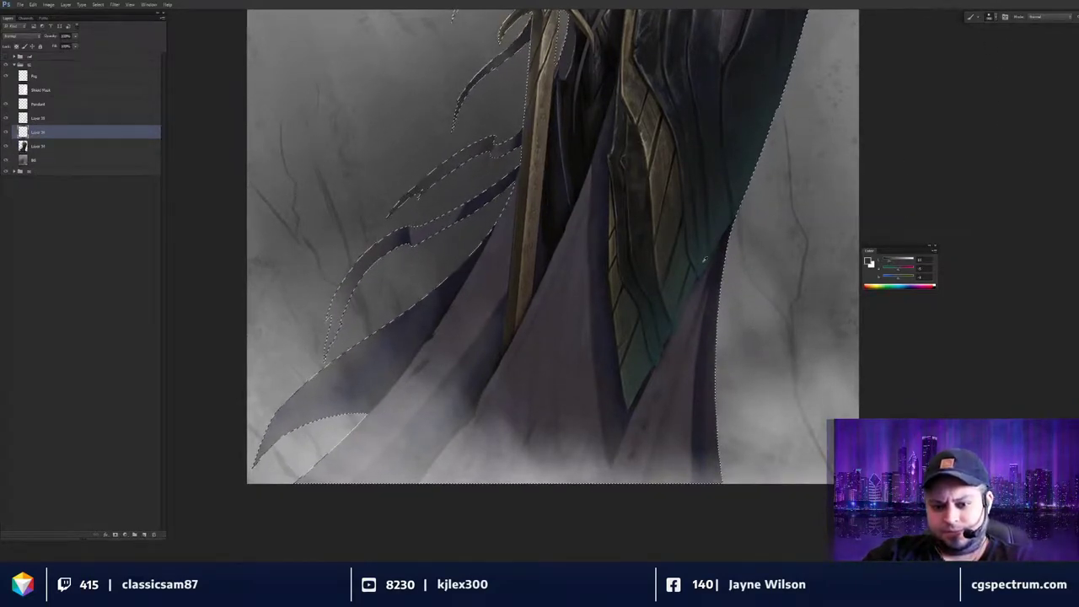
click(868, 261)
click(939, 146)
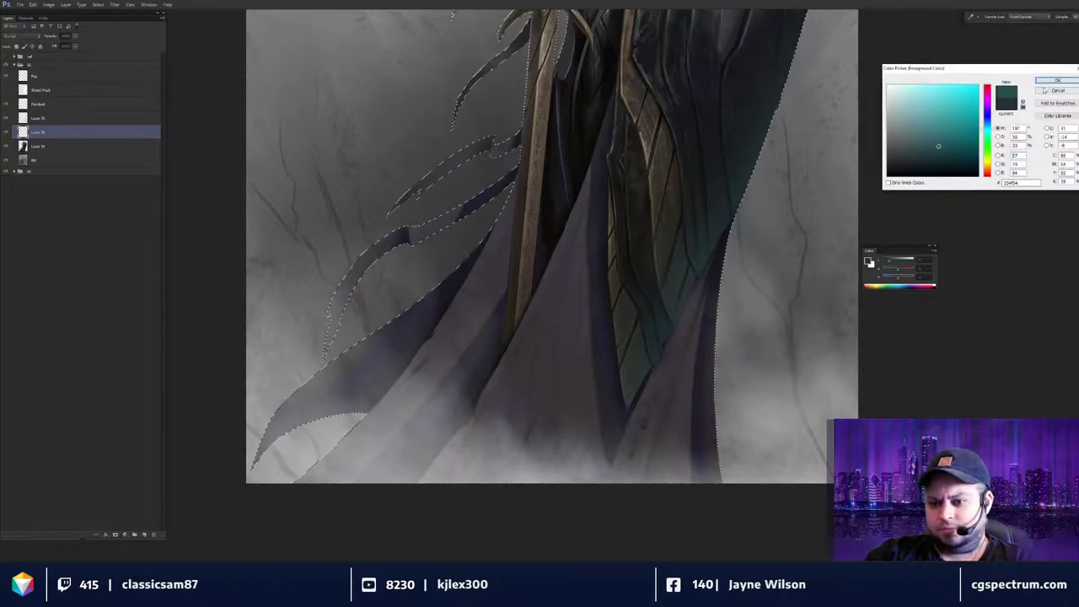
click(1045, 90)
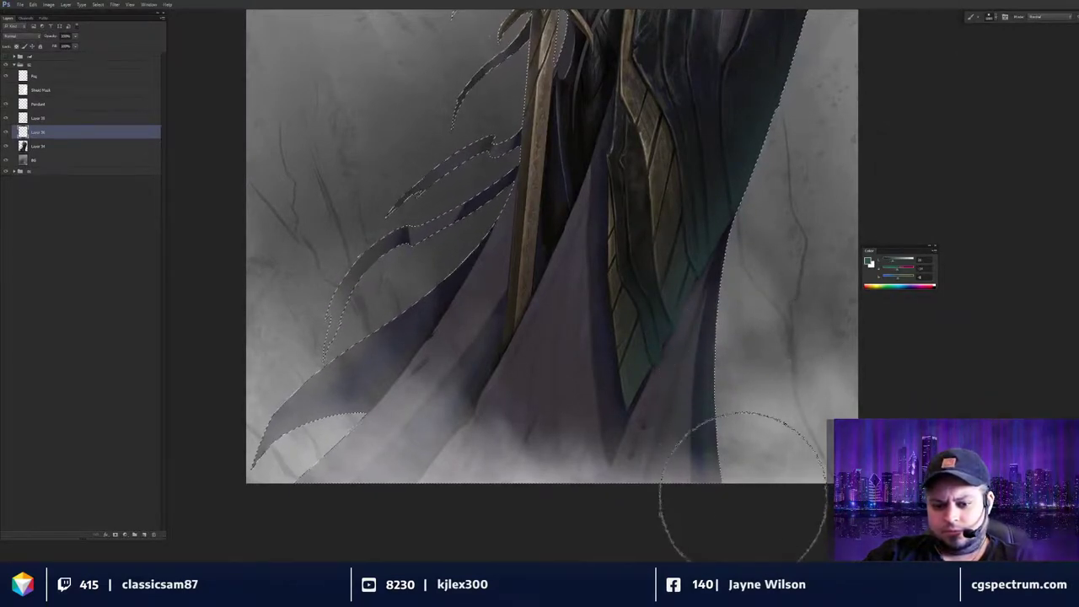
Paint a soft teal tint over the cloak's lower right hem with an increasingly large brush, then deselect the figure's shape.
drag(753, 512, 766, 433)
key(bracketright)
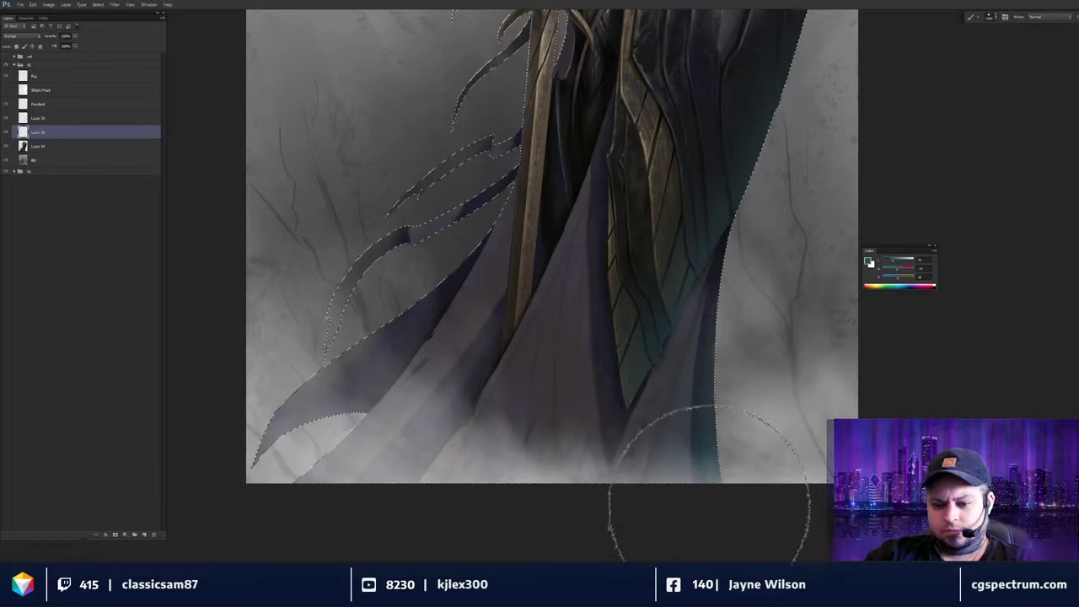
key(bracketright)
key(bracketright)
drag(657, 516, 710, 521)
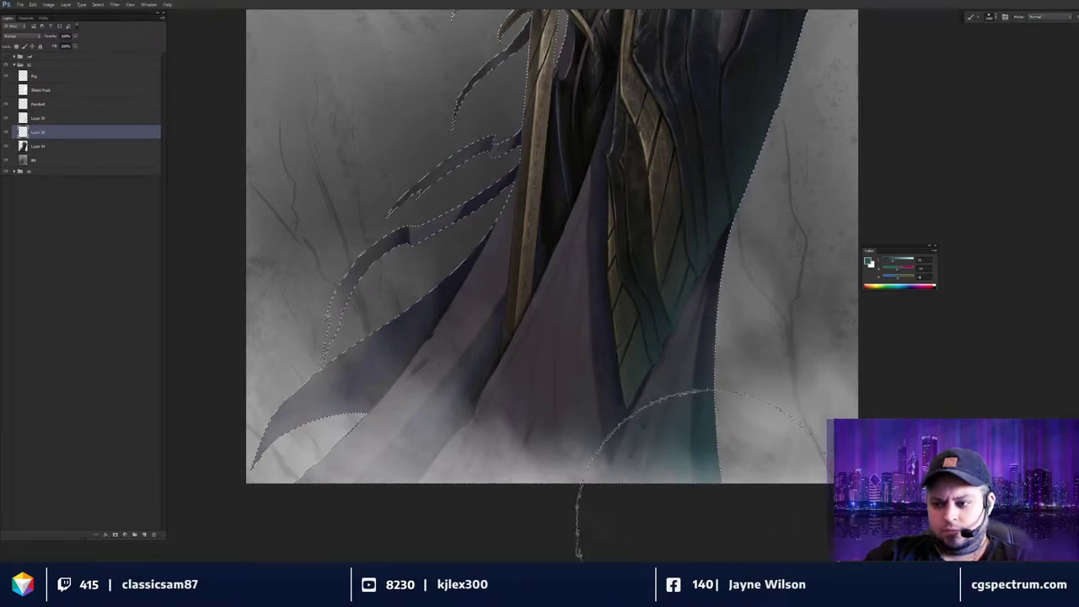
key(bracketright)
mouse_move(654, 554)
mouse_down()
mouse_move(684, 531)
mouse_move(633, 554)
mouse_move(591, 549)
mouse_move(649, 558)
mouse_move(752, 490)
mouse_up()
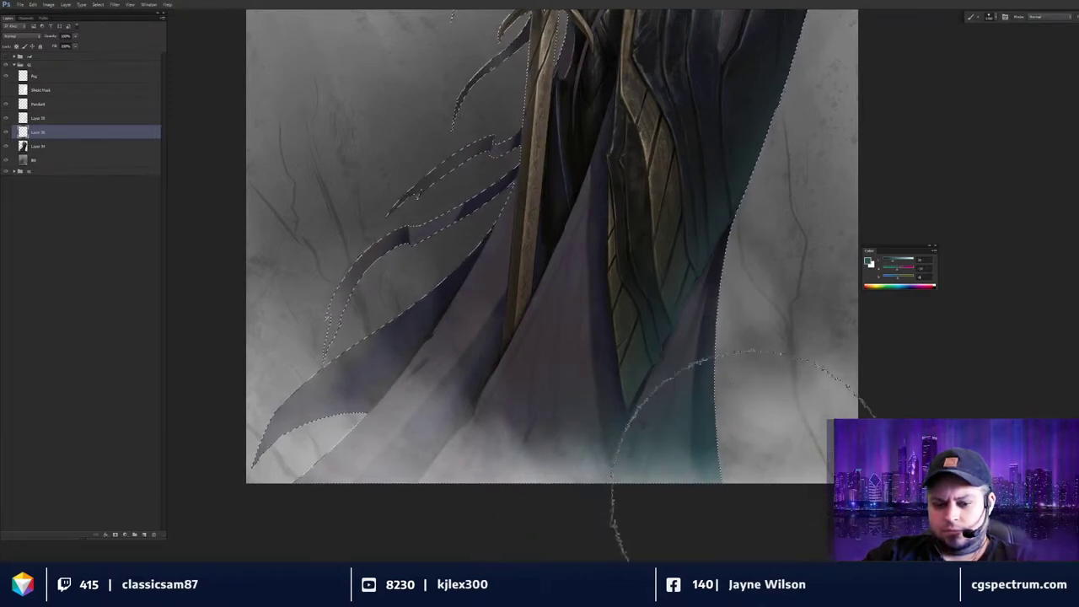
key(ctrl+minus)
key(ctrl+minus)
key(ctrl+d)
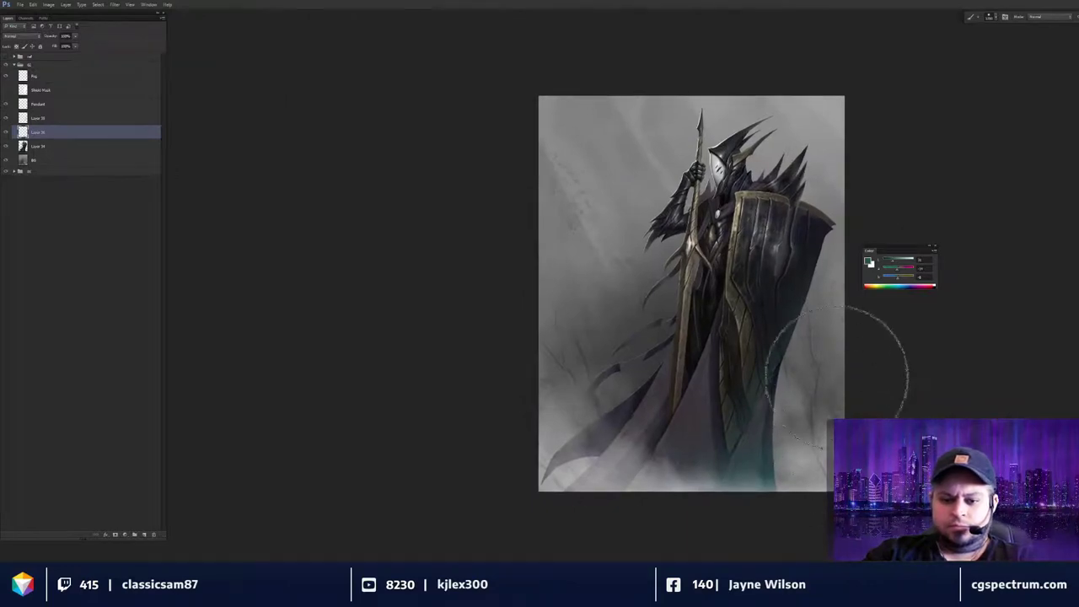
drag(829, 433, 784, 428)
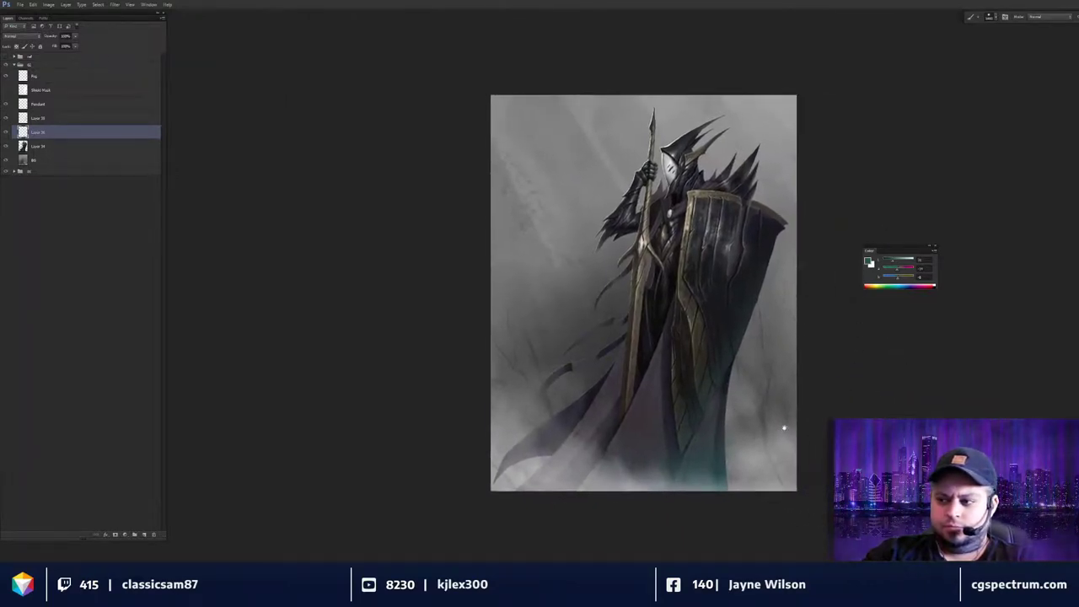
Add another layer above the cloak tint and sample a dark colour from the shield's lower right edge for a much smaller brush.
scroll(773, 429, up, 2)
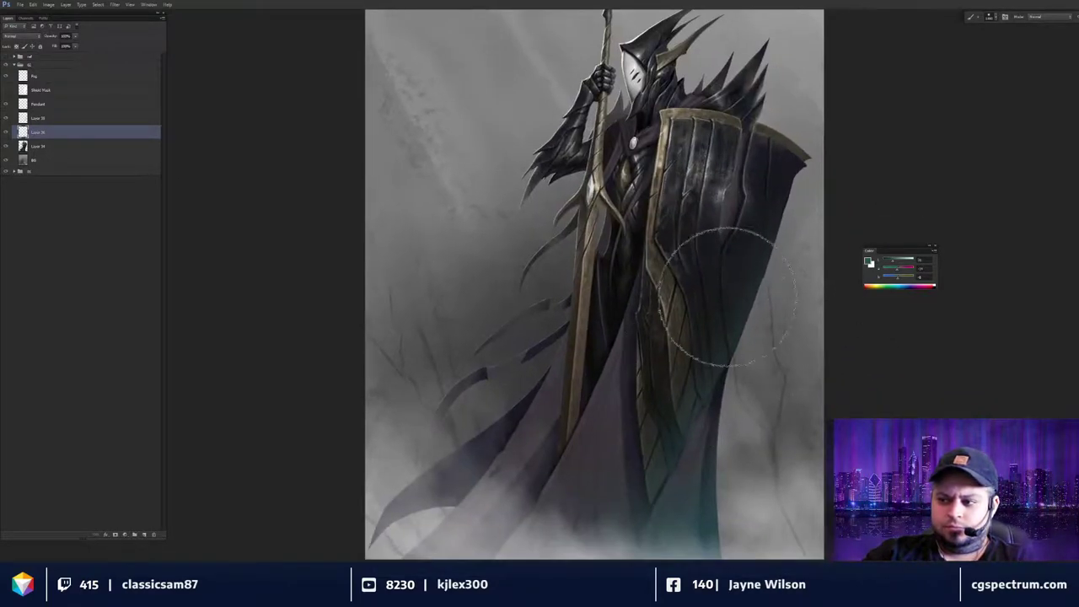
key([)
key([)
key([)
key([)
key([)
key([)
key([)
key([)
mouse_move(709, 349)
mouse_down()
mouse_move(693, 348)
mouse_move(688, 364)
mouse_move(701, 313)
mouse_move(708, 344)
mouse_up()
scroll(708, 338, up, 3)
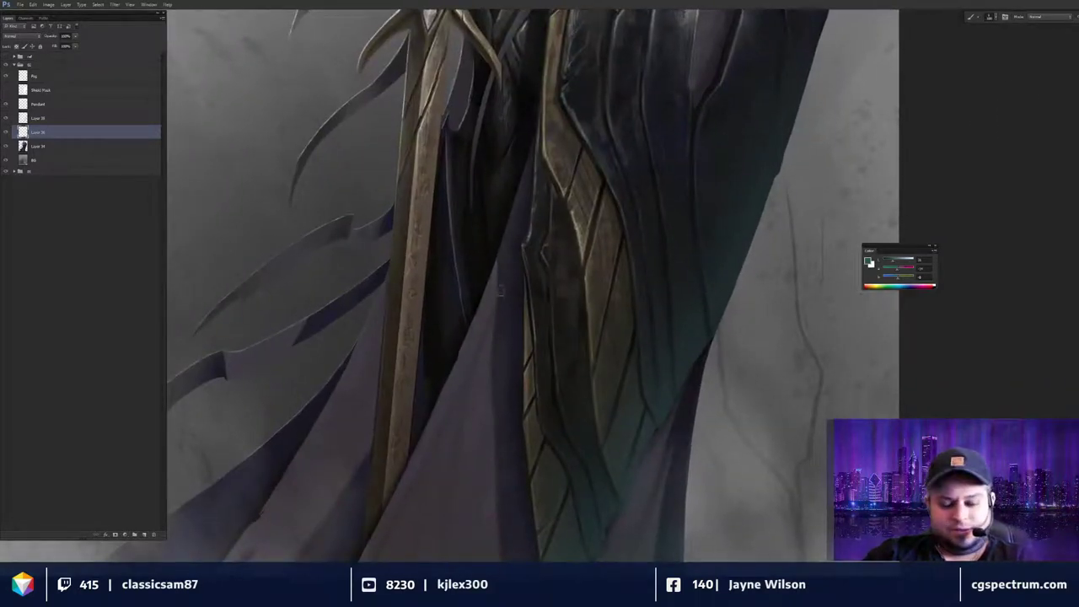
key(ctrl+shift+n)
key(Return)
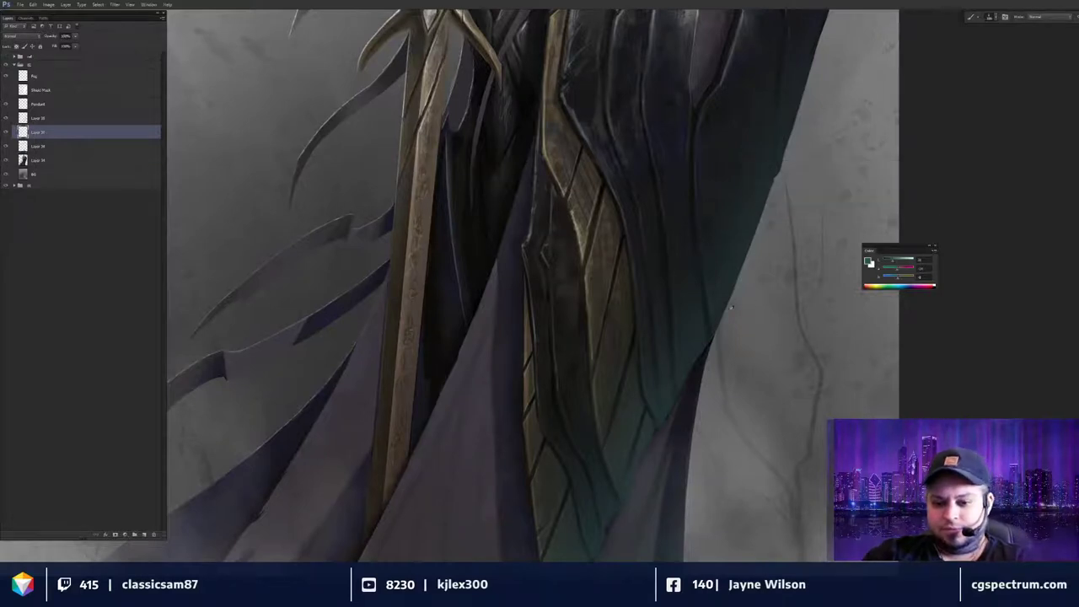
alt+click(716, 315)
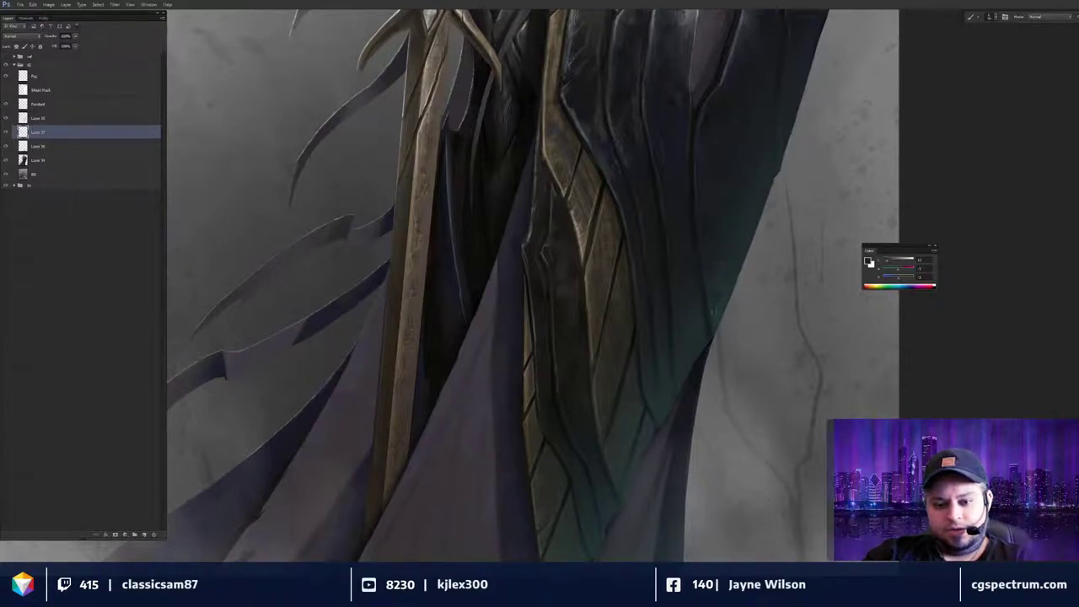
Examine the teal tint on the shield and cloak against the whole figure.
key(ctrl+minus)
key(ctrl+minus)
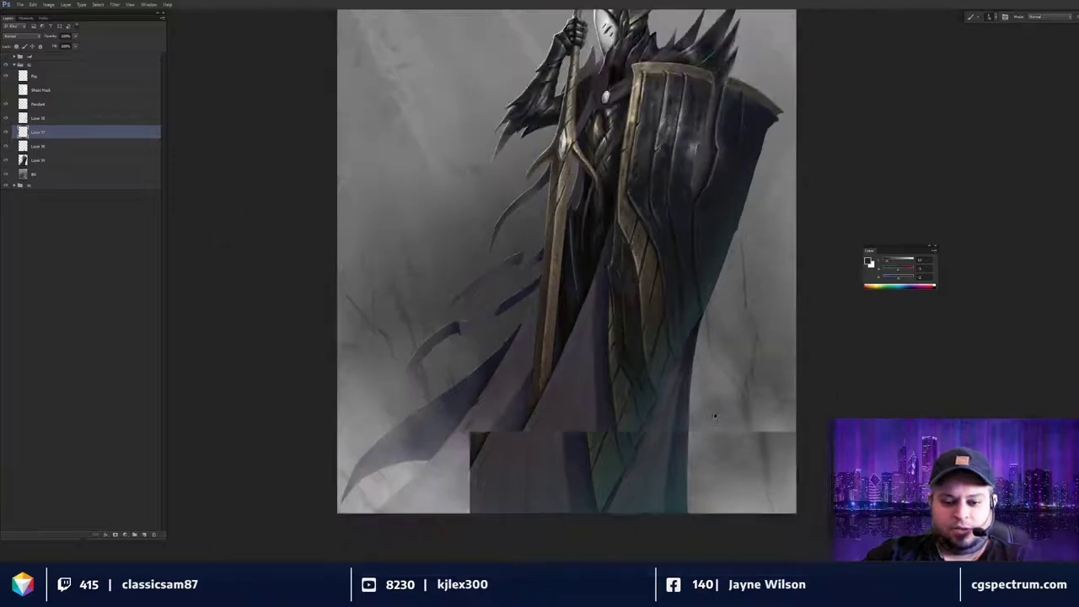
drag(696, 393, 706, 419)
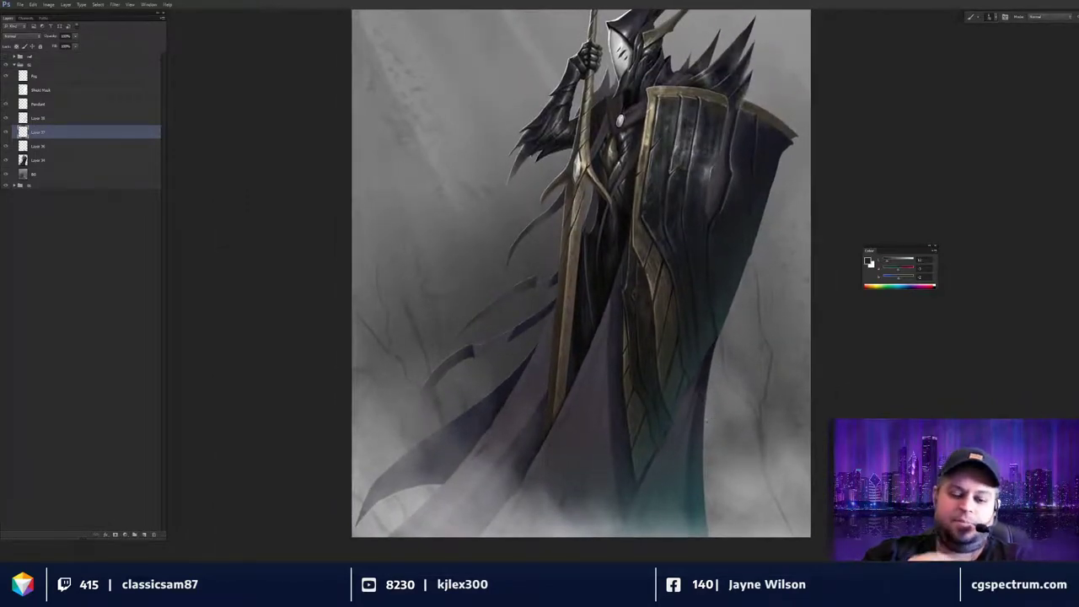
drag(791, 334, 791, 337)
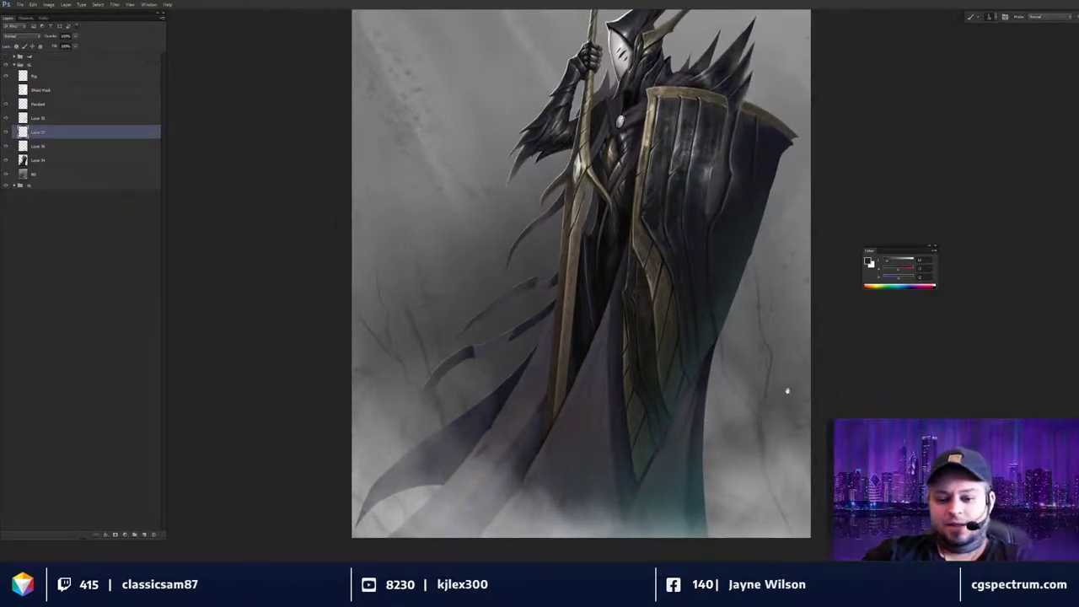
drag(787, 391, 796, 369)
key(ctrl+minus)
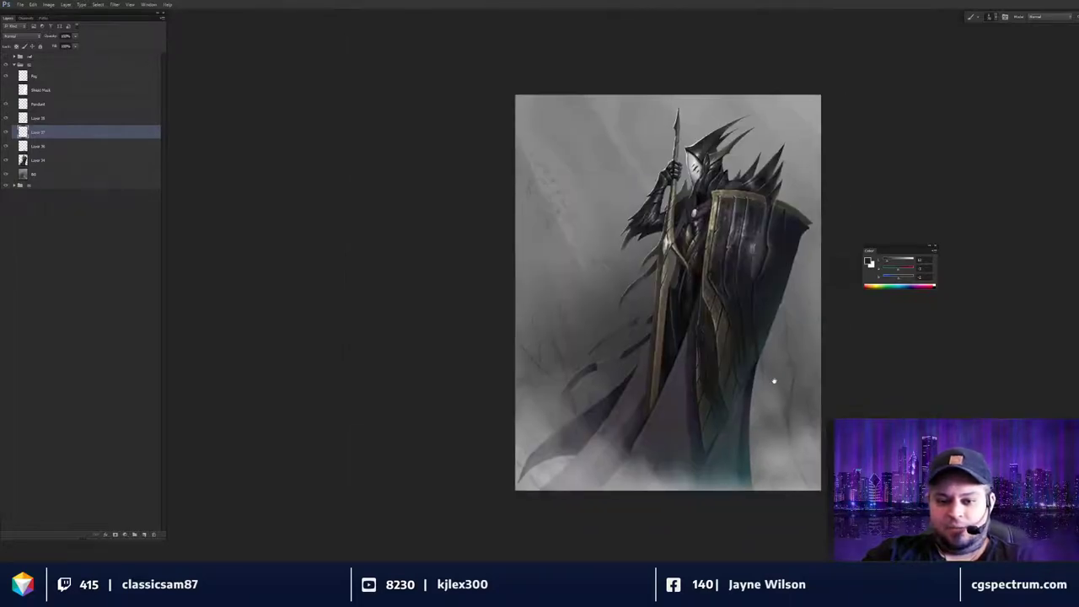
key(ctrl+plus)
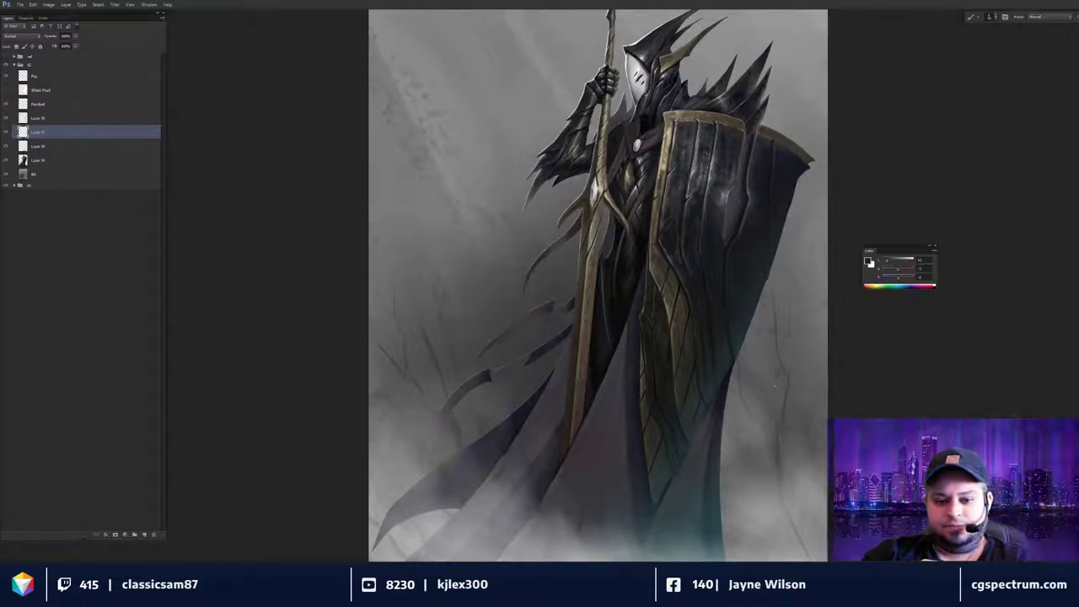
Add a new layer above the teal tint layer for further work on the shield's lower tip and adjoining cloak.
drag(757, 298, 650, 301)
scroll(651, 300, up, 2)
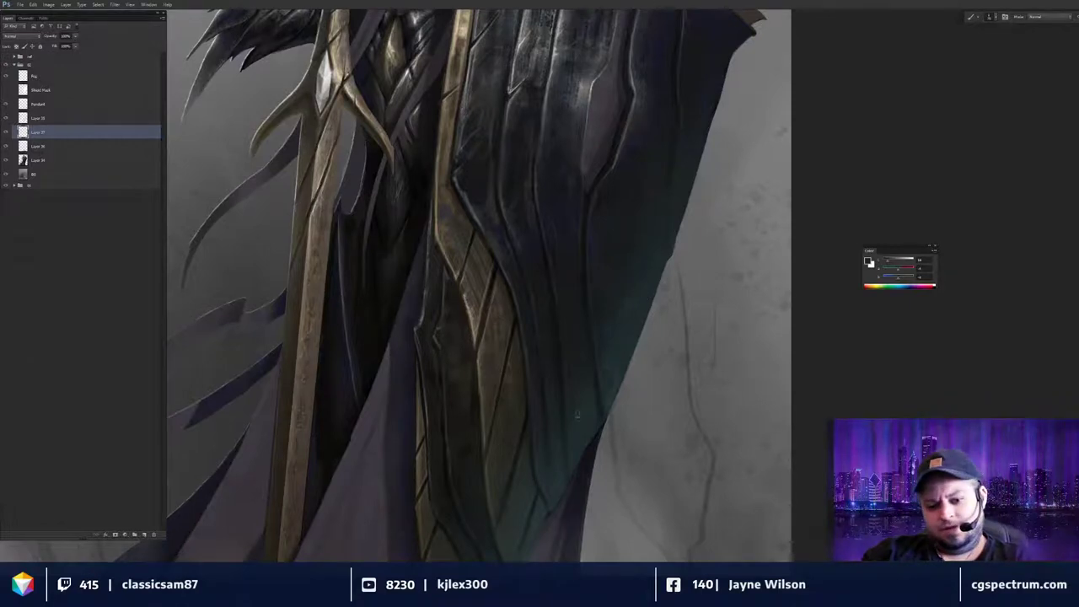
scroll(575, 413, up, 2)
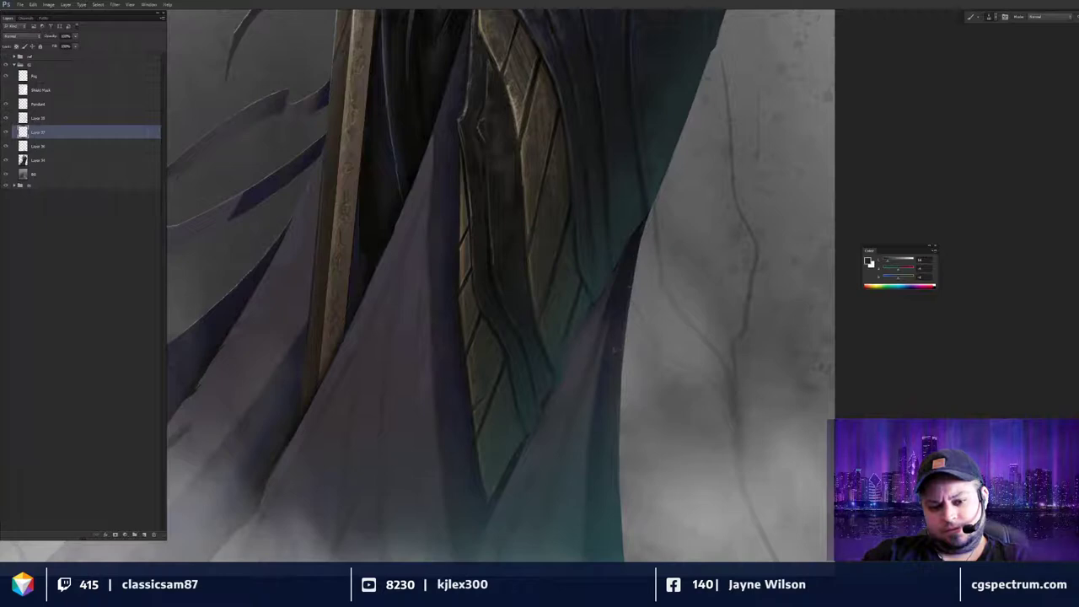
key(ctrl+shift+n)
key(Return)
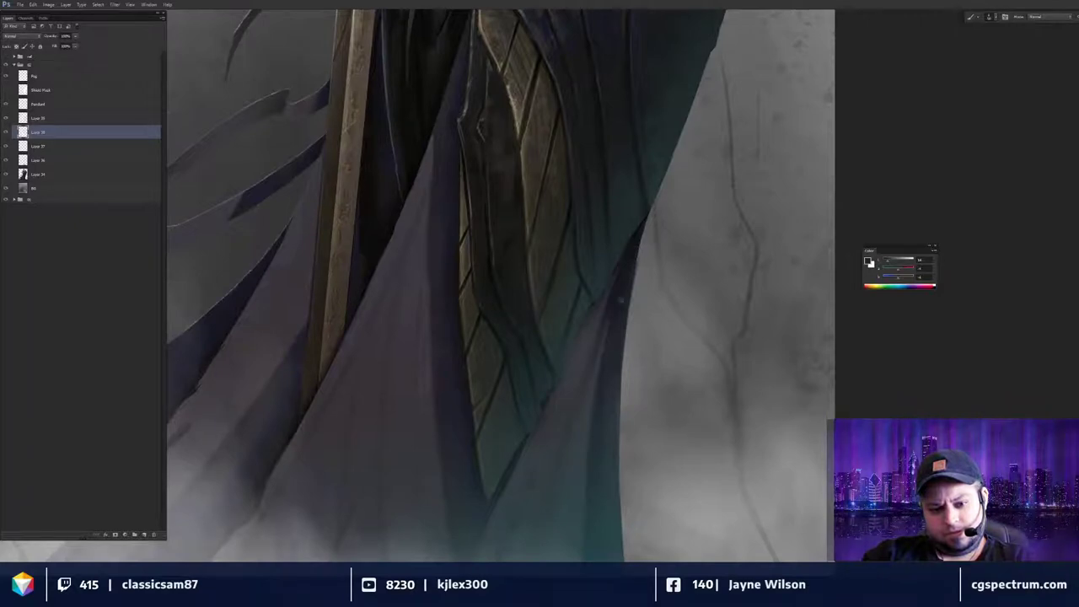
mouse_move(620, 300)
mouse_down()
mouse_move(643, 261)
mouse_move(677, 315)
mouse_move(685, 366)
mouse_up()
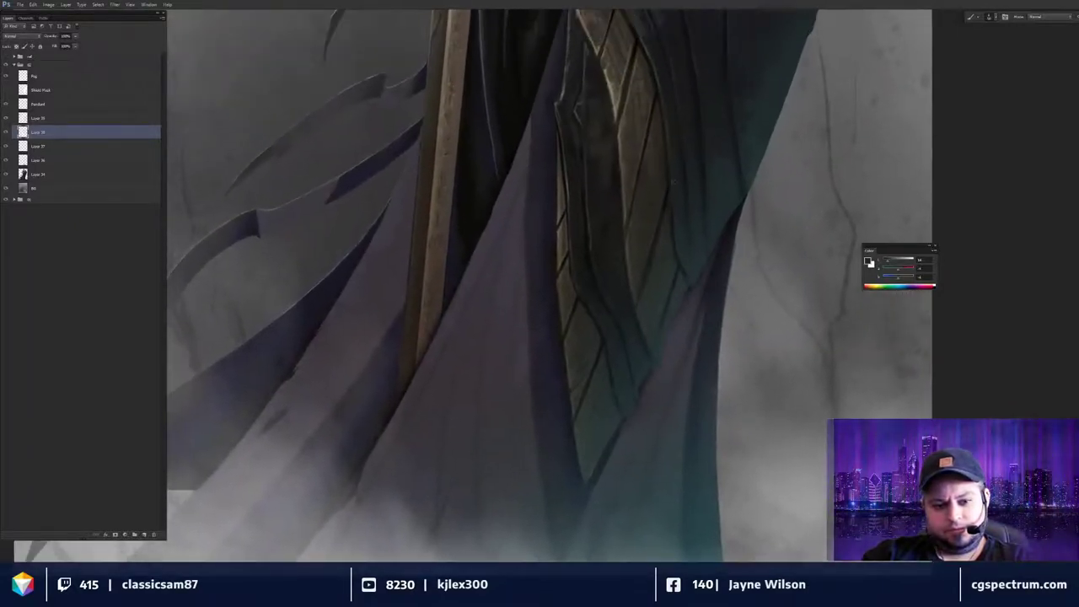
Add another layer and touch up the shield's lower part and the nearby cloak edge with small dark strokes.
scroll(692, 310, down, 2)
drag(670, 323, 702, 353)
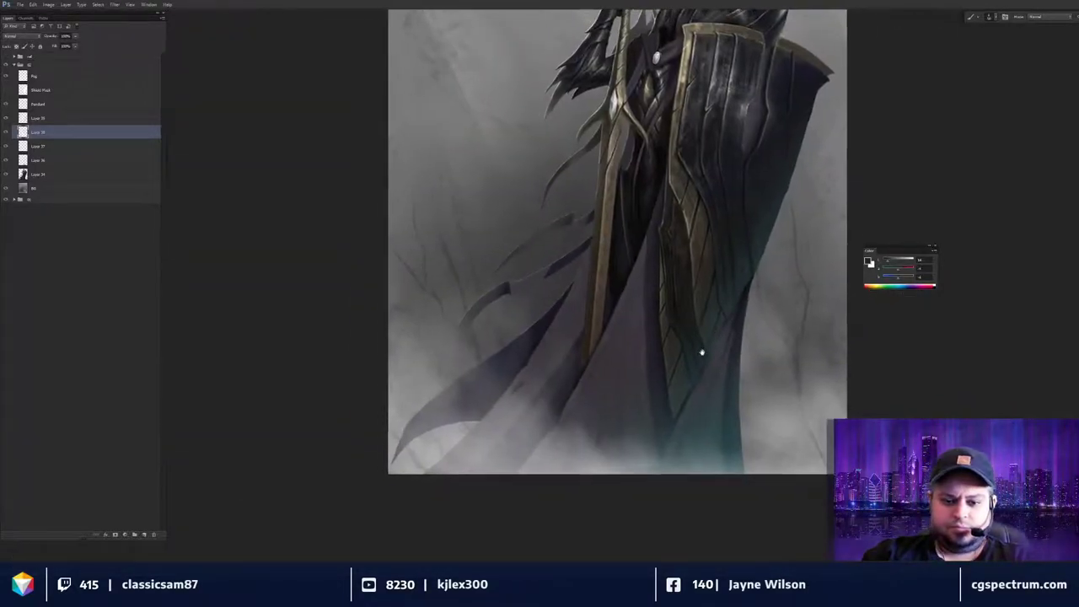
key(ctrl+plus)
key(ctrl+plus)
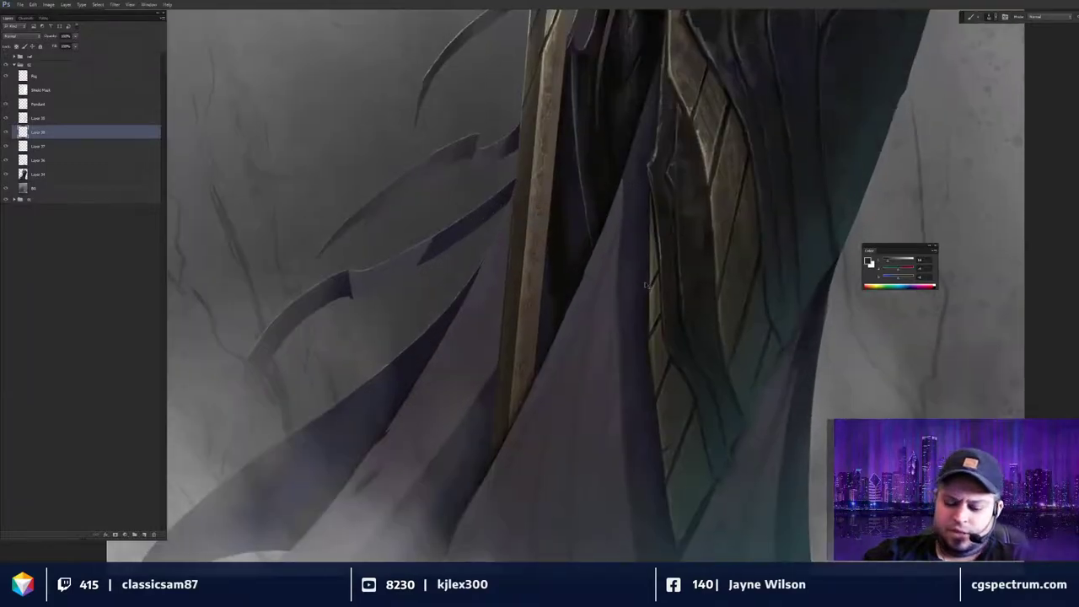
key(ctrl+shift+n)
key(Return)
drag(785, 240, 789, 239)
drag(788, 318, 813, 316)
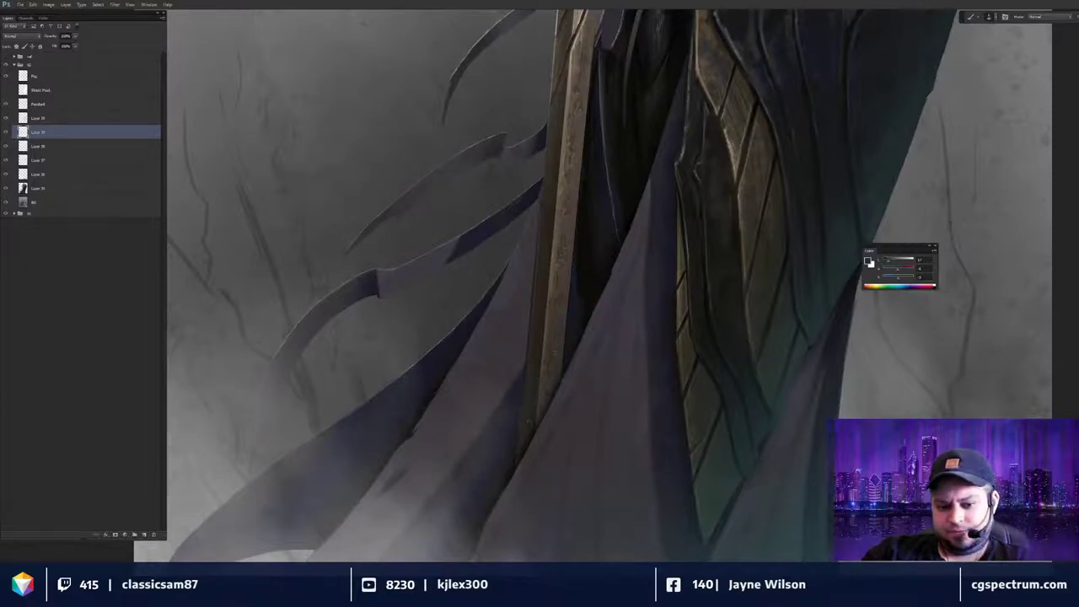
drag(616, 331, 618, 328)
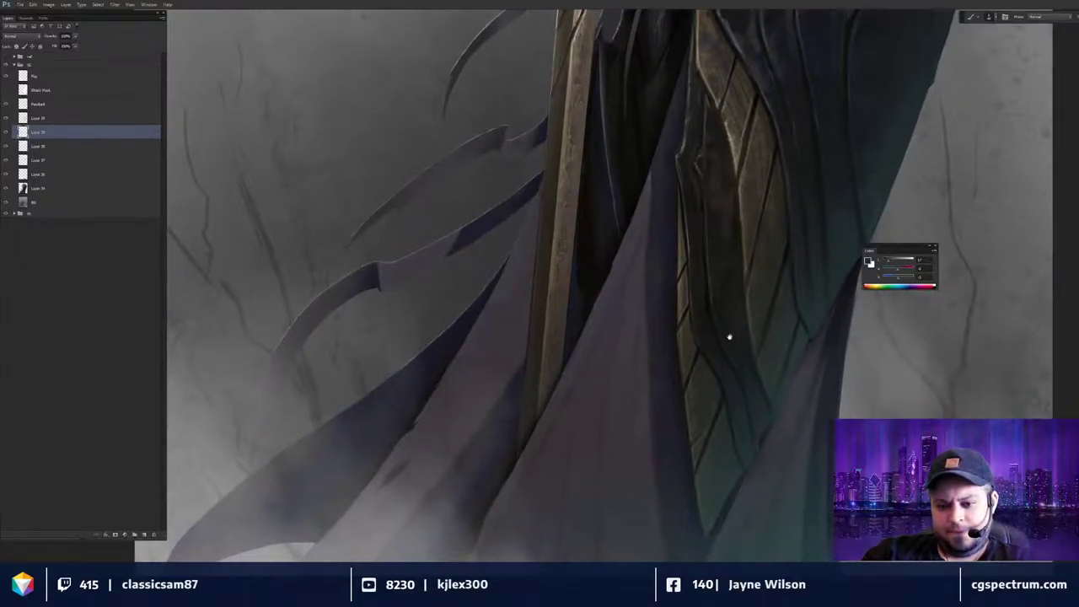
Set the foreground to a more saturated dark teal and touch up the shield's lower right edge above the cloak.
drag(731, 339, 703, 294)
key(n)
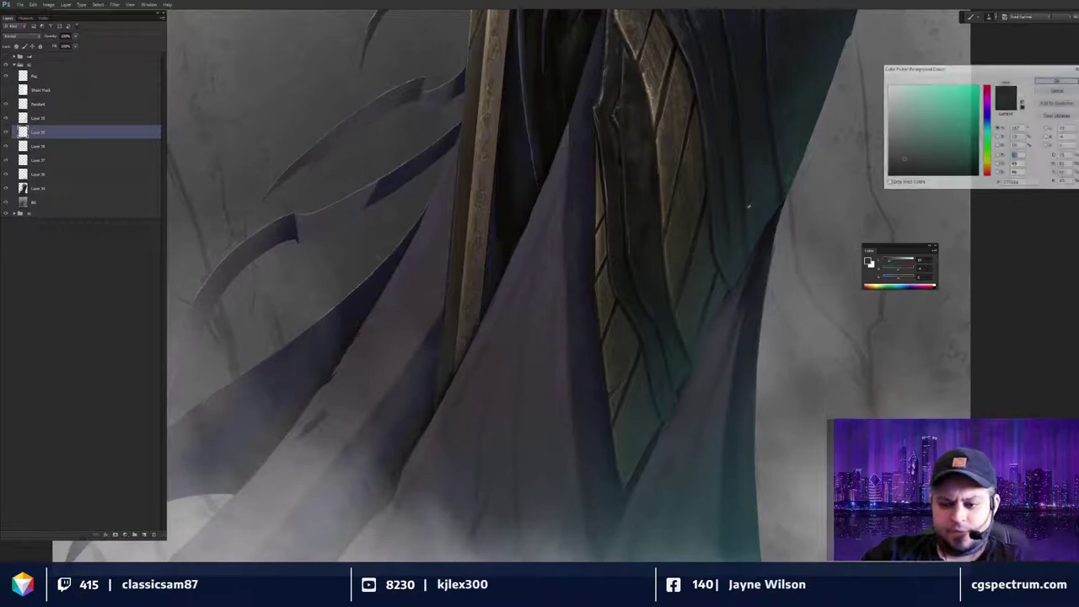
click(926, 152)
click(1050, 81)
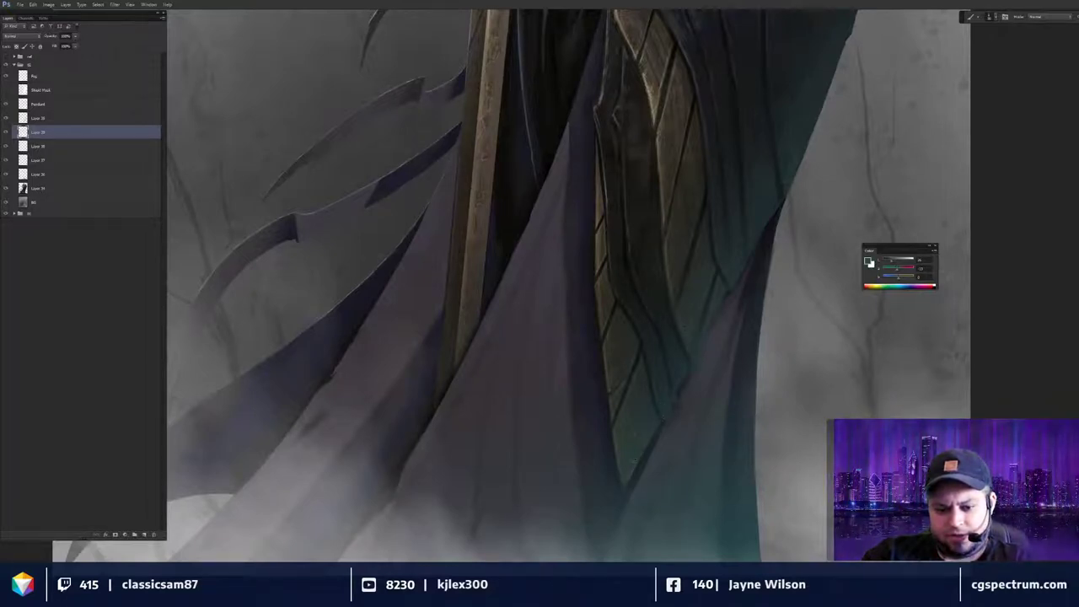
drag(706, 342, 698, 372)
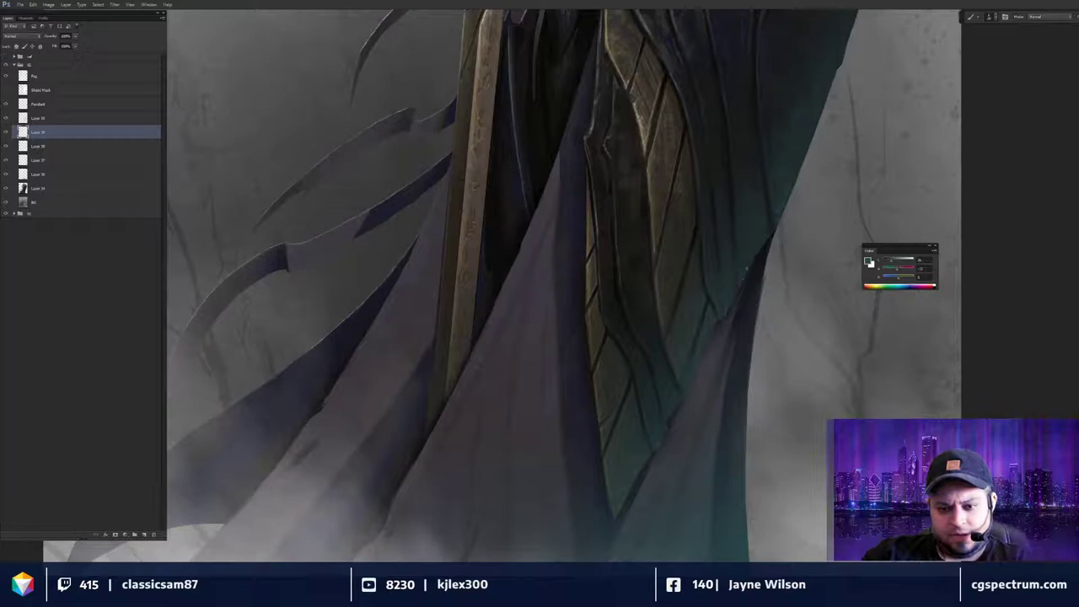
drag(746, 268, 754, 294)
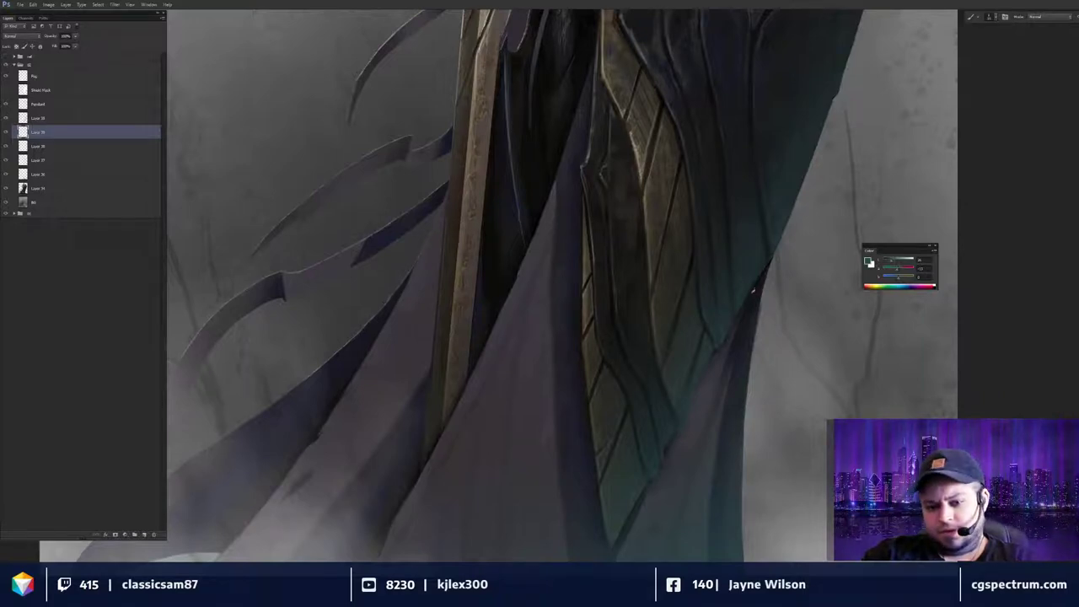
Reset the foreground colour to black and add a new layer directly below the Pendant layer.
key(d)
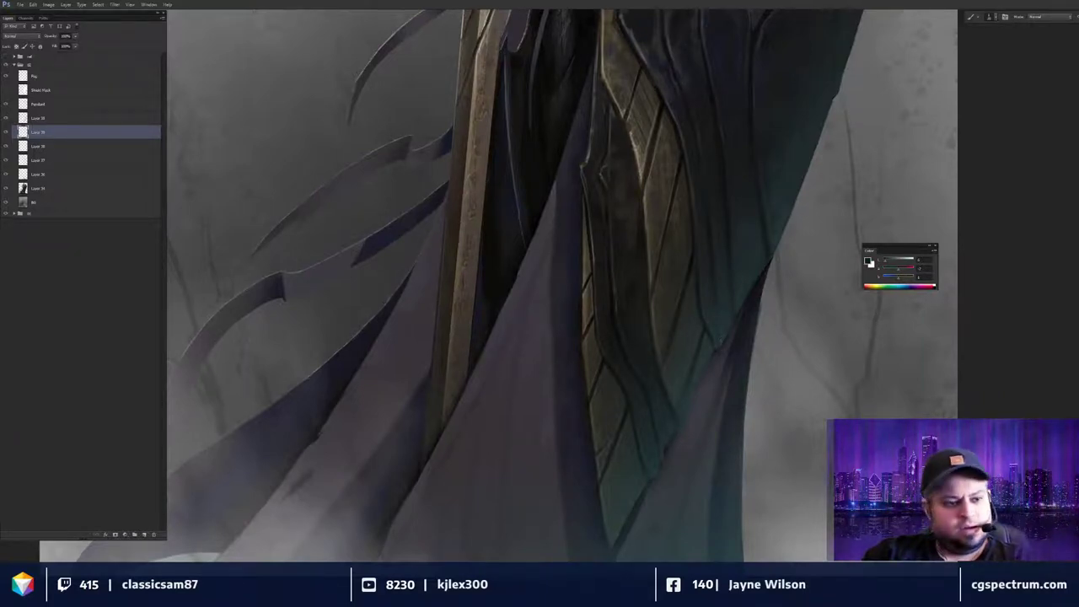
click(42, 105)
click(46, 120)
key(ctrl+shift+n)
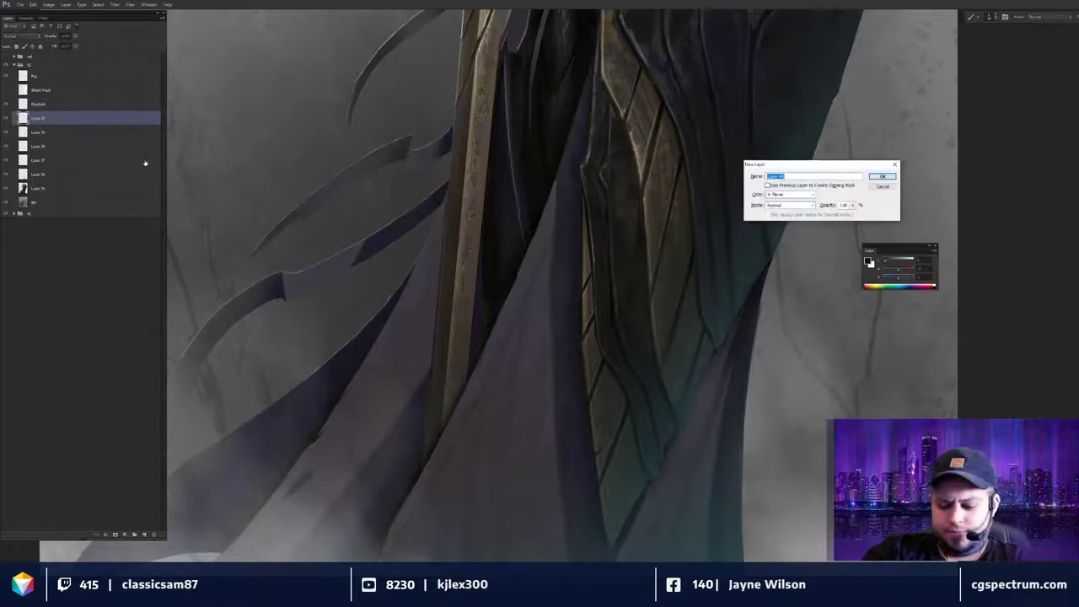
key(Return)
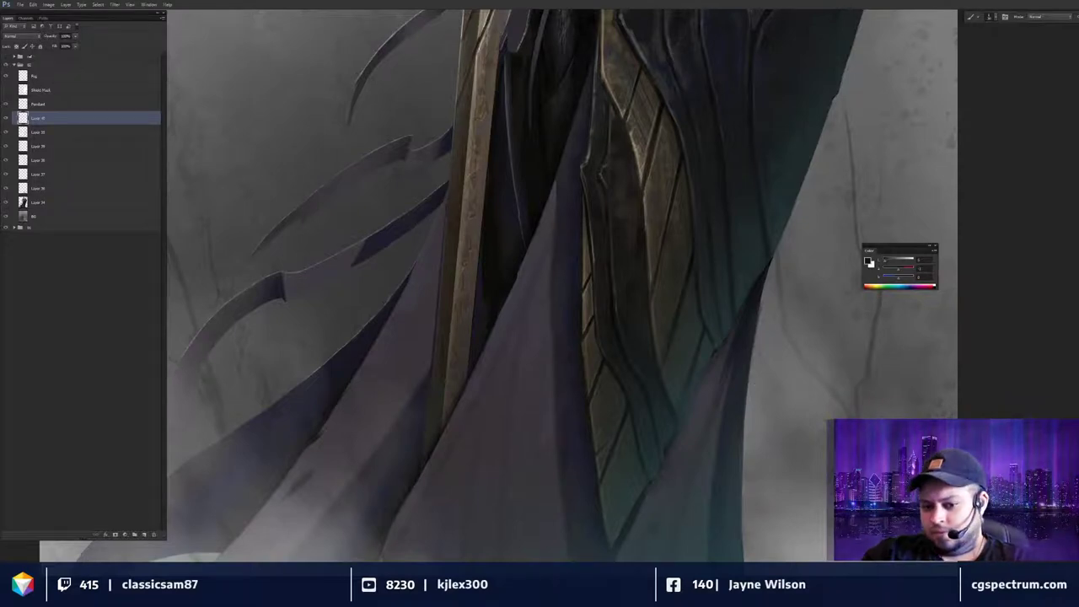
Examine the shield's lower panels and teal tip up close and against the whole figure.
key(ctrl+minus)
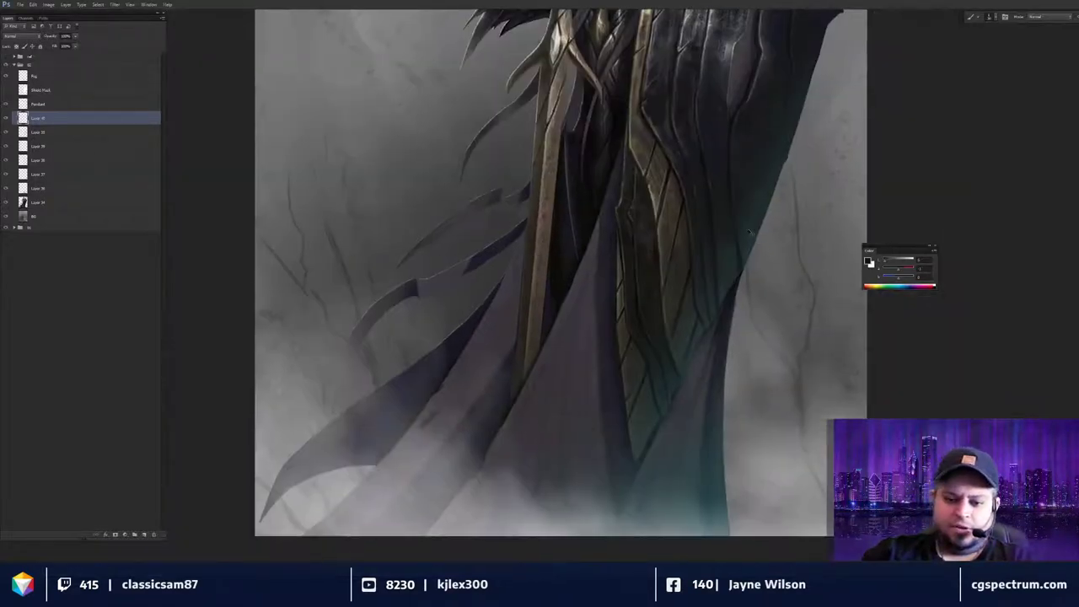
key(ctrl+plus)
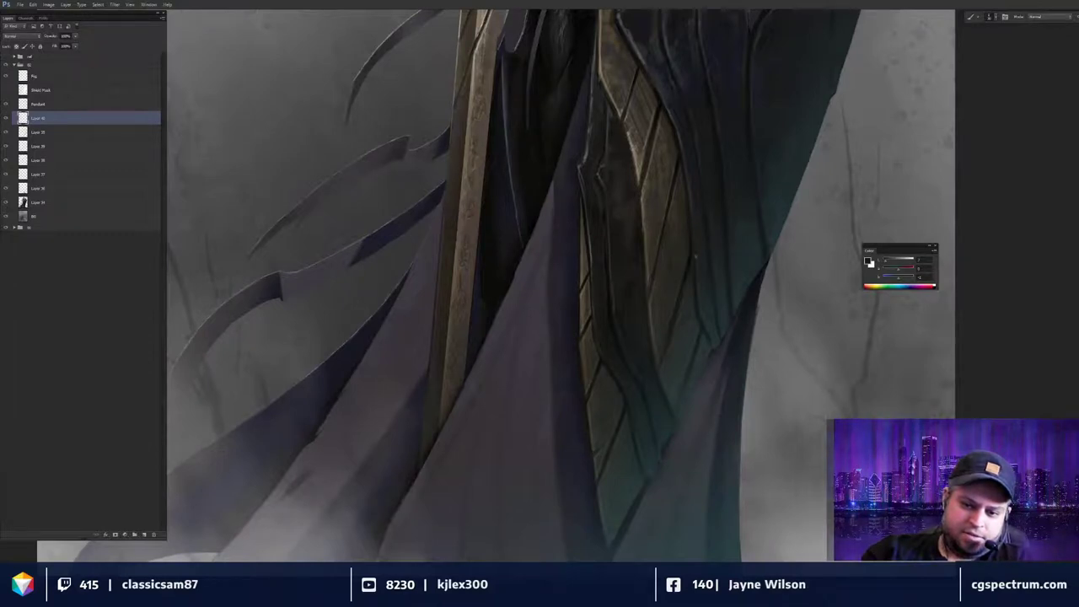
scroll(703, 300, up, 1)
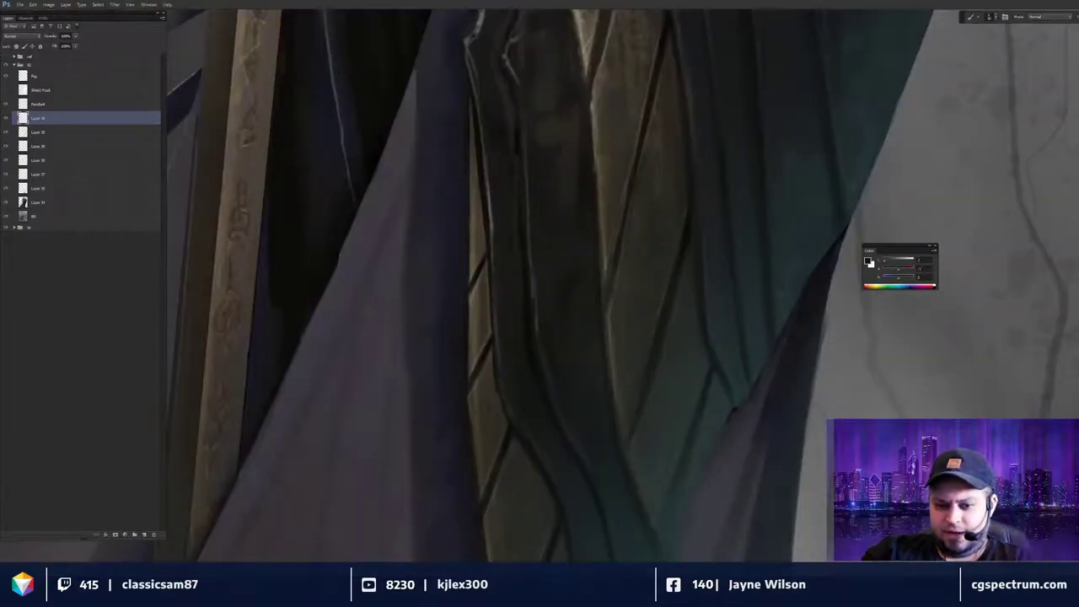
drag(719, 178, 697, 266)
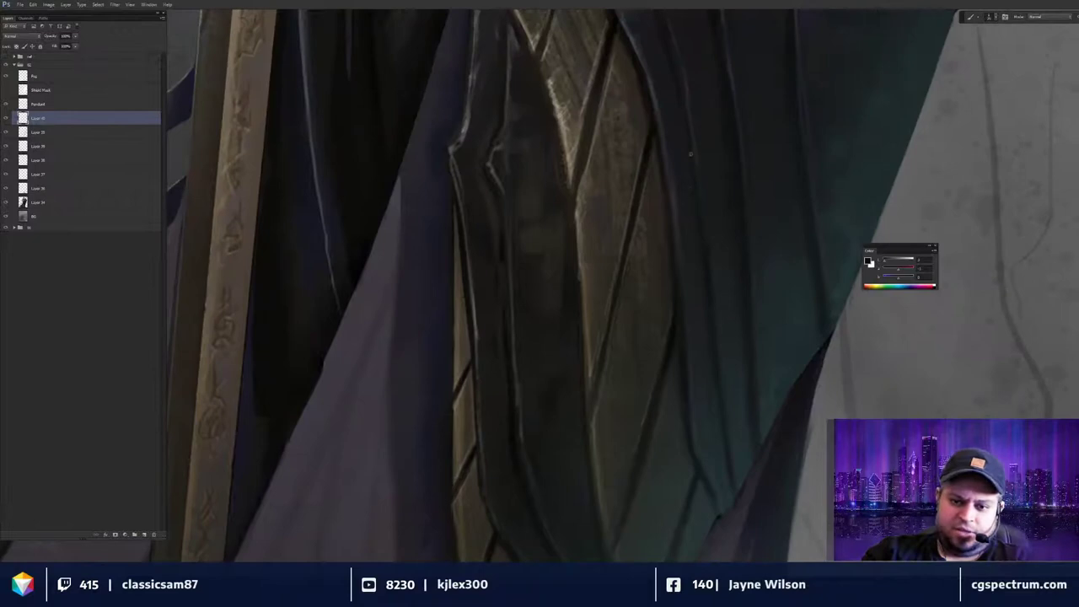
scroll(714, 178, down, 4)
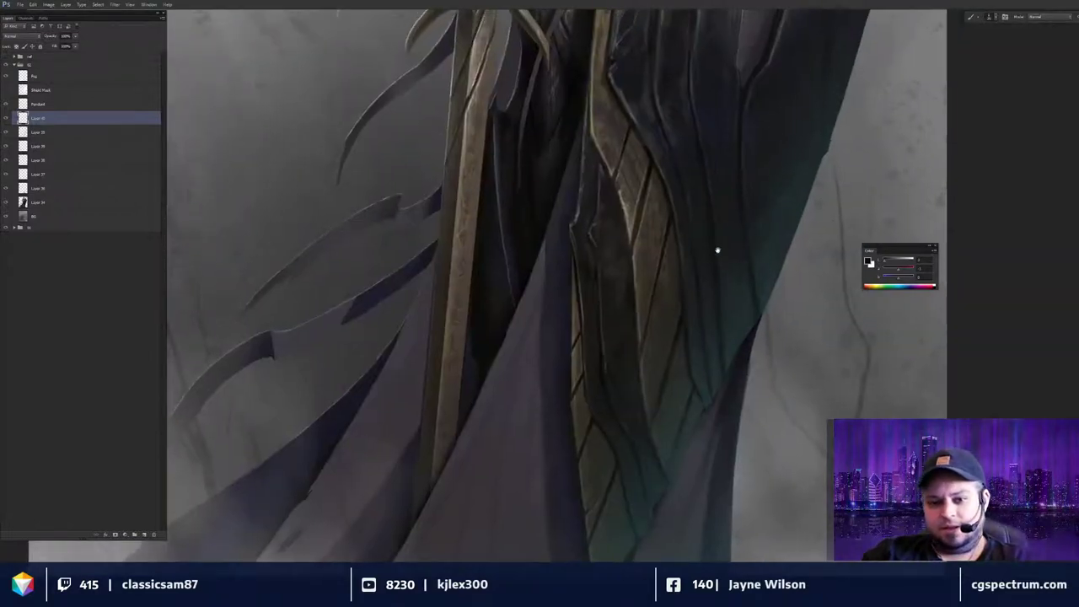
scroll(749, 290, down, 5)
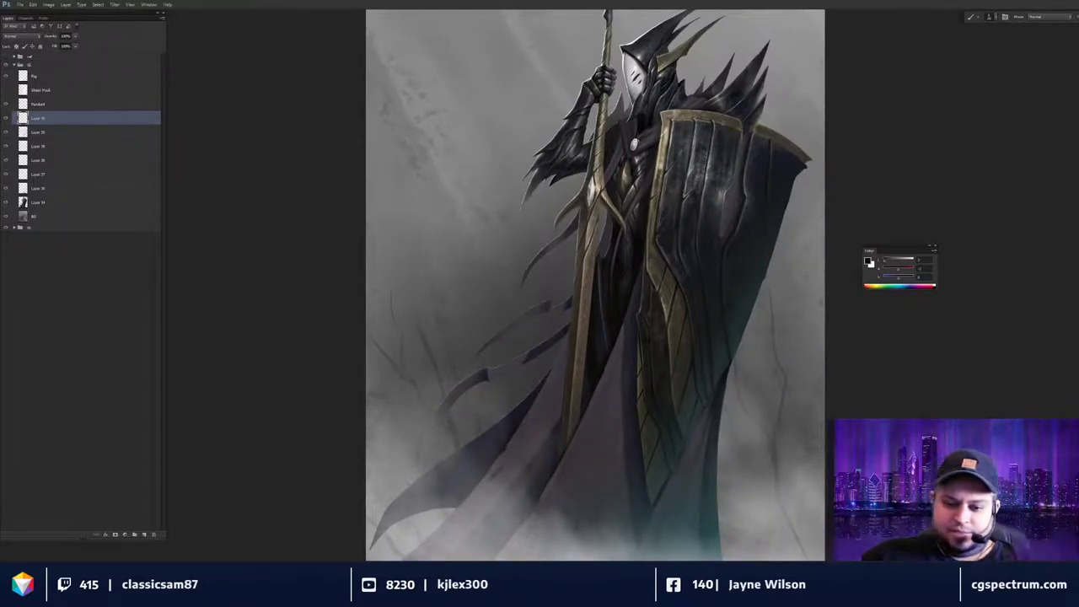
drag(693, 378, 687, 237)
scroll(693, 301, up, 2)
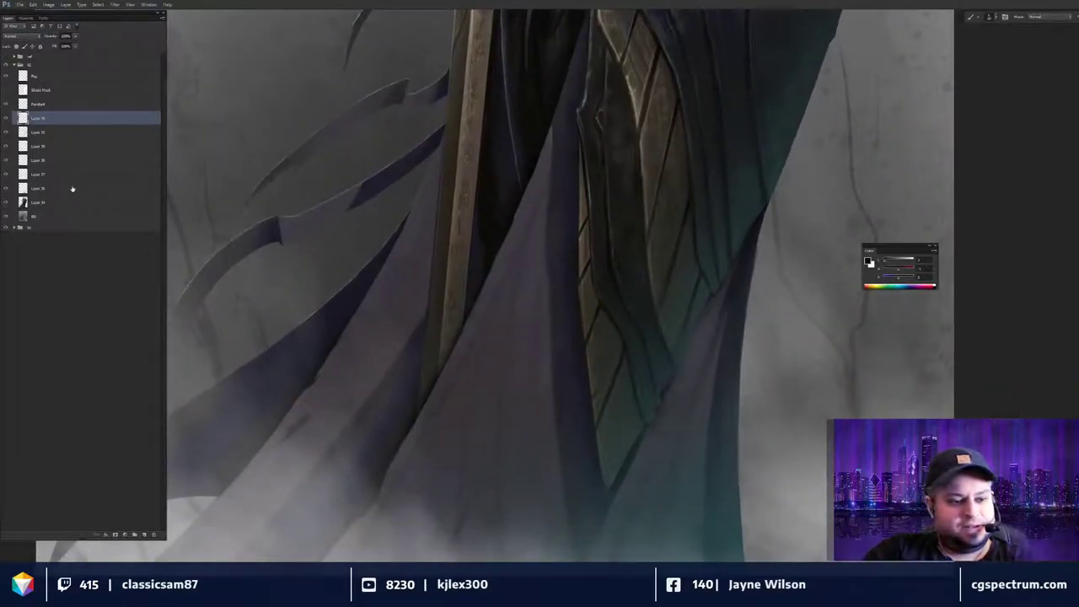
Hide all the tint and touch-up layers above the figure, then show them again to compare the painting.
key(ctrl+minus)
key(ctrl+minus)
key(ctrl+minus)
click(7, 188)
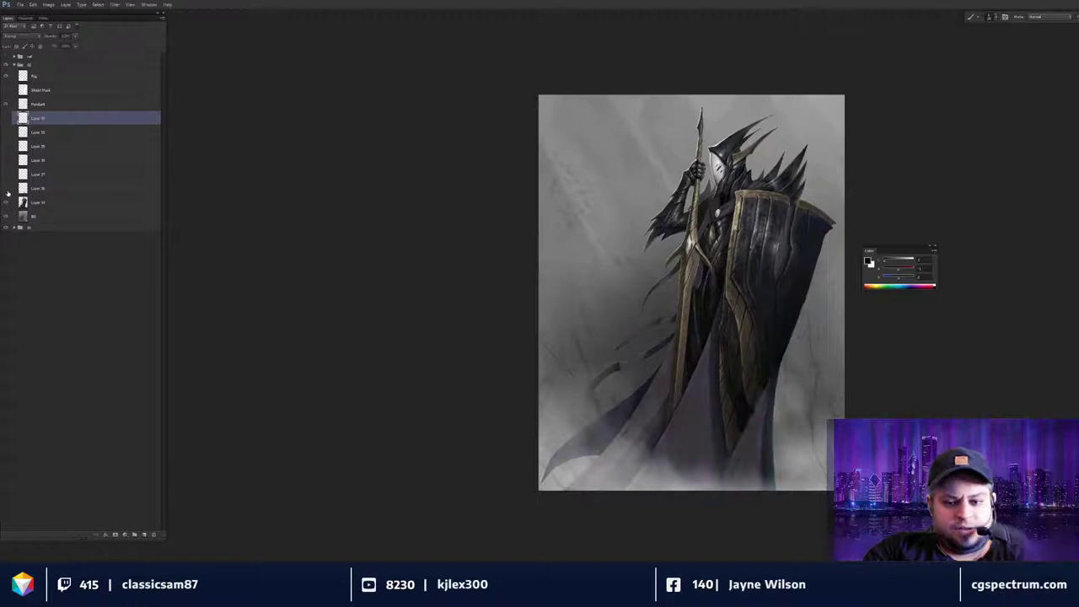
click(8, 147)
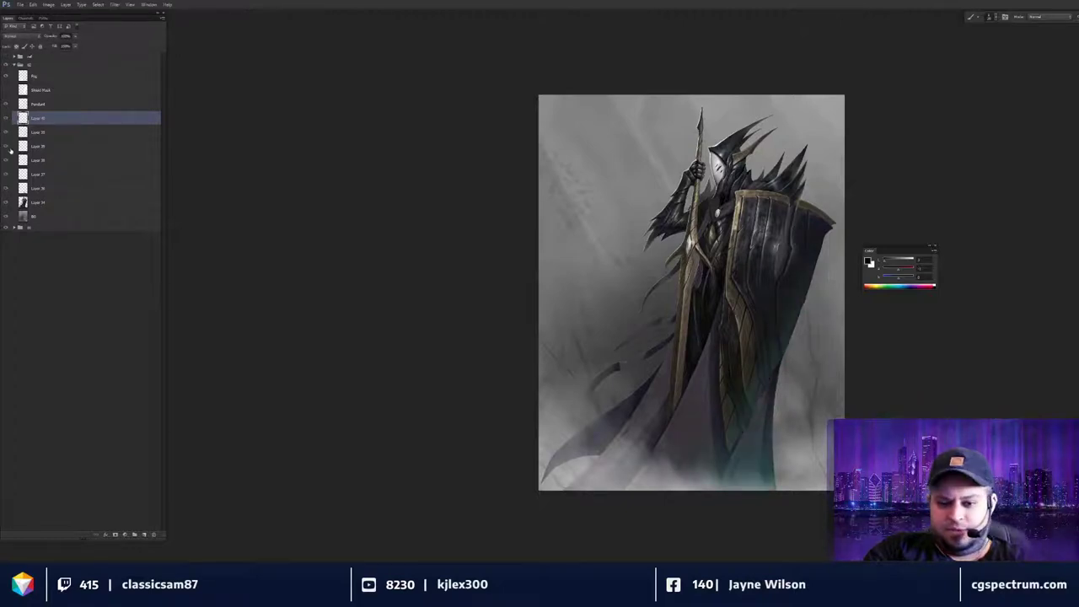
Merge the figure layer with all the tint and touch-up layers above it, up to the one below Pendant.
click(33, 204)
shift+click(30, 118)
key(ctrl+e)
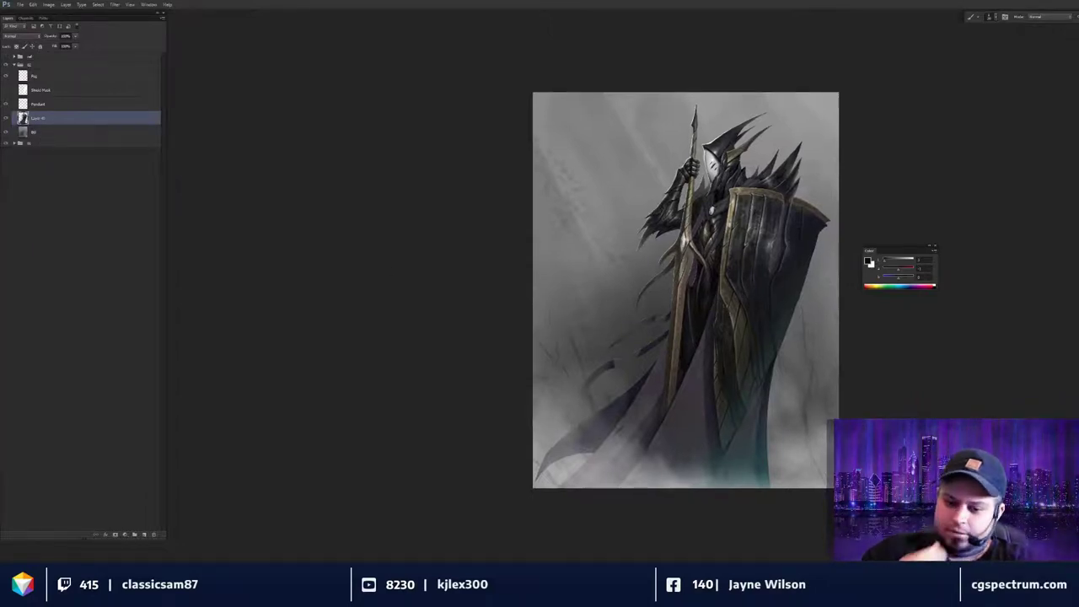
Examine the merged figure's teal tints and overall balance at different view sizes.
drag(772, 378, 770, 376)
drag(803, 421, 788, 429)
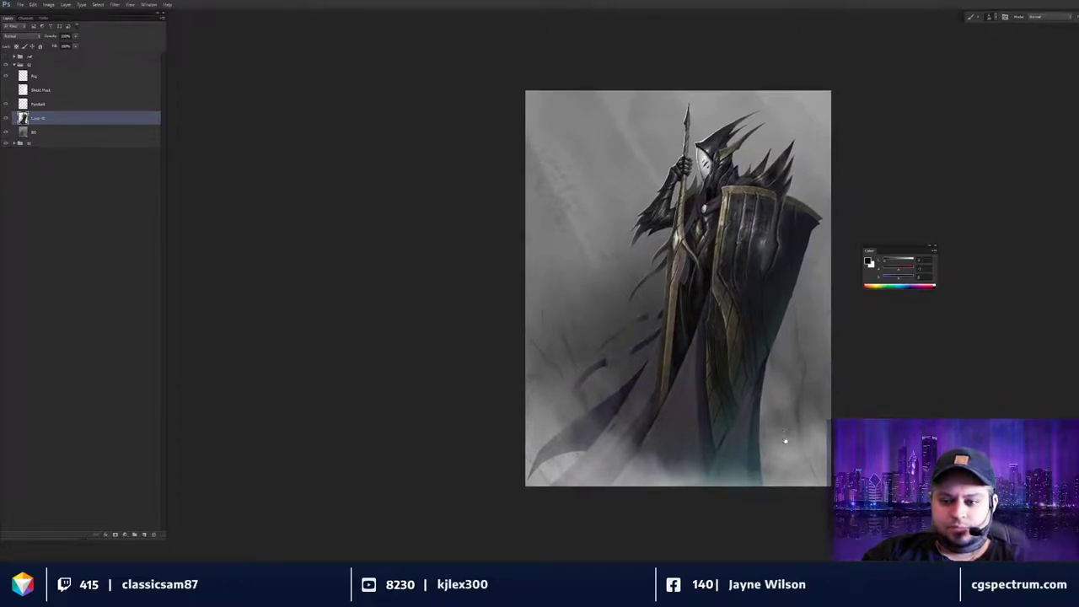
drag(792, 442, 789, 446)
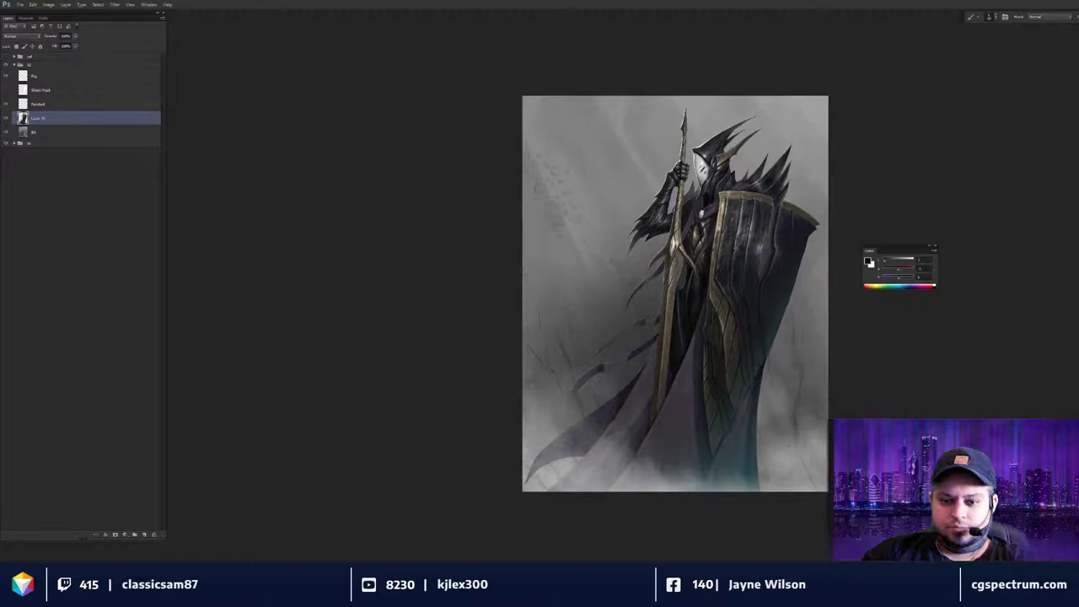
key(ctrl+minus)
key(ctrl+plus)
key(ctrl+plus)
drag(792, 404, 737, 382)
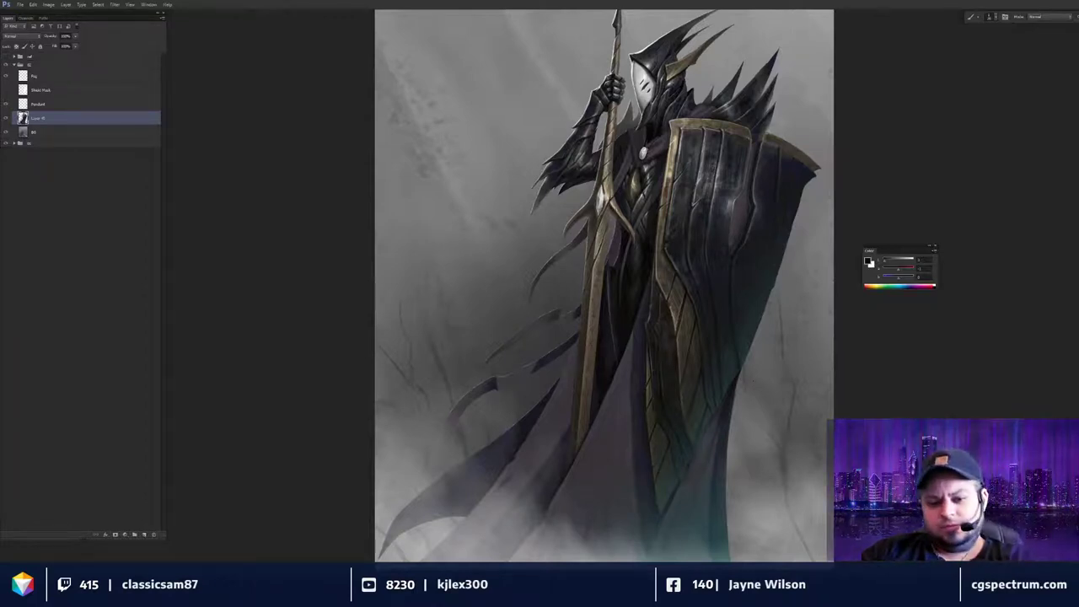
Load the merged figure's outline as a selection and extend it with a freehand loop around the gap beside the sword guard.
mouse_move(651, 279)
mouse_down()
mouse_move(704, 337)
mouse_move(665, 342)
mouse_up()
key(ctrl+plus)
key(ctrl+plus)
ctrl+click(23, 119)
key(l)
drag(688, 273, 695, 272)
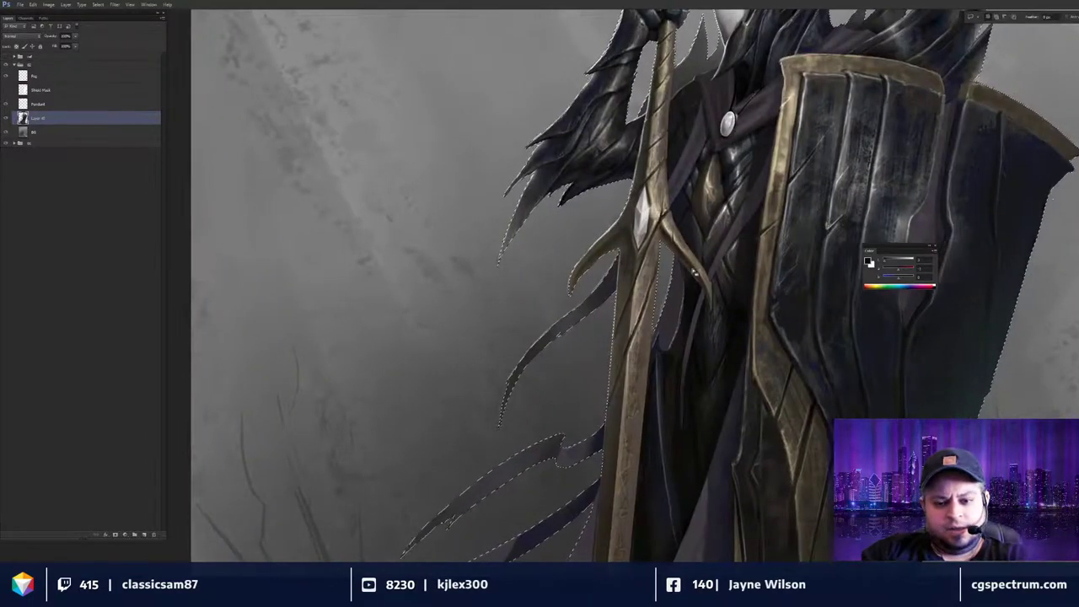
scroll(696, 271, up, 2)
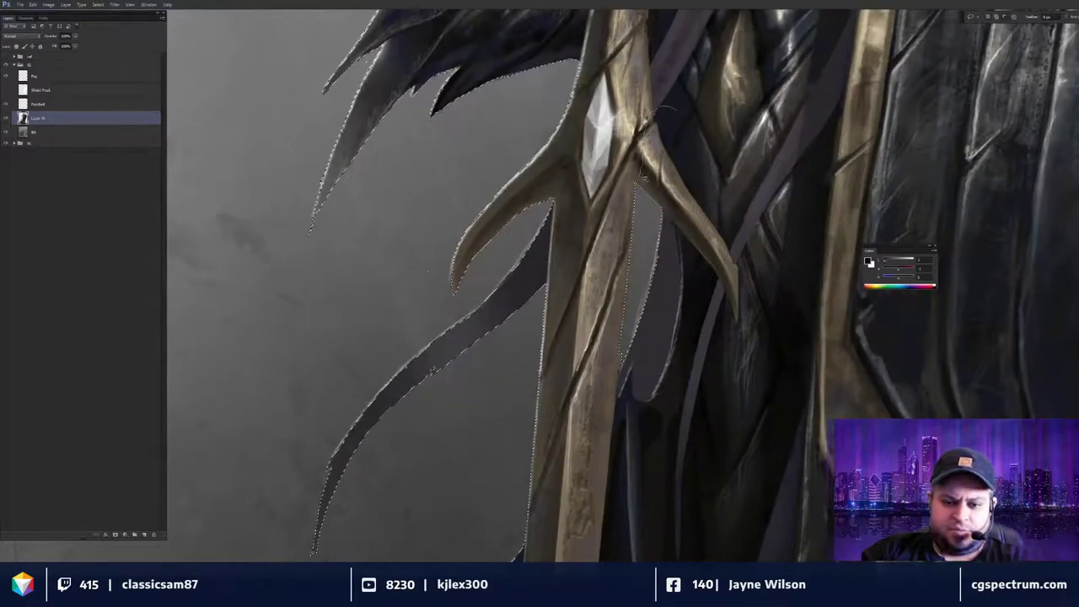
mouse_move(644, 177)
mouse_down()
mouse_move(623, 371)
mouse_move(651, 483)
mouse_move(794, 384)
mouse_move(675, 105)
mouse_up()
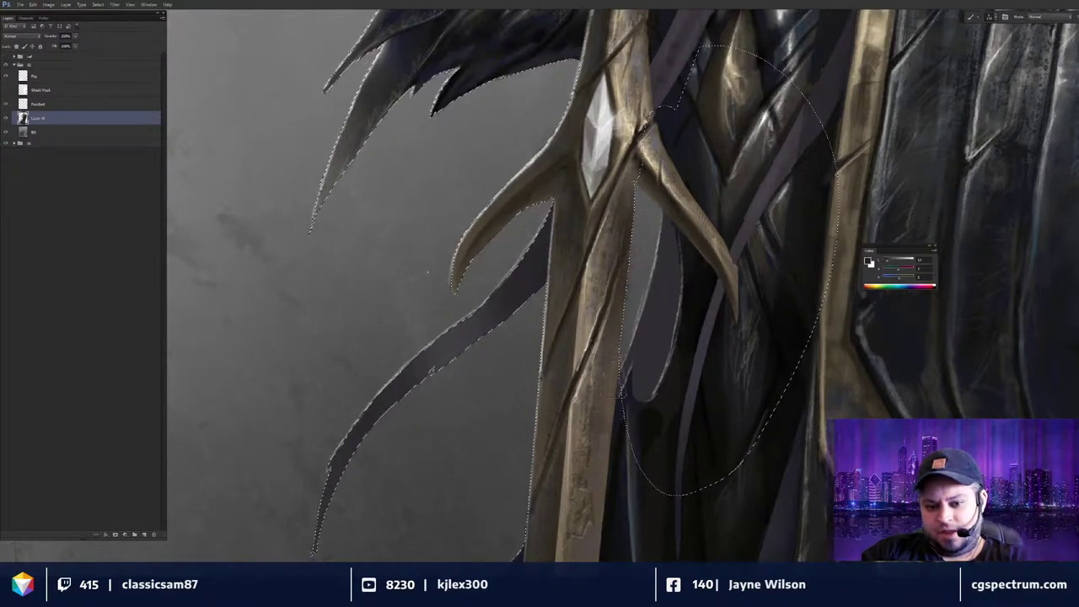
Examine the area between the sword and the torso up close and against the whole figure.
key(ctrl+0)
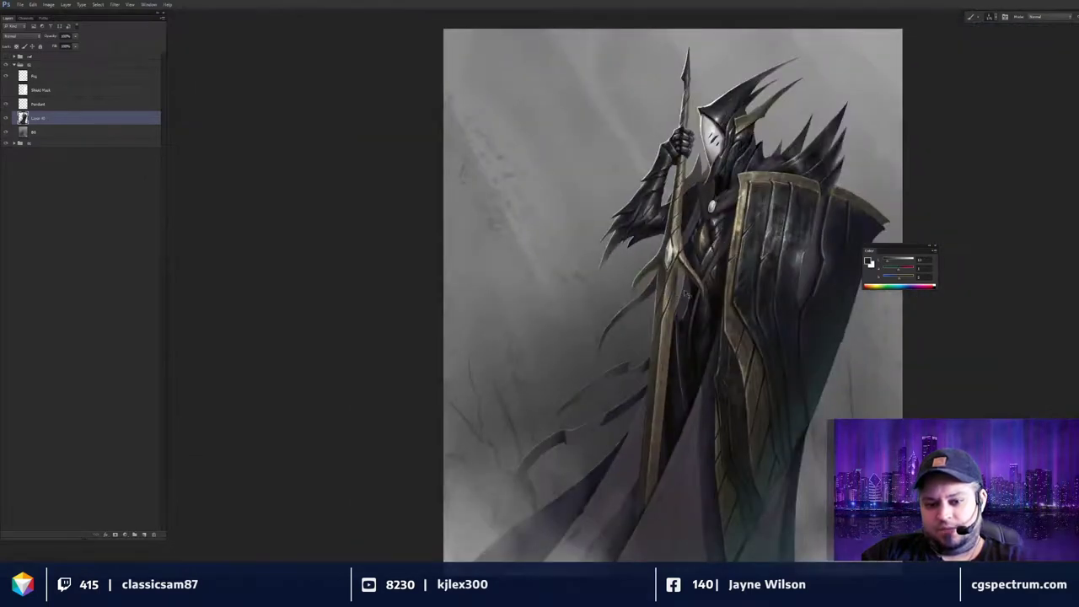
key(ctrl+minus)
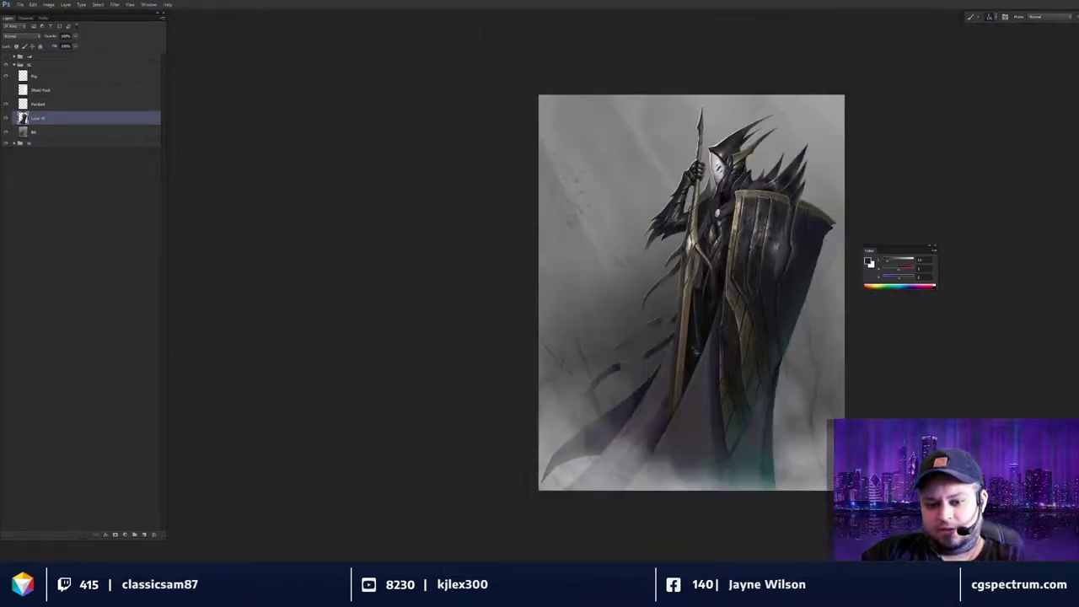
key(ctrl+plus)
key(ctrl+minus)
key(ctrl+plus)
key(ctrl+plus)
key(ctrl+plus)
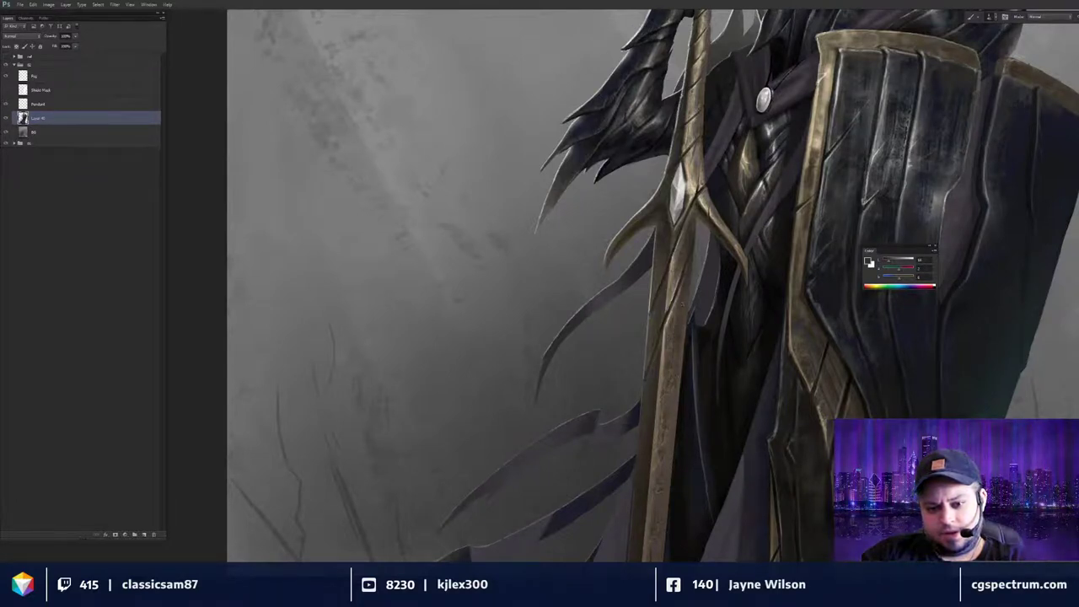
key(ctrl+0)
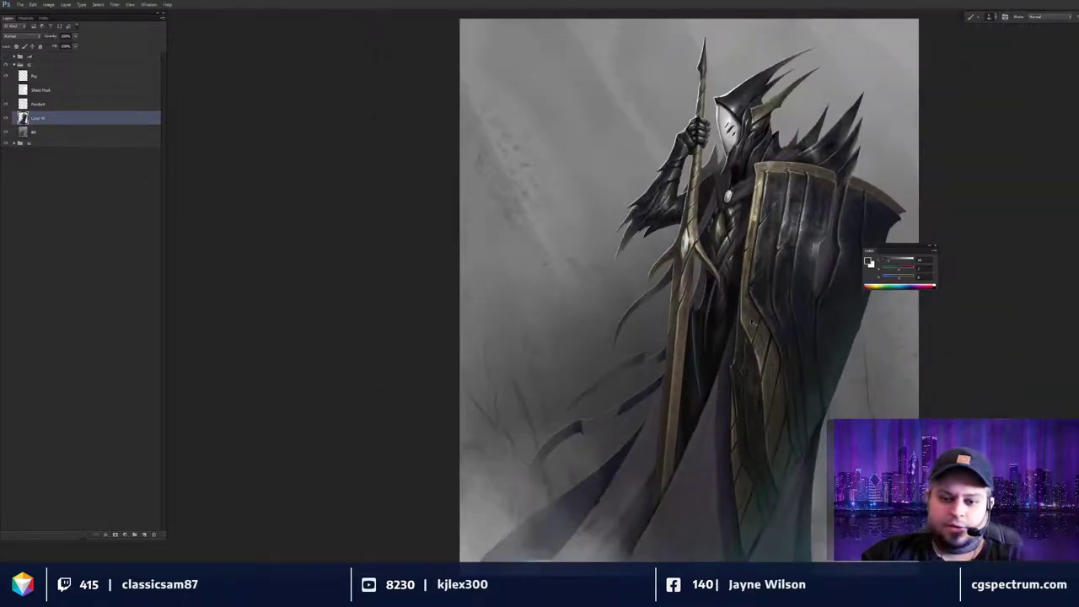
Examine the figure from the cloak tatters up to the mask and chest, both whole and up close.
key(ctrl+minus)
key(ctrl+plus)
key(ctrl+plus)
key(ctrl+plus)
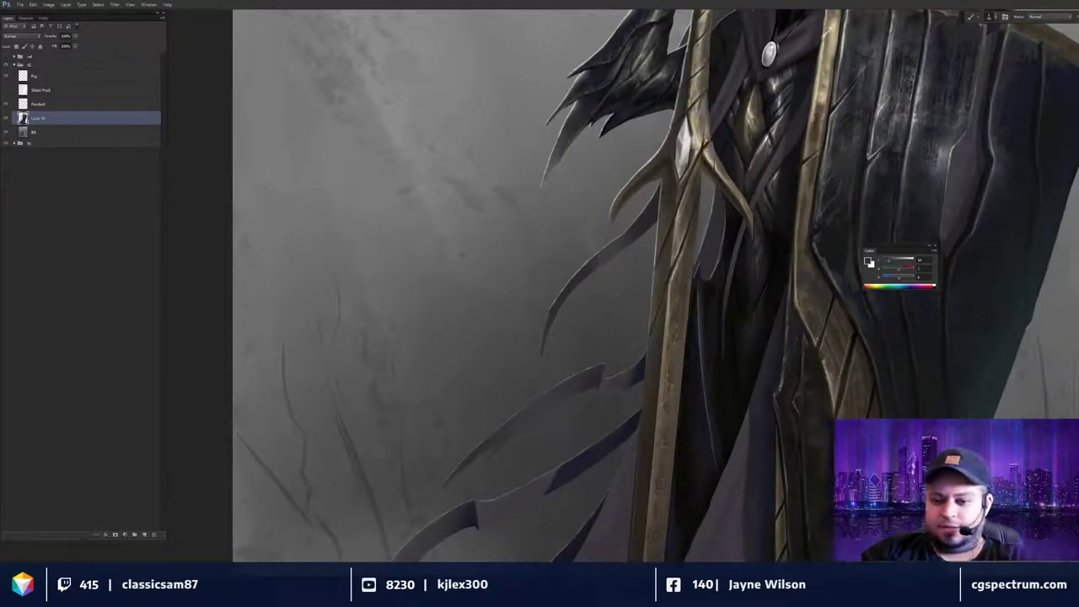
key(ctrl+0)
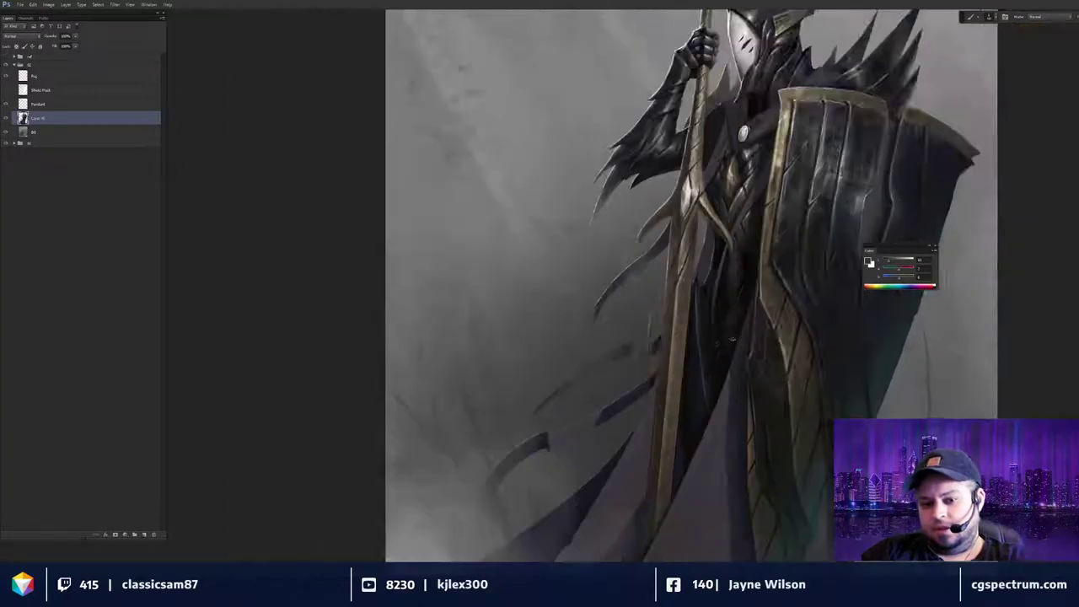
drag(768, 348, 744, 321)
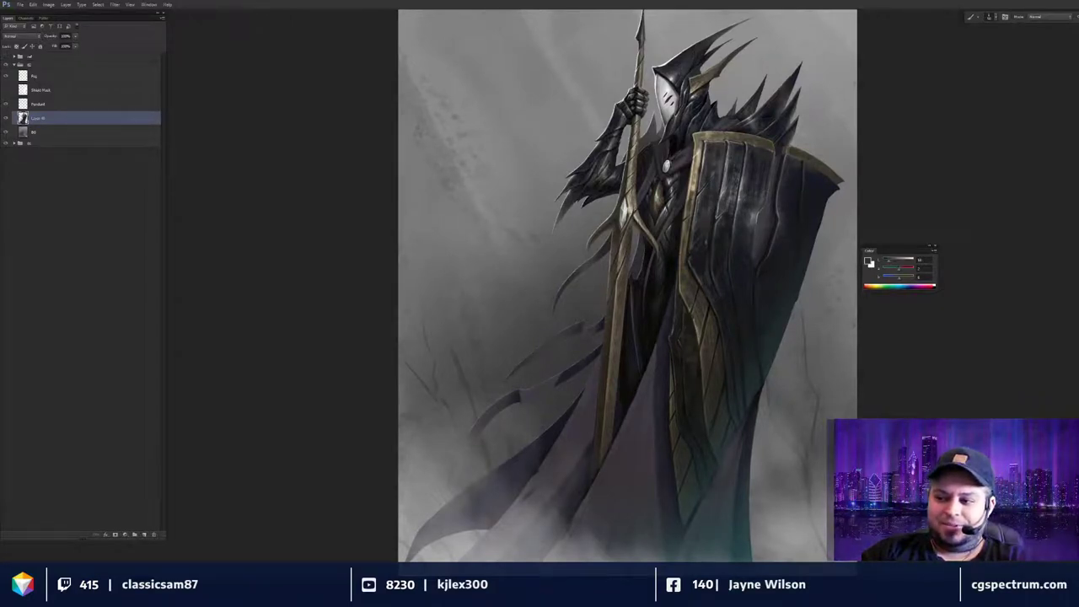
drag(692, 232, 668, 317)
scroll(689, 271, up, 2)
drag(690, 272, 726, 336)
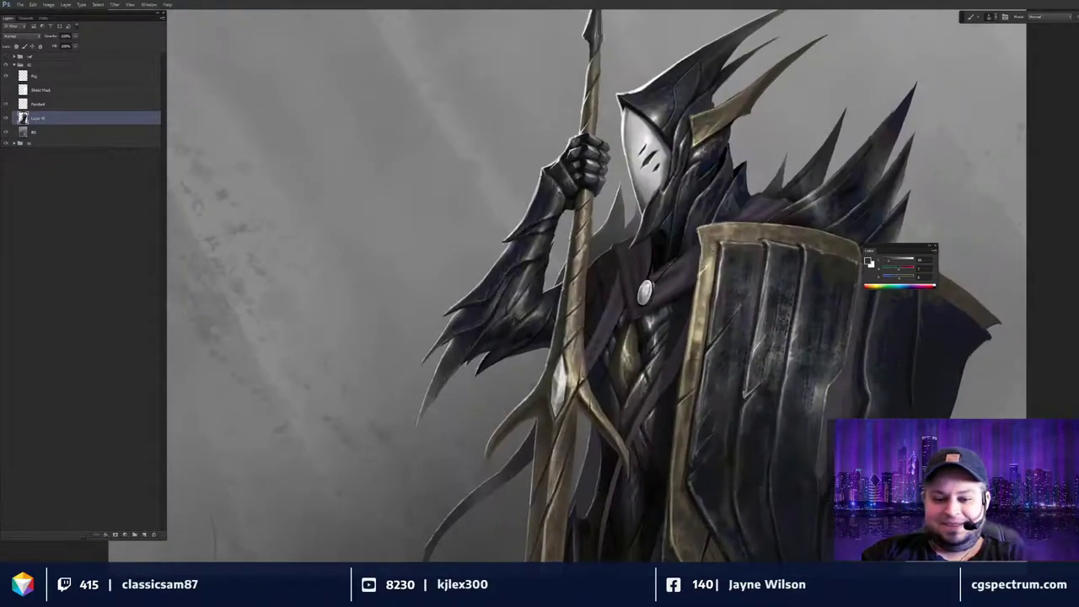
scroll(700, 264, up, 2)
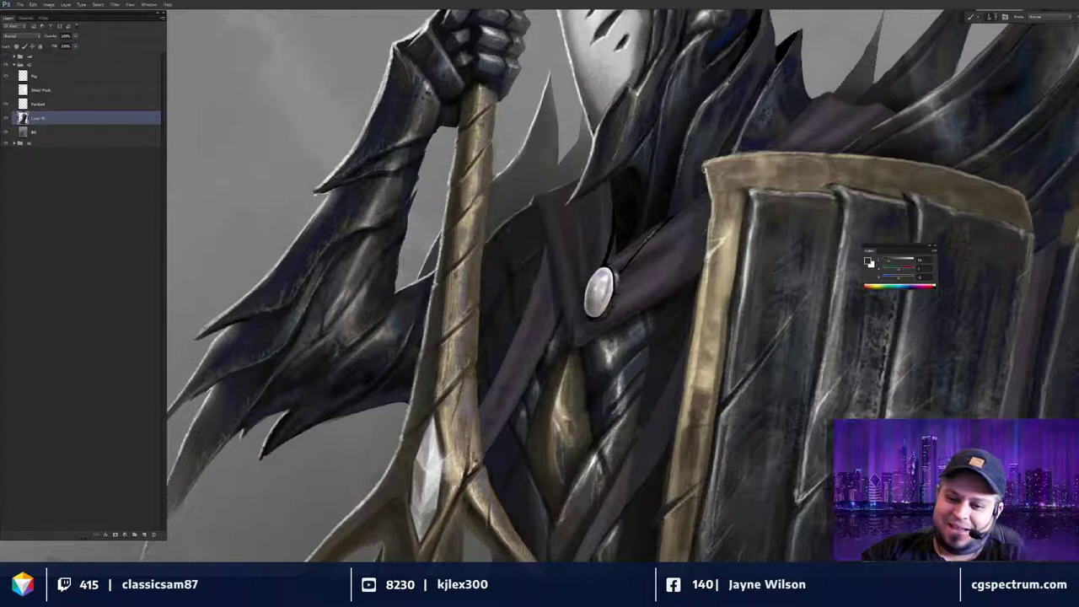
Touch up the tip of the shield's upper corner nearest the pendant with a short stroke in a sampled dark tone.
alt+click(600, 286)
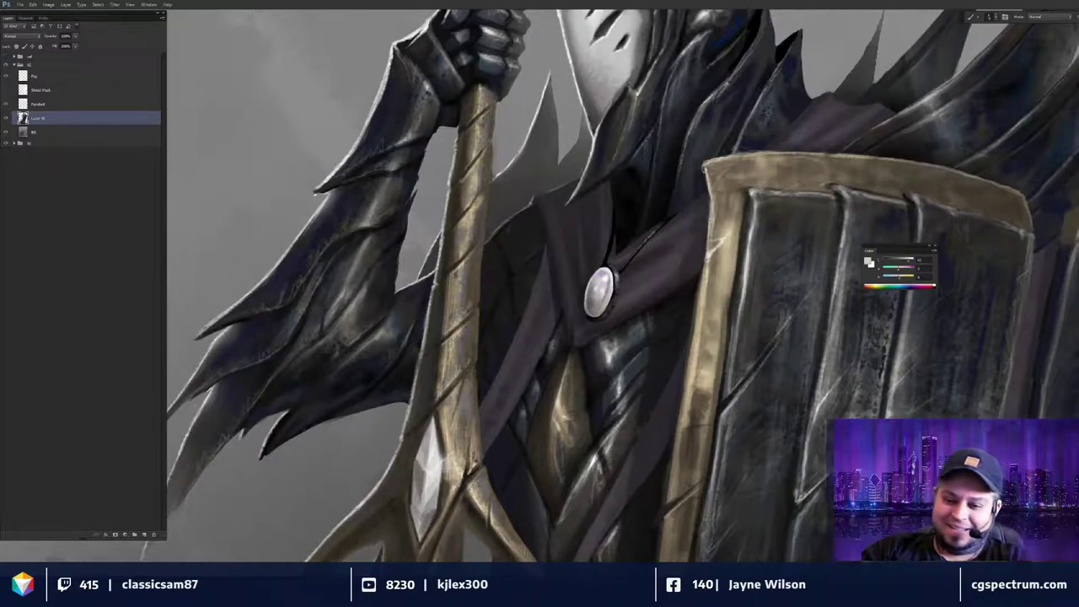
alt+click(724, 191)
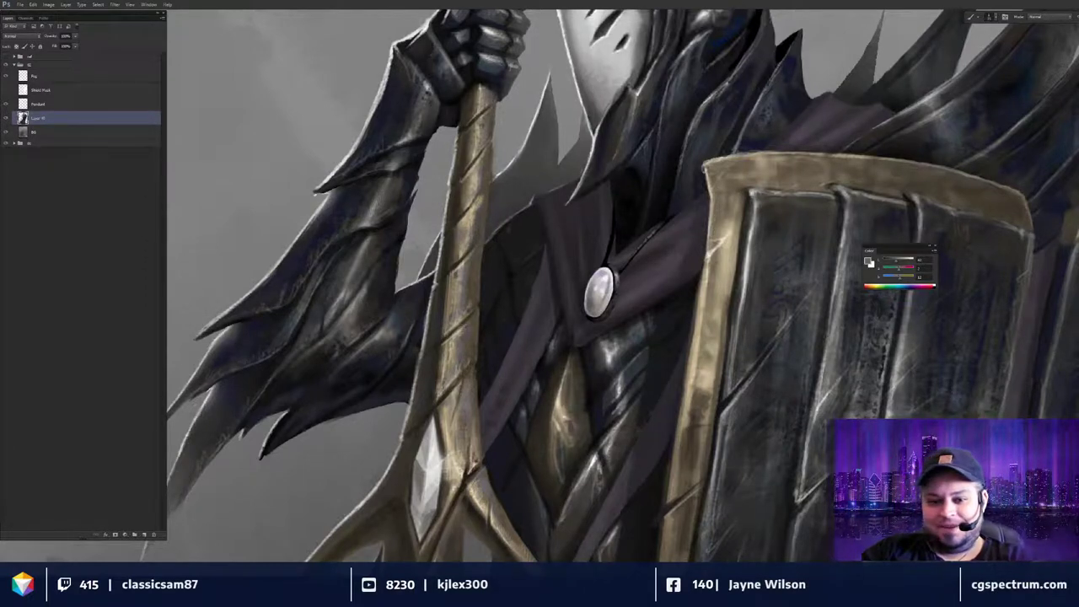
alt+click(703, 175)
drag(701, 176, 702, 166)
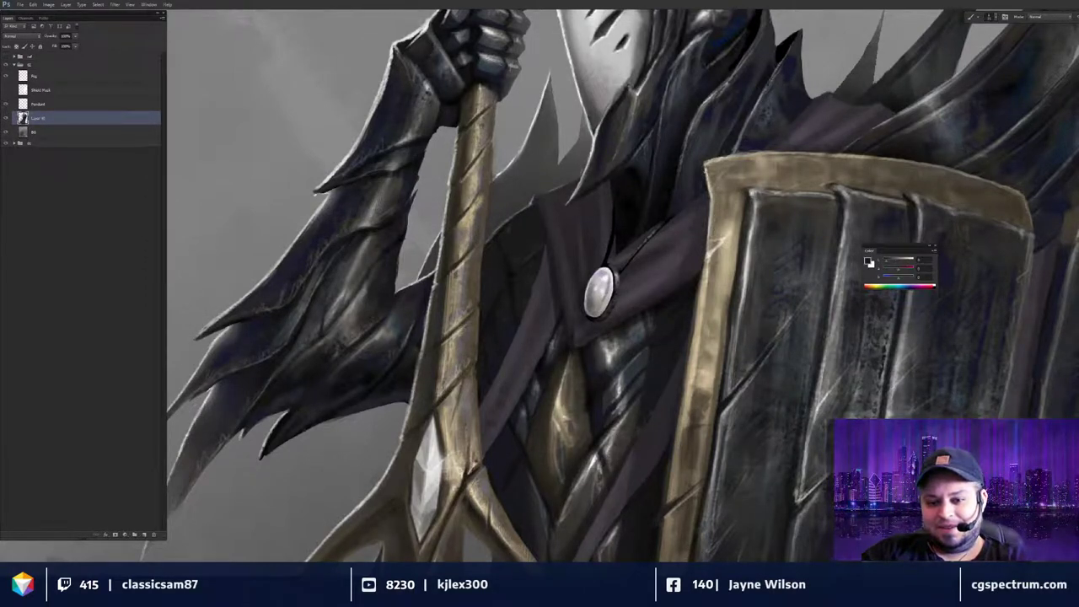
key(ctrl+minus)
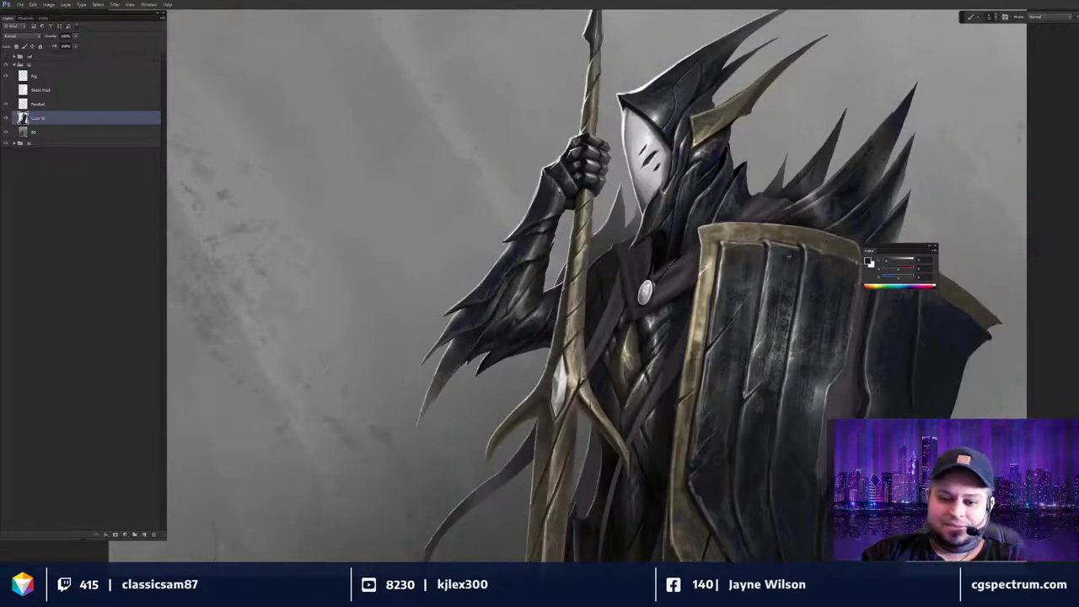
drag(789, 329, 748, 345)
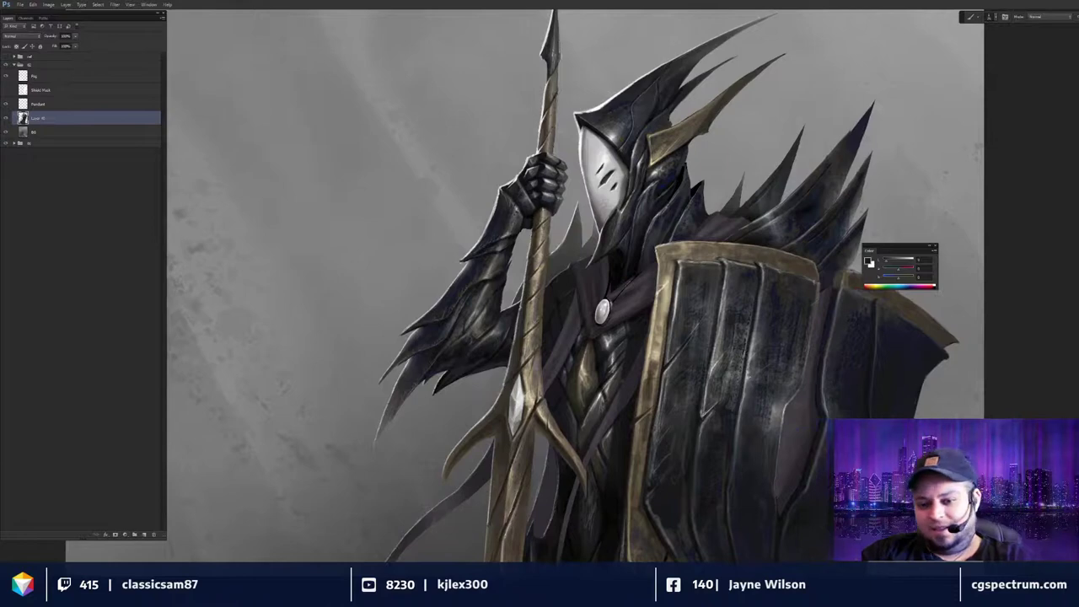
Paint a short stroke in a sampled dark tone along the shield rim's outer edge where the gold border bends.
key(ctrl+minus)
key(ctrl+minus)
key(ctrl+minus)
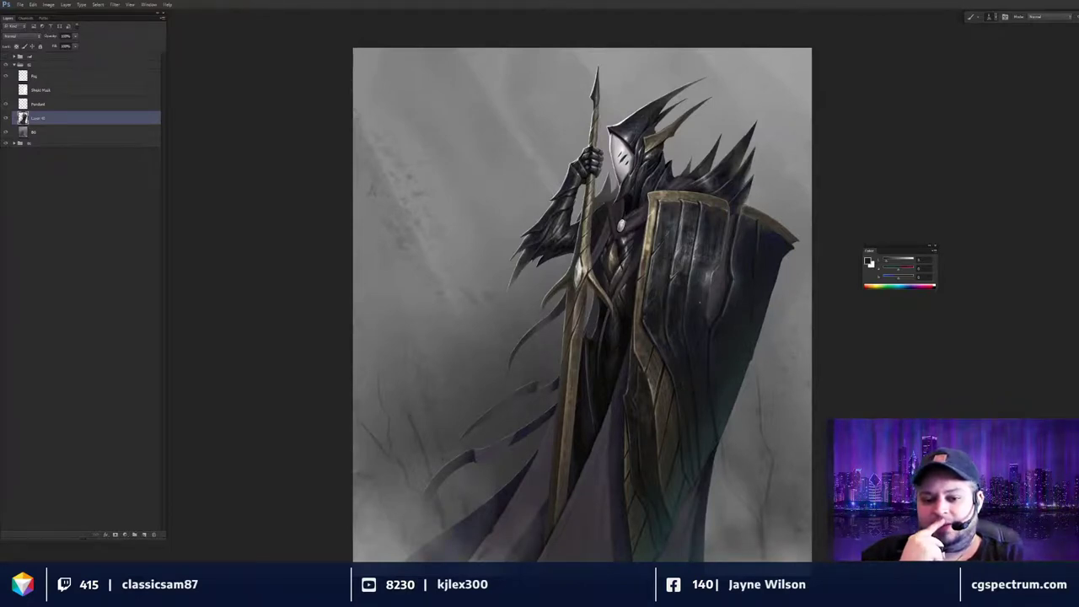
key(ctrl+plus)
key(ctrl+plus)
alt+click(584, 358)
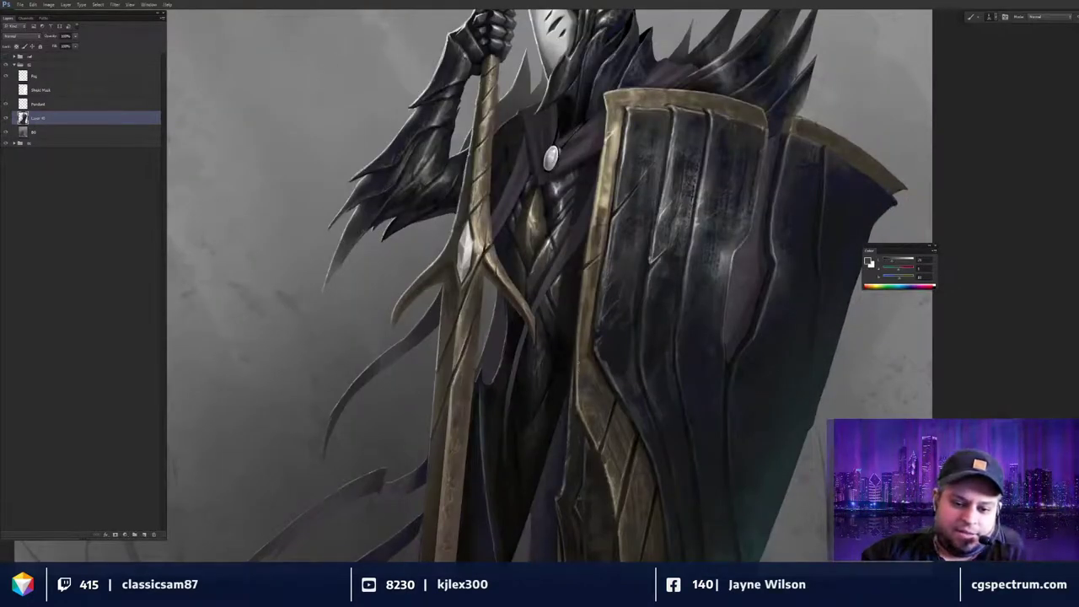
drag(579, 357, 579, 383)
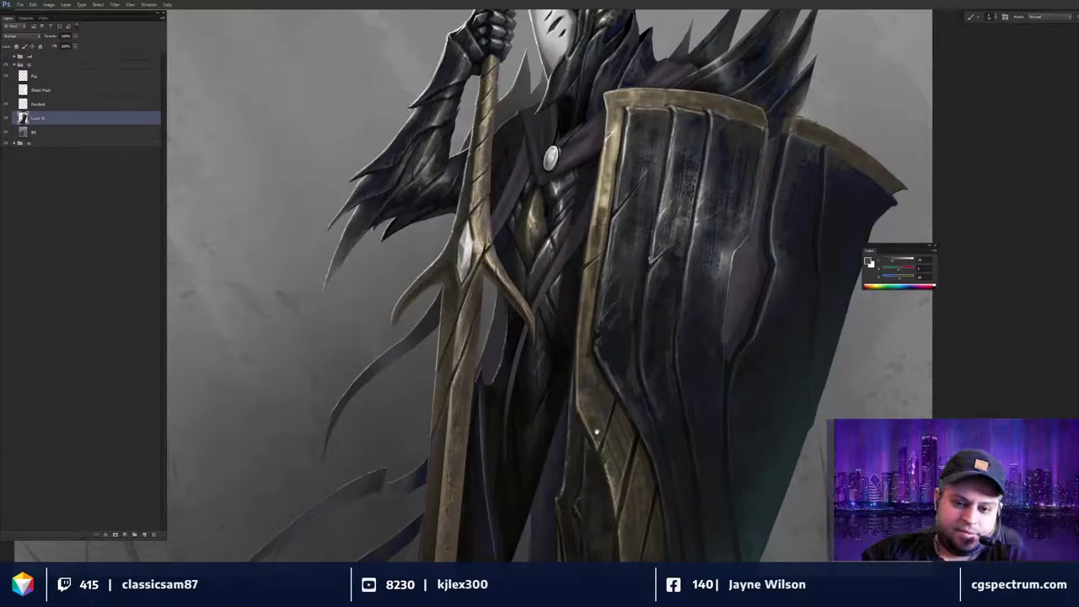
Touch up the inner edge of the shield's gold rim near its upper corner with the sampled dark panel colour.
drag(576, 264, 637, 423)
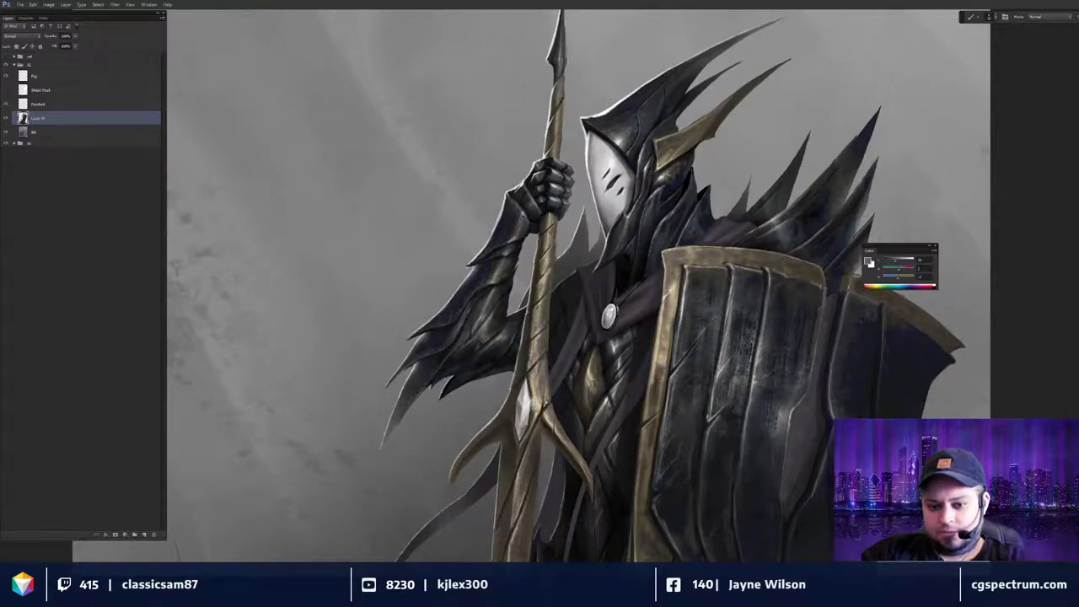
key(ctrl+minus)
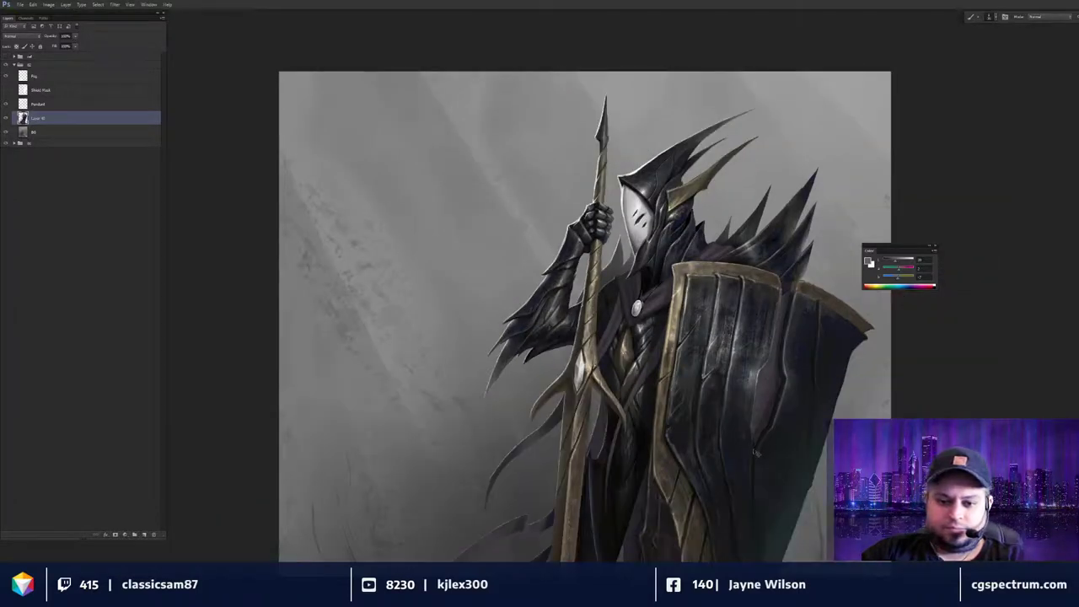
key(ctrl+minus)
drag(759, 405, 762, 366)
key(ctrl+plus)
key(ctrl+plus)
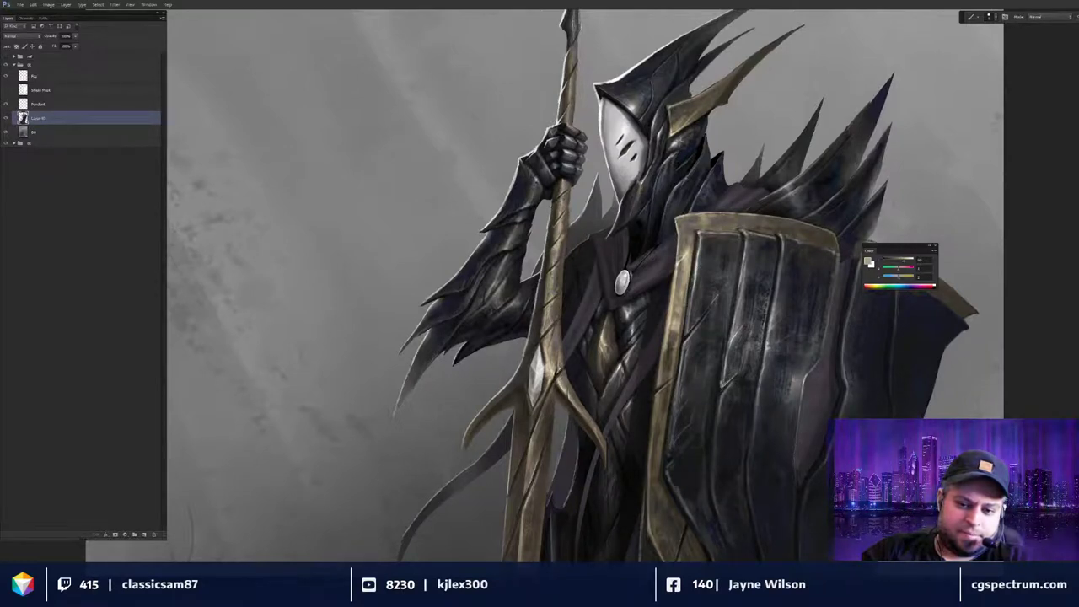
alt+click(696, 282)
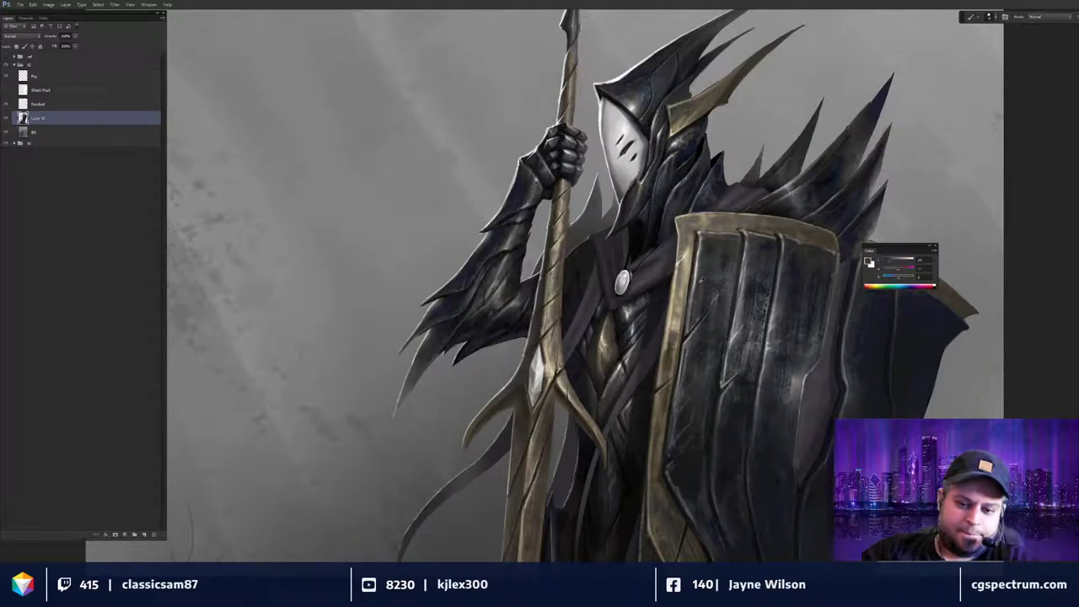
drag(696, 271, 695, 290)
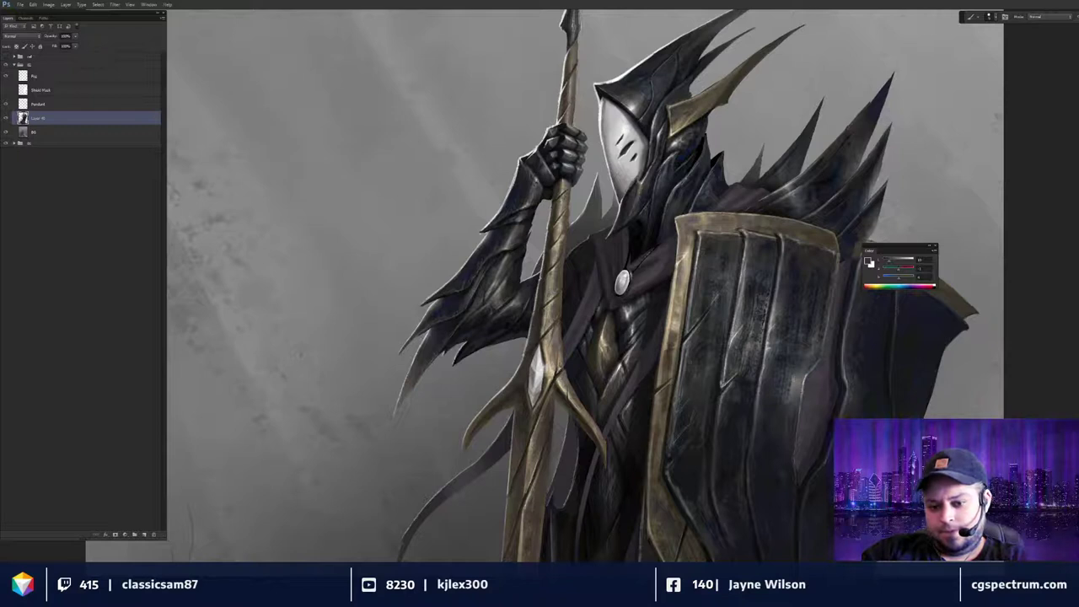
Examine the shield, mask and shoulder spikes up close and against the whole figure.
key(ctrl+minus)
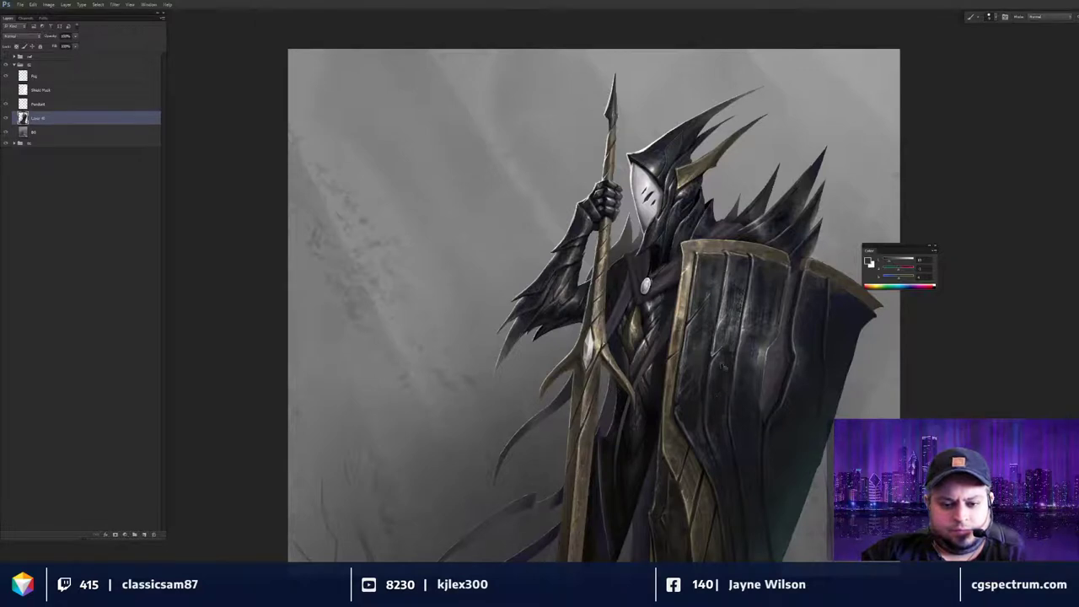
drag(712, 349, 695, 259)
scroll(696, 260, down, 1)
drag(739, 375, 725, 339)
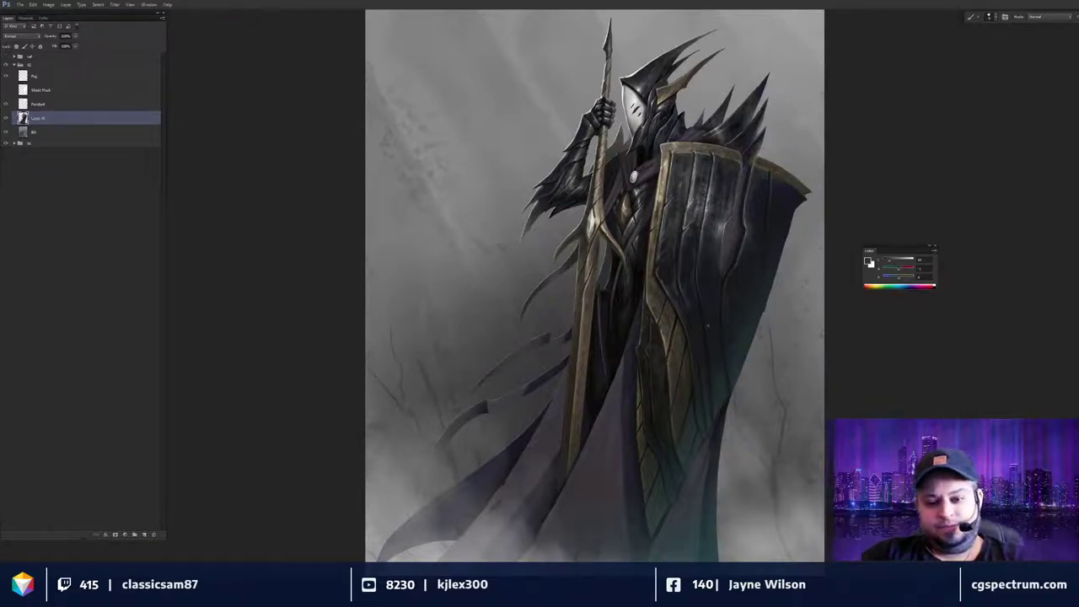
drag(636, 256, 634, 339)
key(ctrl+plus)
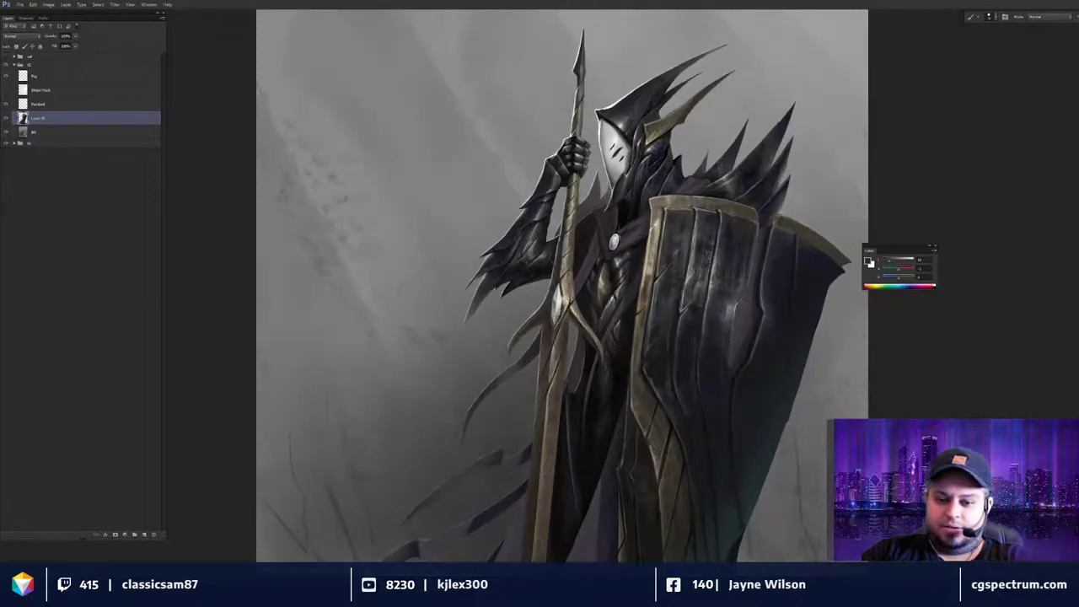
drag(717, 200, 714, 251)
key(ctrl+plus)
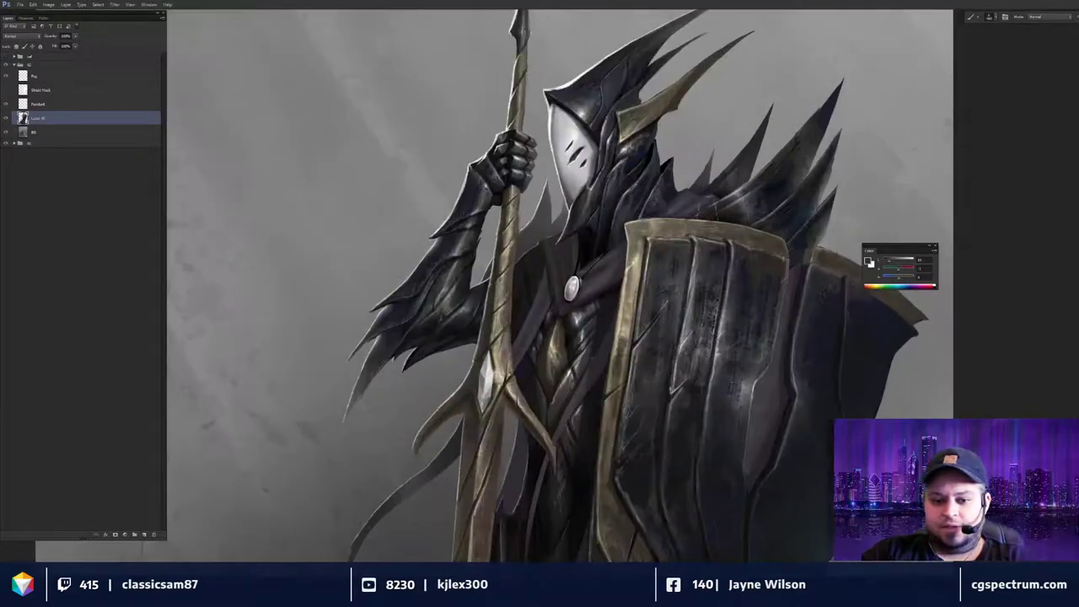
drag(647, 242, 677, 261)
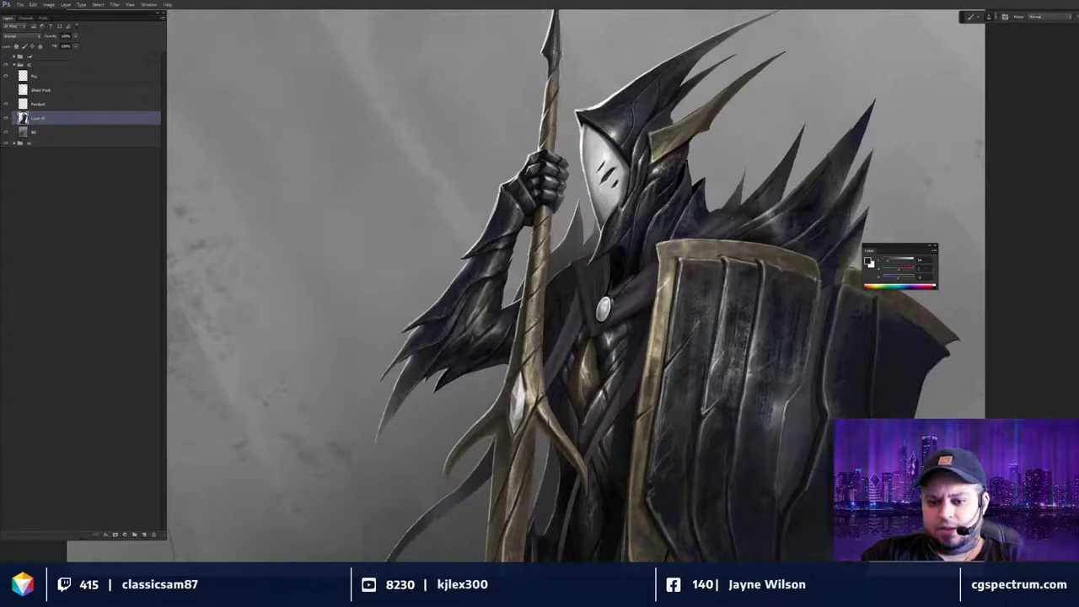
scroll(577, 286, up, 1)
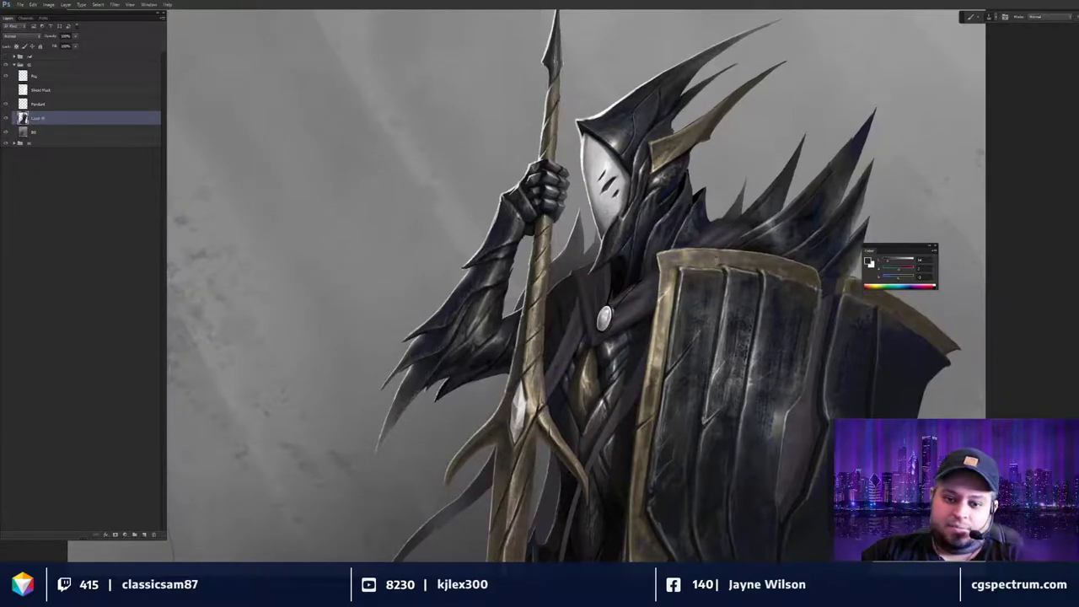
drag(766, 291, 758, 274)
key(x)
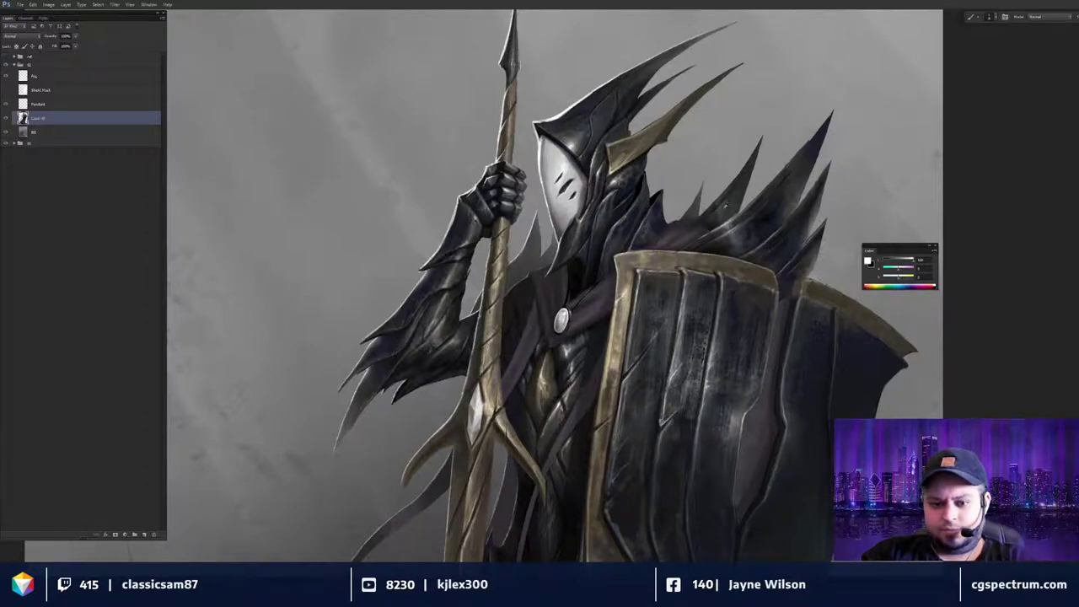
key(x)
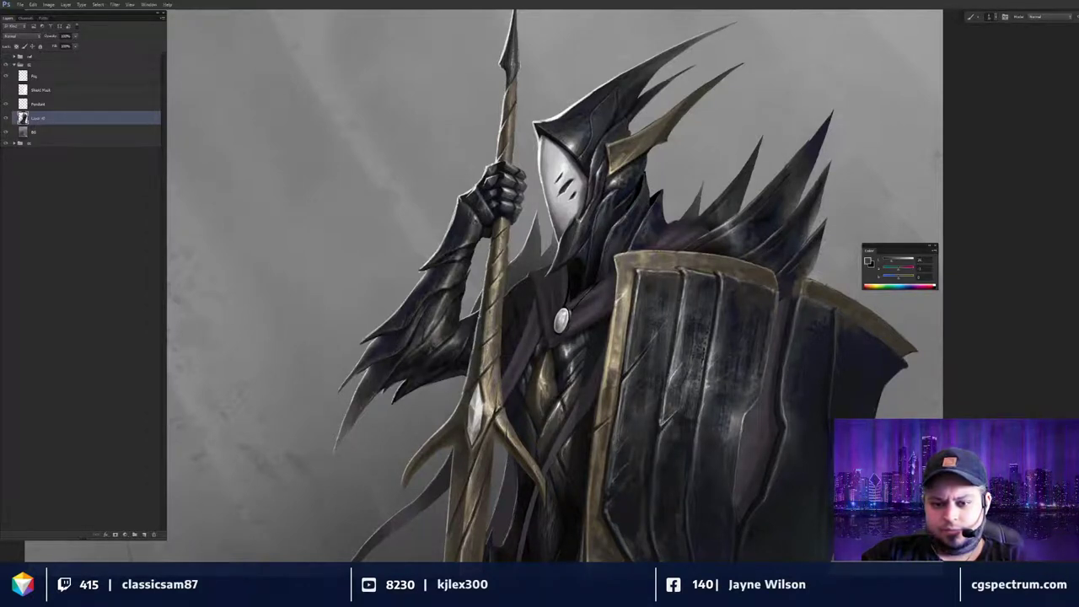
key(x)
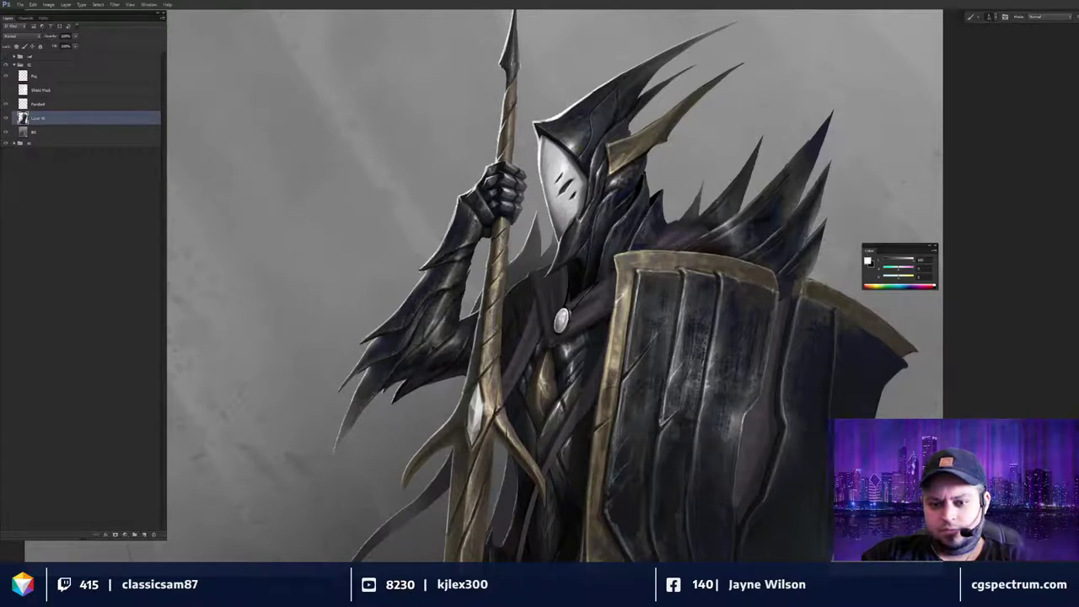
key(ctrl+minus)
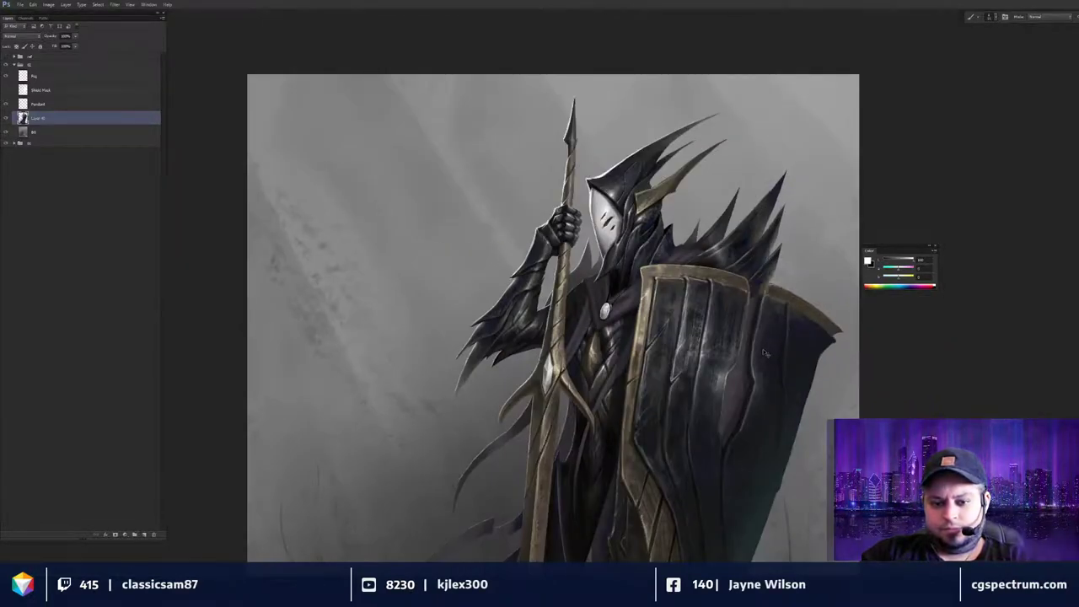
drag(764, 355, 767, 351)
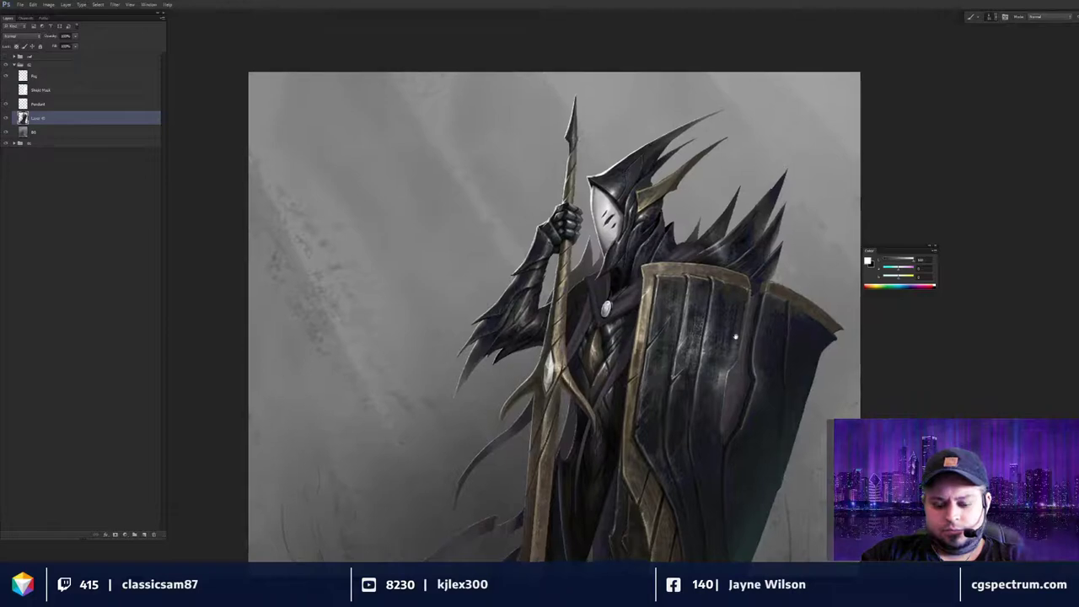
Select the upper part of the figure, nudge the collar's edge behind the head with Liquify, and clear the selection.
key(m)
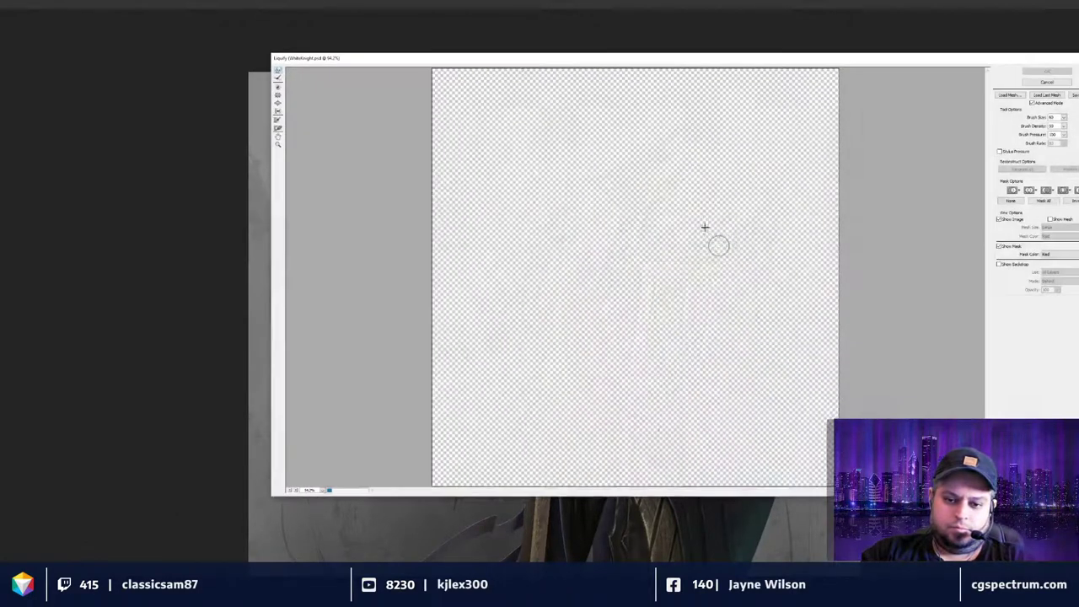
key(ctrl+shift+x)
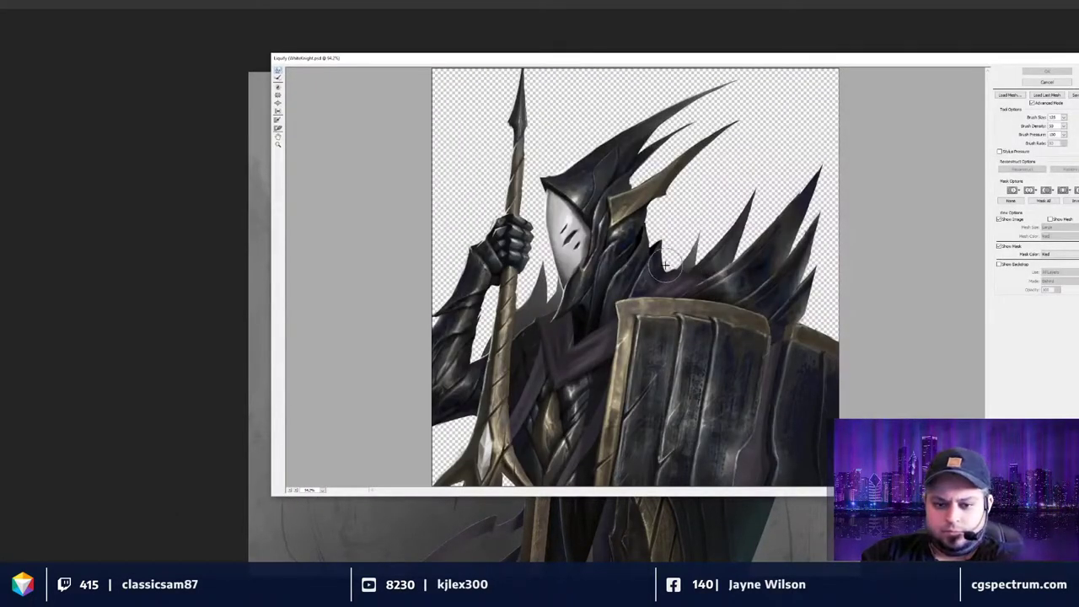
drag(665, 264, 658, 268)
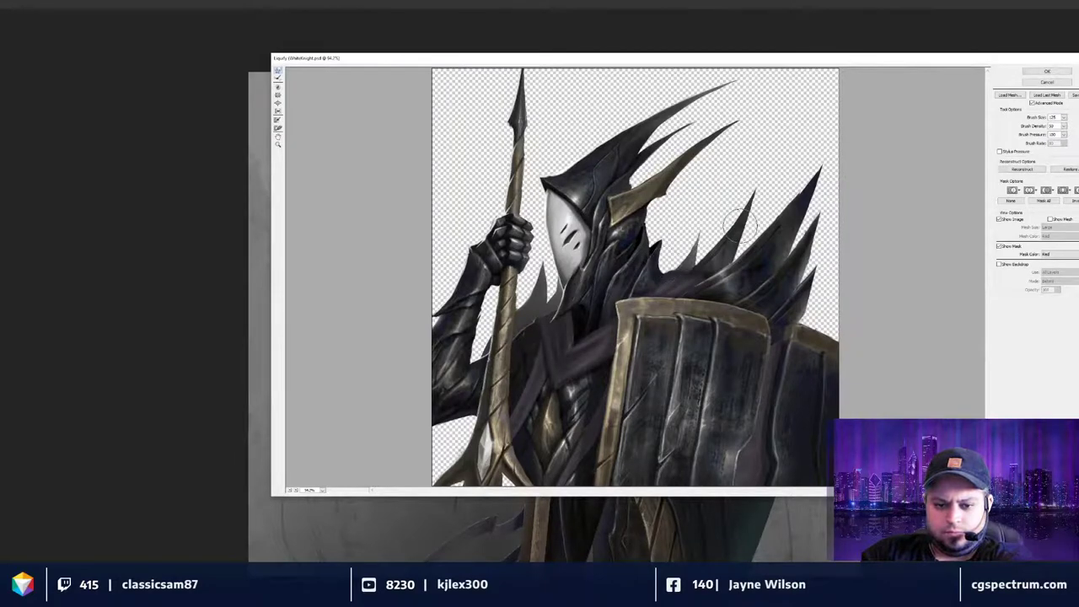
click(1045, 73)
key(ctrl+d)
key(ctrl+minus)
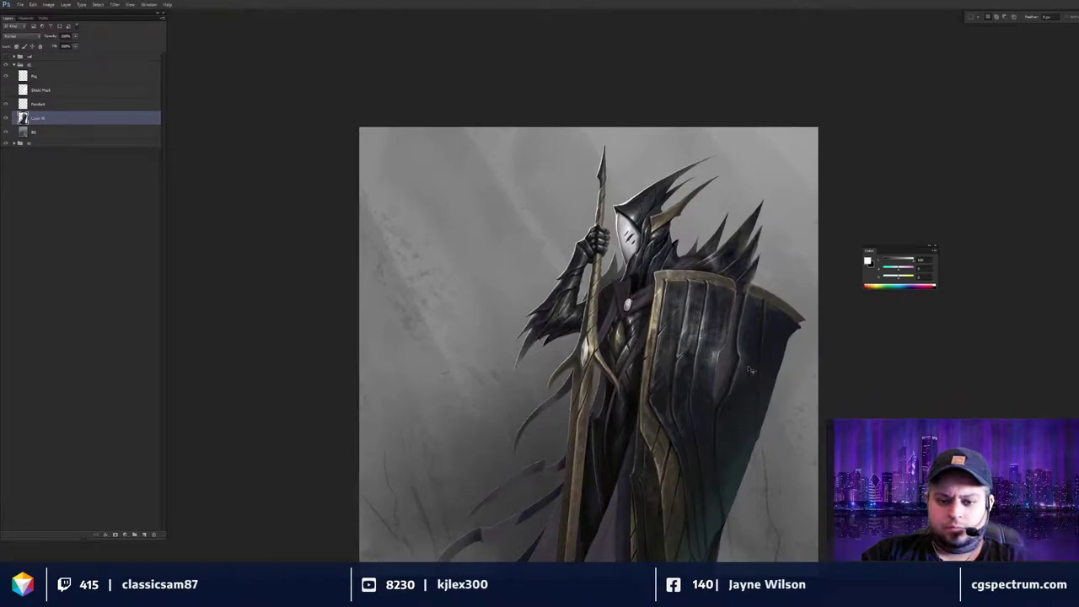
Outline the dark gap between the collar and the pendant with a freehand selection and add a new layer above the figure.
key(ctrl+plus)
key(ctrl+plus)
key(ctrl+plus)
key(ctrl+plus)
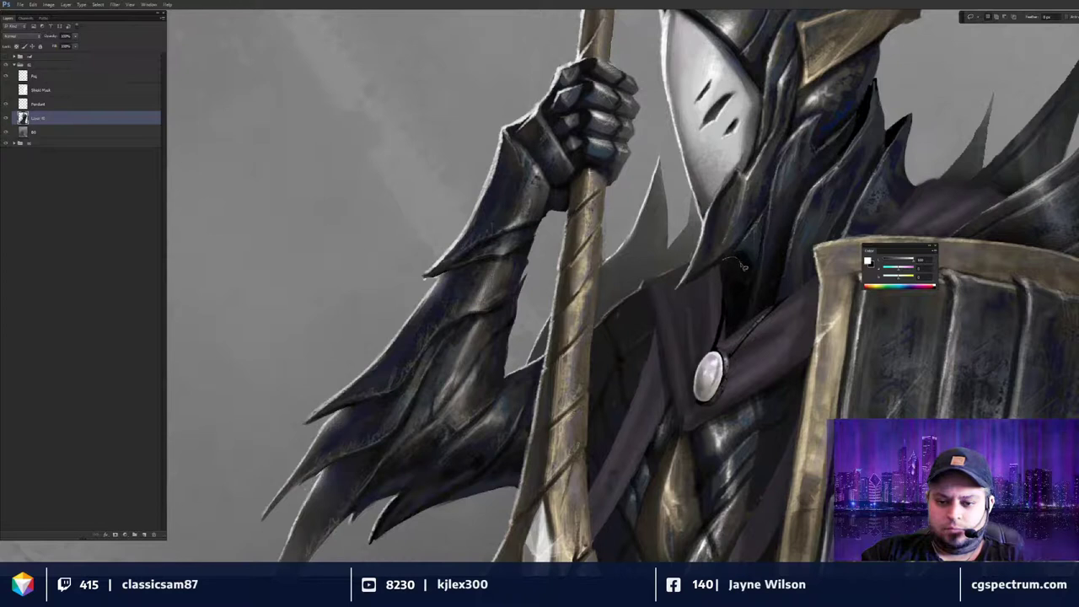
mouse_move(744, 267)
mouse_down()
mouse_move(749, 312)
mouse_move(733, 341)
mouse_move(721, 263)
mouse_up()
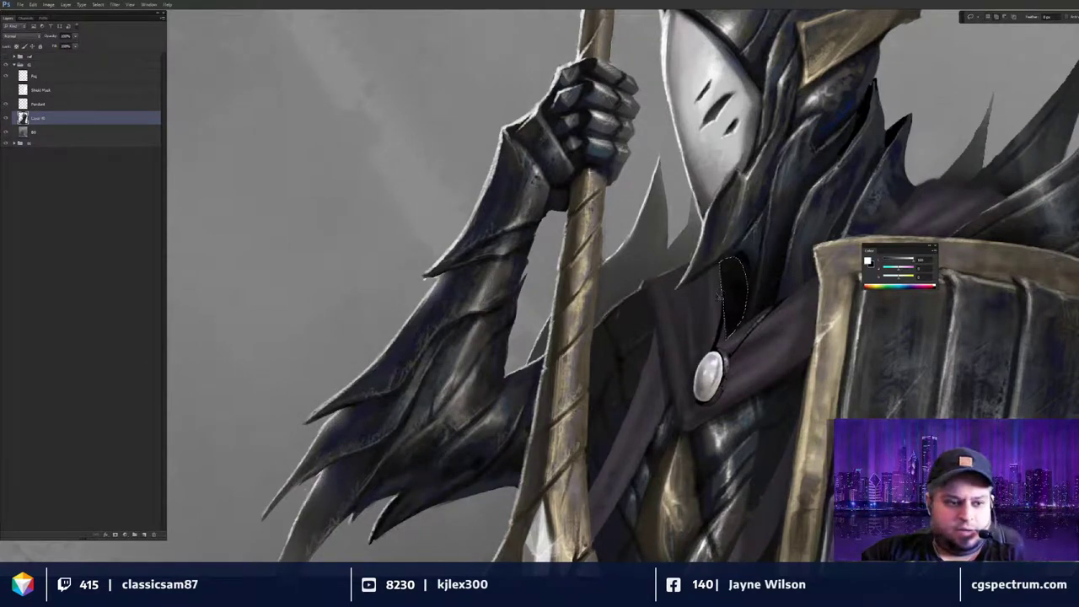
key(ctrl+shift+n)
key(Return)
key(alt+BackSpace)
key(b)
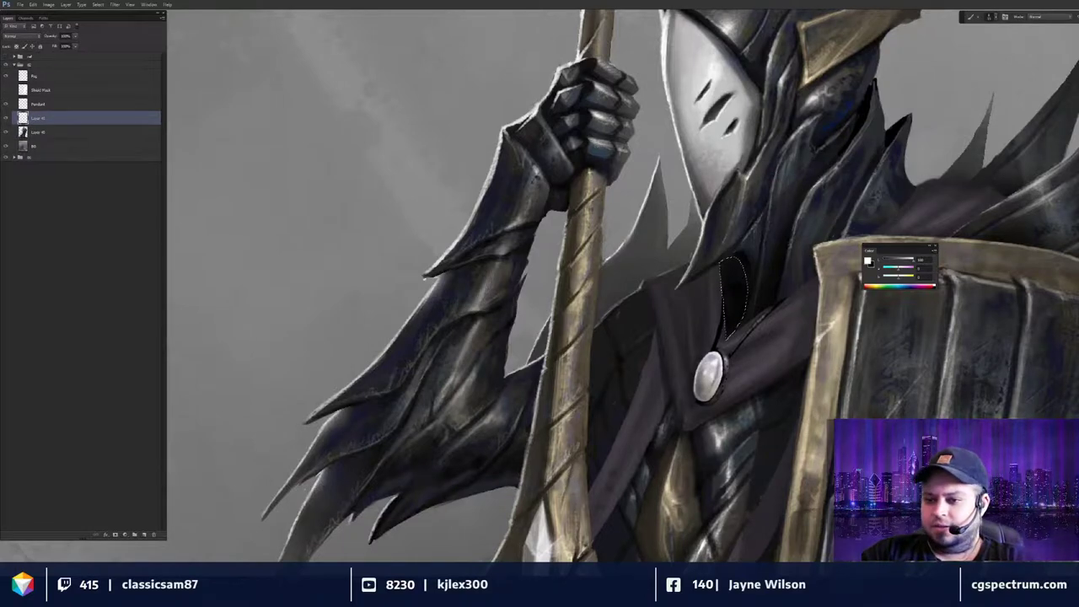
Paint the selected gap above the pendant in a sampled dark cloak tone using a smaller brush, with the selection outline hidden.
alt+click(830, 222)
key(ctrl+h)
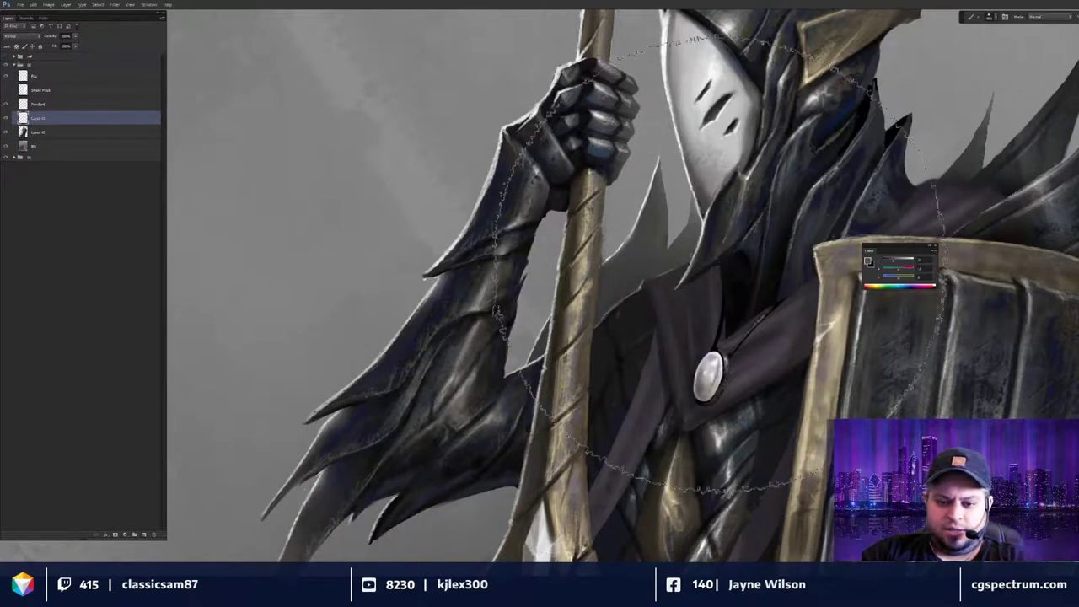
key(bracketleft)
key(bracketleft)
key(bracketleft)
key(bracketleft)
key(bracketleft)
key(bracketleft)
key(bracketleft)
key(bracketleft)
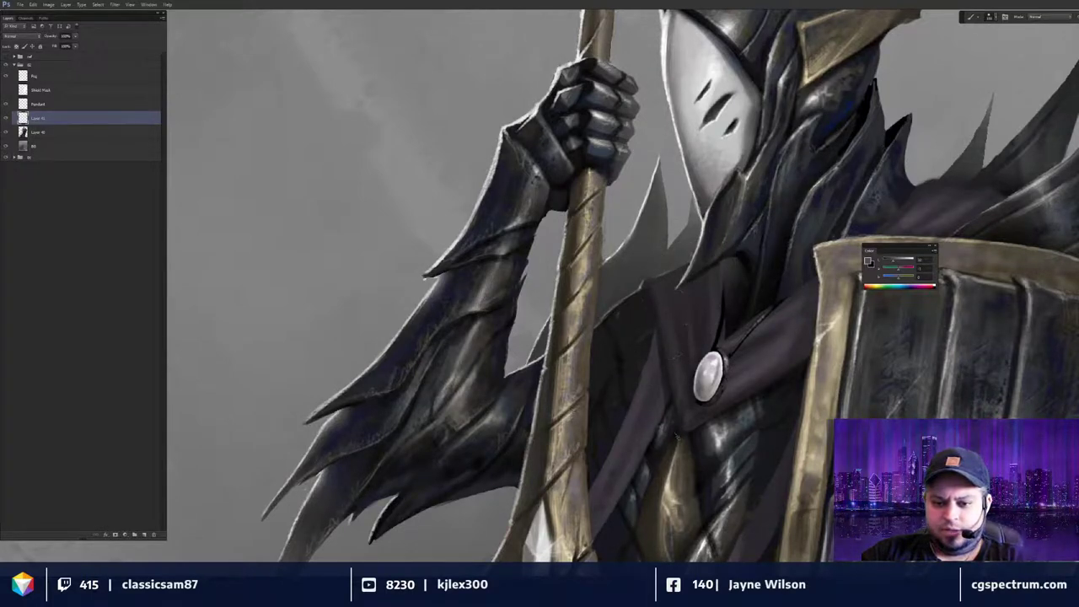
key(ctrl+minus)
key(ctrl+minus)
key(ctrl+minus)
key(ctrl+plus)
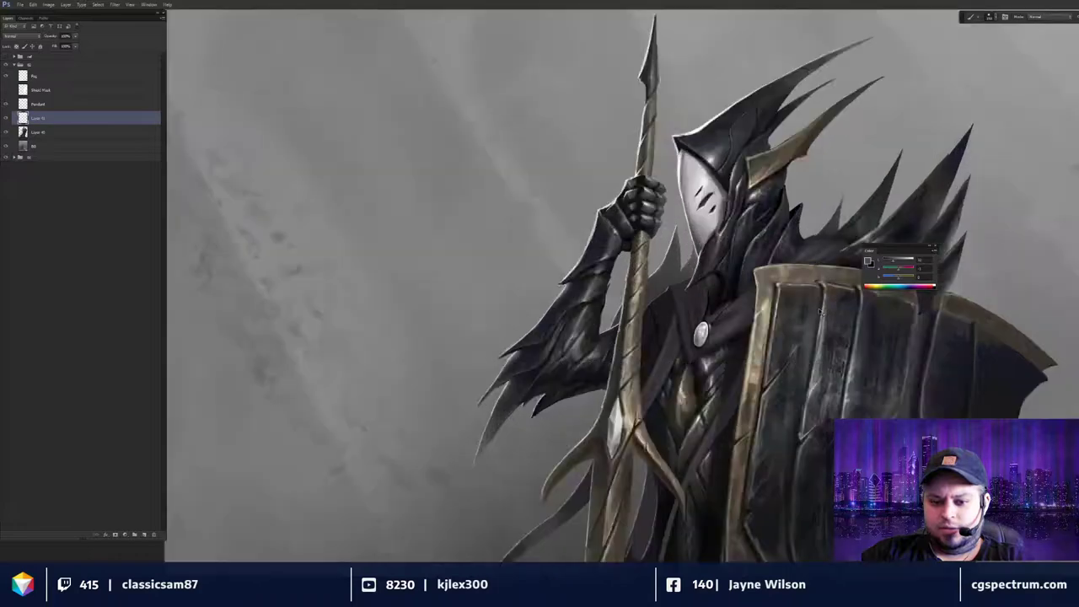
scroll(819, 312, up, 2)
scroll(791, 336, down, 1)
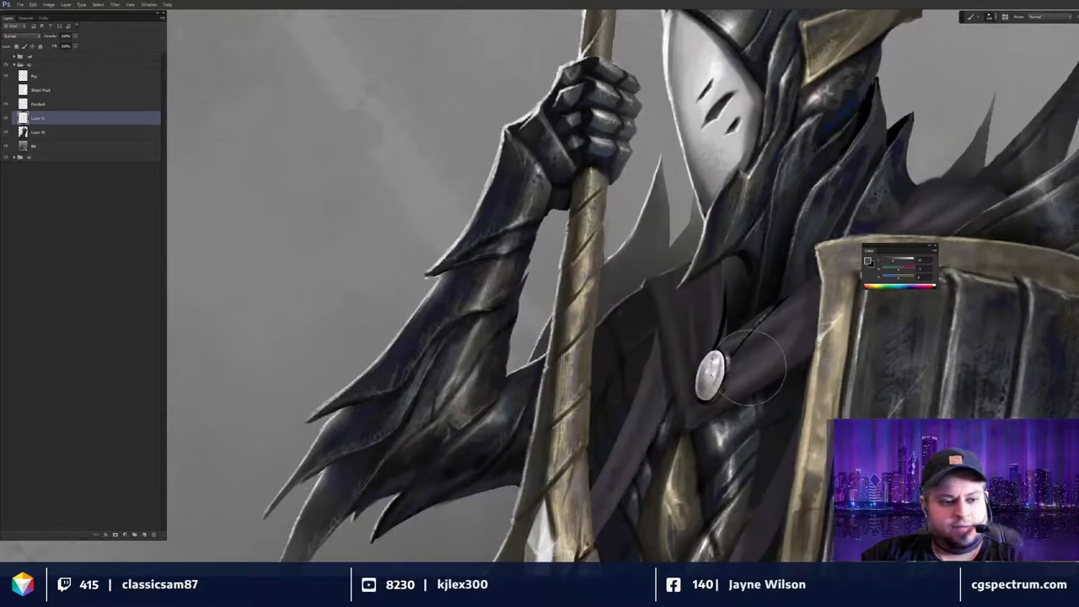
Merge the active painting layer with the character layer directly beneath it.
scroll(788, 422, down, 3)
key(ctrl+minus)
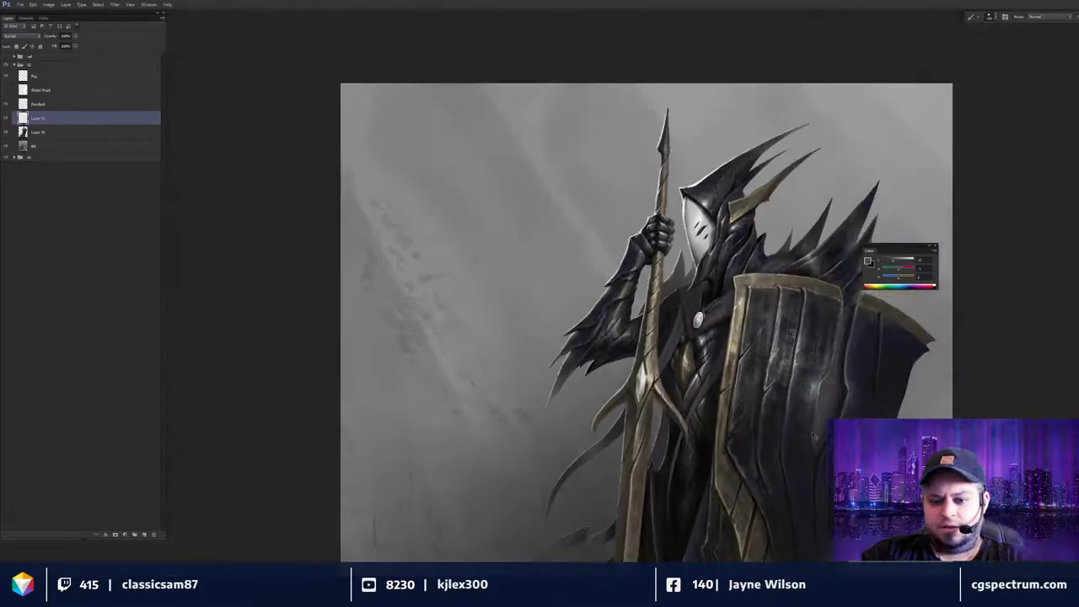
key(ctrl+plus)
key(ctrl+plus)
key(ctrl+plus)
shift+click(106, 134)
key(ctrl+e)
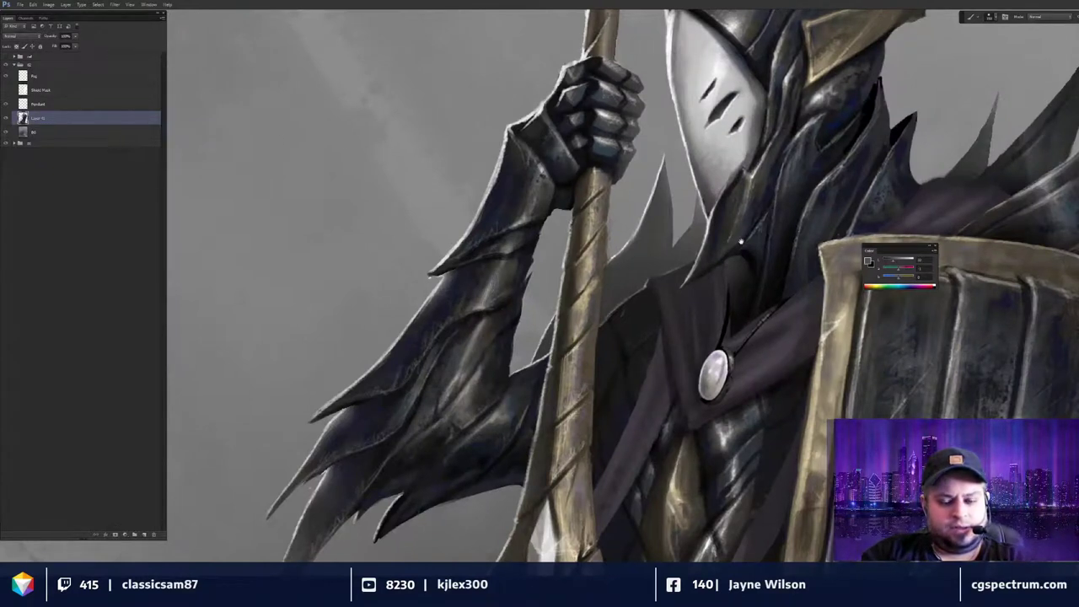
Paint sampled dark tones around the pendant's cord with a smaller brush, and merge the result with the Pendant layer.
drag(742, 241, 750, 238)
key(bracketleft)
key(bracketleft)
key(bracketleft)
key(bracketleft)
key(bracketleft)
key(bracketleft)
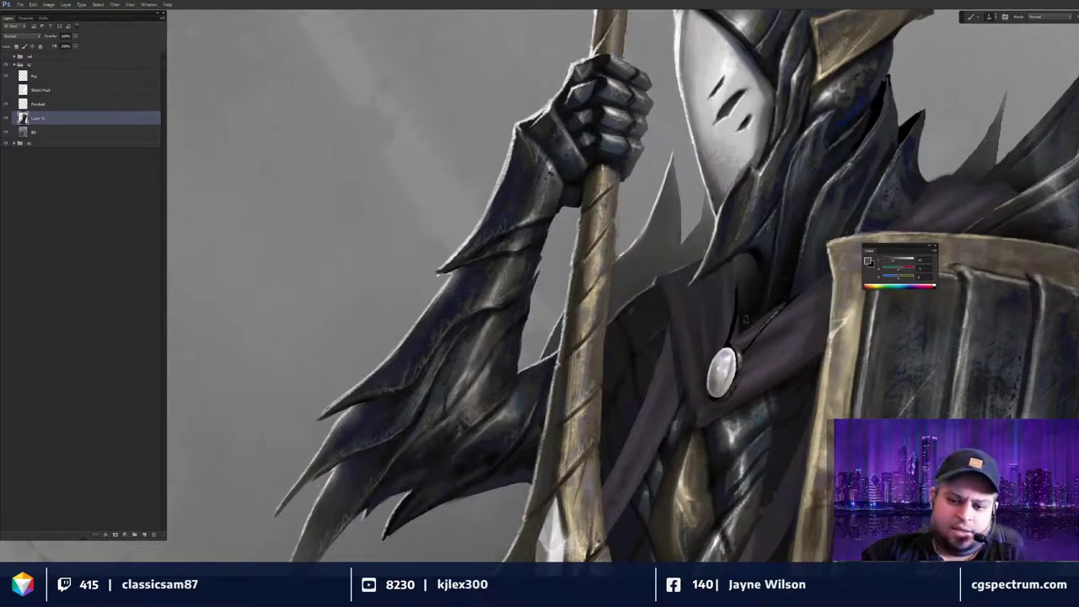
alt+click(742, 284)
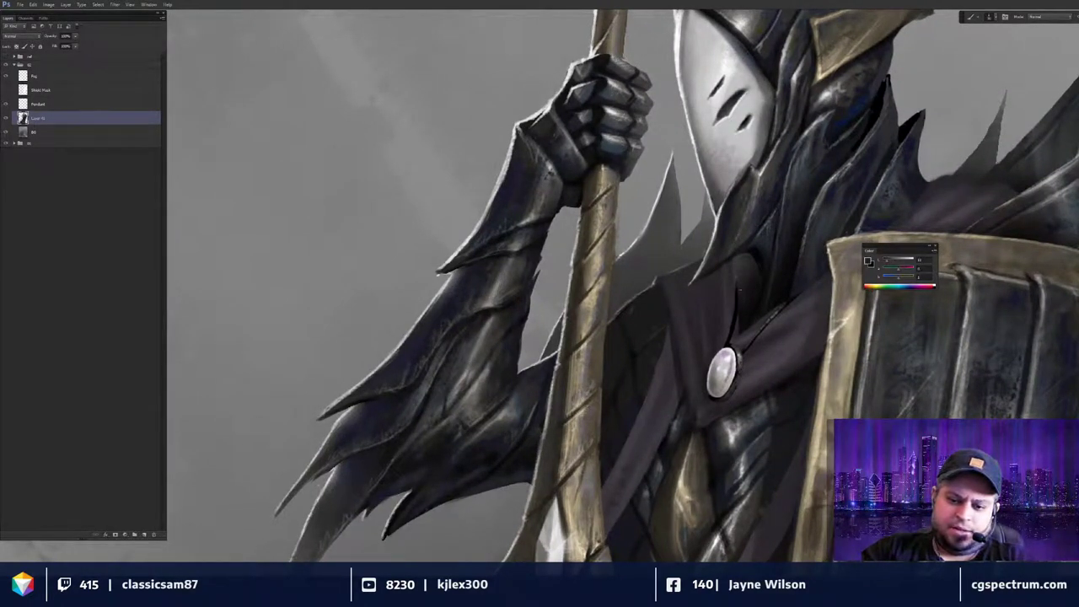
drag(745, 290, 742, 294)
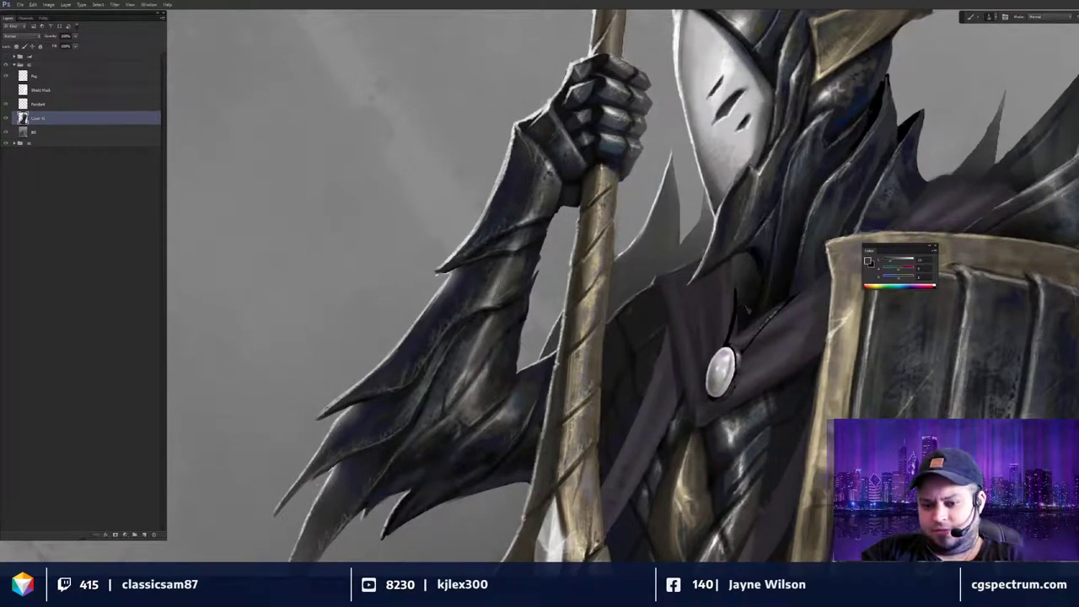
key(ctrl+e)
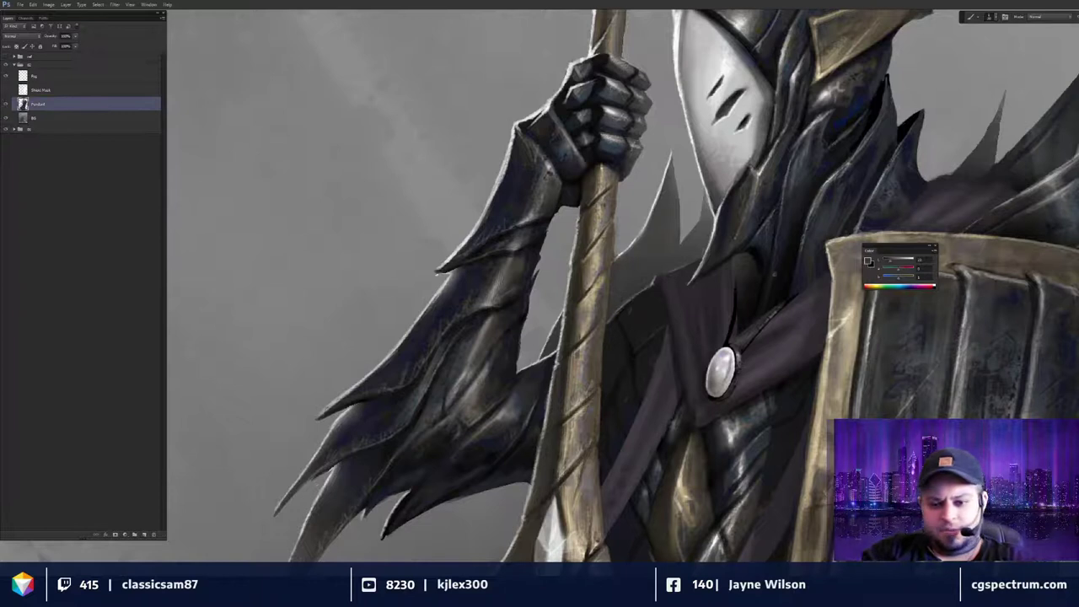
Paint fine grey details around the pendant's rim and cord, and restore the default black and white colours.
alt+click(740, 283)
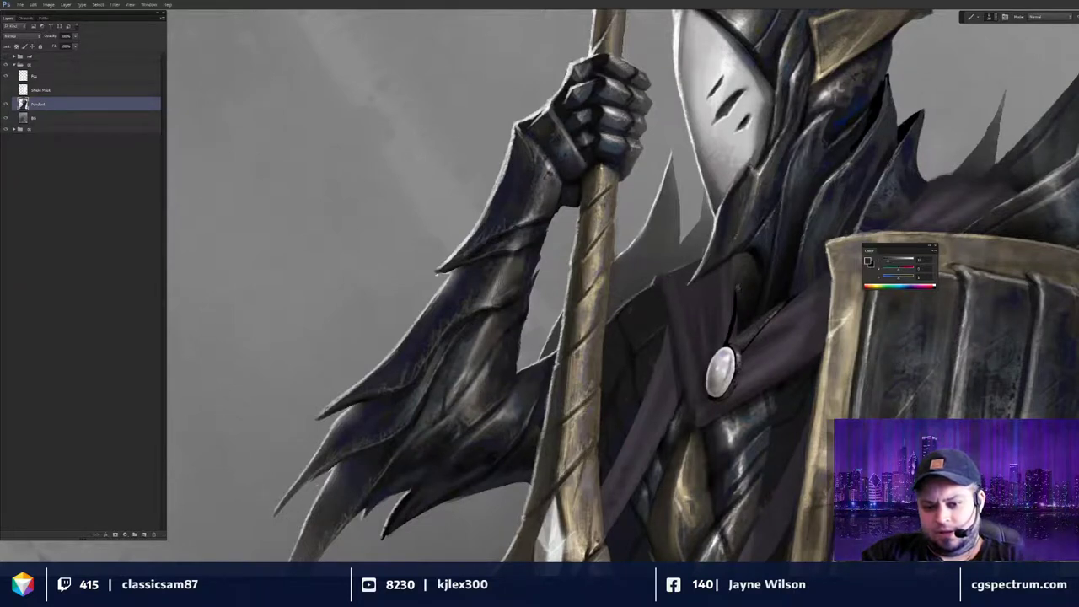
key(d)
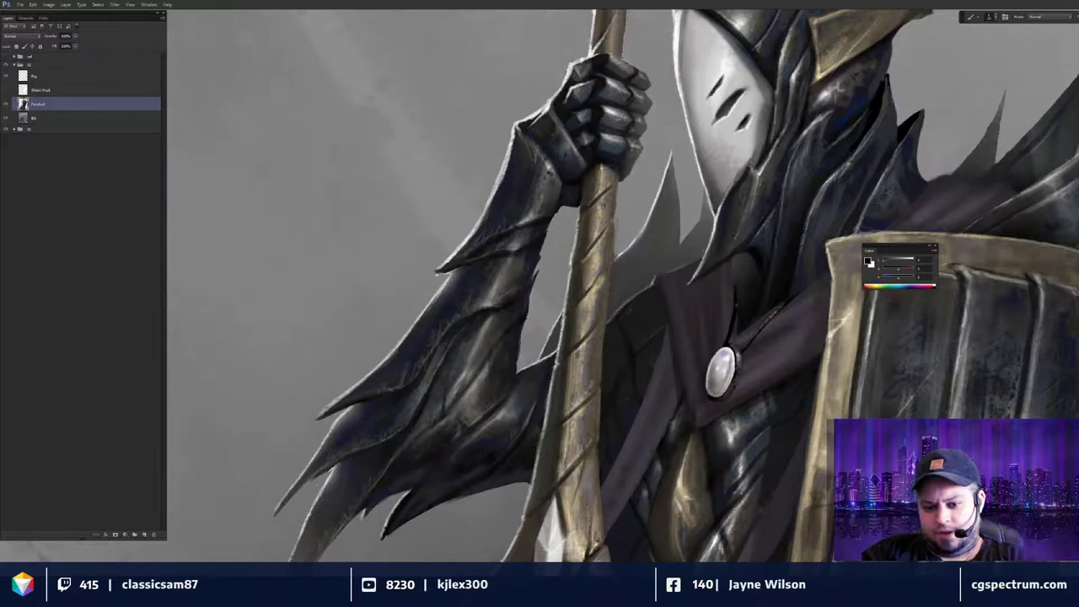
click(893, 260)
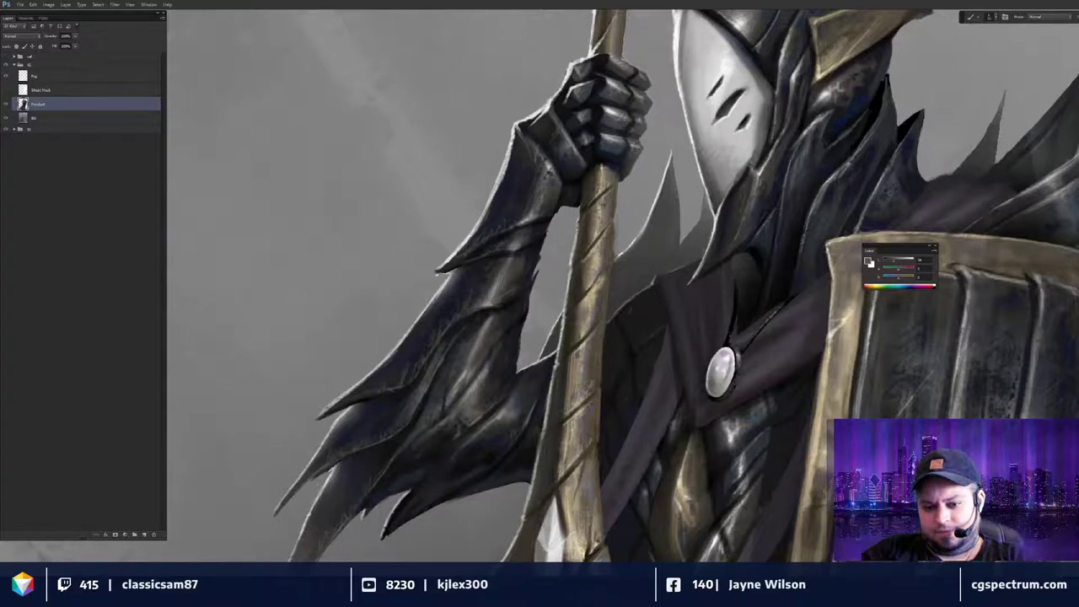
drag(741, 352, 744, 358)
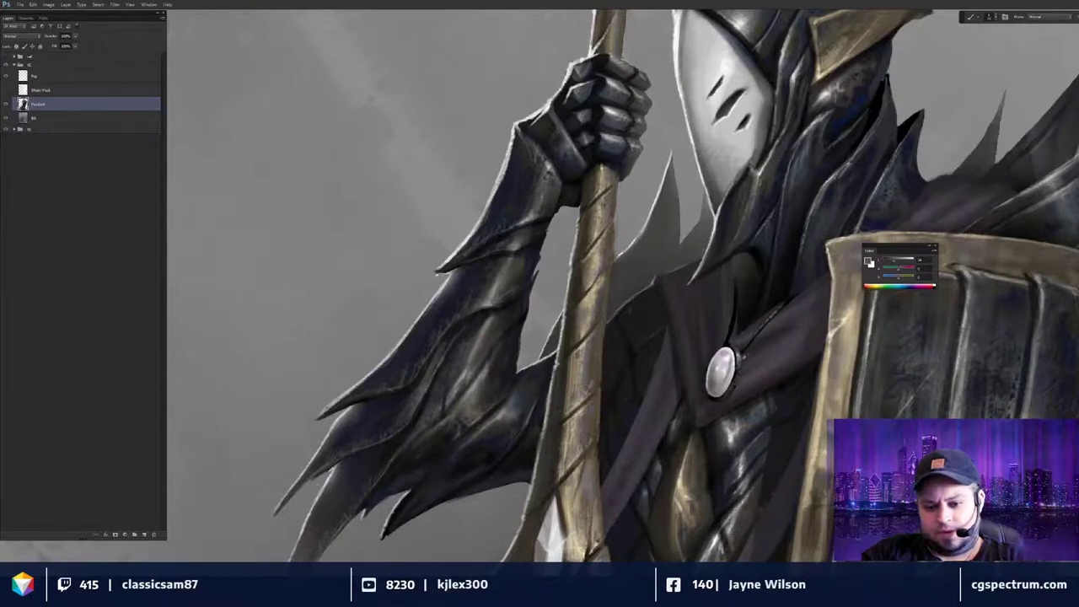
click(898, 260)
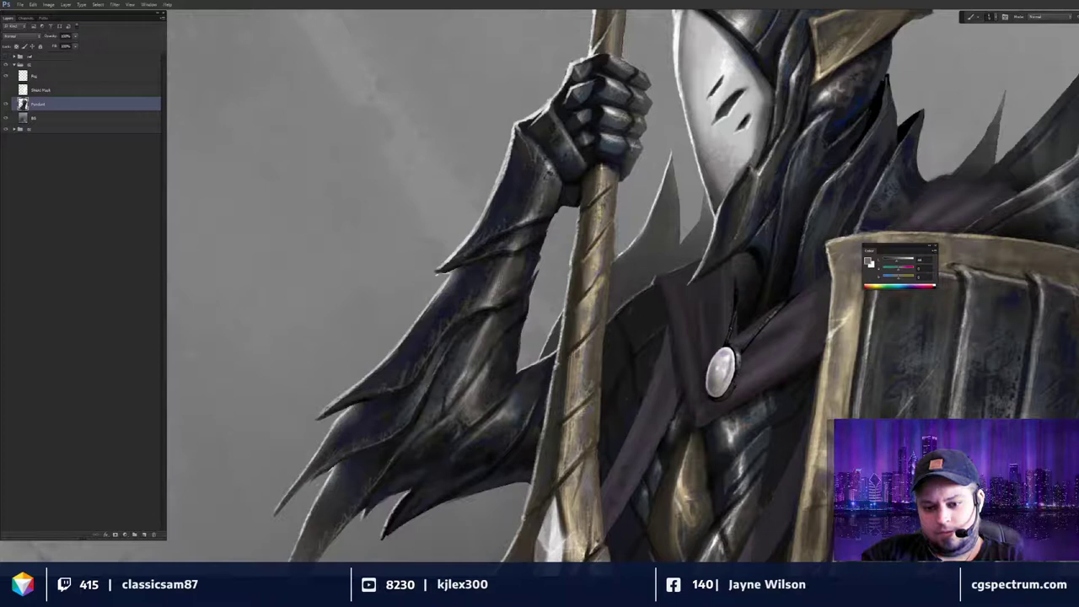
key(d)
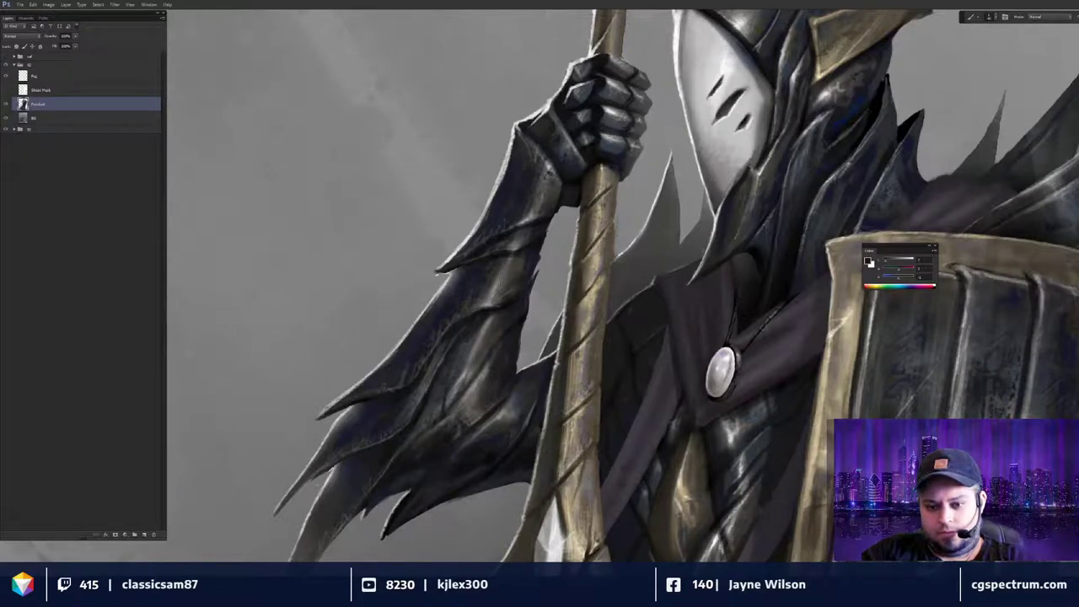
Add a new layer above the Pendant layer and make white the painting colour for the collar above the pendant.
key(ctrl+0)
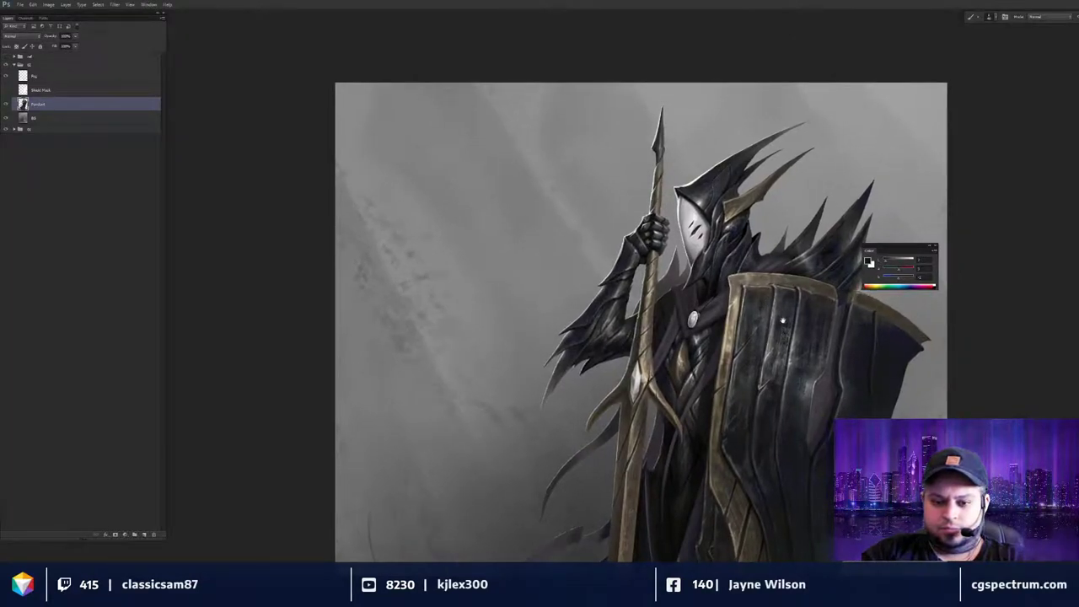
drag(783, 319, 699, 378)
key(ctrl+plus)
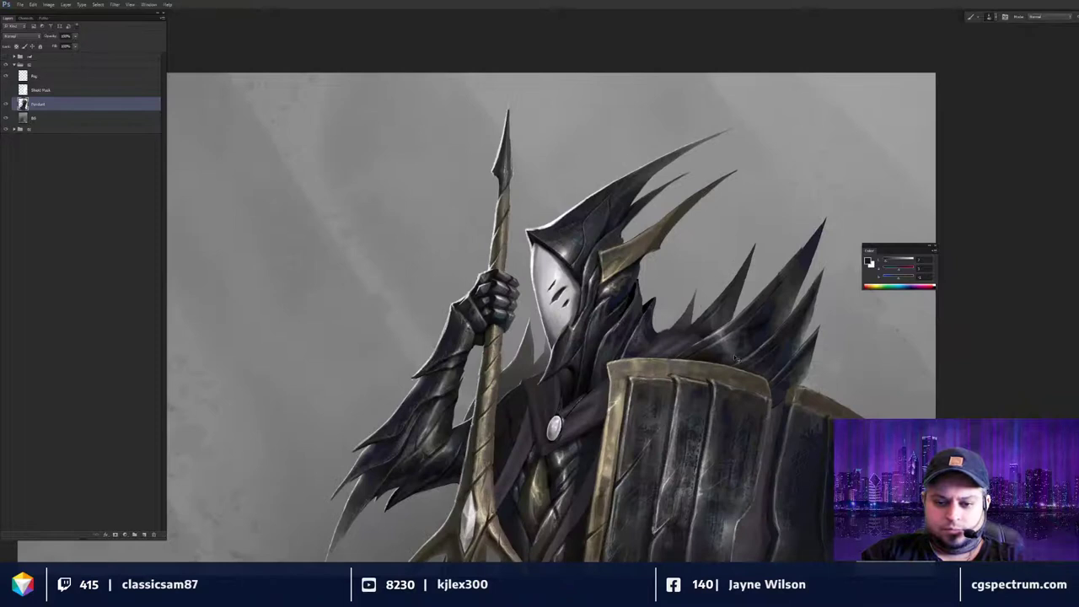
drag(662, 348, 746, 284)
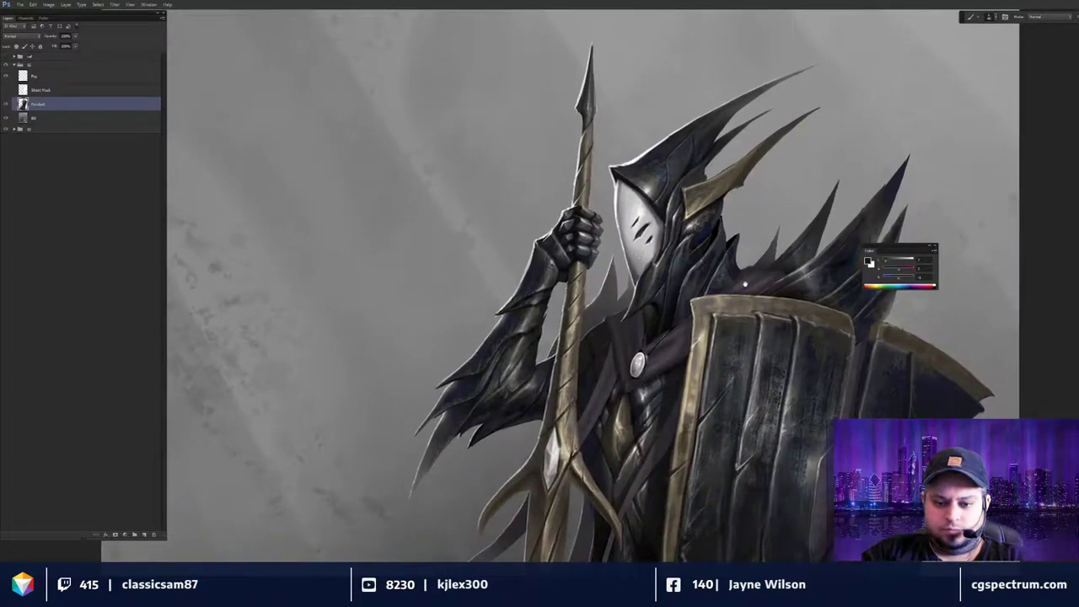
key(ctrl+shift+n)
key(Return)
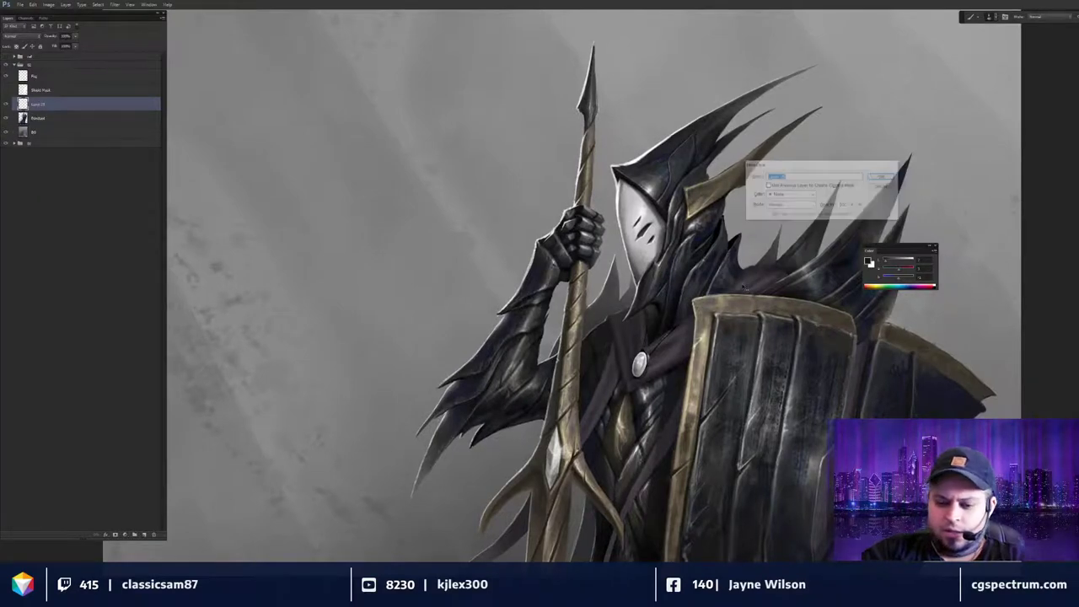
scroll(744, 284, up, 3)
drag(774, 364, 784, 361)
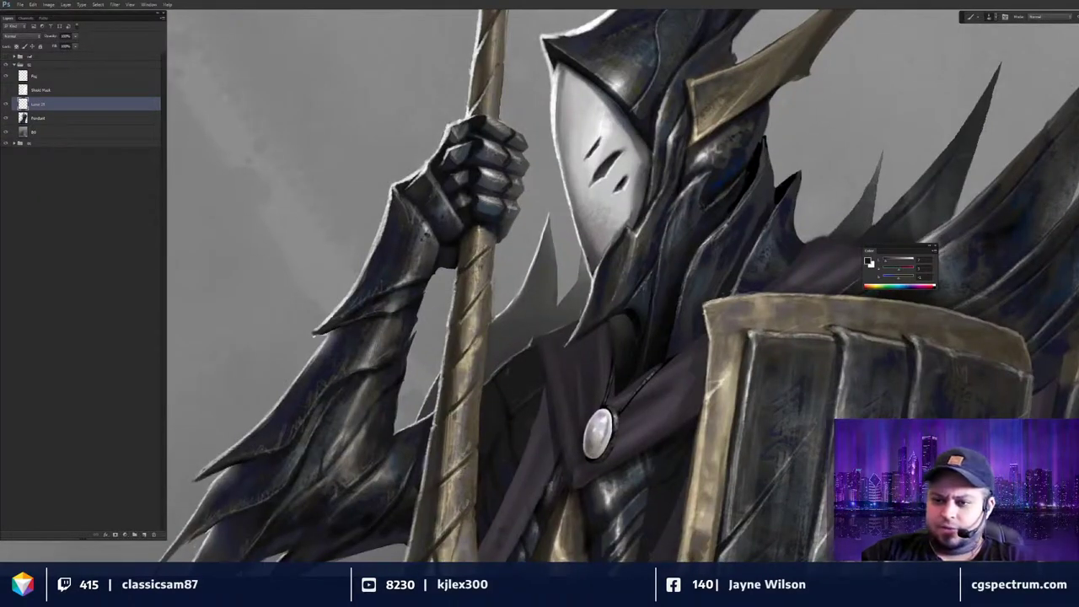
key(x)
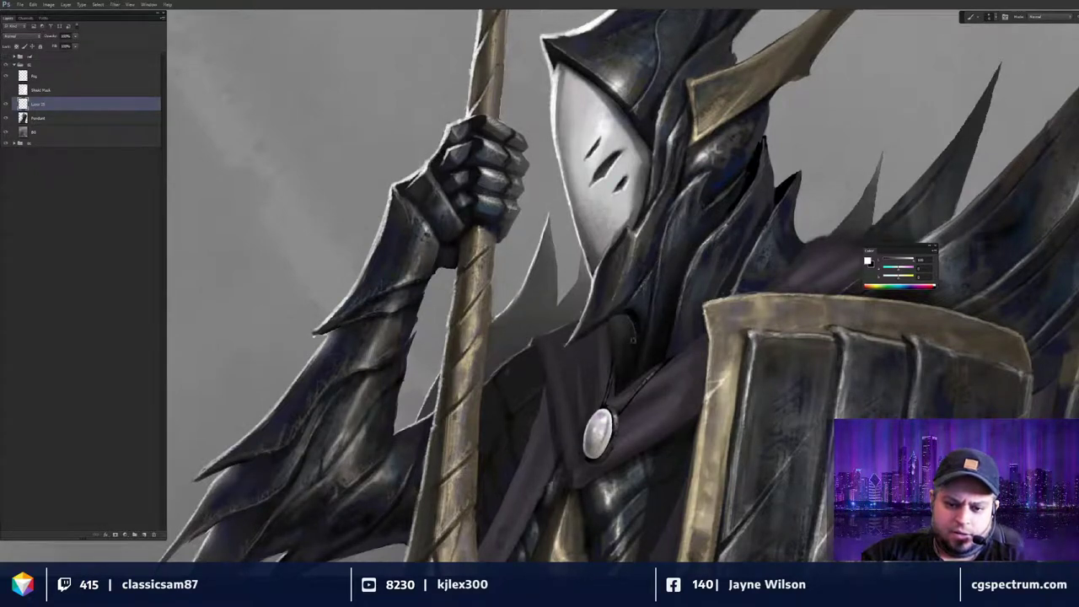
Paint a faint light edge on the collar fold above the pendant and blend it with the Smudge tool.
key(ctrl+minus)
key(ctrl+minus)
key(ctrl+minus)
key(ctrl+minus)
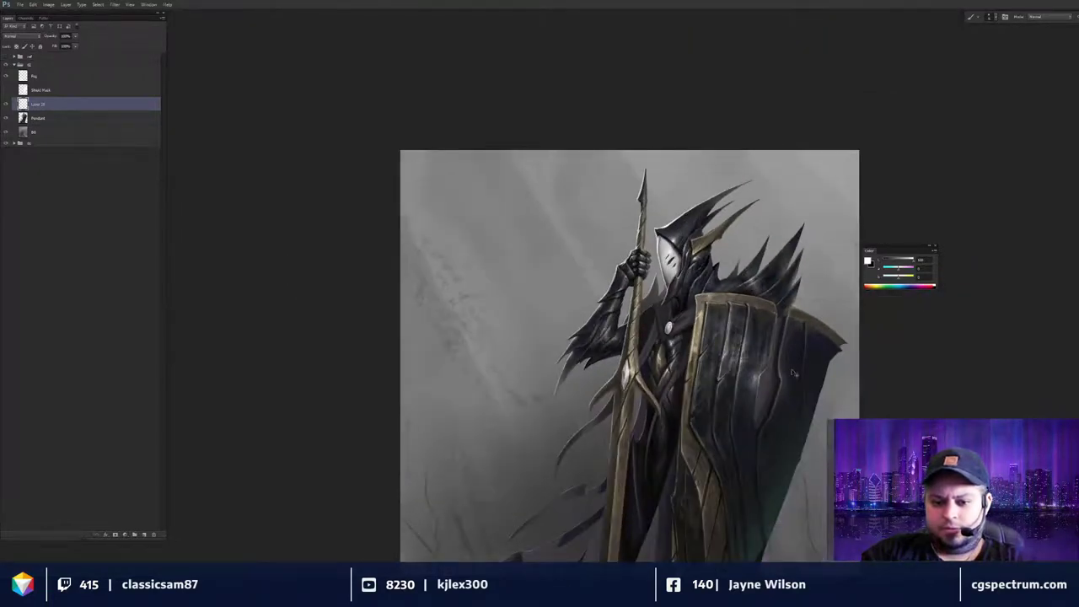
key(ctrl+plus)
key(ctrl+plus)
key(ctrl+plus)
key(ctrl+plus)
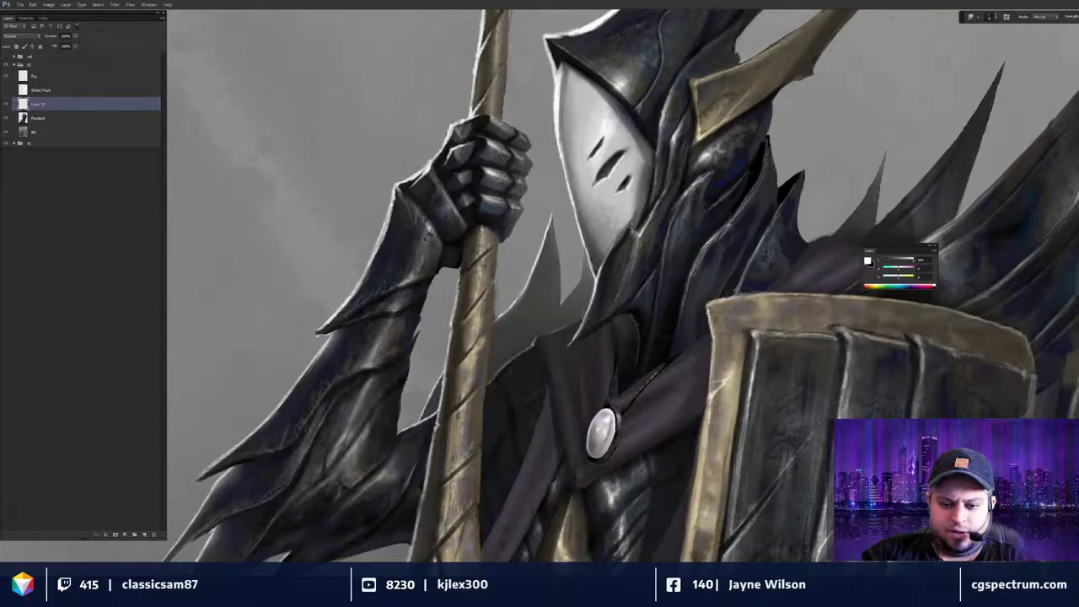
Examine the whole figure and the chest area around the pendant to judge the collar shading.
key(ctrl+minus)
key(ctrl+minus)
drag(720, 358, 725, 355)
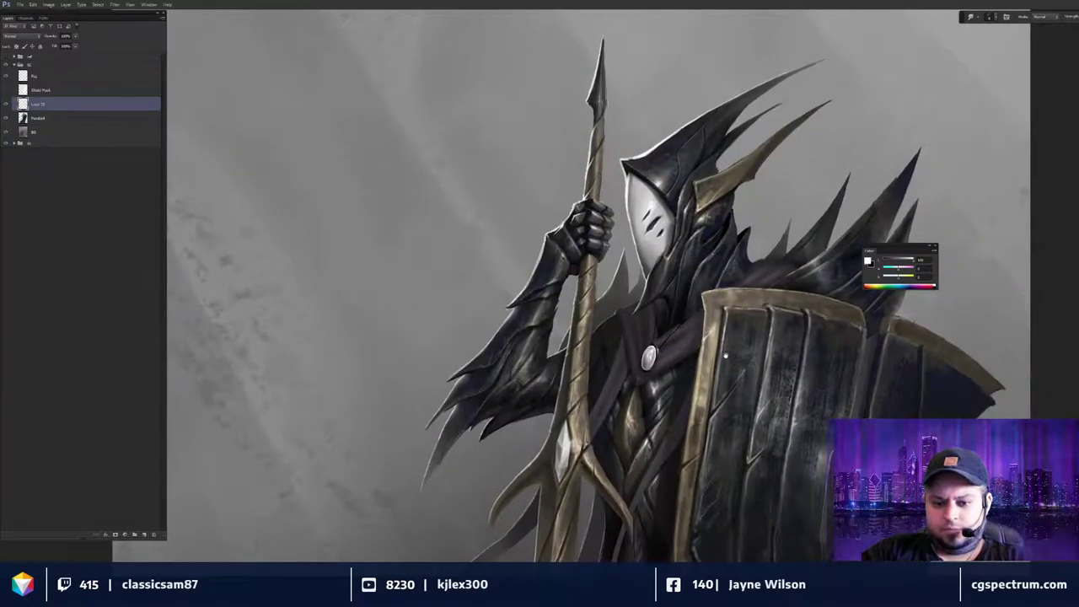
key(ctrl+minus)
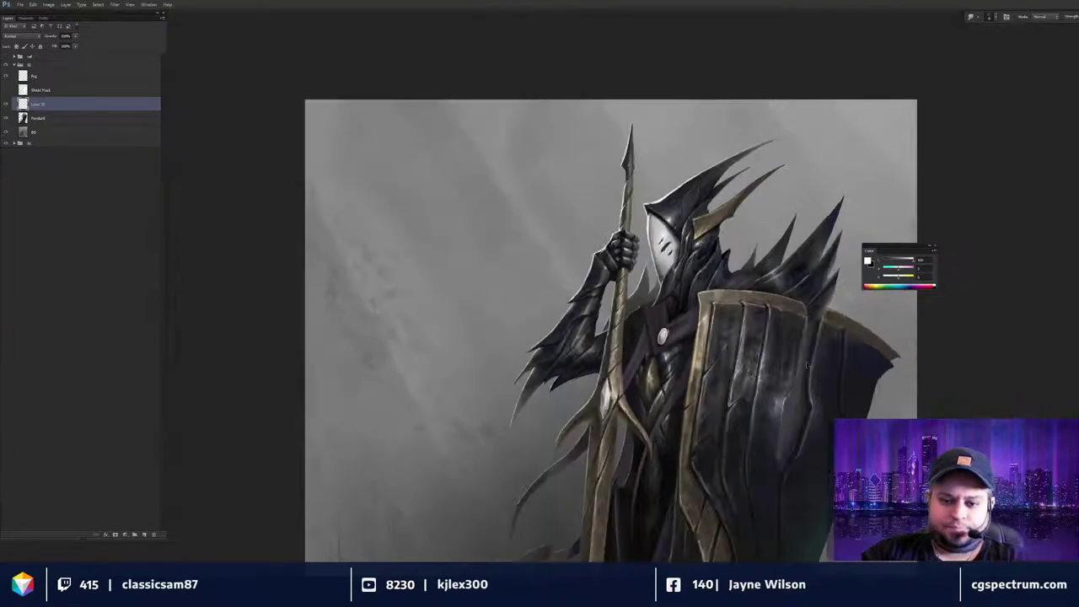
drag(772, 396, 776, 390)
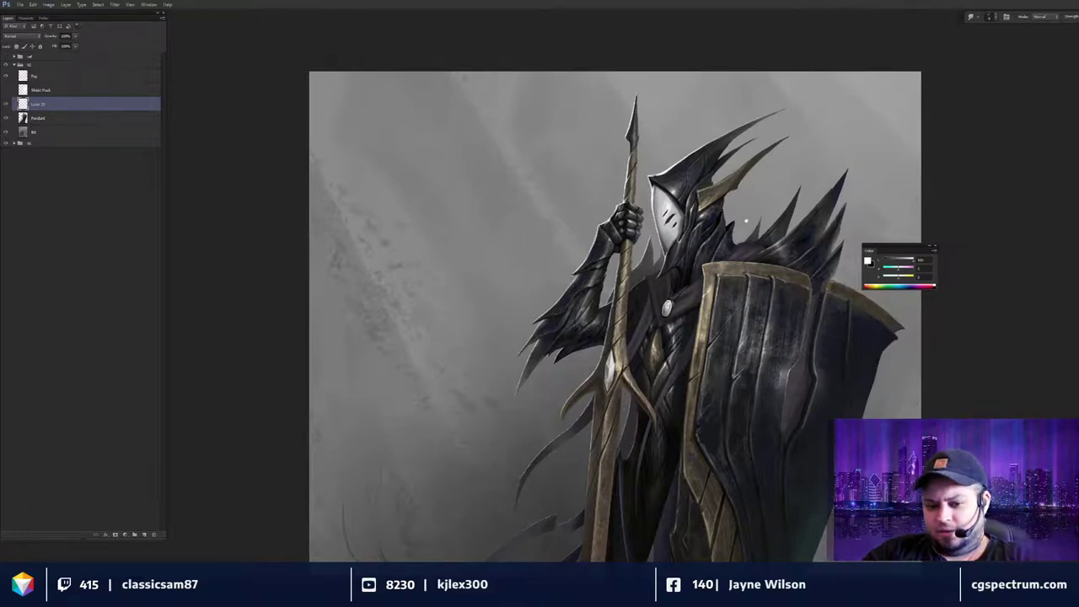
scroll(695, 312, up, 3)
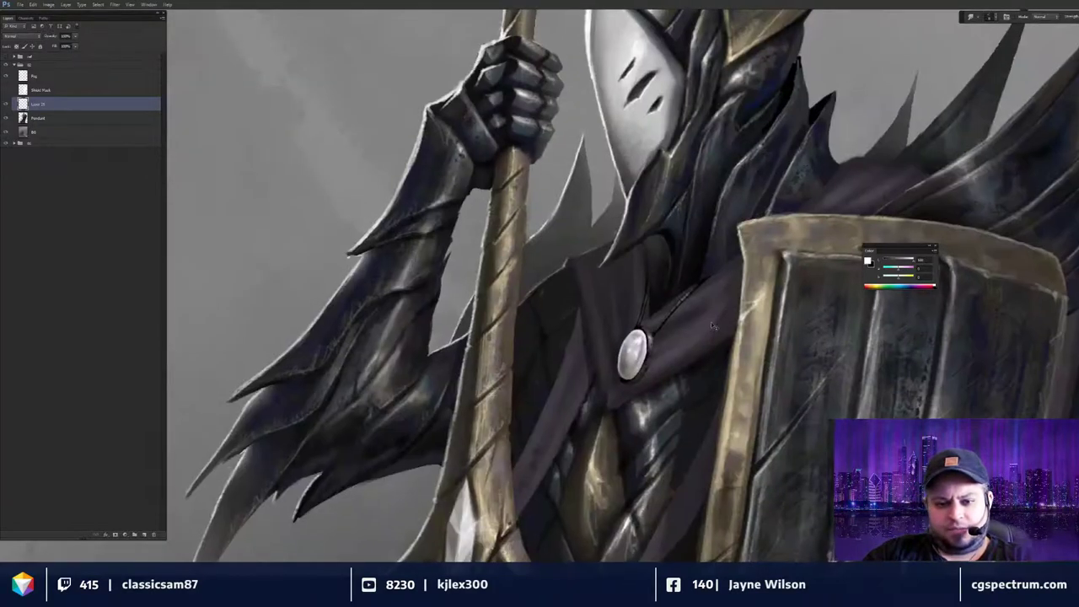
scroll(710, 322, down, 2)
scroll(711, 323, up, 2)
Outline the collar fold above the pendant with the Lasso tool and lighten it on a new layer.
key(l)
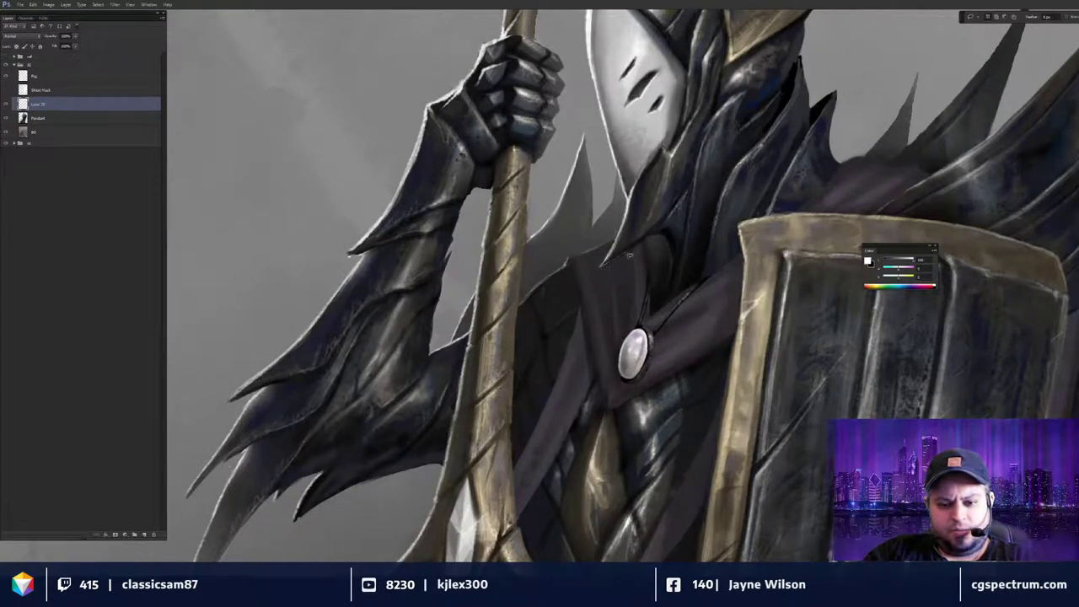
mouse_move(666, 239)
mouse_down()
mouse_move(676, 256)
mouse_move(610, 381)
mouse_move(623, 271)
mouse_up()
key(ctrl+shift+n)
key(Return)
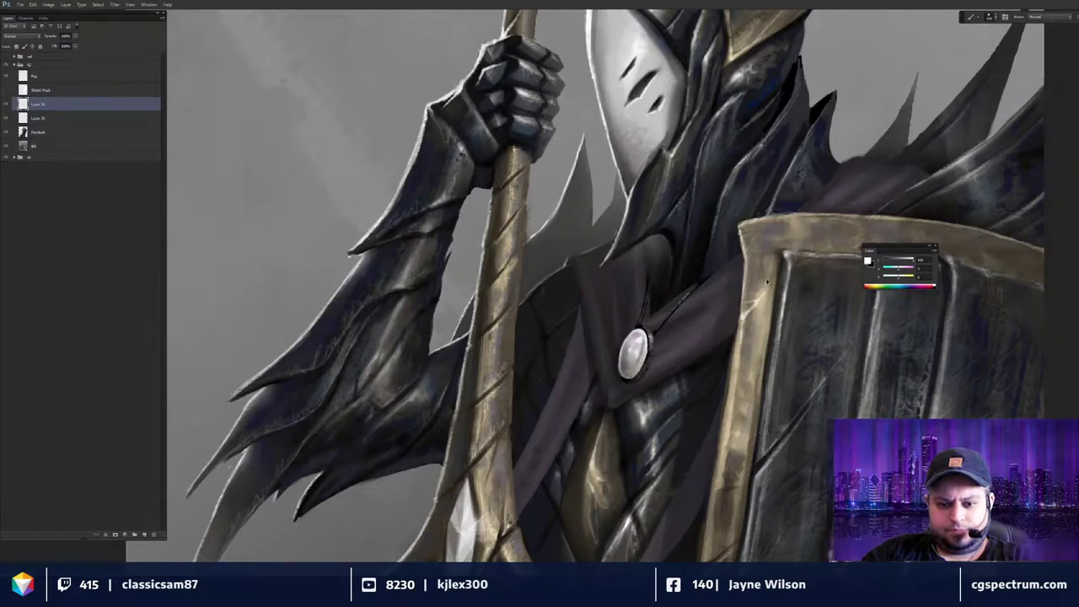
Examine the full figure and the chest to judge how the lightened collar fold reads.
key(ctrl+minus)
key(ctrl+minus)
key(ctrl+minus)
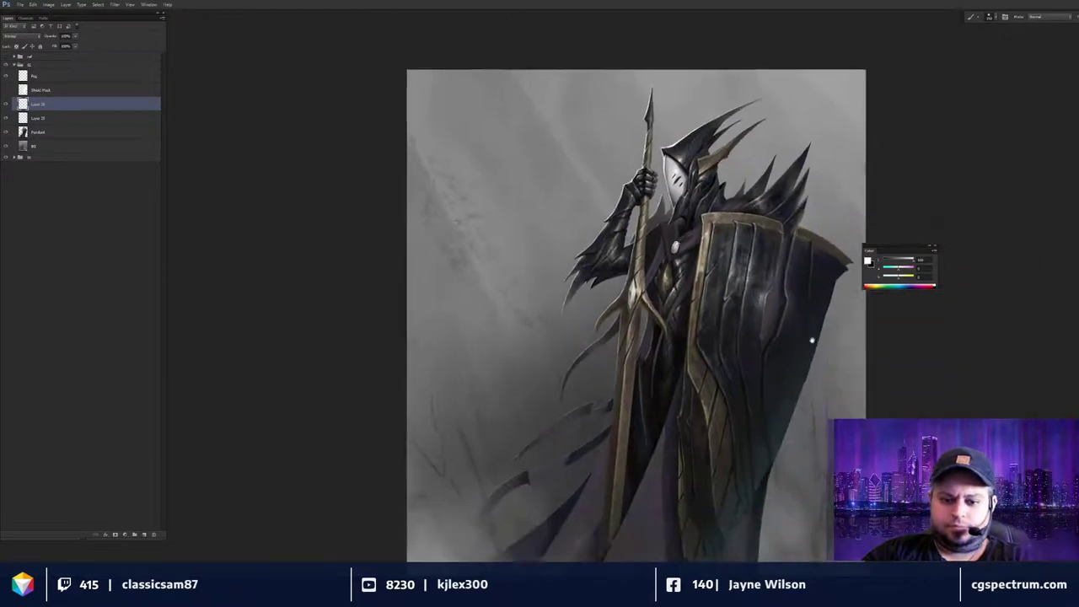
key(ctrl+plus)
key(ctrl+plus)
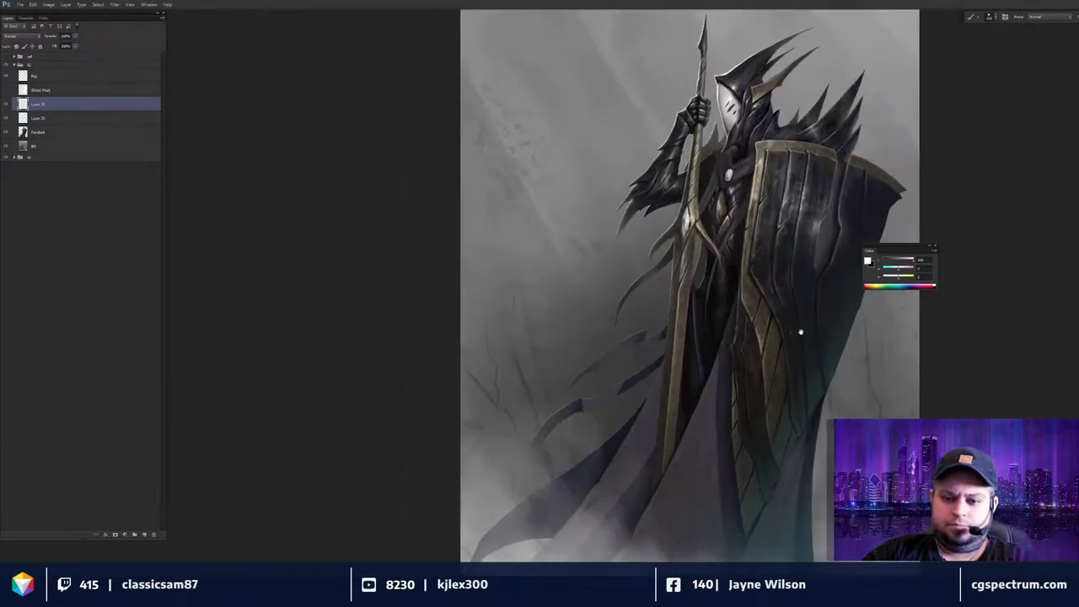
key(ctrl+minus)
key(ctrl+plus)
key(ctrl+plus)
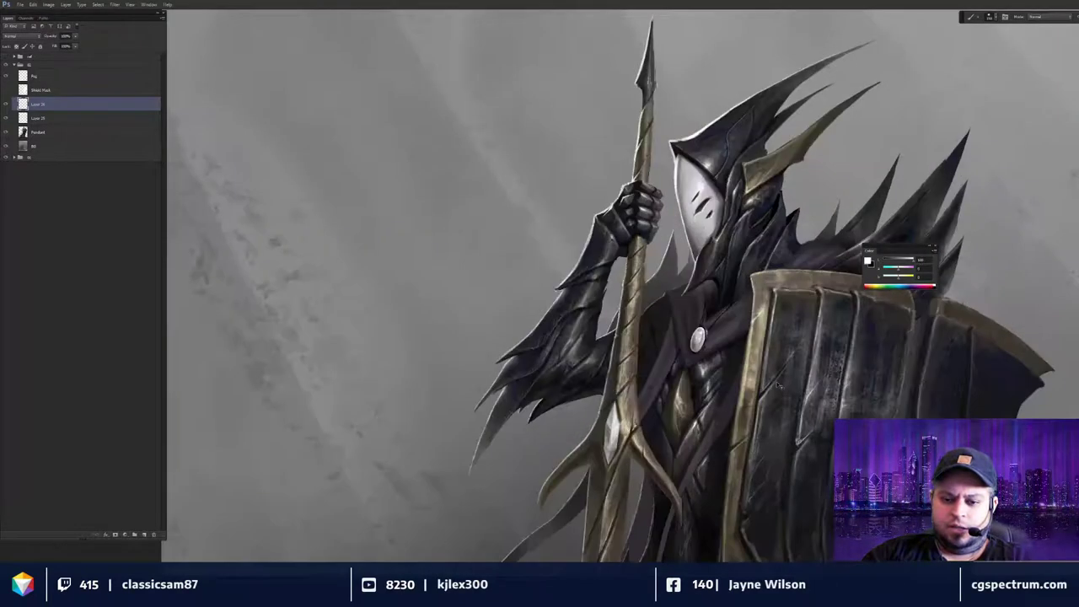
drag(701, 315, 694, 311)
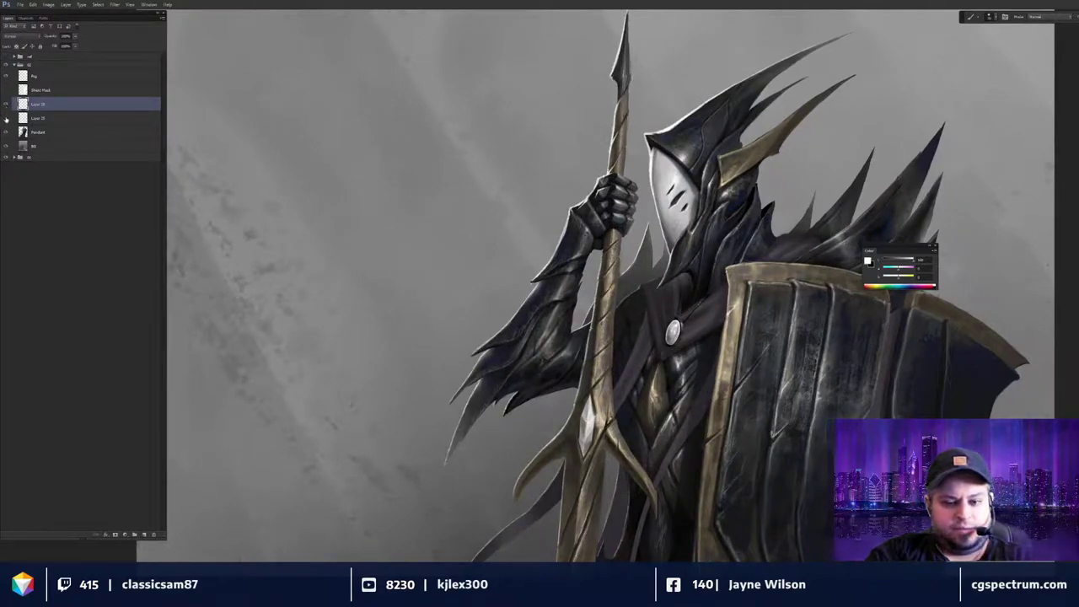
Merge the Pendant layer and the two painting layers above it into a single layer.
click(42, 132)
shift+click(42, 107)
key(ctrl+e)
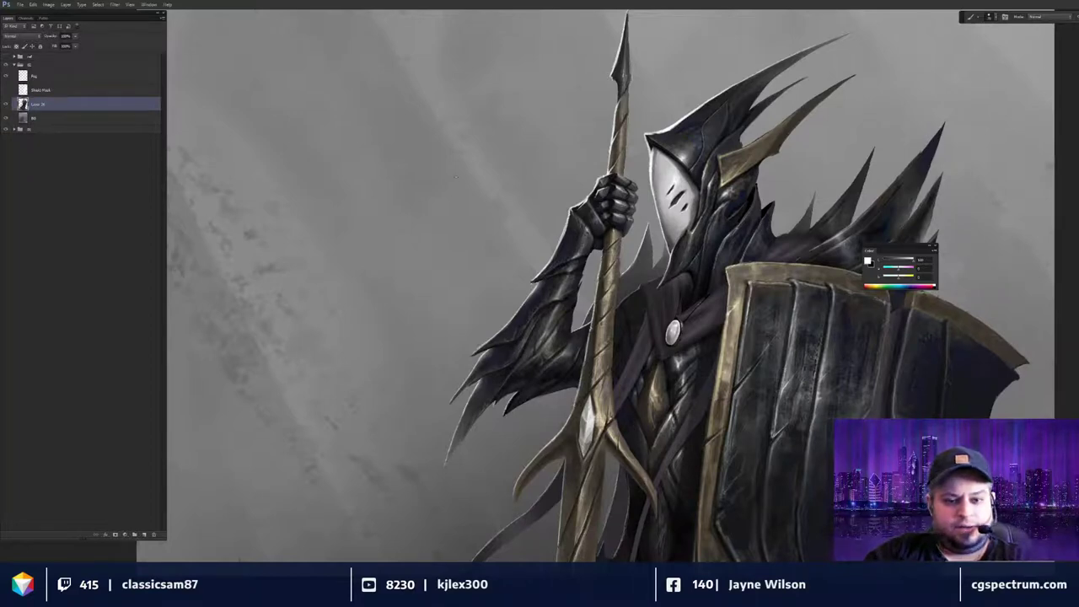
Select the neck opening above the pendant with the Lasso tool, darken its lower edge with black, and deselect it.
drag(773, 291, 772, 280)
mouse_move(780, 334)
mouse_down()
mouse_move(792, 322)
mouse_move(771, 350)
mouse_up()
drag(703, 278, 749, 279)
key(l)
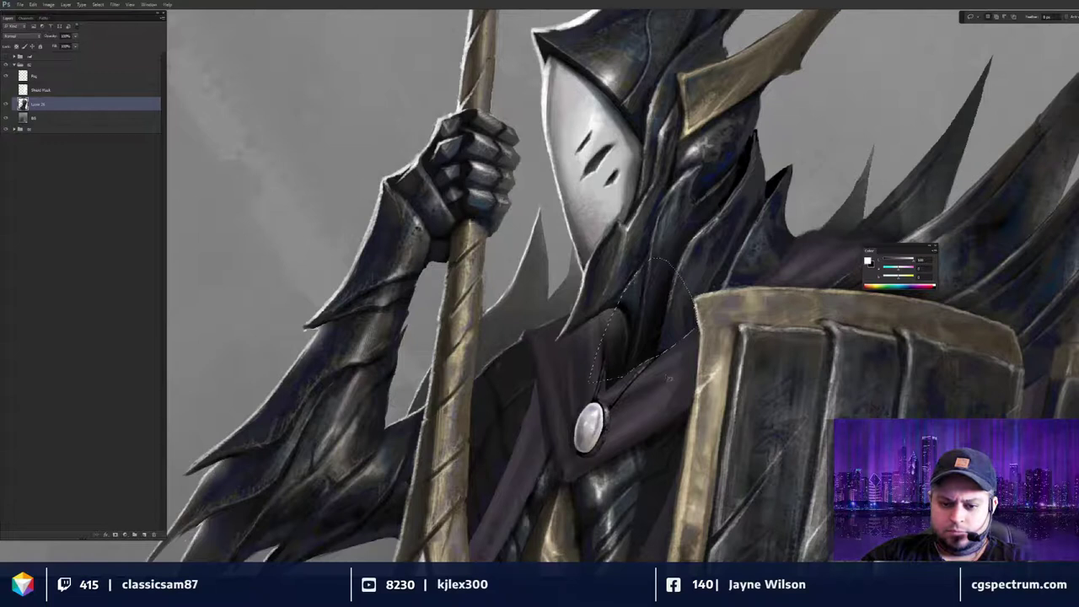
key(b)
key(x)
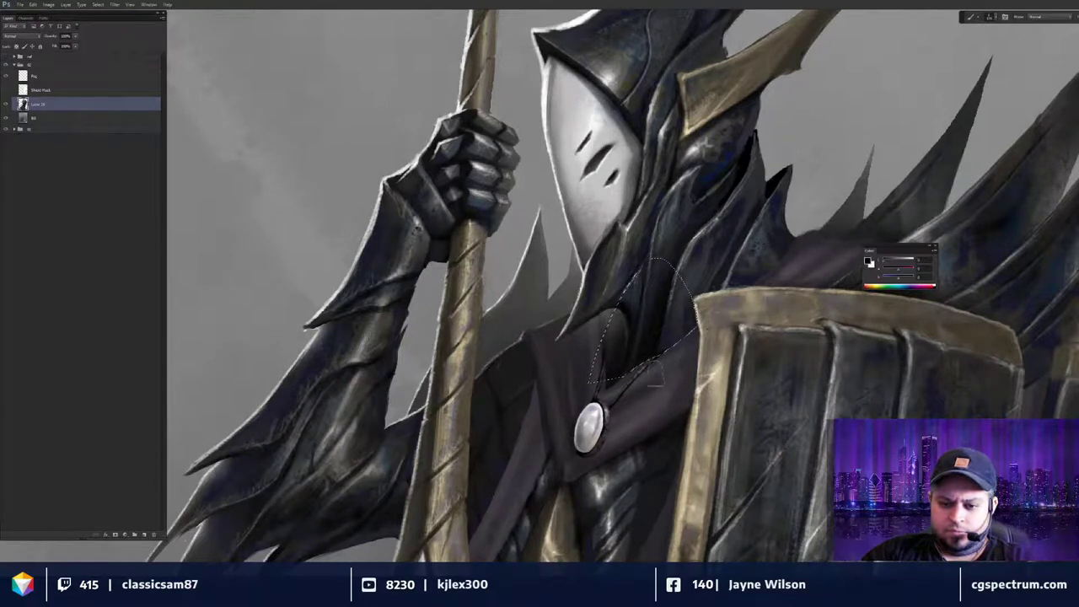
drag(659, 362, 695, 334)
key(ctrl+d)
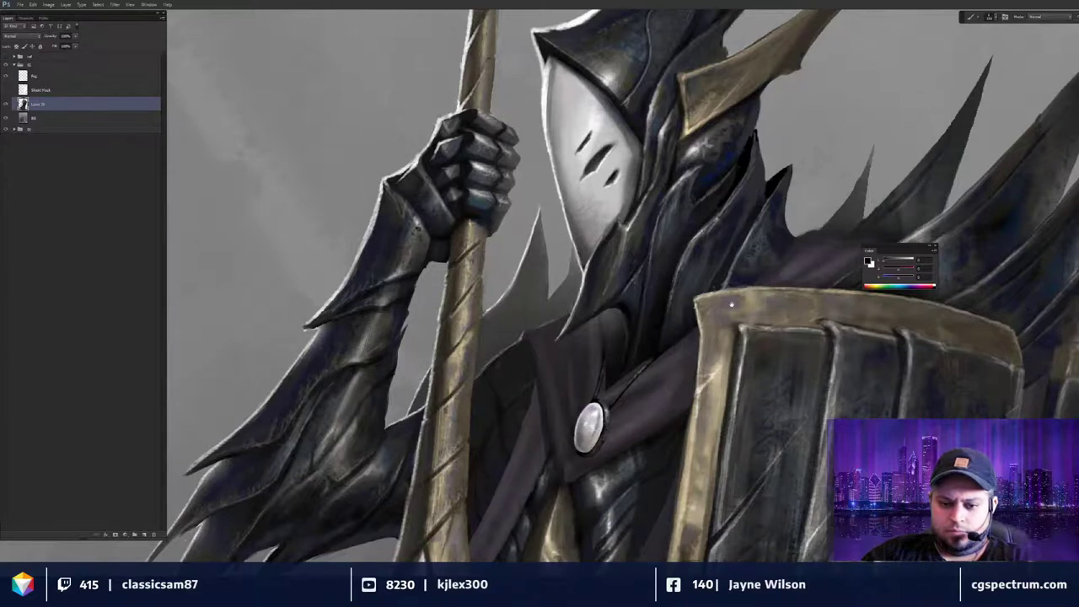
Examine the collar, the chest and the full figure to judge how the darkened neck opening reads.
drag(761, 267, 739, 301)
key(l)
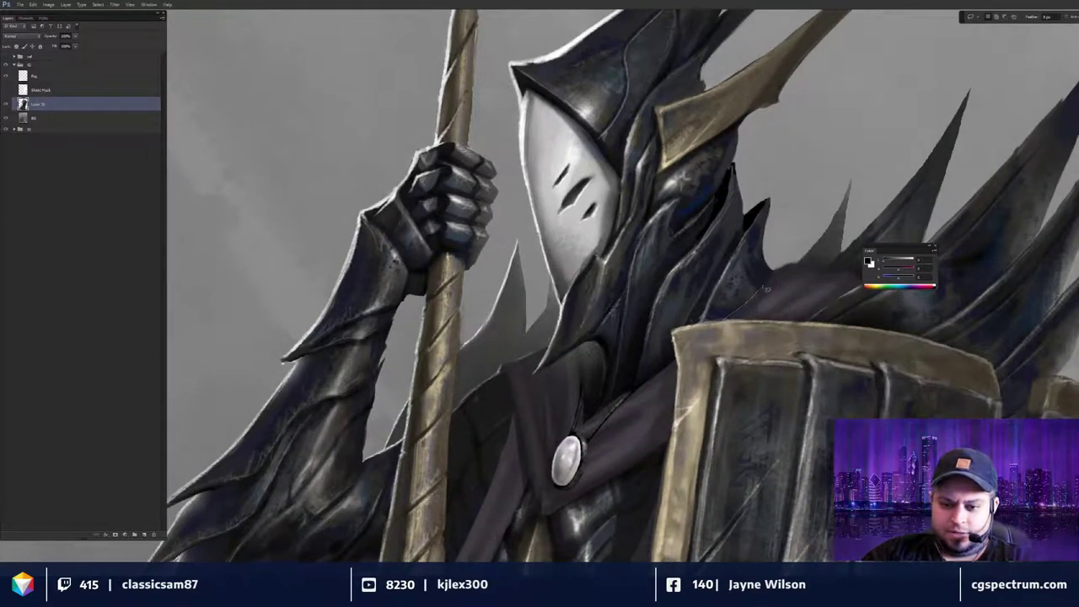
key(b)
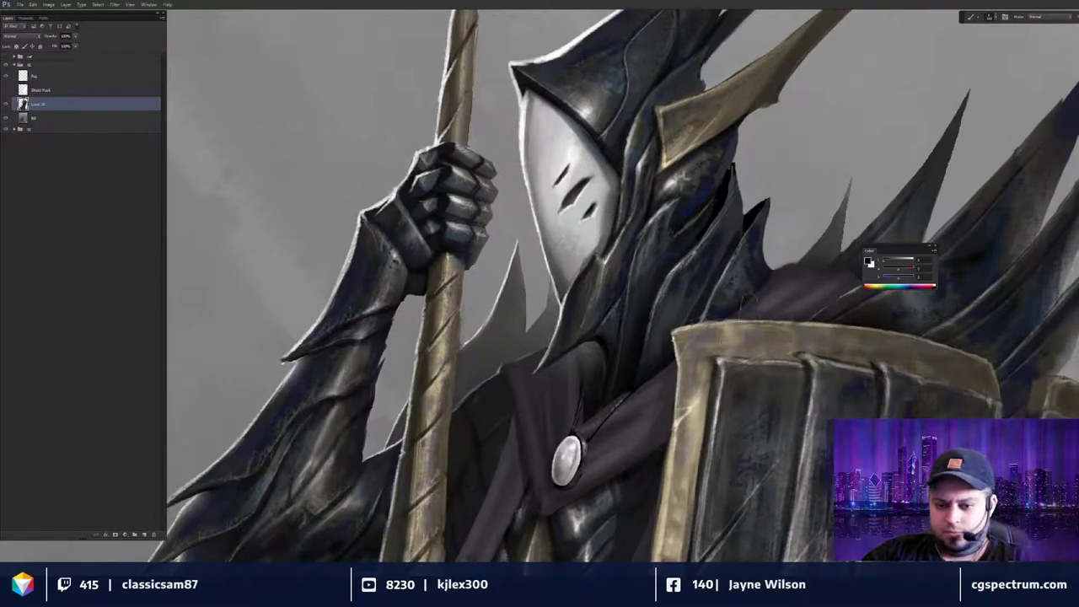
key(ctrl+minus)
key(ctrl+minus)
key(ctrl+minus)
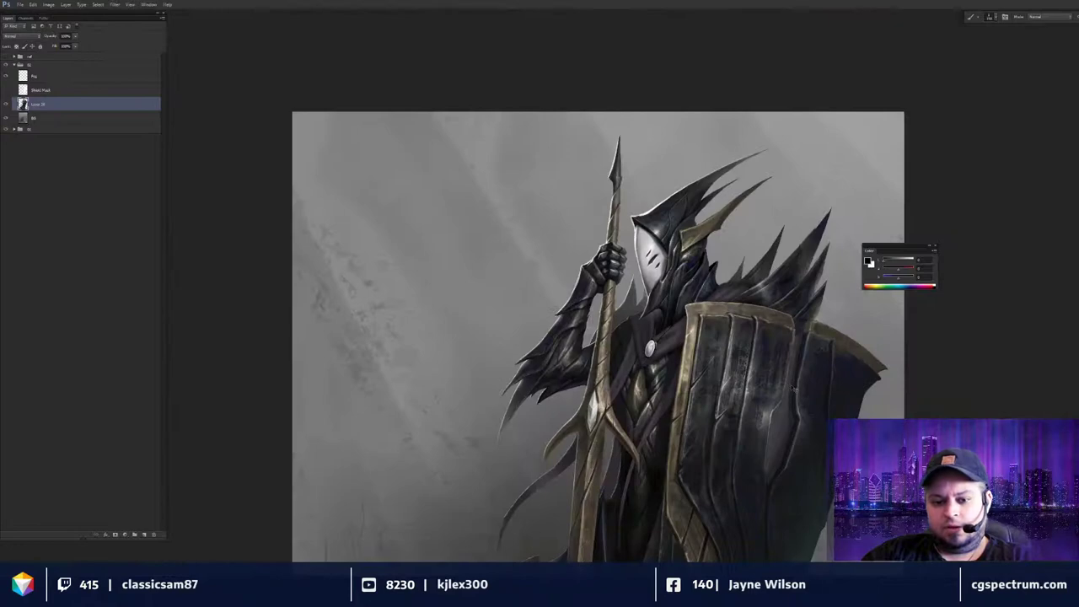
key(ctrl+plus)
key(ctrl+plus)
key(ctrl+plus)
key(ctrl+minus)
key(ctrl+minus)
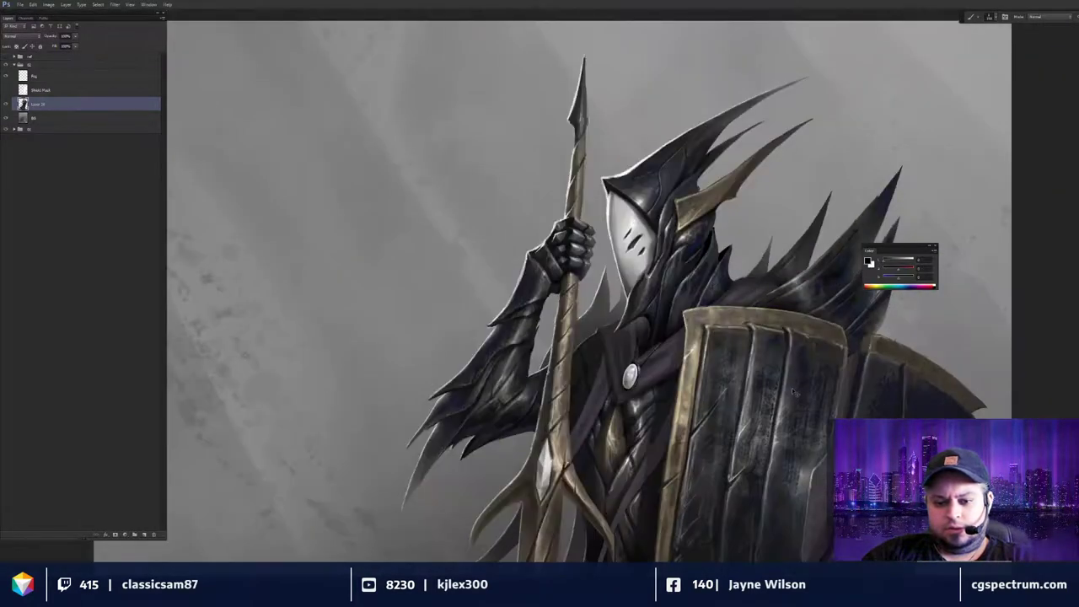
drag(769, 352, 752, 348)
key(ctrl+plus)
key(ctrl+plus)
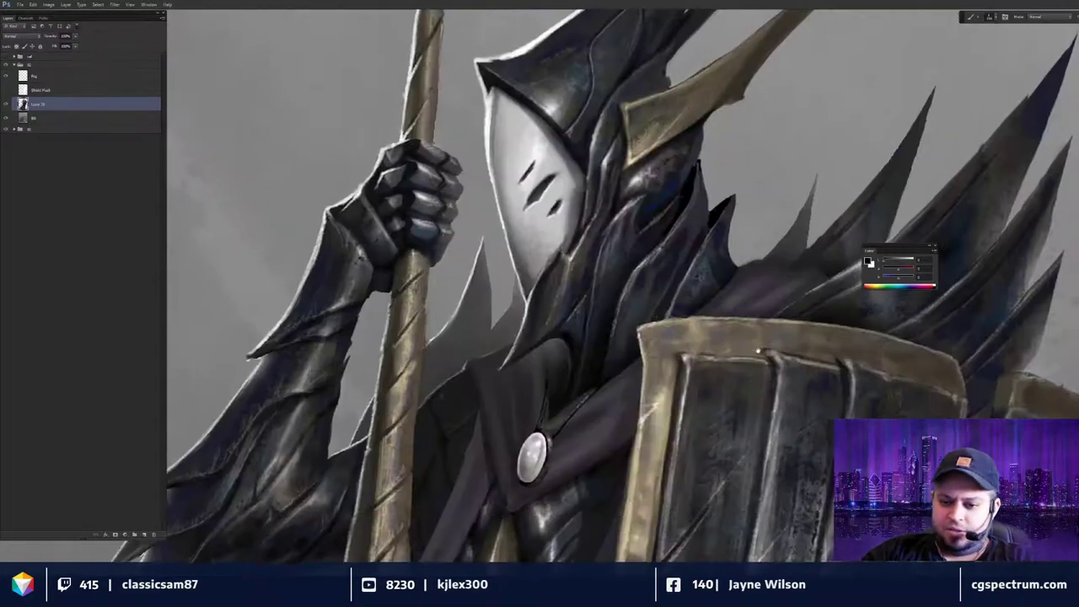
Clean up the silhouette around the collar spikes beside the shoulder with the Eraser.
key(e)
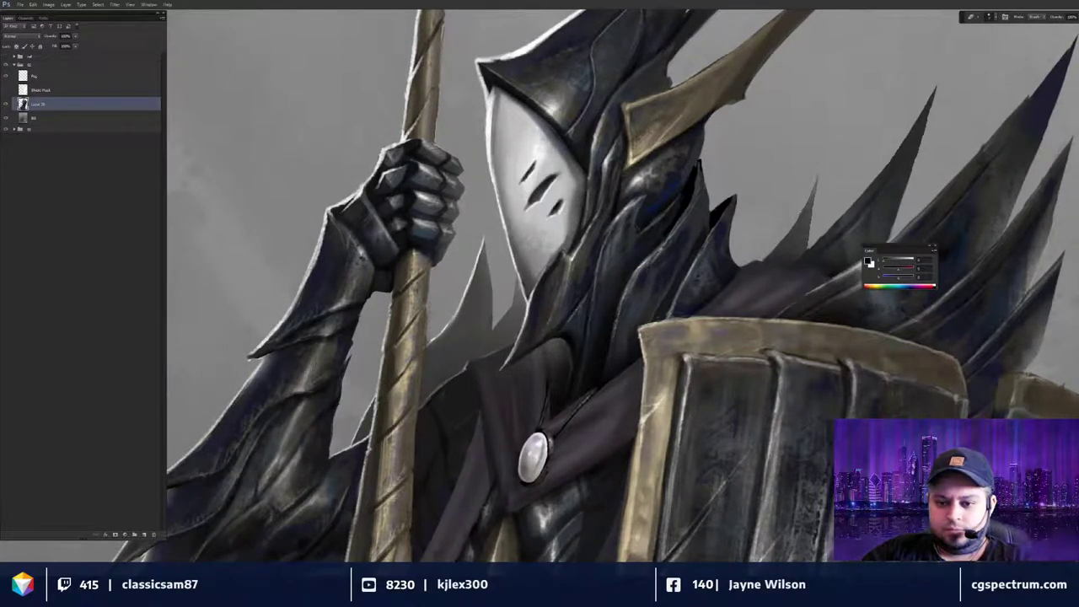
drag(756, 197, 787, 244)
key(ctrl+minus)
key(ctrl+minus)
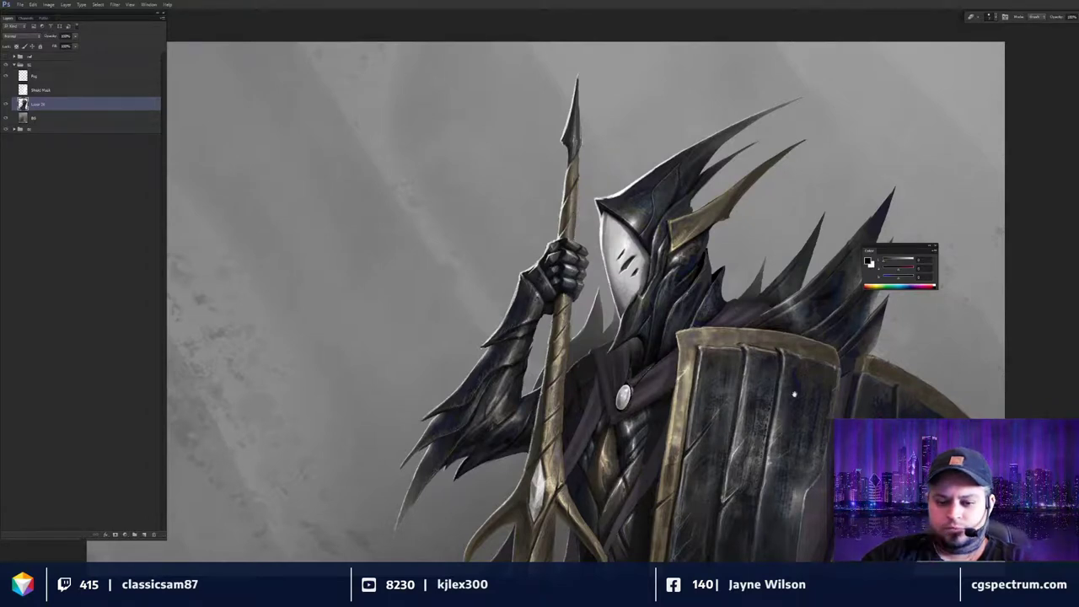
Touch up the cloak band beside and below the pendant with the Brush, using dark colours sampled from the cloth.
key(ctrl+plus)
key(b)
key(ctrl+plus)
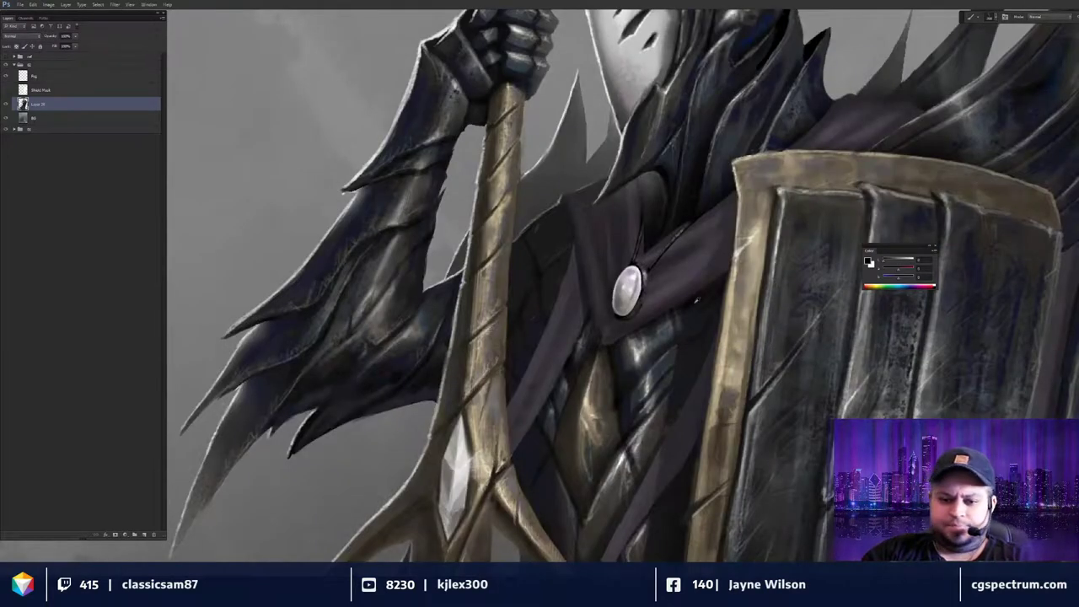
alt+click(693, 305)
key(ctrl+z)
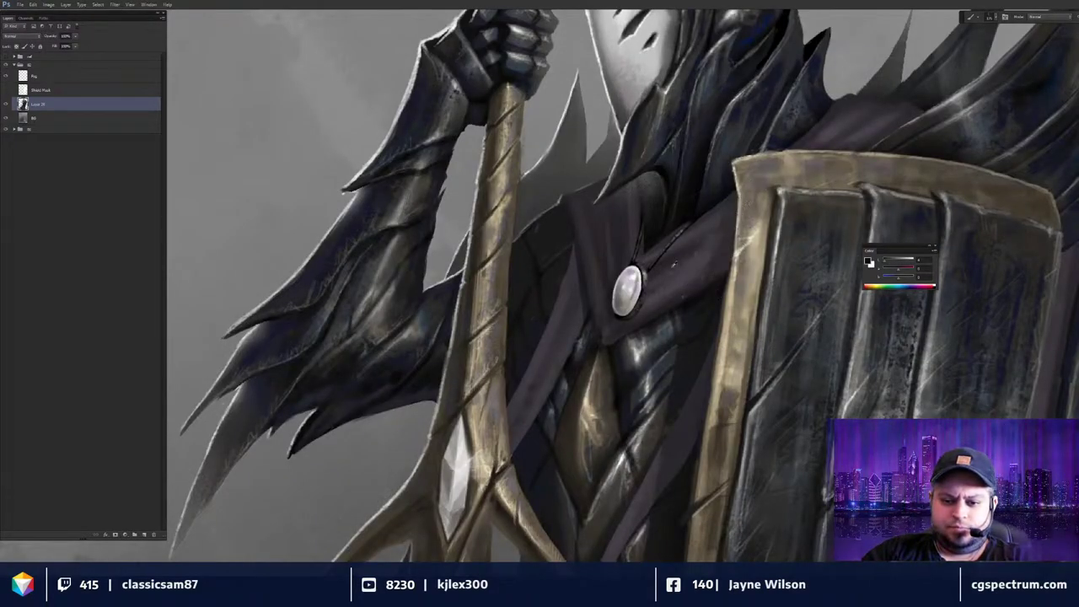
alt+click(710, 275)
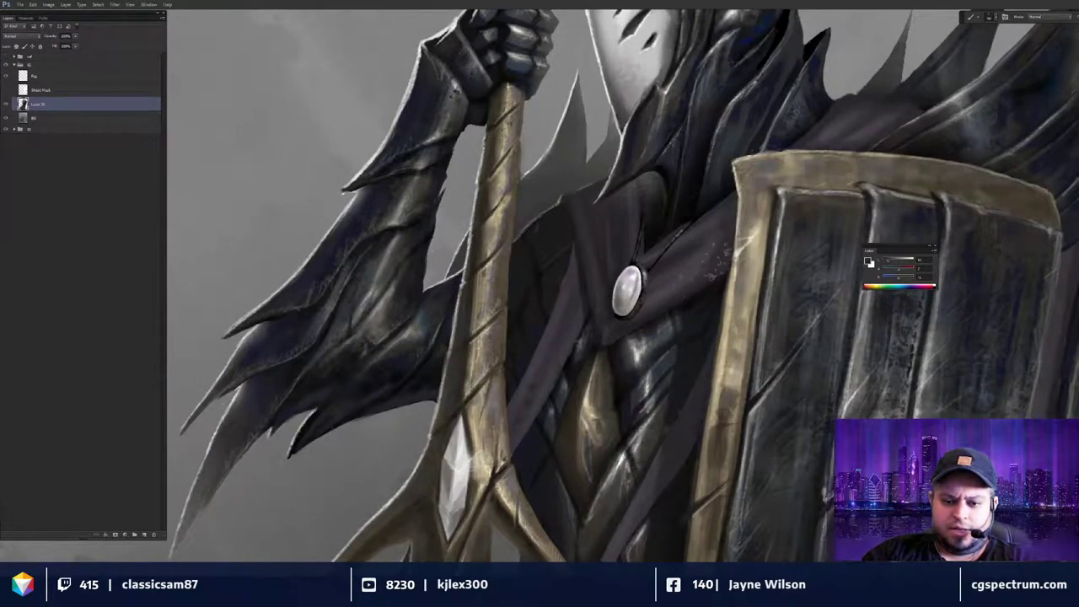
key(ctrl+z)
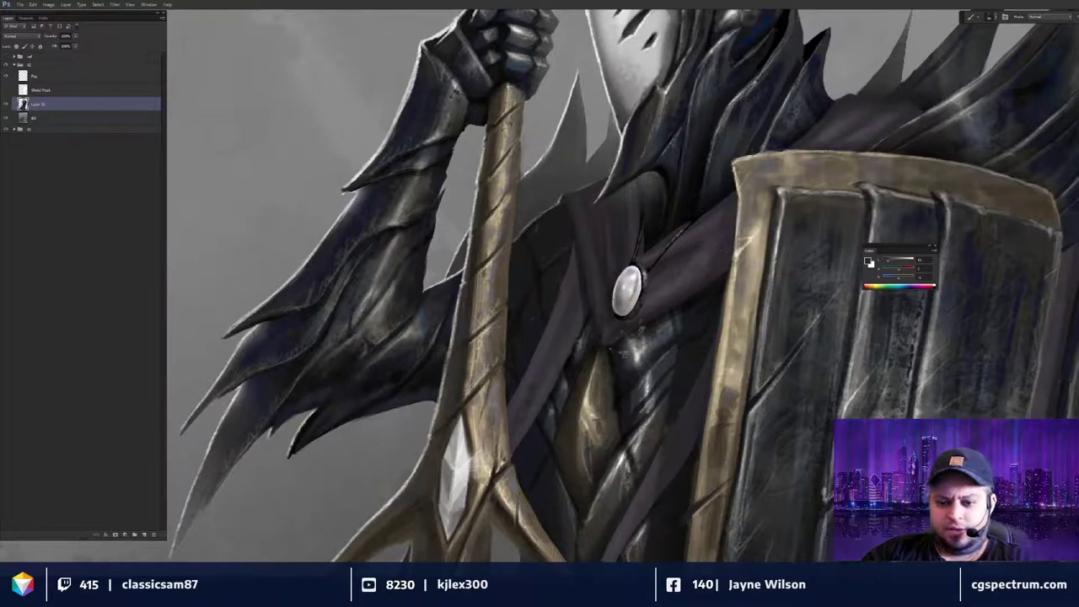
drag(760, 251, 648, 365)
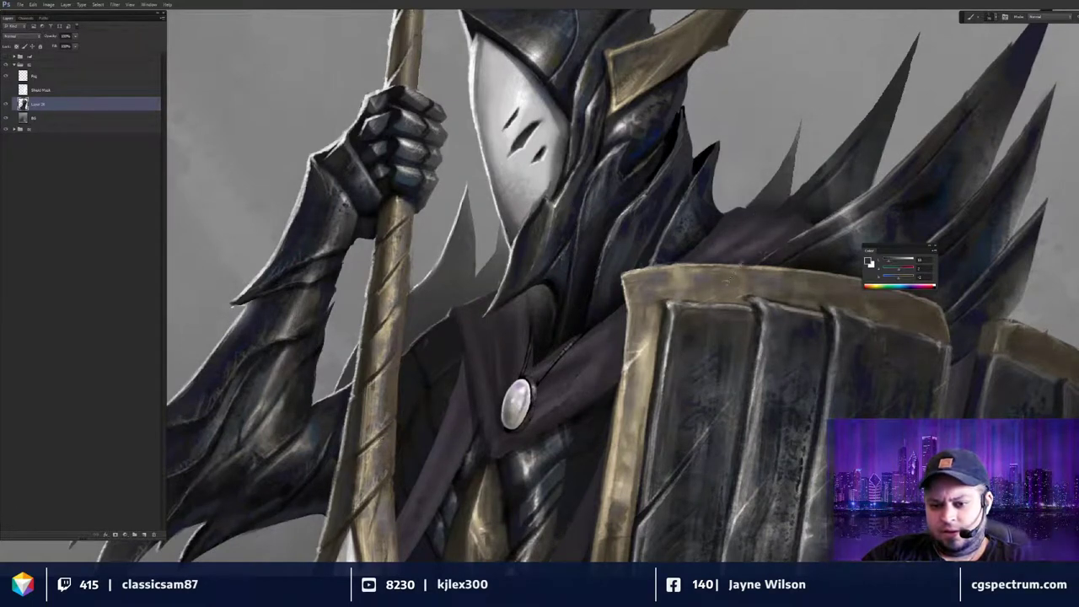
drag(519, 366, 631, 243)
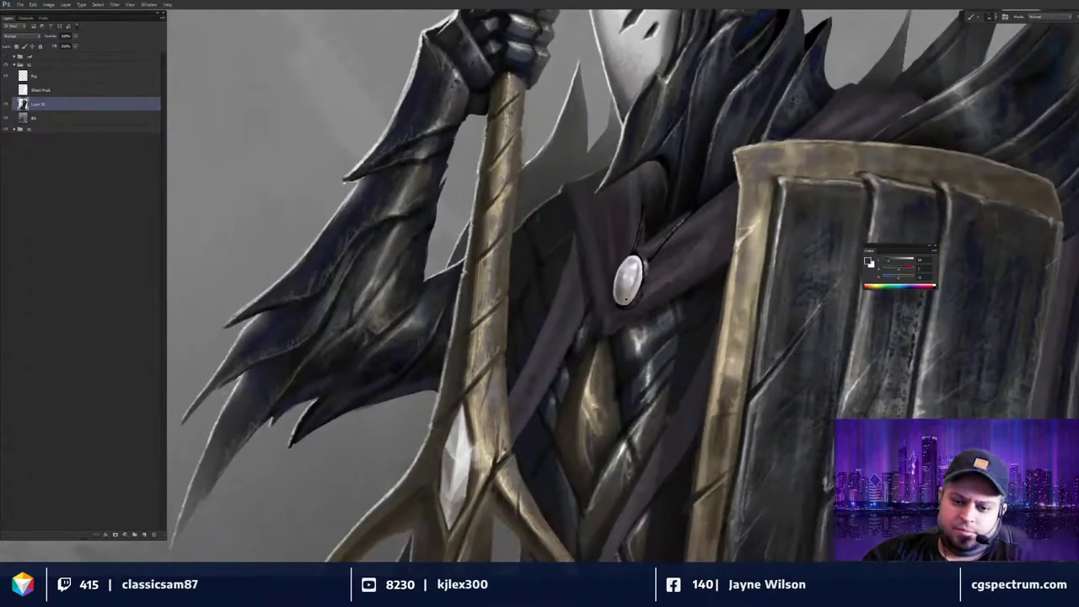
drag(636, 285, 637, 324)
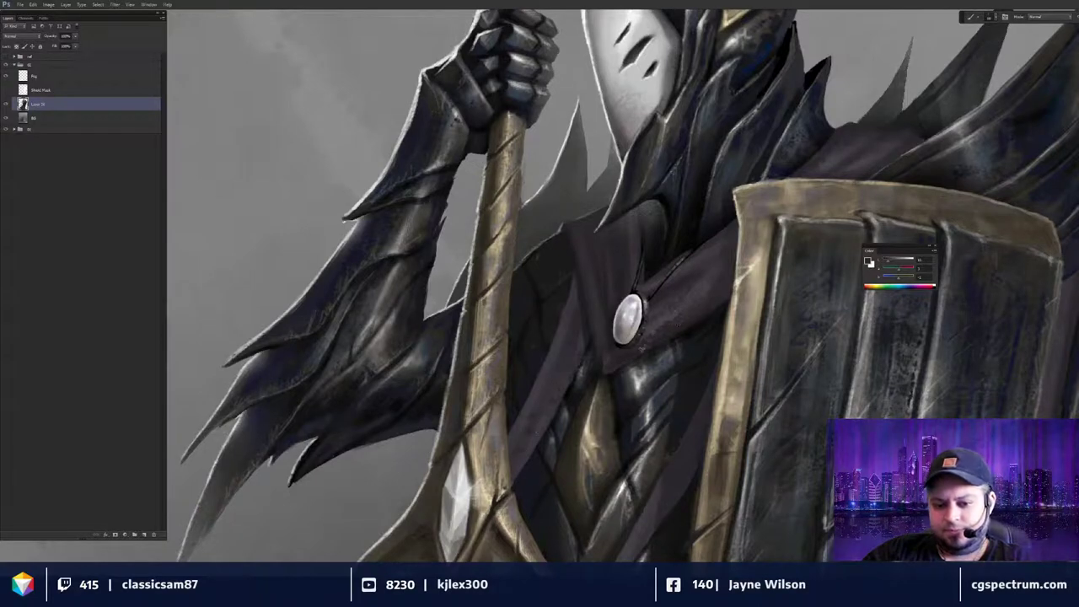
key(ctrl+minus)
key(ctrl+minus)
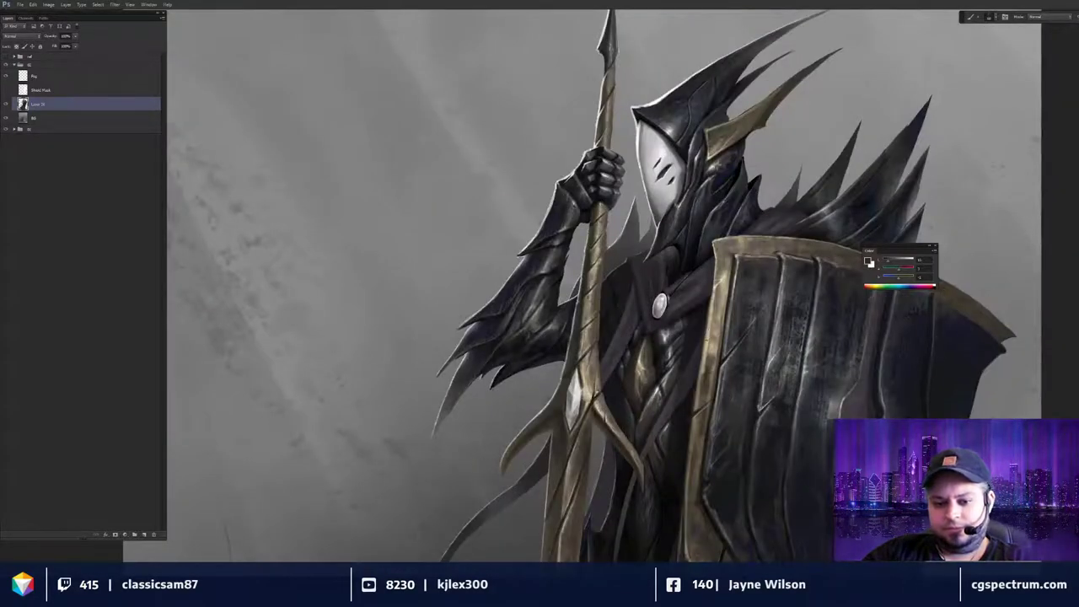
Add a new layer and brush texture onto the lower cloak panel between spear and shield, using an enlarged textured brush and sampled cloak colours.
drag(671, 423, 717, 246)
drag(623, 392, 687, 162)
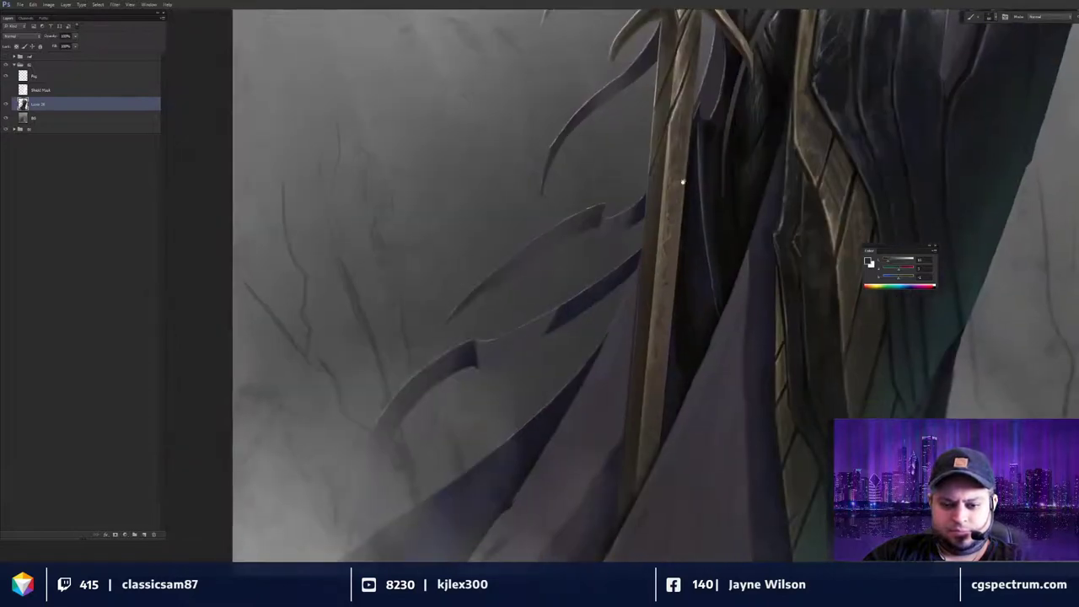
drag(699, 243, 700, 70)
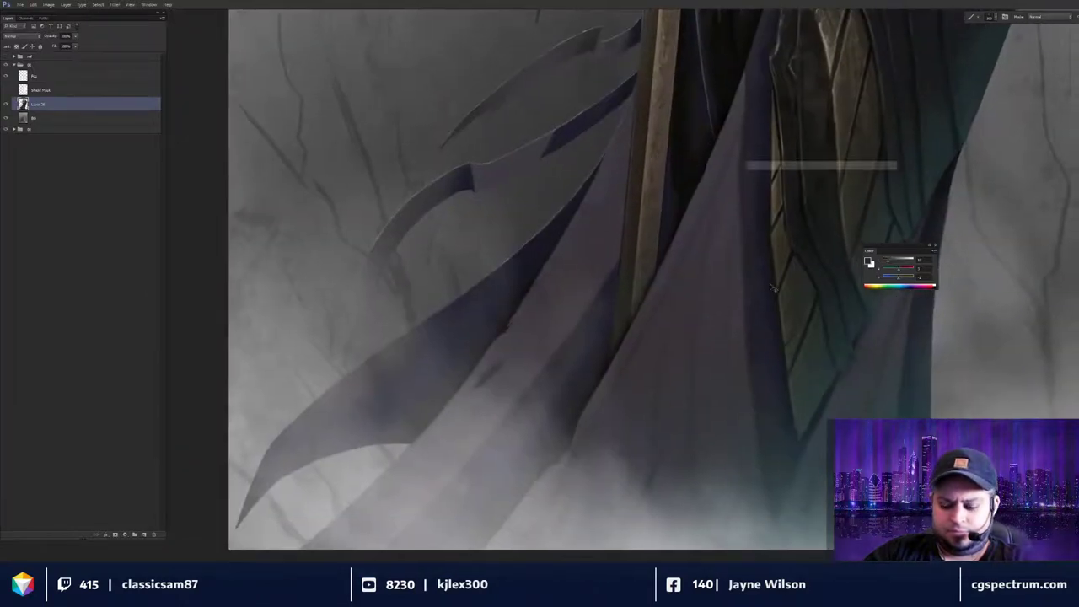
key(ctrl+shift+alt+n)
key(bracketright)
key(bracketright)
key(bracketright)
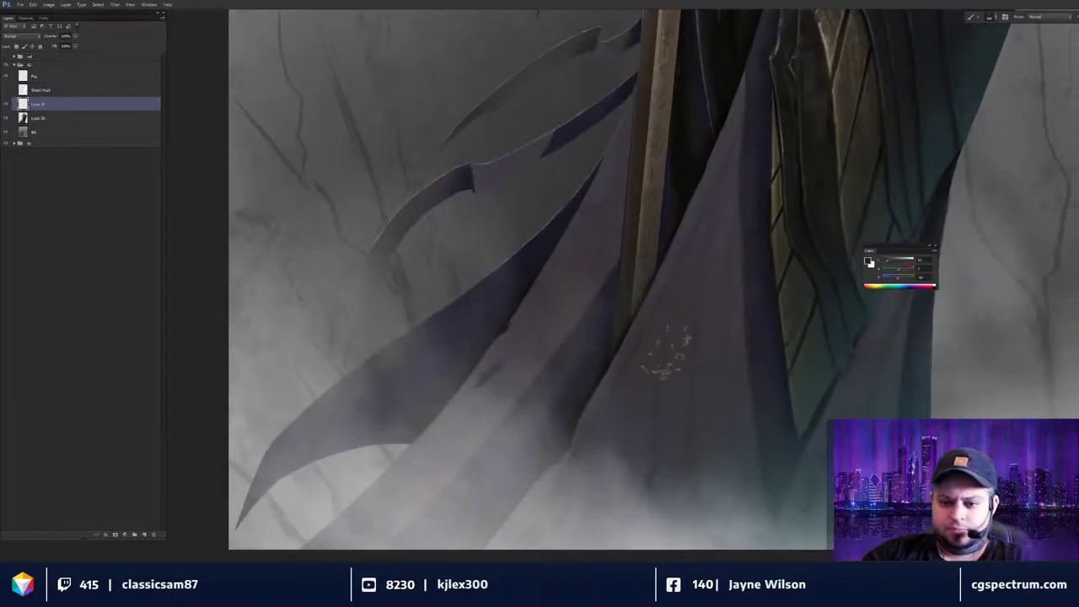
alt+click(719, 205)
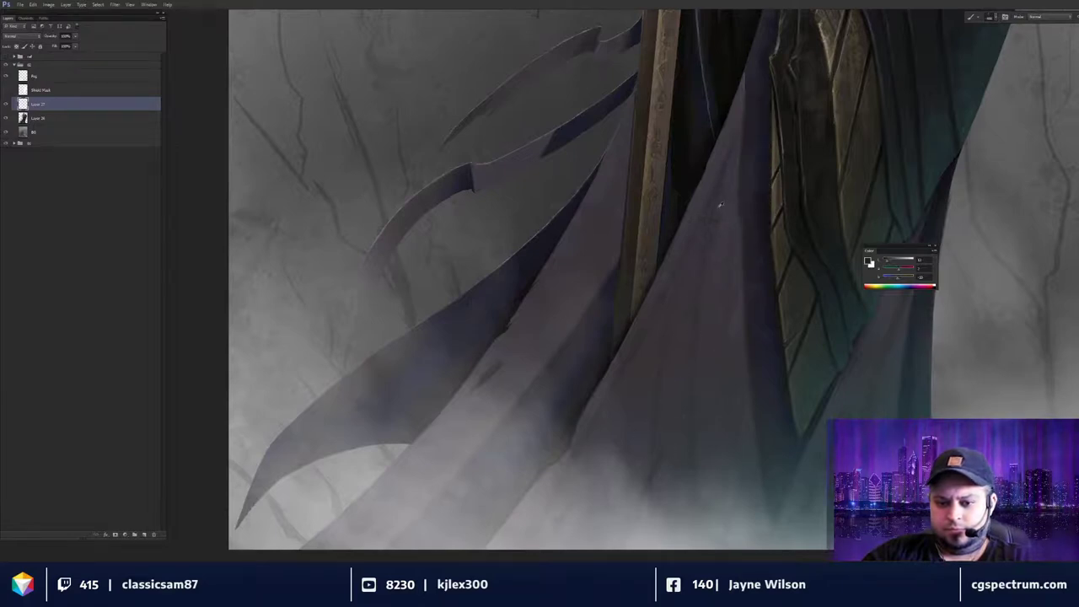
alt+click(754, 263)
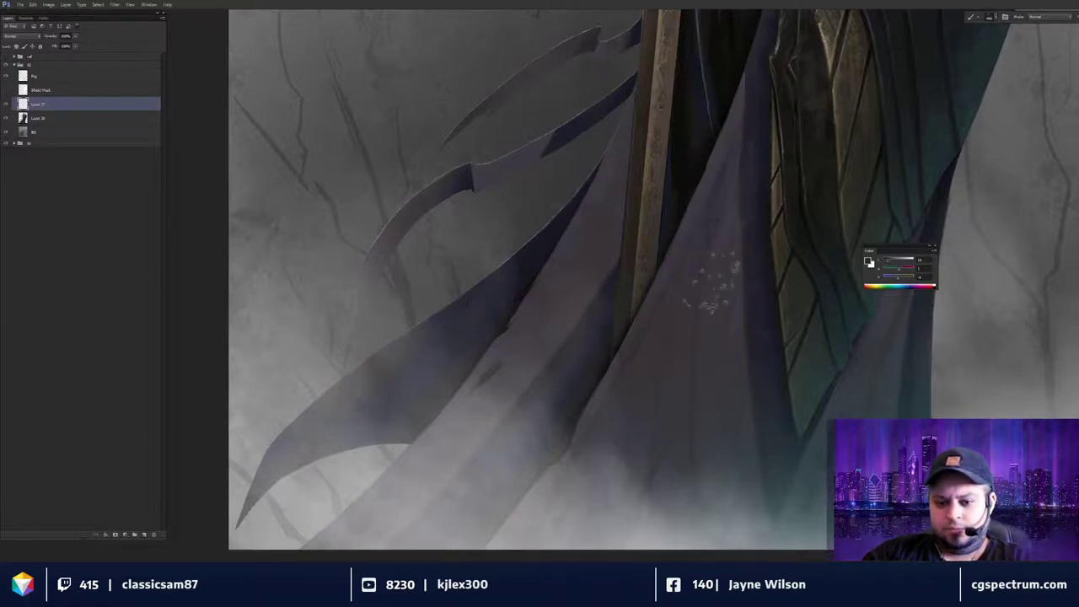
Extend the cloth texture over the lower cloak panels on both sides of the spear shaft with a larger textured brush.
key(bracketright)
key(bracketright)
key(bracketright)
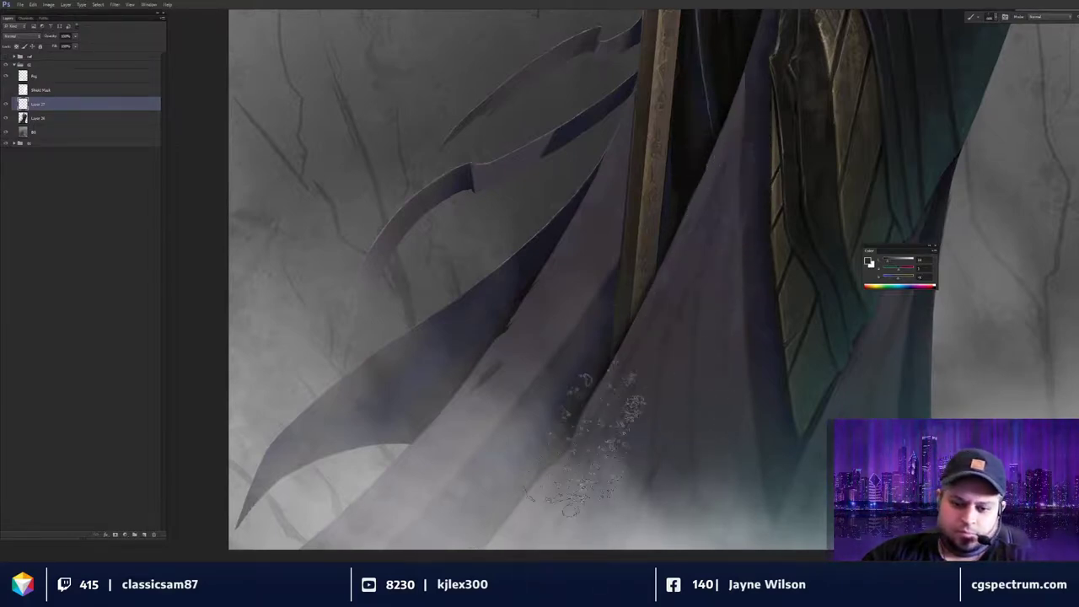
key(ctrl+minus)
key(ctrl+minus)
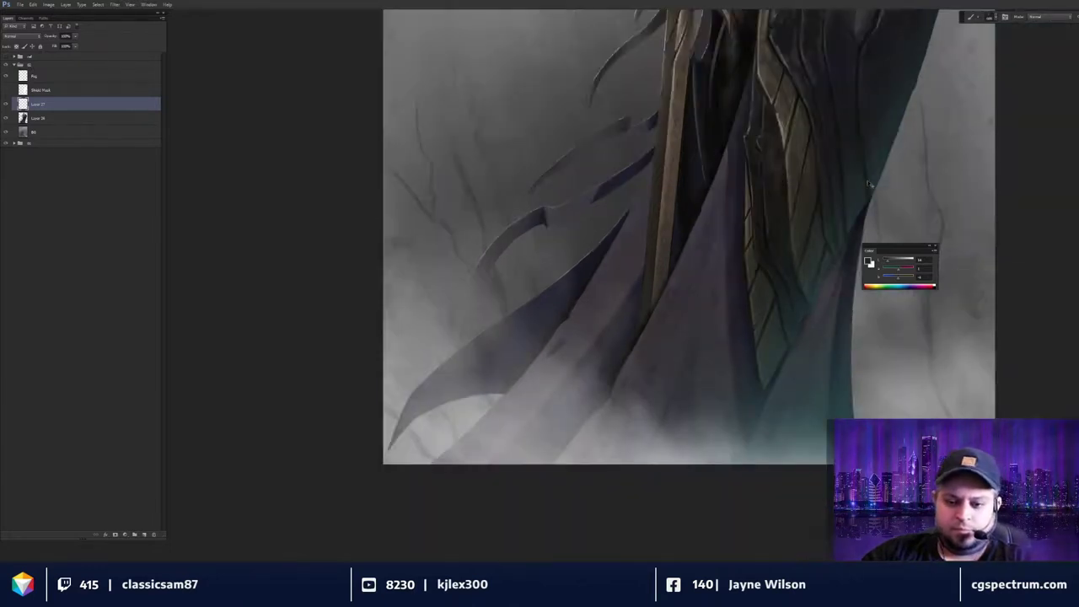
key(ctrl+plus)
scroll(759, 301, up, 1)
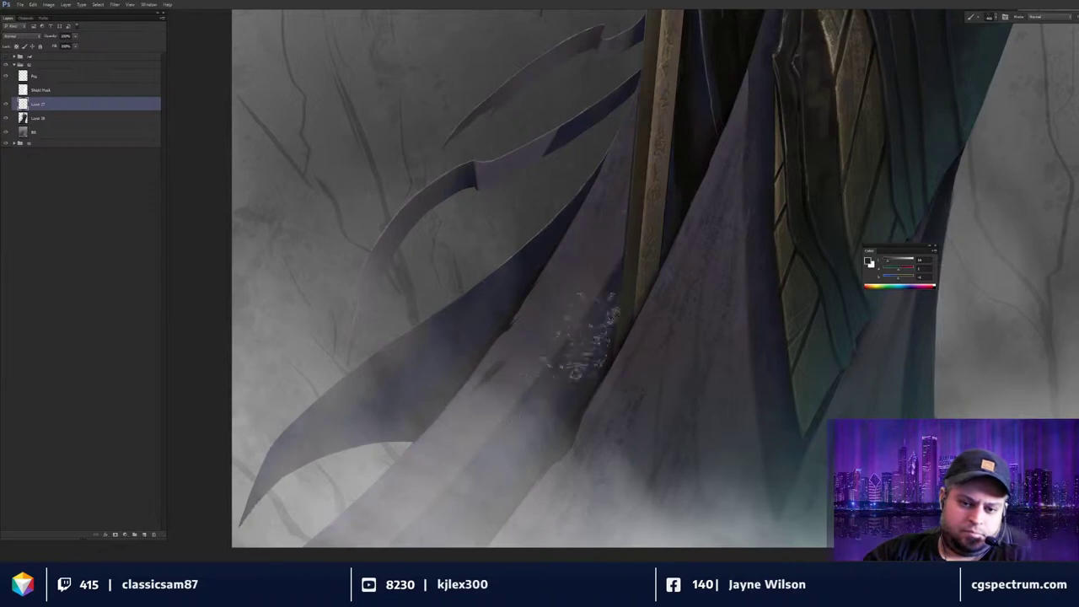
Lower the opacity of the cloak texture layer and merge it with the character layer below.
scroll(759, 337, down, 1)
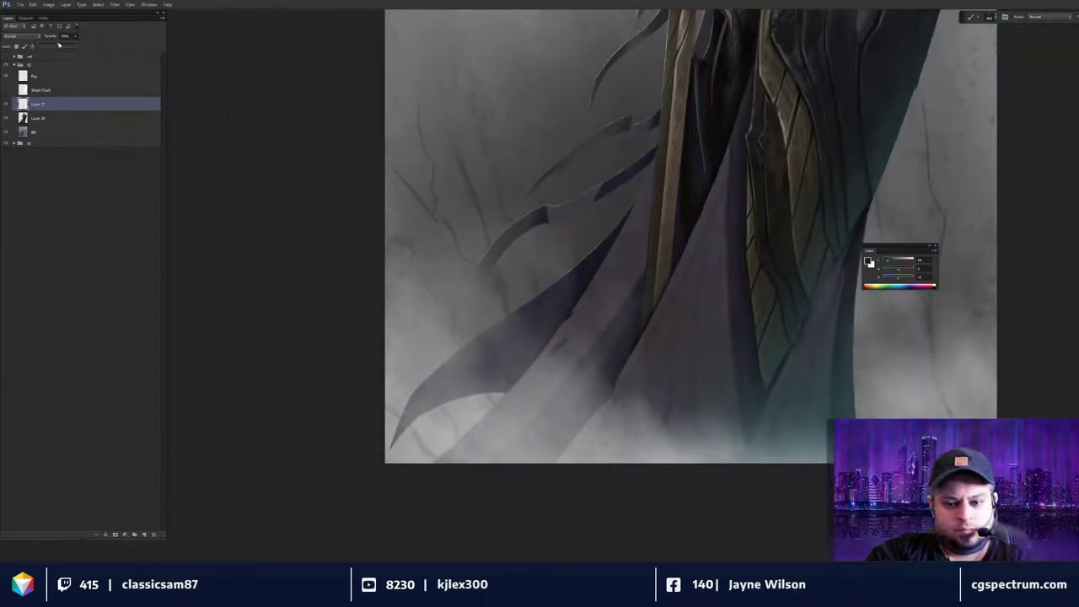
shift+click(47, 121)
key(ctrl+e)
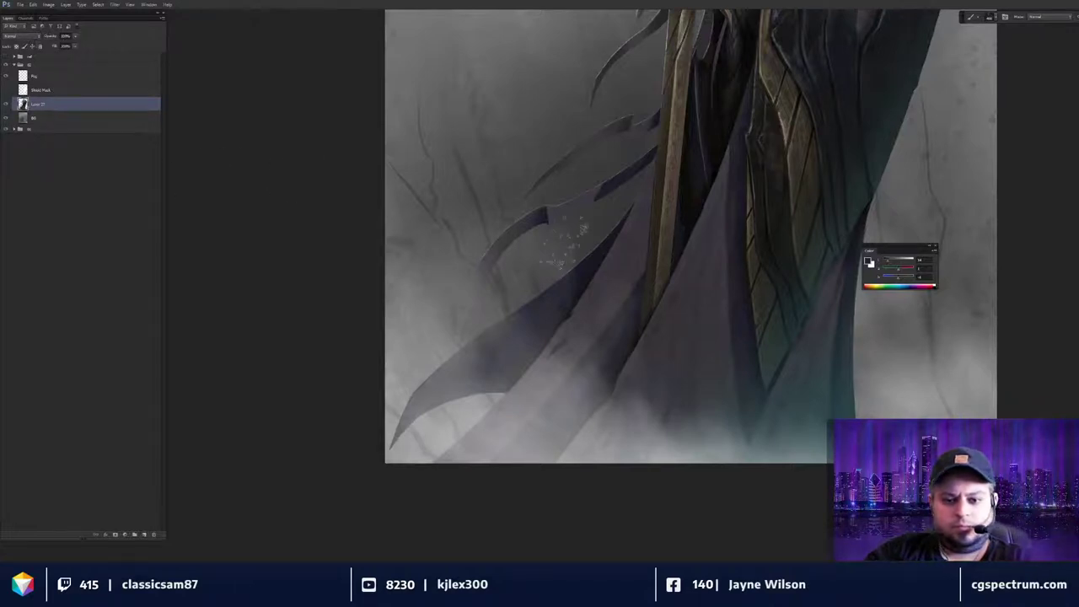
drag(793, 332, 794, 372)
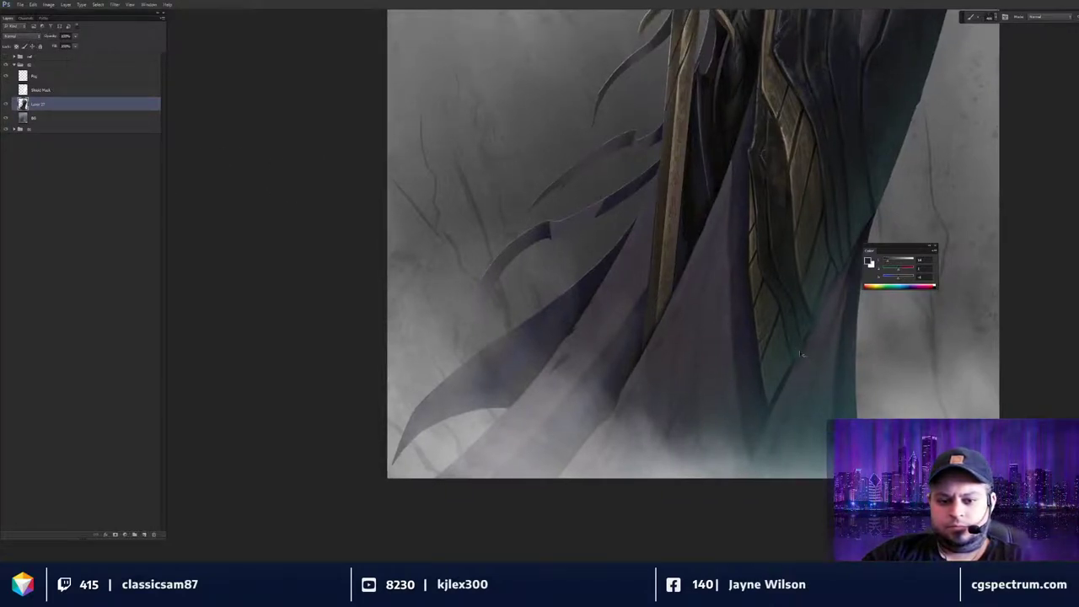
drag(768, 285, 740, 326)
key(ctrl+plus)
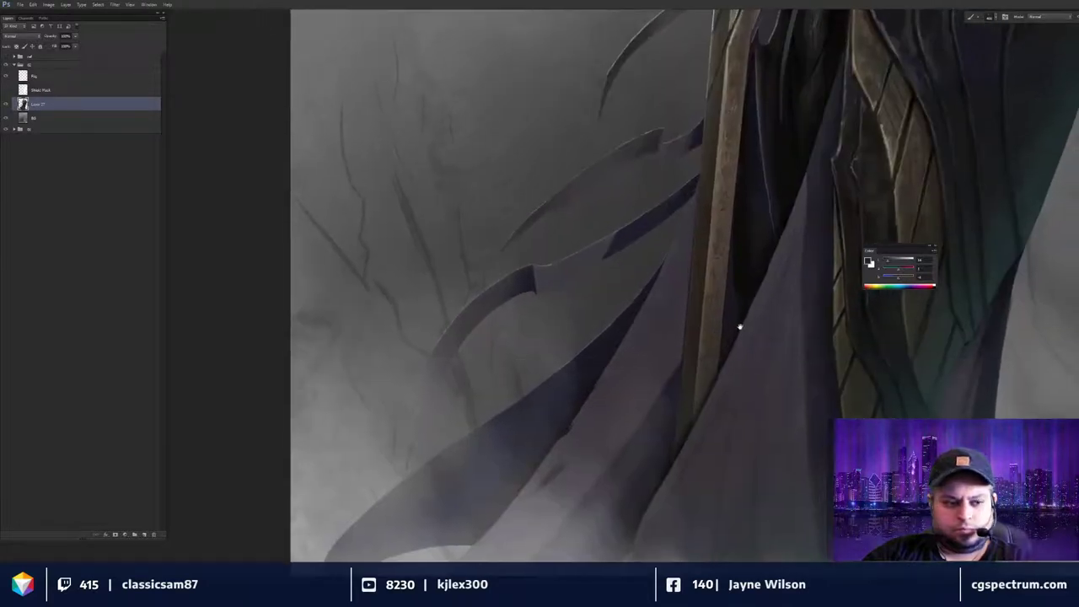
key(l)
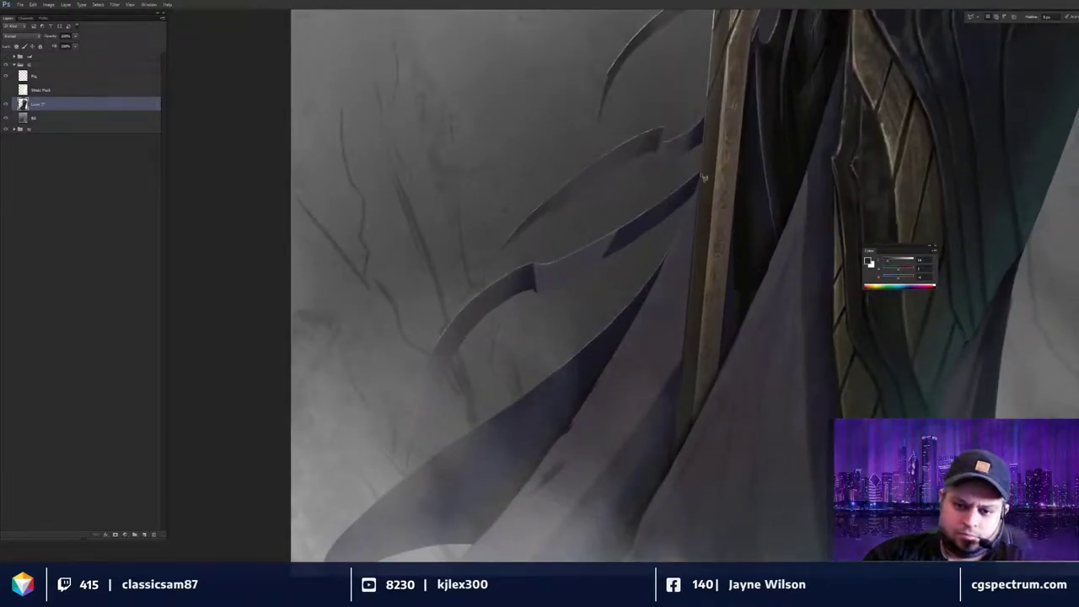
drag(703, 177, 684, 390)
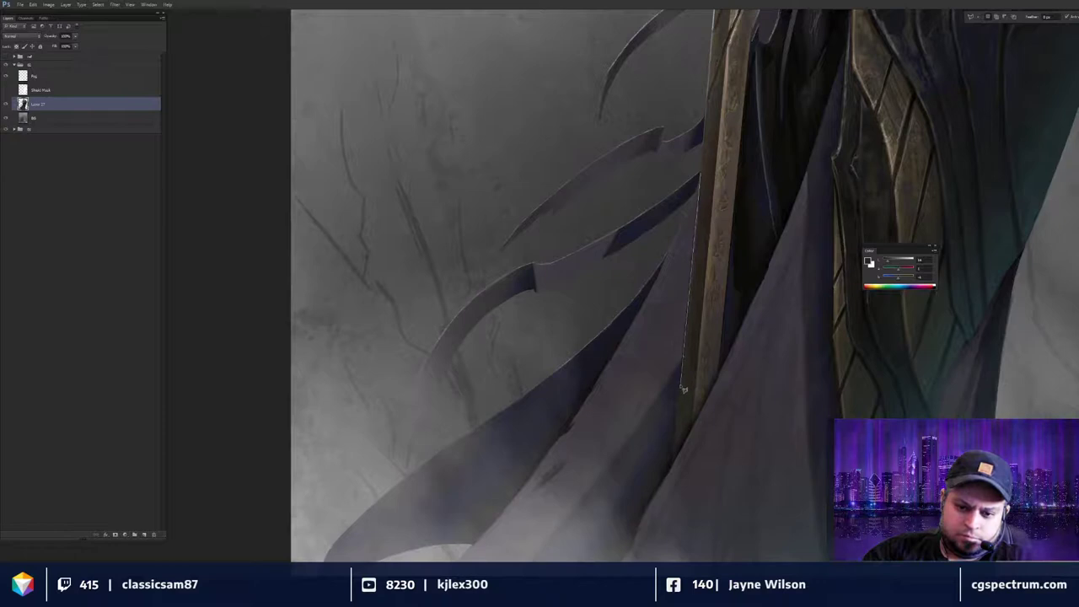
click(681, 388)
click(643, 437)
key(Escape)
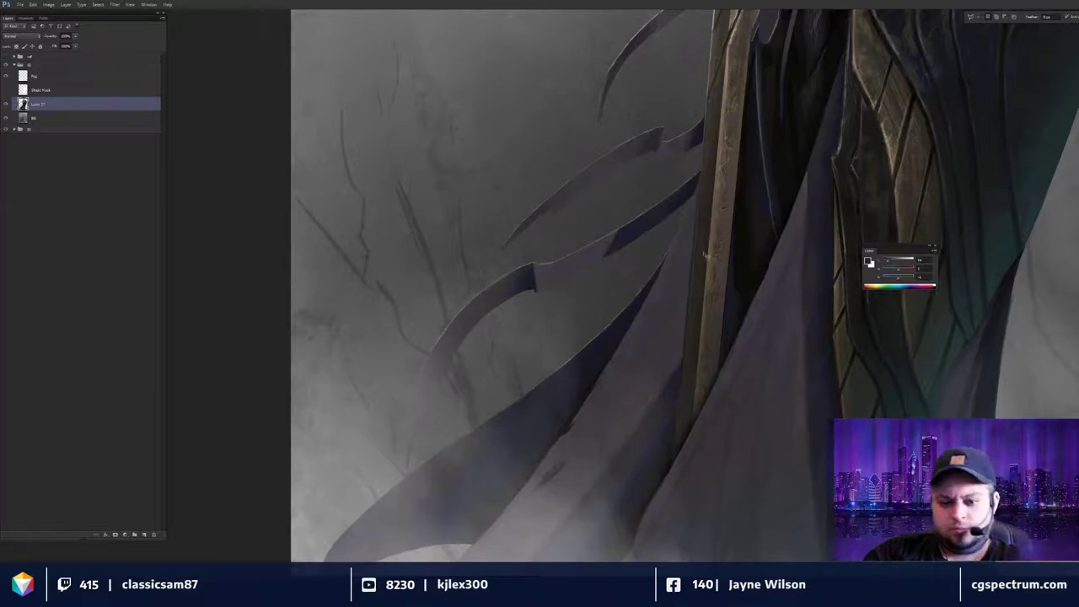
Outline a narrow strip of cloak along the lower spear shaft with the Lasso tool and add a new layer for painting it.
mouse_move(703, 178)
mouse_down()
mouse_move(686, 368)
mouse_move(659, 435)
mouse_move(682, 229)
mouse_up()
click(681, 227)
click(700, 180)
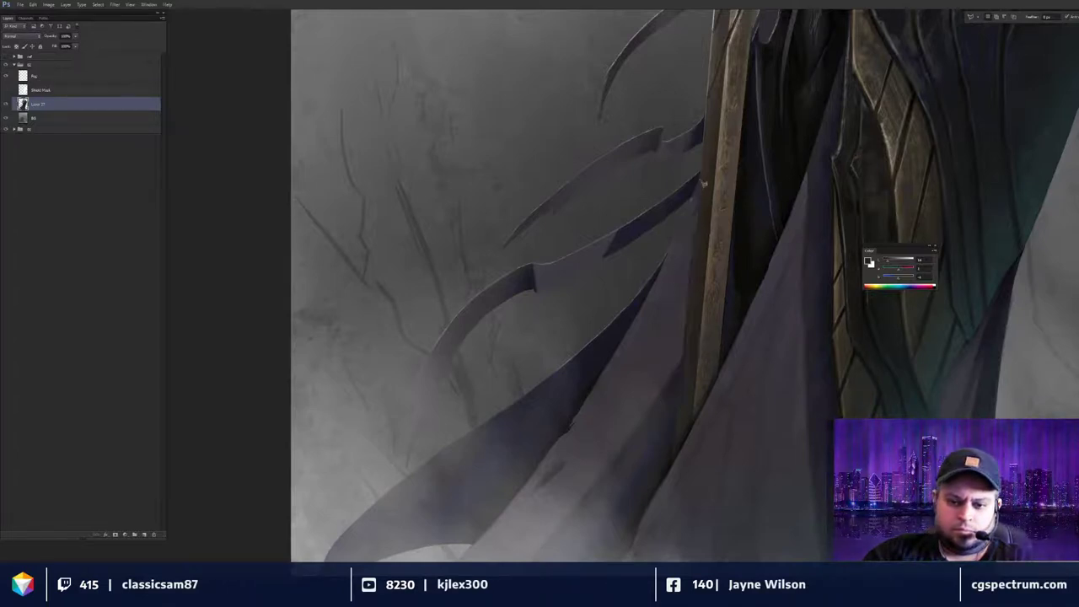
key(ctrl+shift+n)
key(Return)
key(b)
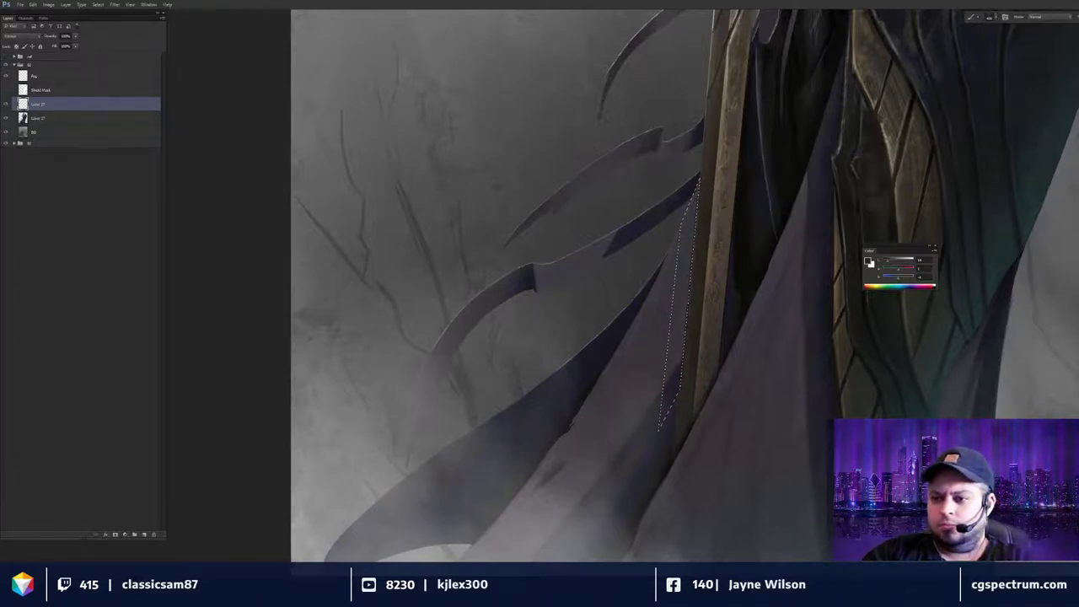
Hide the selection outline and paint a dark shadow on the cloak strip along the spear shaft.
key(ctrl+h)
mouse_move(698, 229)
mouse_down()
mouse_move(697, 354)
mouse_move(698, 255)
mouse_up()
key(ctrl+minus)
key(ctrl+minus)
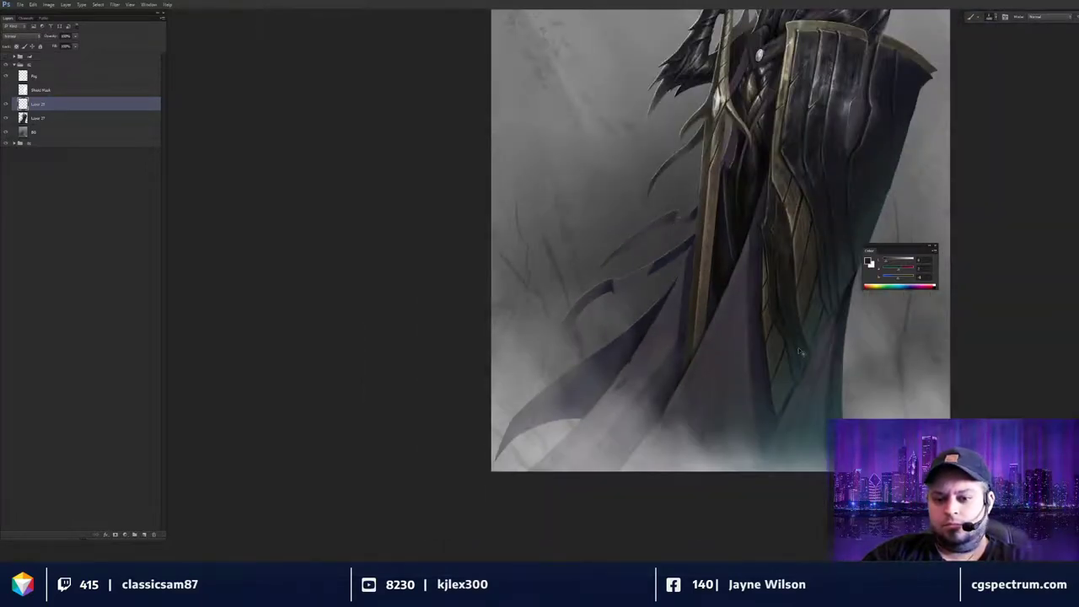
key(ctrl+minus)
key(ctrl+plus)
key(ctrl+plus)
Soften the painted shadow on the cloak strip along the lower spear shaft with a small-radius Gaussian Blur.
drag(708, 395, 734, 261)
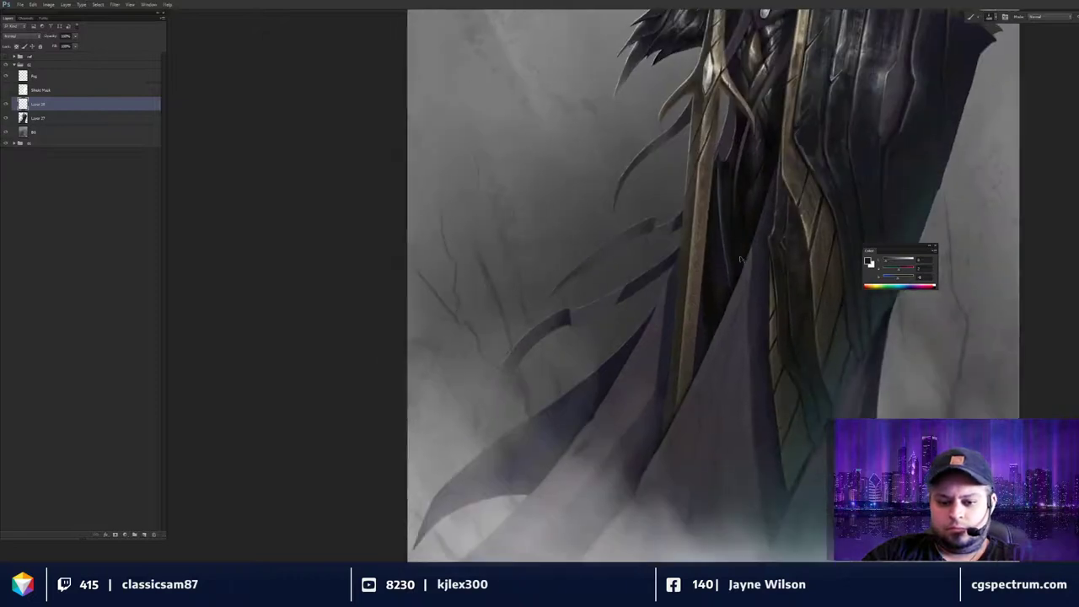
key(ctrl+plus)
drag(710, 340, 730, 288)
key(ctrl+alt+f)
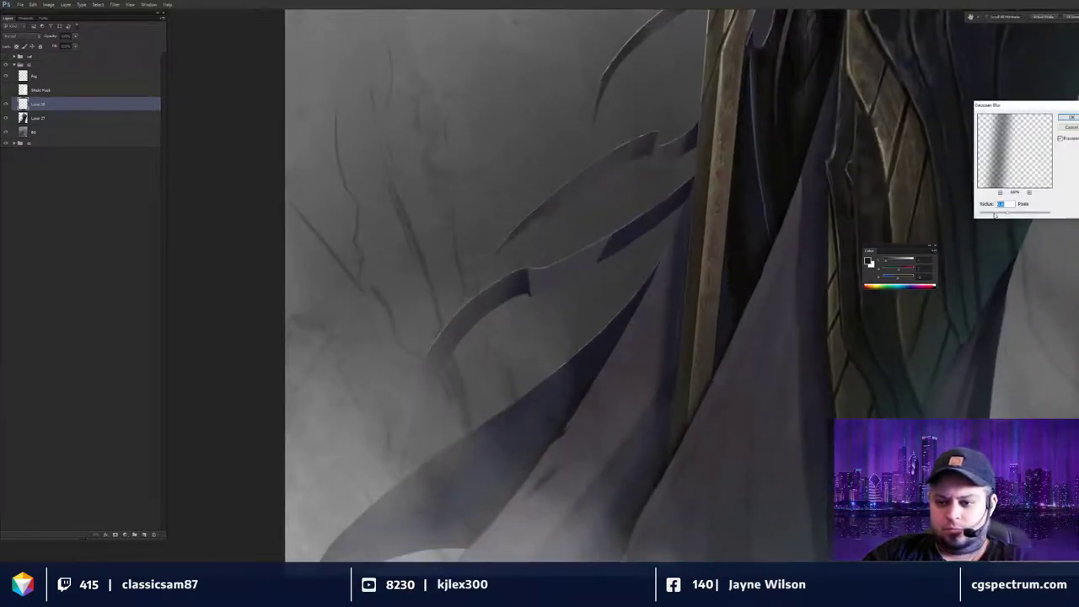
drag(994, 215, 986, 214)
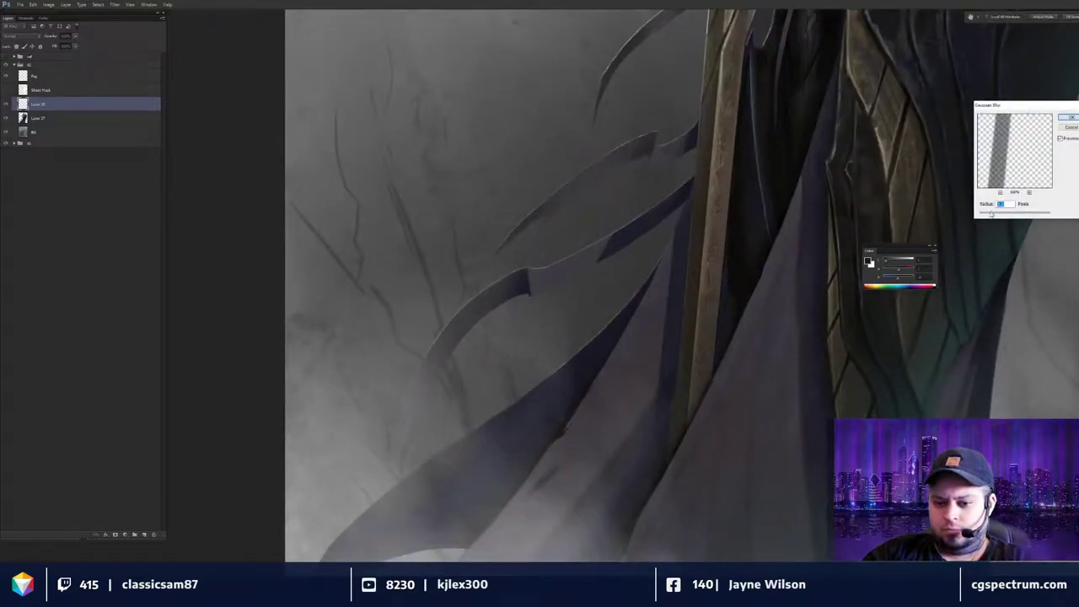
click(1073, 118)
drag(949, 204, 968, 165)
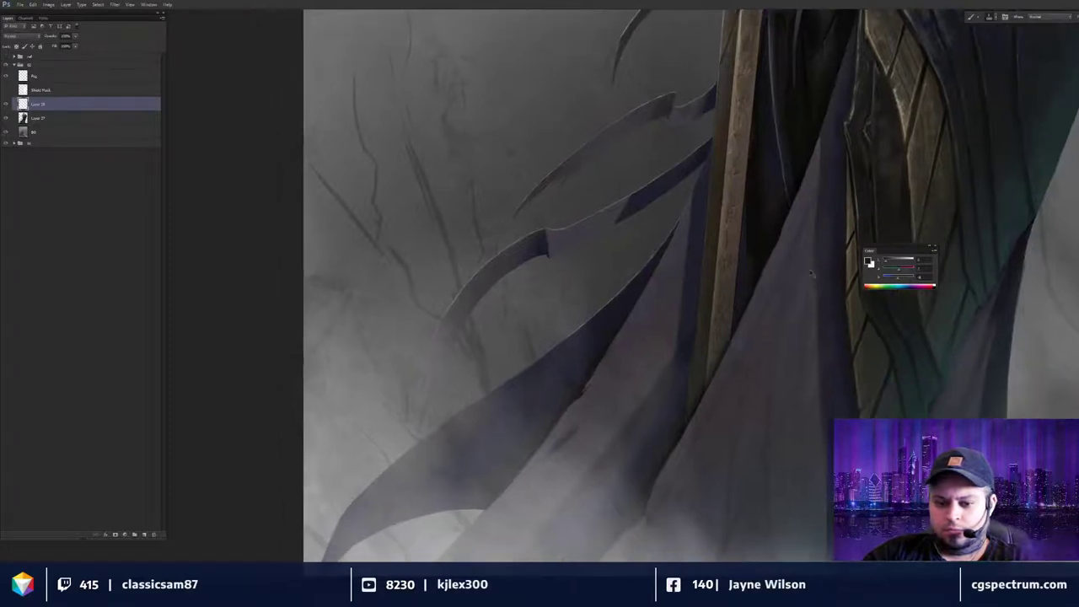
Clean up the blurred cloak shadow around the lower end of the spear shaft with the Eraser.
key(c)
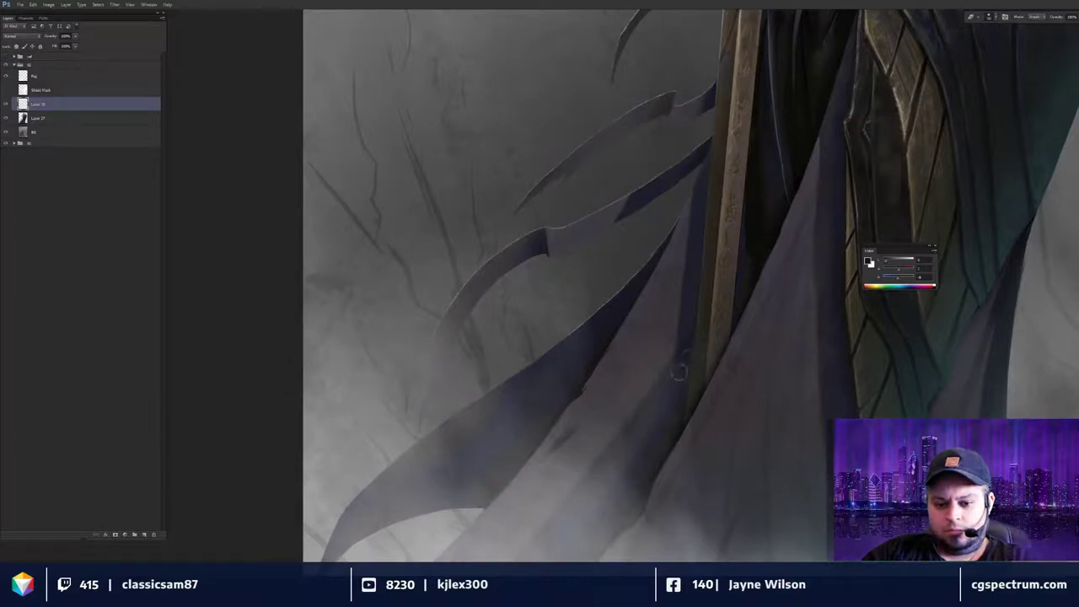
key(ctrl+minus)
key(ctrl+minus)
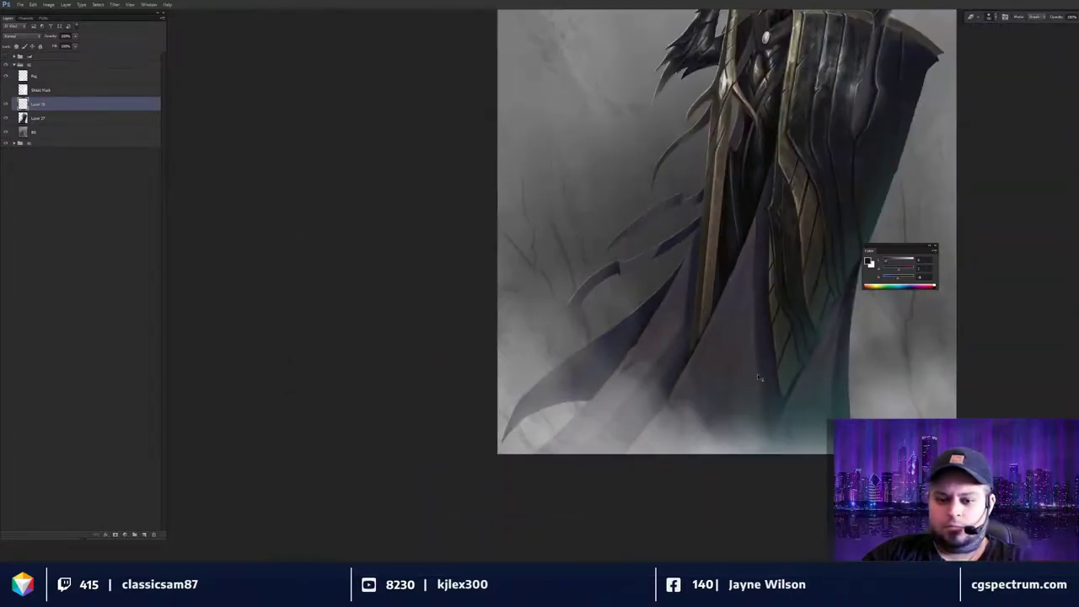
drag(768, 385, 763, 385)
scroll(762, 385, down, 3)
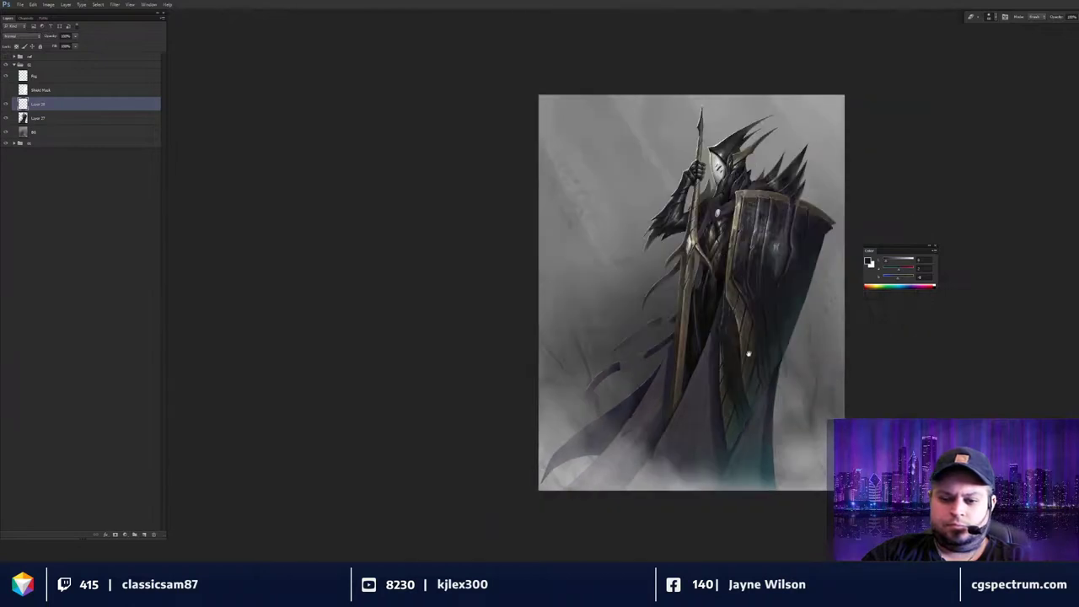
drag(772, 440, 764, 429)
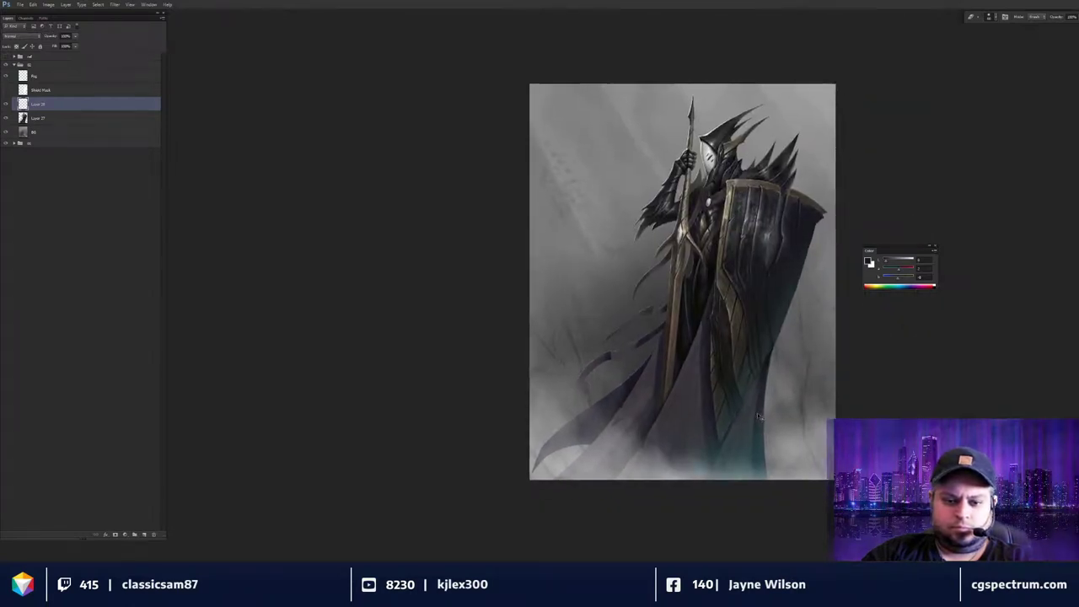
scroll(756, 424, up, 3)
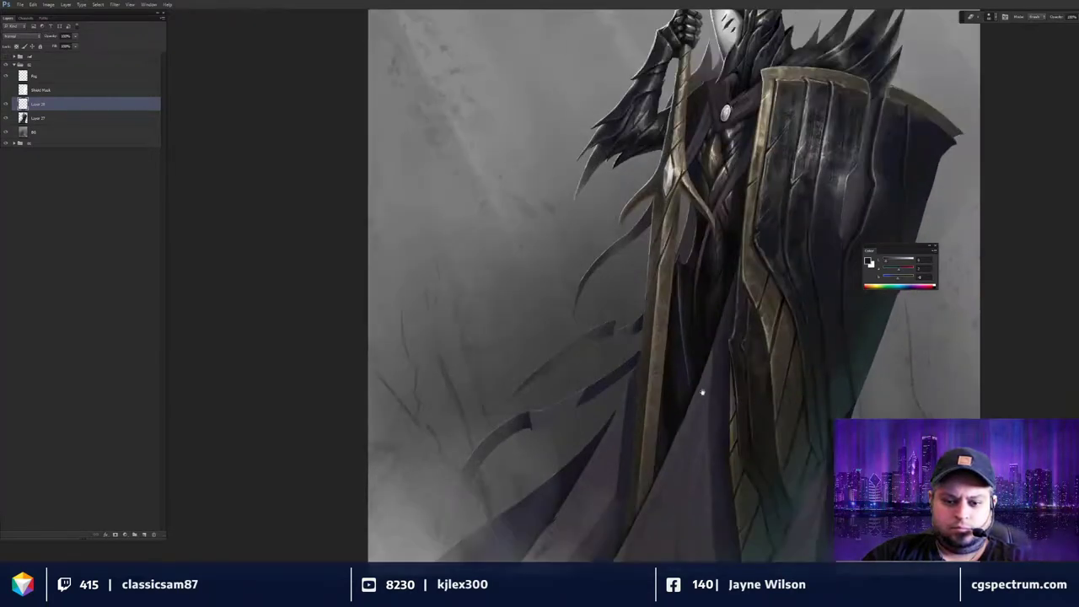
drag(685, 356, 679, 353)
key(z)
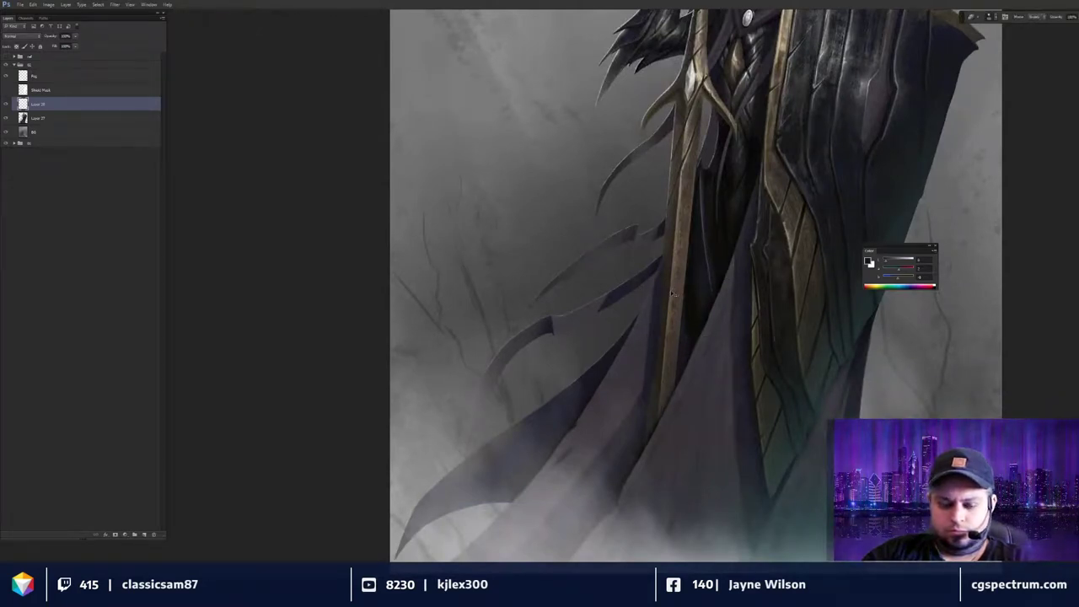
click(679, 351)
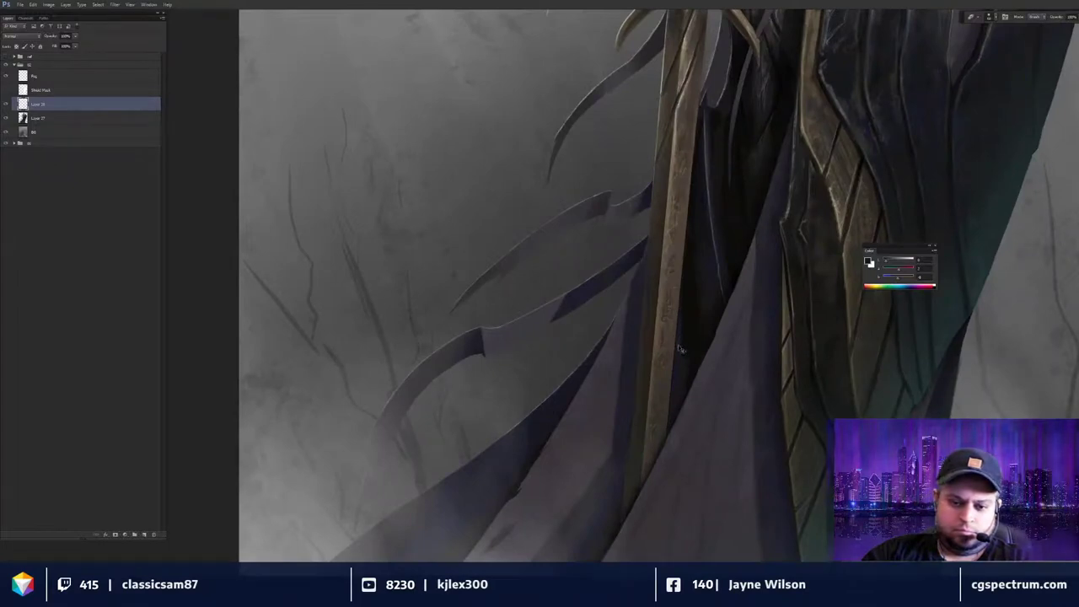
alt+click(674, 357)
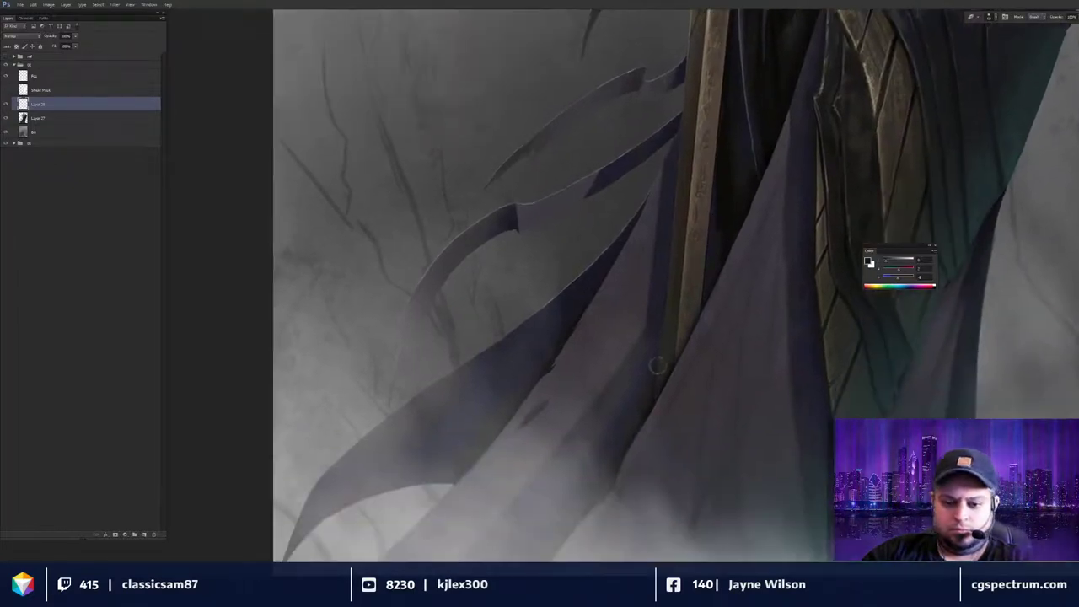
alt+click(736, 310)
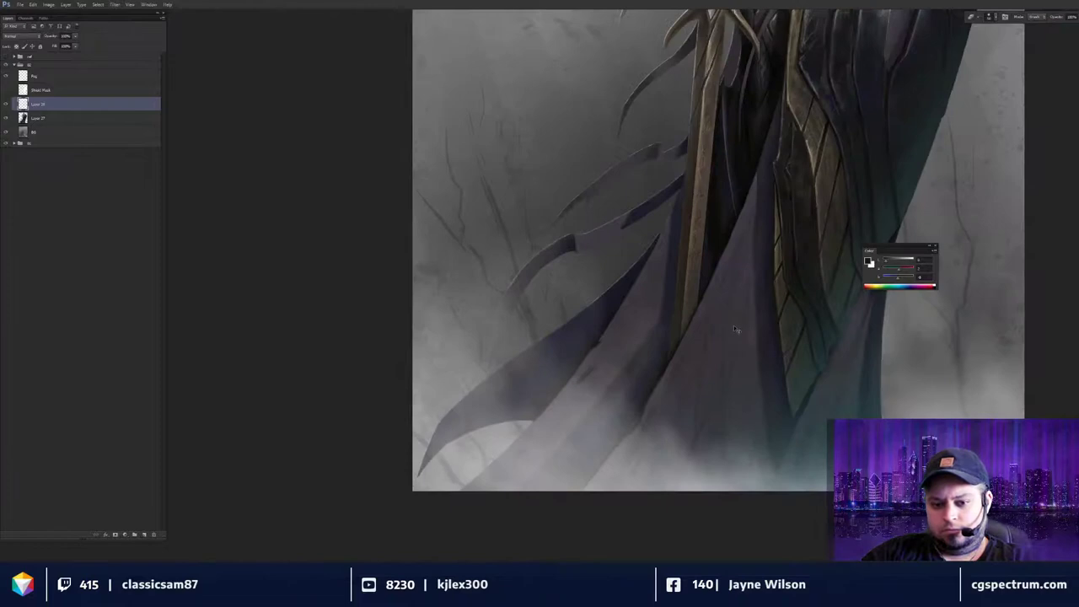
alt+click(734, 324)
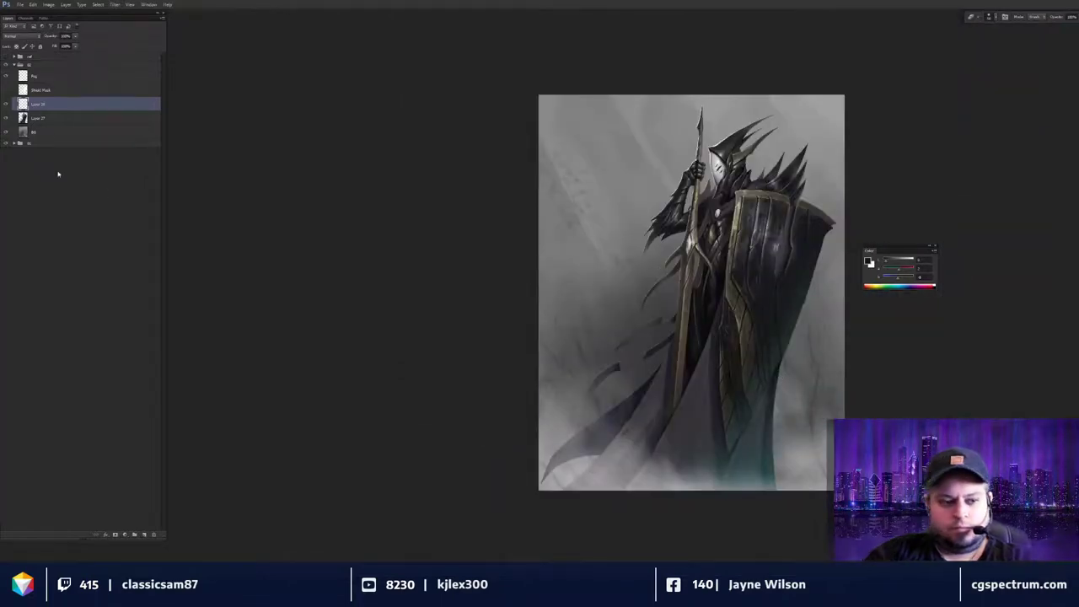
Merge the cloak shadow layer with the character layer below it.
shift+click(32, 123)
key(ctrl+e)
drag(740, 372, 755, 364)
scroll(755, 374, right, 2)
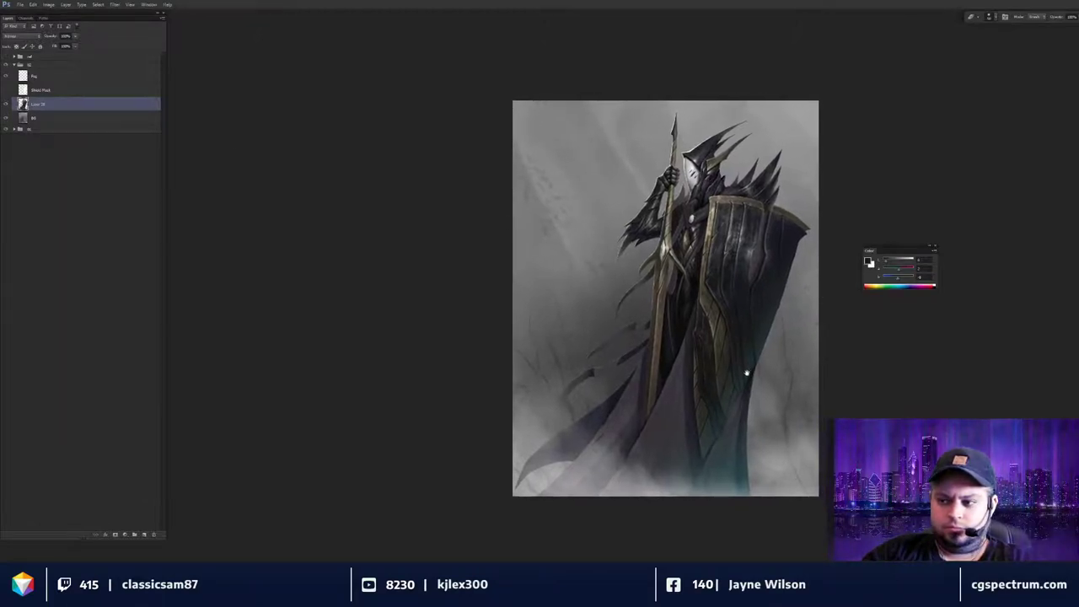
scroll(741, 371, right, 1)
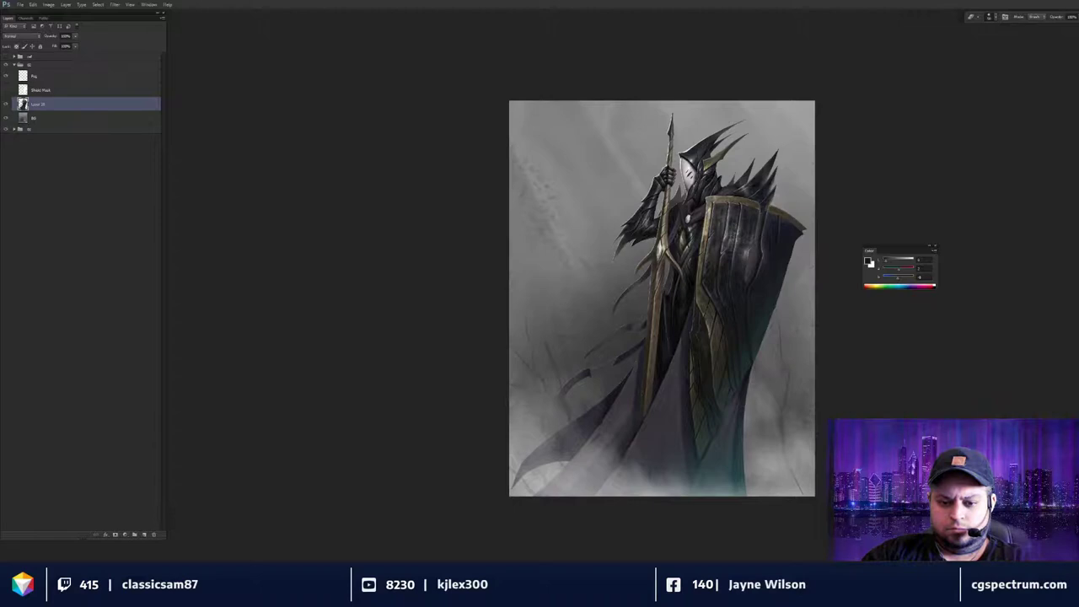
Examine the helmet, arm, chest and shield up close for areas that still need shading.
scroll(639, 431, up, 2)
scroll(656, 409, down, 1)
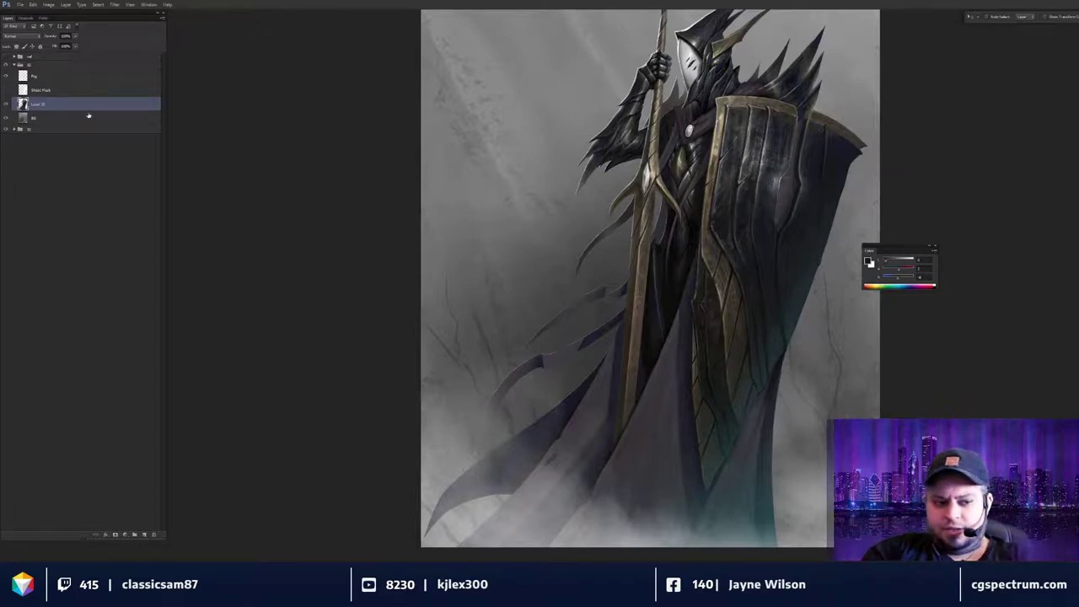
mouse_move(725, 296)
mouse_down()
mouse_move(720, 329)
mouse_move(736, 318)
mouse_up()
key(b)
key(ctrl+plus)
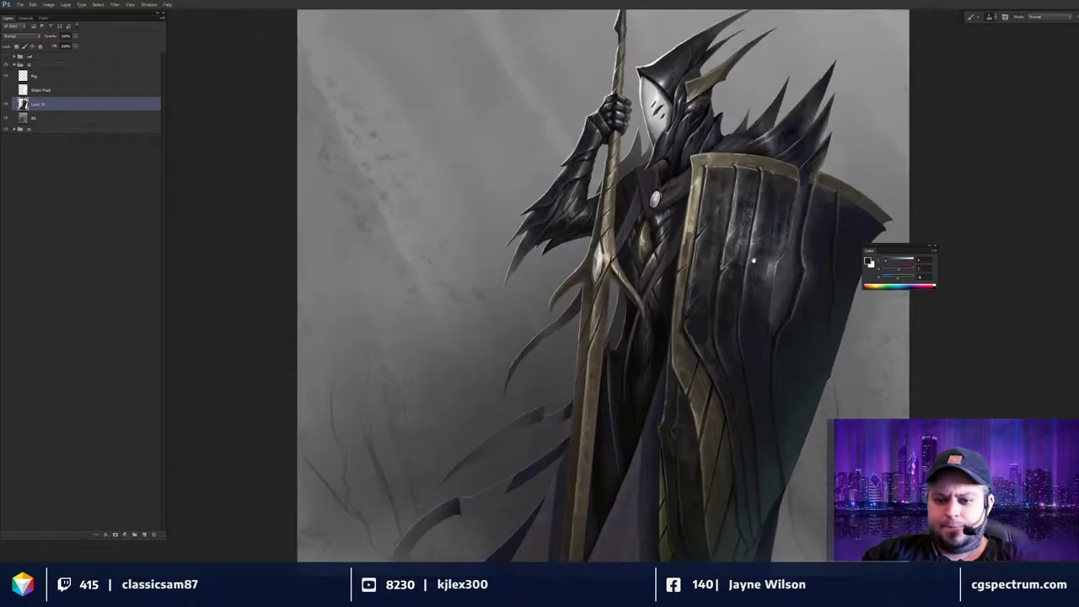
drag(760, 268, 758, 317)
key(ctrl+plus)
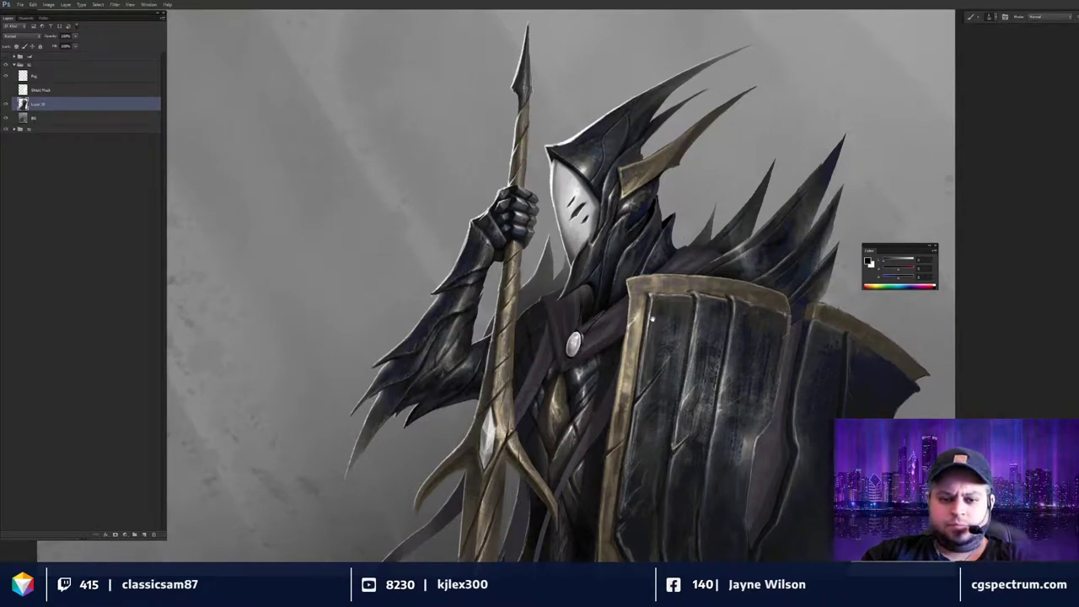
drag(651, 319, 654, 314)
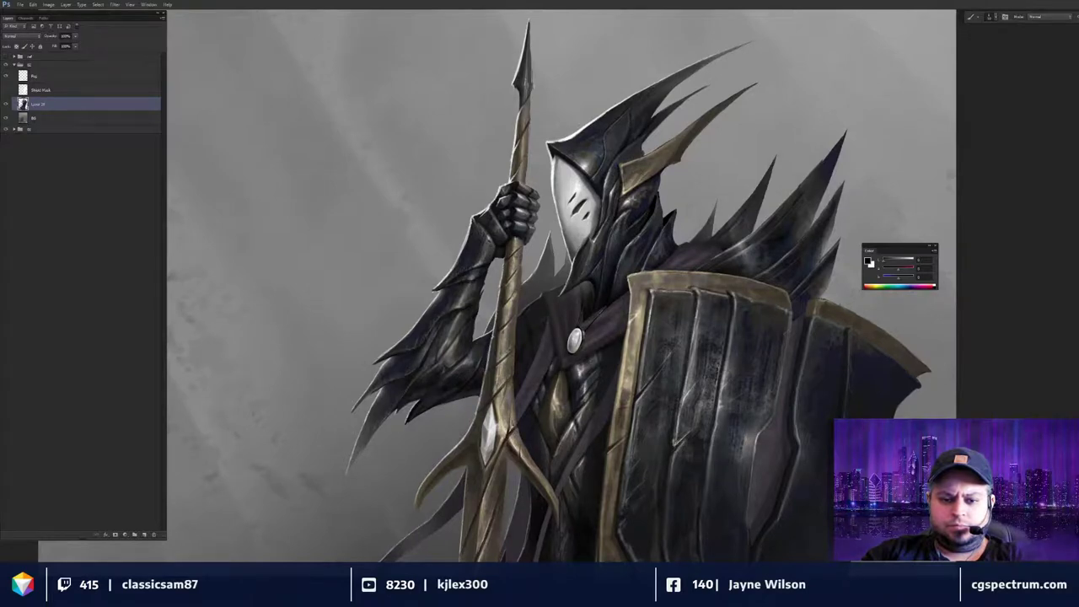
drag(651, 361, 657, 214)
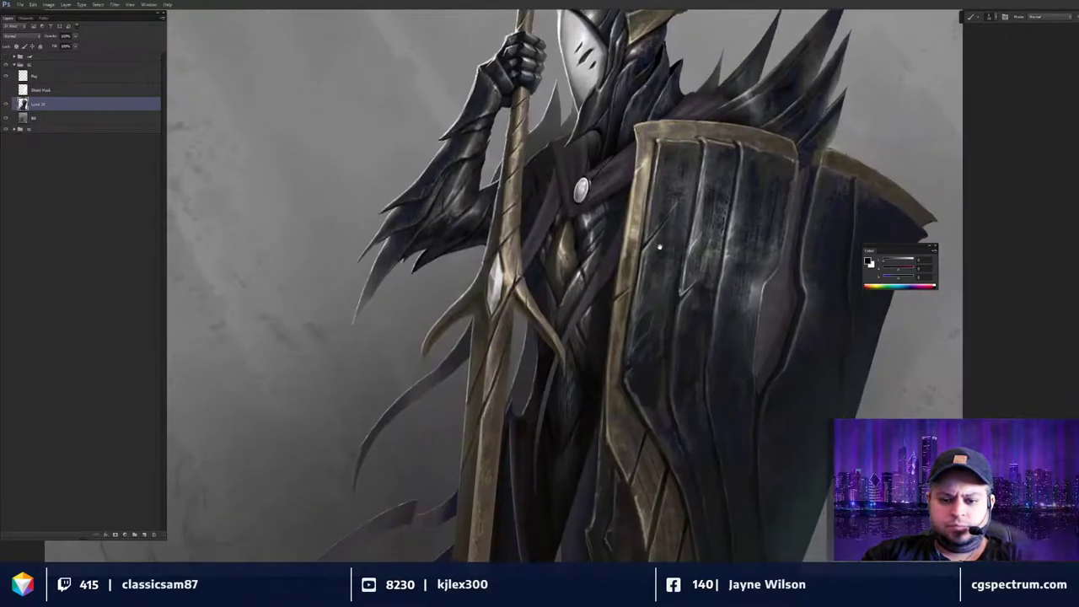
key(ctrl+z)
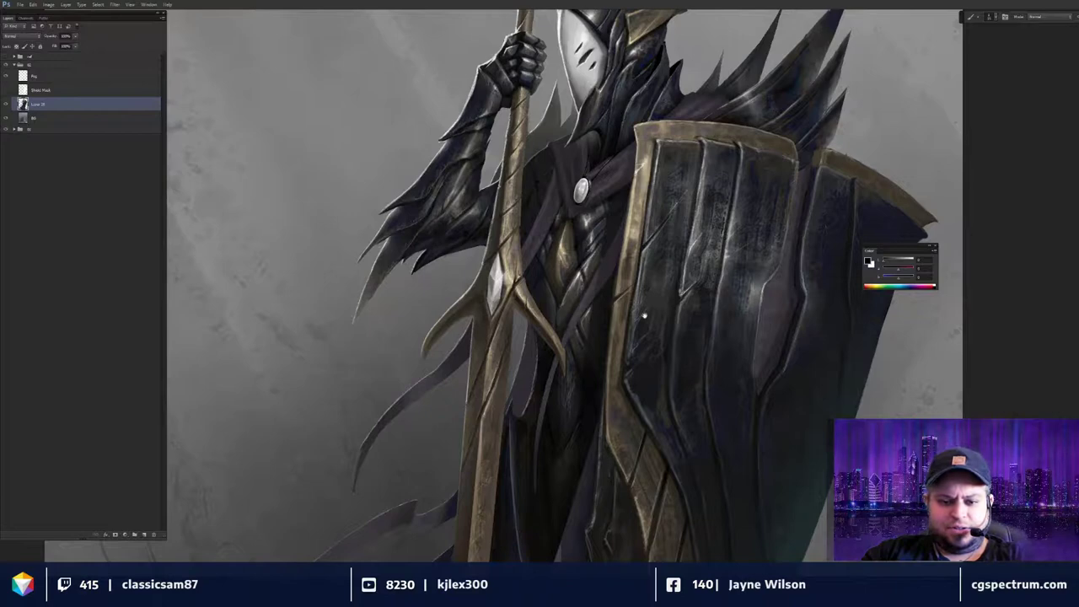
drag(645, 316, 708, 366)
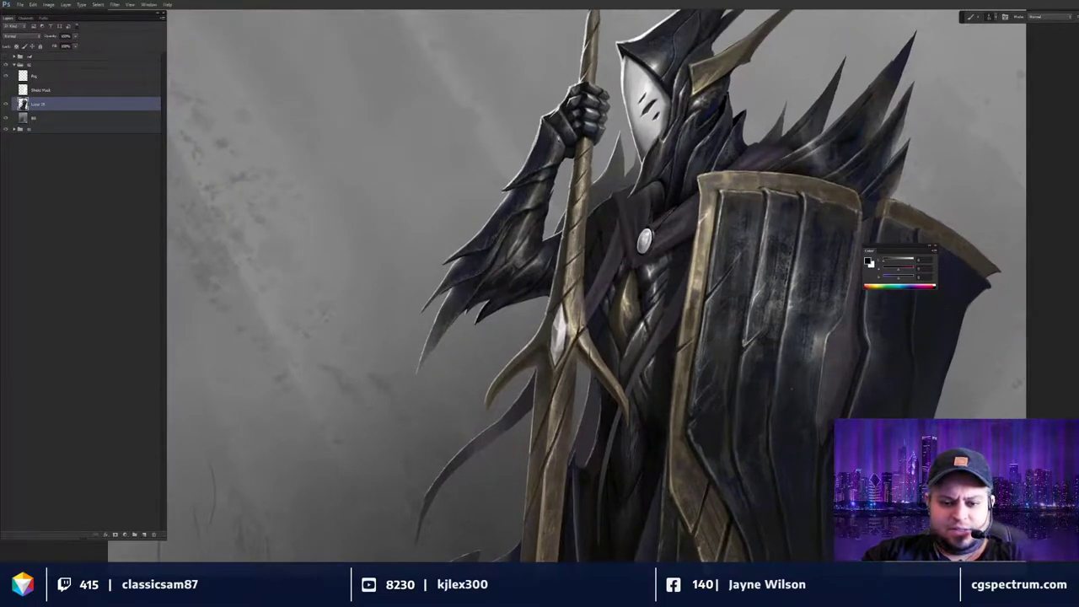
Outline the chest area beside the spear and its crossguard with the Lasso tool and add a new layer for shading it.
scroll(679, 302, up, 2)
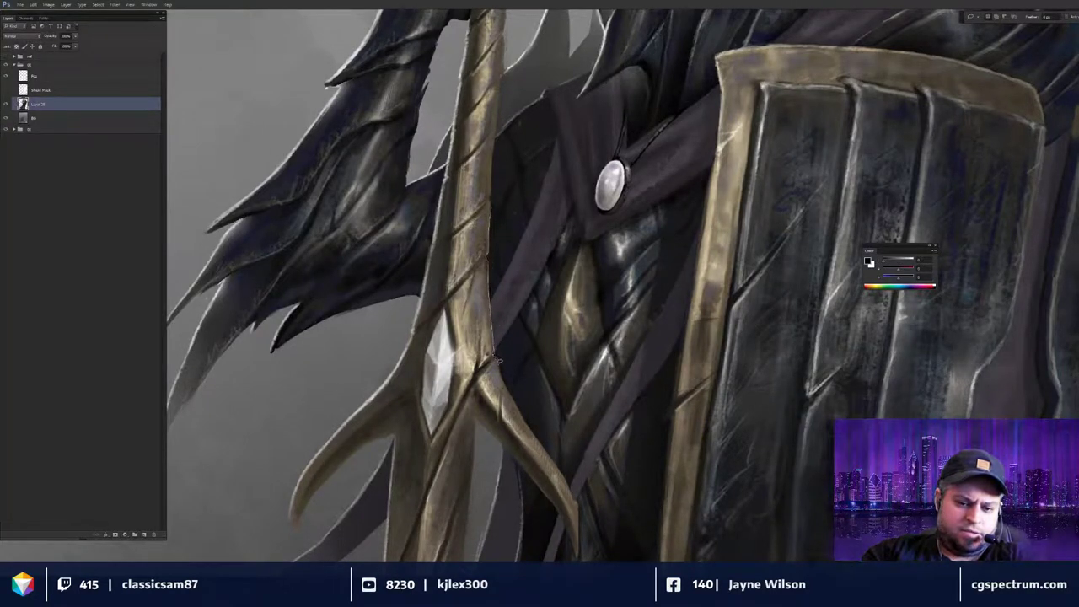
mouse_move(546, 440)
mouse_down()
mouse_move(603, 153)
mouse_move(494, 187)
mouse_up()
drag(538, 266, 590, 250)
key(ctrl+shift+n)
key(Return)
key(b)
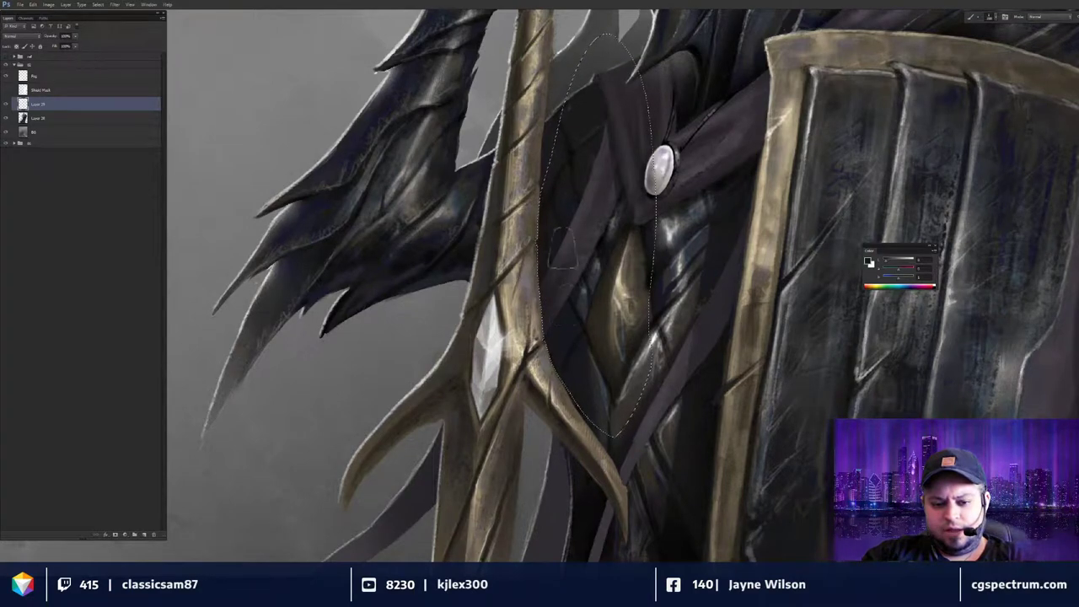
Examine the chest shading, the spear shaft and the lower cloak both in the full figure and up close.
key(ctrl+0)
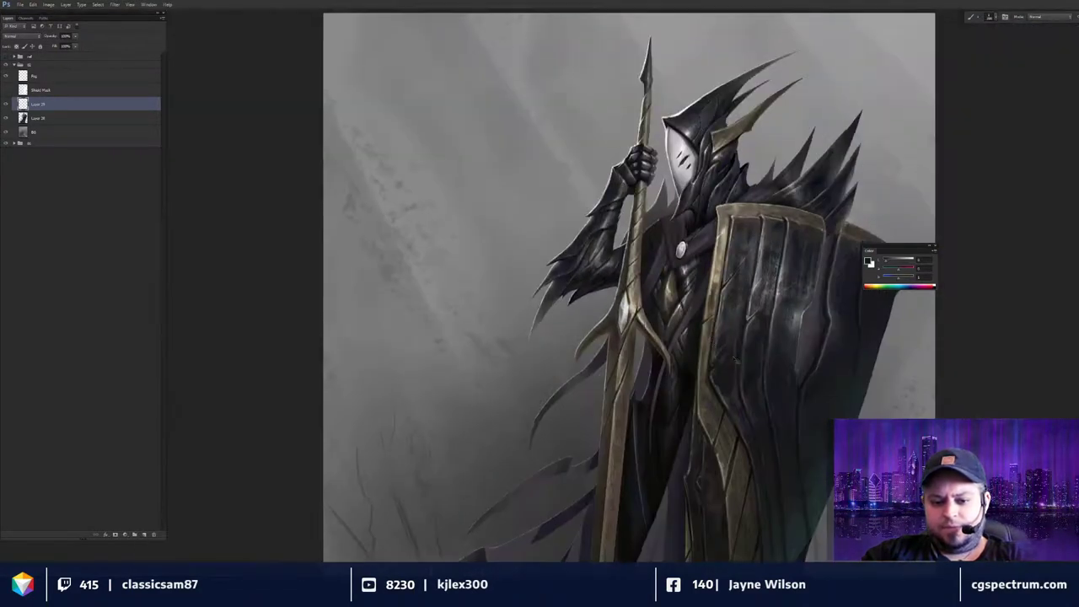
key(ctrl+minus)
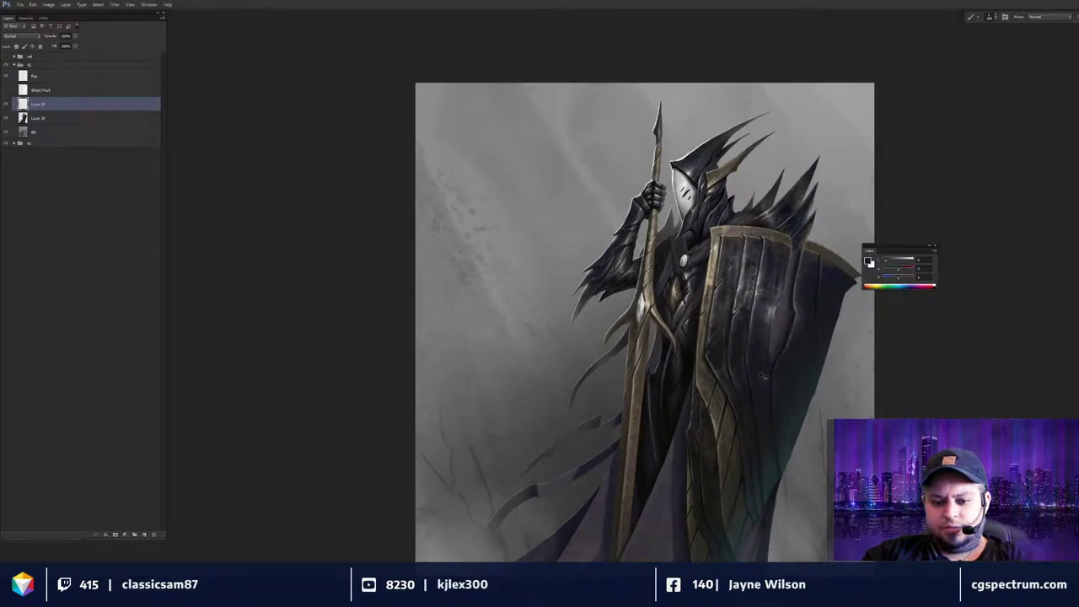
key(ctrl+plus)
key(ctrl+plus)
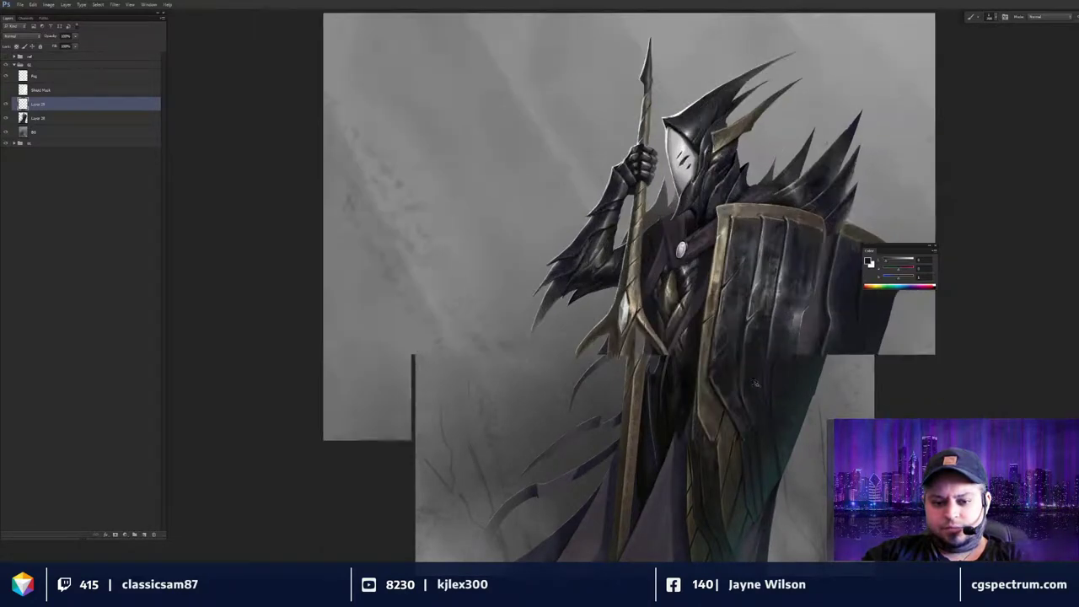
drag(552, 263, 615, 269)
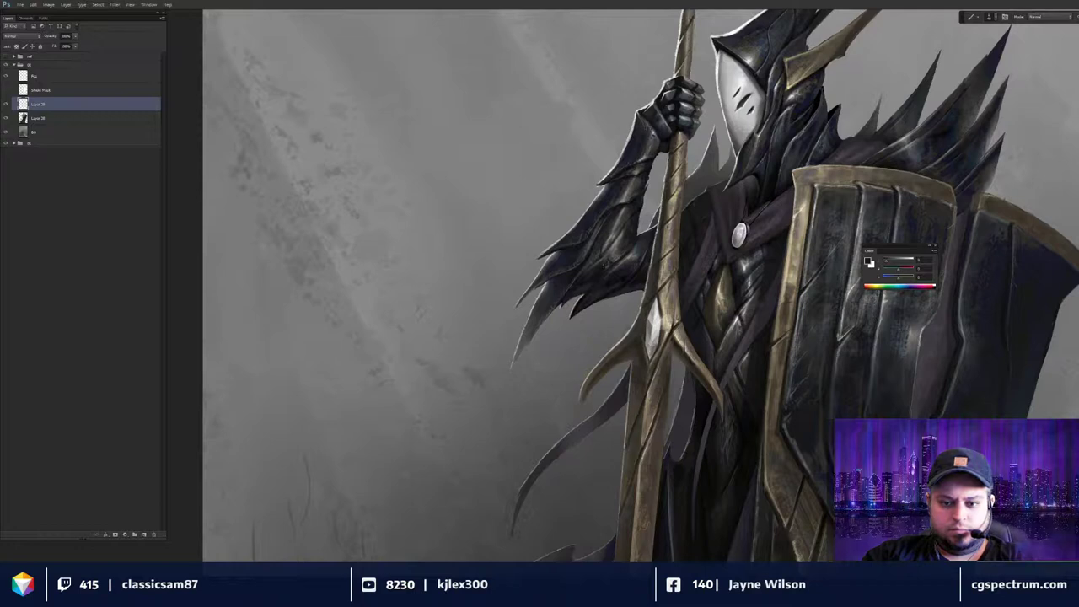
drag(674, 253, 634, 299)
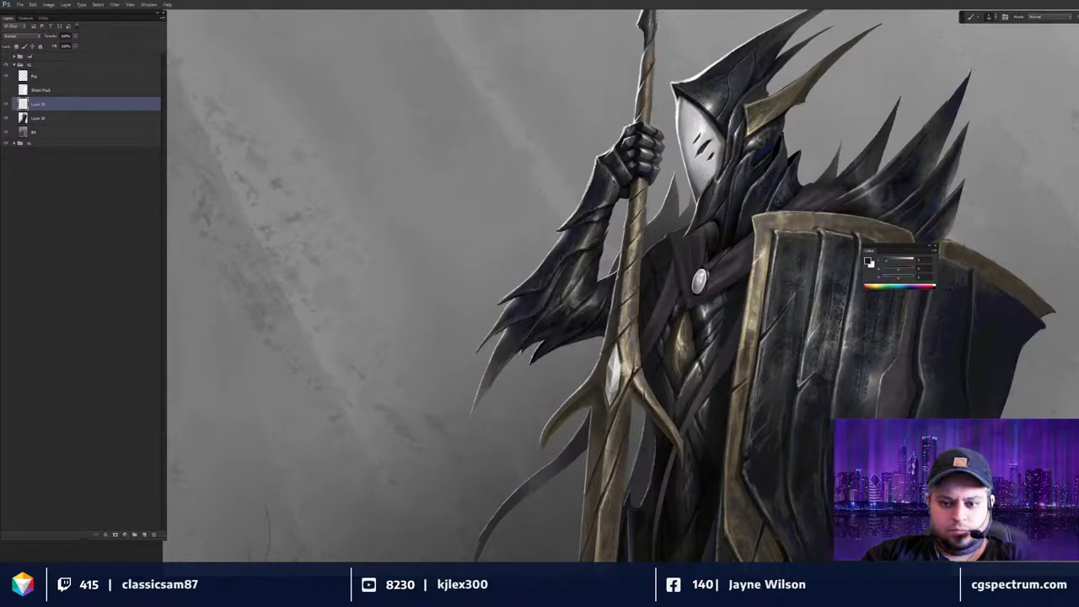
drag(762, 206, 757, 207)
drag(690, 340, 705, 232)
alt+click(620, 290)
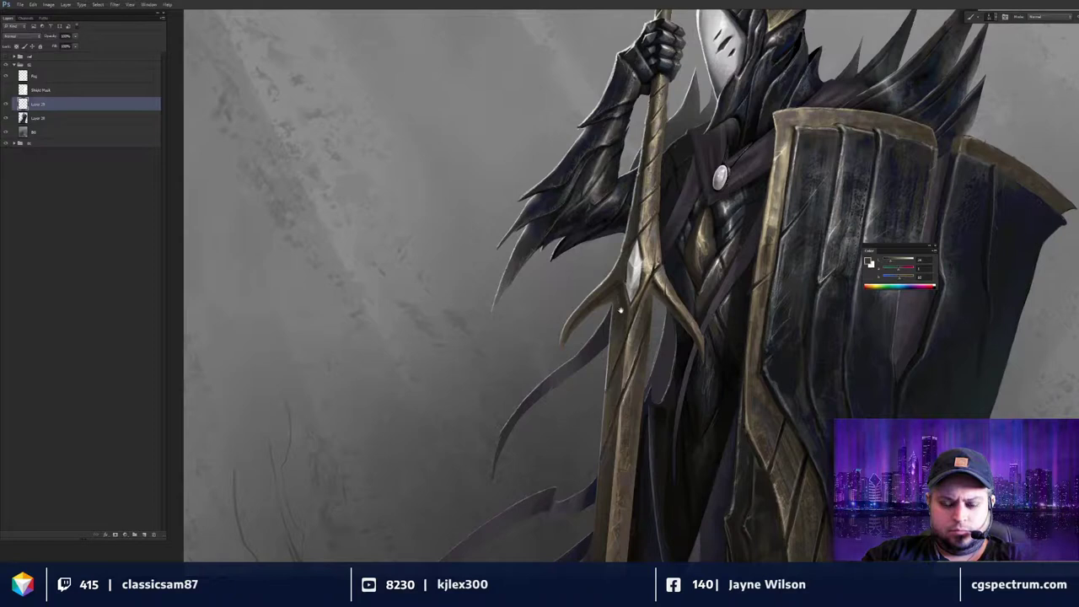
drag(620, 311, 627, 306)
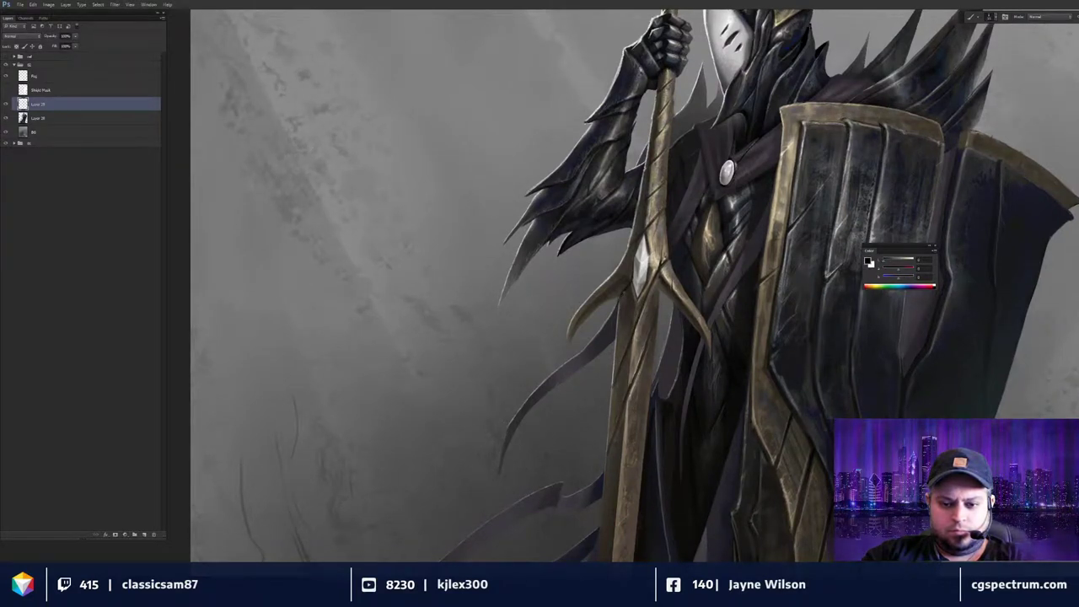
key(ctrl+0)
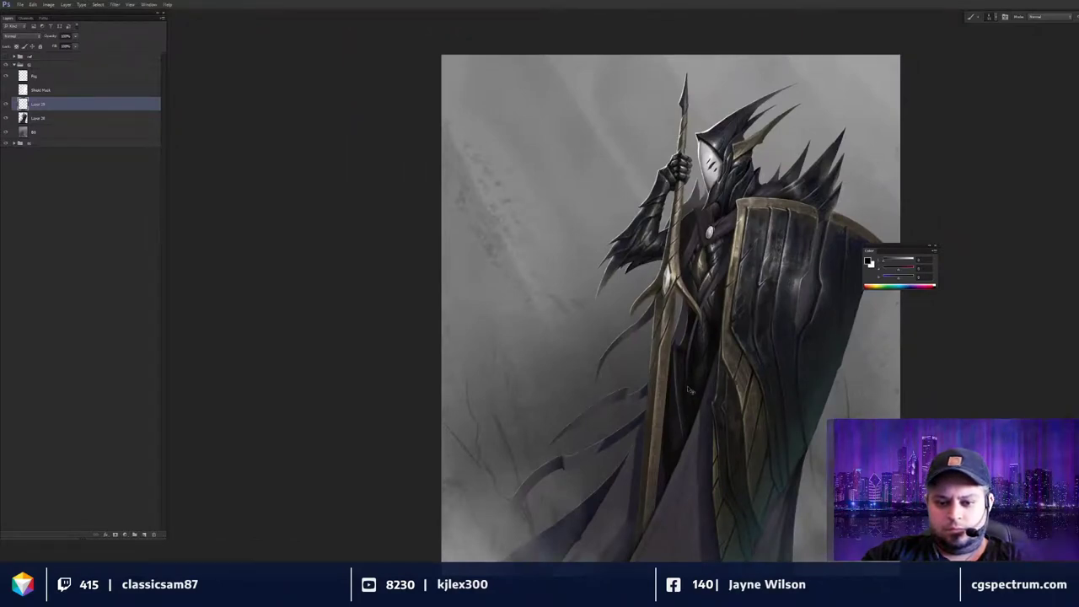
drag(681, 412, 681, 308)
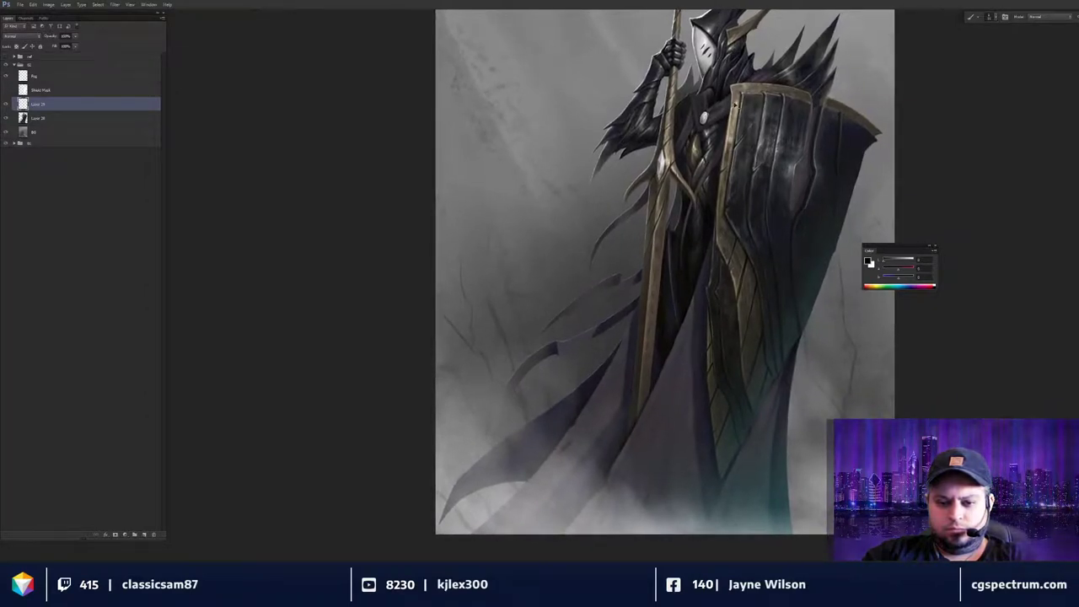
scroll(690, 303, up, 2)
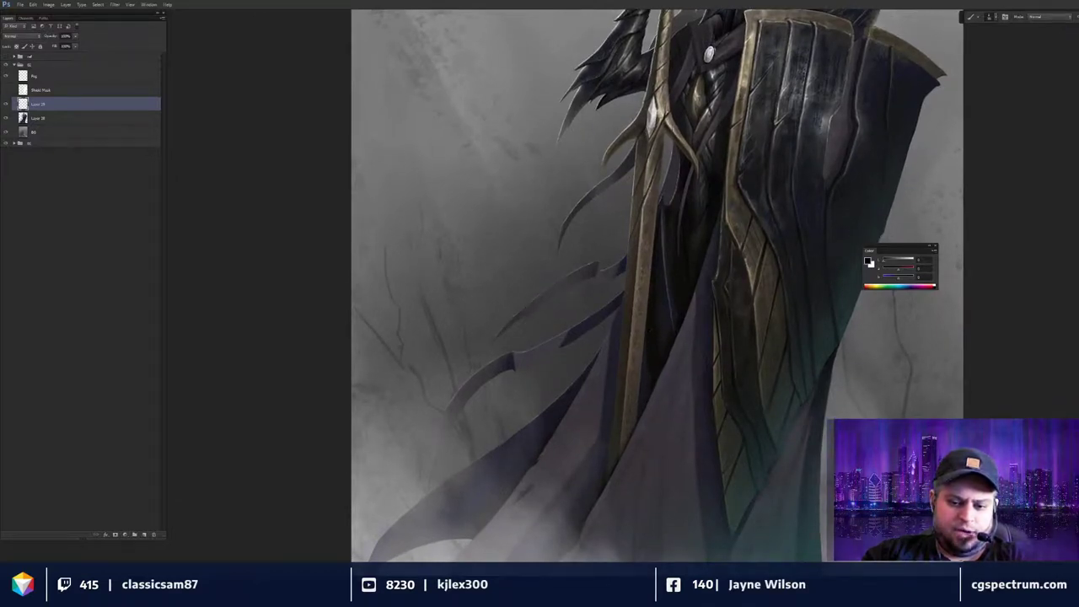
Try out a thin light stroke on the dark robe beside the lower spear shaft, undoing each attempt.
scroll(691, 303, down, 1)
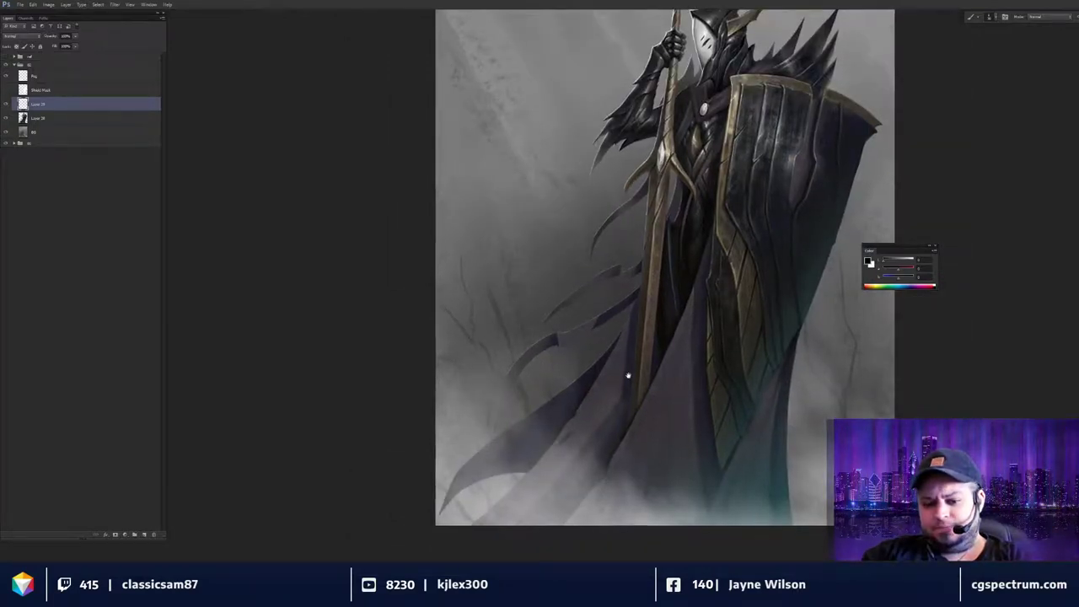
drag(629, 376, 628, 375)
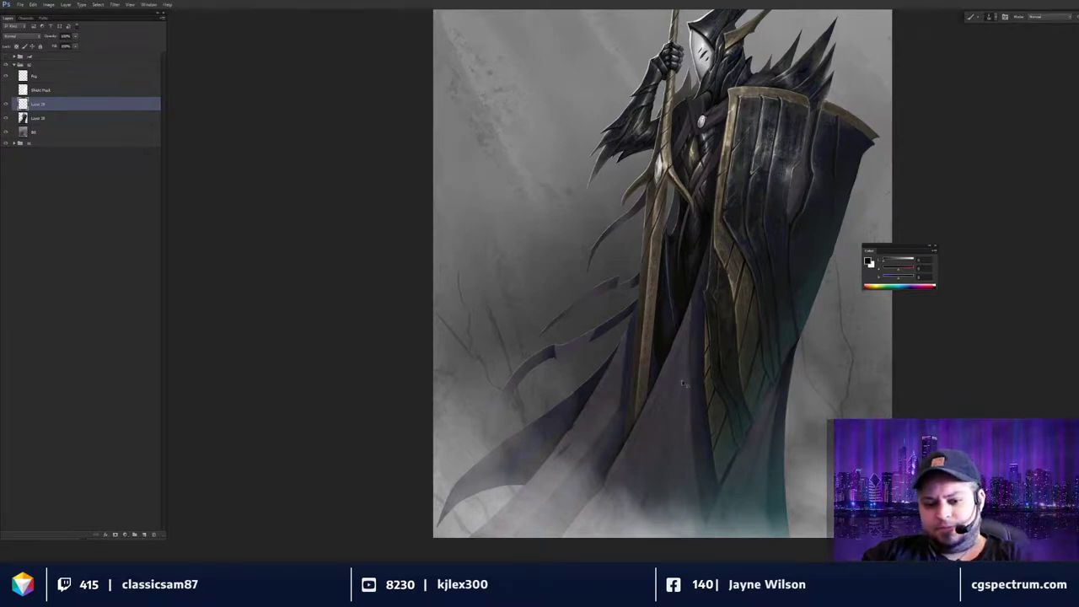
scroll(683, 383, up, 5)
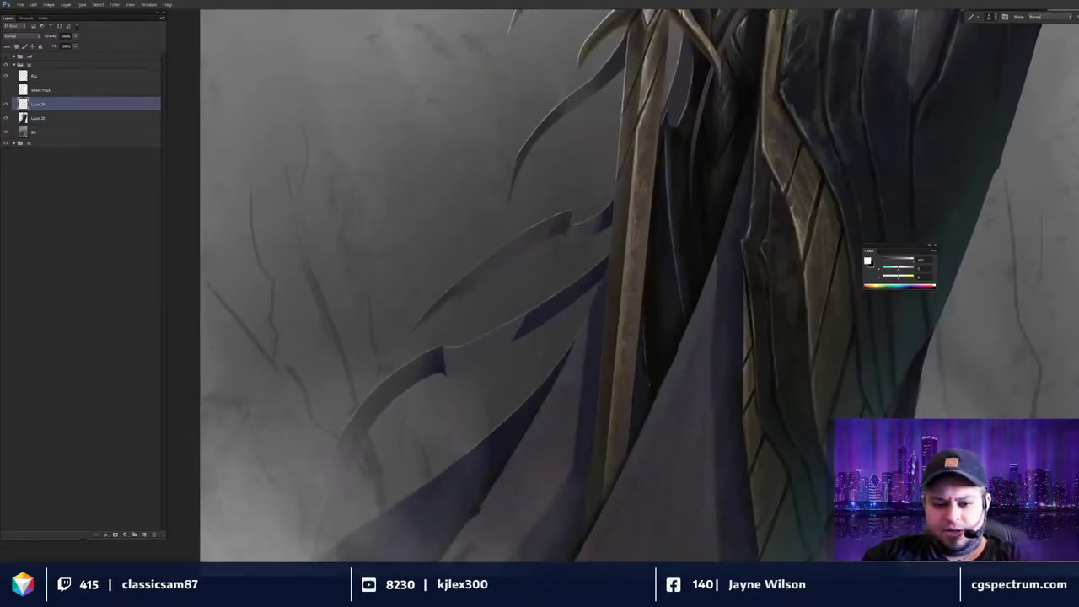
key(ctrl+z)
drag(645, 294, 655, 405)
key(ctrl+z)
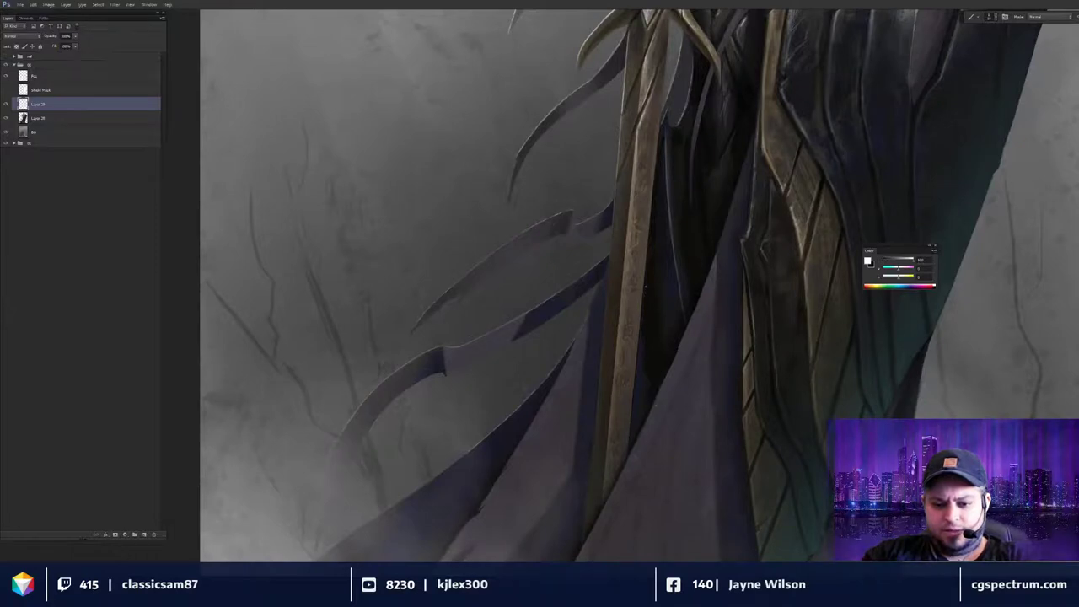
drag(644, 293, 655, 406)
key(ctrl+z)
key(ctrl+minus)
scroll(686, 408, up, 3)
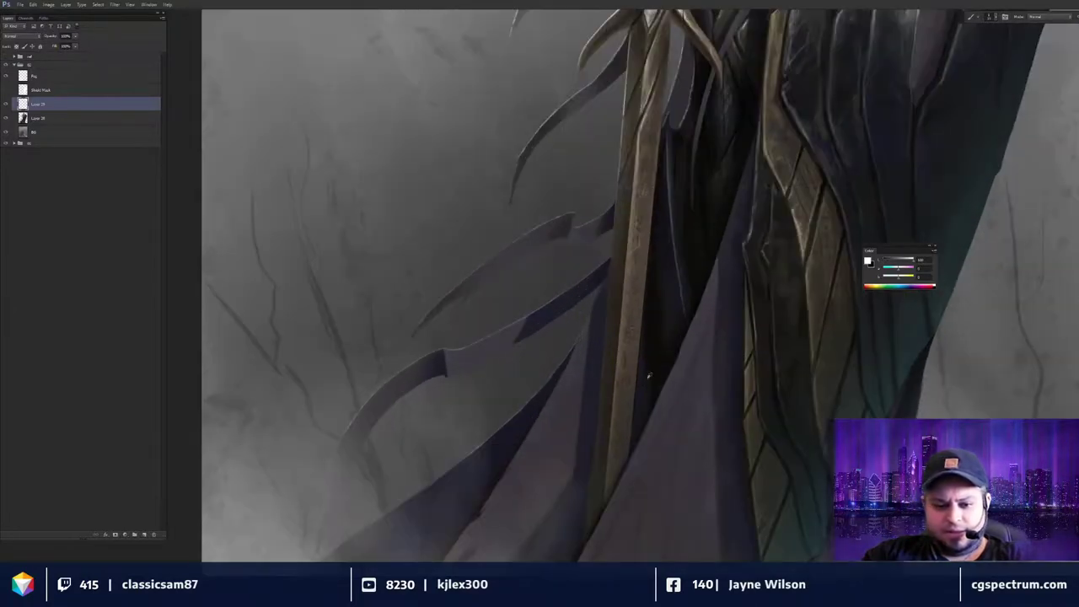
key(x)
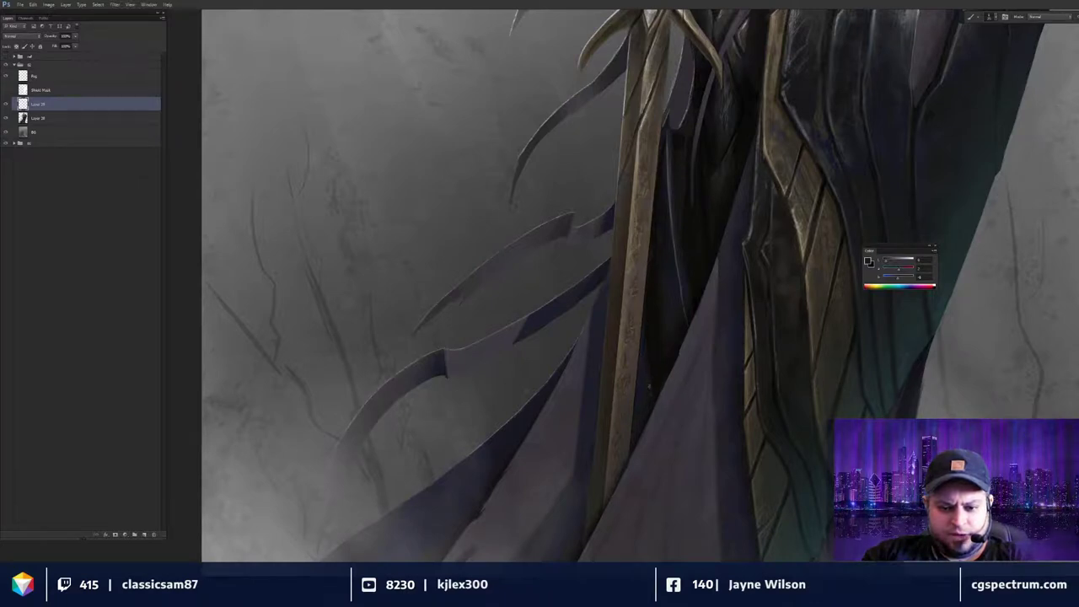
Examine the lower robe in the full figure, and the helmet, shoulder spikes and upper shield rim up close.
scroll(694, 344, down, 2)
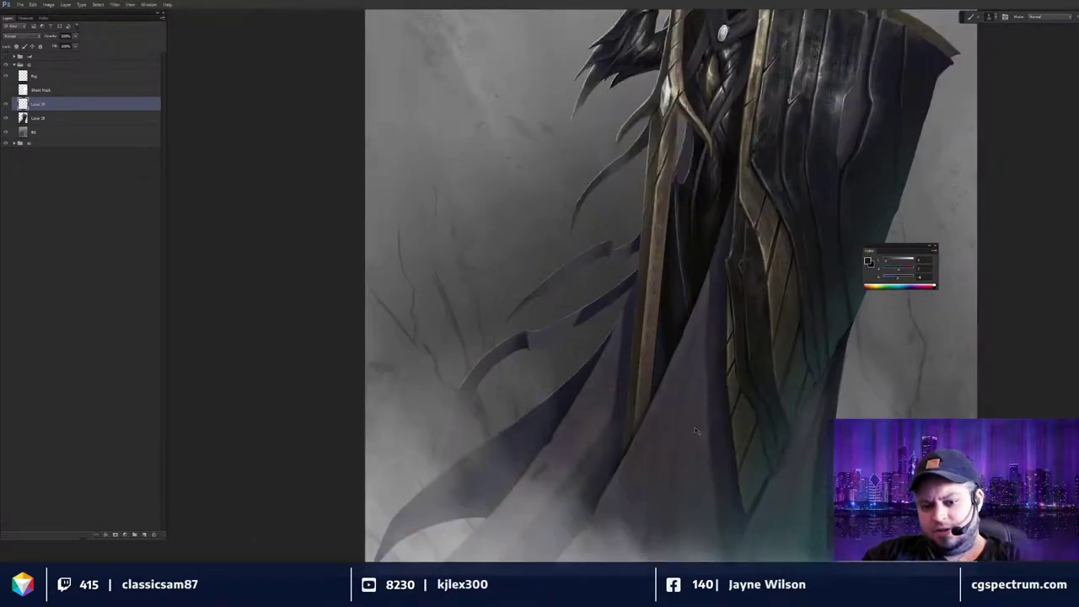
scroll(695, 344, up, 2)
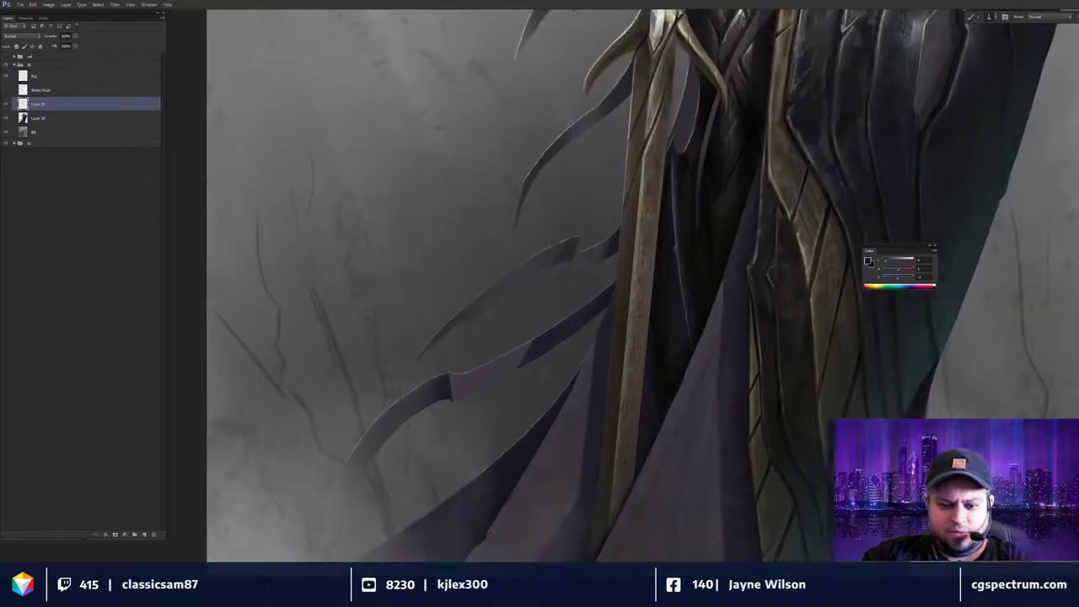
scroll(713, 363, down, 3)
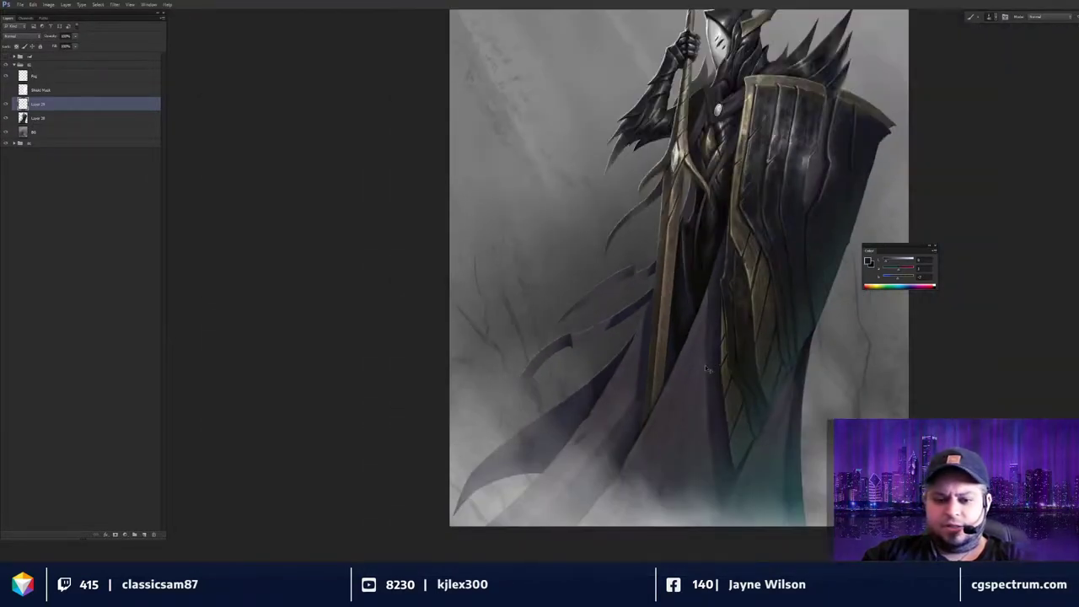
scroll(708, 312, up, 1)
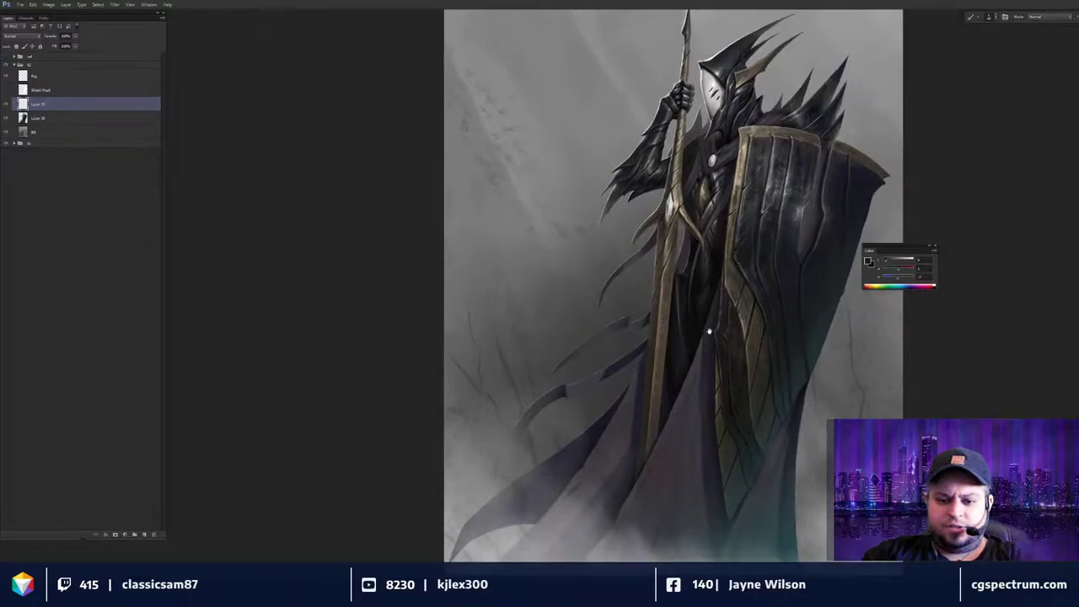
scroll(709, 331, up, 3)
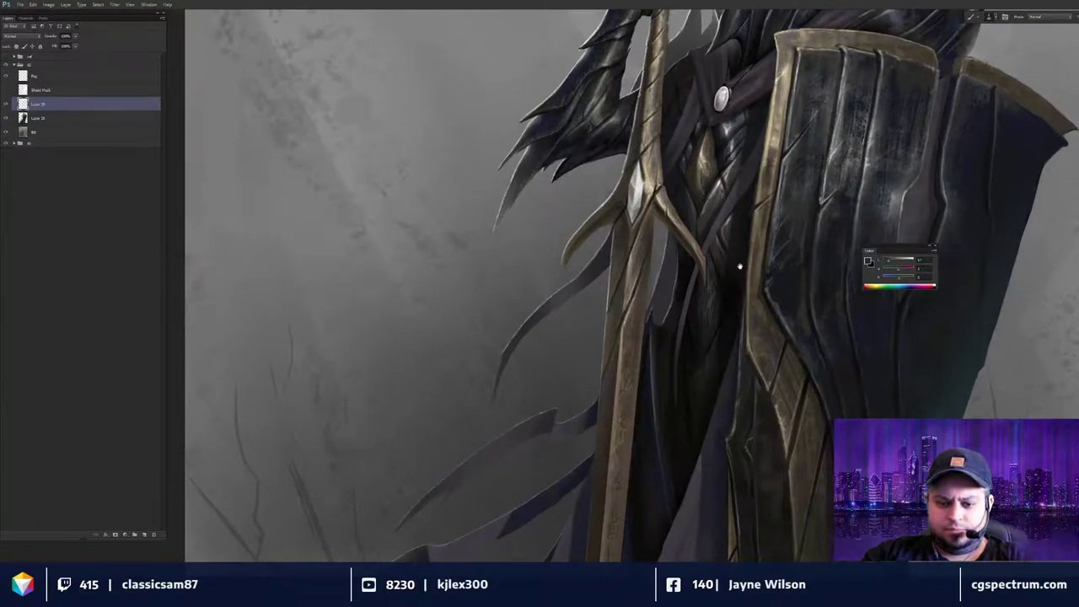
mouse_move(740, 267)
mouse_down()
mouse_move(699, 353)
mouse_move(637, 402)
mouse_move(565, 519)
mouse_up()
key(d)
key(x)
key(ctrl+plus)
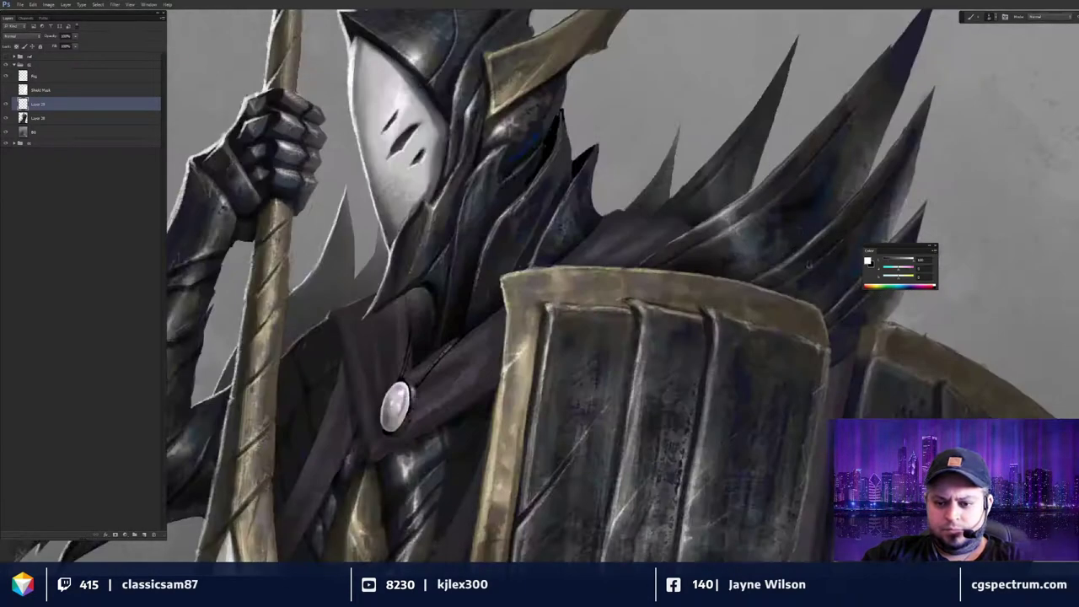
drag(825, 249, 766, 316)
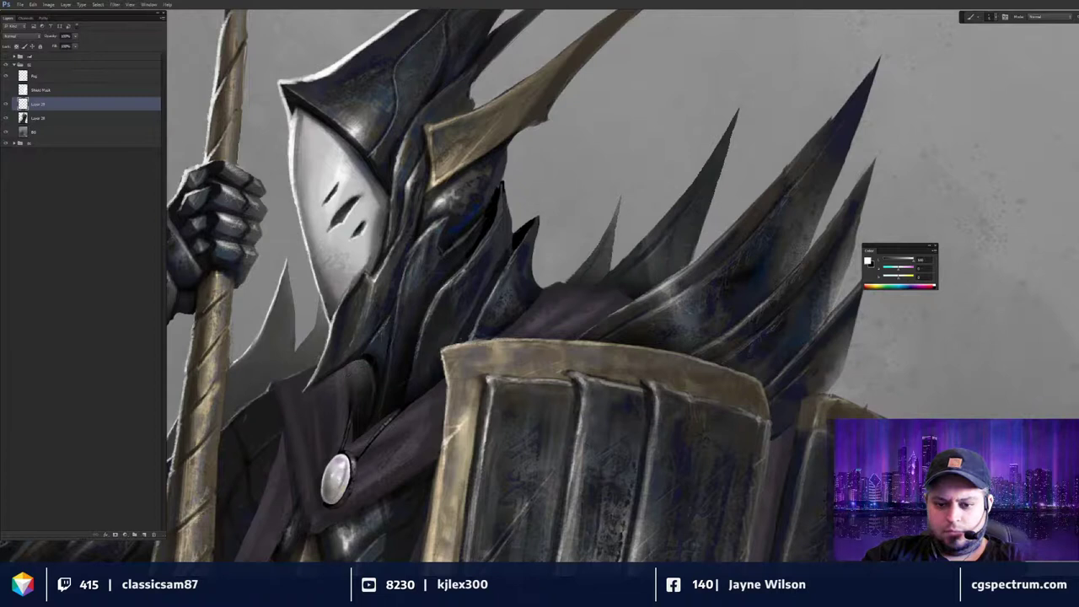
drag(767, 333, 723, 297)
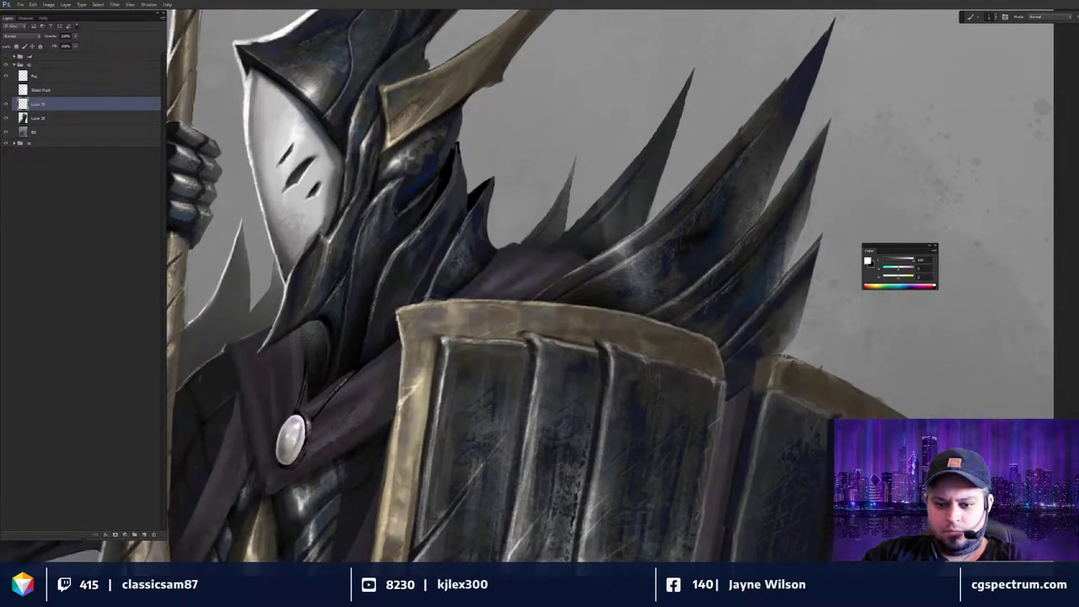
Sample the light tan of the shield's gold rim as the painting colour, and restore the default black and white colours.
key(ctrl+minus)
drag(540, 375, 658, 369)
key(ctrl+plus)
alt+click(657, 370)
alt+click(652, 376)
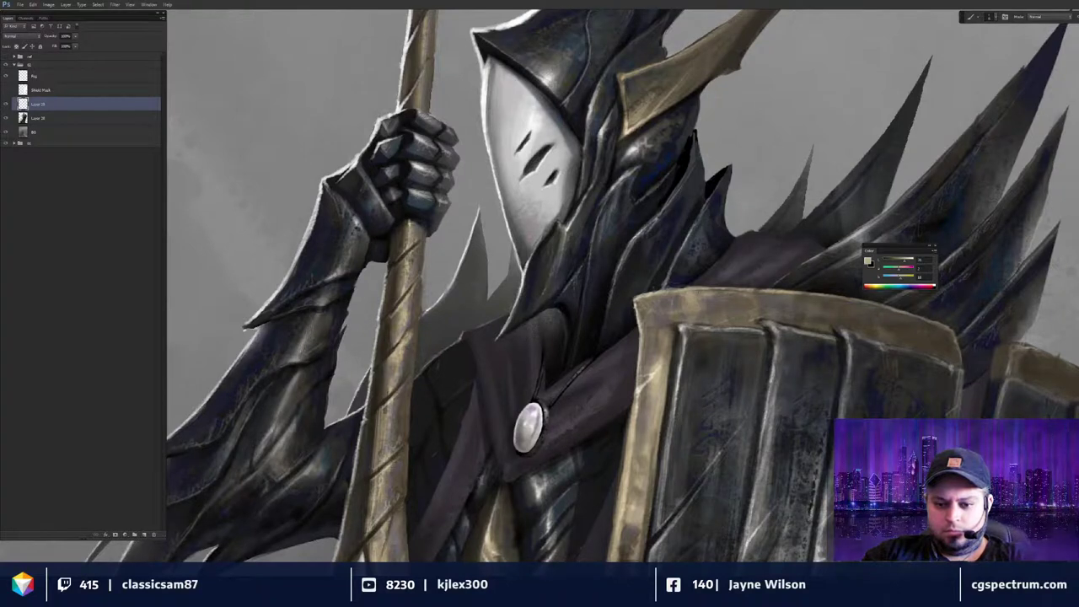
drag(673, 263, 745, 278)
key(d)
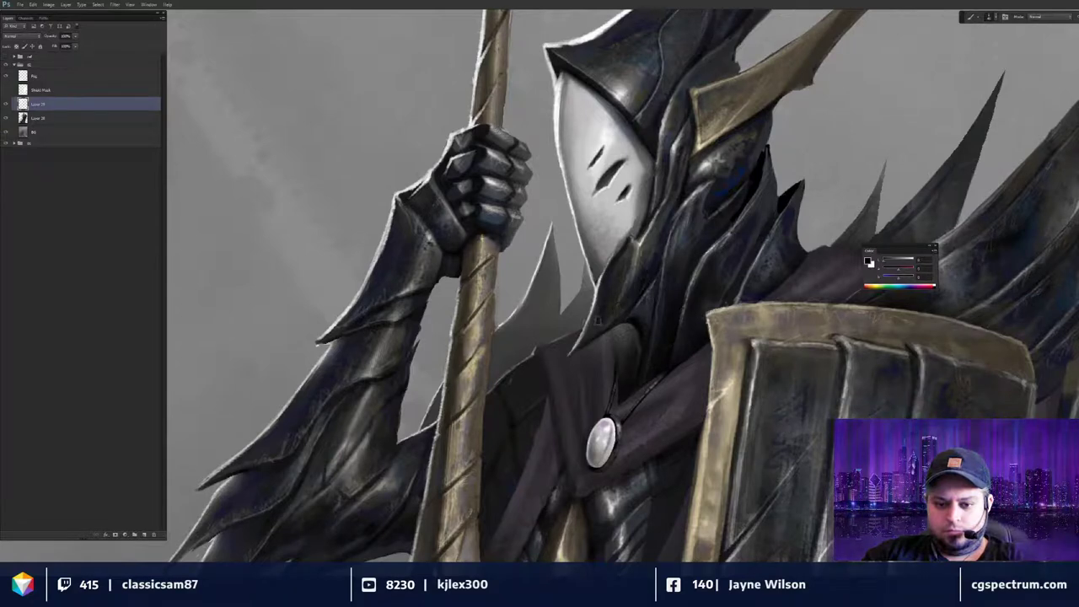
Review the whole figure from medium zoom down to thumbnail size to judge its overall values and silhouette.
key(ctrl+minus)
key(ctrl+minus)
key(ctrl+minus)
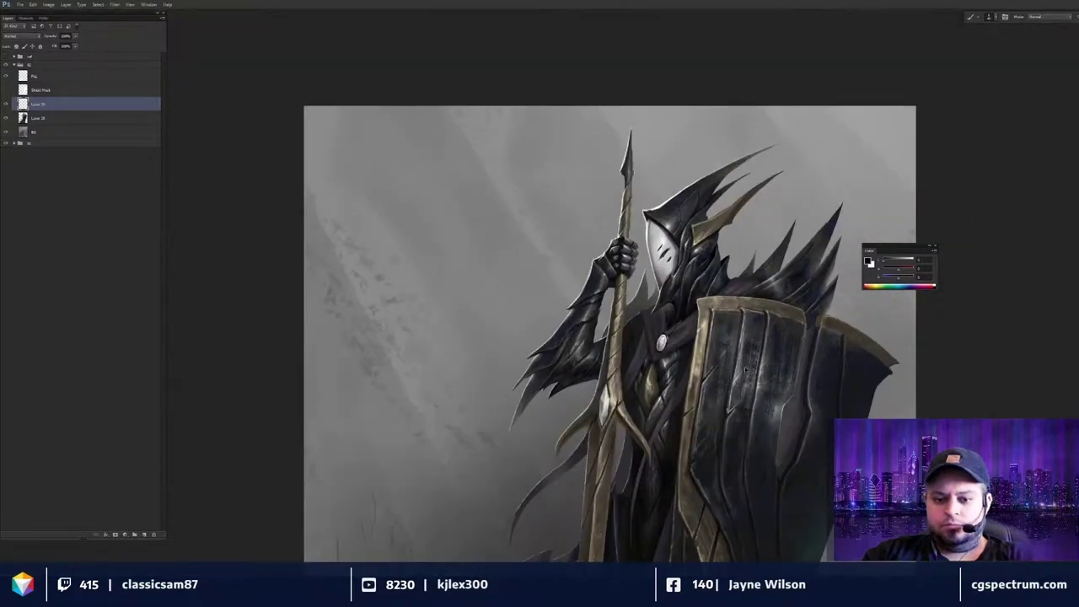
key(ctrl+minus)
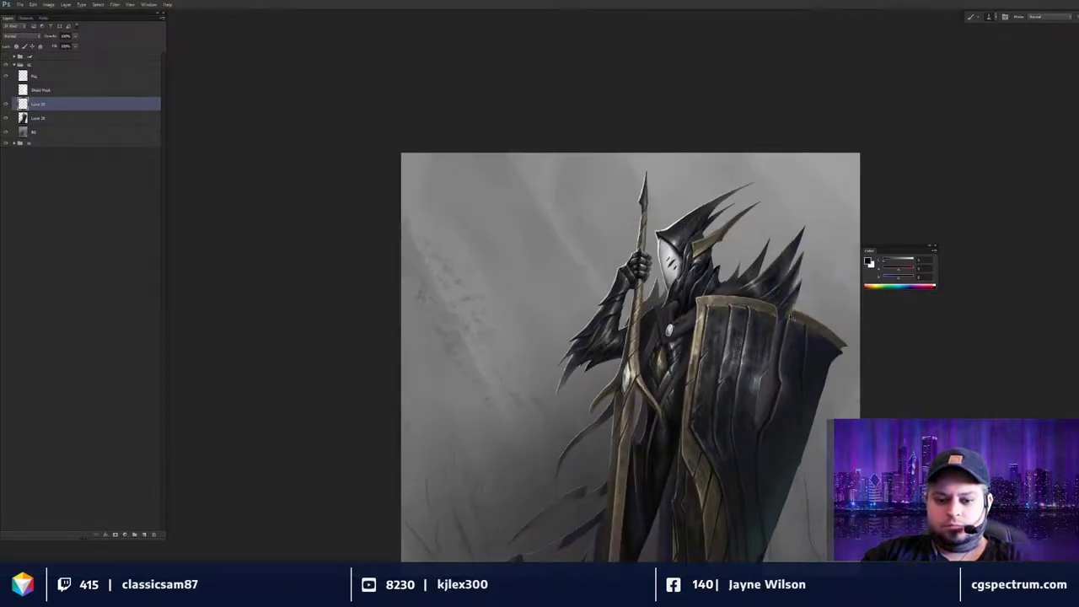
drag(788, 396, 744, 231)
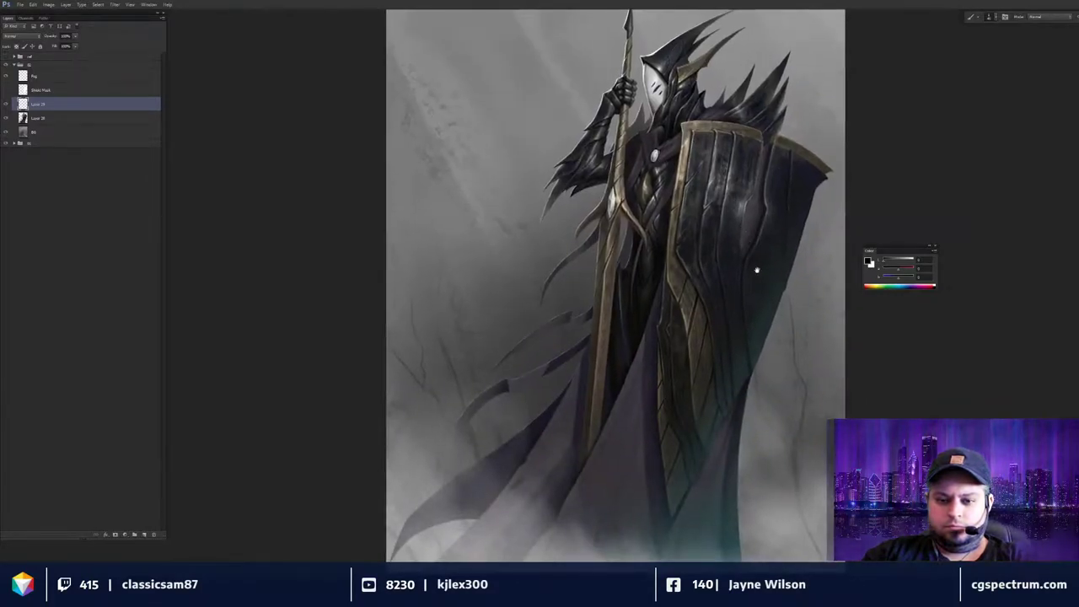
drag(754, 249, 749, 295)
scroll(702, 217, up, 1)
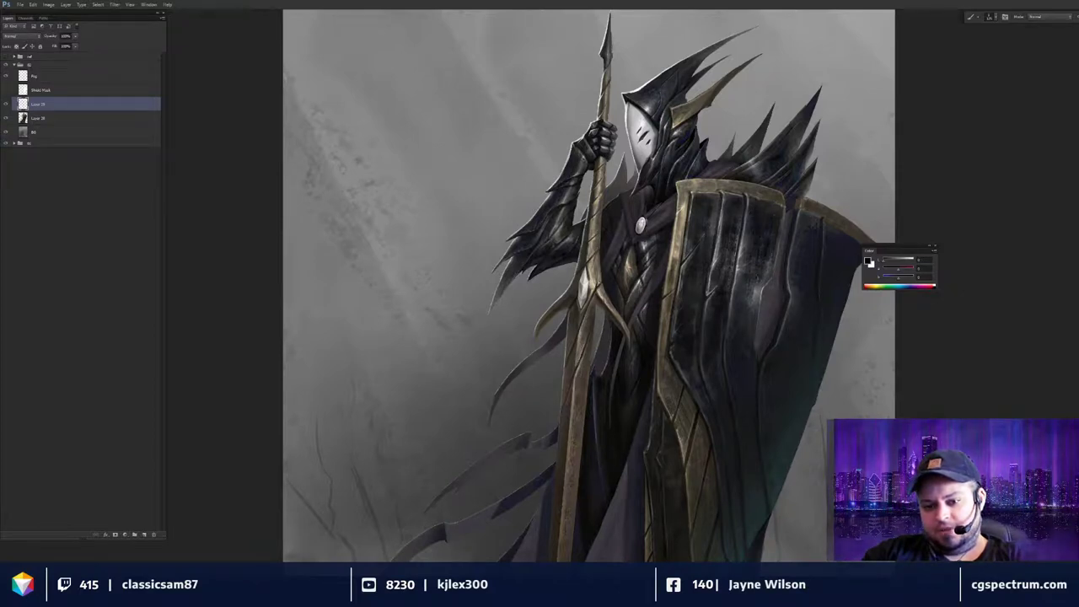
scroll(748, 355, down, 2)
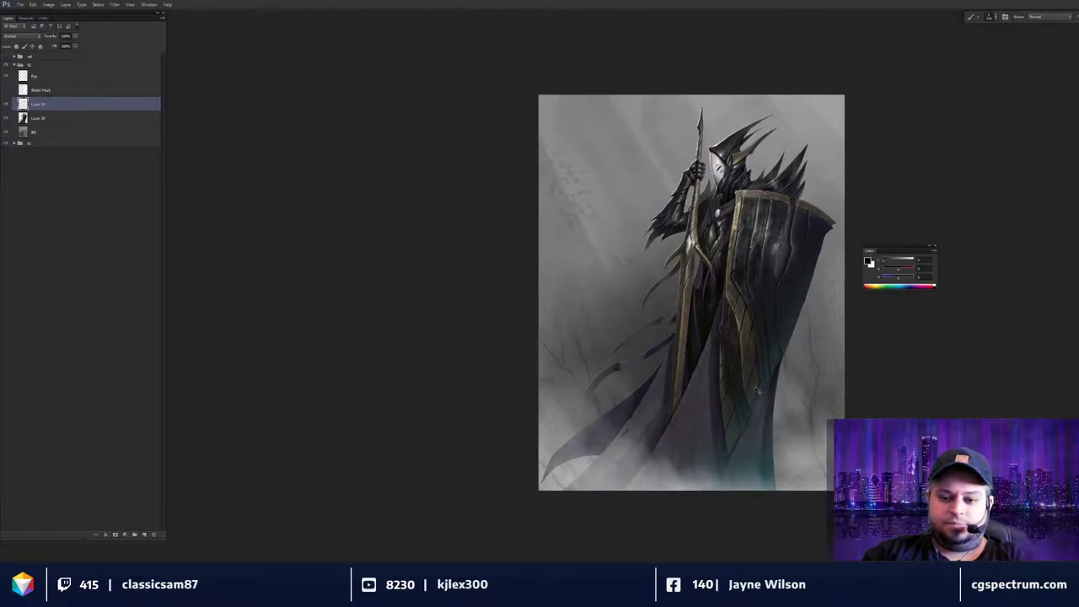
scroll(756, 390, down, 2)
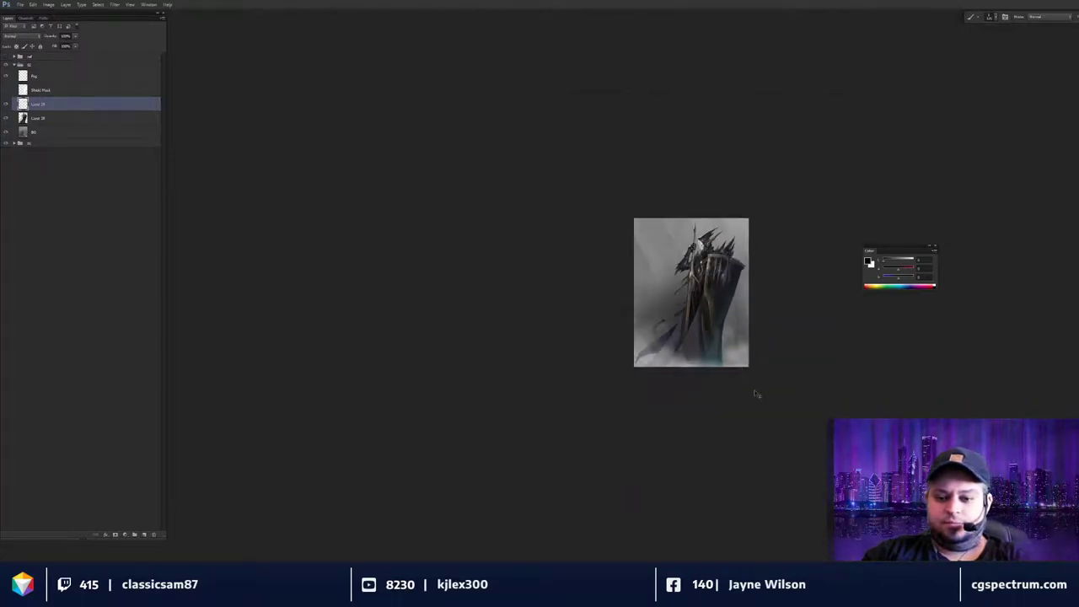
scroll(756, 394, up, 2)
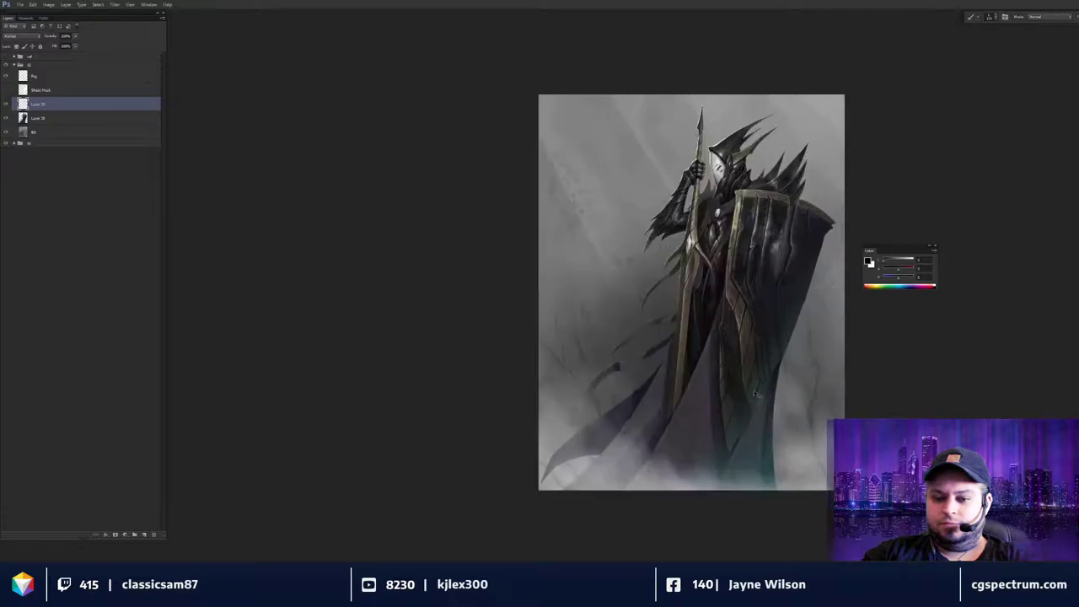
scroll(756, 394, up, 2)
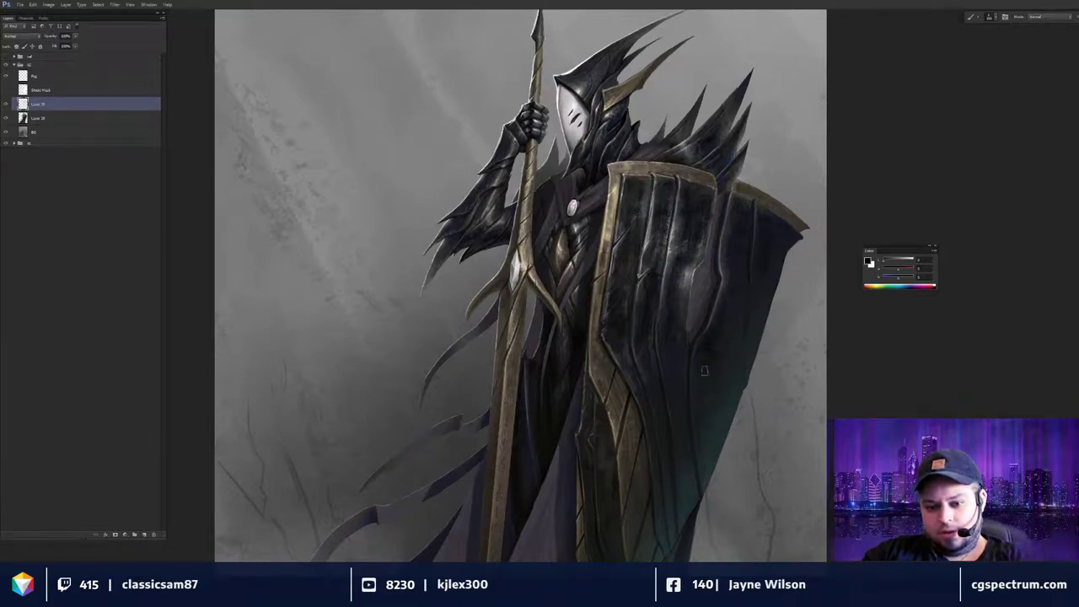
scroll(724, 385, down, 5)
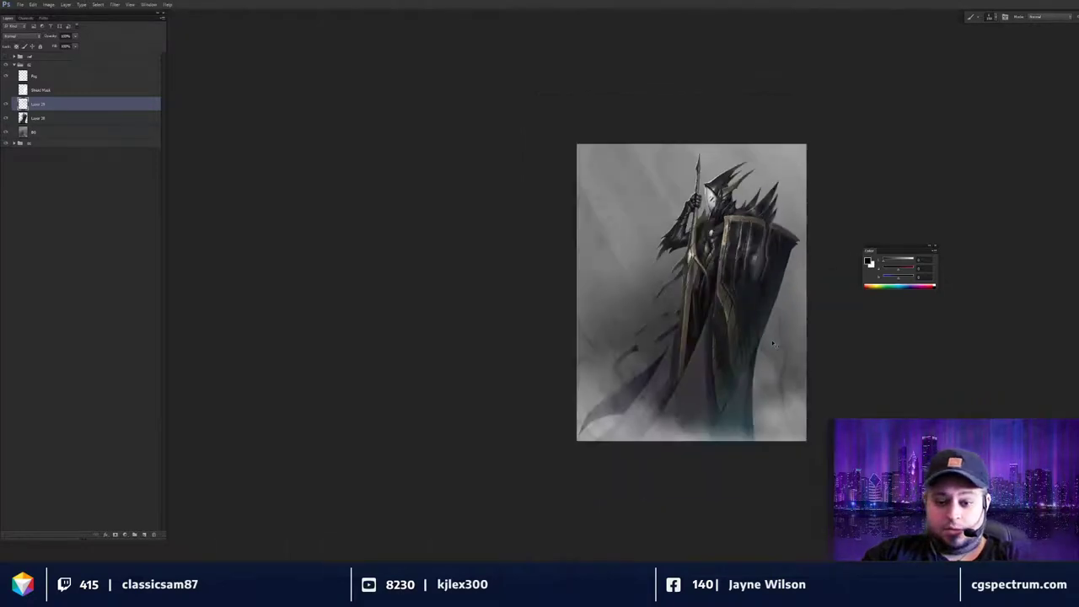
scroll(774, 363, up, 5)
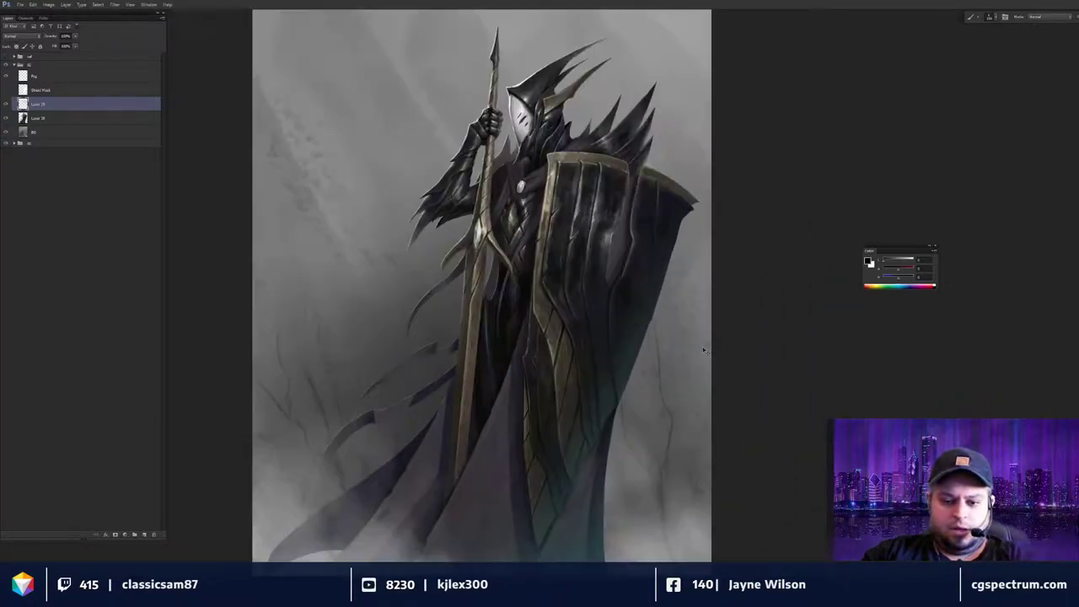
Examine the shield, lower cloak, spear arm and helmet, comparing closer views with the full figure.
scroll(624, 293, up, 2)
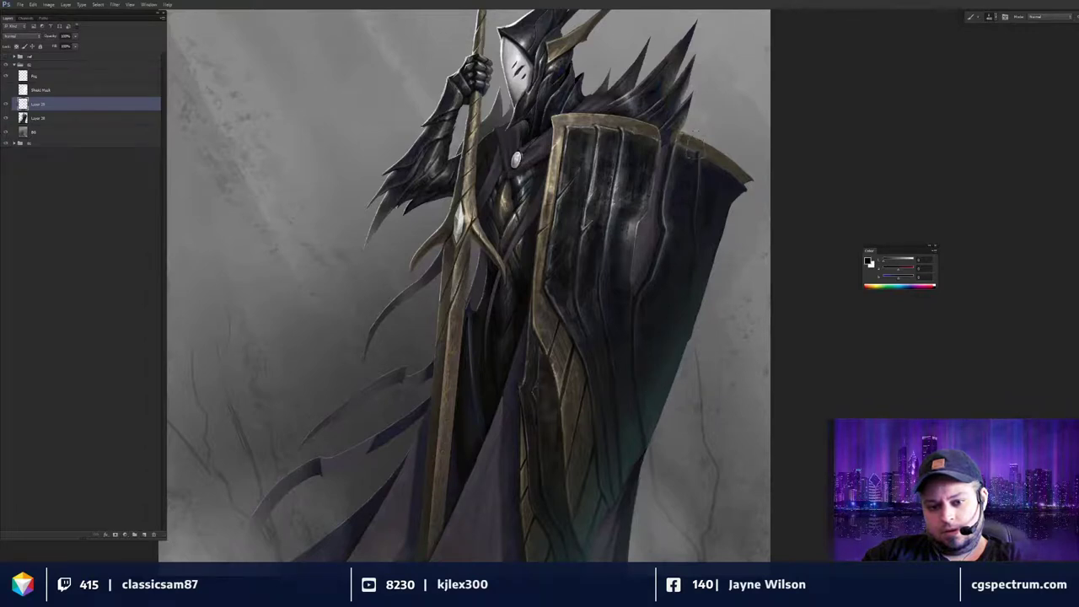
scroll(685, 257, down, 2)
drag(726, 350, 781, 336)
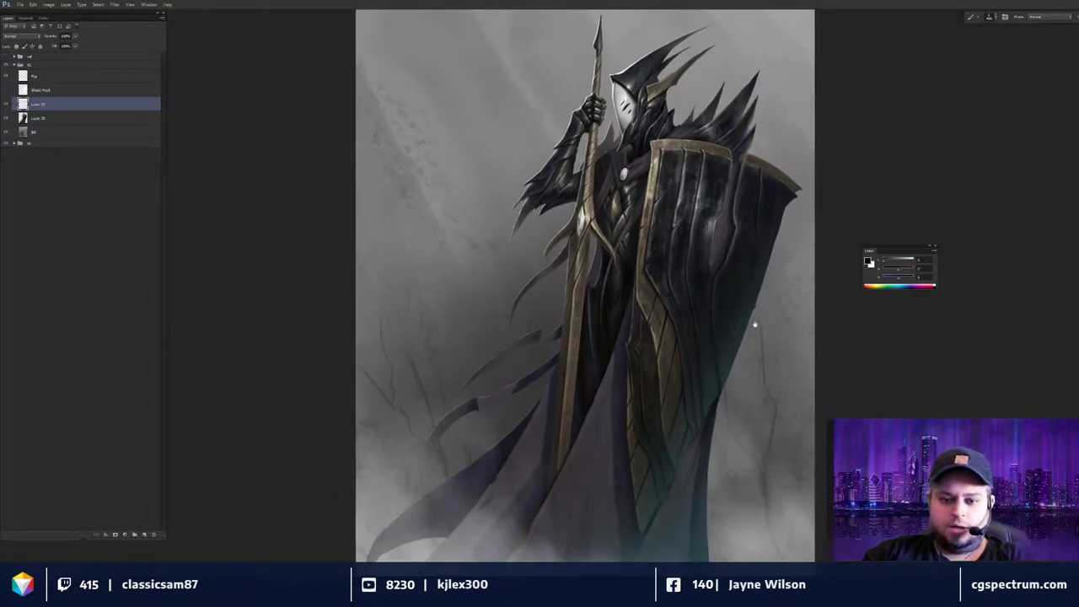
scroll(751, 341, down, 1)
mouse_move(749, 351)
mouse_down()
mouse_move(711, 354)
mouse_move(662, 308)
mouse_up()
scroll(680, 355, up, 2)
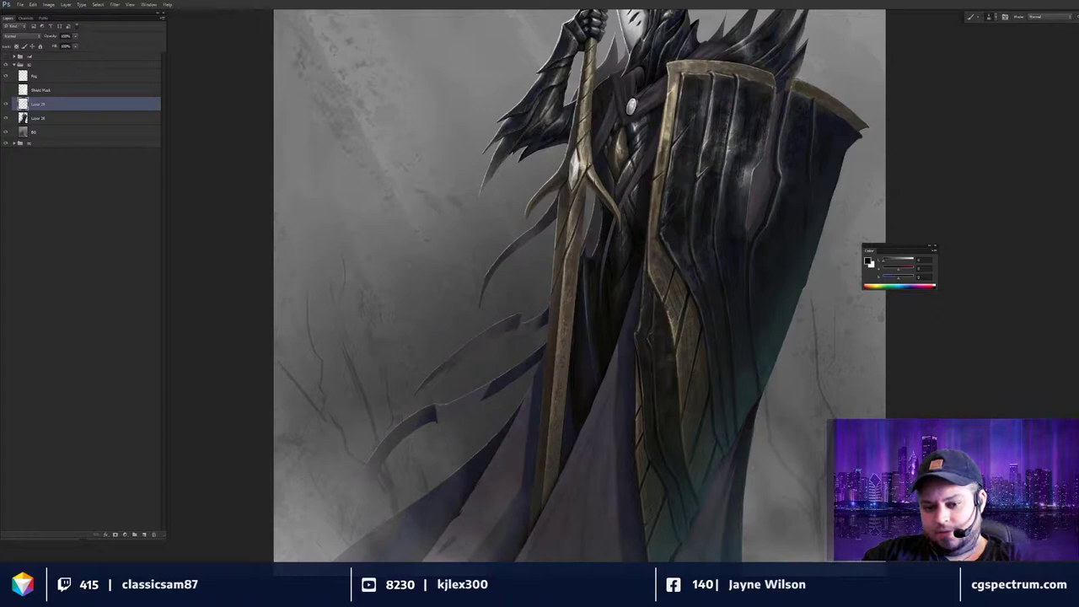
drag(692, 285, 695, 422)
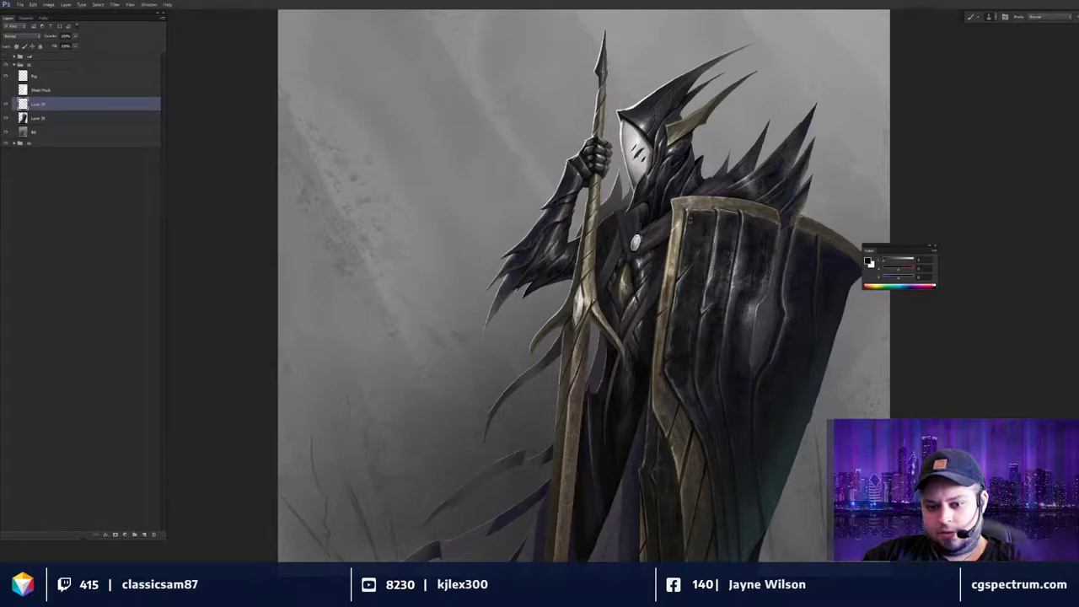
scroll(751, 299, down, 2)
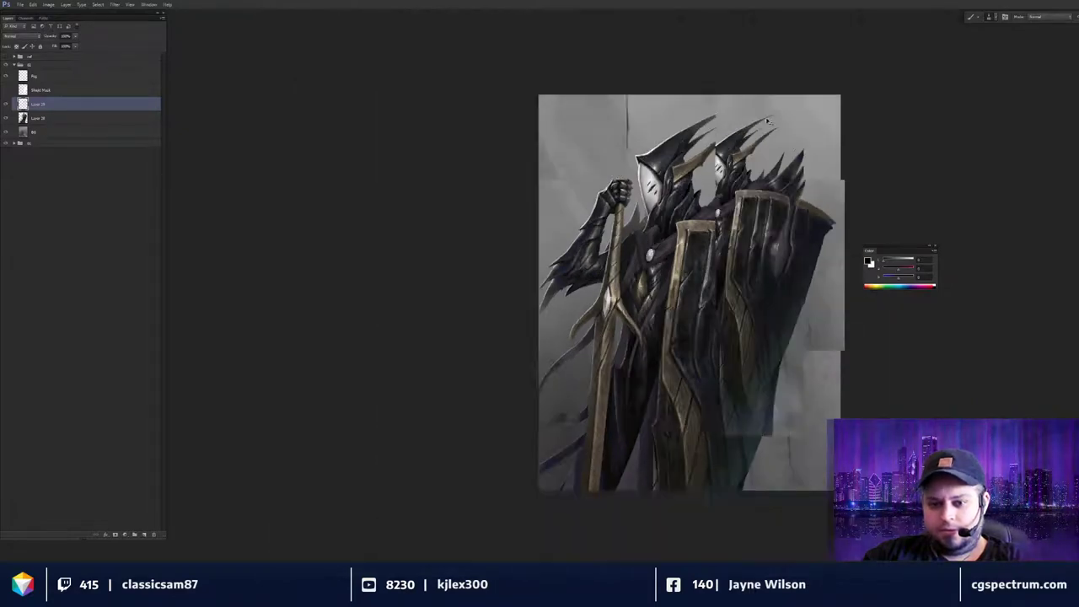
scroll(707, 278, up, 3)
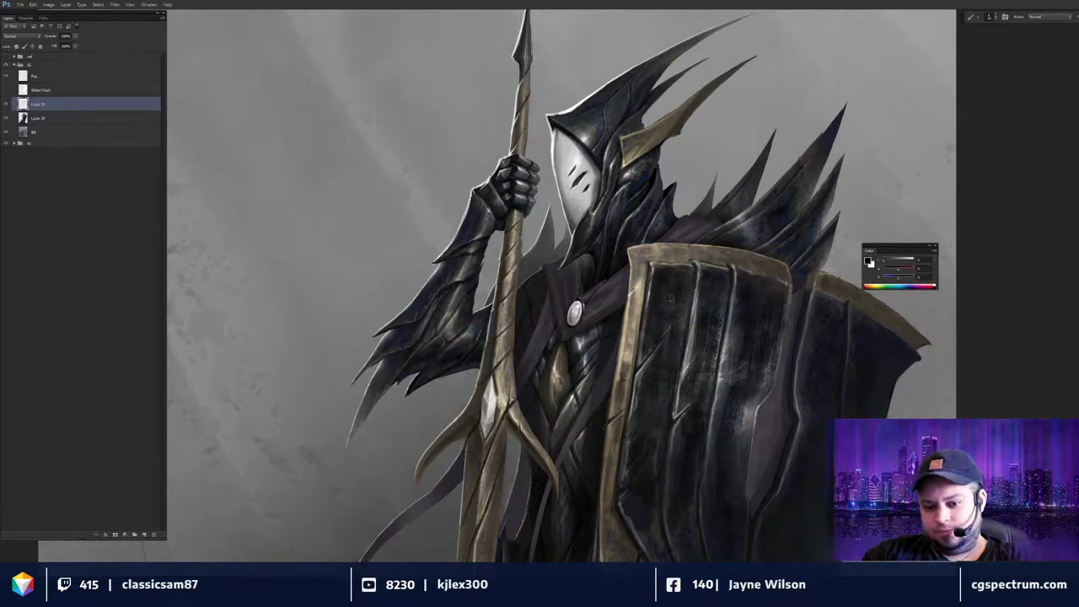
key(ctrl+minus)
key(ctrl+minus)
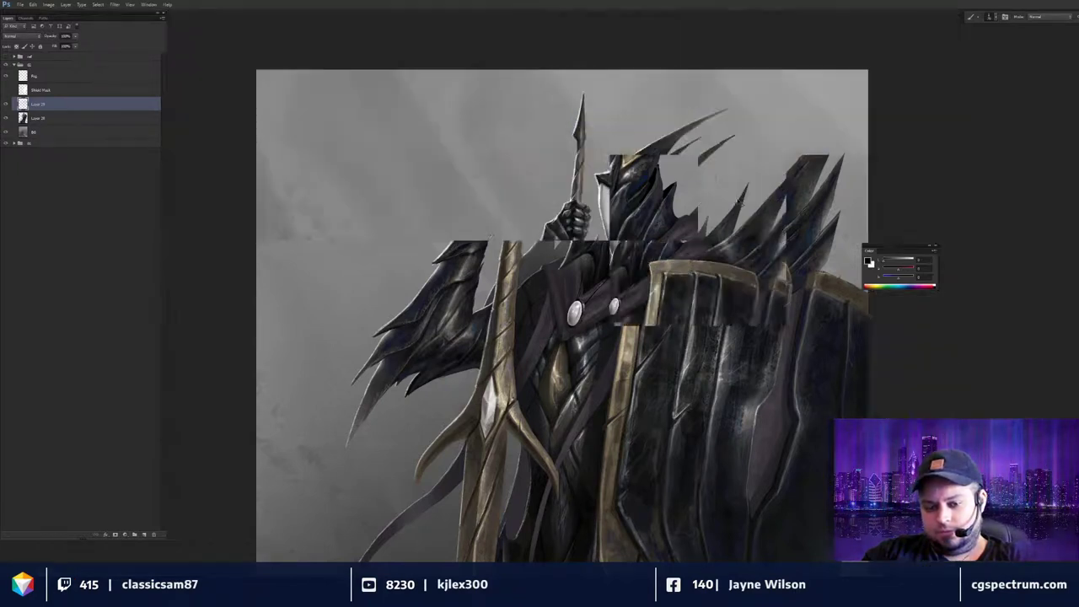
mouse_move(761, 332)
mouse_down()
mouse_move(762, 309)
mouse_move(706, 306)
mouse_up()
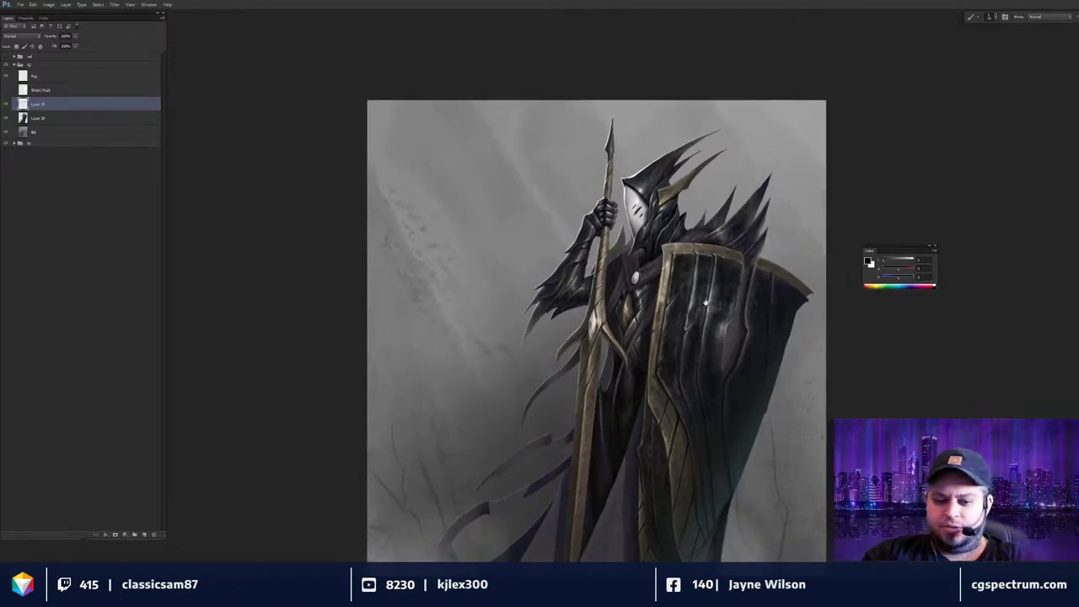
key(ctrl+plus)
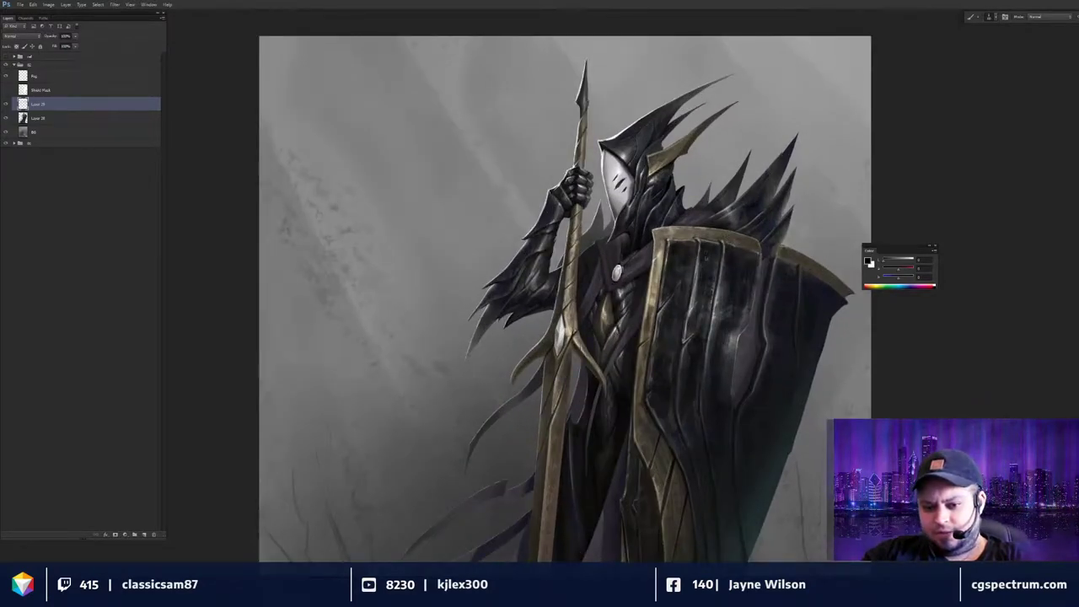
Sample the grey highlight between the ribs of the shield's front face as the painting colour.
drag(691, 340, 692, 339)
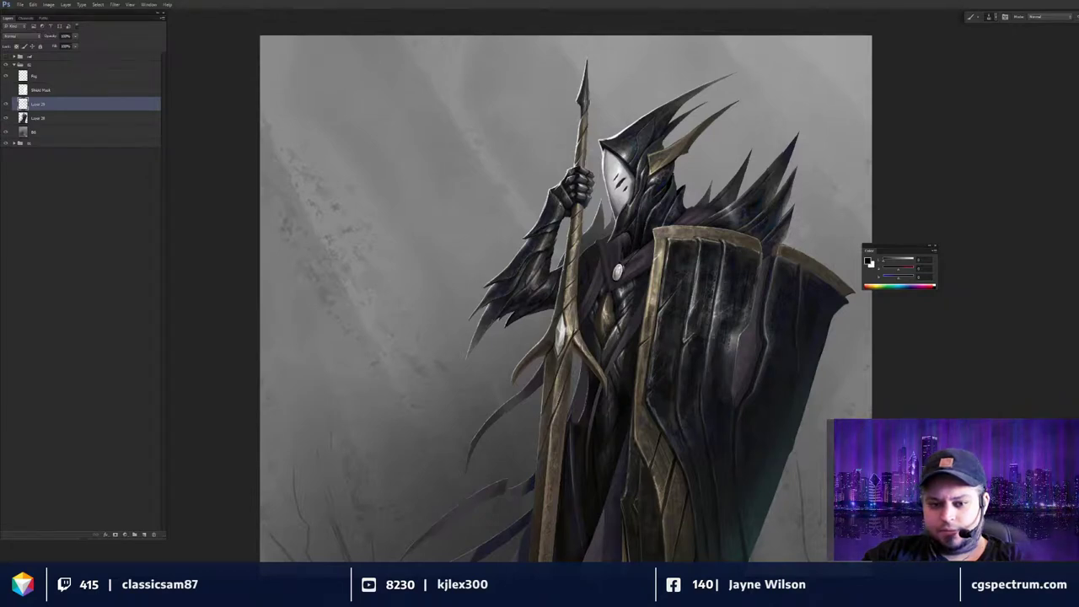
mouse_move(685, 295)
mouse_down()
mouse_move(688, 284)
mouse_move(704, 288)
mouse_up()
key(ctrl+minus)
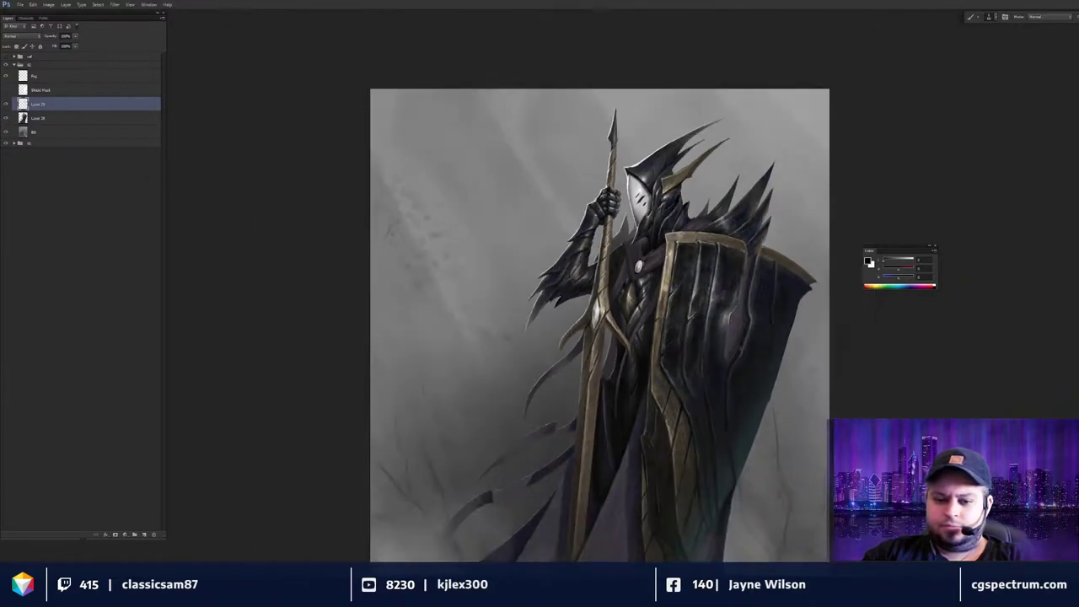
mouse_move(745, 363)
mouse_down()
mouse_move(745, 335)
mouse_move(737, 351)
mouse_up()
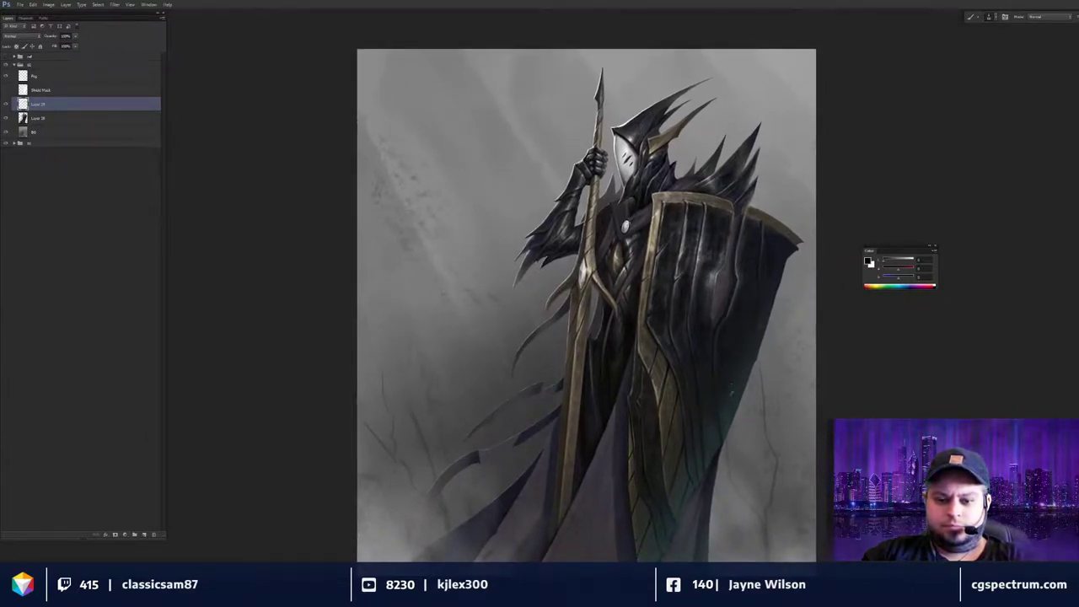
scroll(693, 295, up, 2)
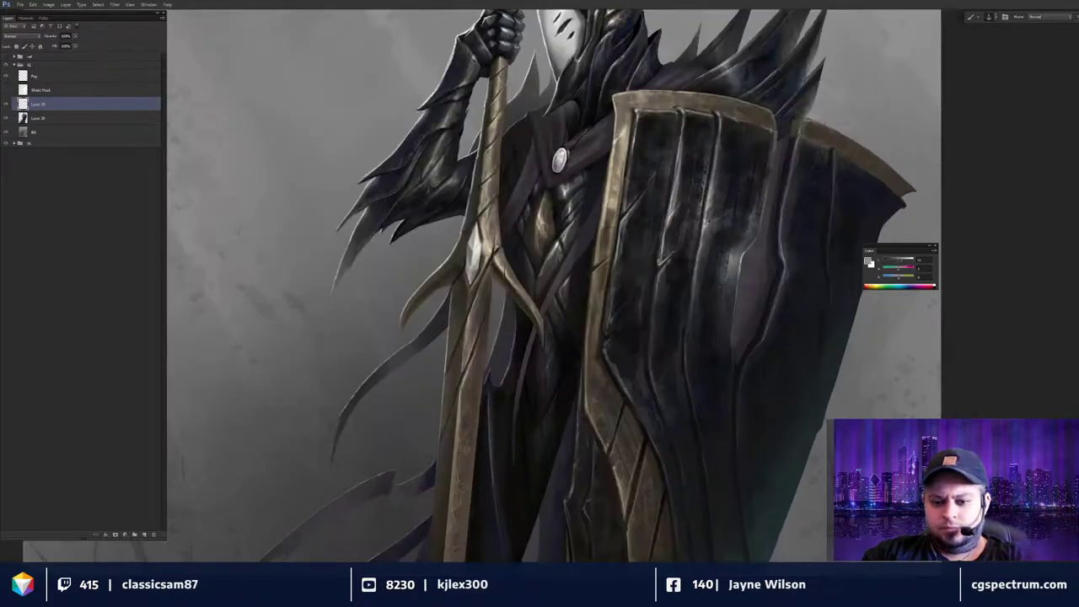
drag(708, 221, 715, 244)
alt+click(714, 246)
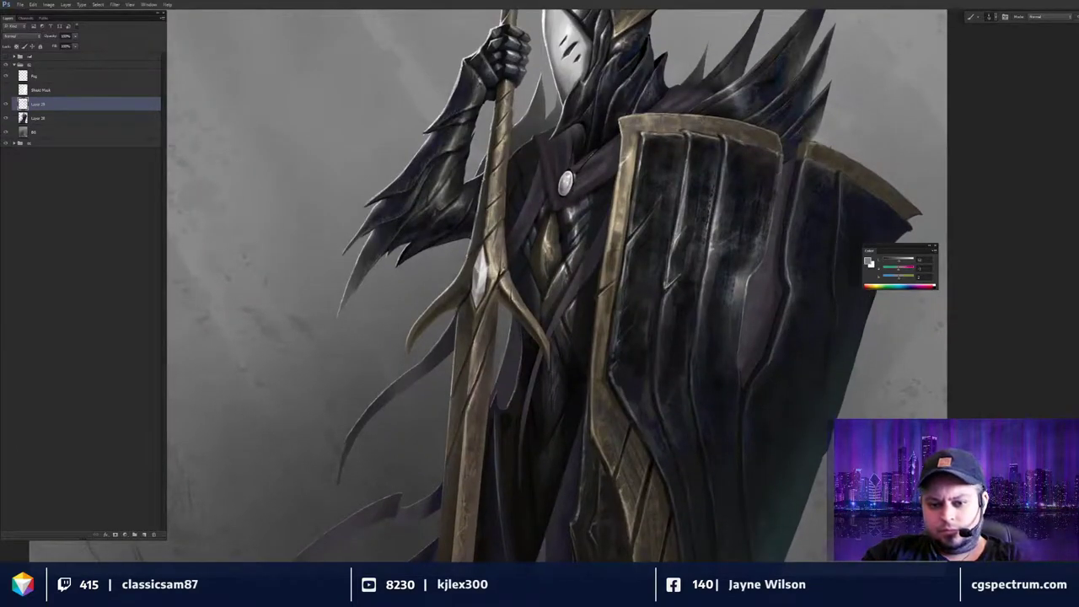
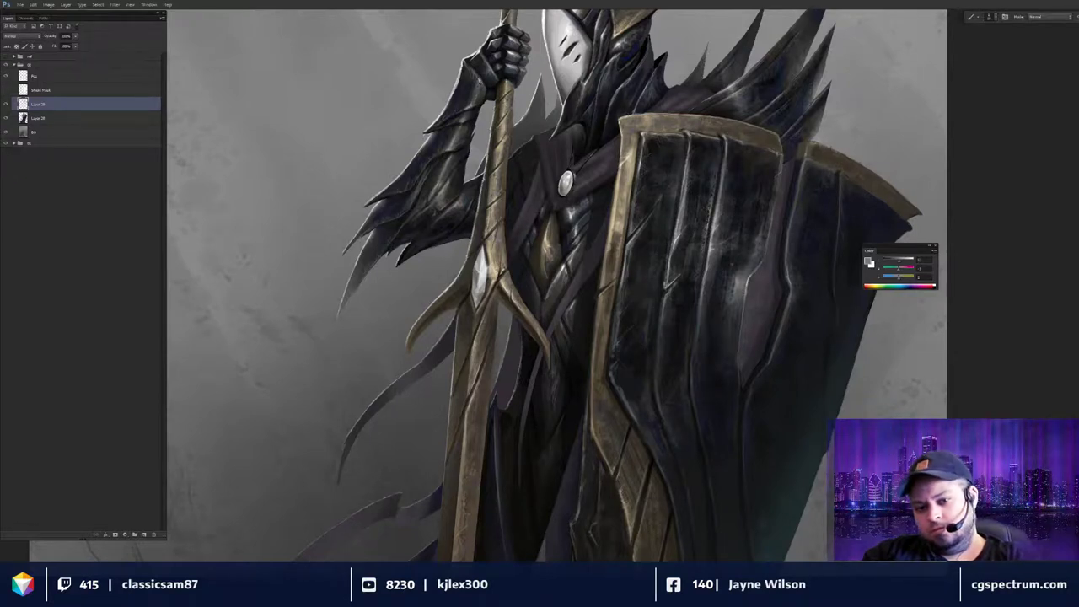
Darken the painting colour to near black and stroke it between the ribs of the shield's front face.
click(886, 261)
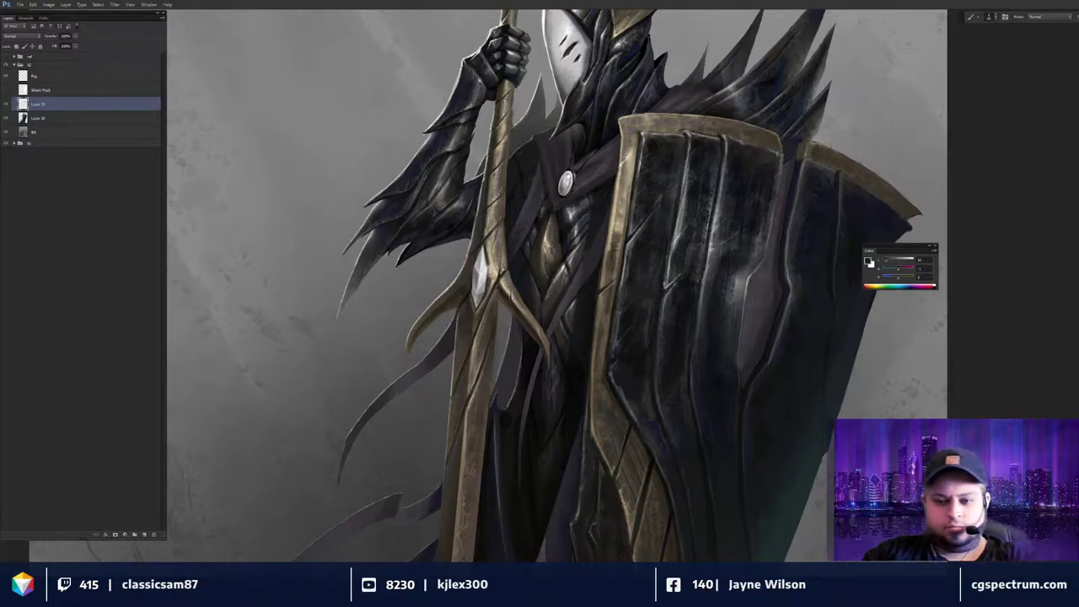
mouse_move(702, 269)
mouse_down()
mouse_move(699, 300)
mouse_move(717, 174)
mouse_move(720, 203)
mouse_up()
drag(678, 310, 657, 356)
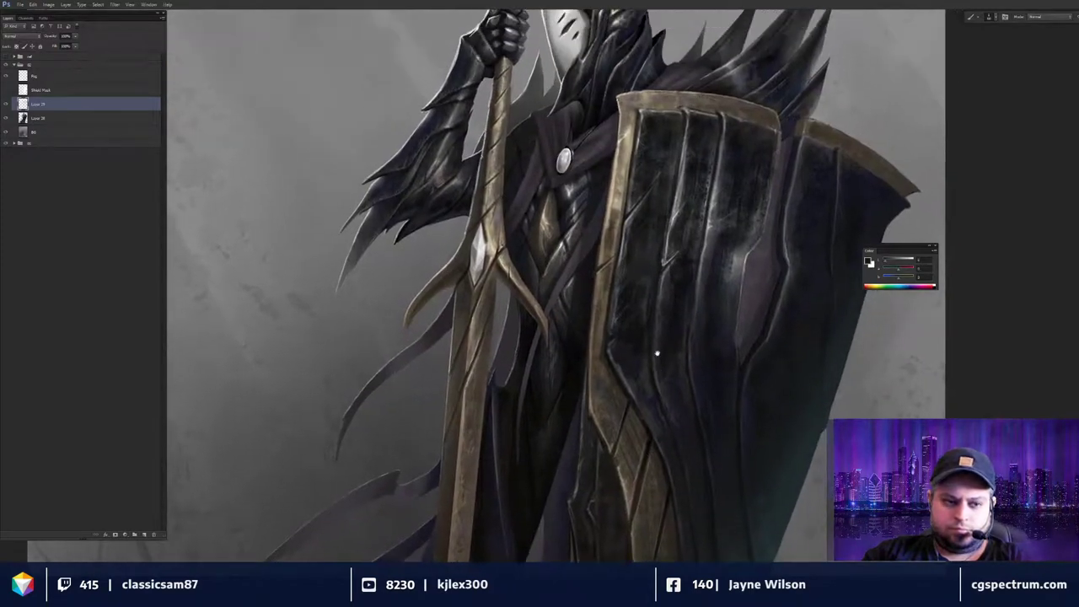
Hide and show the active paint layer repeatedly to compare the full figure with and without its strokes.
key(ctrl+minus)
key(ctrl+minus)
key(ctrl+minus)
drag(456, 166, 336, 179)
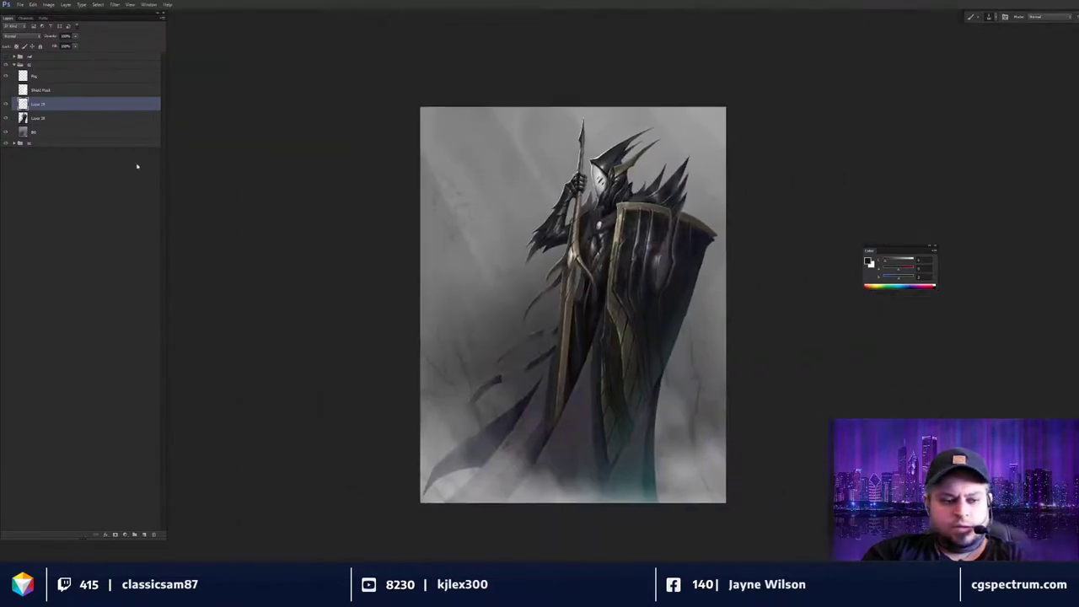
click(7, 106)
click(7, 106)
click(7, 110)
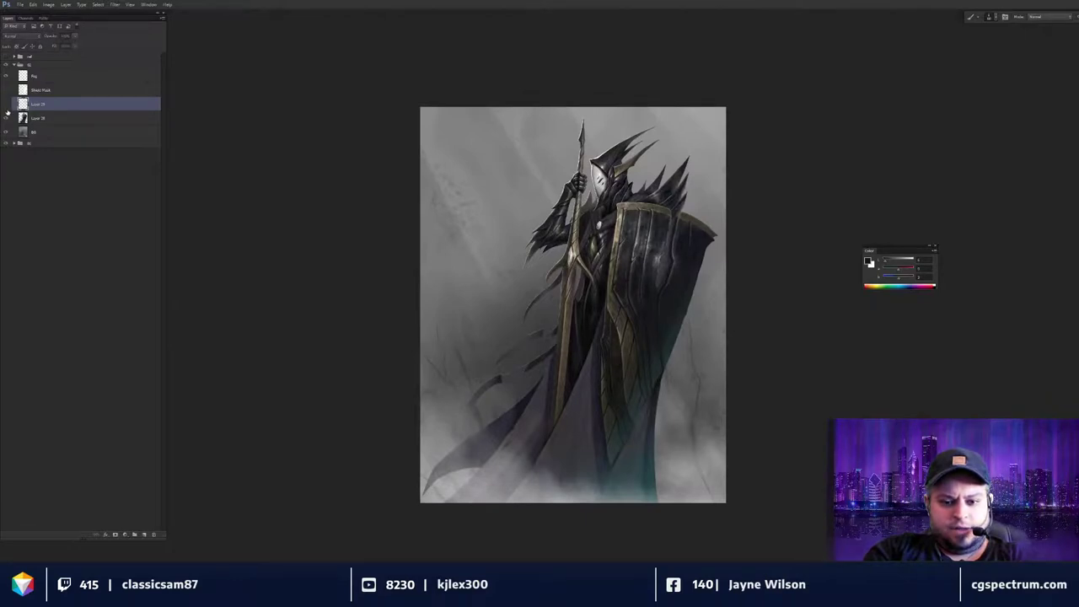
click(7, 109)
click(9, 118)
click(10, 118)
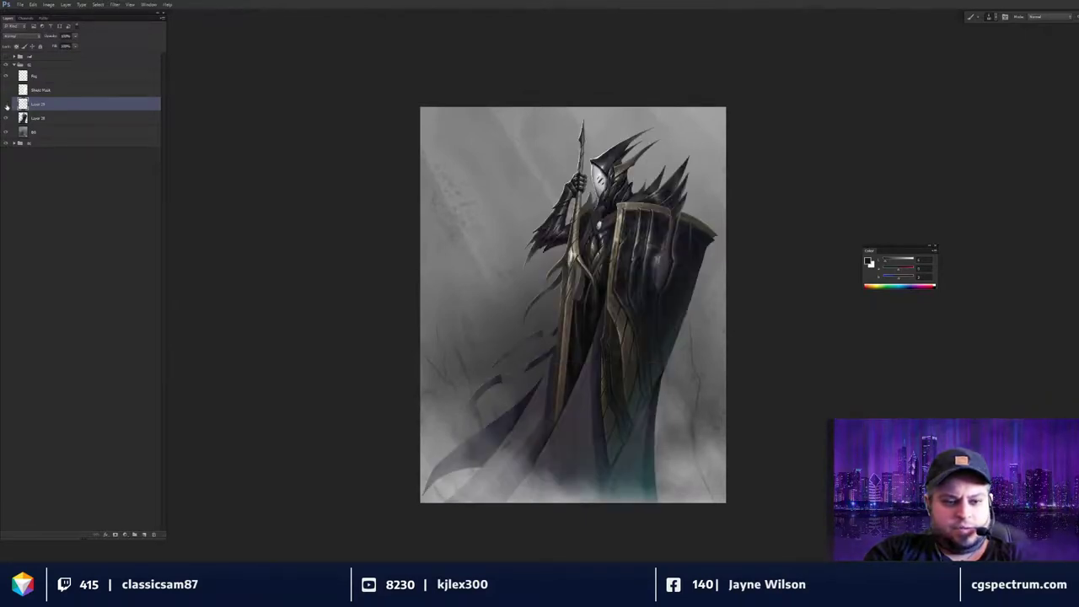
click(7, 108)
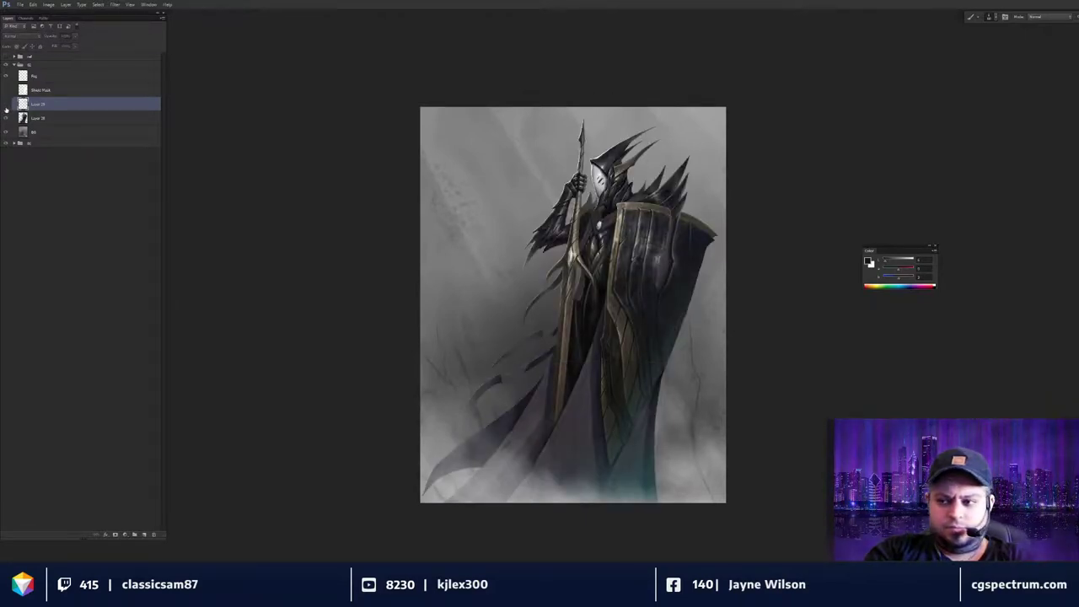
click(7, 108)
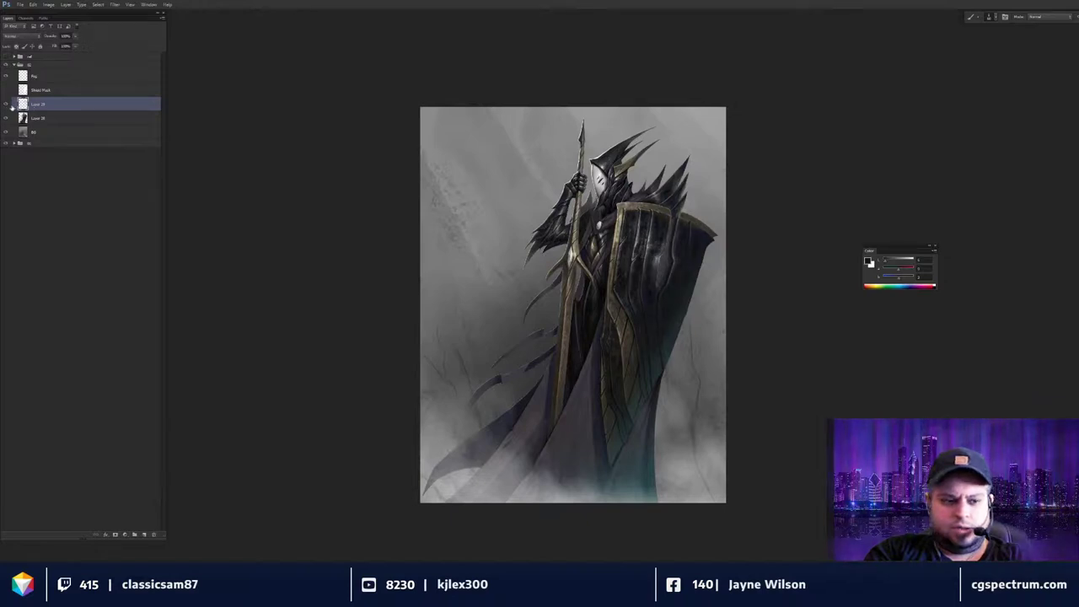
click(7, 107)
click(7, 107)
Compare the figure with the active layer hidden and shown at thumbnail size, leaving the layer visible.
key(ctrl+minus)
key(ctrl+minus)
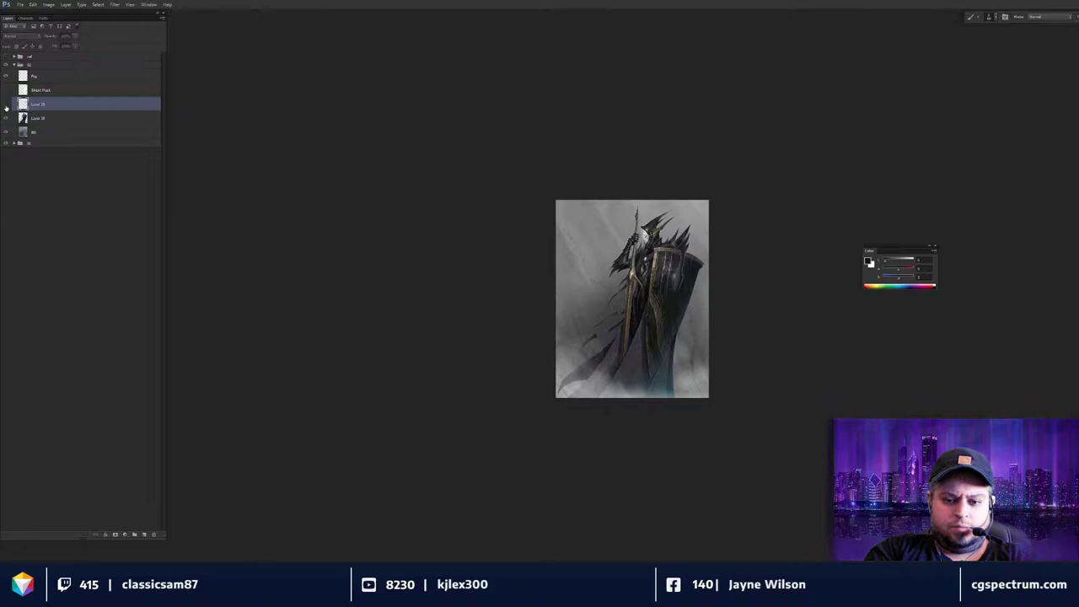
click(6, 107)
key(ctrl+plus)
key(ctrl+plus)
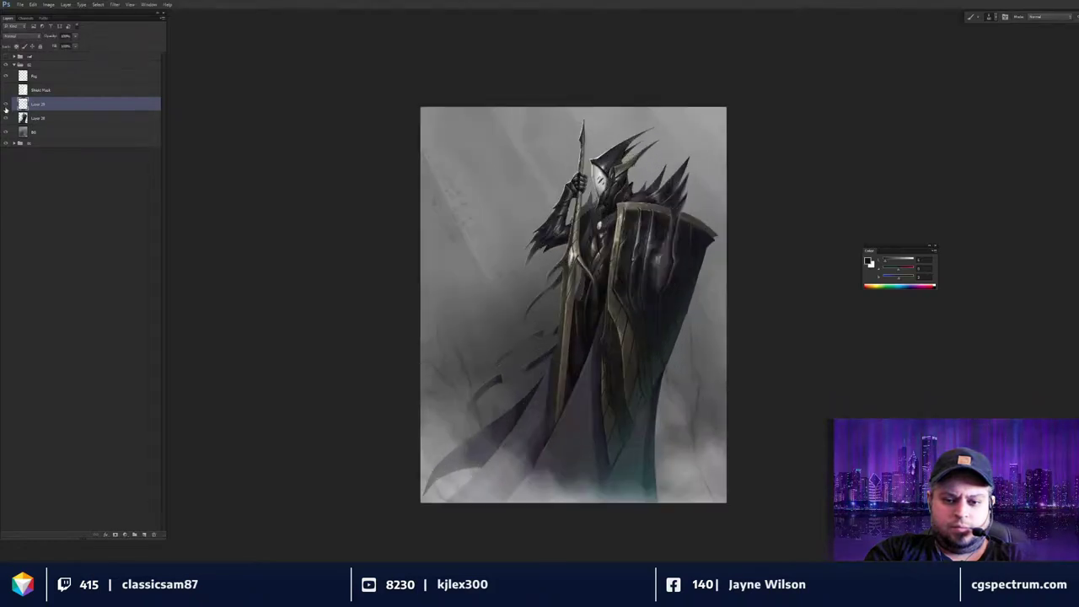
Check the shield up close with the Eraser at hand, and merge the active paint layer with the figure layer below.
key(ctrl+plus)
drag(397, 132, 439, 158)
key(e)
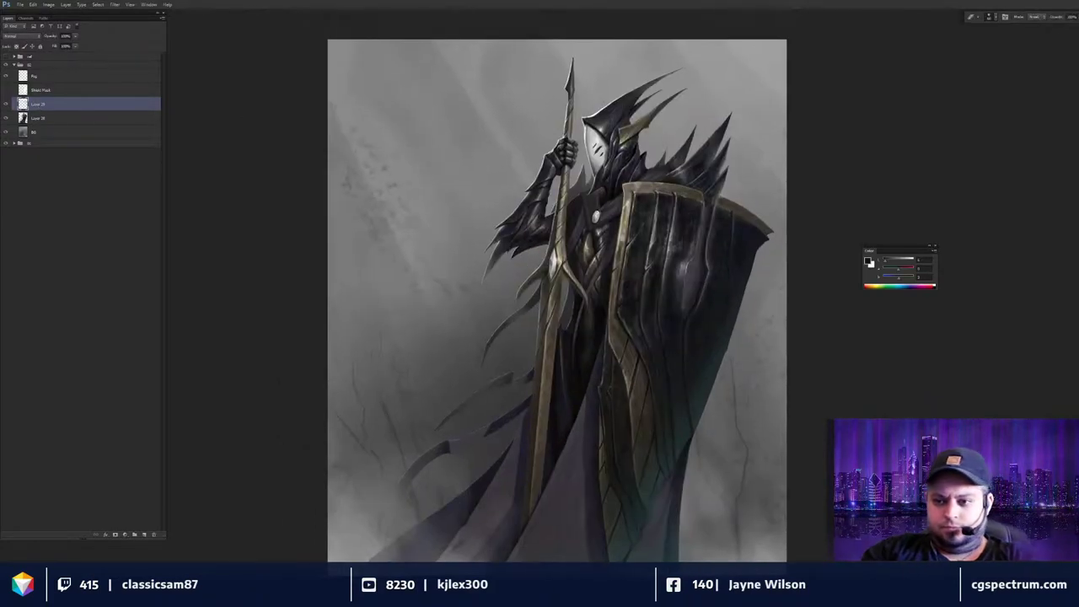
key(ctrl+plus)
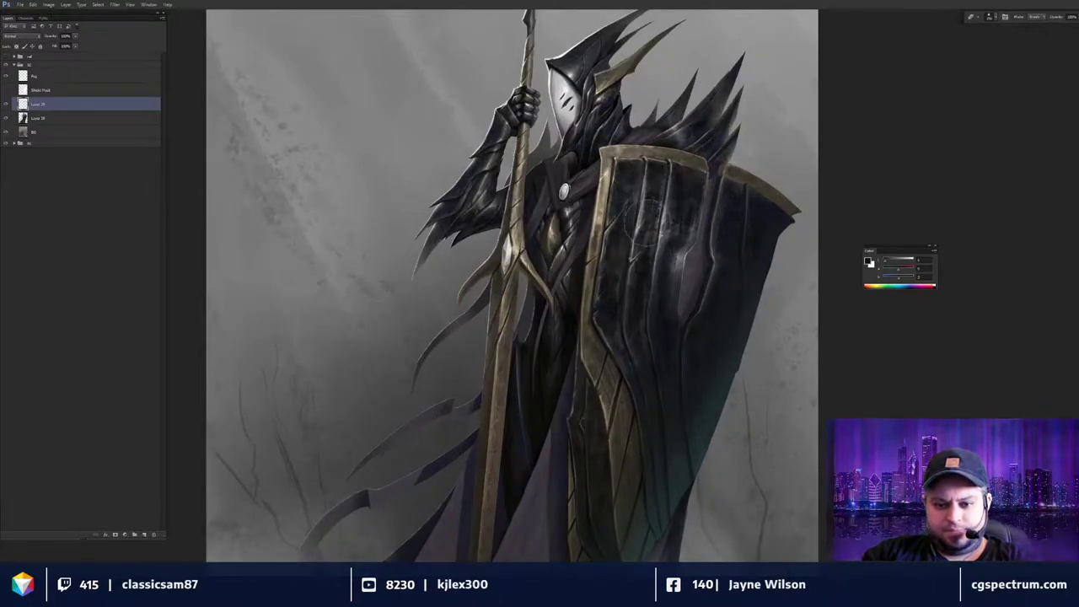
key(ctrl+minus)
key(ctrl+minus)
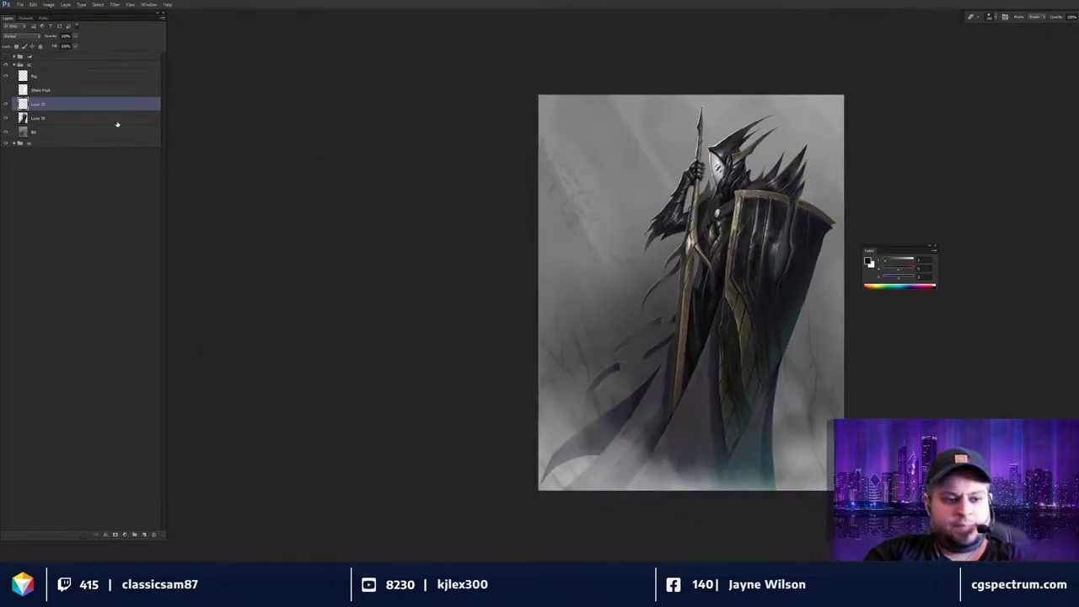
shift+click(125, 119)
key(ctrl+e)
Create a new empty layer above the merged figure layer.
key(ctrl+plus)
key(ctrl+plus)
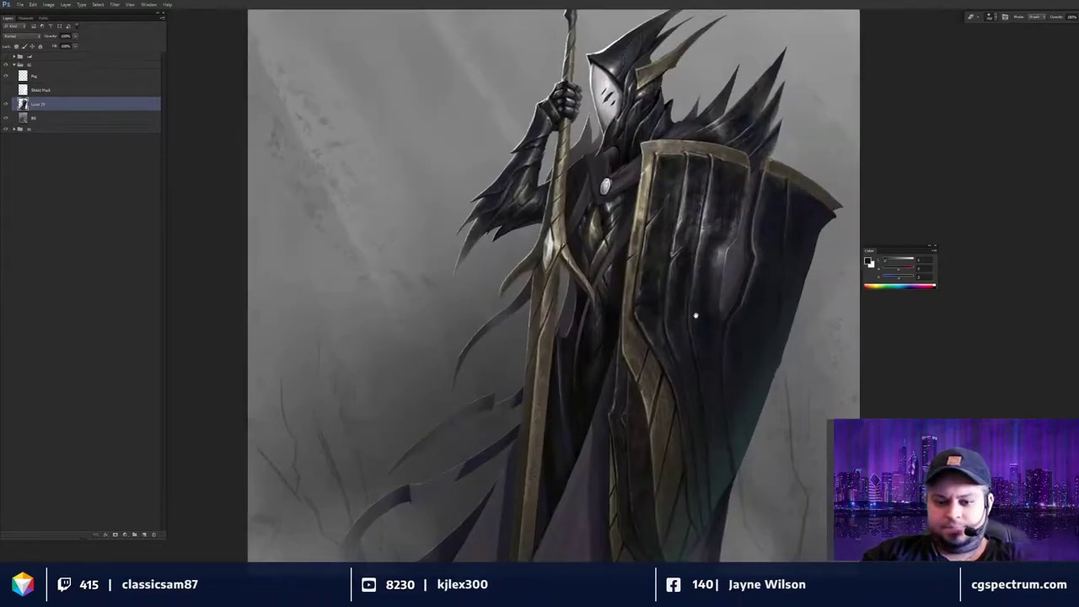
drag(708, 322, 707, 326)
key(ctrl+shift+n)
key(Return)
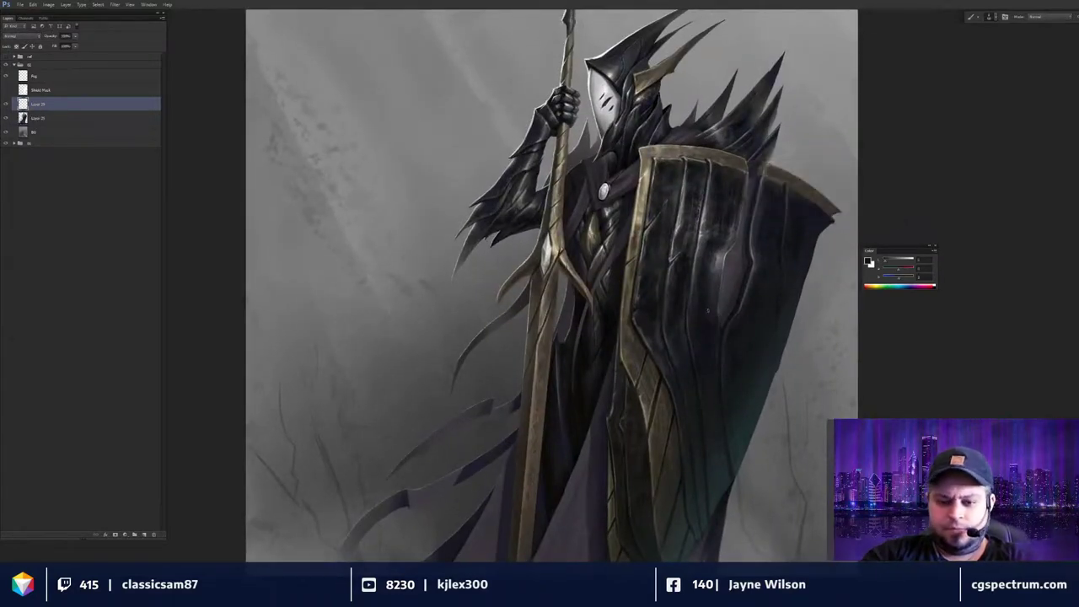
Paint thin dark grooves across the upper gold rim of the shield's front section.
scroll(678, 274, up, 2)
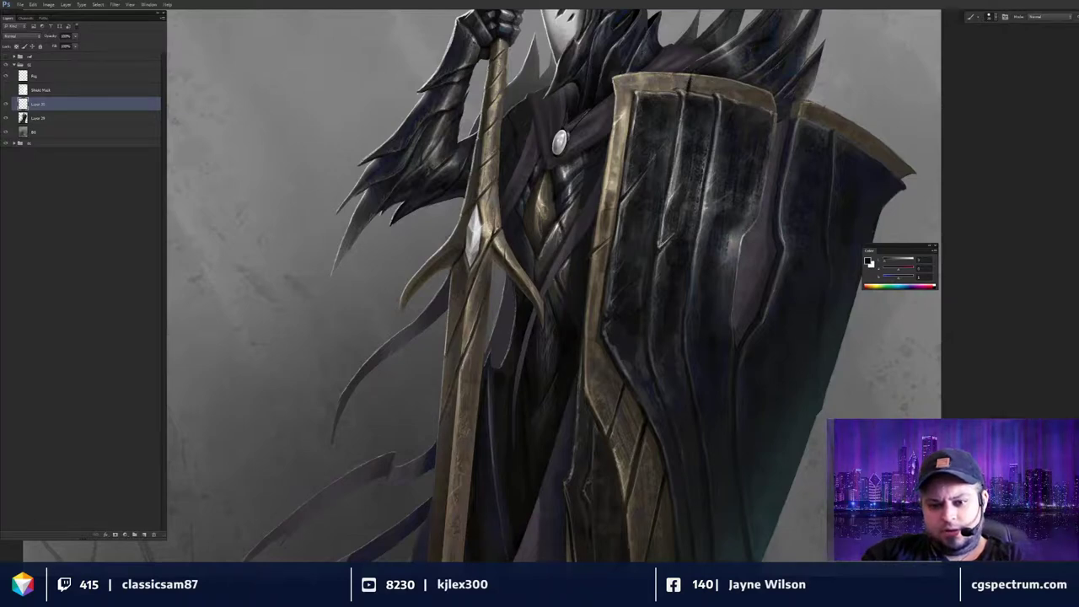
scroll(767, 415, down, 5)
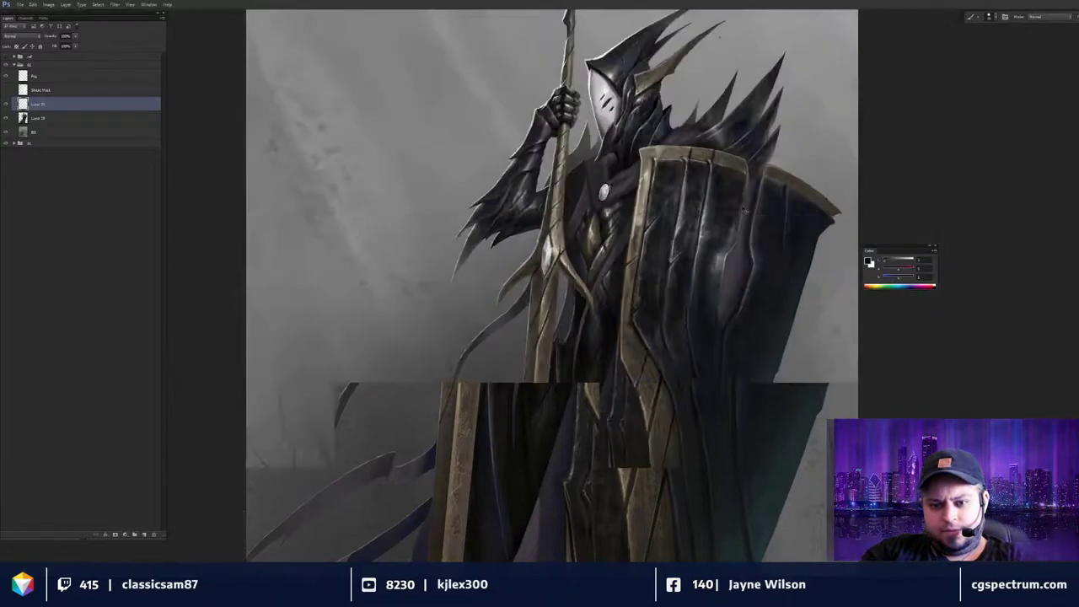
scroll(764, 409, up, 5)
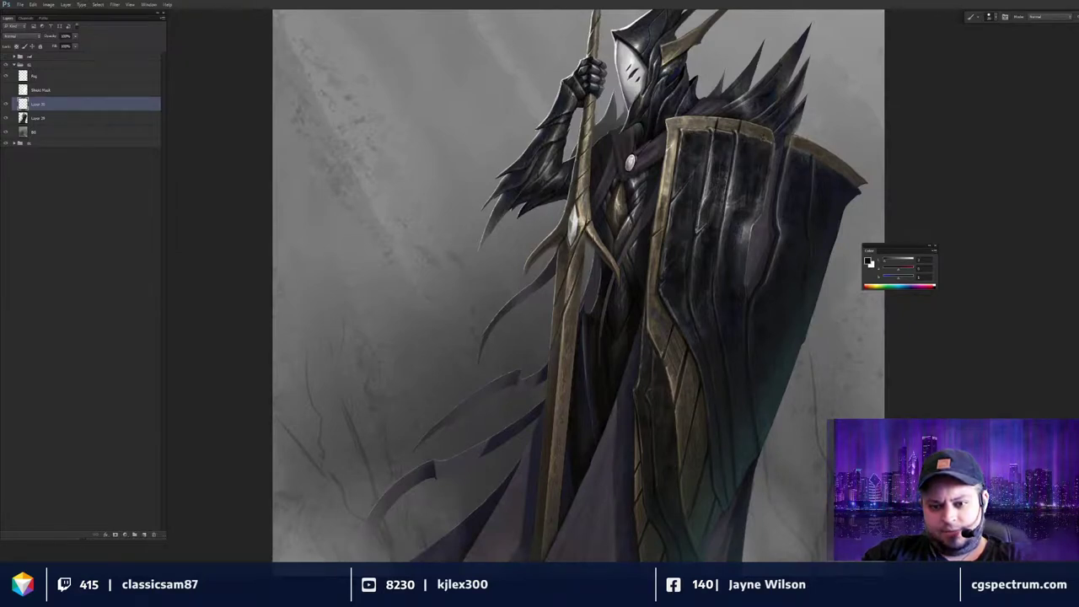
drag(717, 299, 713, 309)
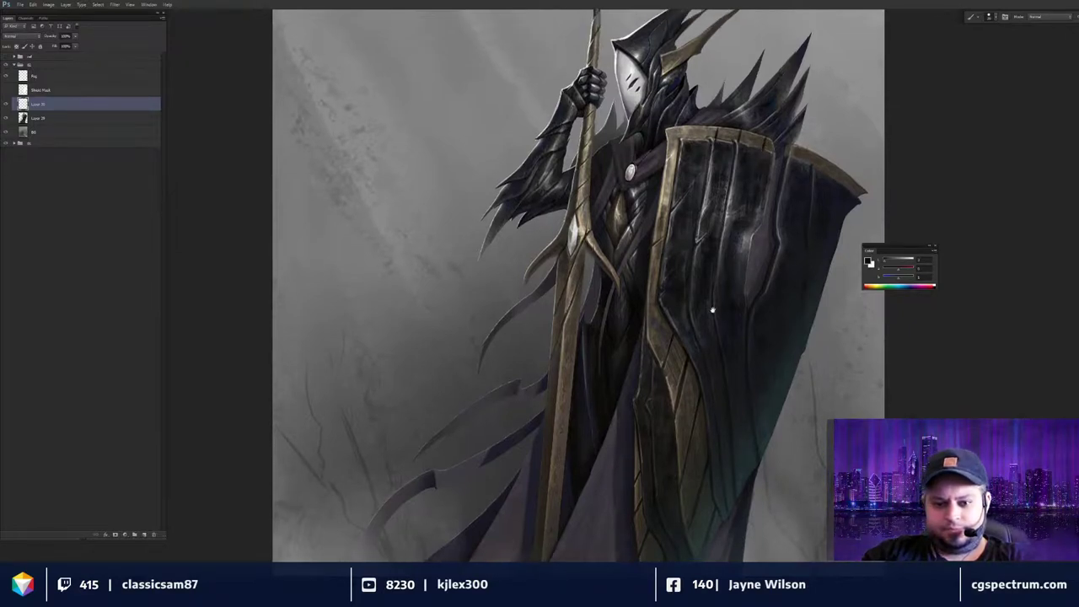
Continue the dark grooves along the gold rim of the shield's far side, checking them against the whole figure.
key(ctrl+minus)
key(ctrl+minus)
key(ctrl+minus)
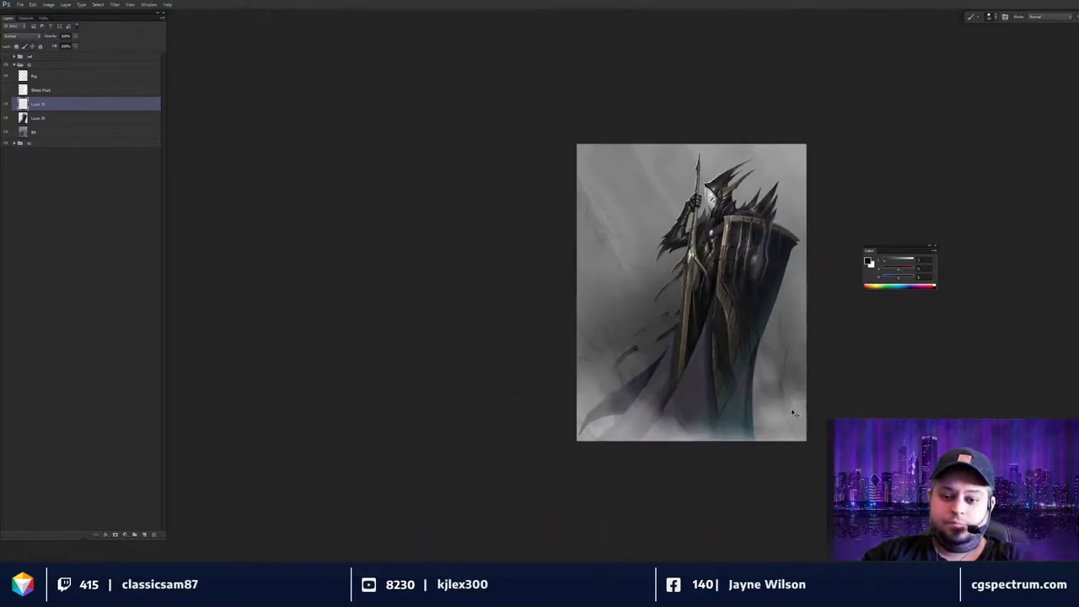
key(ctrl+plus)
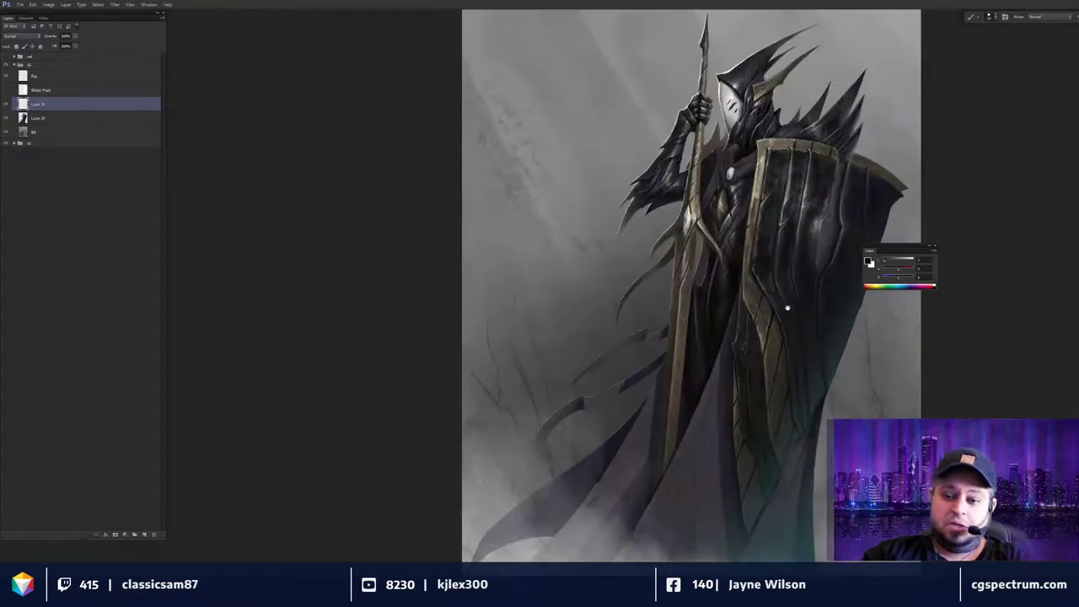
drag(782, 326, 733, 372)
key(ctrl+plus)
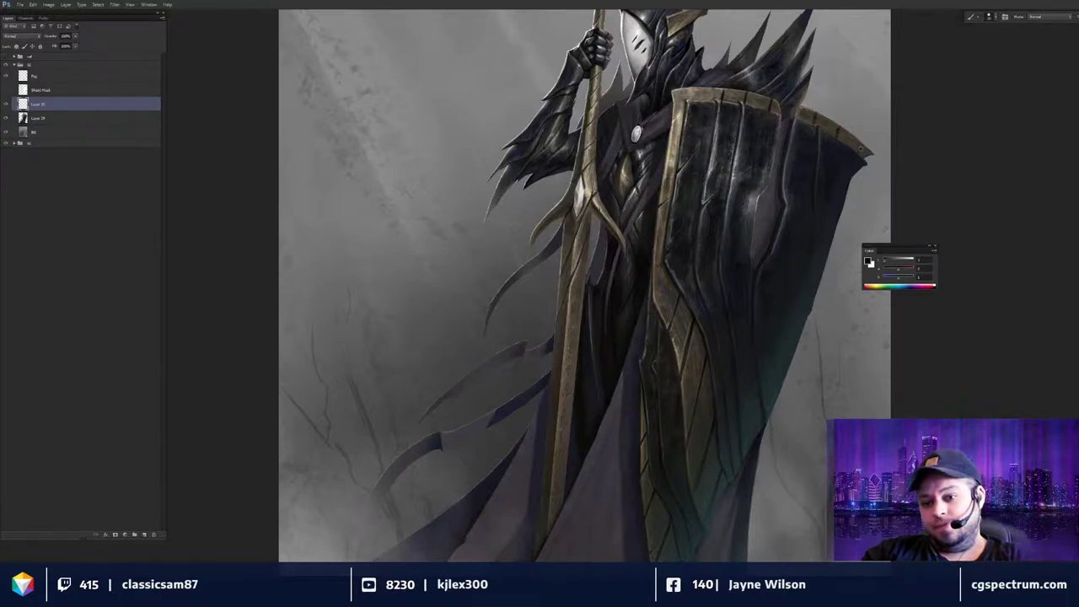
drag(790, 318, 788, 318)
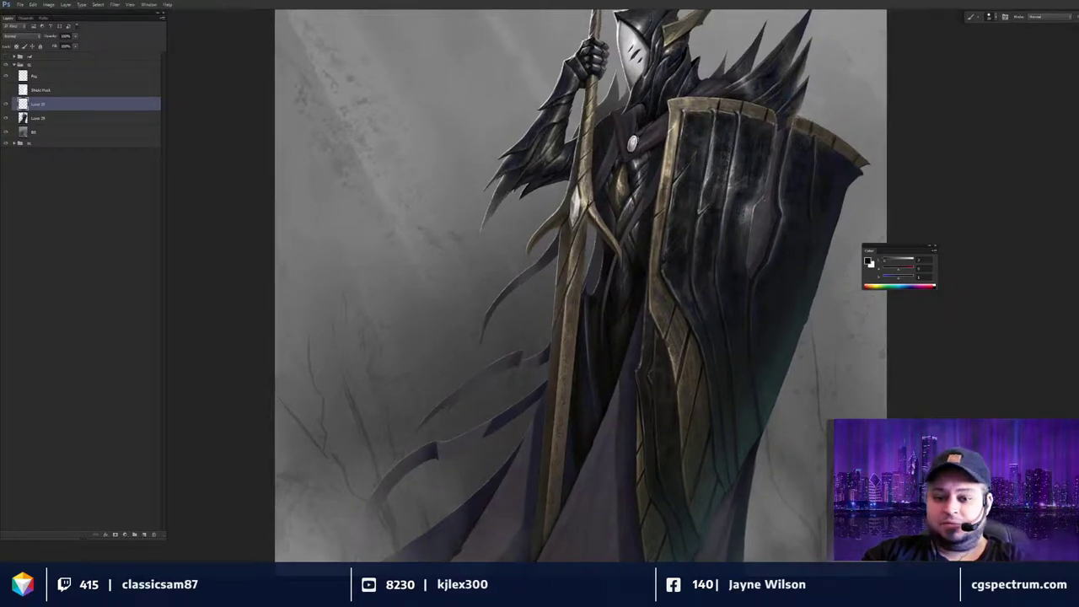
Compare the figure with the rim-groove layer hidden and shown, and merge that layer into the figure layer below.
scroll(781, 292, down, 2)
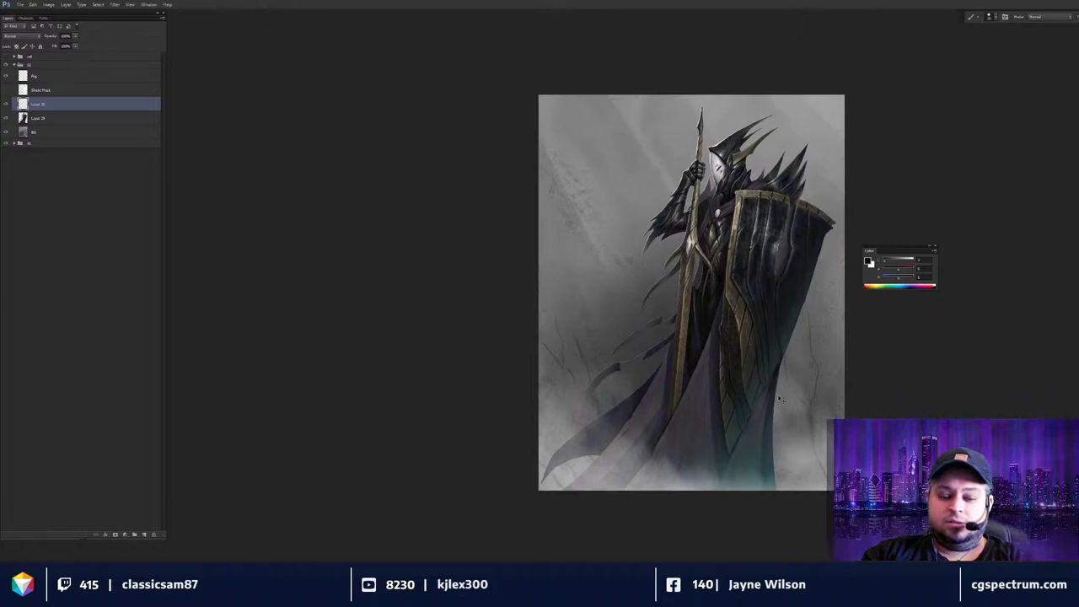
drag(715, 334, 638, 313)
click(7, 106)
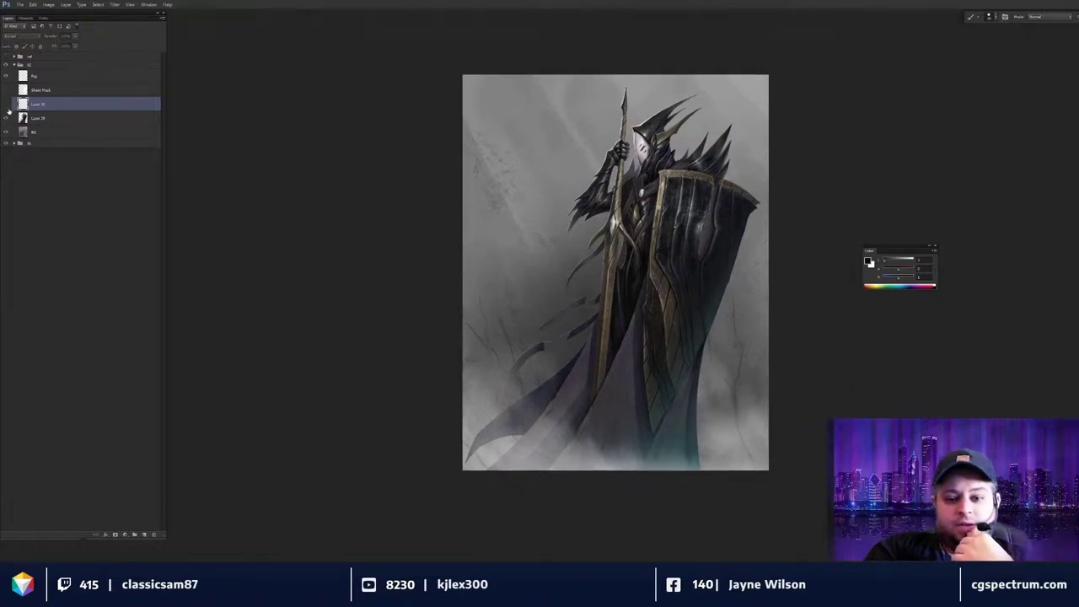
click(7, 107)
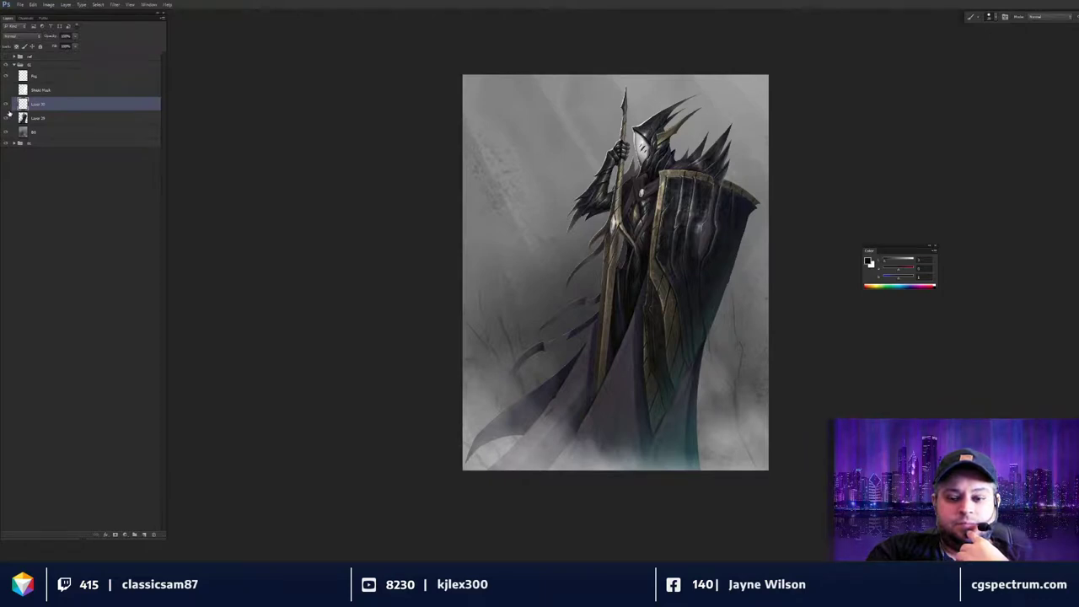
click(8, 106)
click(8, 106)
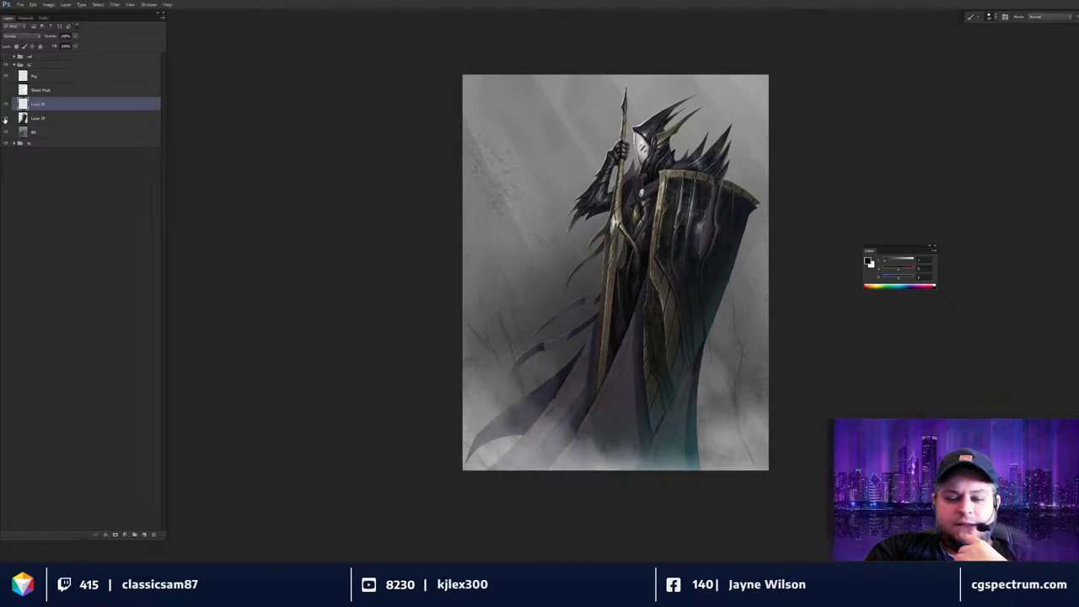
click(6, 106)
click(6, 105)
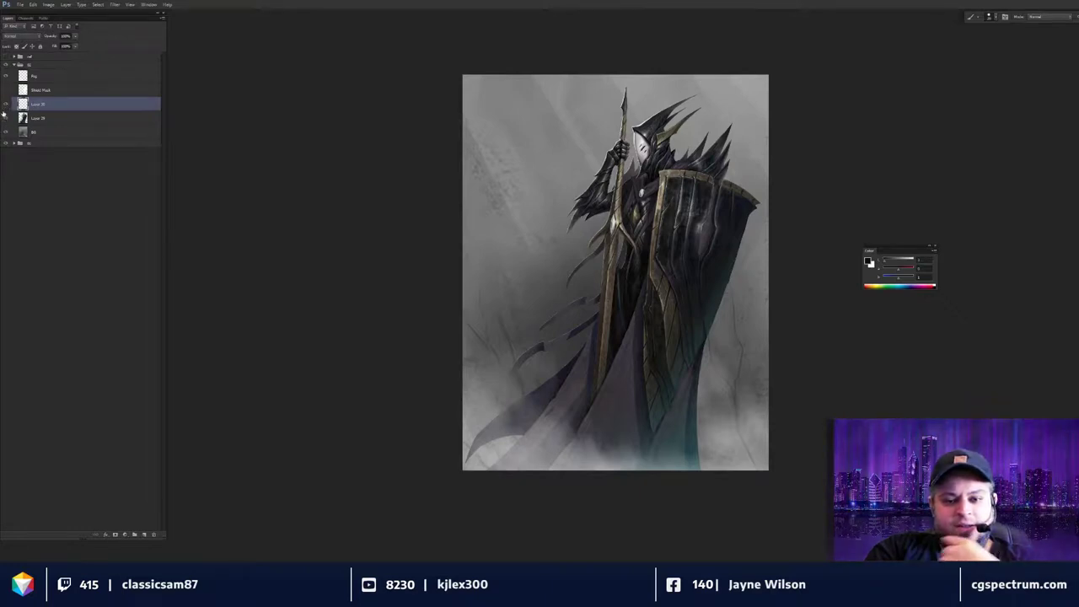
shift+click(46, 118)
key(ctrl+e)
Clean up the first dark groove on the upper gold rim of the shield's front section with colours sampled from the painting.
drag(638, 188, 650, 403)
key(ctrl+plus)
key(ctrl+plus)
key(ctrl+plus)
alt+click(535, 313)
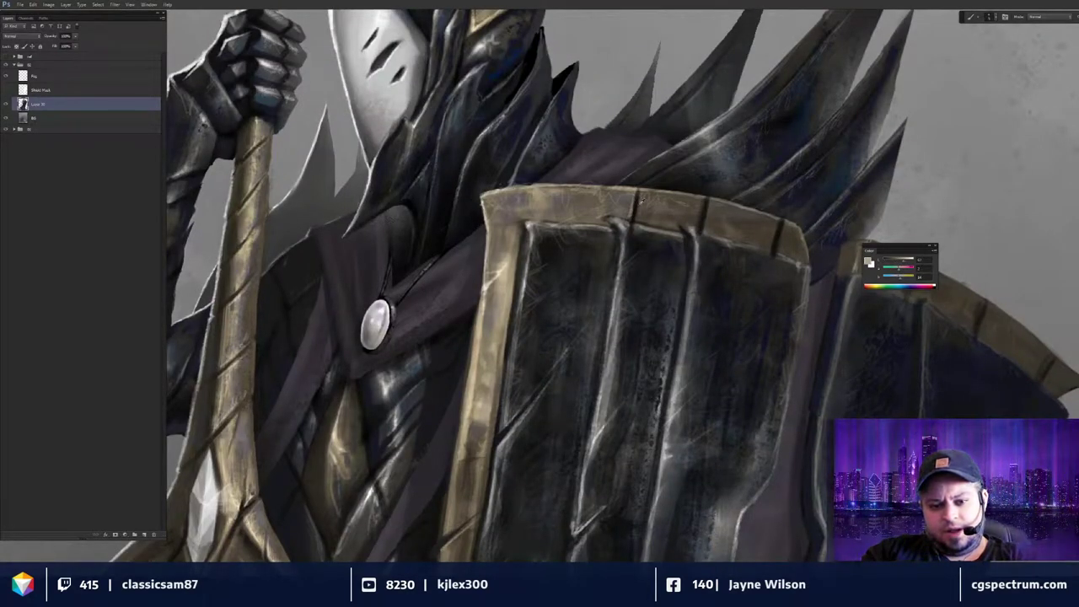
alt+click(638, 201)
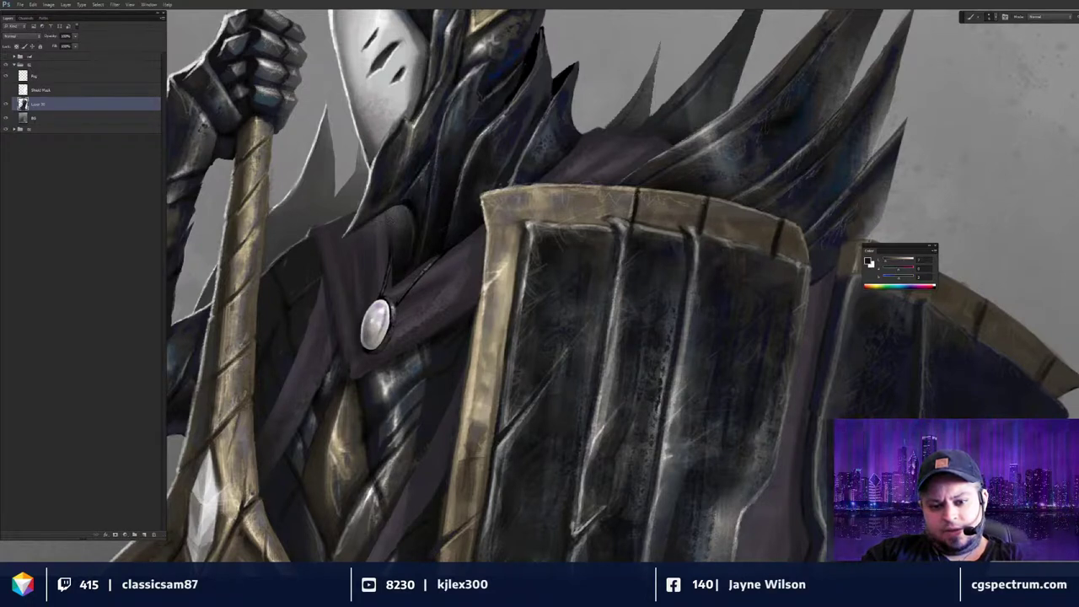
alt+click(693, 226)
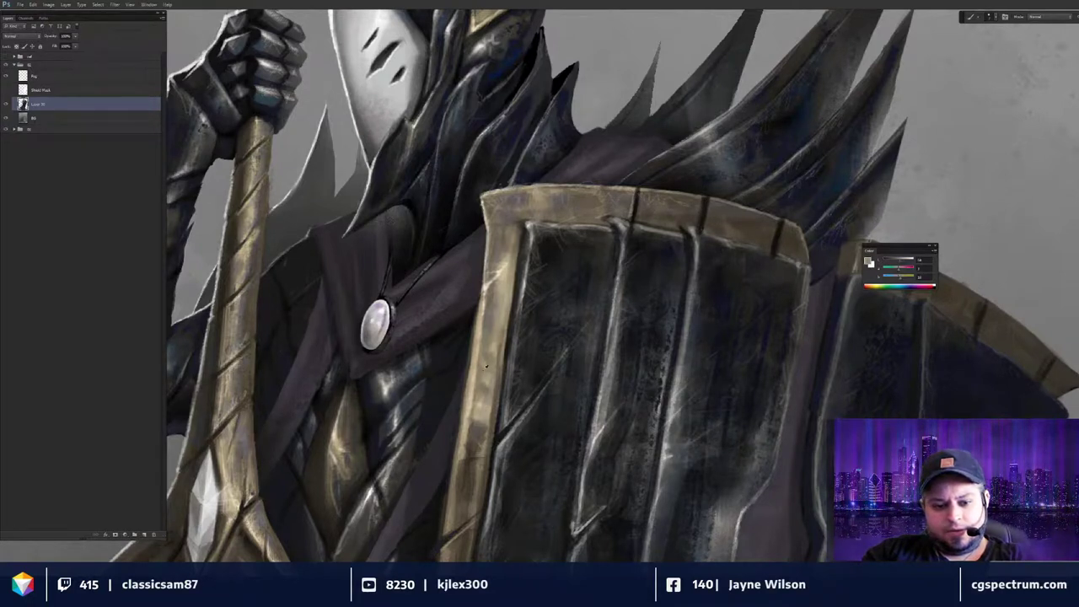
Refine the edges of the other two grooves on the front section's upper rim with sampled gold and dark tones.
drag(699, 203, 696, 226)
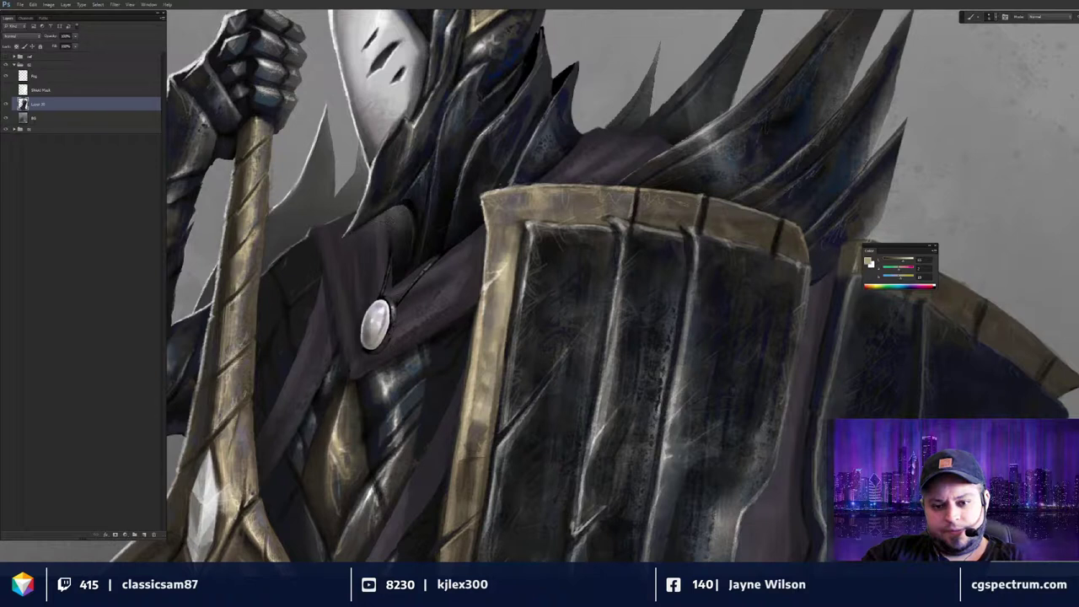
mouse_move(783, 220)
mouse_down()
mouse_move(779, 249)
mouse_move(780, 220)
mouse_up()
alt+click(780, 216)
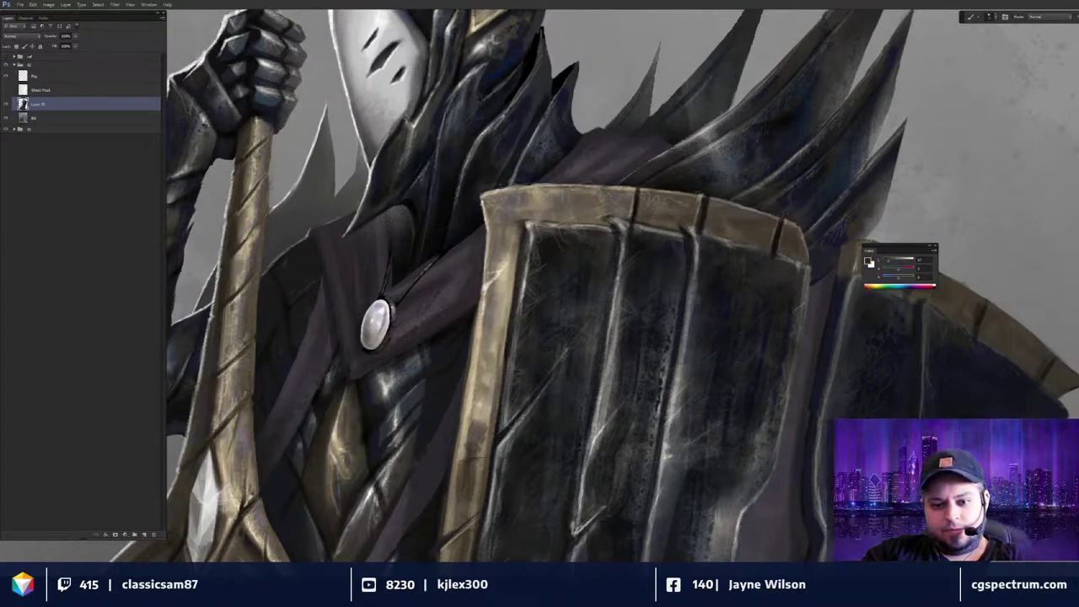
alt+click(703, 199)
drag(705, 193, 707, 196)
alt+click(712, 192)
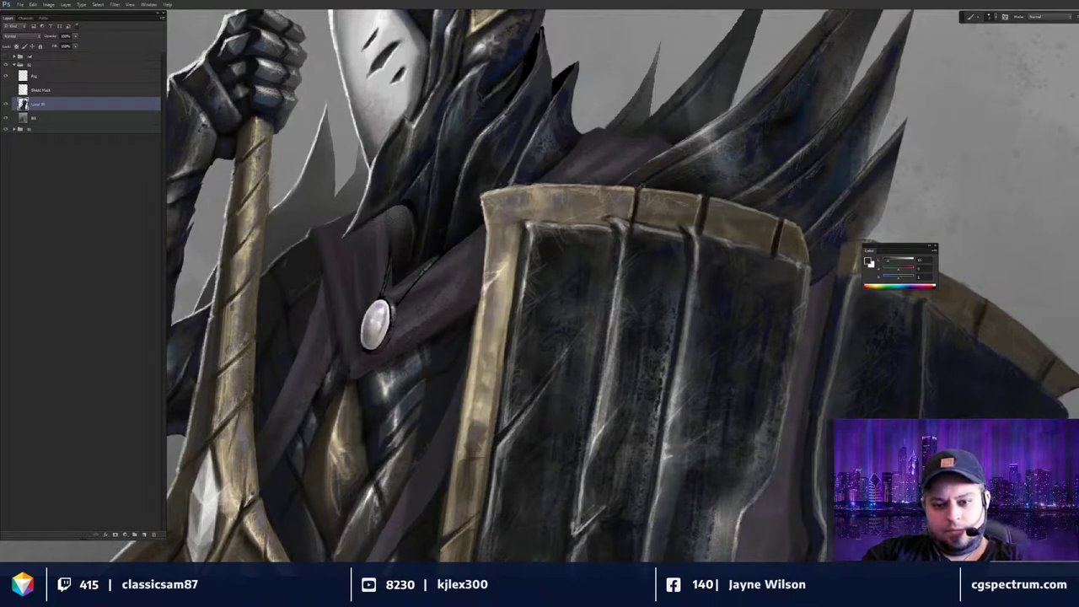
Check the retouched shield rim against the whole figure at several magnifications.
key(ctrl+minus)
key(ctrl+minus)
key(ctrl+minus)
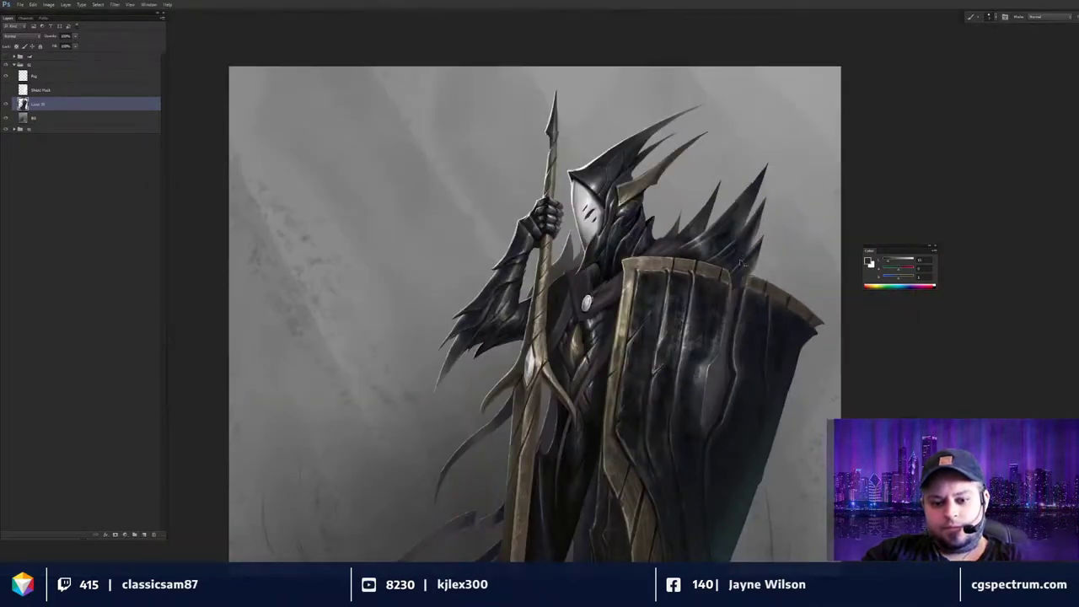
key(ctrl+minus)
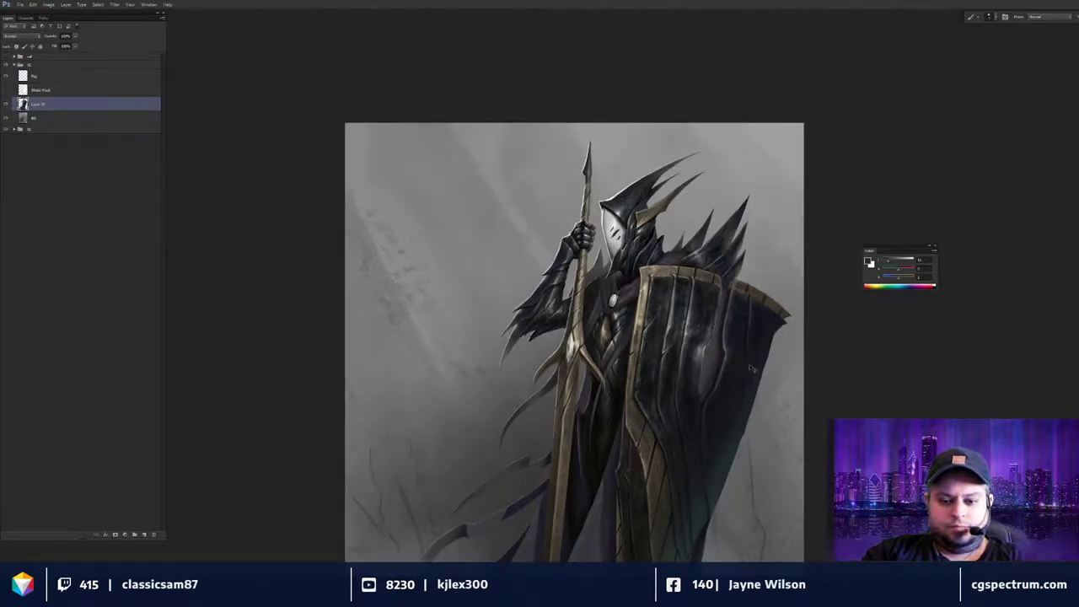
key(ctrl+plus)
key(ctrl+plus)
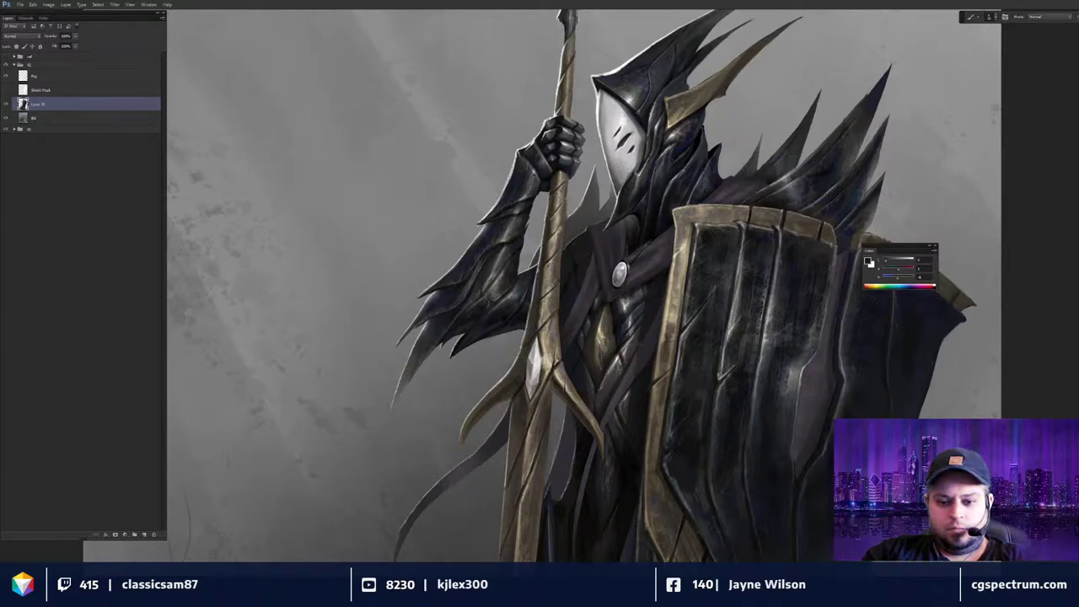
key(ctrl+minus)
key(ctrl+plus)
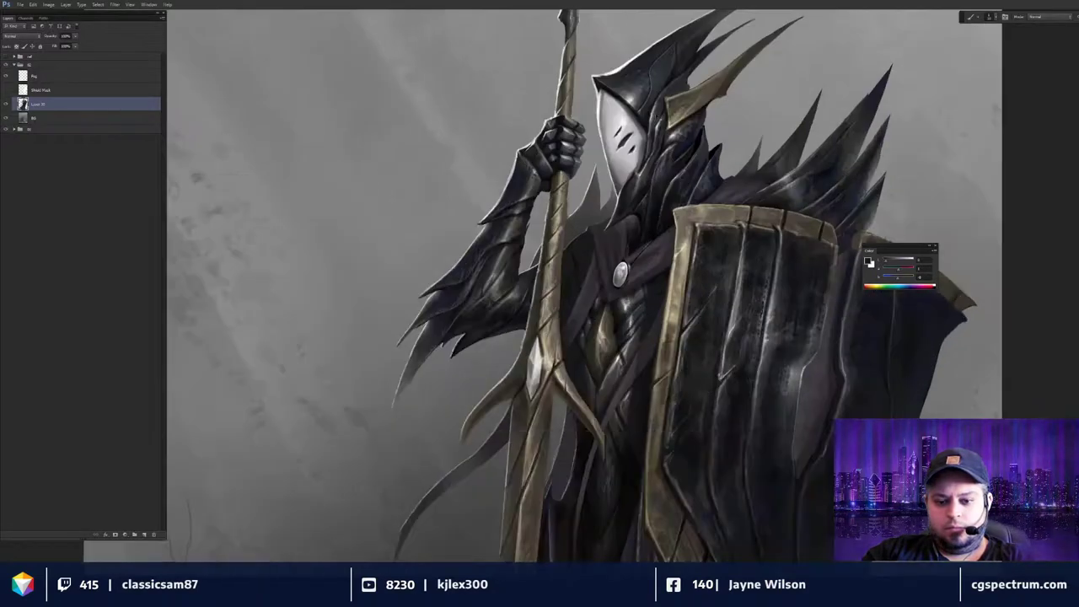
Touch up the pale gem on the spear with a light grey sampled from it.
drag(638, 337, 693, 305)
drag(597, 339, 637, 323)
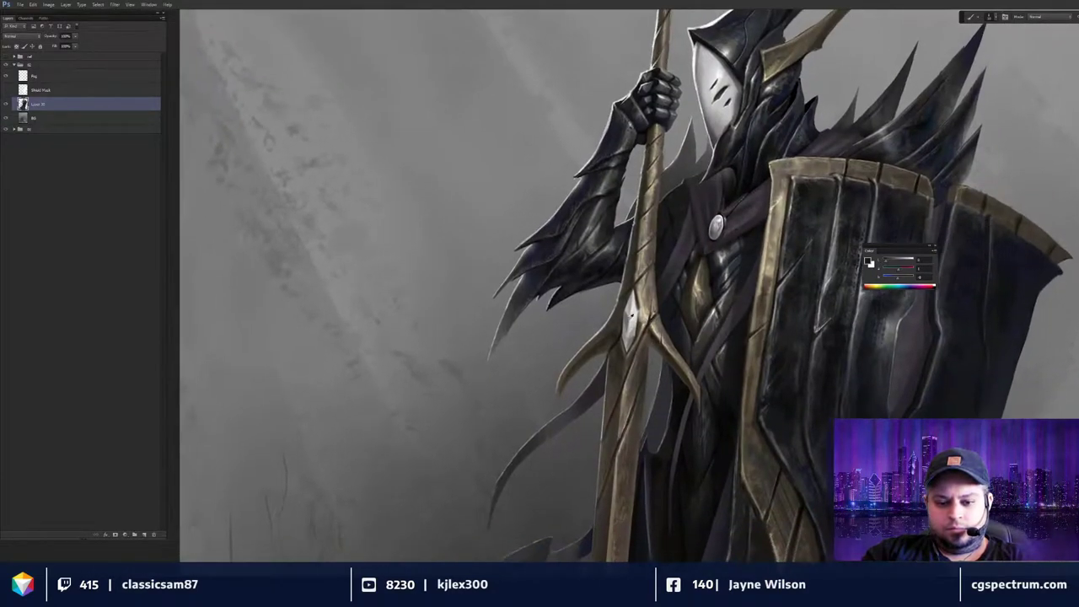
alt+click(632, 318)
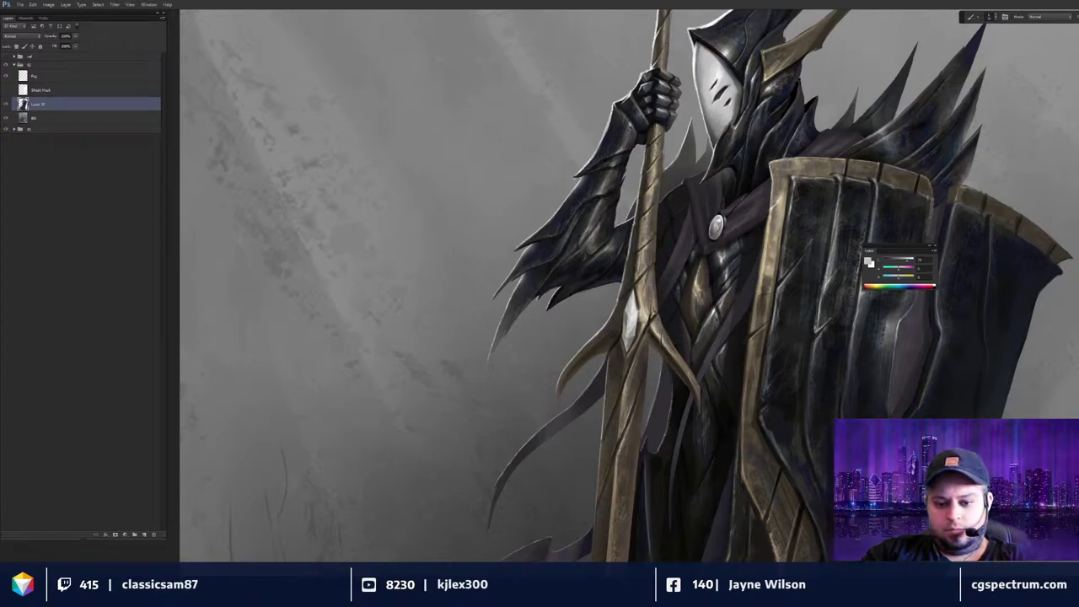
drag(722, 337, 620, 347)
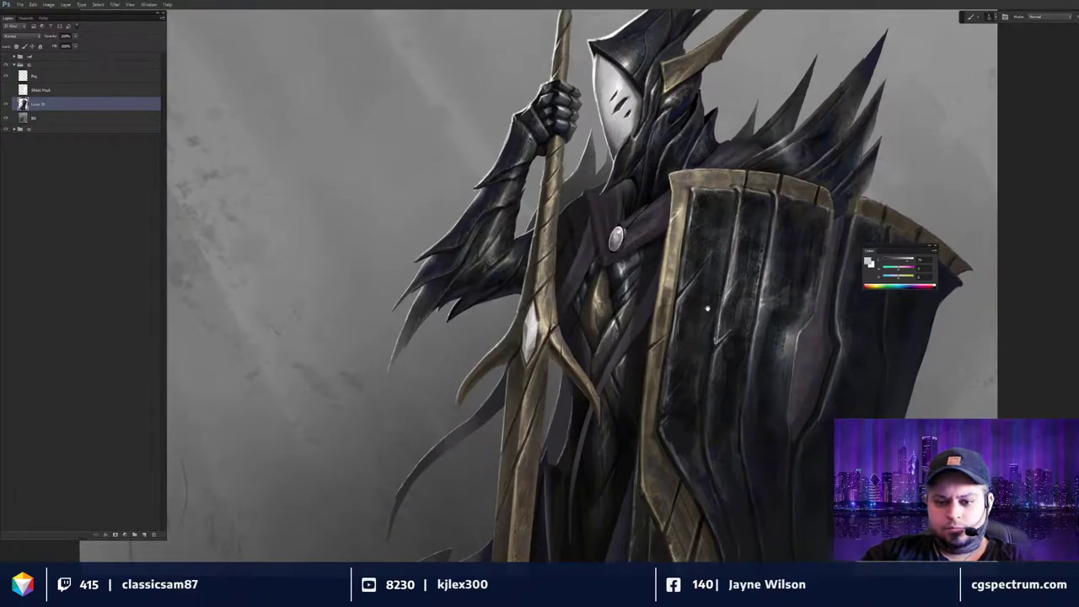
drag(706, 308, 706, 313)
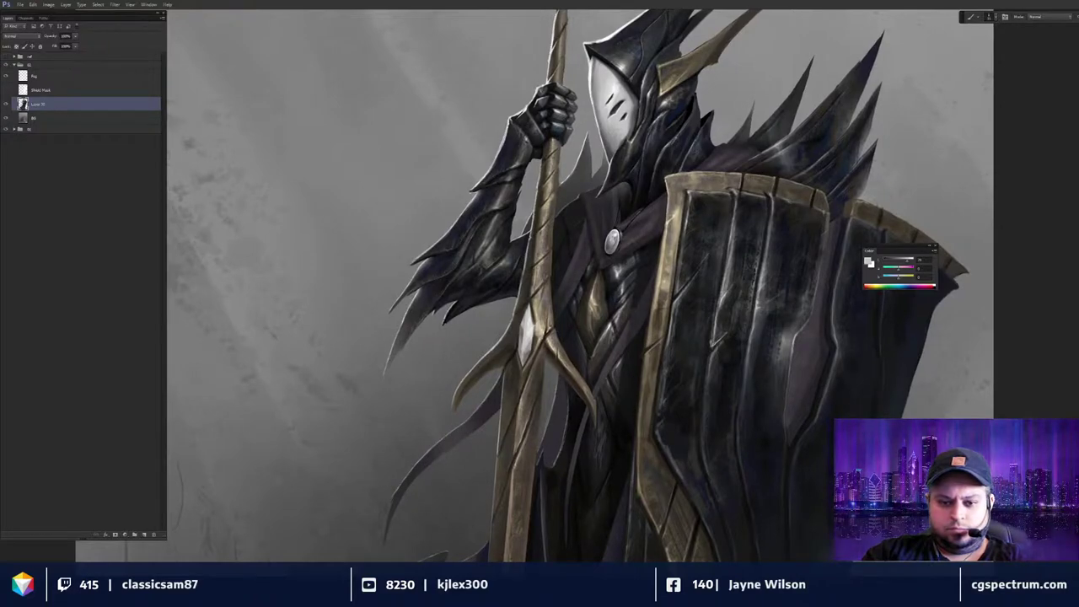
Examine the lower cloak, its torn strips and the fog around them for areas needing more work.
scroll(731, 308, down, 2)
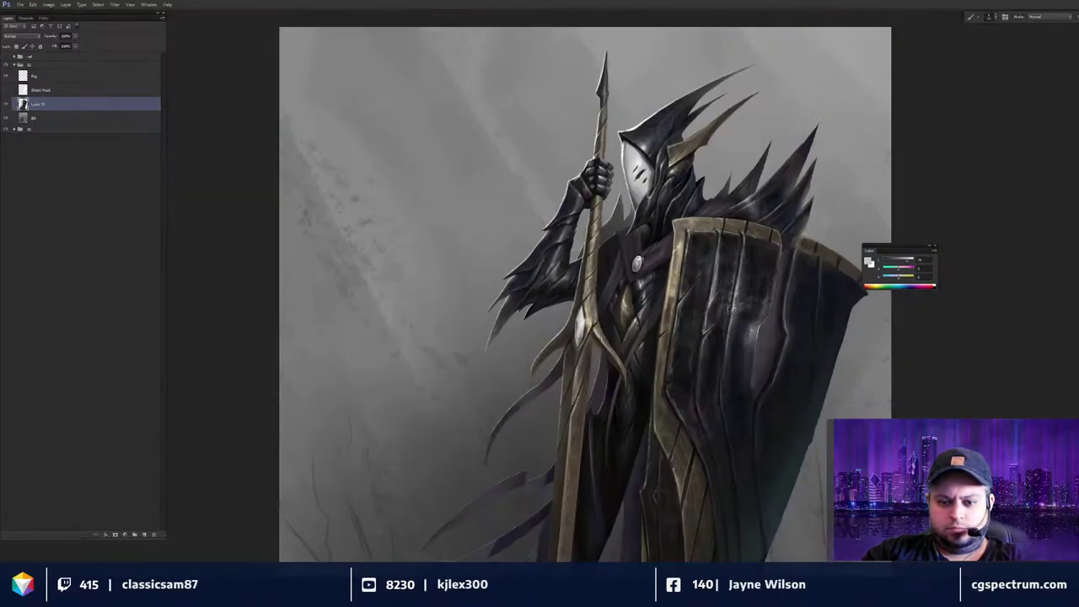
scroll(730, 308, up, 2)
scroll(707, 303, up, 2)
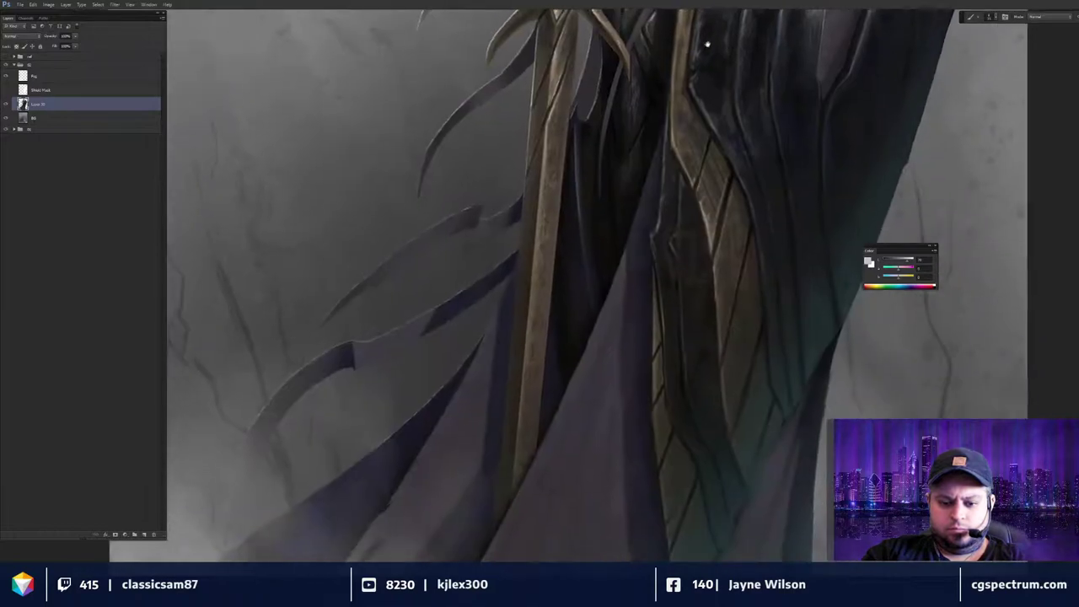
drag(708, 215, 781, 45)
drag(660, 234, 662, 234)
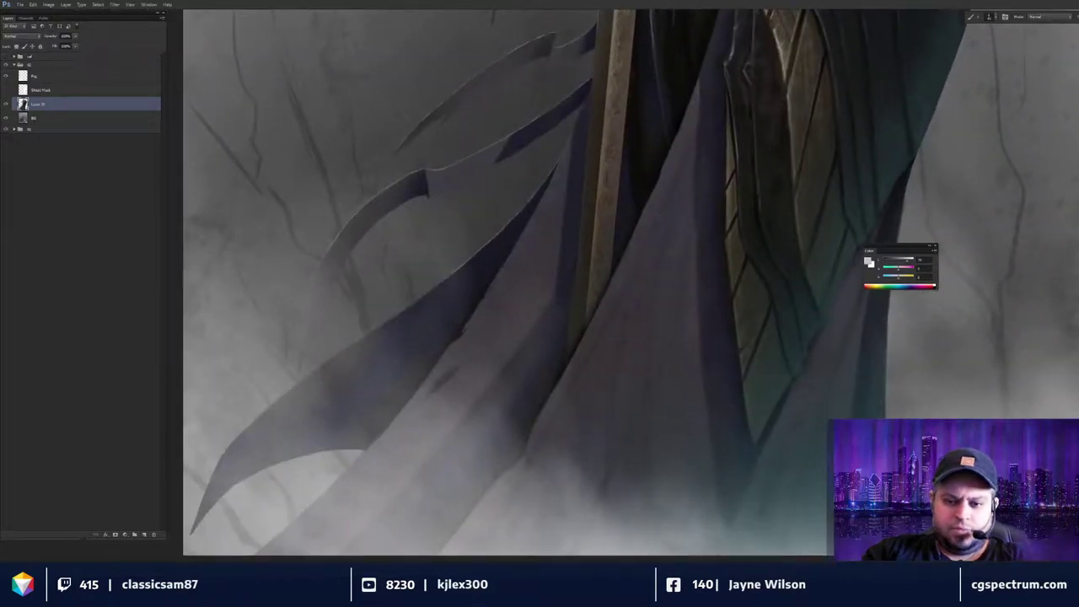
scroll(673, 240, up, 1)
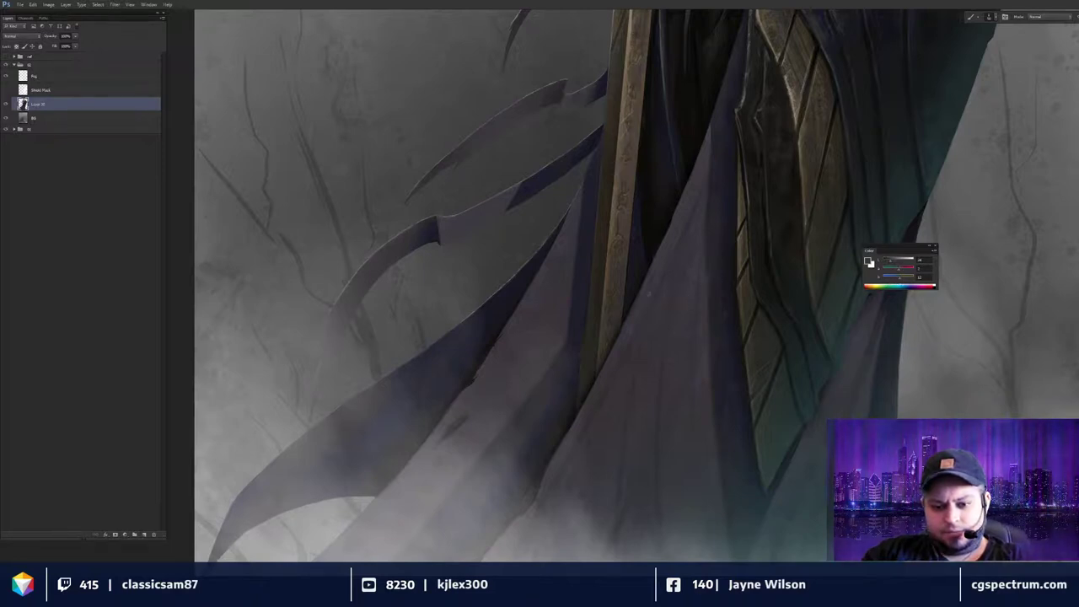
drag(691, 347, 714, 293)
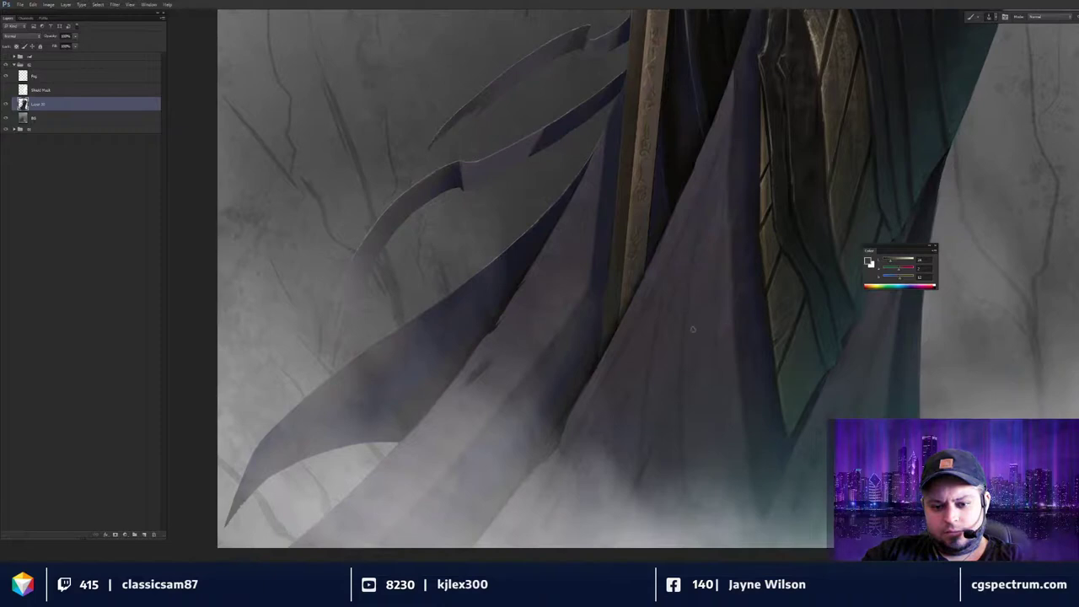
drag(658, 296, 790, 317)
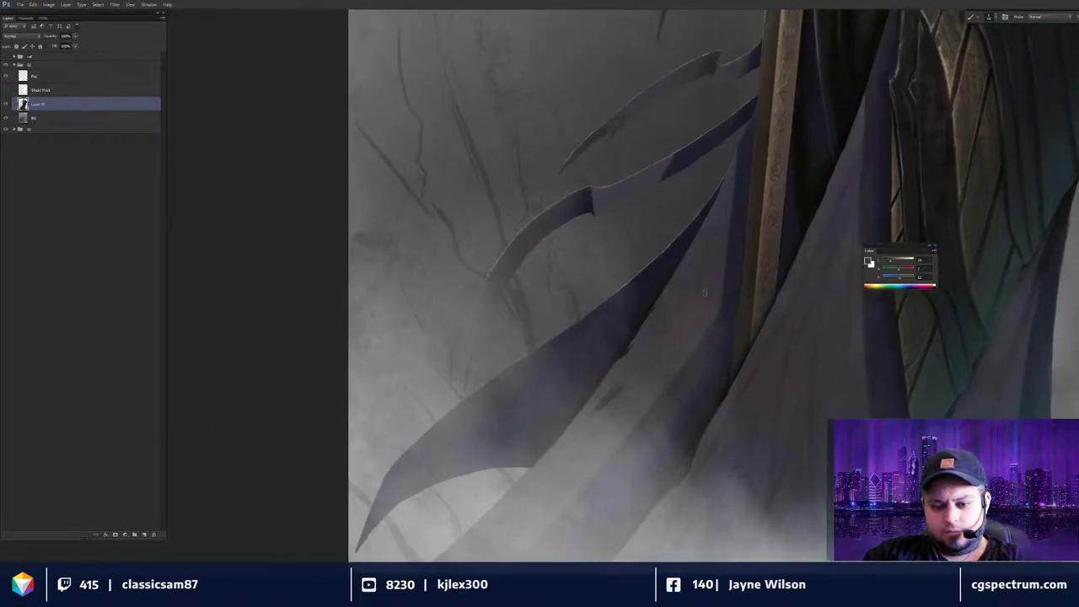
Hide the fog layer and paint subtle shading into the folds of the lower cloak.
click(6, 76)
drag(693, 348, 719, 351)
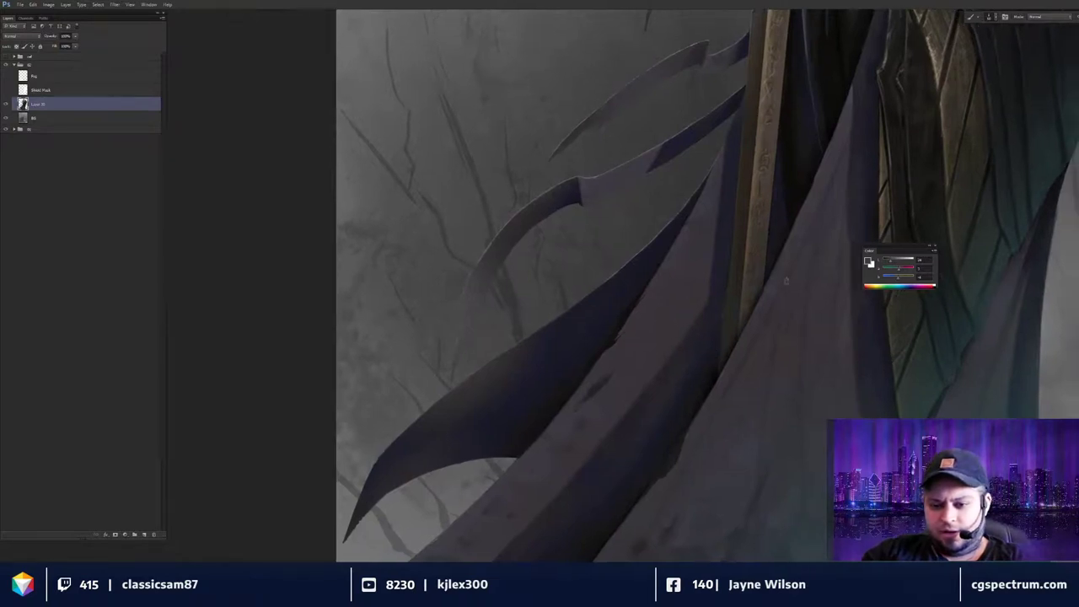
drag(747, 291, 751, 293)
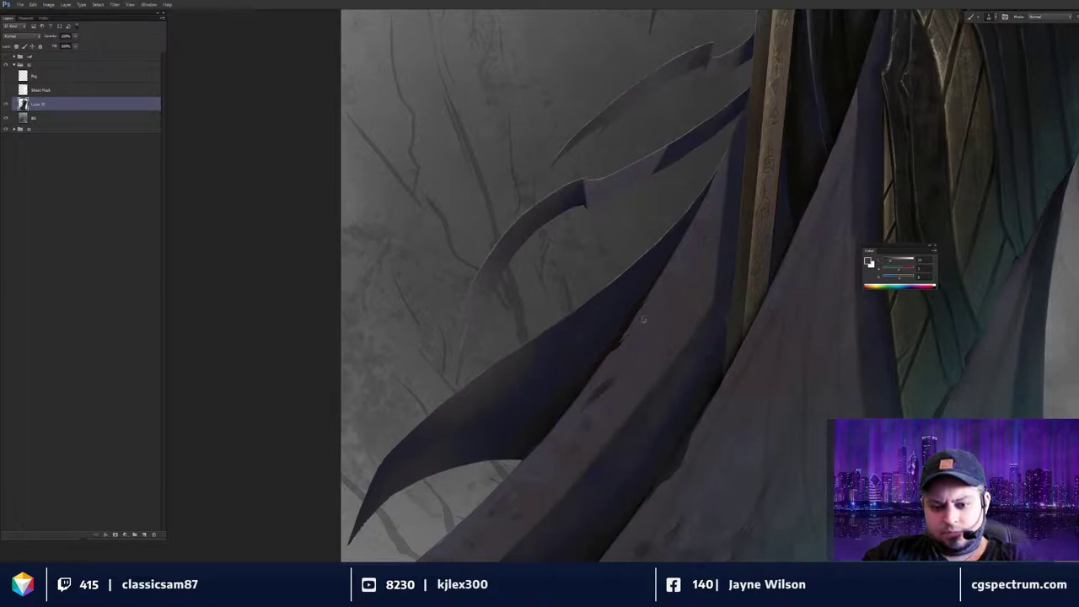
drag(672, 351, 741, 273)
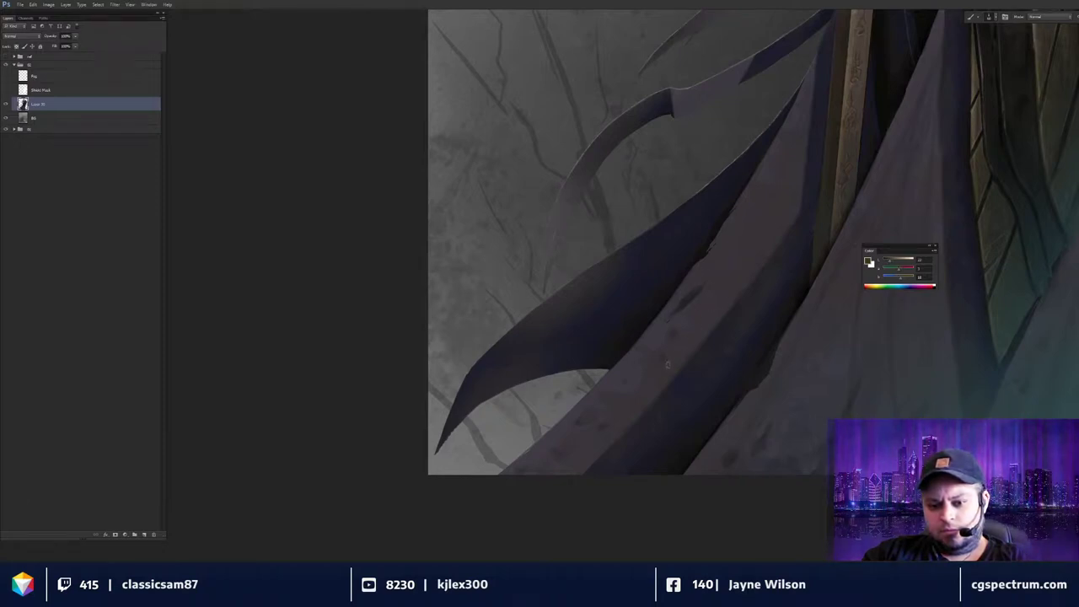
drag(725, 215, 712, 218)
mouse_move(730, 284)
mouse_down()
mouse_move(623, 298)
mouse_move(592, 287)
mouse_move(515, 330)
mouse_up()
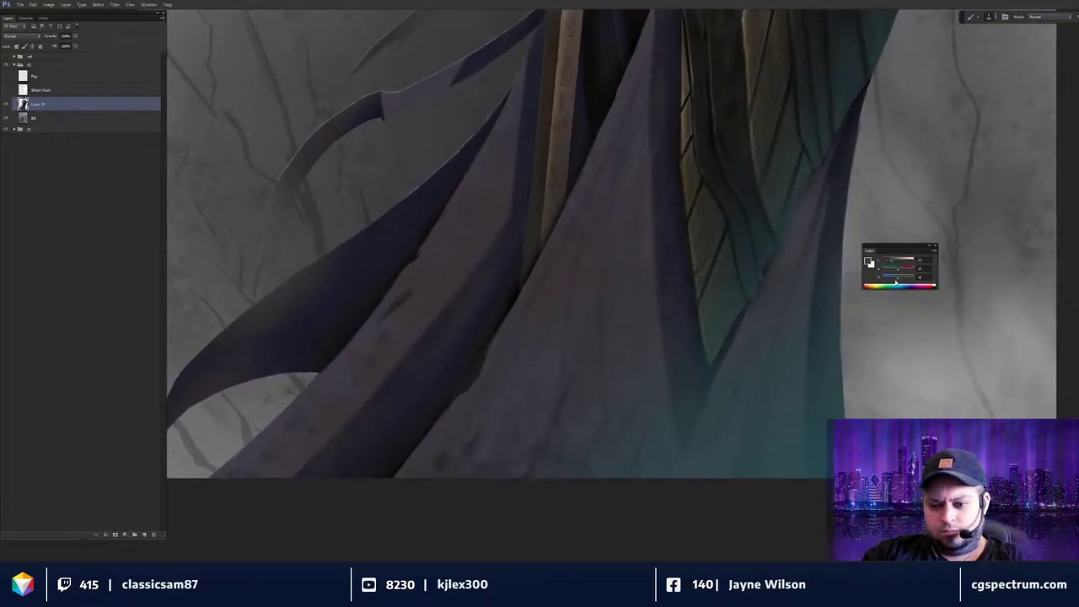
Paint narrow teal fold accents on the lower cloak below the shield within lasso selections, using adjusted and sampled colours.
drag(896, 281, 894, 281)
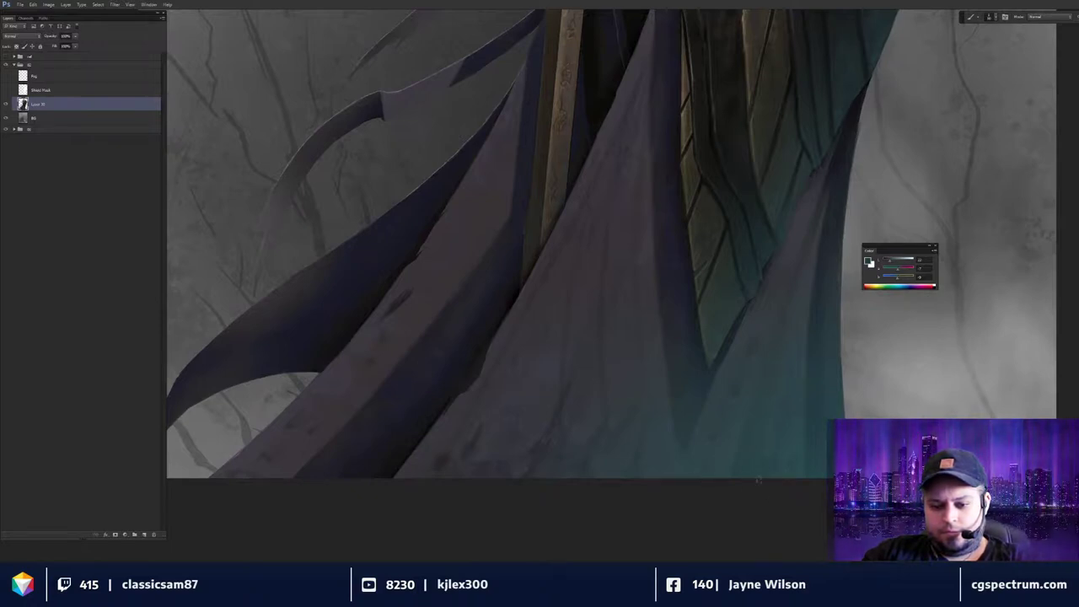
mouse_move(746, 477)
mouse_down()
mouse_move(771, 429)
mouse_move(773, 479)
mouse_move(786, 359)
mouse_up()
key(ctrl+d)
key(r)
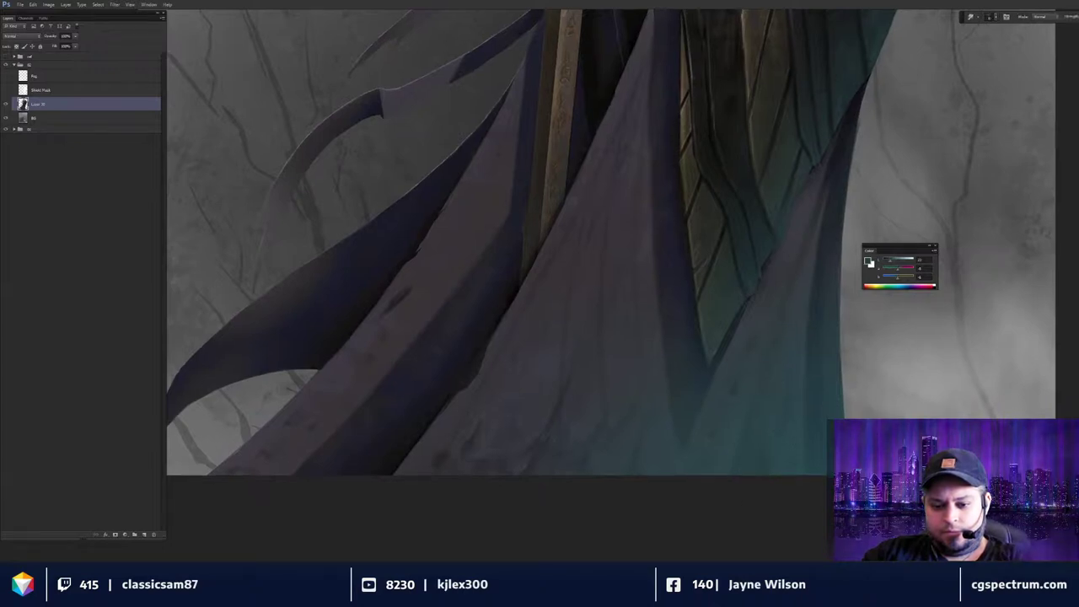
key(l)
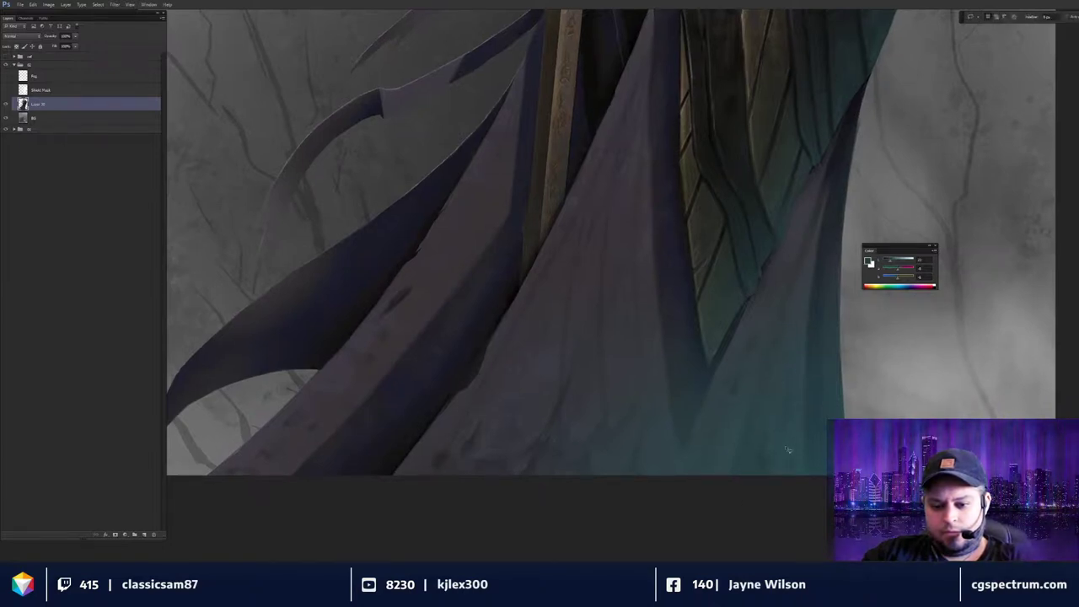
mouse_move(786, 441)
mouse_down()
mouse_move(779, 462)
mouse_move(780, 438)
mouse_up()
key(b)
alt+click(807, 393)
key(ctrl+d)
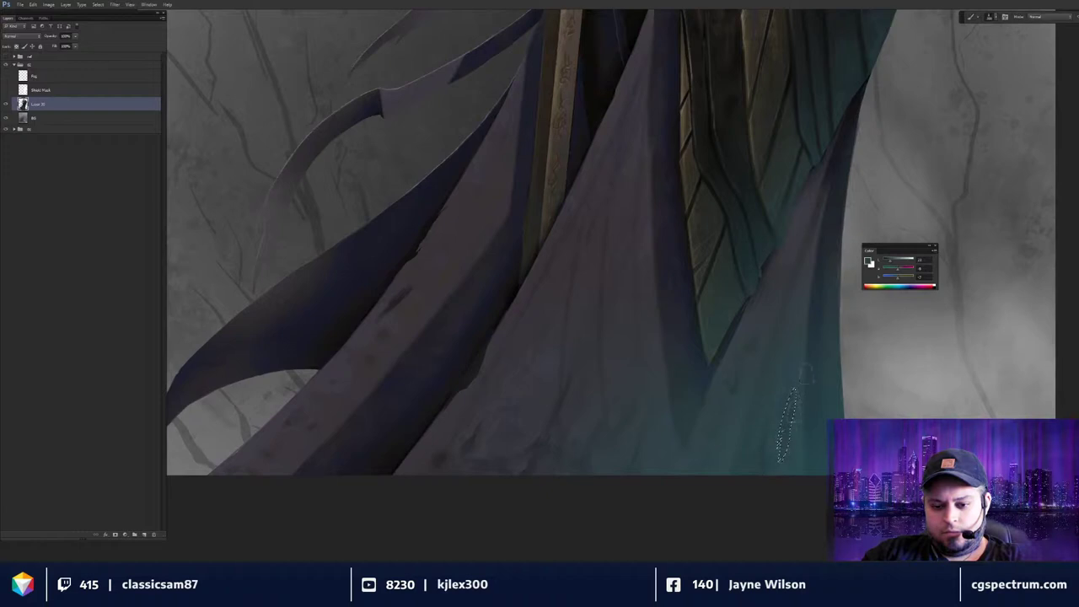
Erase small nicks into the outer edge of the teal cloak section and check them against the whole figure.
key(r)
drag(802, 380, 744, 369)
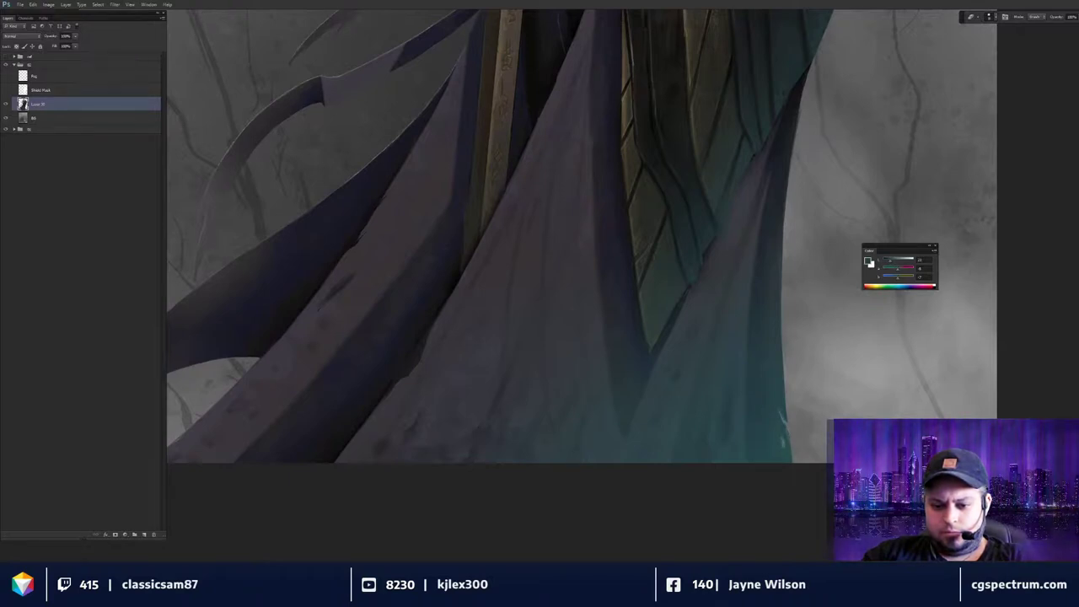
scroll(687, 290, down, 2)
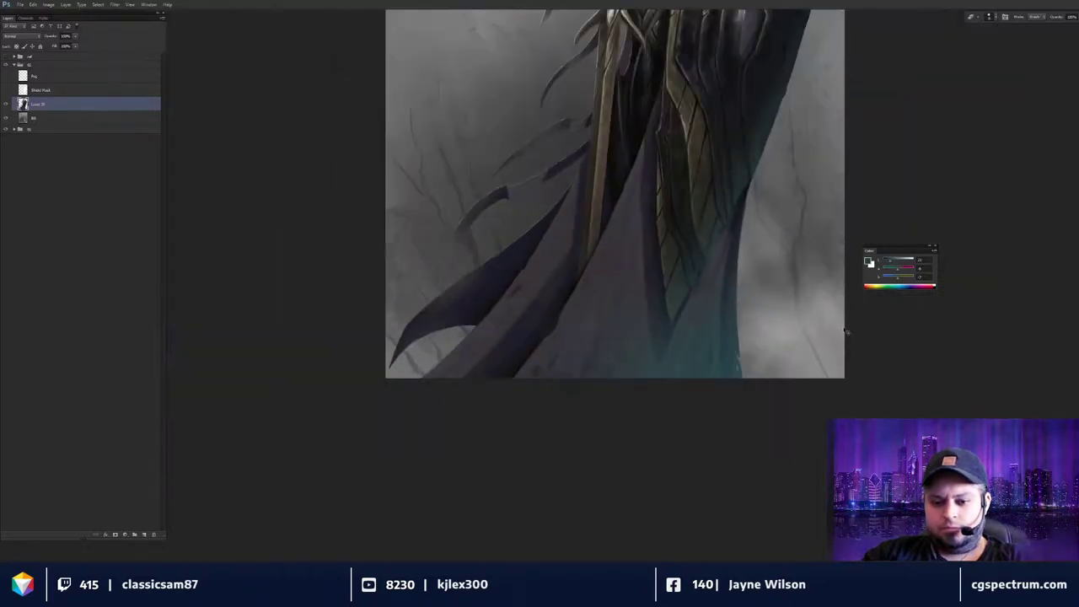
scroll(837, 354, down, 2)
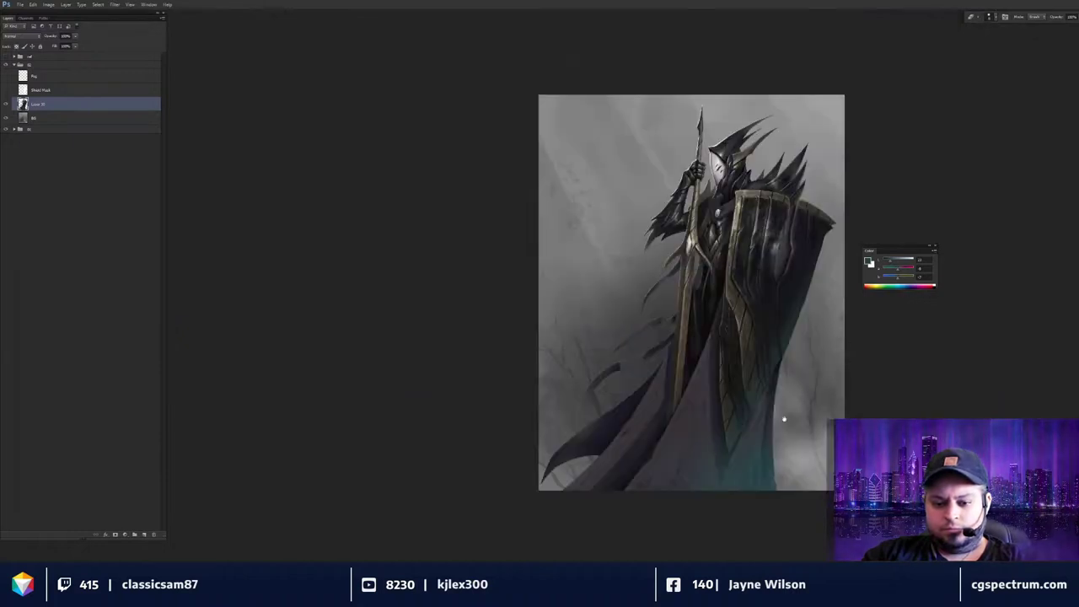
scroll(784, 419, up, 1)
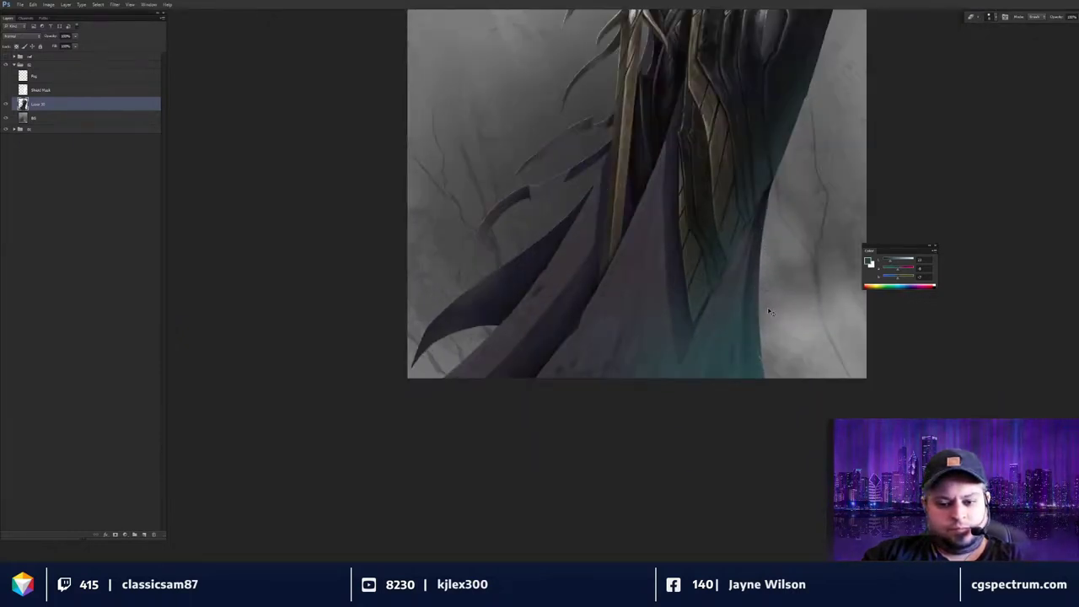
scroll(768, 312, up, 1)
scroll(778, 335, up, 1)
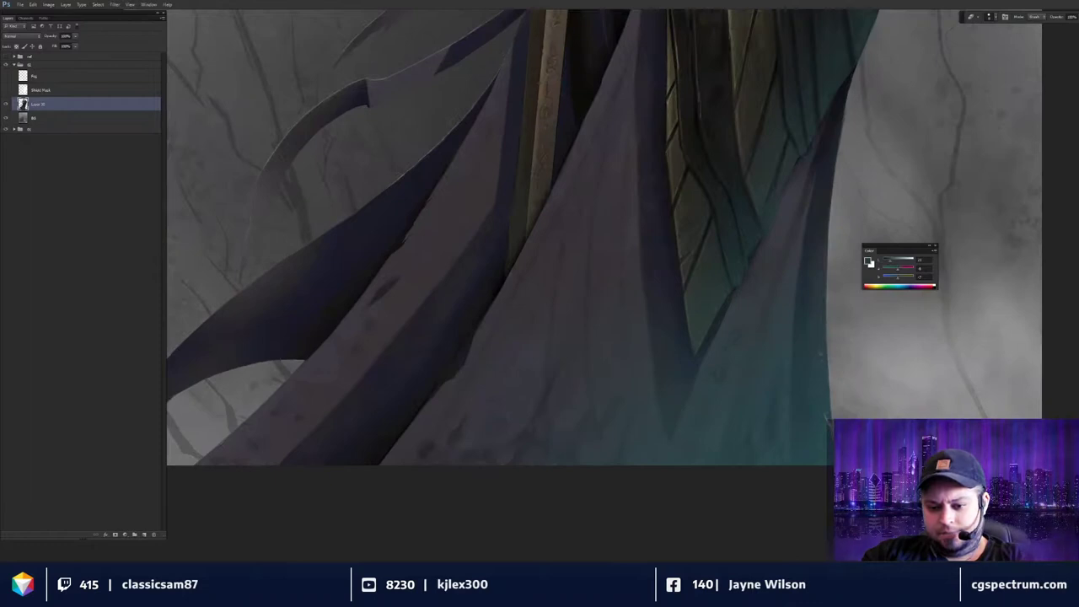
Paint small marks in a sampled colour near the bottom edge of the teal cloak section.
drag(807, 360, 811, 357)
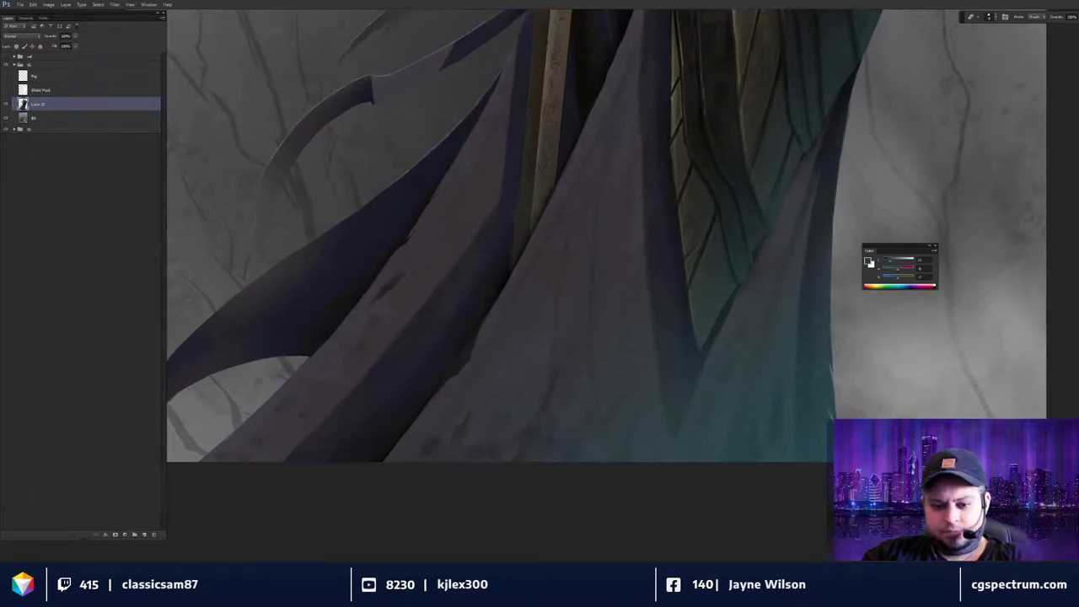
key(b)
alt+click(809, 351)
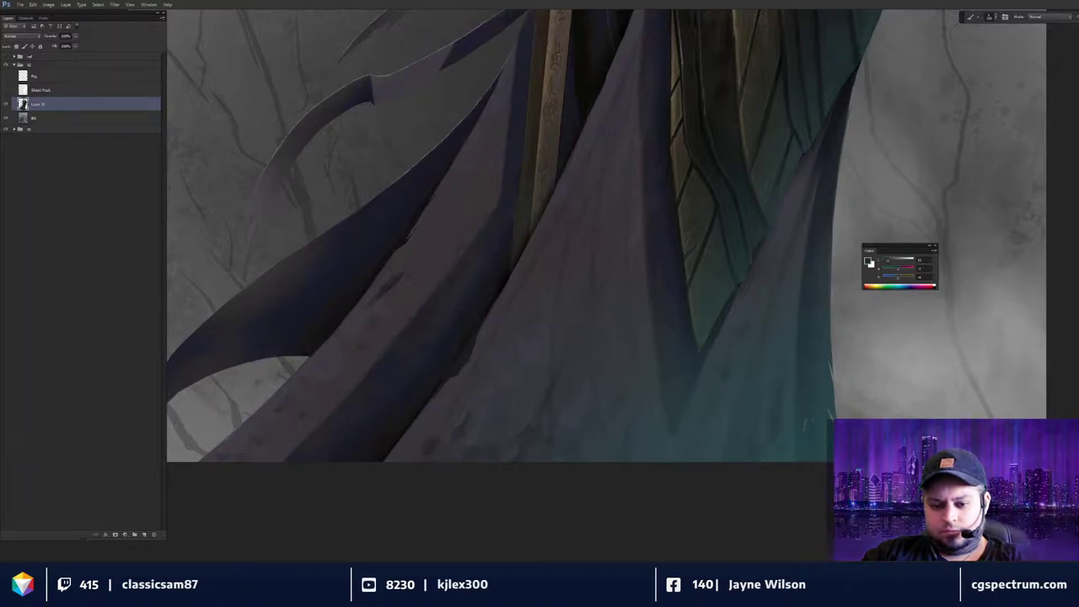
key(ctrl+minus)
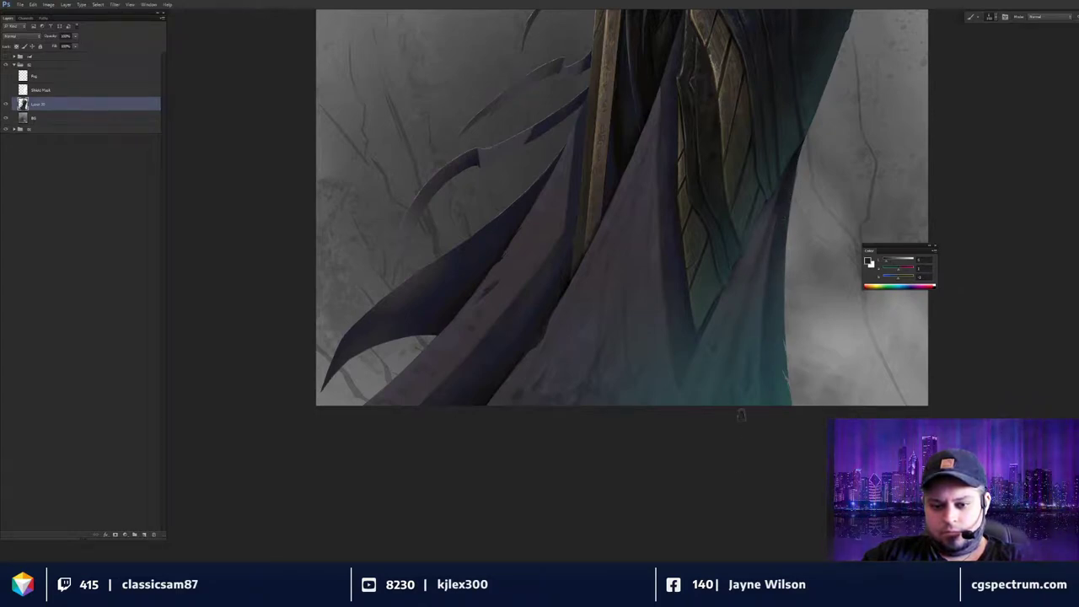
Examine the lower cloak, its folds and the torn strips blowing out behind the spear.
drag(708, 369, 720, 396)
scroll(682, 270, up, 4)
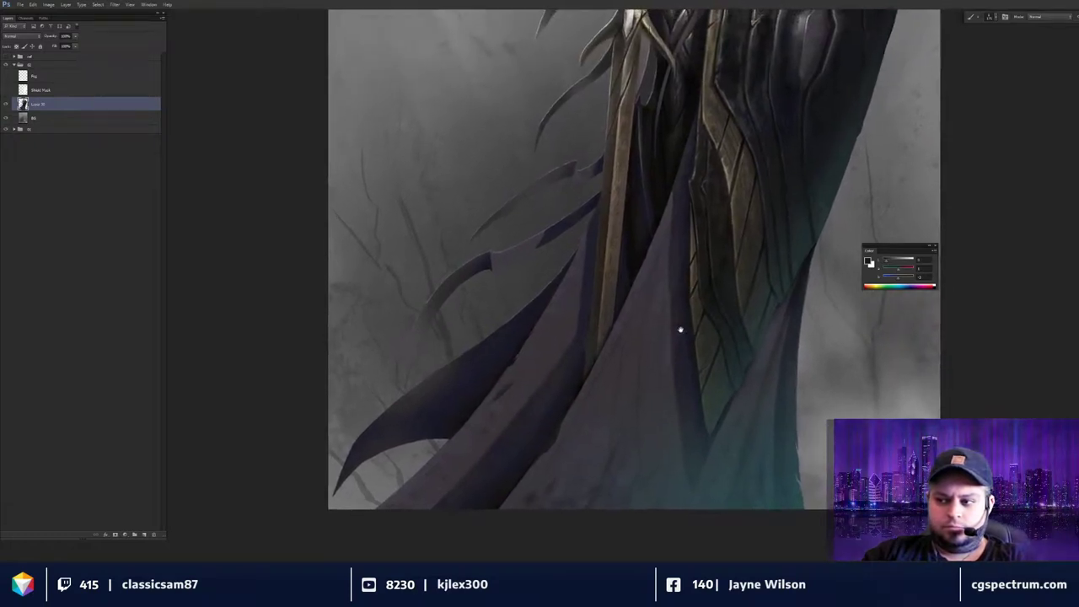
scroll(680, 330, up, 2)
drag(667, 369, 670, 367)
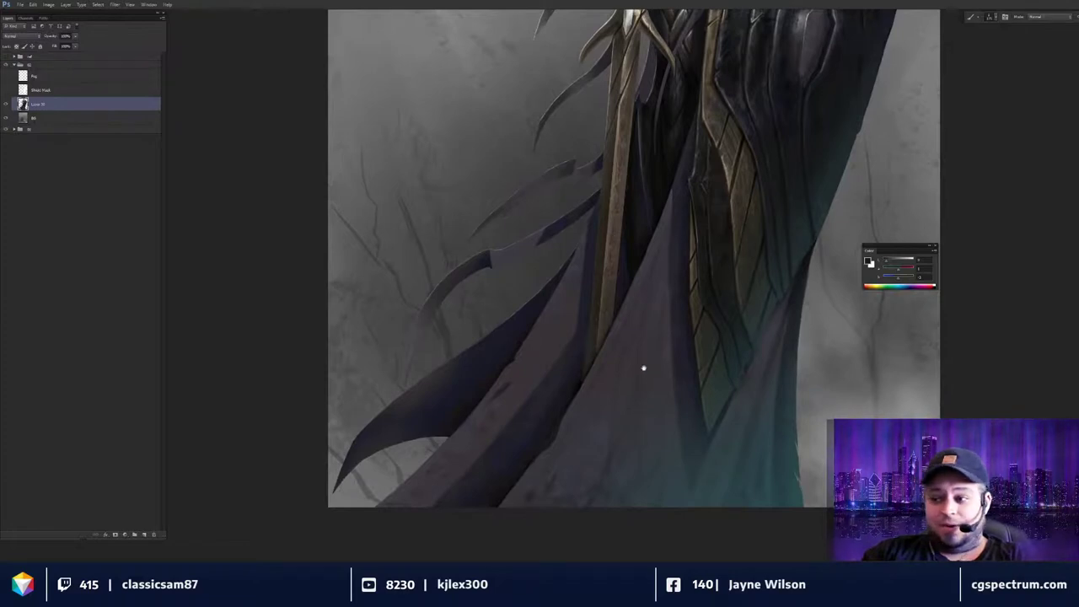
scroll(650, 364, down, 1)
mouse_move(663, 402)
mouse_down()
mouse_move(649, 368)
mouse_move(664, 378)
mouse_up()
drag(494, 361, 655, 298)
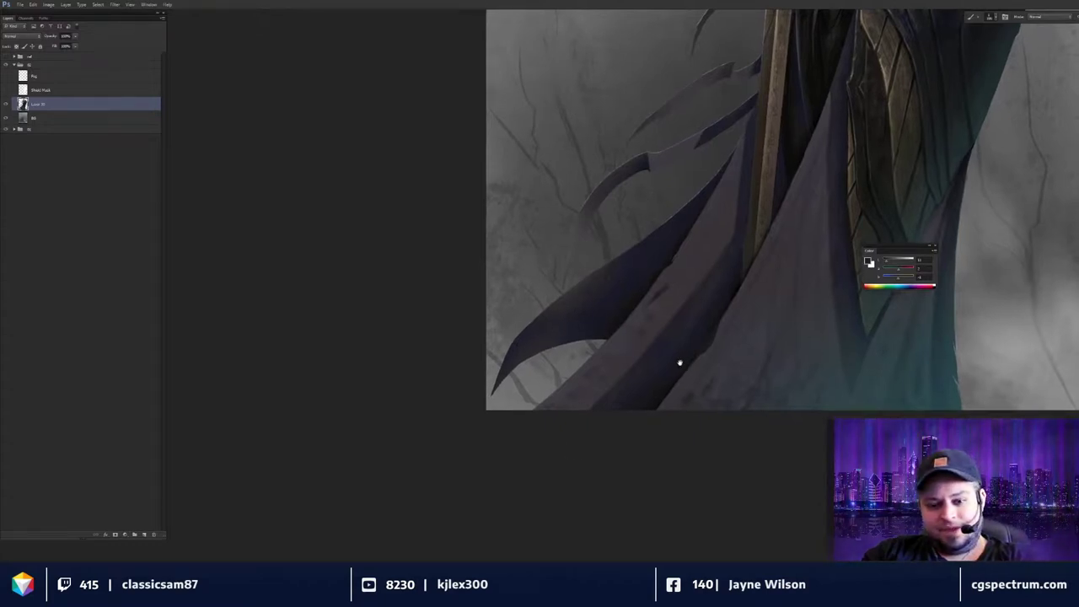
drag(681, 361, 675, 368)
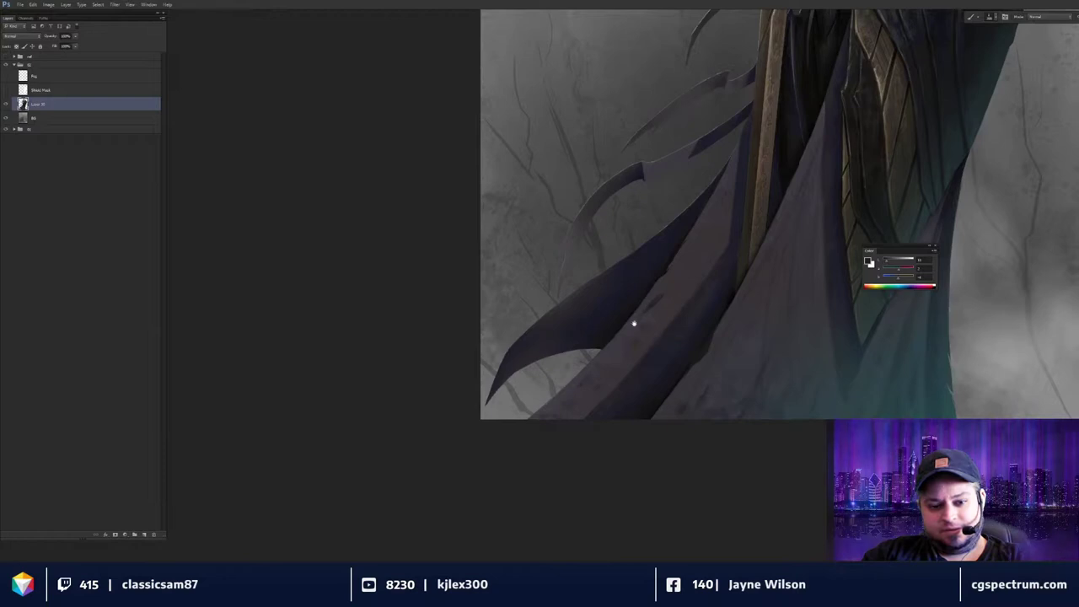
Sample the colour at the tip of the curved torn cloak strip, adjust it to a muted grey and touch up the tip.
scroll(747, 357, up, 2)
scroll(697, 303, up, 1)
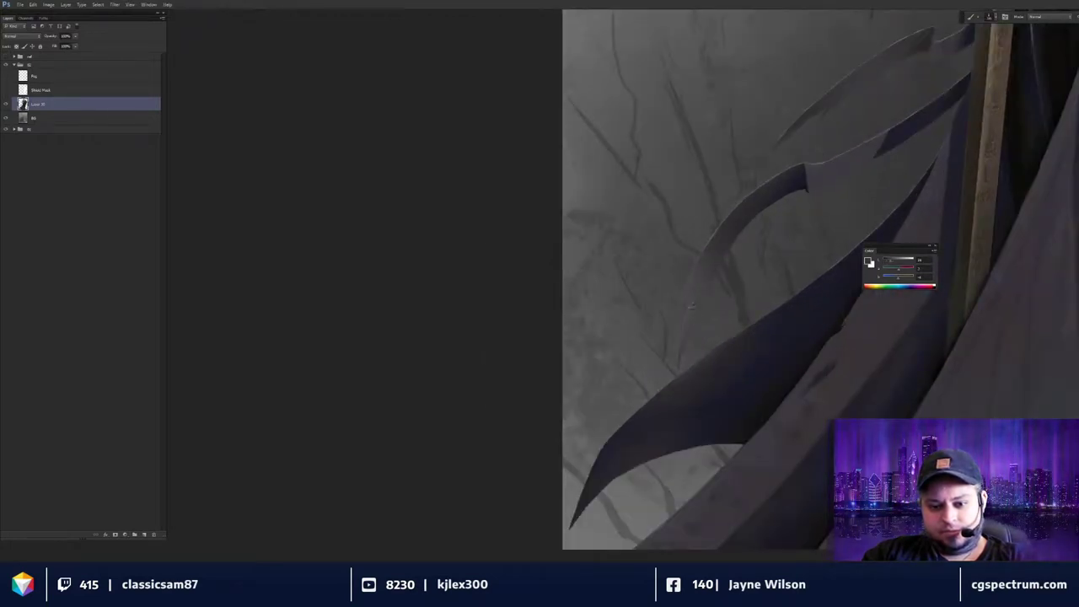
alt+click(693, 316)
drag(694, 318, 692, 317)
click(869, 262)
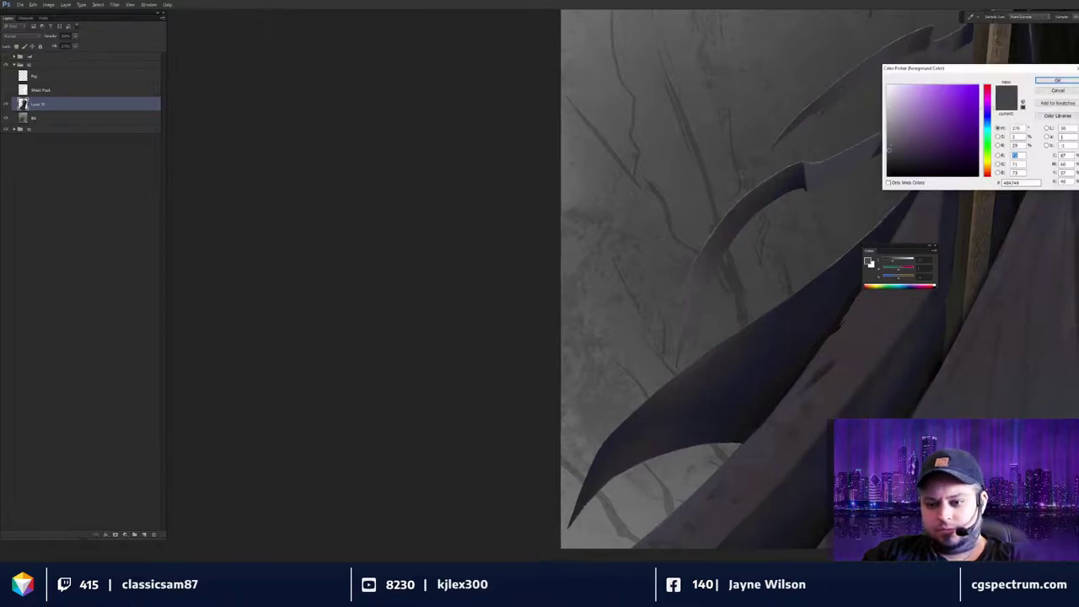
click(1058, 80)
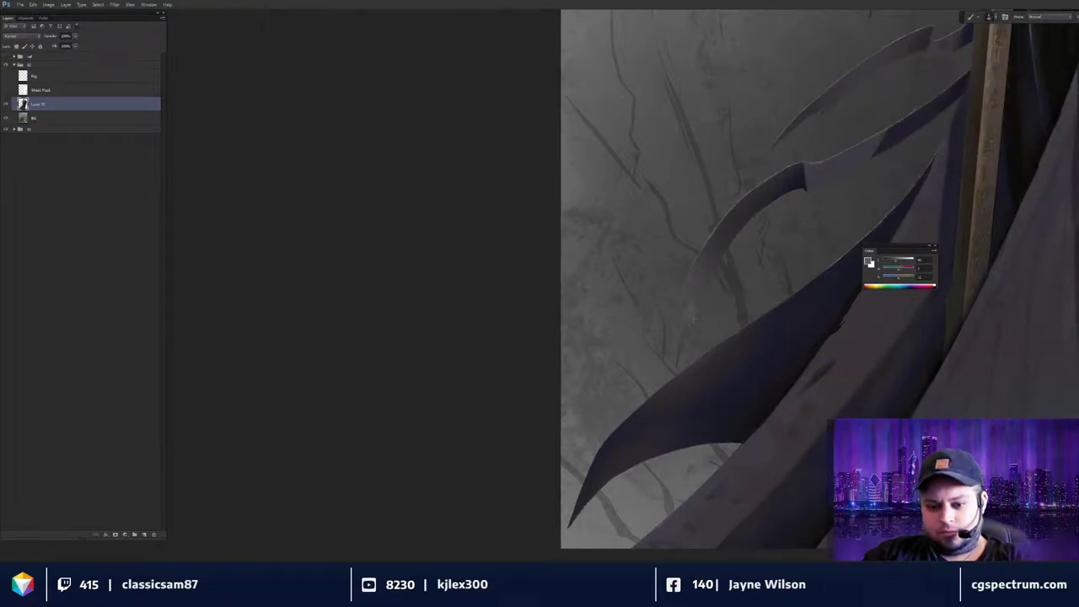
Lasso the tip of the curved torn strip, paint a shaded fold inside the selection and deselect.
key(l)
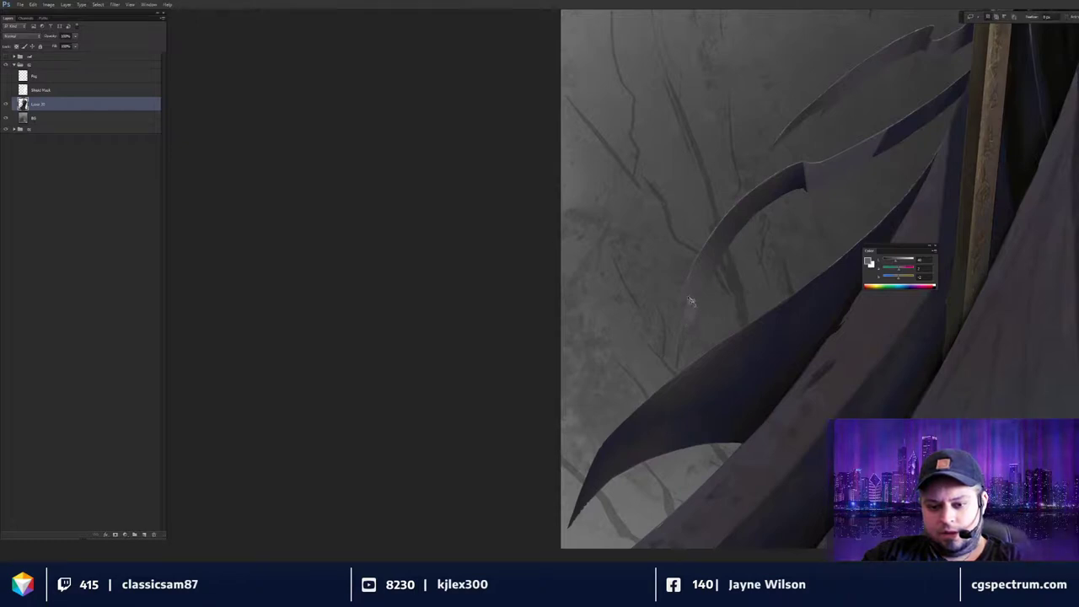
mouse_move(685, 297)
mouse_down()
mouse_move(697, 259)
mouse_move(689, 295)
mouse_up()
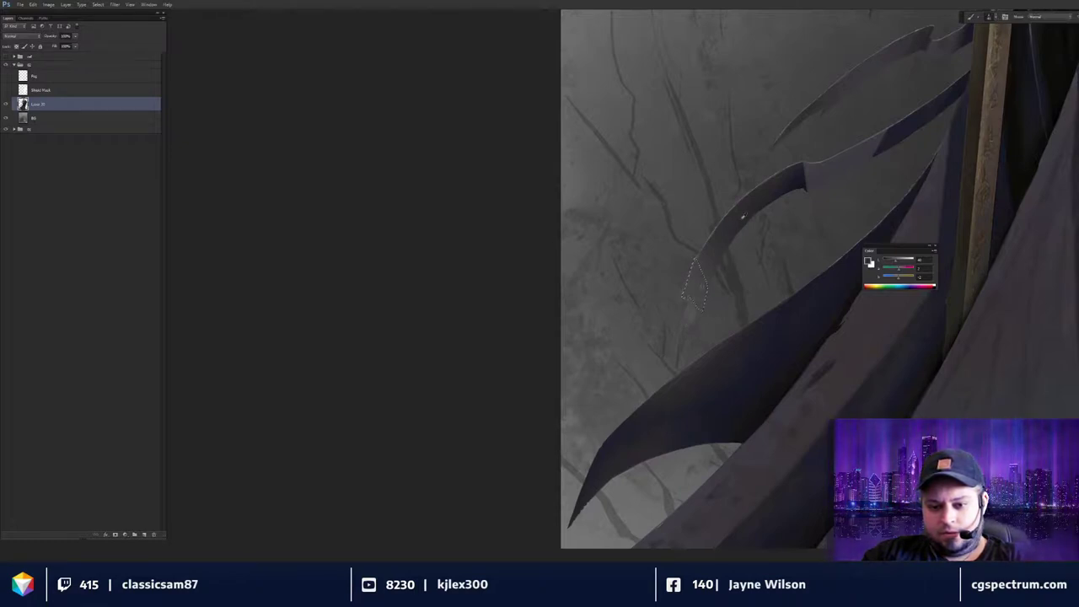
key(ctrl+d)
alt+click(746, 301)
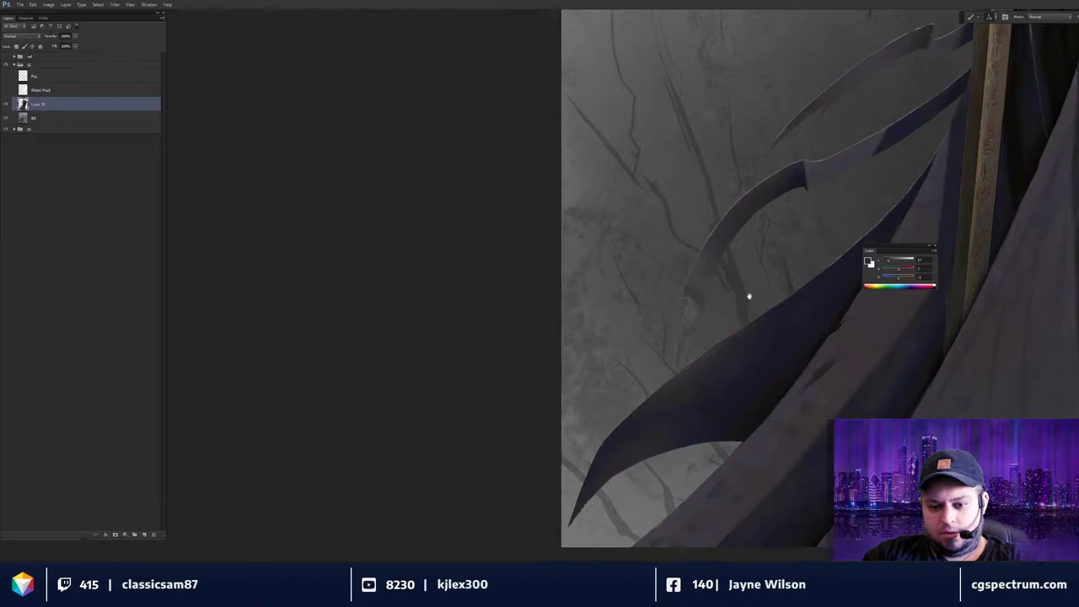
key(ctrl+minus)
scroll(764, 325, up, 1)
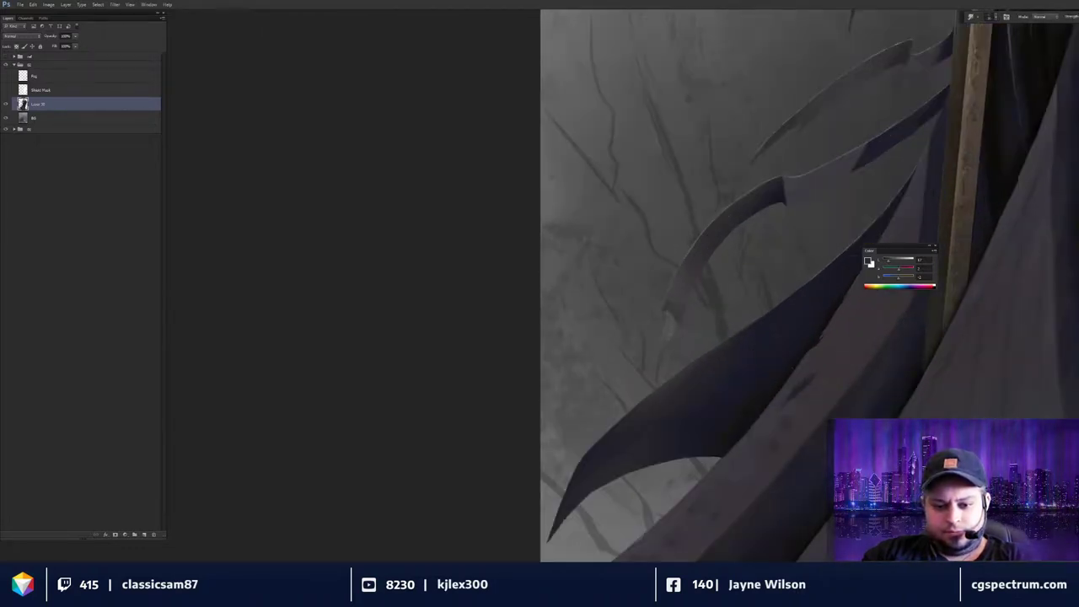
key(ctrl+minus)
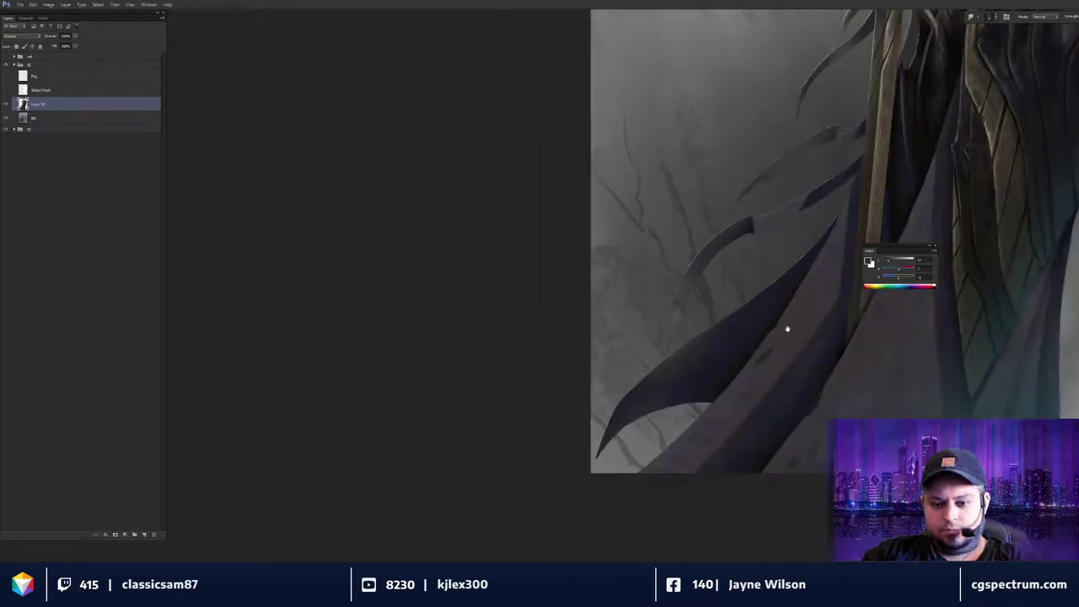
Paint subtle texture into the lower folds of the cloak with a darker sampled colour.
drag(785, 329, 701, 356)
key(b)
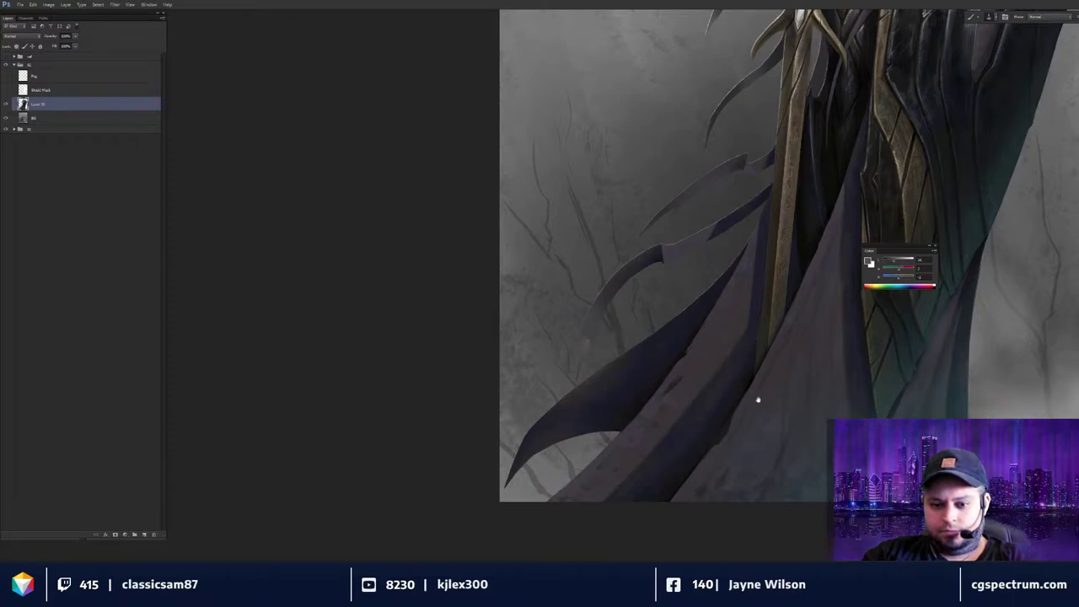
drag(757, 372, 697, 375)
drag(752, 287, 761, 240)
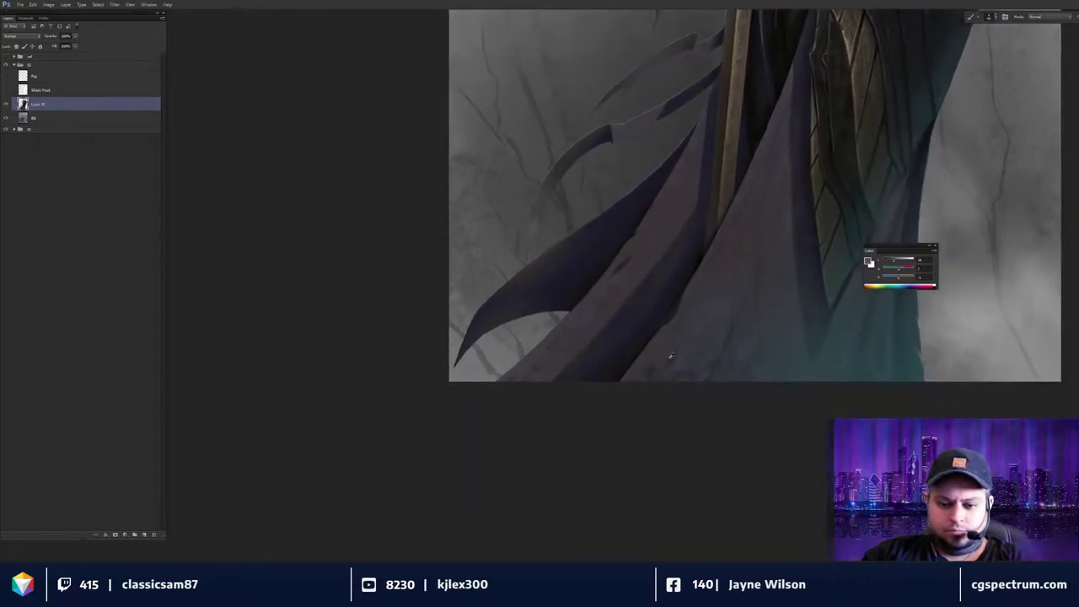
alt+click(653, 352)
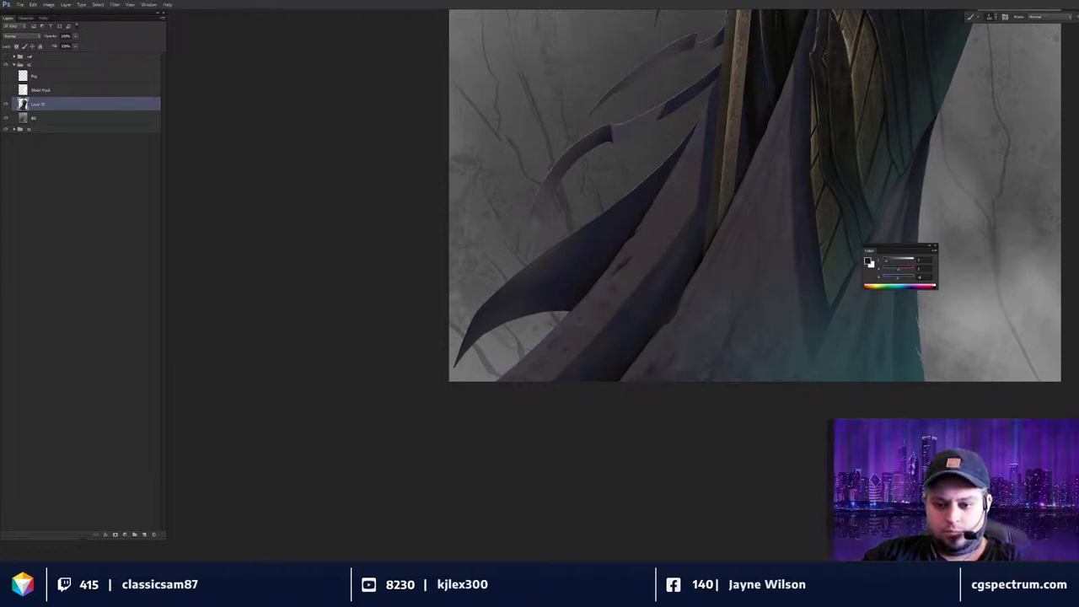
Change the paint hue and brush faint blue and violet variation into the cloak folds on both sides of the spear.
drag(699, 365, 761, 436)
key(ctrl+plus)
click(900, 286)
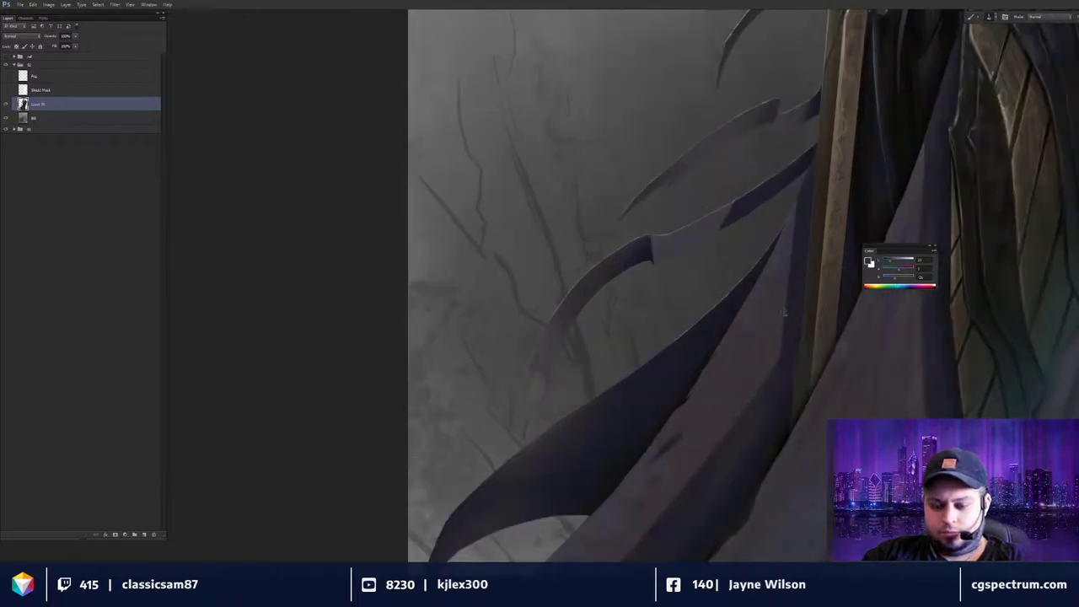
drag(798, 343, 775, 326)
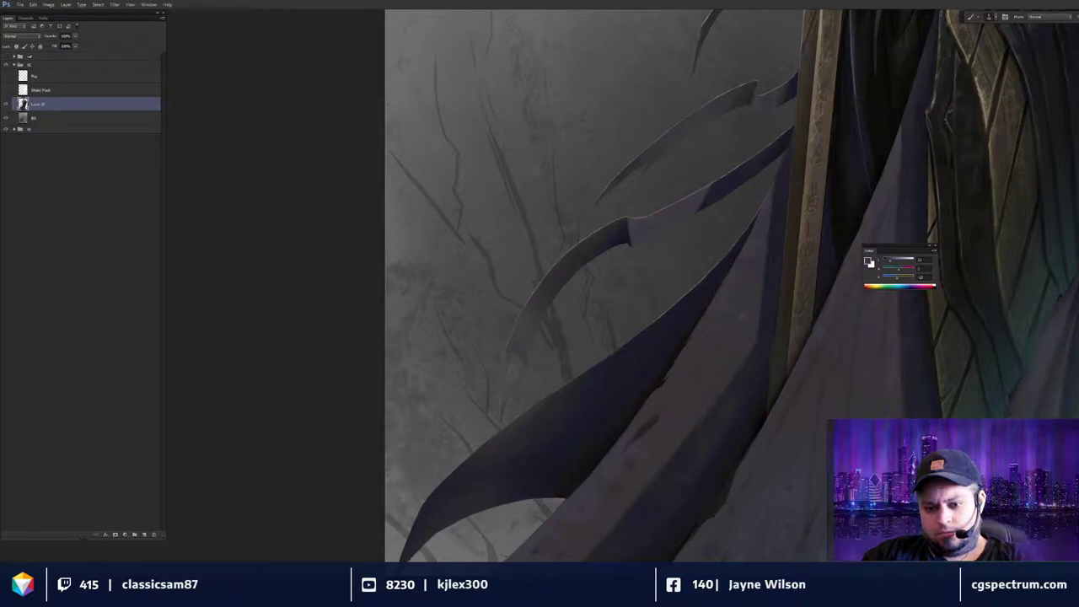
drag(742, 316, 641, 329)
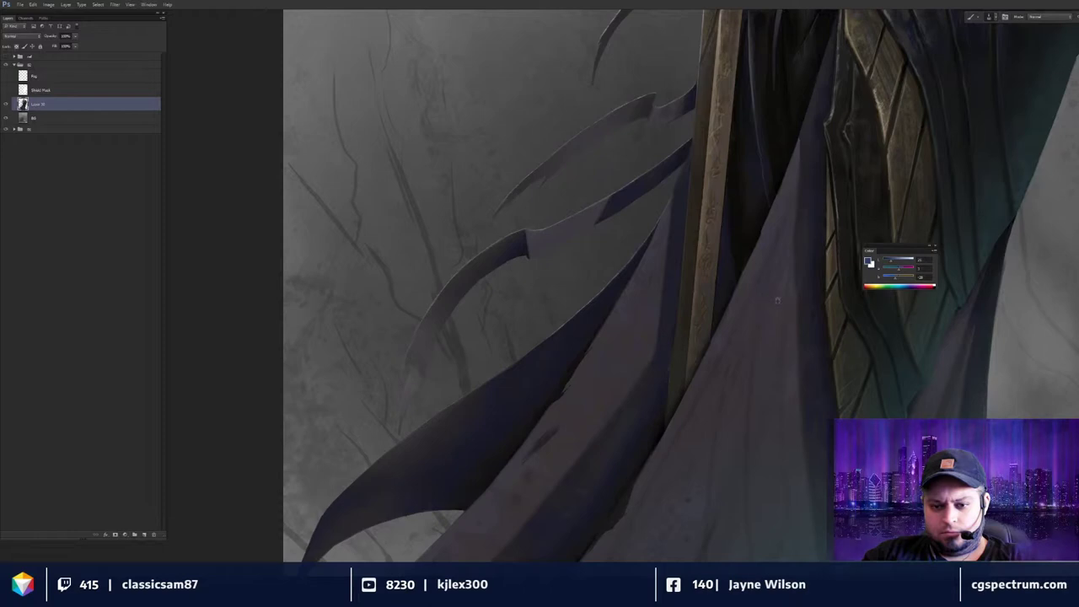
Brush muted violet tints onto the two torn strips beside the spear shaft and check them against the whole figure.
drag(565, 160, 722, 211)
scroll(719, 280, up, 2)
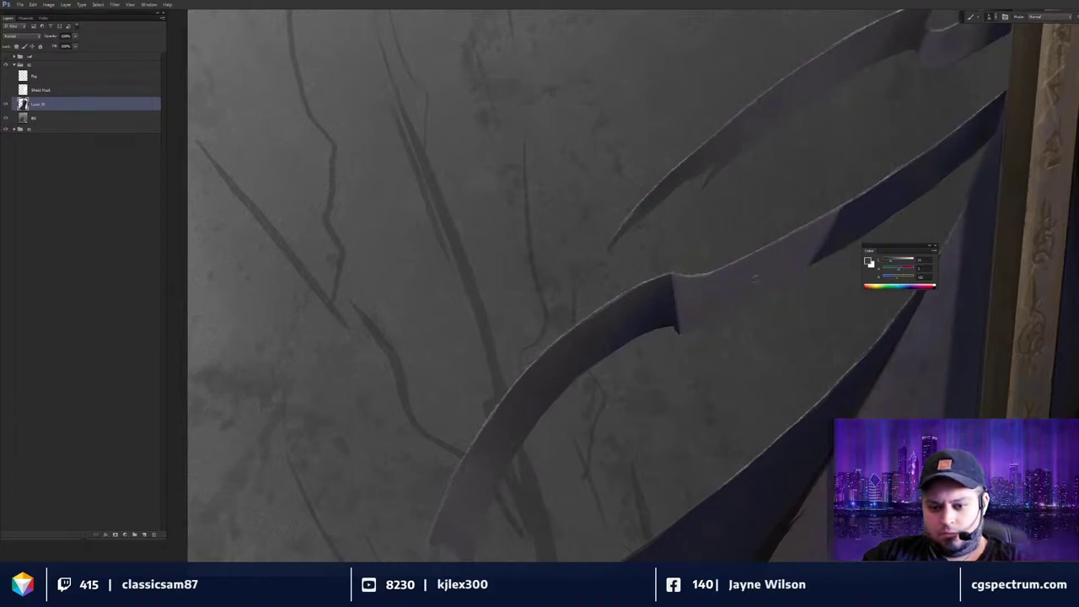
drag(793, 181, 725, 362)
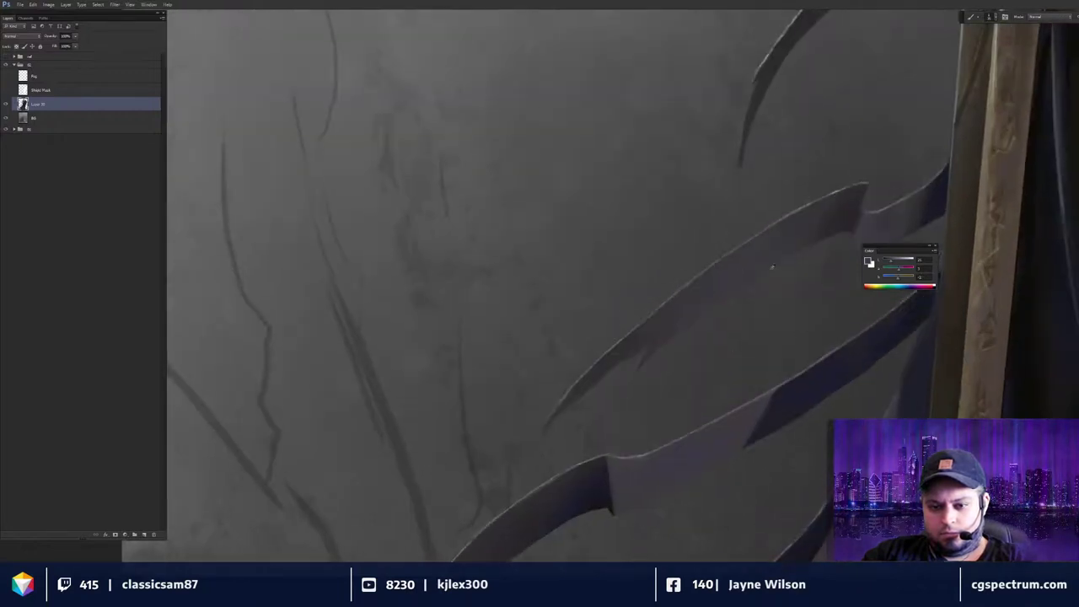
drag(897, 280, 901, 285)
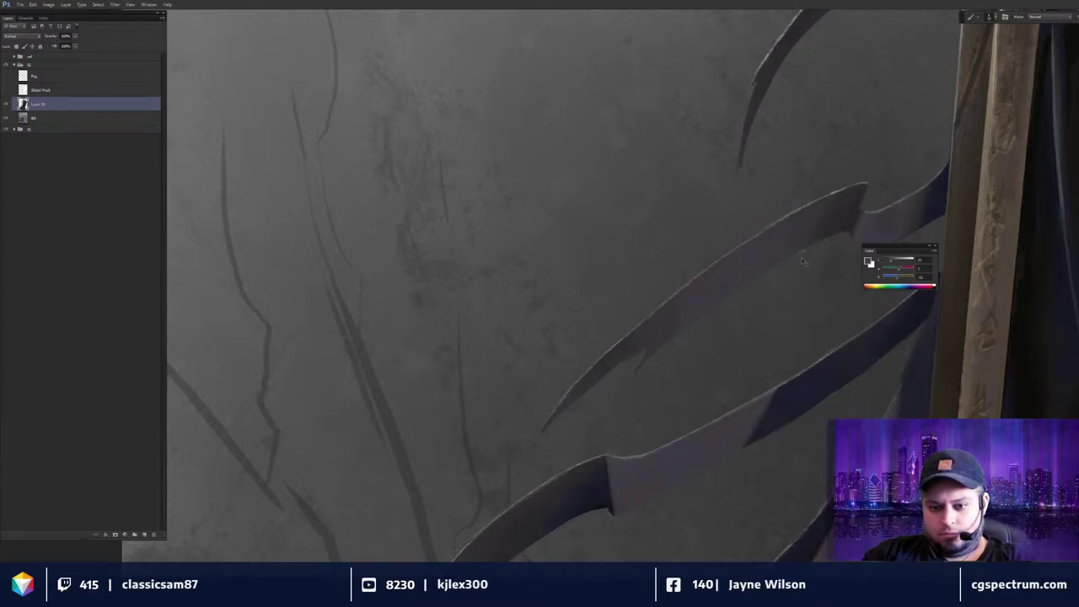
key(ctrl+minus)
key(ctrl+minus)
key(ctrl+minus)
key(ctrl+minus)
drag(795, 341, 785, 332)
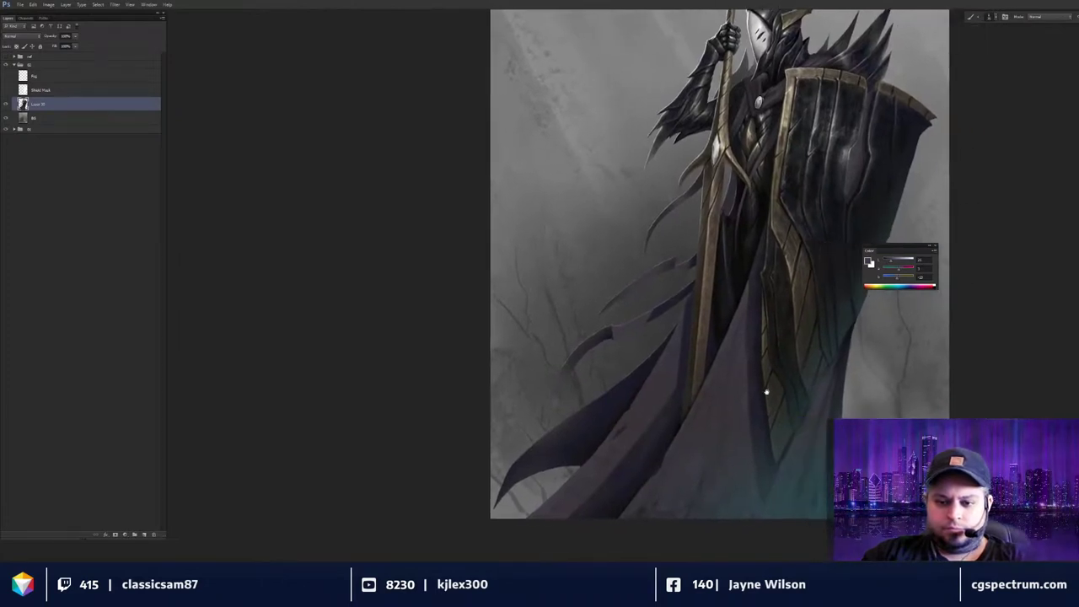
Add blue-violet and reddish tints to the torn strips beside the spear, up to the one below the spear's curved guard.
scroll(734, 275, up, 5)
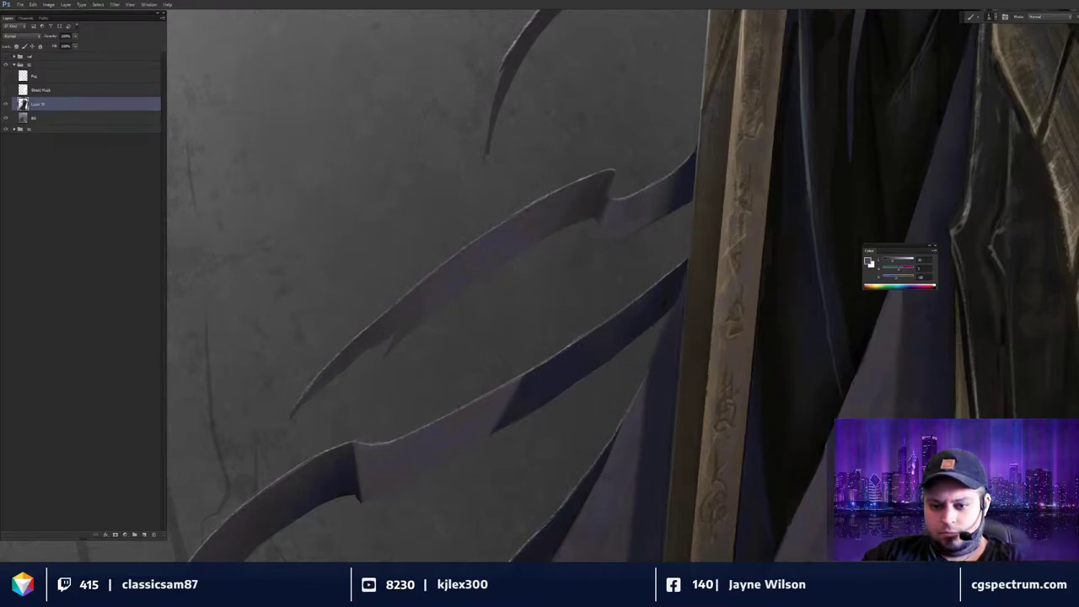
key(ctrl+minus)
key(ctrl+minus)
key(ctrl+minus)
key(ctrl+plus)
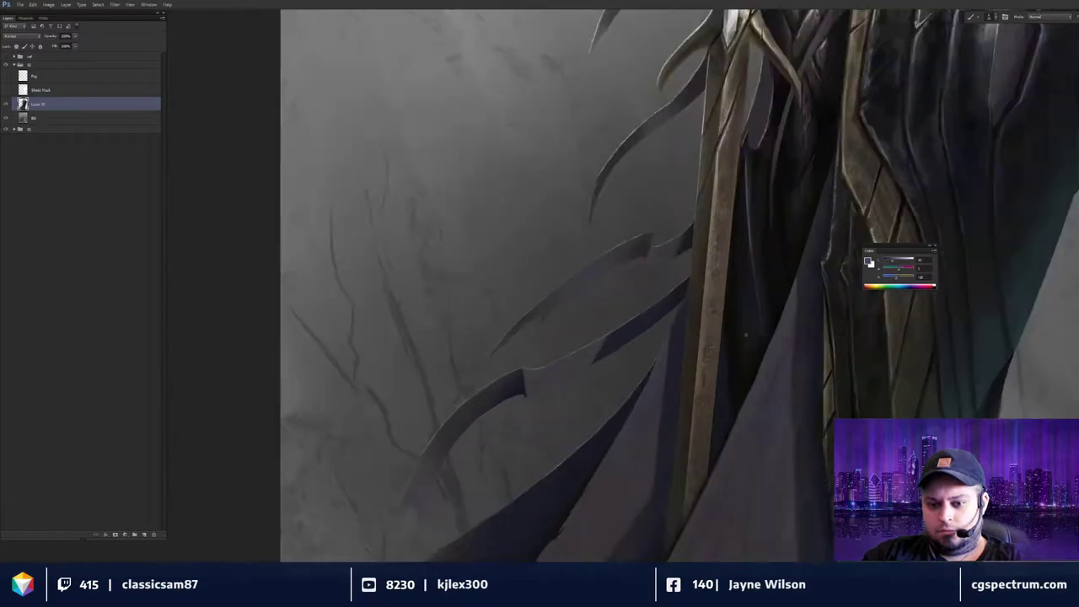
key(ctrl+plus)
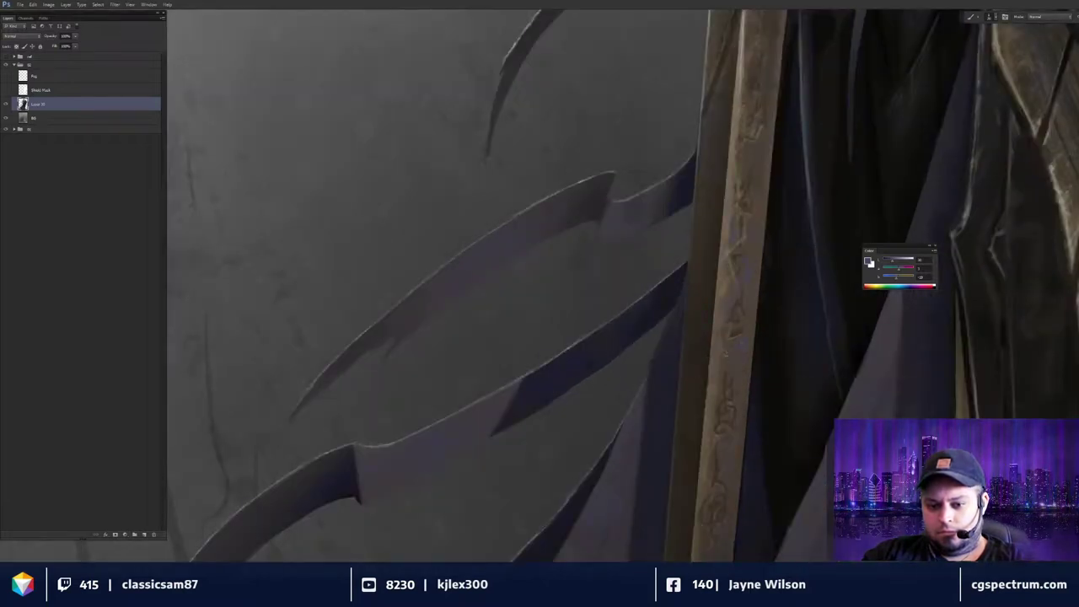
drag(754, 189, 746, 351)
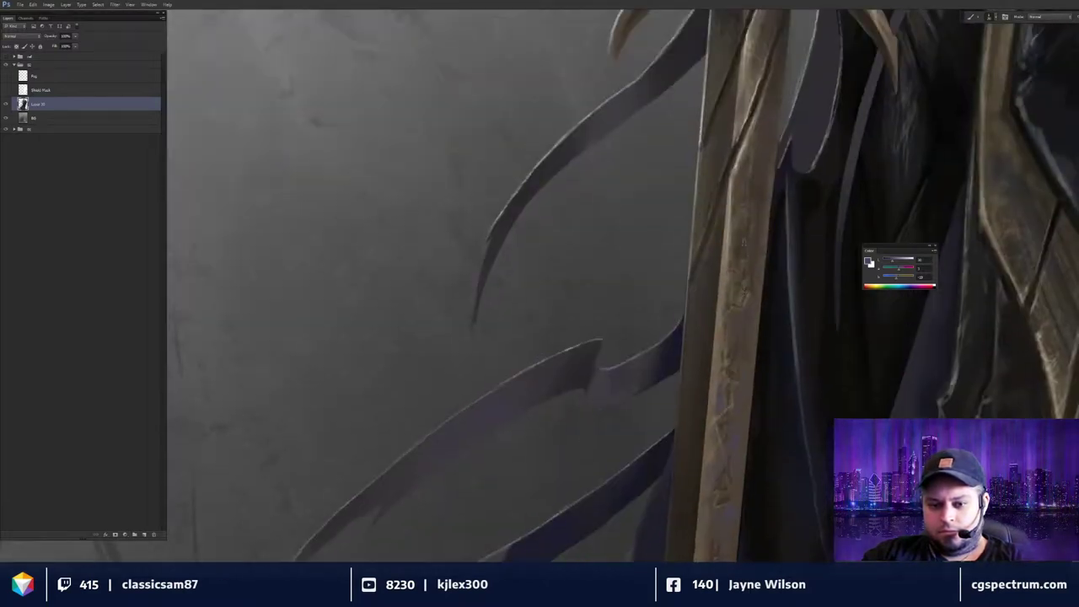
drag(757, 164, 751, 282)
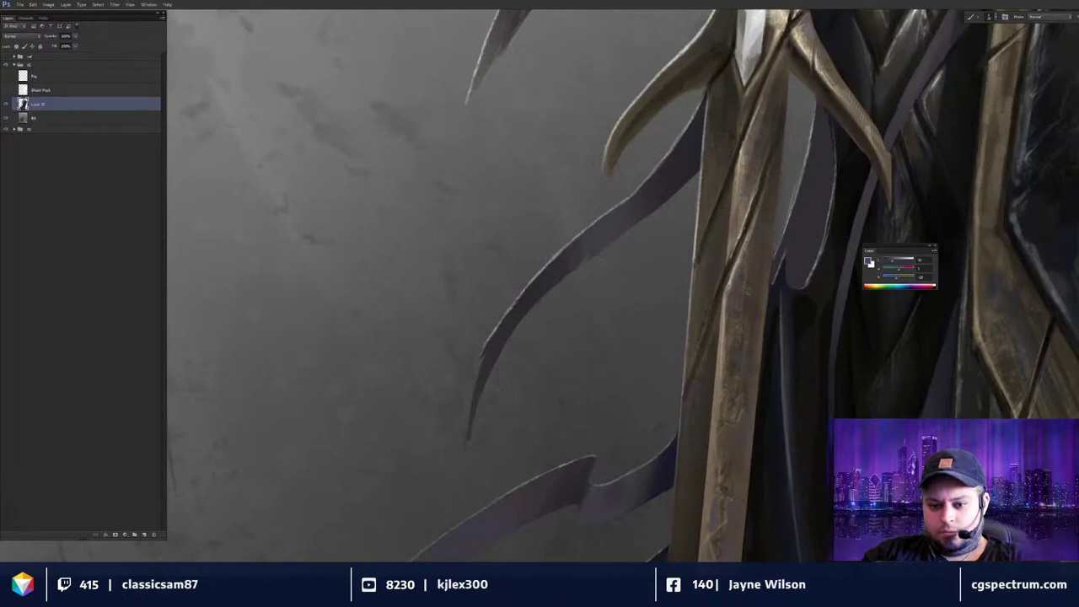
Compare the tinted torn strips with the whole figure at close and distant zoom.
key(ctrl+minus)
key(ctrl+minus)
key(ctrl+minus)
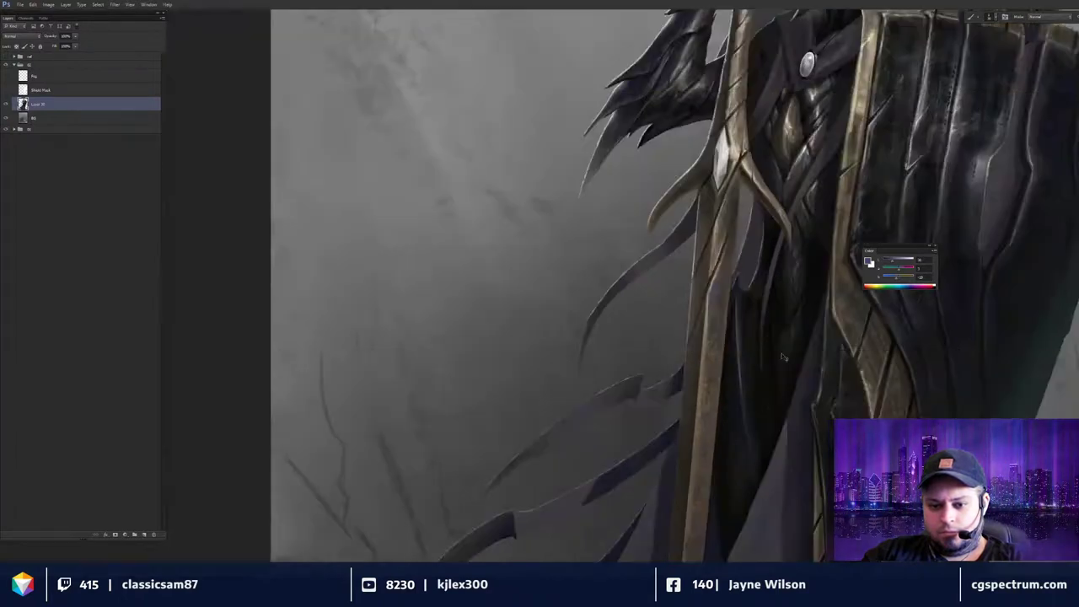
scroll(799, 223, down, 3)
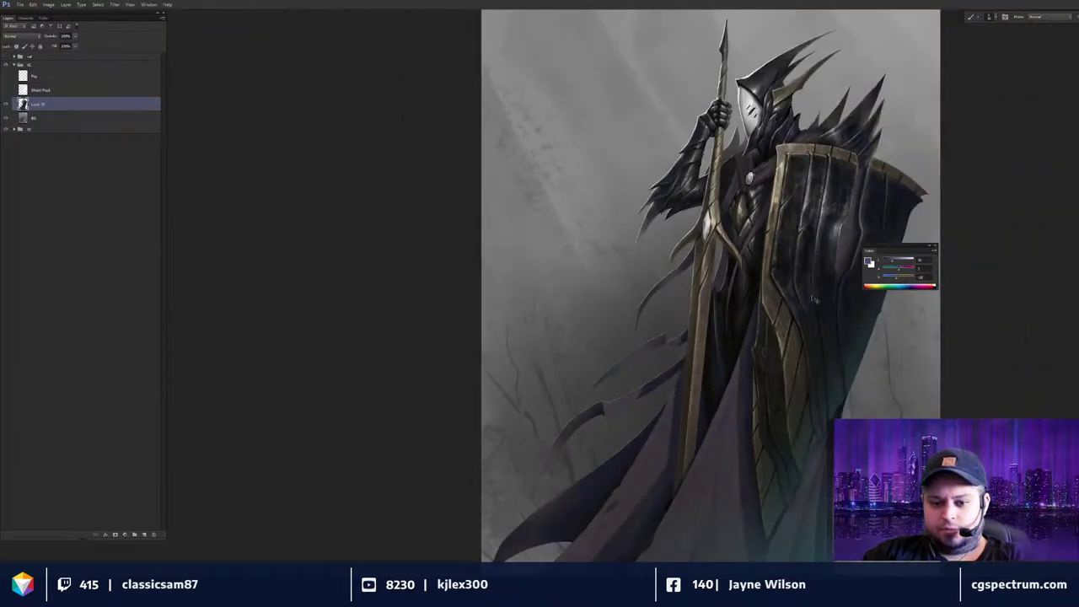
scroll(814, 301, up, 4)
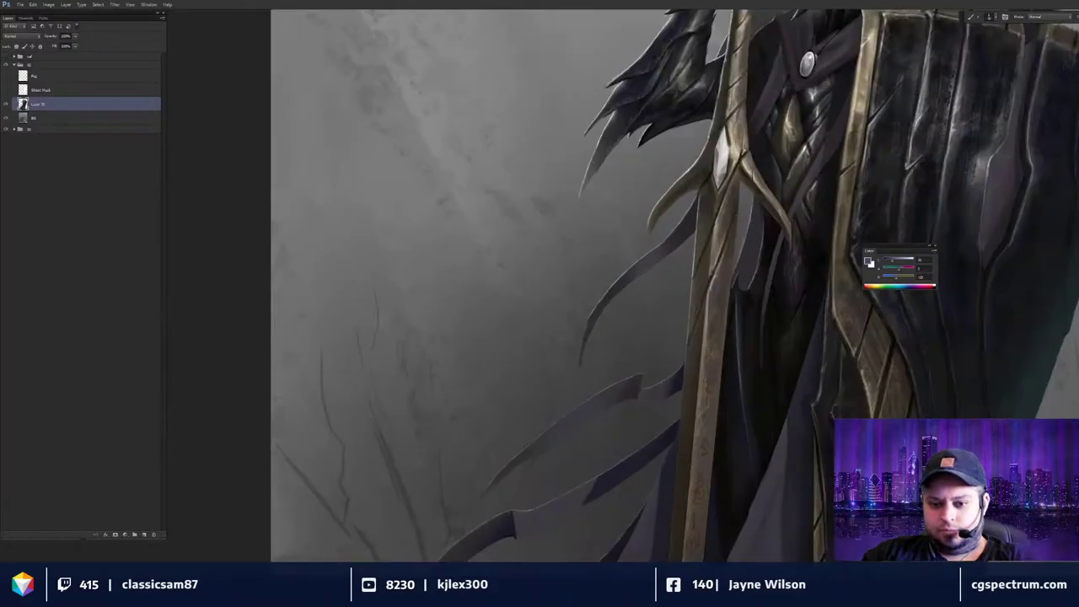
scroll(756, 358, down, 4)
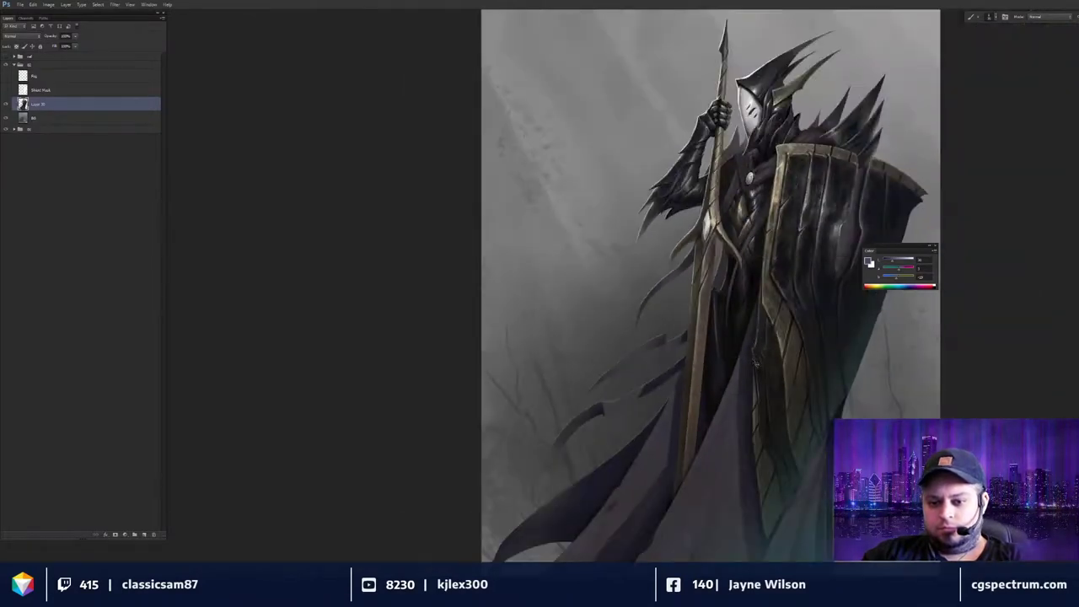
scroll(756, 363, down, 2)
scroll(760, 464, up, 5)
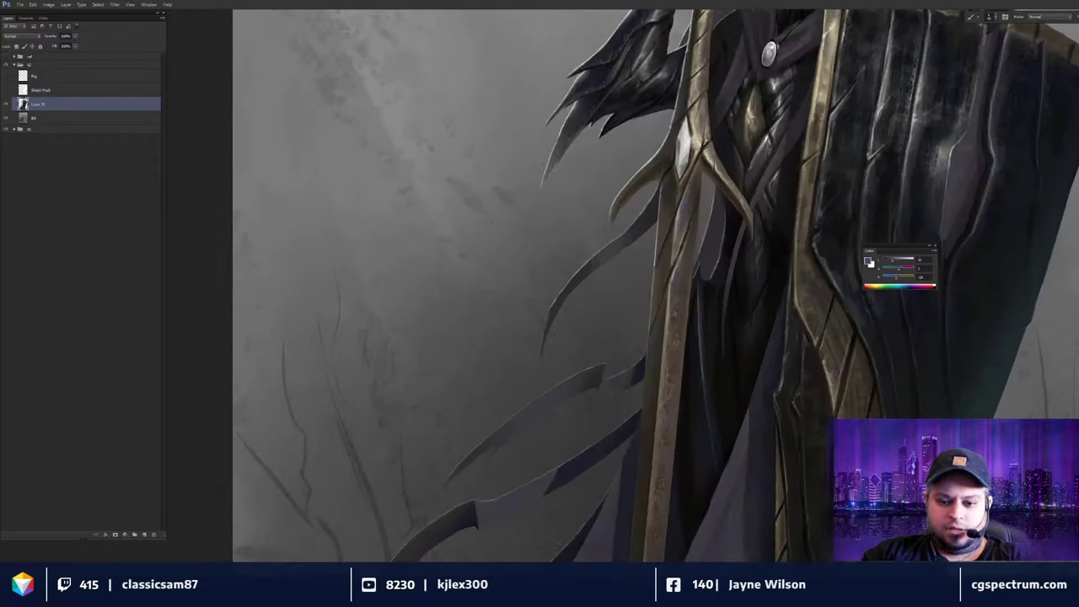
Paint dark engraved rune marks along the upper and middle spear shaft below the curved guard.
drag(658, 320, 666, 402)
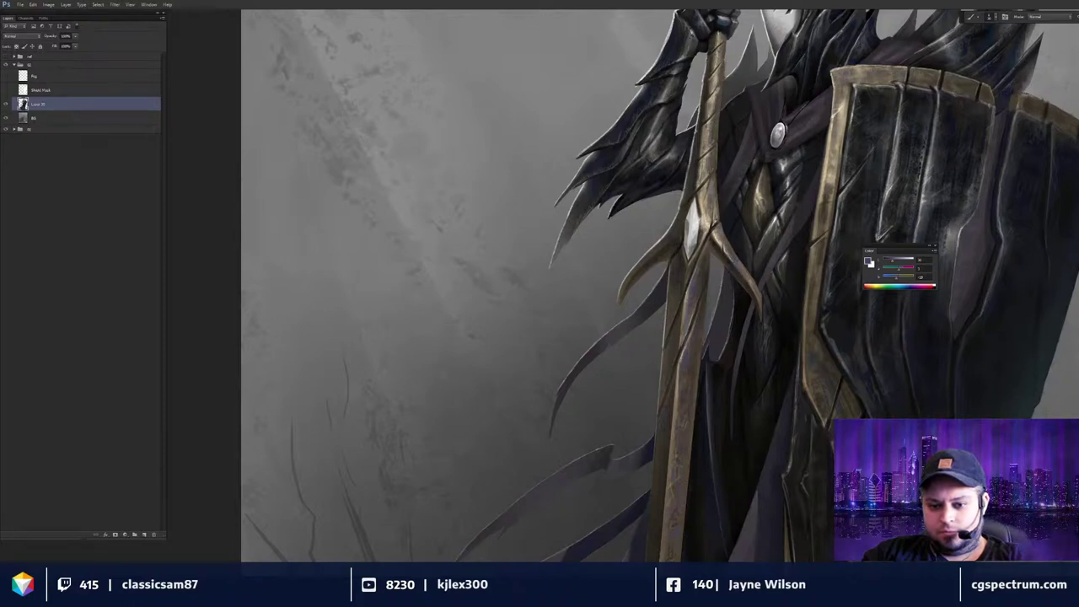
key(ctrl+minus)
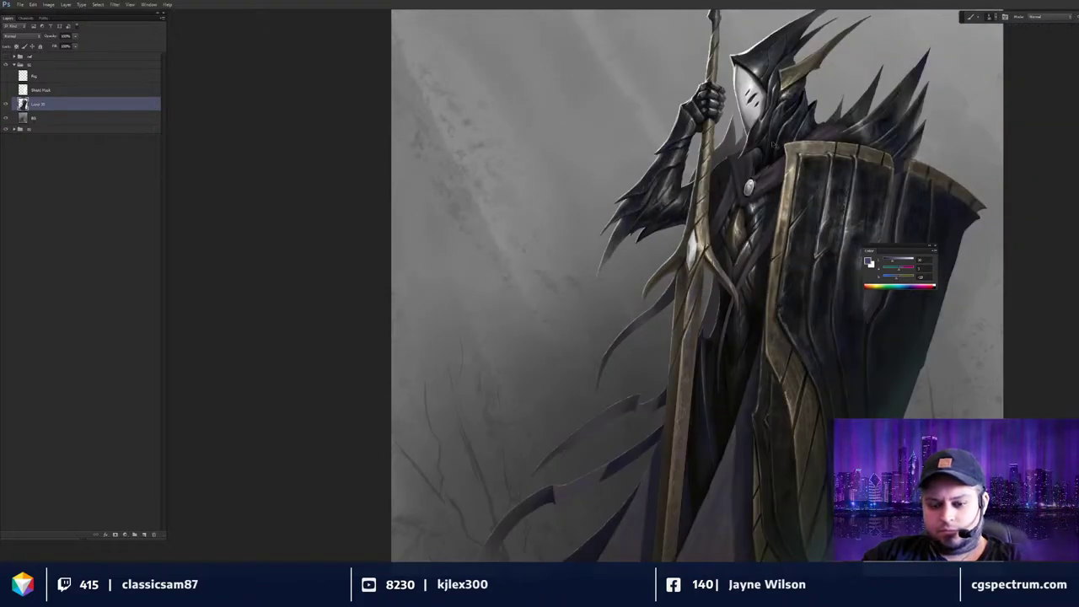
scroll(735, 345, up, 3)
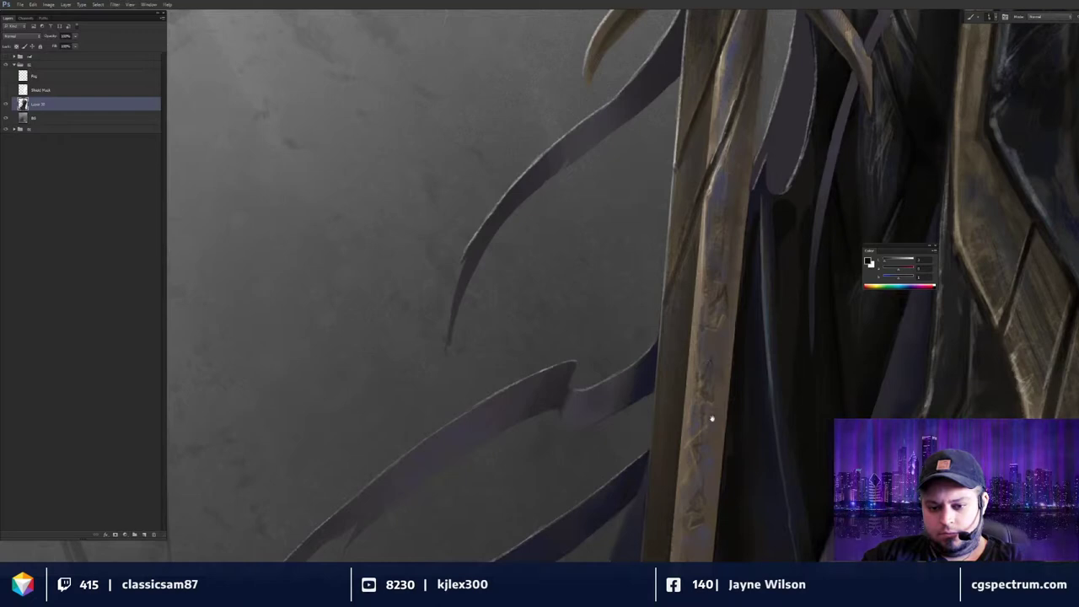
drag(711, 419, 729, 326)
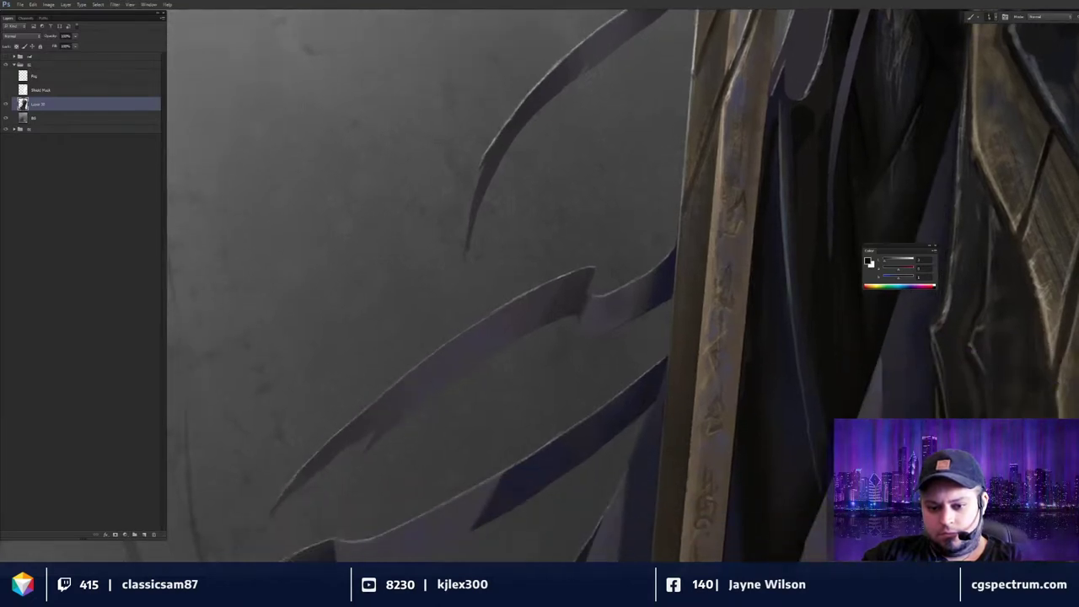
drag(687, 388, 690, 308)
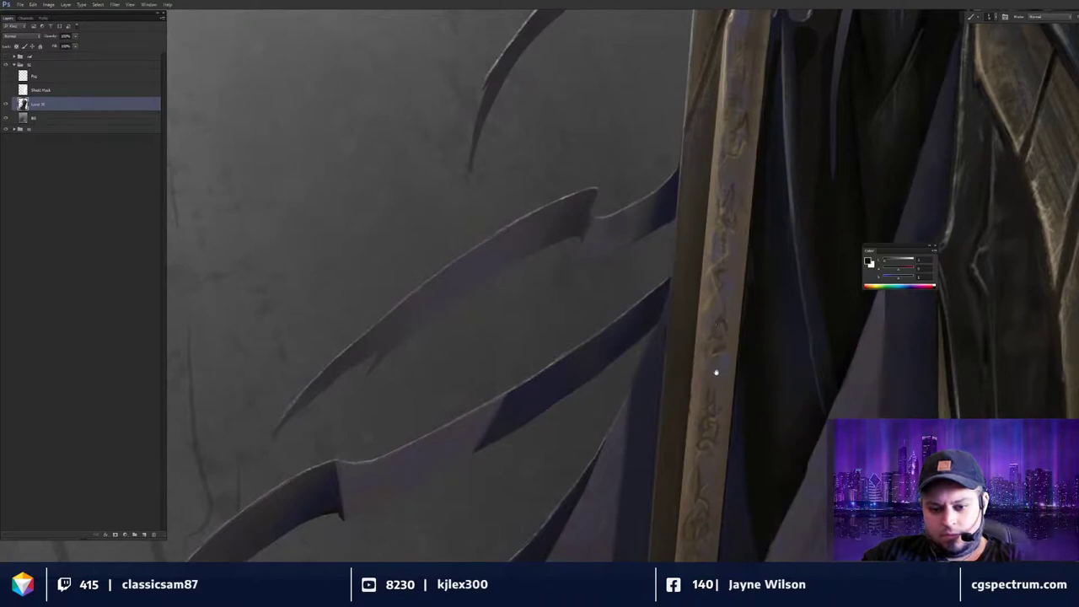
drag(716, 372, 715, 306)
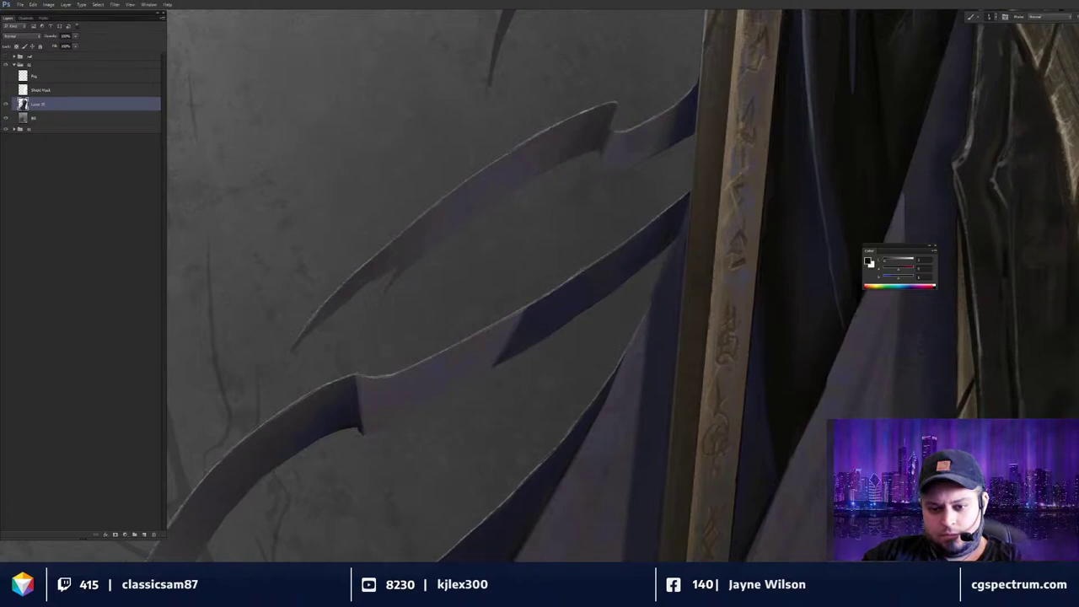
Continue the engraved runes down to the lower end of the spear shaft, beside the cloak folds.
key(ctrl+minus)
key(ctrl+minus)
key(ctrl+minus)
key(ctrl+plus)
key(ctrl+plus)
key(ctrl+plus)
drag(707, 376, 712, 293)
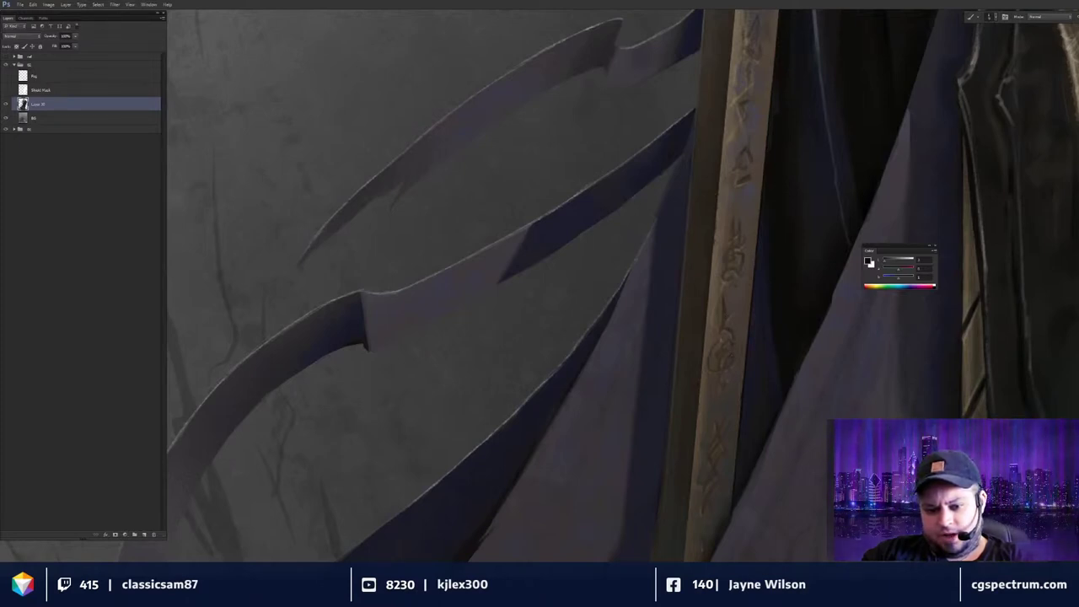
drag(539, 337, 536, 290)
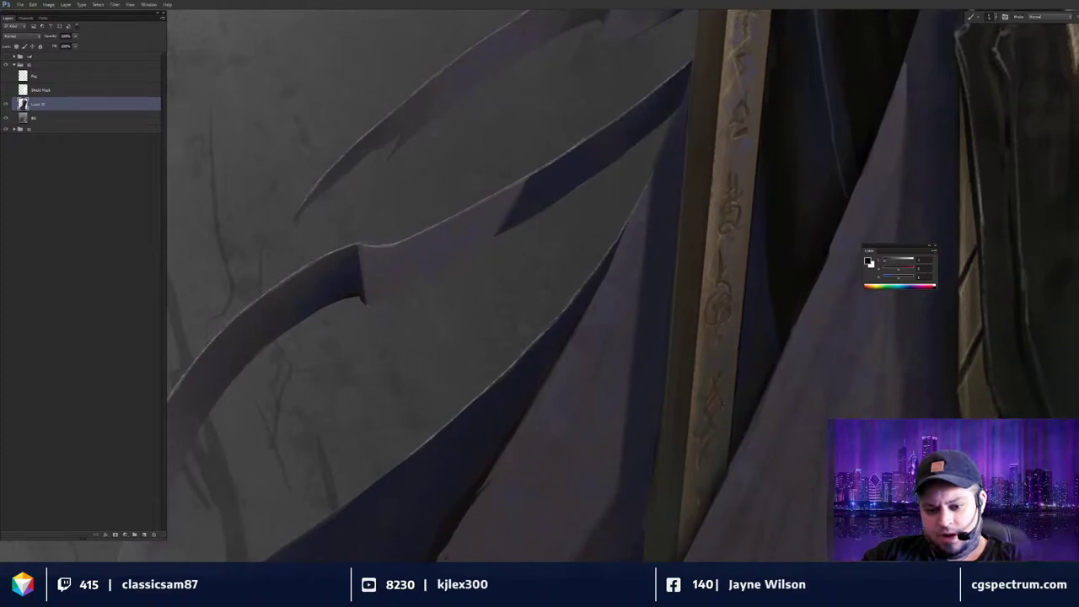
Compare the engraved spear shaft with the whole figure at close and distant zoom.
key(ctrl+minus)
key(ctrl+minus)
drag(777, 256, 745, 363)
key(ctrl+minus)
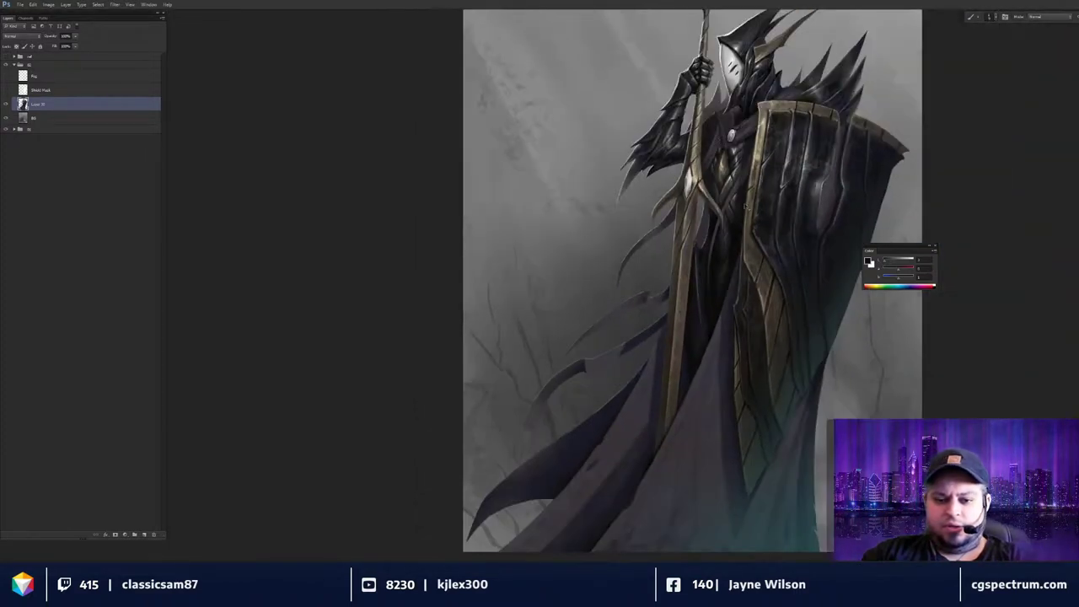
key(ctrl+plus)
key(ctrl+plus)
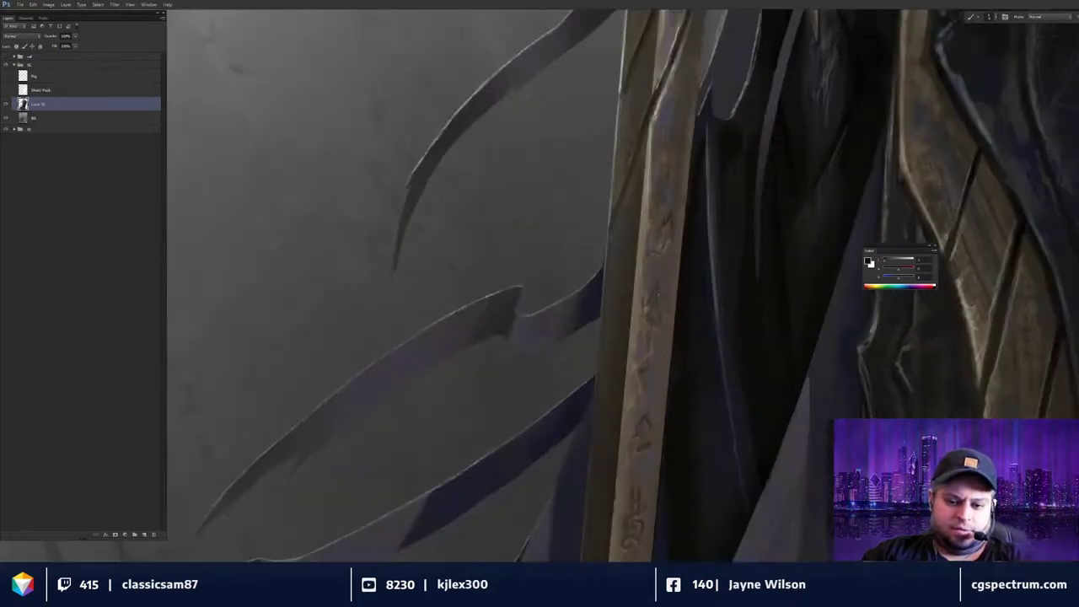
key(ctrl+minus)
key(ctrl+minus)
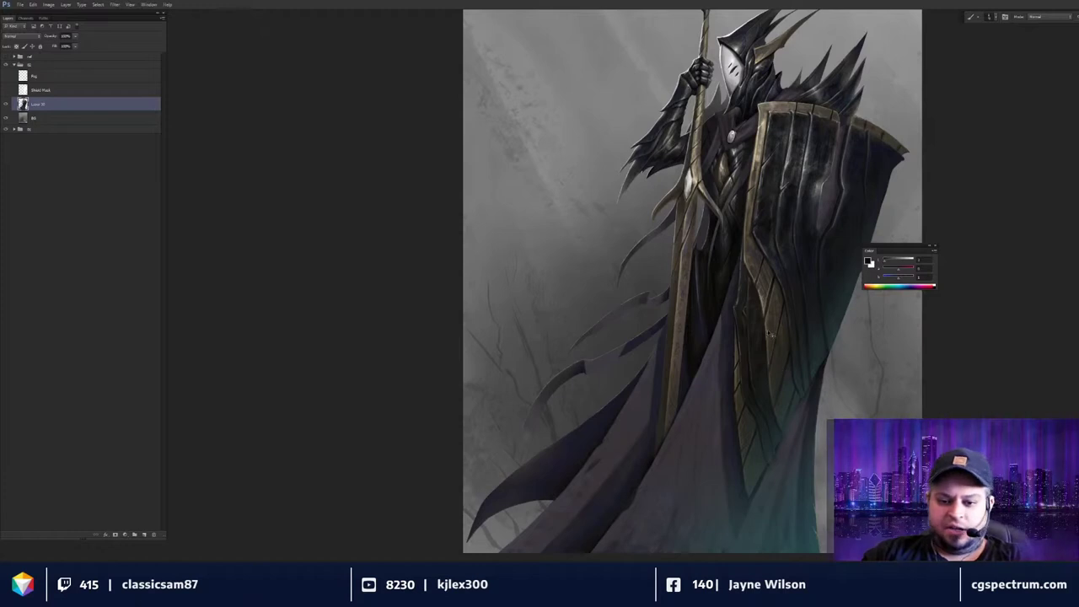
key(ctrl+plus)
key(ctrl+plus)
Sample the pale gold of the spear's curved guard and add light accents to the engraved shaft.
alt+click(581, 309)
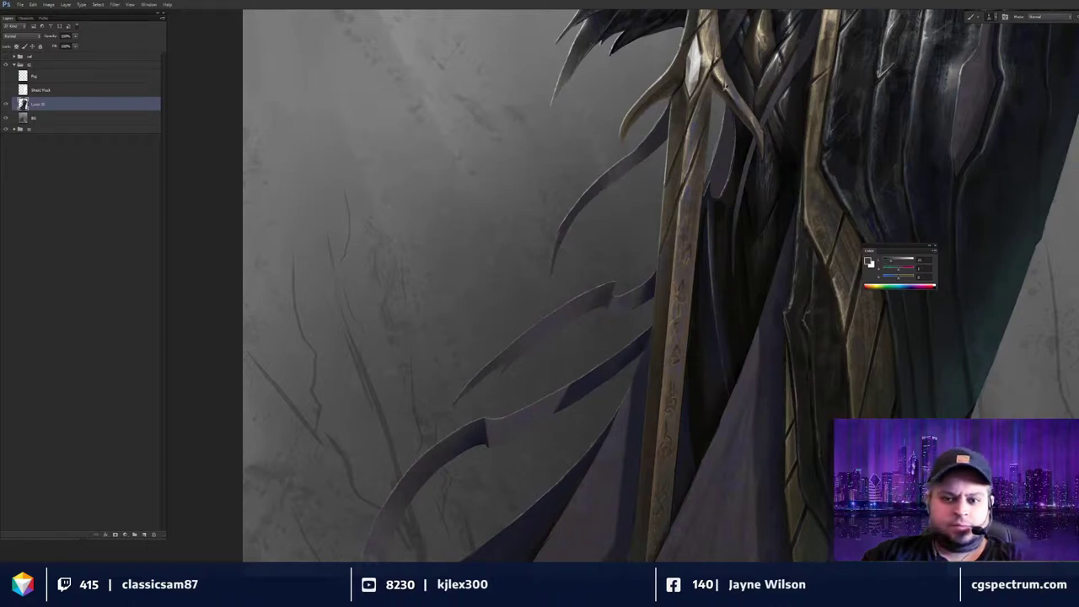
alt+click(724, 84)
drag(725, 85, 727, 61)
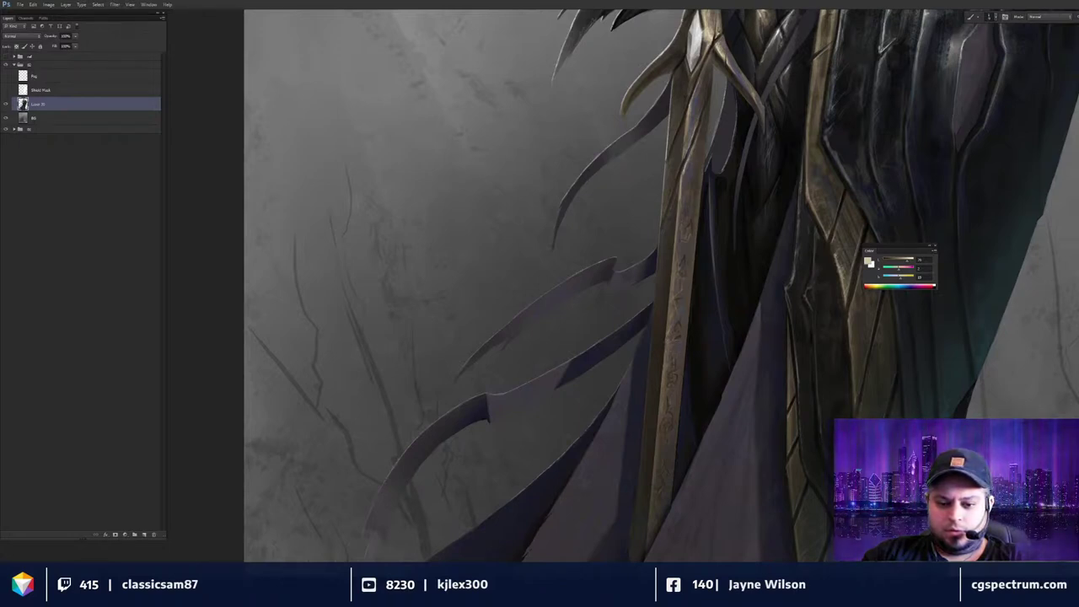
key(ctrl+minus)
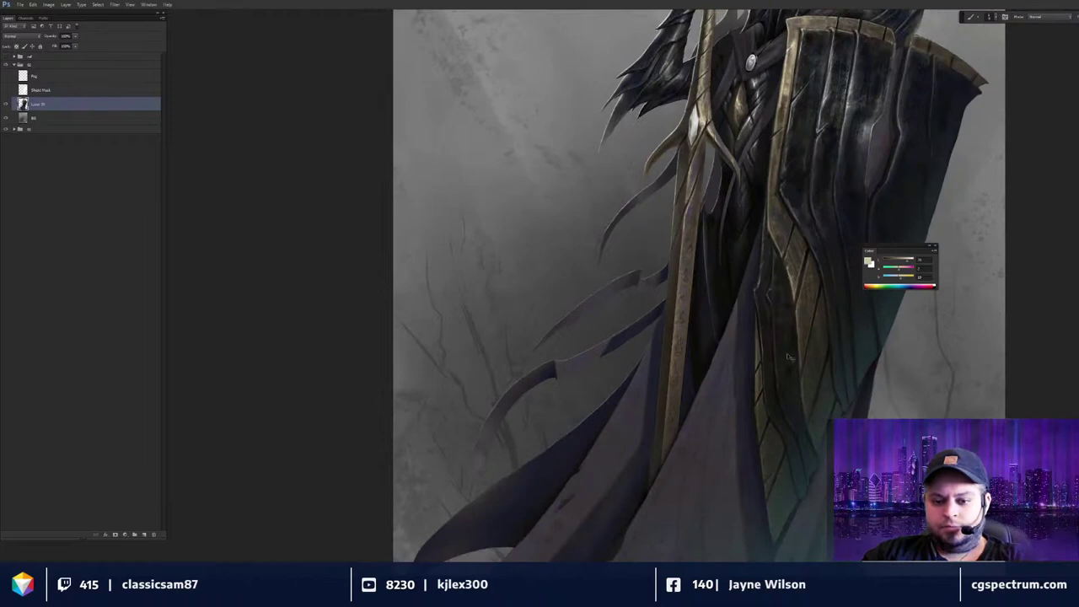
Sample a near-black tone and touch up the notch on the shield's lower inner edge.
scroll(791, 372, up, 1)
alt+click(734, 313)
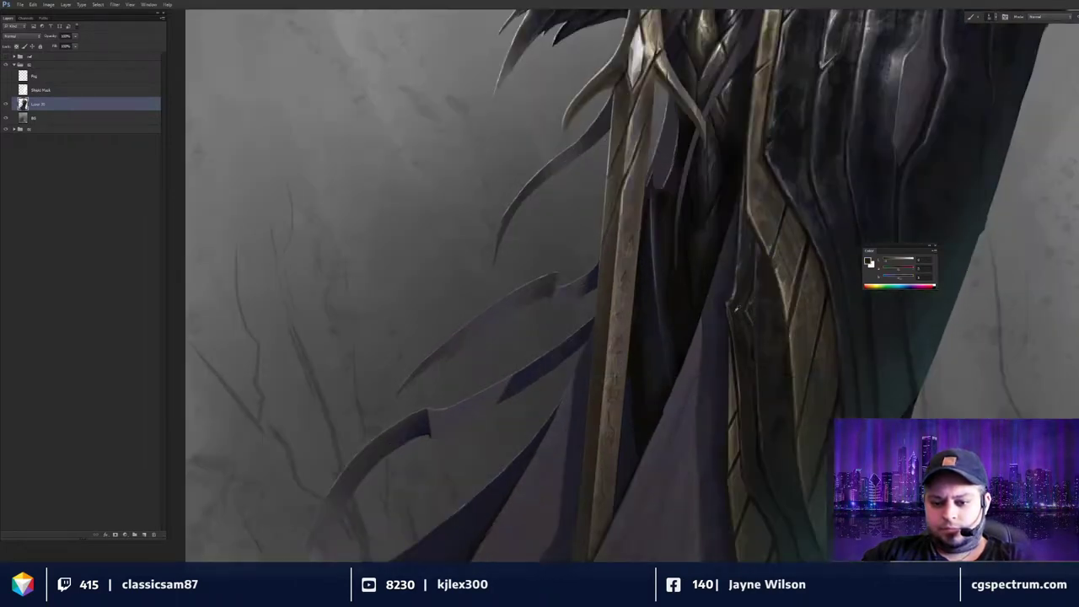
drag(730, 307, 731, 320)
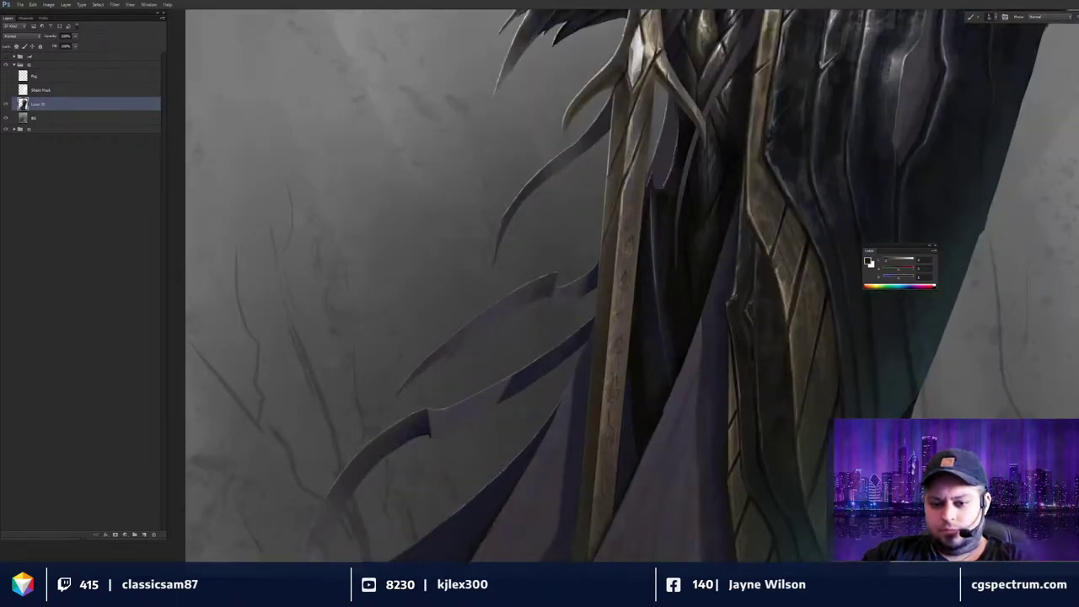
scroll(790, 383, down, 1)
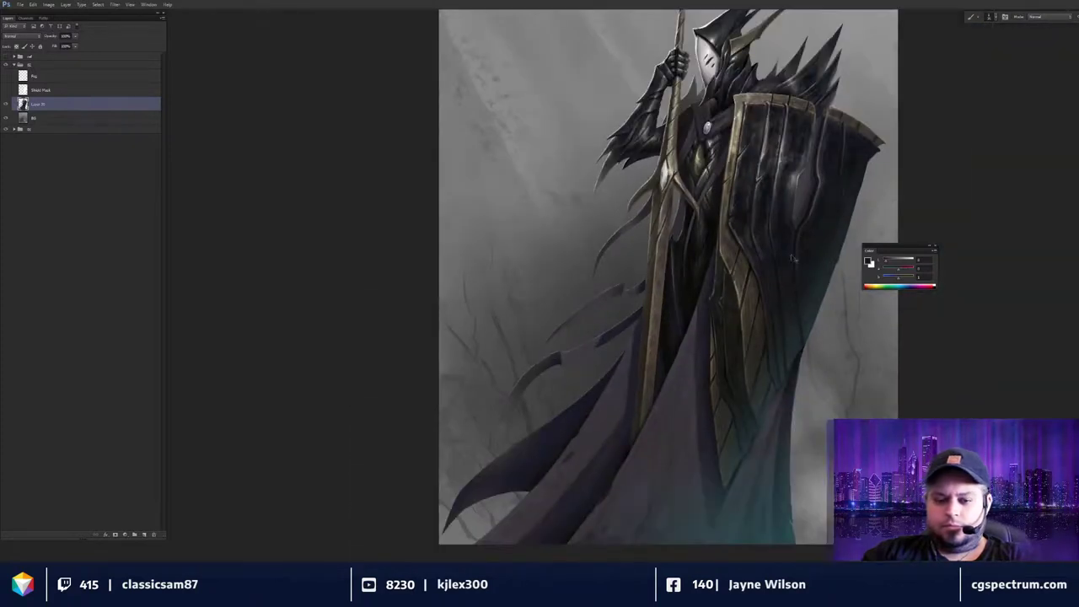
scroll(788, 385, down, 1)
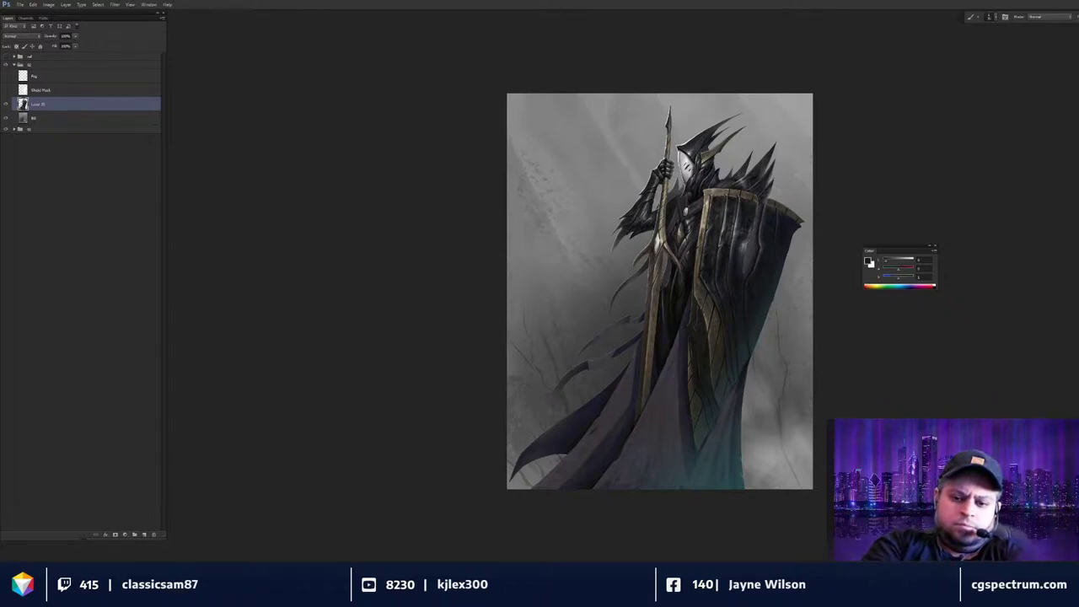
Show the fog layer, load the figure's outline as a selection, and add a new layer above the figure.
click(6, 76)
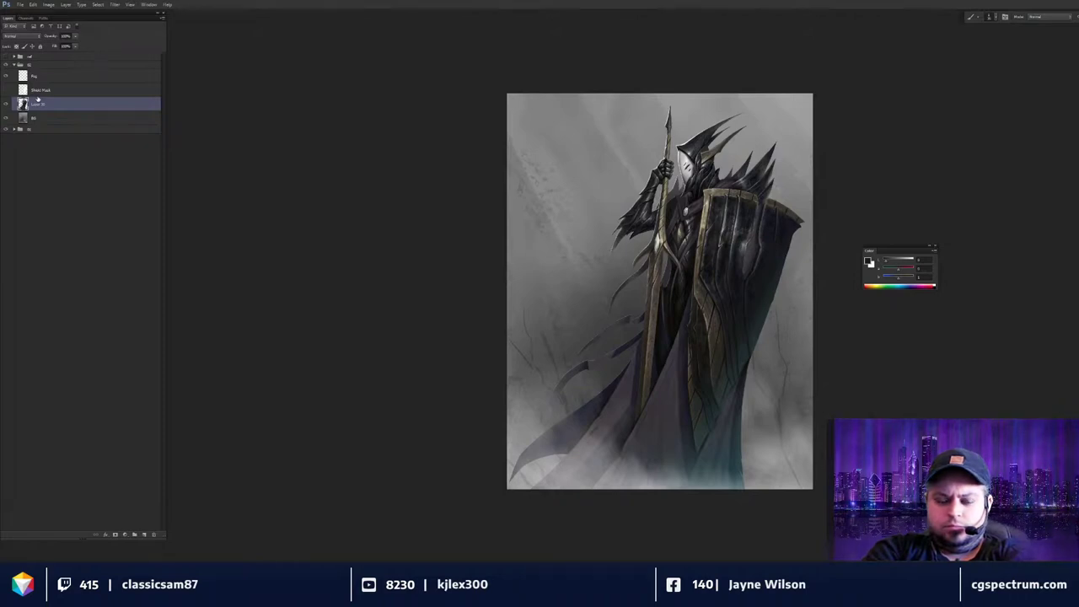
ctrl+click(24, 108)
key(ctrl+plus)
key(ctrl+plus)
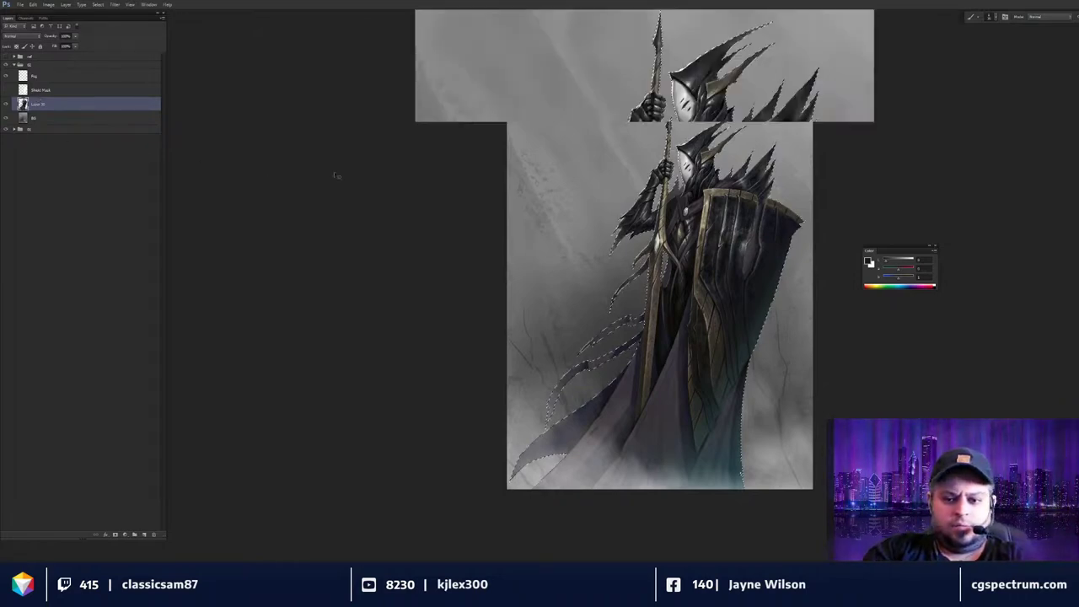
drag(659, 207, 630, 358)
key(ctrl+shift+n)
key(Return)
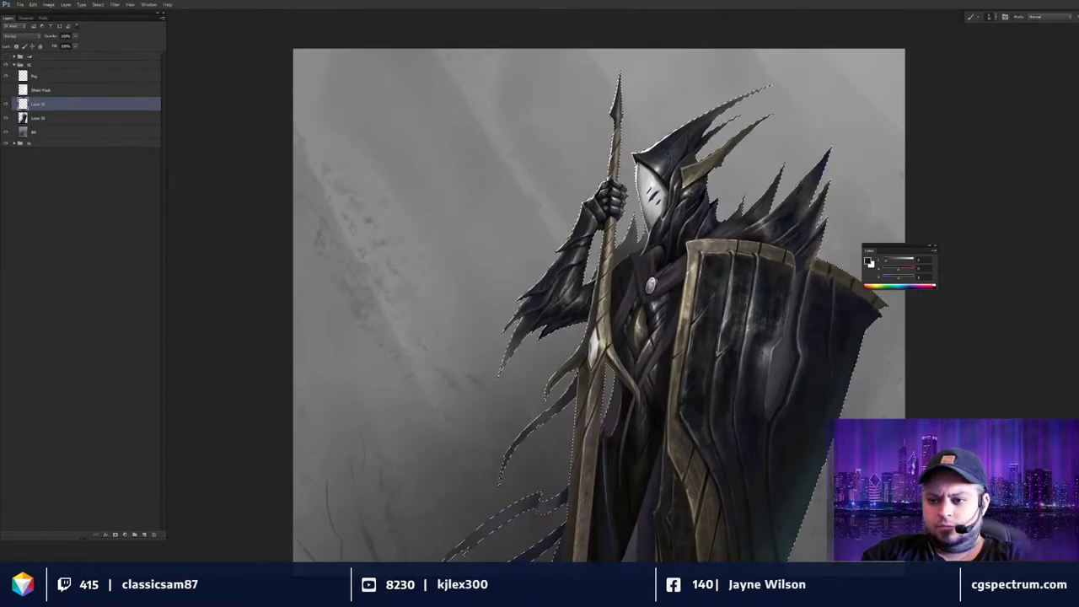
Reload the figure's outline as a selection and turn it into a layer mask on the new layer.
drag(656, 301, 679, 226)
key(ctrl+minus)
key(ctrl+h)
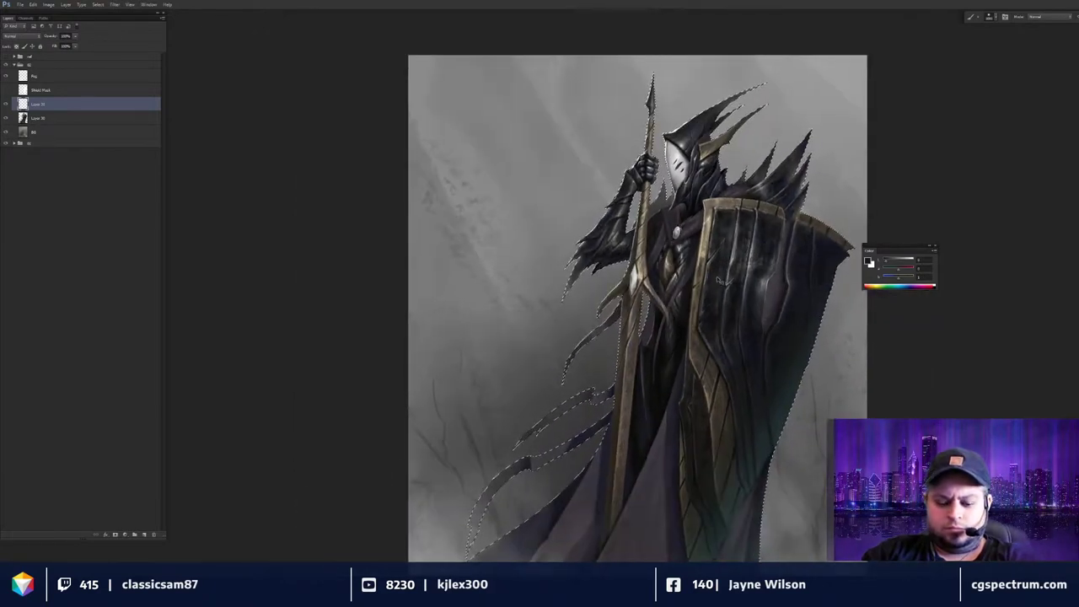
drag(806, 154, 782, 192)
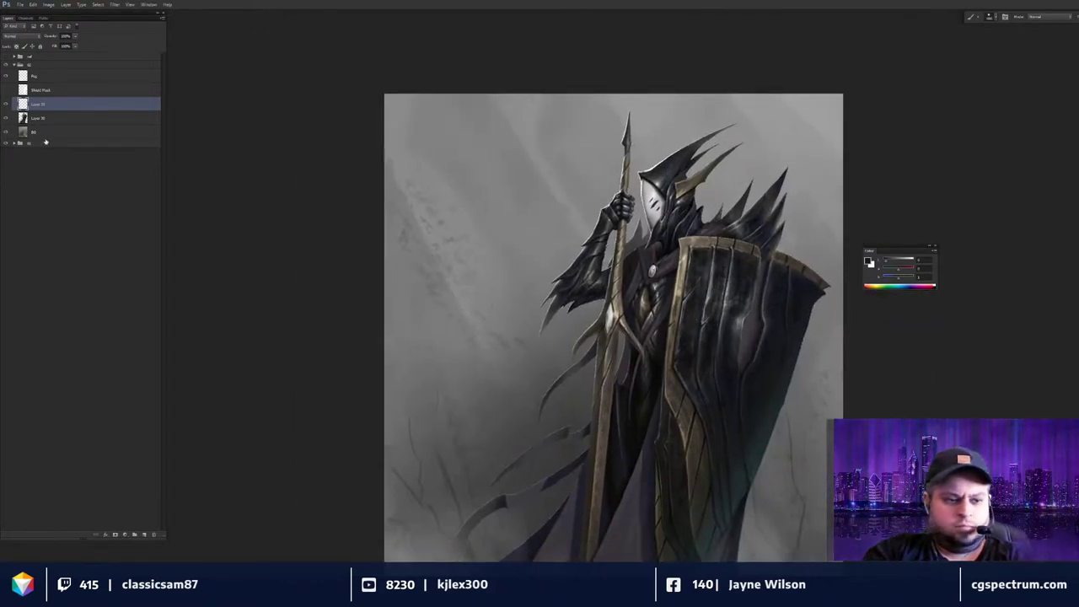
ctrl+click(23, 118)
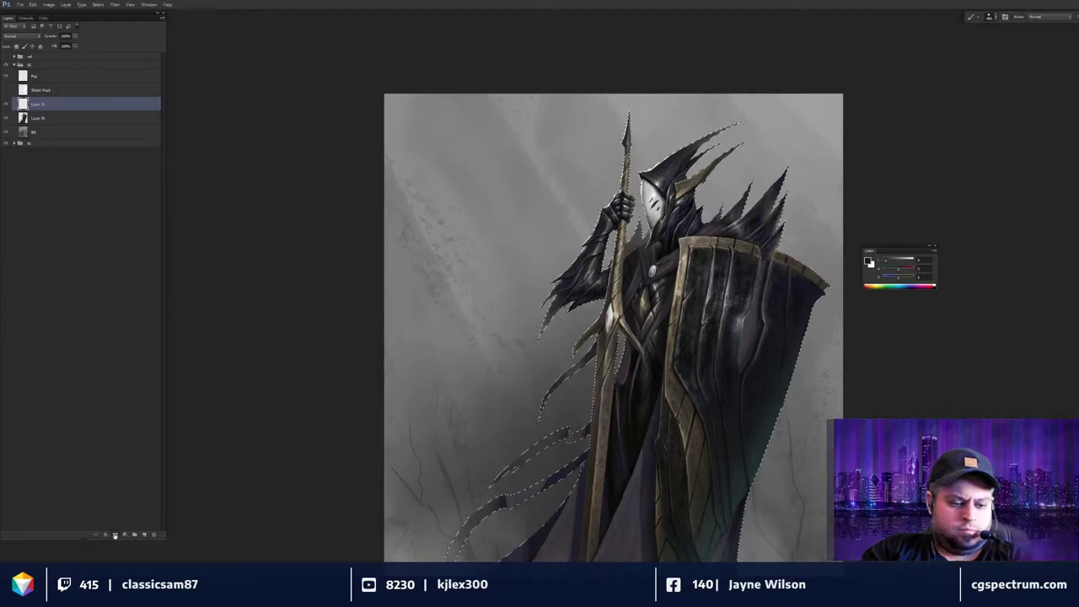
click(115, 534)
Sample the background's grey and brush soft haze over the lower cloak with a much larger brush.
alt+click(760, 202)
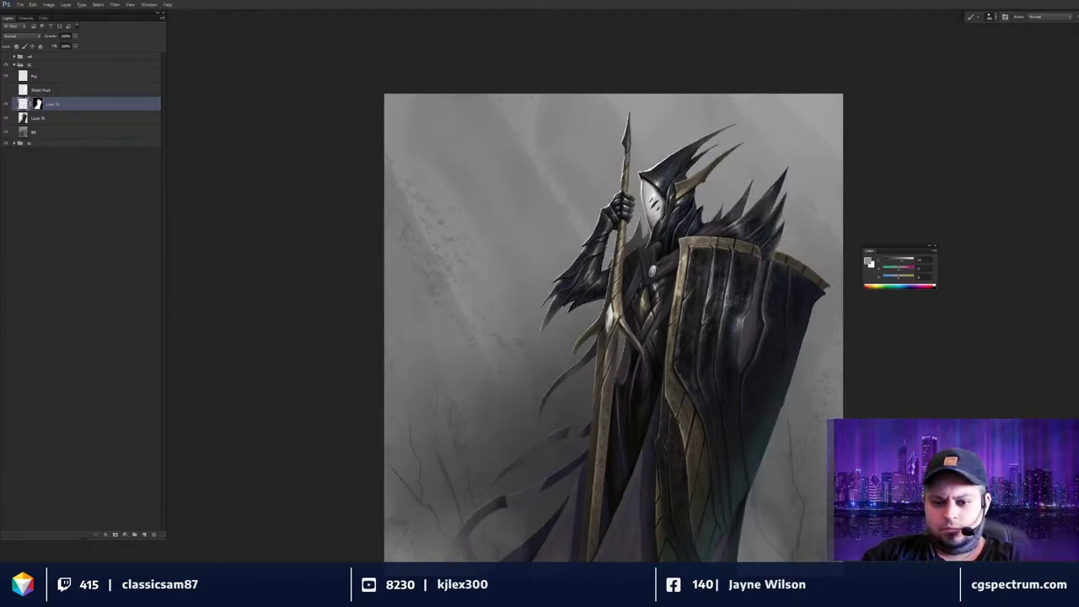
drag(646, 443, 684, 286)
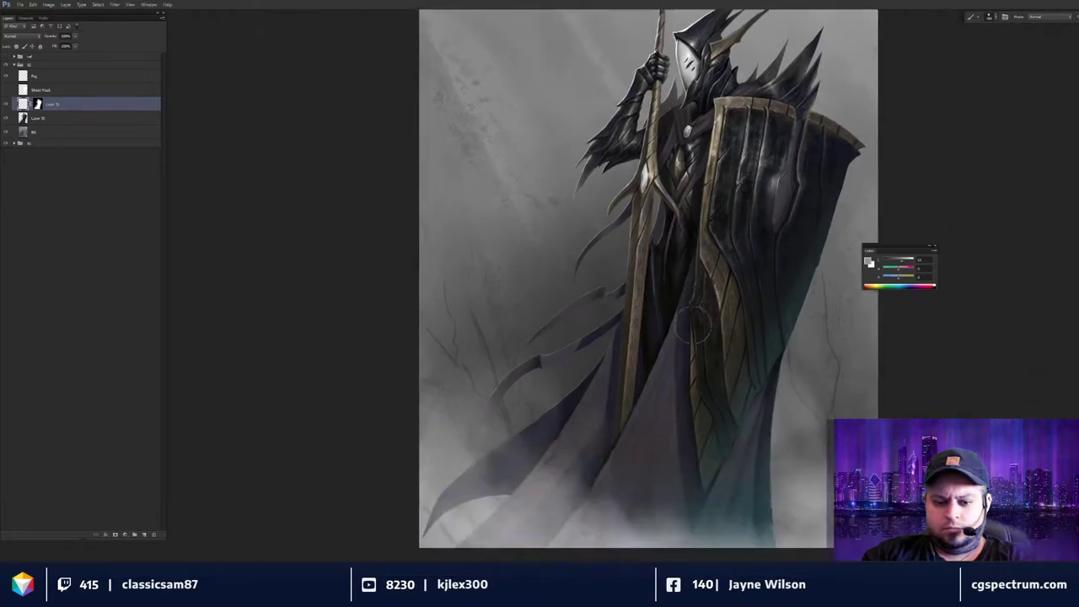
key(ctrl+minus)
key(bracketright)
key(bracketright)
key(bracketright)
key(bracketright)
key(bracketright)
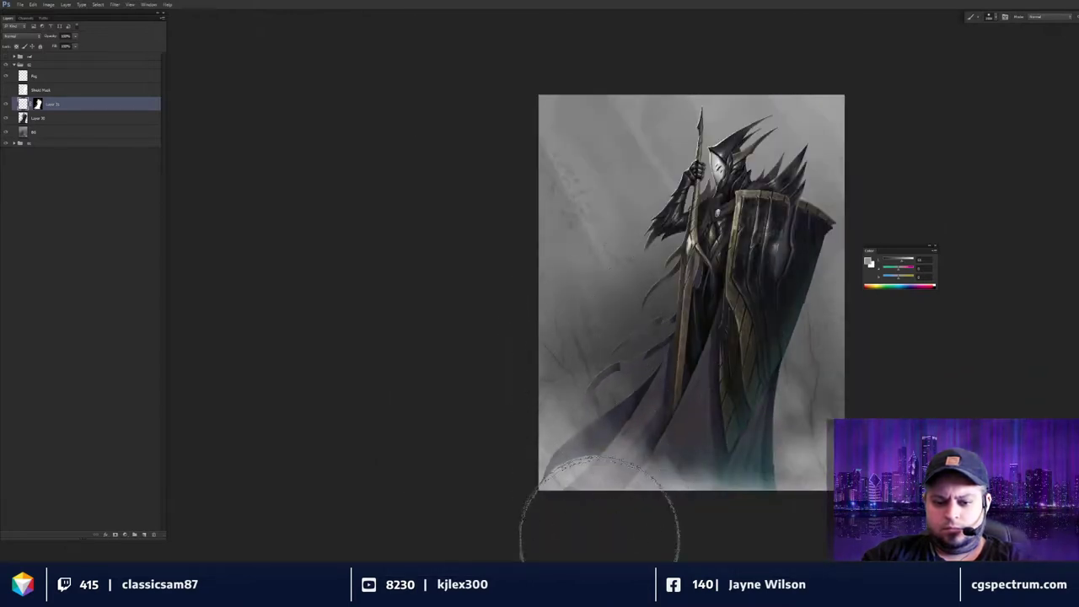
drag(773, 374, 769, 375)
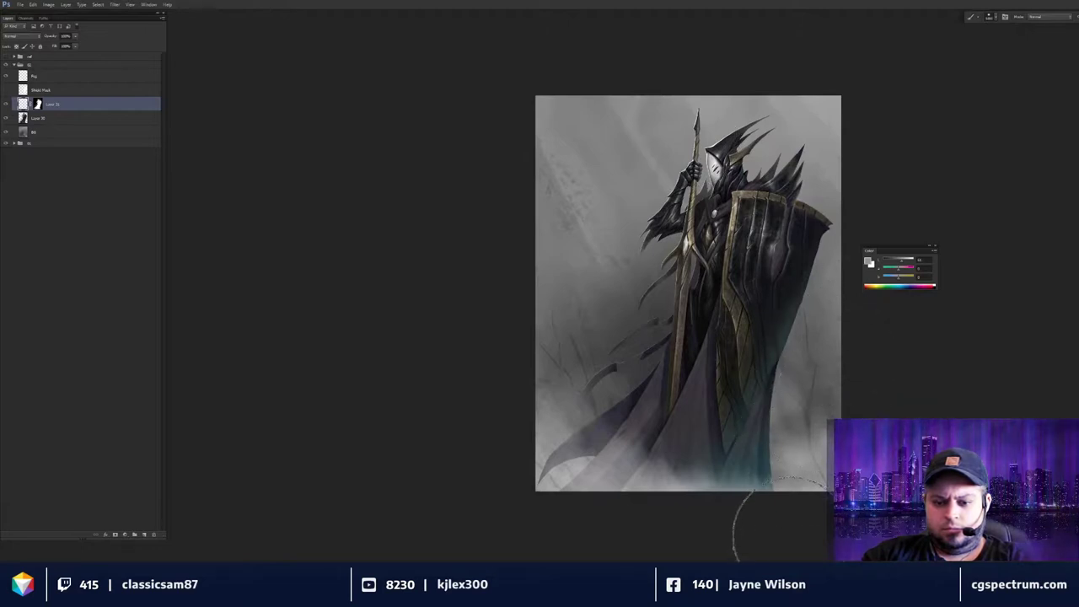
drag(805, 391, 725, 393)
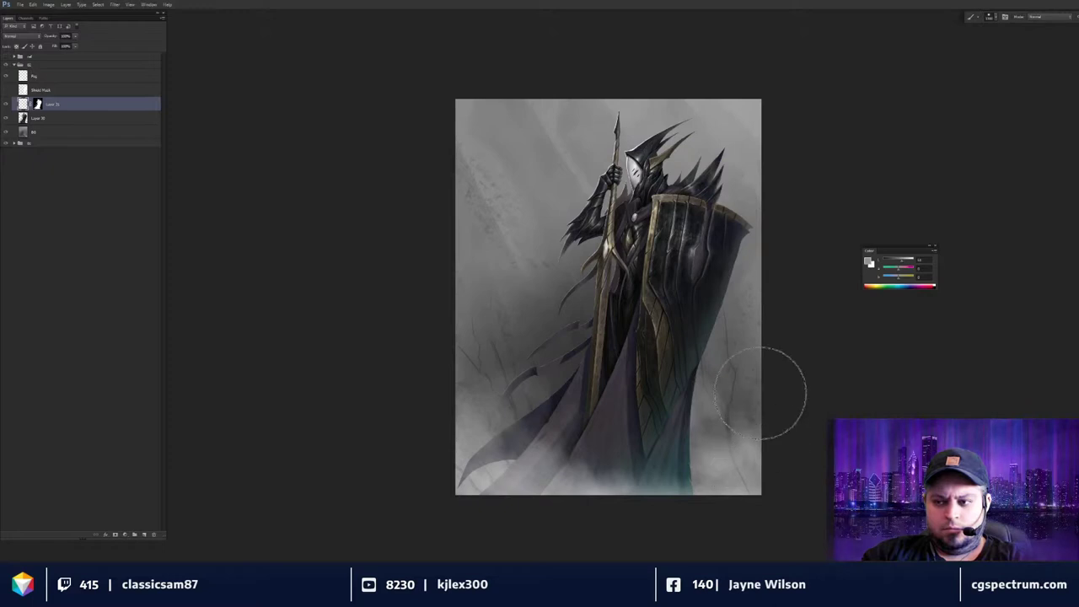
Check the hazy figure from a distance and brush faint grey down the shield's outer edge.
key(ctrl+minus)
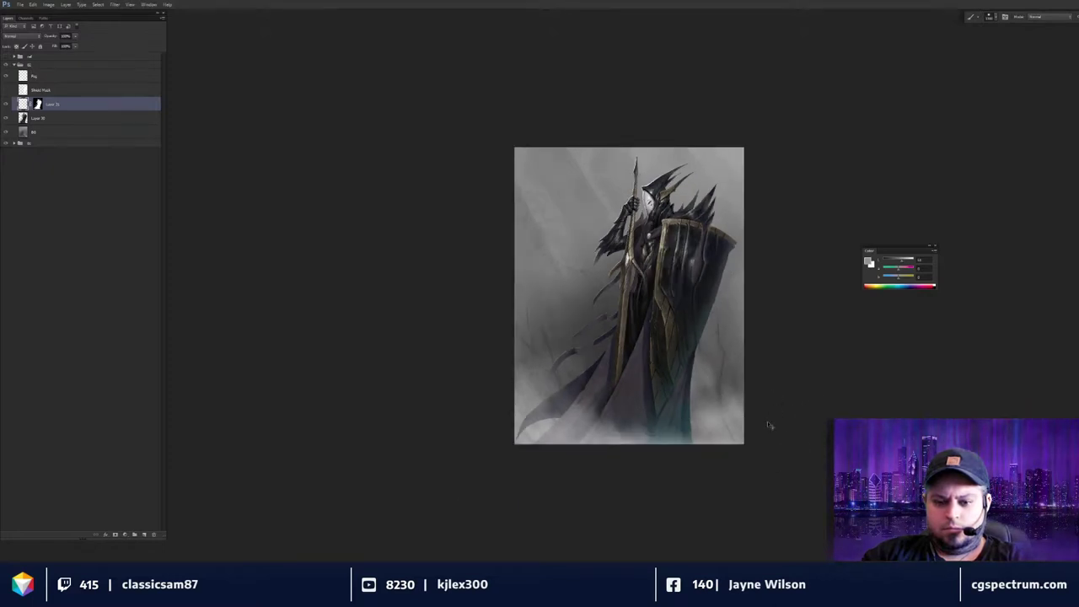
key(ctrl+minus)
key(ctrl+plus)
key(ctrl+plus)
drag(693, 418, 706, 413)
mouse_move(773, 289)
mouse_down()
mouse_move(761, 391)
mouse_move(736, 413)
mouse_up()
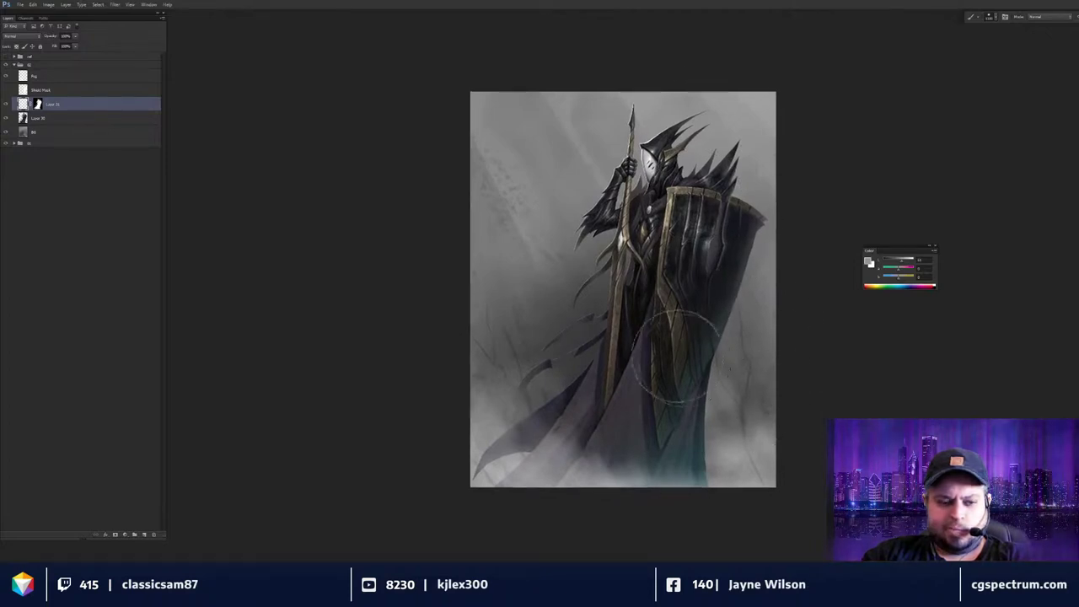
Load the figure's outline as a selection and create a new layer in Soft Light mode.
ctrl+click(23, 119)
key(ctrl+shift+n)
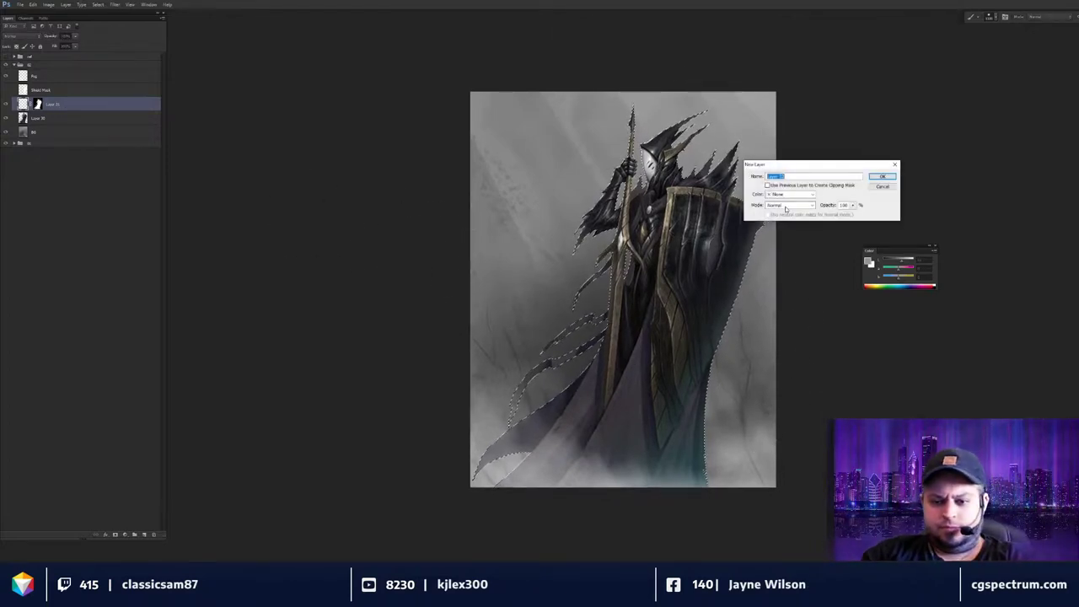
click(792, 204)
click(777, 305)
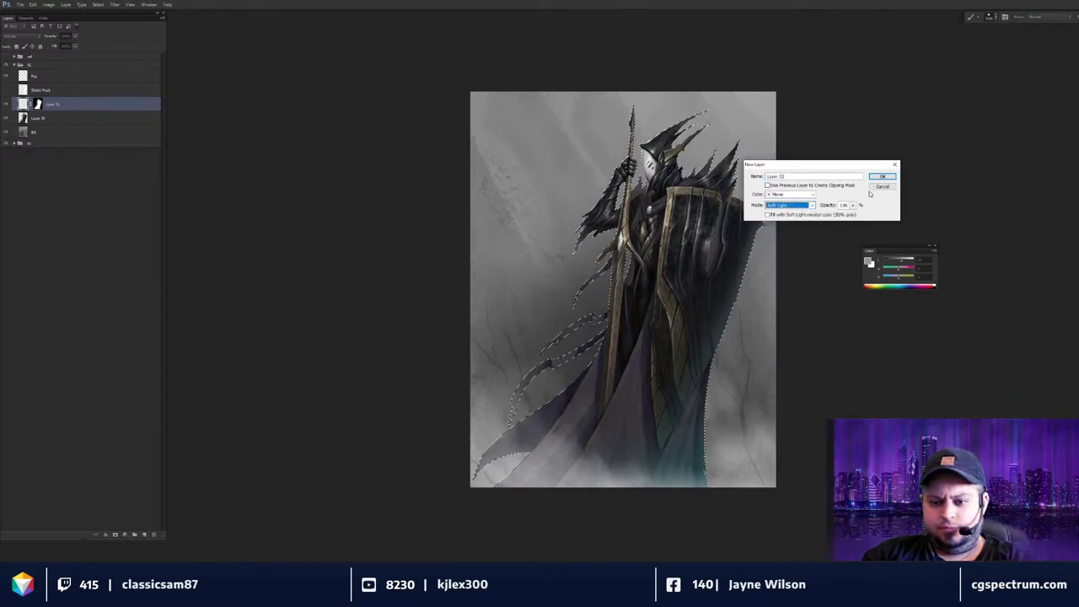
key(Return)
Sample the lower cloak's dark teal, pick a brighter teal and lay a gradient of it over the figure's lower part.
key(b)
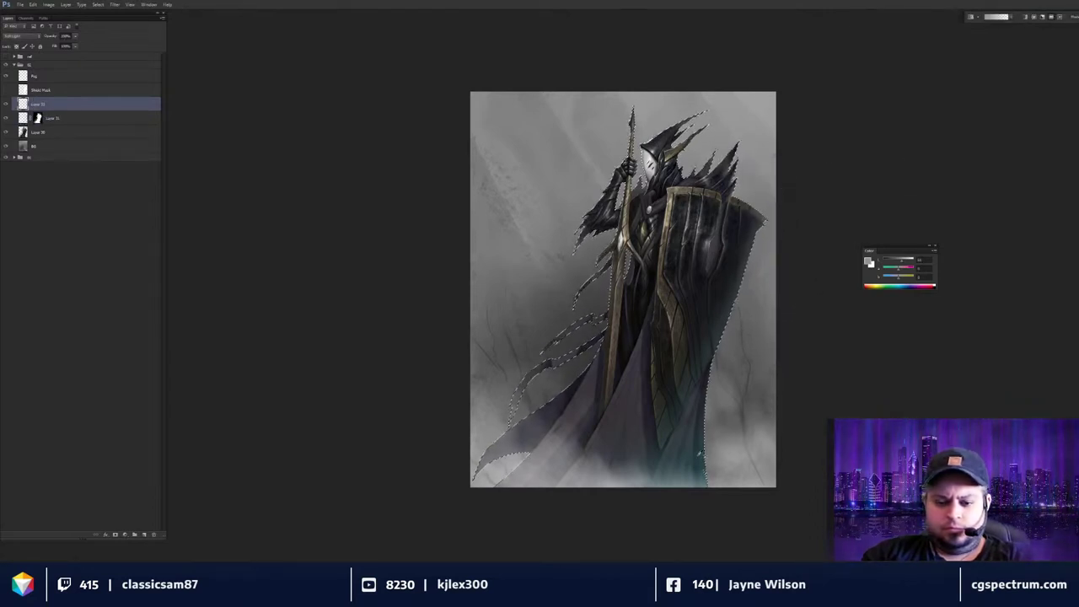
alt+click(700, 448)
click(869, 261)
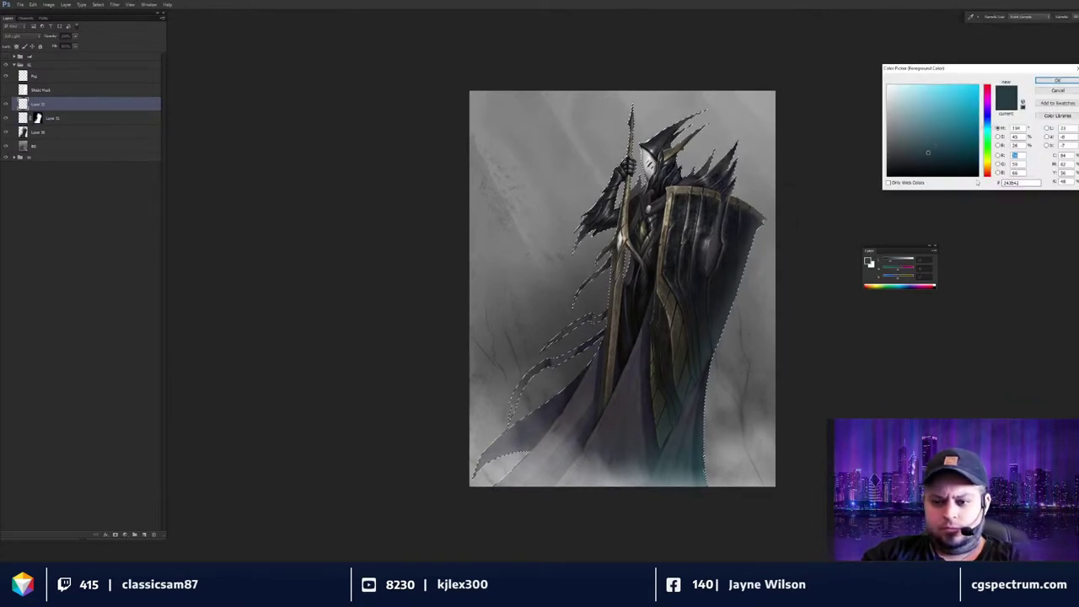
click(1057, 80)
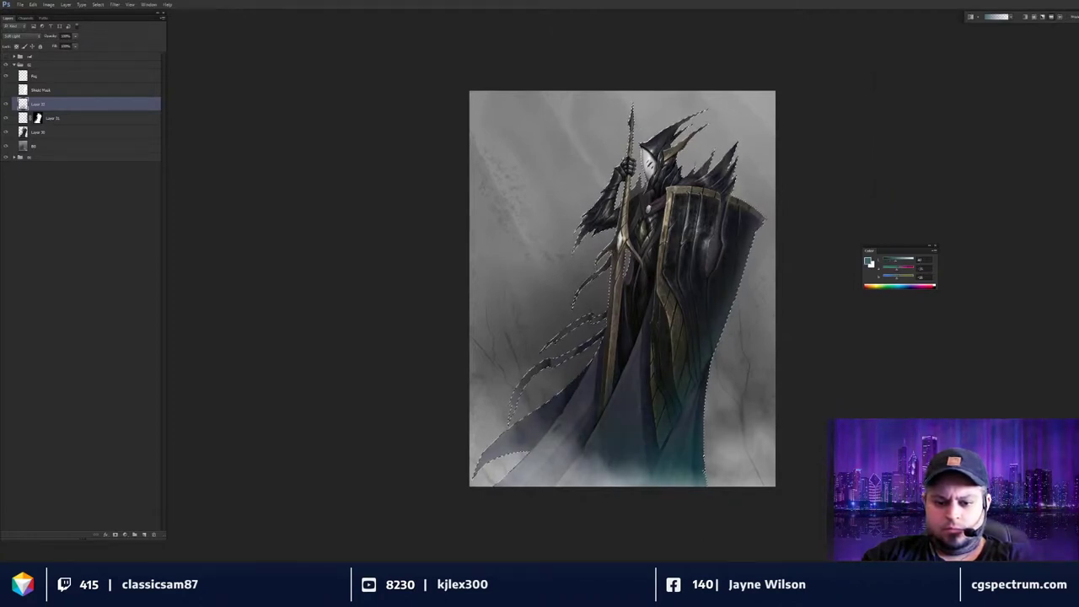
Lower the teal Soft Light layer's opacity to about 50% and compare the figure with and without it.
click(75, 36)
drag(72, 45, 42, 46)
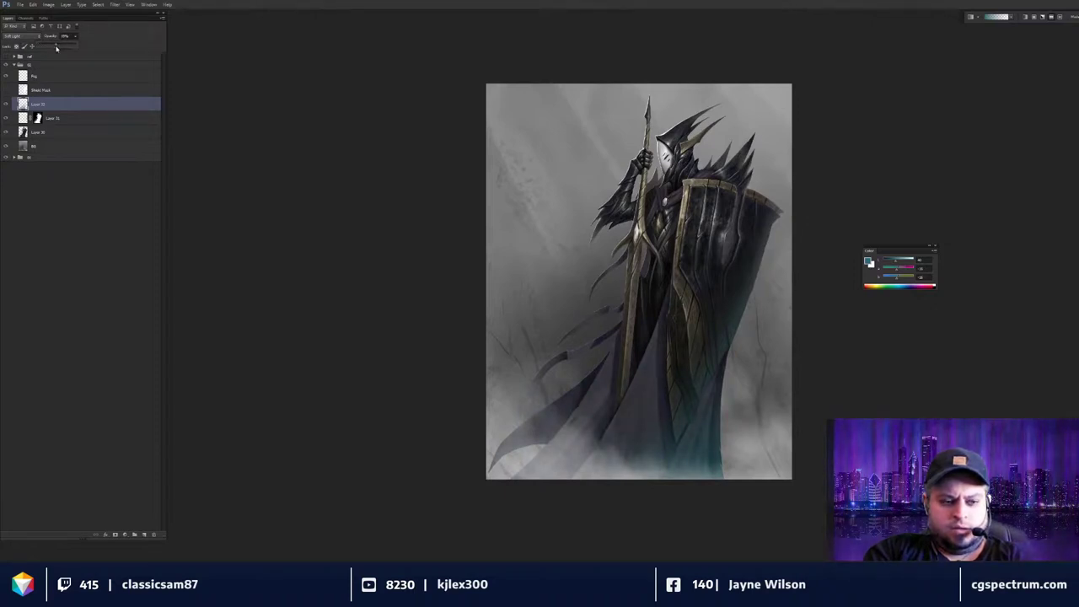
click(7, 104)
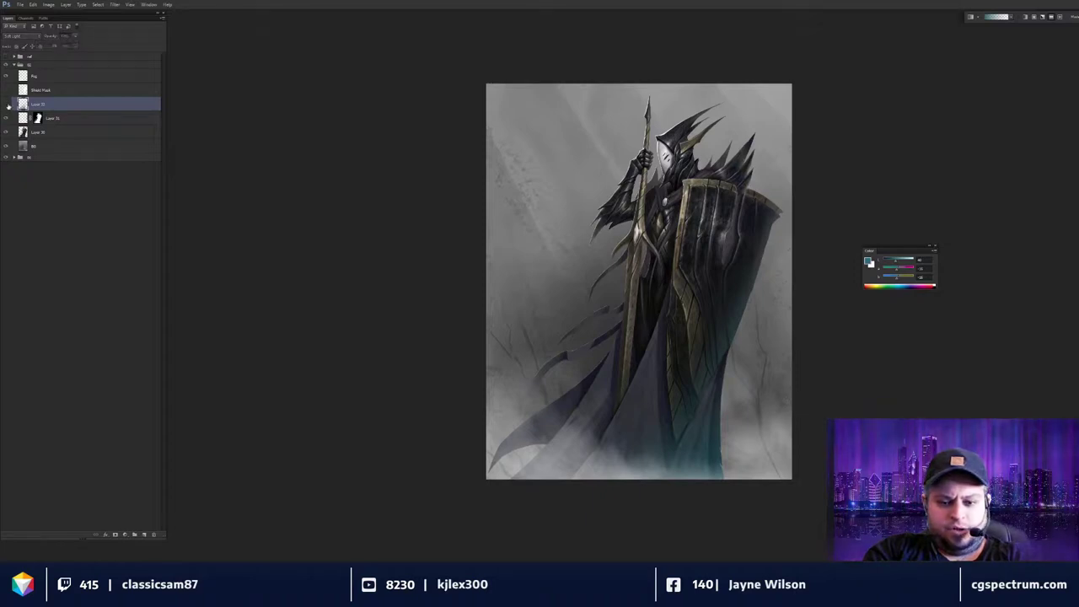
click(7, 104)
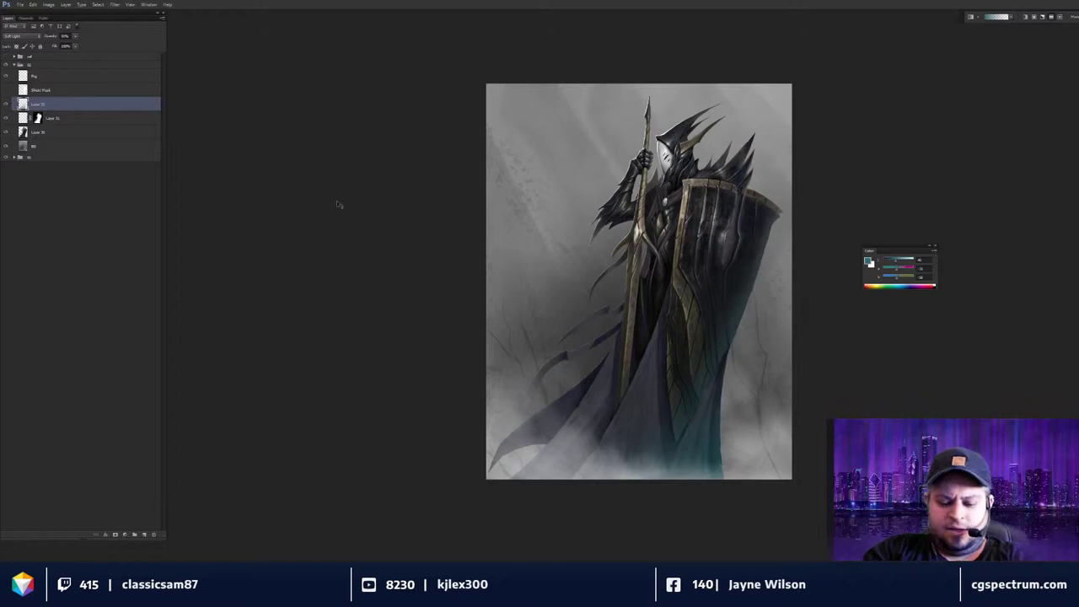
Create another Soft Light layer and mask it with the figure's outline taken from the haze layer's mask.
key(ctrl+shift+n)
click(800, 207)
click(788, 306)
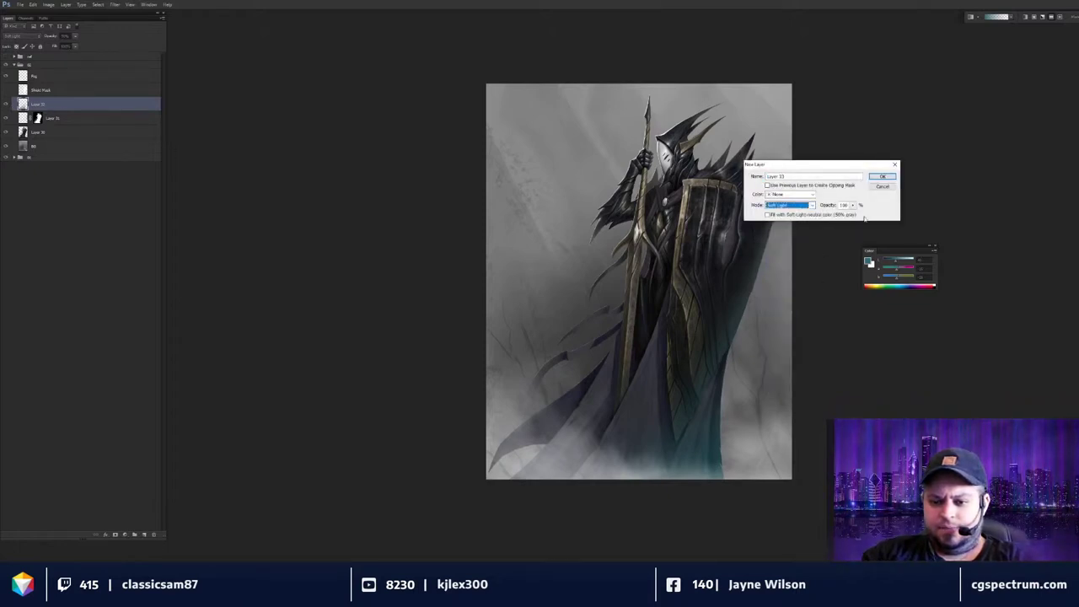
click(883, 177)
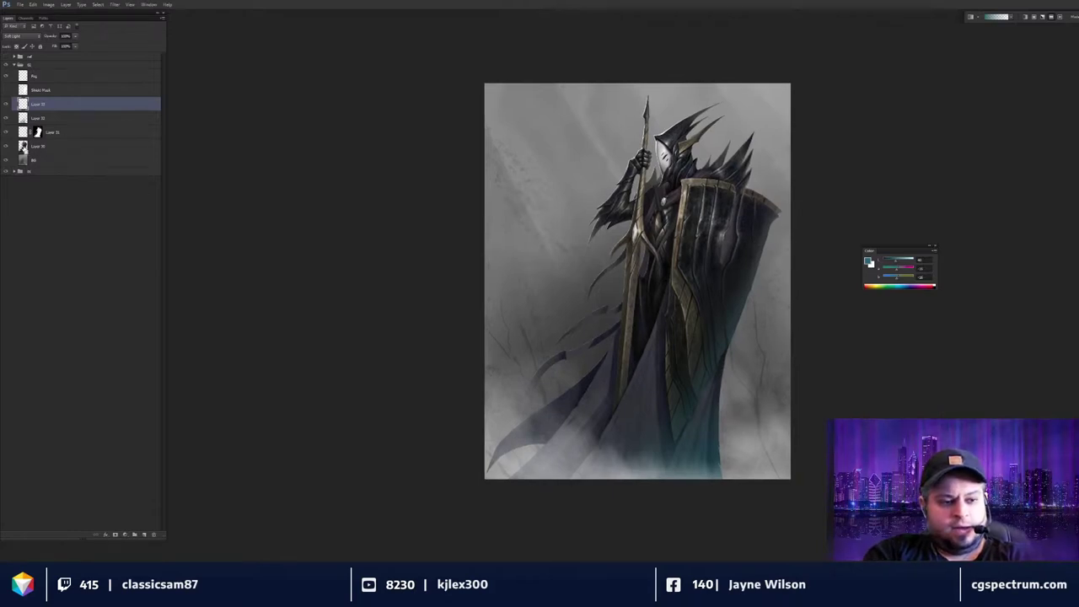
ctrl+click(37, 132)
click(116, 534)
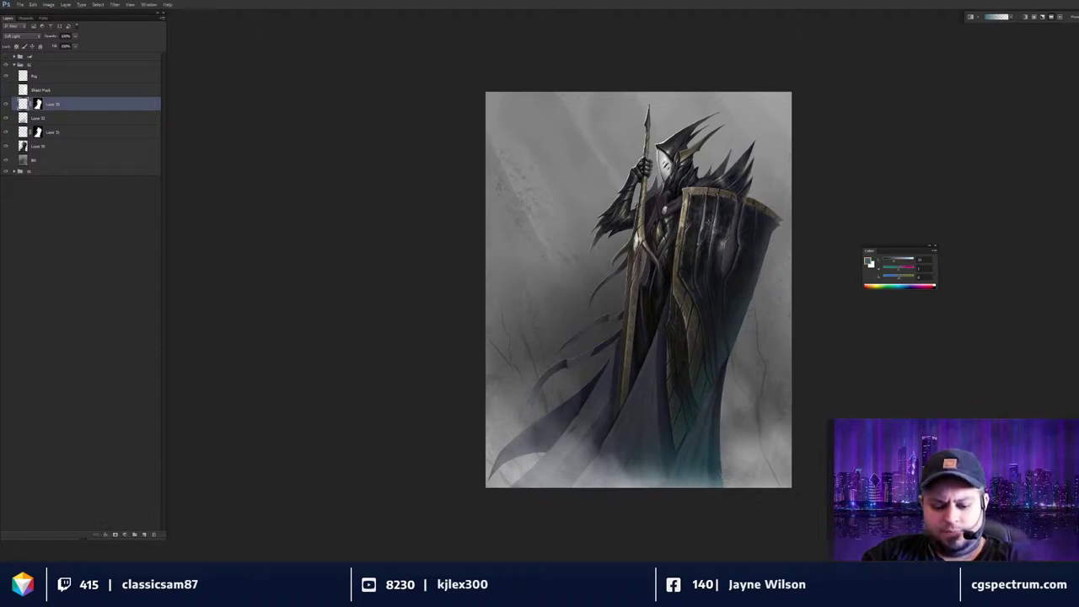
Choose a muted warm brown and lay a gradient of it over the upper figure on the masked layer.
key(n)
click(918, 131)
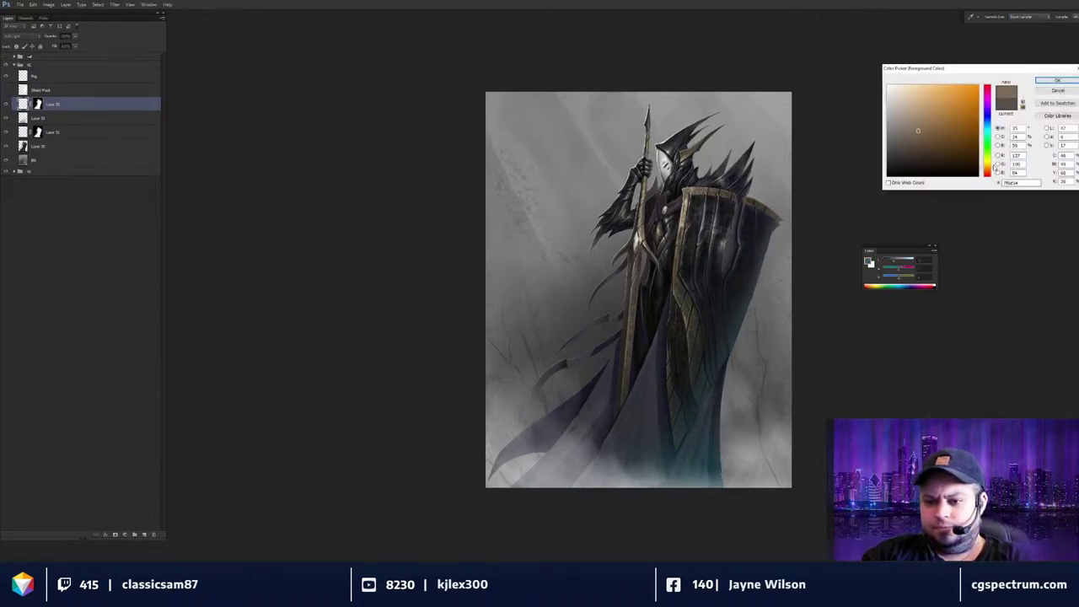
click(1057, 80)
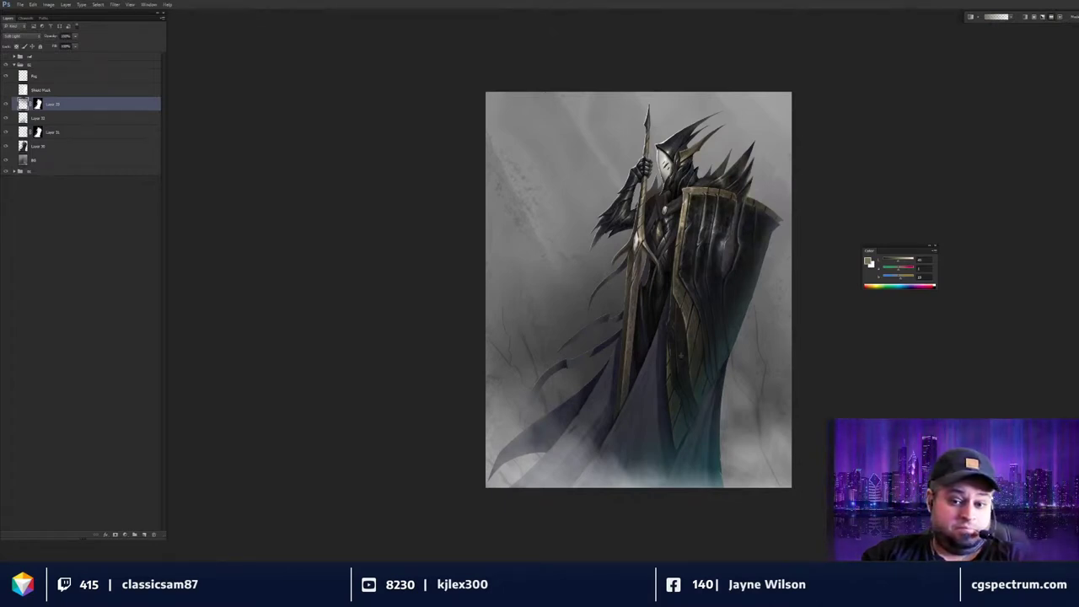
drag(685, 344, 691, 348)
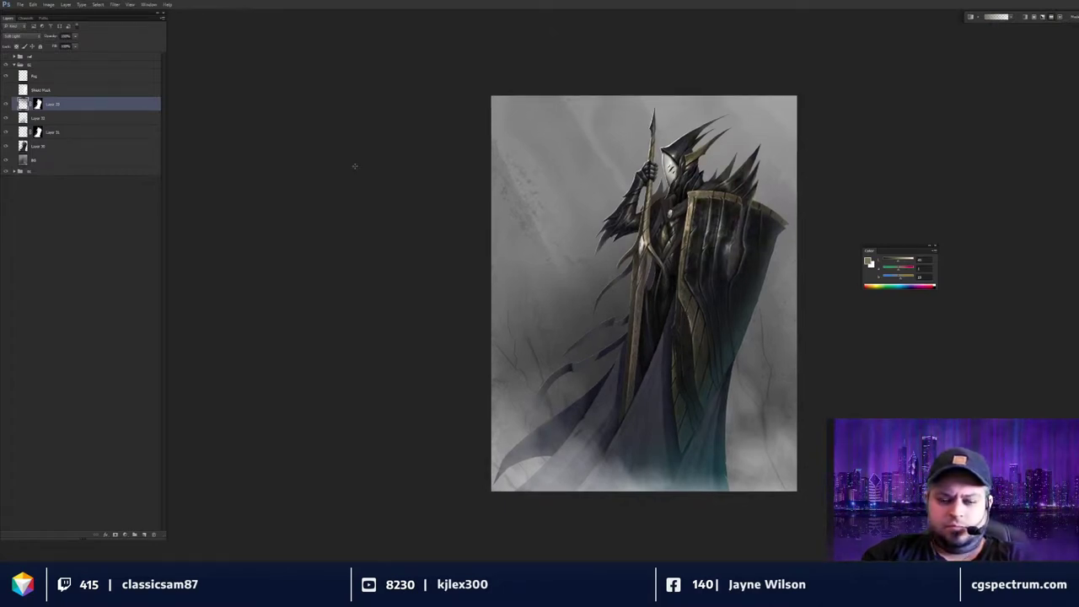
Lower the warm Soft Light layer's opacity to about 50% and check the figure up close and from a distance.
click(75, 38)
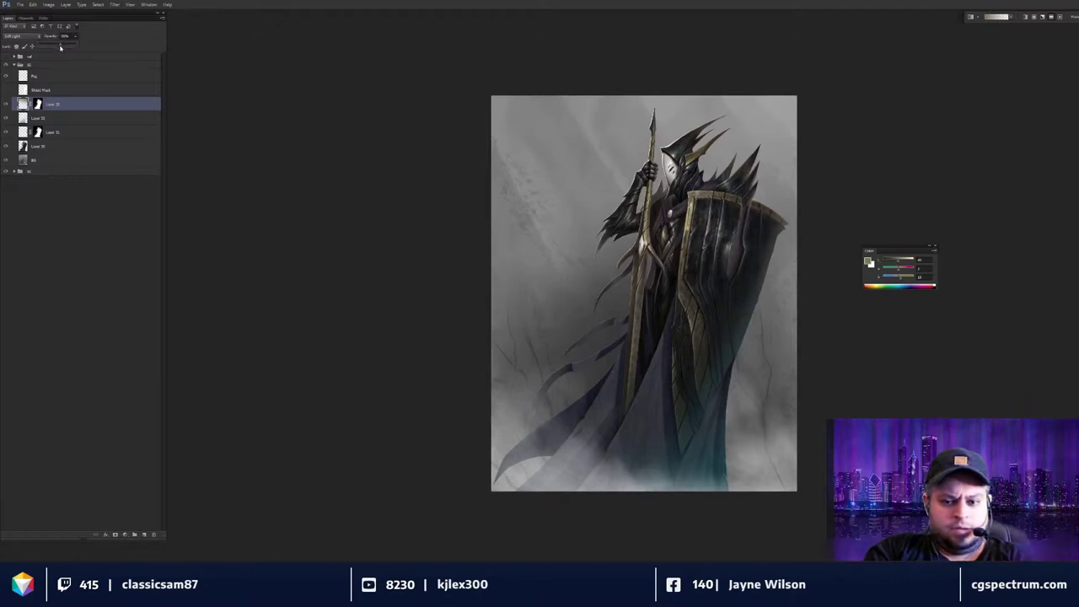
key(ctrl+minus)
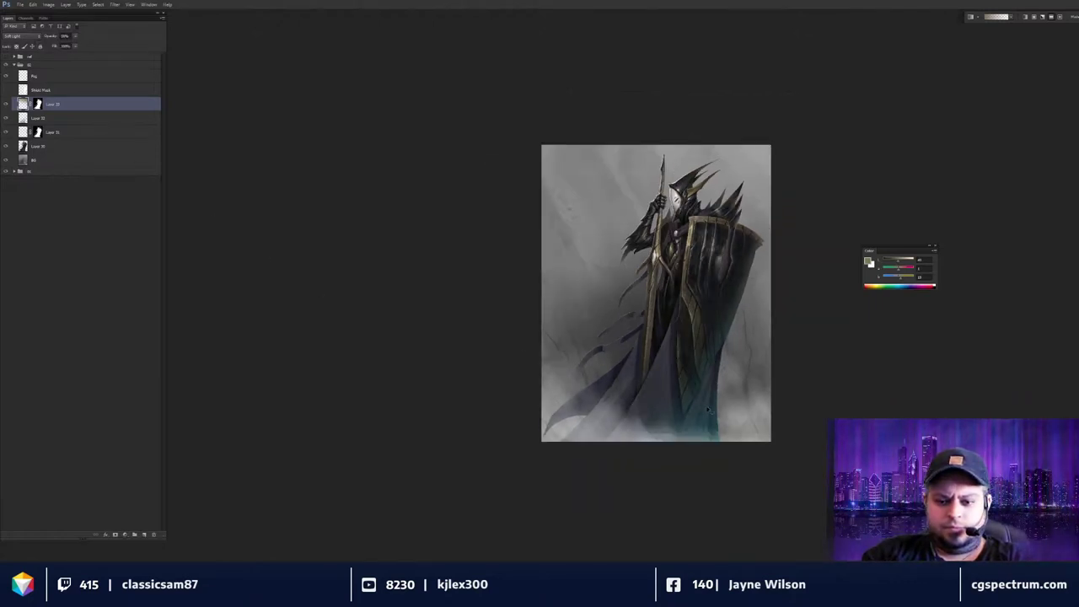
scroll(689, 341, up, 3)
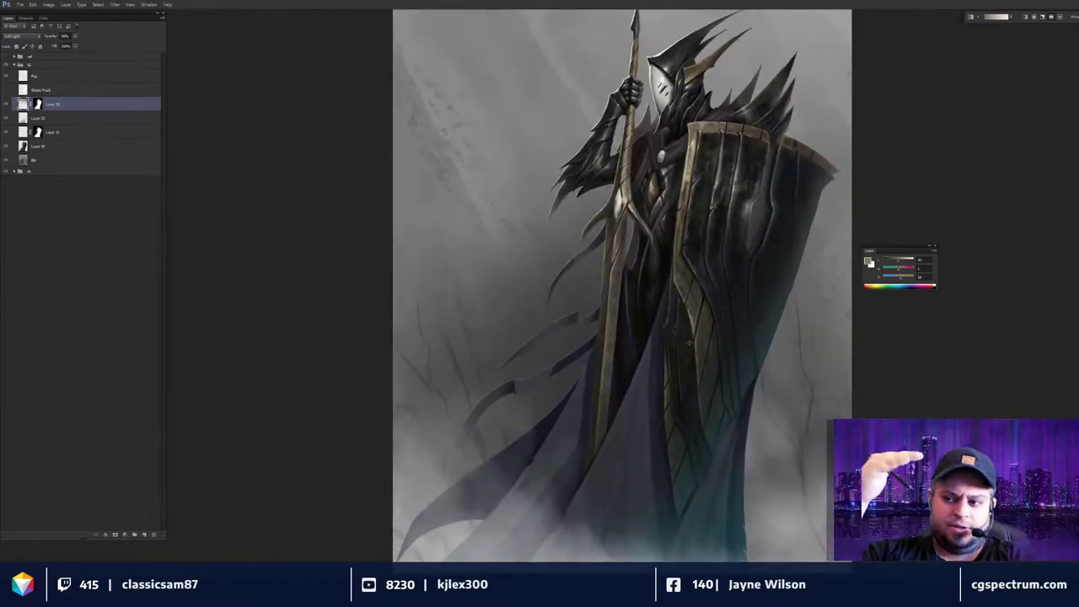
scroll(645, 257, down, 2)
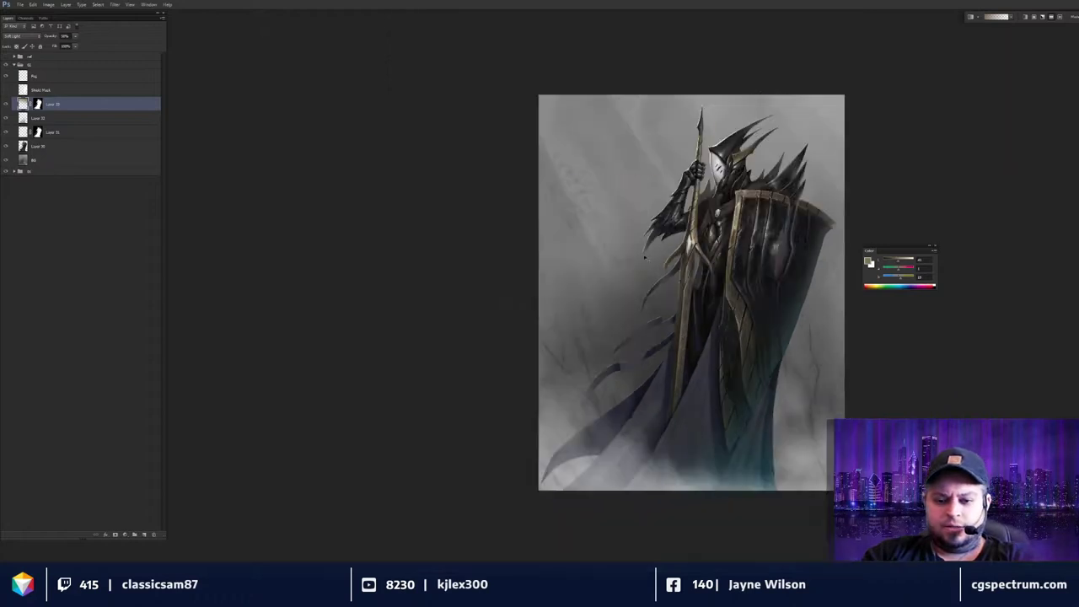
drag(642, 332, 618, 333)
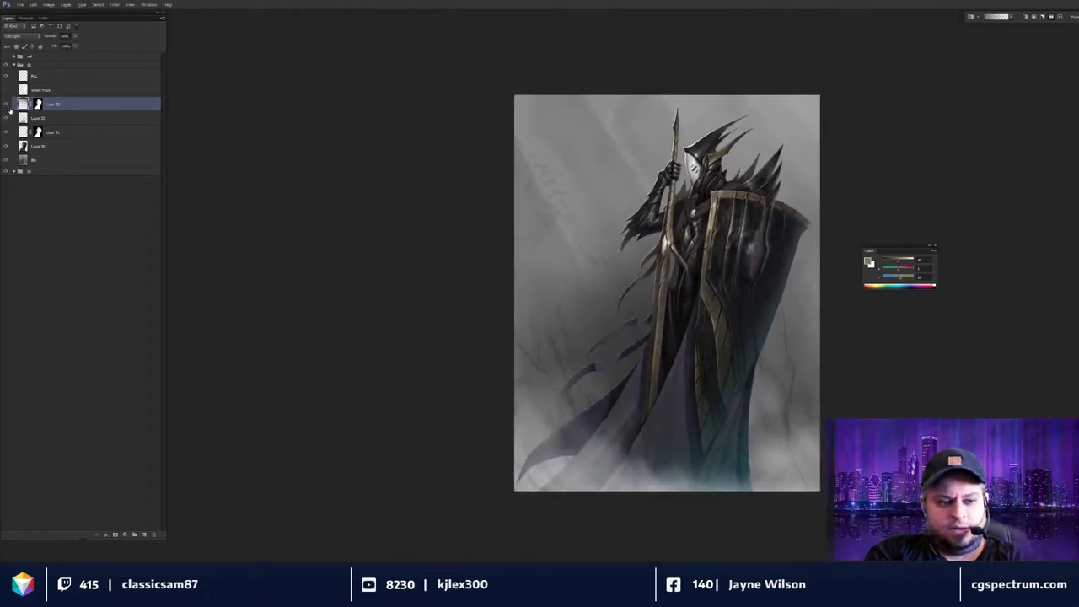
scroll(501, 301, right, 1)
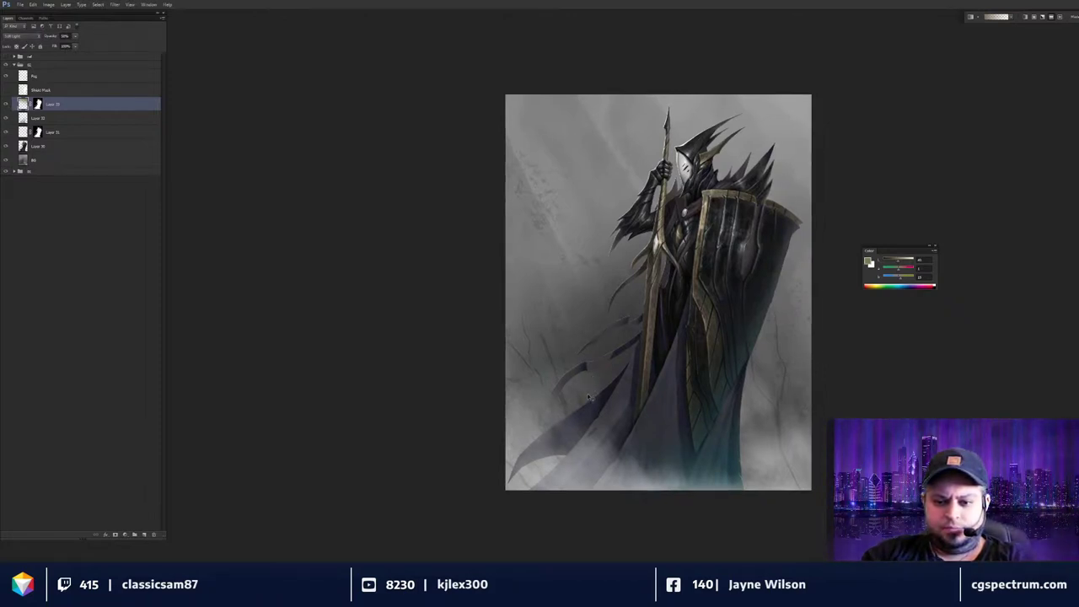
Toggle the masked haze layer's visibility to compare the figure with and without the haze.
click(6, 132)
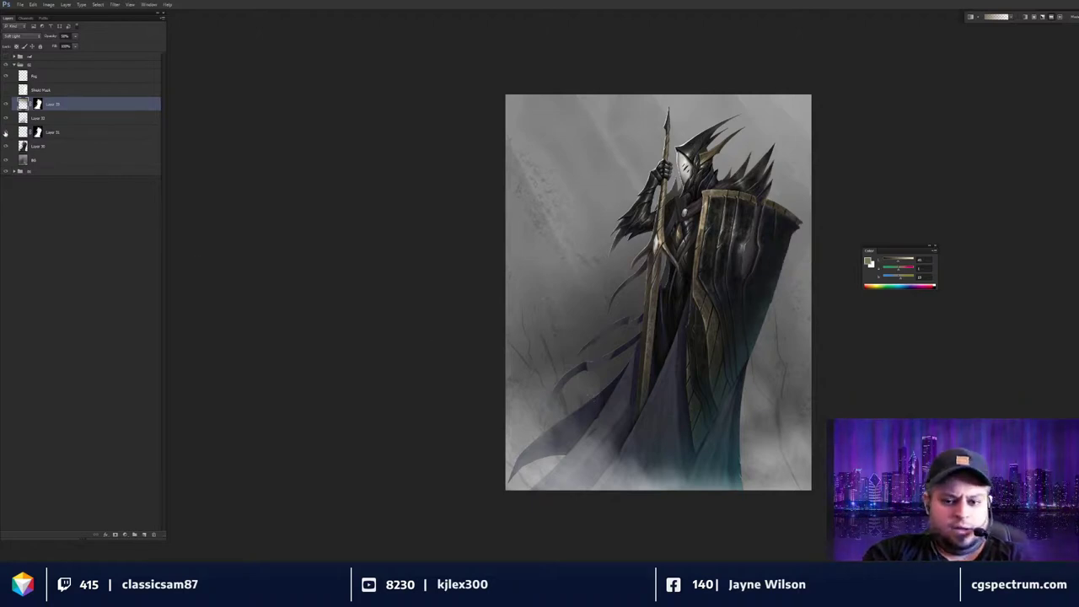
click(5, 132)
click(6, 133)
click(6, 132)
click(6, 132)
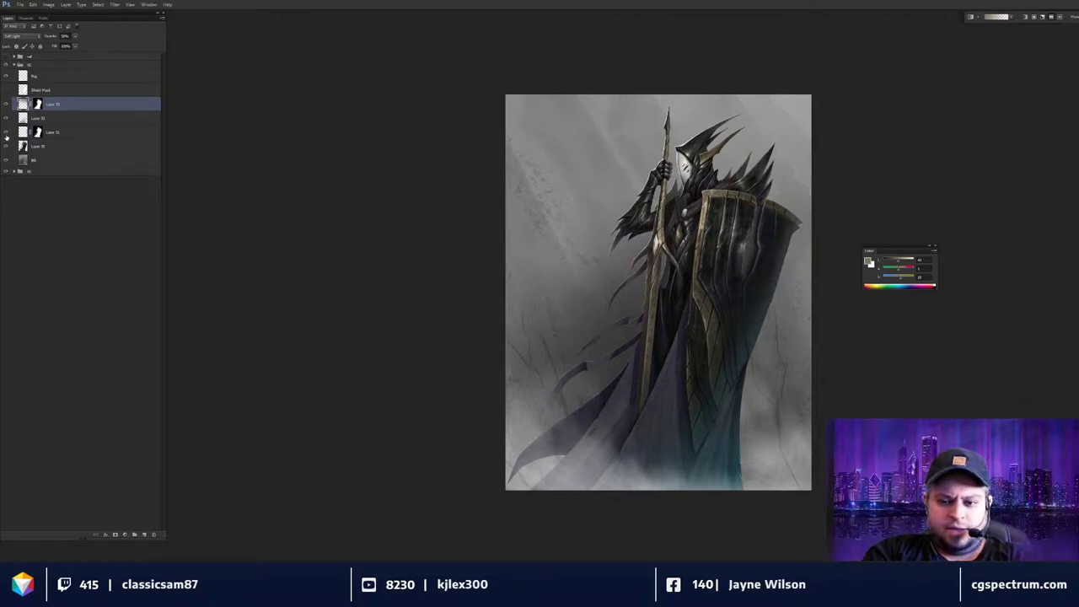
Merge the figure layer with the haze layer and both Soft Light colour layers above it.
click(28, 147)
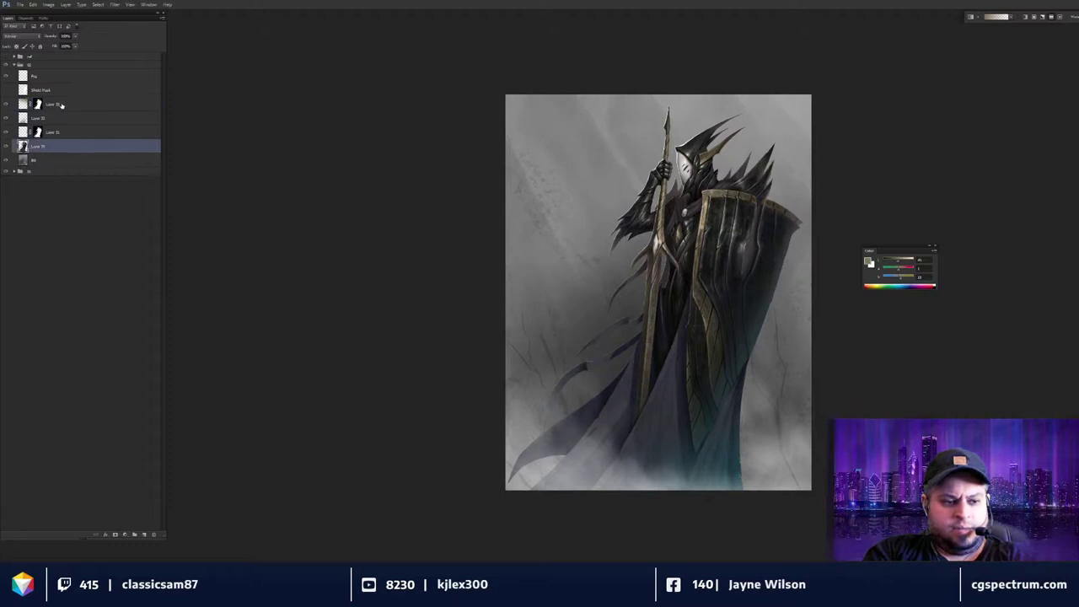
shift+click(50, 103)
key(ctrl+e)
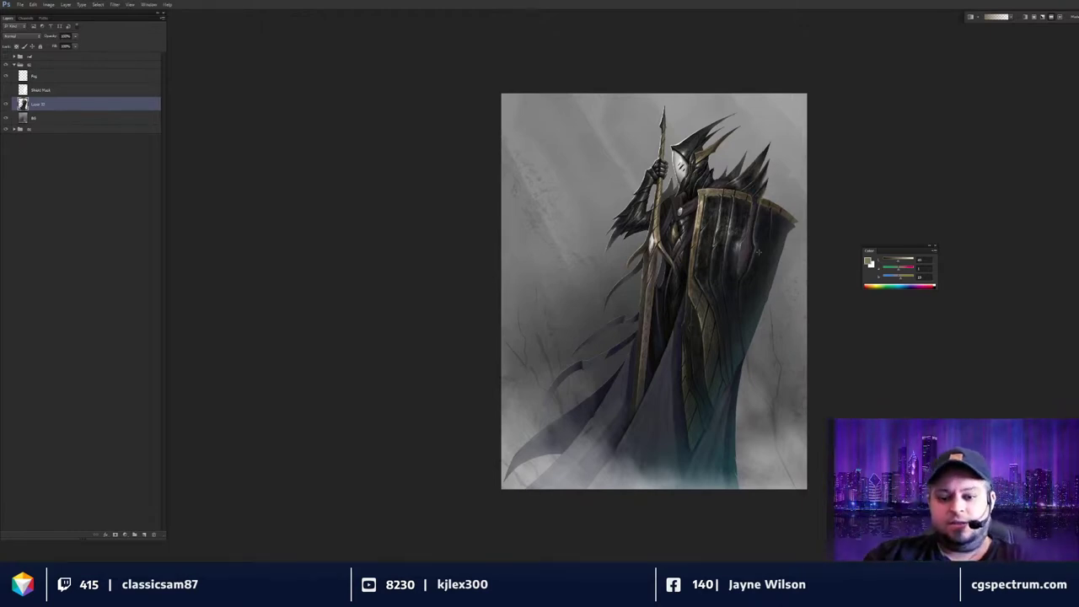
Stamp everything visible into a new layer above the painting's group and apply Auto Tone to it.
scroll(742, 282, up, 1)
scroll(767, 305, up, 1)
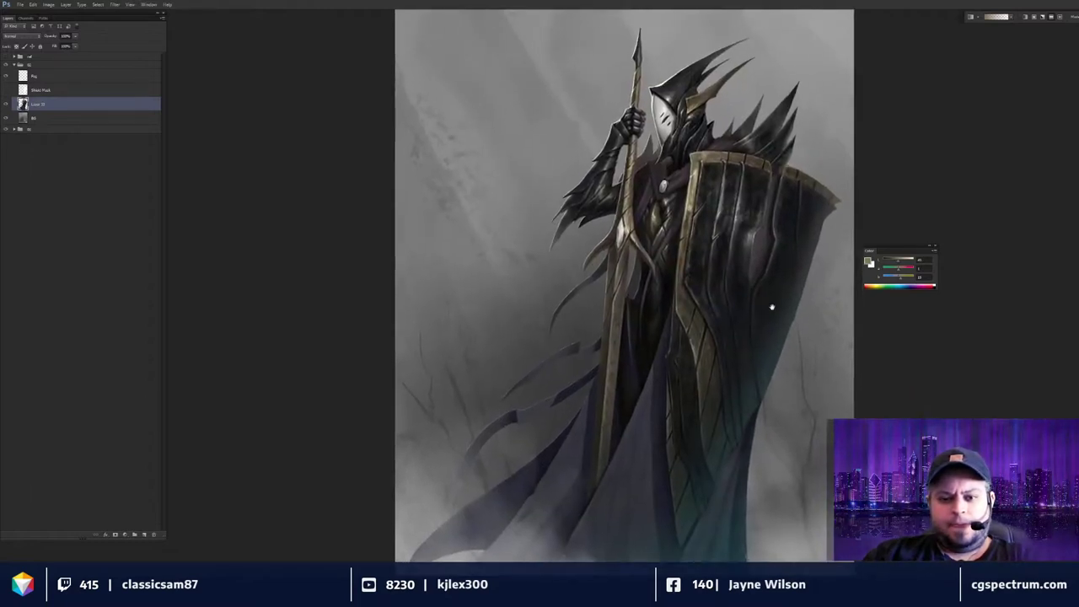
scroll(763, 333, down, 1)
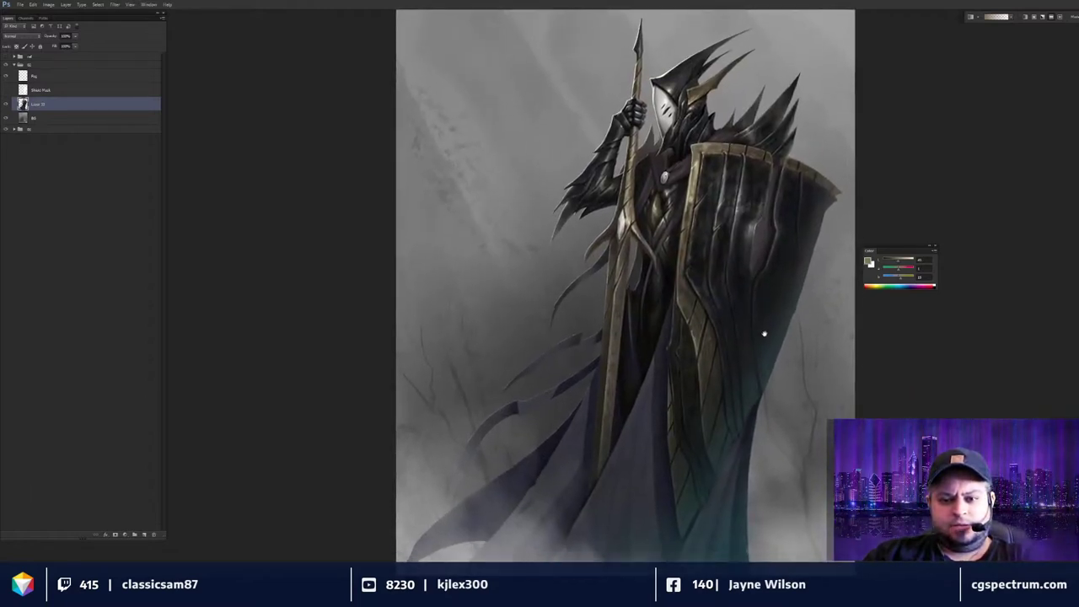
scroll(763, 329, down, 2)
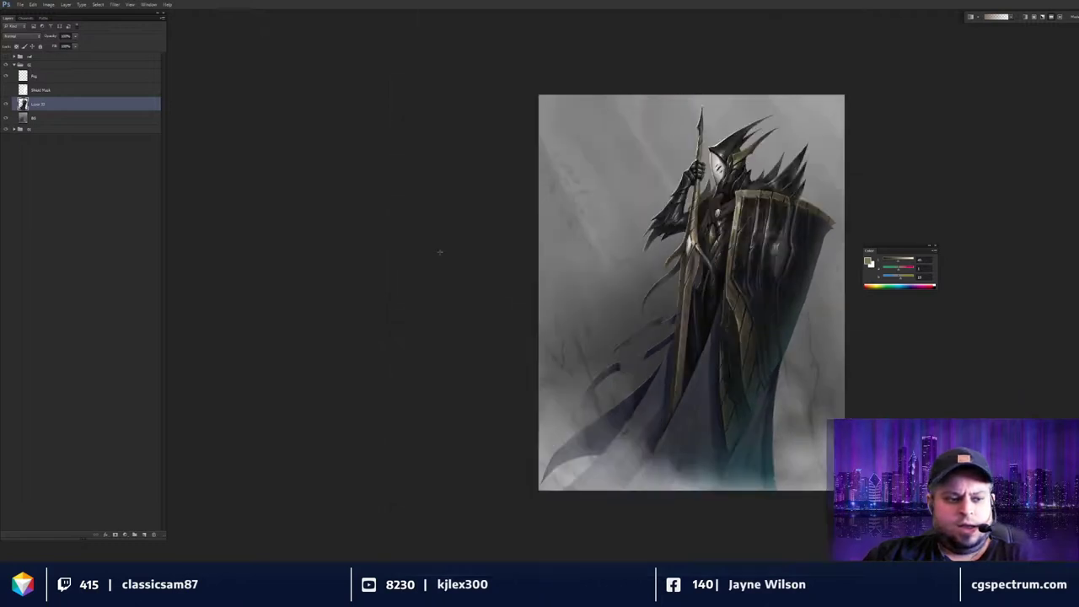
click(65, 66)
key(ctrl+alt+shift+e)
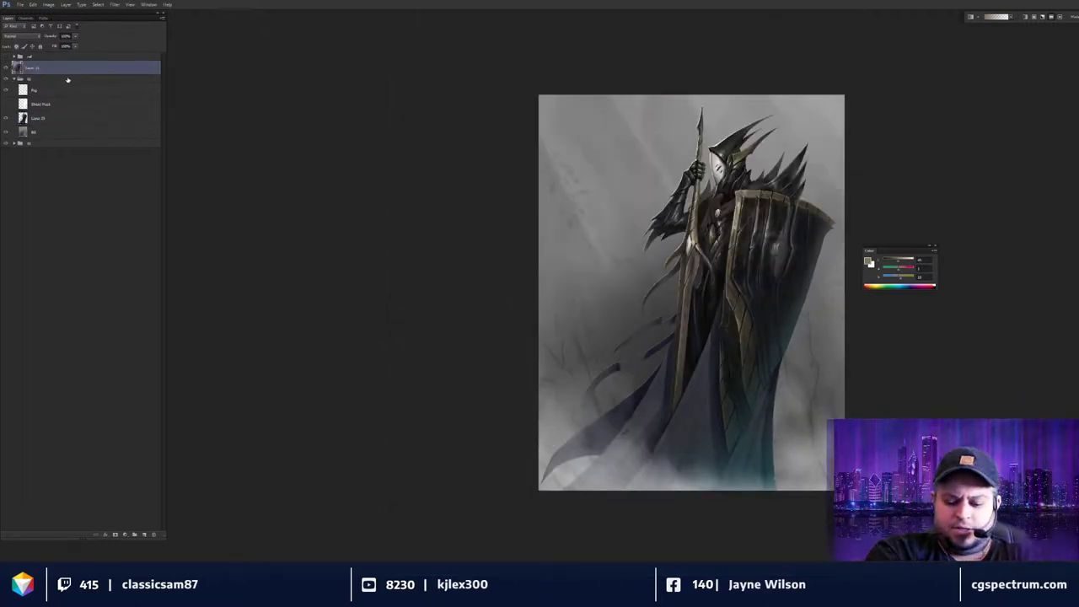
key(ctrl+shift+l)
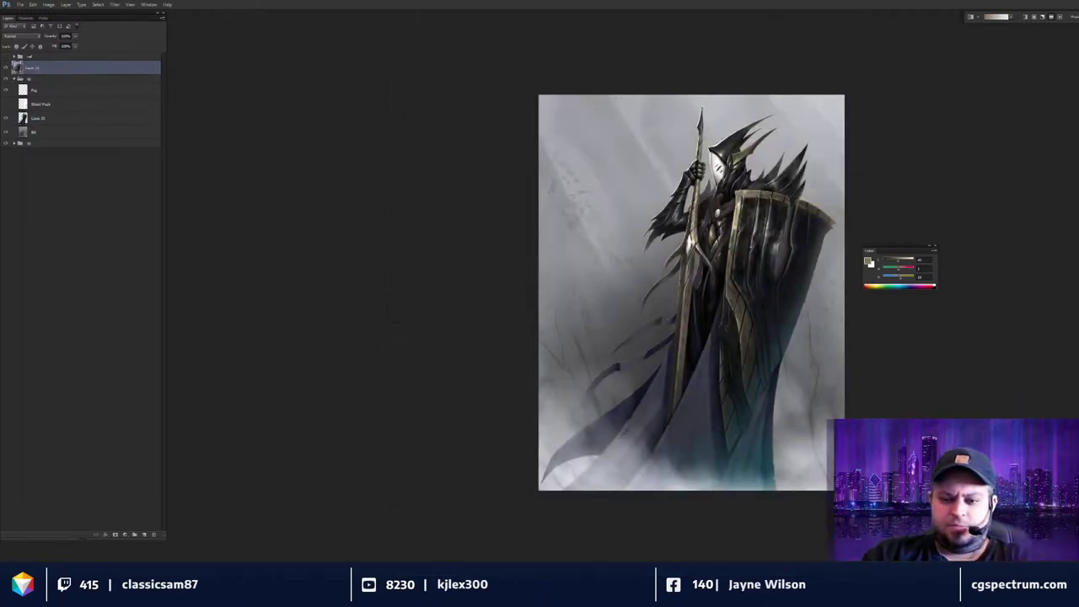
Move the auto-toned copy directly above the figure layer, clip it to the figure and compare with it hidden and shown.
scroll(735, 408, down, 1)
scroll(735, 396, up, 1)
drag(735, 388, 709, 396)
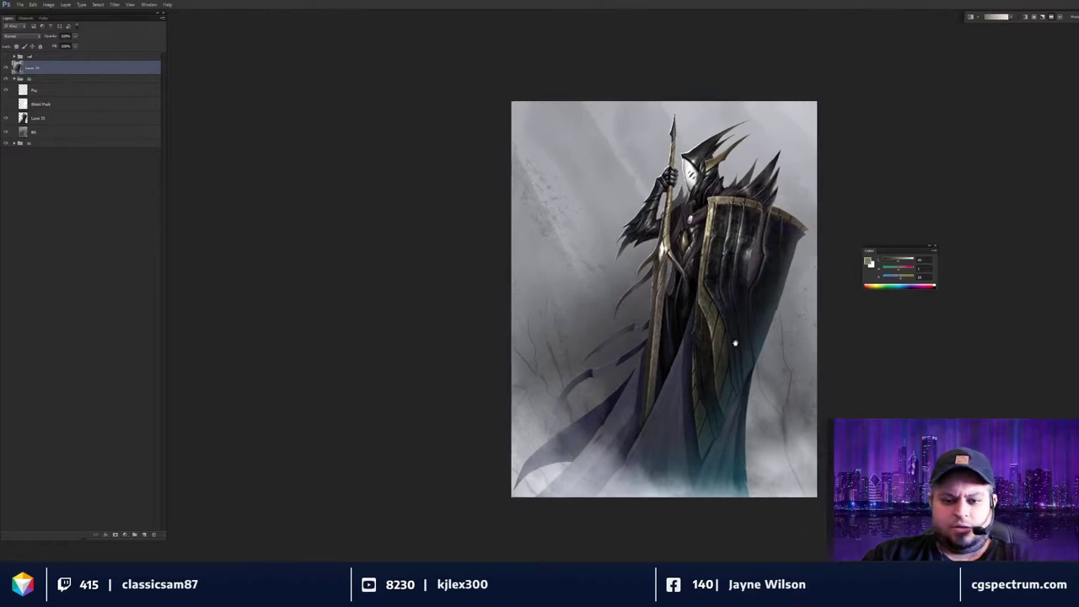
drag(734, 346, 725, 350)
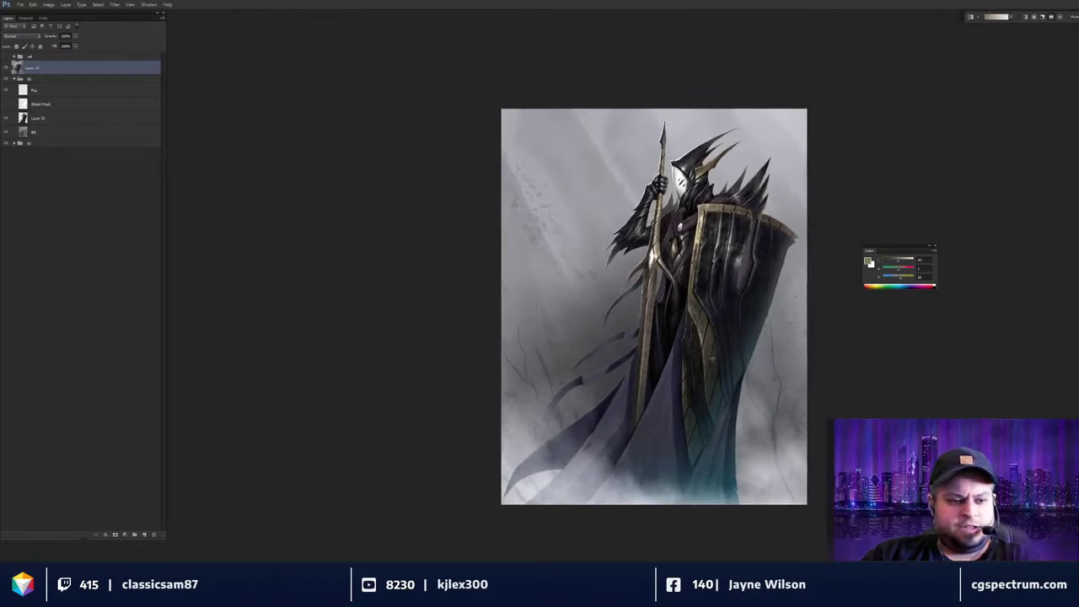
drag(64, 71, 61, 110)
click(8, 104)
click(8, 104)
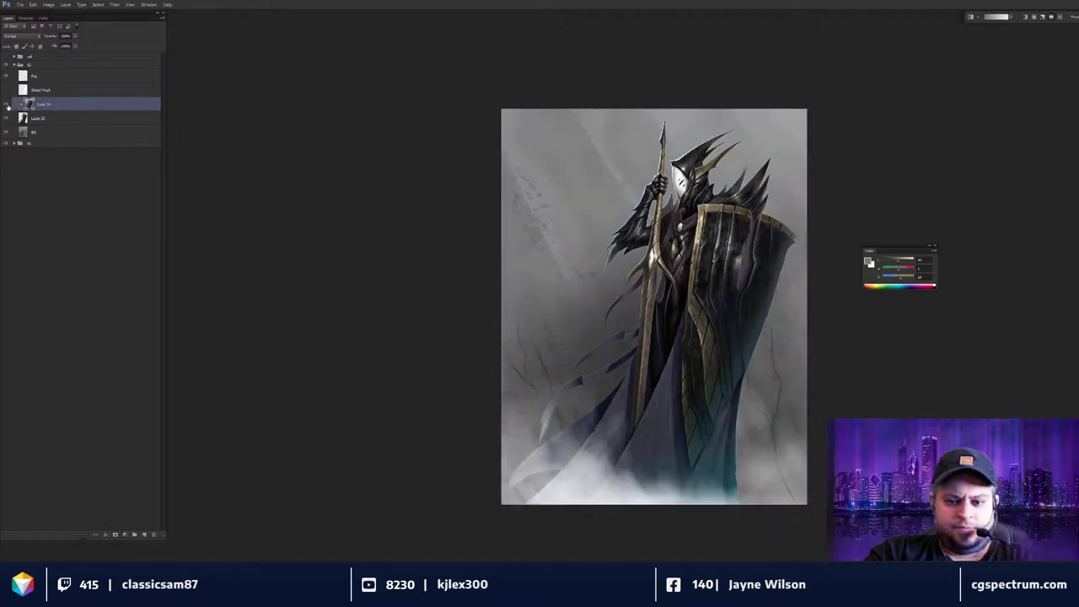
click(8, 104)
click(8, 105)
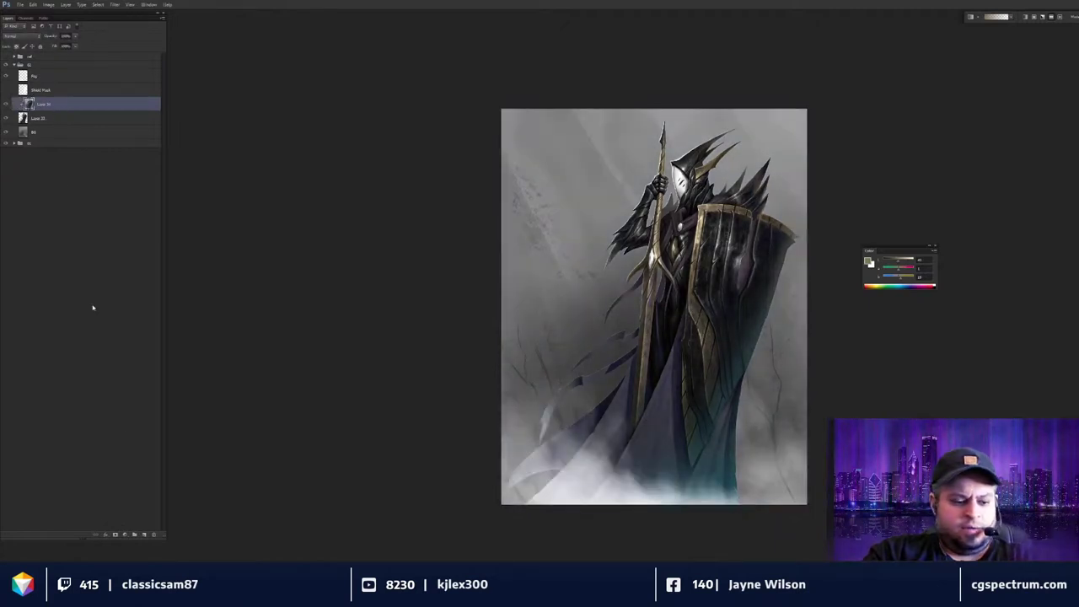
Add a layer mask to the clipped auto-toned copy, fill it with black and ready the brush for painting.
click(115, 534)
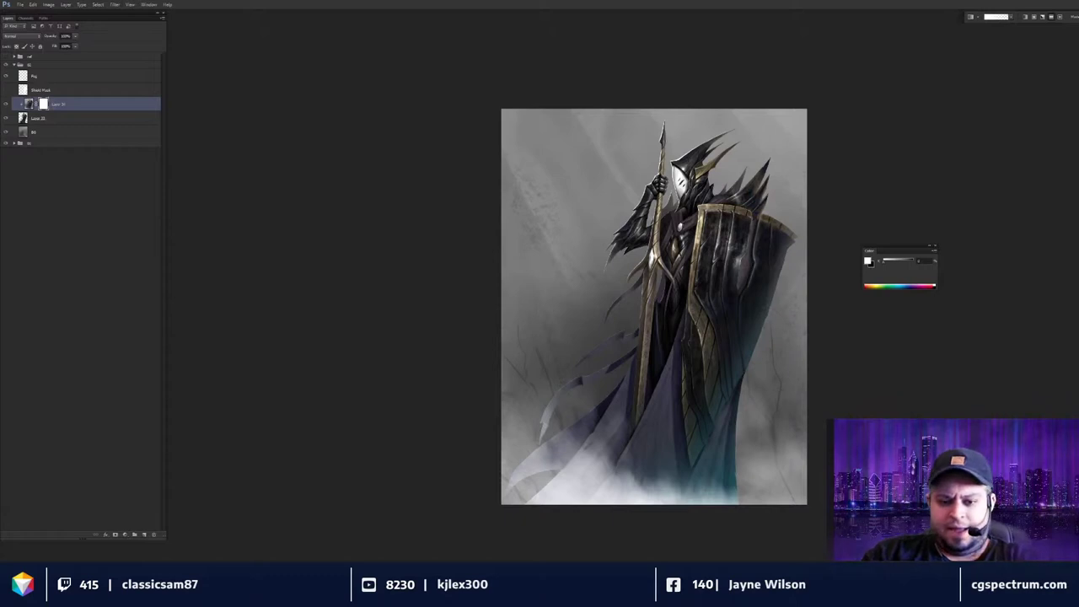
key(shift+g)
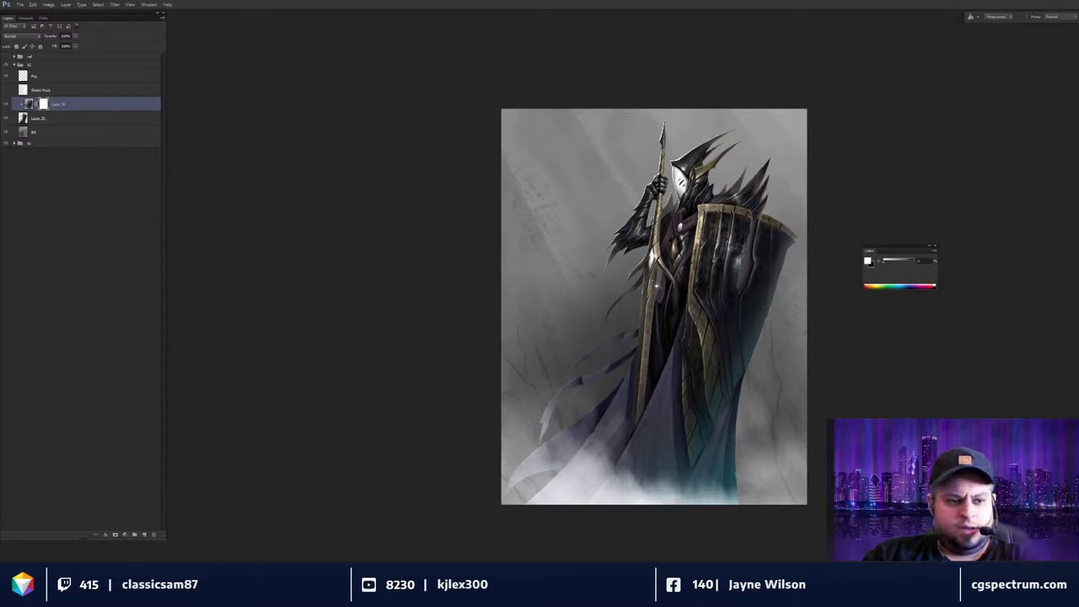
drag(684, 253, 676, 247)
key(x)
click(677, 263)
scroll(676, 291, up, 1)
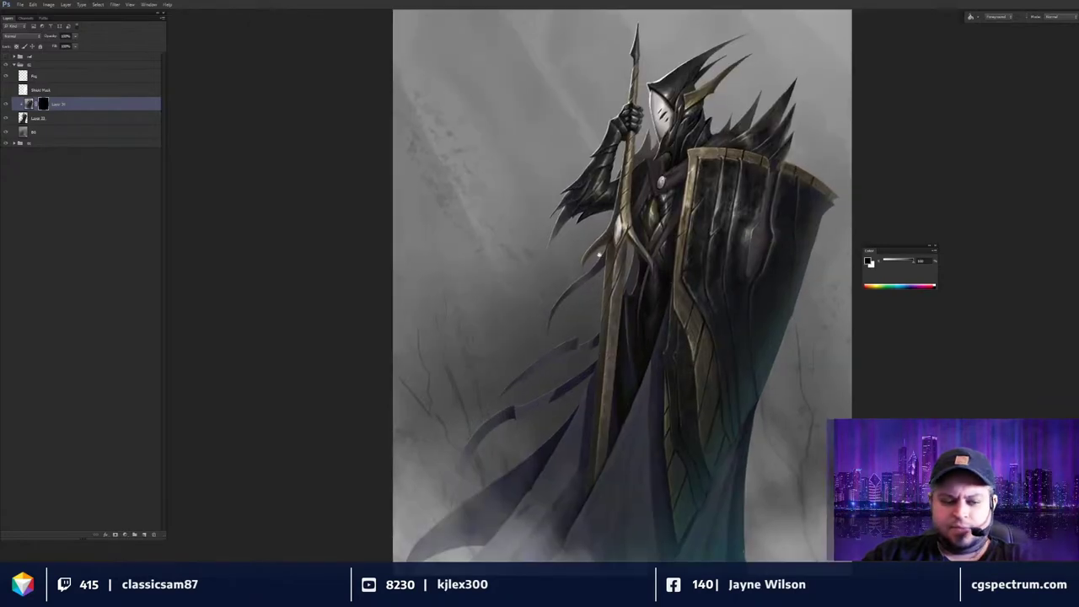
key(b)
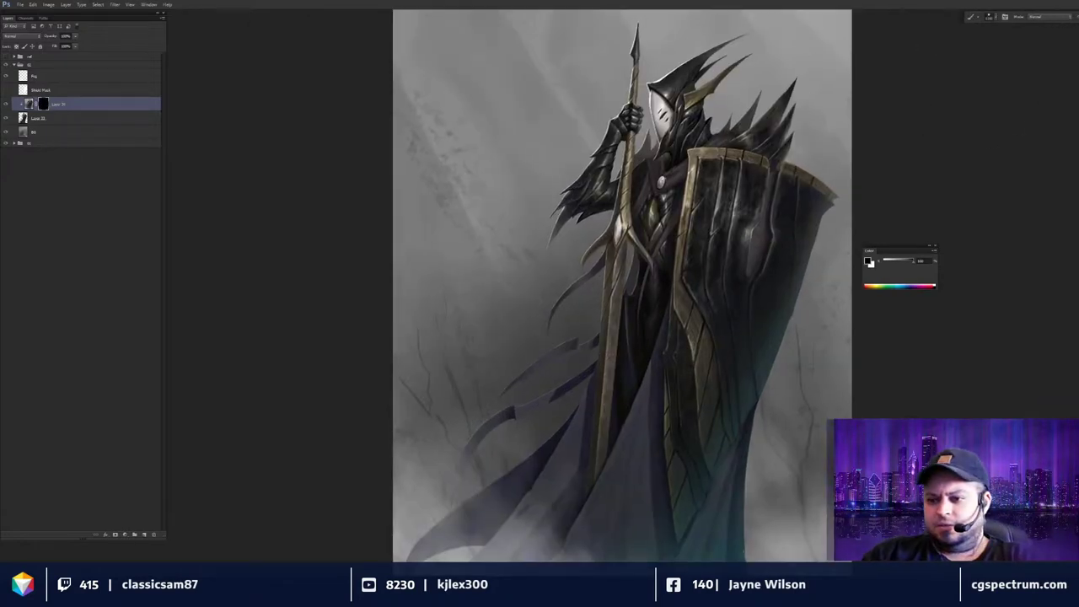
Paint white into the auto-toned copy's mask with a smaller brush over the figure's hood and helmet.
key(x)
mouse_move(746, 307)
mouse_down()
mouse_move(741, 216)
mouse_move(741, 277)
mouse_move(724, 319)
mouse_up()
key(ctrl+plus)
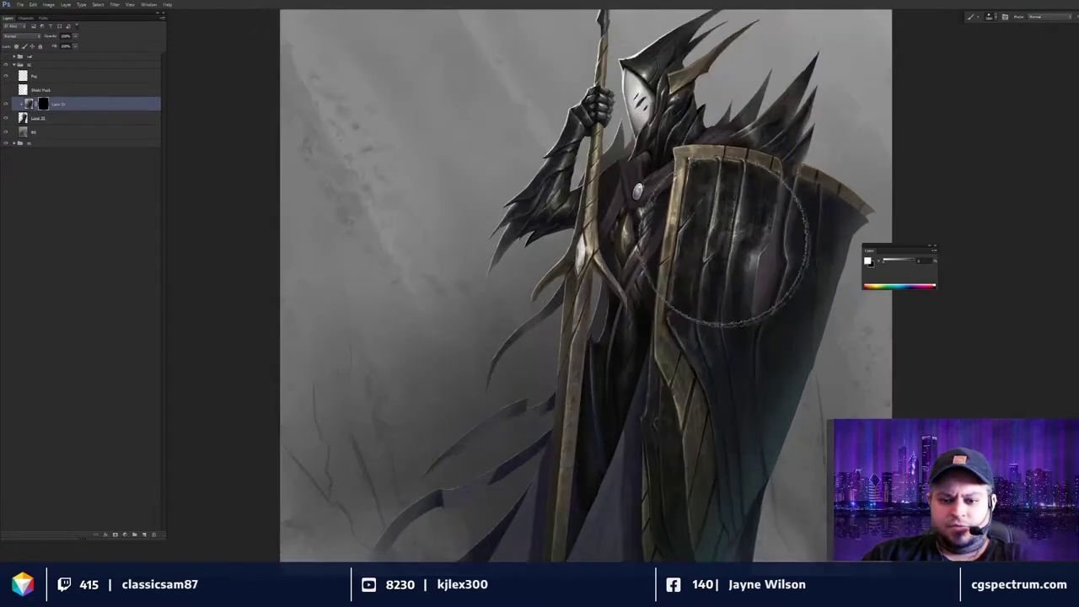
drag(722, 240, 736, 417)
key(ctrl+plus)
key(bracketleft)
key(bracketleft)
key(bracketleft)
key(bracketleft)
key(bracketleft)
key(bracketleft)
key(bracketleft)
key(bracketleft)
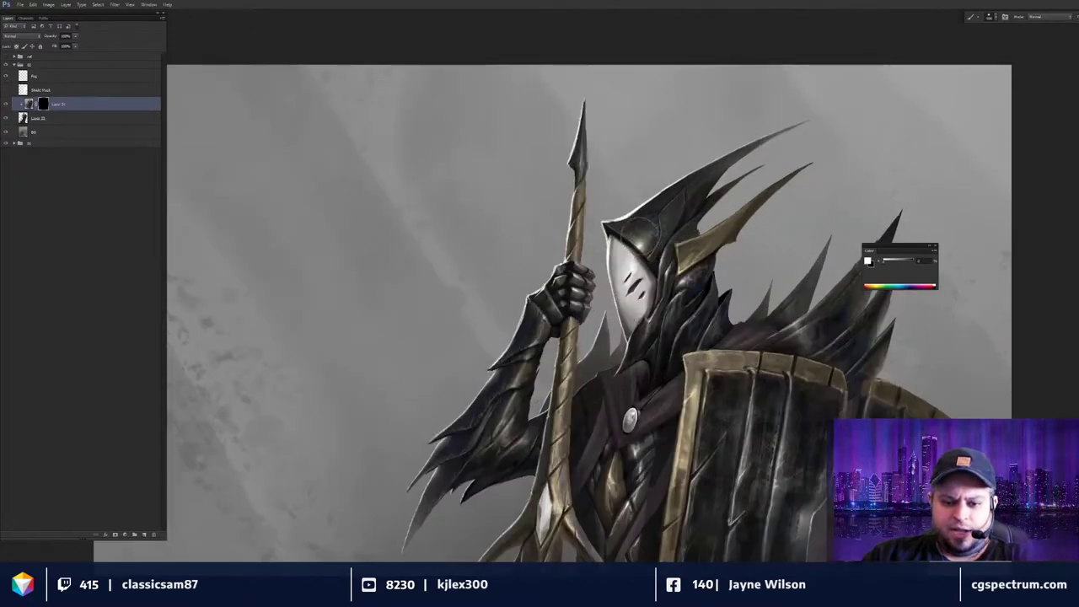
drag(647, 236, 666, 285)
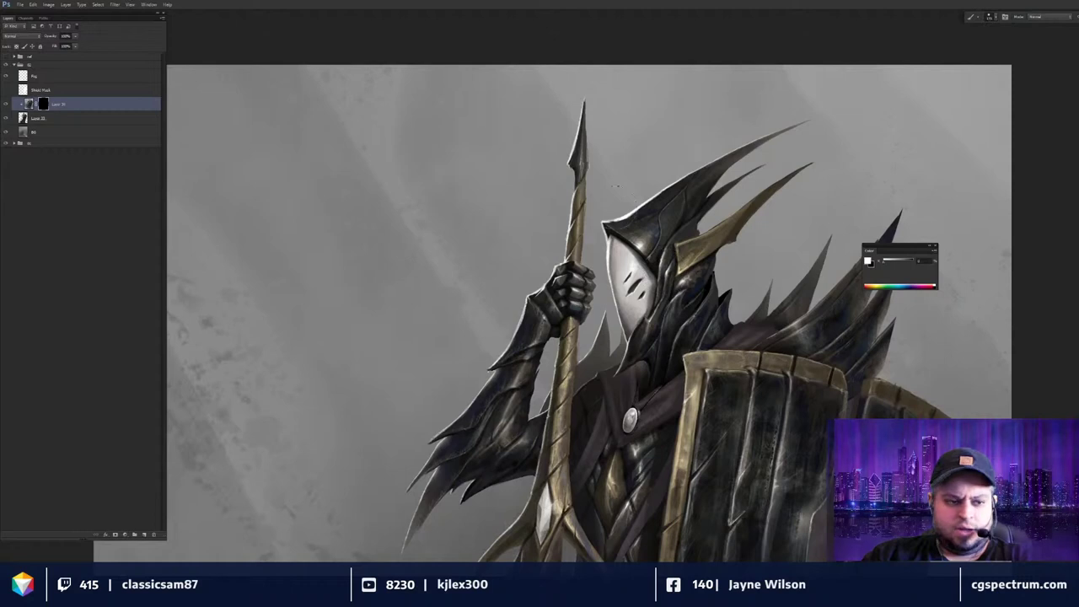
mouse_move(656, 241)
mouse_down()
mouse_move(652, 222)
mouse_move(661, 253)
mouse_up()
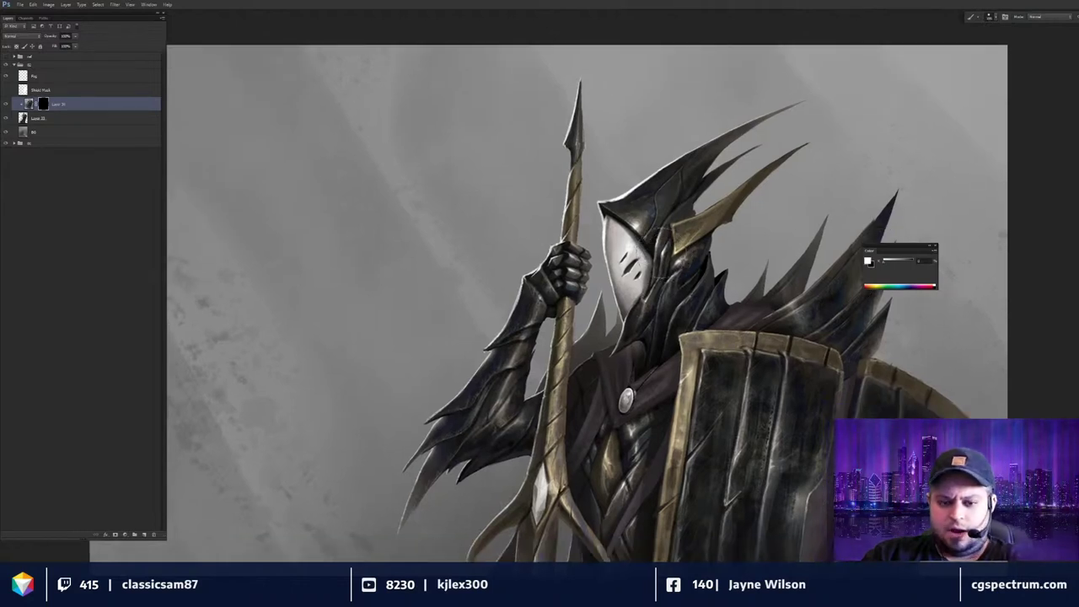
scroll(699, 307, down, 3)
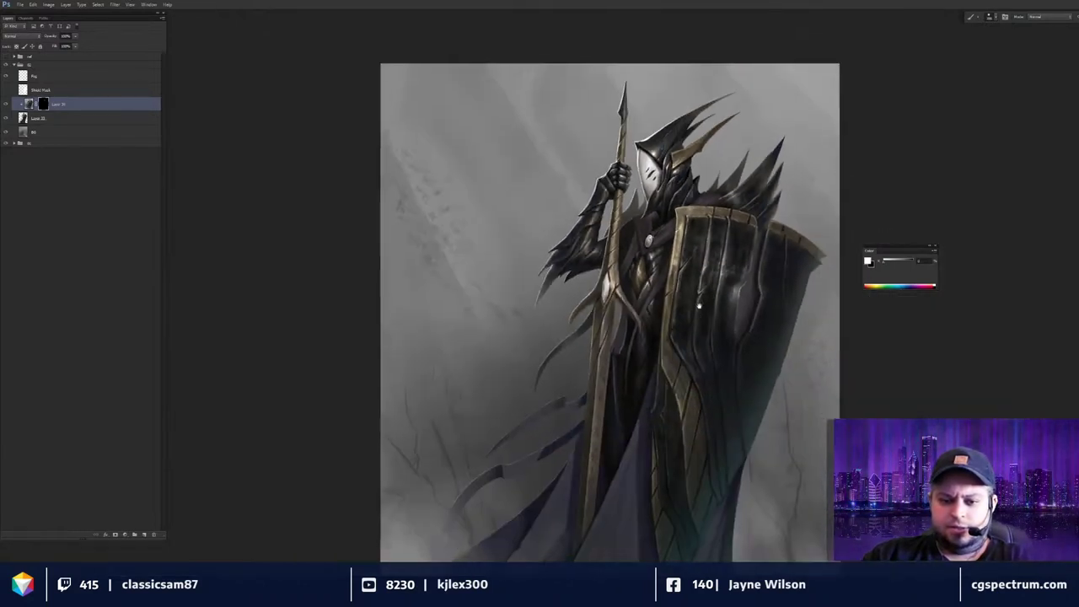
drag(699, 307, 687, 255)
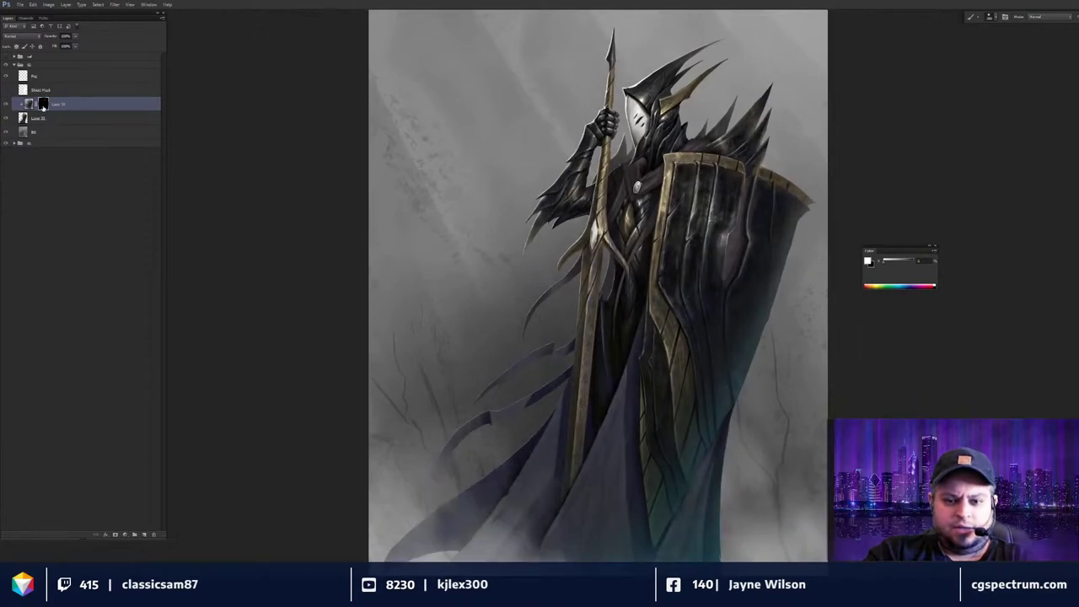
Compare the auto-toned copy with its mask disabled and enabled, and paint more white into the mask over the shield.
shift+click(43, 106)
shift+click(44, 107)
key(e)
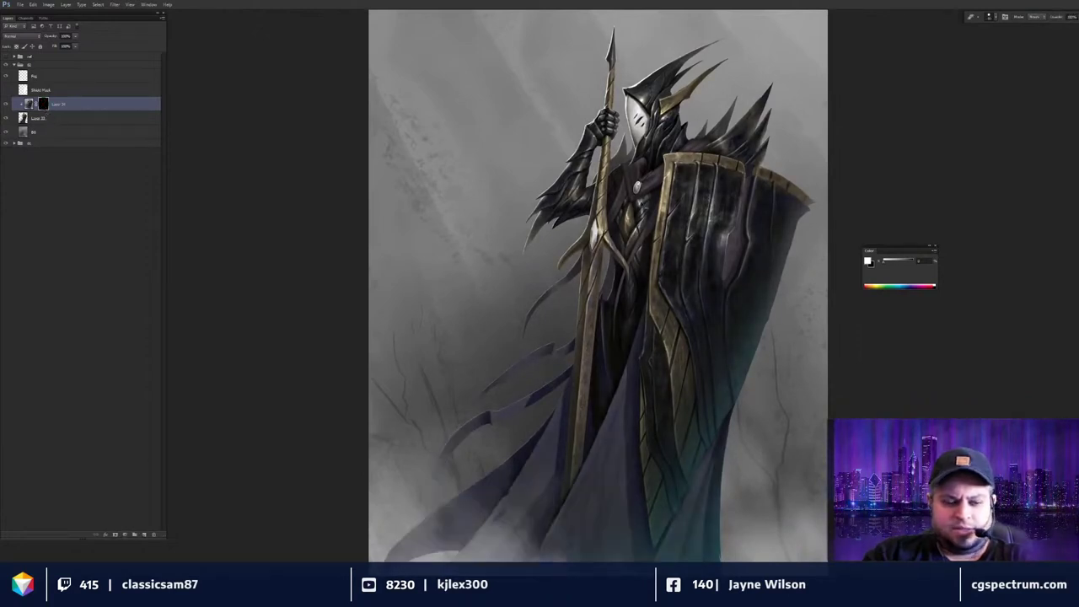
scroll(682, 127, up, 2)
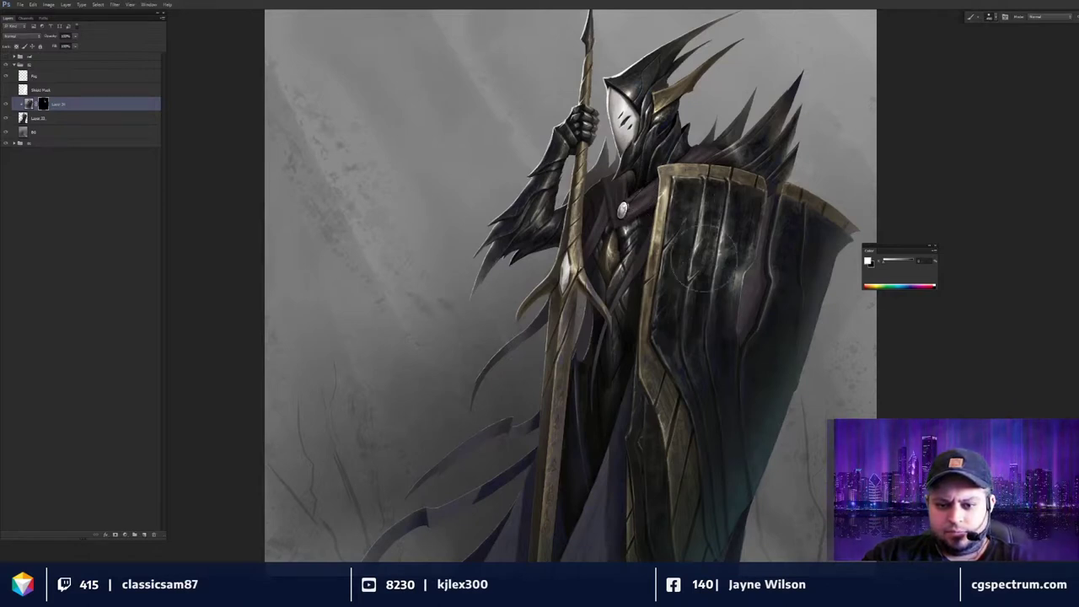
mouse_move(702, 256)
mouse_down()
mouse_move(729, 282)
mouse_move(759, 210)
mouse_move(687, 227)
mouse_move(674, 272)
mouse_up()
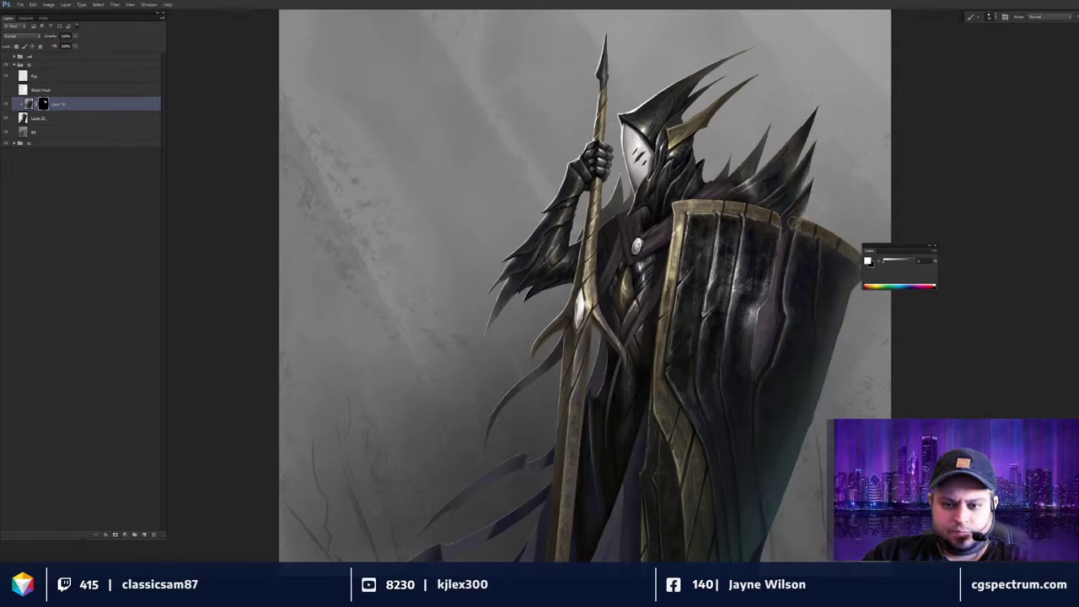
key(ctrl+minus)
key(ctrl+minus)
mouse_move(690, 392)
mouse_down()
mouse_move(740, 333)
mouse_move(761, 330)
mouse_move(730, 331)
mouse_up()
scroll(690, 303, up, 2)
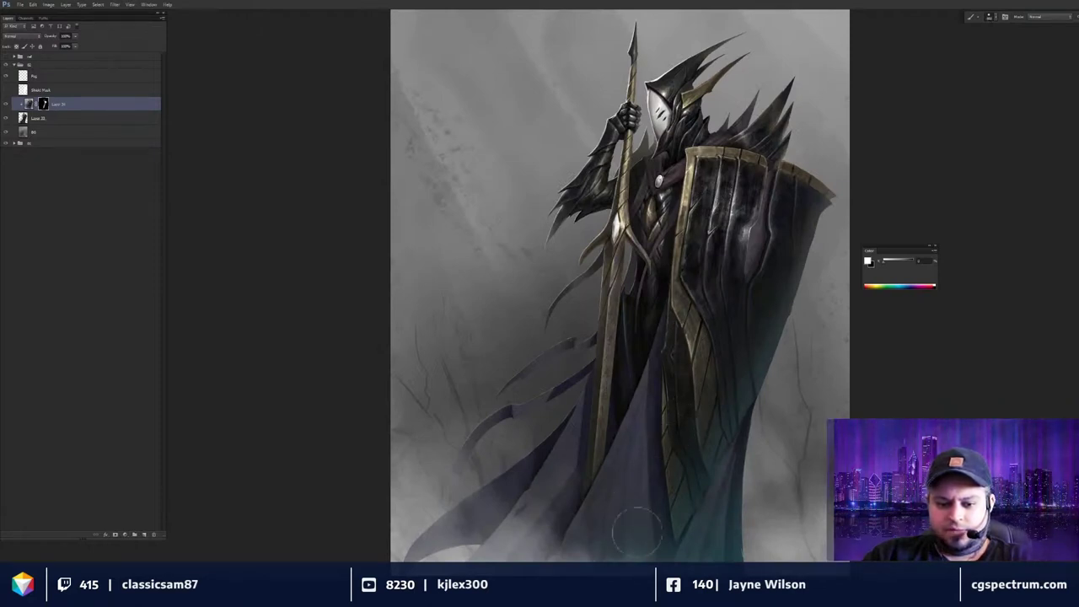
scroll(647, 520, down, 2)
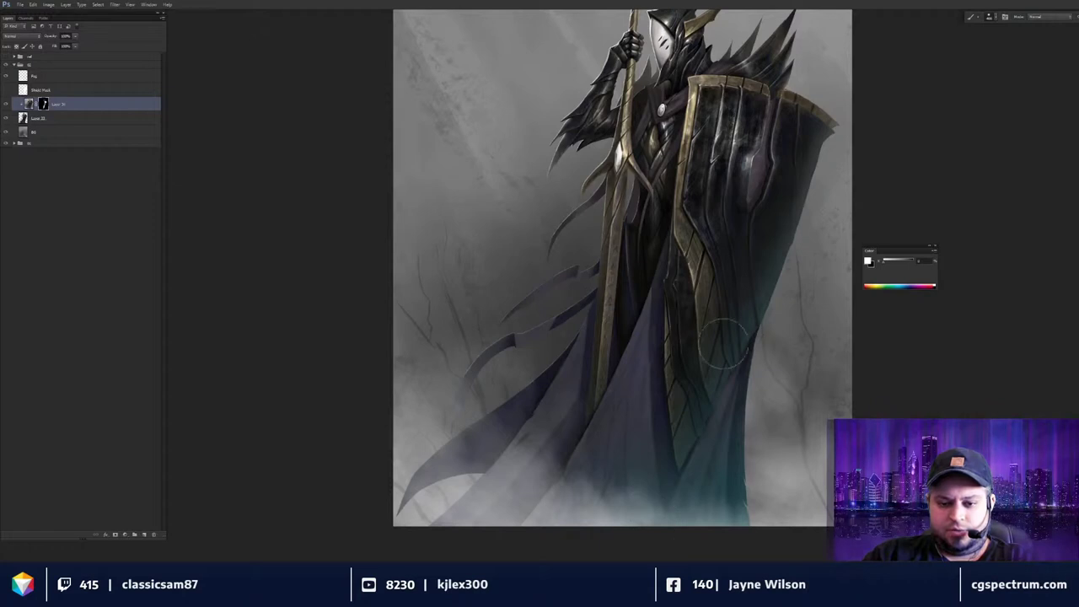
scroll(714, 337, down, 2)
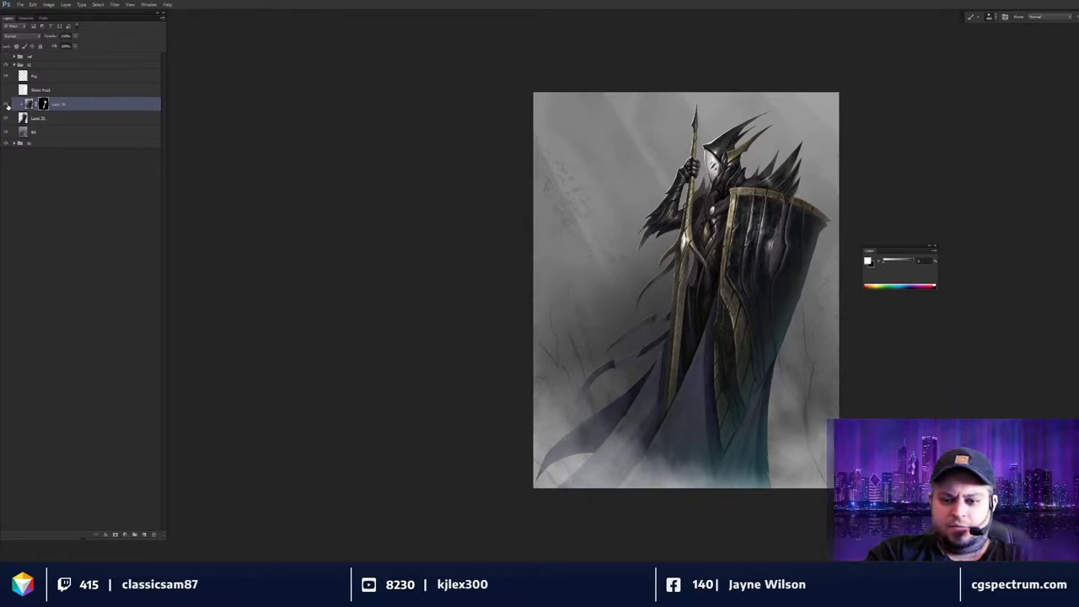
Lower the opacity of the clipped auto-toned copy and merge it into the figure layer.
key(ctrl+minus)
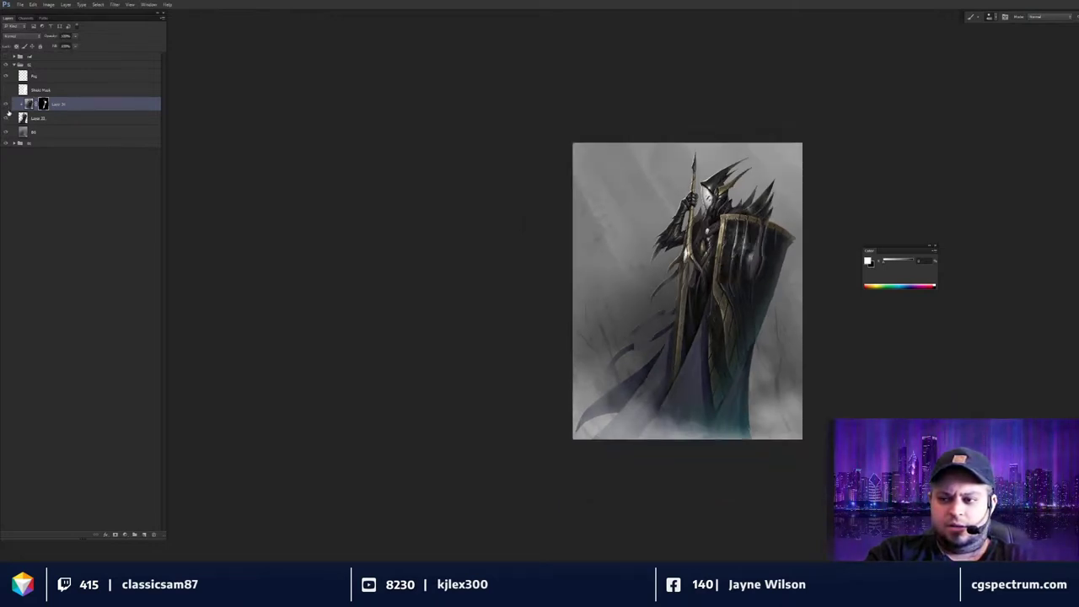
key(ctrl+plus)
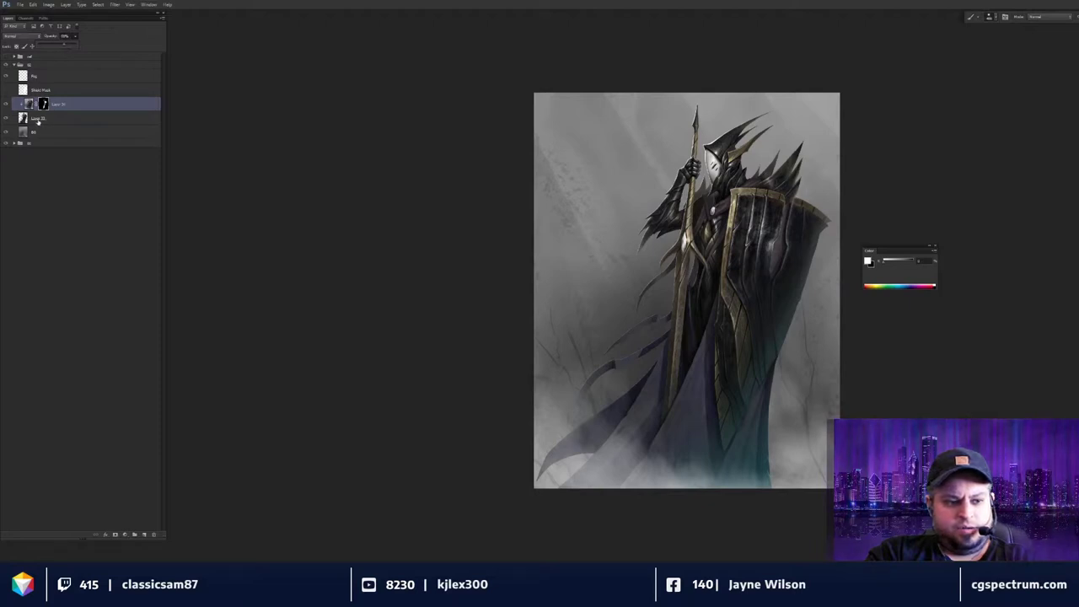
click(39, 119)
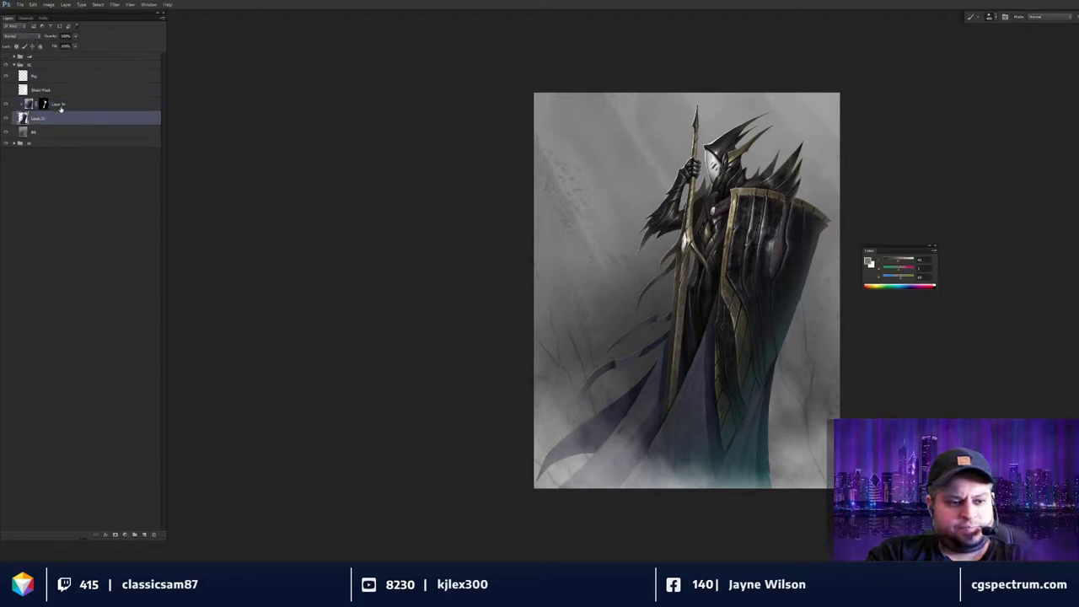
click(29, 106)
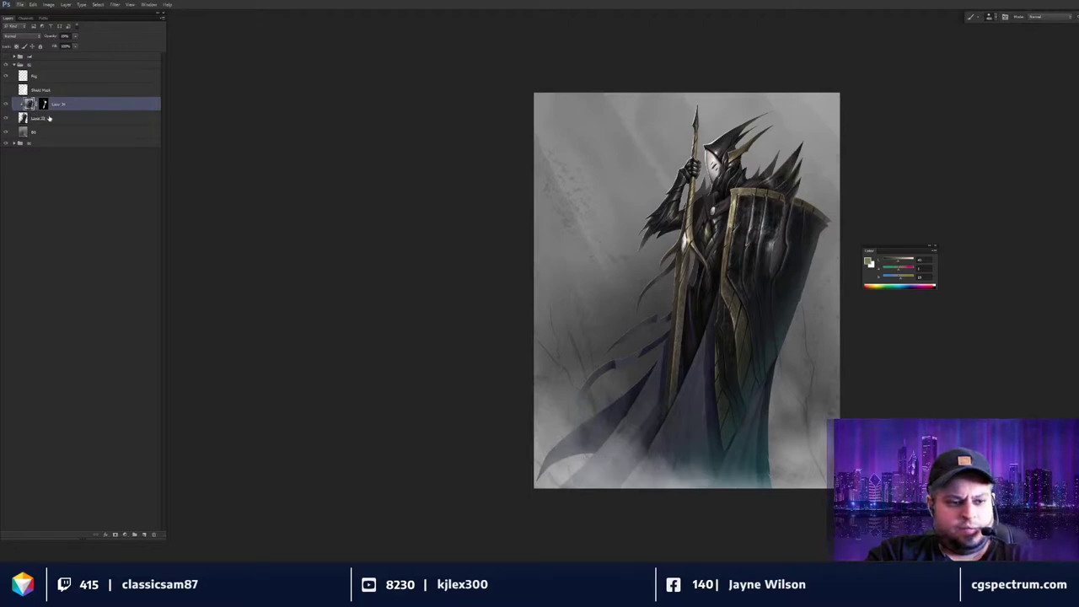
key(ctrl+e)
Compare the painting with the Fog layer hidden and shown, and select the BG layer.
click(7, 77)
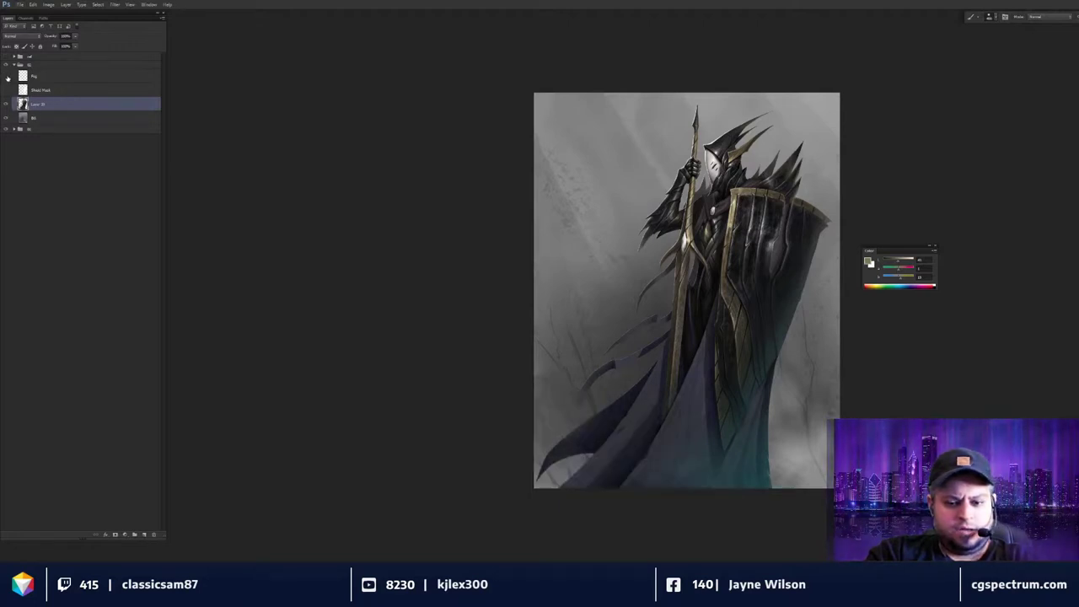
click(7, 77)
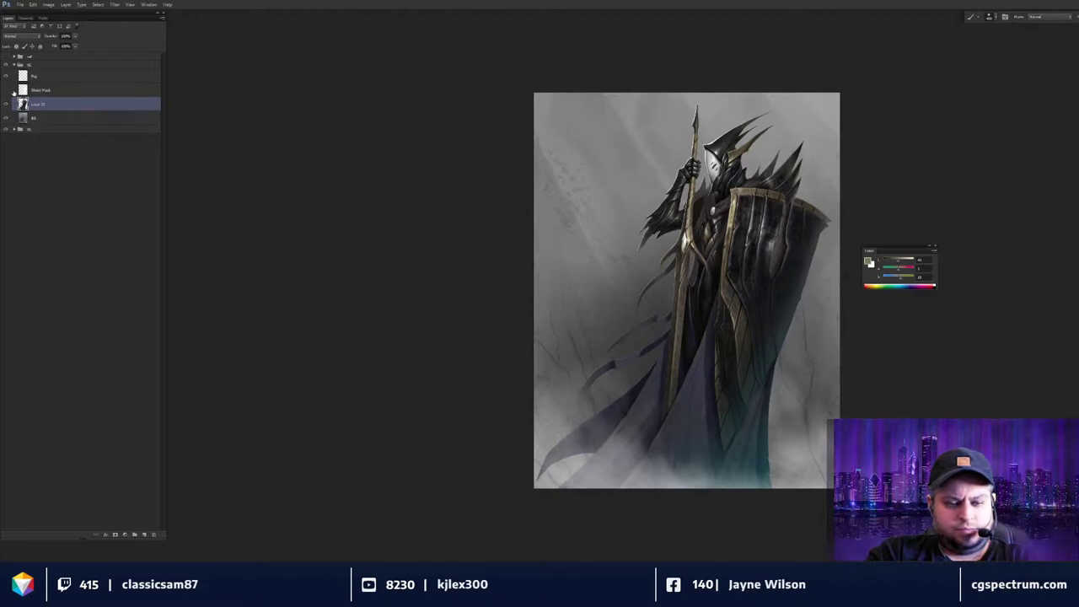
click(36, 117)
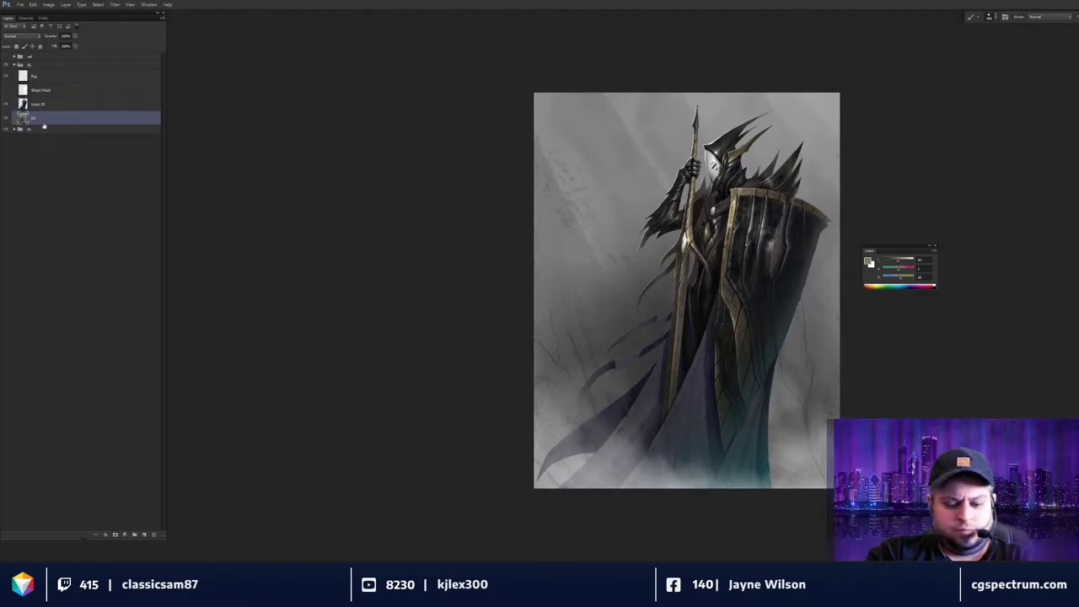
key(ctrl+b)
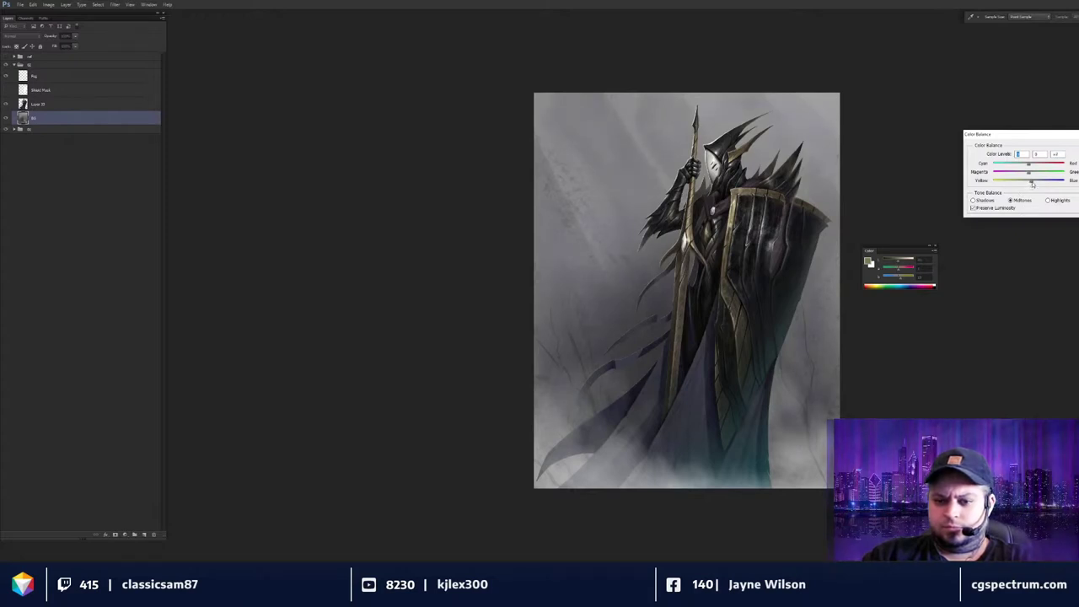
drag(1032, 182, 1028, 169)
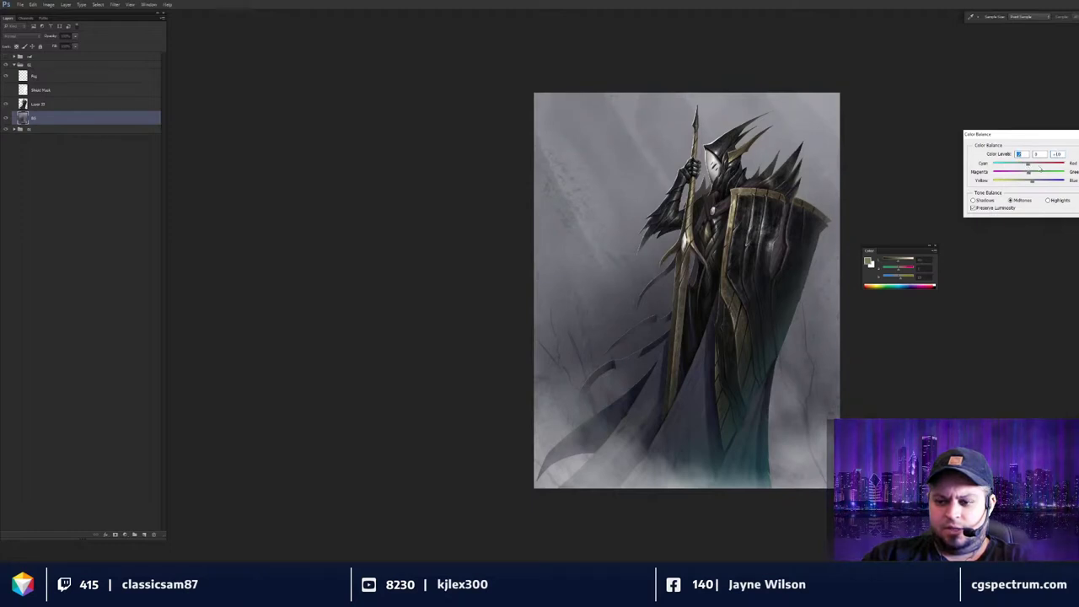
key(Escape)
Show the painting in a floating document window, reposition it and check the Knights folder before returning to the painting.
drag(810, 246, 792, 241)
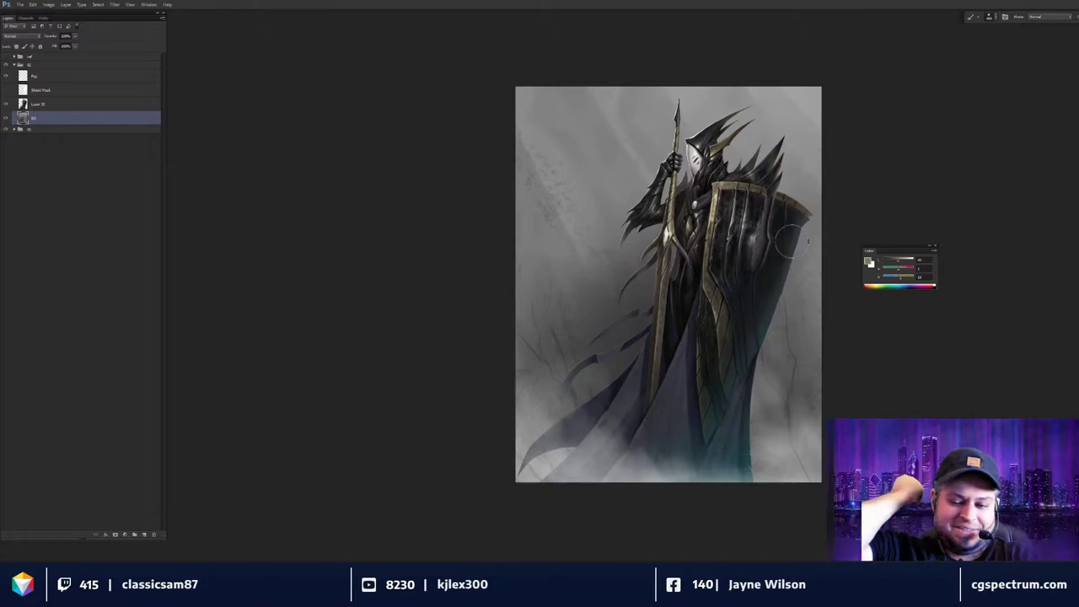
key(f)
key(f)
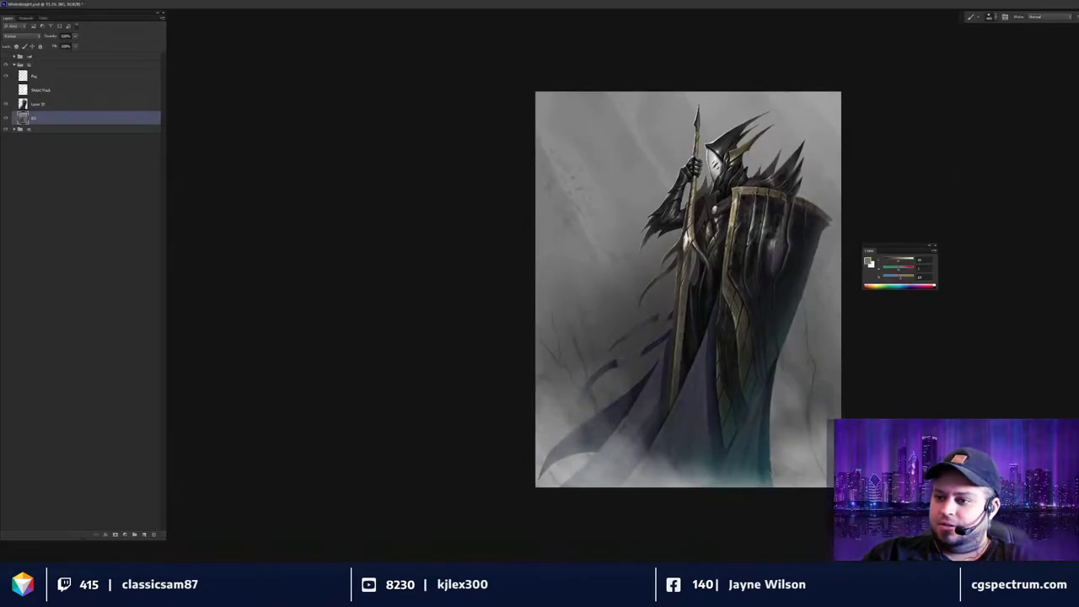
key(f)
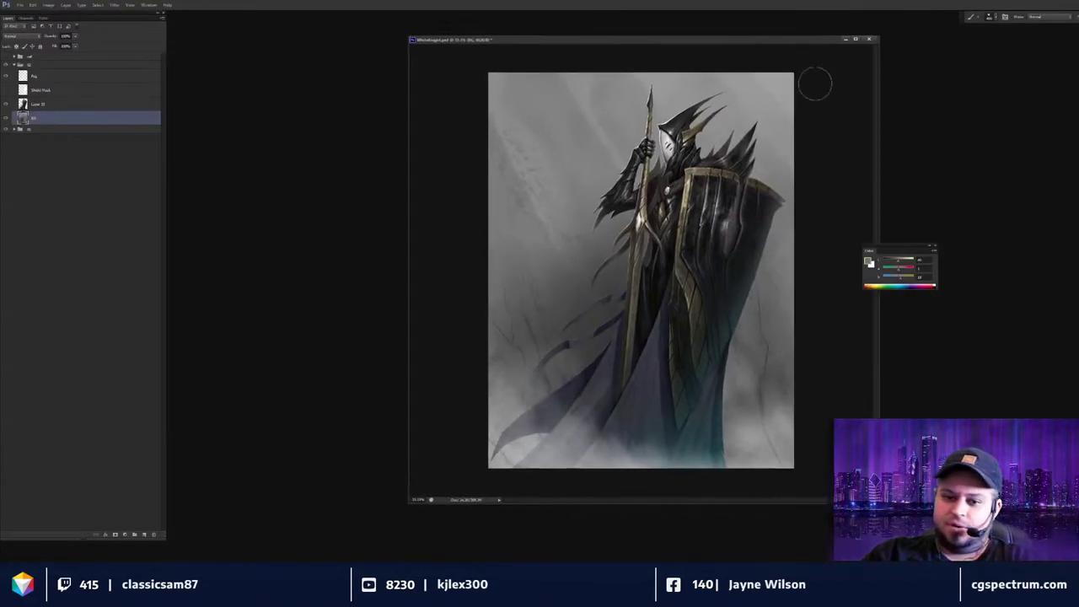
drag(795, 41, 757, 48)
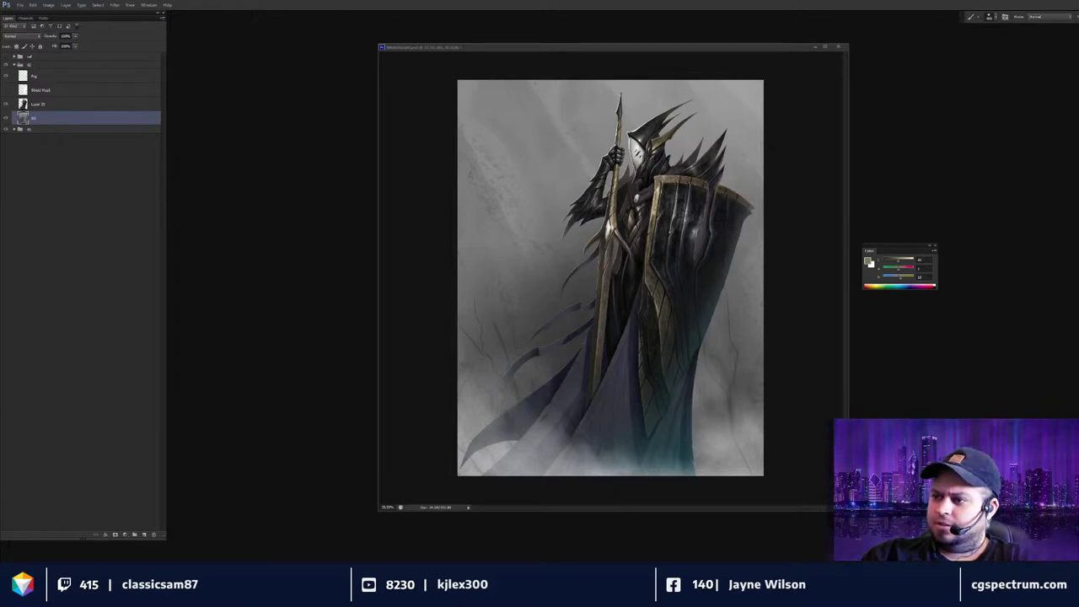
key(alt+Tab)
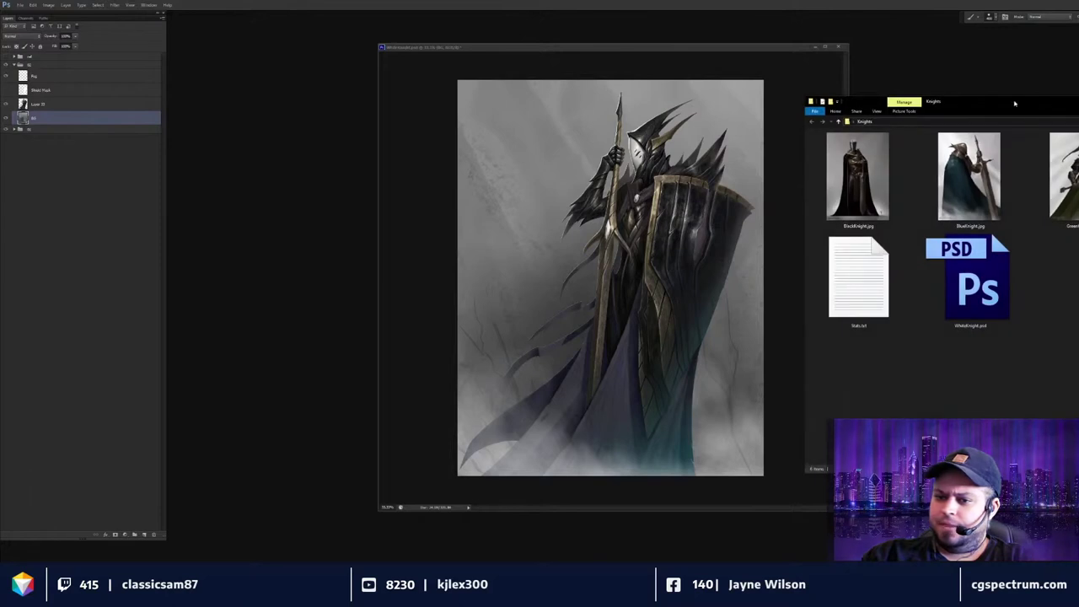
key(alt+Tab)
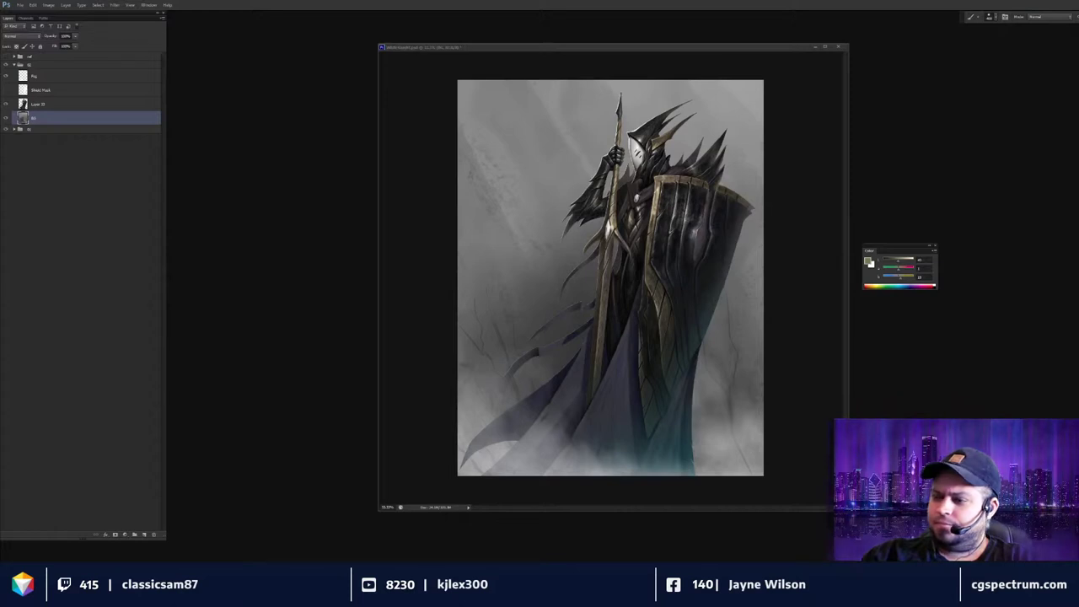
click(701, 94)
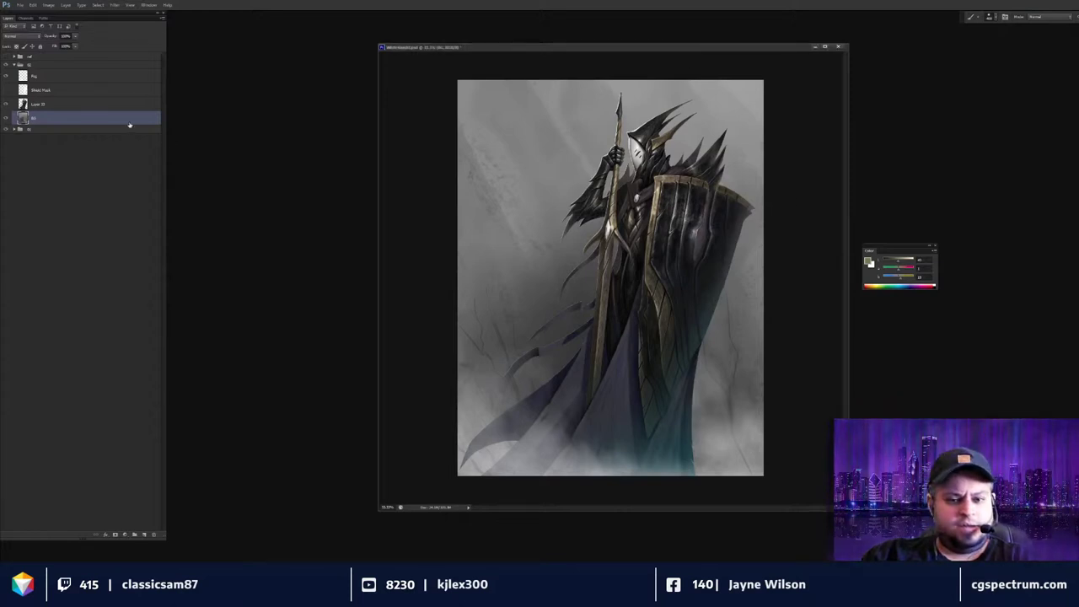
key(alt+i)
key(a)
key(c)
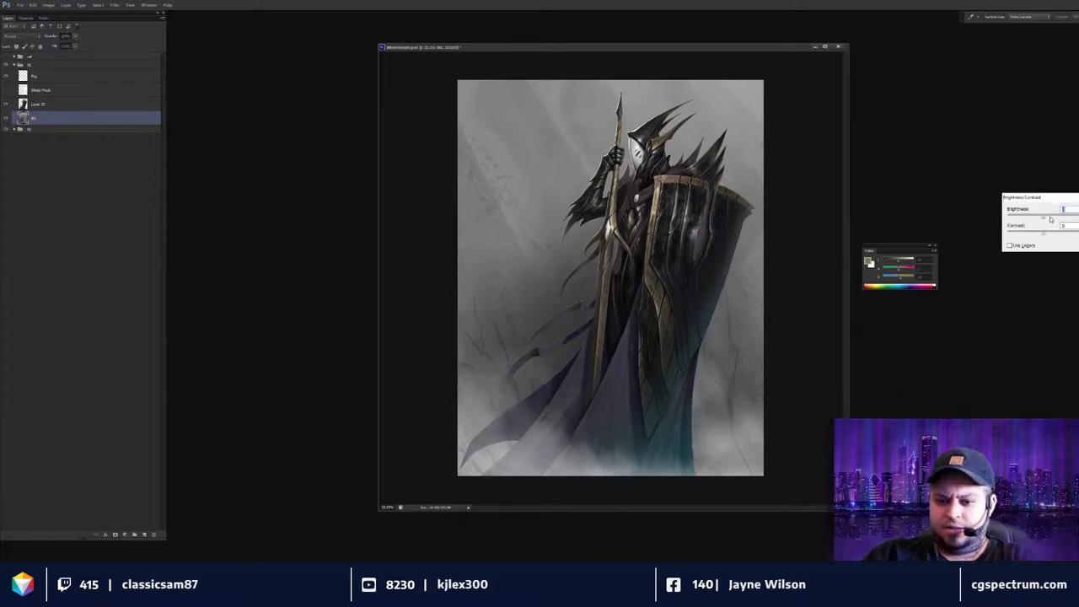
mouse_move(1050, 219)
mouse_down()
mouse_move(1030, 220)
mouse_move(1049, 221)
mouse_up()
key(Escape)
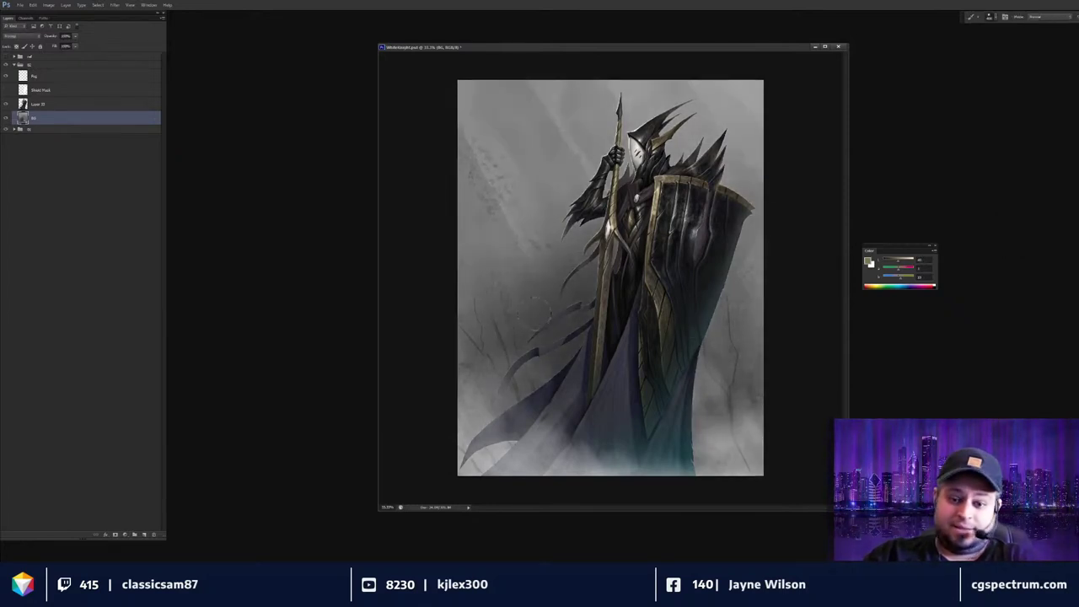
Start a Brightness/Contrast adjustment on the BG layer, try a brightness of 26 and judge the painting at reduced sizes.
key(ctrl+alt+b)
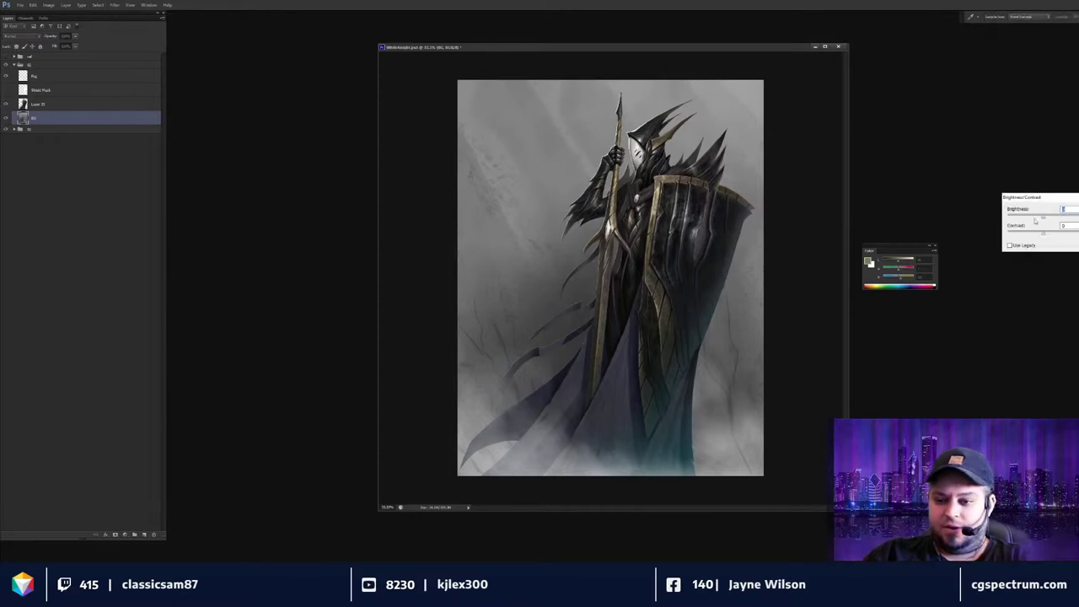
drag(1045, 219, 1048, 220)
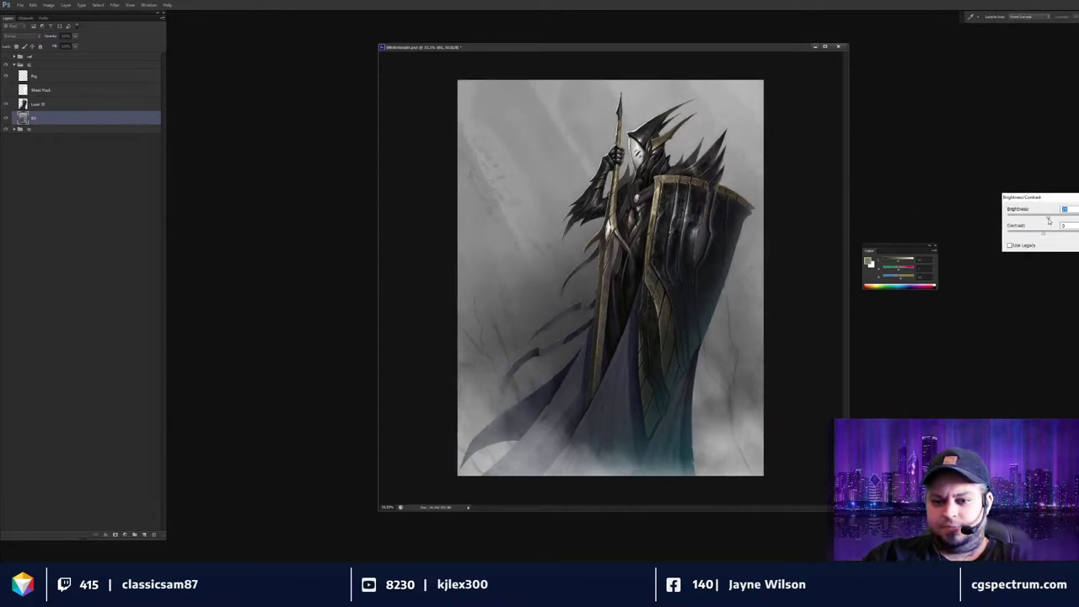
mouse_move(1049, 220)
mouse_down()
mouse_move(1039, 220)
mouse_move(1049, 222)
mouse_up()
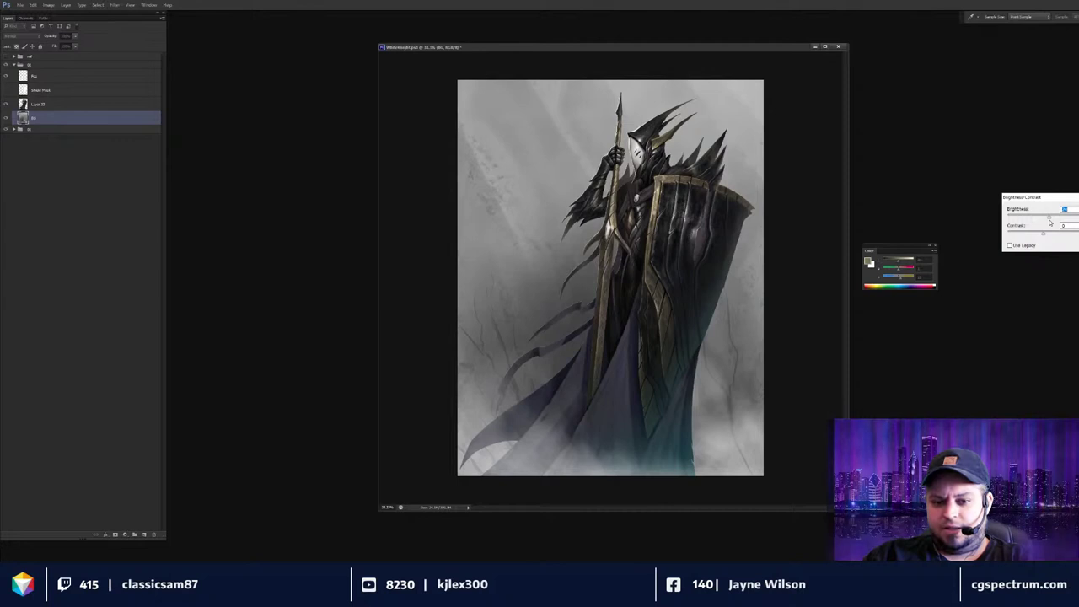
text(26)
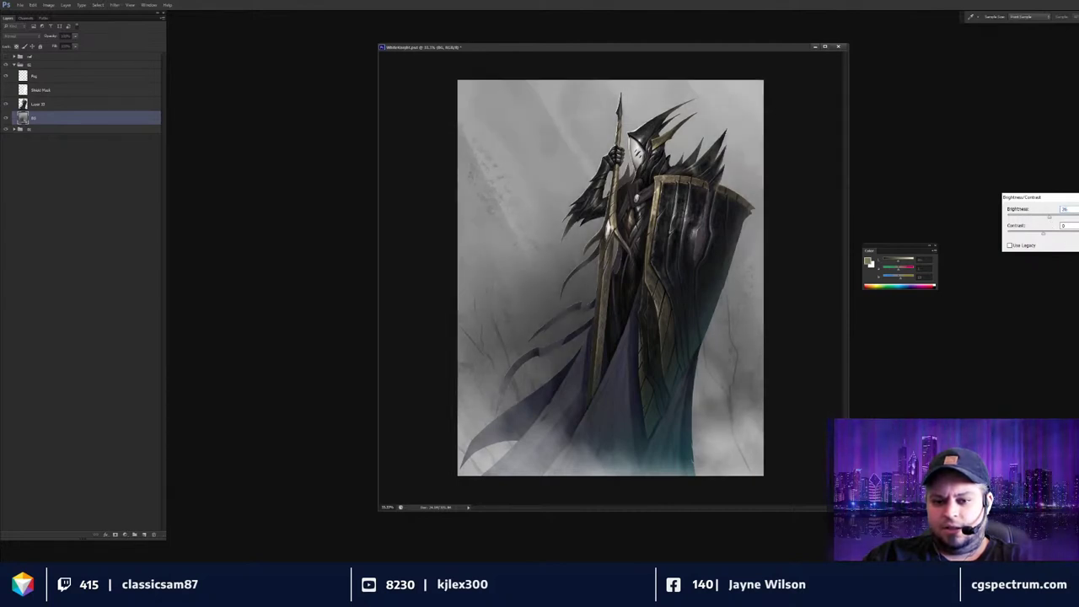
key(ctrl+minus)
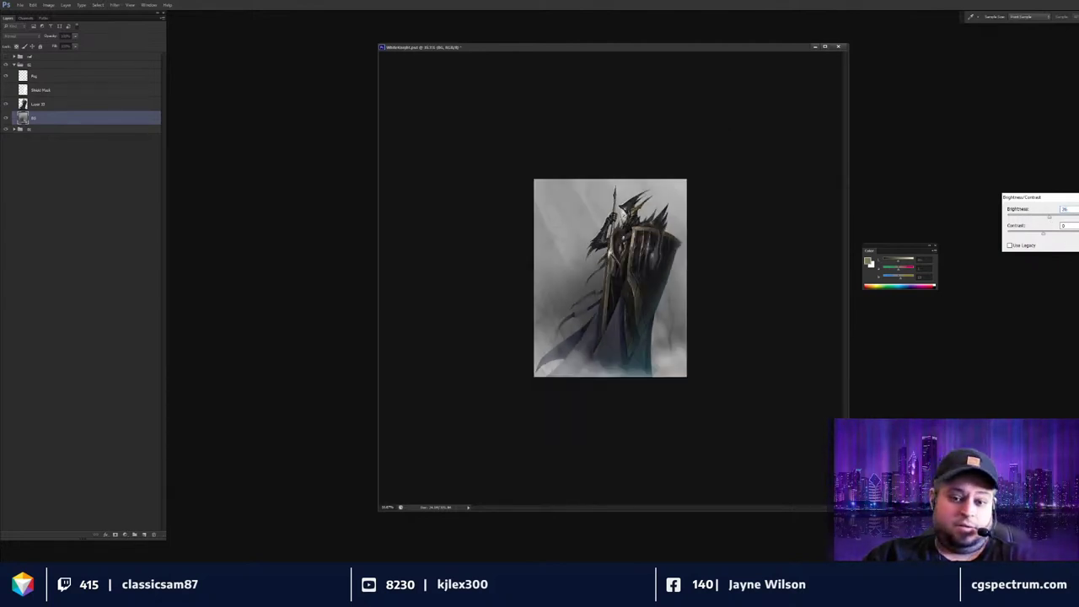
key(ctrl+plus)
key(ctrl+minus)
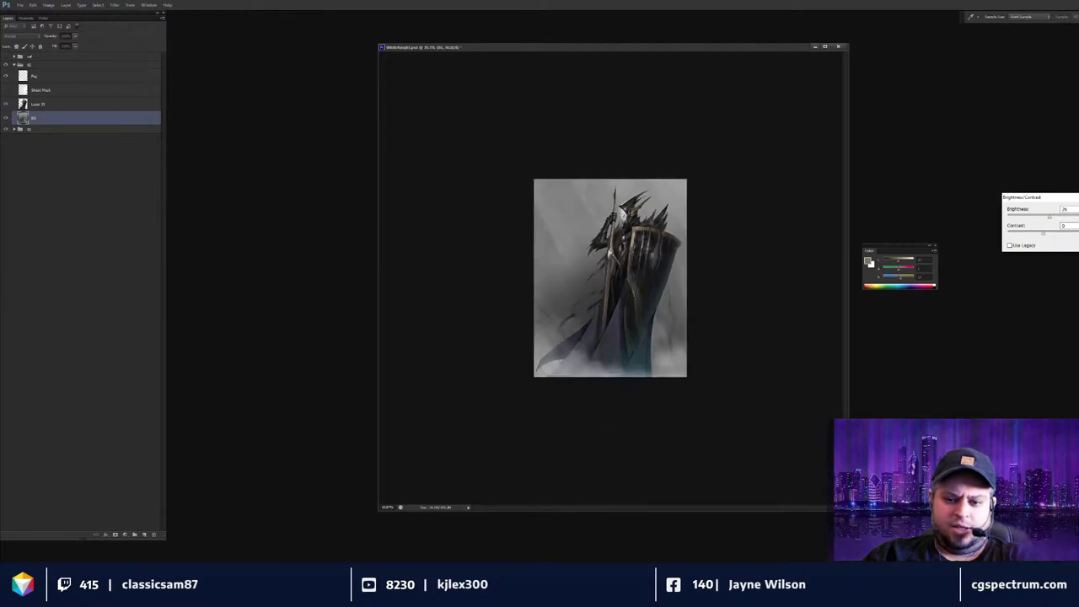
key(ctrl+plus)
key(ctrl+minus)
key(ctrl+minus)
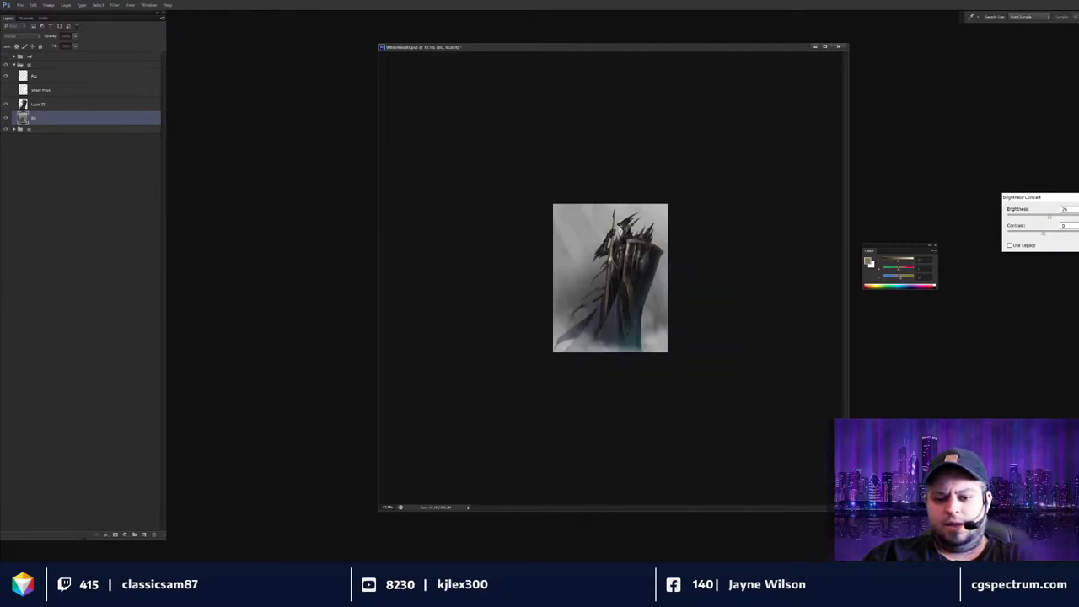
key(ctrl+plus)
key(ctrl+plus)
Set the BG layer's brightness to 12, apply the adjustment and return to the Brush tool.
drag(1049, 218, 1047, 219)
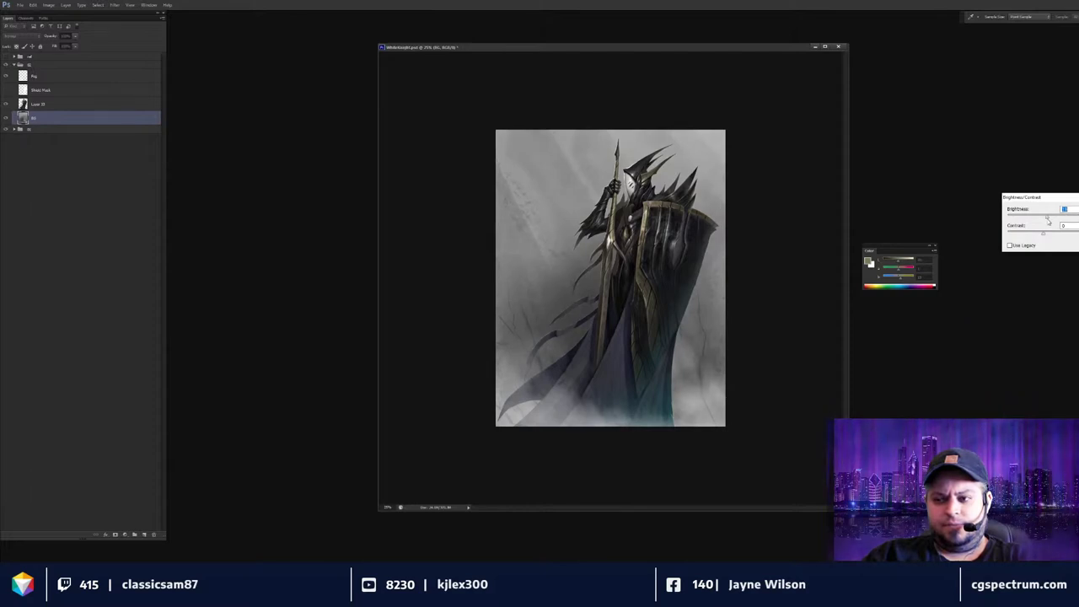
mouse_move(1048, 218)
mouse_down()
mouse_move(1032, 219)
mouse_move(1048, 221)
mouse_up()
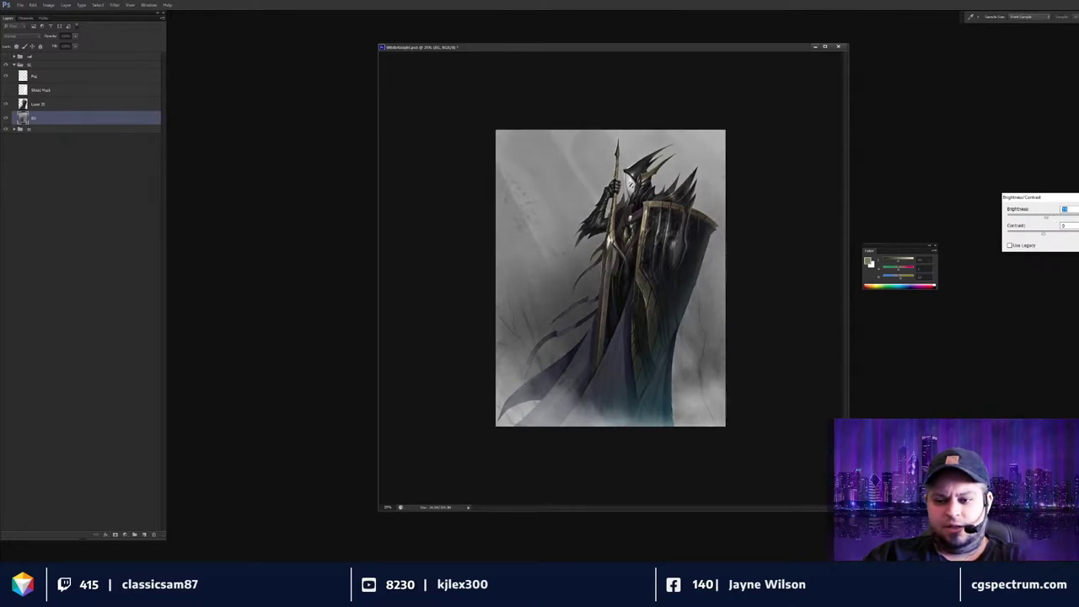
text(12)
double_click(1065, 209)
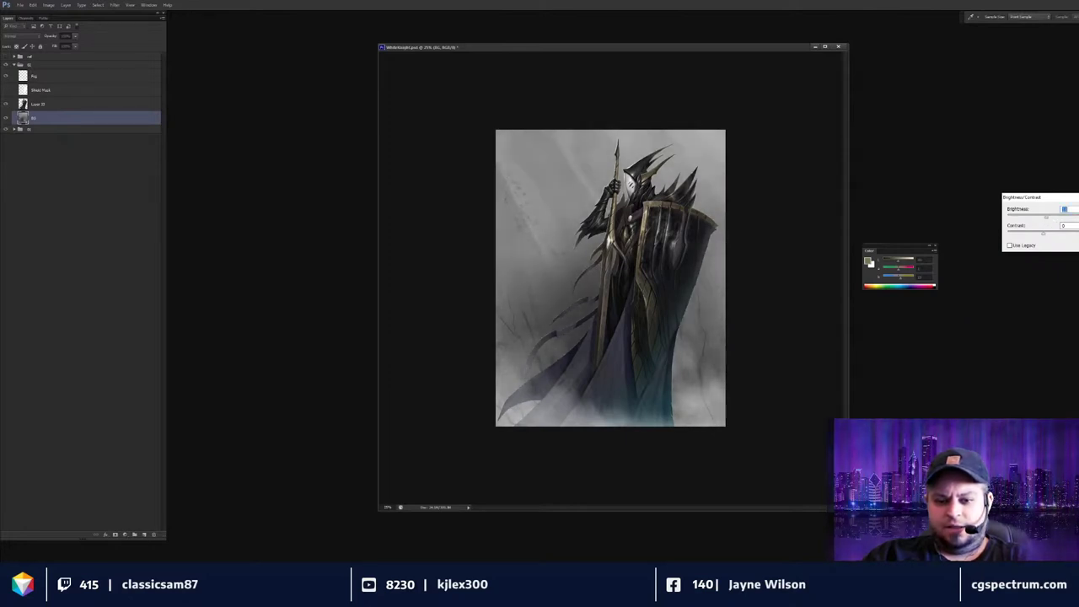
text(12)
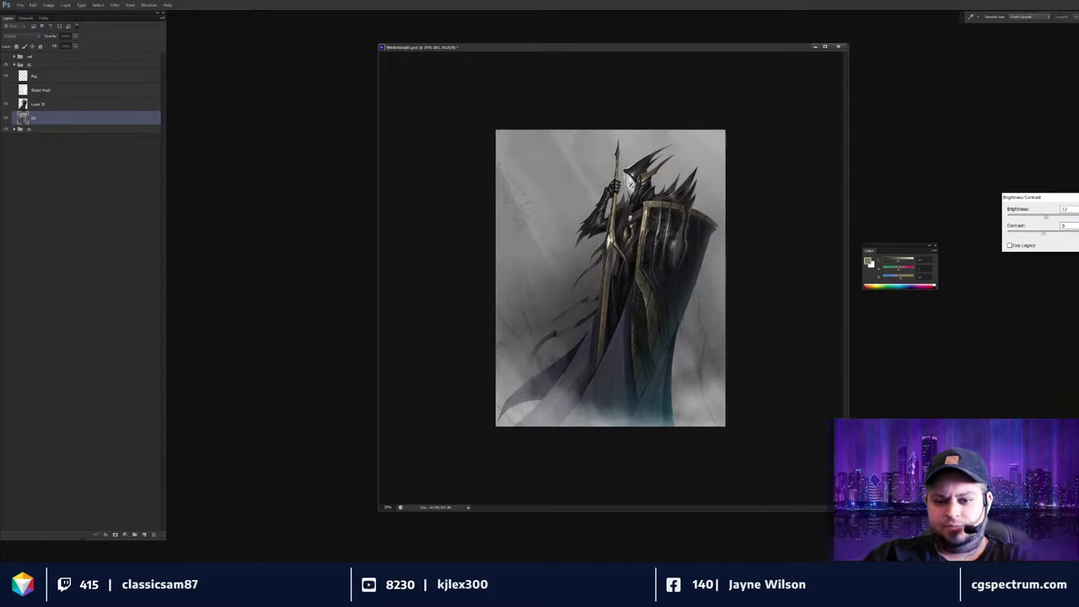
key(Return)
key(b)
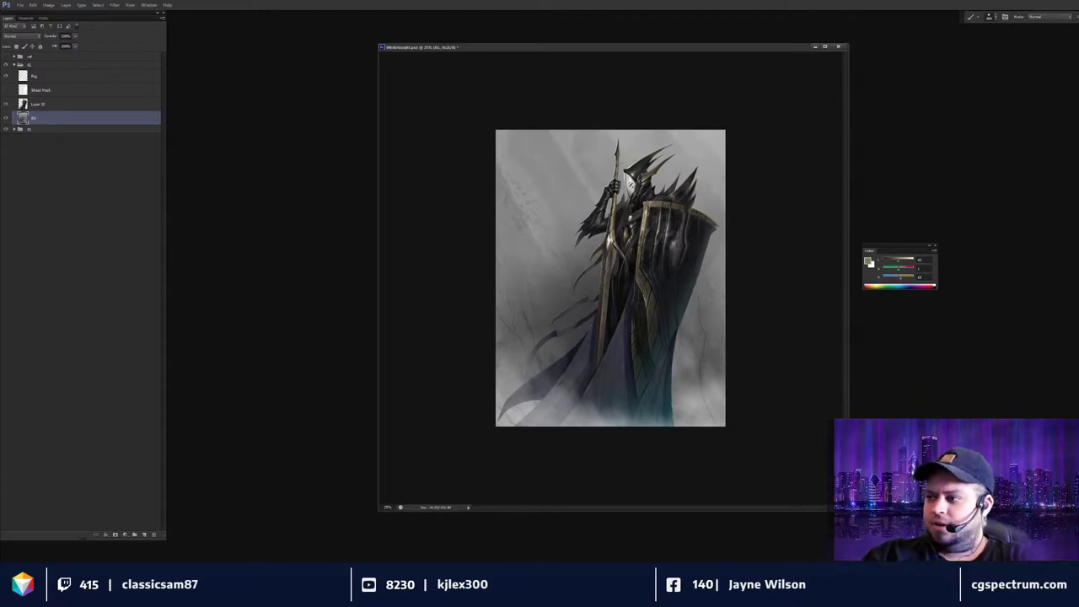
Place the black-cloaked knight reference beside the painting, narrow the painting's window and compare both images with the interface hidden.
drag(1034, 199, 279, 201)
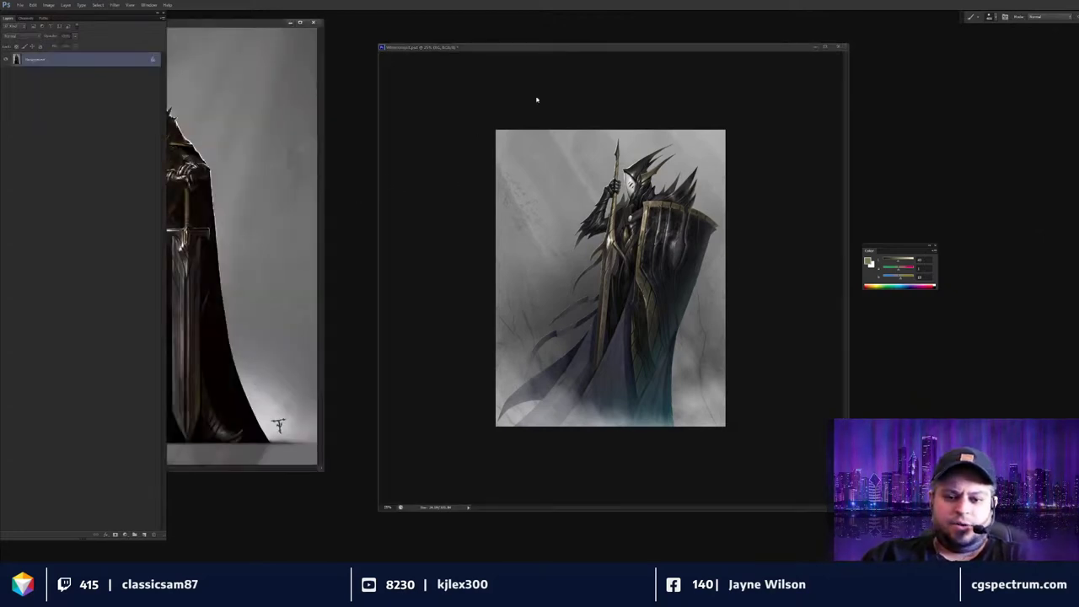
click(665, 48)
key(ctrl+plus)
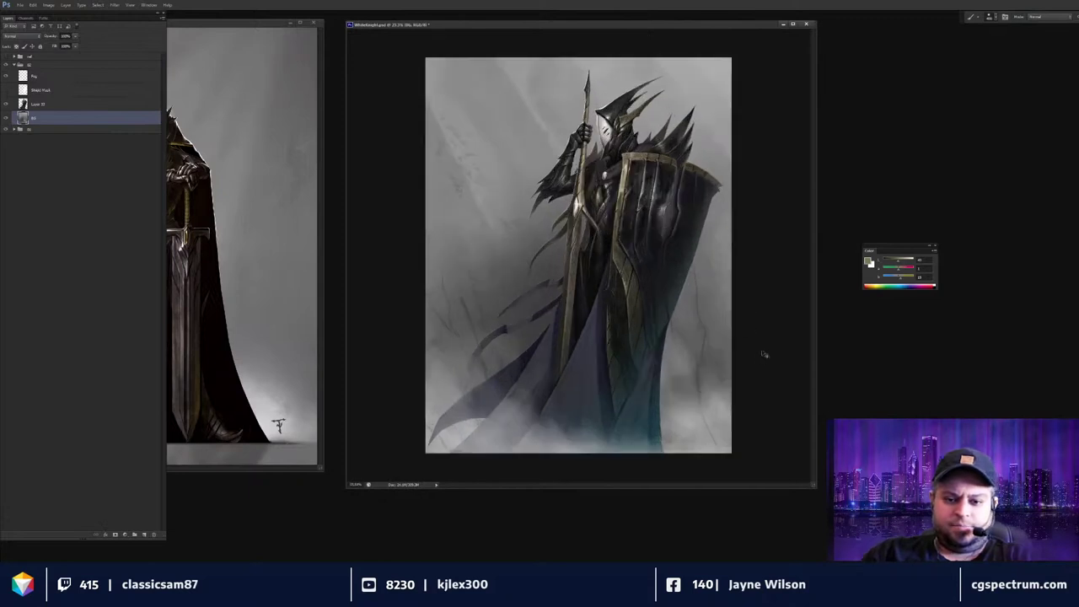
drag(814, 486, 719, 477)
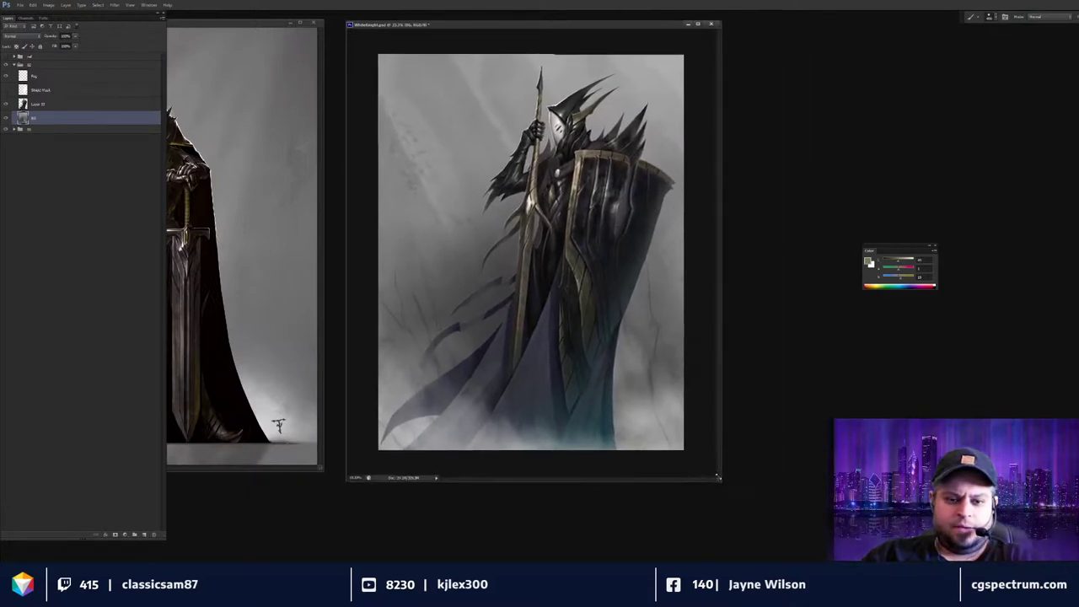
key(Tab)
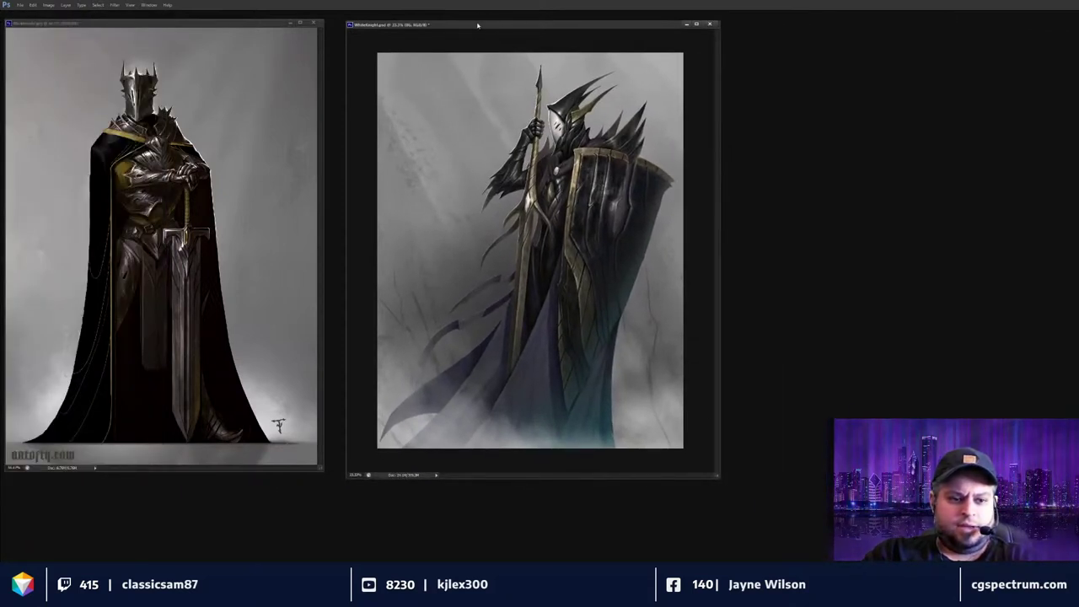
key(Tab)
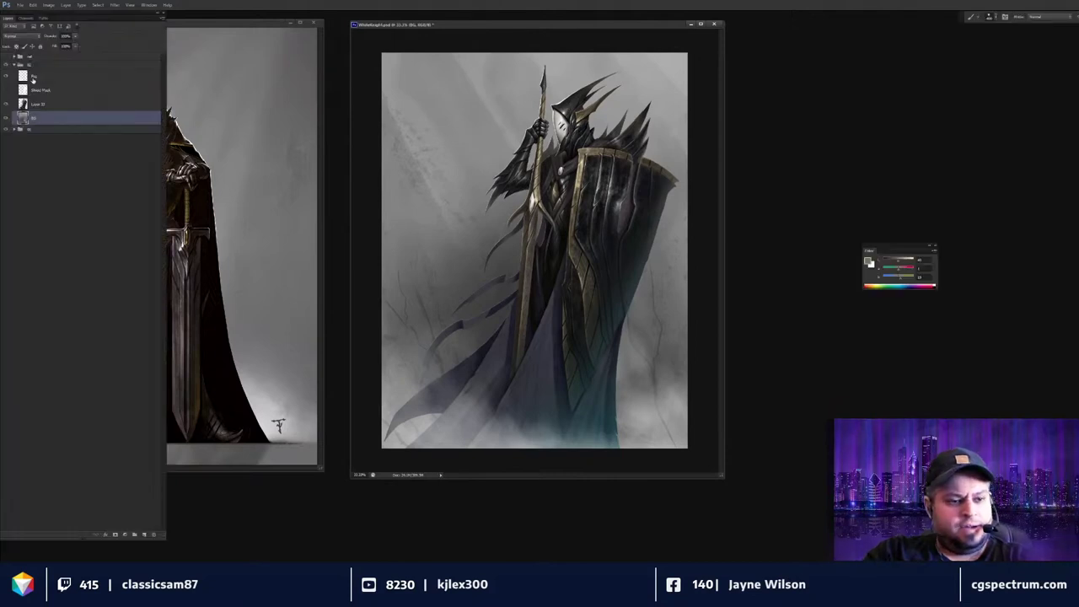
Stamp the visible layers into a new layer above Fog, apply Auto Tone to it and lower its opacity.
click(35, 79)
key(ctrl+alt+shift+e)
key(ctrl+shift+l)
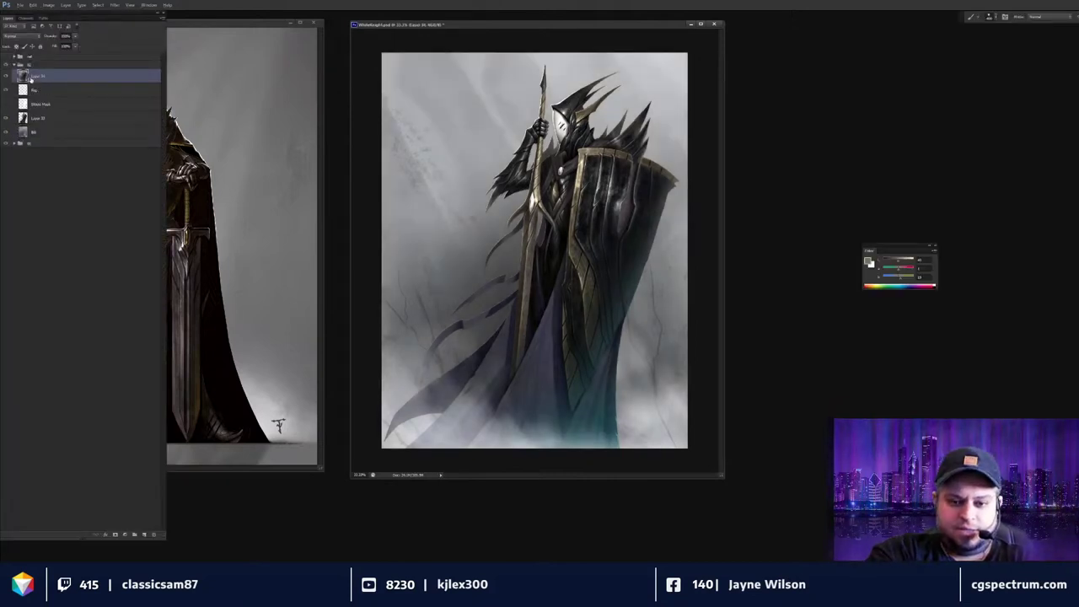
drag(258, 26, 345, 28)
drag(446, 26, 453, 27)
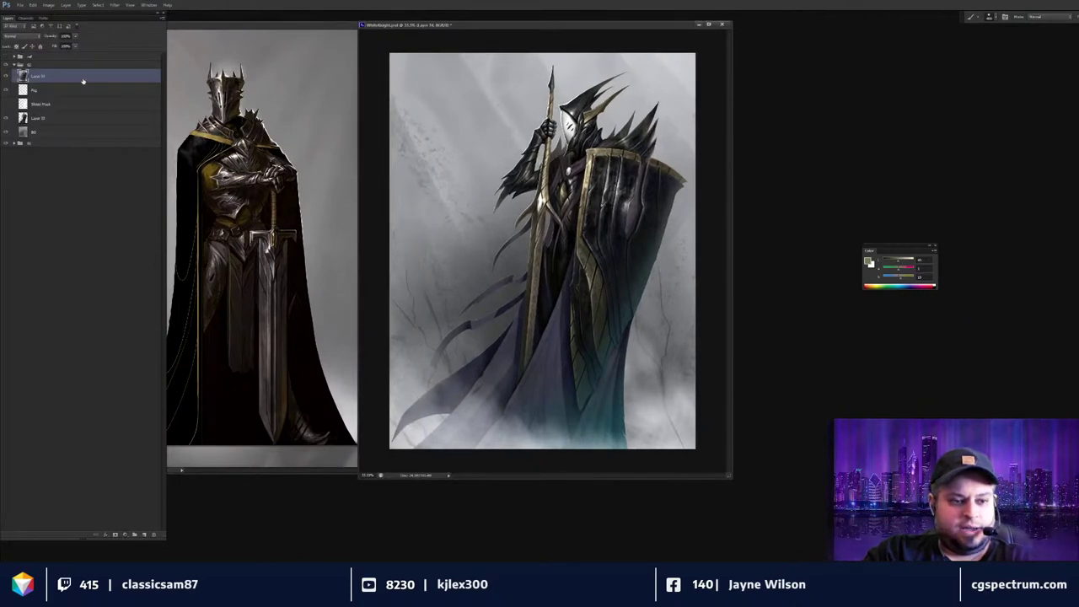
click(75, 37)
drag(75, 45, 53, 48)
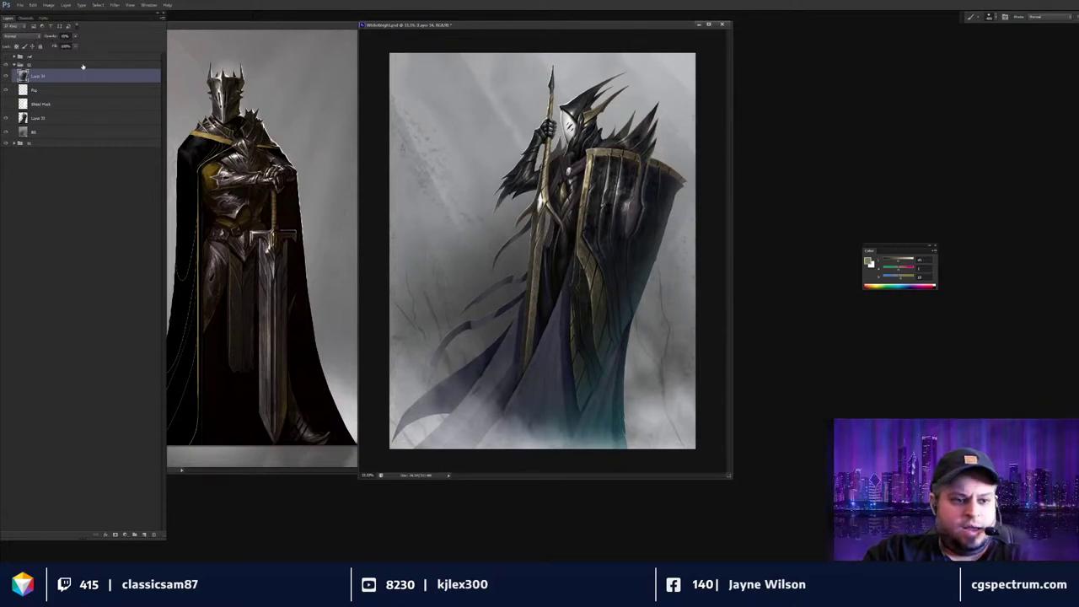
Stamp the visible layers into another new layer and apply a High Pass filter with a very small radius.
key(ctrl+alt+shift+e)
key(ctrl+plus)
drag(570, 189, 530, 265)
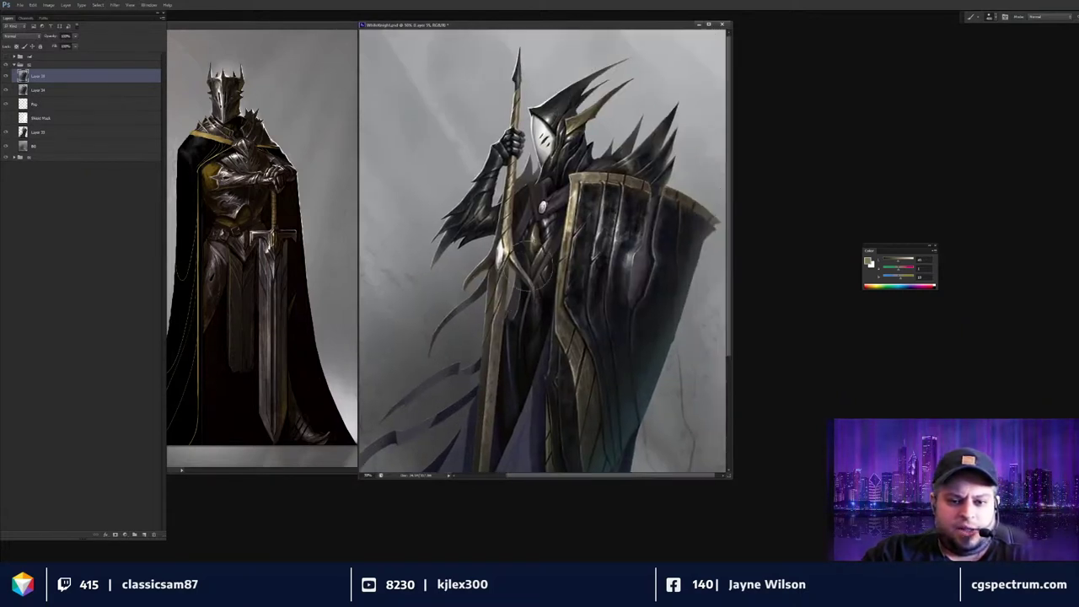
click(115, 4)
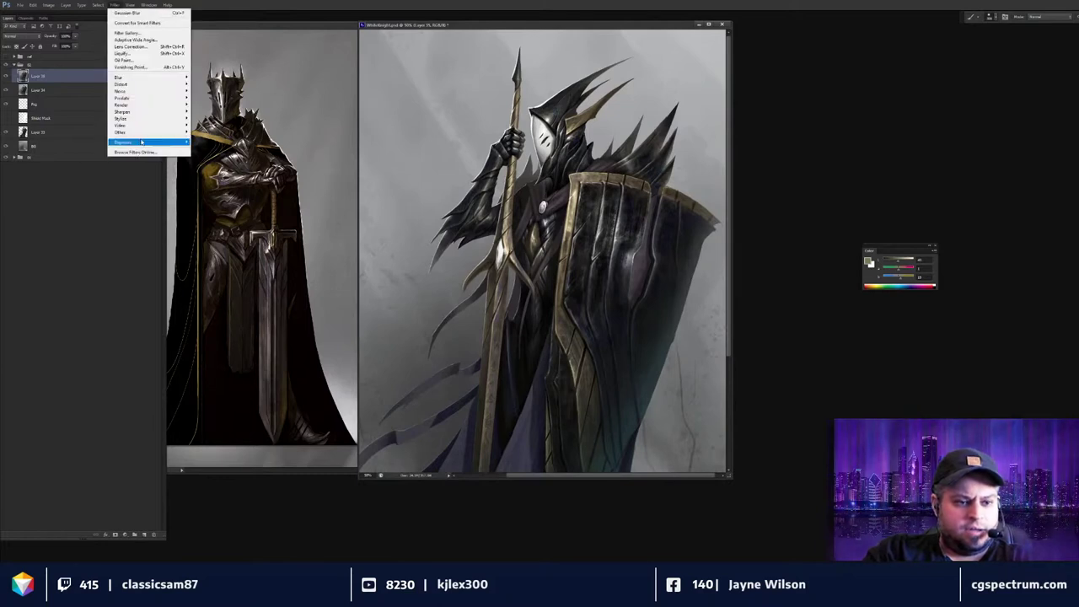
mouse_move(127, 132)
click(207, 140)
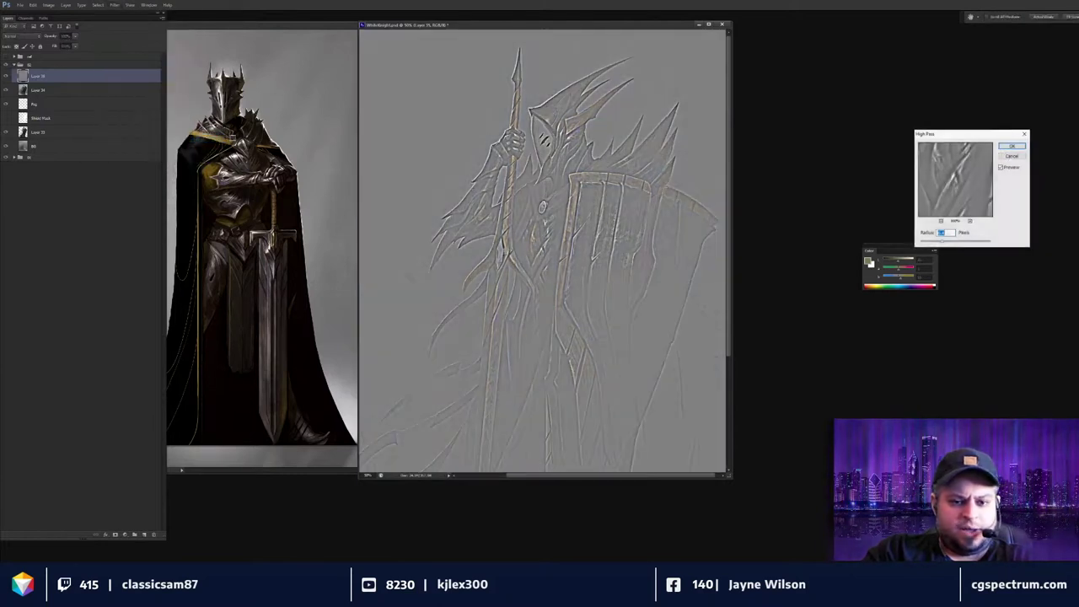
drag(942, 243, 924, 243)
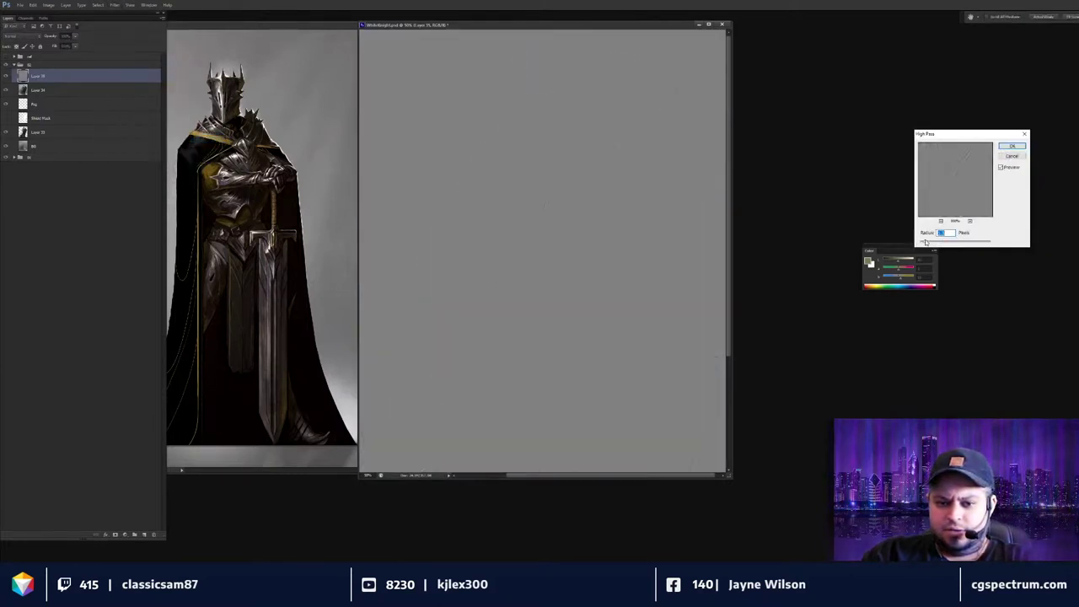
click(1012, 145)
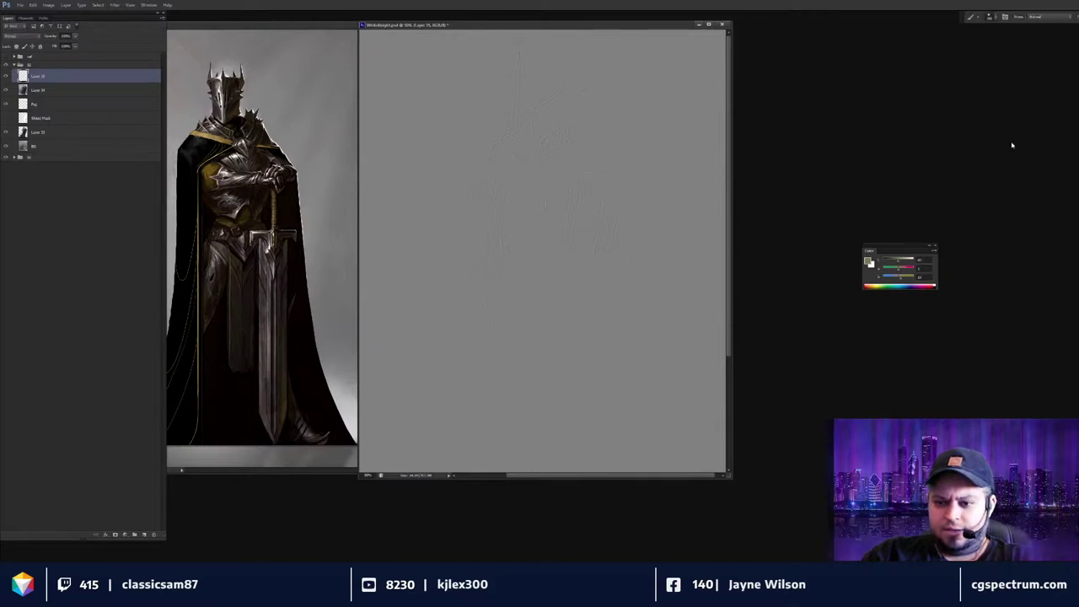
Set the high-pass layer's blend mode to Overlay and check the sharpening up close and on the whole figure.
click(21, 35)
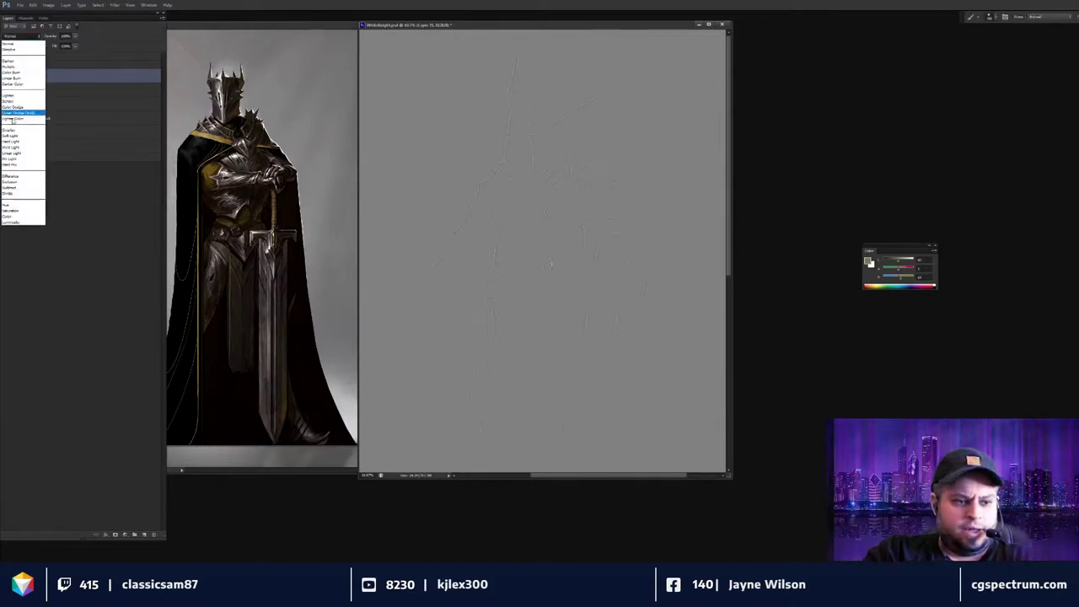
click(21, 127)
key(ctrl+plus)
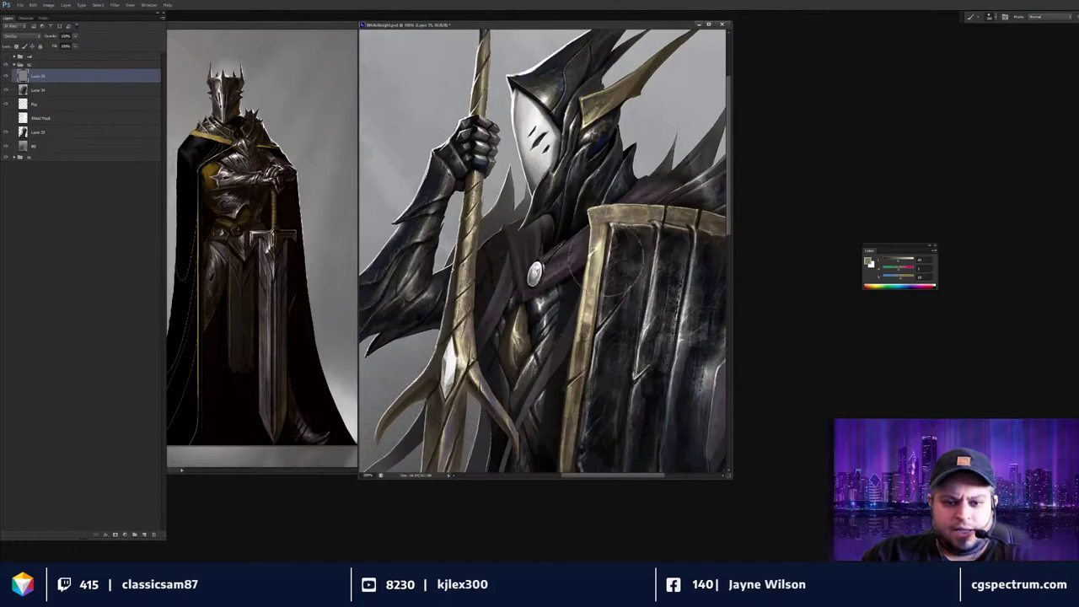
key(ctrl+minus)
key(ctrl+minus)
key(ctrl+minus)
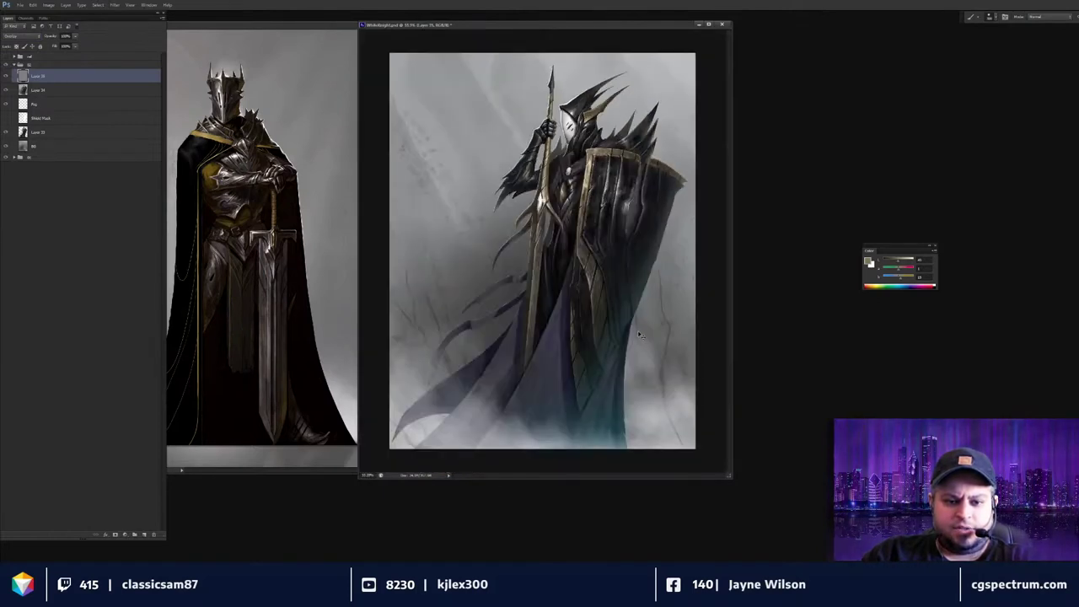
Hide the interface and arrange the black-cloaked knight reference and the painting next to each other for comparison.
key(Tab)
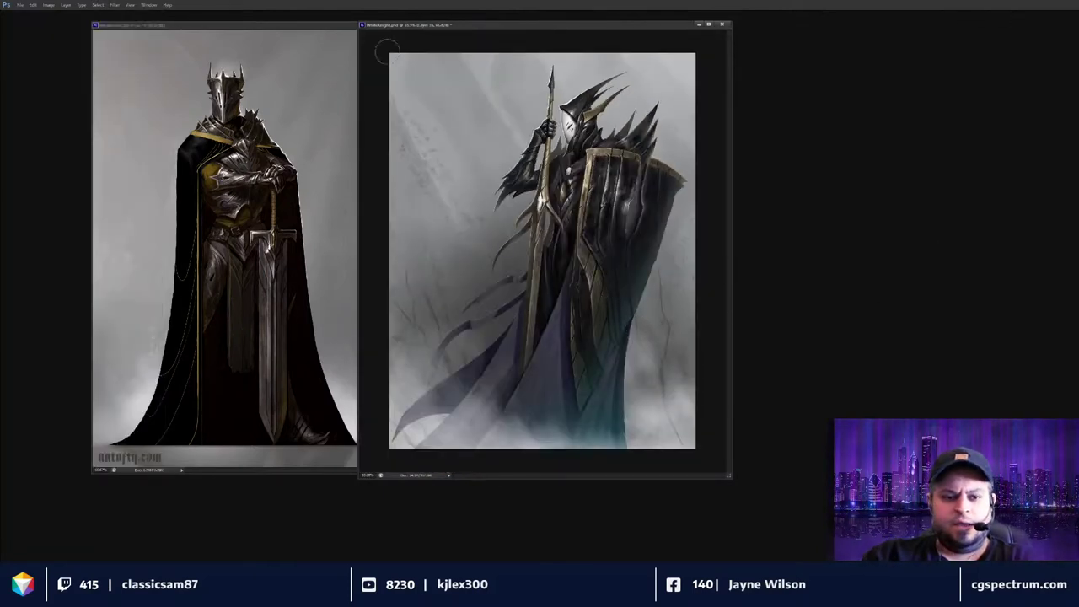
click(328, 30)
drag(327, 30, 262, 24)
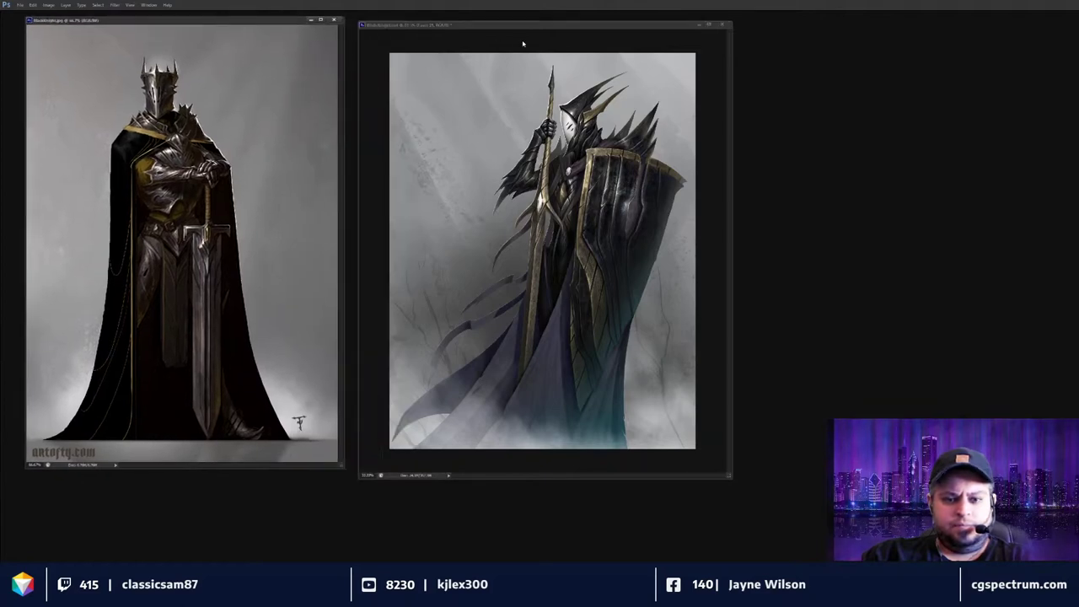
drag(531, 26, 469, 23)
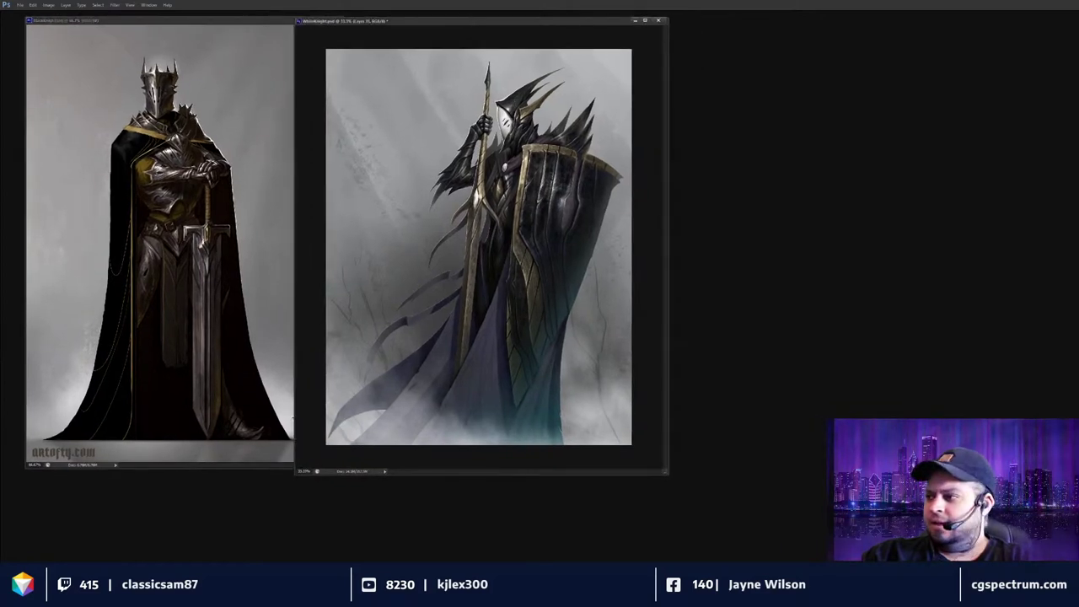
Place the teal-cloaked knight reference beside the spearman painting and zoom it out to 50%.
key(ctrl+minus)
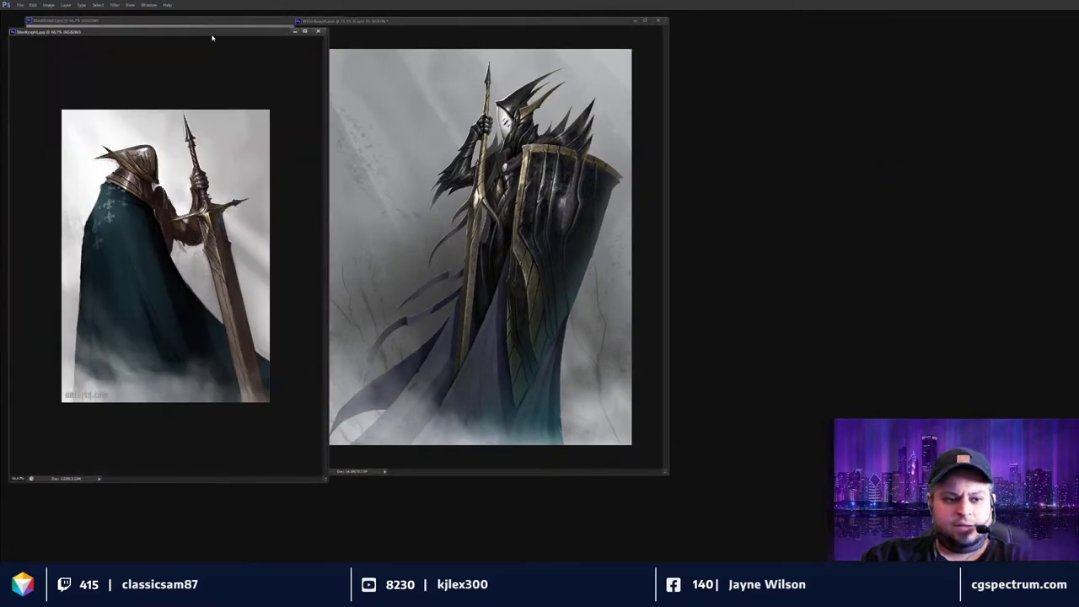
drag(207, 34, 860, 40)
key(ctrl+plus)
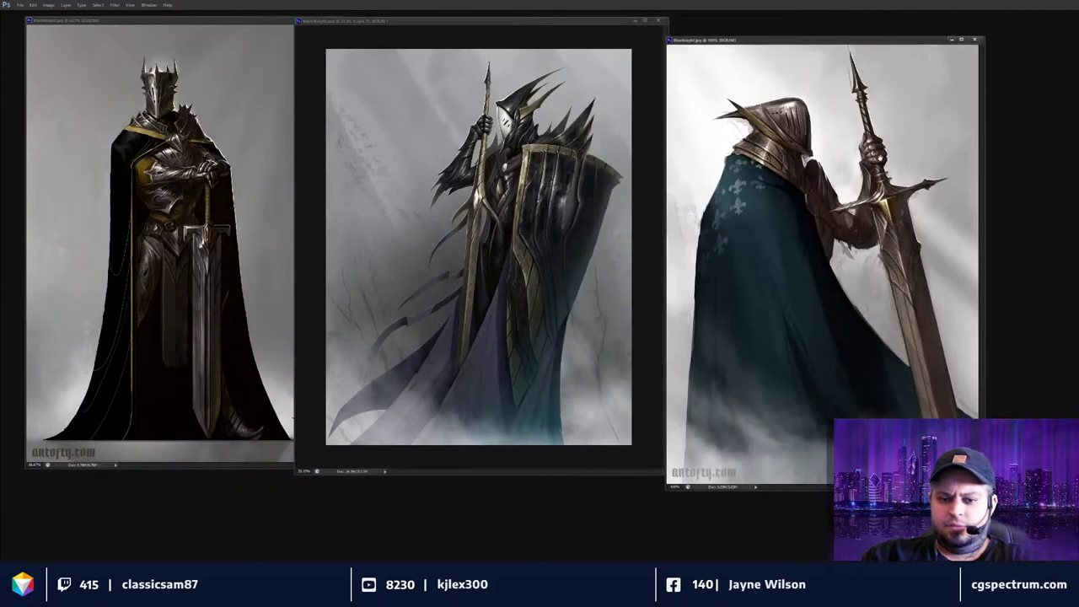
key(ctrl+minus)
key(ctrl+minus)
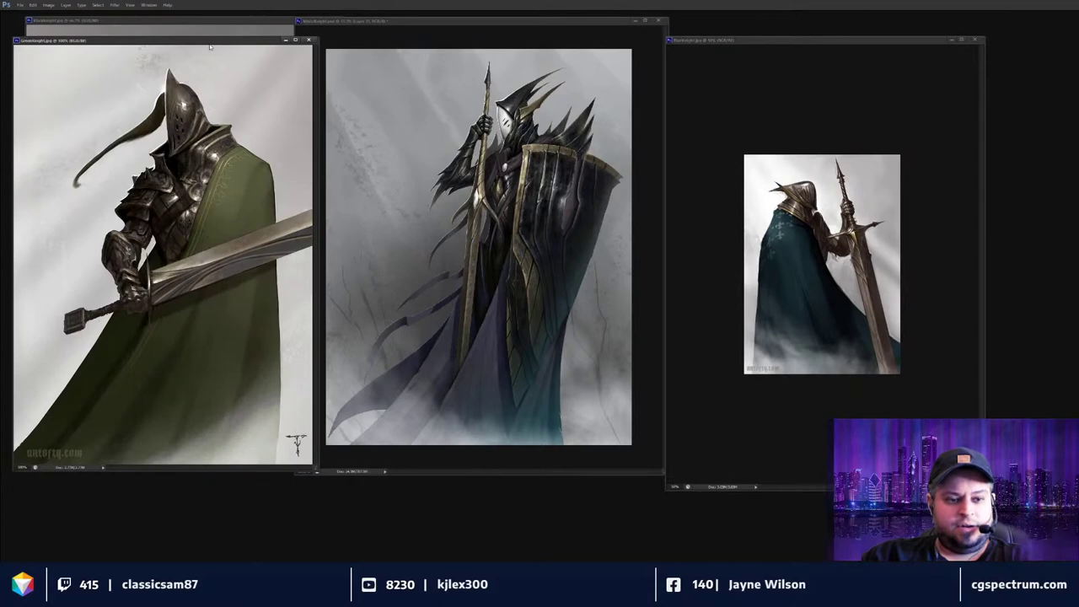
Move the green-cloaked and red-caped knight references out beyond the teal-cloaked one, zooming the red-caped knight out to 66.7%.
drag(211, 43, 1078, 44)
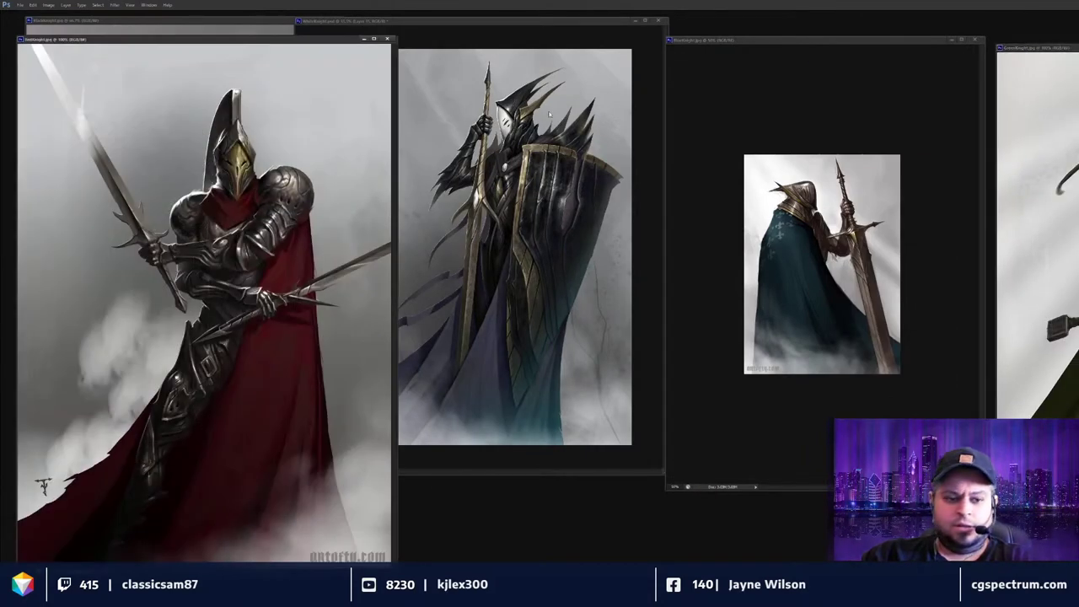
drag(311, 40, 421, 30)
key(ctrl+minus)
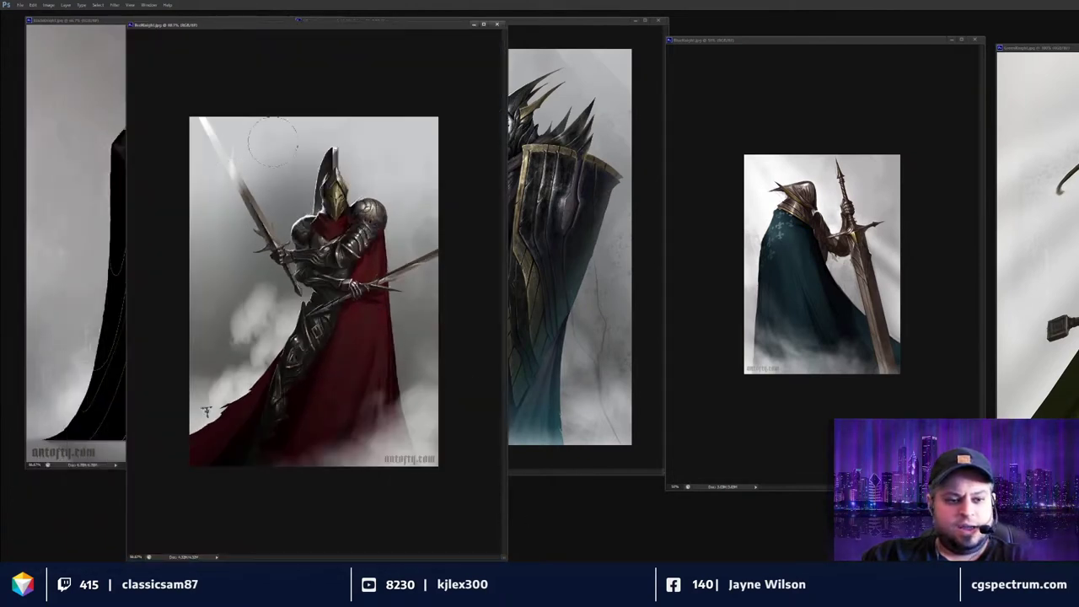
drag(282, 29, 1031, 85)
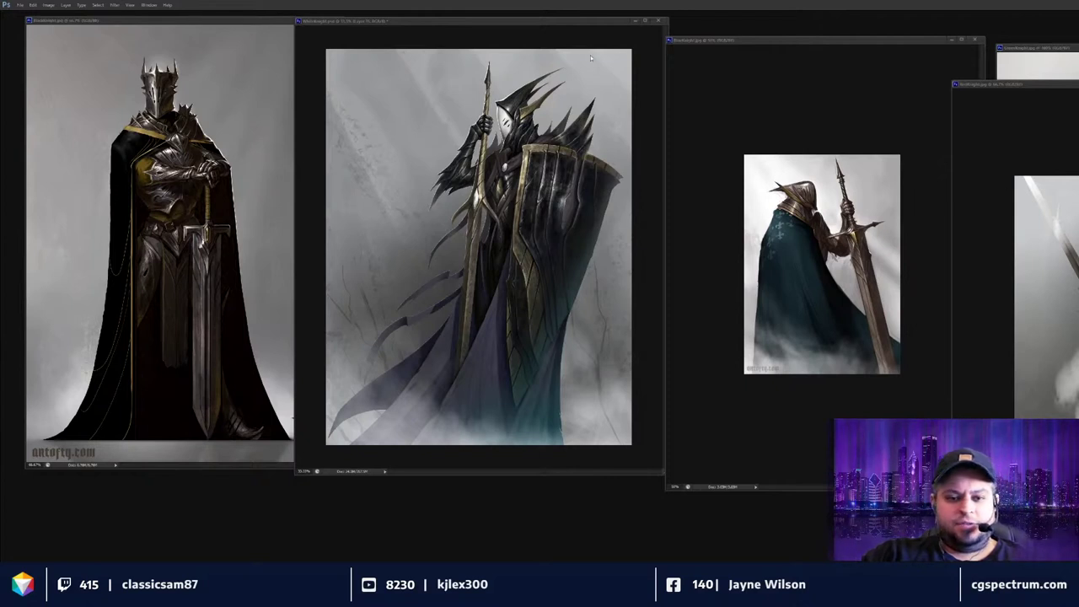
Return to the spearman painting, locate the High Pass filter without applying it, and nudge the painting's window slightly.
click(557, 22)
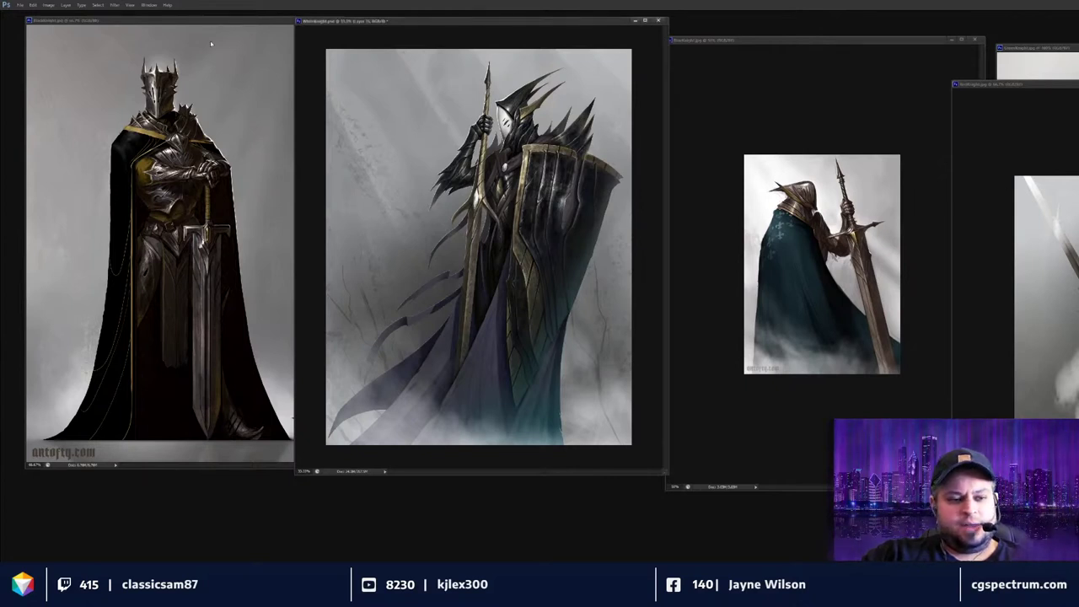
click(115, 5)
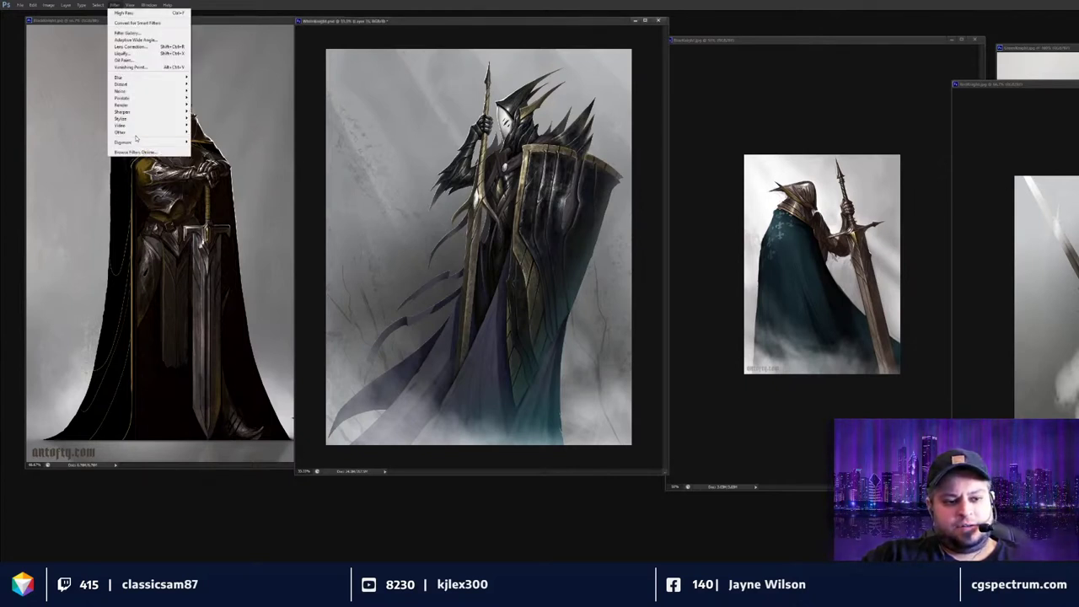
mouse_move(135, 133)
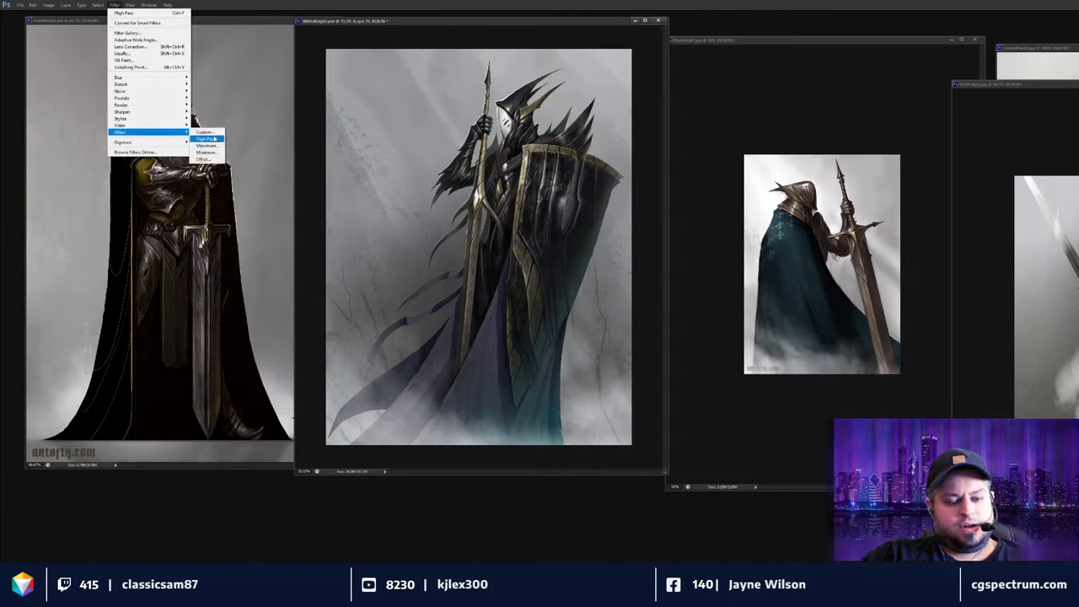
click(482, 24)
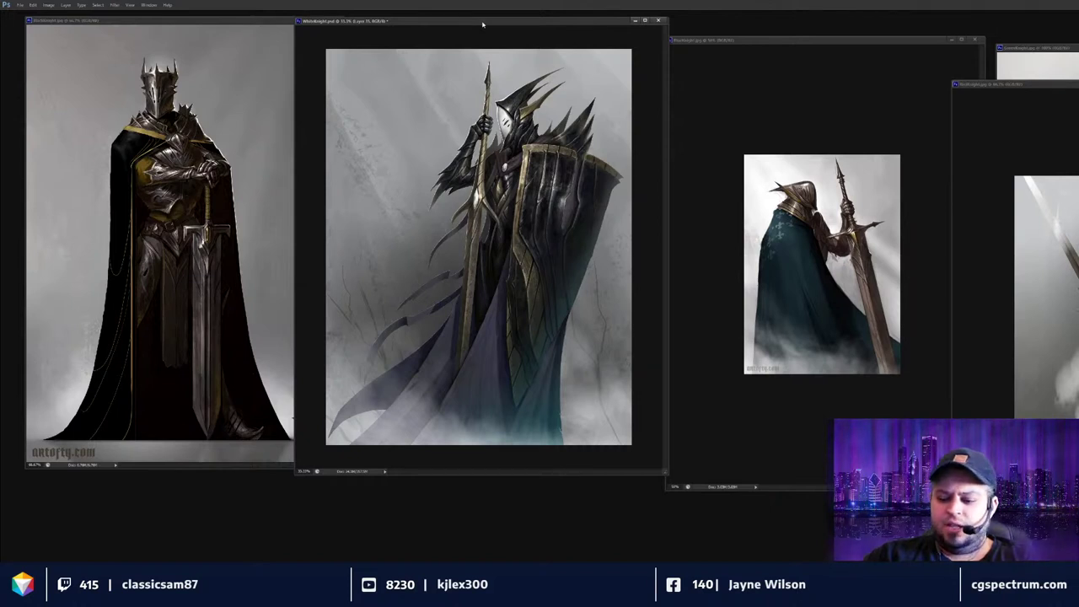
drag(506, 23, 508, 28)
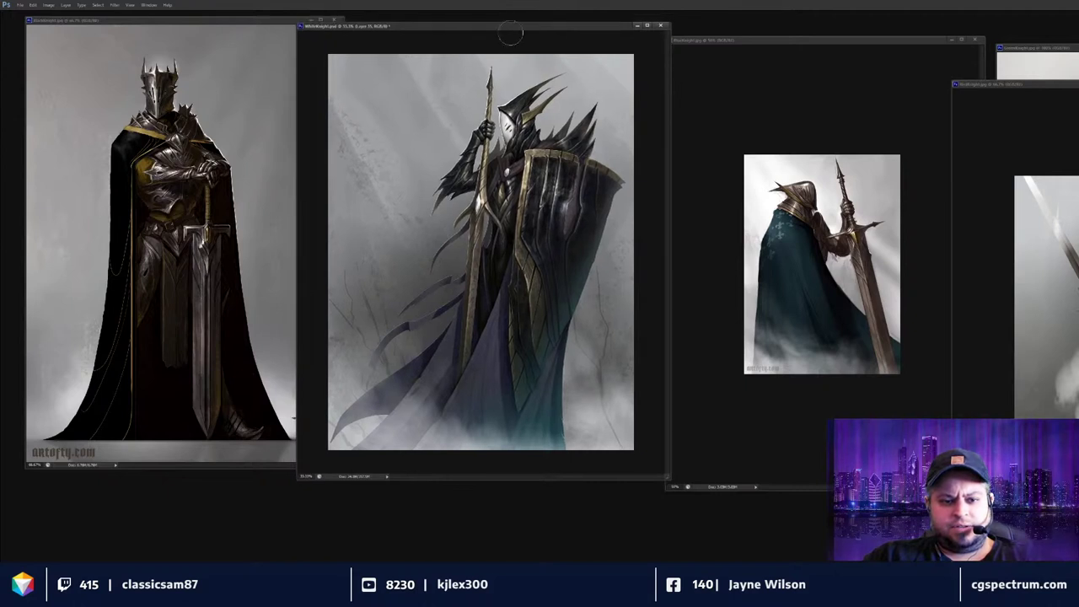